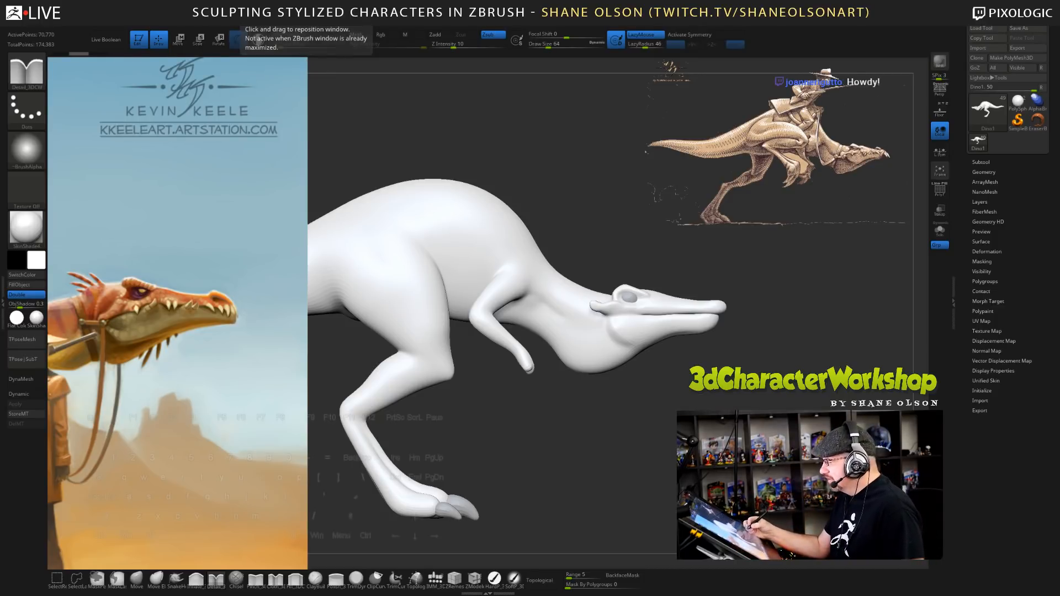
- Examine the dinosaur base model's body, legs and head from both sides and at three-quarter angles
{"action": "left_click_drag", "start_coordinate": [619, 441], "coordinate": [383, 442]}
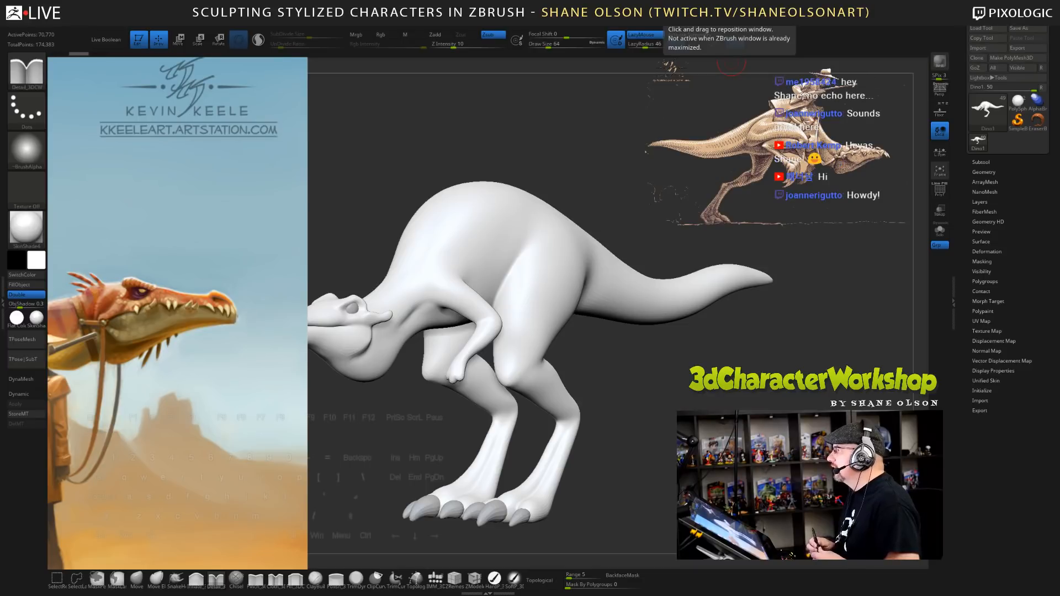
{"action": "left_click_drag", "start_coordinate": [701, 441], "coordinate": [683, 415]}
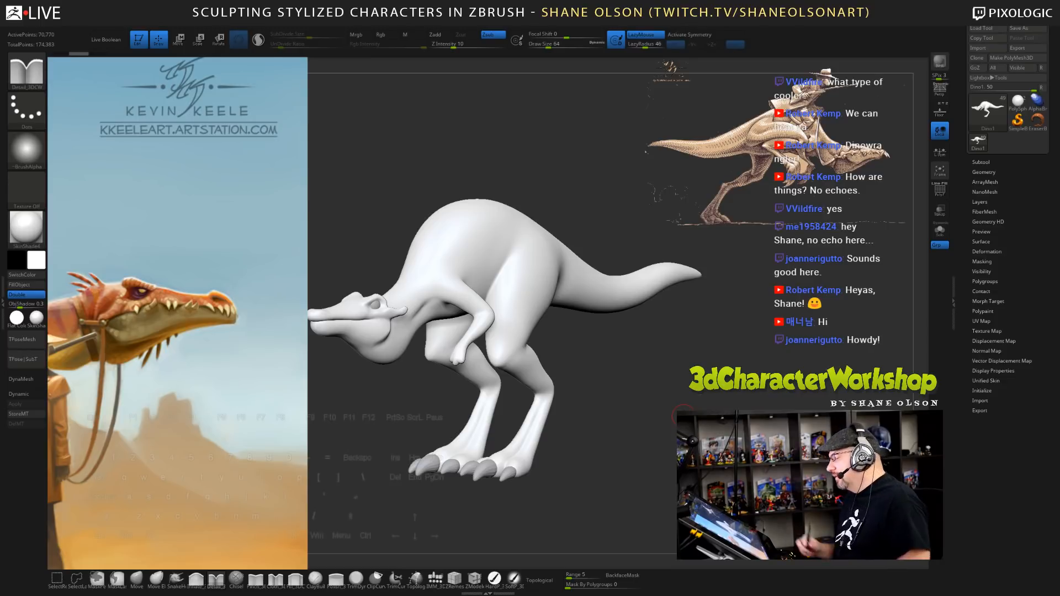
{"action": "key", "text": "s"}
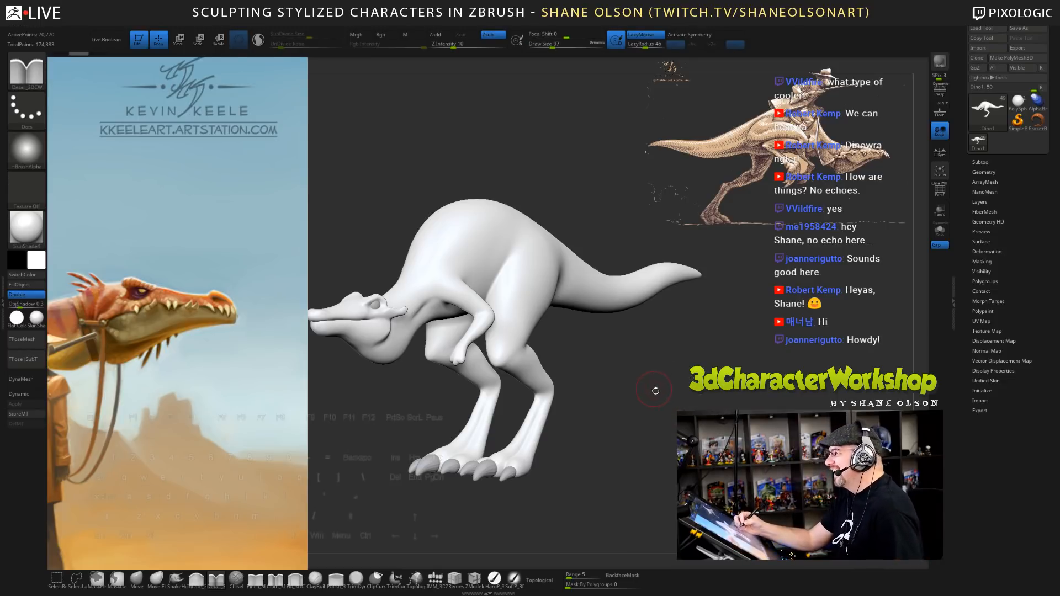
{"action": "mouse_move", "coordinate": [655, 391]}
{"action": "left_mouse_down"}
{"action": "mouse_move", "coordinate": [669, 409]}
{"action": "mouse_move", "coordinate": [717, 412]}
{"action": "left_mouse_up"}
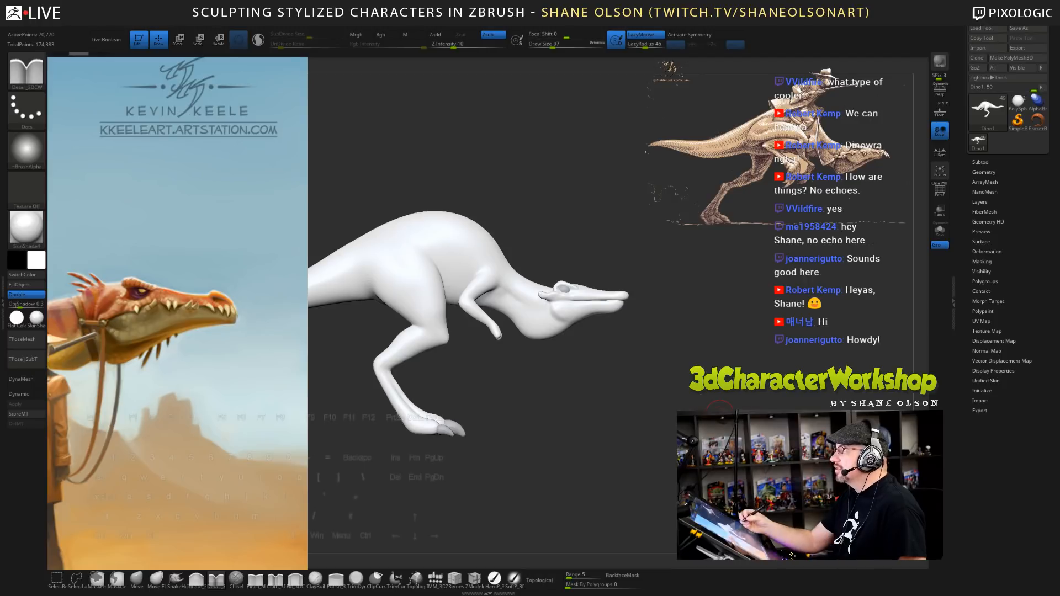
{"action": "left_click_drag", "start_coordinate": [650, 373], "coordinate": [661, 451], "text": "alt"}
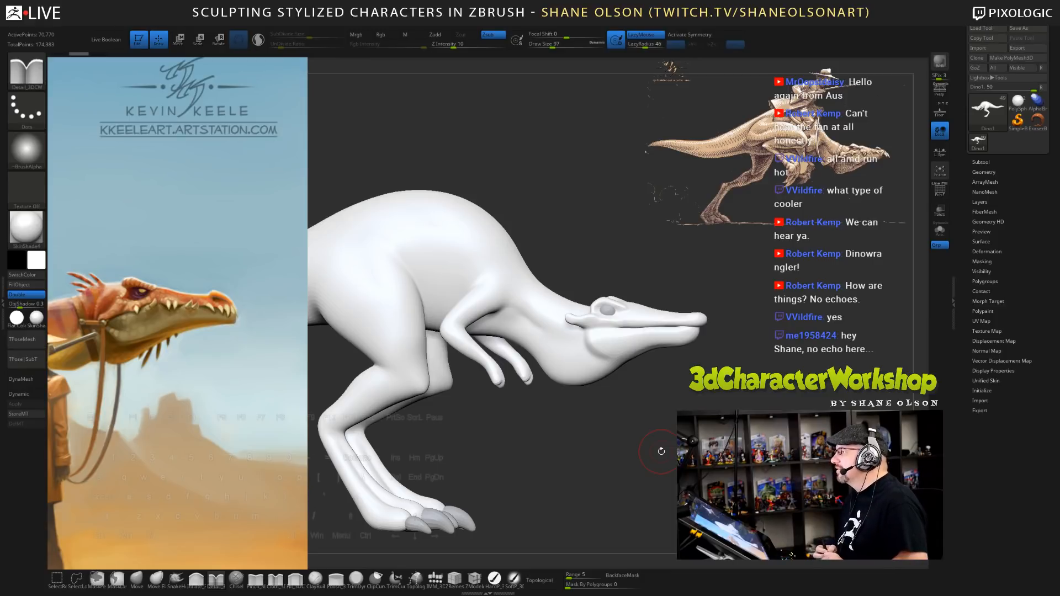
{"action": "left_click_drag", "start_coordinate": [661, 452], "coordinate": [684, 422], "text": "alt"}
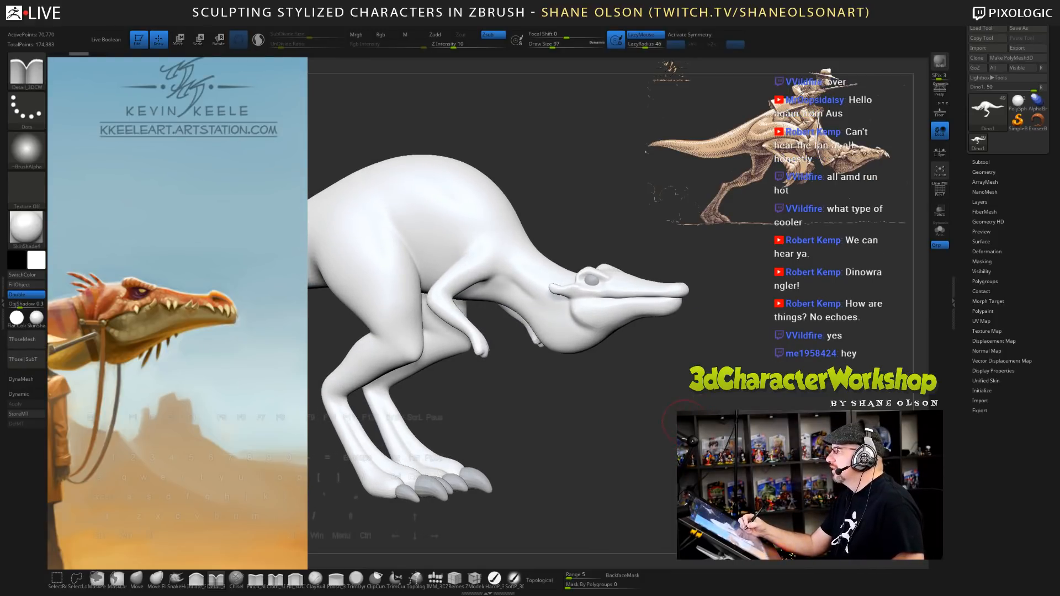
{"action": "left_click_drag", "start_coordinate": [662, 412], "coordinate": [675, 454]}
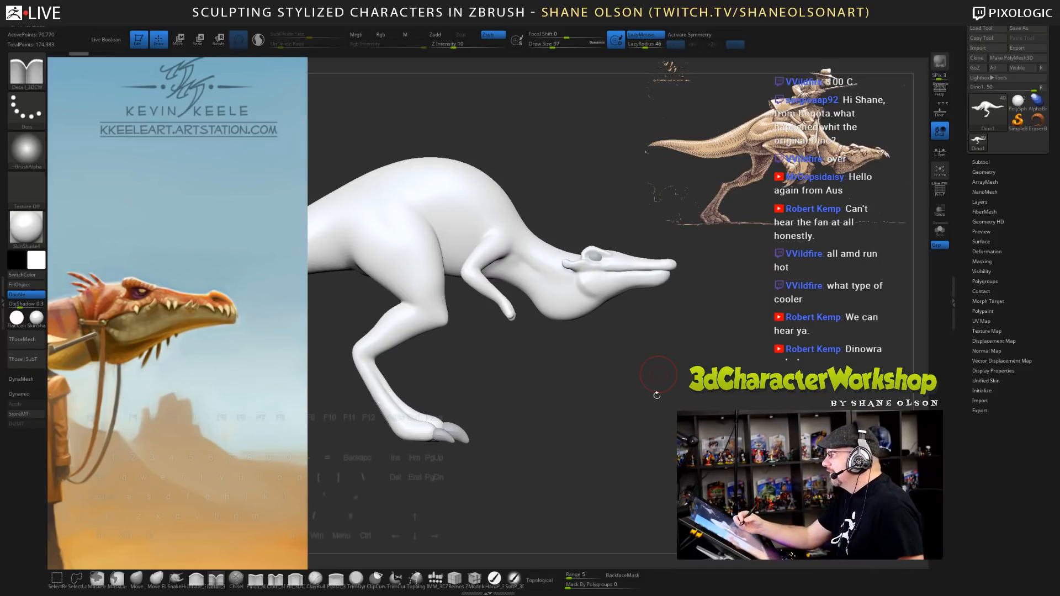
{"action": "left_click_drag", "start_coordinate": [660, 407], "coordinate": [652, 400]}
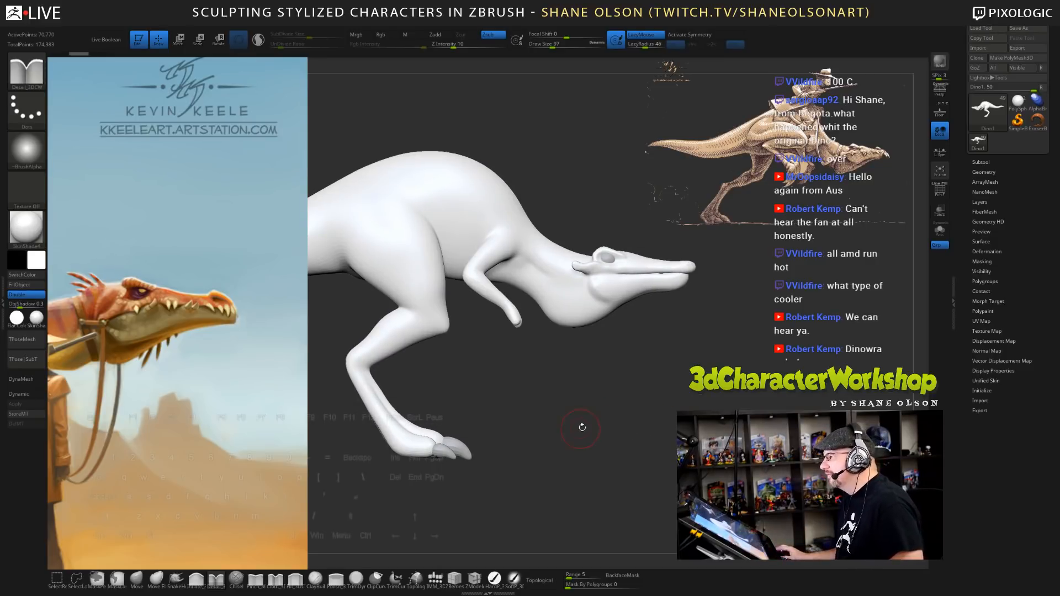
{"action": "left_click_drag", "start_coordinate": [609, 421], "coordinate": [633, 392]}
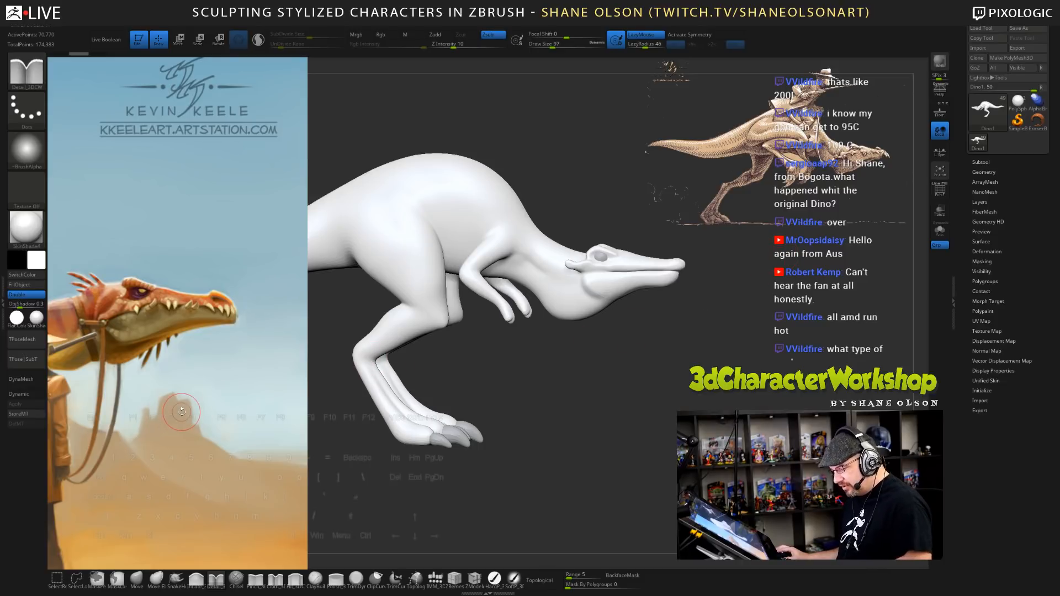
- Reposition the reference painting in Spotlight, shifting it slightly up and away from the model while keeping the painted head in view
{"action": "key", "text": "z"}
{"action": "mouse_move", "coordinate": [171, 476]}
{"action": "left_mouse_down"}
{"action": "mouse_move", "coordinate": [287, 433]}
{"action": "mouse_move", "coordinate": [316, 387]}
{"action": "mouse_move", "coordinate": [286, 399]}
{"action": "left_mouse_up"}
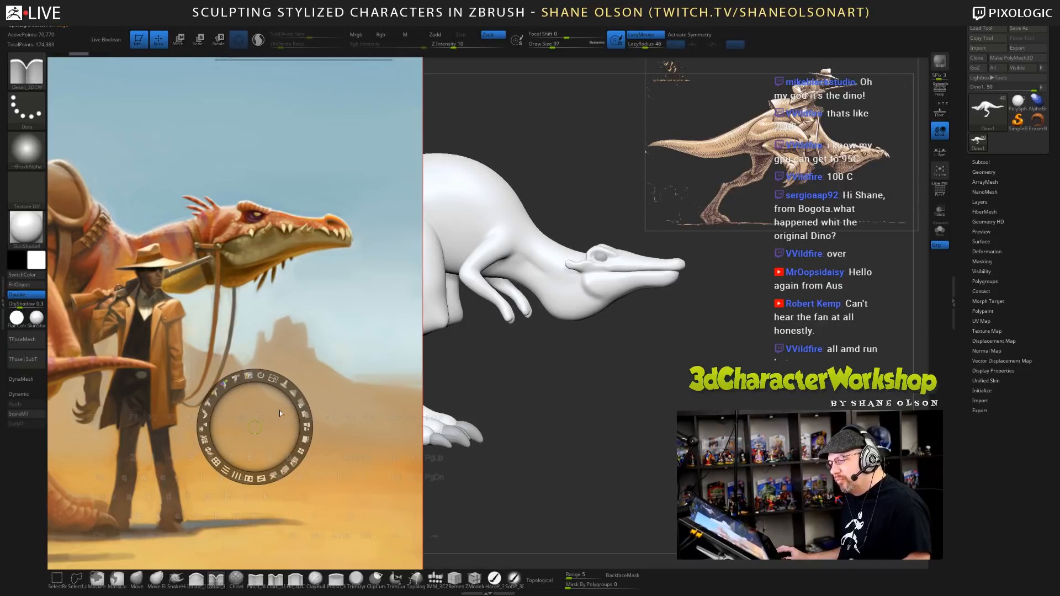
{"action": "left_click_drag", "start_coordinate": [280, 412], "coordinate": [211, 416]}
{"action": "mouse_move", "coordinate": [173, 419]}
{"action": "left_mouse_down"}
{"action": "mouse_move", "coordinate": [151, 425]}
{"action": "mouse_move", "coordinate": [167, 439]}
{"action": "left_mouse_up"}
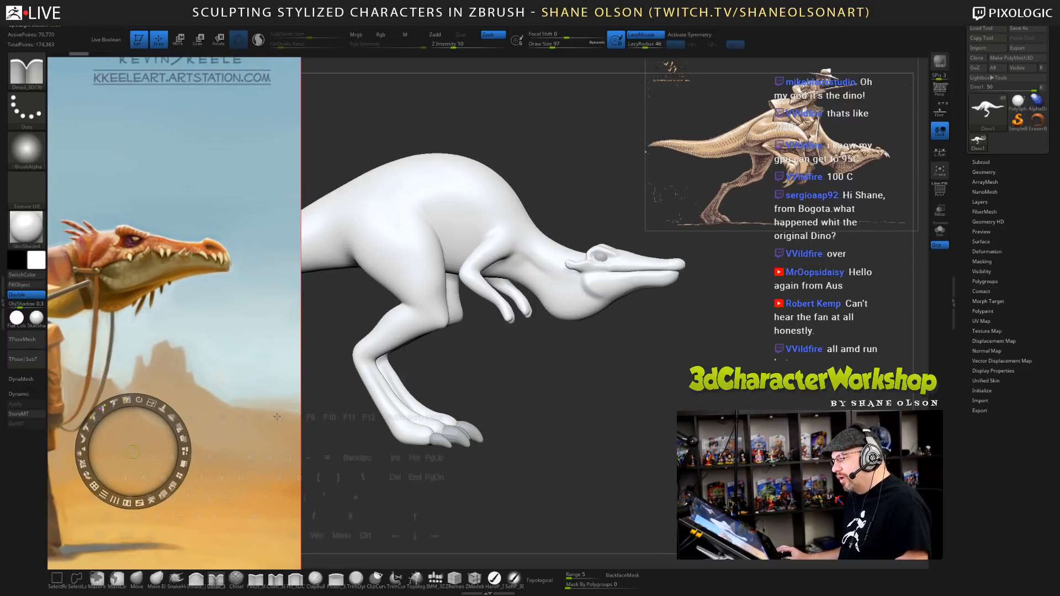
{"action": "key", "text": "z"}
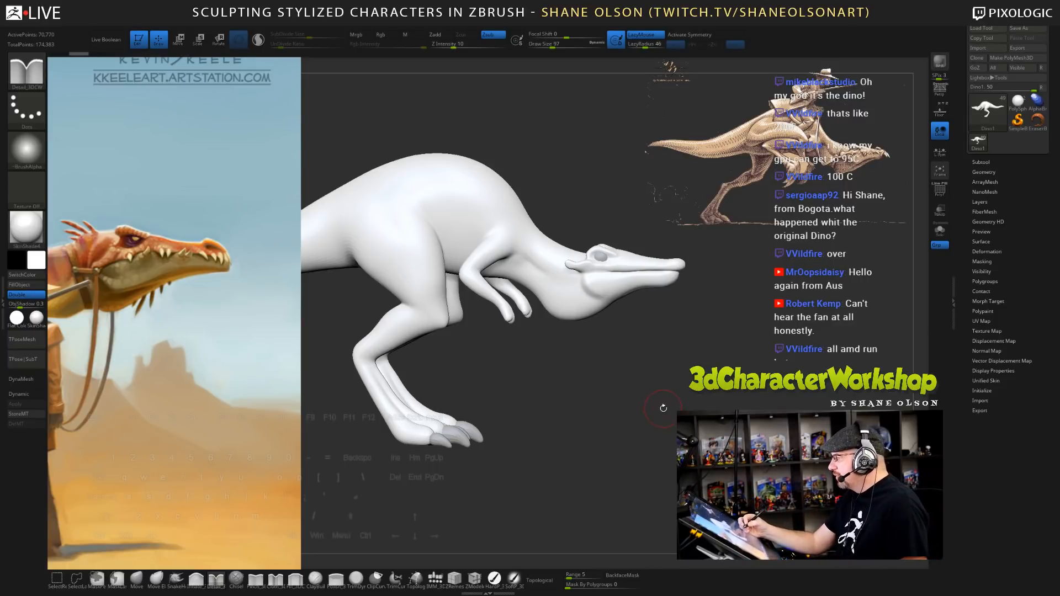
- Inspect the dinosaur's head, throat and forelimbs up close from several angles against the reference painting
{"action": "left_click_drag", "start_coordinate": [664, 408], "coordinate": [687, 409], "text": "alt"}
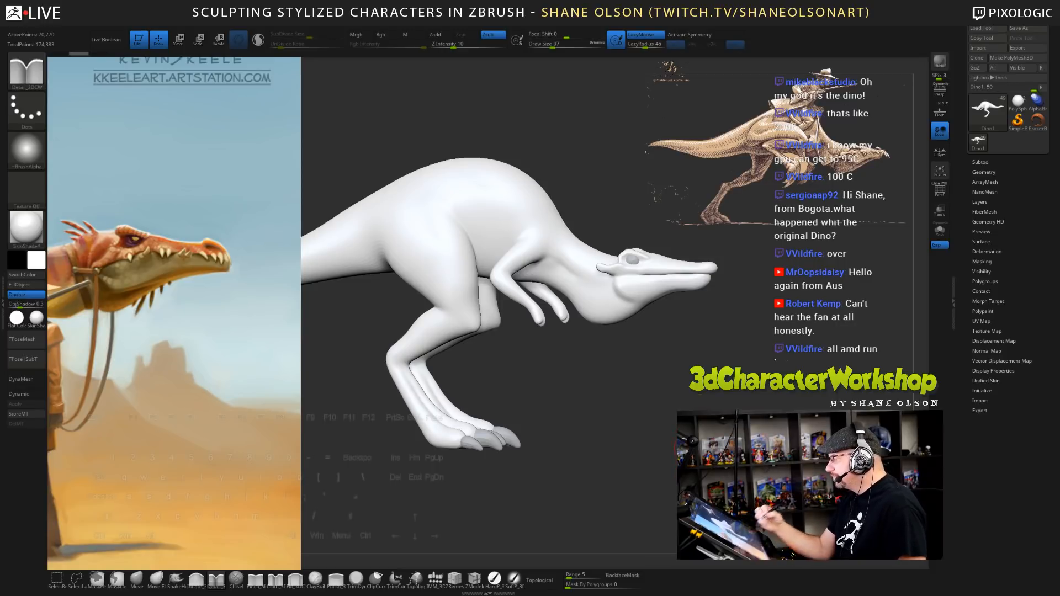
{"action": "left_click_drag", "start_coordinate": [698, 442], "coordinate": [715, 441]}
{"action": "left_click_drag", "start_coordinate": [716, 397], "coordinate": [751, 431], "text": "alt"}
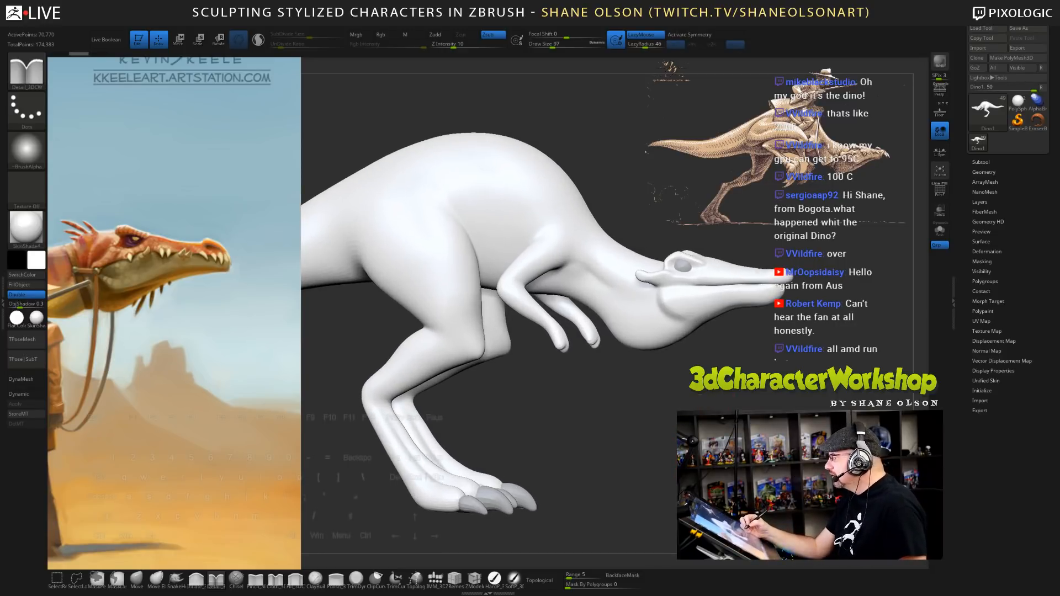
{"action": "left_click_drag", "start_coordinate": [757, 387], "coordinate": [682, 431]}
{"action": "left_click_drag", "start_coordinate": [686, 490], "coordinate": [685, 489], "text": "alt"}
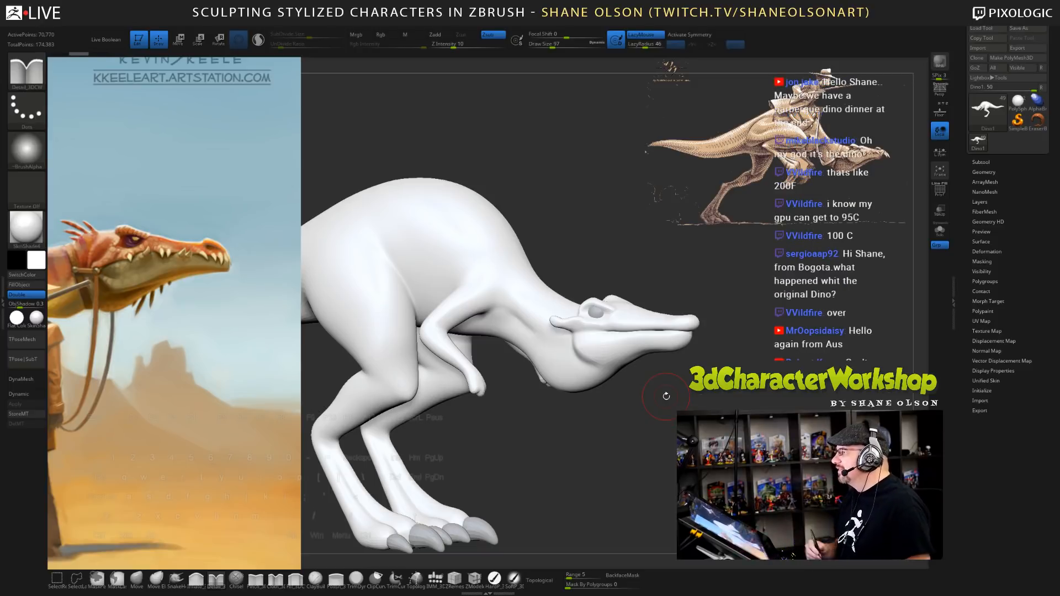
{"action": "left_click_drag", "start_coordinate": [679, 435], "coordinate": [638, 470], "text": "alt"}
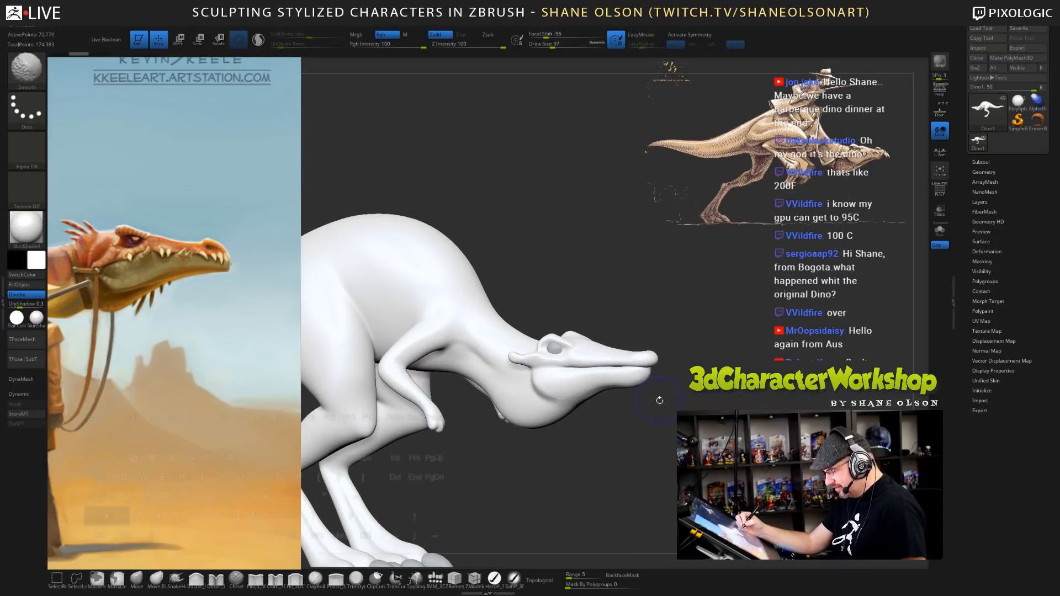
{"action": "mouse_move", "coordinate": [653, 421]}
{"action": "left_mouse_down"}
{"action": "mouse_move", "coordinate": [670, 452]}
{"action": "mouse_move", "coordinate": [585, 358]}
{"action": "left_mouse_up"}
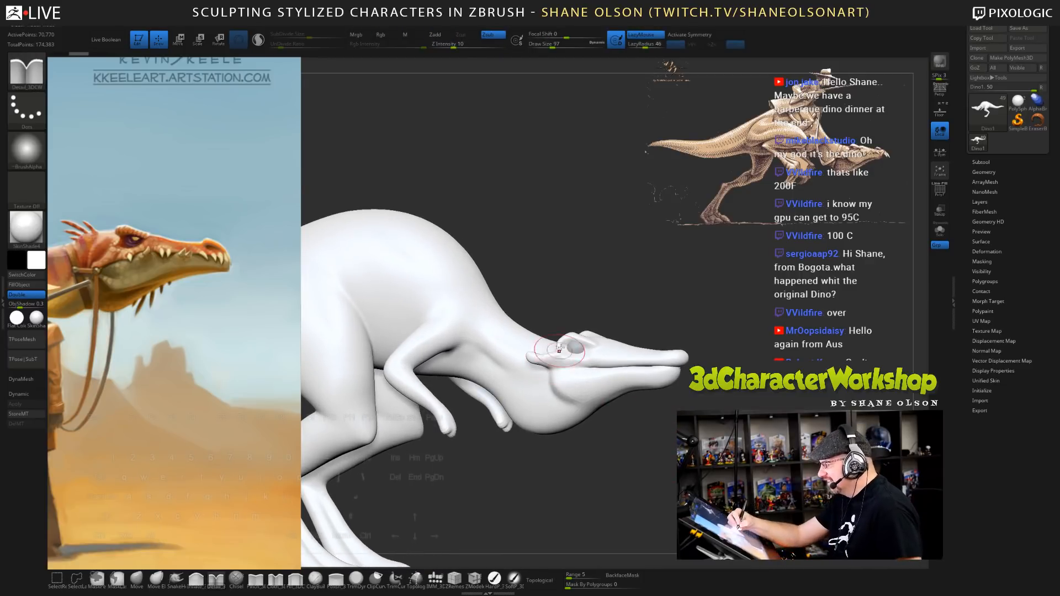
{"action": "left_click_drag", "start_coordinate": [565, 300], "coordinate": [582, 323], "text": "alt"}
{"action": "left_click_drag", "start_coordinate": [683, 459], "coordinate": [690, 460], "text": "shift"}
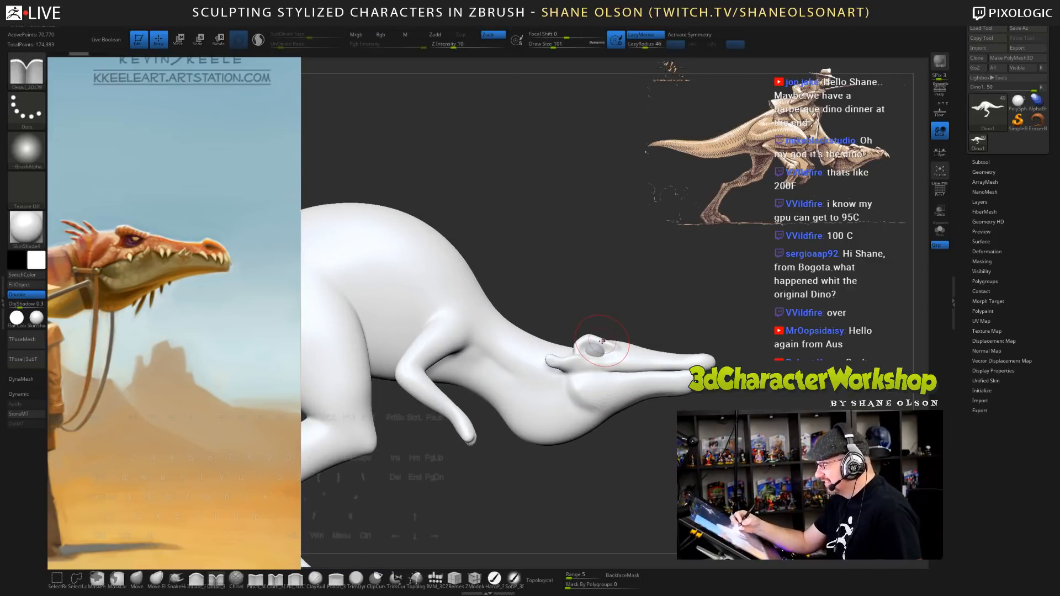
- Choose the Inflate brush, display the polygon wireframe and open the model's Geometry settings
{"action": "left_click", "coordinate": [202, 581]}
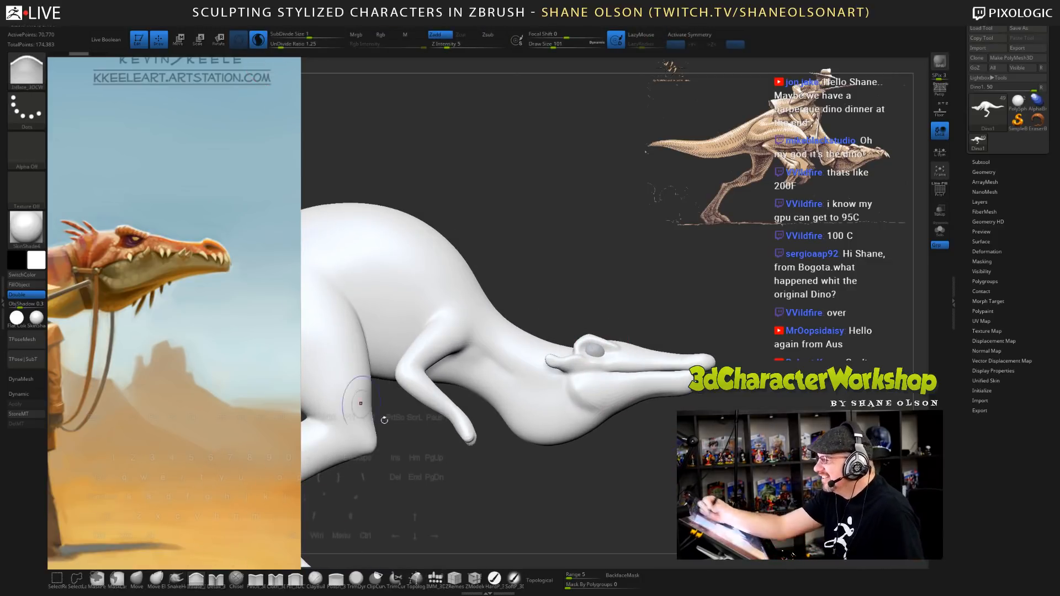
{"action": "key", "text": "shift"}
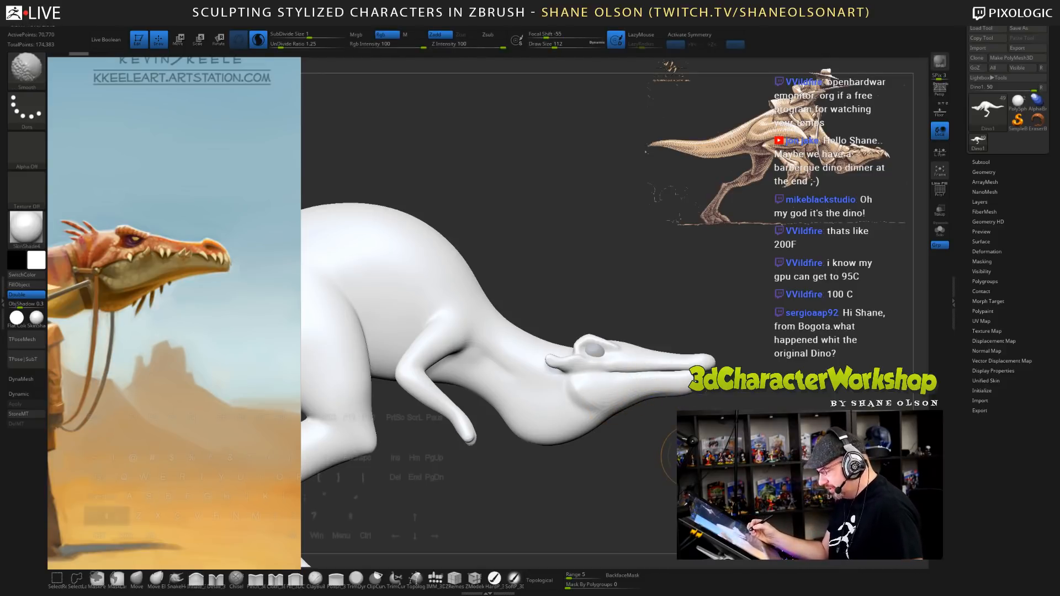
{"action": "key", "text": "shift+f"}
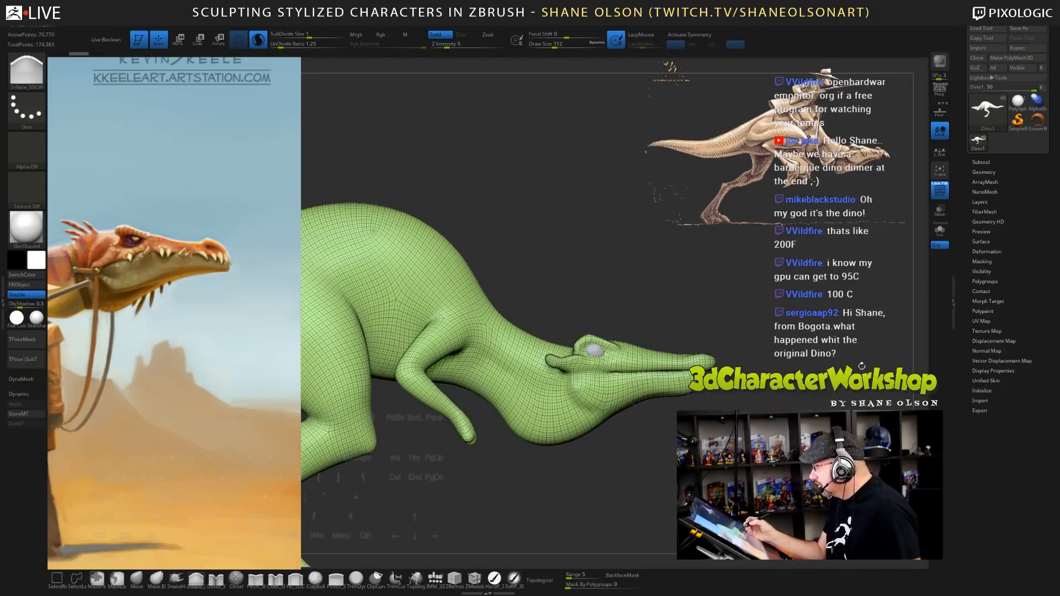
{"action": "left_click", "coordinate": [984, 171]}
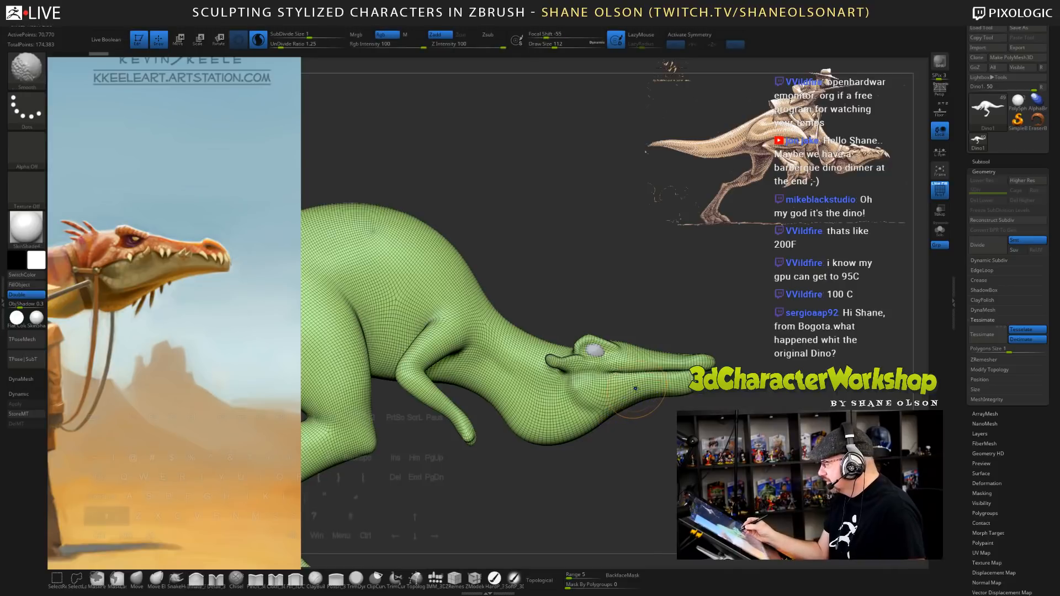
- Turn off Spotlight Projection and hide the polygon wireframe on the dinosaur
{"action": "key", "text": "space"}
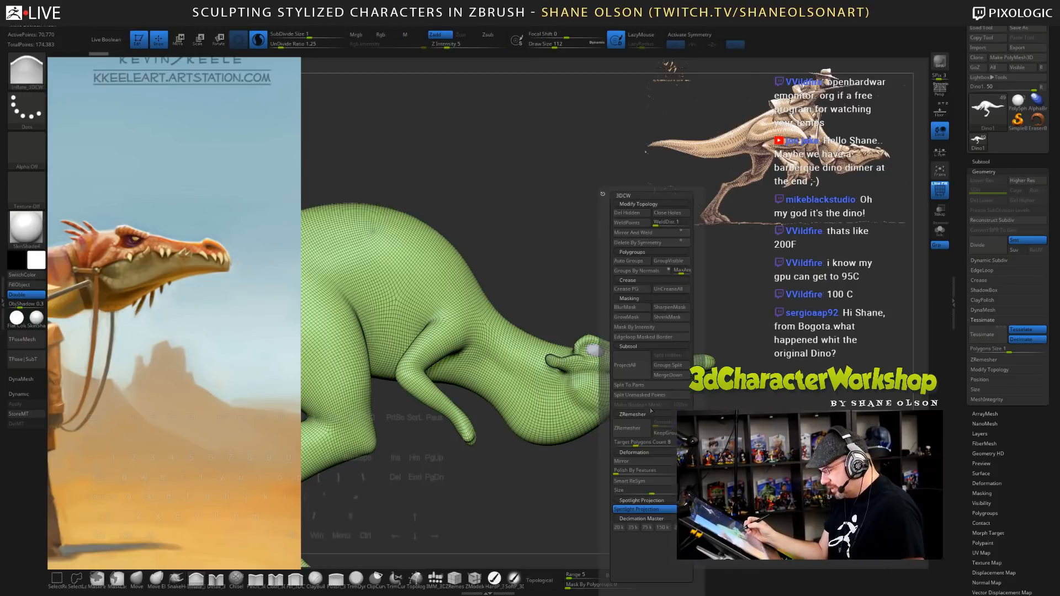
{"action": "left_click", "coordinate": [666, 511]}
{"action": "left_click_drag", "start_coordinate": [730, 396], "coordinate": [705, 430], "text": "alt"}
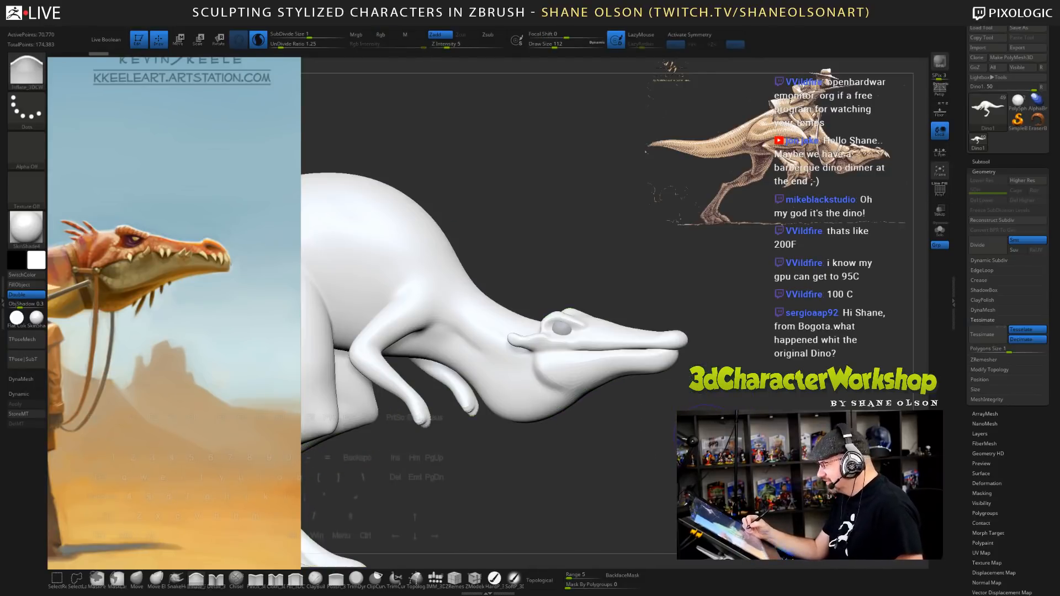
{"action": "key", "text": "shift+f"}
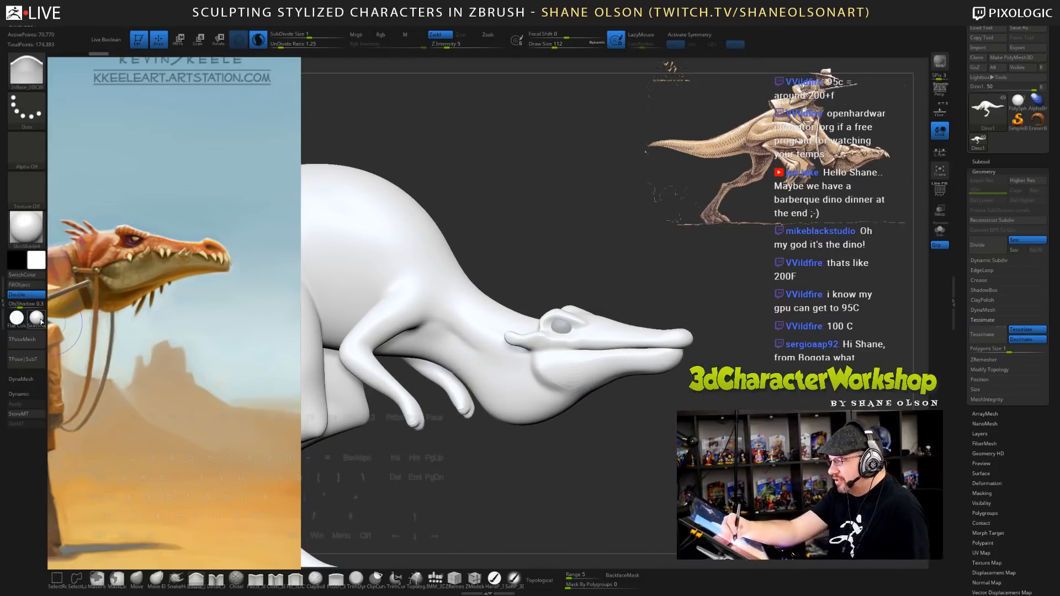
- Try the MatCap Gray material on the dinosaur and replace it with the darker gray zbro matcap
{"action": "left_click", "coordinate": [37, 318]}
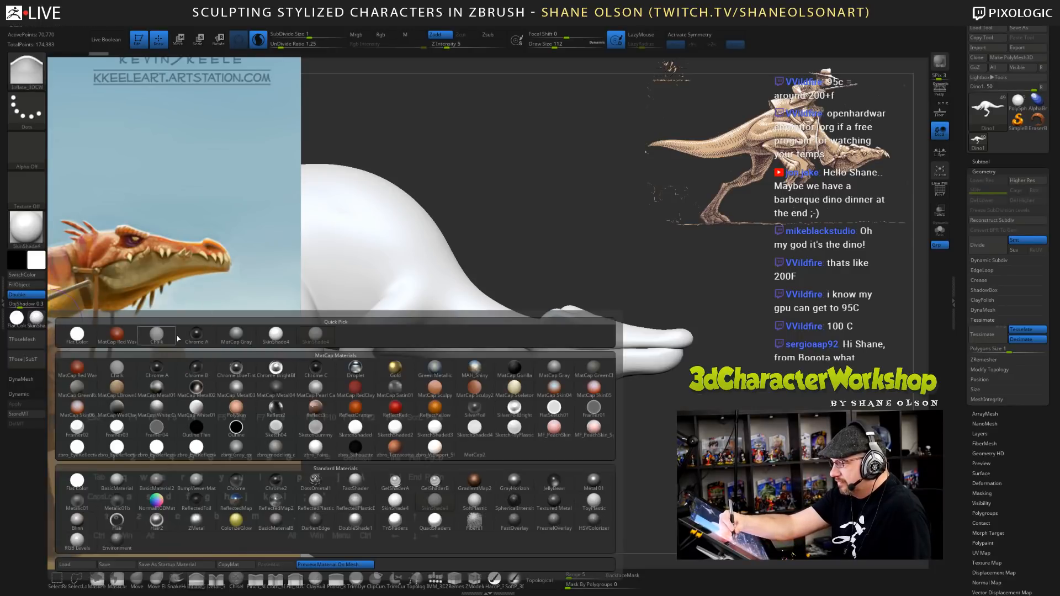
{"action": "left_click", "coordinate": [236, 334]}
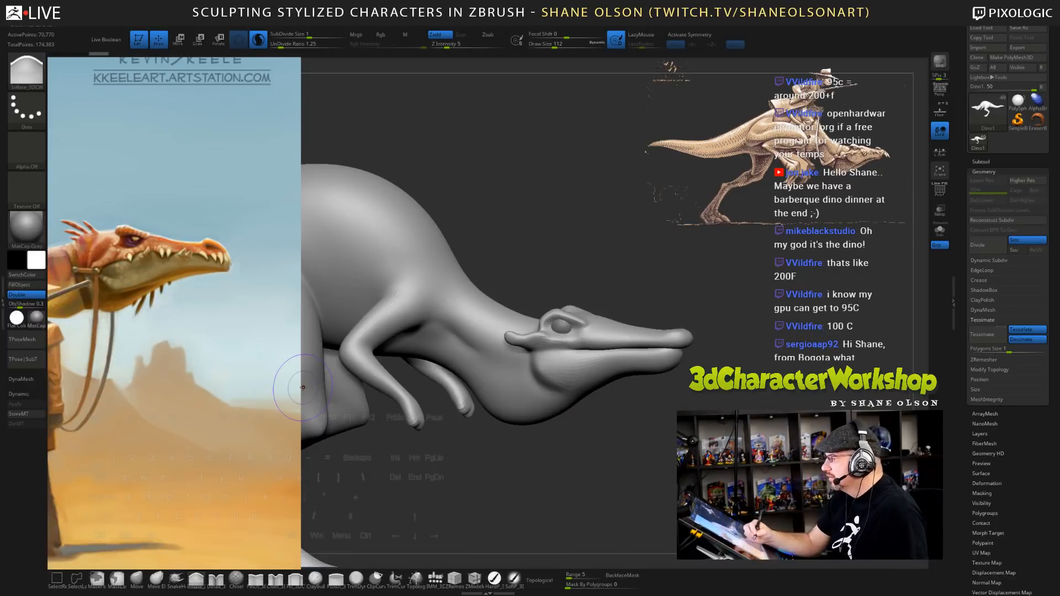
{"action": "left_click", "coordinate": [35, 318]}
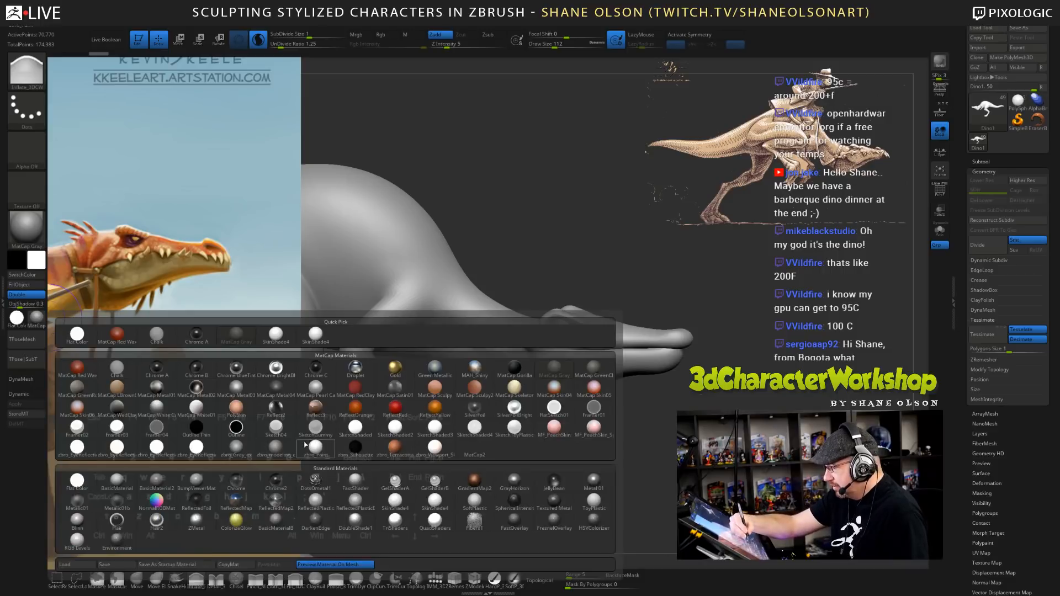
{"action": "left_click", "coordinate": [239, 446]}
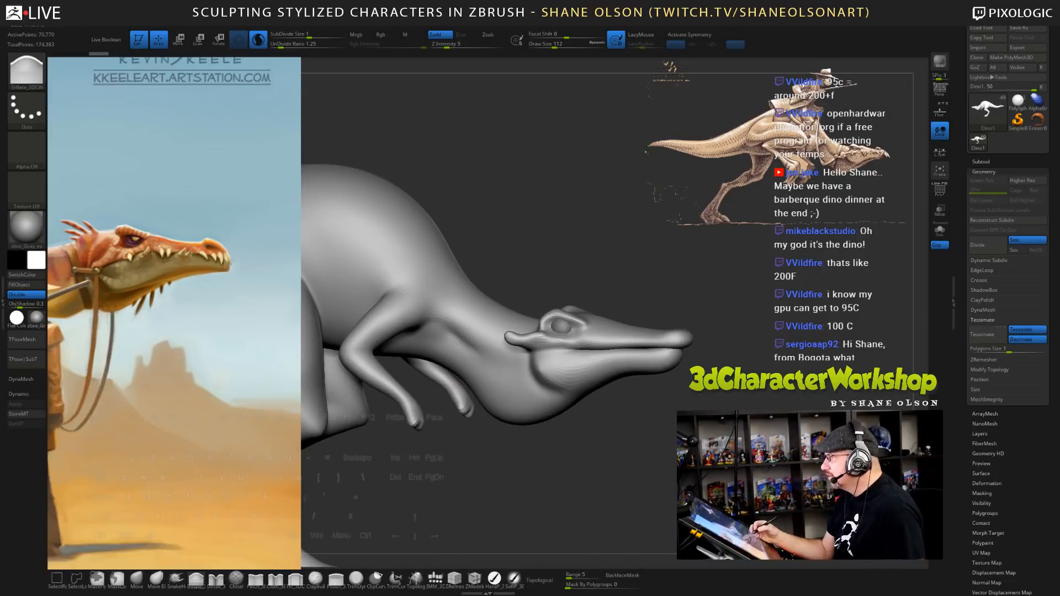
- Set the brush's draw size to 59 and isolate the dinosaur's head and throat by hiding the rest of the body
{"action": "left_click_drag", "start_coordinate": [557, 491], "coordinate": [505, 491]}
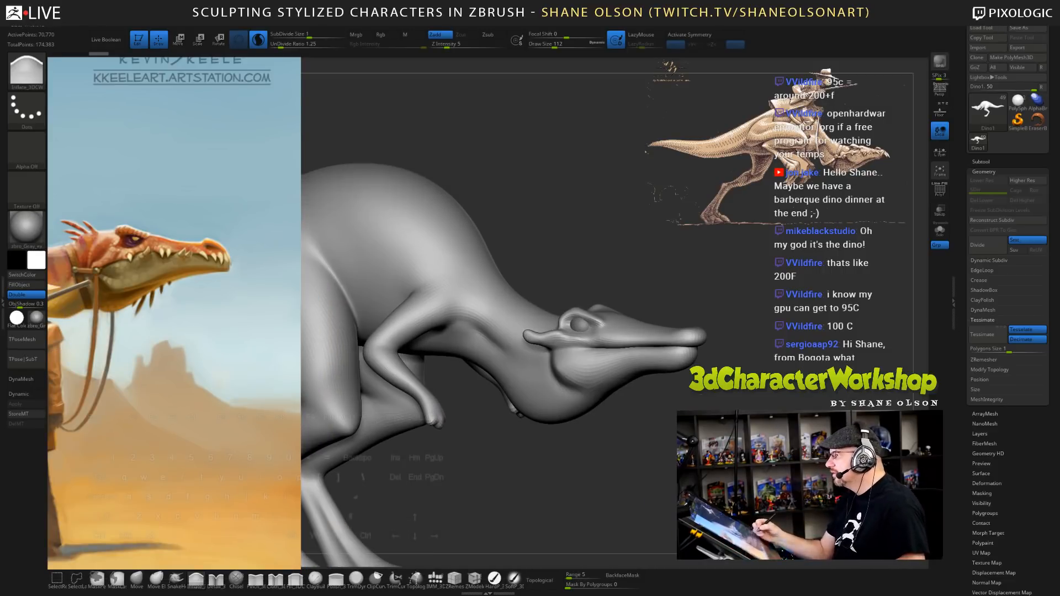
{"action": "mouse_move", "coordinate": [691, 455]}
{"action": "left_mouse_down", "text": "alt"}
{"action": "mouse_move", "coordinate": [691, 468]}
{"action": "mouse_move", "coordinate": [668, 456]}
{"action": "mouse_move", "coordinate": [669, 465]}
{"action": "mouse_move", "coordinate": [710, 442]}
{"action": "left_mouse_up", "text": "alt"}
{"action": "key", "text": "["}
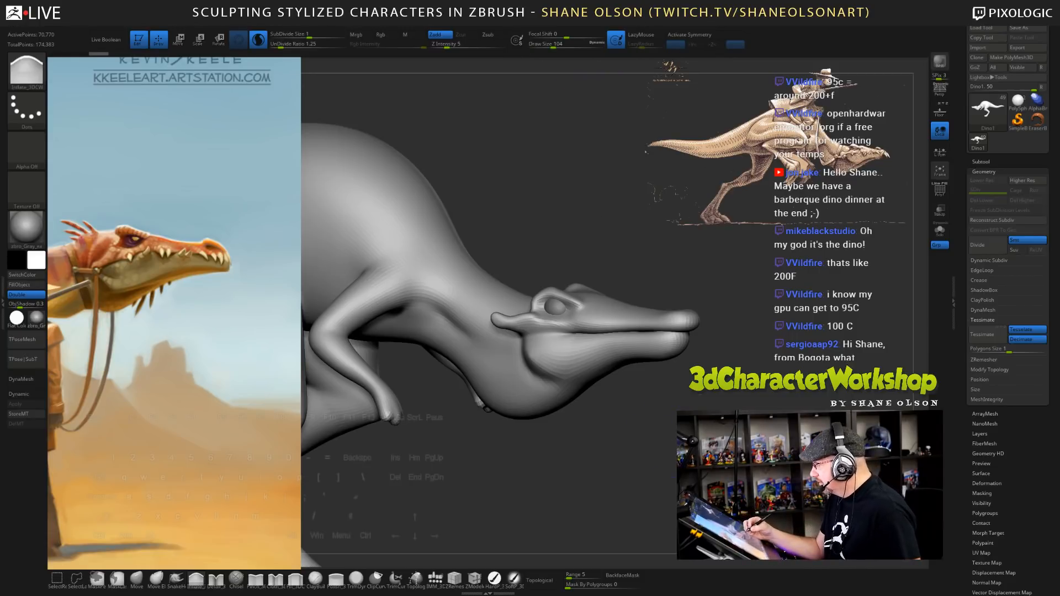
{"action": "left_click_drag", "start_coordinate": [668, 439], "coordinate": [685, 440]}
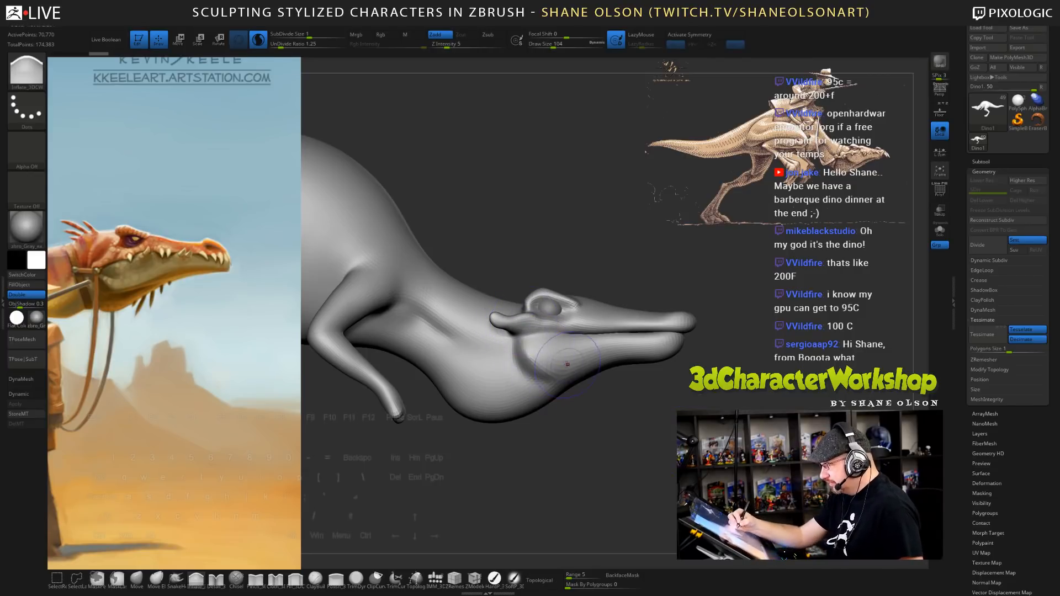
{"action": "key", "text": "ctrl"}
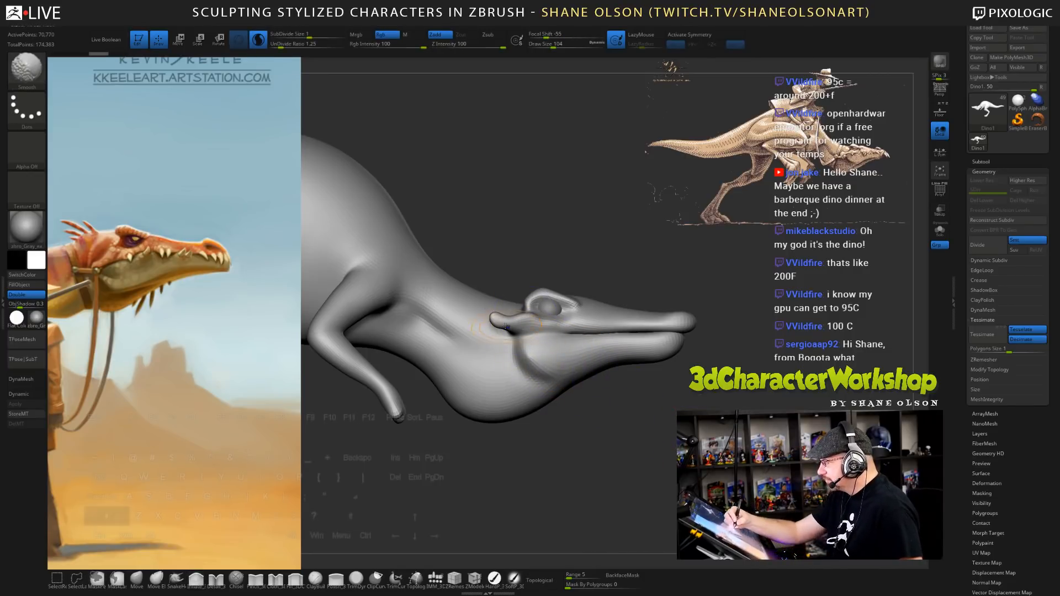
{"action": "mouse_move", "coordinate": [621, 419]}
{"action": "left_mouse_down", "text": "alt"}
{"action": "mouse_move", "coordinate": [636, 440]}
{"action": "mouse_move", "coordinate": [627, 420]}
{"action": "mouse_move", "coordinate": [620, 442]}
{"action": "left_mouse_up", "text": "alt"}
{"action": "key", "text": "s"}
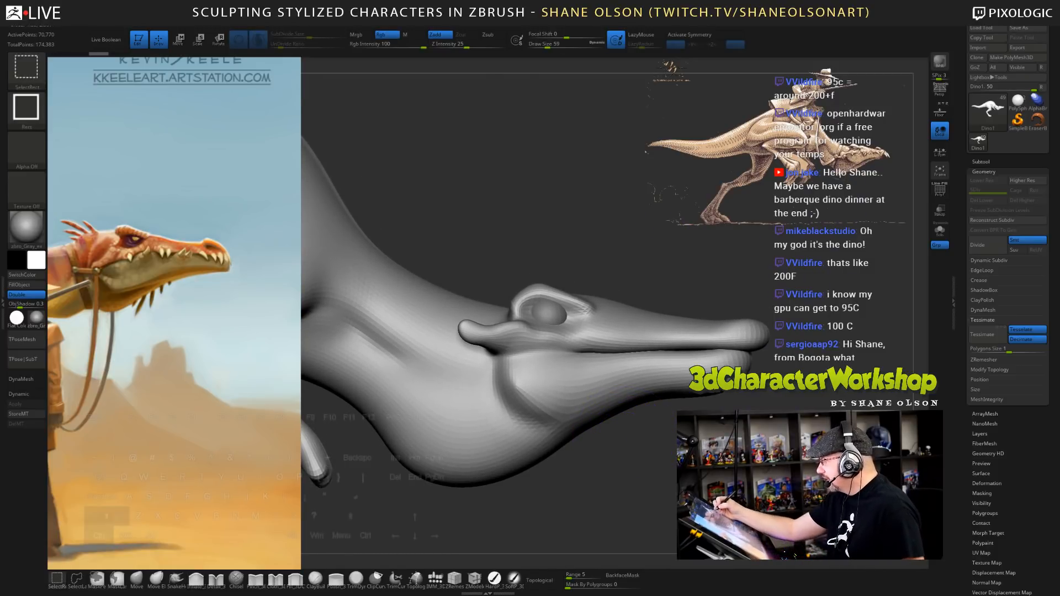
{"action": "mouse_move", "coordinate": [841, 169]}
{"action": "left_mouse_down", "text": "ctrl+shift"}
{"action": "mouse_move", "coordinate": [615, 484]}
{"action": "mouse_move", "coordinate": [392, 515]}
{"action": "mouse_move", "coordinate": [361, 508]}
{"action": "left_mouse_up", "text": "ctrl+shift"}
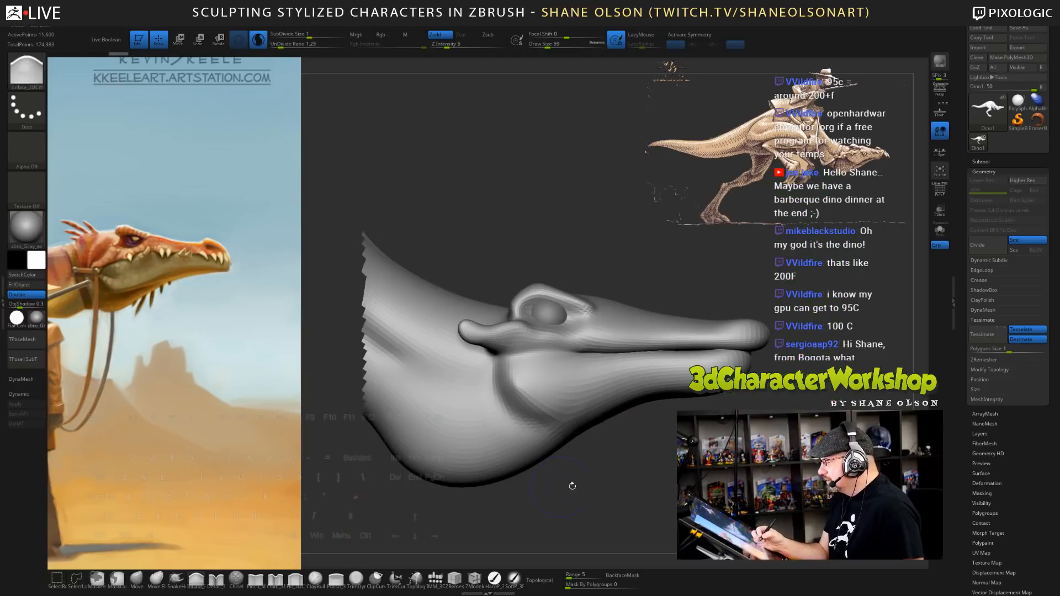
- Set the brush's draw size to 46 and try smoothing the horn behind the dinosaur's eye
{"action": "mouse_move", "coordinate": [828, 497]}
{"action": "left_mouse_down"}
{"action": "mouse_move", "coordinate": [664, 479]}
{"action": "mouse_move", "coordinate": [812, 480]}
{"action": "mouse_move", "coordinate": [811, 519]}
{"action": "left_mouse_up"}
{"action": "left_click_drag", "start_coordinate": [648, 446], "coordinate": [632, 442], "text": "alt"}
{"action": "key", "text": "s"}
{"action": "left_click", "coordinate": [629, 446]}
{"action": "left_click_drag", "start_coordinate": [436, 299], "coordinate": [456, 302], "text": "shift"}
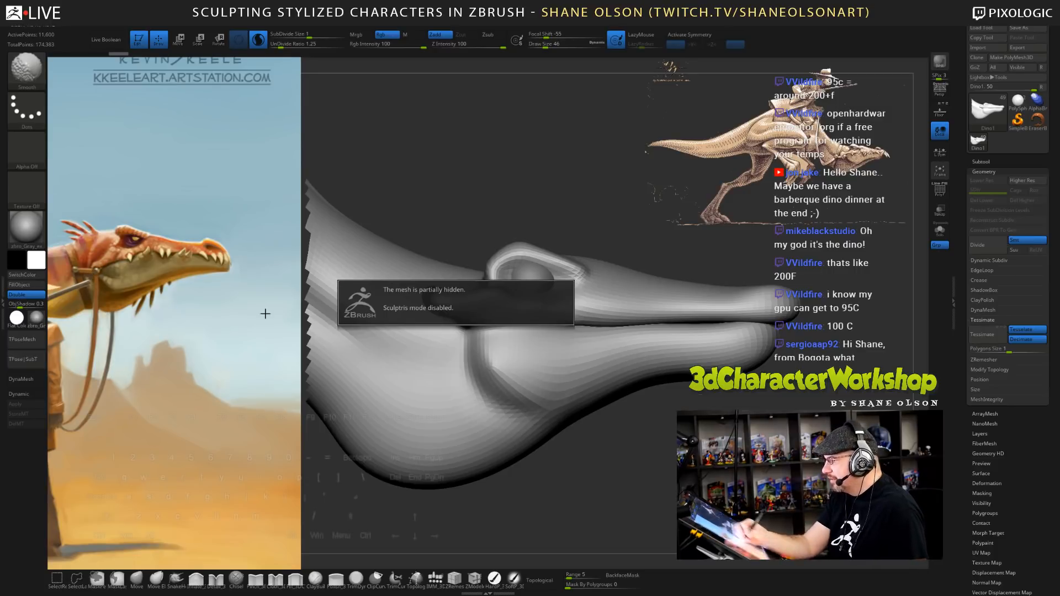
- Reselect the Inflate brush and unhide the rest of the dinosaur's body
{"action": "key", "text": "b"}
{"action": "key", "text": "i"}
{"action": "key", "text": "n"}
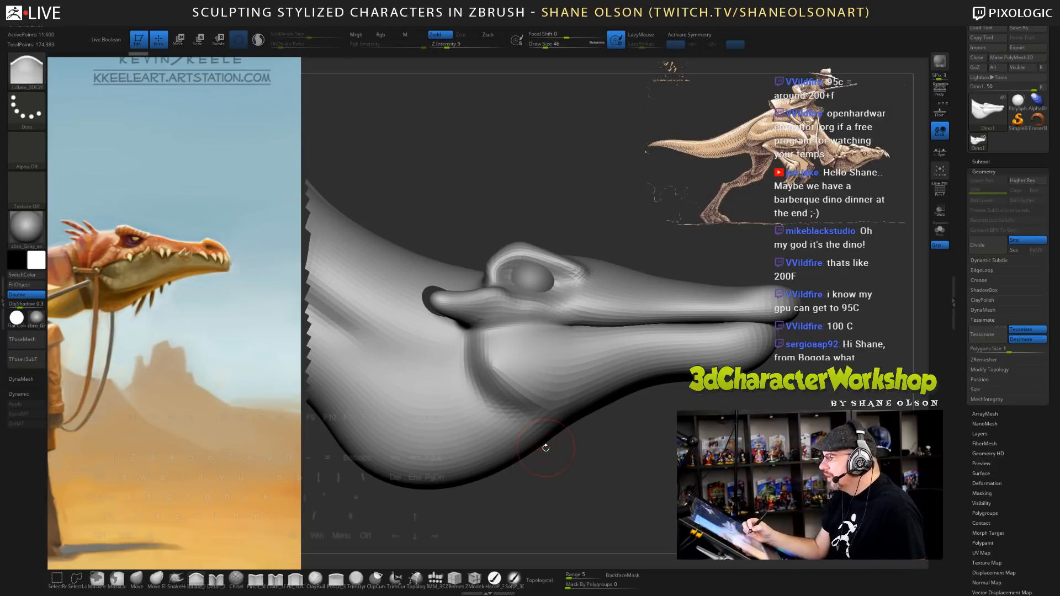
{"action": "left_click_drag", "start_coordinate": [566, 464], "coordinate": [592, 459], "text": "alt"}
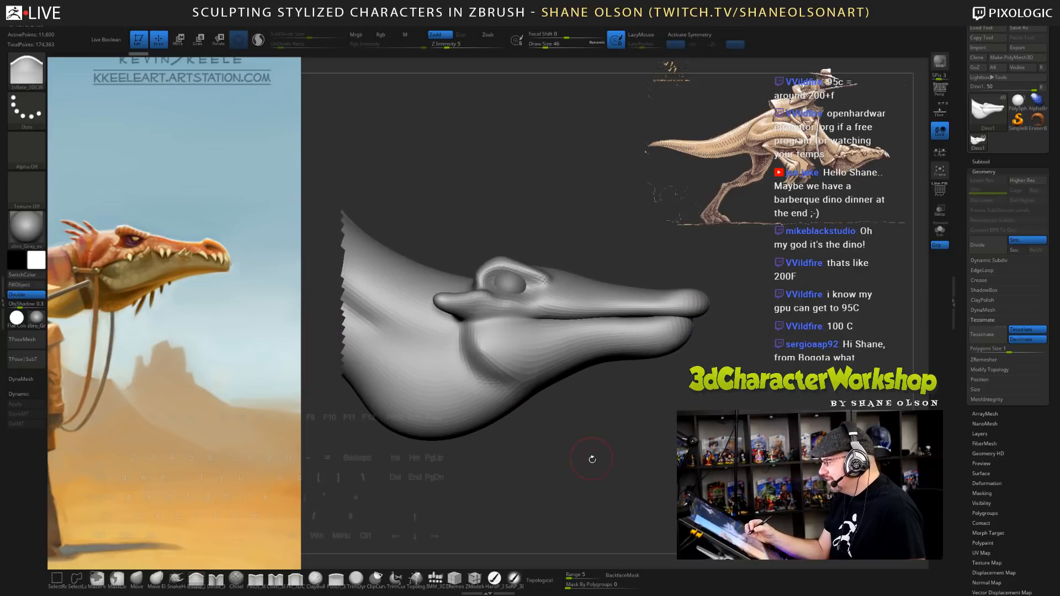
{"action": "key", "text": "d"}
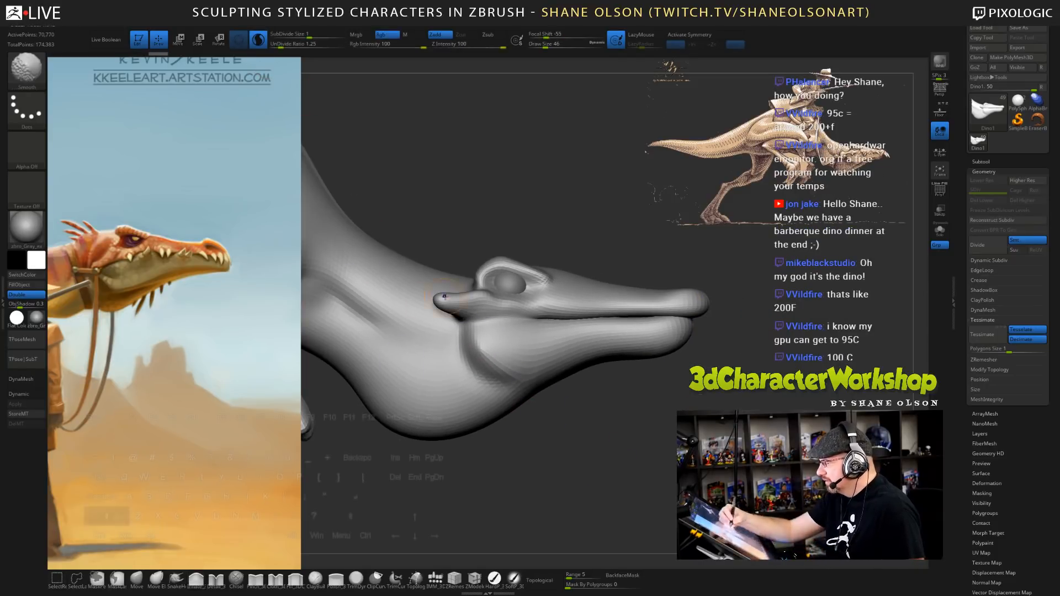
- Smooth the horn behind the dinosaur's eye, the rim around the eye and the rear of the mouth line
{"action": "left_click_drag", "start_coordinate": [438, 302], "coordinate": [444, 298], "text": "shift"}
{"action": "right_click_drag", "start_coordinate": [505, 344], "coordinate": [447, 285], "text": "alt"}
{"action": "mouse_move", "coordinate": [445, 284]}
{"action": "left_mouse_down", "text": "shift"}
{"action": "mouse_move", "coordinate": [409, 281]}
{"action": "mouse_move", "coordinate": [442, 287]}
{"action": "left_mouse_up", "text": "shift"}
{"action": "mouse_move", "coordinate": [591, 460]}
{"action": "left_mouse_down"}
{"action": "mouse_move", "coordinate": [629, 486]}
{"action": "mouse_move", "coordinate": [601, 467]}
{"action": "left_mouse_up"}
{"action": "mouse_move", "coordinate": [466, 240]}
{"action": "left_mouse_down", "text": "shift"}
{"action": "mouse_move", "coordinate": [551, 228]}
{"action": "mouse_move", "coordinate": [588, 268]}
{"action": "left_mouse_up", "text": "shift"}
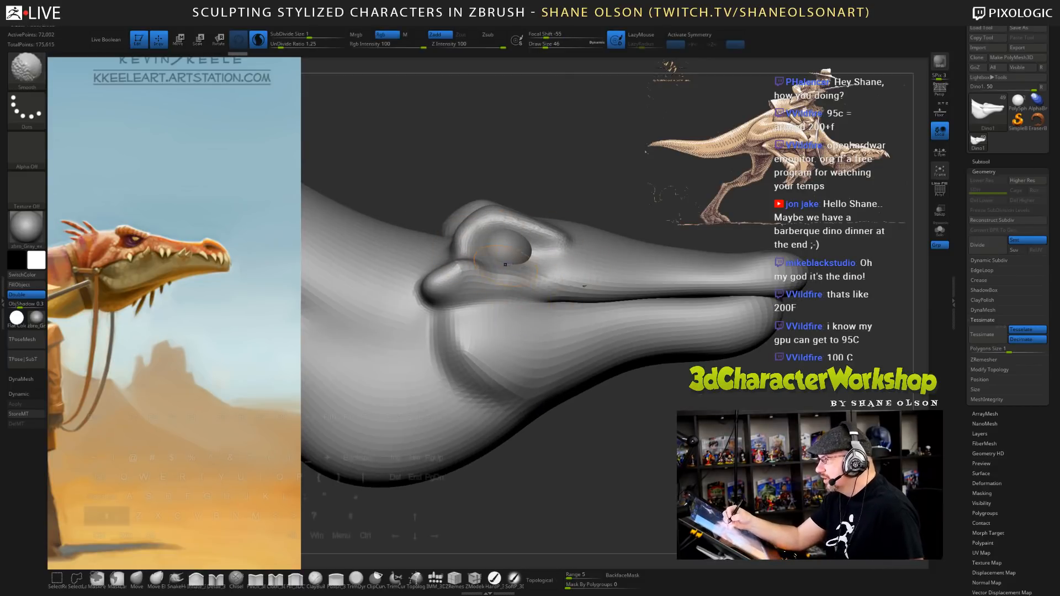
{"action": "left_click_drag", "start_coordinate": [644, 452], "coordinate": [596, 371], "text": "alt"}
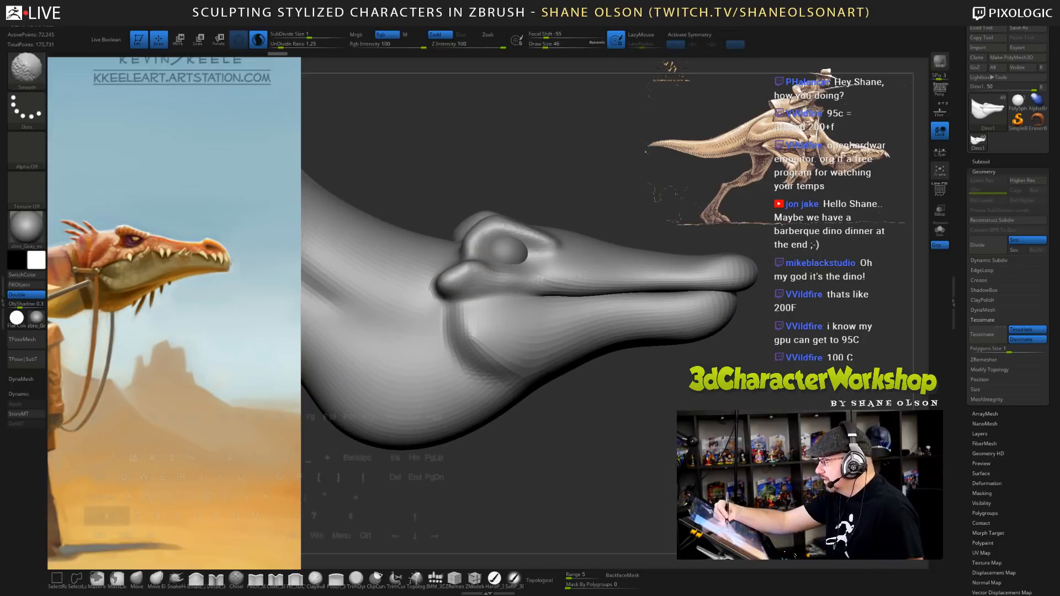
{"action": "mouse_move", "coordinate": [492, 269]}
{"action": "left_mouse_down", "text": "shift"}
{"action": "mouse_move", "coordinate": [475, 300]}
{"action": "mouse_move", "coordinate": [535, 291]}
{"action": "left_mouse_up", "text": "shift"}
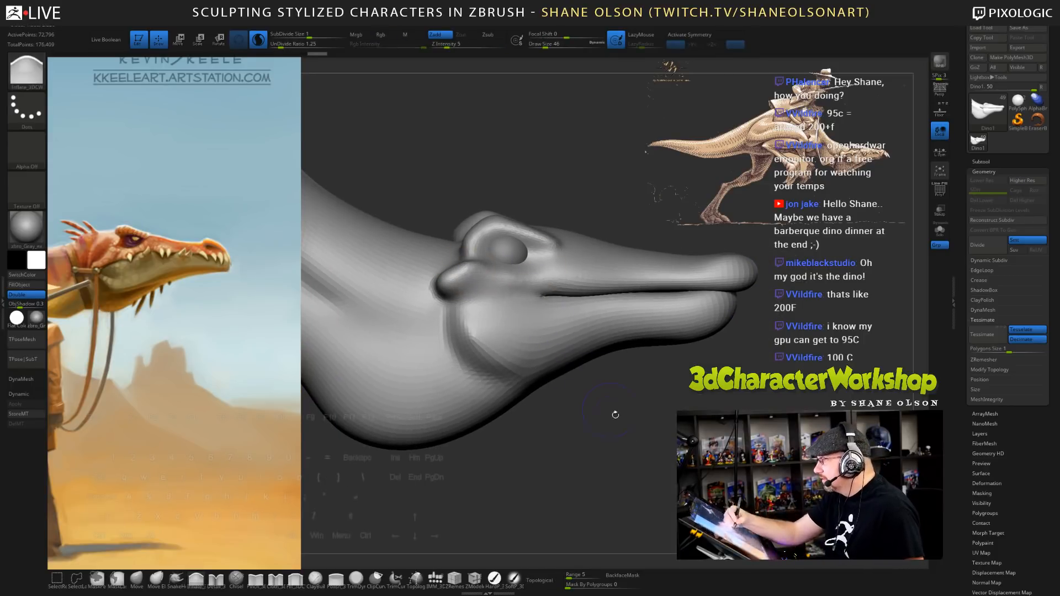
- Smooth the dinosaur's cheek crease, lower jaw, brow and snout without symmetry
{"action": "mouse_move", "coordinate": [615, 415]}
{"action": "left_mouse_down"}
{"action": "mouse_move", "coordinate": [655, 449]}
{"action": "mouse_move", "coordinate": [676, 441]}
{"action": "mouse_move", "coordinate": [684, 455]}
{"action": "left_mouse_up"}
{"action": "left_click_drag", "start_coordinate": [497, 343], "coordinate": [544, 368], "text": "shift"}
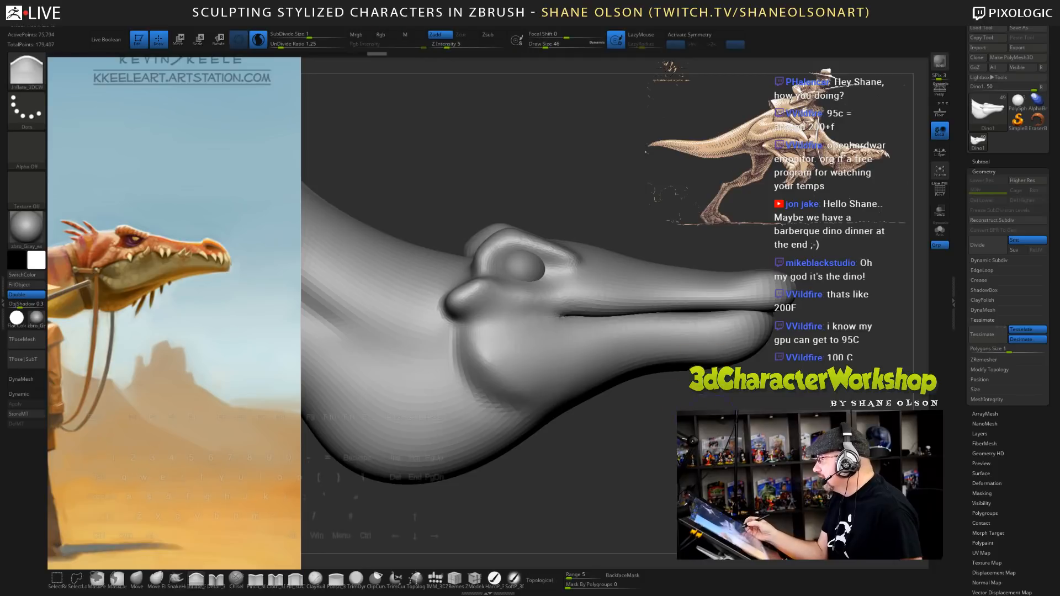
{"action": "left_click_drag", "start_coordinate": [662, 436], "coordinate": [656, 437]}
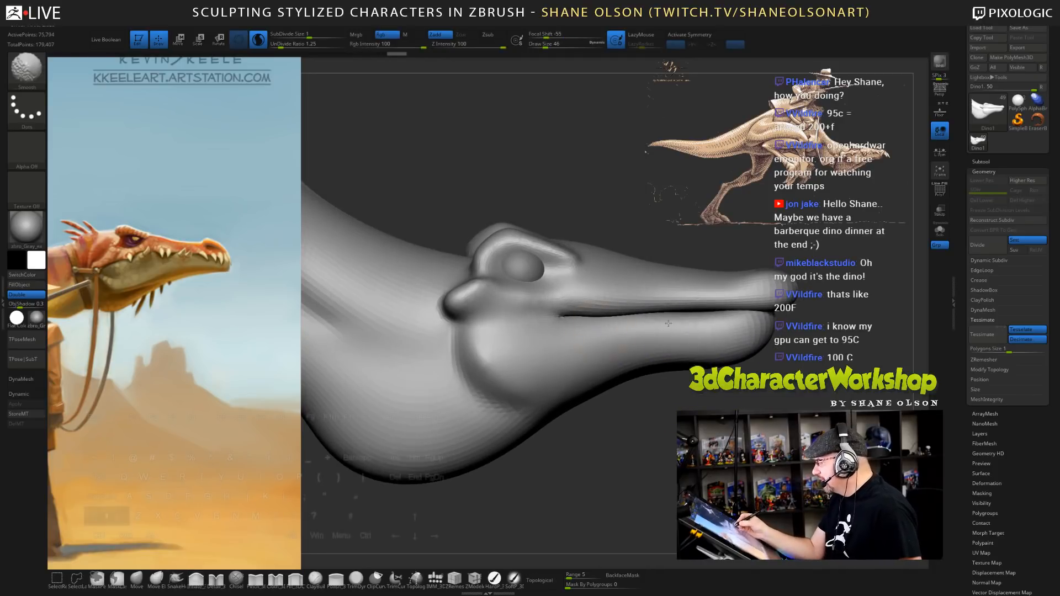
{"action": "mouse_move", "coordinate": [668, 324]}
{"action": "left_mouse_down", "text": "shift"}
{"action": "mouse_move", "coordinate": [640, 298]}
{"action": "mouse_move", "coordinate": [715, 282]}
{"action": "left_mouse_up", "text": "shift"}
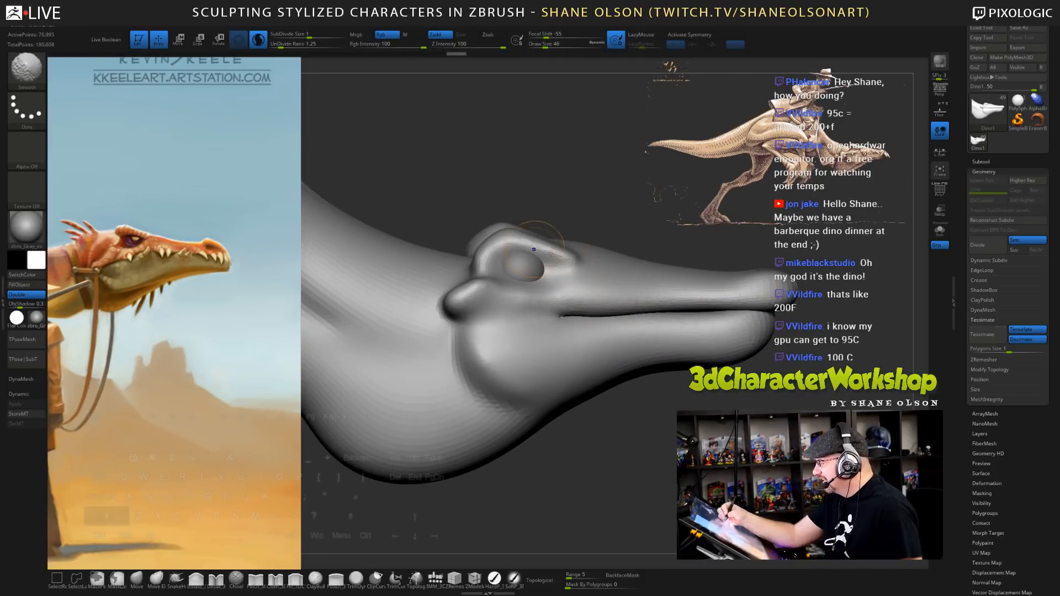
{"action": "left_click_drag", "start_coordinate": [542, 246], "coordinate": [574, 262], "text": "shift"}
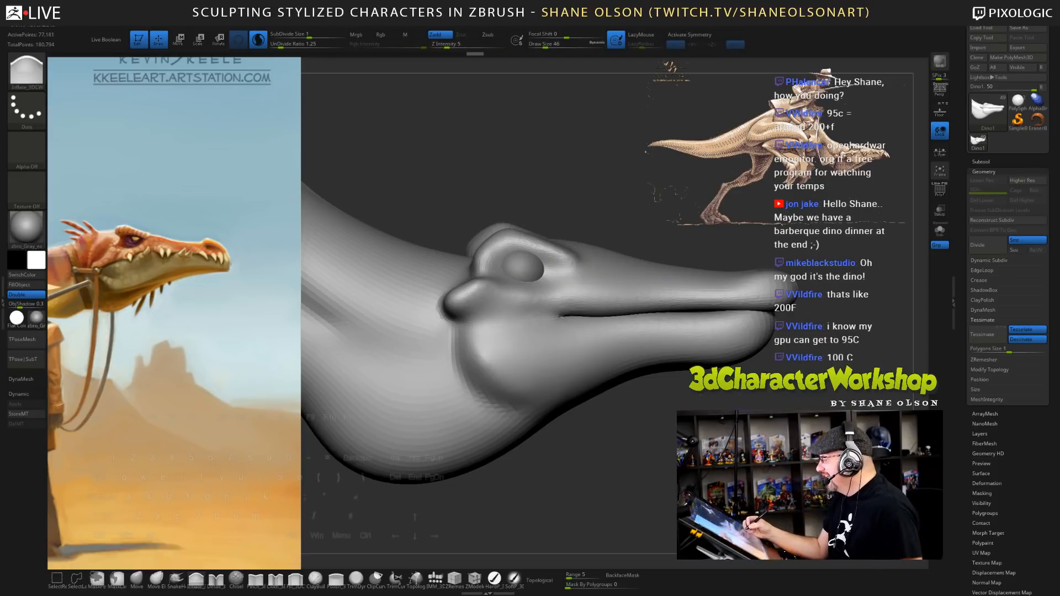
{"action": "left_click_drag", "start_coordinate": [742, 428], "coordinate": [700, 443]}
{"action": "left_click_drag", "start_coordinate": [737, 317], "coordinate": [748, 320], "text": "shift"}
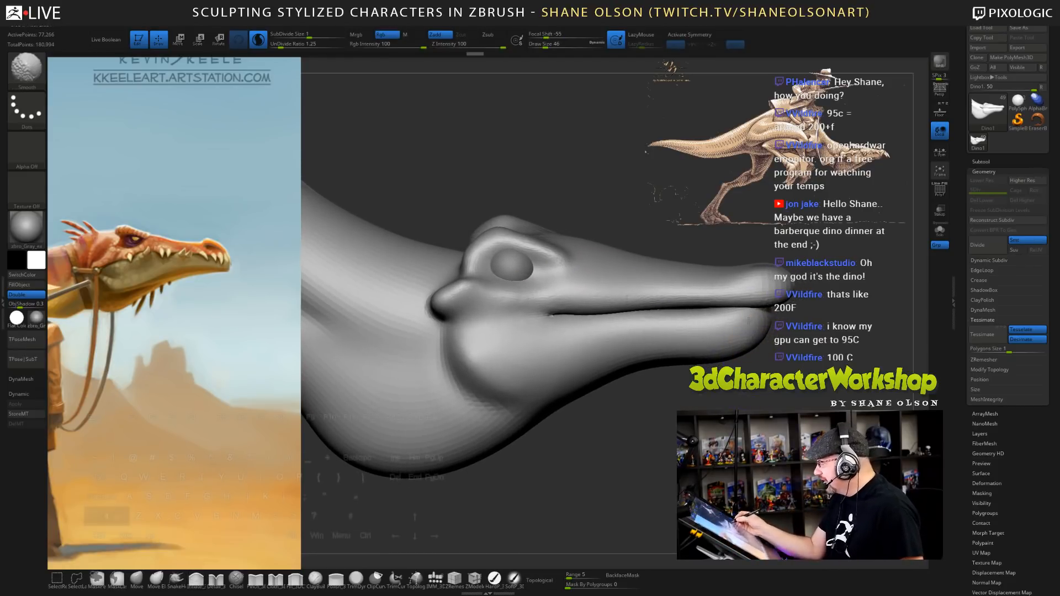
- Undo all the smoothing strokes on the head, going back to the original horn, eye and jaw shapes
{"action": "key", "text": "ctrl+z"}
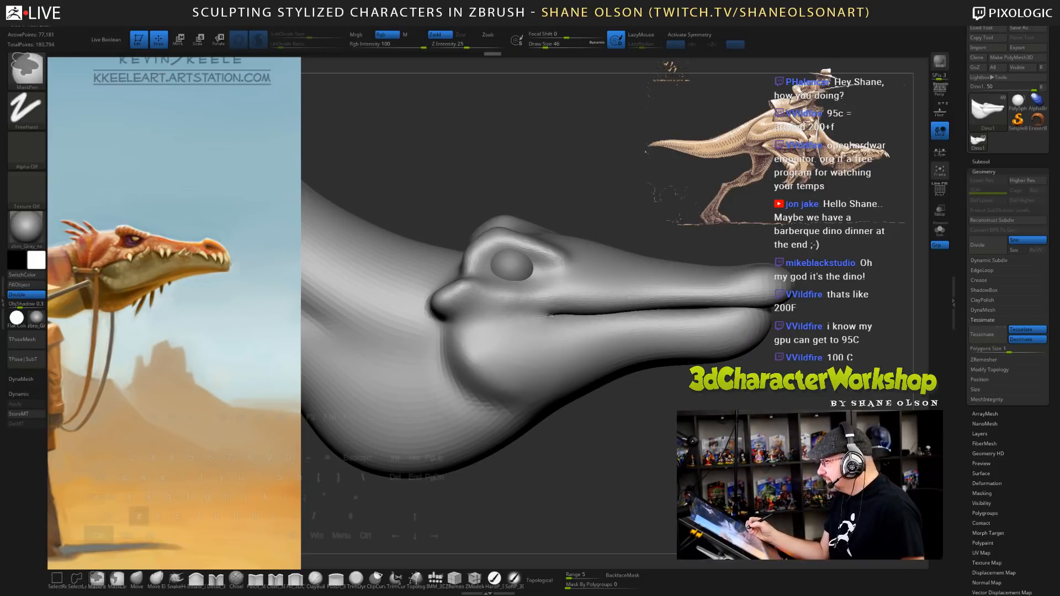
{"action": "key", "text": "ctrl+z"}
{"action": "key", "text": "ctrl+z"}
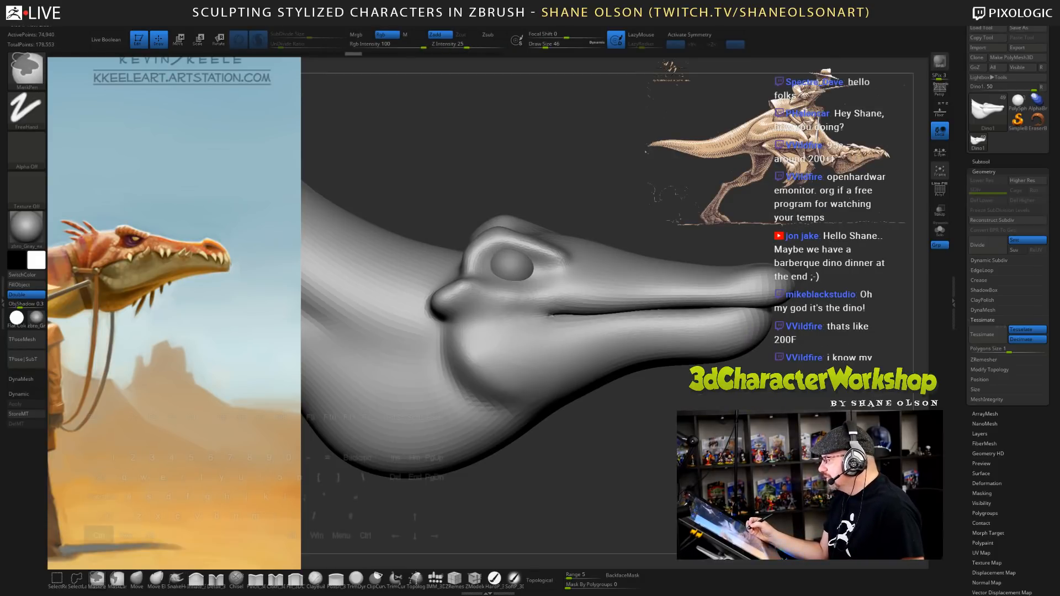
{"action": "left_click_drag", "start_coordinate": [353, 53], "coordinate": [333, 54]}
{"action": "left_click_drag", "start_coordinate": [324, 57], "coordinate": [104, 56]}
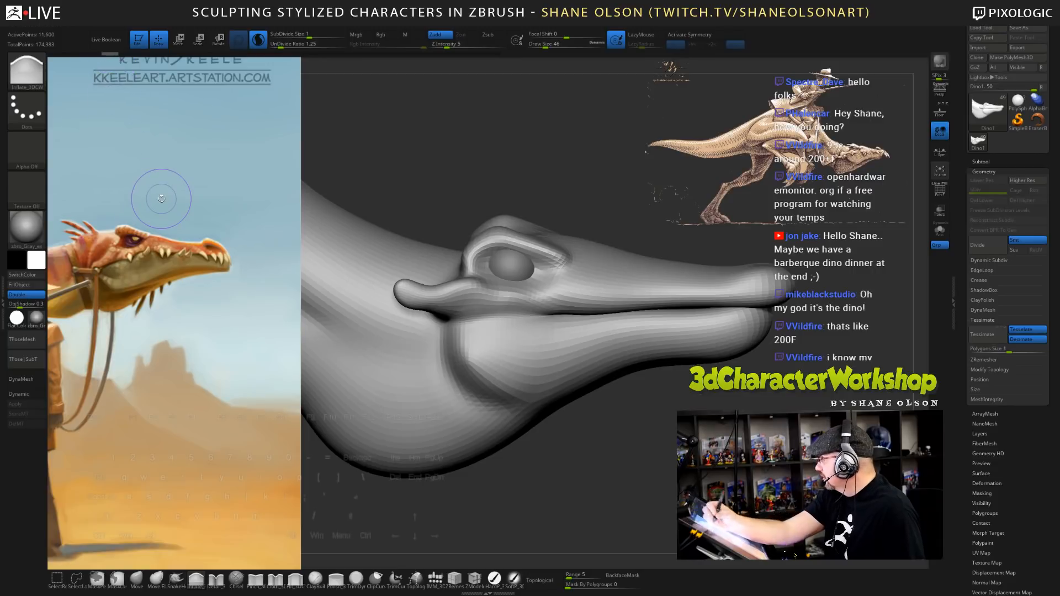
- Activate symmetry across the X axis and smooth the tip of the horn behind the dinosaur's eye
{"action": "key", "text": "x"}
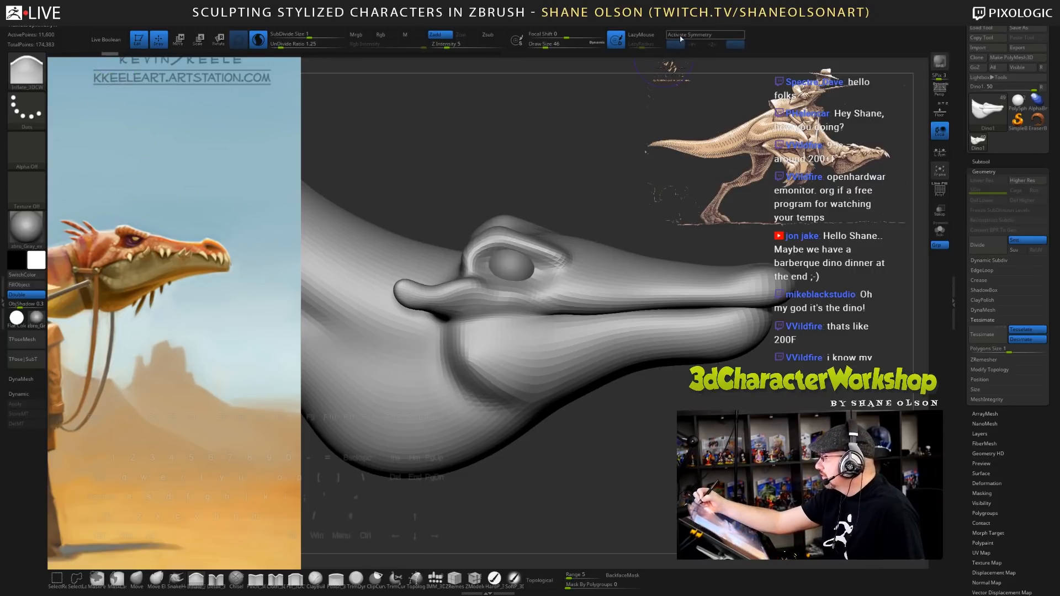
{"action": "key", "text": "shift"}
{"action": "left_click_drag", "start_coordinate": [408, 291], "coordinate": [430, 290], "text": "shift"}
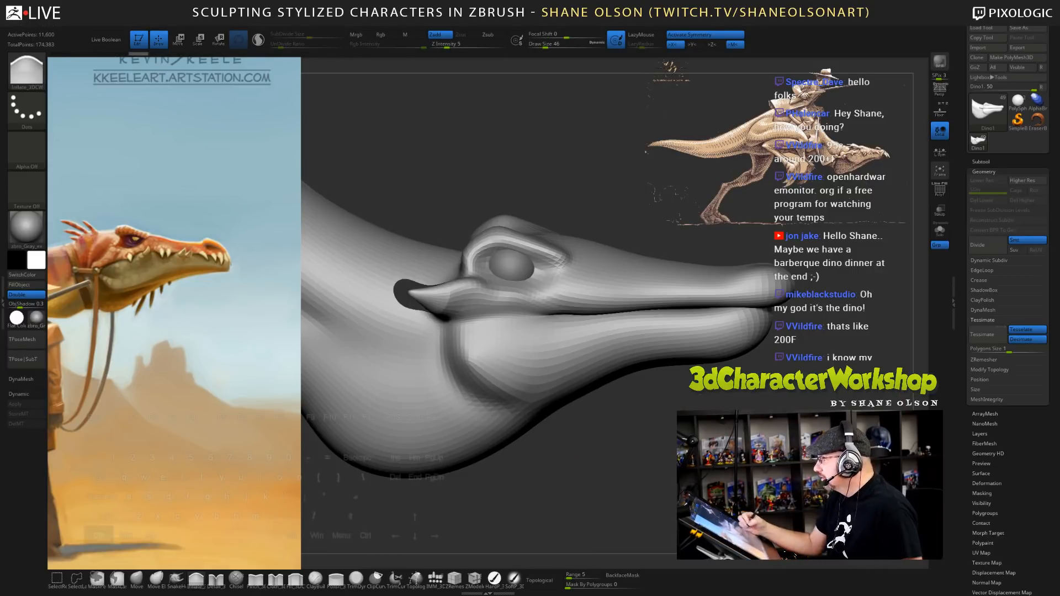
- Unhide the rest of the dinosaur and smooth down the remaining horn and the ridges around the eye
{"action": "left_click", "coordinate": [651, 466], "text": "ctrl+shift"}
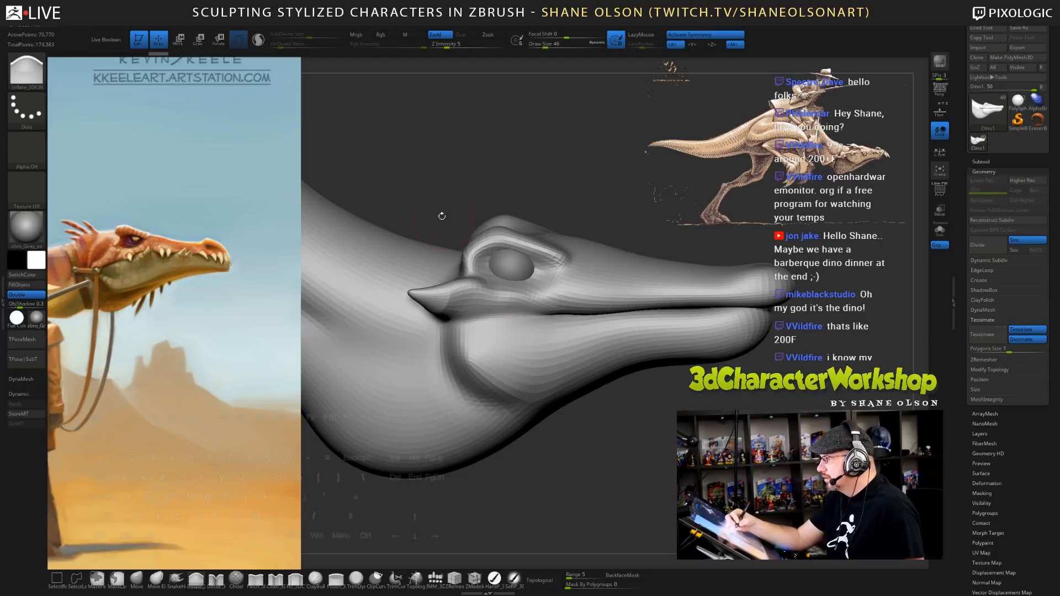
{"action": "left_click_drag", "start_coordinate": [411, 293], "coordinate": [447, 304], "text": "shift"}
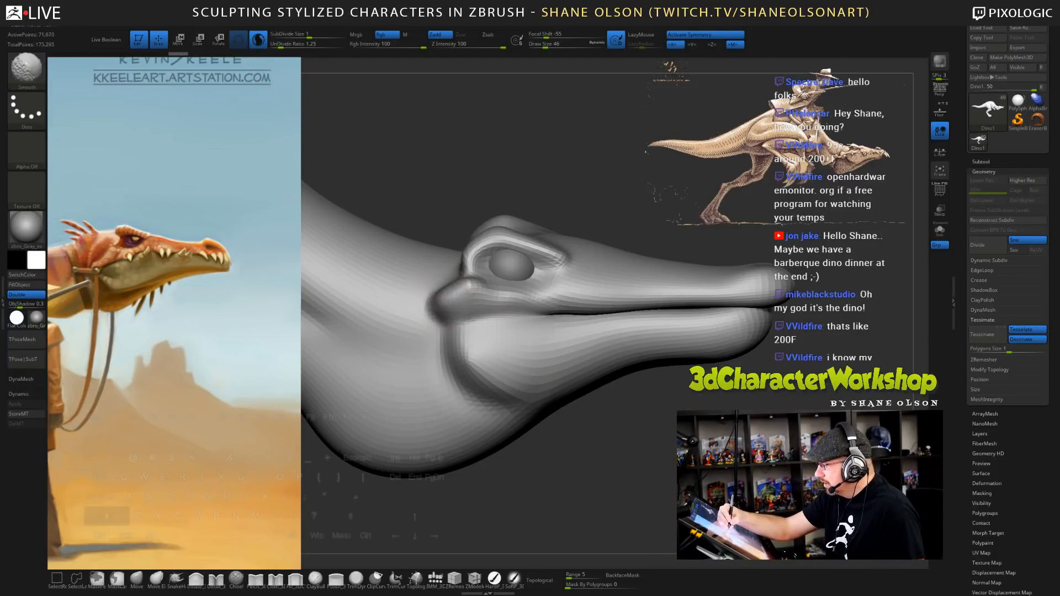
{"action": "left_click_drag", "start_coordinate": [666, 468], "coordinate": [660, 441]}
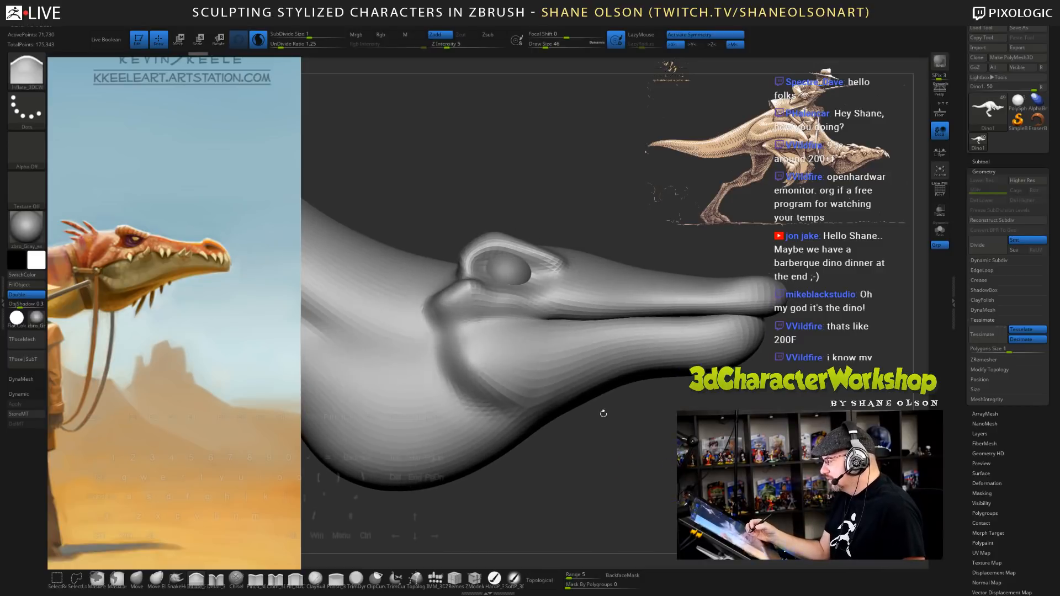
{"action": "mouse_move", "coordinate": [473, 266]}
{"action": "left_mouse_down", "text": "shift"}
{"action": "mouse_move", "coordinate": [518, 241]}
{"action": "mouse_move", "coordinate": [561, 268]}
{"action": "left_mouse_up", "text": "shift"}
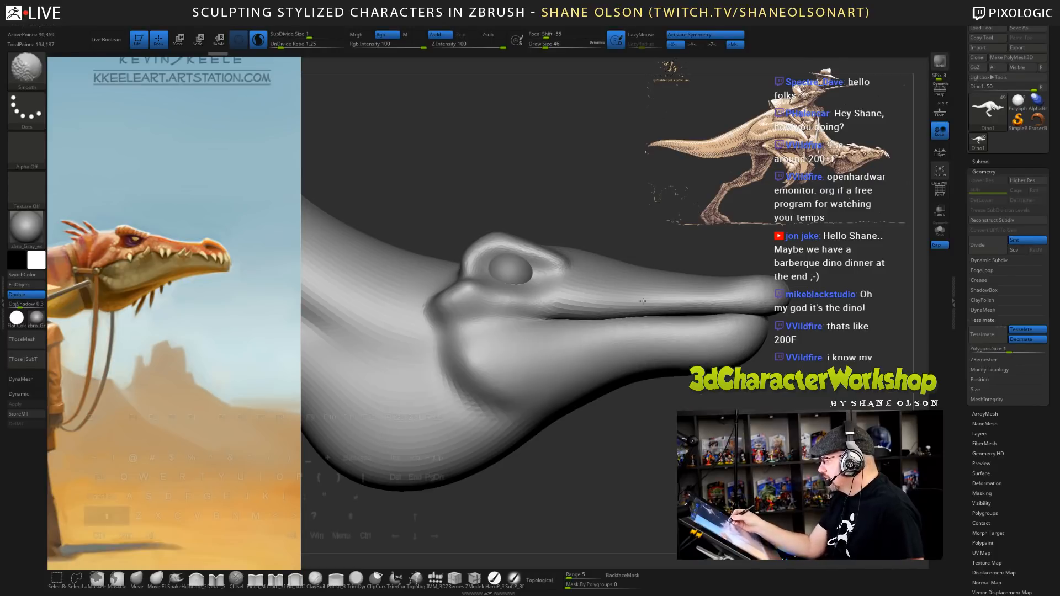
- Smooth the crease behind the jaw and soften the cheek below the dinosaur's eye
{"action": "mouse_move", "coordinate": [612, 455]}
{"action": "left_mouse_down"}
{"action": "mouse_move", "coordinate": [540, 469]}
{"action": "mouse_move", "coordinate": [591, 466]}
{"action": "mouse_move", "coordinate": [579, 433]}
{"action": "left_mouse_up"}
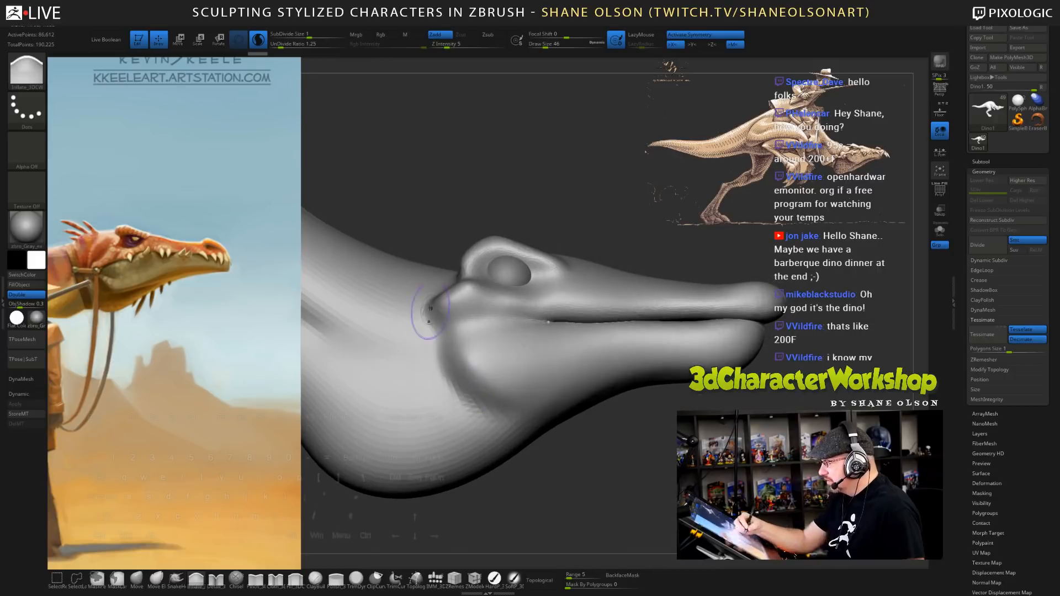
{"action": "left_click_drag", "start_coordinate": [428, 314], "coordinate": [457, 415], "text": "shift"}
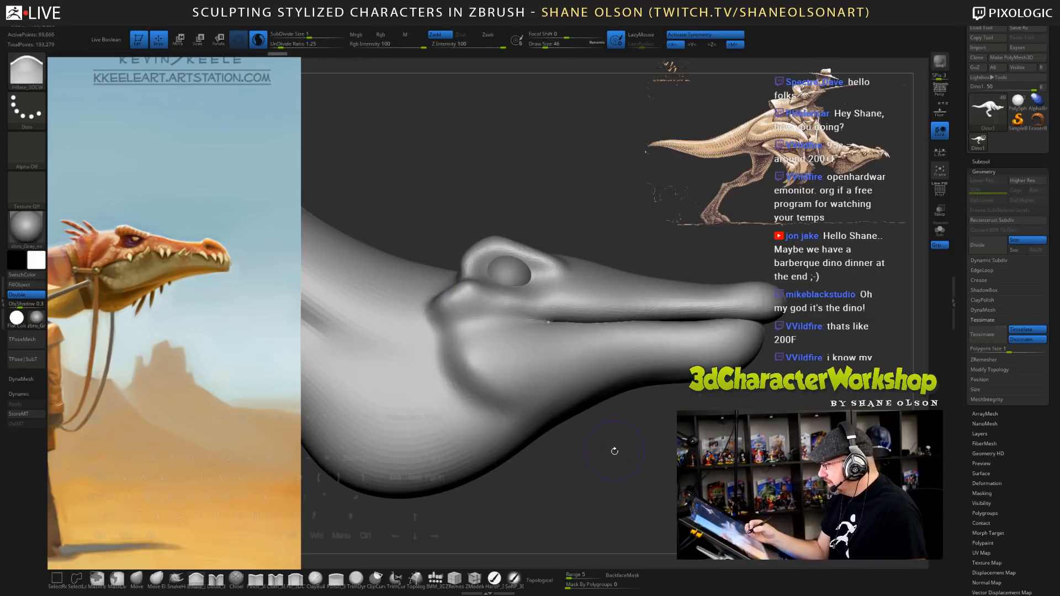
{"action": "left_click_drag", "start_coordinate": [653, 487], "coordinate": [589, 433]}
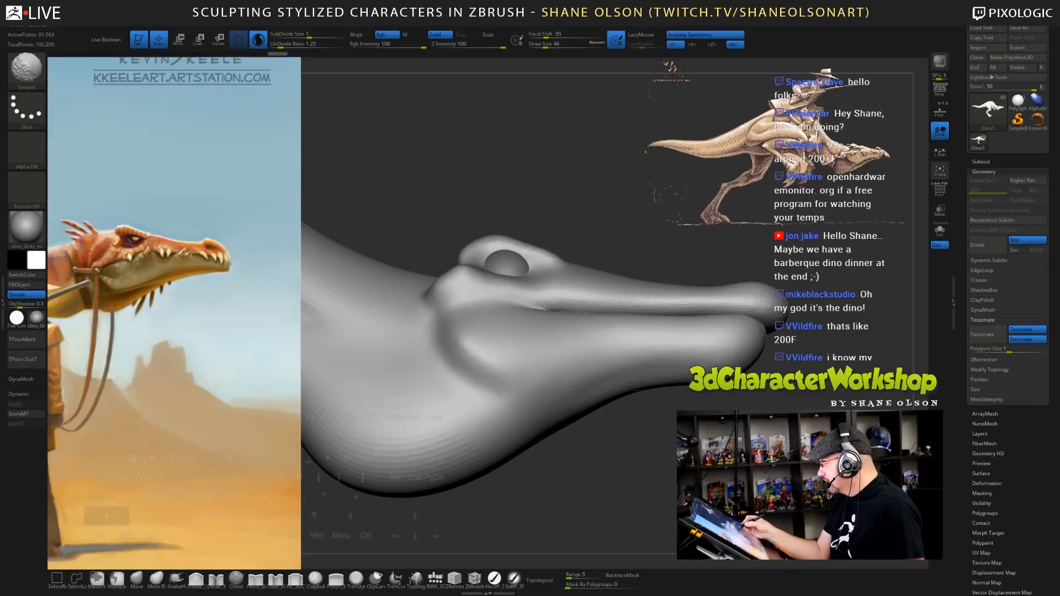
- Decimate the dinosaur mesh to 75,000 points and check the resulting topology with the polygon wireframe
{"action": "mouse_move", "coordinate": [580, 457]}
{"action": "left_mouse_down"}
{"action": "mouse_move", "coordinate": [678, 481]}
{"action": "mouse_move", "coordinate": [683, 447]}
{"action": "left_mouse_up"}
{"action": "left_click_drag", "start_coordinate": [635, 480], "coordinate": [658, 445]}
{"action": "key", "text": "space"}
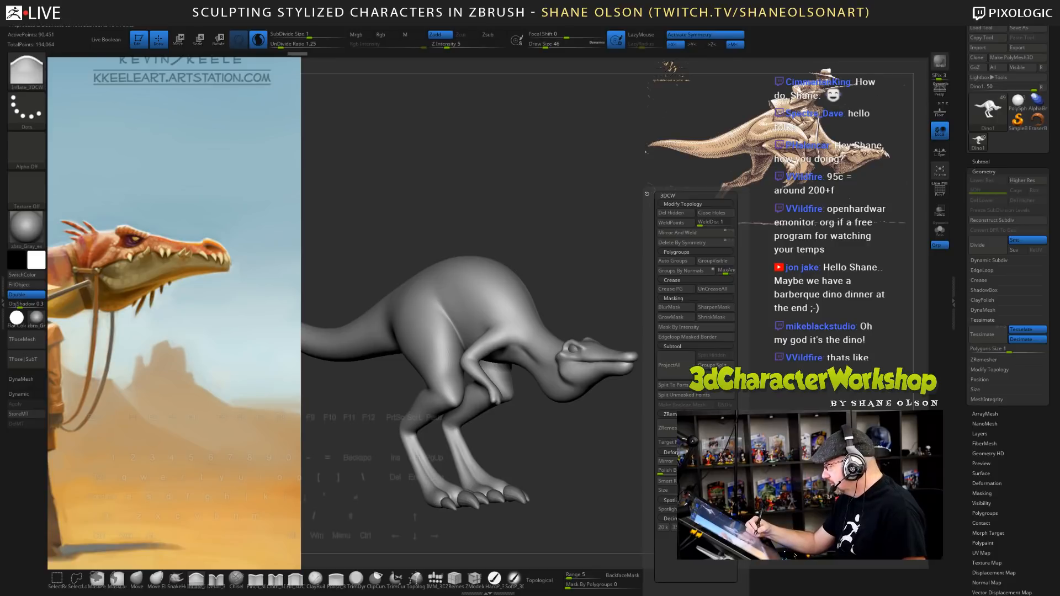
{"action": "left_click", "coordinate": [701, 527]}
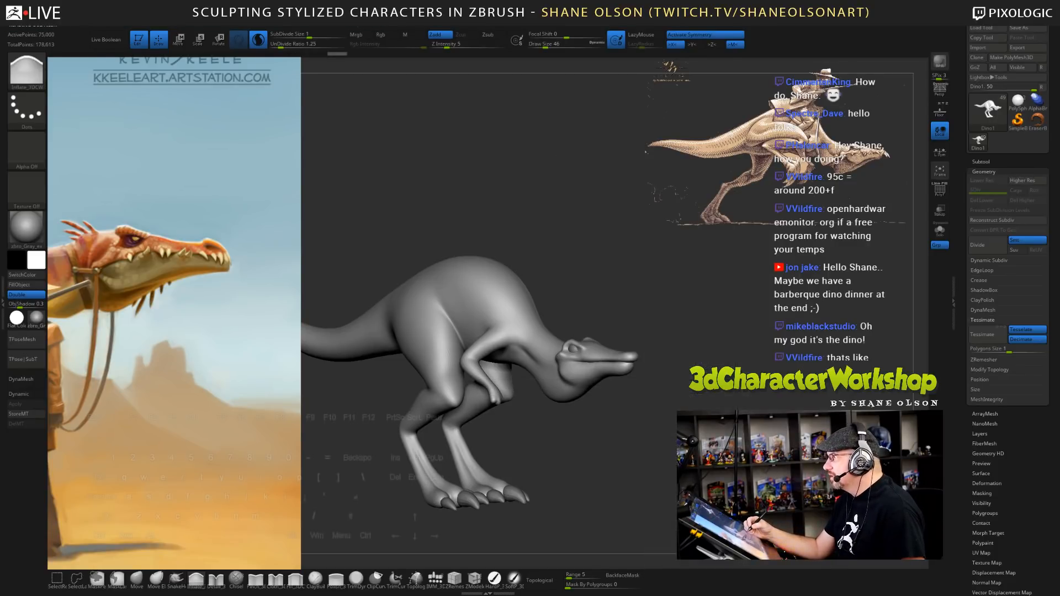
{"action": "left_click_drag", "start_coordinate": [658, 406], "coordinate": [665, 433], "text": "alt"}
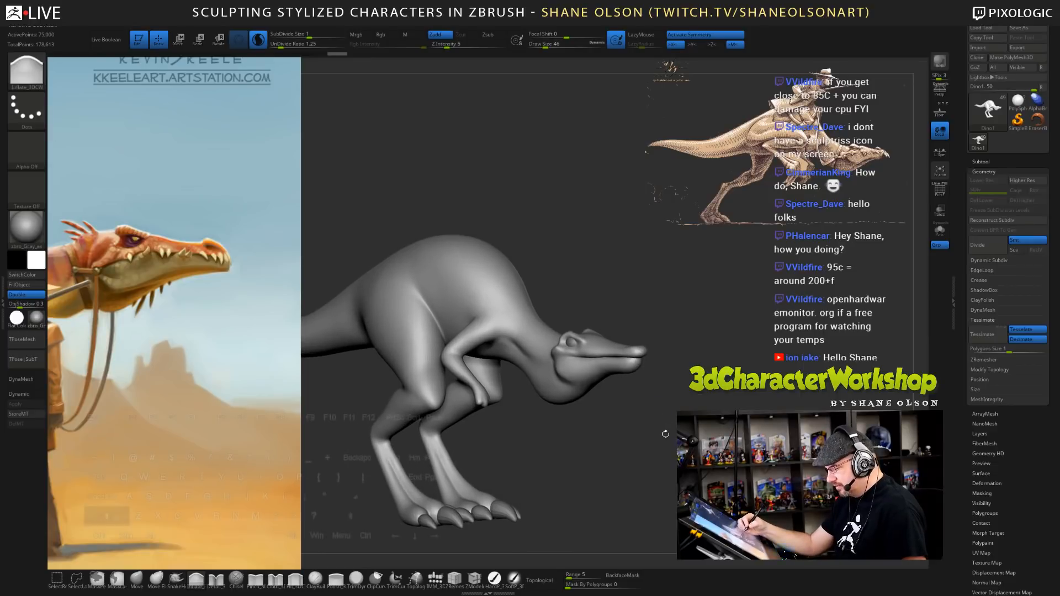
{"action": "key", "text": "shift"}
{"action": "key", "text": "shift+f"}
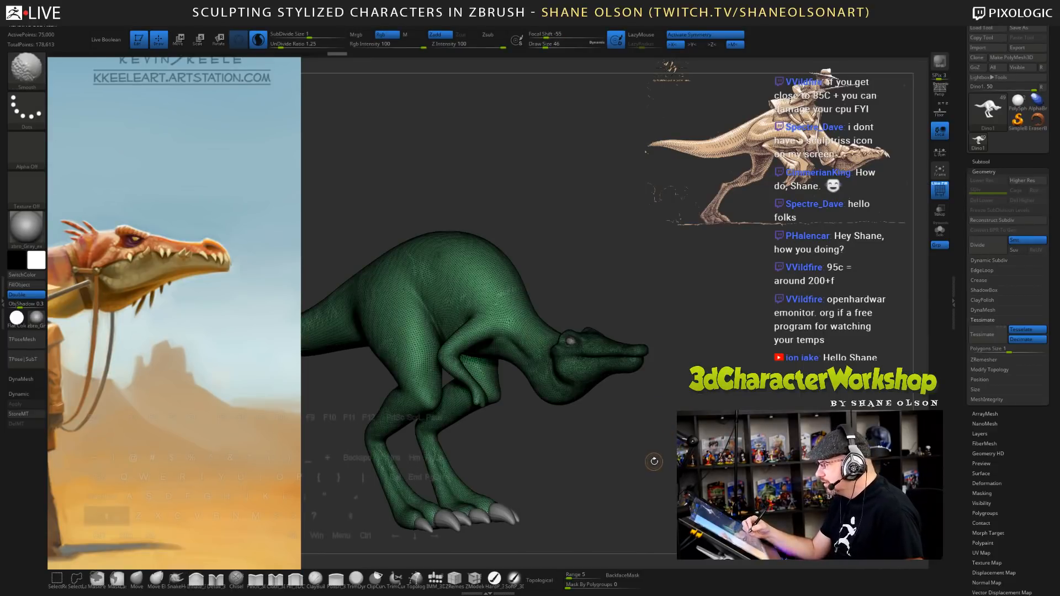
{"action": "key", "text": "shift+f"}
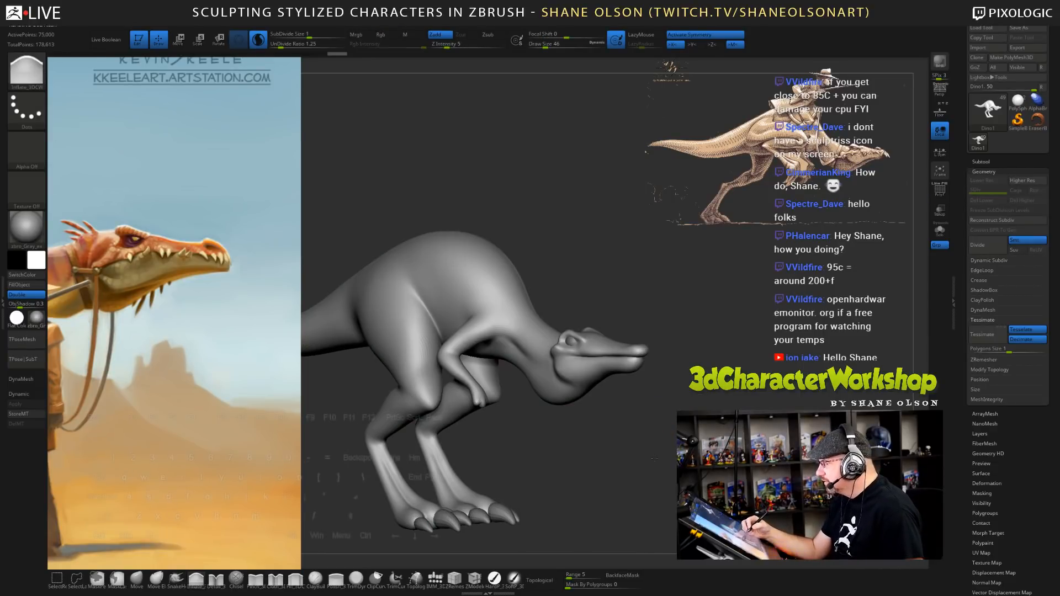
- Set the brush's draw size to 59 and smooth the dinosaur's cheek behind the mouth
{"action": "mouse_move", "coordinate": [656, 446]}
{"action": "left_mouse_down", "text": "alt"}
{"action": "mouse_move", "coordinate": [669, 429]}
{"action": "mouse_move", "coordinate": [606, 433]}
{"action": "mouse_move", "coordinate": [624, 459]}
{"action": "left_mouse_up", "text": "alt"}
{"action": "key", "text": "s"}
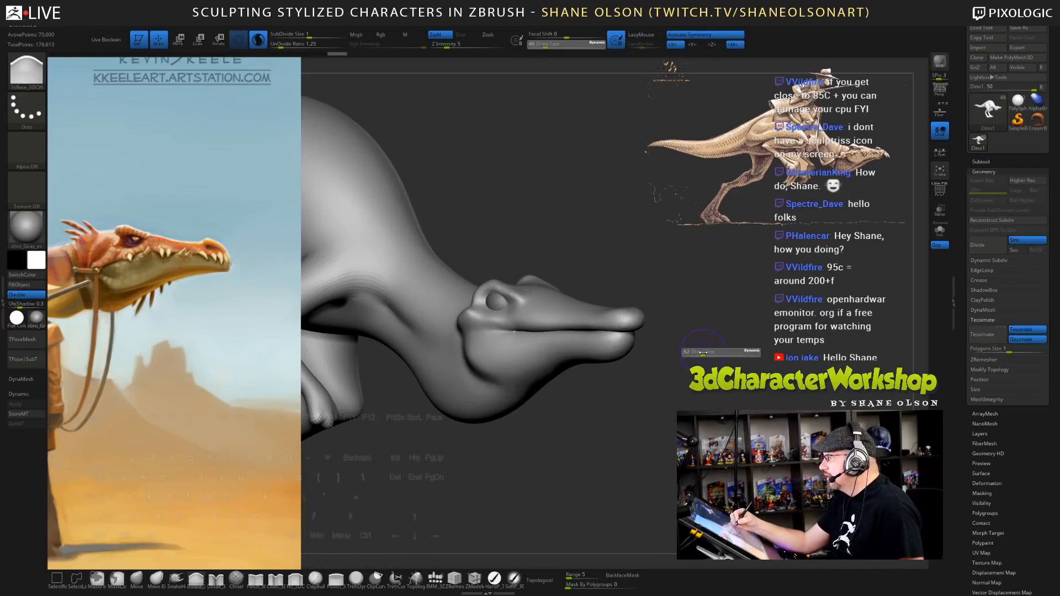
{"action": "left_click_drag", "start_coordinate": [699, 353], "coordinate": [701, 353]}
{"action": "left_click_drag", "start_coordinate": [684, 433], "coordinate": [711, 434]}
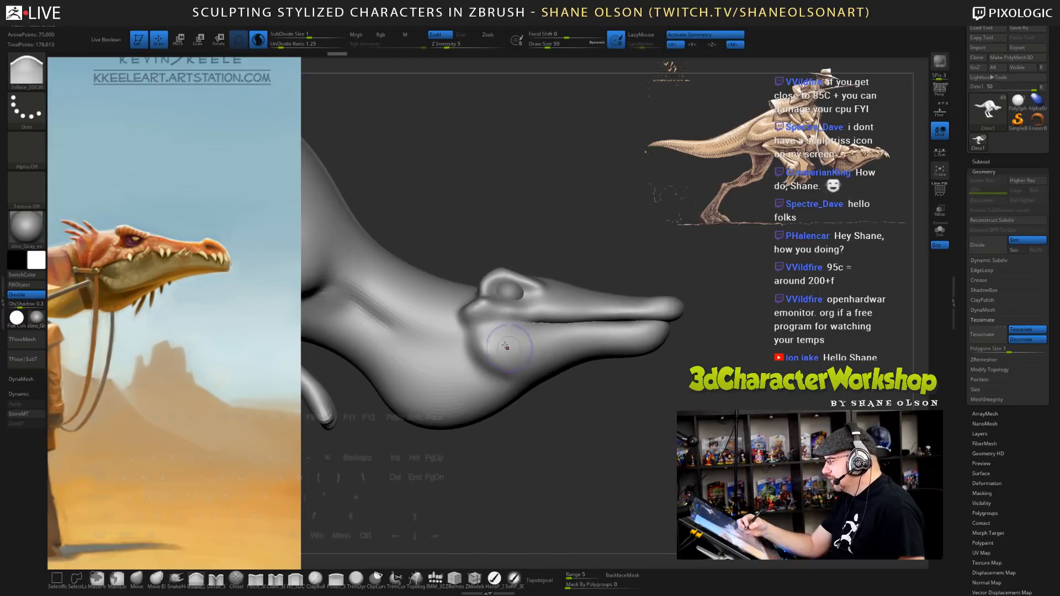
{"action": "right_click_drag", "start_coordinate": [505, 330], "coordinate": [501, 360], "text": "ctrl"}
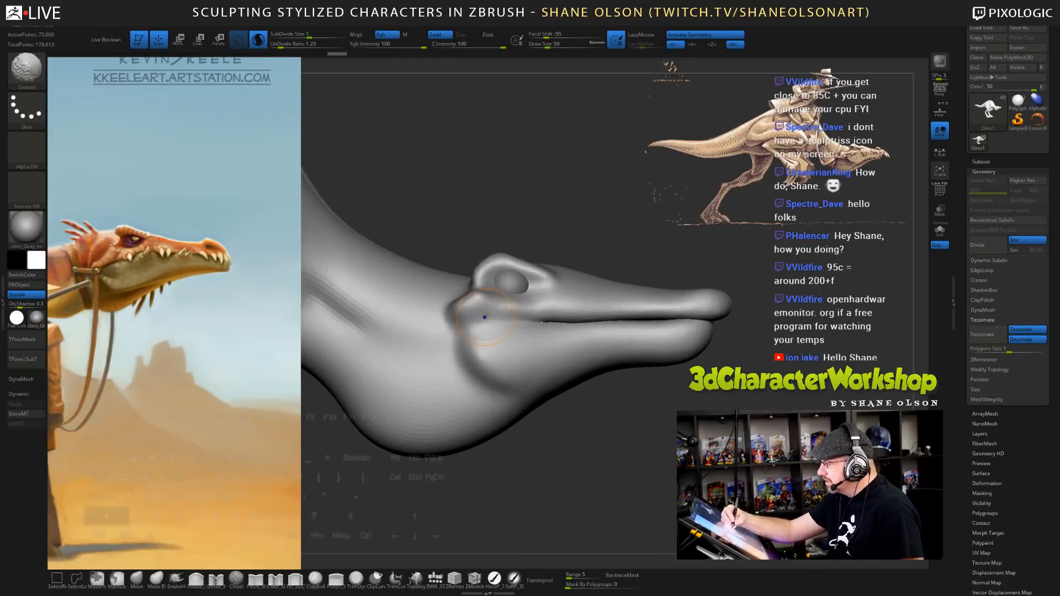
- Set the brush's draw size to 41 and refine the surface of the dinosaur's face
{"action": "key", "text": "s"}
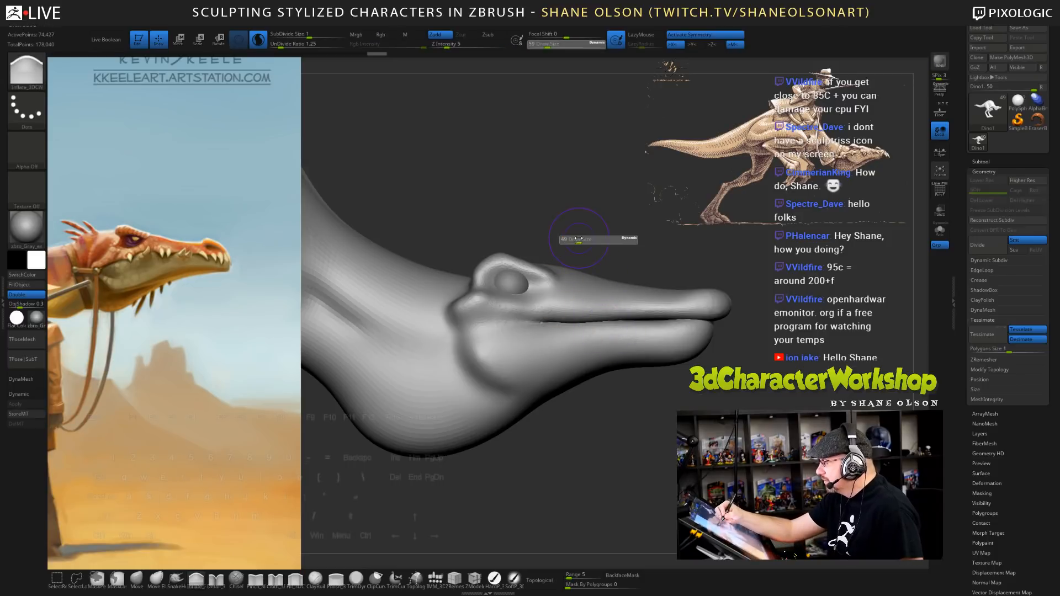
{"action": "left_click_drag", "start_coordinate": [580, 241], "coordinate": [577, 241]}
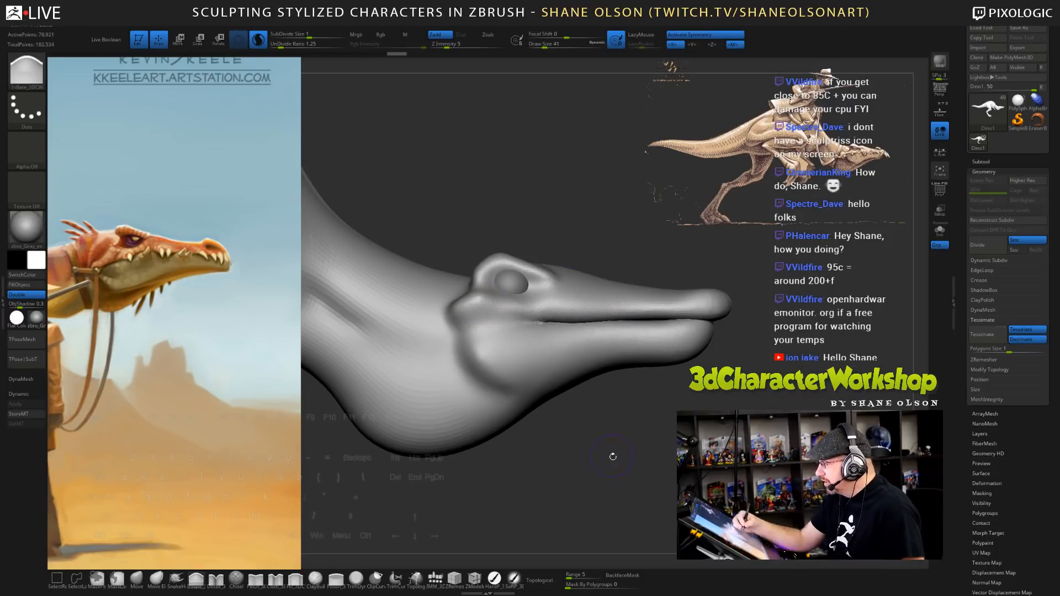
{"action": "mouse_move", "coordinate": [625, 460]}
{"action": "left_mouse_down"}
{"action": "mouse_move", "coordinate": [660, 439]}
{"action": "mouse_move", "coordinate": [661, 460]}
{"action": "left_mouse_up"}
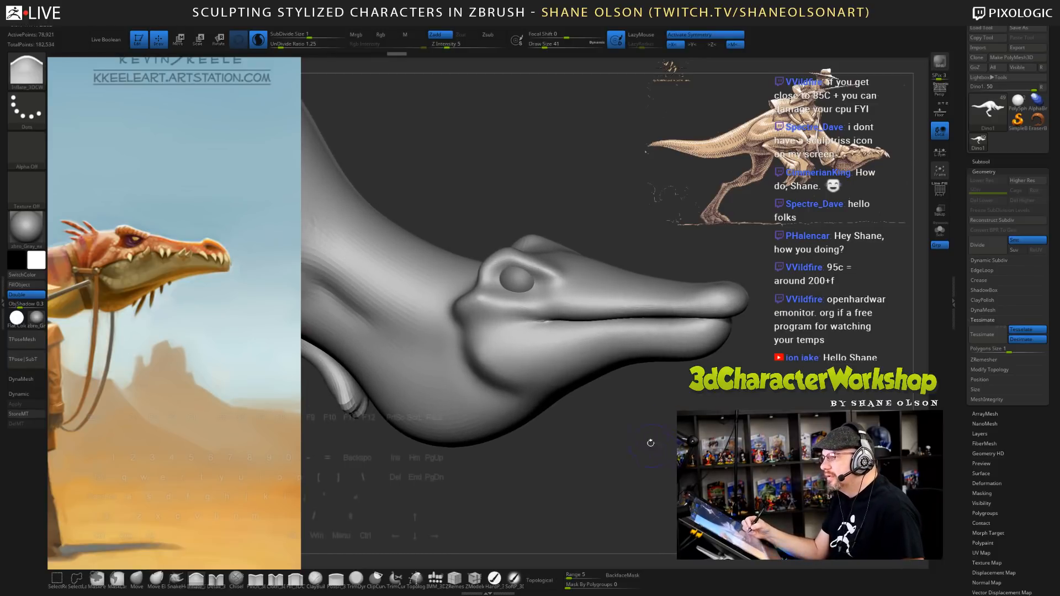
- Smooth the dinosaur's face around the brow, the back of the head and the cheek below the eye
{"action": "key", "text": "shift"}
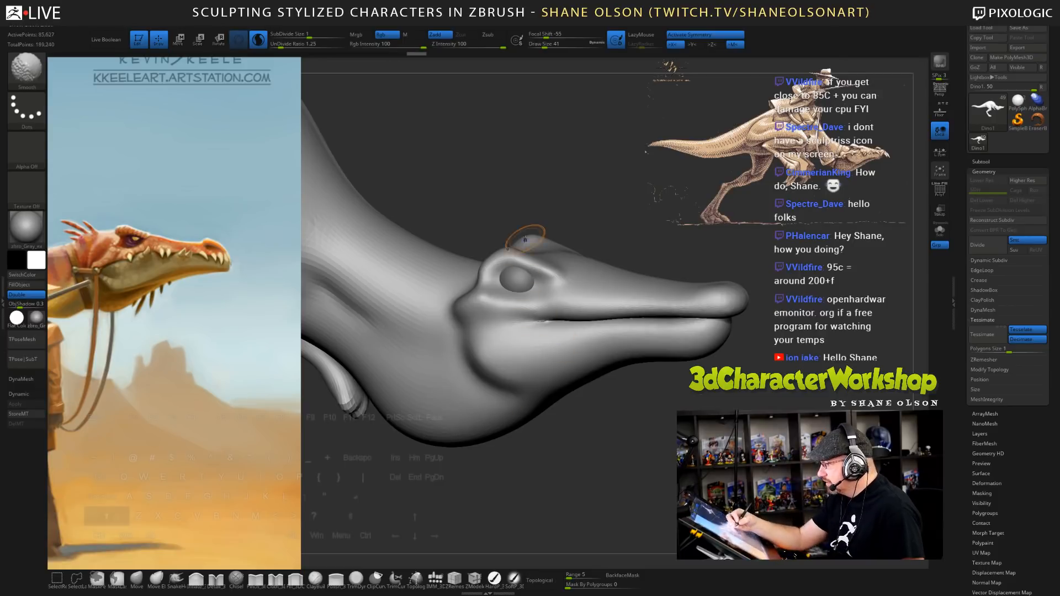
{"action": "left_click_drag", "start_coordinate": [471, 270], "coordinate": [476, 268], "text": "shift"}
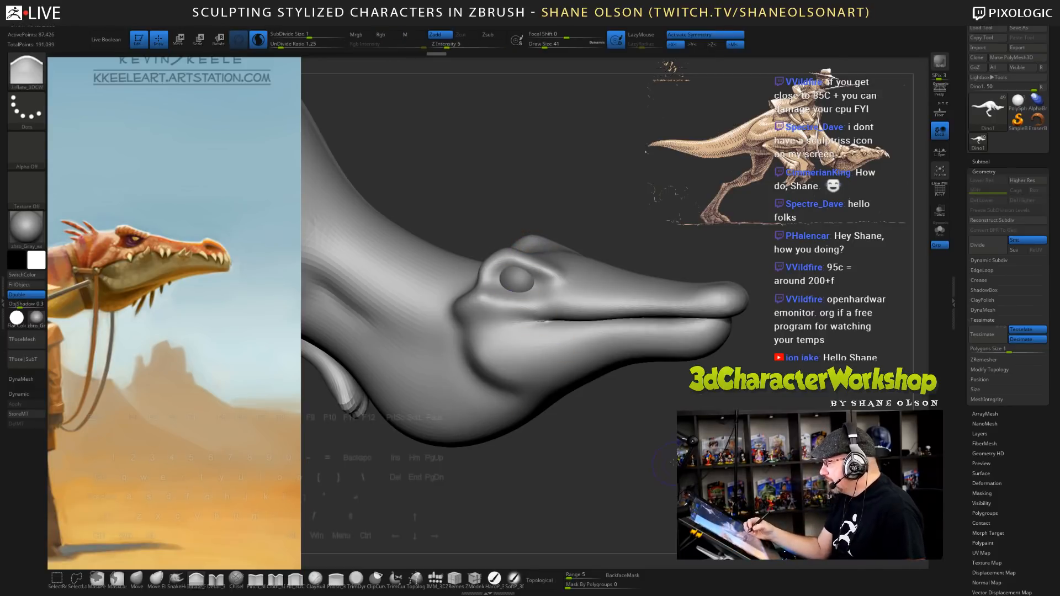
{"action": "left_click_drag", "start_coordinate": [665, 464], "coordinate": [503, 396]}
{"action": "key", "text": "shift"}
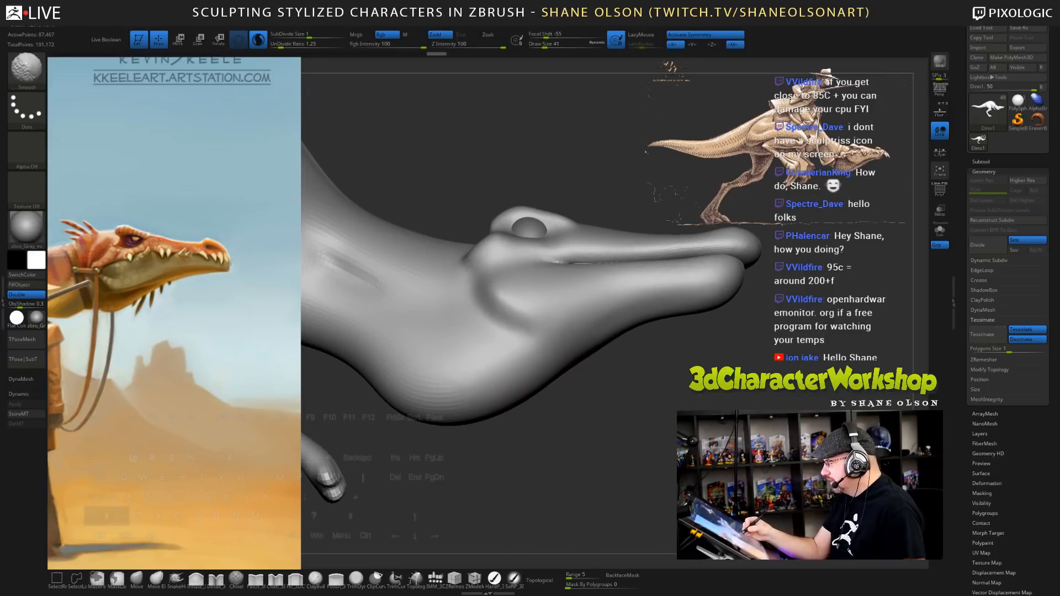
{"action": "left_click_drag", "start_coordinate": [552, 475], "coordinate": [585, 492]}
{"action": "key", "text": "shift"}
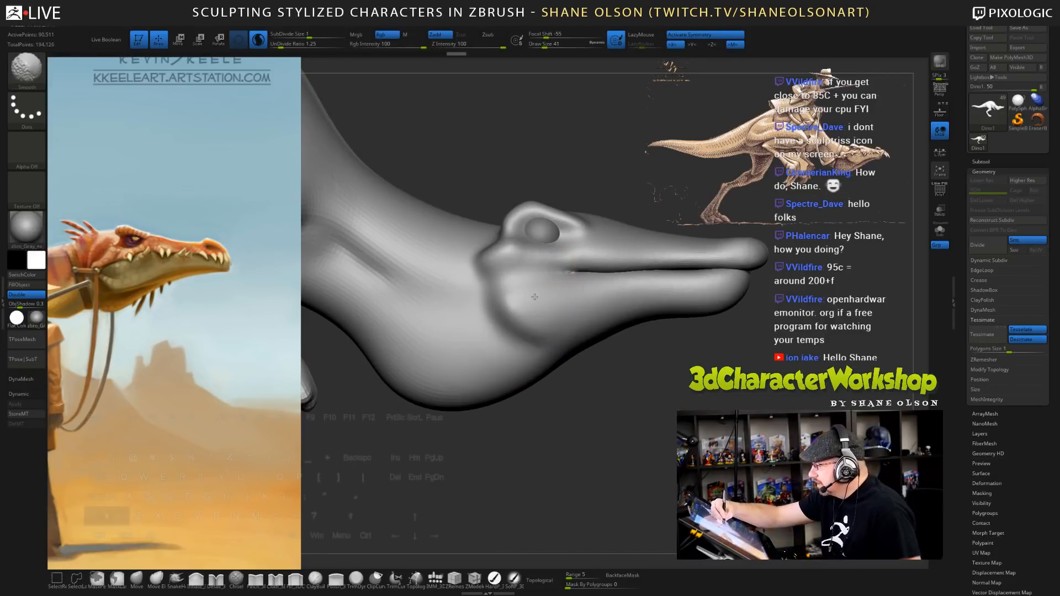
{"action": "left_click_drag", "start_coordinate": [534, 297], "coordinate": [536, 298], "text": "shift"}
{"action": "left_click_drag", "start_coordinate": [645, 422], "coordinate": [649, 465], "text": "alt"}
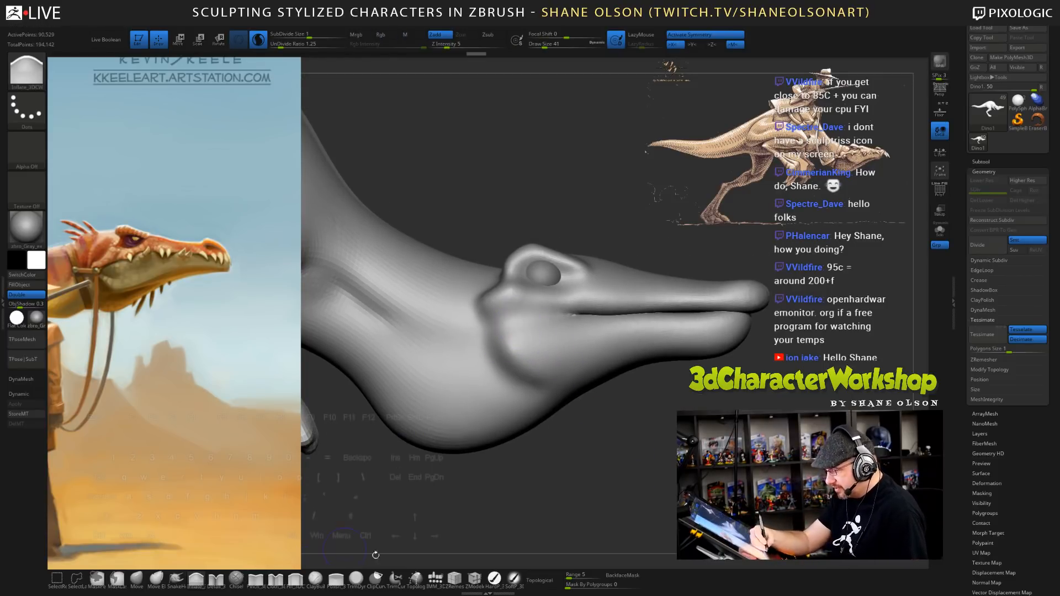
- Build up the cheek behind the mouth with the ClayBuildup brush and smooth the strokes into the surface
{"action": "key", "text": "b"}
{"action": "key", "text": "c"}
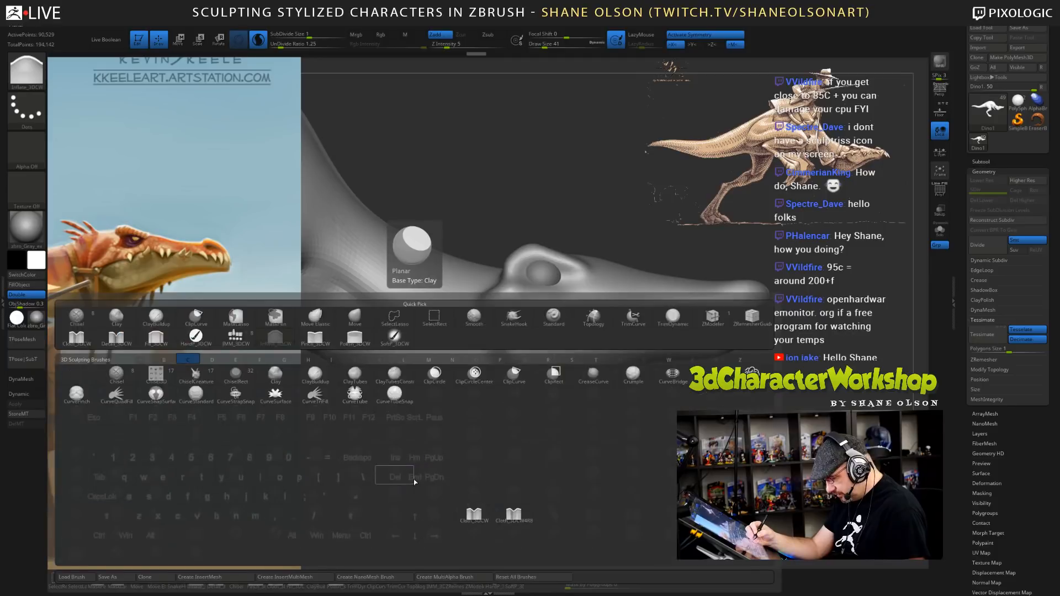
{"action": "key", "text": "b"}
{"action": "mouse_move", "coordinate": [539, 314]}
{"action": "left_mouse_down"}
{"action": "mouse_move", "coordinate": [513, 303]}
{"action": "mouse_move", "coordinate": [507, 330]}
{"action": "mouse_move", "coordinate": [516, 298]}
{"action": "mouse_move", "coordinate": [532, 337]}
{"action": "mouse_move", "coordinate": [539, 314]}
{"action": "mouse_move", "coordinate": [573, 303]}
{"action": "left_mouse_up"}
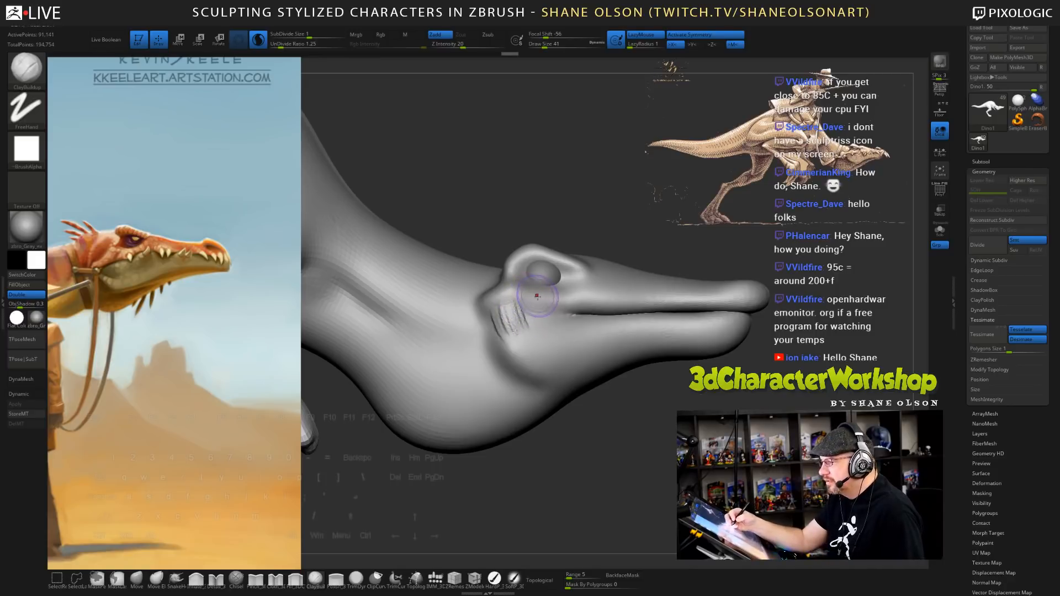
{"action": "left_click_drag", "start_coordinate": [505, 312], "coordinate": [518, 347], "text": "shift"}
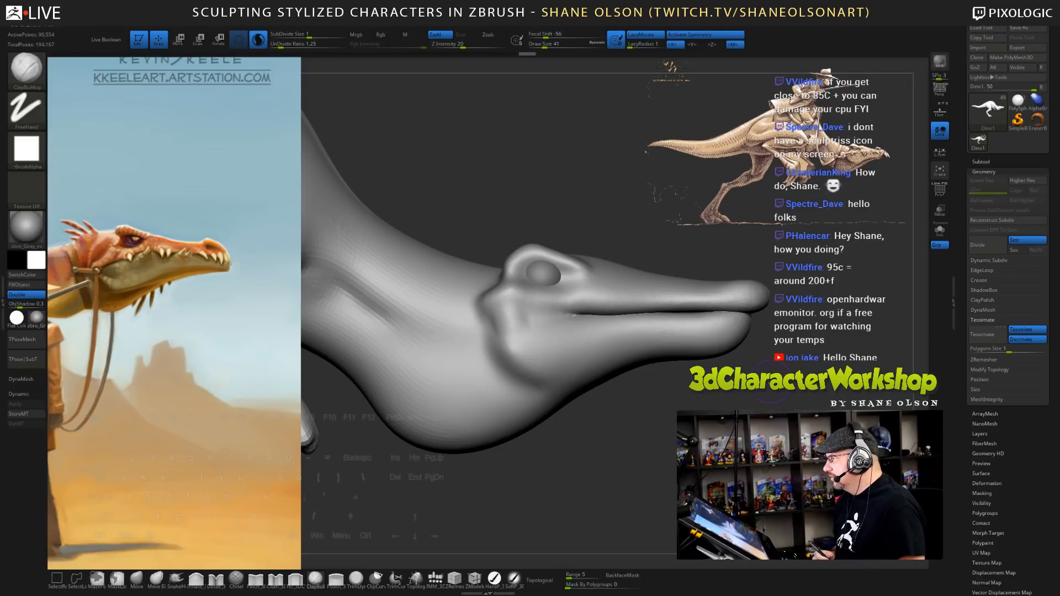
- Soften the raised ridge between the dinosaur's eye and the back of its jaw
{"action": "left_click_drag", "start_coordinate": [632, 391], "coordinate": [626, 422]}
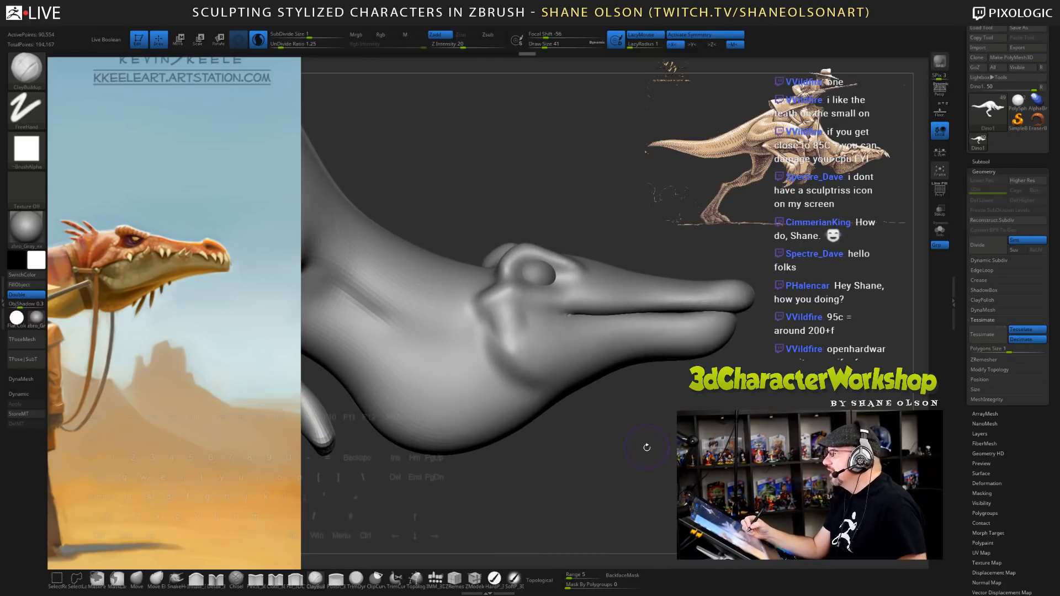
{"action": "key", "text": "shift"}
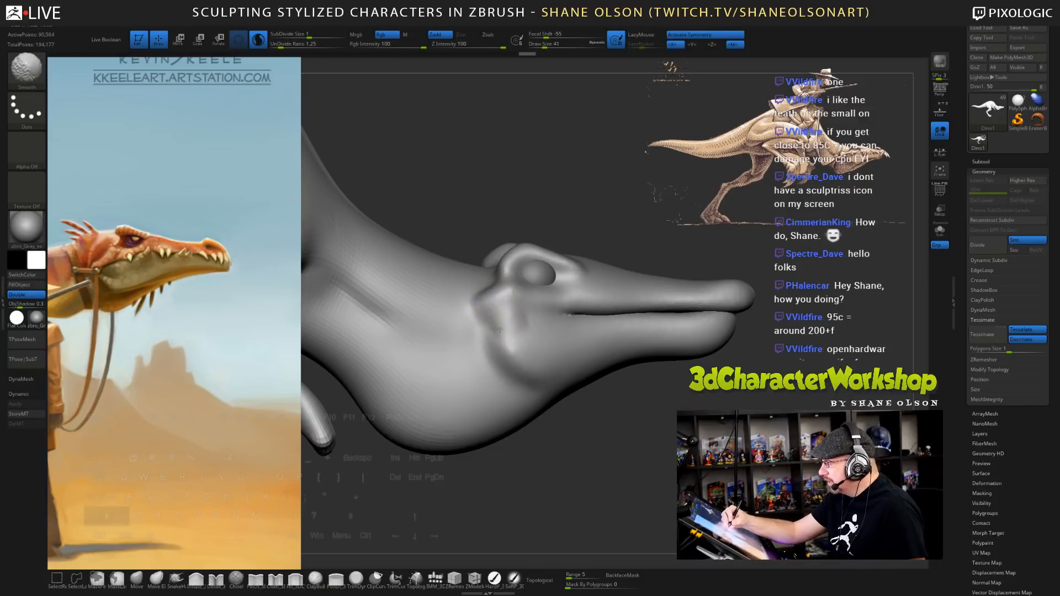
{"action": "mouse_move", "coordinate": [619, 440]}
{"action": "left_mouse_down"}
{"action": "mouse_move", "coordinate": [579, 440]}
{"action": "mouse_move", "coordinate": [612, 433]}
{"action": "mouse_move", "coordinate": [631, 474]}
{"action": "mouse_move", "coordinate": [477, 452]}
{"action": "left_mouse_up"}
{"action": "key", "text": "shift"}
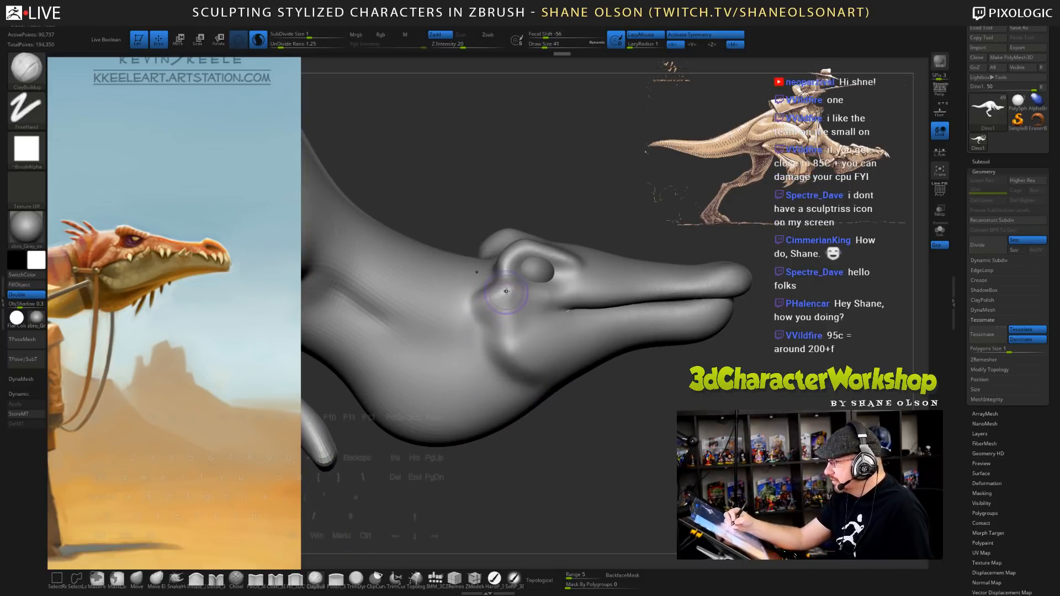
{"action": "left_click_drag", "start_coordinate": [591, 472], "coordinate": [601, 476]}
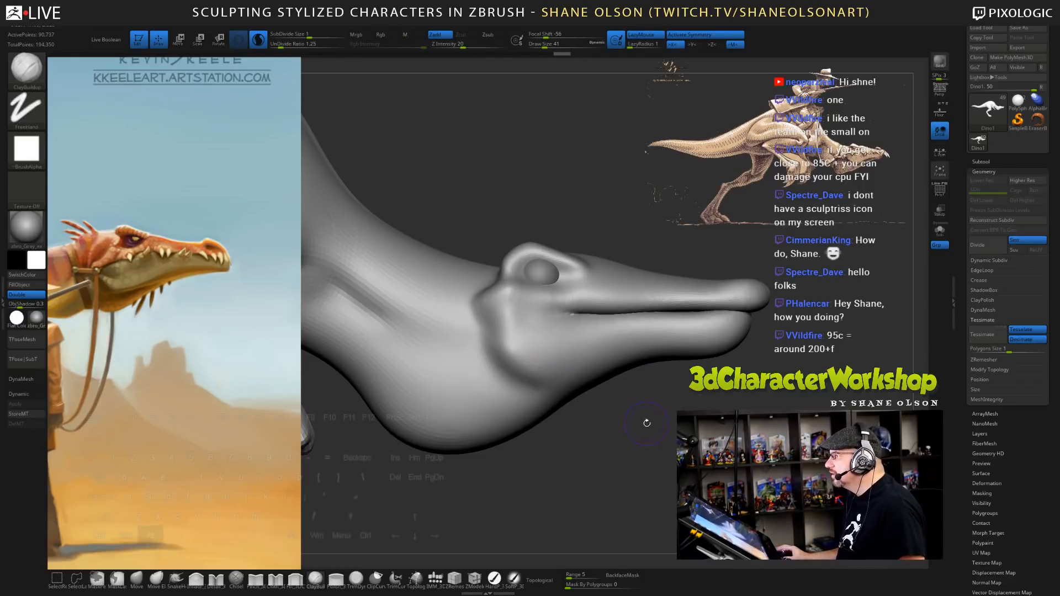
- Enlarge the dinosaur rider reference in Spotlight and place its head above the model's head
{"action": "left_click_drag", "start_coordinate": [646, 423], "coordinate": [604, 225]}
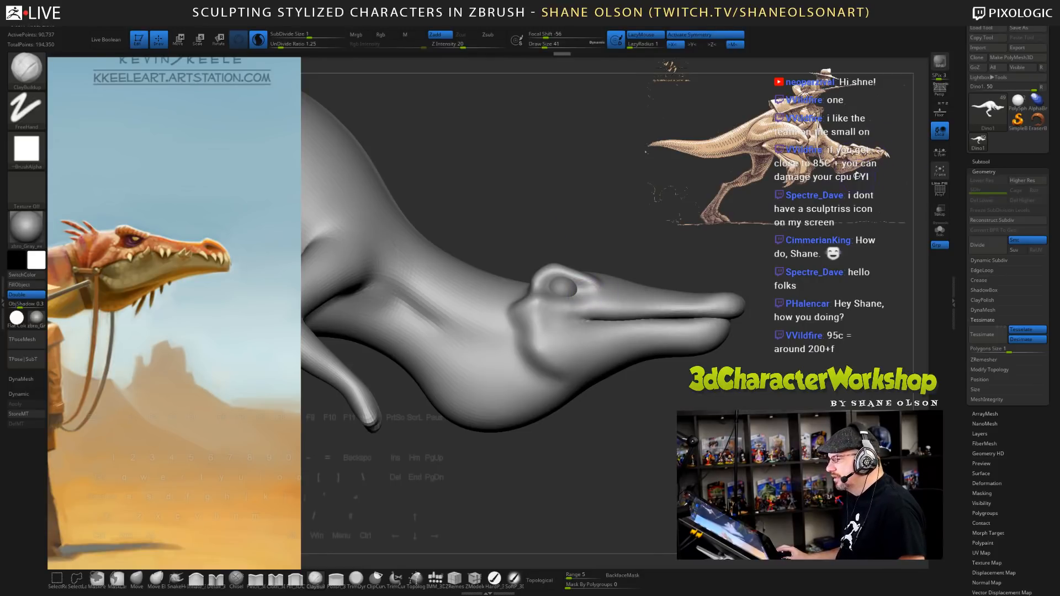
{"action": "key", "text": "x"}
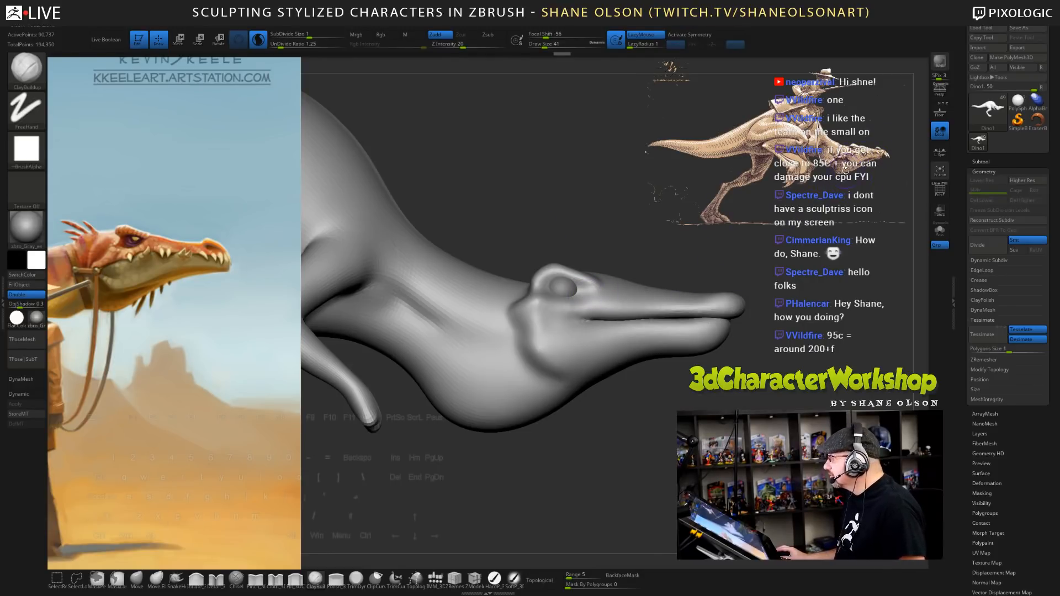
{"action": "key", "text": "x"}
{"action": "key", "text": "z"}
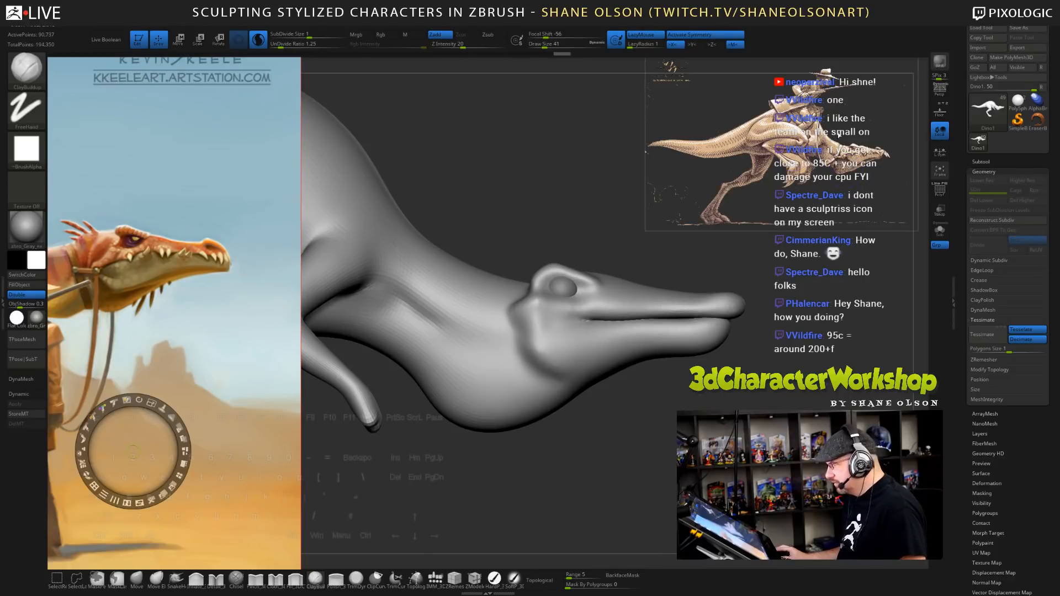
{"action": "left_click", "coordinate": [829, 152]}
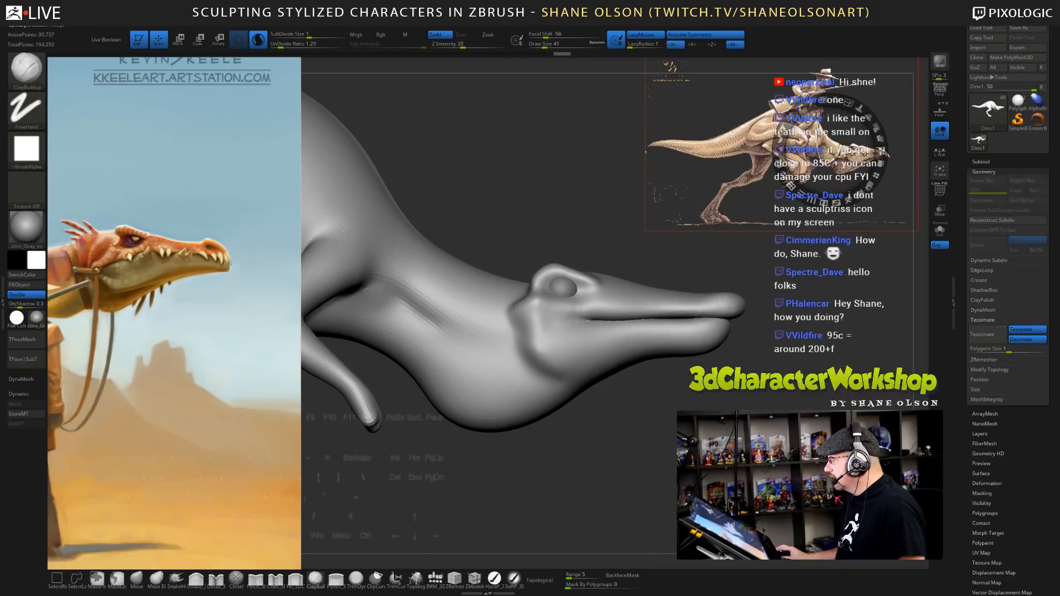
{"action": "mouse_move", "coordinate": [828, 151]}
{"action": "left_mouse_down"}
{"action": "mouse_move", "coordinate": [644, 194]}
{"action": "mouse_move", "coordinate": [565, 247]}
{"action": "left_mouse_up"}
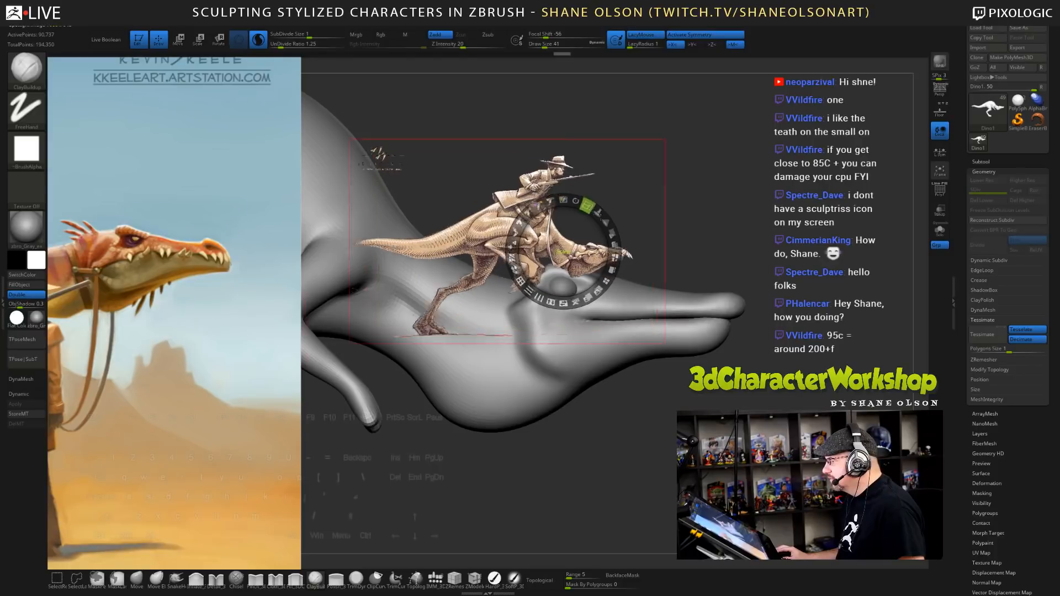
{"action": "left_click_drag", "start_coordinate": [601, 217], "coordinate": [607, 281]}
{"action": "mouse_move", "coordinate": [595, 244]}
{"action": "left_mouse_down"}
{"action": "mouse_move", "coordinate": [417, 150]}
{"action": "mouse_move", "coordinate": [370, 141]}
{"action": "mouse_move", "coordinate": [352, 156]}
{"action": "left_mouse_up"}
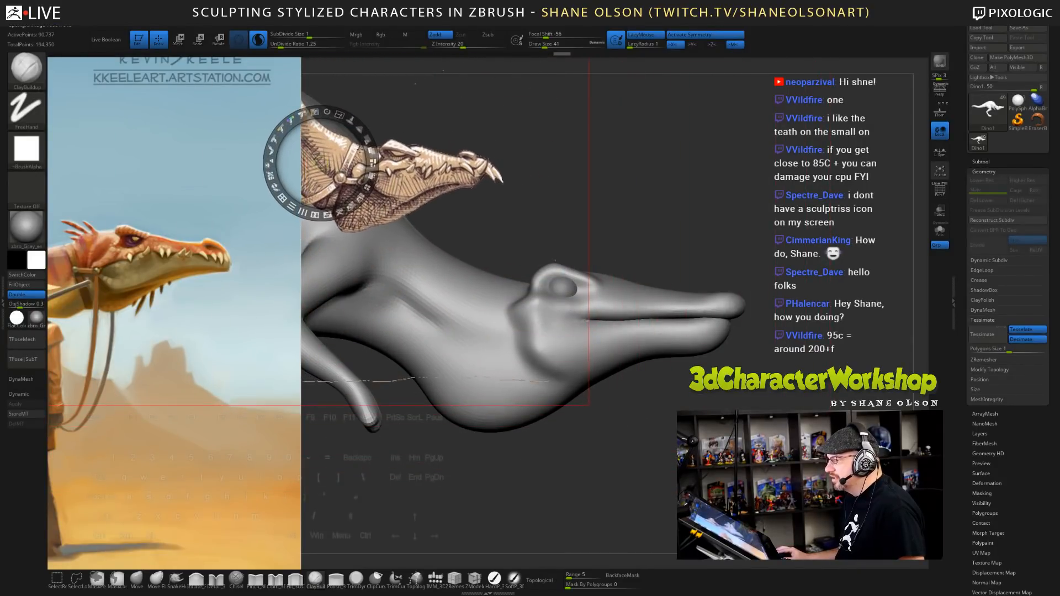
{"action": "key", "text": "z"}
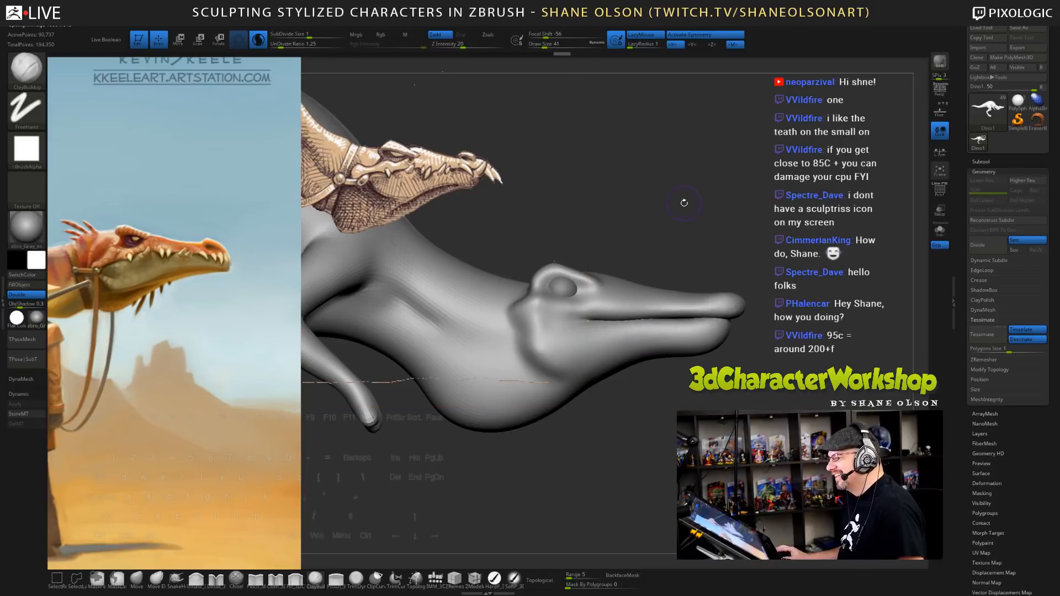
- Reposition the enlarged rider reference in Spotlight so the illustrated head sits below the sculpted head
{"action": "left_click_drag", "start_coordinate": [653, 200], "coordinate": [628, 245]}
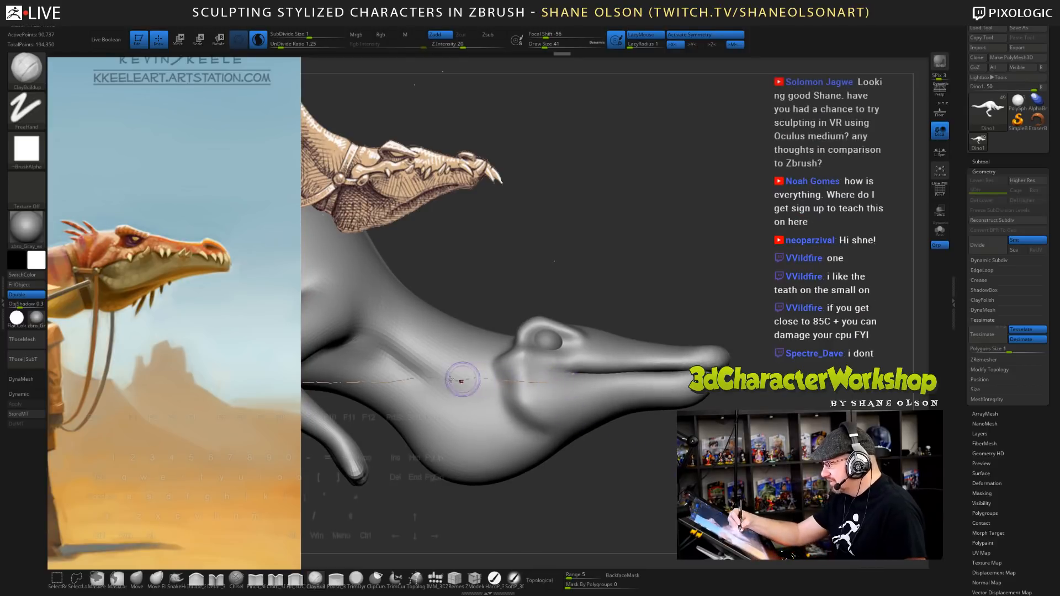
{"action": "mouse_move", "coordinate": [552, 495]}
{"action": "left_mouse_down", "text": "alt"}
{"action": "mouse_move", "coordinate": [569, 415]}
{"action": "mouse_move", "coordinate": [561, 464]}
{"action": "left_mouse_up", "text": "alt"}
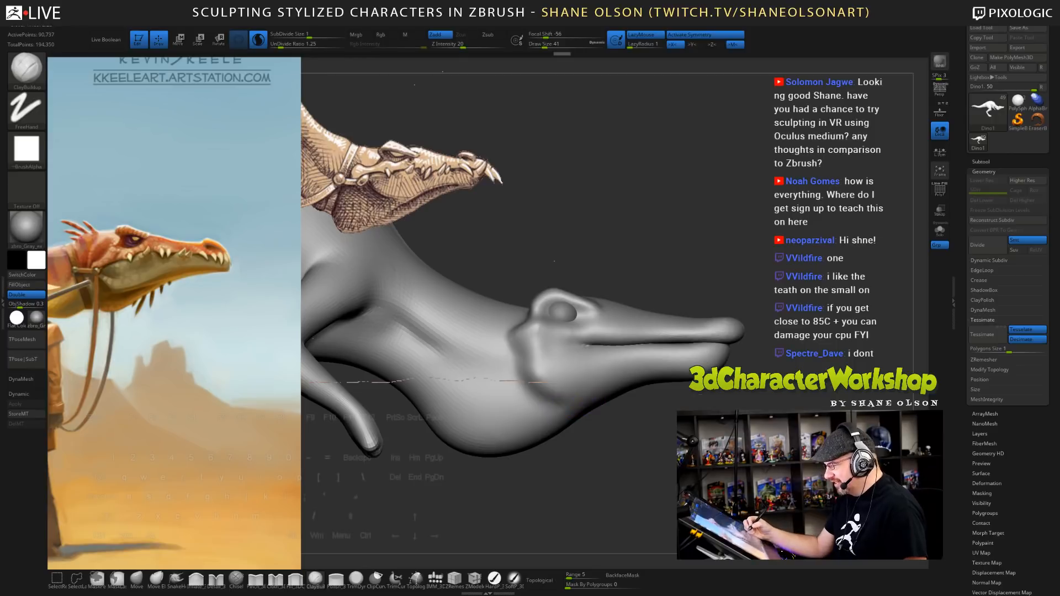
{"action": "key", "text": "z"}
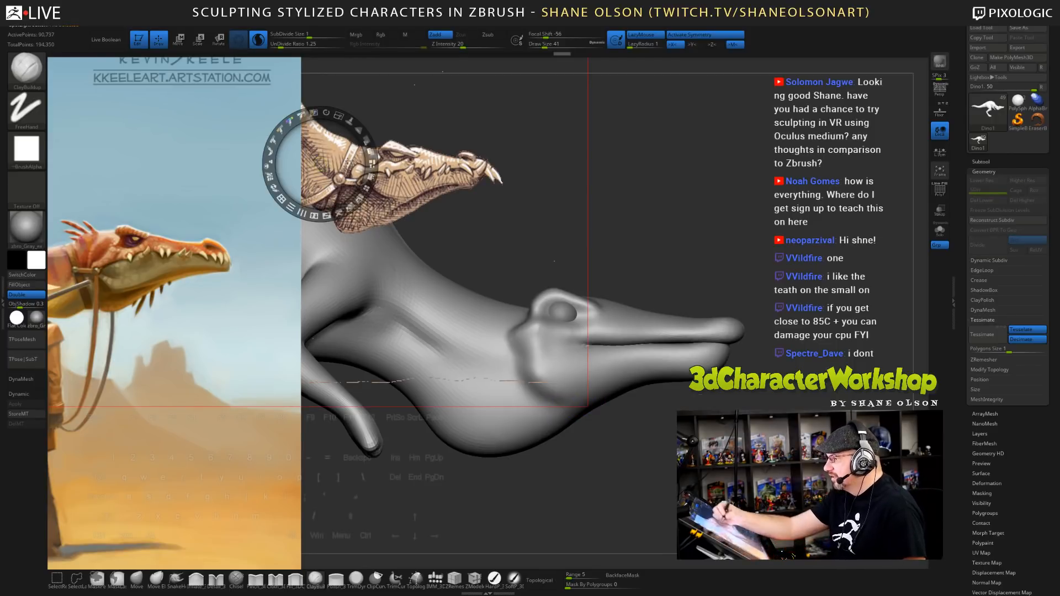
{"action": "left_click_drag", "start_coordinate": [348, 161], "coordinate": [336, 470]}
{"action": "key", "text": "z"}
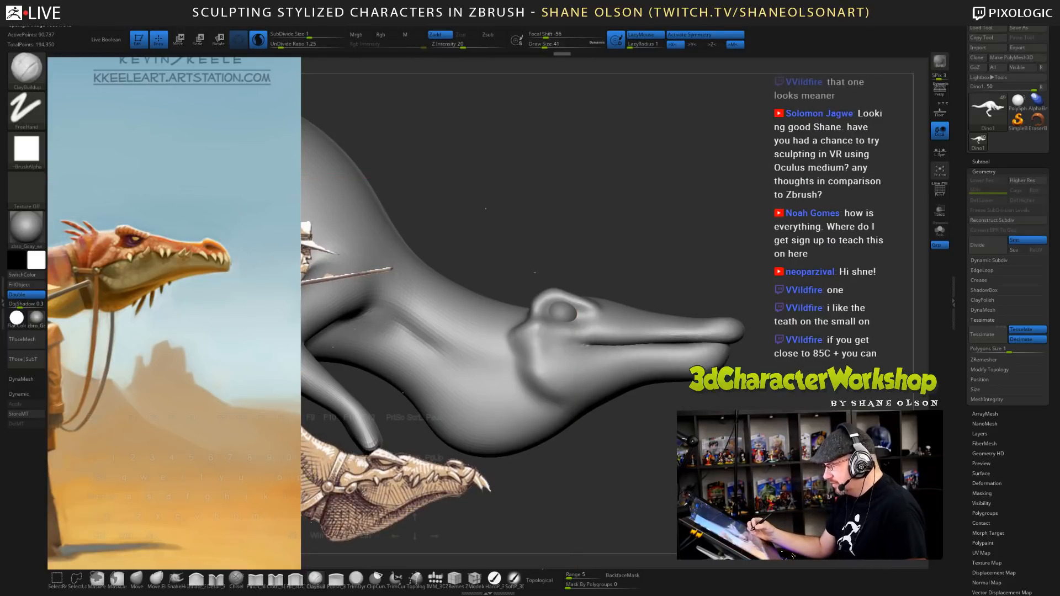
{"action": "left_click_drag", "start_coordinate": [552, 497], "coordinate": [559, 475], "text": "alt"}
{"action": "left_click_drag", "start_coordinate": [558, 475], "coordinate": [563, 384], "text": "alt"}
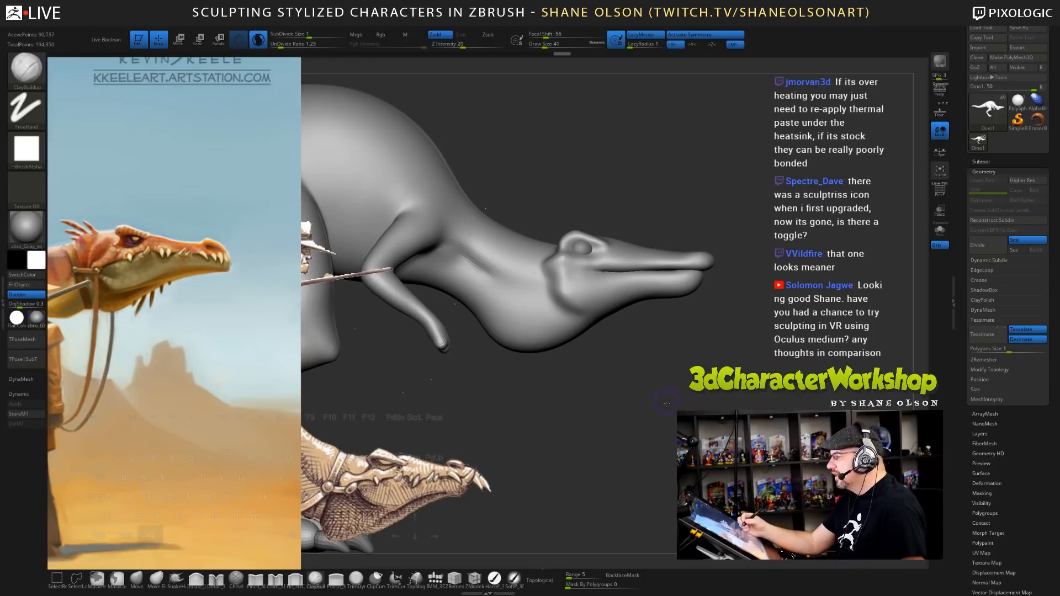
{"action": "left_click_drag", "start_coordinate": [667, 403], "coordinate": [655, 428], "text": "alt"}
{"action": "key", "text": "z"}
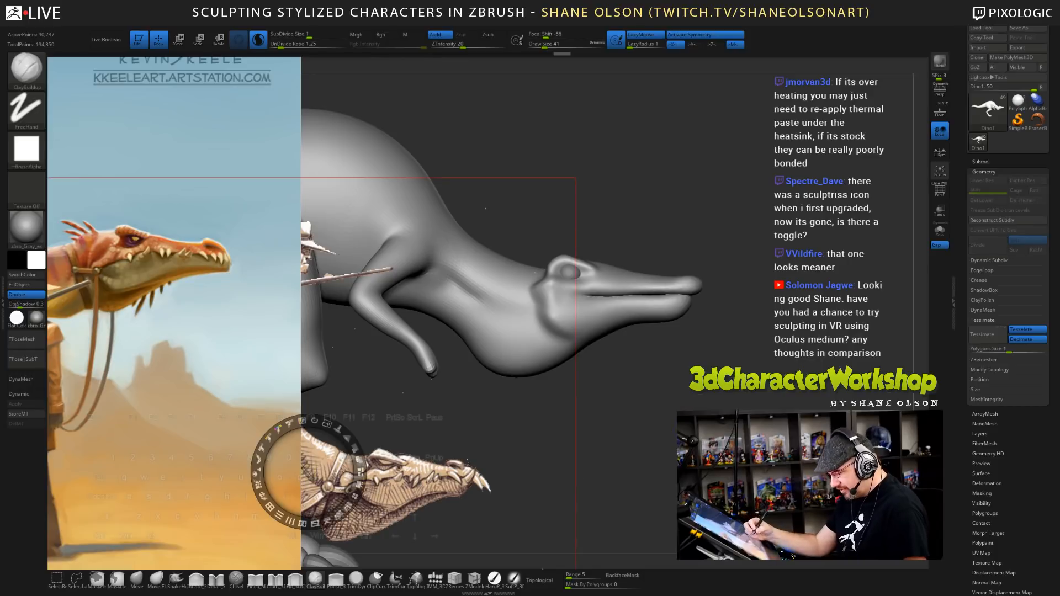
{"action": "mouse_move", "coordinate": [322, 446]}
{"action": "left_mouse_down"}
{"action": "mouse_move", "coordinate": [286, 431]}
{"action": "mouse_move", "coordinate": [322, 443]}
{"action": "left_mouse_up"}
{"action": "key", "text": "z"}
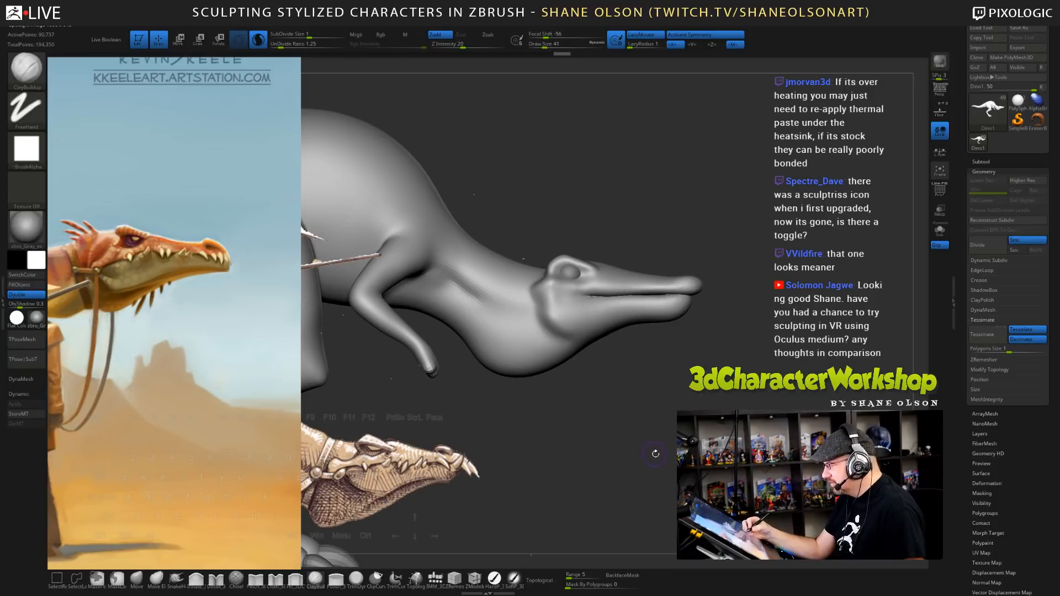
- Isolate the dinosaur's head and upper neck, and split the hidden body into a separate subtool
{"action": "left_click_drag", "start_coordinate": [620, 429], "coordinate": [678, 468]}
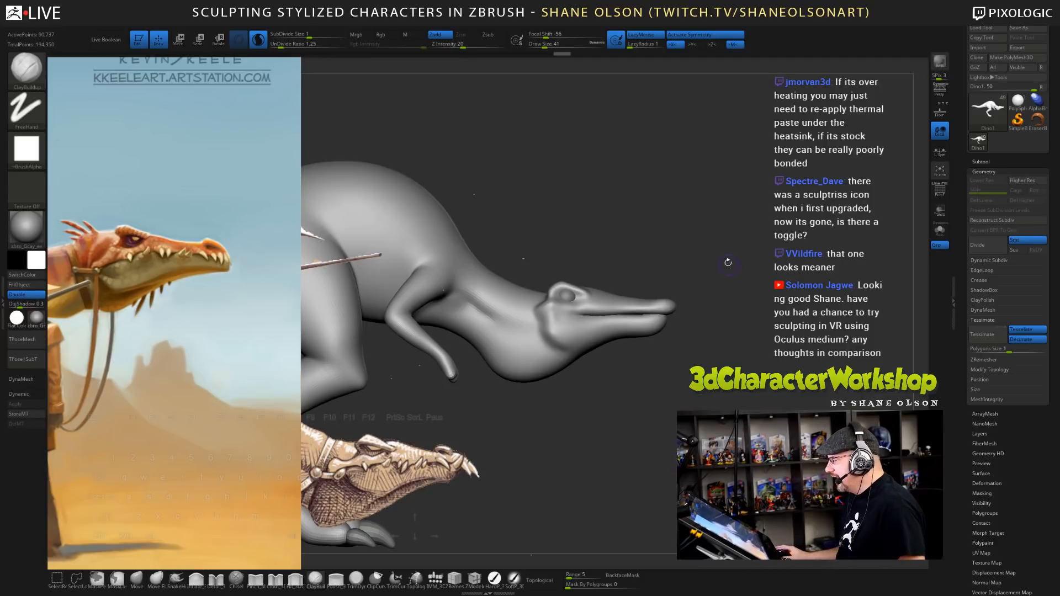
{"action": "mouse_move", "coordinate": [674, 211]}
{"action": "left_mouse_down", "text": "ctrl+shift"}
{"action": "mouse_move", "coordinate": [722, 356]}
{"action": "mouse_move", "coordinate": [479, 455]}
{"action": "left_mouse_up", "text": "ctrl+shift"}
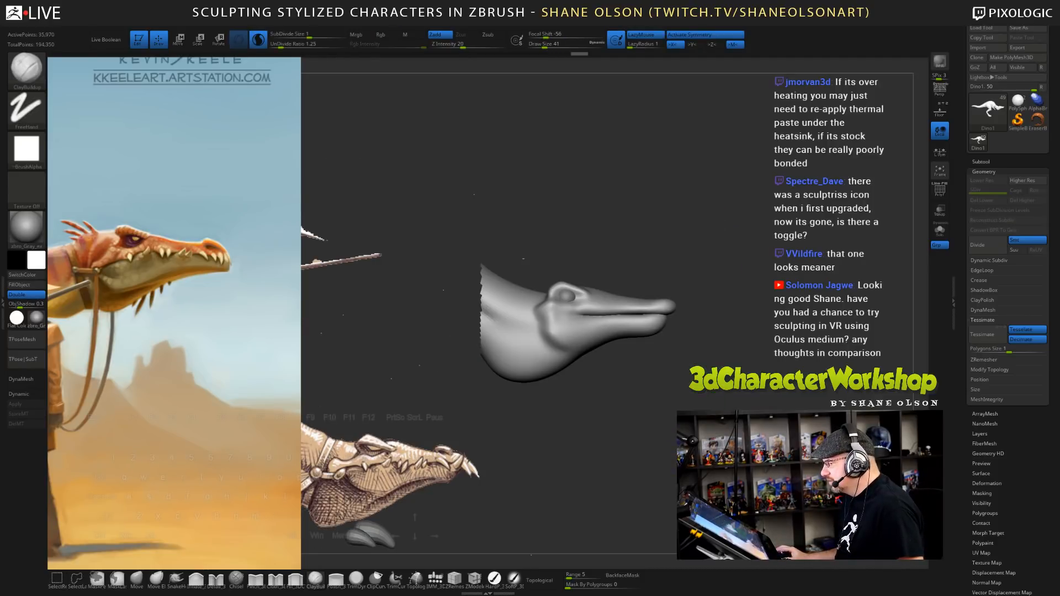
{"action": "key", "text": "space"}
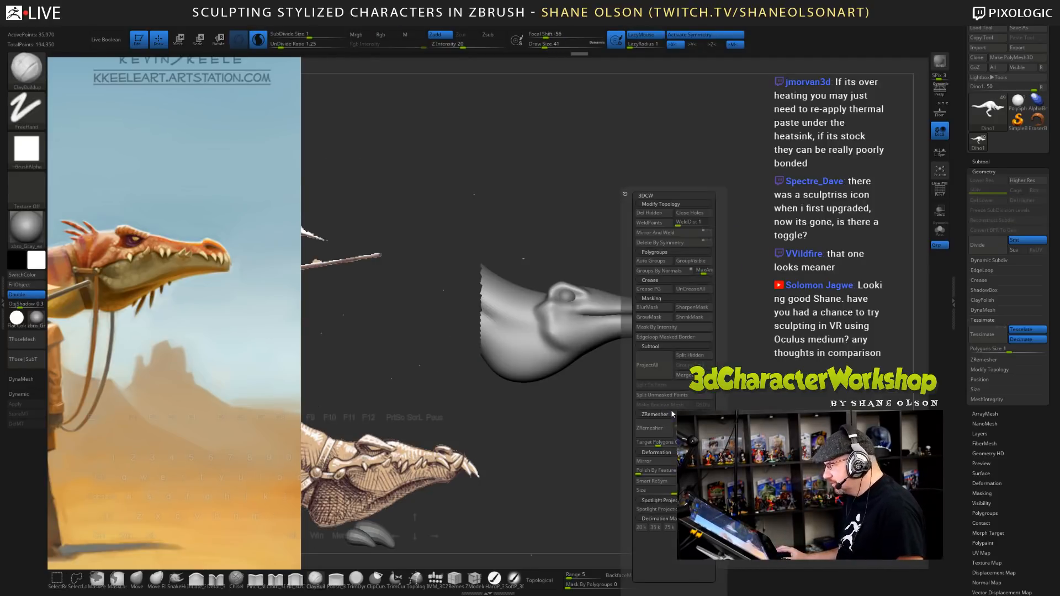
{"action": "left_click", "coordinate": [683, 358]}
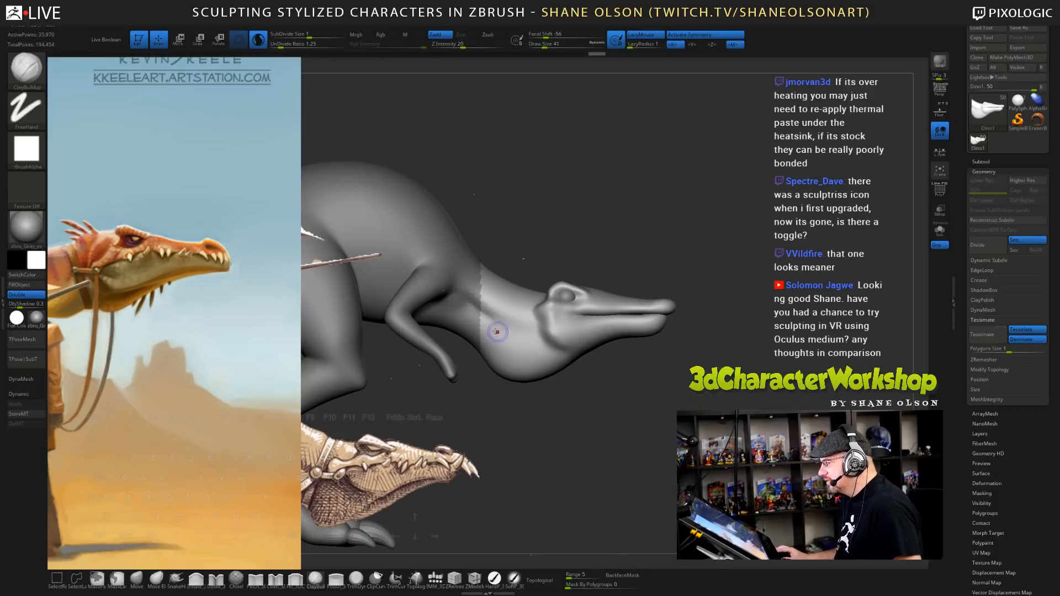
- Hide the Dino2_2 body and Dino2 subtools and frame the isolated head for sculpting
{"action": "left_click", "coordinate": [981, 161]}
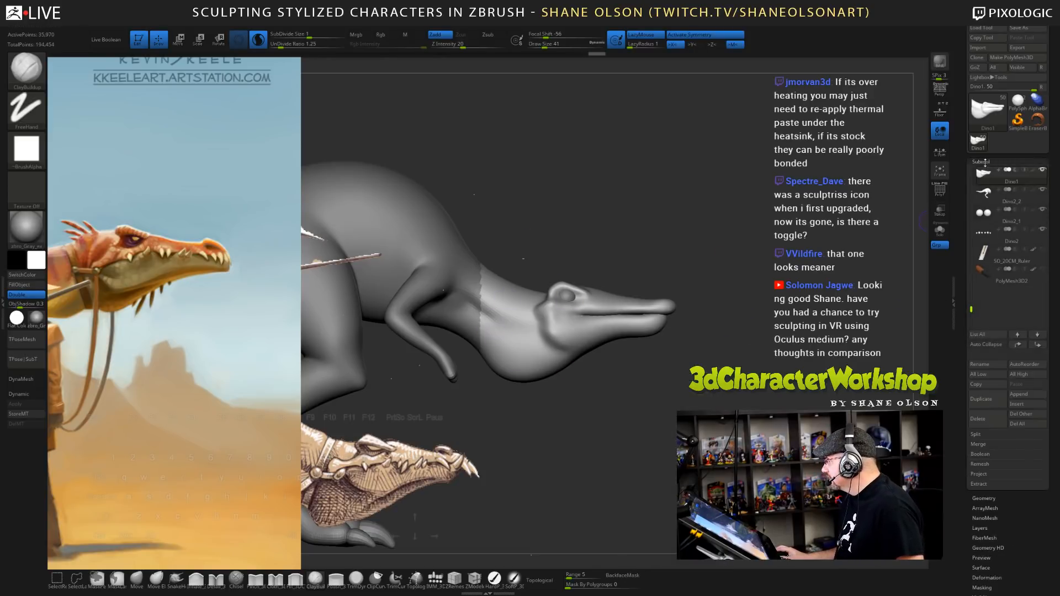
{"action": "left_click", "coordinate": [1042, 190]}
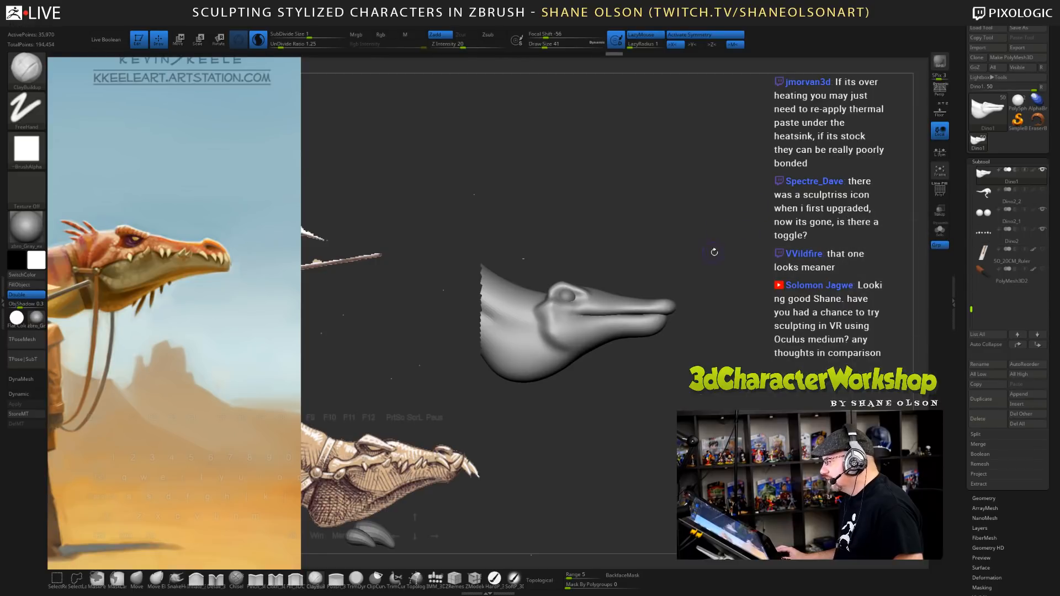
{"action": "left_click", "coordinate": [1042, 229]}
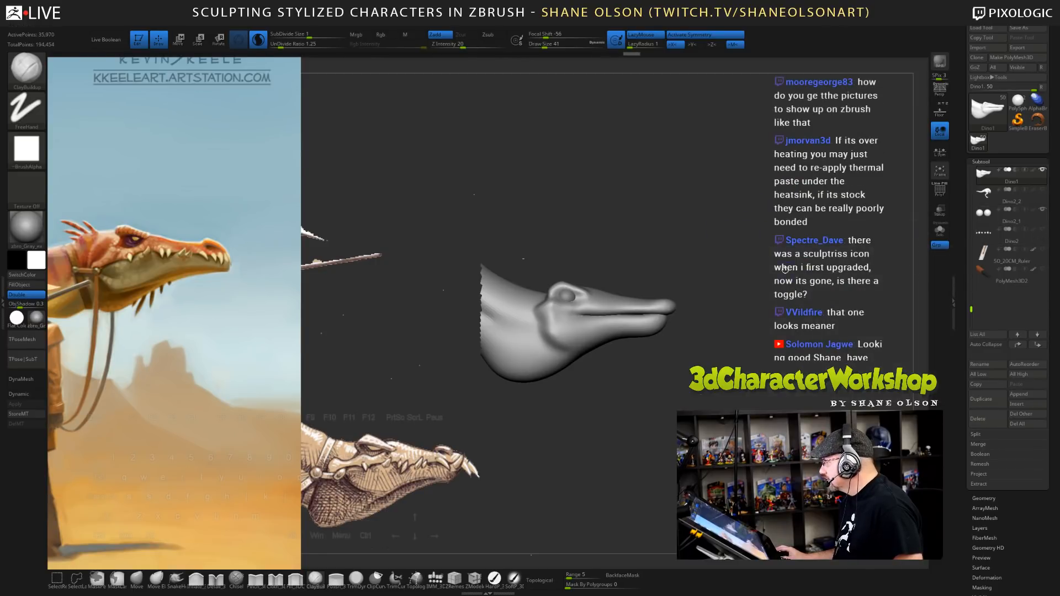
{"action": "mouse_move", "coordinate": [778, 267]}
{"action": "left_mouse_down", "text": "alt"}
{"action": "mouse_move", "coordinate": [775, 412]}
{"action": "mouse_move", "coordinate": [736, 394]}
{"action": "mouse_move", "coordinate": [809, 398]}
{"action": "mouse_move", "coordinate": [740, 395]}
{"action": "mouse_move", "coordinate": [741, 422]}
{"action": "mouse_move", "coordinate": [662, 407]}
{"action": "mouse_move", "coordinate": [657, 381]}
{"action": "mouse_move", "coordinate": [688, 390]}
{"action": "mouse_move", "coordinate": [713, 381]}
{"action": "left_mouse_up", "text": "alt"}
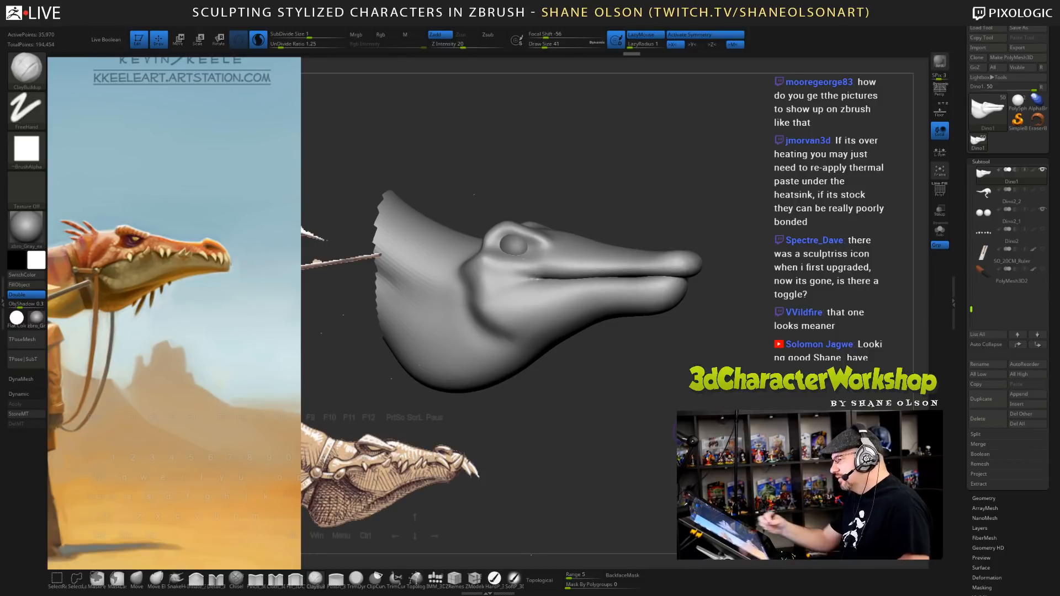
{"action": "left_click_drag", "start_coordinate": [615, 419], "coordinate": [676, 404], "text": "alt"}
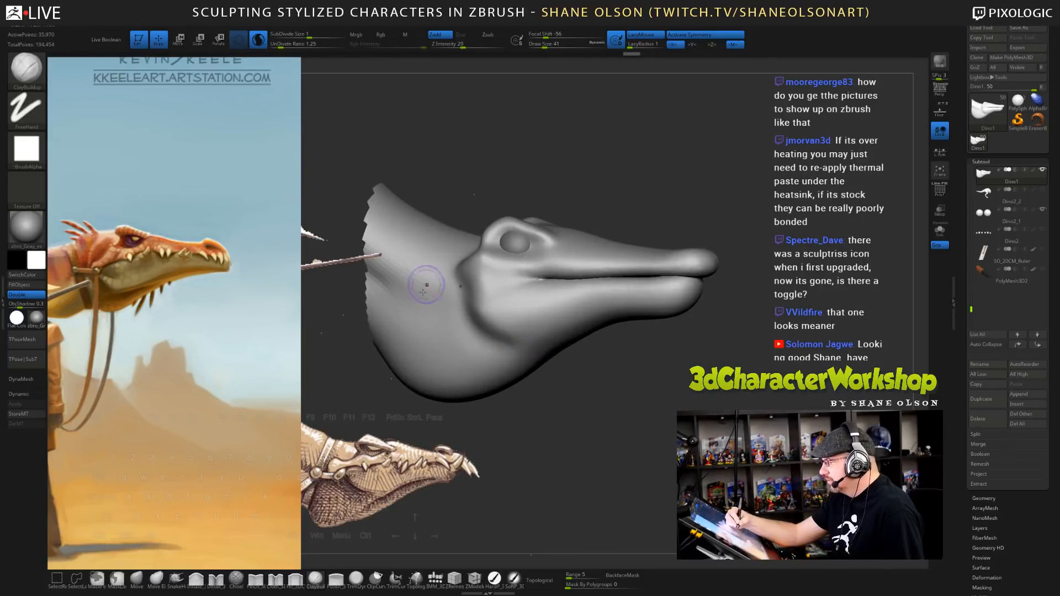
- Smooth the transition from the neck to the lower jaw behind the cheek on the isolated head
{"action": "left_click_drag", "start_coordinate": [428, 283], "coordinate": [499, 384], "text": "shift"}
{"action": "left_click_drag", "start_coordinate": [641, 433], "coordinate": [656, 414]}
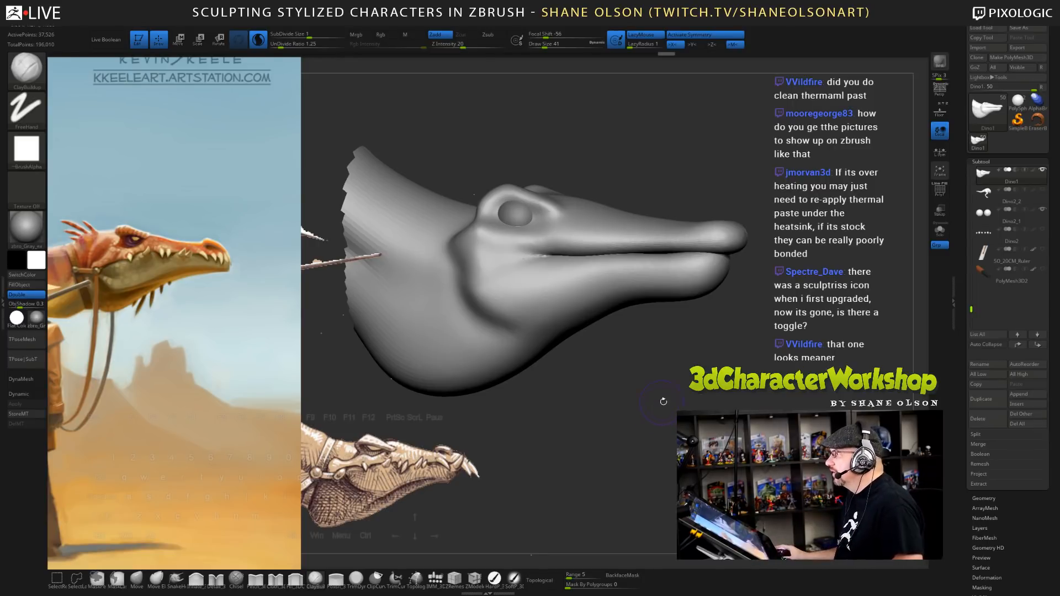
{"action": "left_click_drag", "start_coordinate": [664, 401], "coordinate": [726, 359]}
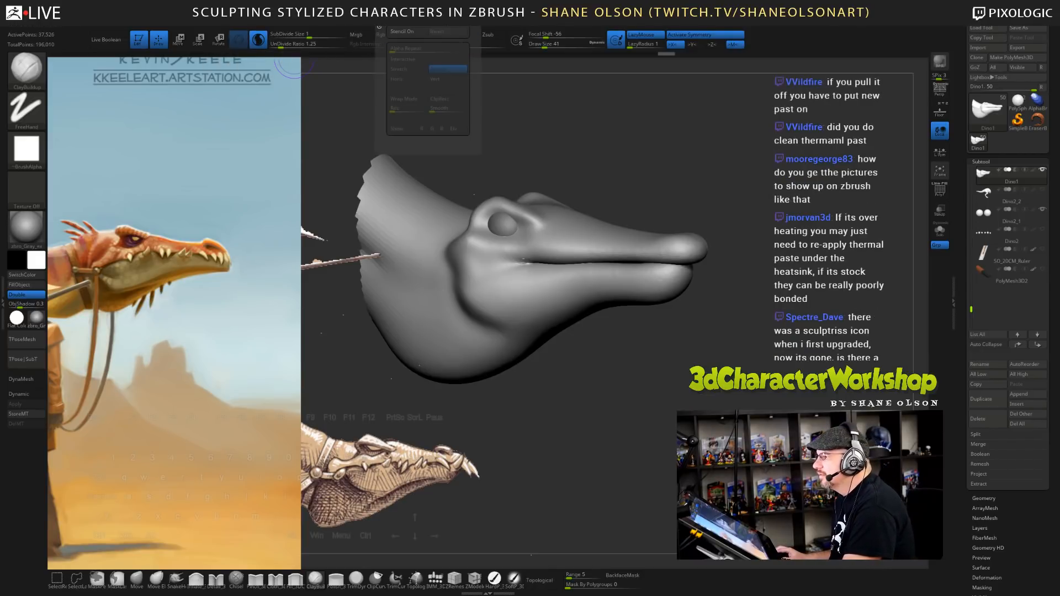
- Look at the Sculptris Pro settings in the stroke options
{"action": "mouse_move", "coordinate": [411, 22]}
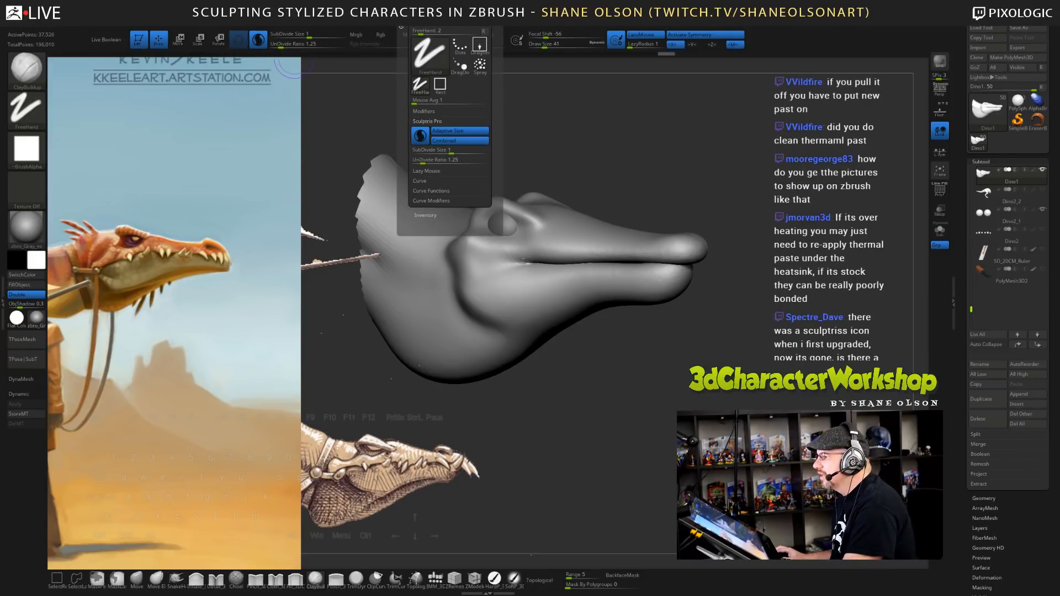
{"action": "left_click", "coordinate": [419, 136]}
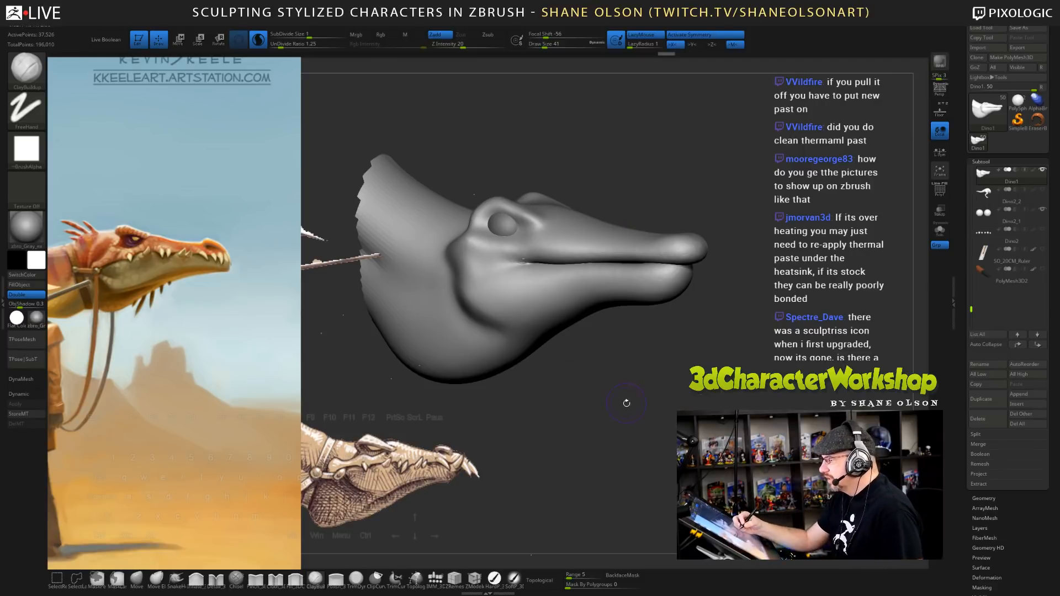
{"action": "mouse_move", "coordinate": [627, 402]}
{"action": "left_mouse_down"}
{"action": "mouse_move", "coordinate": [651, 405]}
{"action": "mouse_move", "coordinate": [624, 406]}
{"action": "mouse_move", "coordinate": [655, 463]}
{"action": "left_mouse_up"}
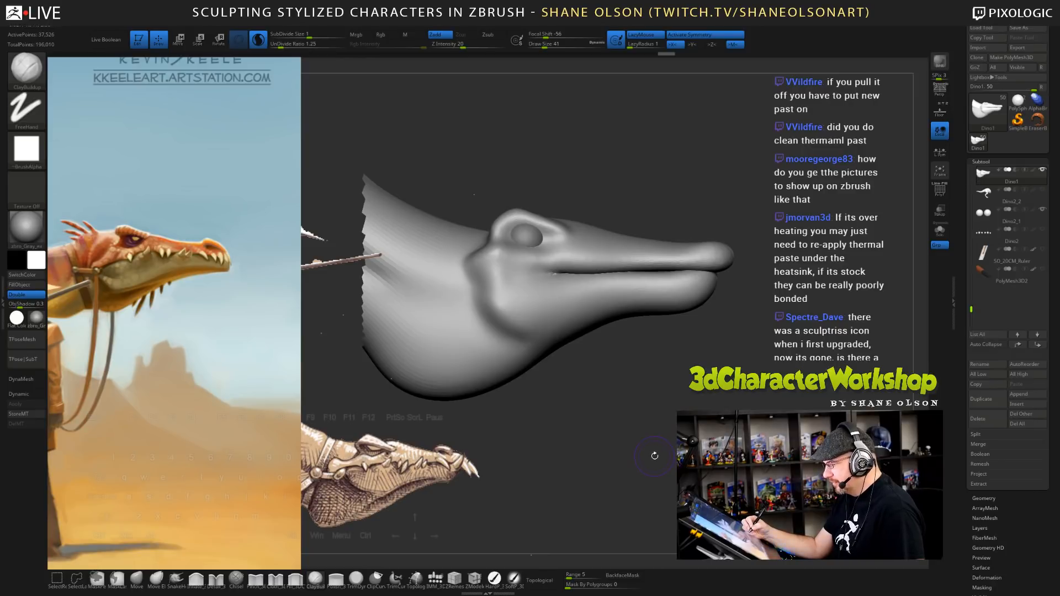
- Remove the coloured dinosaur painting from the Spotlight references, leaving only the rider sketch
{"action": "key", "text": "shift+z"}
{"action": "key", "text": "shift+z"}
{"action": "key", "text": "z"}
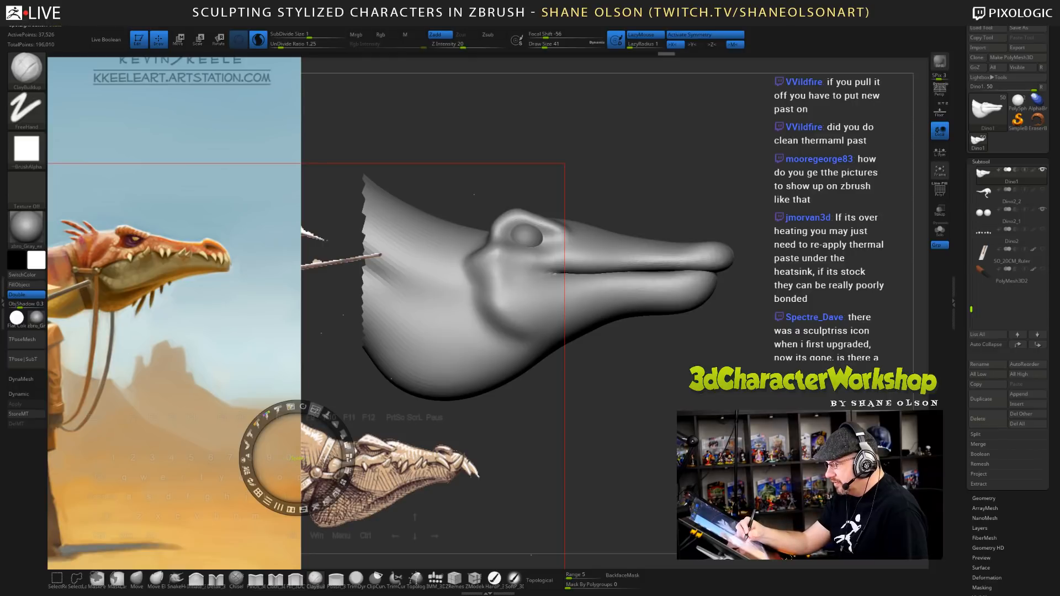
{"action": "left_click", "coordinate": [280, 360]}
{"action": "left_click_drag", "start_coordinate": [298, 312], "coordinate": [283, 309]}
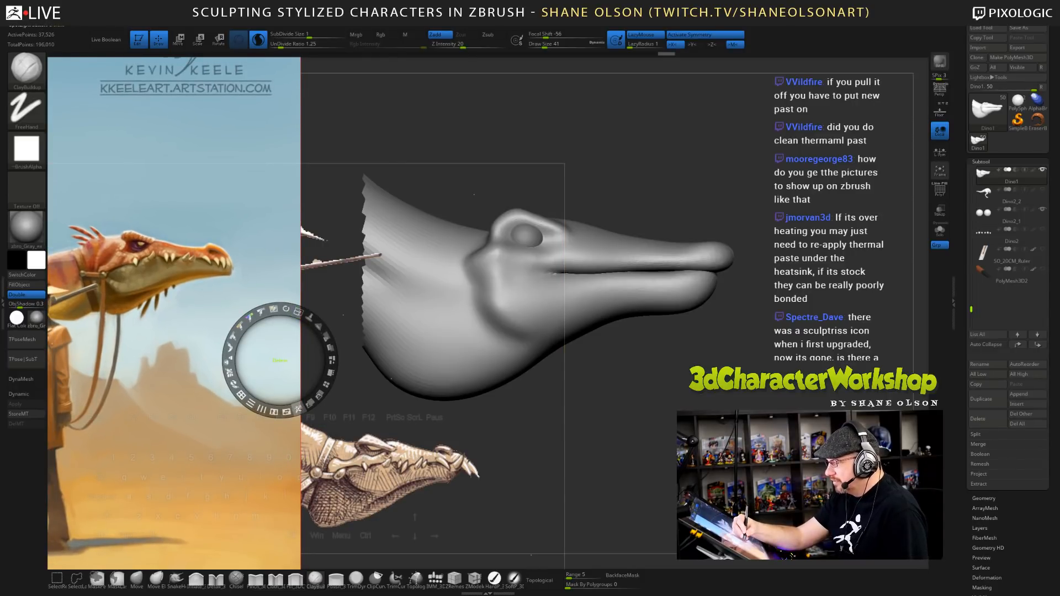
{"action": "left_click", "coordinate": [298, 409]}
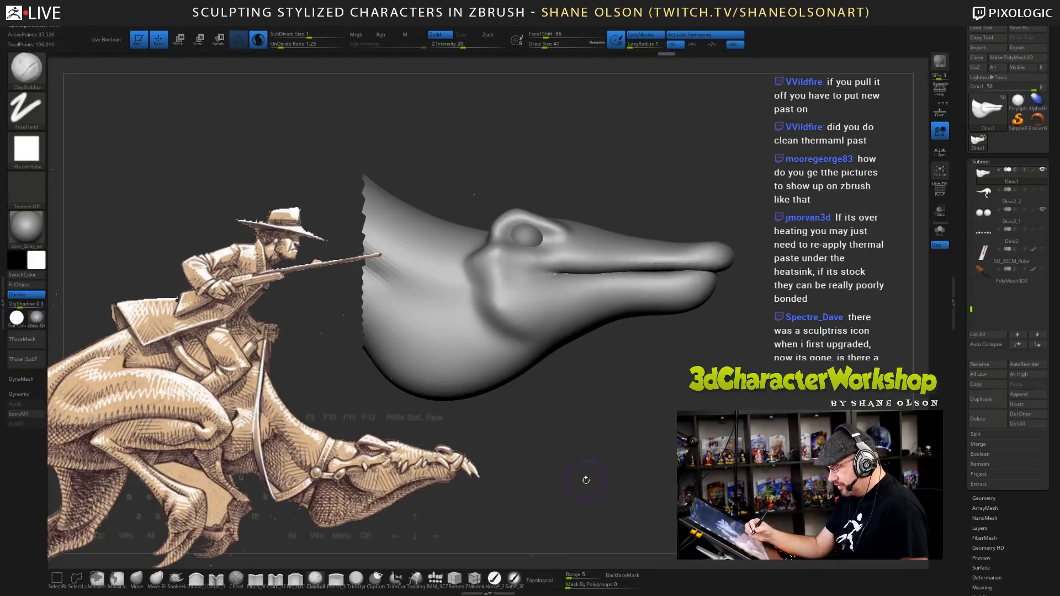
- Reposition the rider sketch in Spotlight so its dinosaur head sits beside the sculpted neck, and leave Spotlight editing
{"action": "left_click_drag", "start_coordinate": [280, 360], "coordinate": [160, 279]}
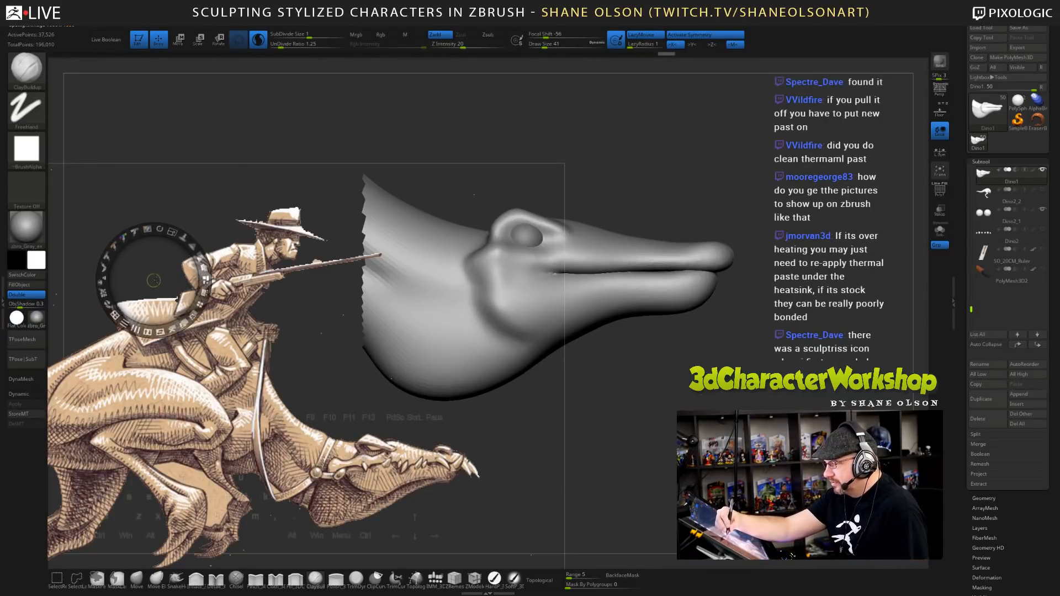
{"action": "left_click", "coordinate": [512, 470]}
{"action": "mouse_move", "coordinate": [513, 447]}
{"action": "left_mouse_down"}
{"action": "mouse_move", "coordinate": [286, 283]}
{"action": "mouse_move", "coordinate": [280, 293]}
{"action": "mouse_move", "coordinate": [311, 329]}
{"action": "mouse_move", "coordinate": [336, 329]}
{"action": "left_mouse_up"}
{"action": "key", "text": "z"}
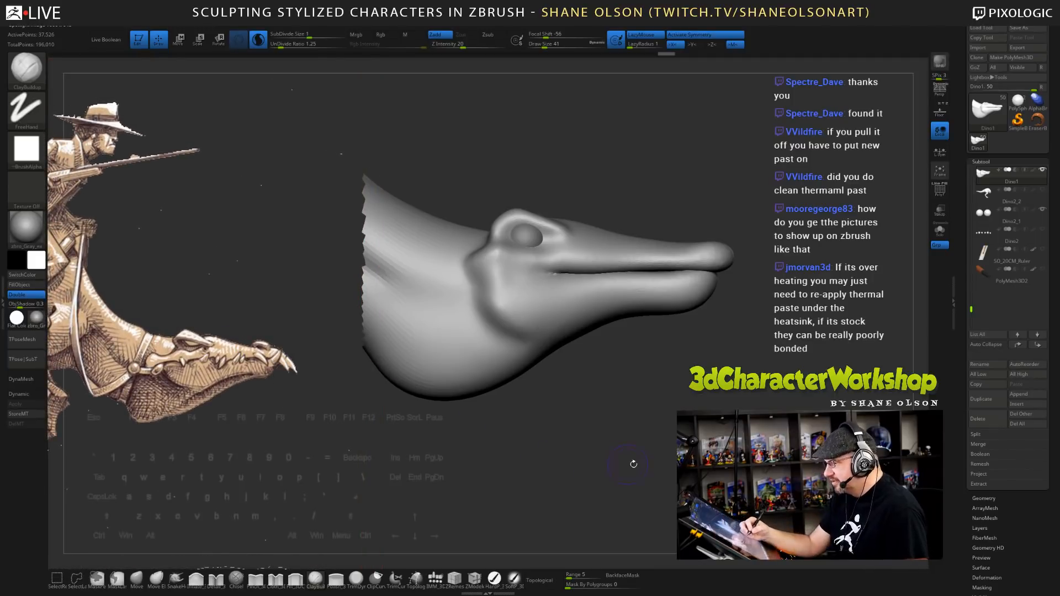
{"action": "left_click_drag", "start_coordinate": [634, 462], "coordinate": [634, 497], "text": "alt"}
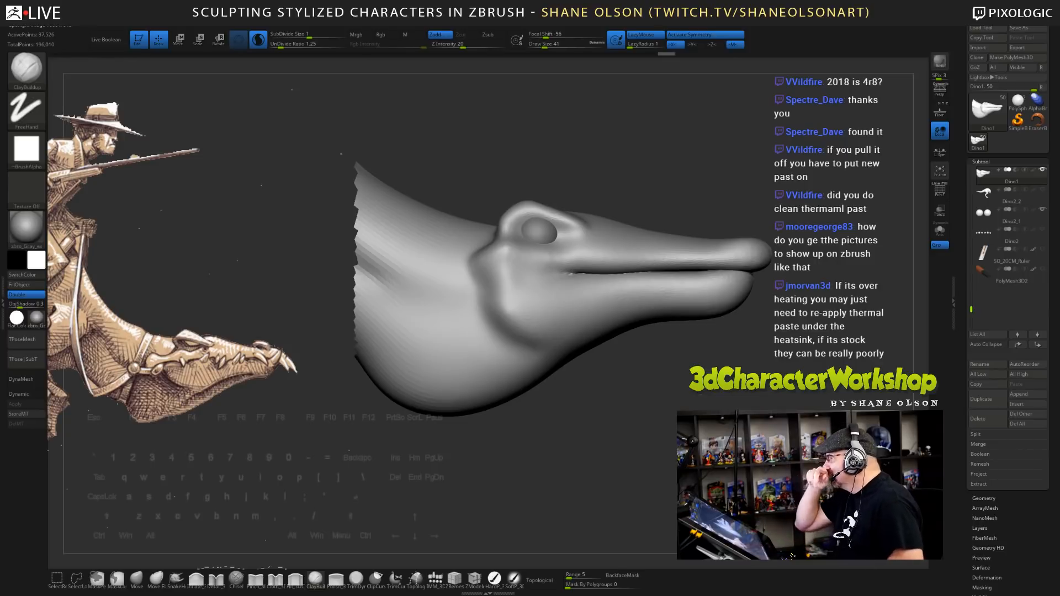
{"action": "left_click_drag", "start_coordinate": [715, 424], "coordinate": [720, 401]}
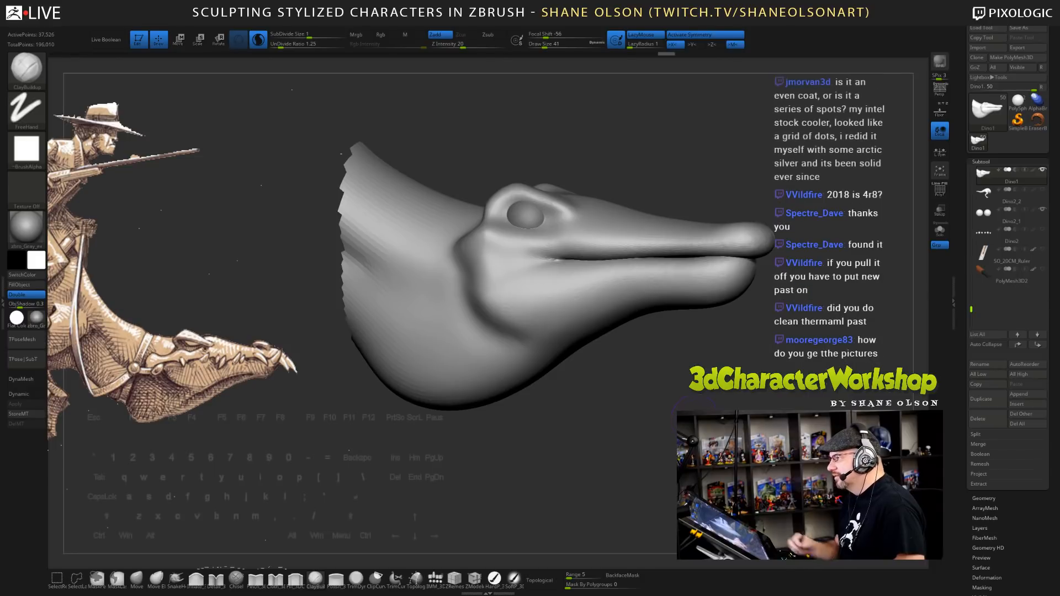
{"action": "left_click_drag", "start_coordinate": [646, 381], "coordinate": [616, 361]}
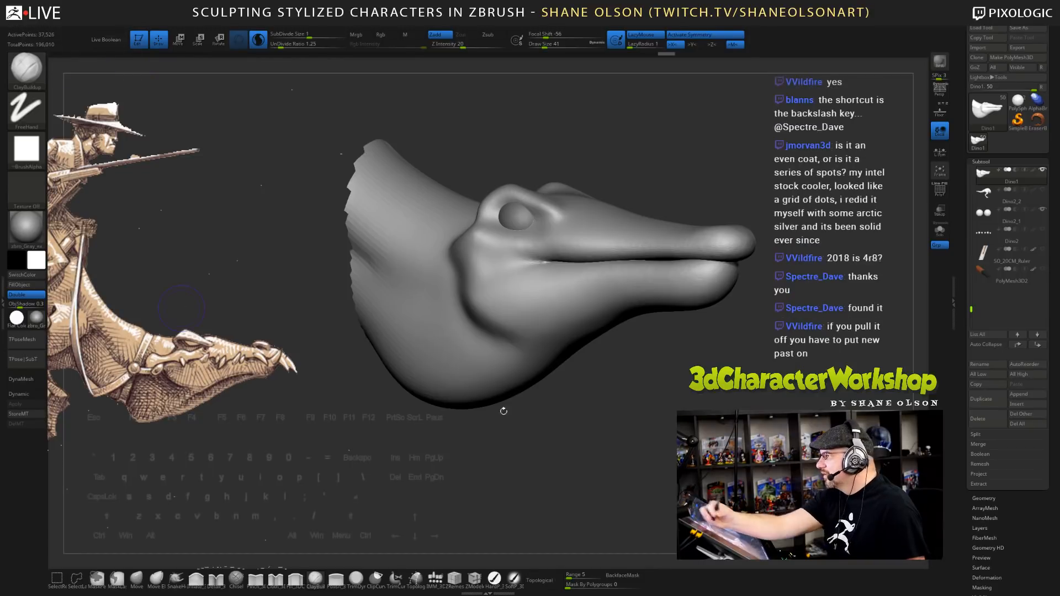
{"action": "left_click_drag", "start_coordinate": [663, 435], "coordinate": [696, 440]}
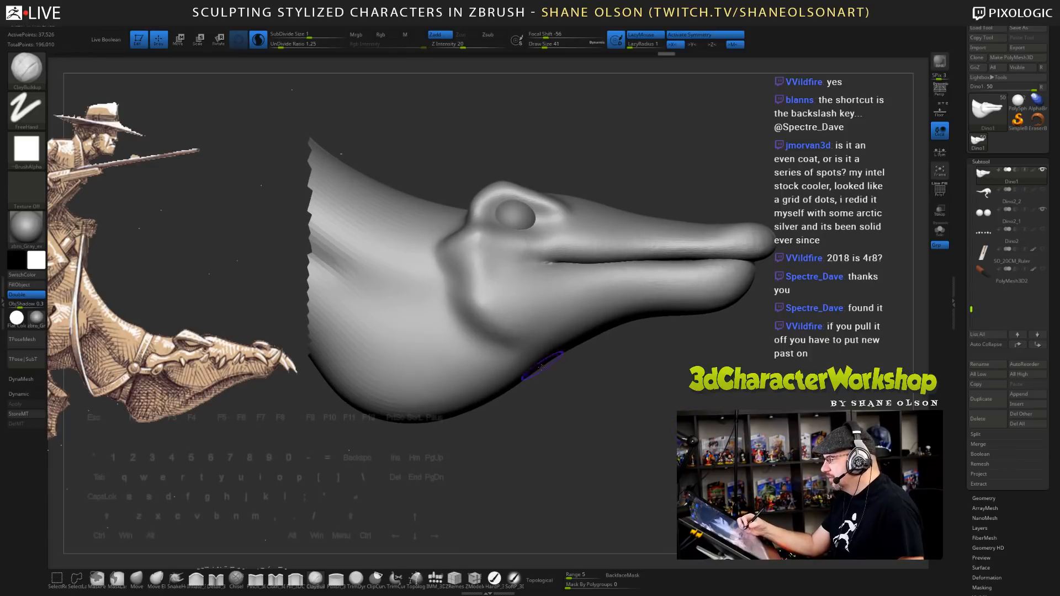
{"action": "left_click_drag", "start_coordinate": [635, 430], "coordinate": [615, 428]}
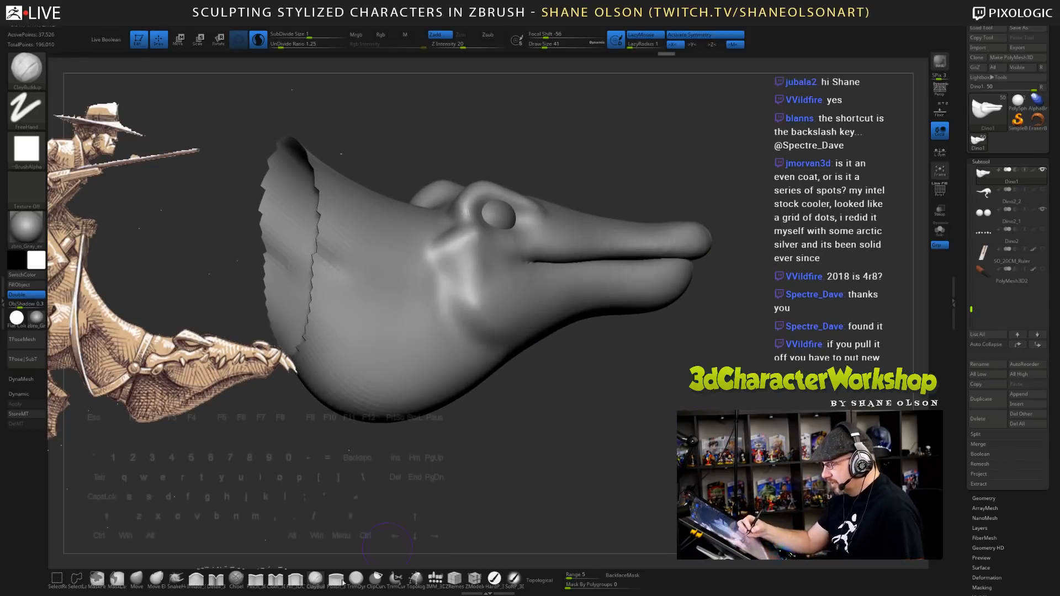
{"action": "left_click", "coordinate": [256, 578]}
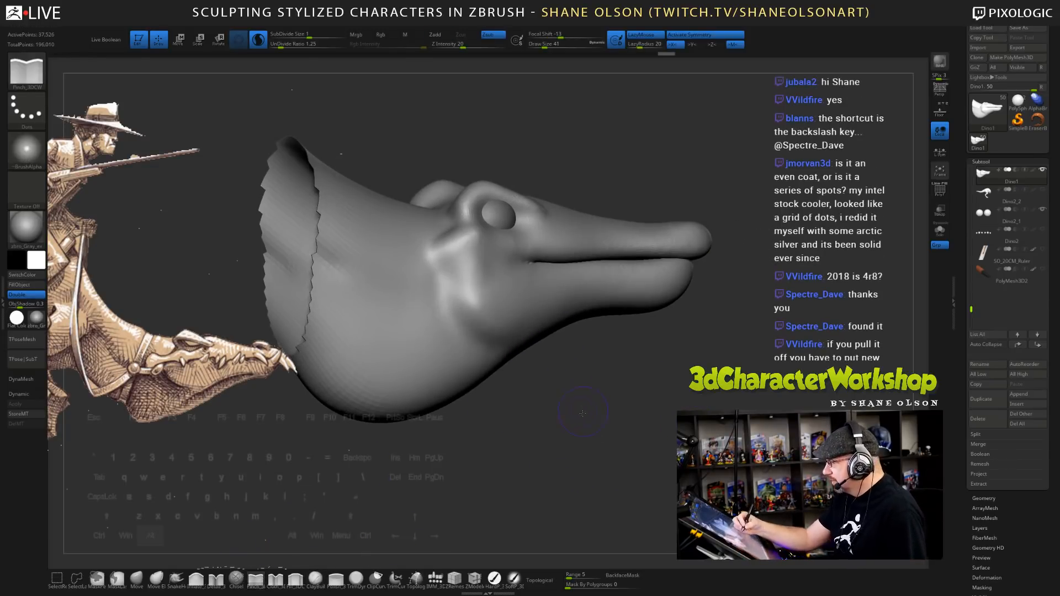
{"action": "mouse_move", "coordinate": [559, 400]}
{"action": "left_mouse_down"}
{"action": "mouse_move", "coordinate": [592, 448]}
{"action": "mouse_move", "coordinate": [627, 451]}
{"action": "mouse_move", "coordinate": [612, 435]}
{"action": "left_mouse_up"}
- Reshape the upper rim of the eye socket with the Move brush, raising and rounding the brow above the eyeball
{"action": "left_click", "coordinate": [137, 578]}
{"action": "key", "text": "bracketright"}
{"action": "left_click_drag", "start_coordinate": [503, 252], "coordinate": [531, 241], "text": "alt"}
{"action": "right_click_drag", "start_coordinate": [531, 241], "coordinate": [536, 242]}
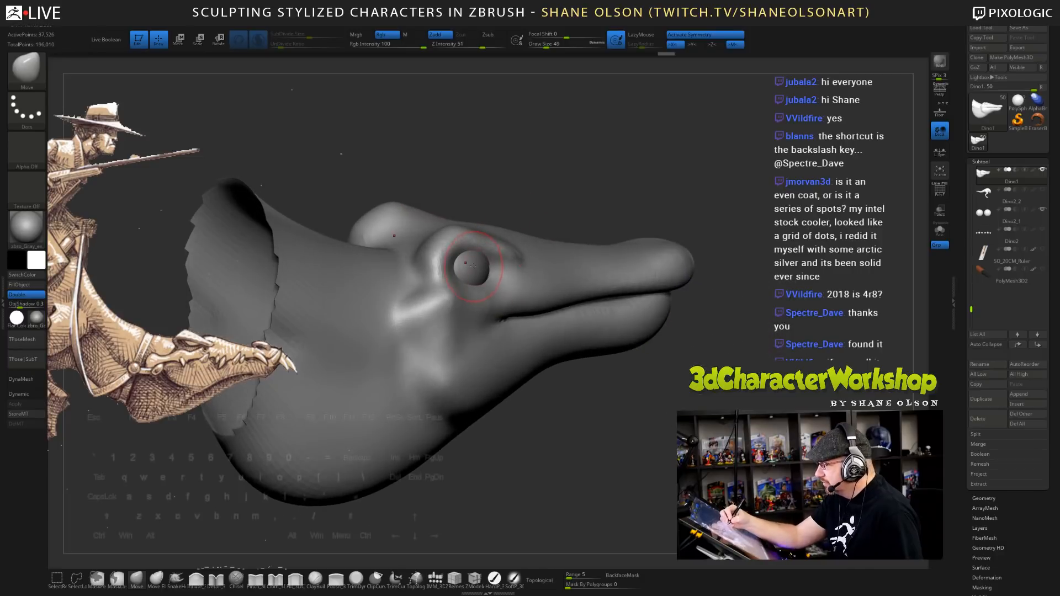
{"action": "left_click_drag", "start_coordinate": [528, 182], "coordinate": [494, 187]}
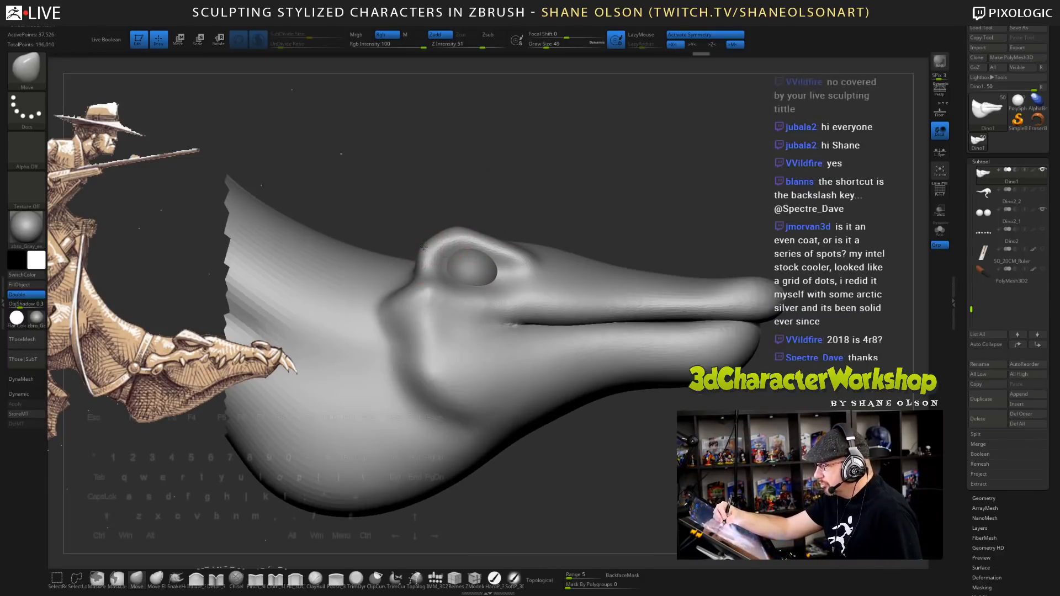
{"action": "mouse_move", "coordinate": [427, 250]}
{"action": "left_mouse_down"}
{"action": "mouse_move", "coordinate": [469, 229]}
{"action": "mouse_move", "coordinate": [464, 218]}
{"action": "mouse_move", "coordinate": [489, 226]}
{"action": "left_mouse_up"}
- Refine the front of the brow and the eye socket rim using the Move brush at draw sizes 71 and 54
{"action": "key", "text": "s"}
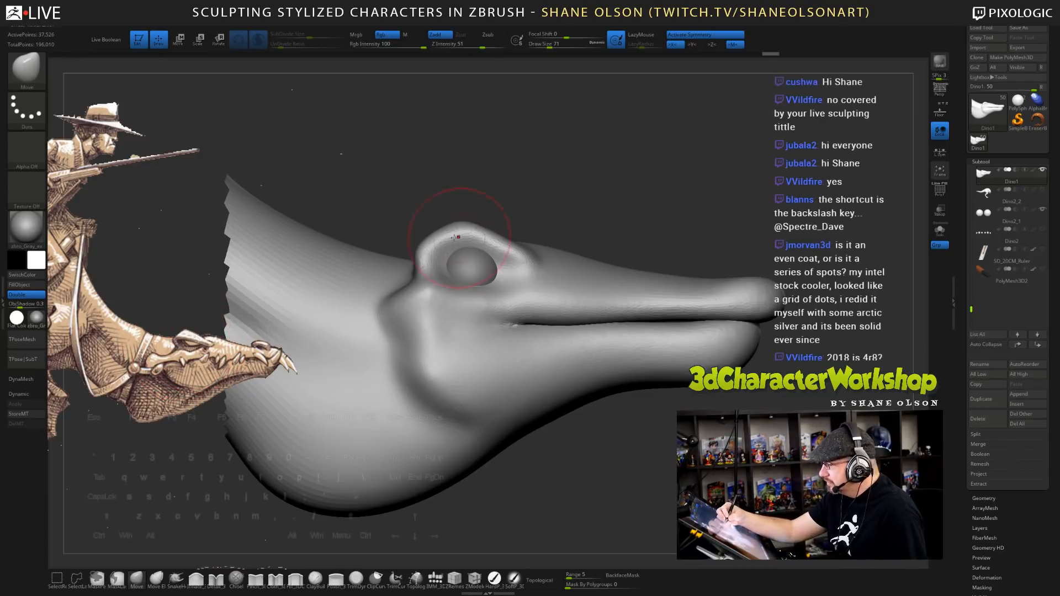
{"action": "left_click_drag", "start_coordinate": [585, 195], "coordinate": [451, 255]}
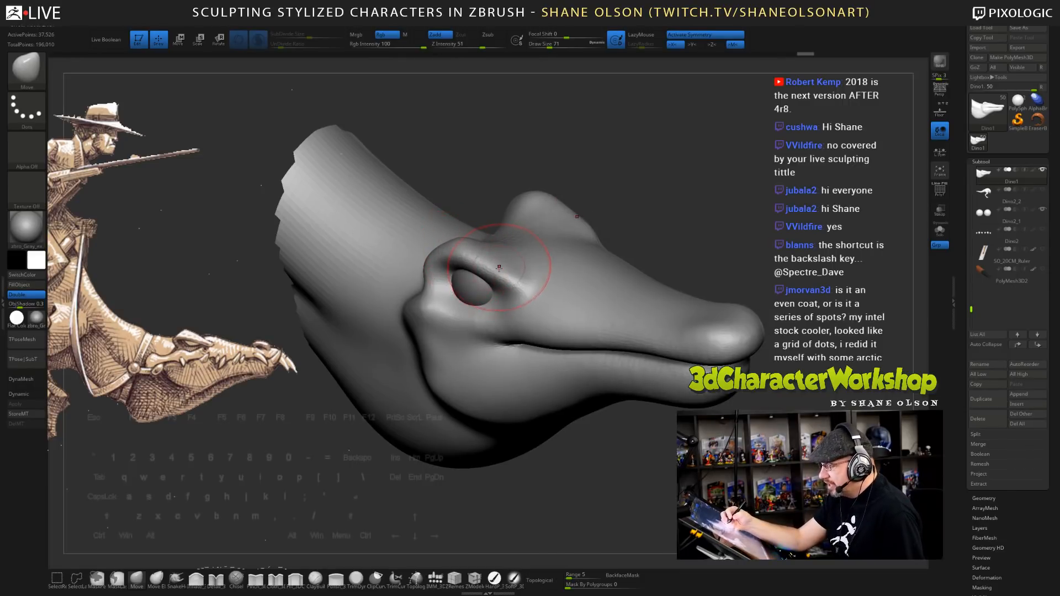
{"action": "mouse_move", "coordinate": [524, 301]}
{"action": "left_mouse_down"}
{"action": "mouse_move", "coordinate": [490, 255]}
{"action": "mouse_move", "coordinate": [484, 299]}
{"action": "mouse_move", "coordinate": [496, 303]}
{"action": "mouse_move", "coordinate": [496, 270]}
{"action": "left_mouse_up"}
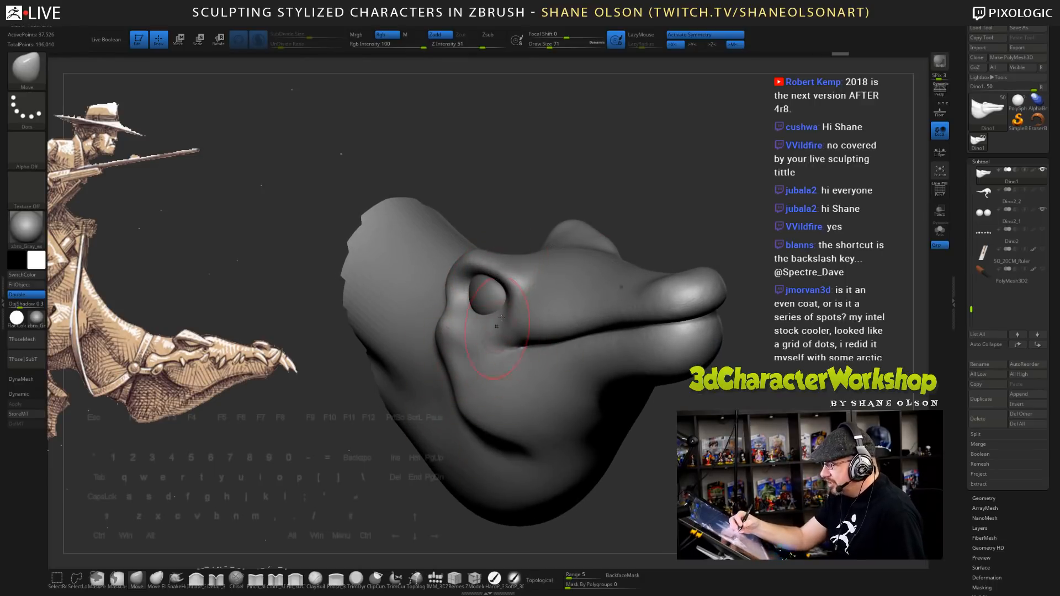
{"action": "left_click_drag", "start_coordinate": [519, 207], "coordinate": [477, 272]}
{"action": "key", "text": "s"}
{"action": "left_click_drag", "start_coordinate": [486, 224], "coordinate": [483, 225]}
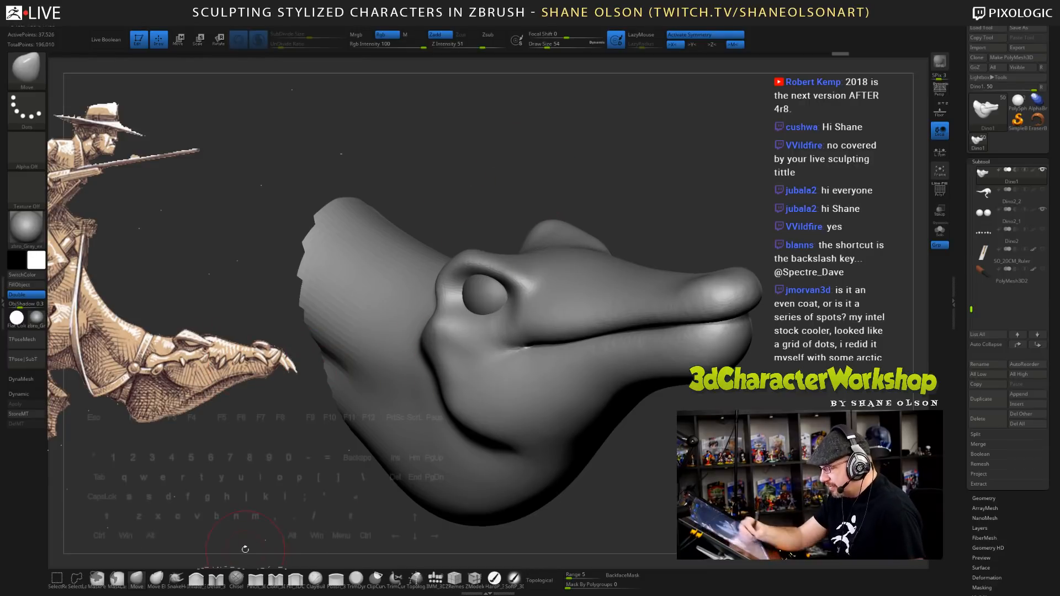
- Build up the front of the brow above the eye with ClayBuildup at draw size 44 and smooth the added volume
{"action": "key", "text": "b"}
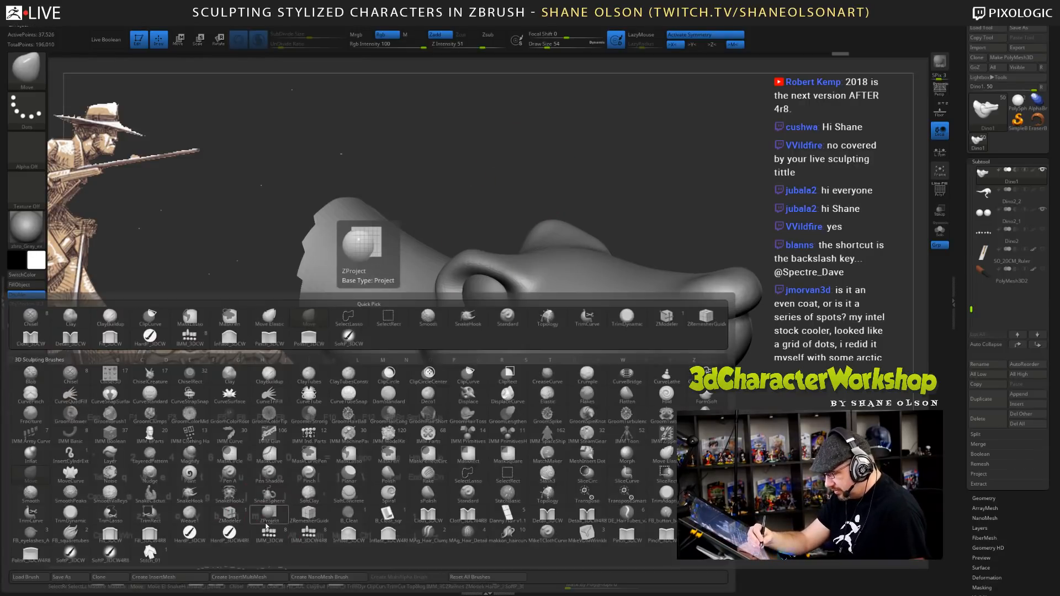
{"action": "key", "text": "c"}
{"action": "key", "text": "b"}
{"action": "key", "text": "bracketleft"}
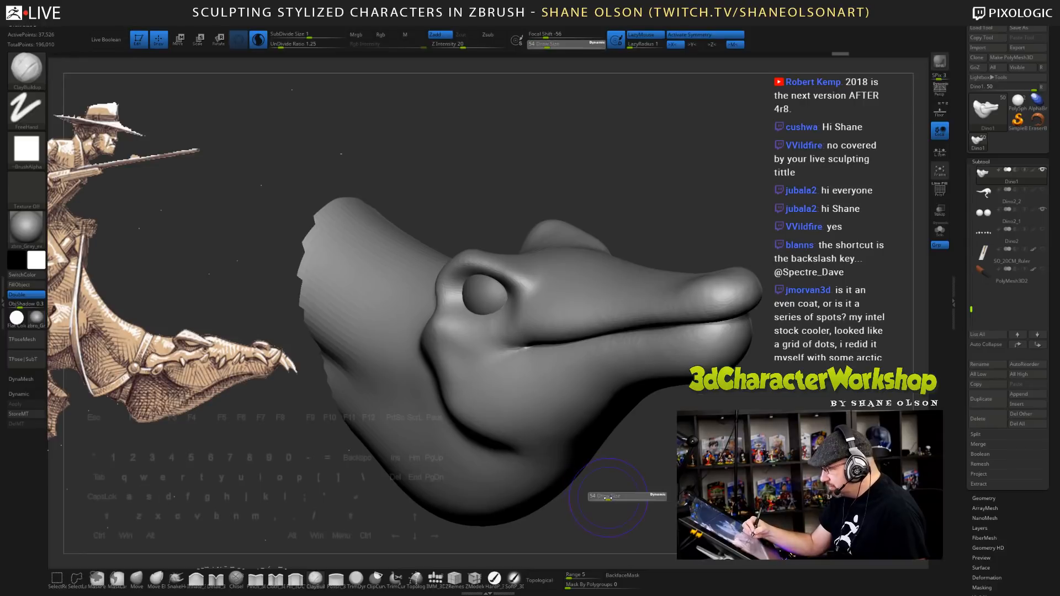
{"action": "mouse_move", "coordinate": [512, 282]}
{"action": "left_mouse_down"}
{"action": "mouse_move", "coordinate": [463, 264]}
{"action": "mouse_move", "coordinate": [532, 289]}
{"action": "left_mouse_up"}
{"action": "mouse_move", "coordinate": [508, 276]}
{"action": "right_mouse_down"}
{"action": "mouse_move", "coordinate": [458, 343]}
{"action": "mouse_move", "coordinate": [497, 287]}
{"action": "right_mouse_up"}
{"action": "left_click_drag", "start_coordinate": [452, 246], "coordinate": [525, 249], "text": "shift"}
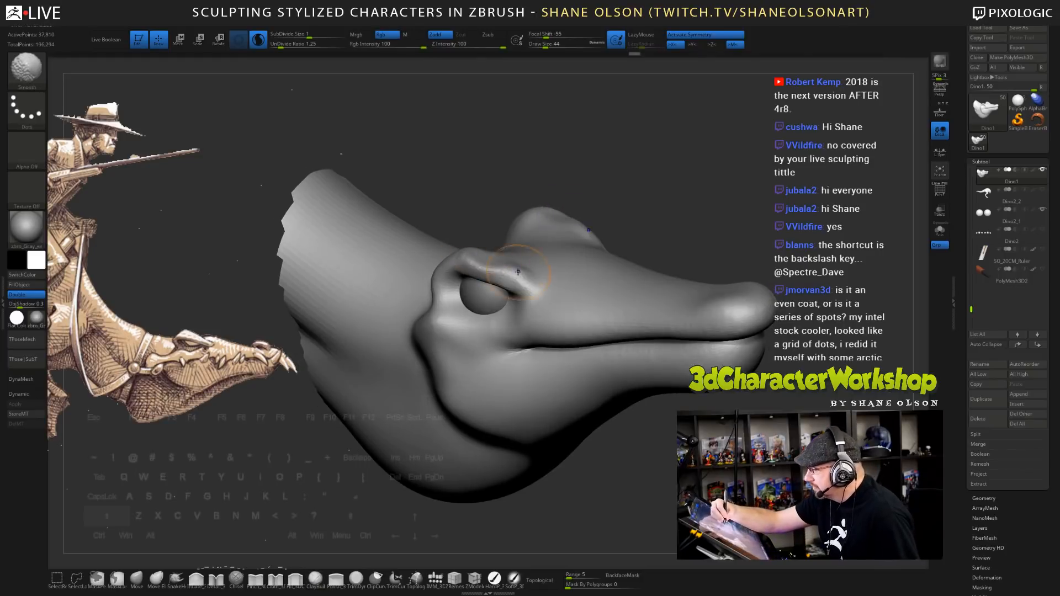
{"action": "right_click_drag", "start_coordinate": [474, 254], "coordinate": [509, 223]}
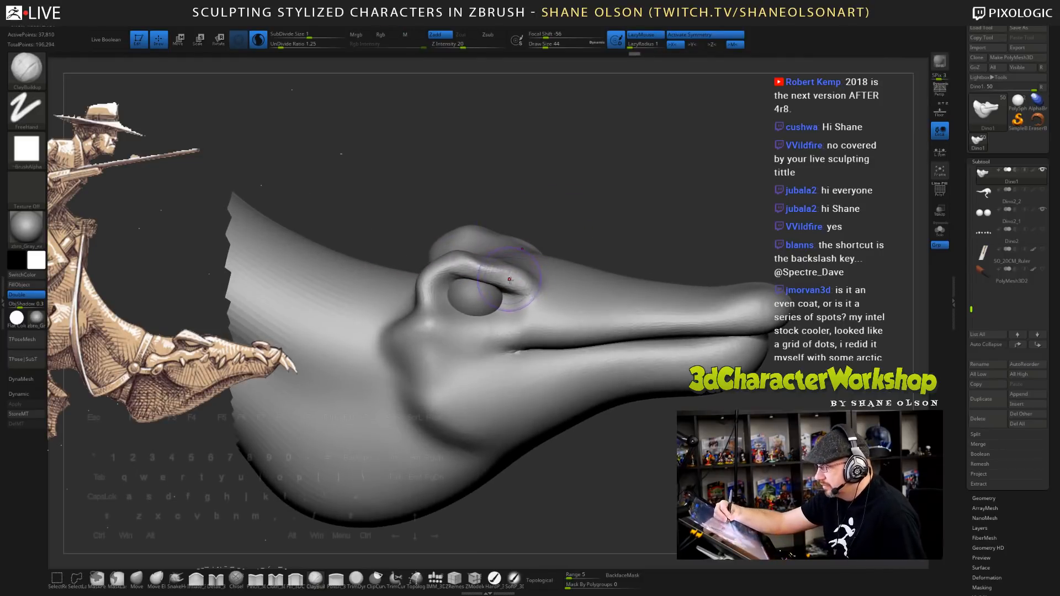
- Add a narrow ridge along the brow down to the eye's front corner with ClayBuildup at draw size 27
{"action": "key", "text": "bracketleft"}
{"action": "key", "text": "bracketleft"}
{"action": "mouse_move", "coordinate": [527, 291]}
{"action": "left_mouse_down"}
{"action": "mouse_move", "coordinate": [488, 271]}
{"action": "mouse_move", "coordinate": [548, 294]}
{"action": "mouse_move", "coordinate": [461, 262]}
{"action": "left_mouse_up"}
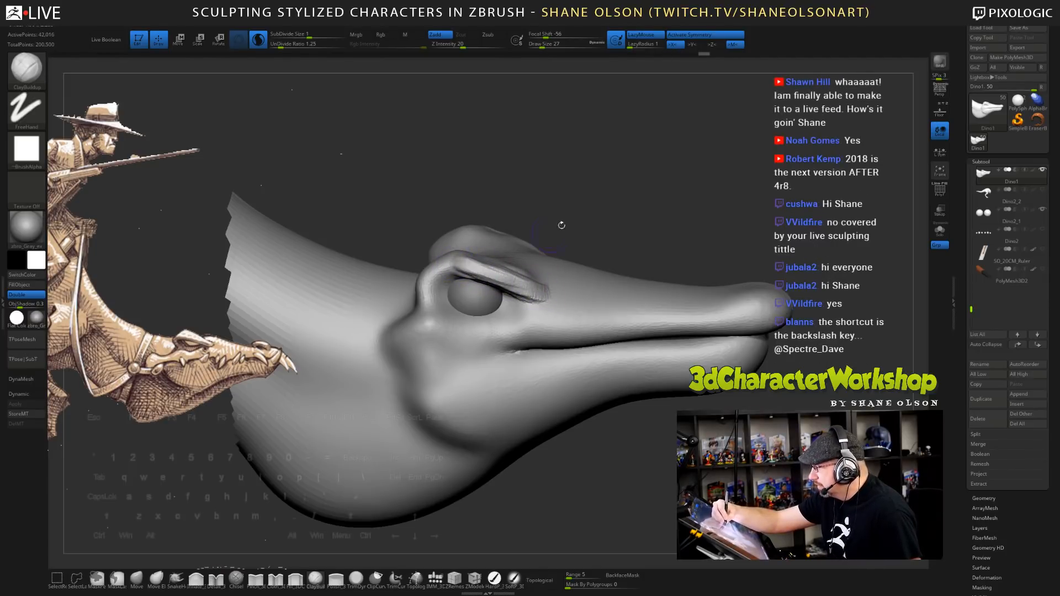
{"action": "mouse_move", "coordinate": [640, 193]}
{"action": "left_mouse_down"}
{"action": "mouse_move", "coordinate": [679, 195]}
{"action": "mouse_move", "coordinate": [694, 211]}
{"action": "left_mouse_up"}
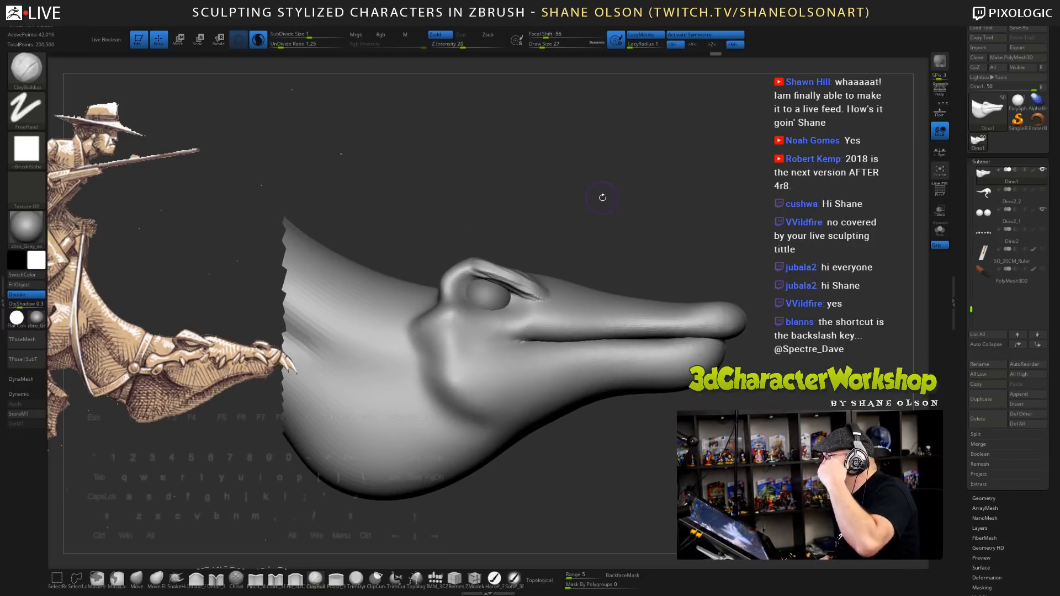
- Smooth the narrow brow ridge above the eye toward its front corner
{"action": "left_click_drag", "start_coordinate": [566, 221], "coordinate": [581, 222], "text": "alt"}
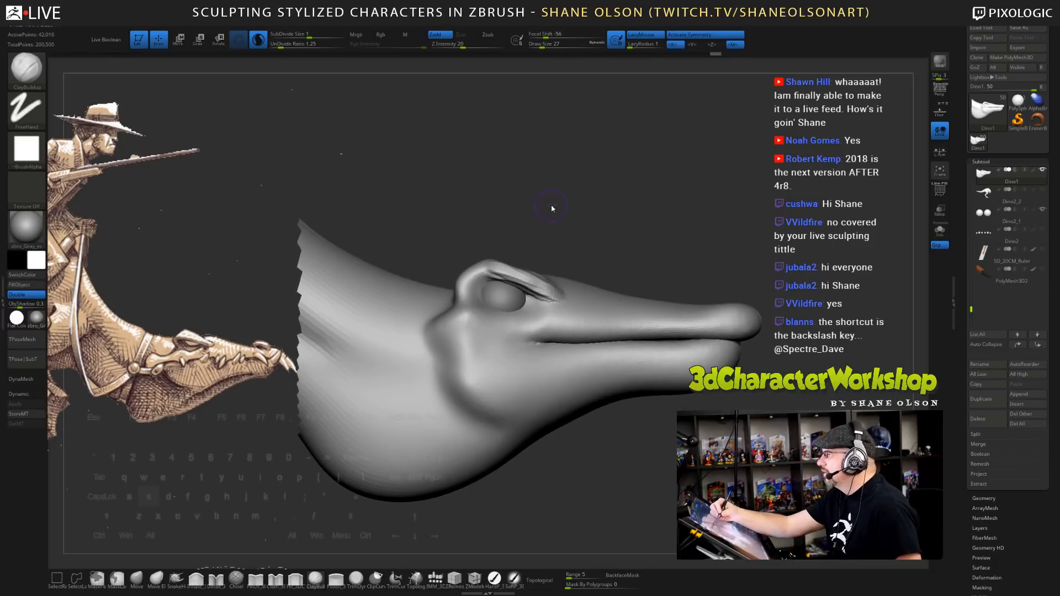
{"action": "key", "text": "shift"}
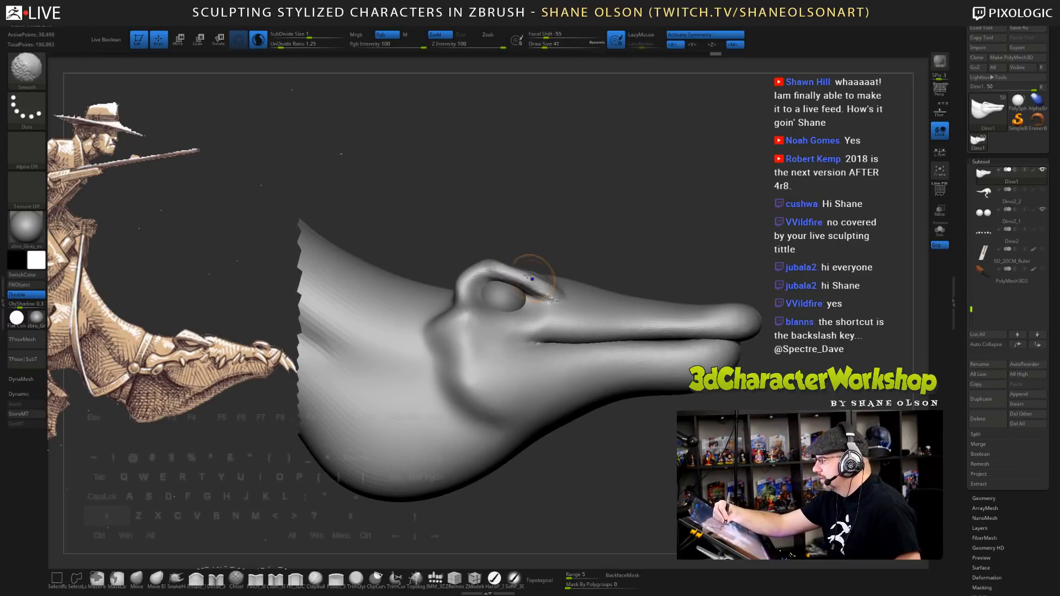
{"action": "left_click_drag", "start_coordinate": [532, 278], "coordinate": [558, 295], "text": "shift"}
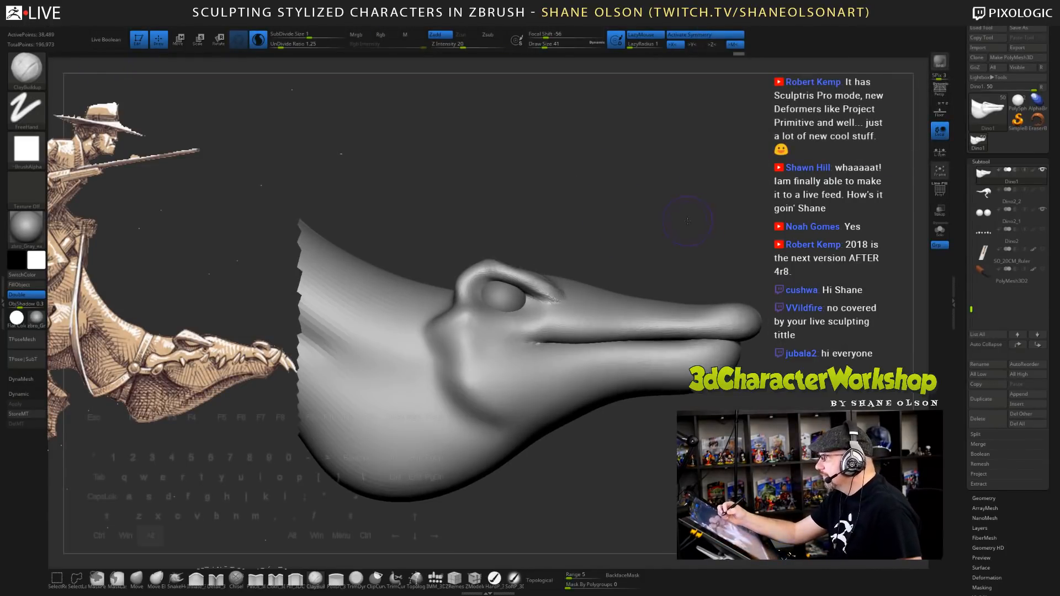
- Thicken the brow and upper eyelid over the eyeball with overlapping ClayBuildup strokes at draw size 31
{"action": "mouse_move", "coordinate": [687, 221]}
{"action": "left_mouse_down"}
{"action": "mouse_move", "coordinate": [612, 207]}
{"action": "mouse_move", "coordinate": [603, 216]}
{"action": "left_mouse_up"}
{"action": "key", "text": "s"}
{"action": "left_click_drag", "start_coordinate": [507, 263], "coordinate": [561, 287]}
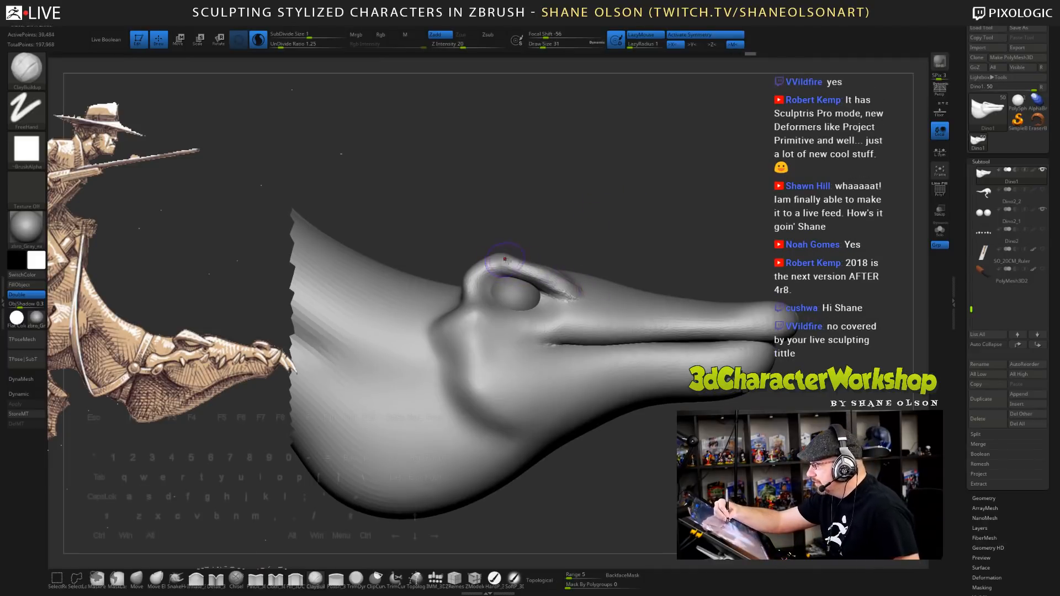
{"action": "mouse_move", "coordinate": [568, 239]}
{"action": "left_mouse_down"}
{"action": "mouse_move", "coordinate": [589, 247]}
{"action": "mouse_move", "coordinate": [572, 246]}
{"action": "left_mouse_up"}
{"action": "mouse_move", "coordinate": [513, 268]}
{"action": "left_mouse_down"}
{"action": "mouse_move", "coordinate": [476, 287]}
{"action": "mouse_move", "coordinate": [510, 264]}
{"action": "left_mouse_up"}
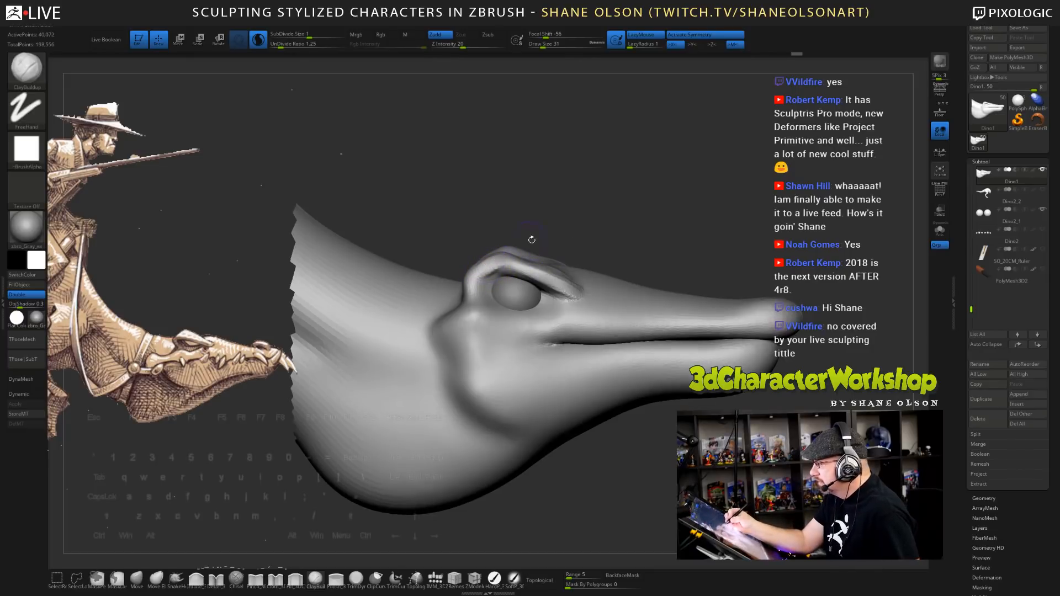
{"action": "left_click_drag", "start_coordinate": [622, 231], "coordinate": [616, 236], "text": "alt"}
{"action": "mouse_move", "coordinate": [473, 277]}
{"action": "left_mouse_down"}
{"action": "mouse_move", "coordinate": [516, 275]}
{"action": "mouse_move", "coordinate": [558, 290]}
{"action": "mouse_move", "coordinate": [536, 282]}
{"action": "left_mouse_up"}
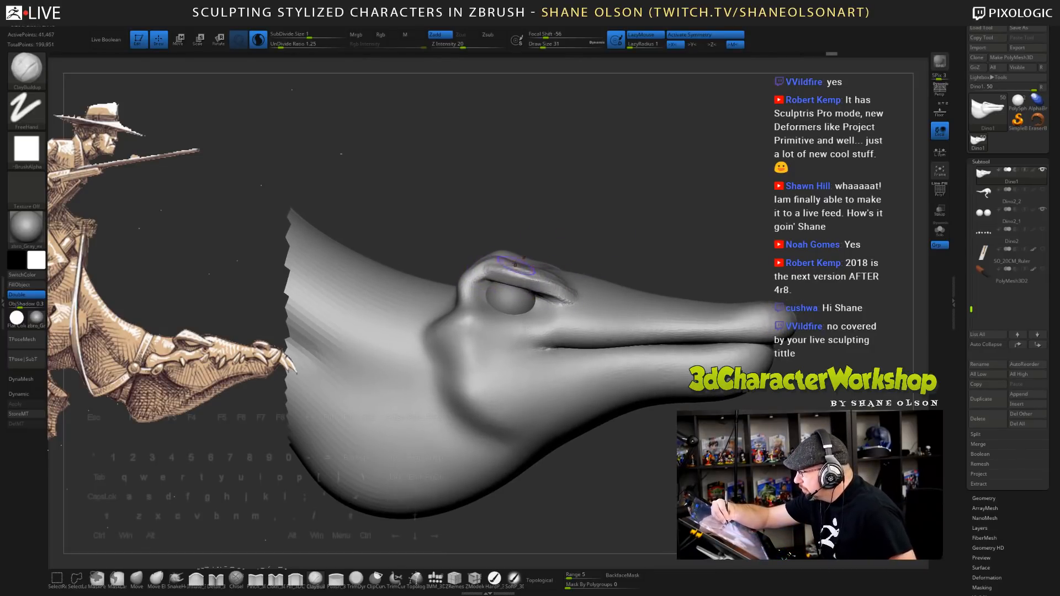
{"action": "left_click_drag", "start_coordinate": [609, 225], "coordinate": [610, 247]}
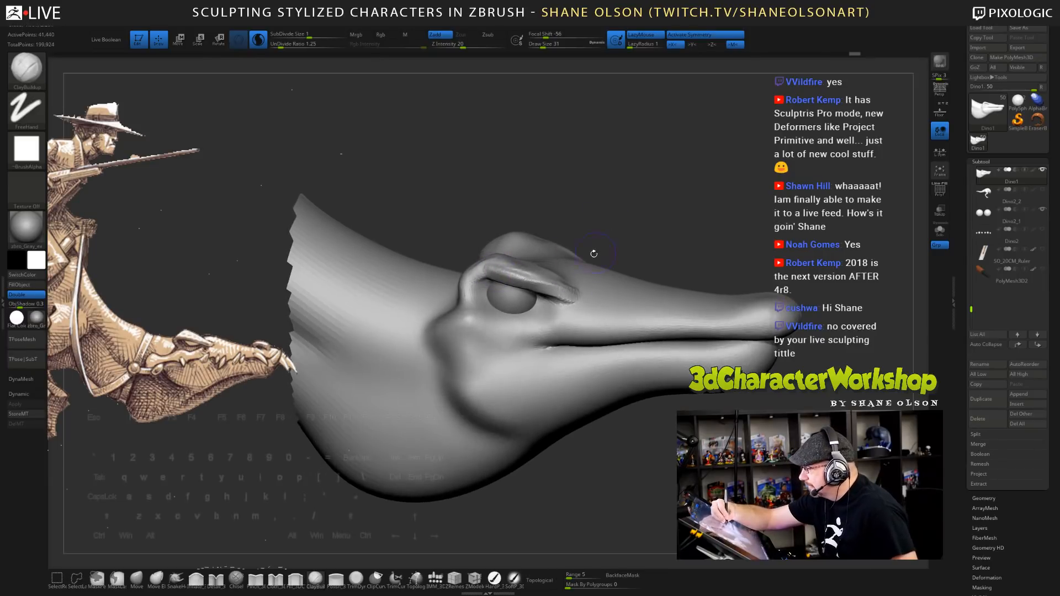
- Reinforce the upper eyelid ridge toward the eye's front corner with ClayBuildup strokes at draw size 31, and smooth the strokes
{"action": "mouse_move", "coordinate": [497, 269]}
{"action": "left_mouse_down"}
{"action": "mouse_move", "coordinate": [544, 283]}
{"action": "mouse_move", "coordinate": [507, 271]}
{"action": "left_mouse_up"}
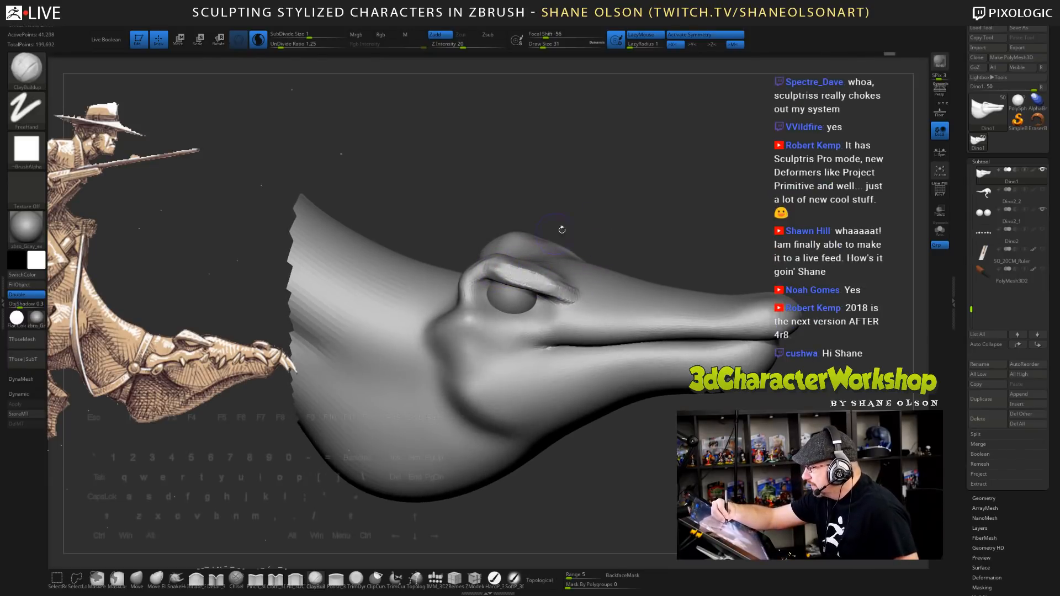
{"action": "left_click_drag", "start_coordinate": [561, 230], "coordinate": [521, 279]}
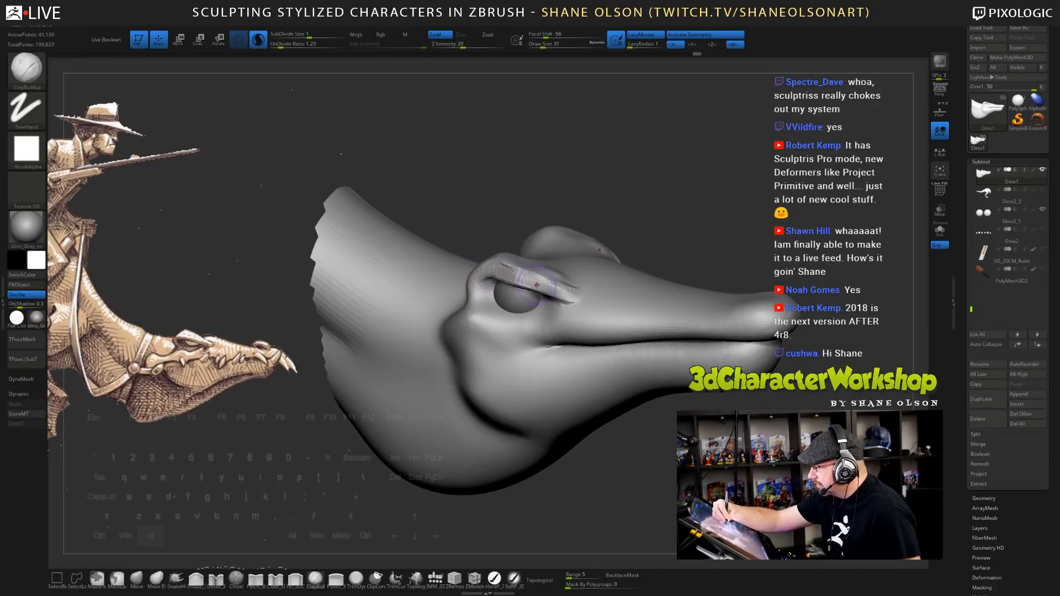
{"action": "left_click_drag", "start_coordinate": [501, 274], "coordinate": [552, 282]}
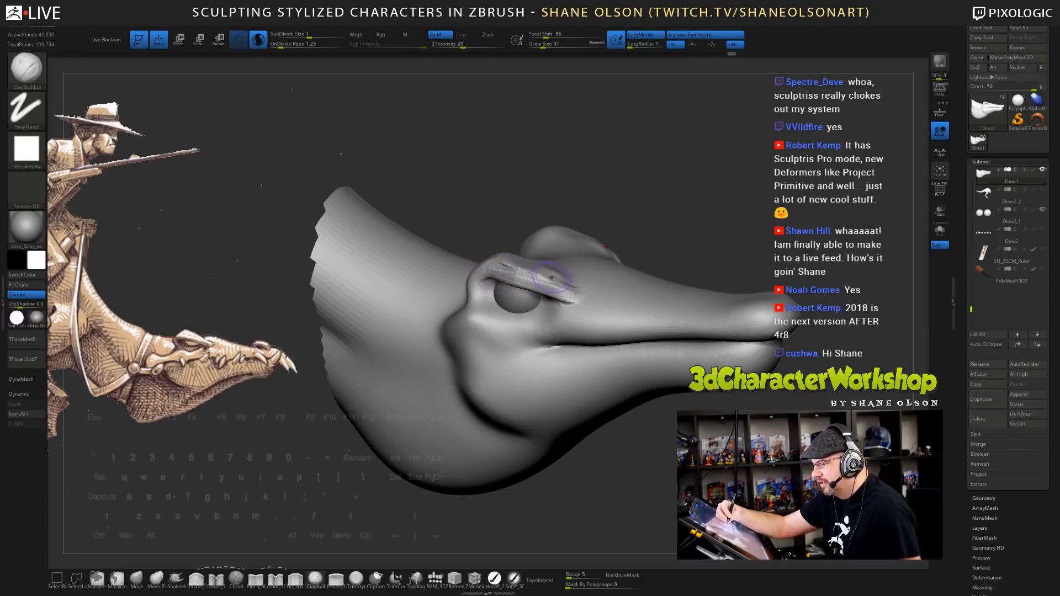
{"action": "left_click_drag", "start_coordinate": [558, 220], "coordinate": [576, 214]}
{"action": "left_click_drag", "start_coordinate": [493, 270], "coordinate": [562, 297]}
{"action": "left_click_drag", "start_coordinate": [505, 279], "coordinate": [553, 296]}
{"action": "mouse_move", "coordinate": [610, 245]}
{"action": "left_mouse_down"}
{"action": "mouse_move", "coordinate": [663, 212]}
{"action": "mouse_move", "coordinate": [606, 221]}
{"action": "left_mouse_up"}
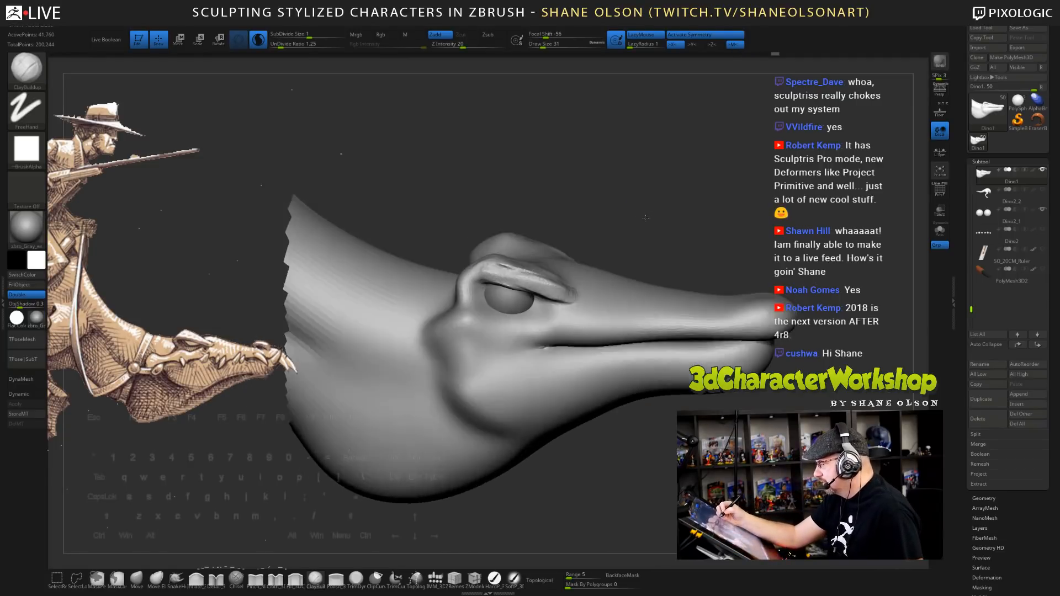
{"action": "mouse_move", "coordinate": [496, 269]}
{"action": "left_mouse_down", "text": "shift"}
{"action": "mouse_move", "coordinate": [523, 271]}
{"action": "mouse_move", "coordinate": [517, 277]}
{"action": "left_mouse_up", "text": "shift"}
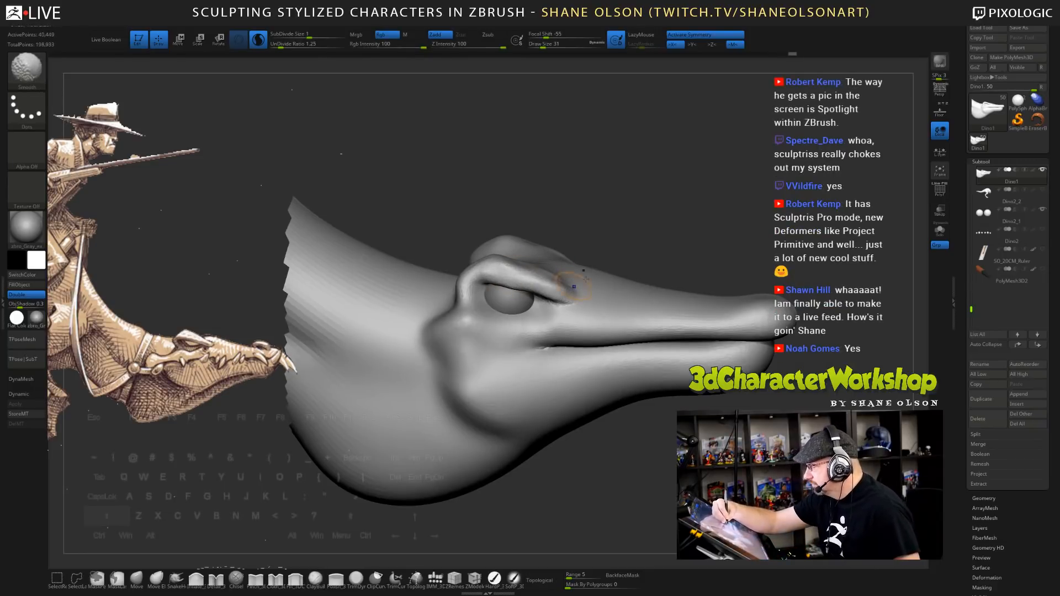
{"action": "left_click_drag", "start_coordinate": [662, 248], "coordinate": [684, 233]}
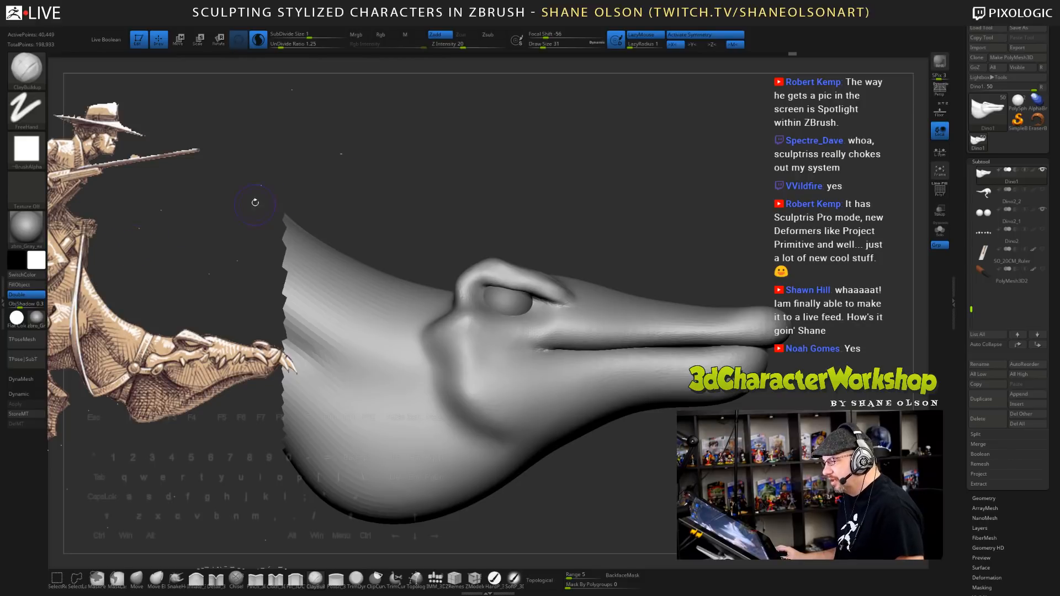
- Move the rider reference sketch closer to the dinosaur's eye with Spotlight, and leave Spotlight editing
{"action": "mouse_move", "coordinate": [255, 202]}
{"action": "left_mouse_down"}
{"action": "mouse_move", "coordinate": [403, 166]}
{"action": "mouse_move", "coordinate": [416, 176]}
{"action": "left_mouse_up"}
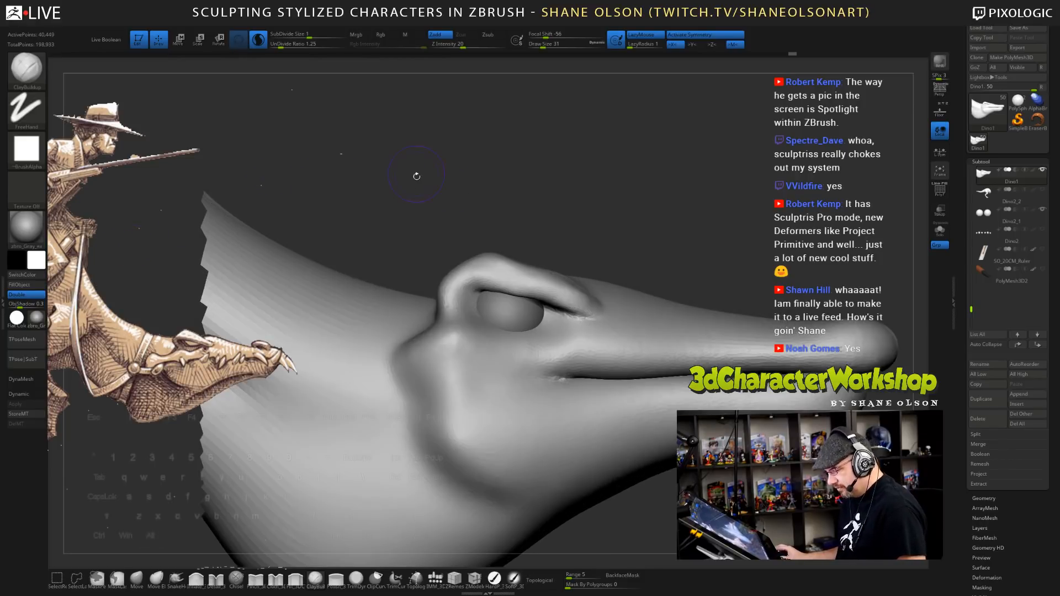
{"action": "key", "text": "shift+z"}
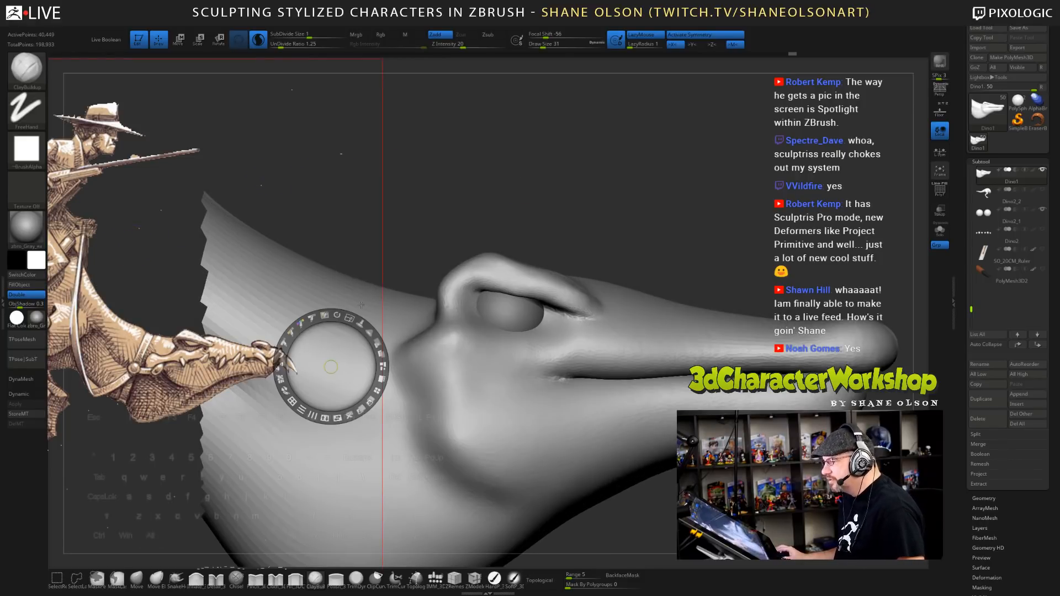
{"action": "left_click_drag", "start_coordinate": [361, 305], "coordinate": [434, 329]}
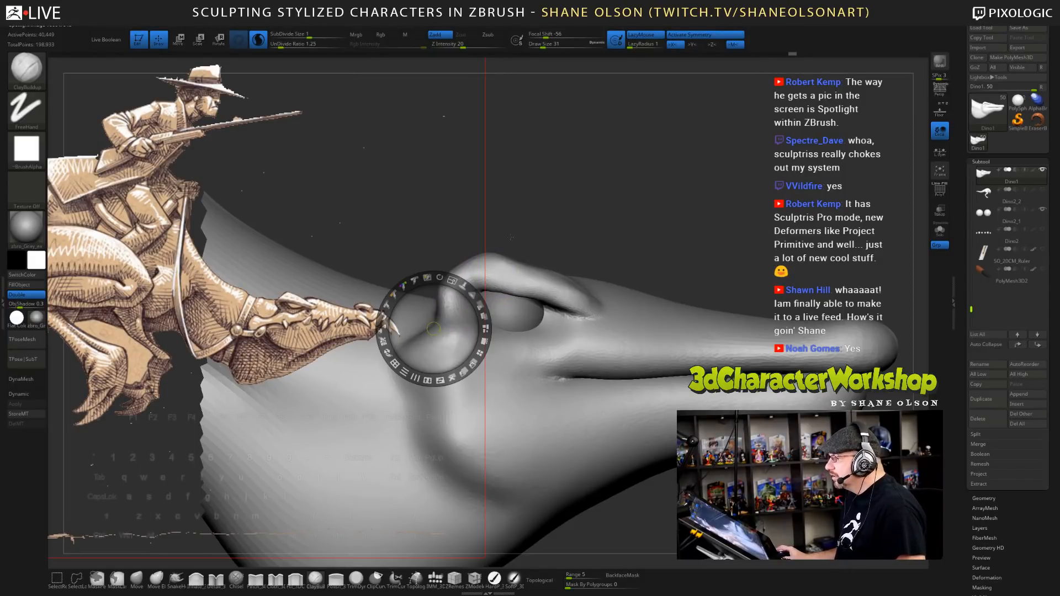
{"action": "key", "text": "z"}
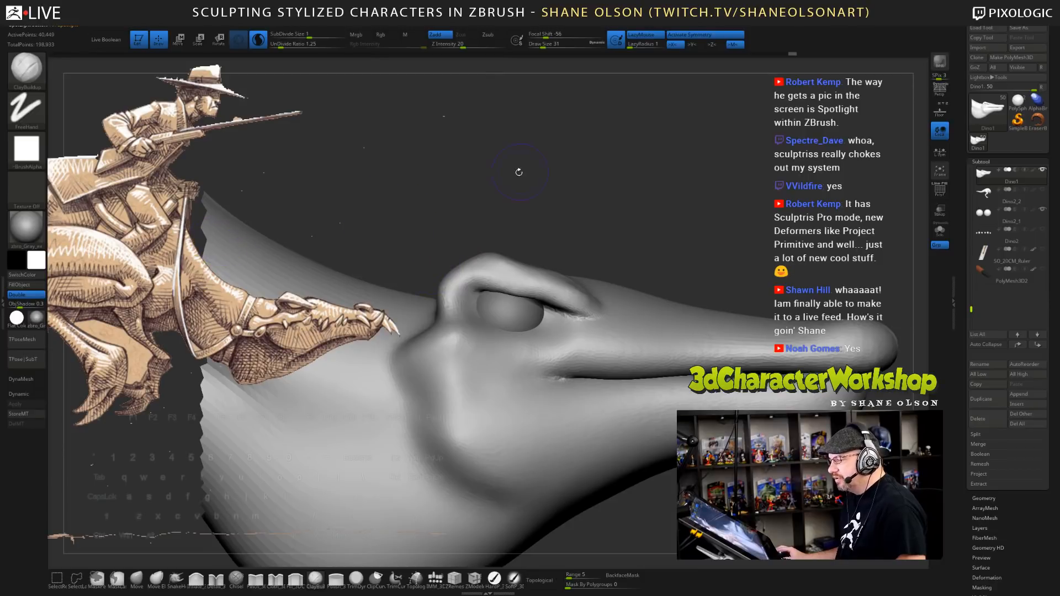
{"action": "left_click_drag", "start_coordinate": [421, 176], "coordinate": [393, 192], "text": "alt"}
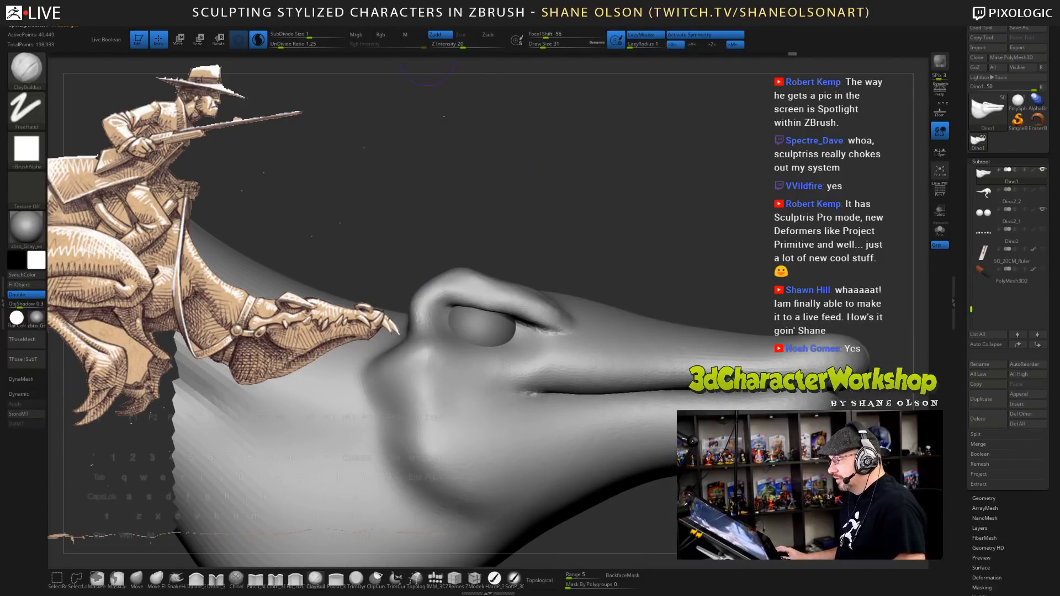
- Choose Texture 30, the chrome runner logo, as the current texture
{"action": "left_click", "coordinate": [434, 18]}
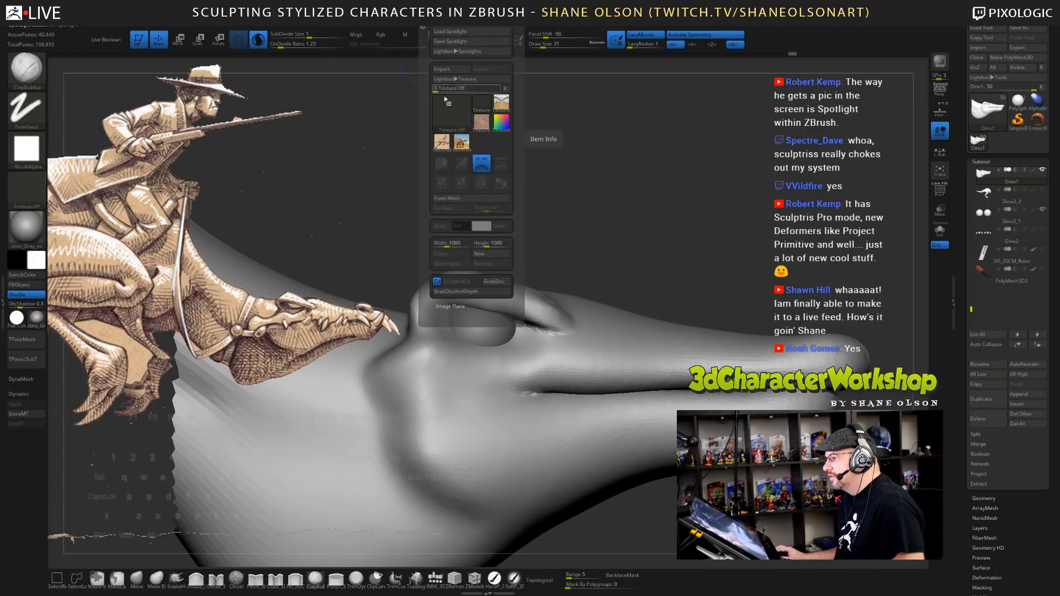
{"action": "mouse_move", "coordinate": [458, 106]}
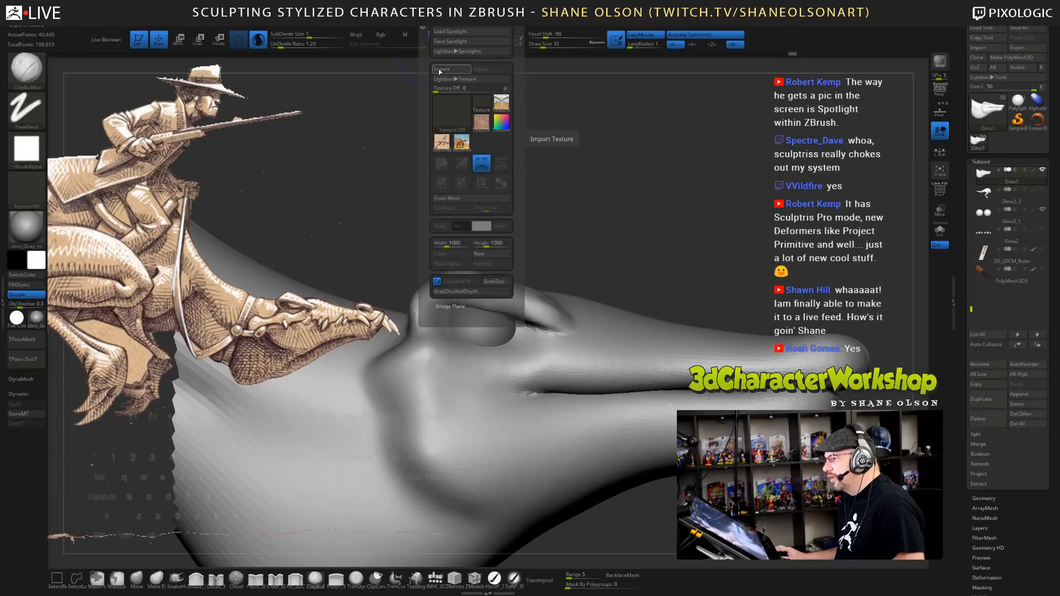
{"action": "left_click", "coordinate": [451, 110]}
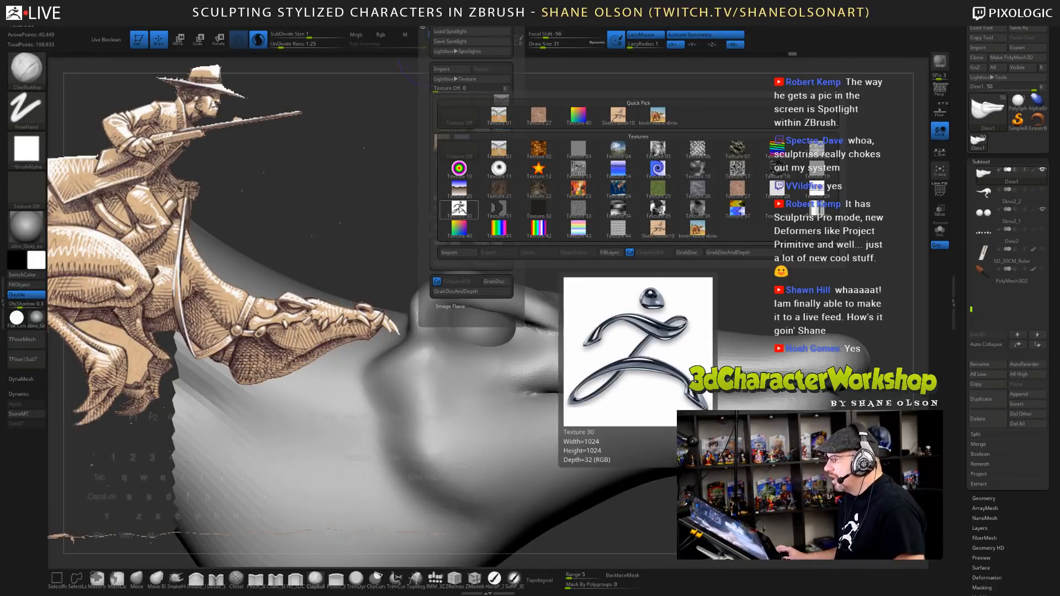
{"action": "left_click", "coordinate": [459, 208]}
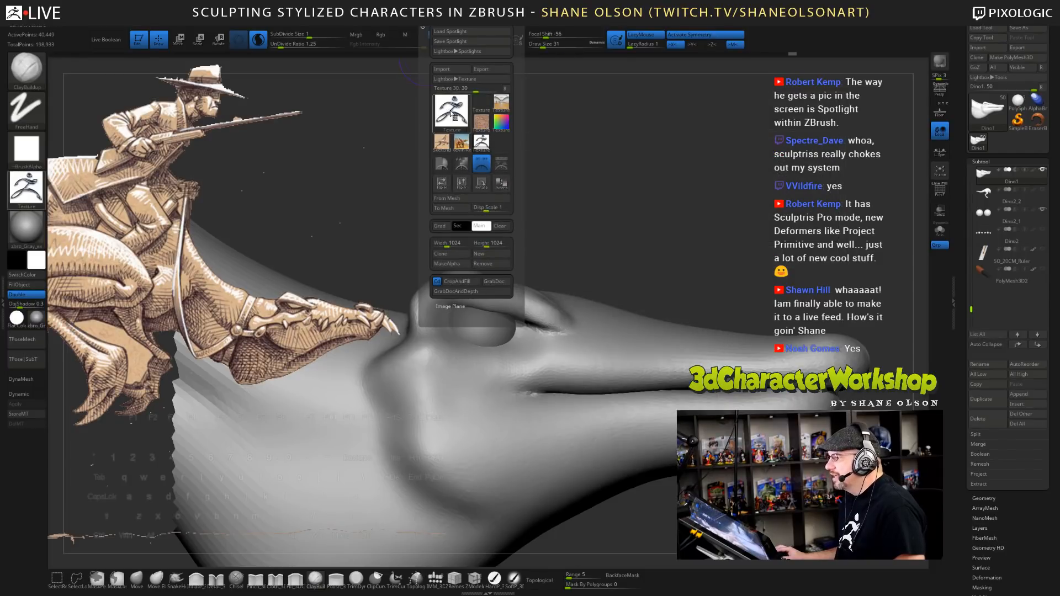
{"action": "mouse_move", "coordinate": [453, 112]}
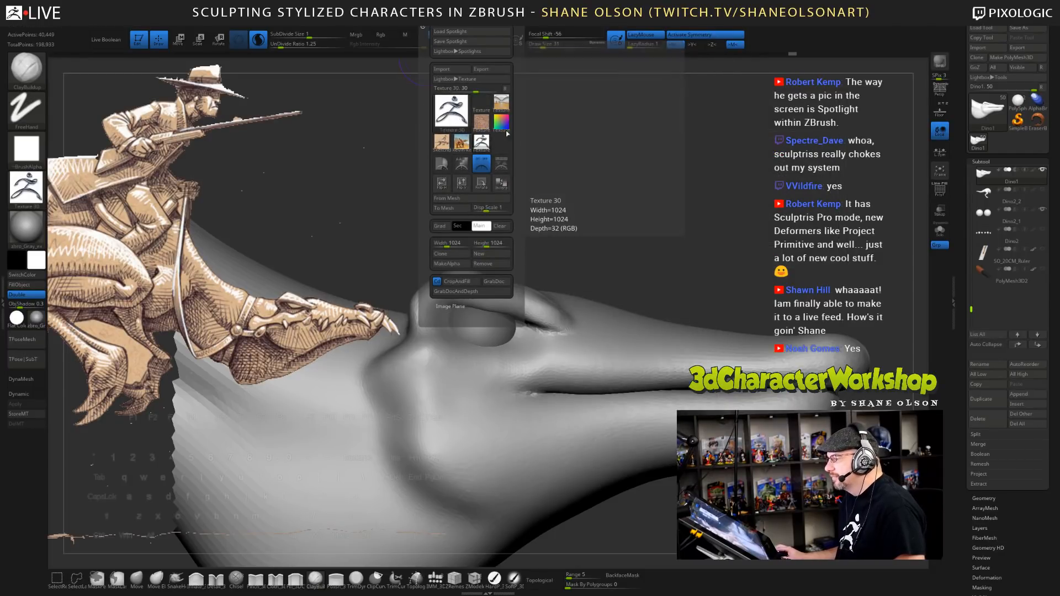
{"action": "left_click", "coordinate": [451, 117]}
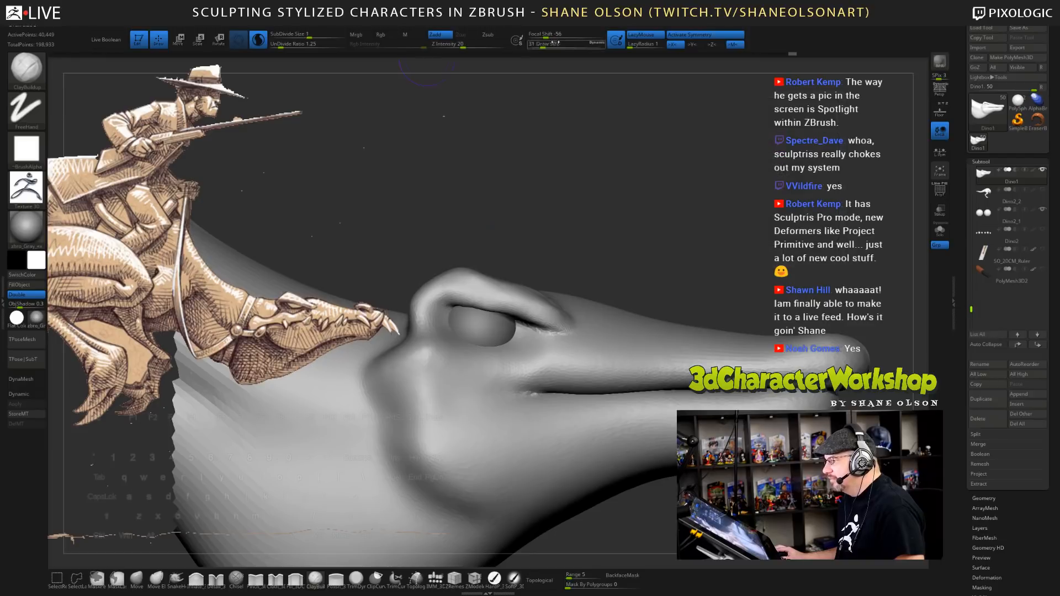
- Add the runner logo texture to Spotlight and hide LightBox so the image is unobstructed
{"action": "mouse_move", "coordinate": [443, 21]}
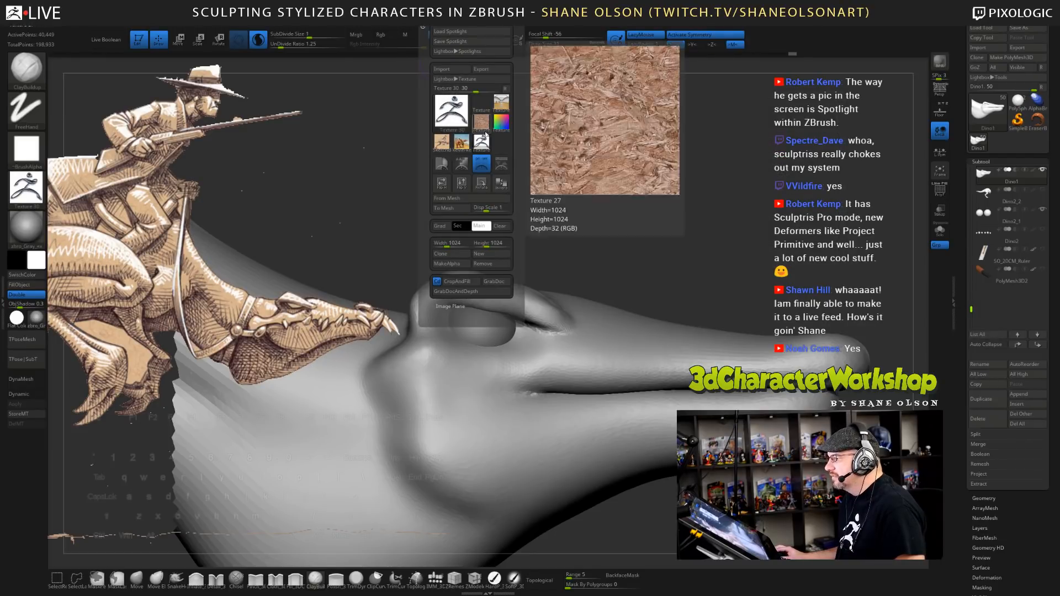
{"action": "left_click", "coordinate": [500, 164]}
{"action": "key", "text": "comma"}
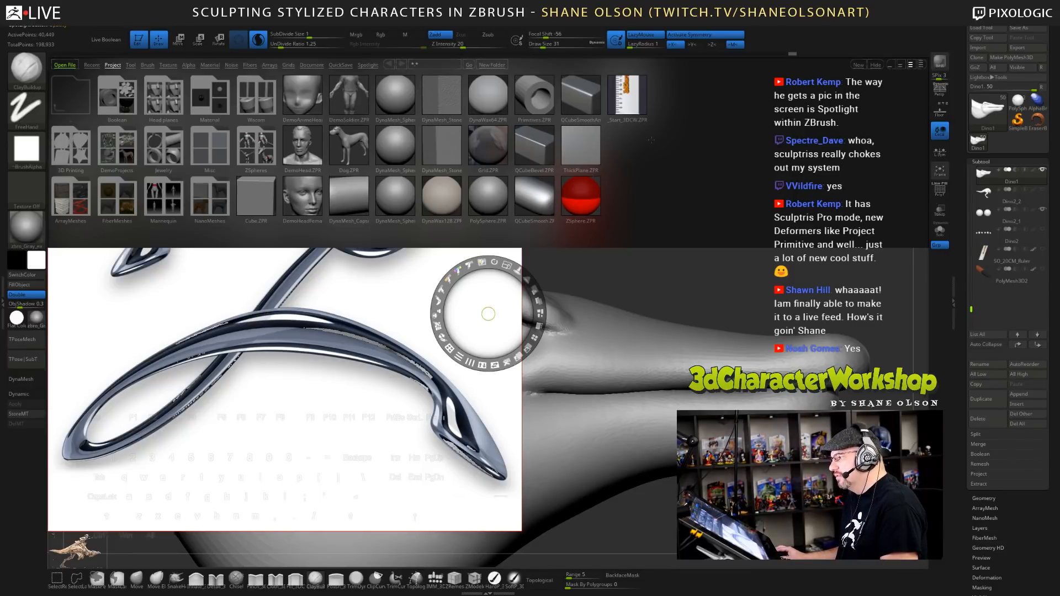
{"action": "key", "text": "comma"}
{"action": "key", "text": "comma"}
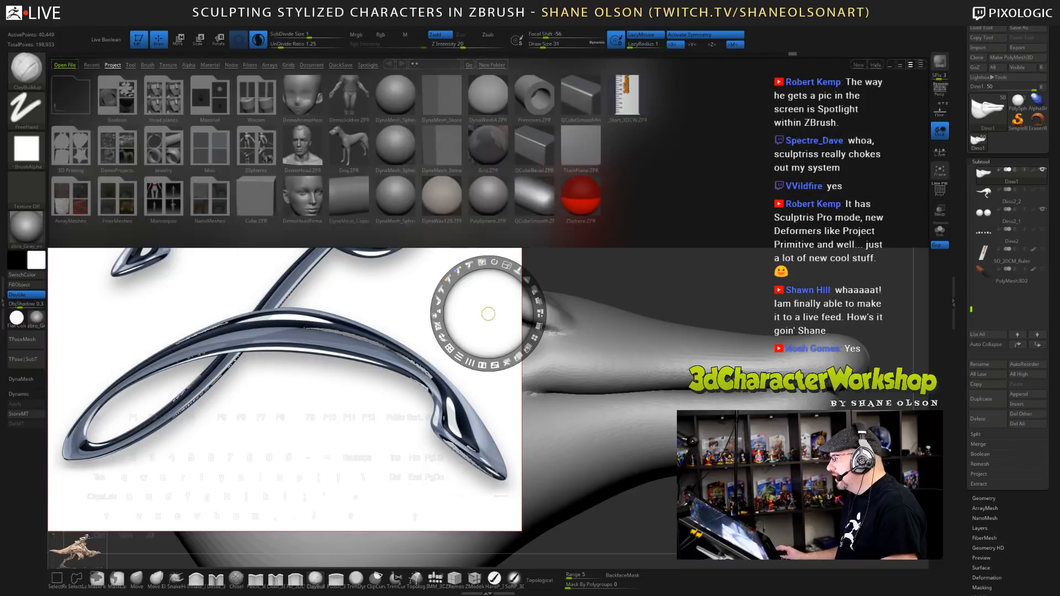
{"action": "key", "text": "comma"}
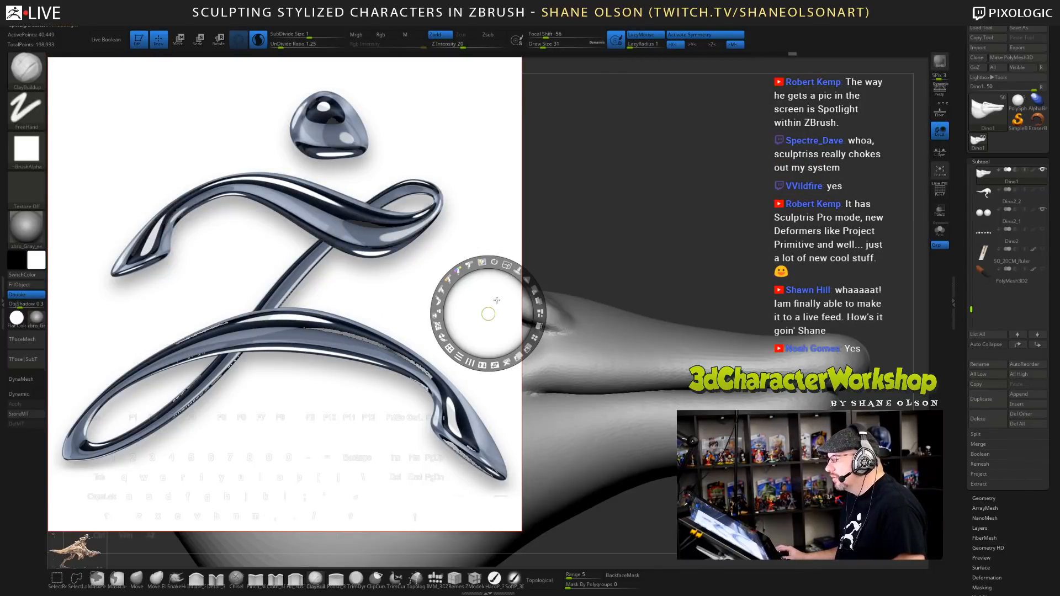
- Move the logo image across the canvas and rescale it with the Spotlight dial until the whole logo fits
{"action": "left_click_drag", "start_coordinate": [496, 300], "coordinate": [581, 287]}
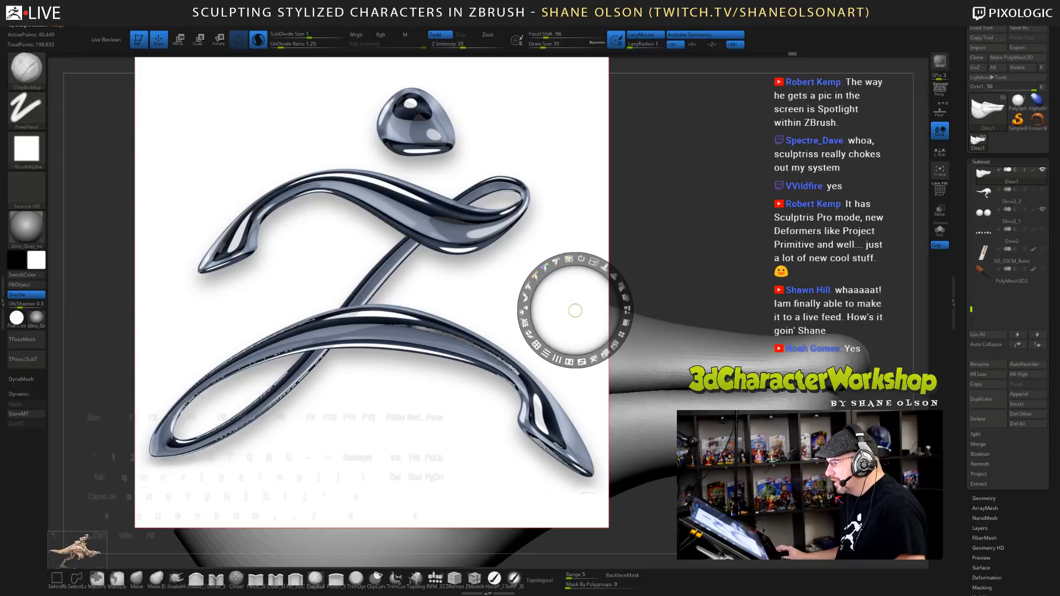
{"action": "left_click_drag", "start_coordinate": [593, 270], "coordinate": [420, 371]}
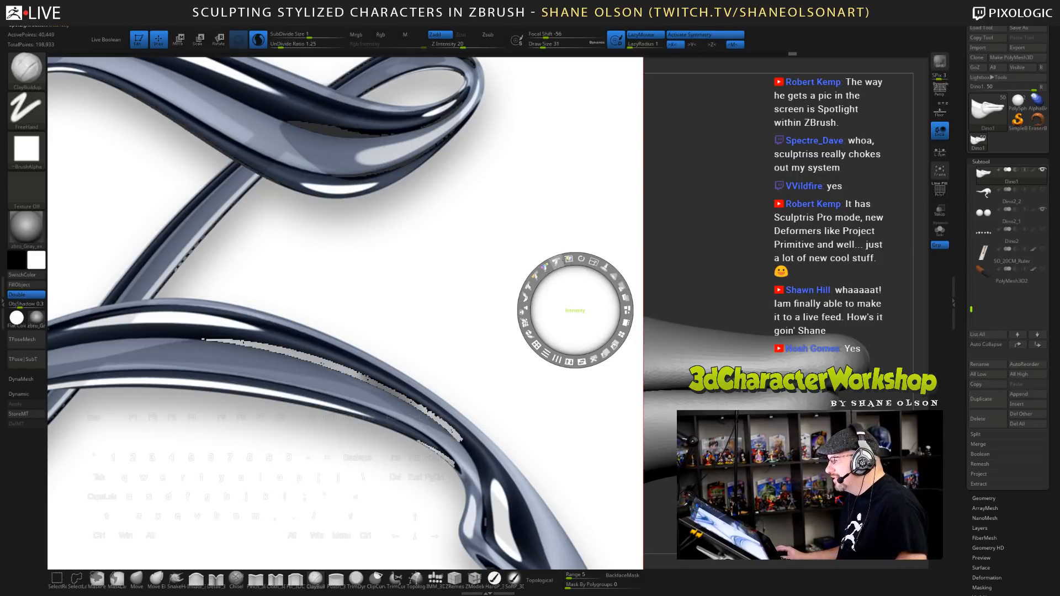
{"action": "left_click_drag", "start_coordinate": [576, 309], "coordinate": [737, 252]}
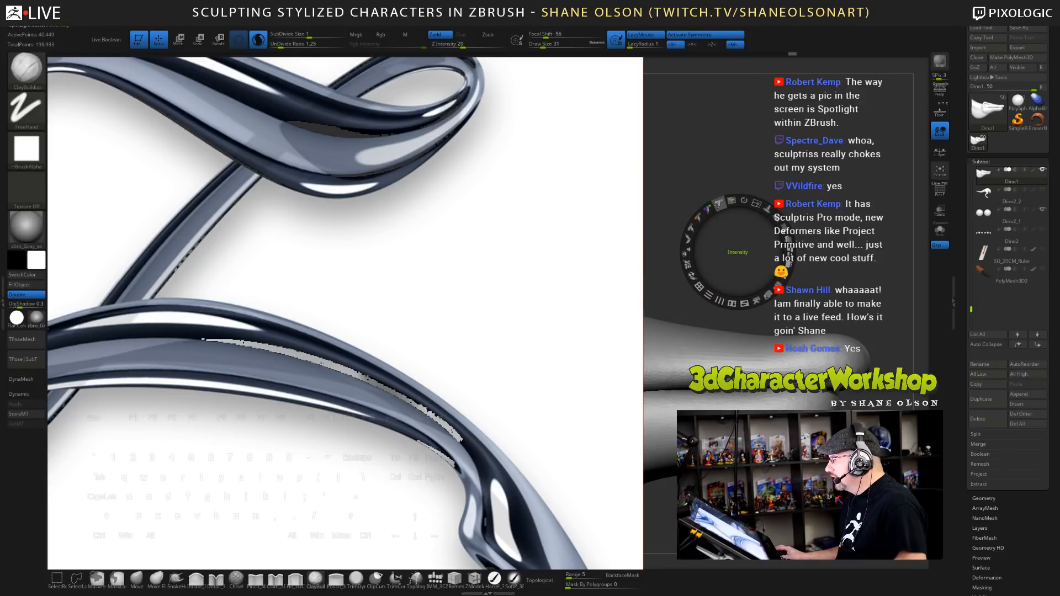
{"action": "left_click", "coordinate": [718, 204]}
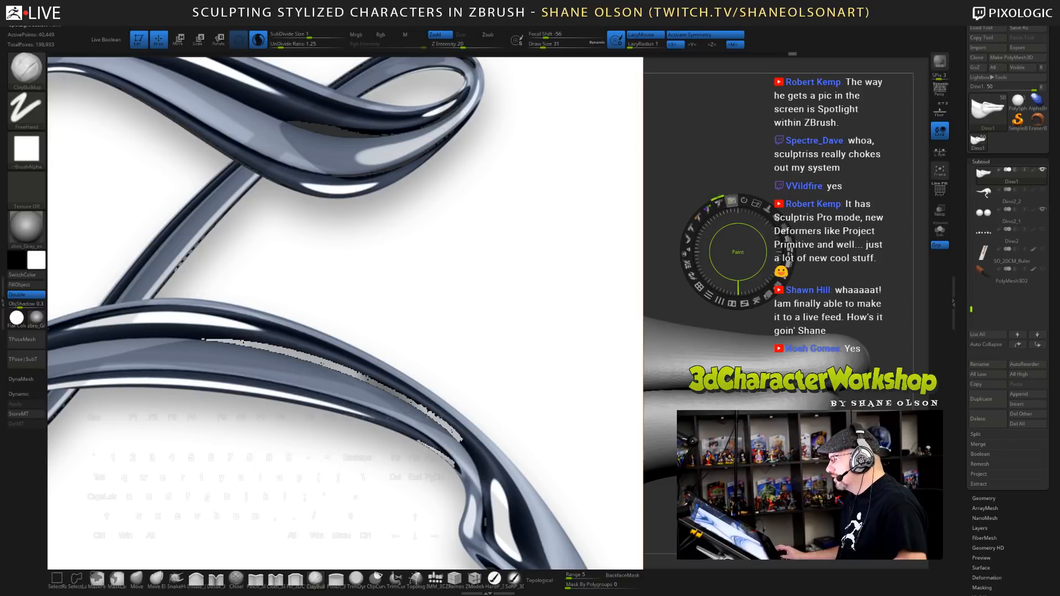
{"action": "mouse_move", "coordinate": [719, 205]}
{"action": "left_mouse_down"}
{"action": "mouse_move", "coordinate": [731, 200]}
{"action": "mouse_move", "coordinate": [692, 226]}
{"action": "mouse_move", "coordinate": [725, 203]}
{"action": "mouse_move", "coordinate": [709, 208]}
{"action": "mouse_move", "coordinate": [734, 202]}
{"action": "mouse_move", "coordinate": [768, 214]}
{"action": "mouse_move", "coordinate": [721, 207]}
{"action": "left_mouse_up"}
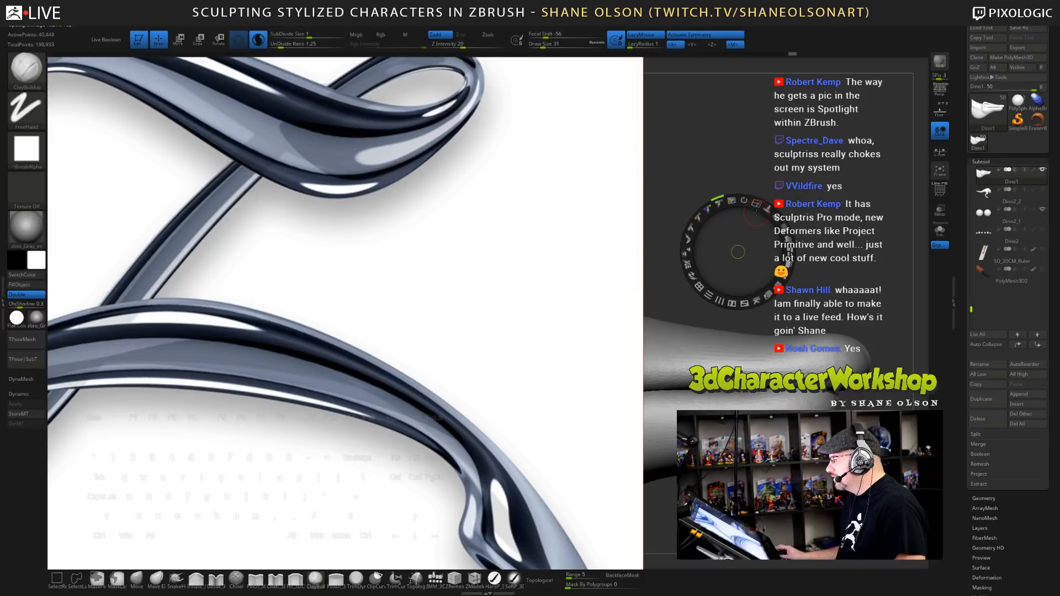
{"action": "left_click_drag", "start_coordinate": [756, 204], "coordinate": [718, 198]}
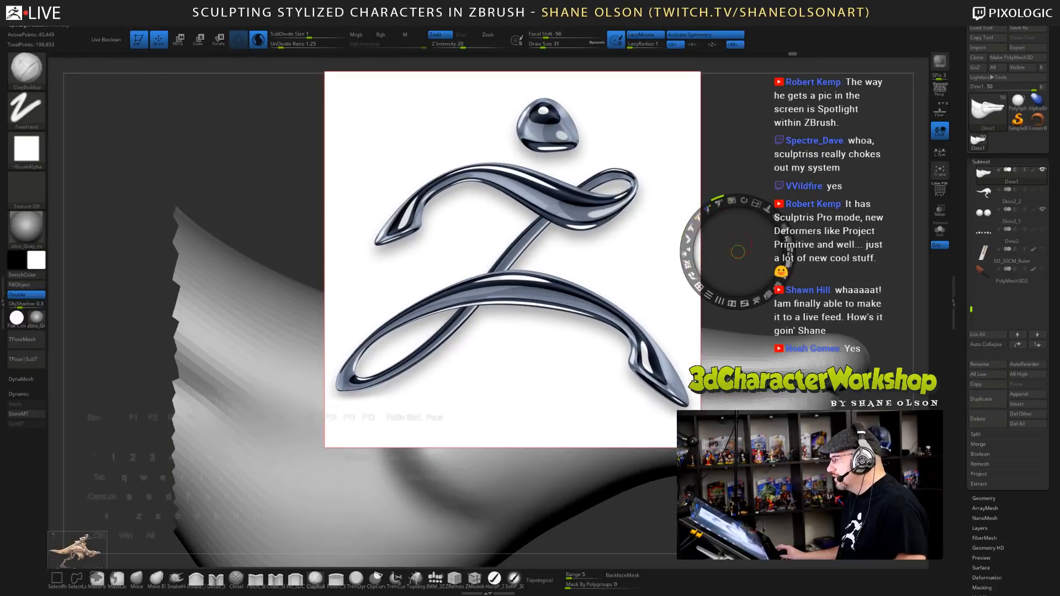
- Relocate the Spotlight dial beyond the logo image and scale the image down slightly around it
{"action": "left_click_drag", "start_coordinate": [738, 251], "coordinate": [382, 158]}
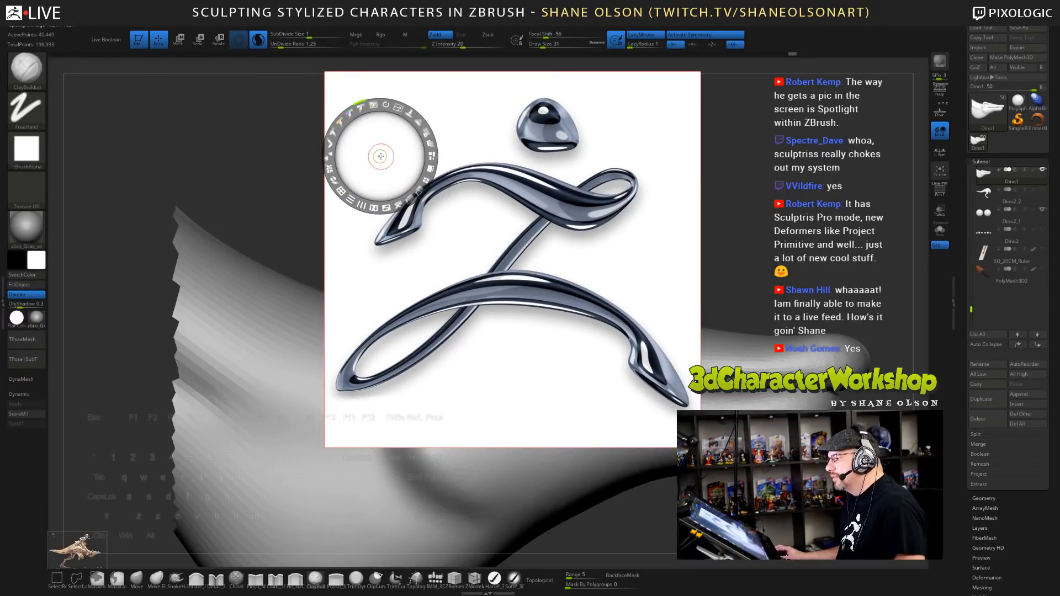
{"action": "left_click_drag", "start_coordinate": [379, 157], "coordinate": [317, 174]}
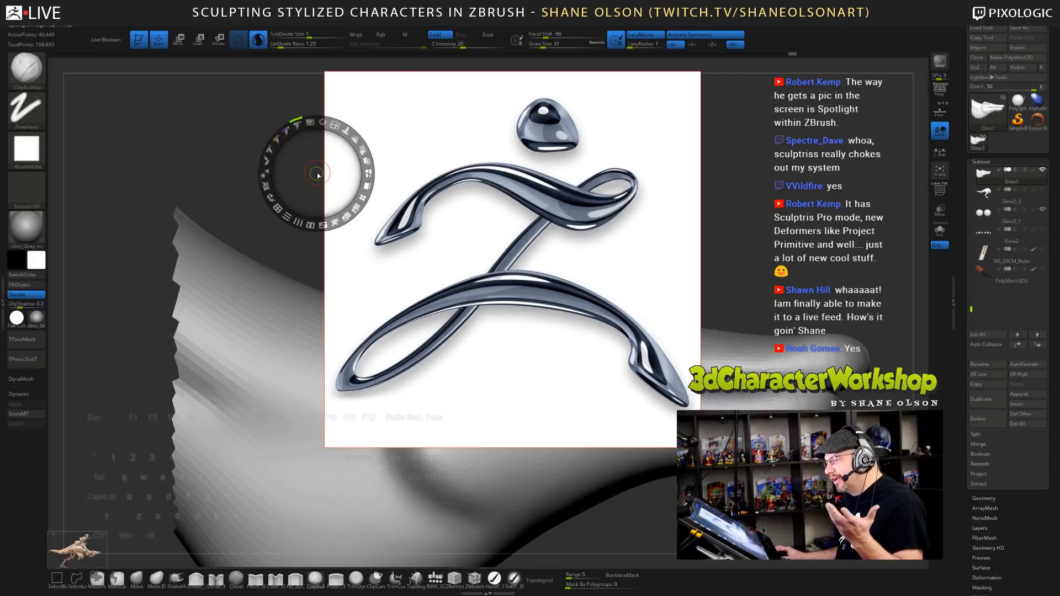
{"action": "left_click_drag", "start_coordinate": [316, 173], "coordinate": [529, 199]}
{"action": "left_click_drag", "start_coordinate": [457, 190], "coordinate": [177, 249]}
{"action": "left_click_drag", "start_coordinate": [197, 200], "coordinate": [157, 195]}
{"action": "left_click_drag", "start_coordinate": [178, 248], "coordinate": [189, 272]}
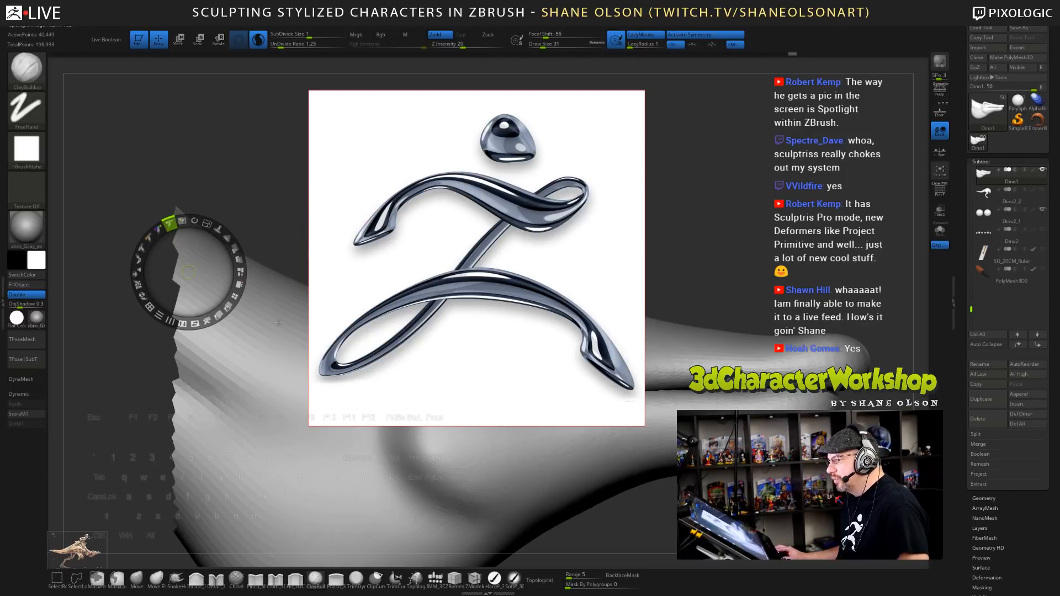
- Select the small dinosaur rider sketch in Spotlight and move it up beside the logo image
{"action": "left_click", "coordinate": [80, 552]}
{"action": "left_click", "coordinate": [379, 277]}
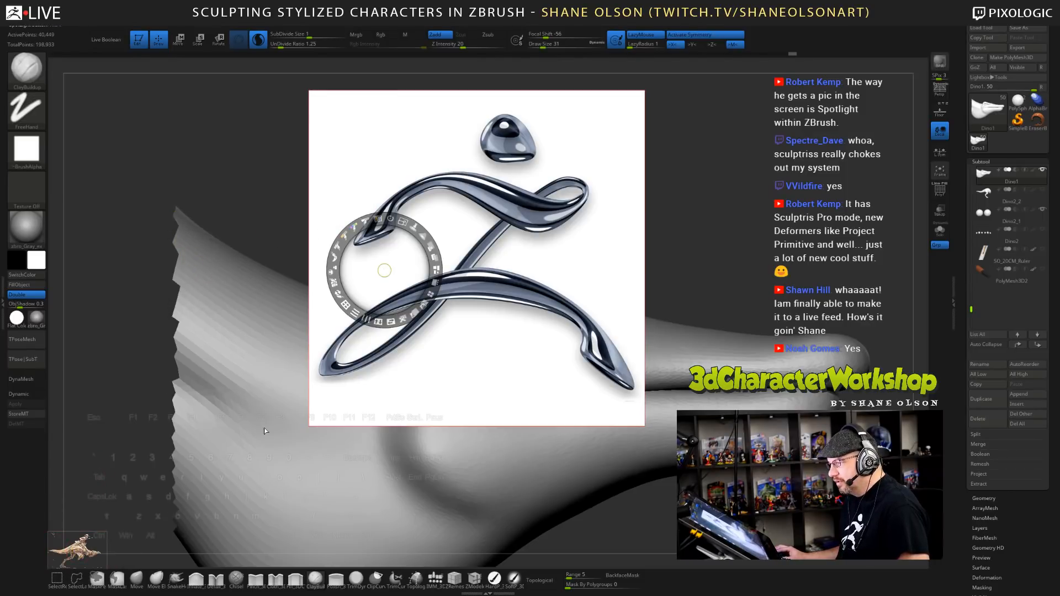
{"action": "left_click", "coordinate": [94, 531]}
{"action": "left_click_drag", "start_coordinate": [95, 522], "coordinate": [149, 431]}
- Enlarge the logo image slightly in Spotlight and place the dial outside it over empty canvas
{"action": "left_click", "coordinate": [432, 244]}
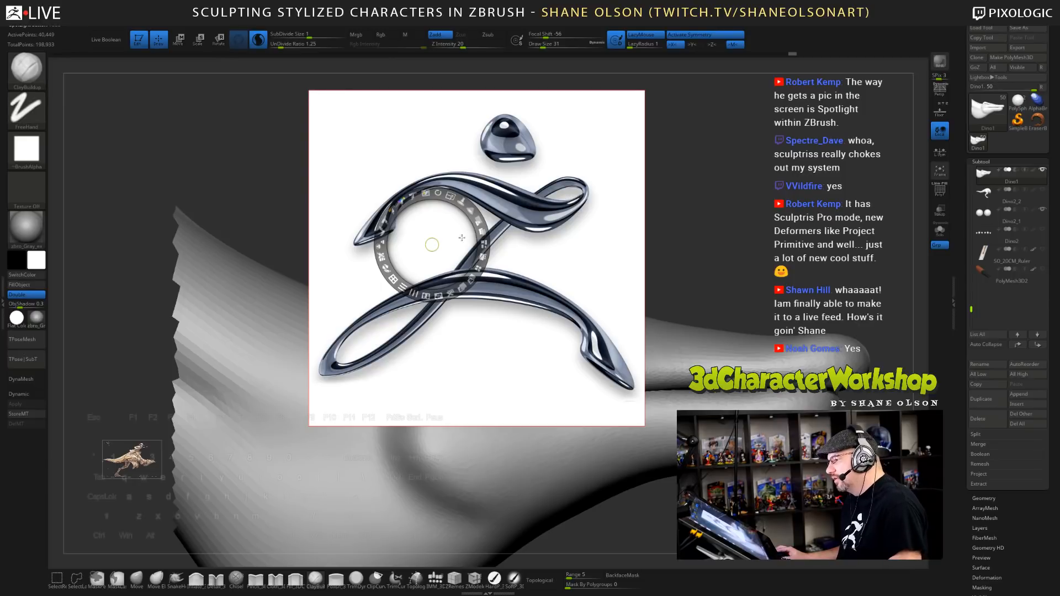
{"action": "left_click_drag", "start_coordinate": [450, 196], "coordinate": [393, 285]}
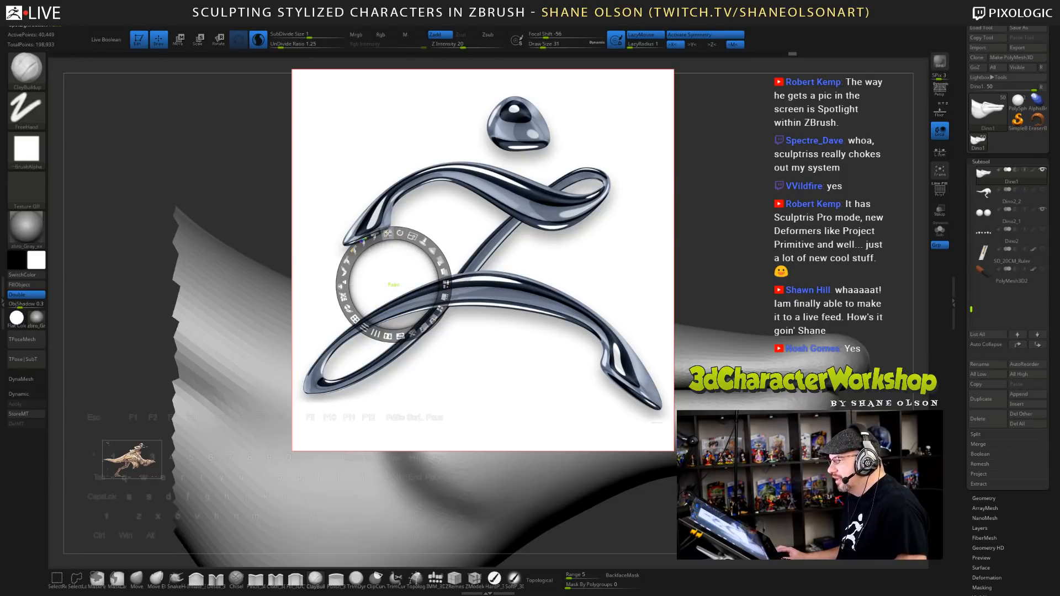
{"action": "left_click_drag", "start_coordinate": [393, 285], "coordinate": [225, 180]}
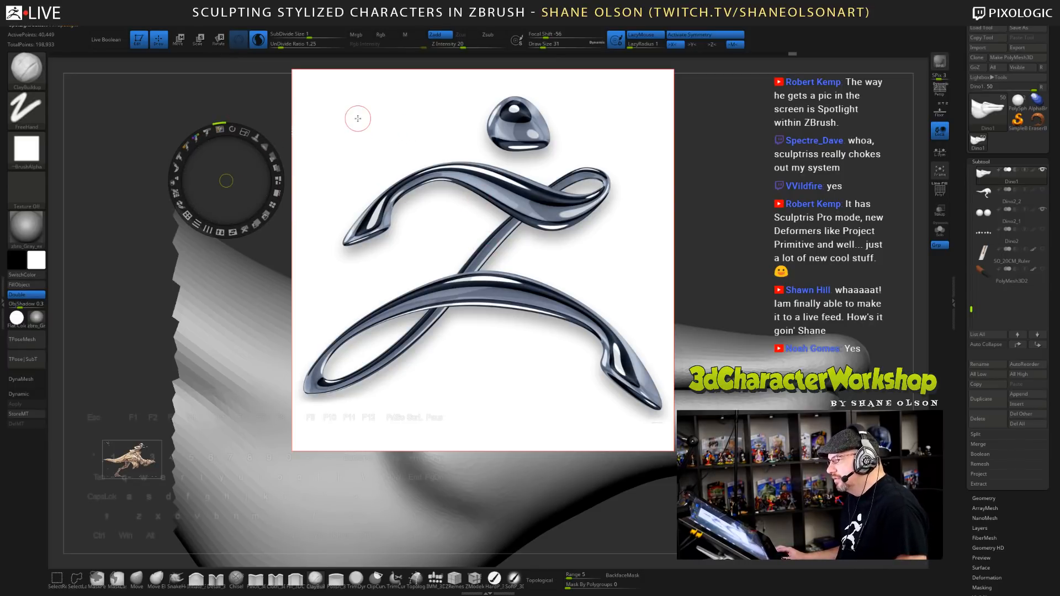
{"action": "key", "text": "ctrl+shift"}
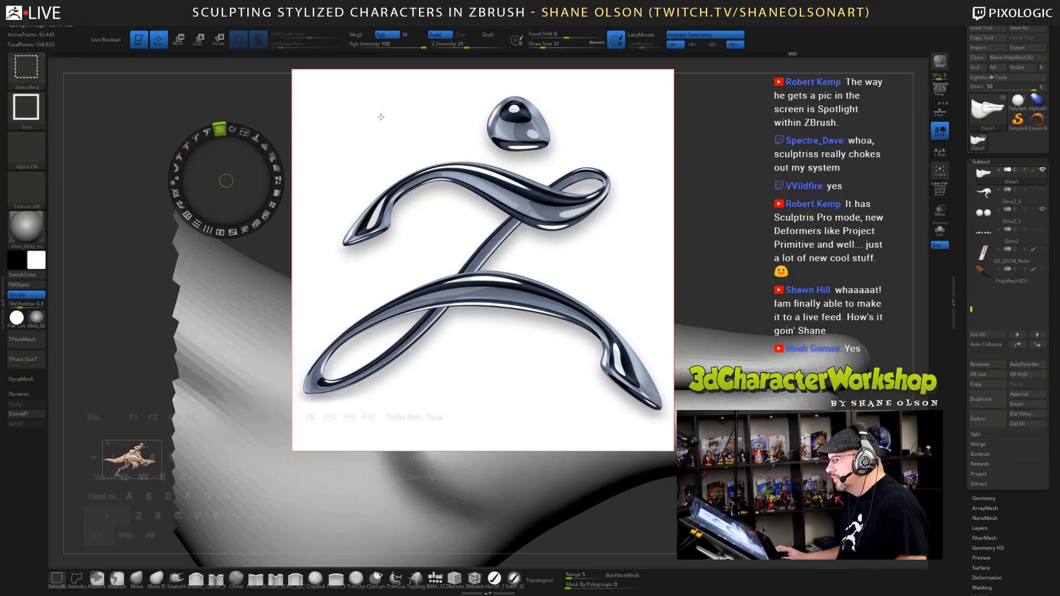
- Try to make the logo image's white background transparent in Spotlight at different tolerances, undoing each attempt
{"action": "left_click", "coordinate": [361, 124], "text": "ctrl"}
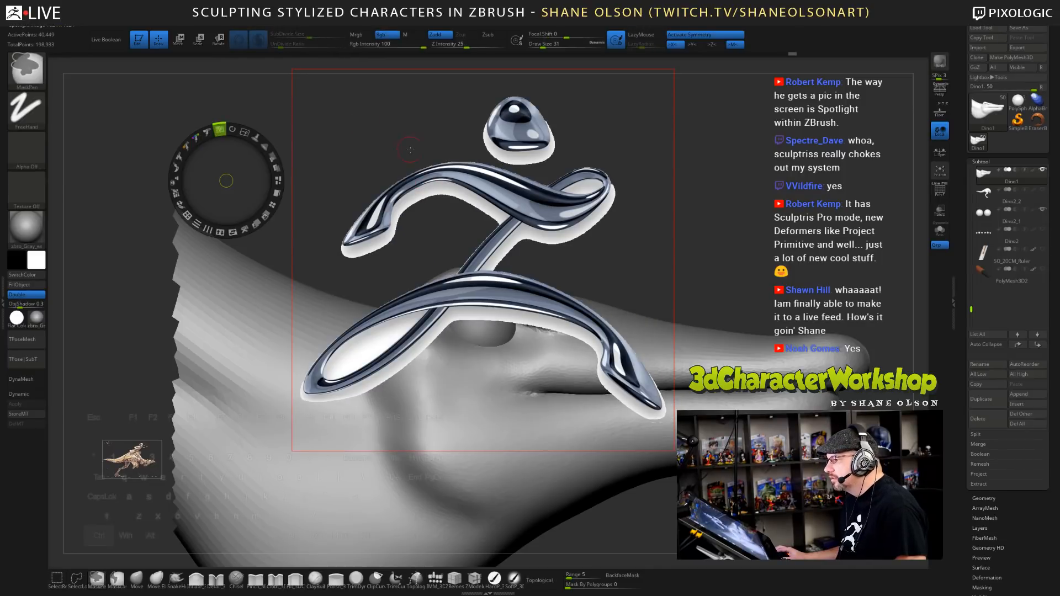
{"action": "key", "text": "ctrl+z"}
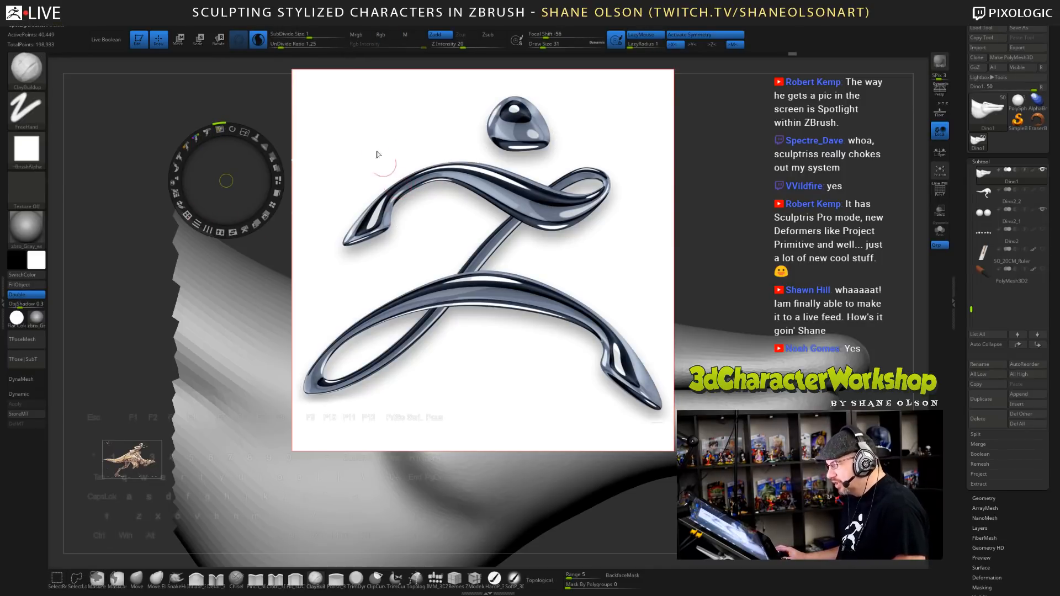
{"action": "key", "text": "ctrl"}
{"action": "left_click", "coordinate": [364, 99], "text": "ctrl"}
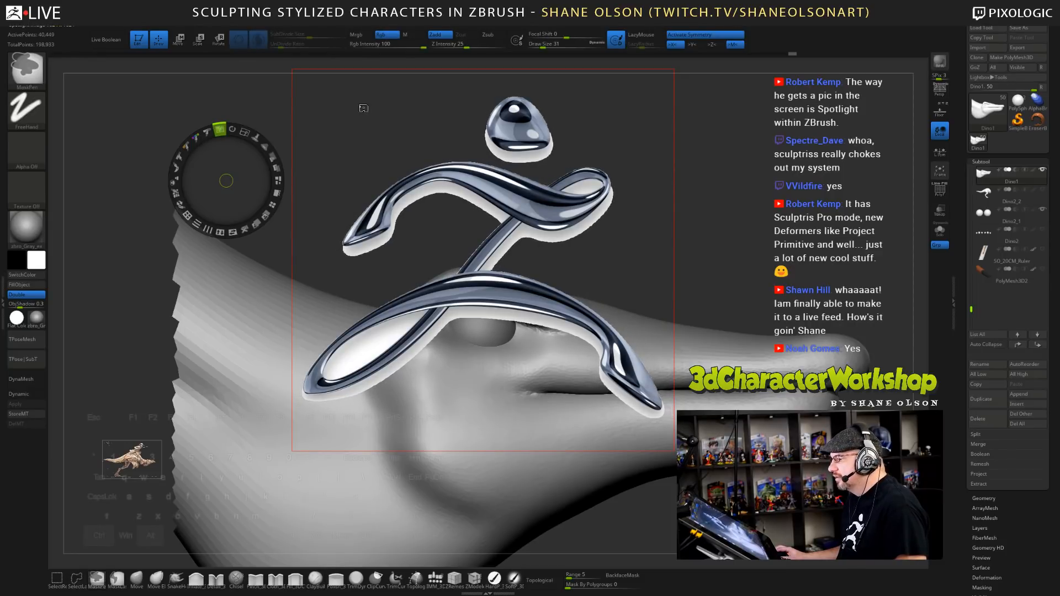
{"action": "left_click_drag", "start_coordinate": [368, 124], "coordinate": [376, 136], "text": "ctrl"}
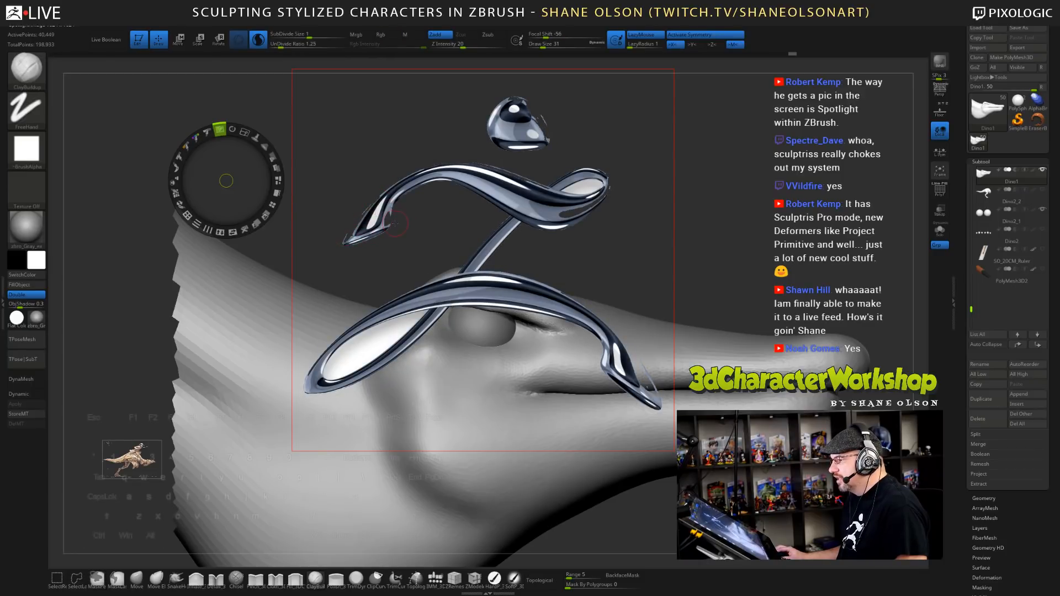
{"action": "key", "text": "ctrl+z"}
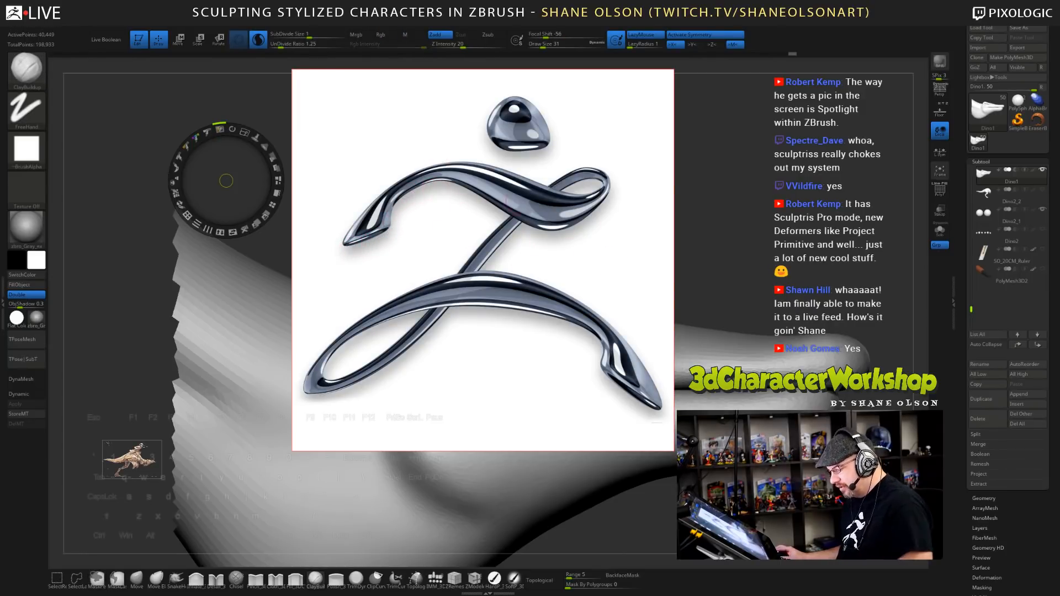
- Try to clear the logo's outer white background and the white areas enclosed by its loops, and undo the clearing
{"action": "left_click_drag", "start_coordinate": [392, 108], "coordinate": [393, 115], "text": "ctrl"}
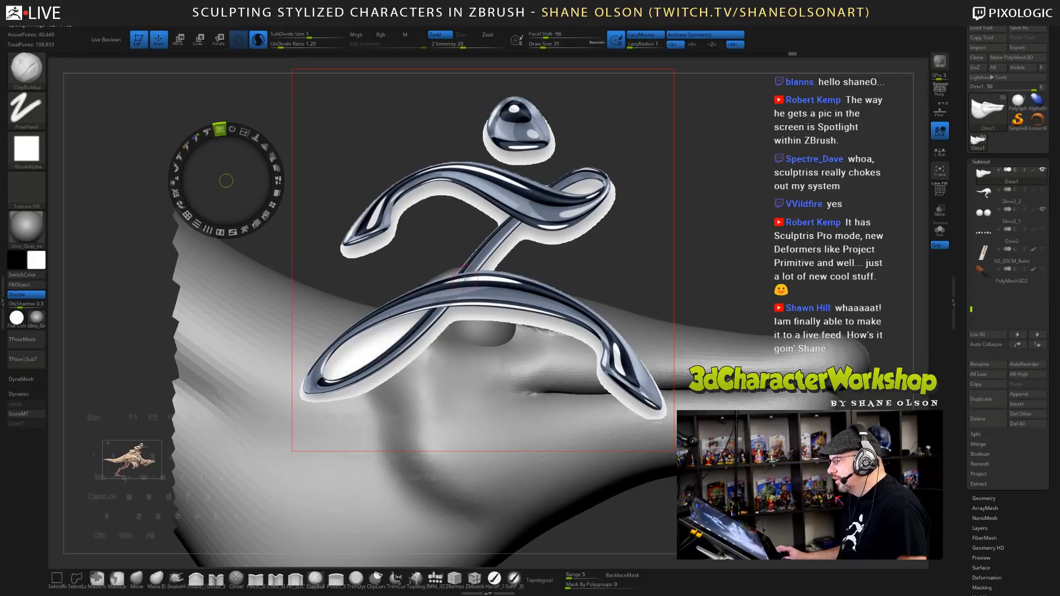
{"action": "key", "text": "ctrl+z"}
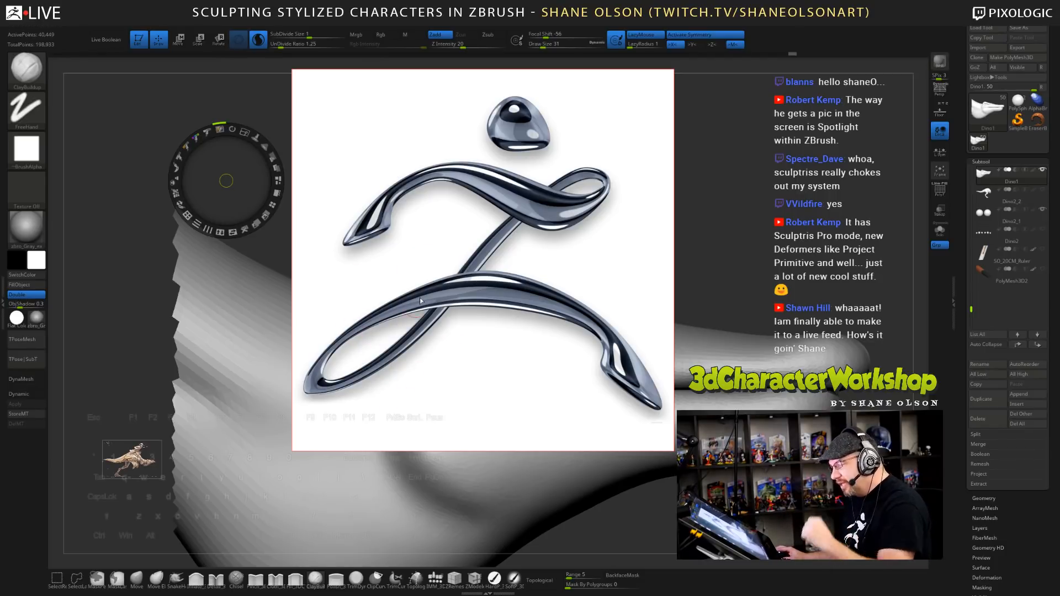
{"action": "key", "text": "ctrl"}
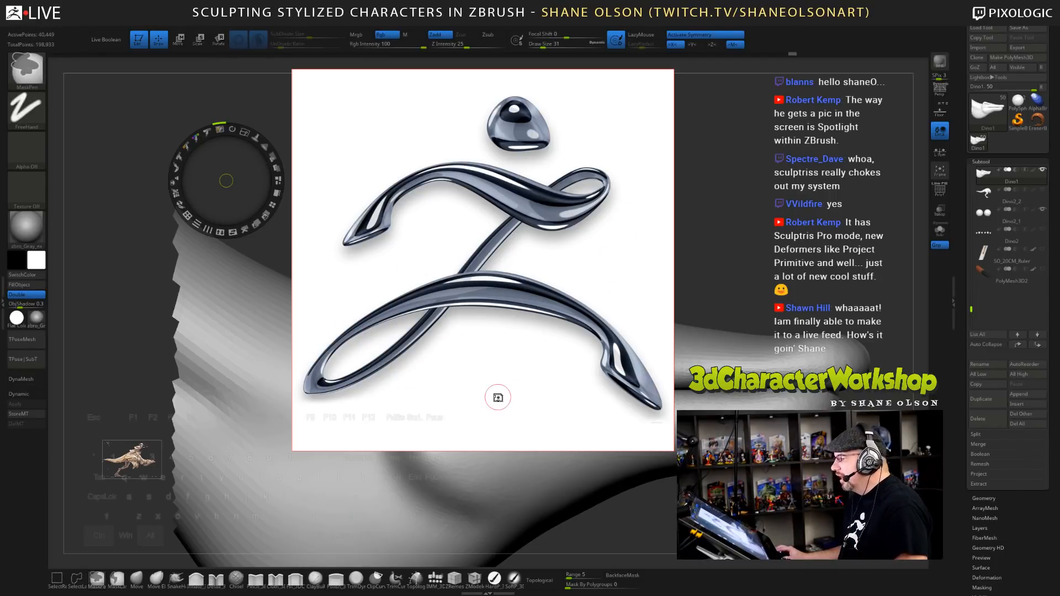
{"action": "left_click_drag", "start_coordinate": [498, 397], "coordinate": [501, 412], "text": "ctrl"}
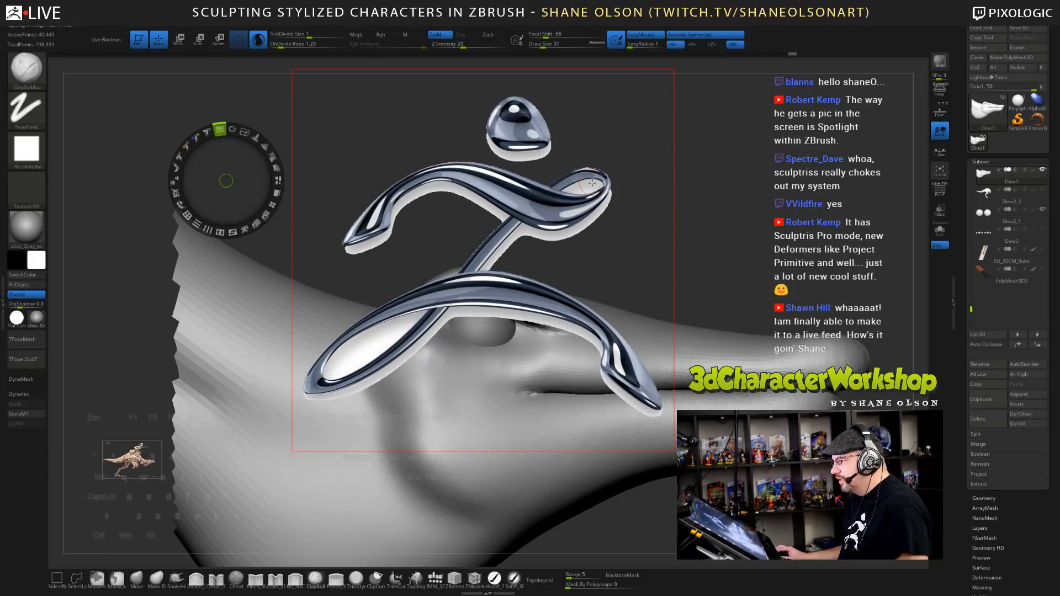
{"action": "key", "text": "ctrl"}
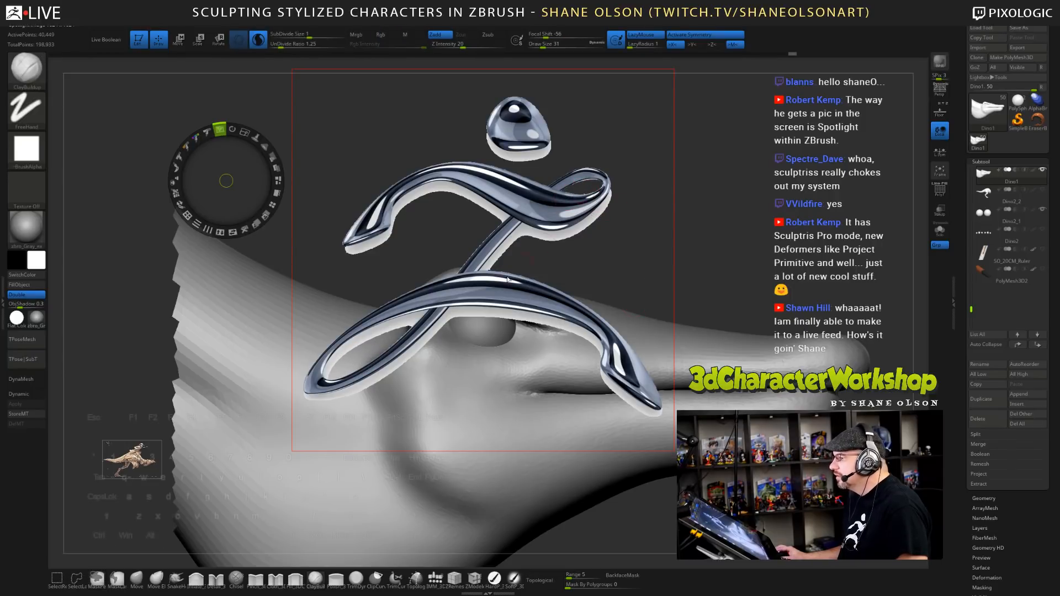
{"action": "key", "text": "ctrl+z"}
{"action": "key", "text": "ctrl+z"}
{"action": "key", "text": "ctrl+z"}
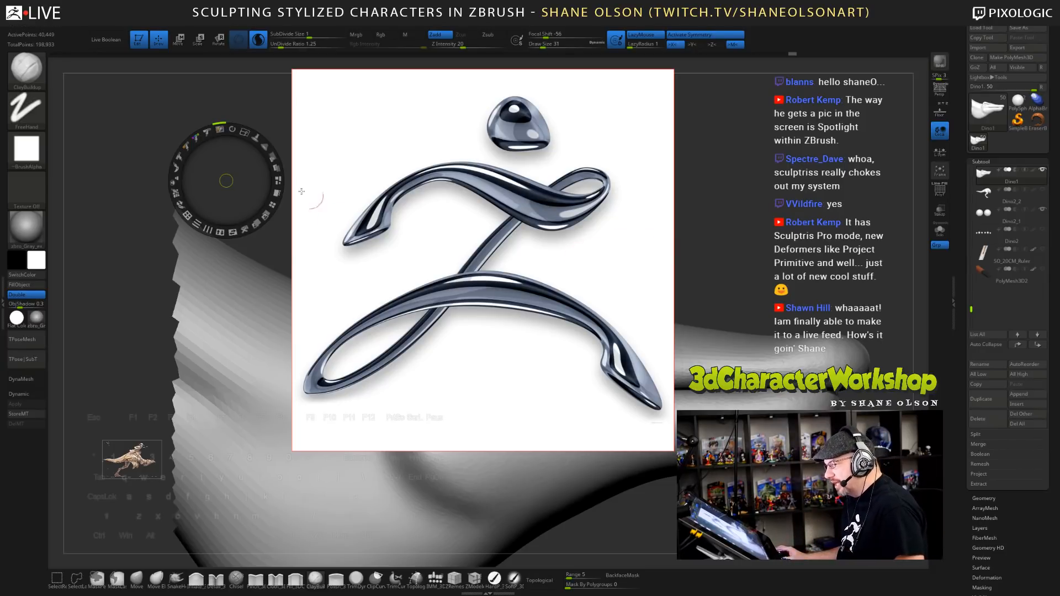
- Delete the logo image from Spotlight and move the small rider sketch up above the dinosaur's neck
{"action": "left_click_drag", "start_coordinate": [230, 182], "coordinate": [397, 205]}
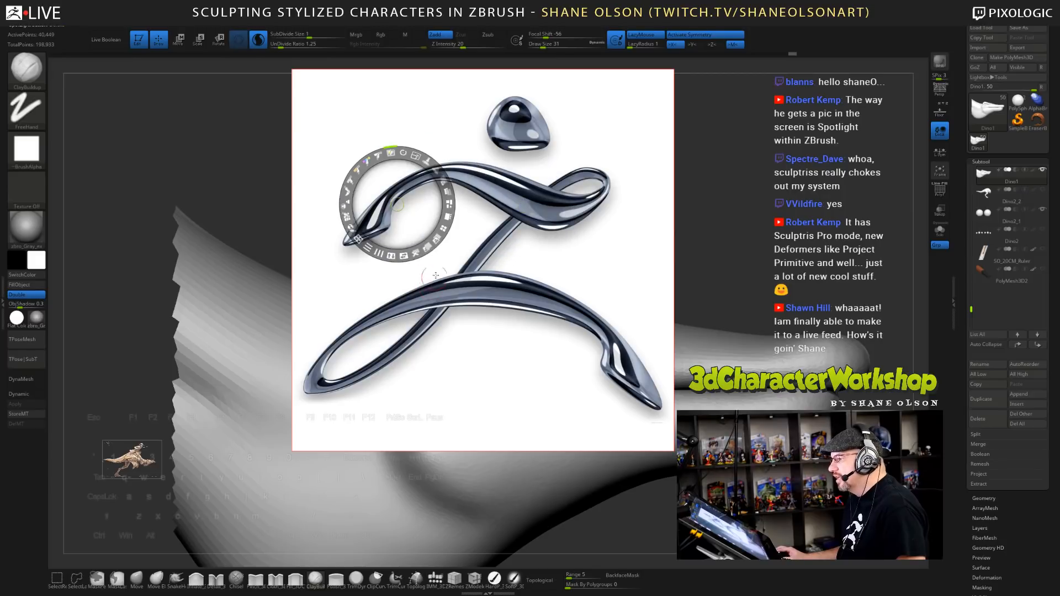
{"action": "left_click", "coordinate": [415, 253]}
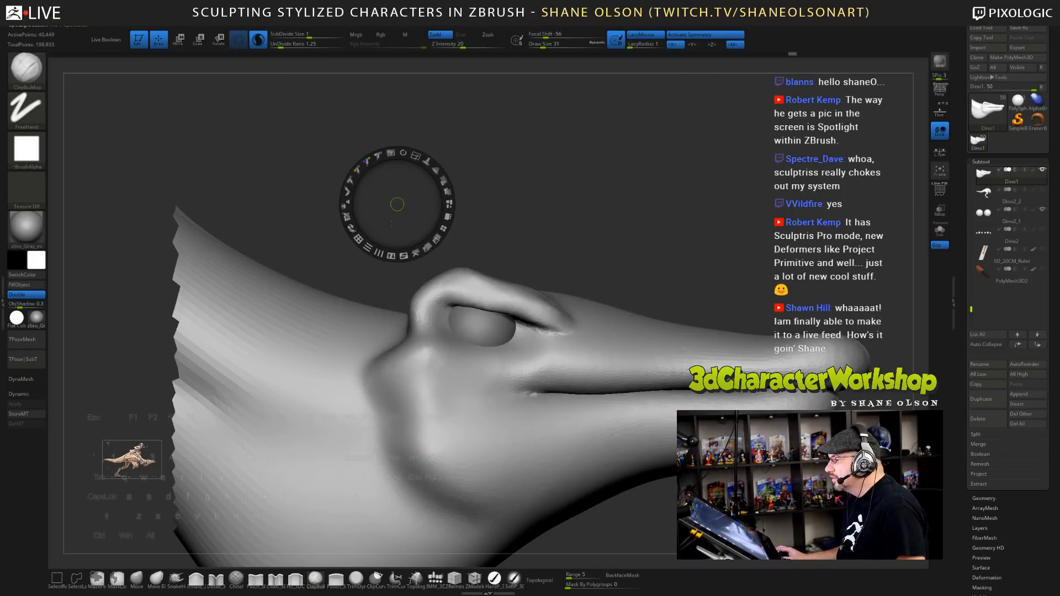
{"action": "left_click", "coordinate": [132, 458]}
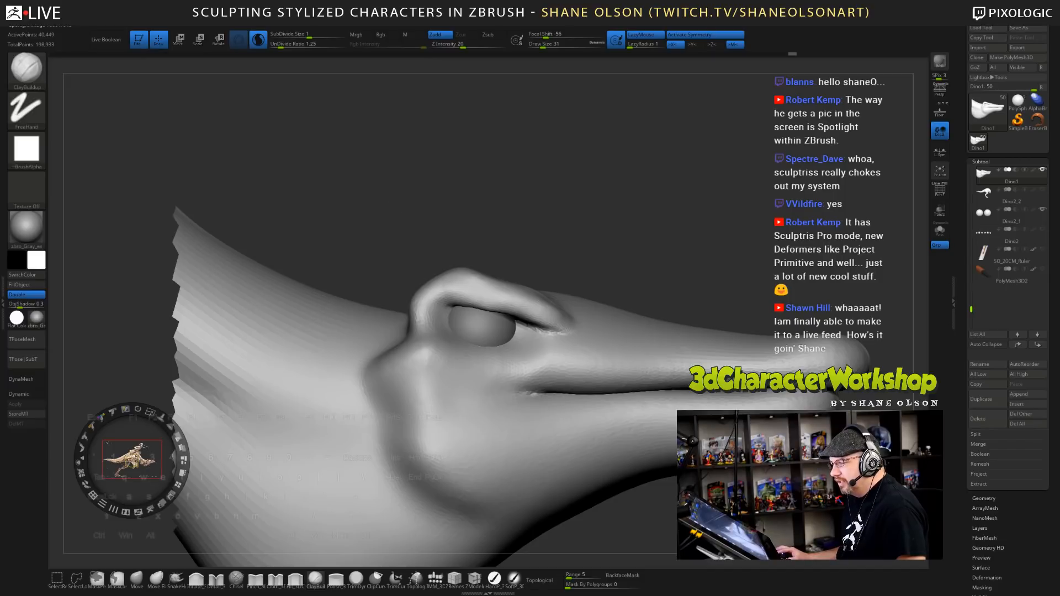
{"action": "left_click_drag", "start_coordinate": [132, 459], "coordinate": [316, 159]}
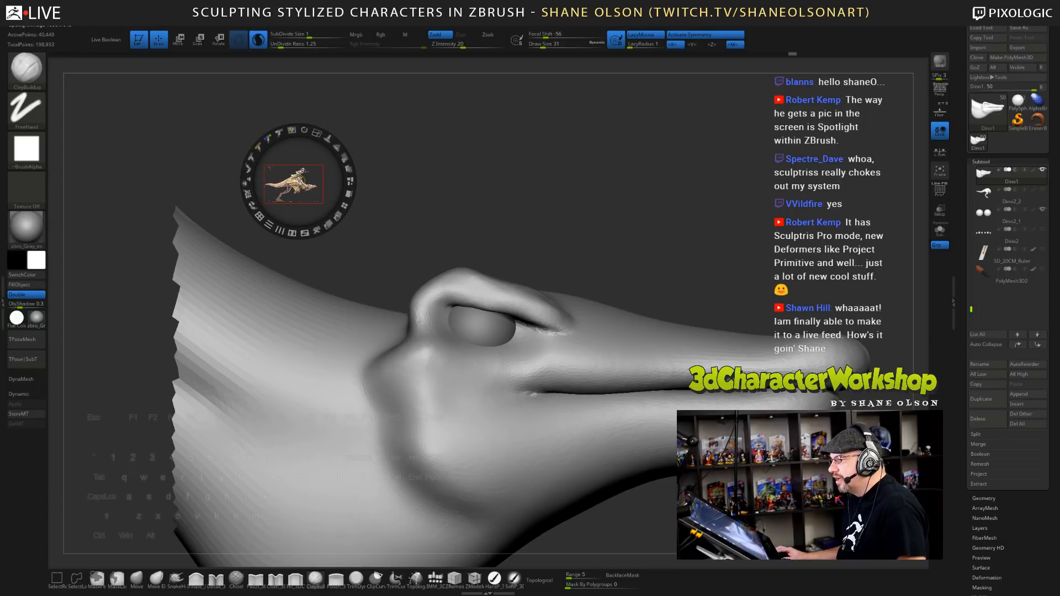
- Enlarge the rider sketch at the canvas edge behind the dinosaur's neck and fade its opacity
{"action": "left_click_drag", "start_coordinate": [316, 134], "coordinate": [320, 215]}
{"action": "left_click_drag", "start_coordinate": [318, 136], "coordinate": [126, 181]}
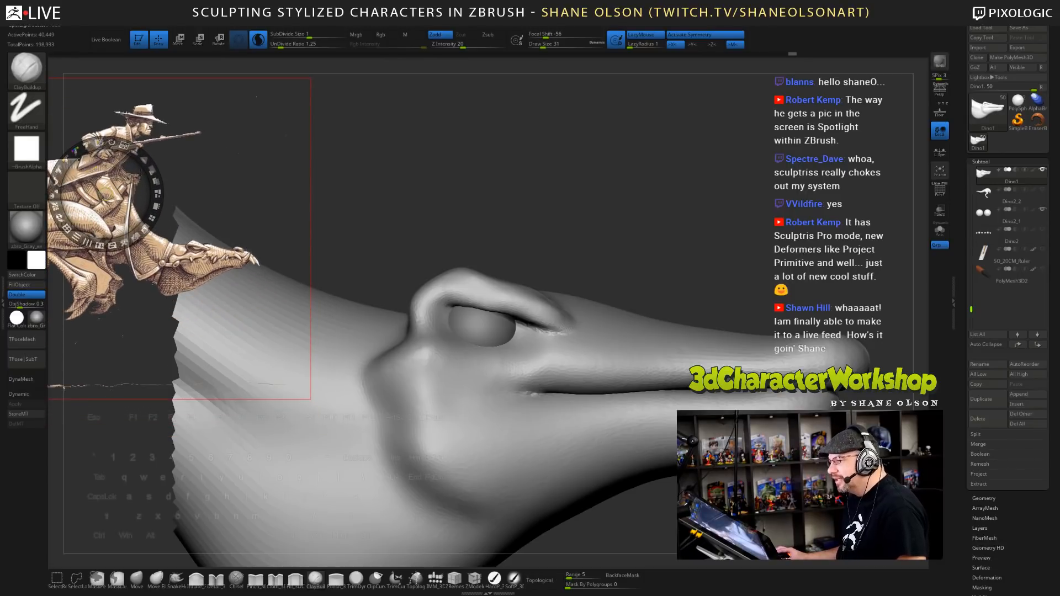
{"action": "left_click_drag", "start_coordinate": [123, 187], "coordinate": [209, 172]}
{"action": "left_click", "coordinate": [620, 224]}
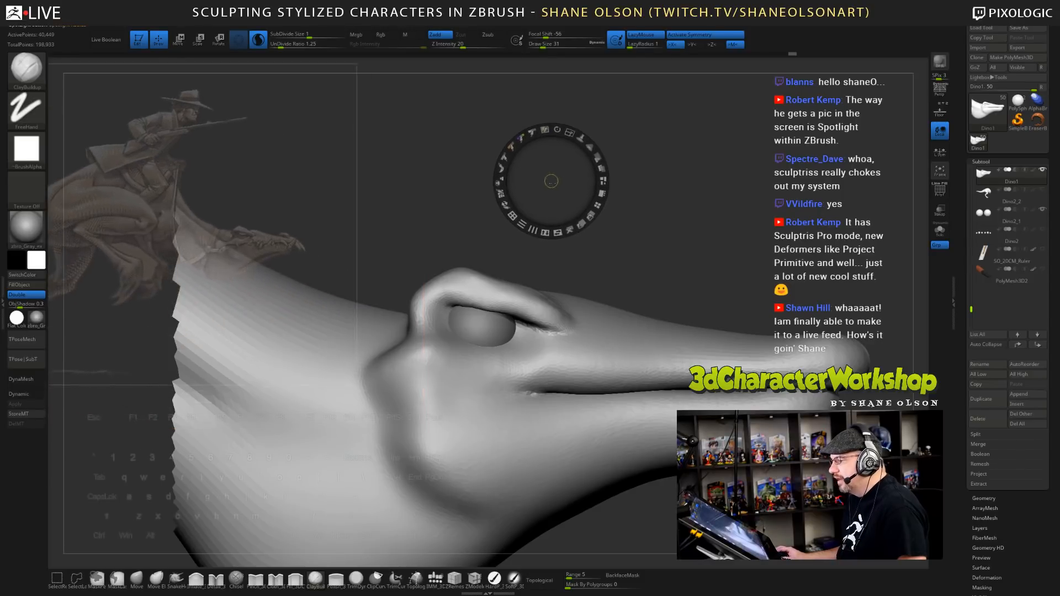
{"action": "key", "text": "z"}
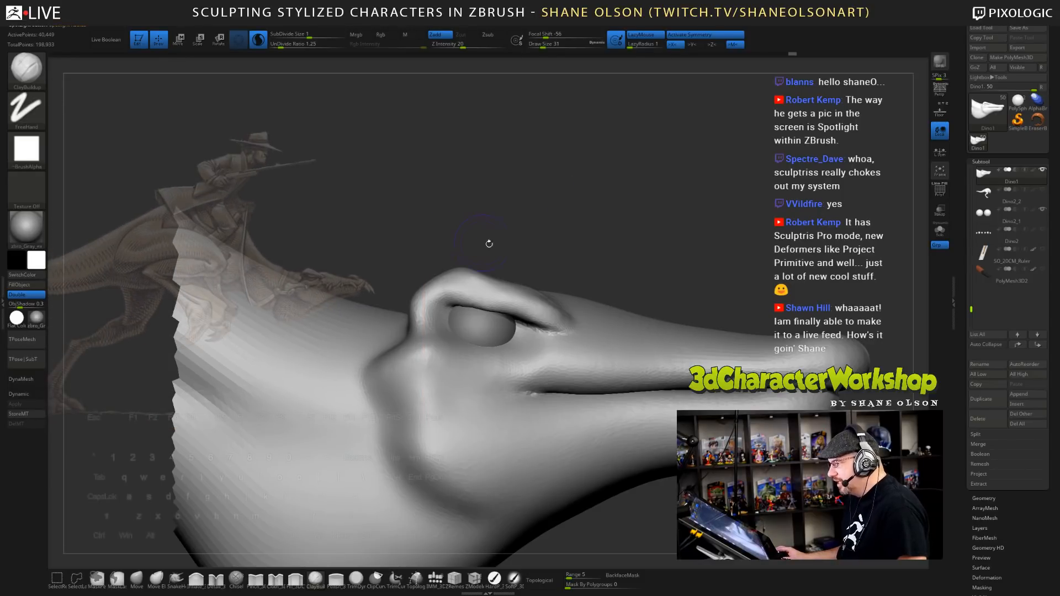
- Scale the rider sketch down slightly in Spotlight and restore it to full opacity beside the smaller dinosaur head
{"action": "left_click_drag", "start_coordinate": [661, 235], "coordinate": [663, 263], "text": "alt"}
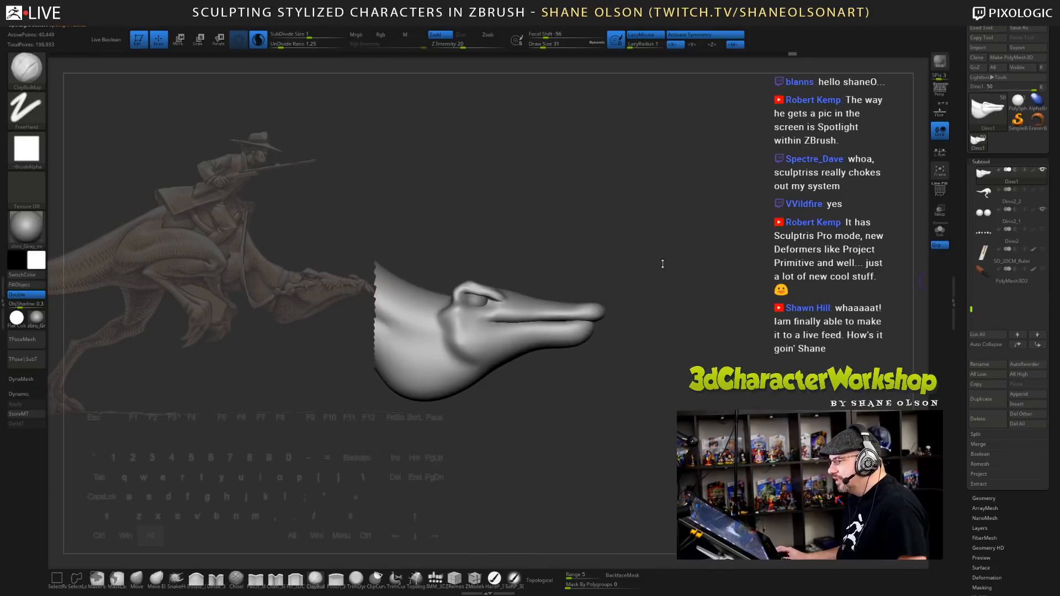
{"action": "left_click_drag", "start_coordinate": [682, 318], "coordinate": [482, 278]}
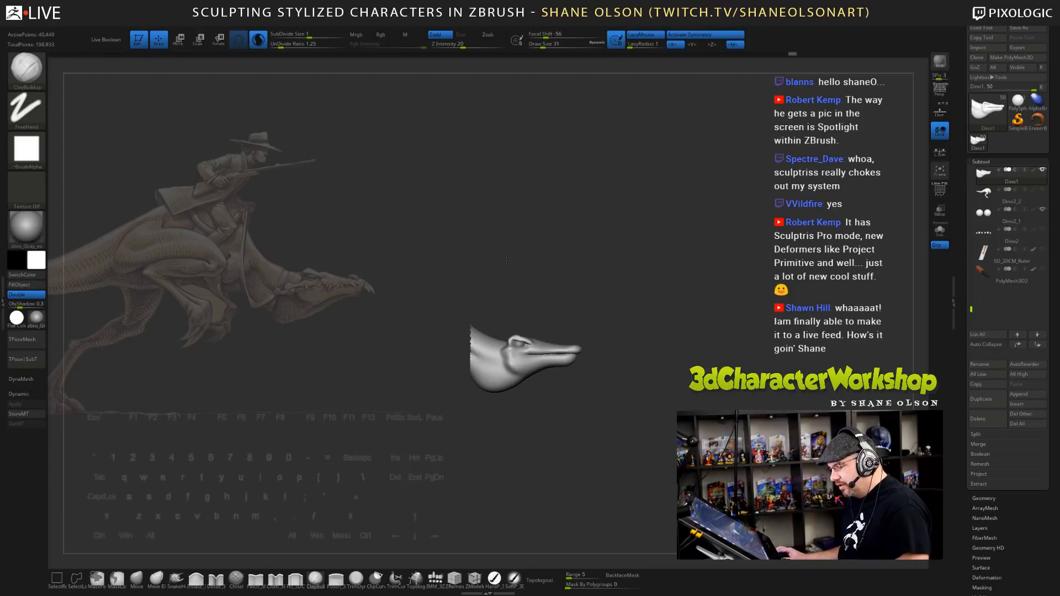
{"action": "left_click_drag", "start_coordinate": [505, 260], "coordinate": [553, 260]}
{"action": "key", "text": "z"}
{"action": "key", "text": "z"}
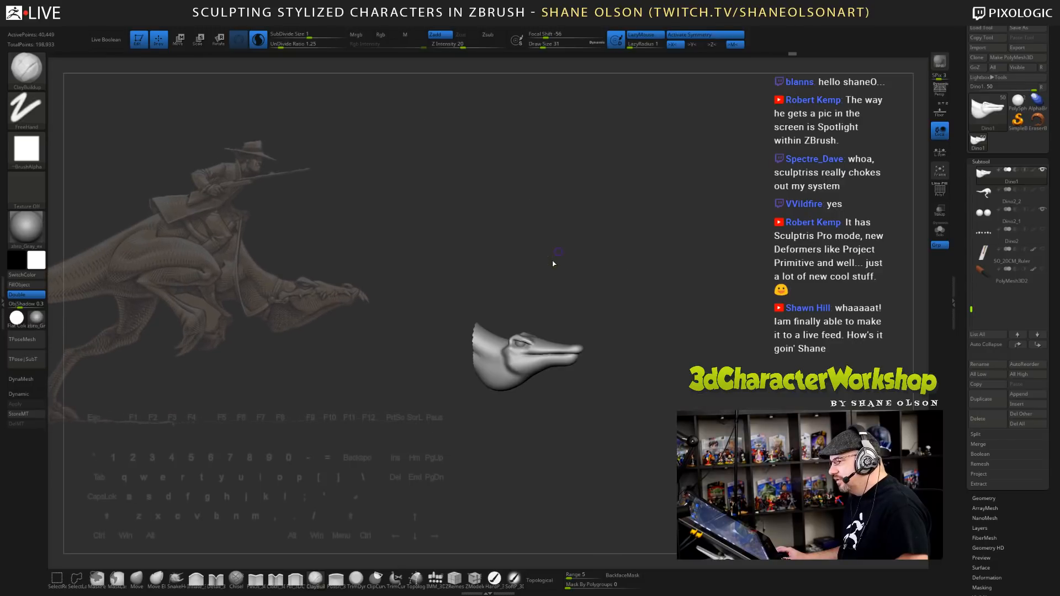
{"action": "key", "text": "z"}
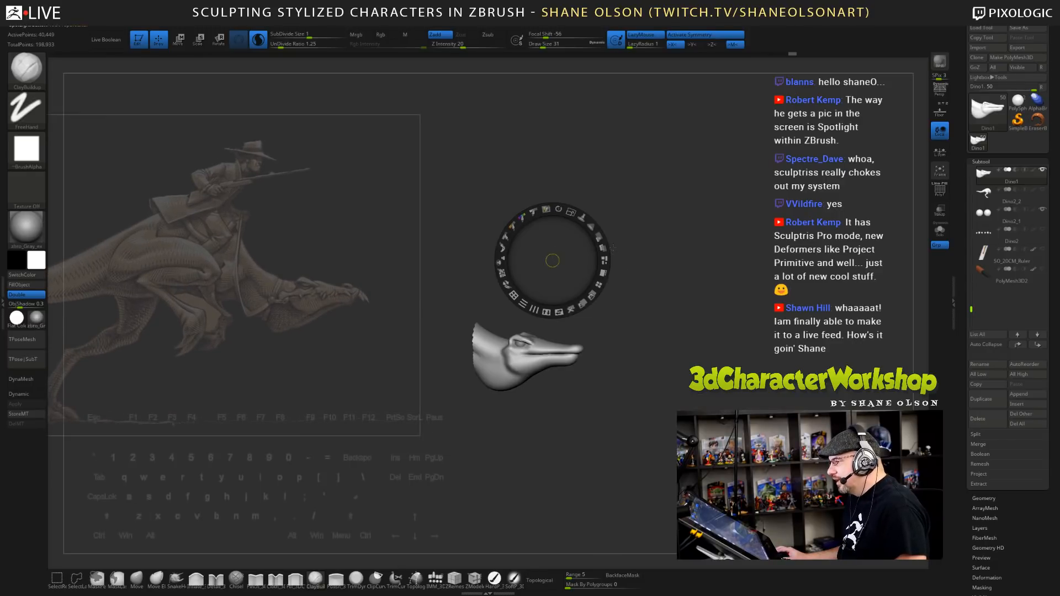
{"action": "left_click_drag", "start_coordinate": [602, 247], "coordinate": [600, 270]}
{"action": "key", "text": "z"}
{"action": "key", "text": "z"}
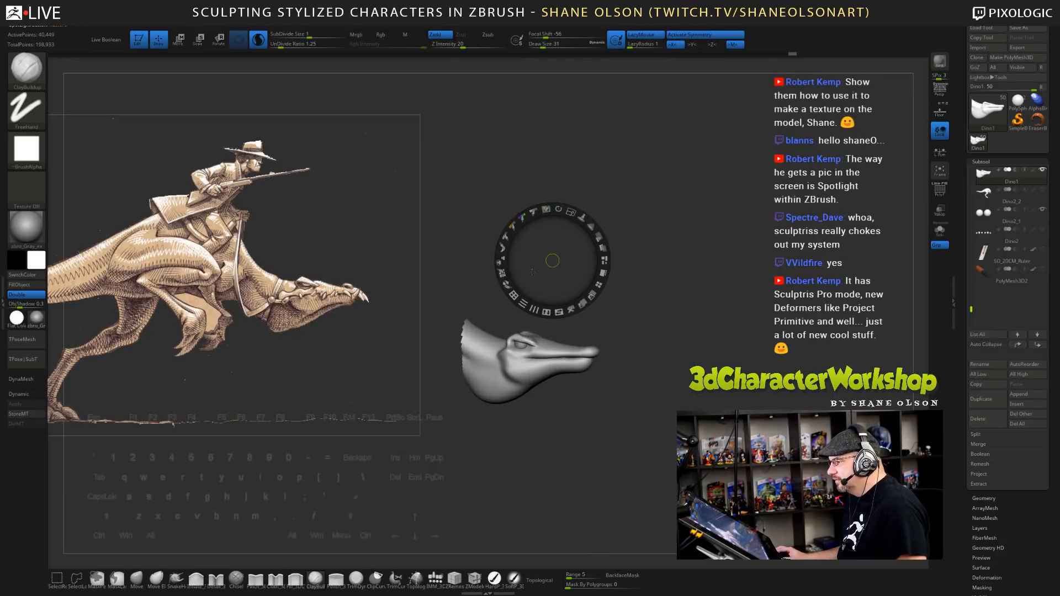
- Shift the rider sketch away from the model until mainly the dinosaur's head shows, and enlarge it slightly
{"action": "left_click_drag", "start_coordinate": [532, 272], "coordinate": [390, 277]}
{"action": "left_click", "coordinate": [276, 283]}
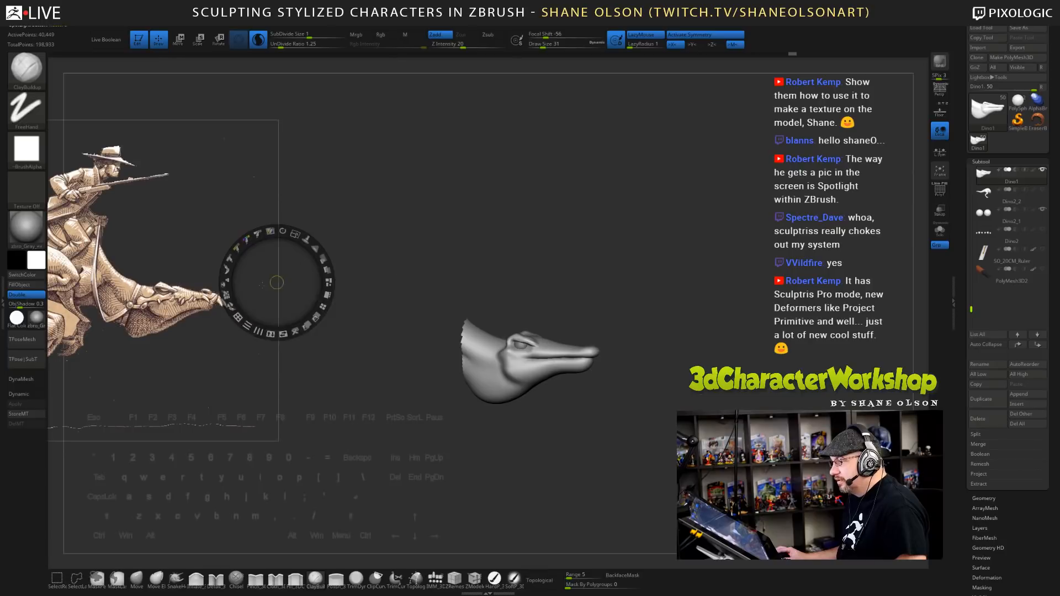
{"action": "left_click_drag", "start_coordinate": [262, 285], "coordinate": [289, 275]}
{"action": "left_click_drag", "start_coordinate": [311, 229], "coordinate": [314, 257]}
{"action": "key", "text": "z"}
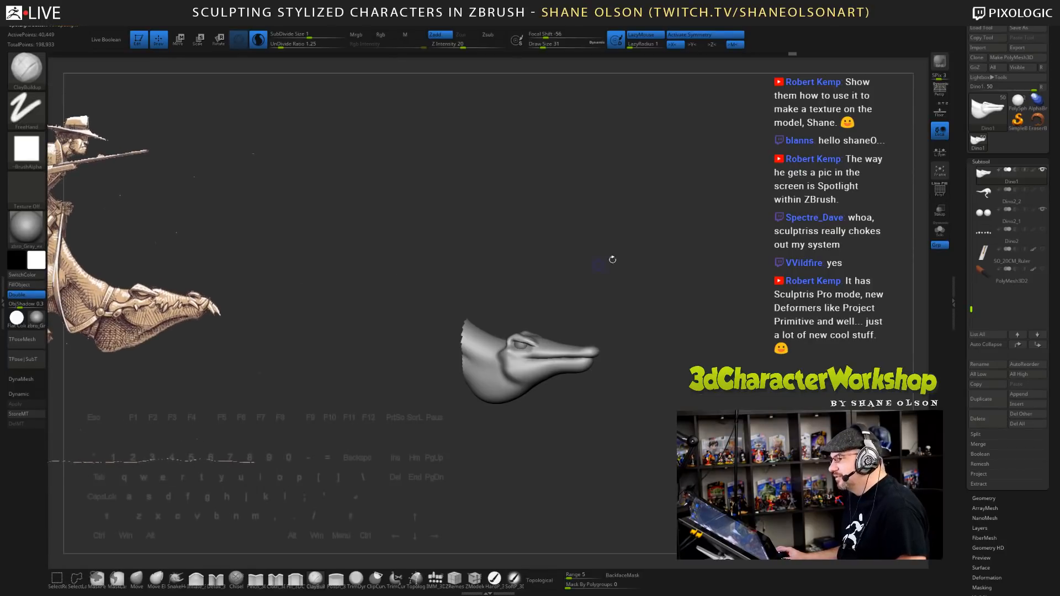
- Add the painted dinosaur and cowboy texture to Spotlight and enlarge it slightly as a reference
{"action": "left_click_drag", "start_coordinate": [612, 259], "coordinate": [650, 257], "text": "alt"}
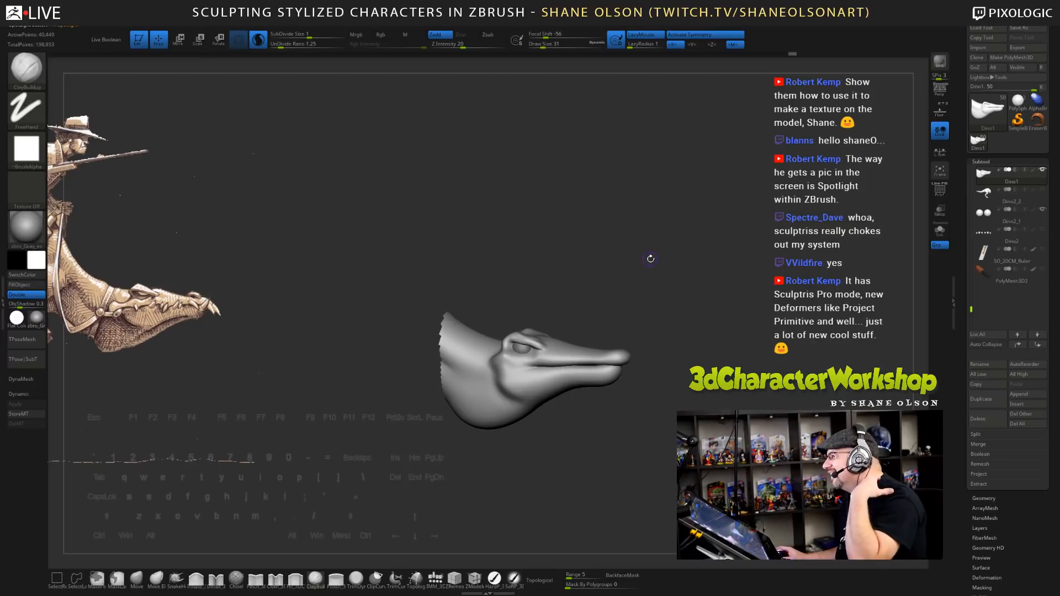
{"action": "left_click_drag", "start_coordinate": [550, 251], "coordinate": [543, 247], "text": "alt"}
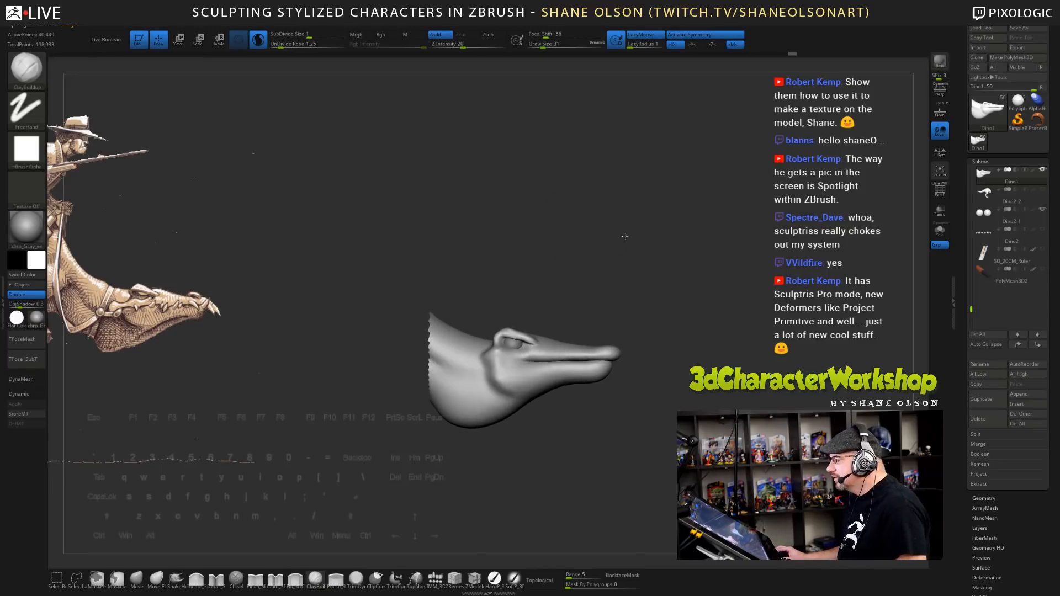
{"action": "left_click_drag", "start_coordinate": [674, 267], "coordinate": [650, 237], "text": "alt"}
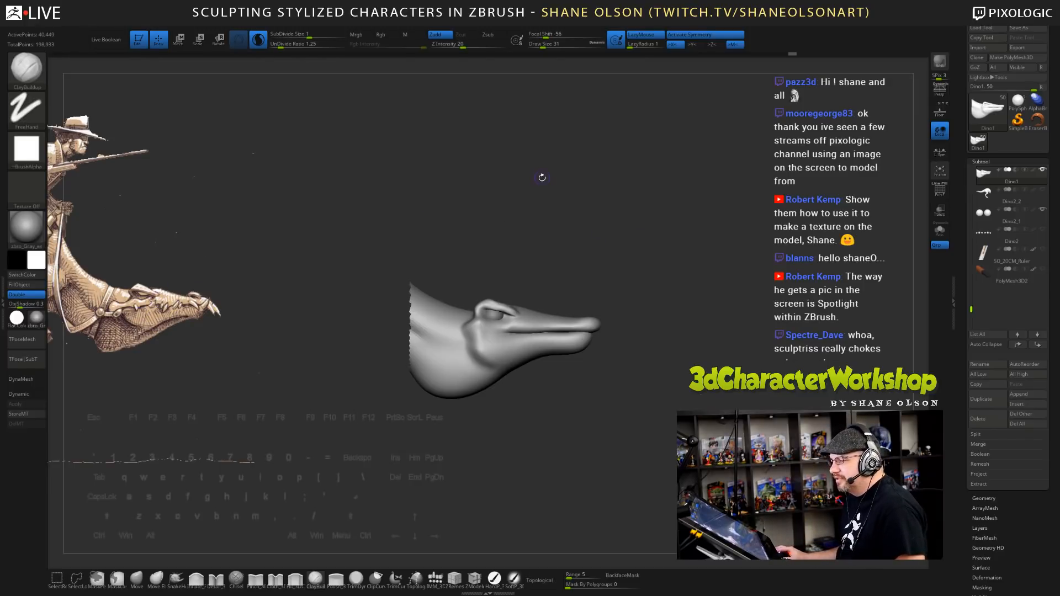
{"action": "left_click", "coordinate": [422, 21]}
{"action": "left_click", "coordinate": [462, 142]}
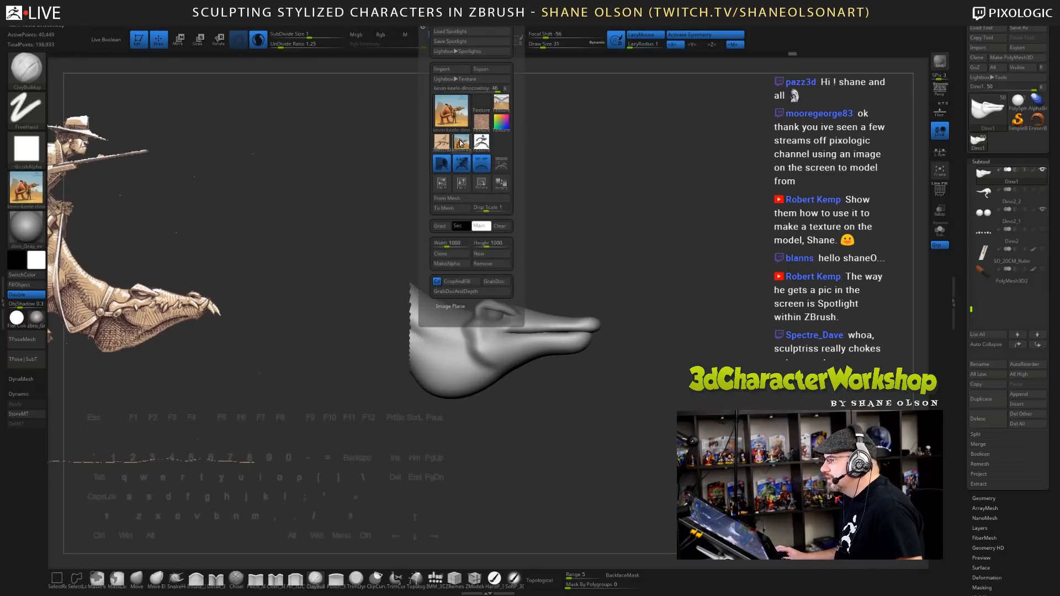
{"action": "left_click", "coordinate": [502, 164]}
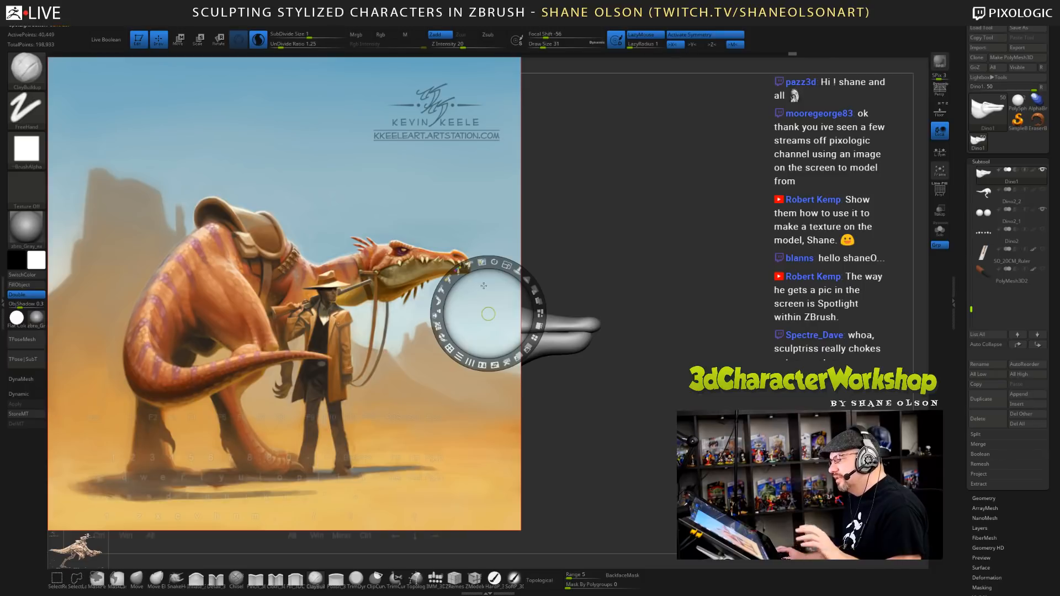
{"action": "left_click_drag", "start_coordinate": [510, 278], "coordinate": [500, 293]}
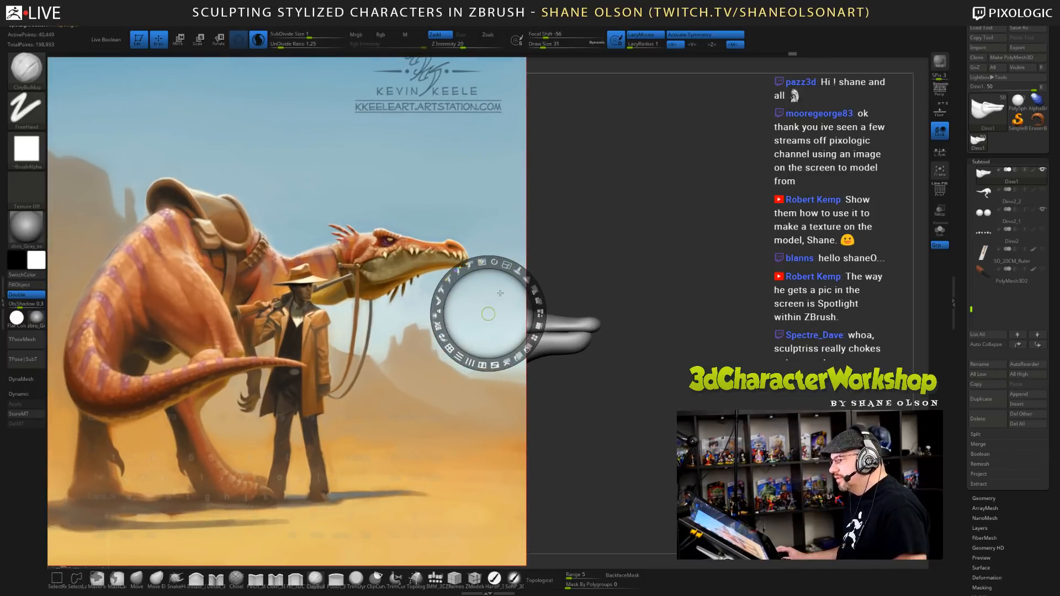
{"action": "key", "text": "z"}
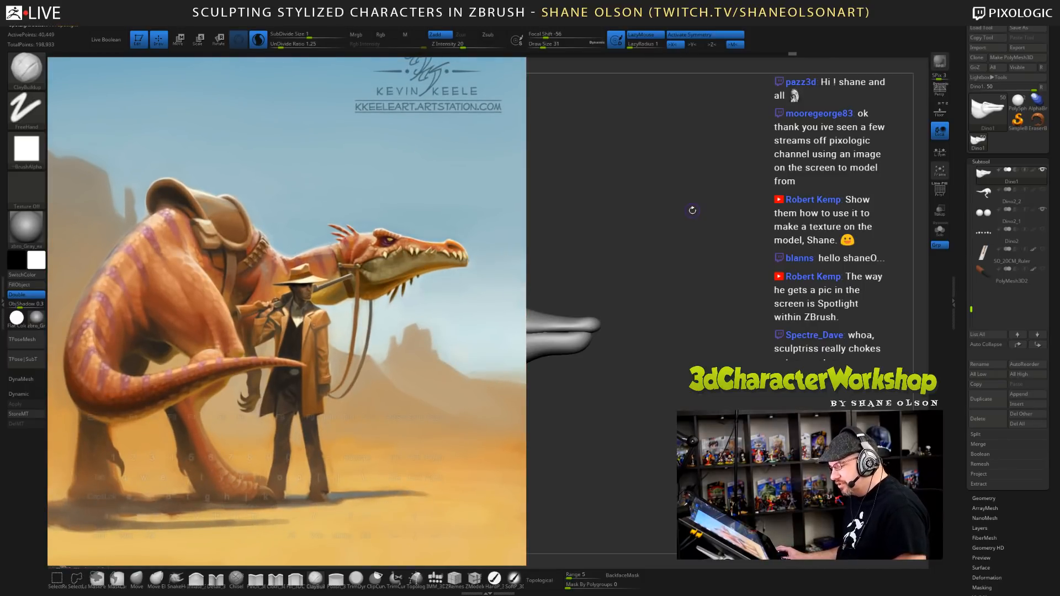
- Turn on Spotlight Projection and locate the same setting among the brush's Samples options
{"action": "key", "text": "Tab"}
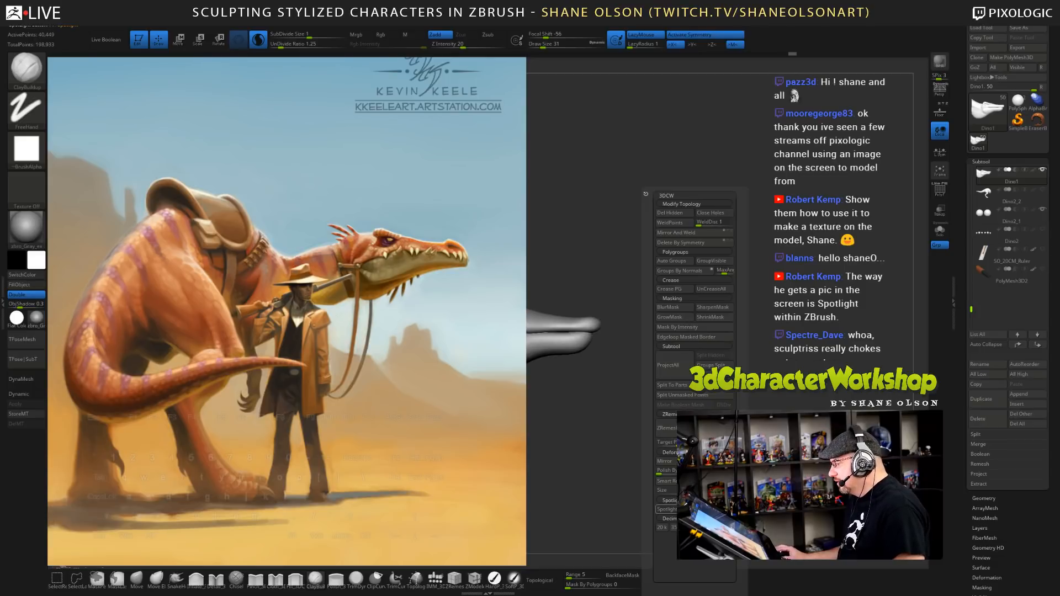
{"action": "left_click", "coordinate": [669, 511]}
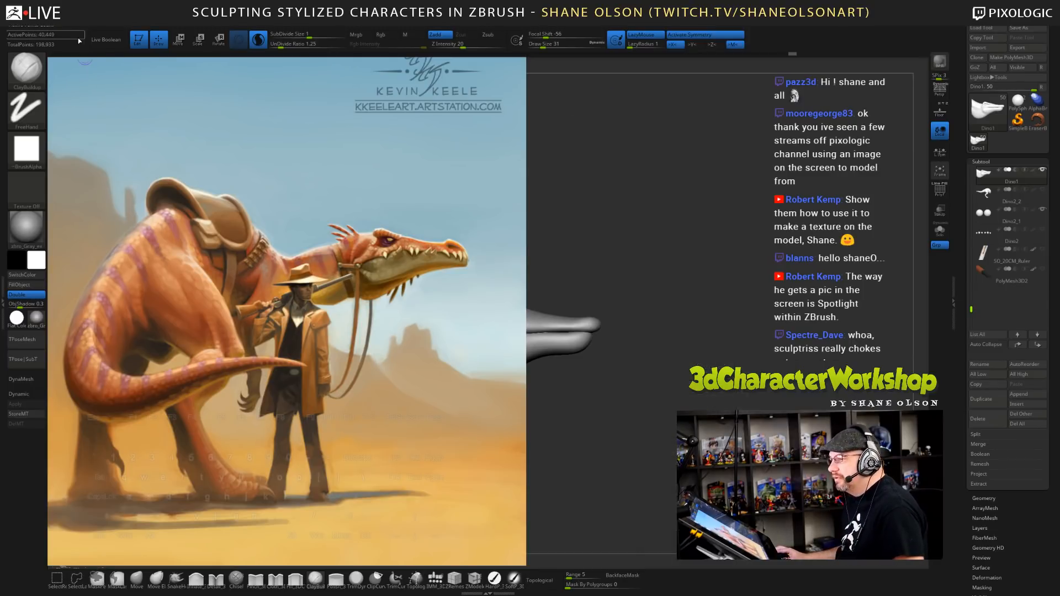
{"action": "left_click", "coordinate": [60, 21]}
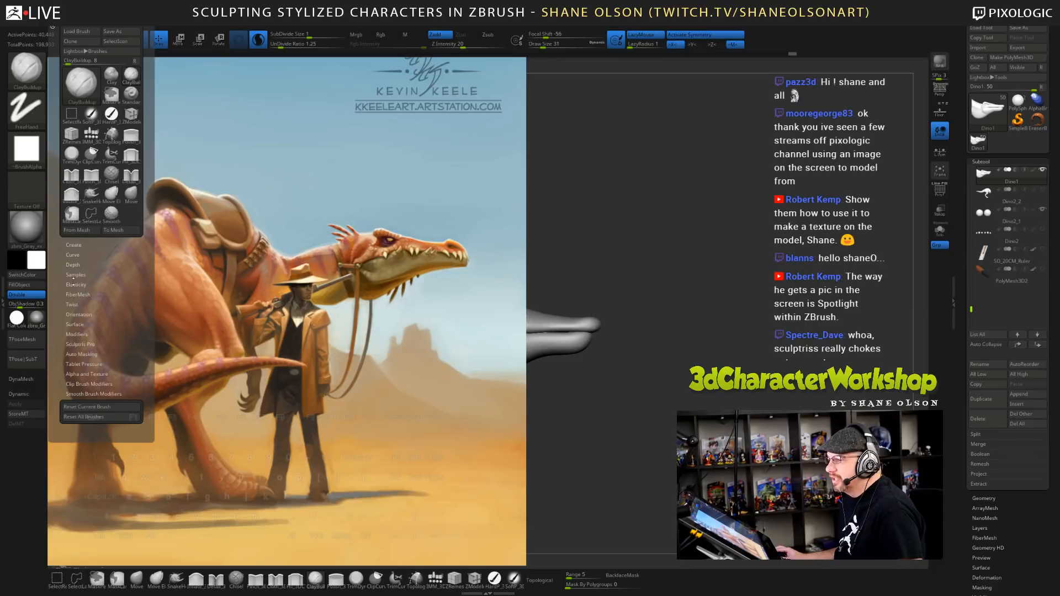
{"action": "left_click", "coordinate": [78, 334]}
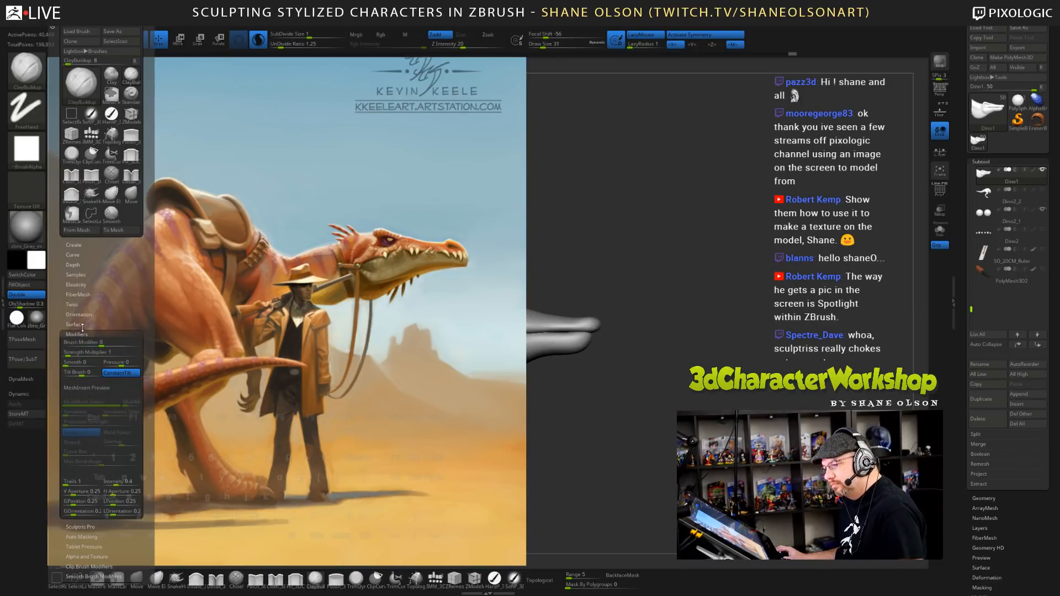
{"action": "left_click", "coordinate": [80, 274]}
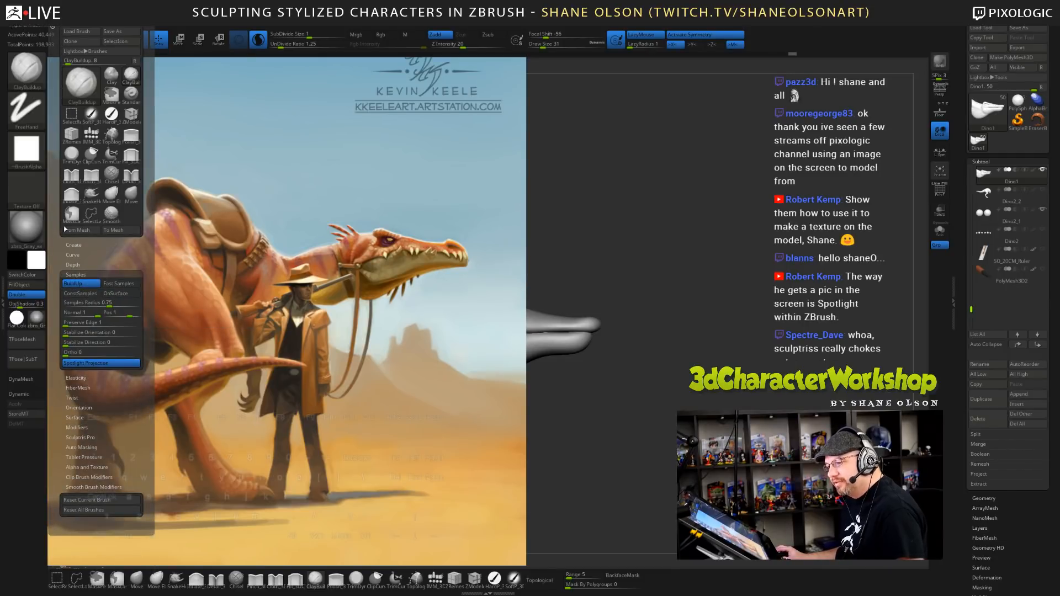
{"action": "mouse_move", "coordinate": [40, 21]}
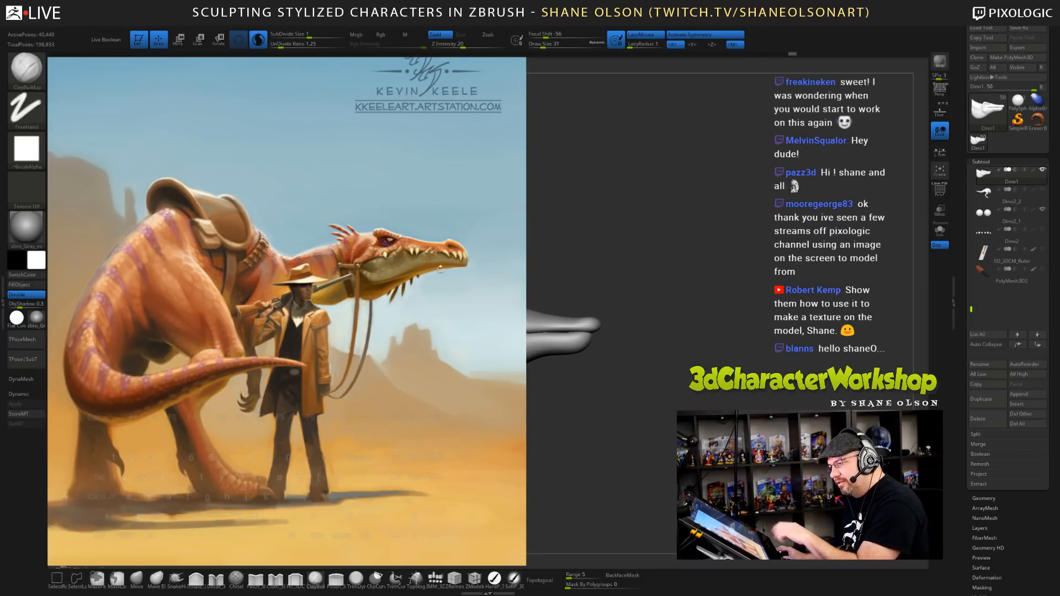
{"action": "key", "text": "3"}
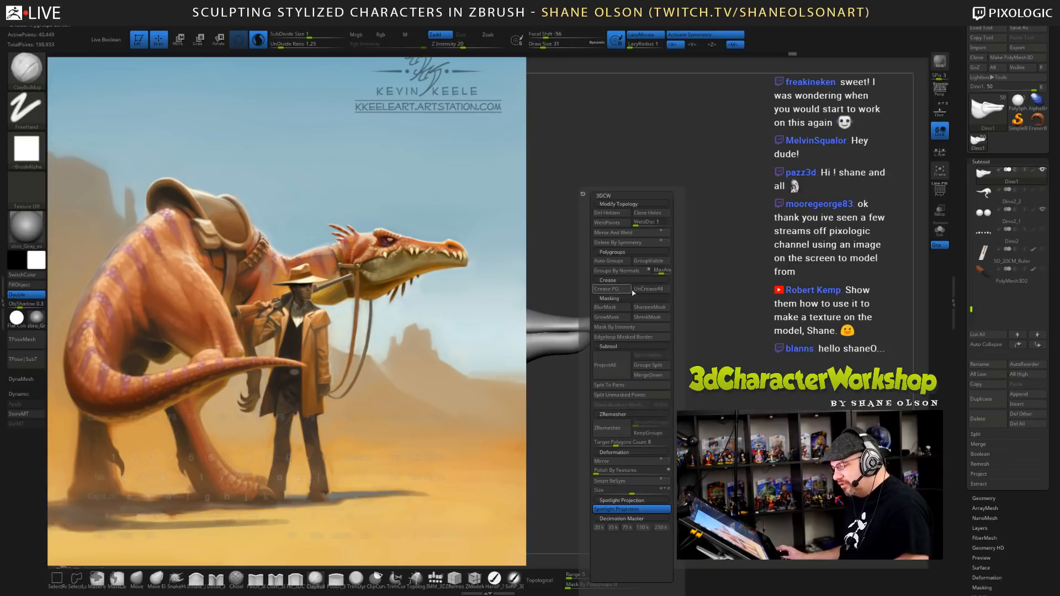
{"action": "left_click", "coordinate": [618, 512]}
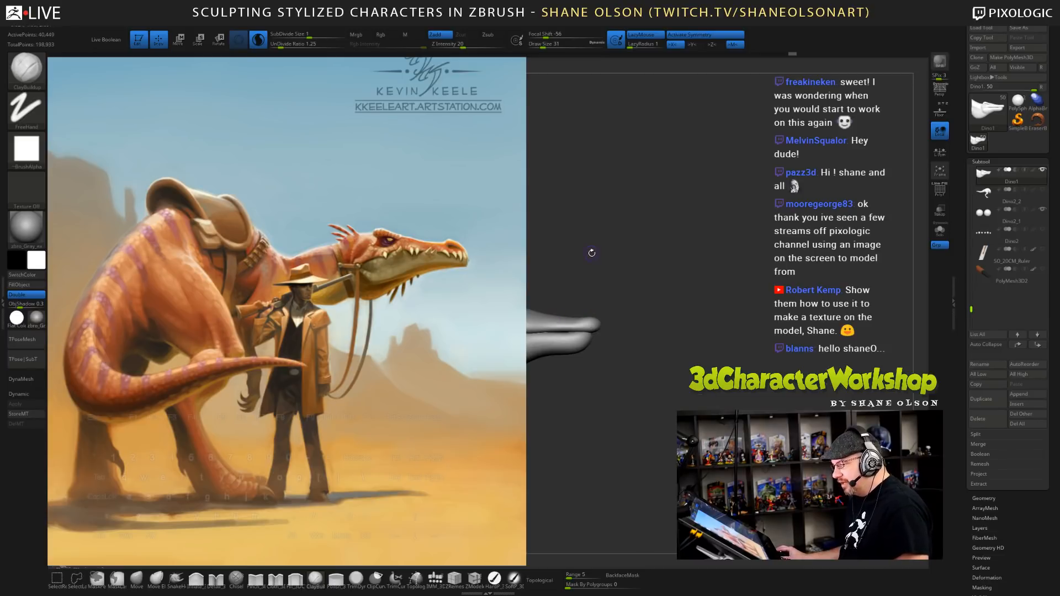
- Reduce the dinosaur painting's opacity in Spotlight and align the model's head beneath the painted dinosaur head
{"action": "key", "text": "shift+z"}
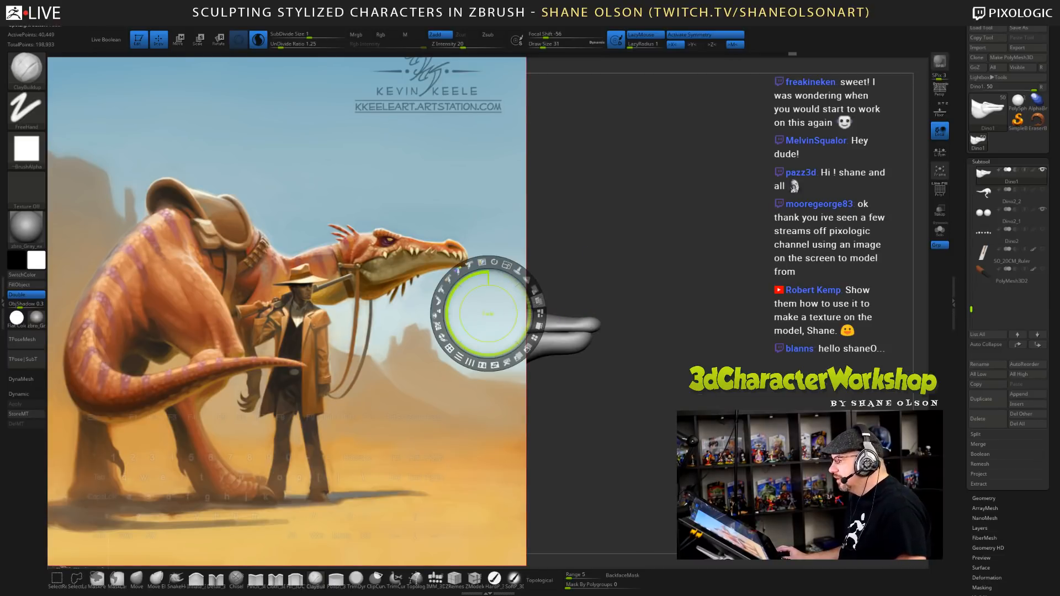
{"action": "left_click_drag", "start_coordinate": [537, 291], "coordinate": [514, 266]}
{"action": "key", "text": "z"}
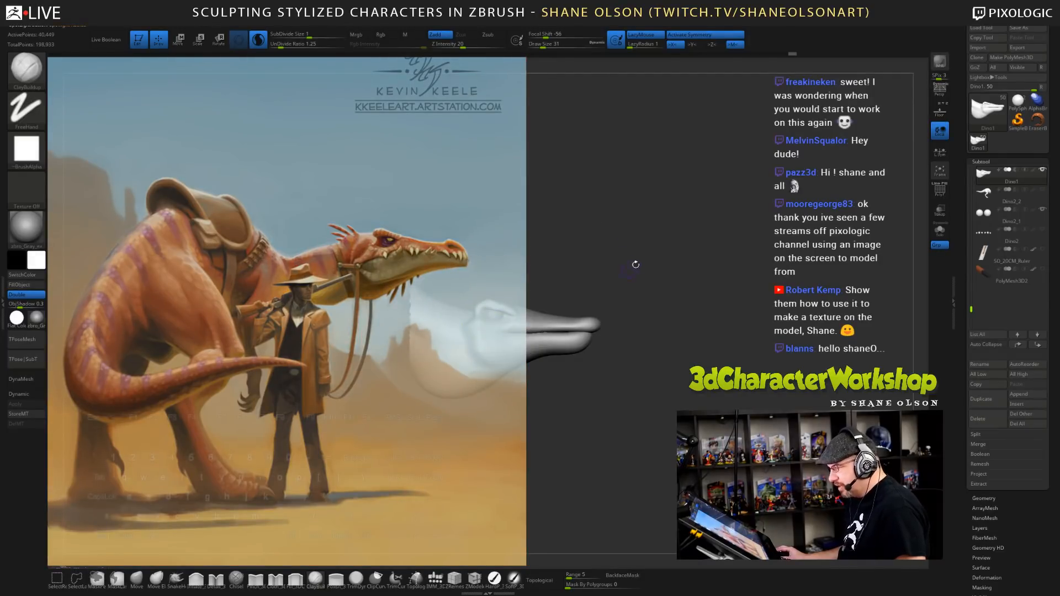
{"action": "mouse_move", "coordinate": [657, 282]}
{"action": "left_mouse_down", "text": "alt"}
{"action": "mouse_move", "coordinate": [552, 202]}
{"action": "mouse_move", "coordinate": [577, 229]}
{"action": "mouse_move", "coordinate": [601, 219]}
{"action": "mouse_move", "coordinate": [604, 232]}
{"action": "left_mouse_up", "text": "alt"}
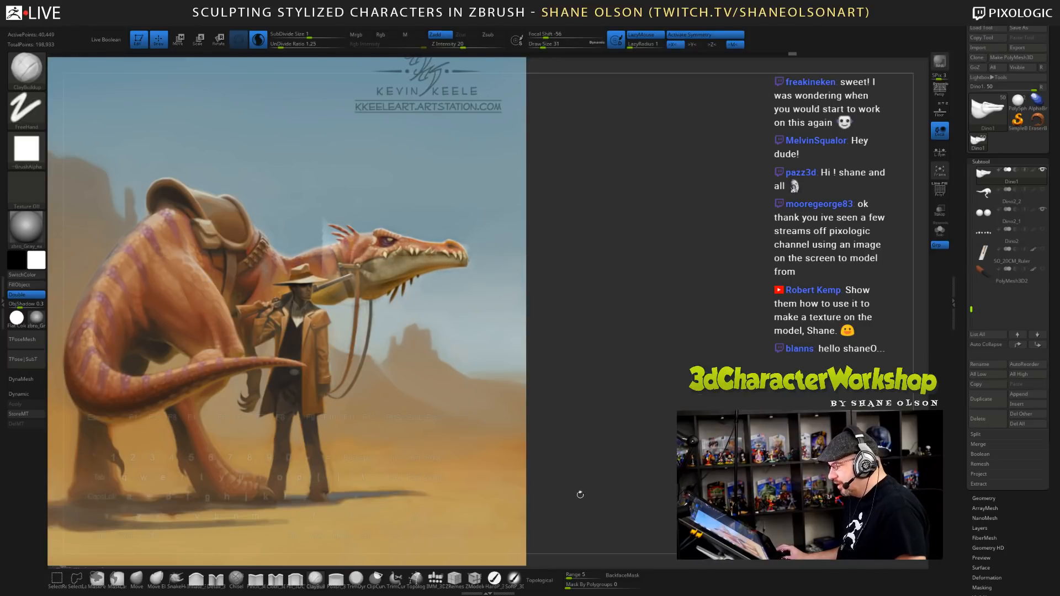
- Switch to the hard paint brush in Rgb mode and turn off Sculptris Pro mode
{"action": "left_click", "coordinate": [494, 578]}
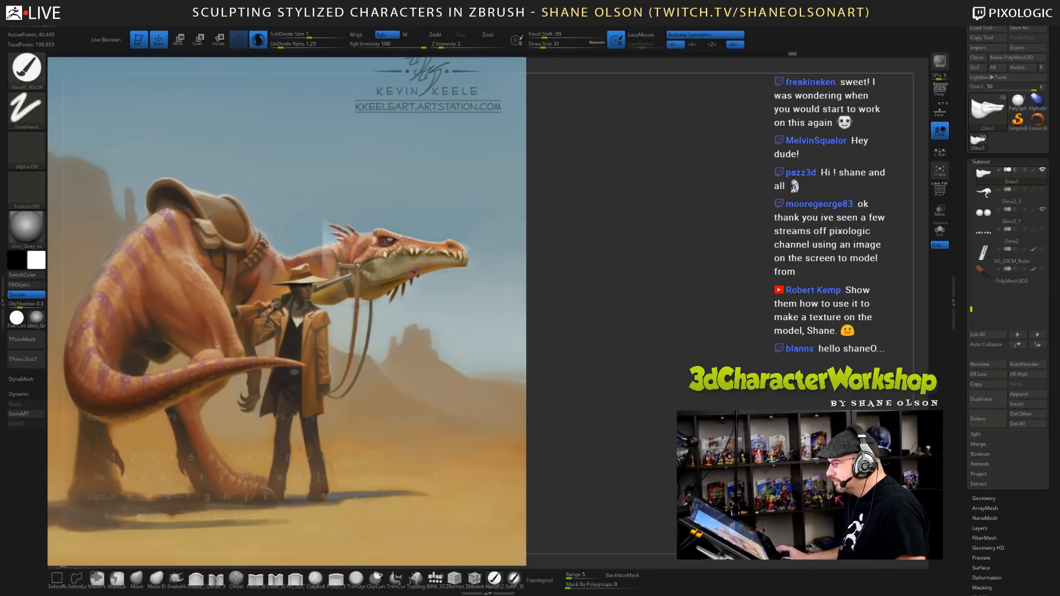
{"action": "left_click", "coordinate": [258, 40]}
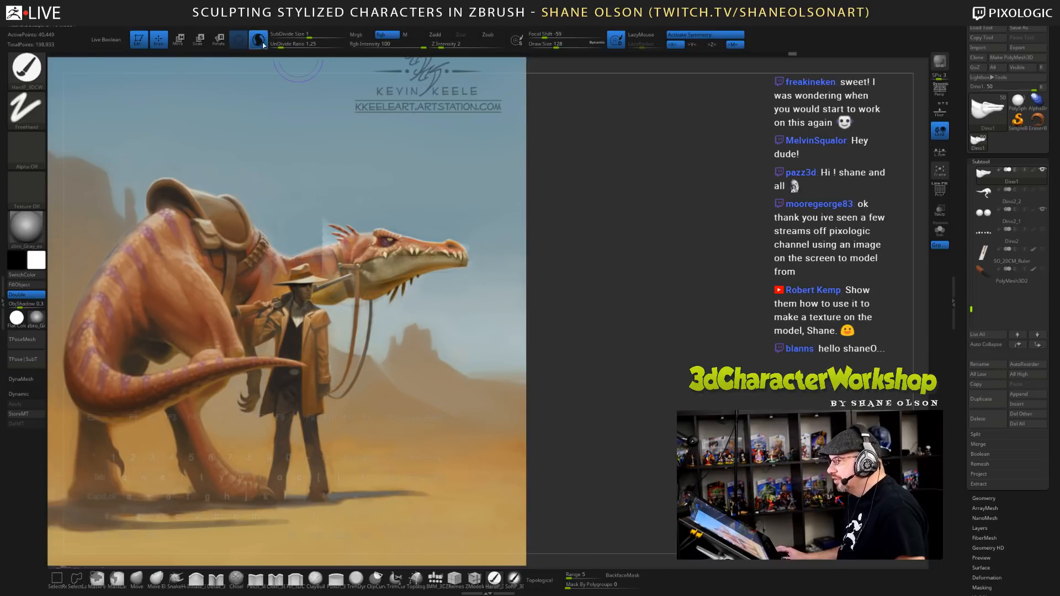
{"action": "left_click", "coordinate": [258, 41]}
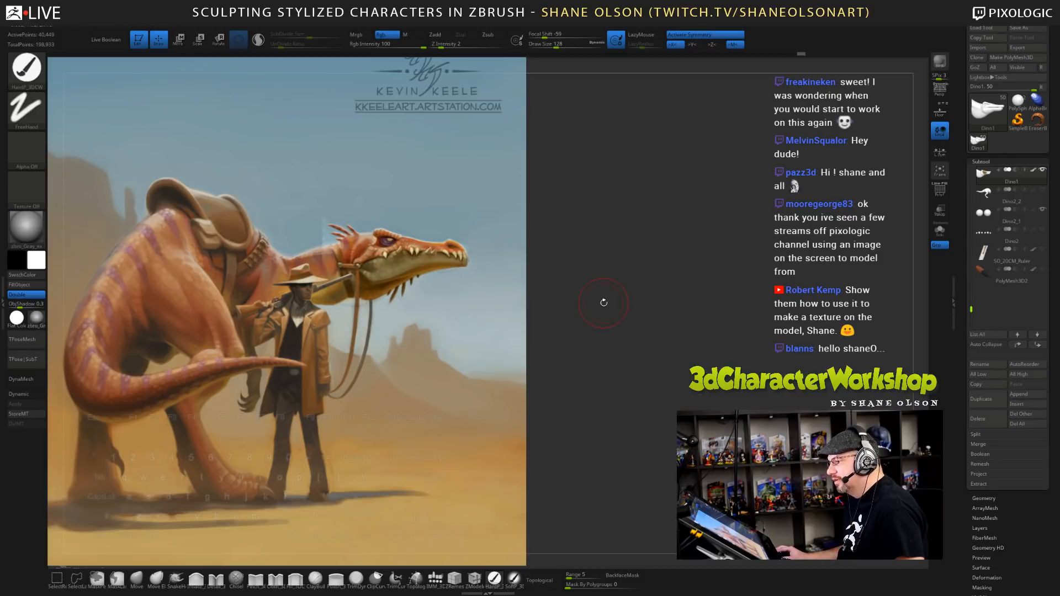
- Project the painting's colors onto the dinosaur head, hide the reference, and inspect the texture up close with the SkinShade4 material
{"action": "left_click", "coordinate": [603, 303]}
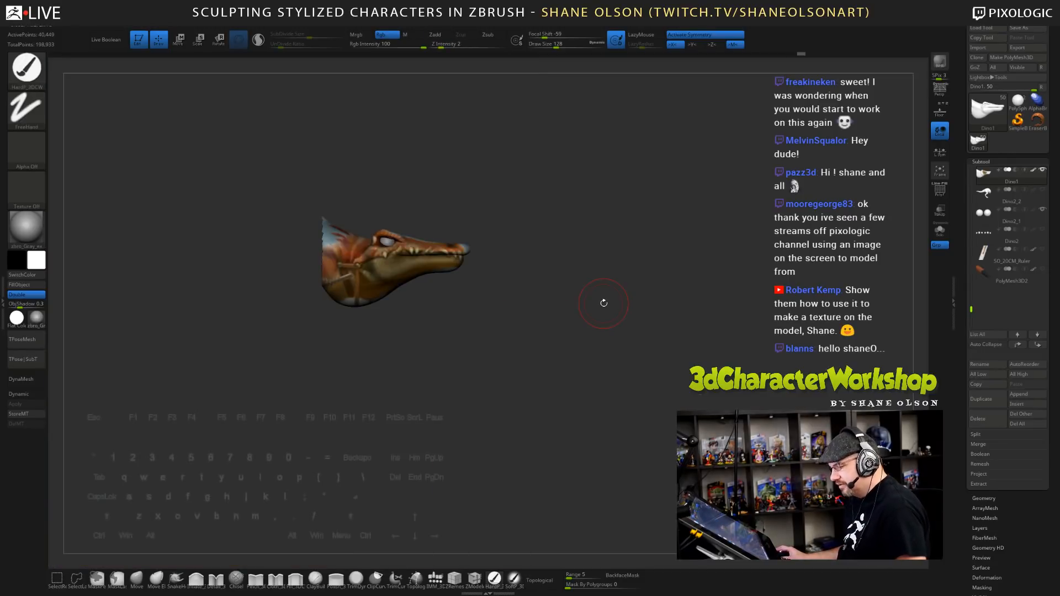
{"action": "left_click", "coordinate": [37, 318]}
{"action": "left_click", "coordinate": [317, 340]}
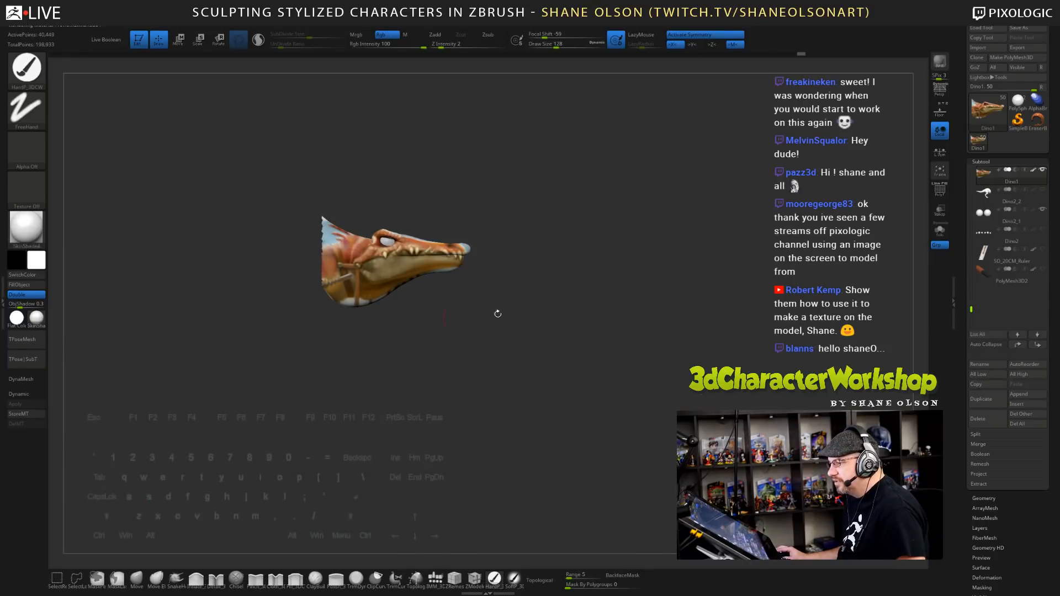
{"action": "key", "text": "f"}
{"action": "mouse_move", "coordinate": [653, 312]}
{"action": "left_mouse_down"}
{"action": "mouse_move", "coordinate": [618, 311]}
{"action": "mouse_move", "coordinate": [663, 307]}
{"action": "mouse_move", "coordinate": [655, 336]}
{"action": "mouse_move", "coordinate": [613, 328]}
{"action": "left_mouse_up"}
{"action": "key", "text": "s"}
{"action": "key", "text": "s"}
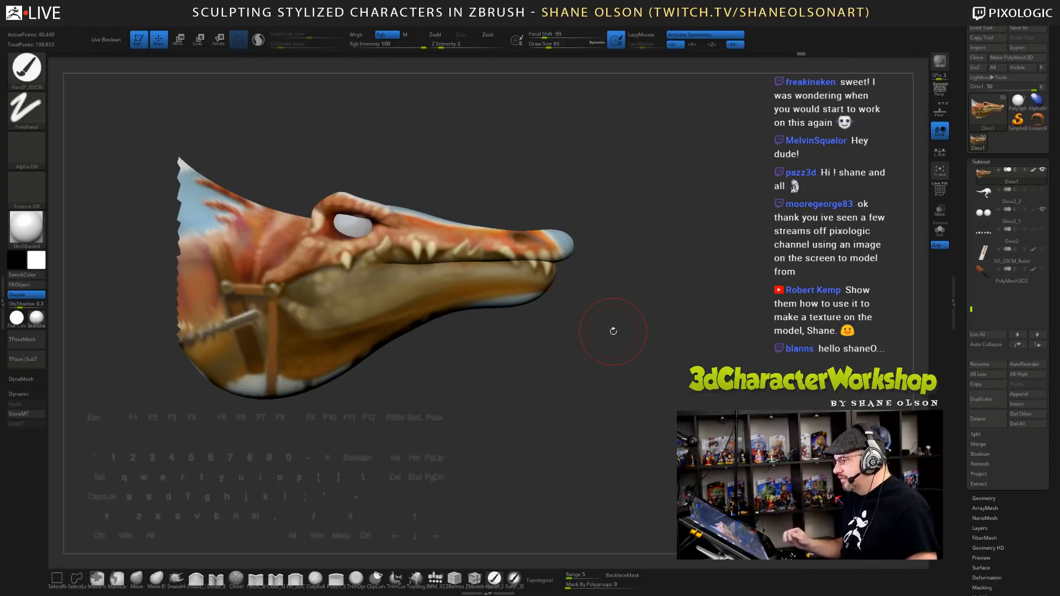
{"action": "key", "text": "s"}
{"action": "left_click_drag", "start_coordinate": [479, 334], "coordinate": [476, 335]}
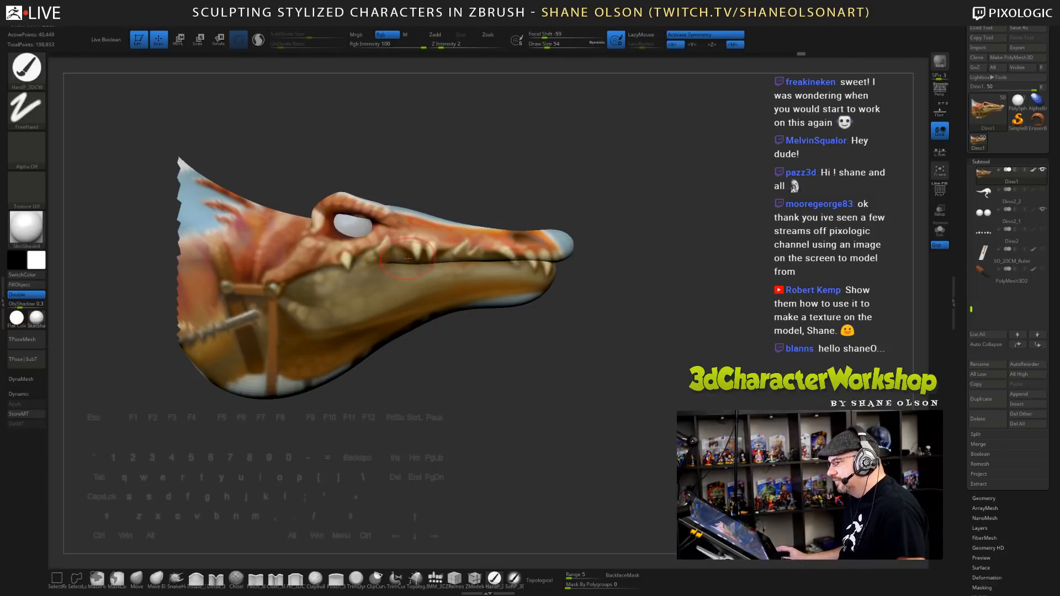
- Undo the projected texture to view the bare head, and restore it from the undo history
{"action": "key", "text": "ctrl+z"}
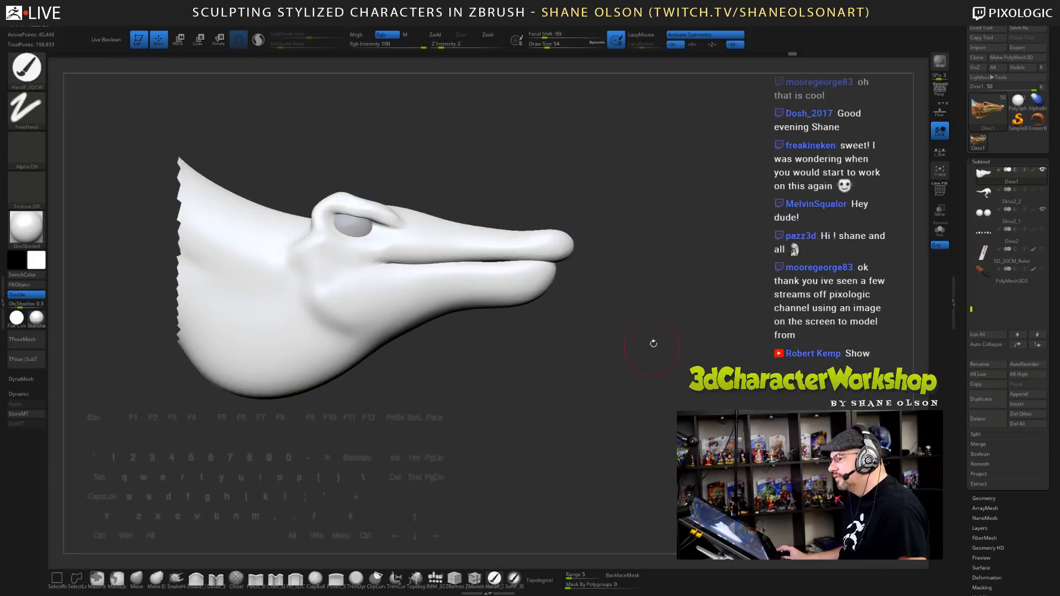
{"action": "mouse_move", "coordinate": [653, 343]}
{"action": "left_mouse_down", "text": "alt"}
{"action": "mouse_move", "coordinate": [712, 332]}
{"action": "mouse_move", "coordinate": [701, 359]}
{"action": "left_mouse_up", "text": "alt"}
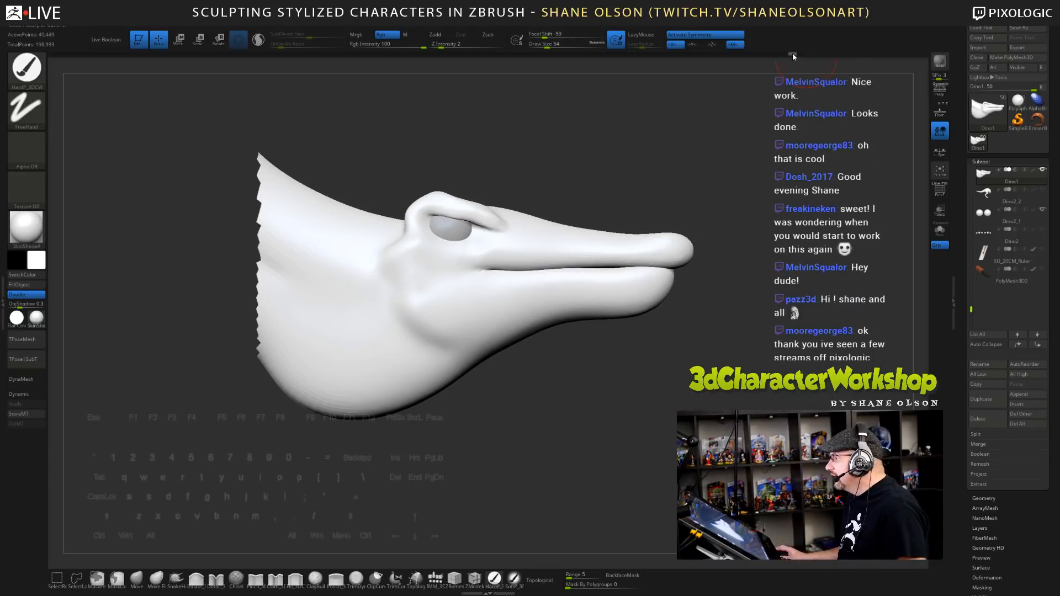
{"action": "left_click_drag", "start_coordinate": [793, 54], "coordinate": [801, 53]}
{"action": "left_click_drag", "start_coordinate": [585, 188], "coordinate": [579, 213]}
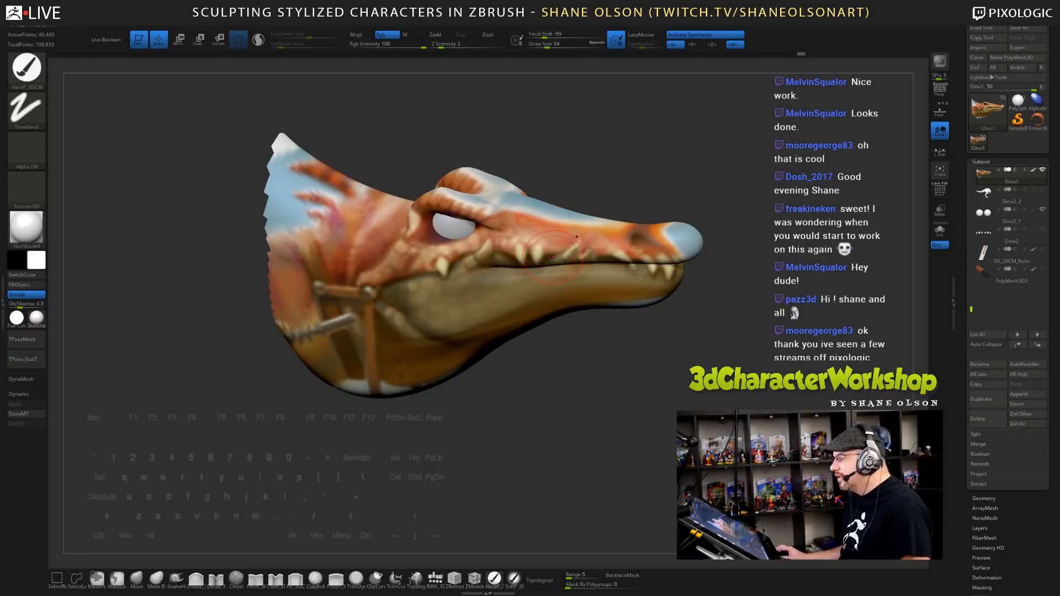
- Sample a range of colors from the textured head, including its oranges, sky blue, off-white and brown
{"action": "key", "text": "c"}
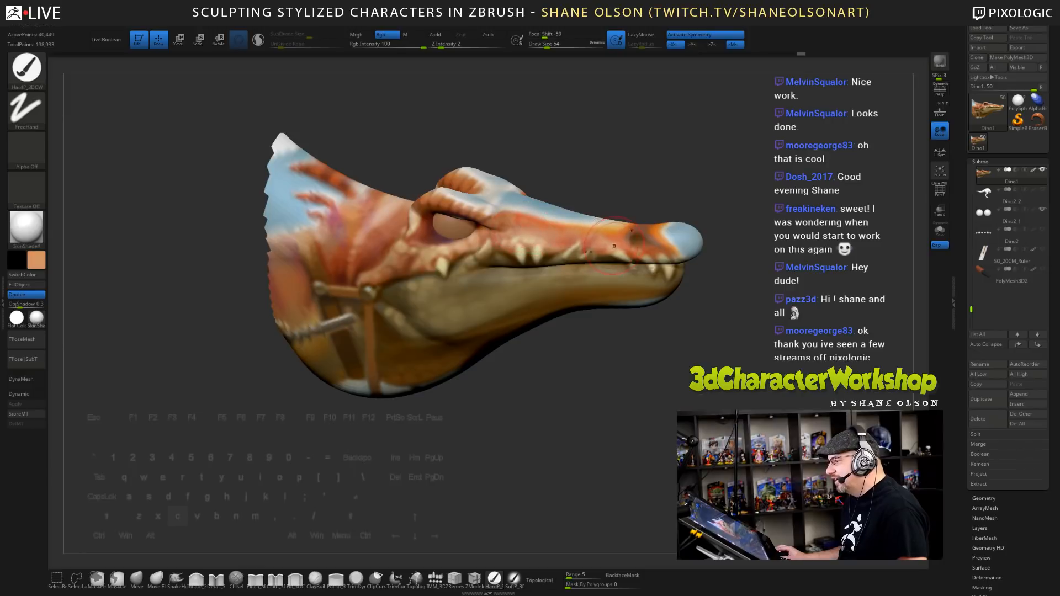
{"action": "key", "text": "c"}
{"action": "key", "text": "c"}
{"action": "key", "text": "c"}
{"action": "key", "text": "c"}
{"action": "key", "text": "c"}
{"action": "key", "text": "c"}
{"action": "key", "text": "c"}
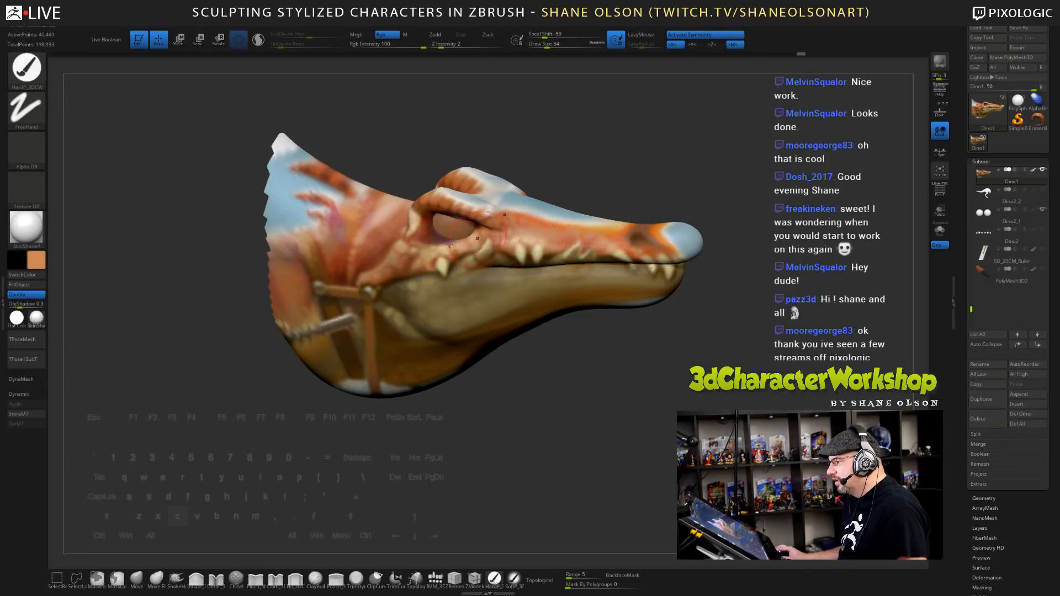
{"action": "key", "text": "c"}
{"action": "key", "text": "c"}
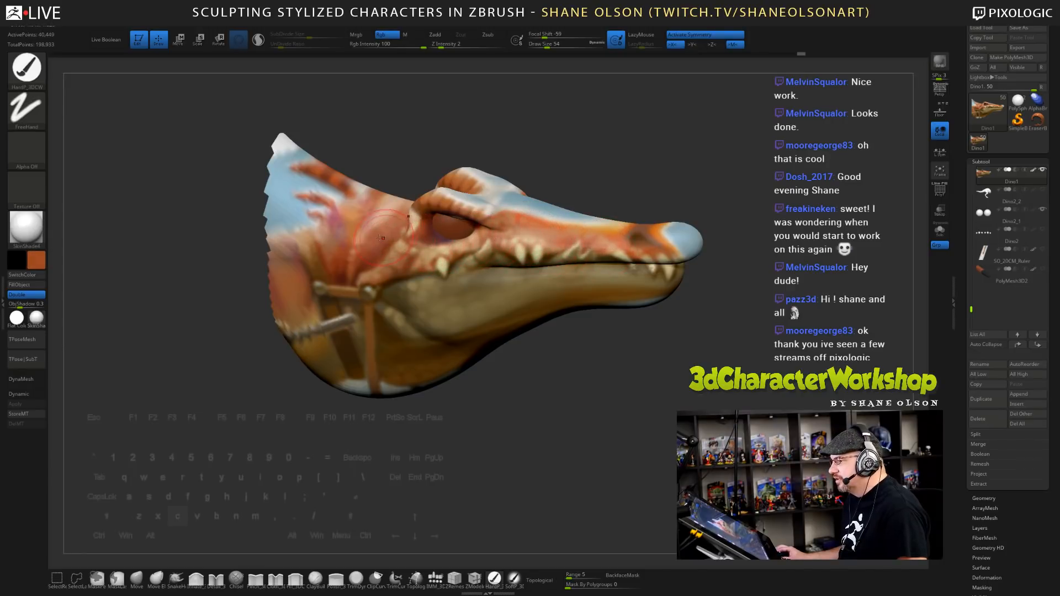
{"action": "key", "text": "c"}
{"action": "key", "text": "c"}
{"action": "key", "text": "c"}
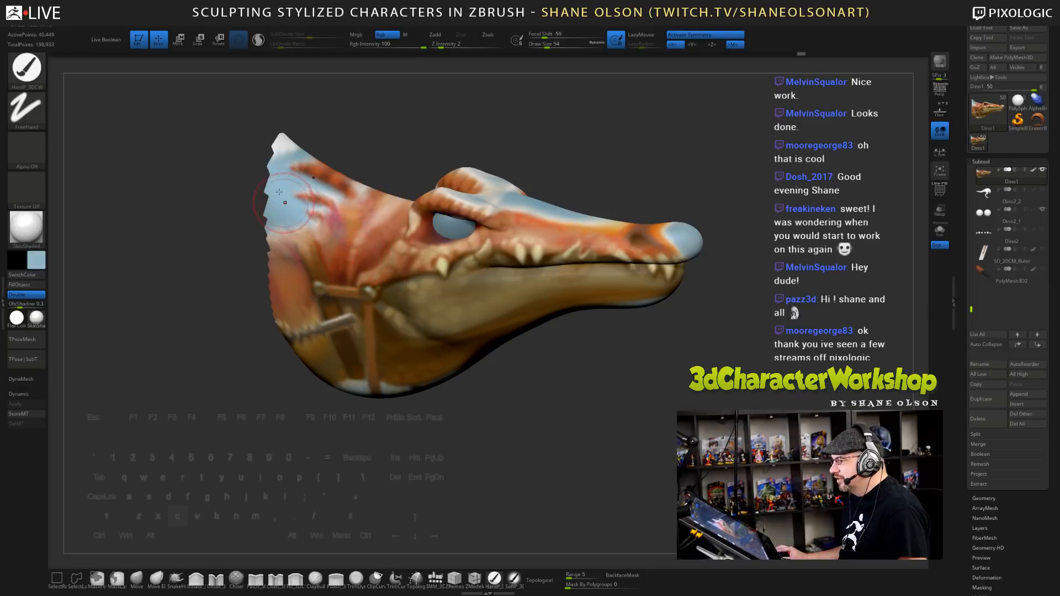
{"action": "key", "text": "c"}
{"action": "key", "text": "c"}
{"action": "key", "text": "c"}
{"action": "key", "text": "c"}
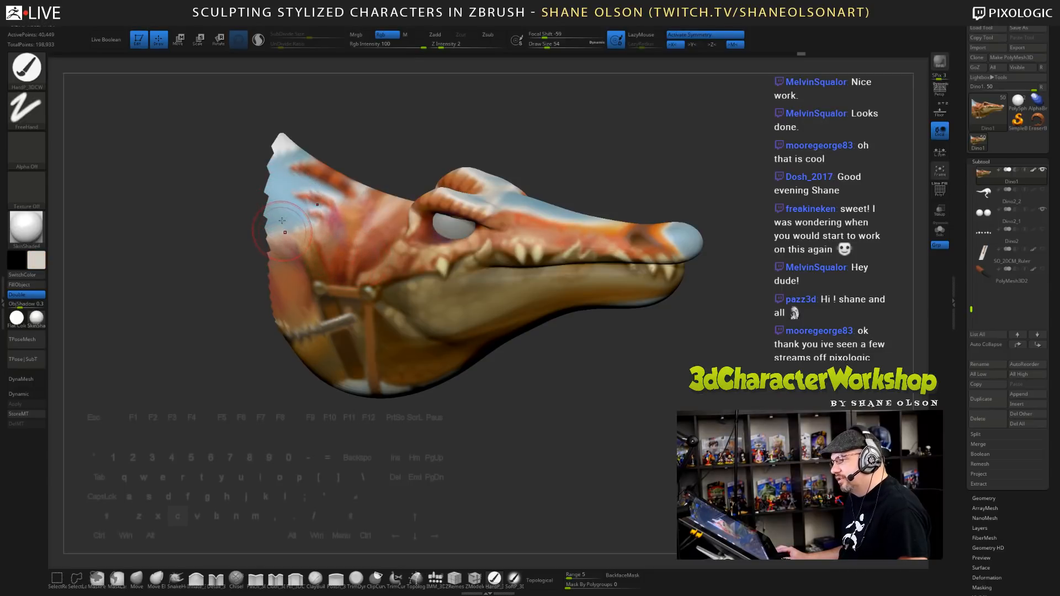
{"action": "key", "text": "c"}
{"action": "key", "text": "c"}
{"action": "key", "text": "c"}
{"action": "key", "text": "c"}
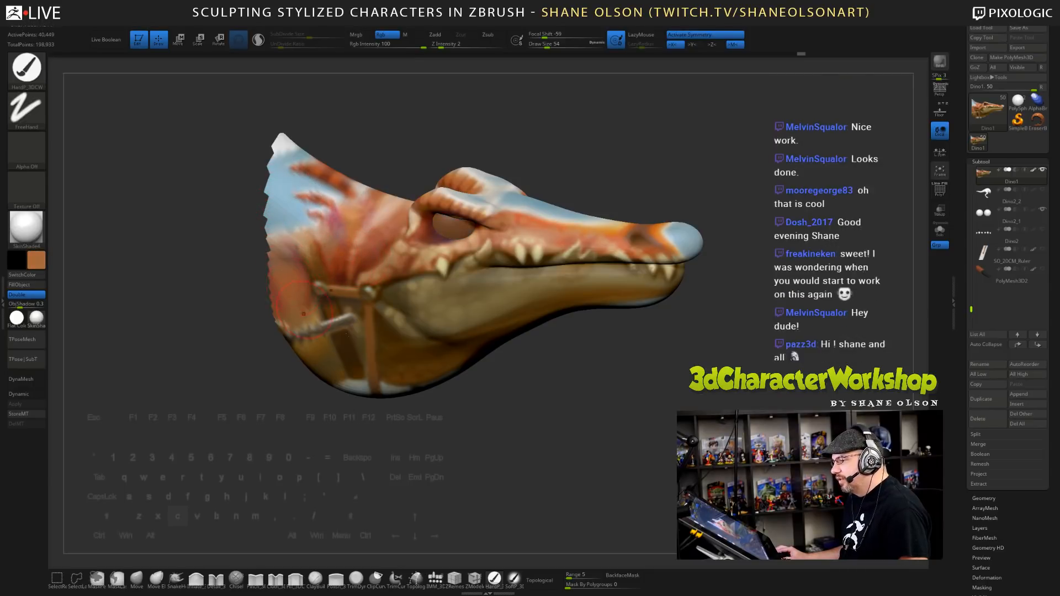
{"action": "key", "text": "c"}
{"action": "key", "text": "c"}
{"action": "key", "text": "c"}
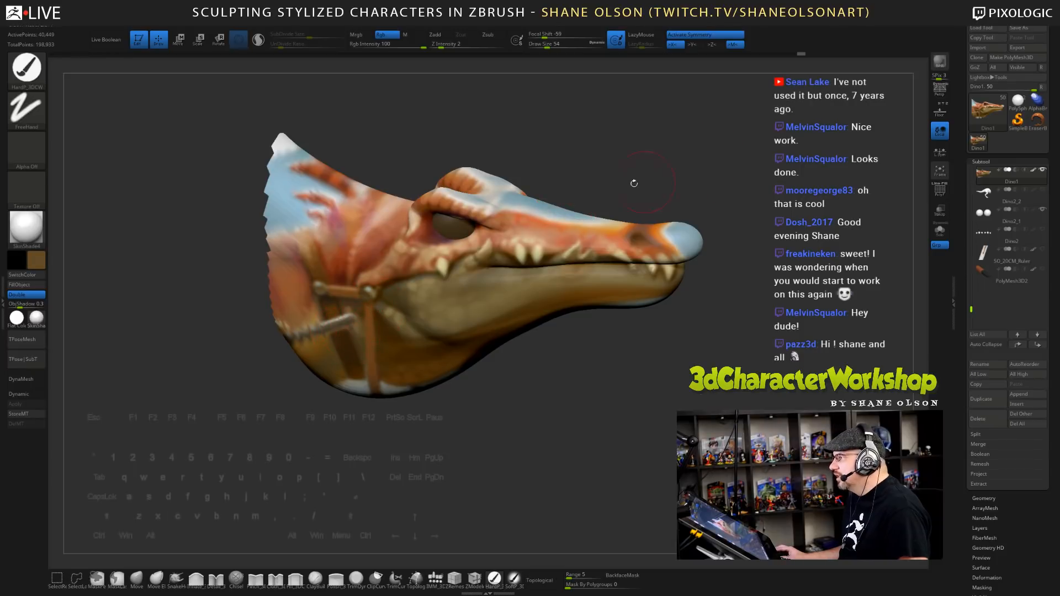
{"action": "key", "text": "c"}
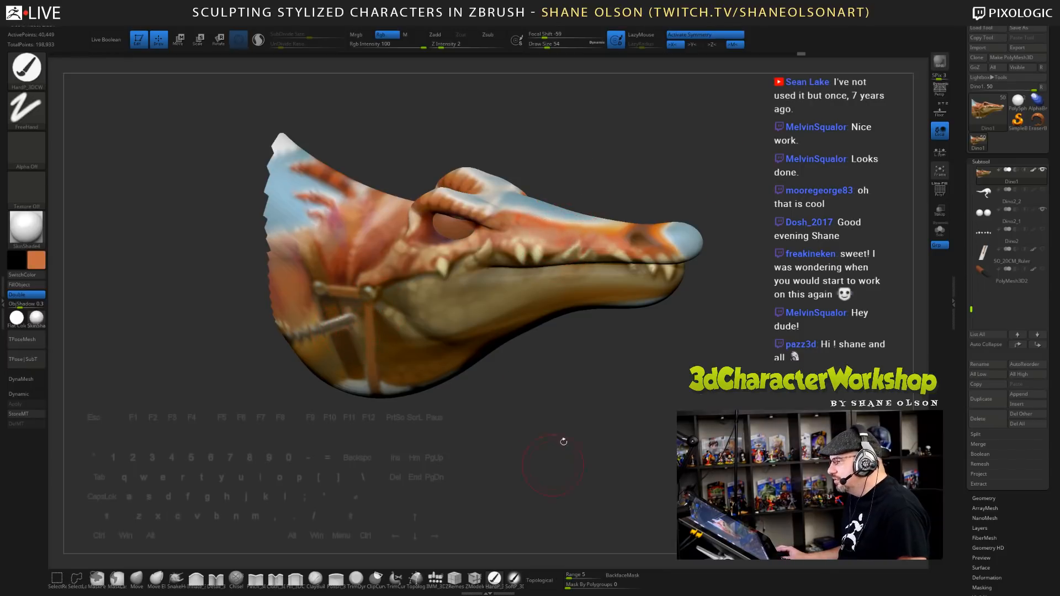
- Undo the color projection on the dinosaur's head
{"action": "left_click_drag", "start_coordinate": [606, 410], "coordinate": [606, 437]}
{"action": "mouse_move", "coordinate": [538, 232]}
{"action": "left_mouse_down"}
{"action": "mouse_move", "coordinate": [568, 218]}
{"action": "mouse_move", "coordinate": [525, 204]}
{"action": "mouse_move", "coordinate": [635, 225]}
{"action": "left_mouse_up"}
{"action": "mouse_move", "coordinate": [726, 362]}
{"action": "left_mouse_down"}
{"action": "mouse_move", "coordinate": [738, 344]}
{"action": "mouse_move", "coordinate": [706, 348]}
{"action": "mouse_move", "coordinate": [721, 339]}
{"action": "left_mouse_up"}
{"action": "key", "text": "ctrl+z"}
{"action": "key", "text": "ctrl+z"}
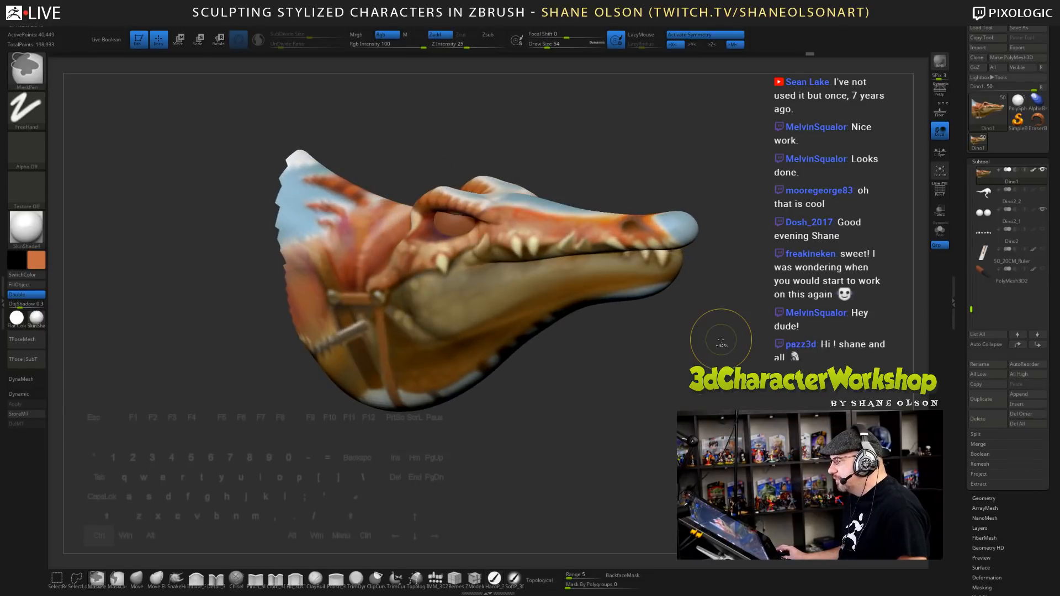
- Set the main color to near-white and switch the material to zbro_Gray_en
{"action": "left_click", "coordinate": [37, 264]}
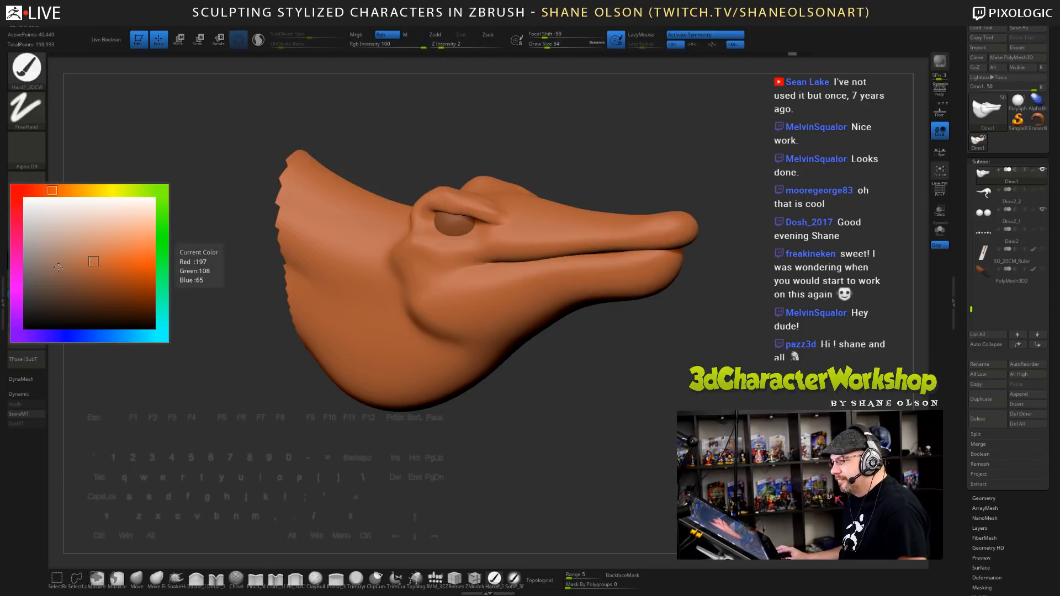
{"action": "left_click_drag", "start_coordinate": [38, 250], "coordinate": [16, 220]}
{"action": "left_click_drag", "start_coordinate": [196, 145], "coordinate": [165, 166]}
{"action": "left_click", "coordinate": [26, 228]}
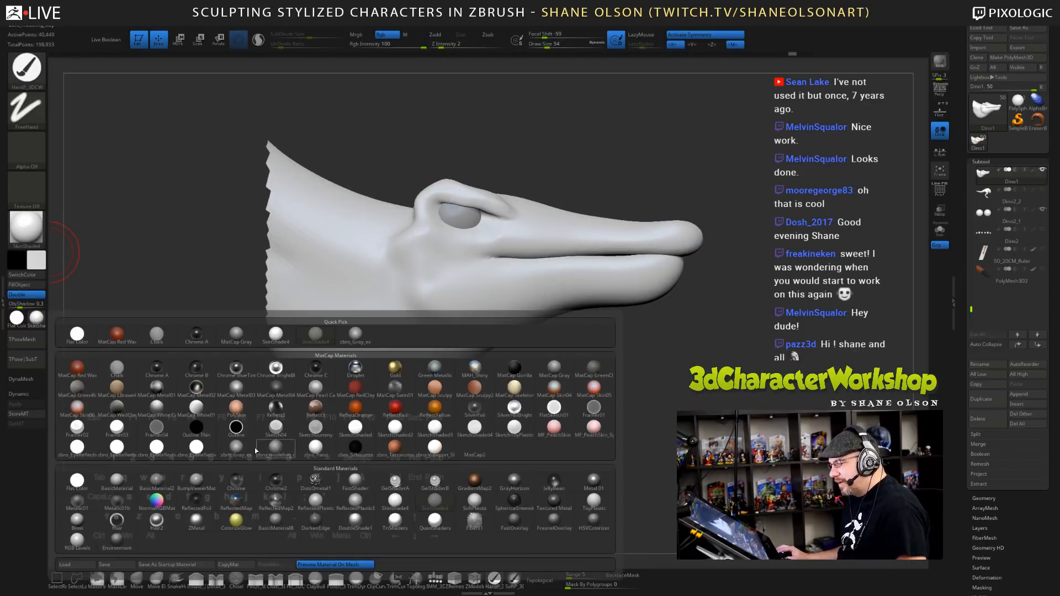
{"action": "left_click", "coordinate": [236, 446]}
- Turn off Spotlight Projection for the brush
{"action": "left_click_drag", "start_coordinate": [730, 348], "coordinate": [712, 334]}
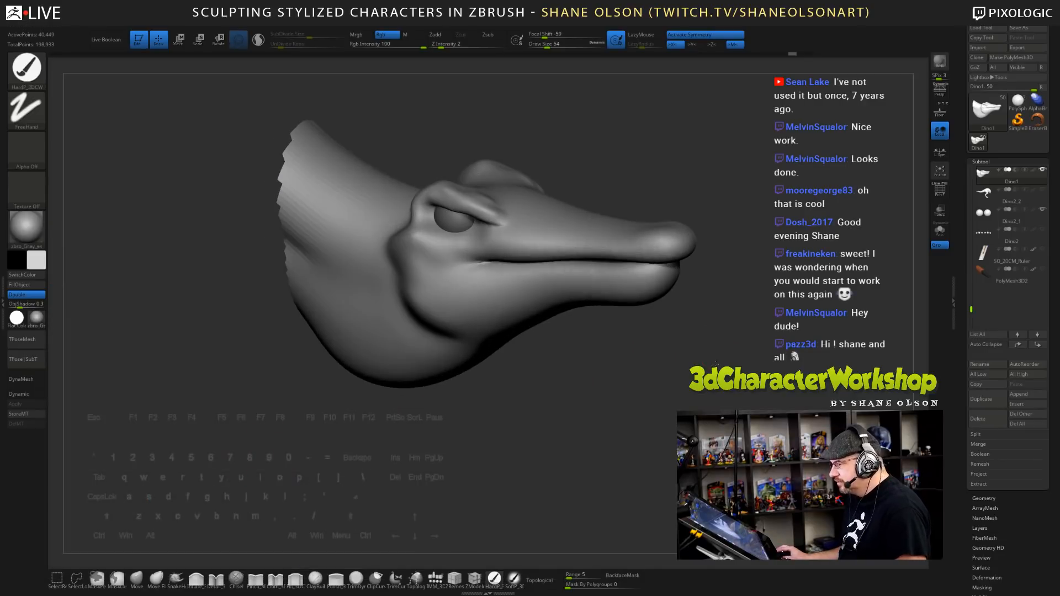
{"action": "key", "text": "grave"}
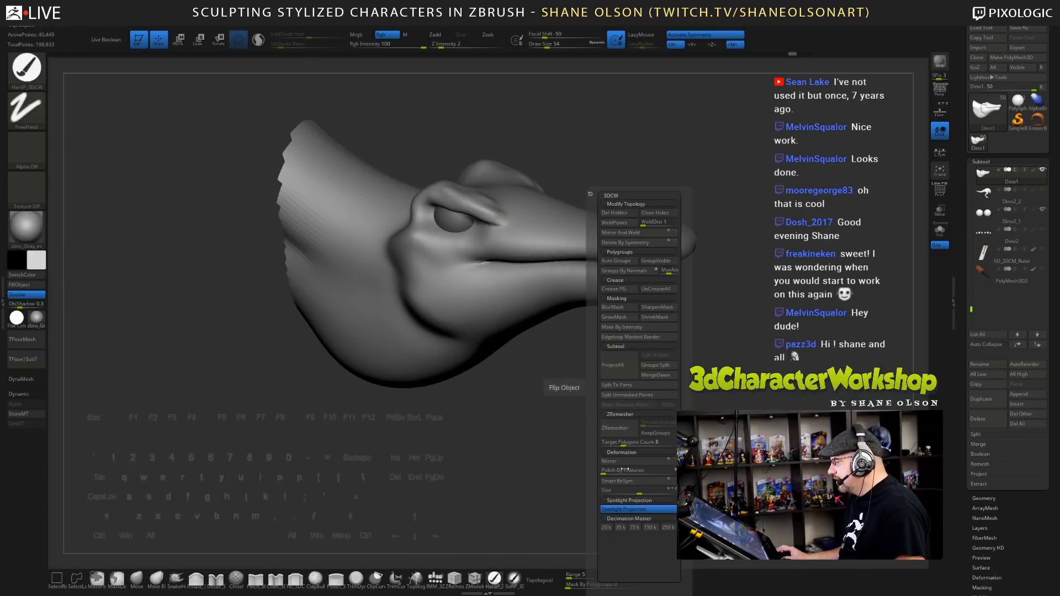
{"action": "left_click", "coordinate": [616, 513]}
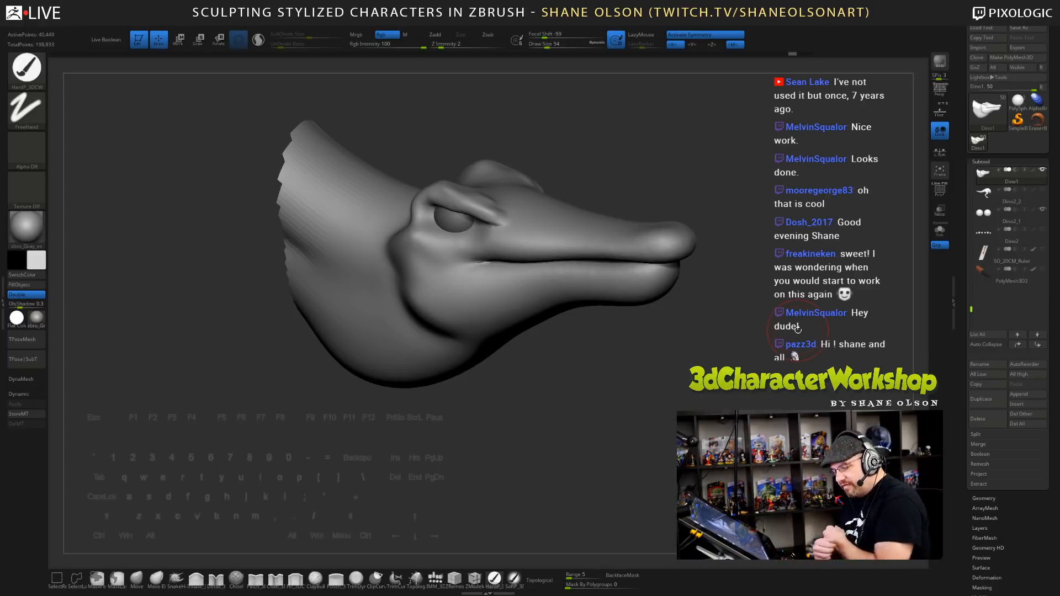
- Delete the painted dinosaur reference from Spotlight and enlarge the rider sketch, placing its dinosaur head beside the sculpted head
{"action": "key", "text": "shift+z"}
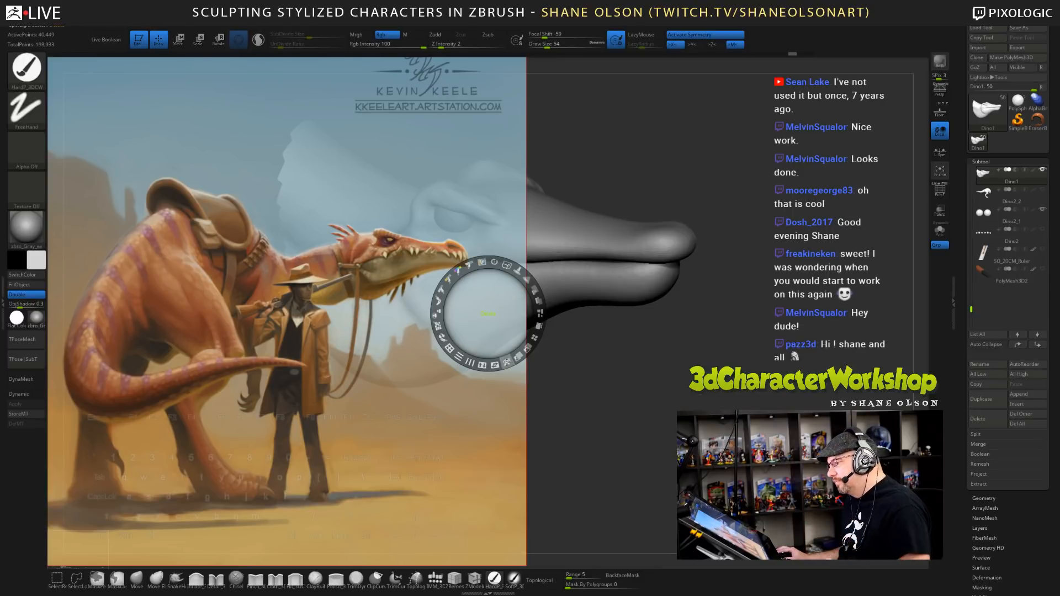
{"action": "left_click", "coordinate": [506, 362]}
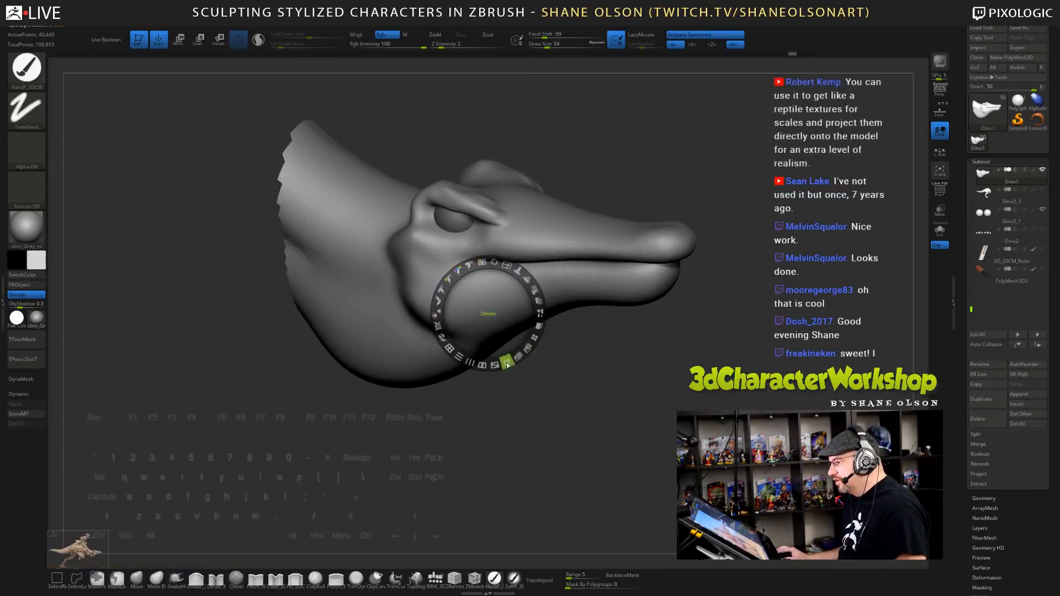
{"action": "left_click", "coordinate": [95, 532]}
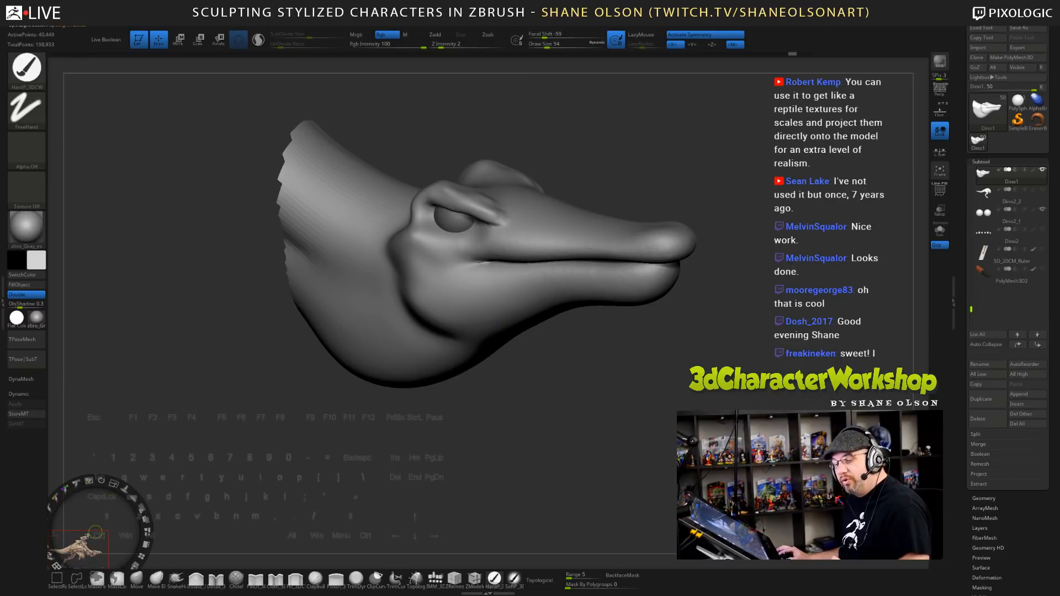
{"action": "left_click_drag", "start_coordinate": [118, 513], "coordinate": [182, 352]}
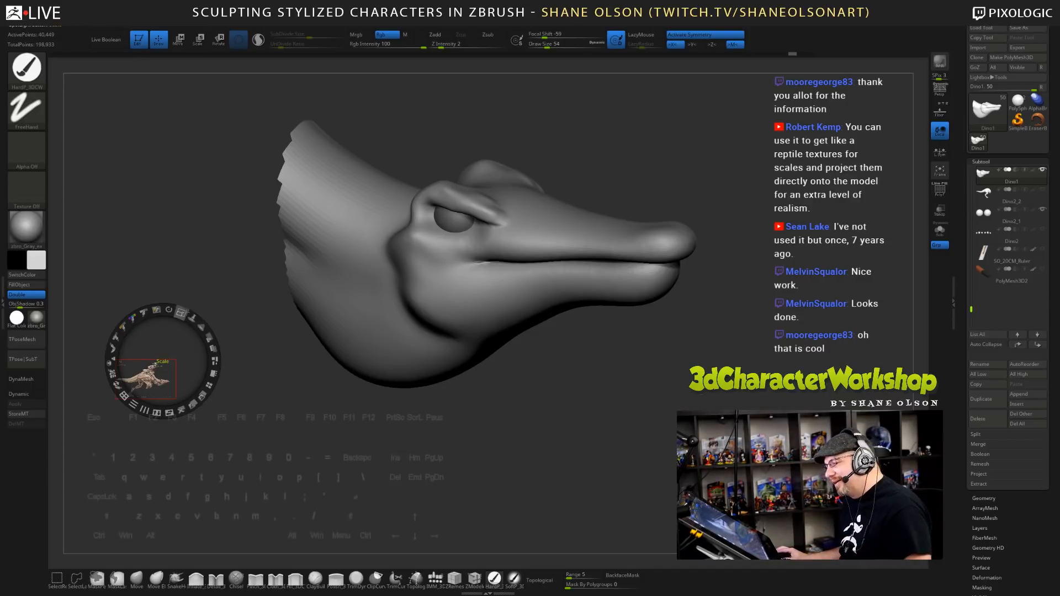
{"action": "left_click_drag", "start_coordinate": [181, 313], "coordinate": [197, 399]}
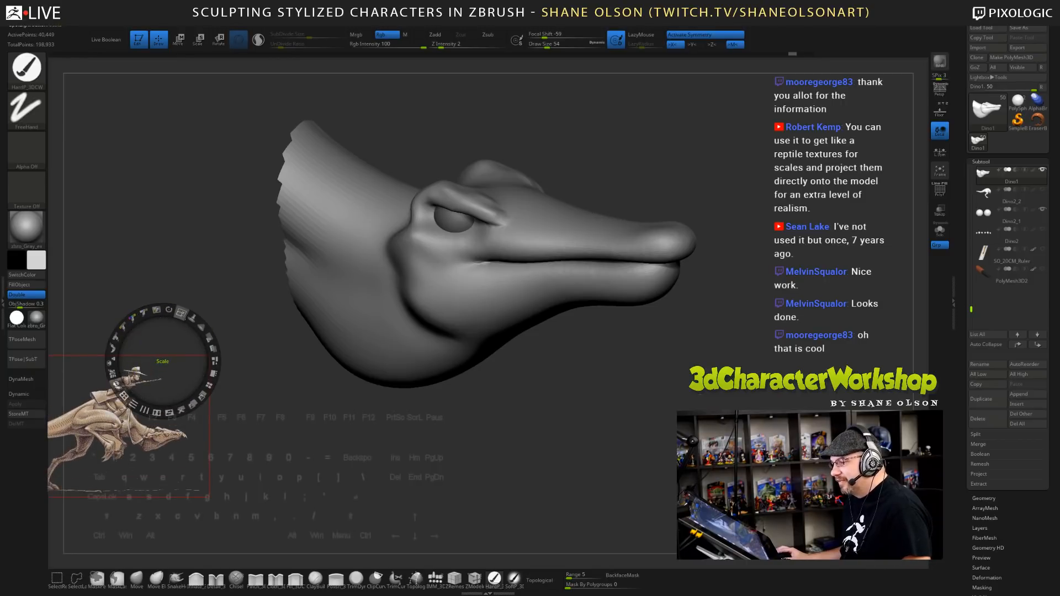
{"action": "mouse_move", "coordinate": [181, 313]}
{"action": "left_mouse_down"}
{"action": "mouse_move", "coordinate": [212, 348]}
{"action": "mouse_move", "coordinate": [185, 219]}
{"action": "mouse_move", "coordinate": [169, 304]}
{"action": "left_mouse_up"}
{"action": "mouse_move", "coordinate": [186, 256]}
{"action": "left_mouse_down"}
{"action": "mouse_move", "coordinate": [213, 282]}
{"action": "mouse_move", "coordinate": [174, 252]}
{"action": "left_mouse_up"}
{"action": "left_click_drag", "start_coordinate": [172, 310], "coordinate": [191, 231]}
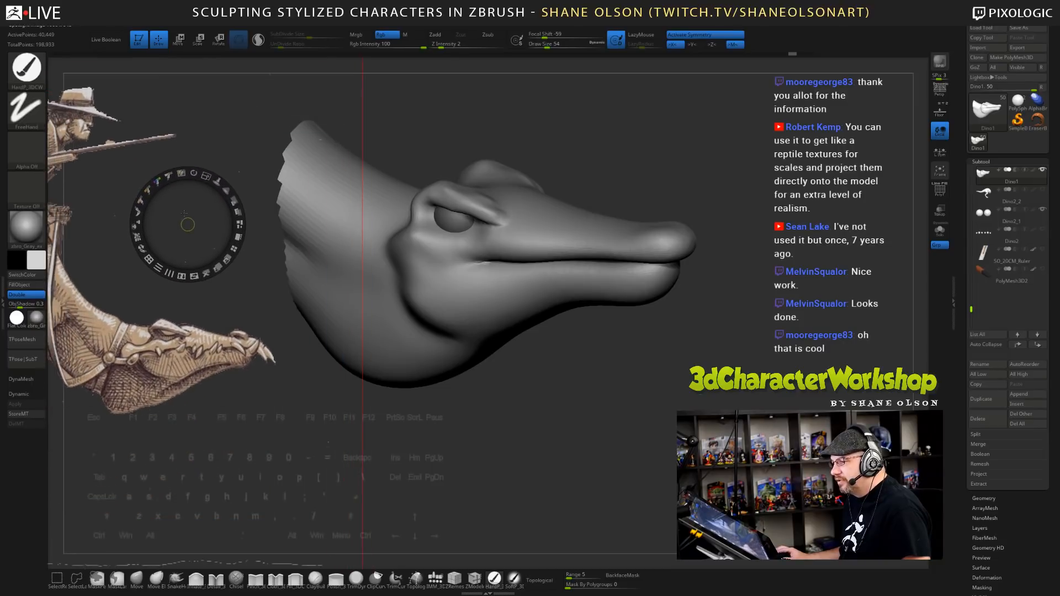
{"action": "key", "text": "z"}
- Reduce the draw size to 39 and save the project
{"action": "mouse_move", "coordinate": [649, 385]}
{"action": "left_mouse_down"}
{"action": "mouse_move", "coordinate": [594, 356]}
{"action": "mouse_move", "coordinate": [620, 428]}
{"action": "left_mouse_up"}
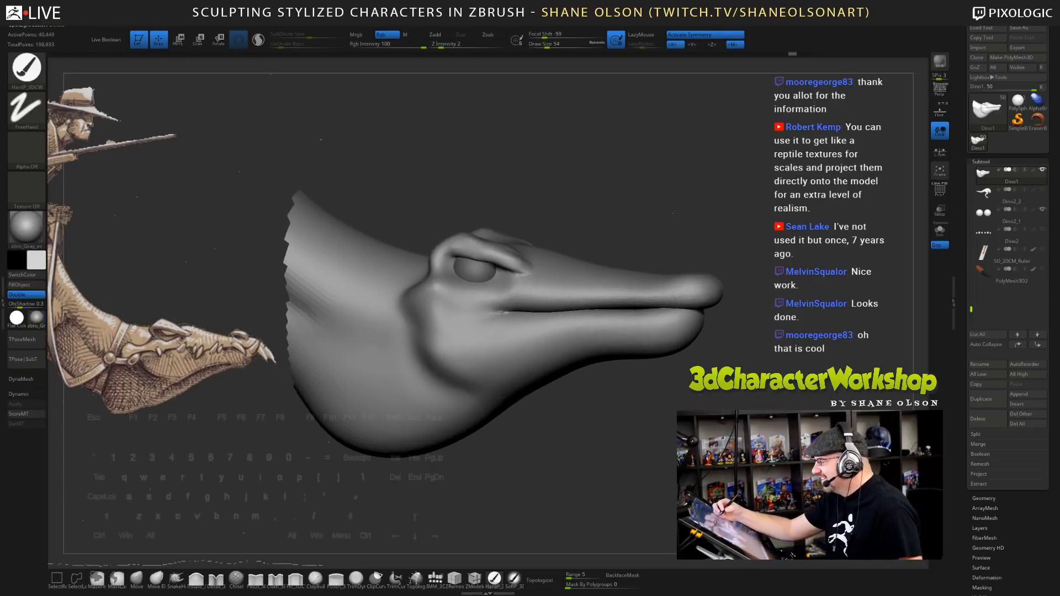
{"action": "mouse_move", "coordinate": [671, 171]}
{"action": "left_mouse_down", "text": "alt"}
{"action": "mouse_move", "coordinate": [674, 204]}
{"action": "mouse_move", "coordinate": [717, 245]}
{"action": "mouse_move", "coordinate": [666, 231]}
{"action": "mouse_move", "coordinate": [685, 215]}
{"action": "left_mouse_up", "text": "alt"}
{"action": "key", "text": "s"}
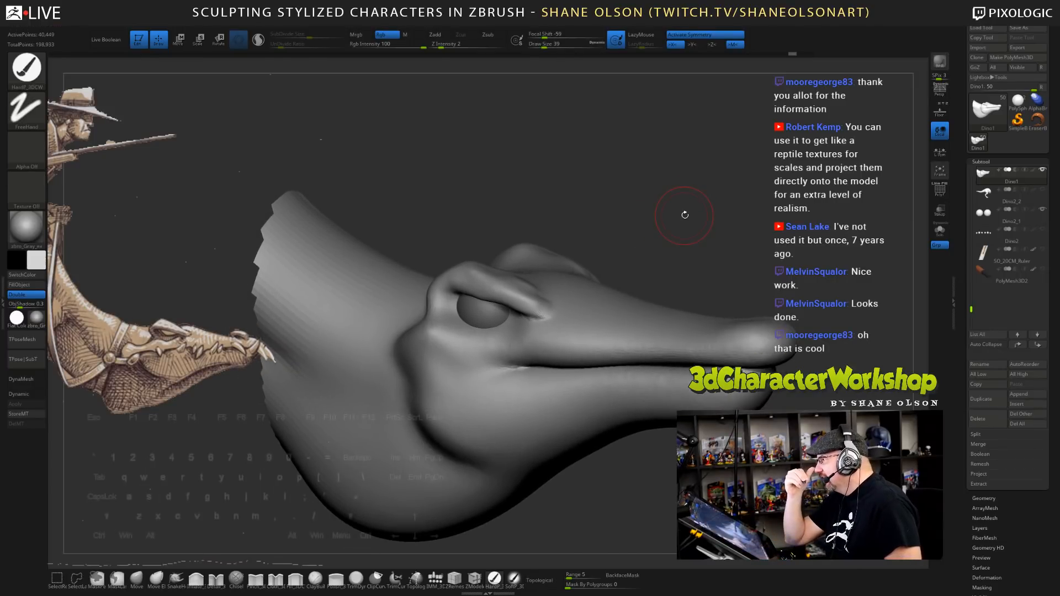
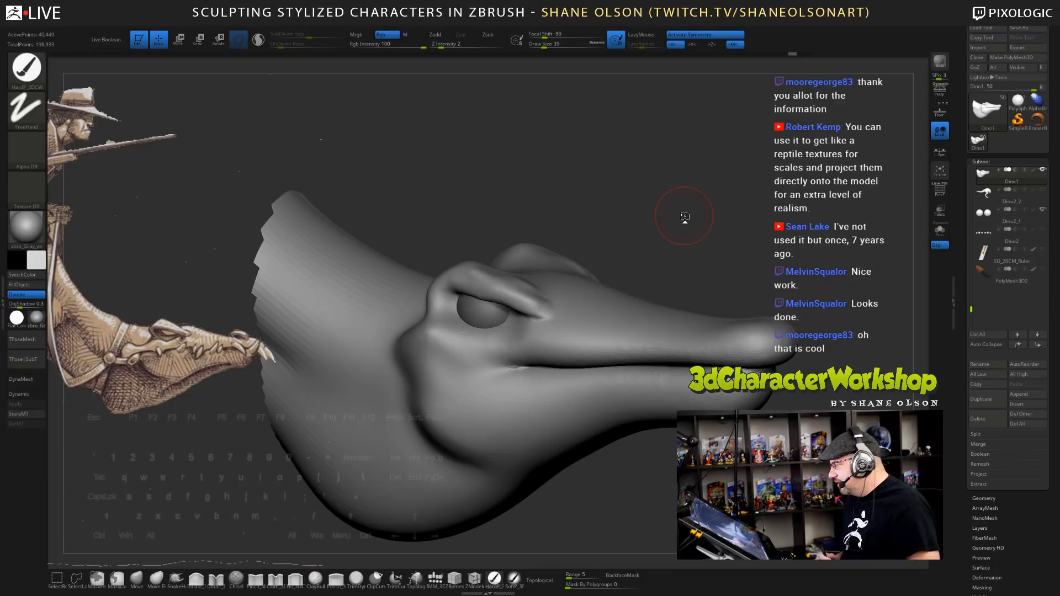
{"action": "key", "text": "ctrl+s"}
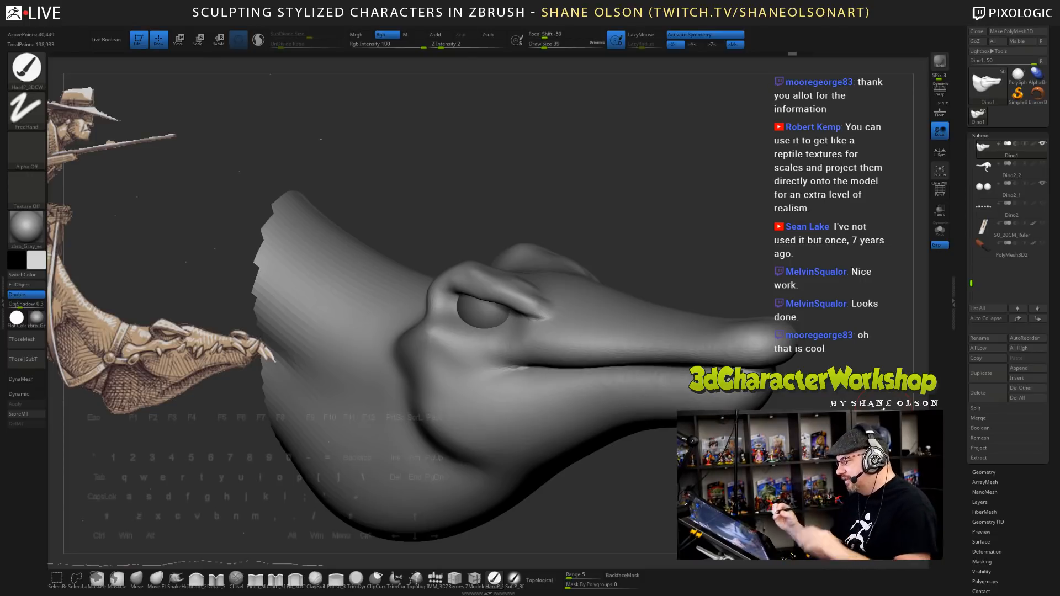
- Build up clay on top of the brow ridges with the ClayBuildup brush at draw size 29 and smooth the strokes
{"action": "left_click_drag", "start_coordinate": [681, 258], "coordinate": [678, 282]}
{"action": "mouse_move", "coordinate": [654, 221]}
{"action": "left_mouse_down"}
{"action": "mouse_move", "coordinate": [665, 243]}
{"action": "mouse_move", "coordinate": [522, 277]}
{"action": "left_mouse_up"}
{"action": "key", "text": "shift"}
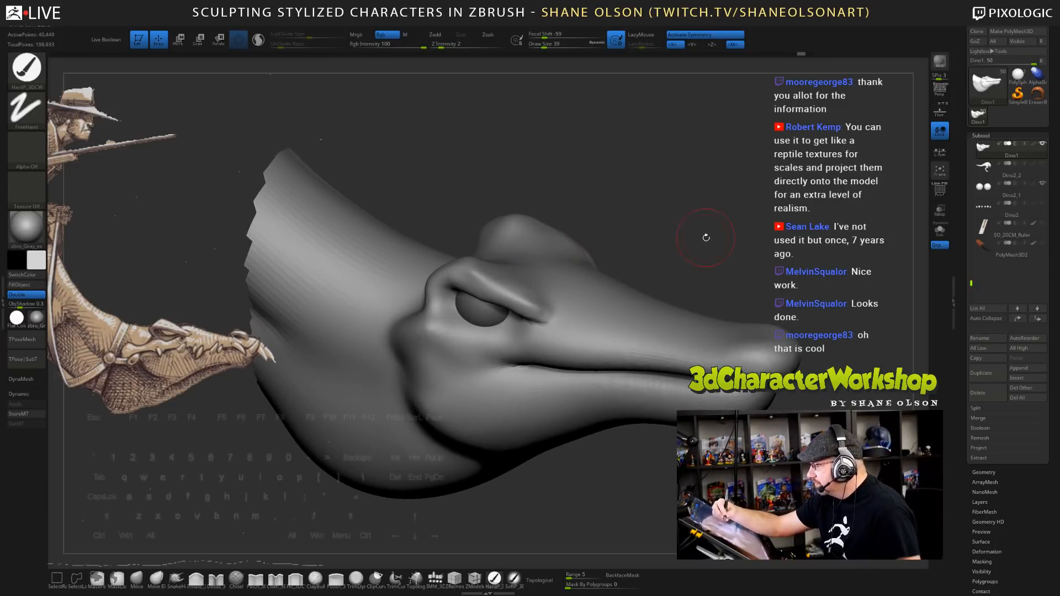
{"action": "left_click_drag", "start_coordinate": [705, 237], "coordinate": [694, 271]}
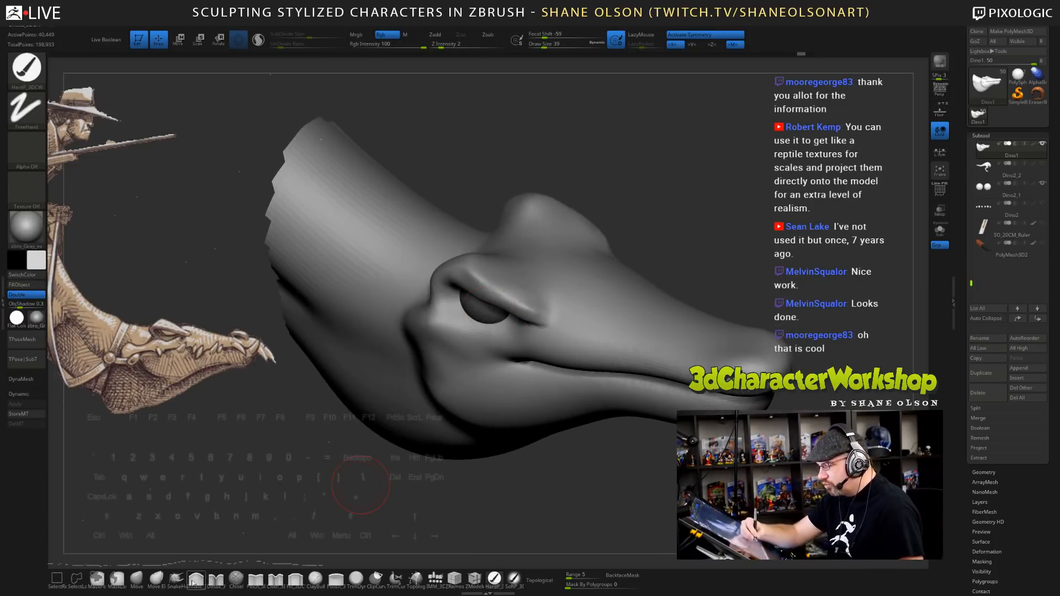
{"action": "left_click", "coordinate": [316, 578]}
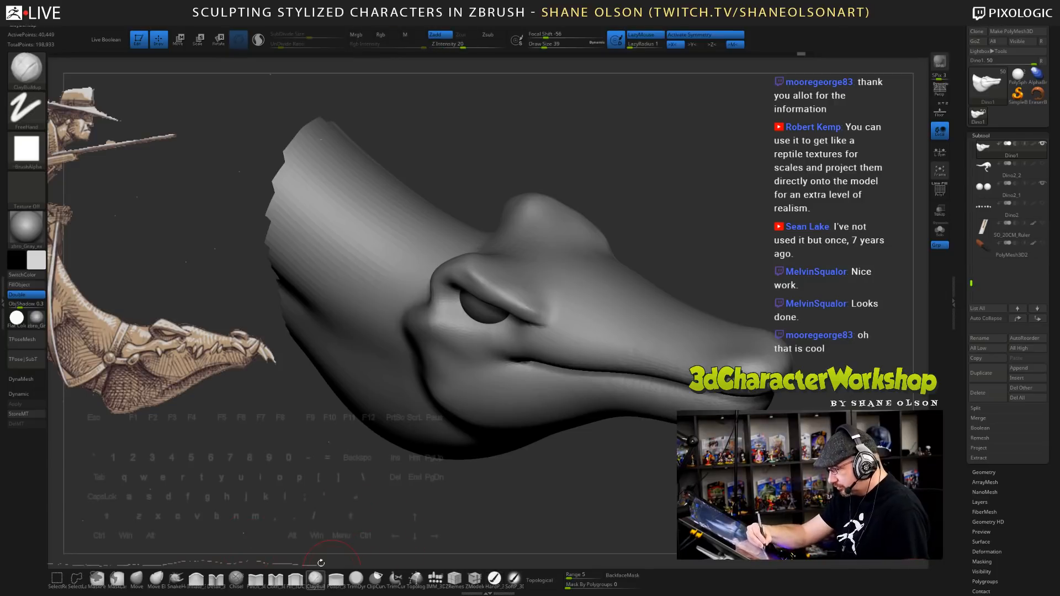
{"action": "mouse_move", "coordinate": [757, 213]}
{"action": "left_mouse_down"}
{"action": "mouse_move", "coordinate": [687, 270]}
{"action": "mouse_move", "coordinate": [696, 272]}
{"action": "left_mouse_up"}
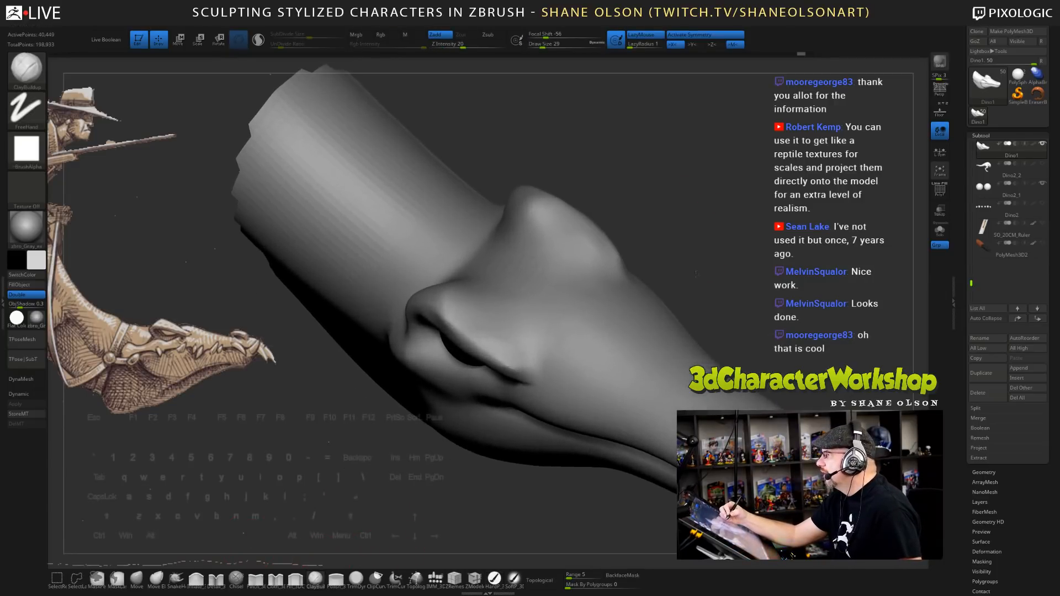
{"action": "mouse_move", "coordinate": [461, 321]}
{"action": "left_mouse_down"}
{"action": "mouse_move", "coordinate": [504, 349]}
{"action": "mouse_move", "coordinate": [509, 339]}
{"action": "mouse_move", "coordinate": [505, 345]}
{"action": "left_mouse_up"}
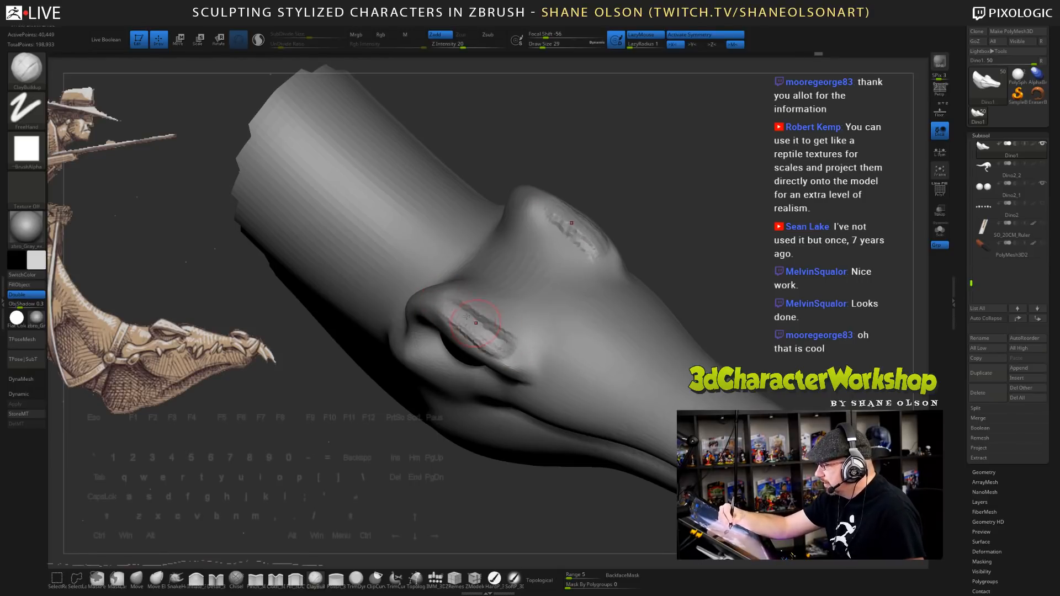
{"action": "mouse_move", "coordinate": [460, 303]}
{"action": "left_mouse_down", "text": "shift"}
{"action": "mouse_move", "coordinate": [488, 328]}
{"action": "mouse_move", "coordinate": [491, 349]}
{"action": "left_mouse_up", "text": "shift"}
- Add another layer of clay along the brow above the eye and blend it smoothly into the forehead
{"action": "mouse_move", "coordinate": [520, 321]}
{"action": "right_mouse_down"}
{"action": "mouse_move", "coordinate": [531, 299]}
{"action": "mouse_move", "coordinate": [669, 291]}
{"action": "mouse_move", "coordinate": [561, 301]}
{"action": "mouse_move", "coordinate": [578, 282]}
{"action": "mouse_move", "coordinate": [552, 296]}
{"action": "right_mouse_up"}
{"action": "mouse_move", "coordinate": [448, 305]}
{"action": "left_mouse_down"}
{"action": "mouse_move", "coordinate": [439, 302]}
{"action": "mouse_move", "coordinate": [508, 340]}
{"action": "left_mouse_up"}
{"action": "right_click_drag", "start_coordinate": [545, 289], "coordinate": [578, 288]}
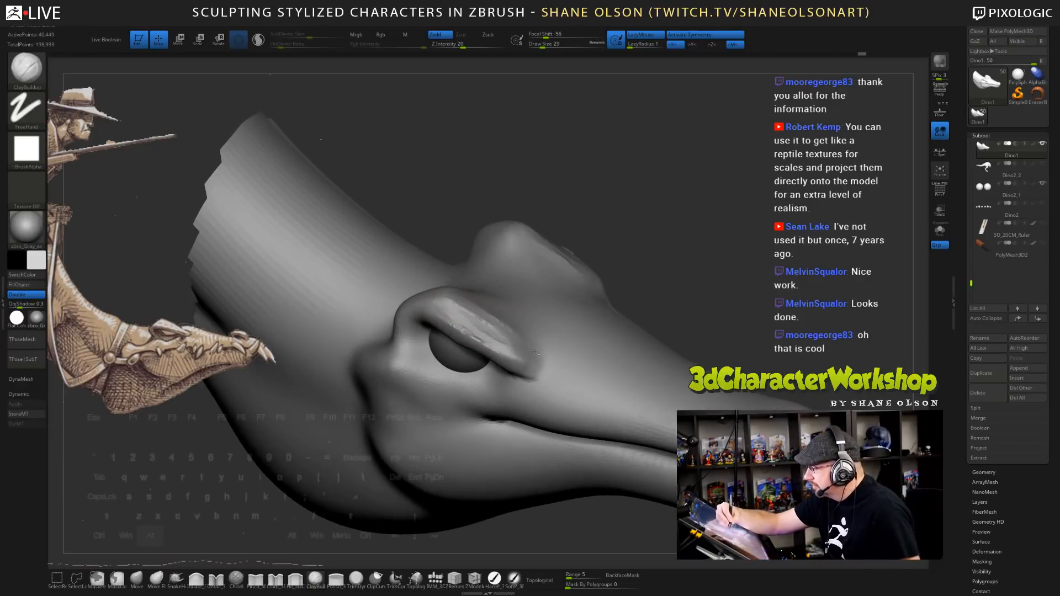
{"action": "left_click_drag", "start_coordinate": [510, 323], "coordinate": [494, 328], "text": "shift"}
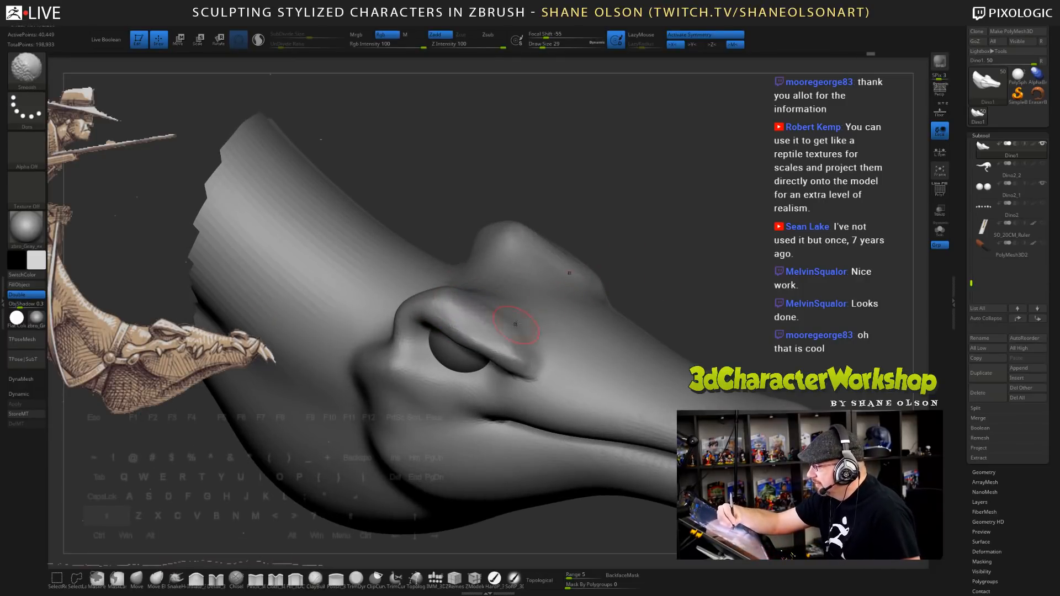
{"action": "mouse_move", "coordinate": [588, 263]}
{"action": "right_mouse_down"}
{"action": "mouse_move", "coordinate": [544, 264]}
{"action": "mouse_move", "coordinate": [684, 248]}
{"action": "mouse_move", "coordinate": [552, 309]}
{"action": "mouse_move", "coordinate": [513, 342]}
{"action": "right_mouse_up"}
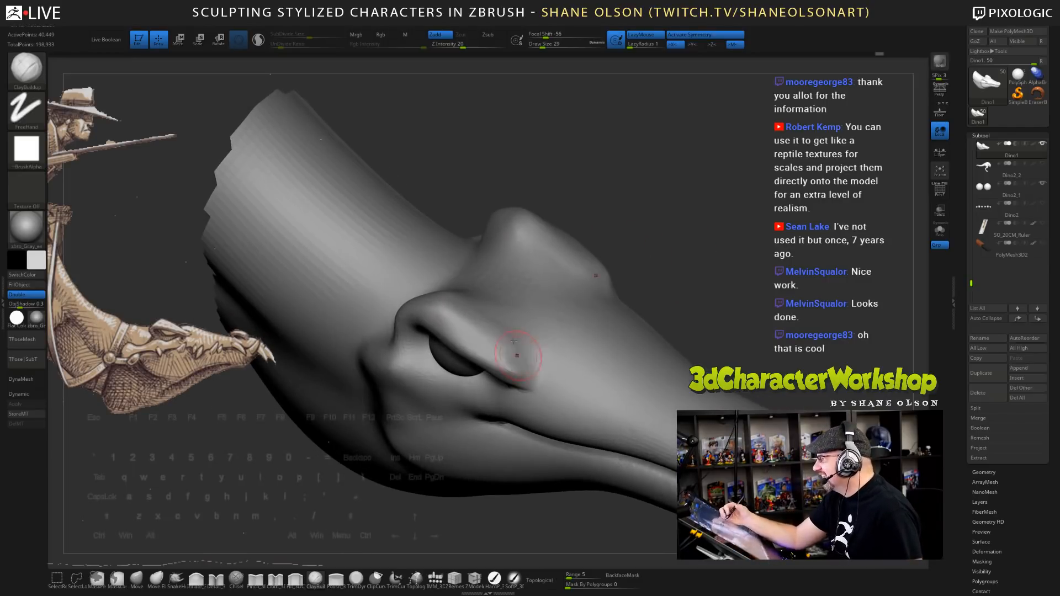
- Thicken the rear part of the brow ridge with clay, smooth it, and add more clay toward the middle of the brow
{"action": "right_click_drag", "start_coordinate": [469, 305], "coordinate": [459, 298]}
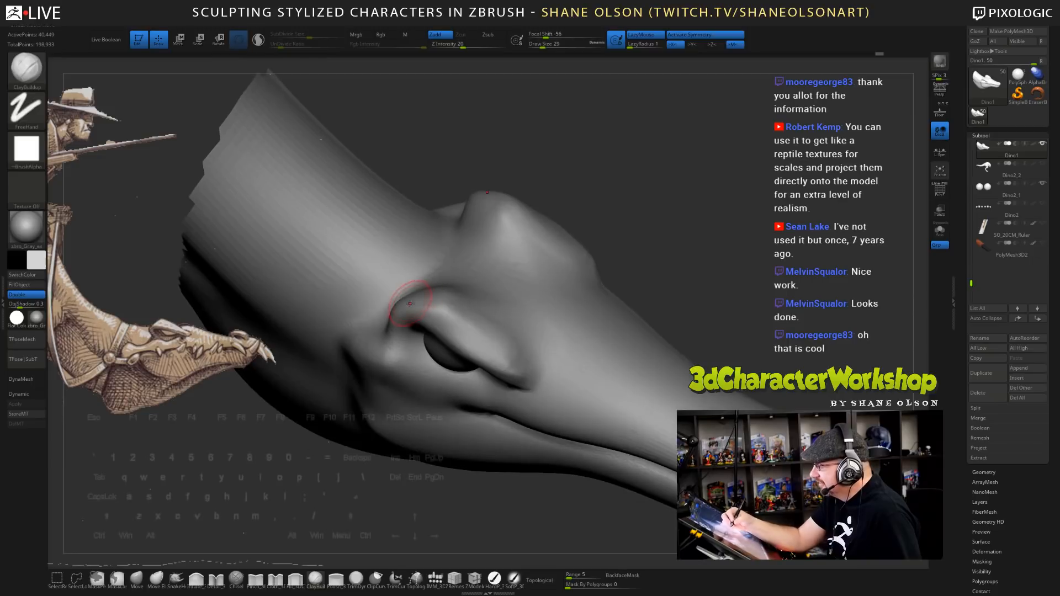
{"action": "mouse_move", "coordinate": [441, 309]}
{"action": "left_mouse_down"}
{"action": "mouse_move", "coordinate": [484, 343]}
{"action": "mouse_move", "coordinate": [432, 308]}
{"action": "mouse_move", "coordinate": [462, 324]}
{"action": "left_mouse_up"}
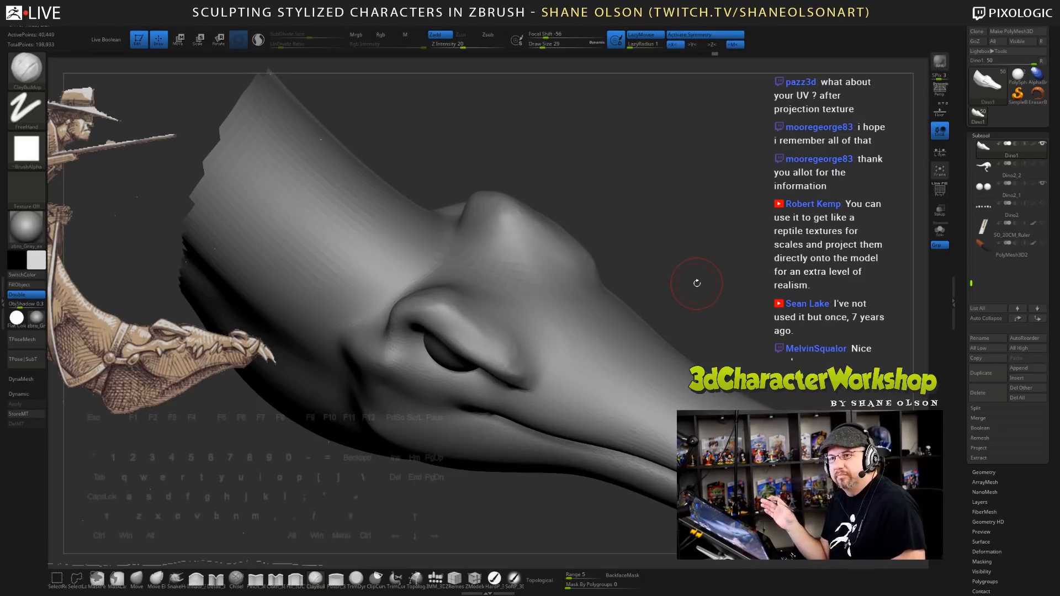
{"action": "key", "text": "shift"}
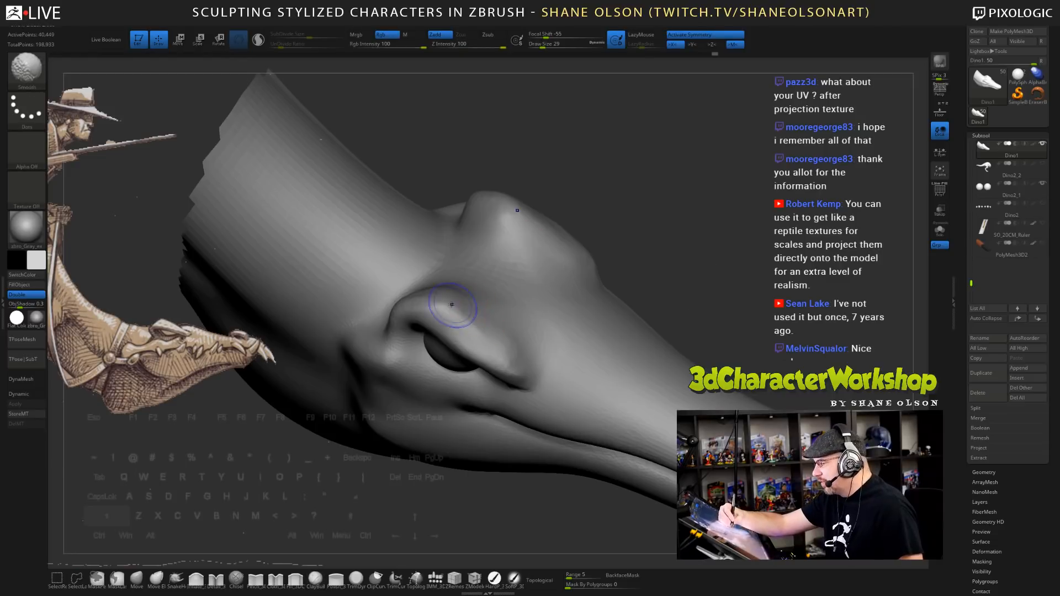
{"action": "left_click_drag", "start_coordinate": [451, 305], "coordinate": [484, 333], "text": "shift"}
{"action": "mouse_move", "coordinate": [481, 323]}
{"action": "right_mouse_down"}
{"action": "mouse_move", "coordinate": [488, 280]}
{"action": "mouse_move", "coordinate": [671, 260]}
{"action": "right_mouse_up"}
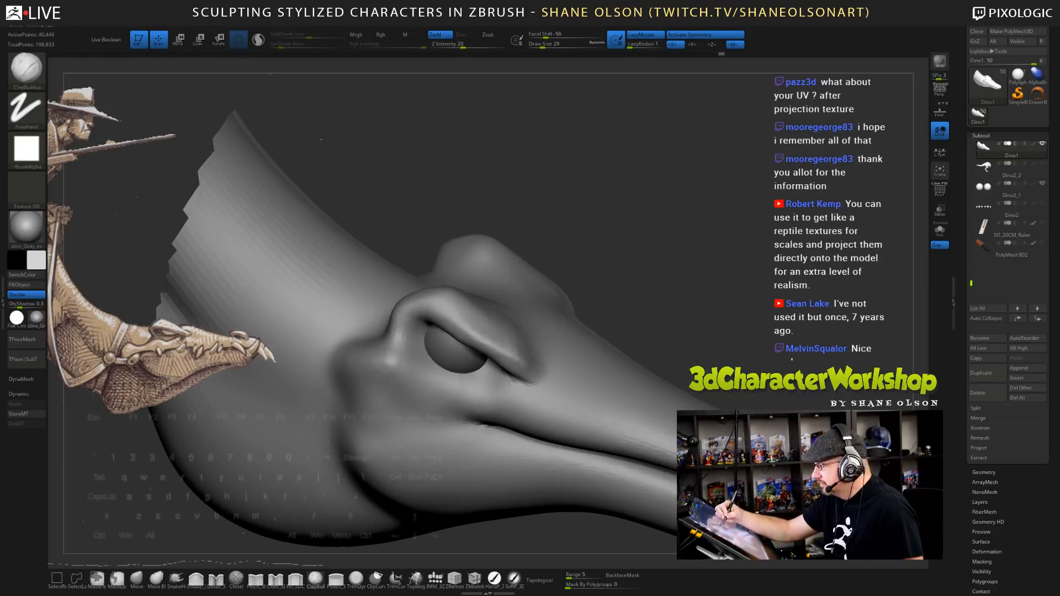
{"action": "left_click_drag", "start_coordinate": [451, 304], "coordinate": [478, 326]}
- Reduce the draw size to 22 and try carving into the rim of the brow behind the eye
{"action": "mouse_move", "coordinate": [657, 248]}
{"action": "left_mouse_down"}
{"action": "mouse_move", "coordinate": [654, 285]}
{"action": "mouse_move", "coordinate": [633, 238]}
{"action": "left_mouse_up"}
{"action": "key", "text": "bracketleft"}
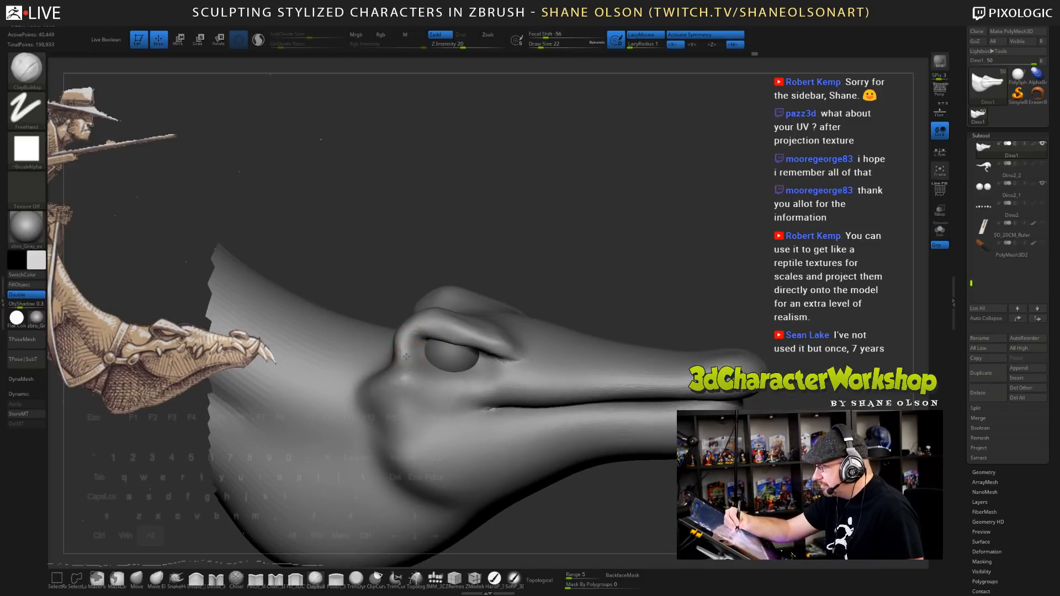
{"action": "left_click_drag", "start_coordinate": [405, 356], "coordinate": [436, 327], "text": "alt"}
{"action": "key", "text": "ctrl+z"}
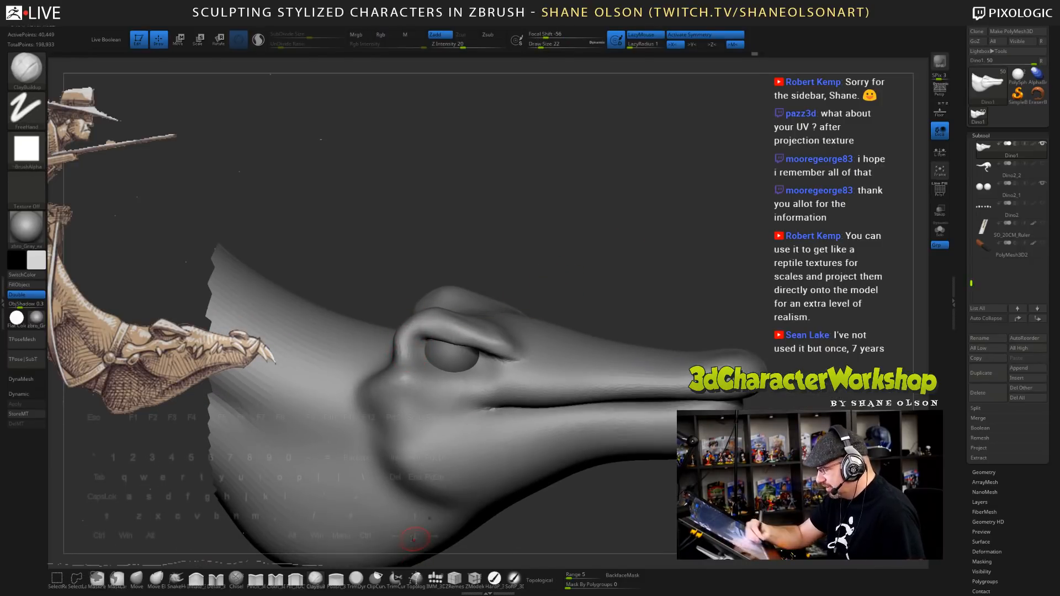
- Flatten the rim of the upper eyelid from the rear corner to the front corner with the Polish brush
{"action": "left_click", "coordinate": [336, 579]}
{"action": "mouse_move", "coordinate": [580, 271]}
{"action": "left_mouse_down"}
{"action": "mouse_move", "coordinate": [597, 254]}
{"action": "mouse_move", "coordinate": [599, 295]}
{"action": "left_mouse_up"}
{"action": "mouse_move", "coordinate": [404, 352]}
{"action": "left_mouse_down"}
{"action": "mouse_move", "coordinate": [426, 322]}
{"action": "mouse_move", "coordinate": [446, 328]}
{"action": "left_mouse_up"}
{"action": "left_click_drag", "start_coordinate": [513, 346], "coordinate": [534, 355]}
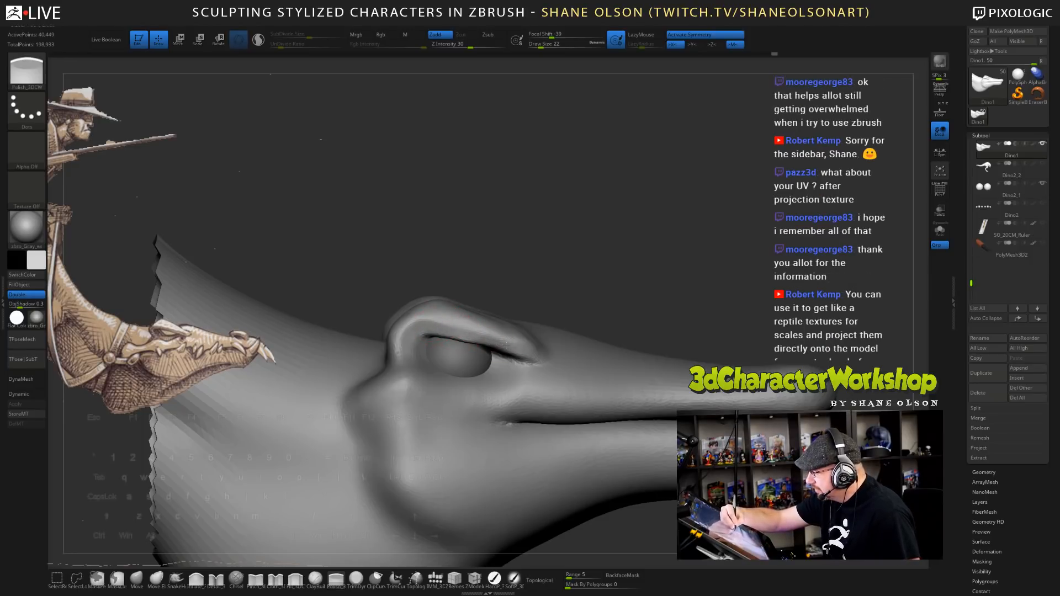
{"action": "left_click_drag", "start_coordinate": [465, 334], "coordinate": [517, 345]}
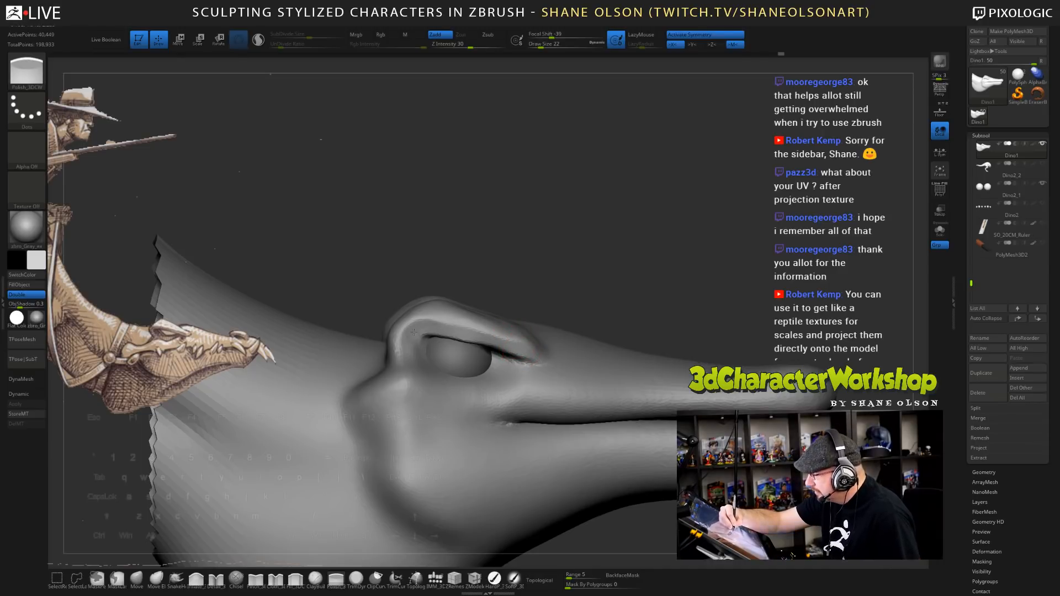
{"action": "left_click_drag", "start_coordinate": [411, 337], "coordinate": [454, 327]}
- Turn on Sculptris Pro and polish the upper surface of the brow ridge at draw size 33
{"action": "mouse_move", "coordinate": [632, 241]}
{"action": "left_mouse_down"}
{"action": "mouse_move", "coordinate": [598, 273]}
{"action": "mouse_move", "coordinate": [620, 264]}
{"action": "left_mouse_up"}
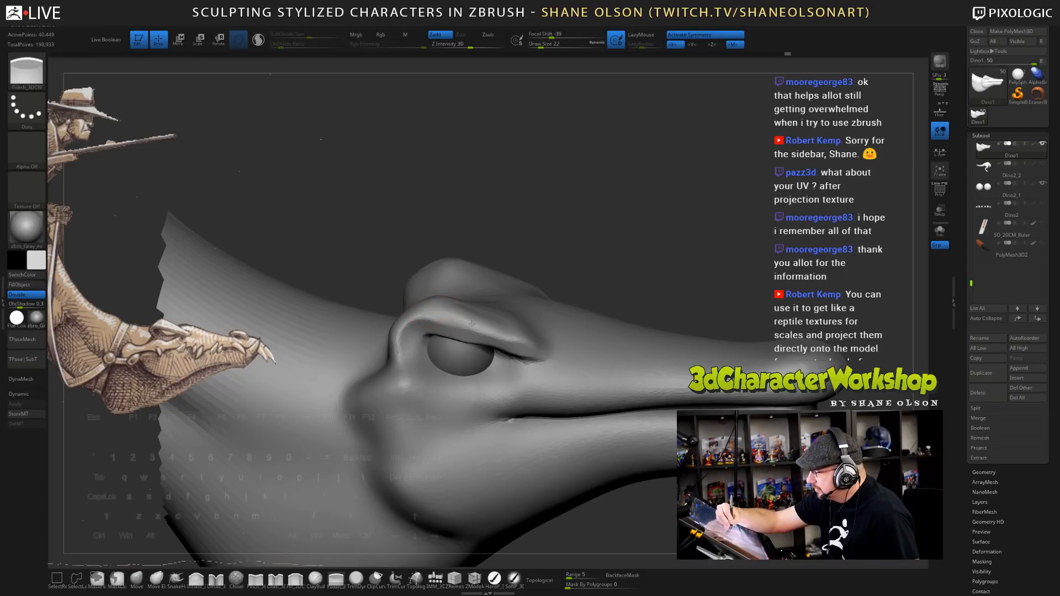
{"action": "key", "text": "bracketright"}
{"action": "left_click_drag", "start_coordinate": [453, 318], "coordinate": [471, 321]}
{"action": "left_click", "coordinate": [259, 41]}
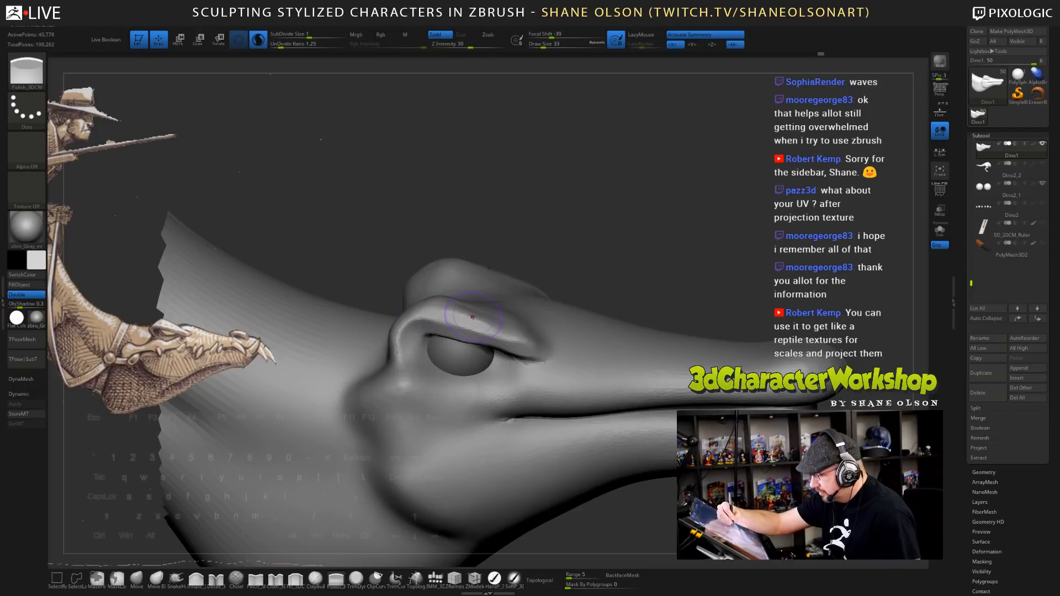
{"action": "key", "text": "3"}
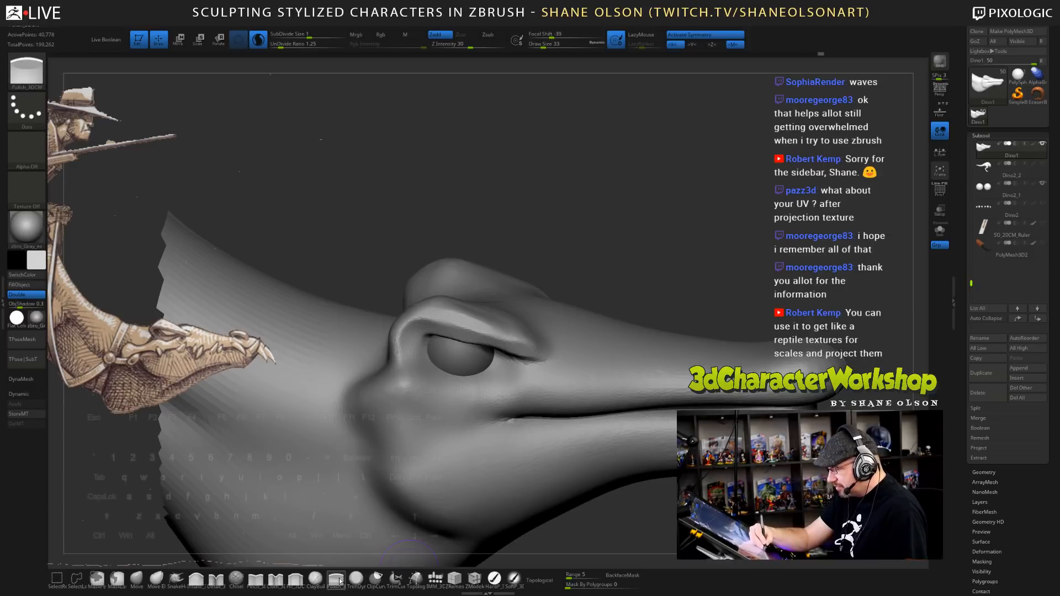
{"action": "left_click_drag", "start_coordinate": [441, 307], "coordinate": [467, 319]}
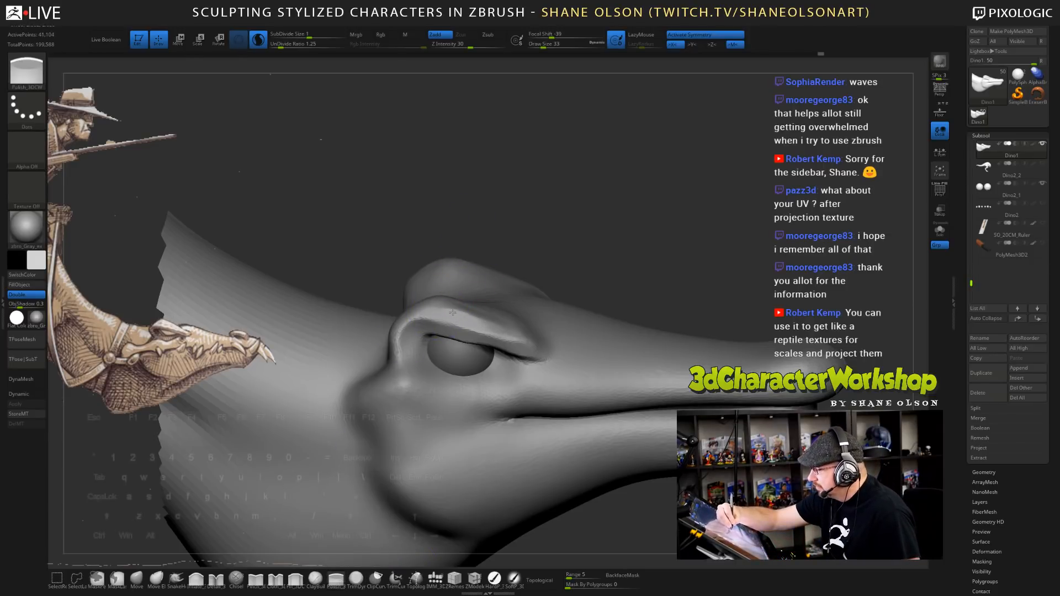
{"action": "left_click_drag", "start_coordinate": [634, 233], "coordinate": [508, 289]}
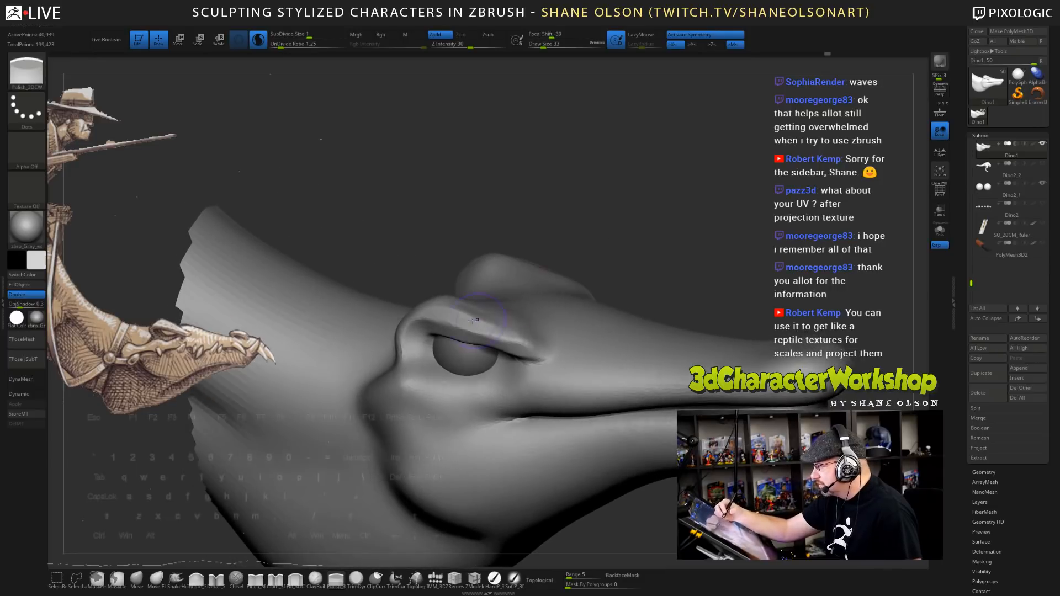
{"action": "left_click_drag", "start_coordinate": [612, 241], "coordinate": [665, 242]}
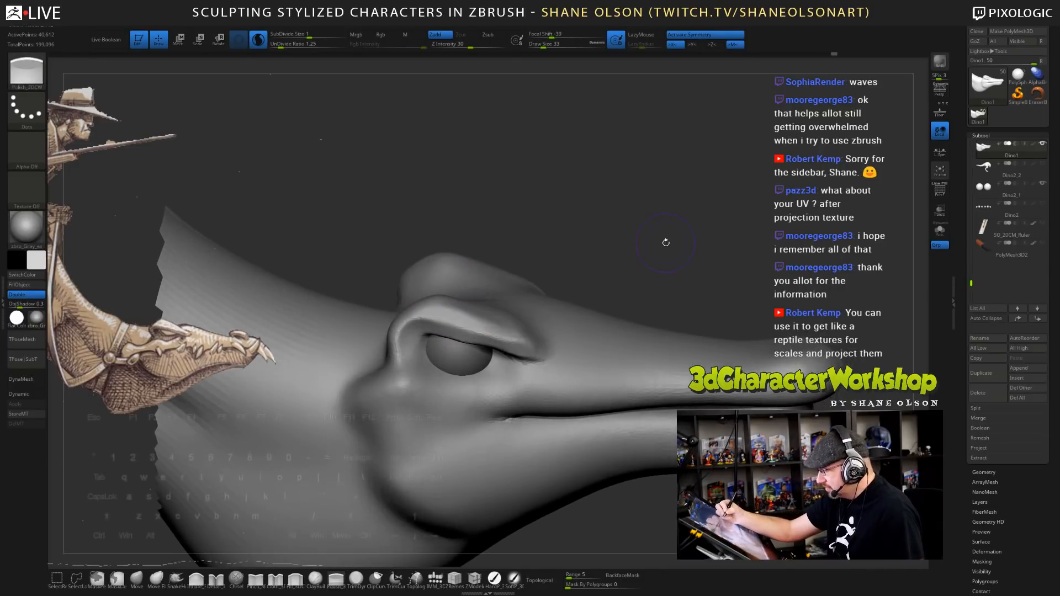
- Flatten the top of the brow ridge with the hPolish brush at draw size 29
{"action": "key", "text": "b"}
{"action": "key", "text": "h"}
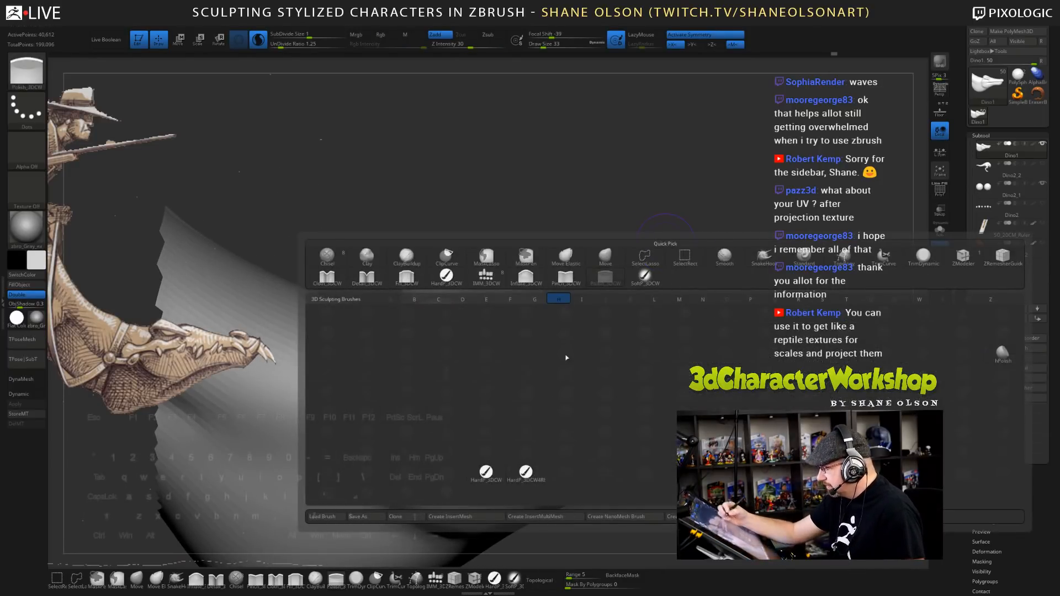
{"action": "left_click", "coordinate": [1000, 351]}
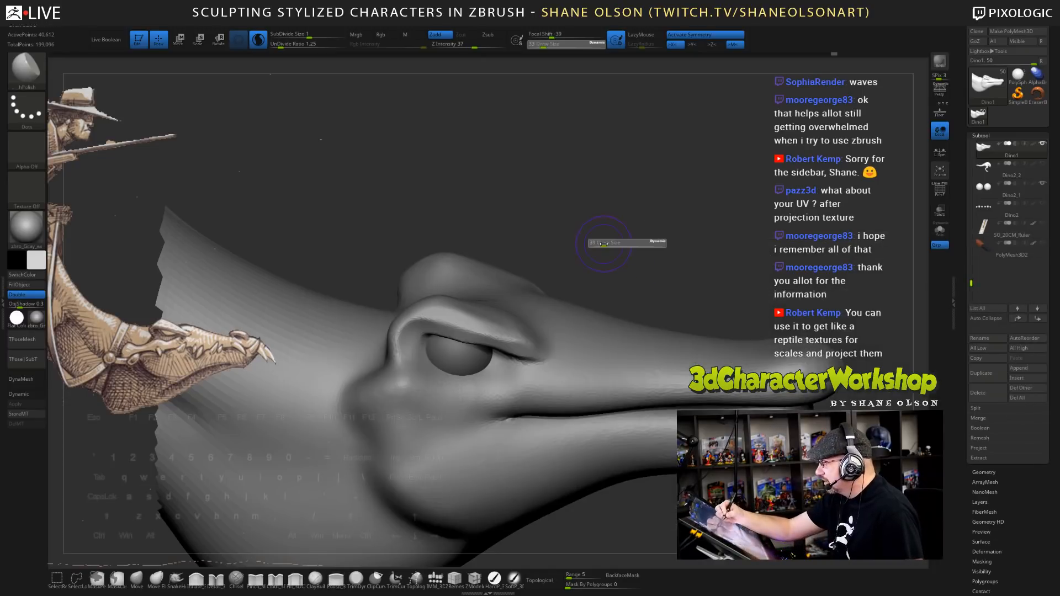
{"action": "left_click_drag", "start_coordinate": [605, 254], "coordinate": [496, 234]}
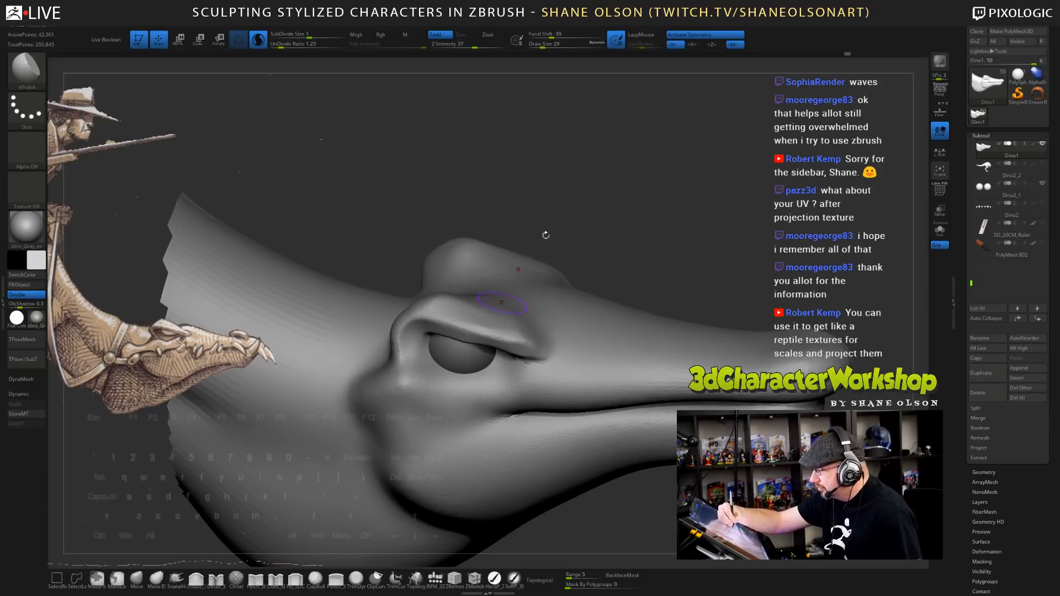
- Polish the brow ridge directly above the eye and around its rear bend with hPolish at draw size 29
{"action": "left_click_drag", "start_coordinate": [589, 239], "coordinate": [645, 247], "text": "ctrl"}
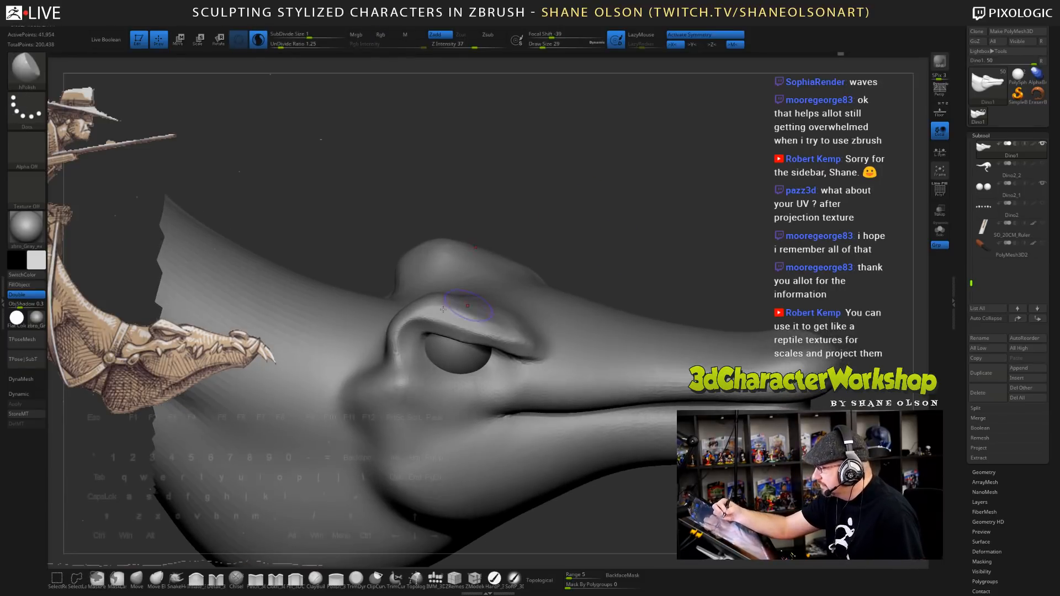
{"action": "mouse_move", "coordinate": [461, 309]}
{"action": "left_mouse_down"}
{"action": "mouse_move", "coordinate": [442, 307]}
{"action": "mouse_move", "coordinate": [456, 313]}
{"action": "left_mouse_up"}
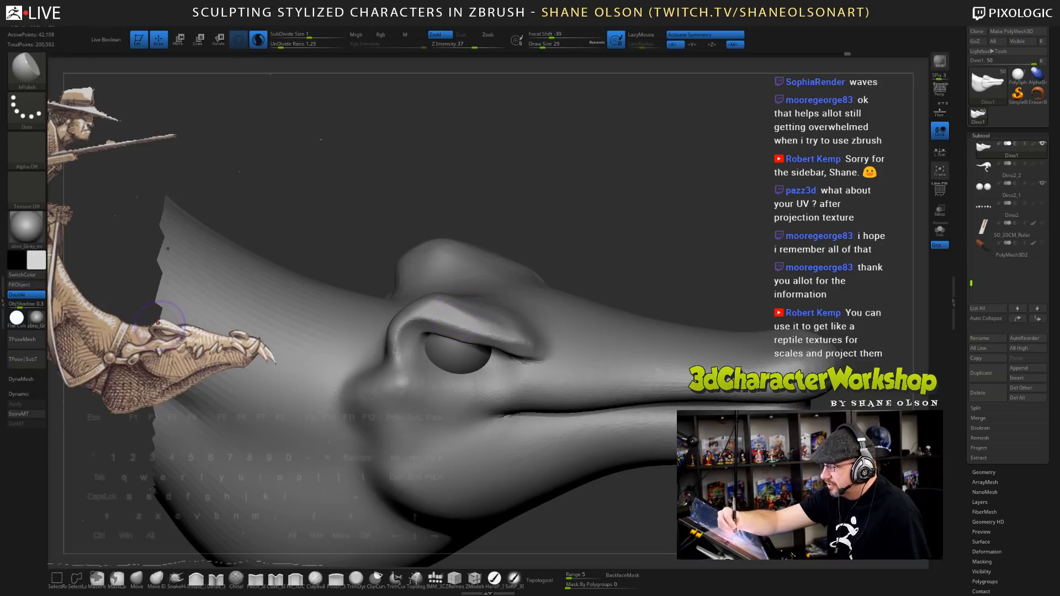
{"action": "left_click_drag", "start_coordinate": [591, 247], "coordinate": [574, 265]}
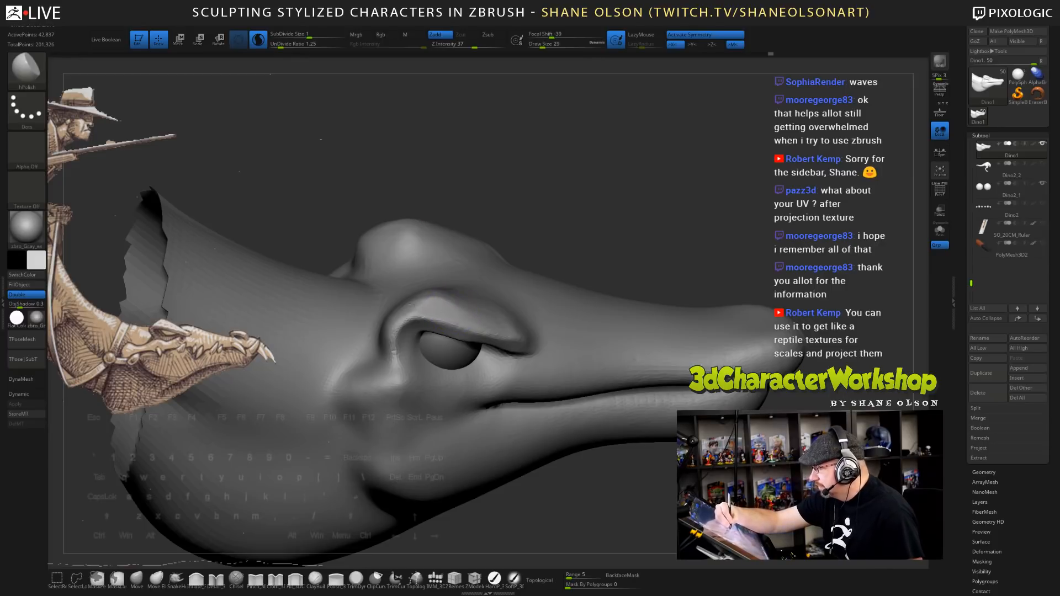
{"action": "left_click_drag", "start_coordinate": [561, 229], "coordinate": [624, 216]}
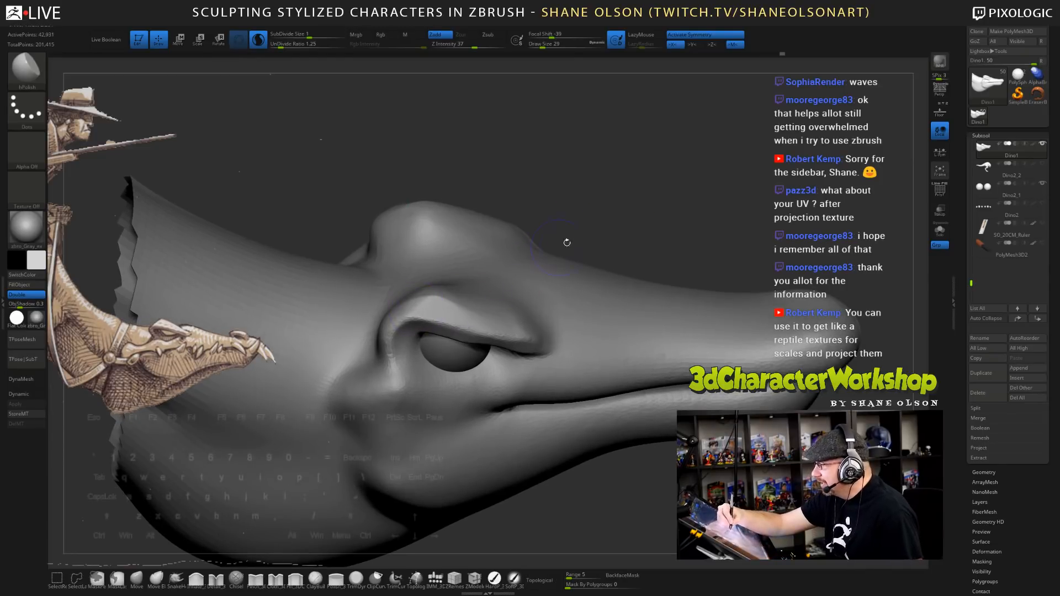
{"action": "left_click_drag", "start_coordinate": [567, 243], "coordinate": [501, 262]}
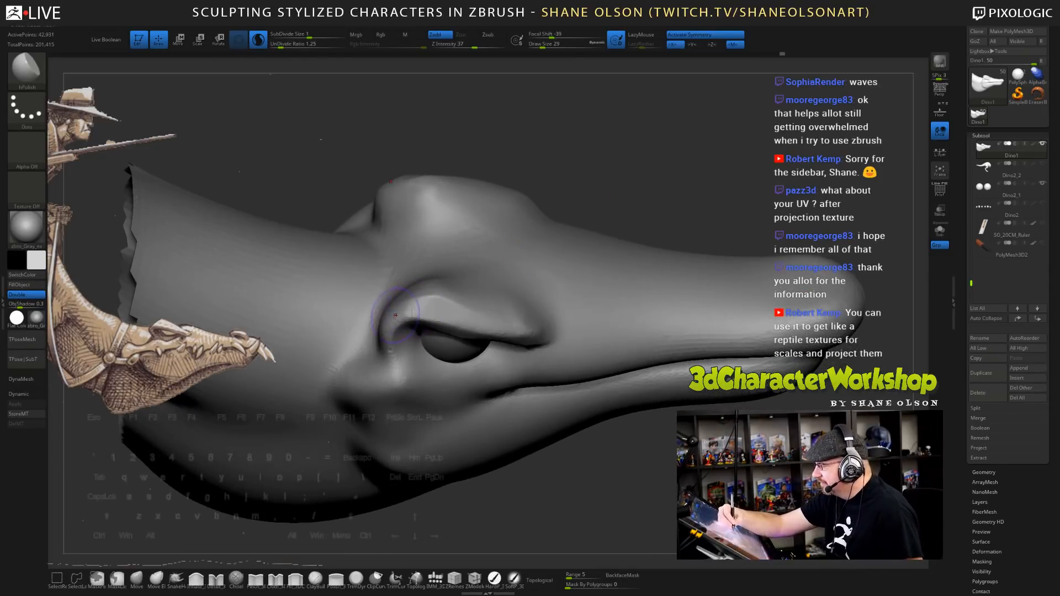
{"action": "left_click_drag", "start_coordinate": [438, 319], "coordinate": [418, 293]}
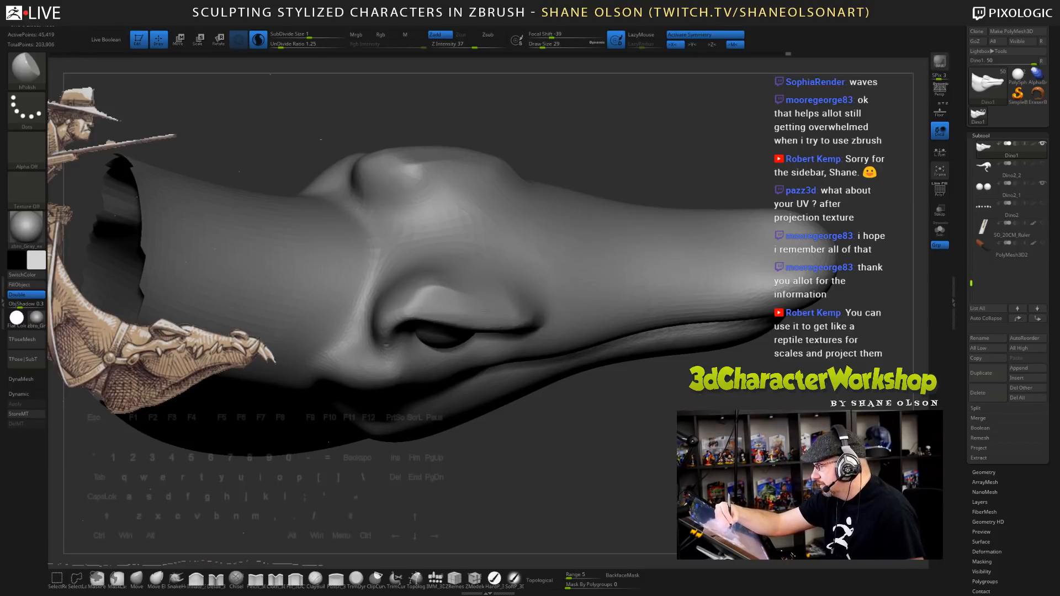
- Reduce the draw size to 27 and polish the outer face of the brow ridge towards its front corner
{"action": "left_click_drag", "start_coordinate": [667, 163], "coordinate": [640, 188]}
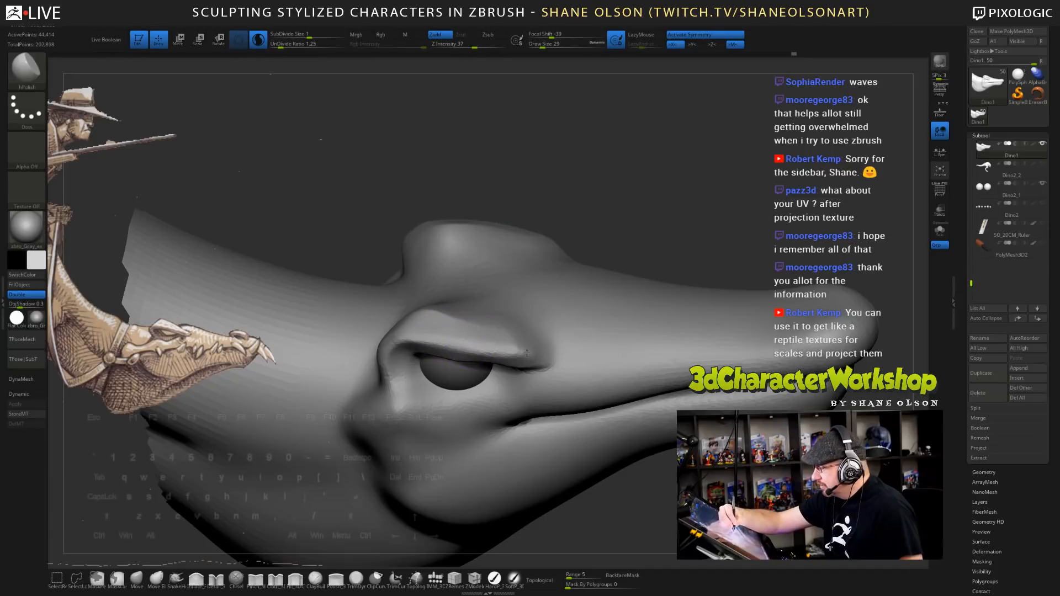
{"action": "key", "text": "s"}
{"action": "left_click", "coordinate": [520, 334]}
{"action": "left_click_drag", "start_coordinate": [492, 331], "coordinate": [530, 352]}
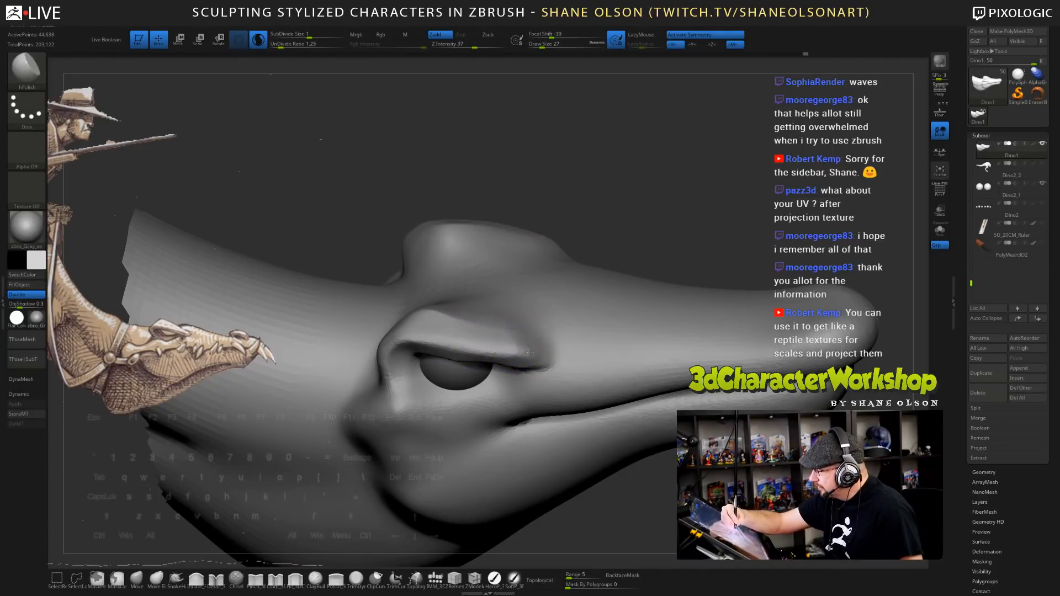
{"action": "left_click_drag", "start_coordinate": [439, 330], "coordinate": [495, 343]}
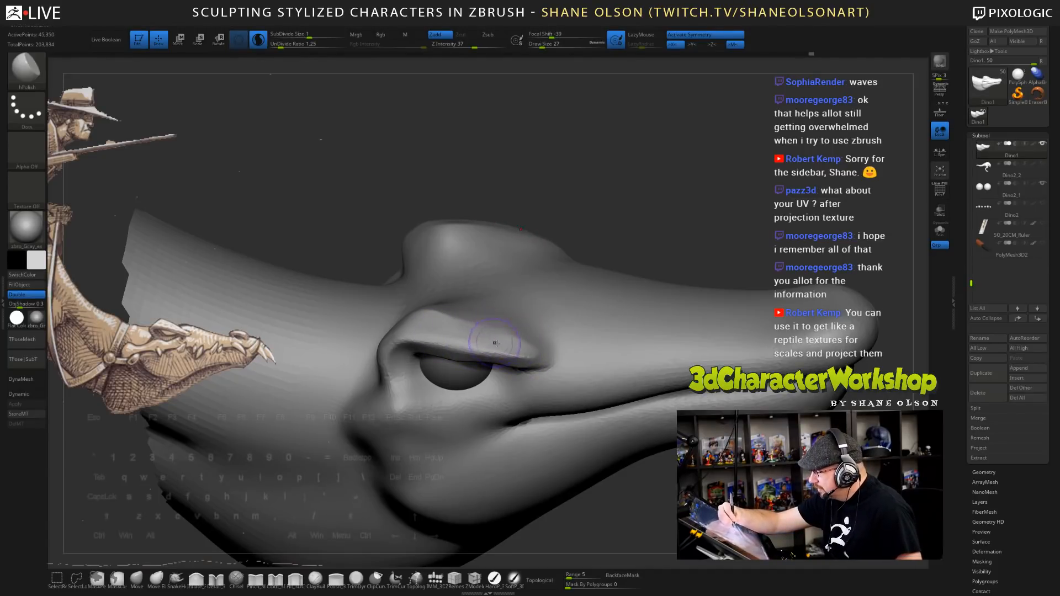
{"action": "left_click_drag", "start_coordinate": [432, 334], "coordinate": [491, 345]}
{"action": "left_click_drag", "start_coordinate": [683, 206], "coordinate": [692, 192]}
{"action": "mouse_move", "coordinate": [710, 283]}
{"action": "left_mouse_down"}
{"action": "mouse_move", "coordinate": [589, 241]}
{"action": "mouse_move", "coordinate": [496, 279]}
{"action": "left_mouse_up"}
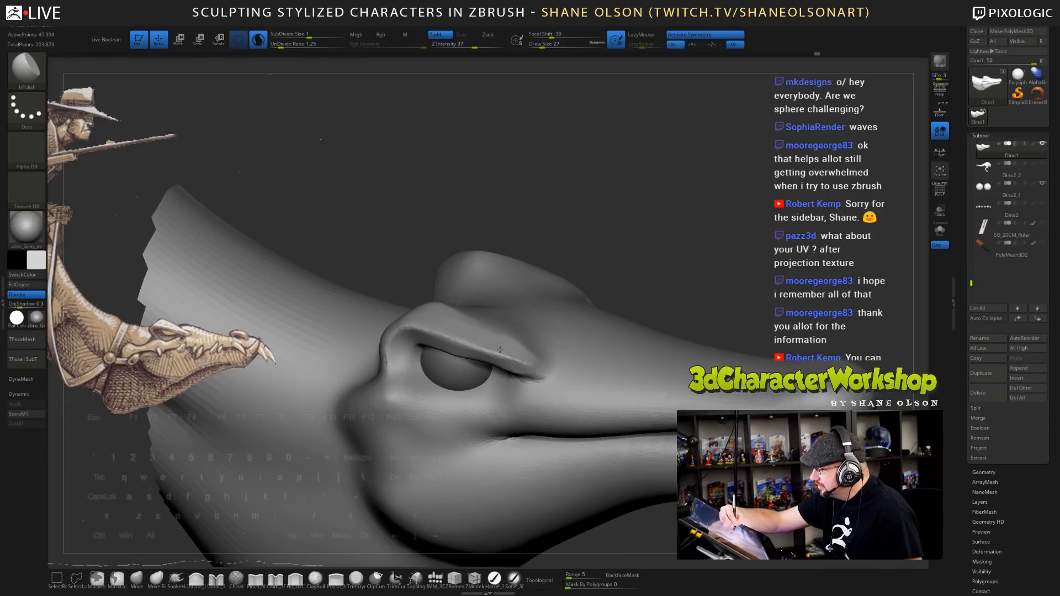
- Adjust the upper eyelid rim near the front corner of the eye with the Move brush at draw size 27
{"action": "left_click_drag", "start_coordinate": [626, 222], "coordinate": [610, 163], "text": "alt"}
{"action": "left_click", "coordinate": [136, 578]}
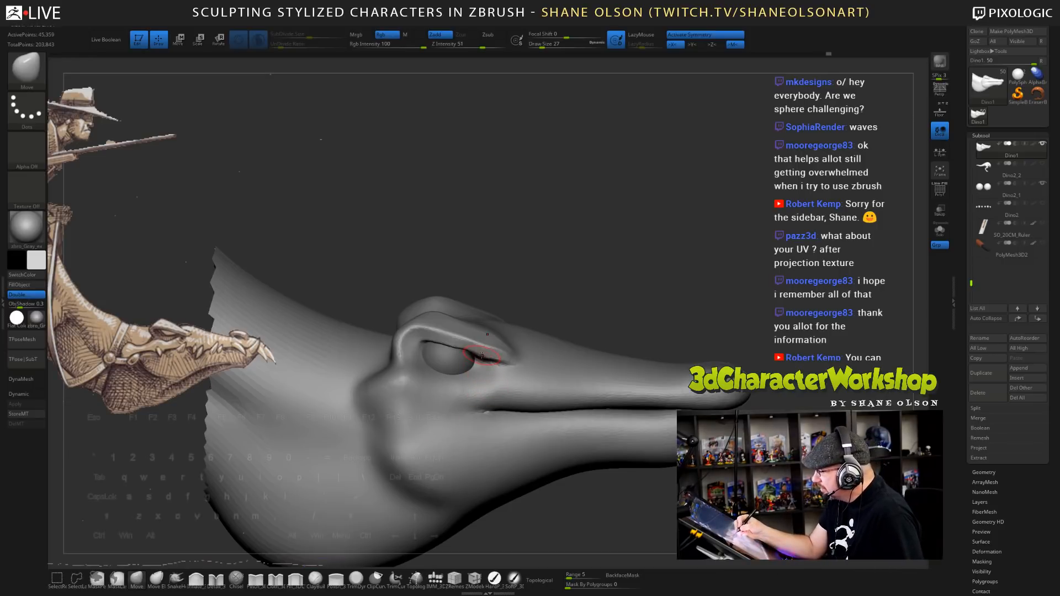
{"action": "mouse_move", "coordinate": [594, 264]}
{"action": "left_mouse_down"}
{"action": "mouse_move", "coordinate": [584, 283]}
{"action": "mouse_move", "coordinate": [498, 315]}
{"action": "mouse_move", "coordinate": [468, 349]}
{"action": "left_mouse_up"}
{"action": "key", "text": "shift"}
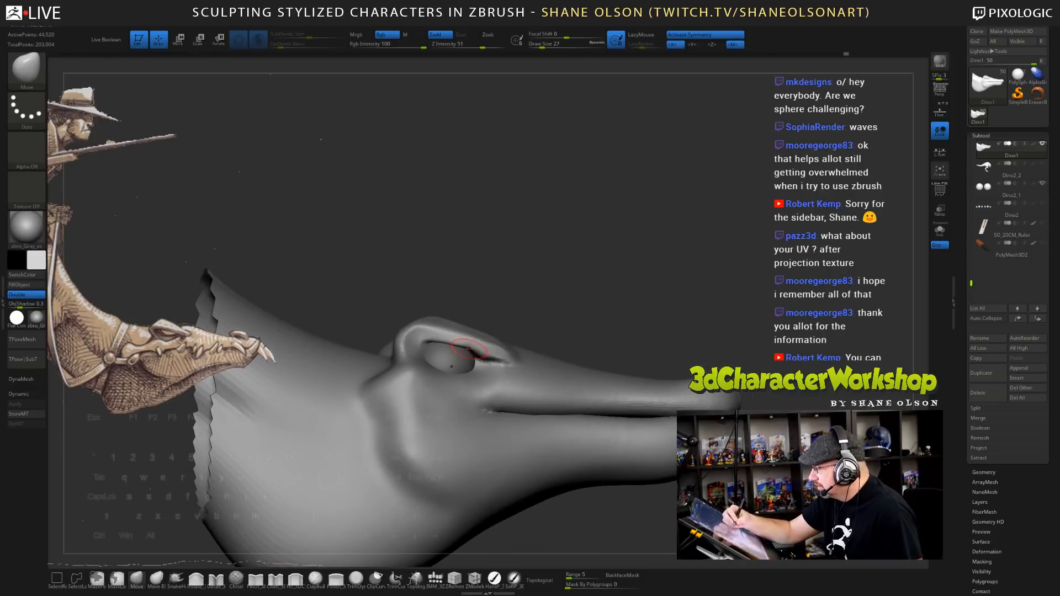
- Sharpen the top edge of the brow ridge from its rear bend to its front end with the Pinch brush, smoothing where needed
{"action": "left_click_drag", "start_coordinate": [621, 283], "coordinate": [615, 313]}
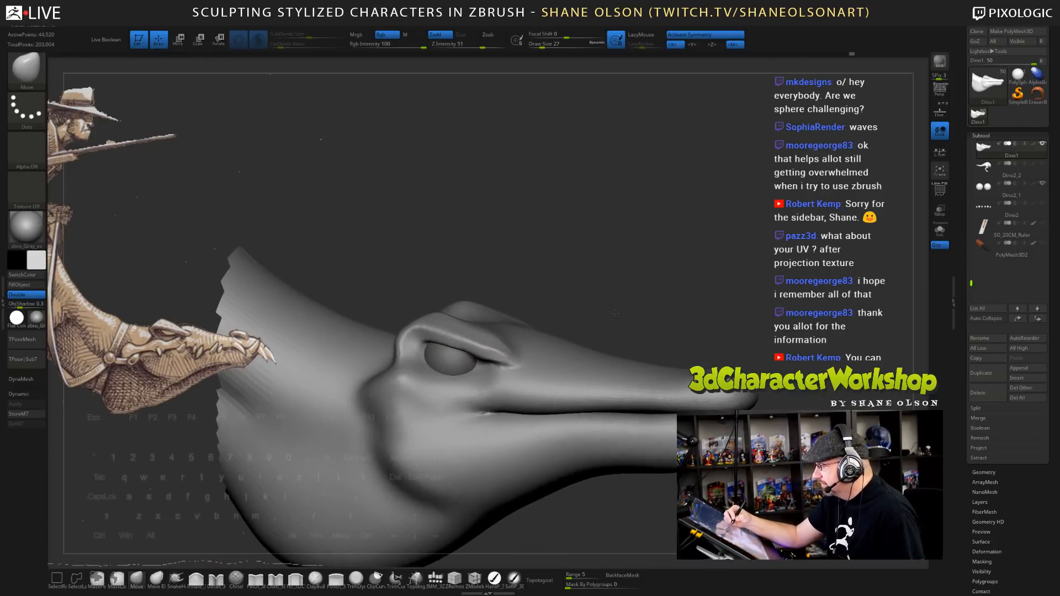
{"action": "left_click_drag", "start_coordinate": [646, 278], "coordinate": [627, 293]}
{"action": "left_click", "coordinate": [255, 579]}
{"action": "left_click_drag", "start_coordinate": [450, 305], "coordinate": [501, 373], "text": "alt"}
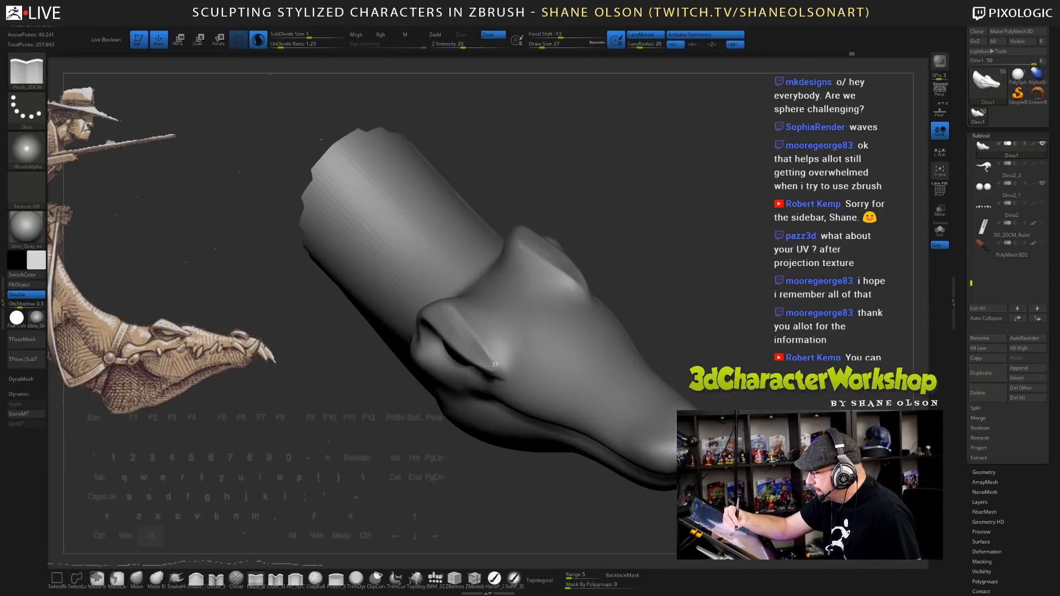
{"action": "key", "text": "shift"}
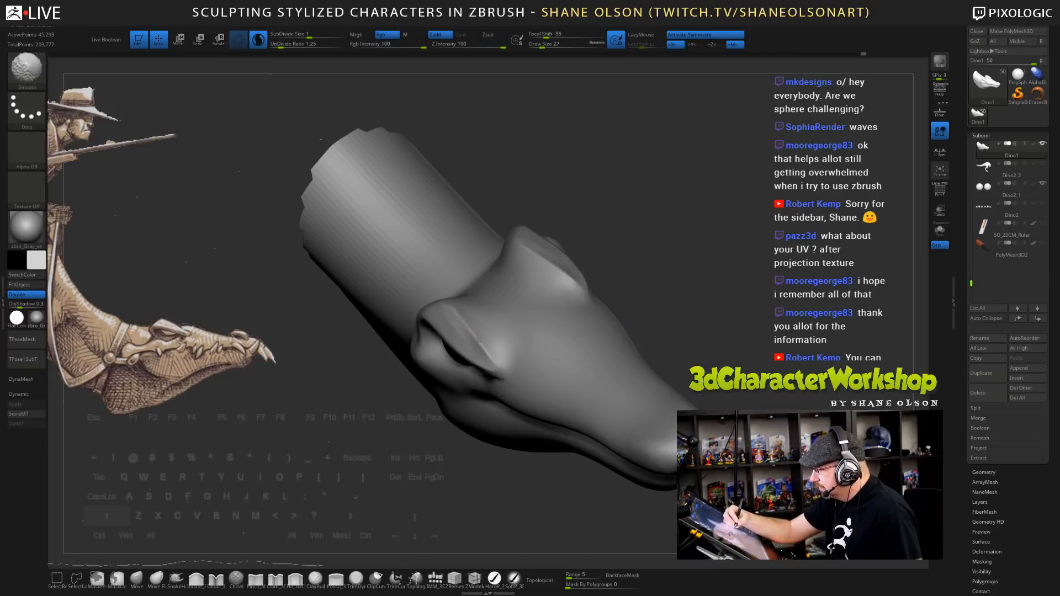
{"action": "mouse_move", "coordinate": [696, 368]}
{"action": "left_mouse_down"}
{"action": "mouse_move", "coordinate": [720, 326]}
{"action": "mouse_move", "coordinate": [716, 348]}
{"action": "mouse_move", "coordinate": [695, 348]}
{"action": "mouse_move", "coordinate": [687, 403]}
{"action": "left_mouse_up"}
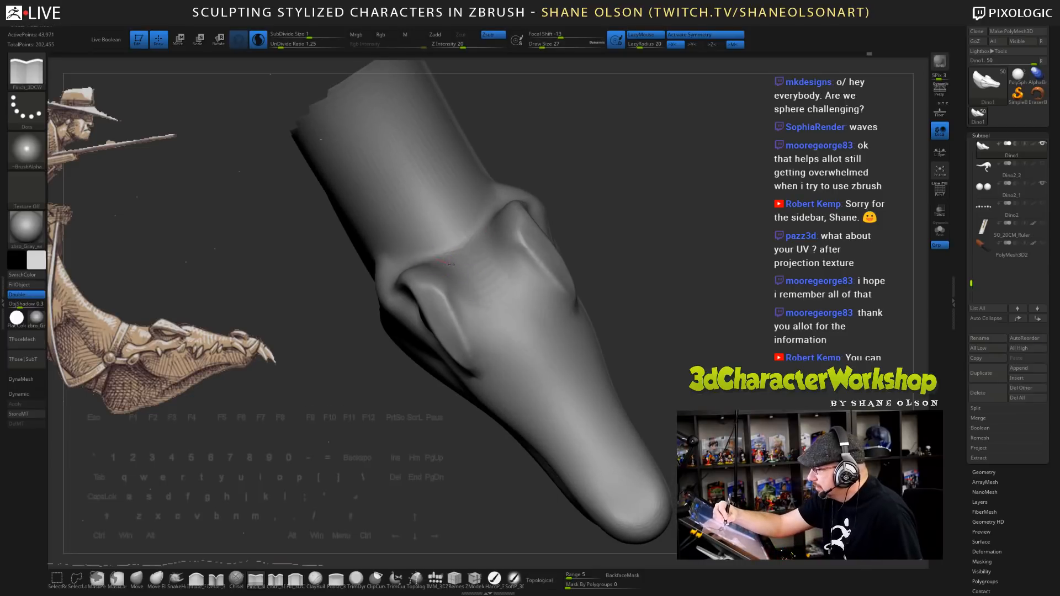
{"action": "left_click_drag", "start_coordinate": [447, 264], "coordinate": [484, 350]}
- Reshape the rear contour of the cheek behind the eye with the Move brush at draw size 68
{"action": "left_click_drag", "start_coordinate": [660, 394], "coordinate": [481, 426]}
{"action": "right_click_drag", "start_coordinate": [416, 375], "coordinate": [464, 377]}
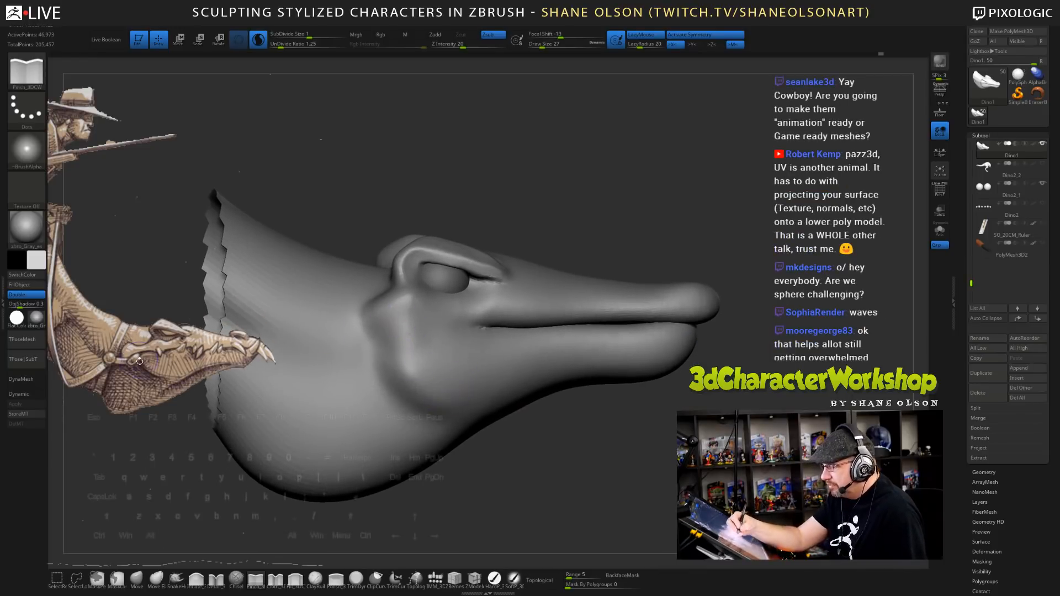
{"action": "left_click", "coordinate": [139, 578]}
{"action": "key", "text": "bracketright"}
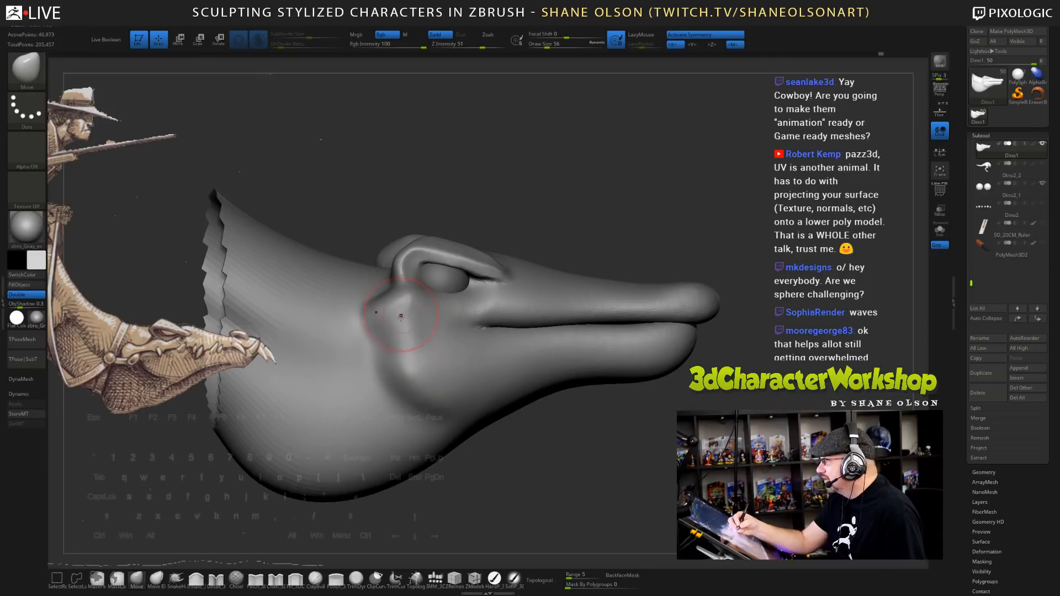
{"action": "key", "text": "bracketright"}
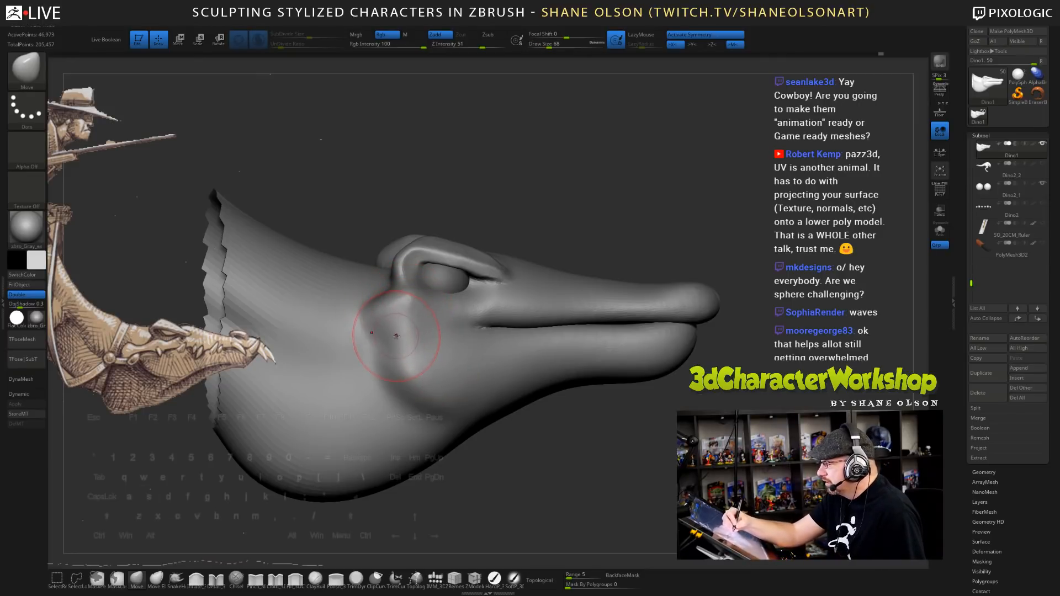
{"action": "right_click_drag", "start_coordinate": [426, 351], "coordinate": [397, 365]}
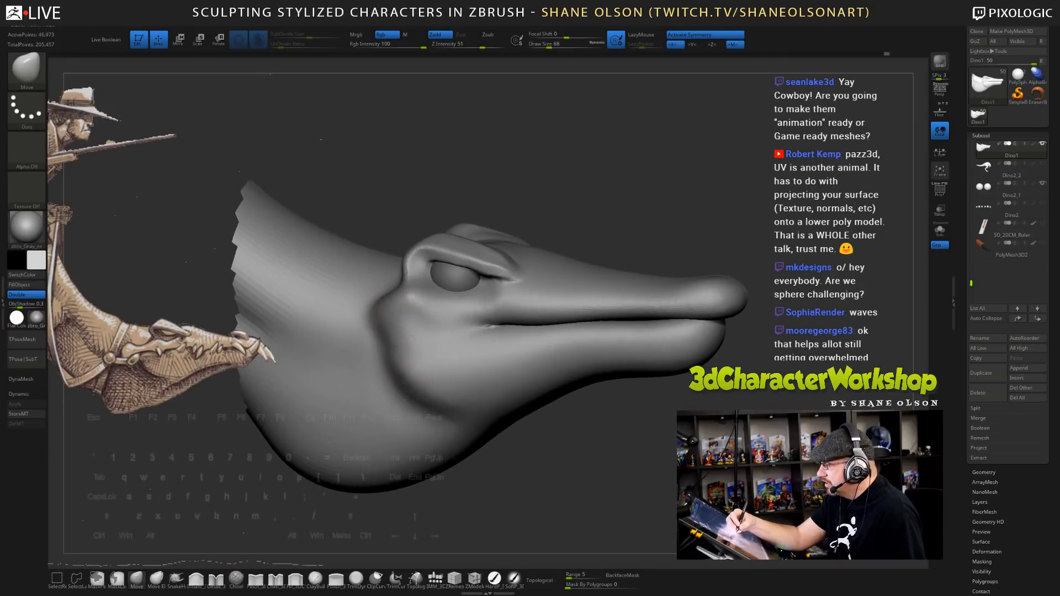
{"action": "left_click_drag", "start_coordinate": [408, 353], "coordinate": [395, 352]}
{"action": "right_click_drag", "start_coordinate": [434, 366], "coordinate": [387, 337]}
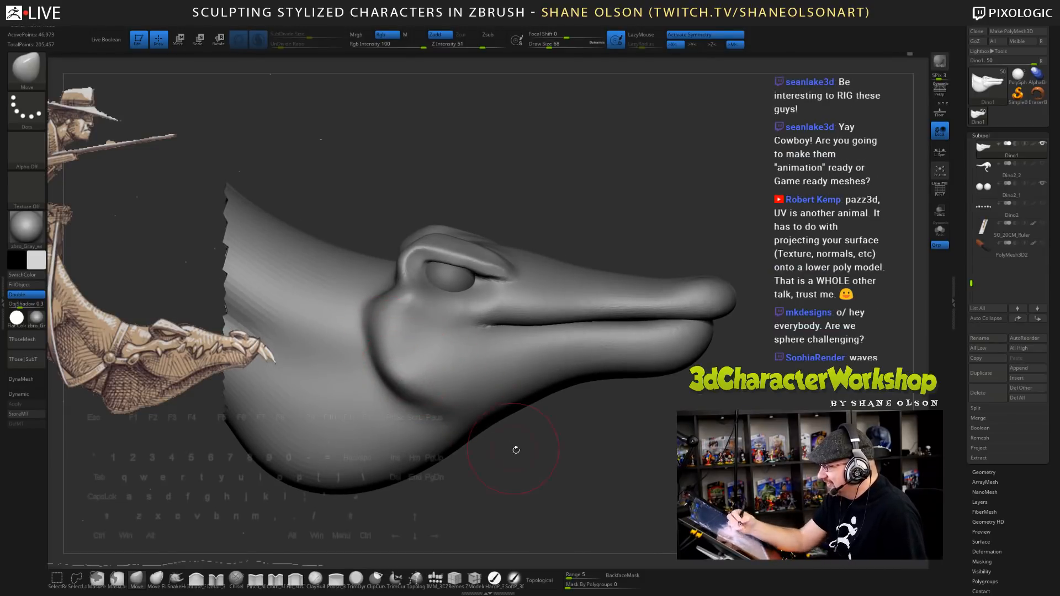
- Round off the upper rear corner of the cheek below the brow with the Move brush at a smaller draw size
{"action": "left_click_drag", "start_coordinate": [529, 448], "coordinate": [454, 352]}
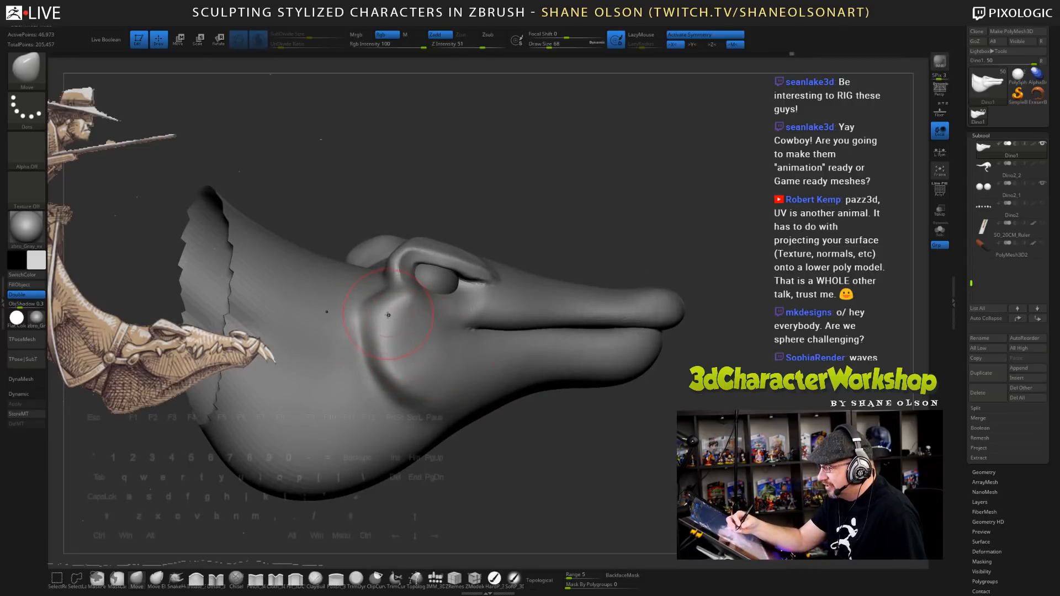
{"action": "key", "text": "s"}
{"action": "left_click_drag", "start_coordinate": [388, 315], "coordinate": [385, 315]}
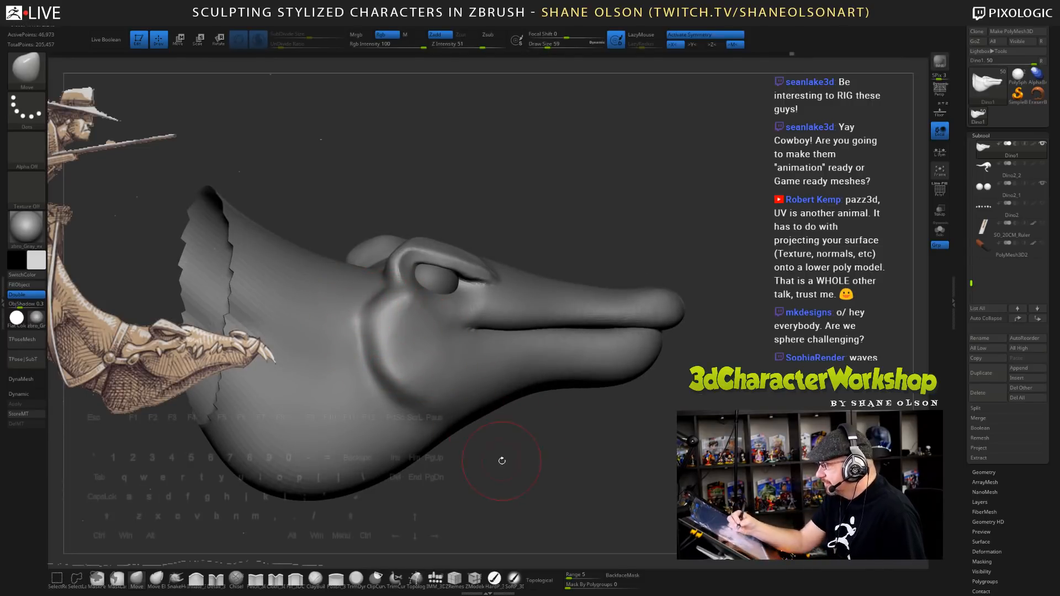
{"action": "left_click_drag", "start_coordinate": [502, 461], "coordinate": [475, 436]}
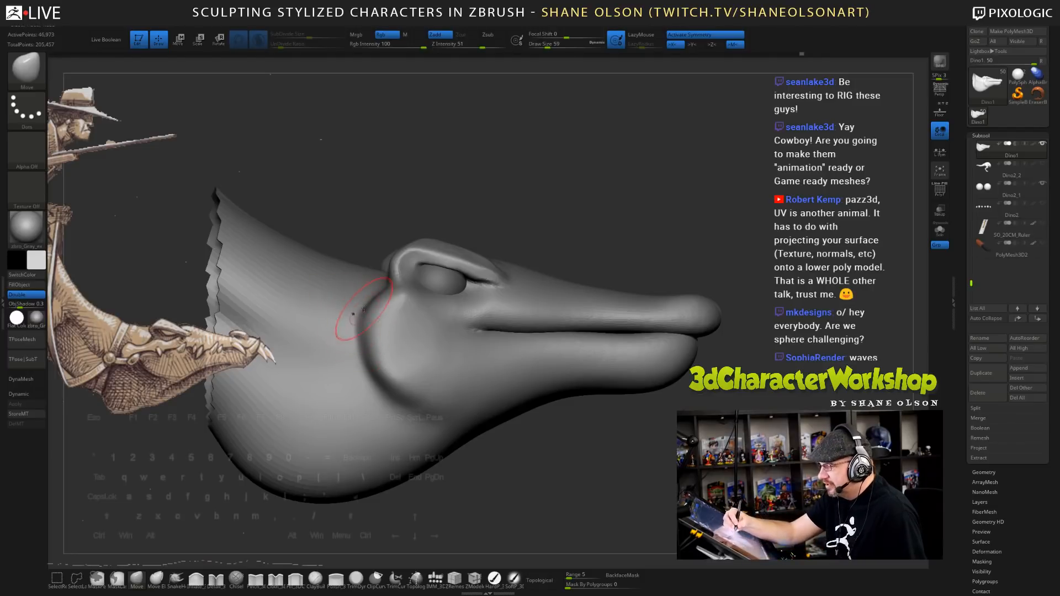
{"action": "left_click_drag", "start_coordinate": [476, 459], "coordinate": [506, 461]}
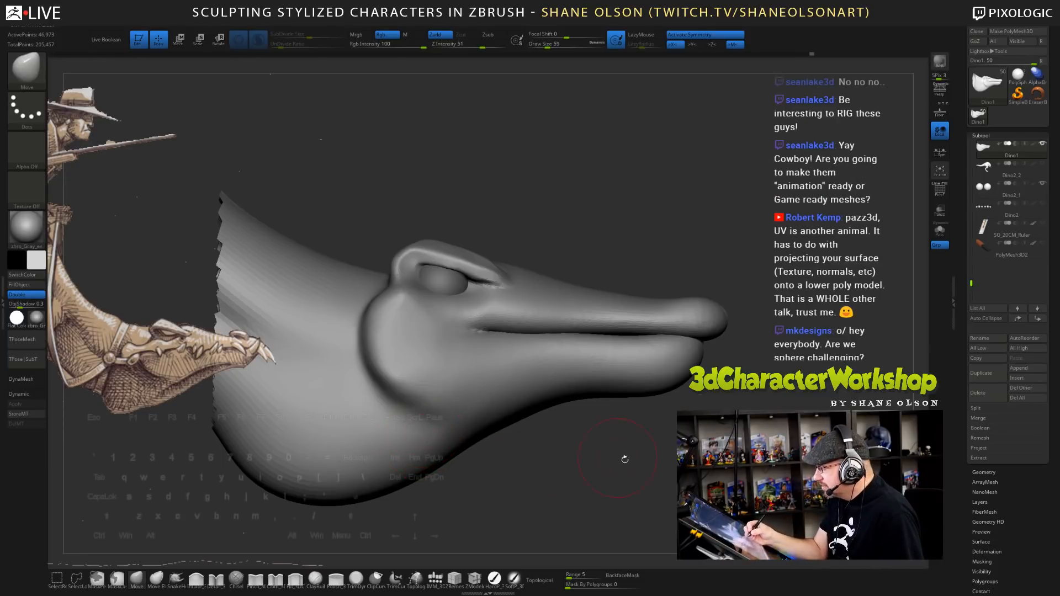
- Switch to the freehand carving brush with LazyMouse and set its draw size to 46
{"action": "left_click_drag", "start_coordinate": [558, 488], "coordinate": [586, 478]}
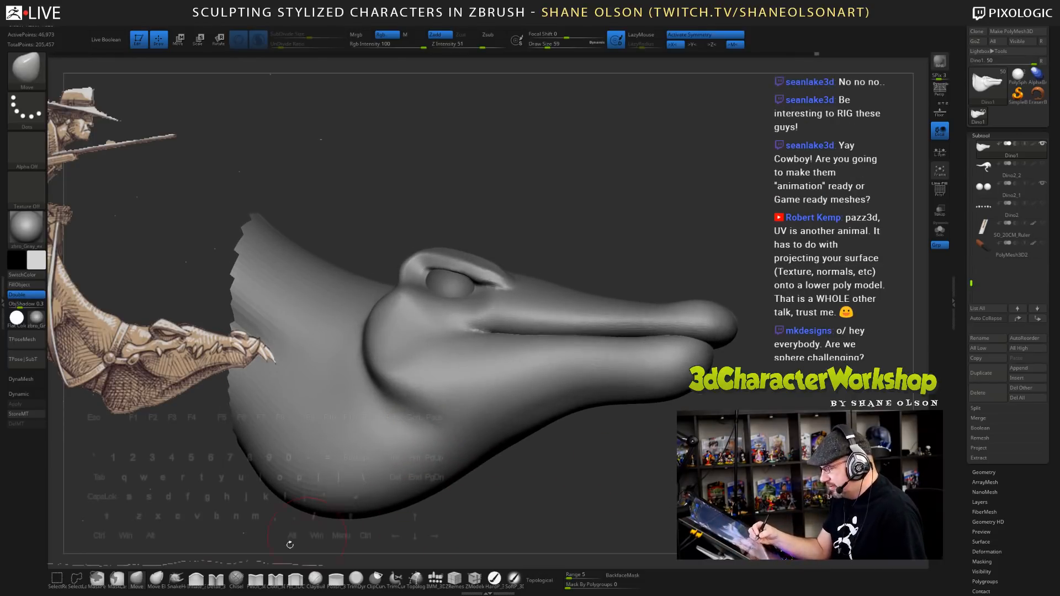
{"action": "left_click", "coordinate": [275, 579]}
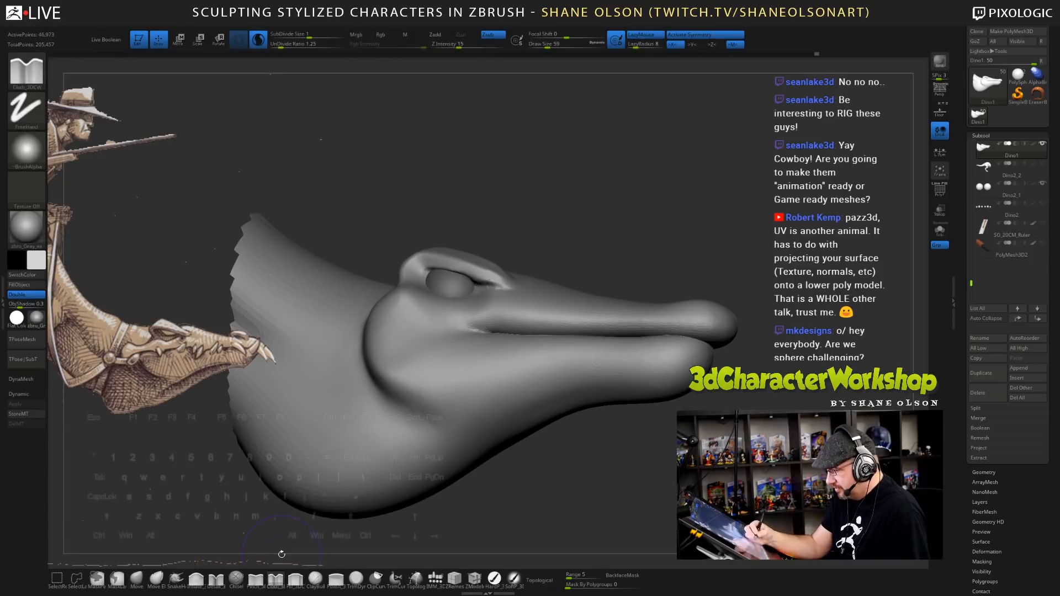
{"action": "key", "text": "s"}
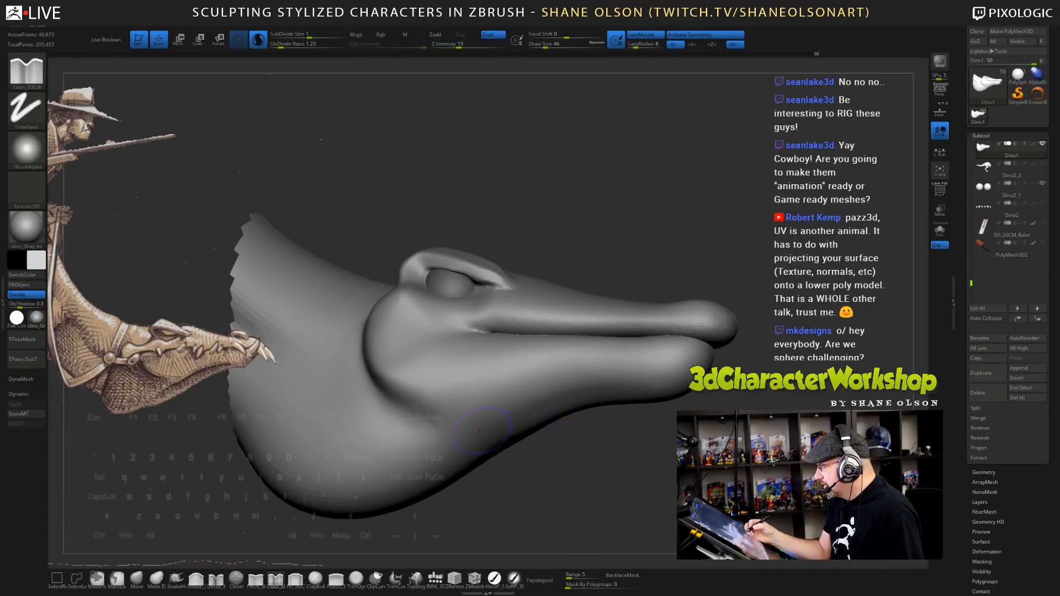
{"action": "mouse_move", "coordinate": [440, 453]}
{"action": "left_mouse_down"}
{"action": "mouse_move", "coordinate": [480, 424]}
{"action": "mouse_move", "coordinate": [581, 386]}
{"action": "left_mouse_up"}
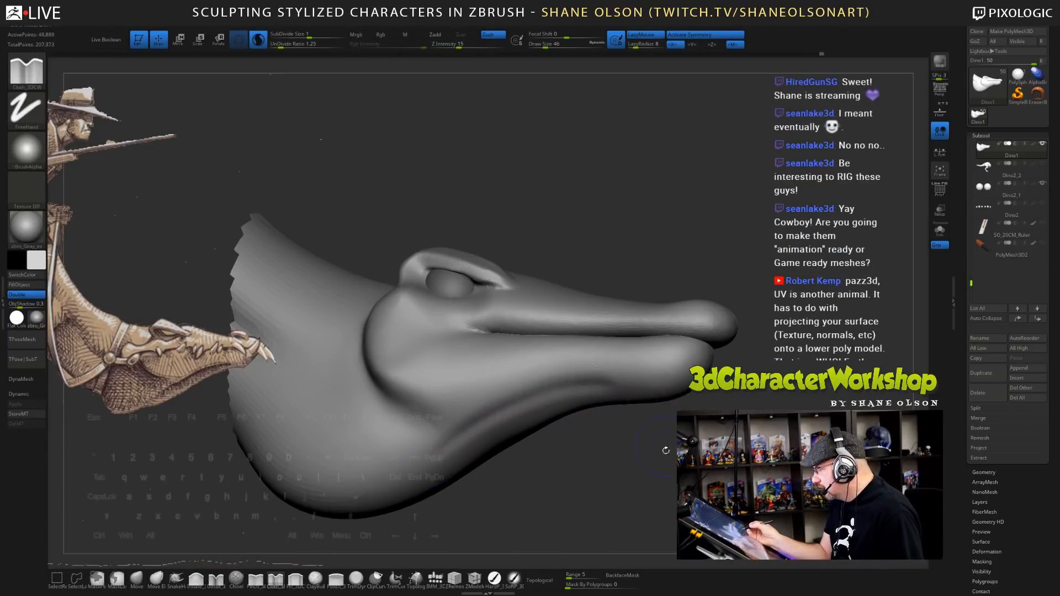
{"action": "key", "text": "ctrl+z"}
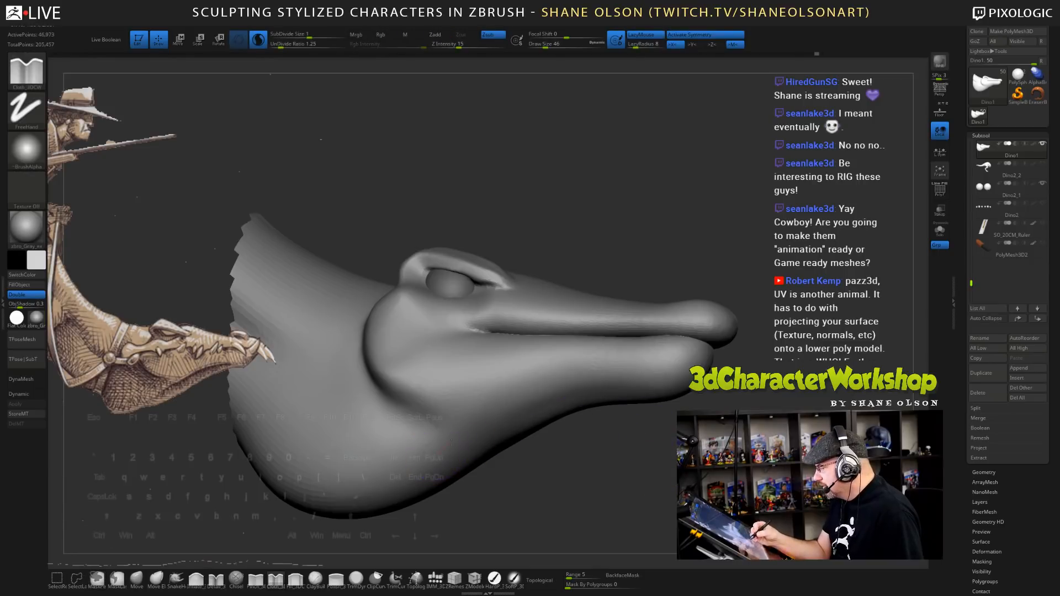
{"action": "mouse_move", "coordinate": [451, 442]}
{"action": "left_mouse_down"}
{"action": "mouse_move", "coordinate": [536, 396]}
{"action": "mouse_move", "coordinate": [606, 385]}
{"action": "left_mouse_up"}
{"action": "mouse_move", "coordinate": [613, 497]}
{"action": "left_mouse_down"}
{"action": "mouse_move", "coordinate": [615, 441]}
{"action": "mouse_move", "coordinate": [583, 446]}
{"action": "mouse_move", "coordinate": [613, 468]}
{"action": "left_mouse_up"}
{"action": "key", "text": "ctrl+z"}
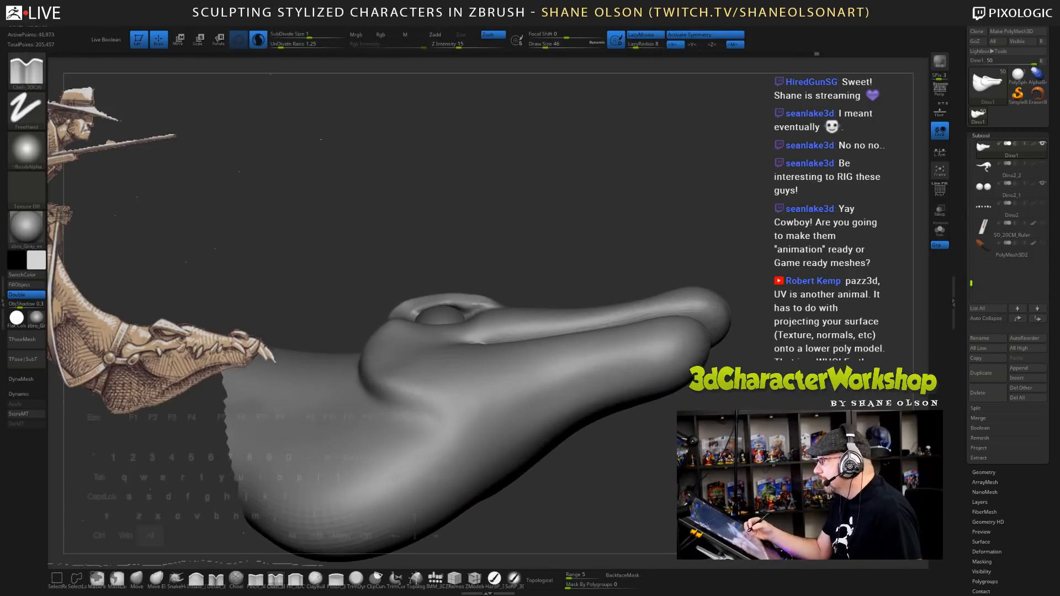
- Carve a long groove along the side of the lower jaw from near the snout tip back to the throat at draw size 49
{"action": "left_click_drag", "start_coordinate": [651, 410], "coordinate": [664, 406], "text": "alt"}
{"action": "key", "text": "s"}
{"action": "left_click", "coordinate": [635, 447]}
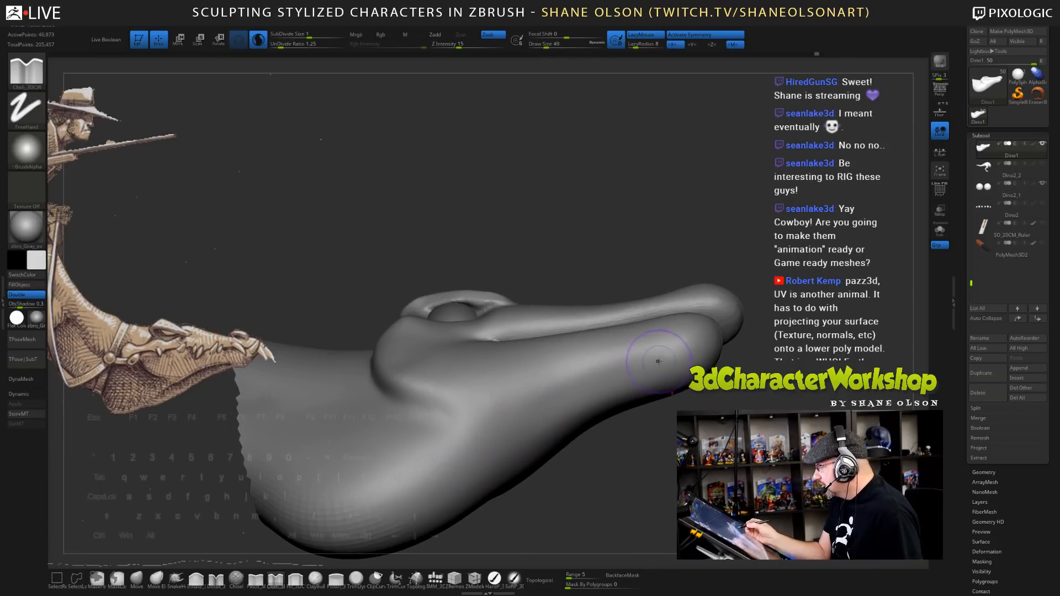
{"action": "left_click_drag", "start_coordinate": [658, 362], "coordinate": [508, 427]}
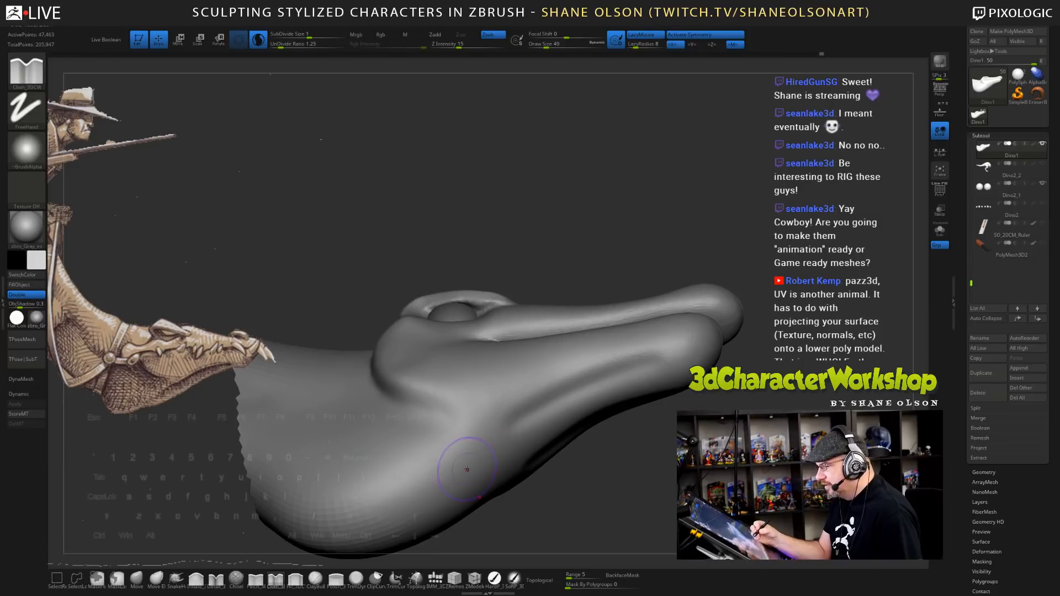
{"action": "mouse_move", "coordinate": [634, 368]}
{"action": "left_mouse_down"}
{"action": "mouse_move", "coordinate": [516, 428]}
{"action": "mouse_move", "coordinate": [442, 494]}
{"action": "left_mouse_up"}
- Deepen the crease at the lower rear of the cheek with the same carving brush
{"action": "mouse_move", "coordinate": [621, 486]}
{"action": "left_mouse_down"}
{"action": "mouse_move", "coordinate": [636, 485]}
{"action": "mouse_move", "coordinate": [652, 519]}
{"action": "mouse_move", "coordinate": [666, 495]}
{"action": "left_mouse_up"}
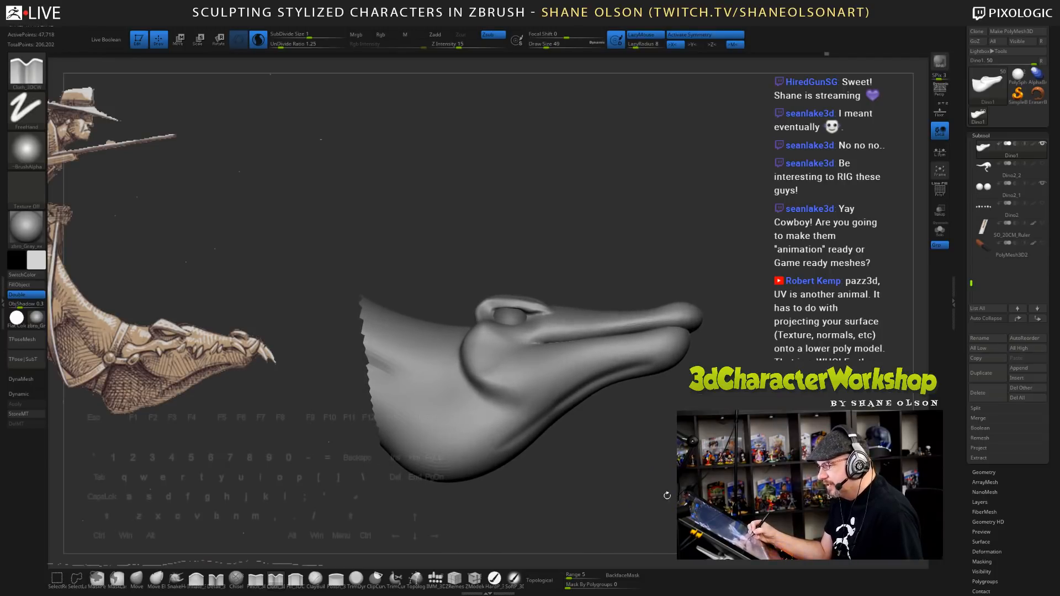
{"action": "mouse_move", "coordinate": [479, 396]}
{"action": "left_mouse_down"}
{"action": "mouse_move", "coordinate": [500, 386]}
{"action": "mouse_move", "coordinate": [477, 391]}
{"action": "left_mouse_up"}
{"action": "mouse_move", "coordinate": [600, 407]}
{"action": "left_mouse_down"}
{"action": "mouse_move", "coordinate": [611, 454]}
{"action": "mouse_move", "coordinate": [587, 480]}
{"action": "left_mouse_up"}
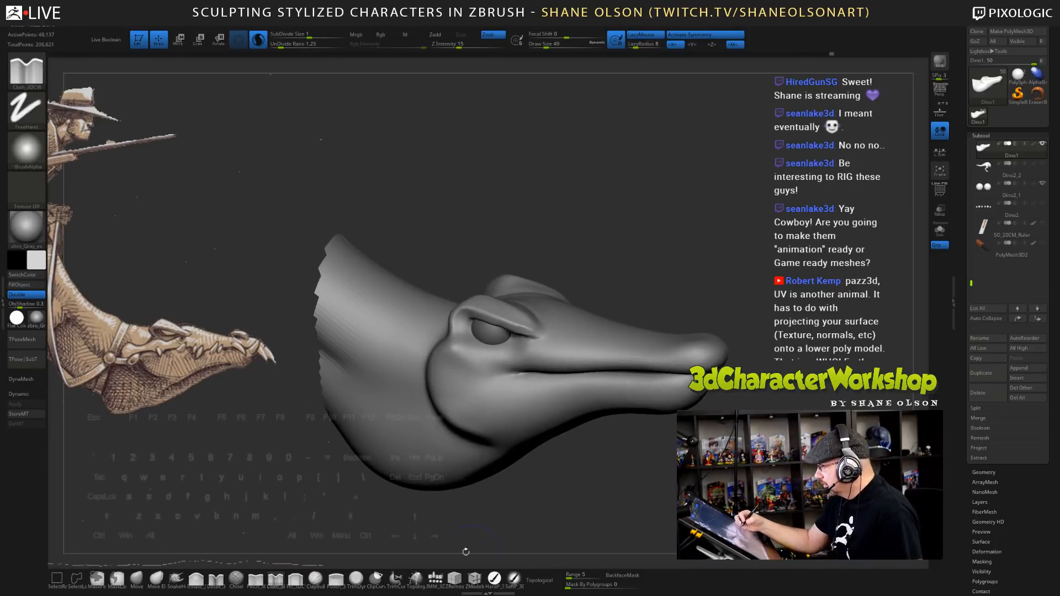
- Switch to the ClayBuildup brush and set its draw size to 33
{"action": "left_click", "coordinate": [315, 578]}
{"action": "key", "text": "s"}
{"action": "mouse_move", "coordinate": [652, 470]}
{"action": "left_mouse_down"}
{"action": "mouse_move", "coordinate": [611, 472]}
{"action": "mouse_move", "coordinate": [580, 503]}
{"action": "mouse_move", "coordinate": [709, 406]}
{"action": "left_mouse_up"}
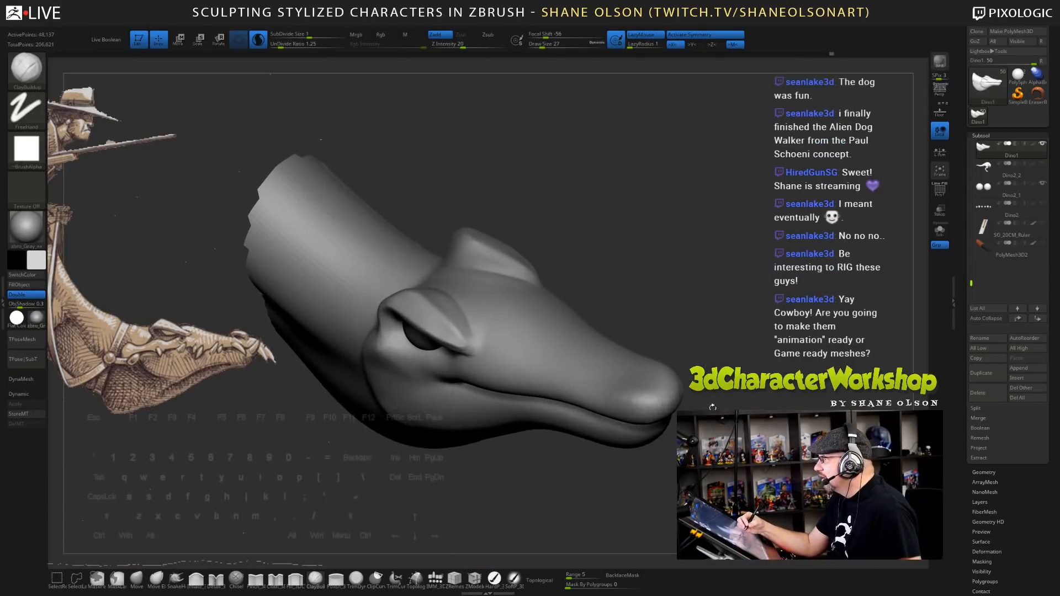
{"action": "key", "text": "s"}
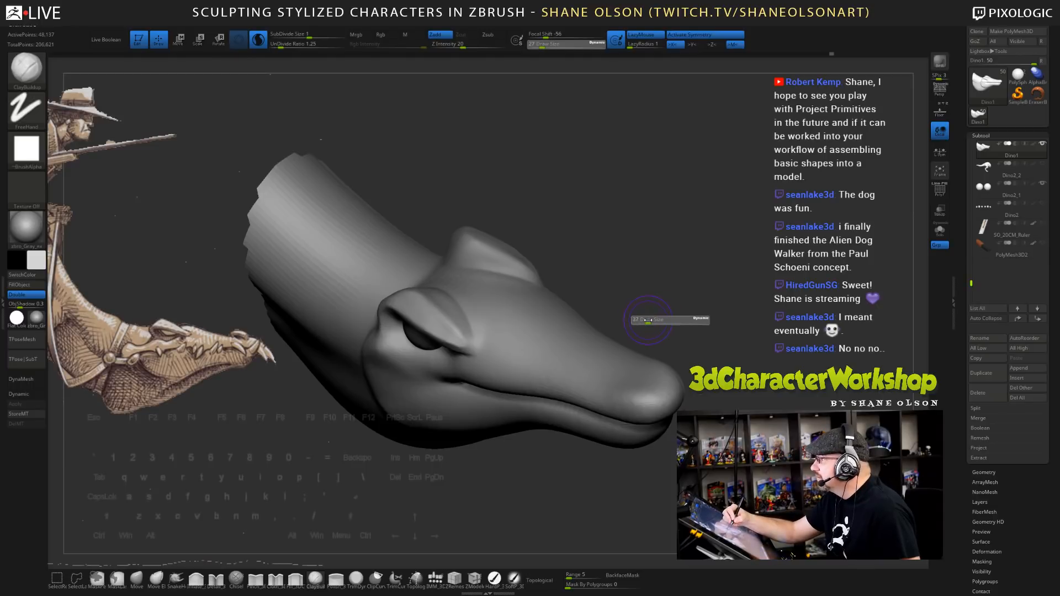
{"action": "left_click_drag", "start_coordinate": [647, 319], "coordinate": [648, 342]}
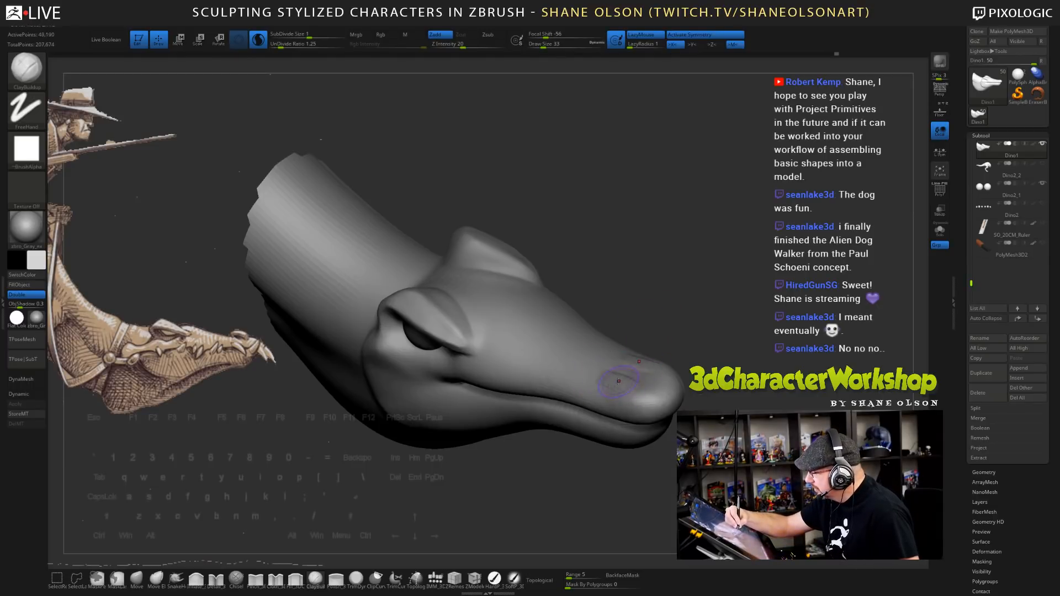
- Try to build up a pair of nostril mounds on top of the snout tip
{"action": "left_click_drag", "start_coordinate": [607, 379], "coordinate": [623, 381]}
{"action": "left_click_drag", "start_coordinate": [720, 399], "coordinate": [727, 436]}
{"action": "mouse_move", "coordinate": [622, 388]}
{"action": "left_mouse_down"}
{"action": "mouse_move", "coordinate": [604, 377]}
{"action": "mouse_move", "coordinate": [616, 384]}
{"action": "left_mouse_up"}
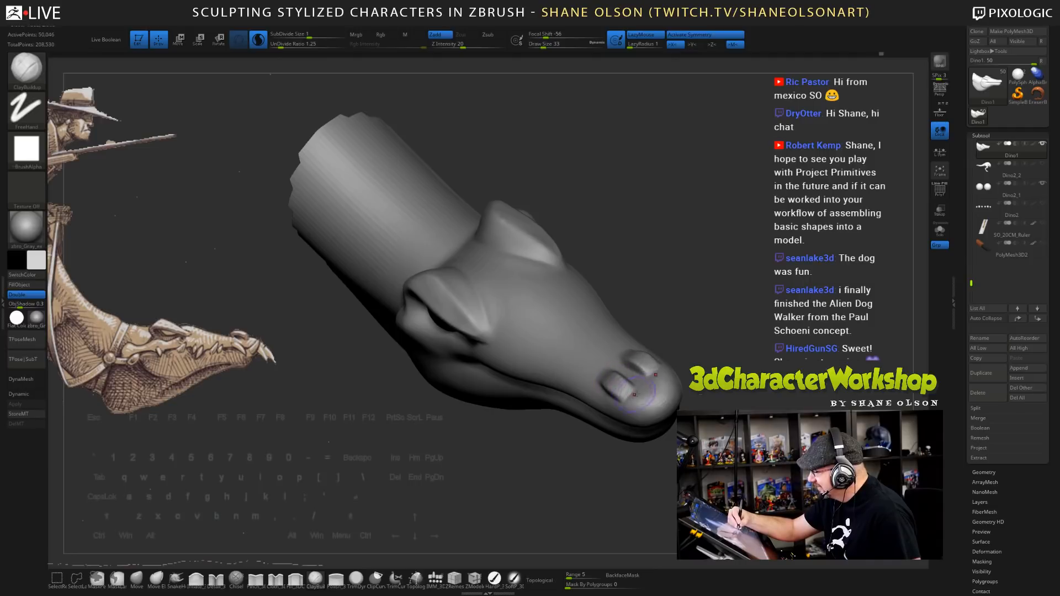
{"action": "left_click_drag", "start_coordinate": [717, 398], "coordinate": [717, 433]}
{"action": "key", "text": "ctrl+z"}
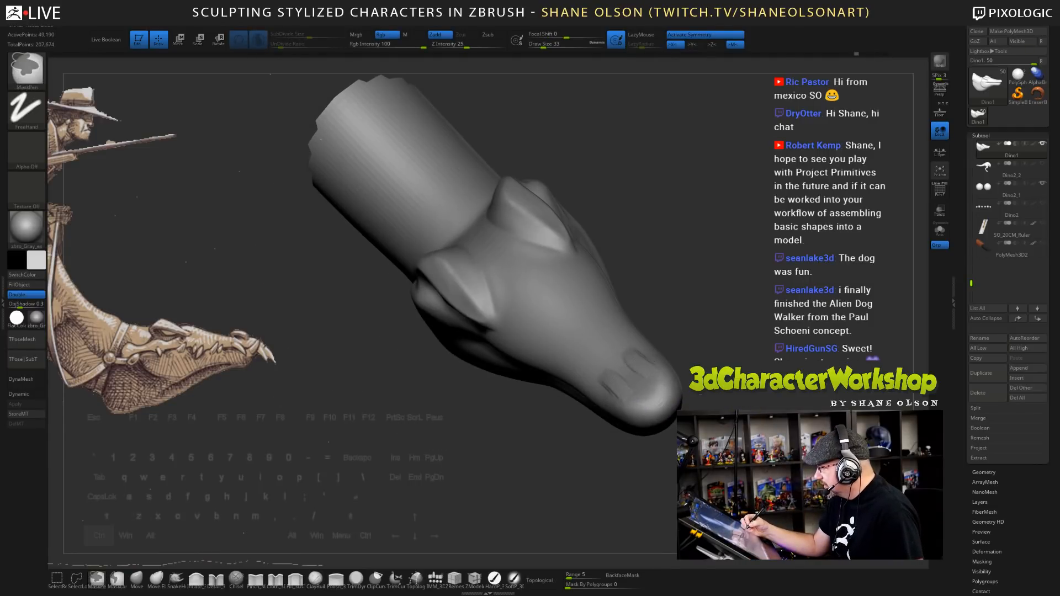
- Build up symmetrical nostril ridges across the top of the snout tip and smooth their edges
{"action": "left_click_drag", "start_coordinate": [717, 354], "coordinate": [635, 356]}
{"action": "mouse_move", "coordinate": [647, 397]}
{"action": "left_mouse_down"}
{"action": "mouse_move", "coordinate": [648, 367]}
{"action": "mouse_move", "coordinate": [640, 395]}
{"action": "mouse_move", "coordinate": [643, 378]}
{"action": "left_mouse_up"}
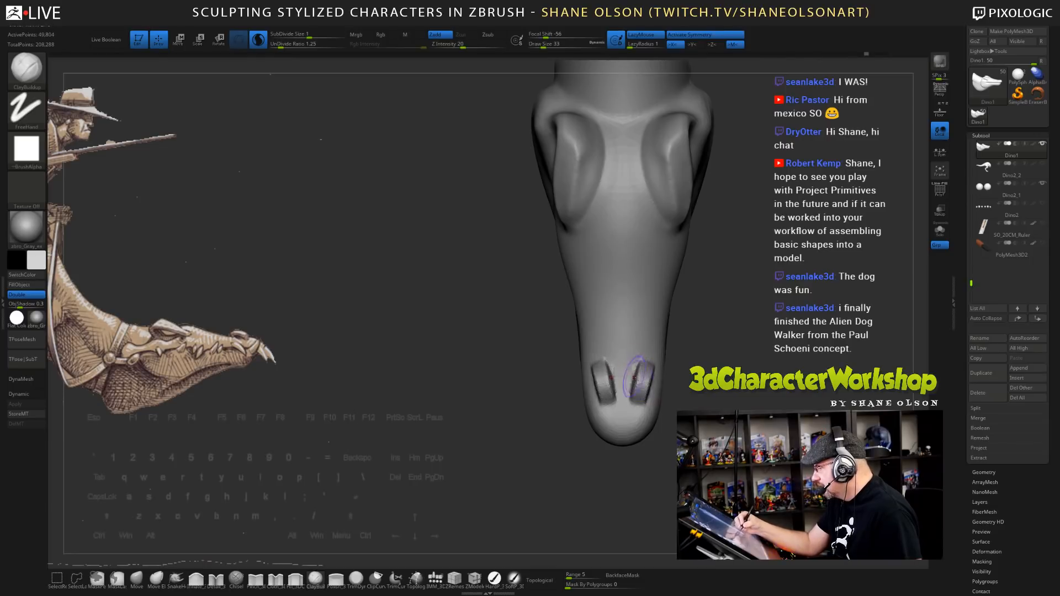
{"action": "key", "text": "shift"}
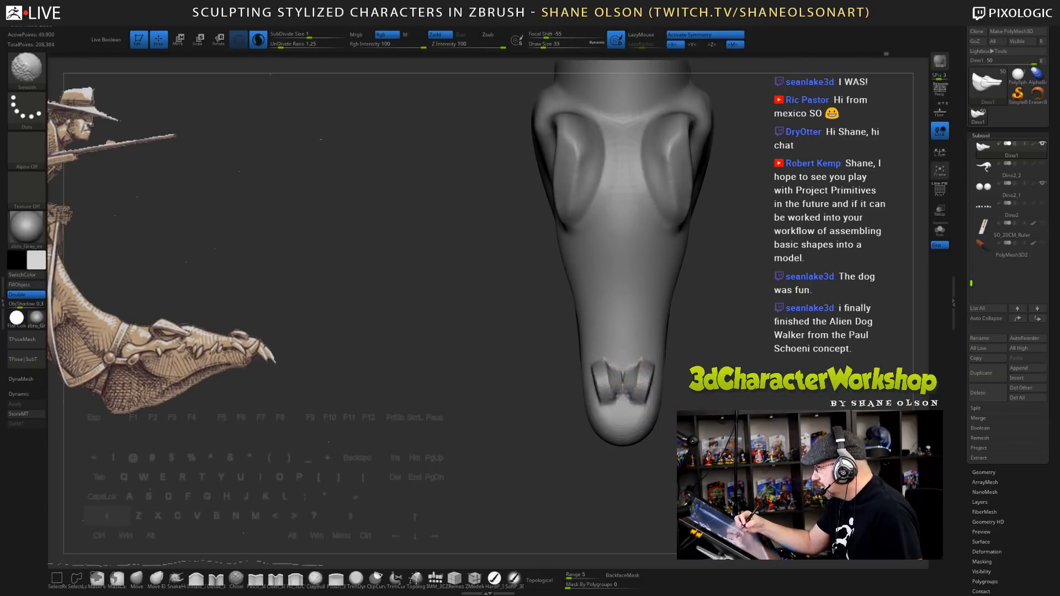
{"action": "left_click_drag", "start_coordinate": [623, 399], "coordinate": [640, 399], "text": "shift"}
- Shape the nostril openings and their surrounding rims with ClayBuildup at draw size 17, smoothing the result
{"action": "mouse_move", "coordinate": [530, 386]}
{"action": "left_mouse_down"}
{"action": "mouse_move", "coordinate": [524, 375]}
{"action": "mouse_move", "coordinate": [464, 378]}
{"action": "mouse_move", "coordinate": [702, 406]}
{"action": "mouse_move", "coordinate": [682, 394]}
{"action": "mouse_move", "coordinate": [689, 406]}
{"action": "left_mouse_up"}
{"action": "key", "text": "s"}
{"action": "left_click_drag", "start_coordinate": [691, 399], "coordinate": [686, 400]}
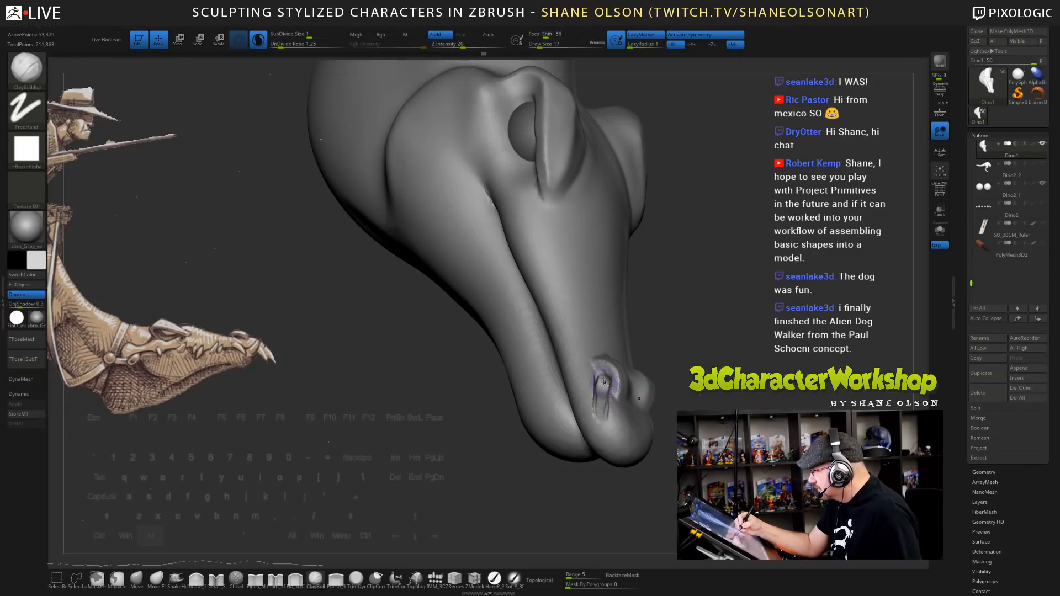
{"action": "mouse_move", "coordinate": [676, 421]}
{"action": "left_mouse_down"}
{"action": "mouse_move", "coordinate": [745, 414]}
{"action": "mouse_move", "coordinate": [680, 421]}
{"action": "left_mouse_up"}
{"action": "mouse_move", "coordinate": [600, 381]}
{"action": "left_mouse_down", "text": "shift"}
{"action": "mouse_move", "coordinate": [594, 406]}
{"action": "mouse_move", "coordinate": [602, 394]}
{"action": "left_mouse_up", "text": "shift"}
{"action": "mouse_move", "coordinate": [682, 406]}
{"action": "left_mouse_down"}
{"action": "mouse_move", "coordinate": [624, 395]}
{"action": "mouse_move", "coordinate": [756, 370]}
{"action": "left_mouse_up"}
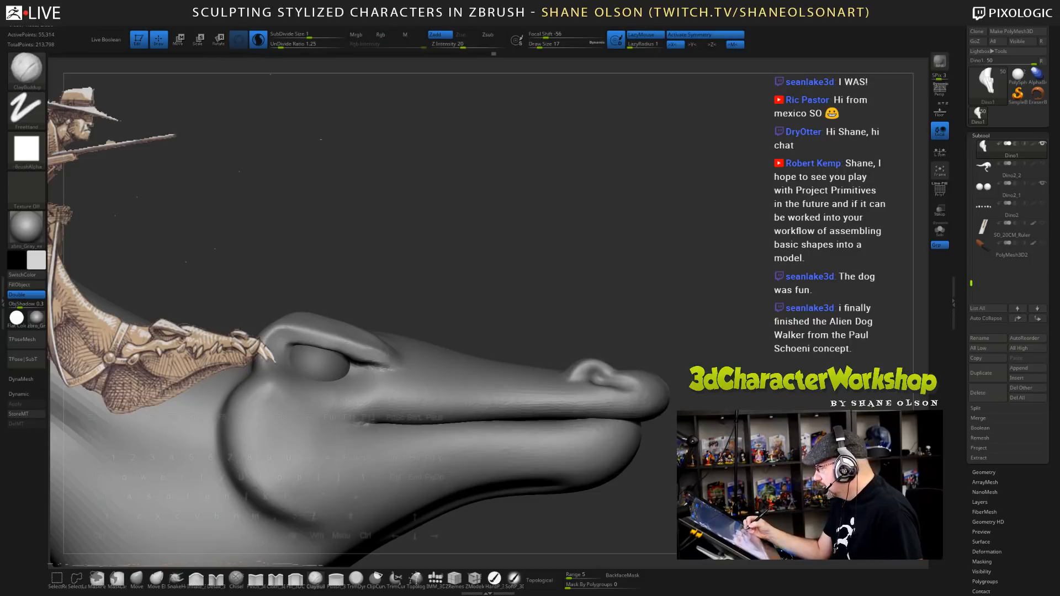
- Carve a small notch into the upper lip just below the nostril and smooth the surface around it
{"action": "left_click_drag", "start_coordinate": [530, 303], "coordinate": [660, 303]}
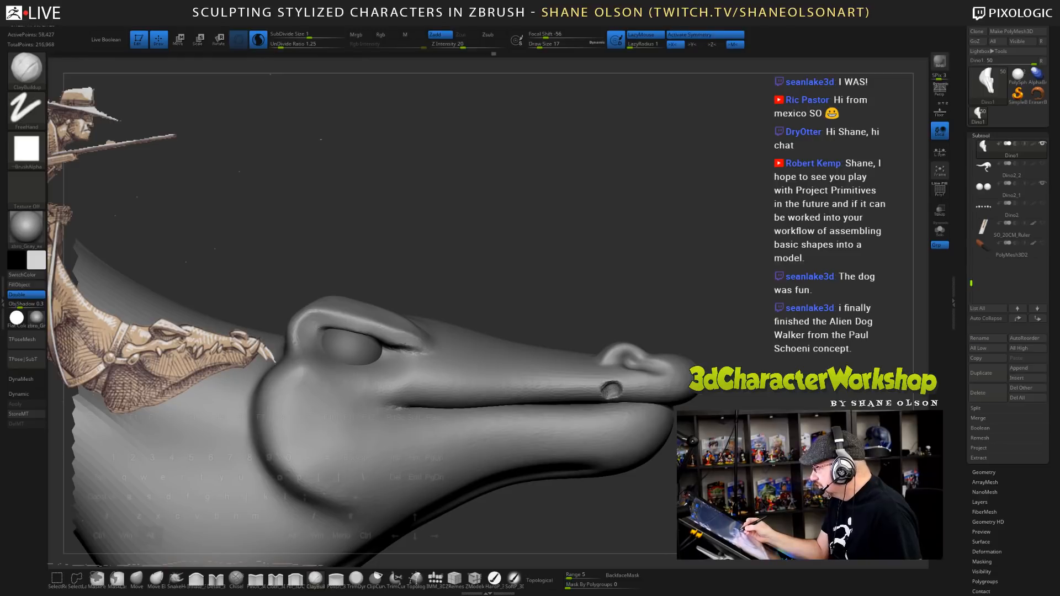
{"action": "key", "text": "shift"}
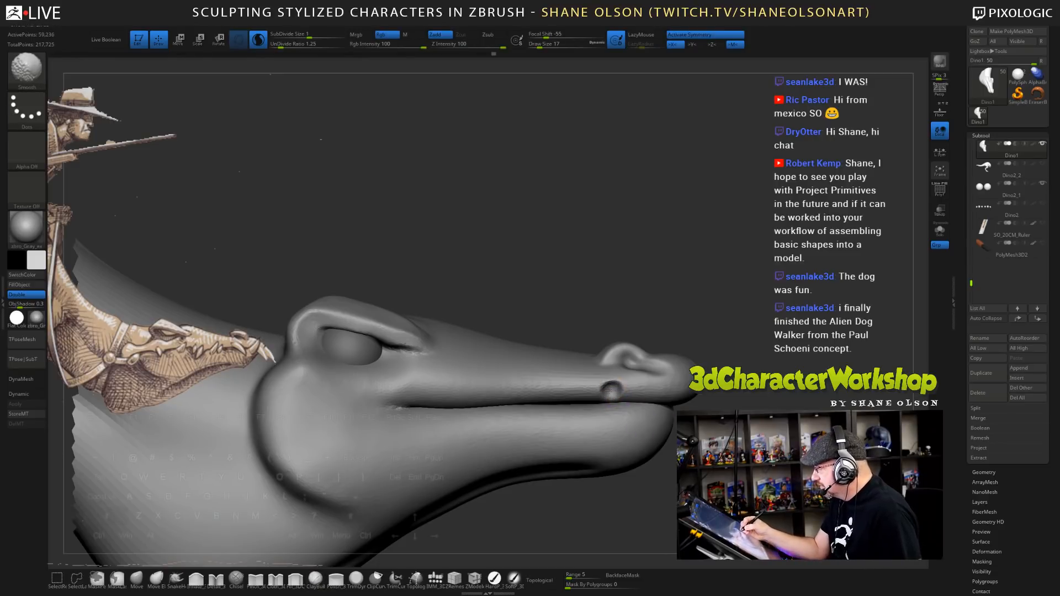
{"action": "mouse_move", "coordinate": [557, 248]}
{"action": "left_mouse_down"}
{"action": "mouse_move", "coordinate": [425, 246]}
{"action": "mouse_move", "coordinate": [497, 248]}
{"action": "mouse_move", "coordinate": [596, 386]}
{"action": "left_mouse_up"}
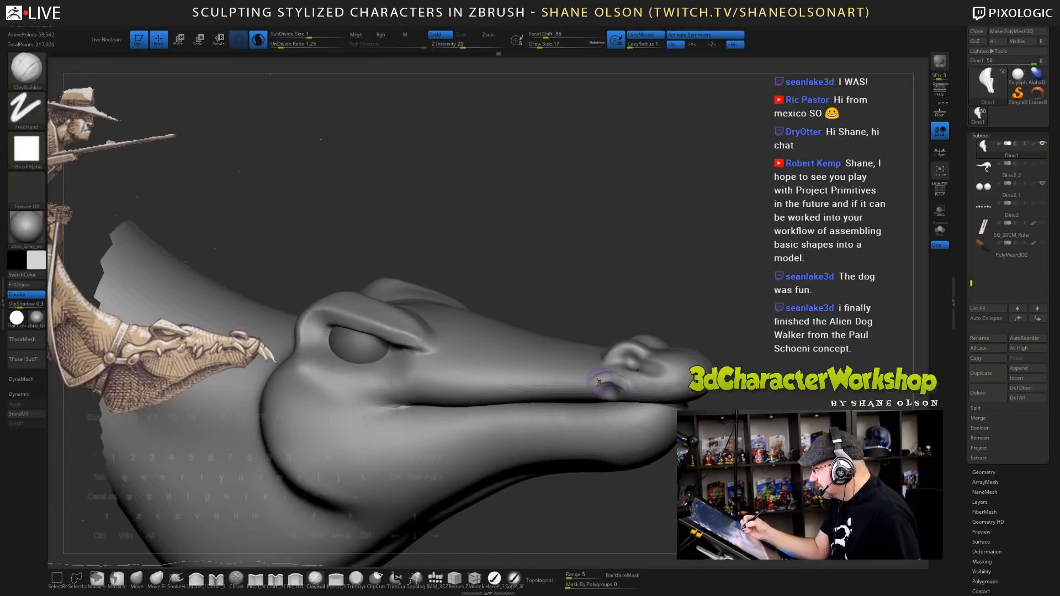
{"action": "key", "text": "shift"}
{"action": "mouse_move", "coordinate": [552, 248]}
{"action": "left_mouse_down"}
{"action": "mouse_move", "coordinate": [623, 264]}
{"action": "mouse_move", "coordinate": [569, 270]}
{"action": "left_mouse_up"}
{"action": "key", "text": "shift"}
{"action": "left_click_drag", "start_coordinate": [658, 382], "coordinate": [681, 360], "text": "shift"}
{"action": "mouse_move", "coordinate": [552, 249]}
{"action": "left_mouse_down", "text": "alt"}
{"action": "mouse_move", "coordinate": [552, 221]}
{"action": "mouse_move", "coordinate": [543, 248]}
{"action": "left_mouse_up", "text": "alt"}
{"action": "key", "text": "shift"}
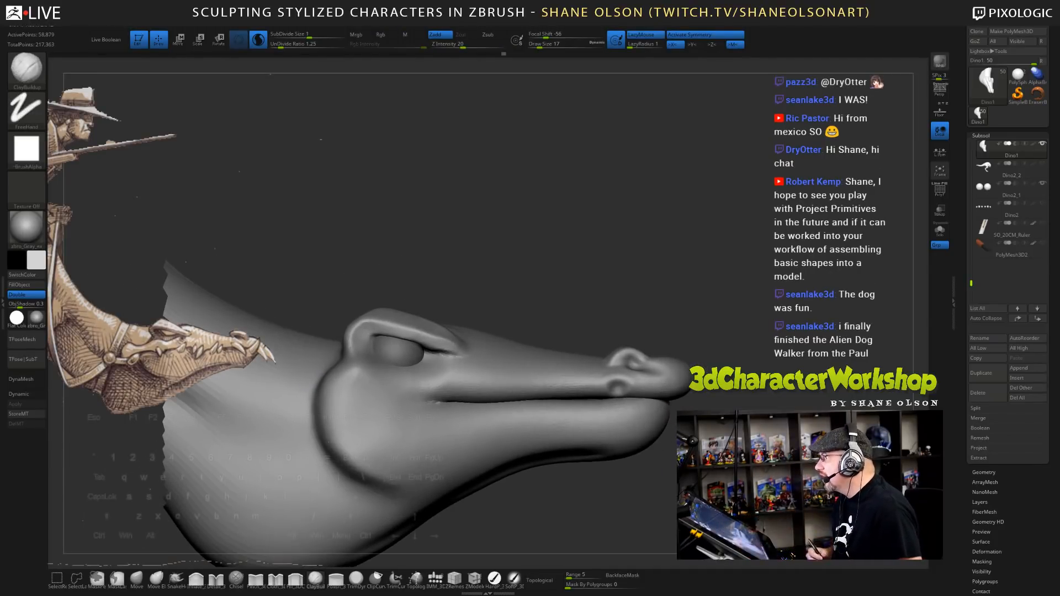
- Refine the nostril cavity and rim on the side of the snout, reducing the ClayBuildup draw size to 13
{"action": "left_click_drag", "start_coordinate": [725, 406], "coordinate": [721, 313]}
{"action": "key", "text": "s"}
{"action": "left_click_drag", "start_coordinate": [747, 371], "coordinate": [725, 422]}
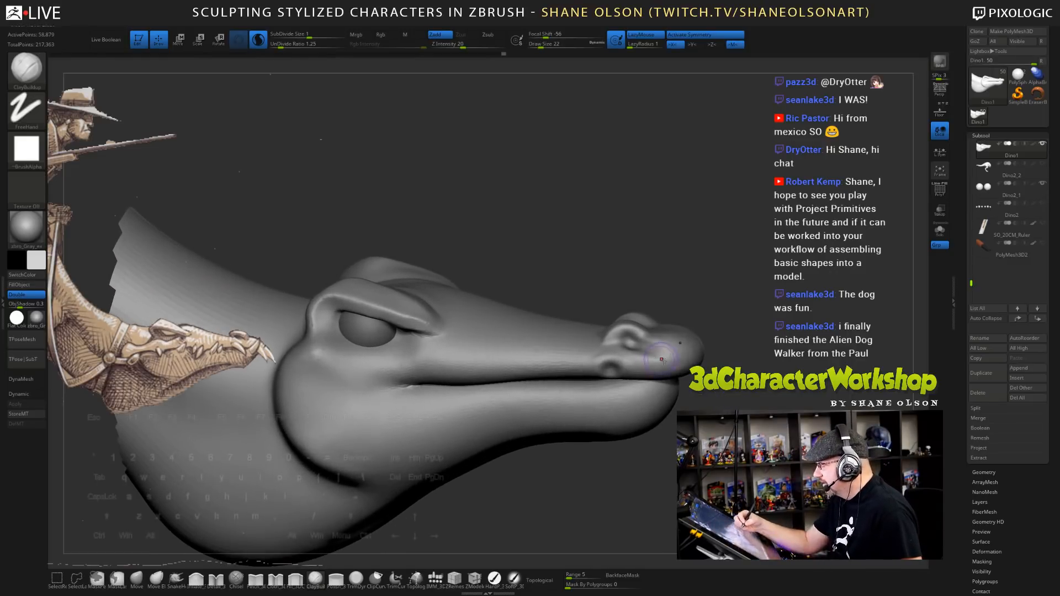
{"action": "key", "text": "s"}
{"action": "mouse_move", "coordinate": [643, 336]}
{"action": "left_mouse_down"}
{"action": "mouse_move", "coordinate": [629, 339]}
{"action": "mouse_move", "coordinate": [647, 350]}
{"action": "left_mouse_up"}
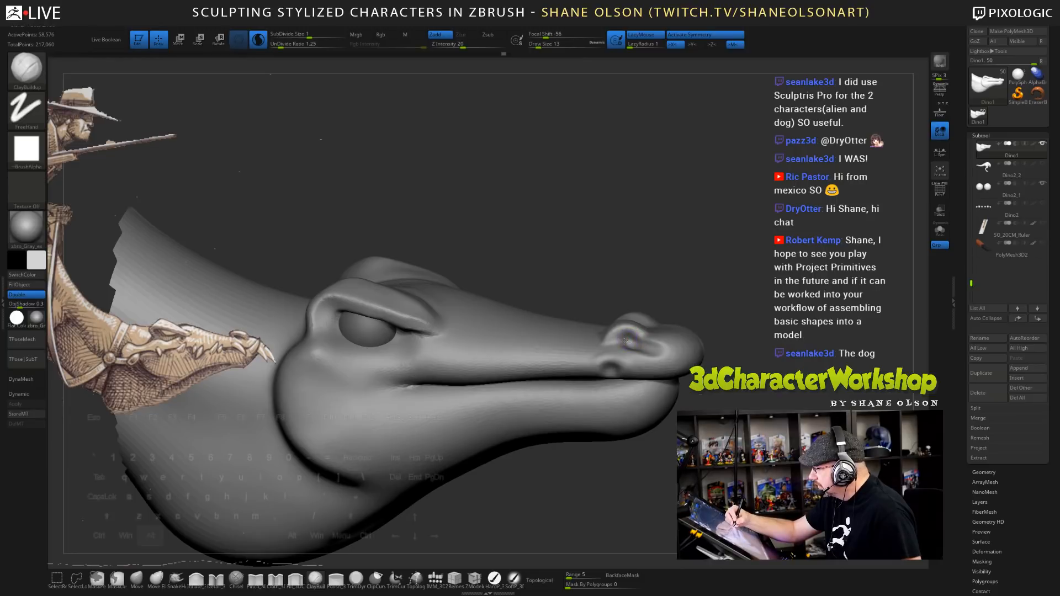
{"action": "mouse_move", "coordinate": [655, 306]}
{"action": "left_mouse_down", "text": "alt"}
{"action": "mouse_move", "coordinate": [656, 344]}
{"action": "mouse_move", "coordinate": [640, 345]}
{"action": "left_mouse_up", "text": "alt"}
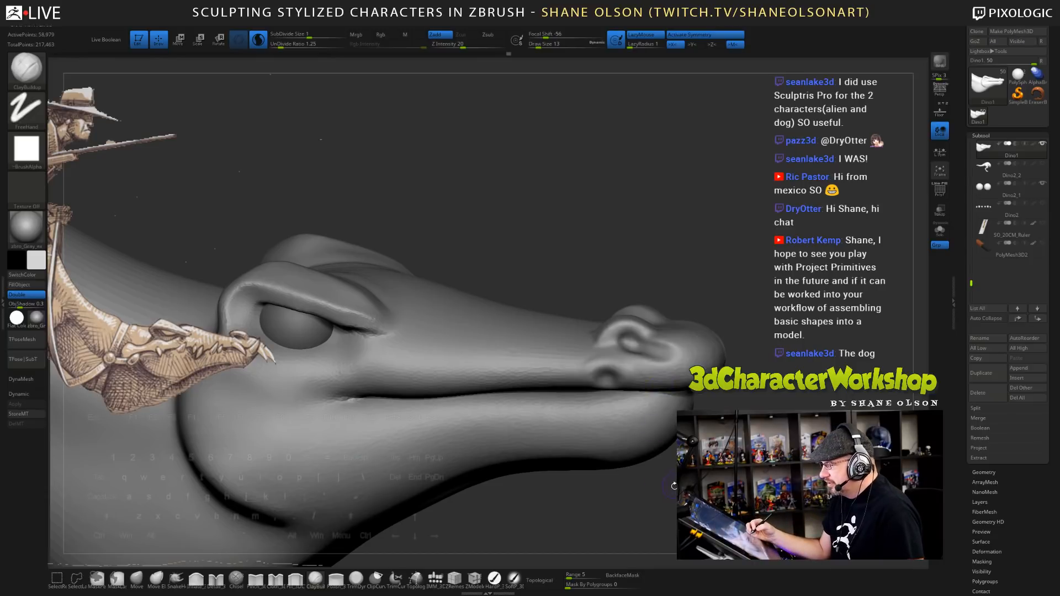
- Reshape the nostril rims with the Move brush at draw size 25, working from several angles
{"action": "left_click_drag", "start_coordinate": [674, 486], "coordinate": [674, 486]}
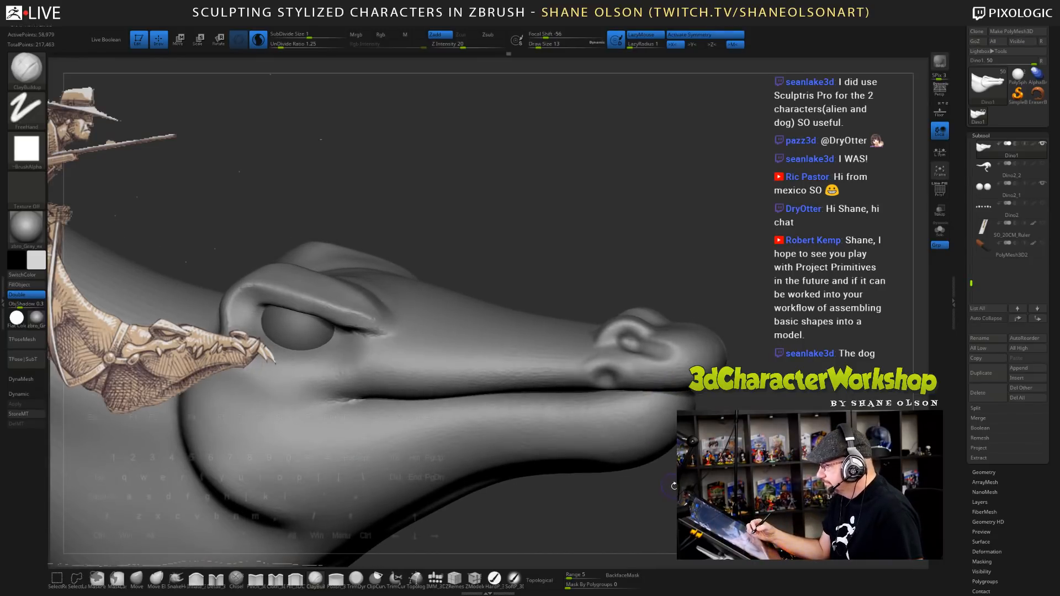
{"action": "left_click", "coordinate": [137, 578]}
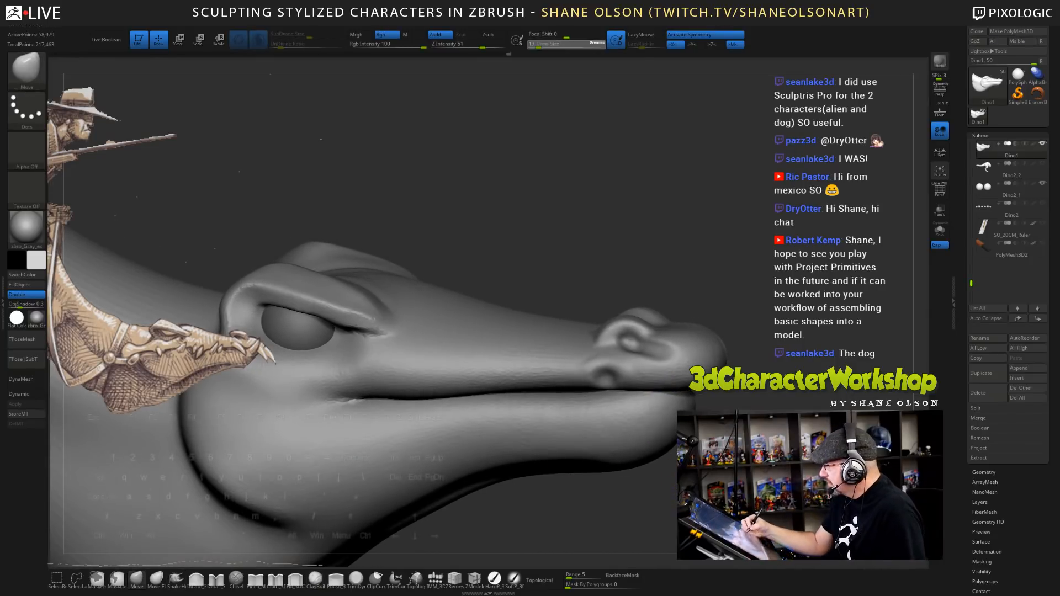
{"action": "left_click_drag", "start_coordinate": [226, 463], "coordinate": [552, 342]}
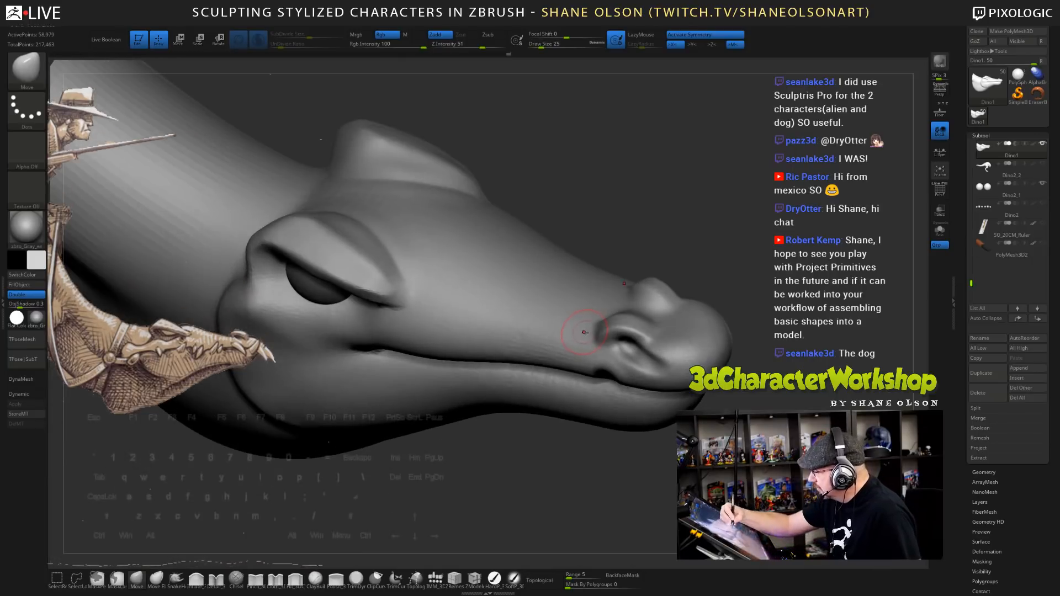
{"action": "left_click_drag", "start_coordinate": [558, 466], "coordinate": [554, 505]}
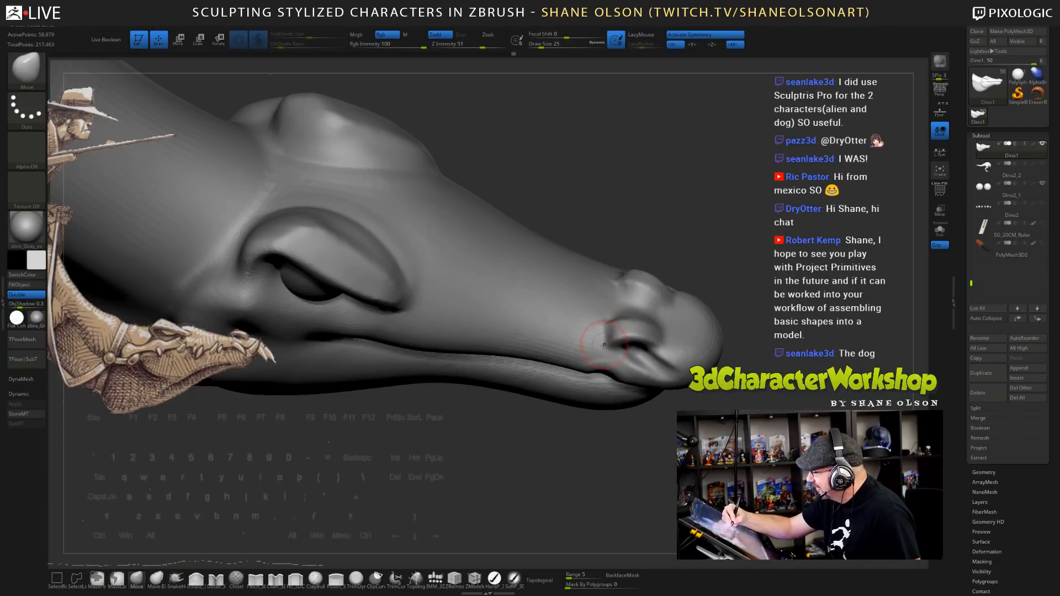
{"action": "left_click_drag", "start_coordinate": [557, 497], "coordinate": [557, 416]}
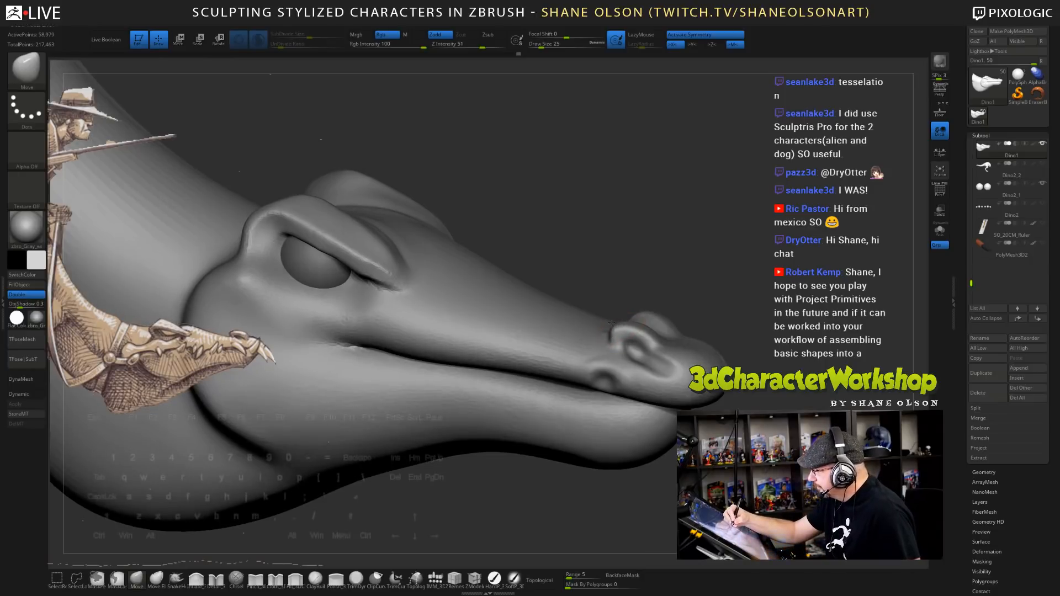
{"action": "left_click_drag", "start_coordinate": [636, 345], "coordinate": [628, 340]}
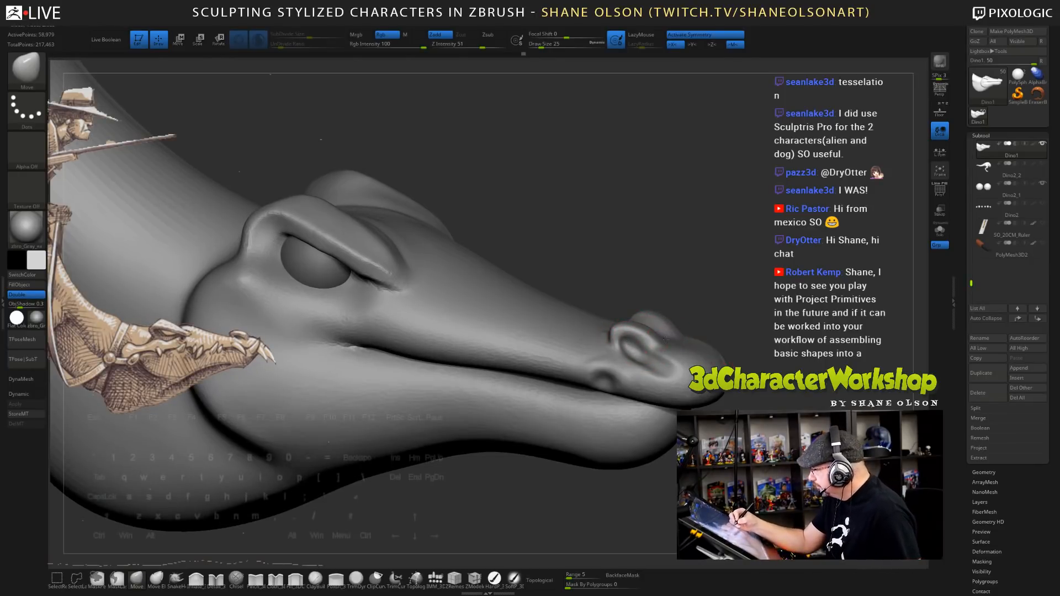
- Undo the recent Move brush adjustments around the nostrils
{"action": "key", "text": "ctrl+z"}
{"action": "key", "text": "ctrl+z"}
{"action": "key", "text": "ctrl+z"}
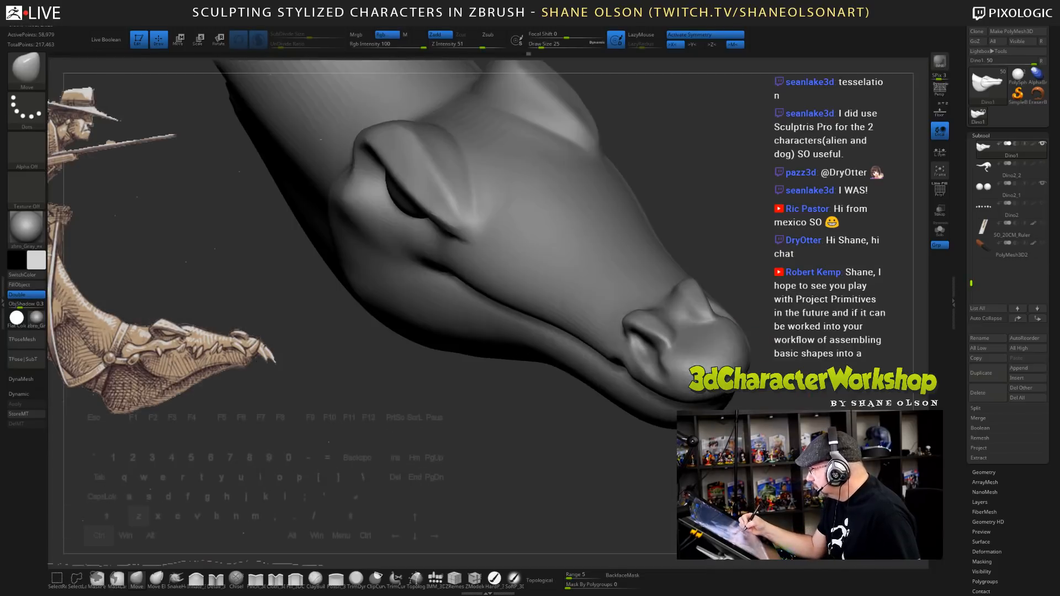
{"action": "key", "text": "ctrl+z"}
{"action": "key", "text": "ctrl+z"}
{"action": "key", "text": "ctrl+z"}
{"action": "key", "text": "ctrl+z"}
{"action": "key", "text": "ctrl+z"}
{"action": "key", "text": "ctrl+z"}
{"action": "key", "text": "ctrl+z"}
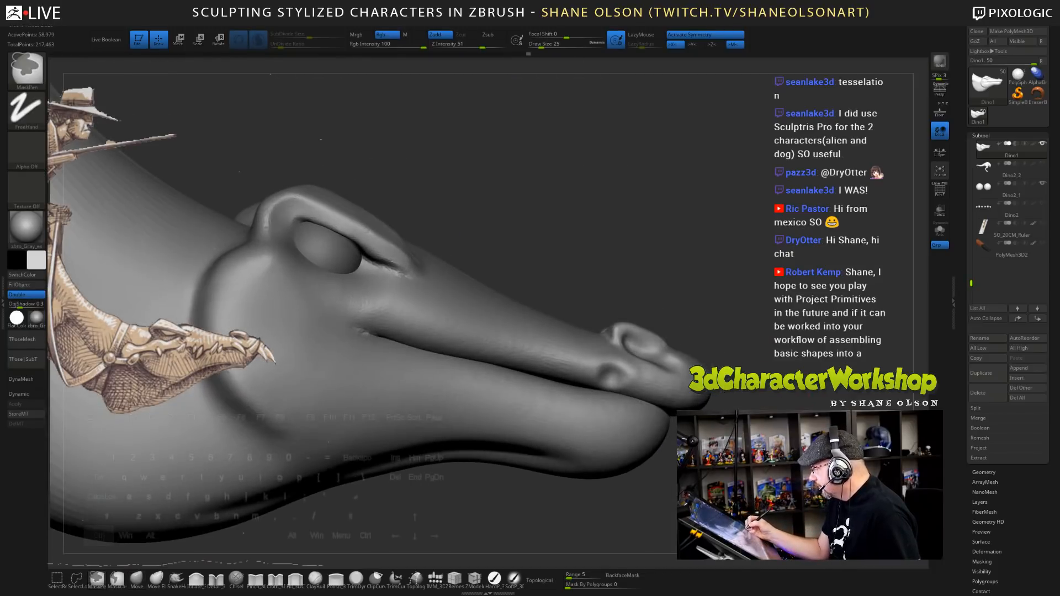
{"action": "key", "text": "ctrl+z"}
{"action": "key", "text": "ctrl+z"}
{"action": "key", "text": "ctrl+z"}
{"action": "key", "text": "ctrl+z"}
{"action": "key", "text": "ctrl+z"}
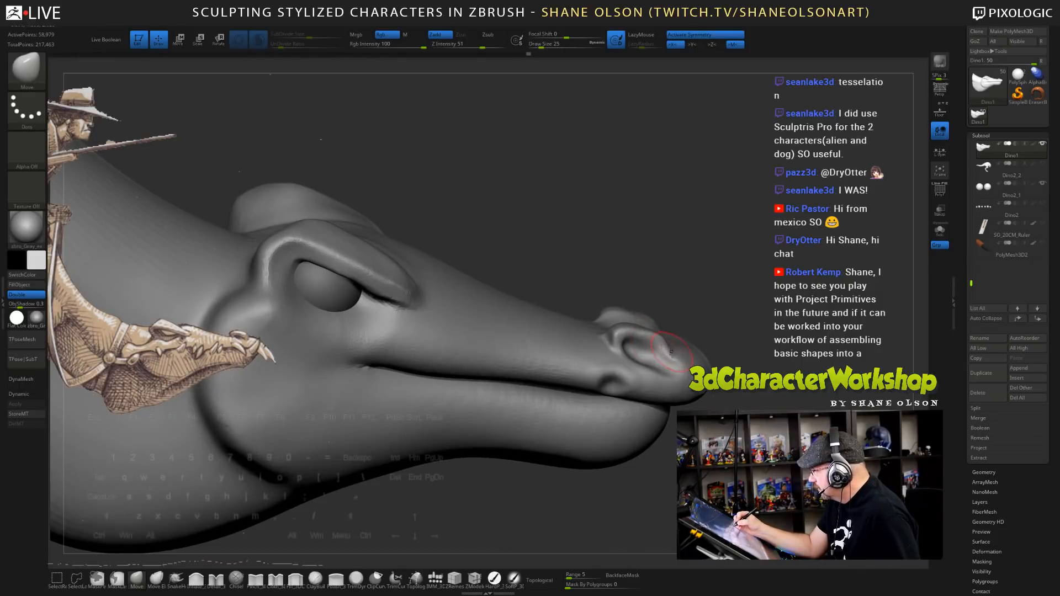
- Push the nostril rim into a raised, flared shape at draw size 25
{"action": "right_click_drag", "start_coordinate": [674, 342], "coordinate": [650, 338]}
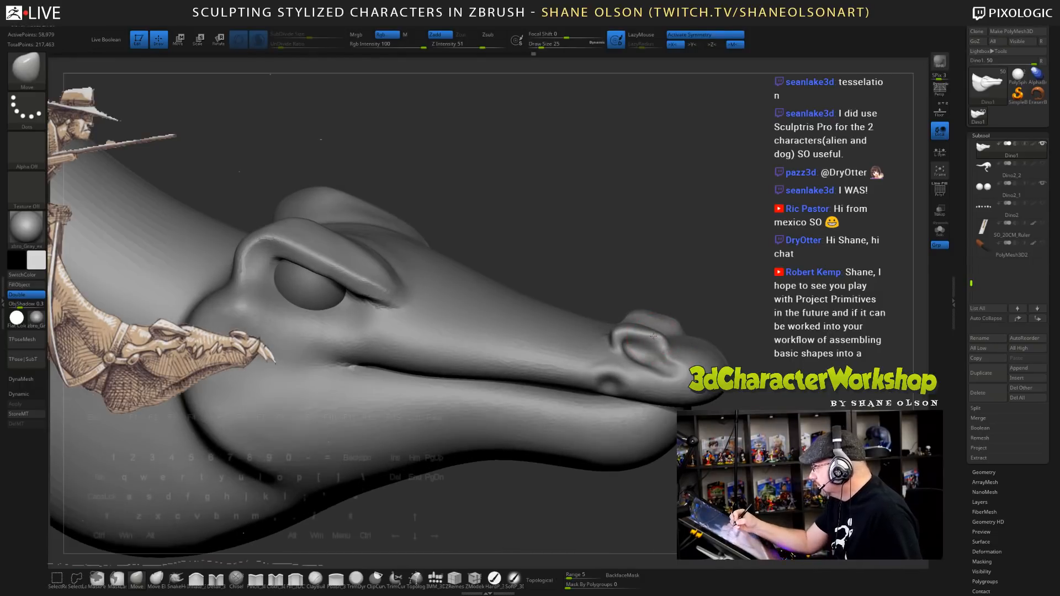
{"action": "key", "text": "ctrl+shift+z"}
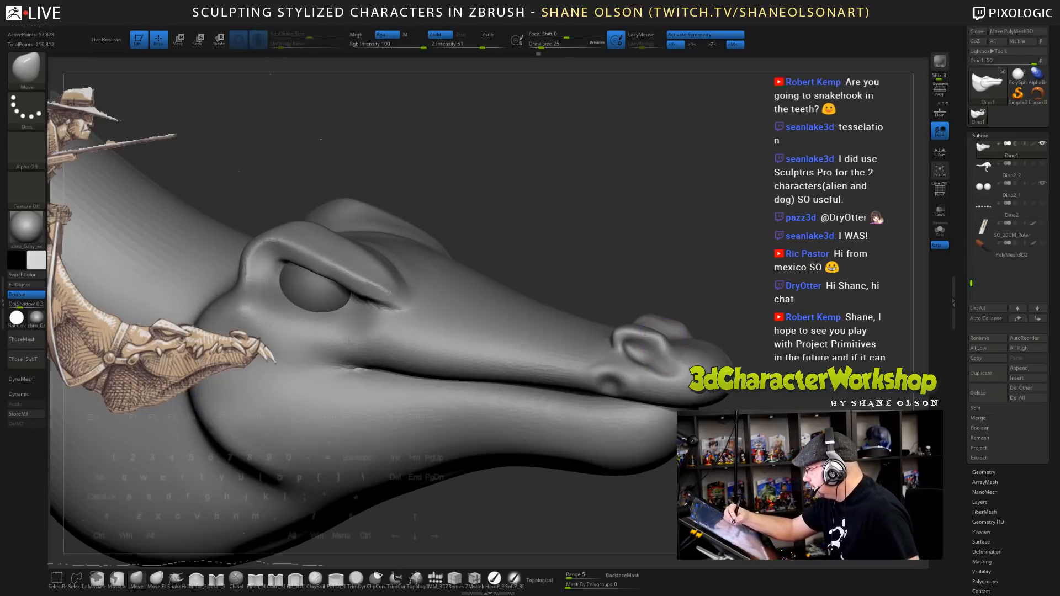
{"action": "right_click_drag", "start_coordinate": [651, 338], "coordinate": [644, 251]}
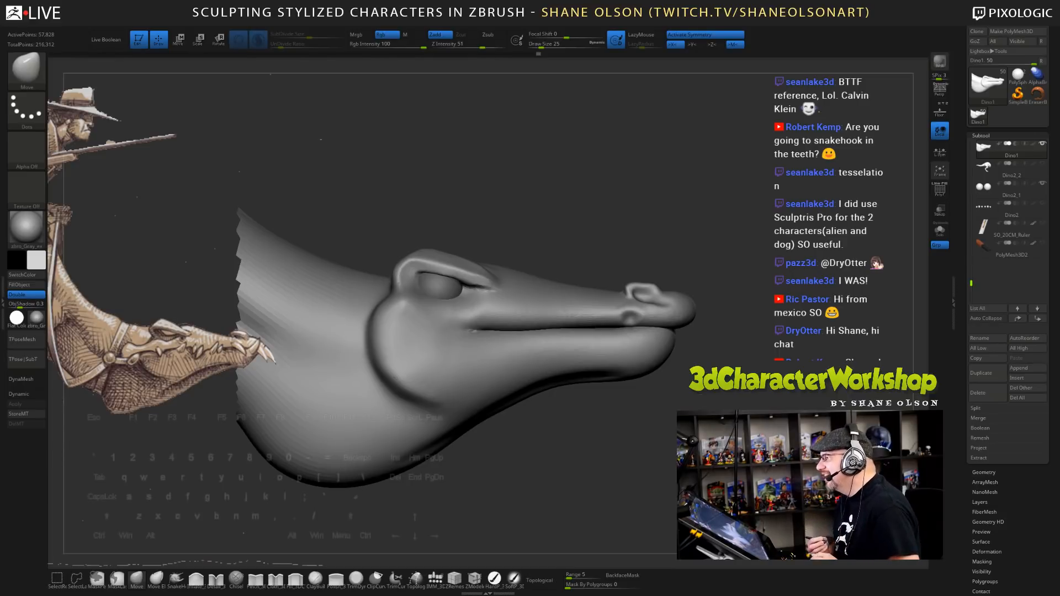
- Smooth the upper lip line, the side of the snout and the forehead between the brow ridges
{"action": "right_click_drag", "start_coordinate": [711, 326], "coordinate": [706, 316], "text": "ctrl"}
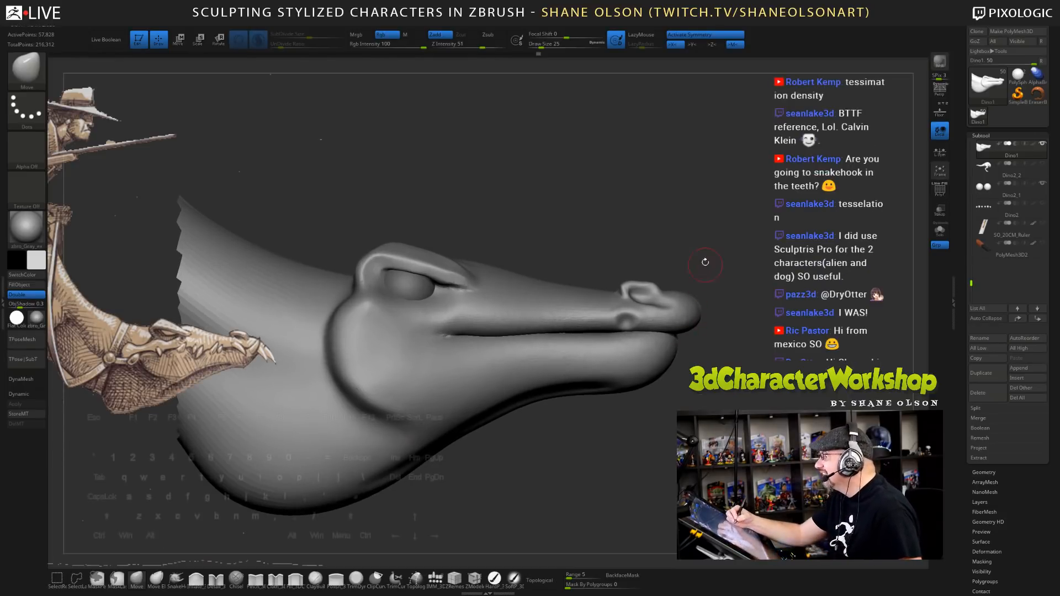
{"action": "right_click_drag", "start_coordinate": [699, 391], "coordinate": [726, 404], "text": "alt"}
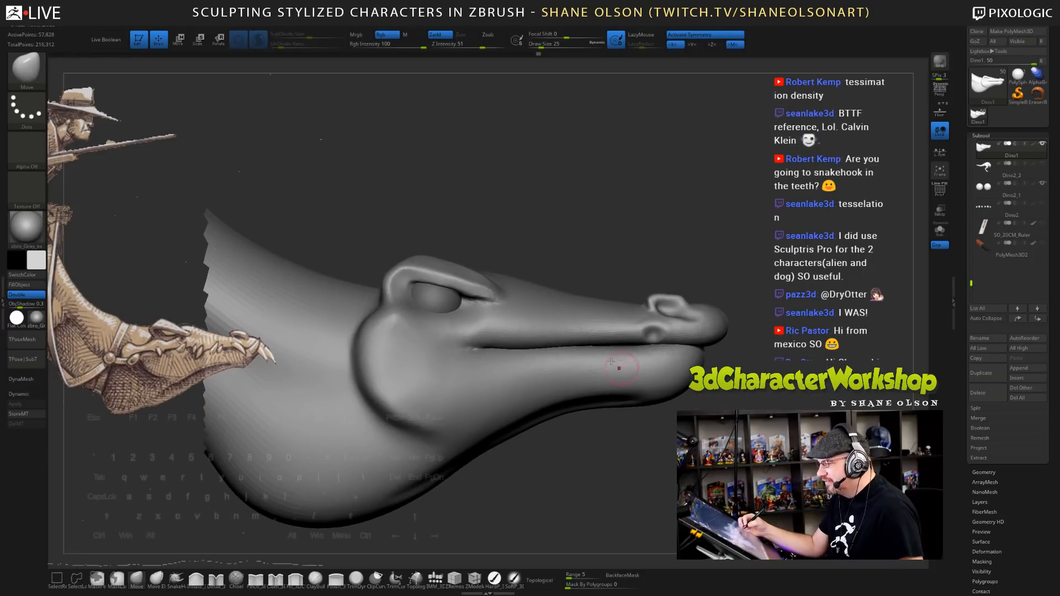
{"action": "left_click_drag", "start_coordinate": [502, 347], "coordinate": [629, 343], "text": "shift"}
{"action": "right_click_drag", "start_coordinate": [697, 396], "coordinate": [701, 410]}
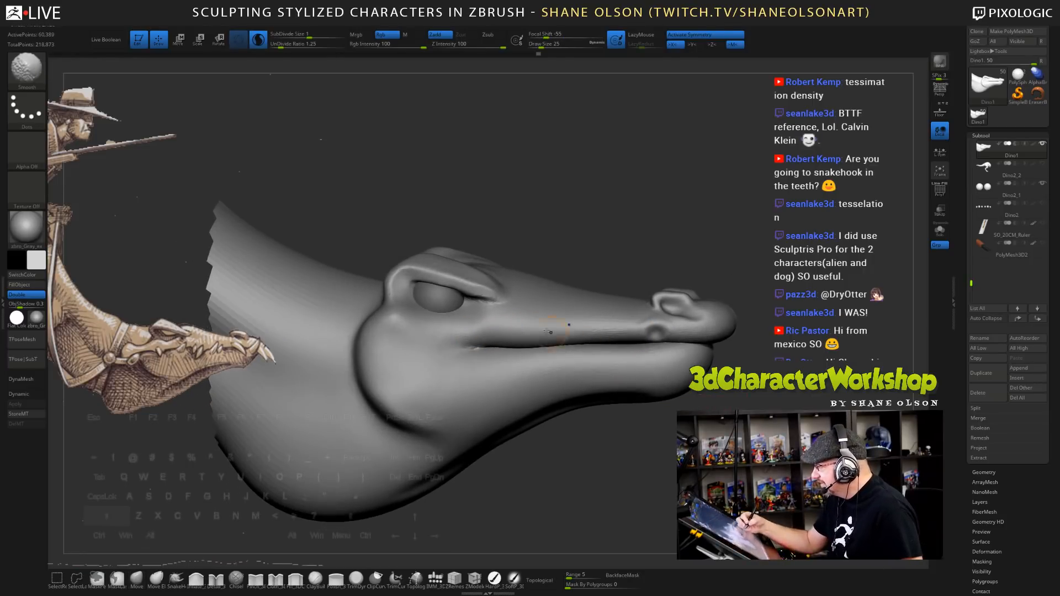
{"action": "left_click_drag", "start_coordinate": [548, 331], "coordinate": [607, 330], "text": "shift"}
{"action": "right_click_drag", "start_coordinate": [697, 396], "coordinate": [662, 428]}
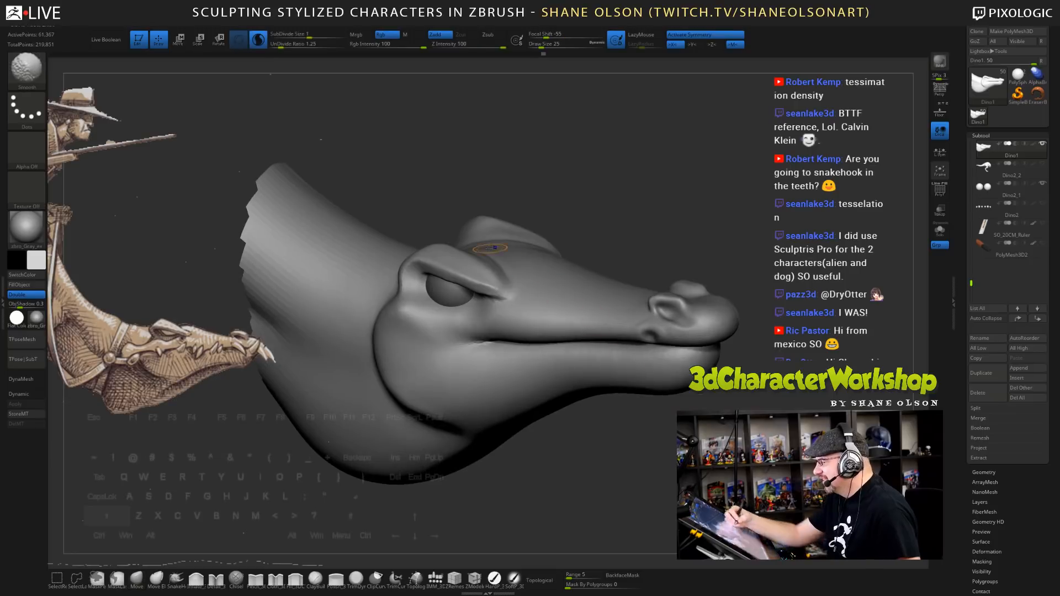
{"action": "left_click_drag", "start_coordinate": [490, 248], "coordinate": [587, 258], "text": "shift"}
{"action": "right_click_drag", "start_coordinate": [696, 396], "coordinate": [687, 436]}
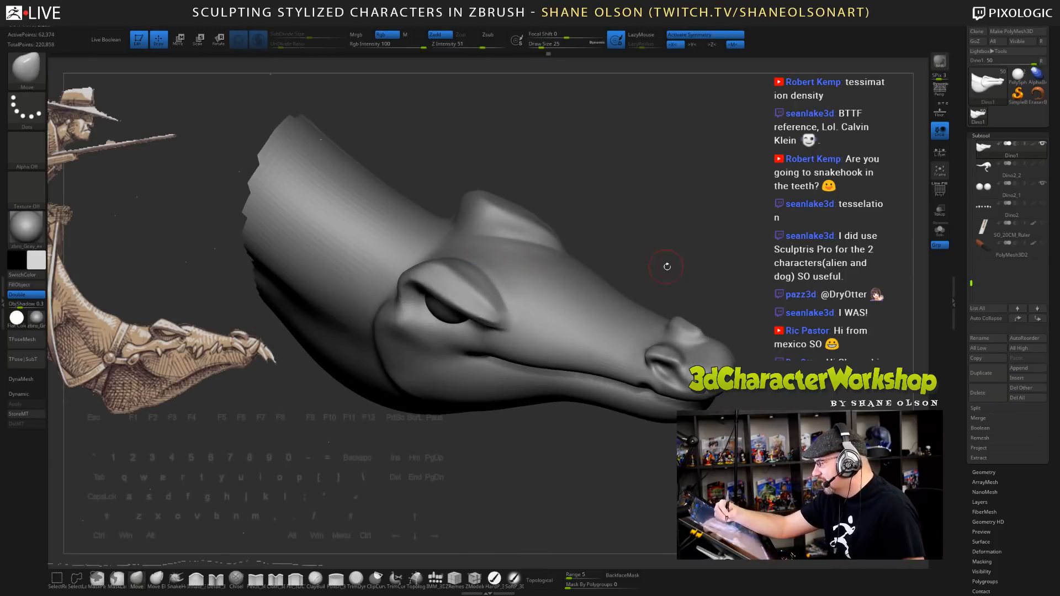
- Smooth the neck surface behind the brow and cheek with the draw size at 46
{"action": "left_click_drag", "start_coordinate": [667, 265], "coordinate": [633, 219]}
{"action": "left_click_drag", "start_coordinate": [406, 242], "coordinate": [375, 228], "text": "shift"}
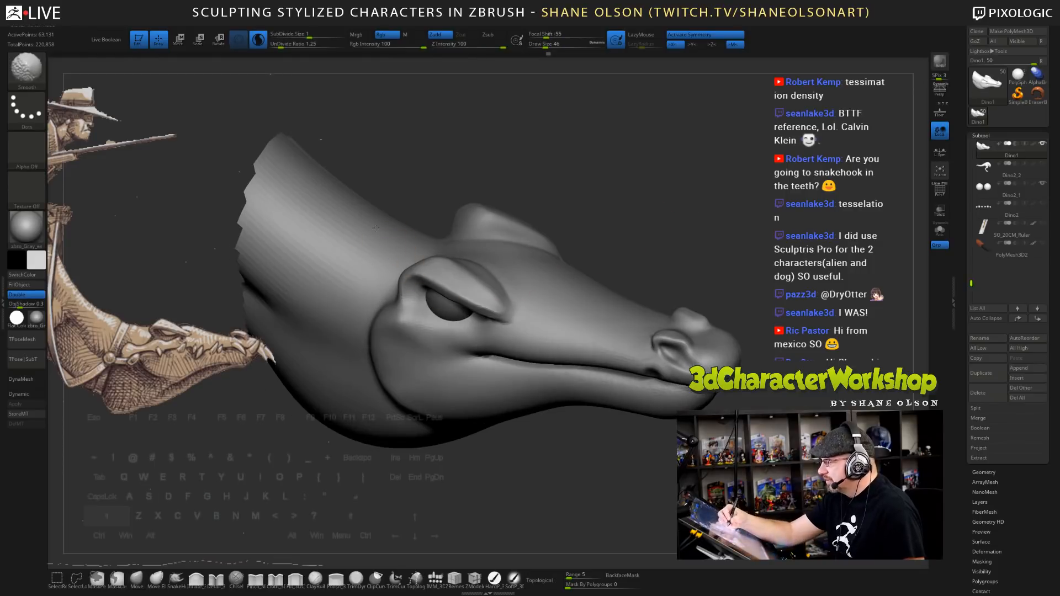
{"action": "left_click_drag", "start_coordinate": [311, 243], "coordinate": [302, 242], "text": "shift"}
{"action": "mouse_move", "coordinate": [671, 249]}
{"action": "left_mouse_down"}
{"action": "mouse_move", "coordinate": [680, 241]}
{"action": "mouse_move", "coordinate": [606, 293]}
{"action": "left_mouse_up"}
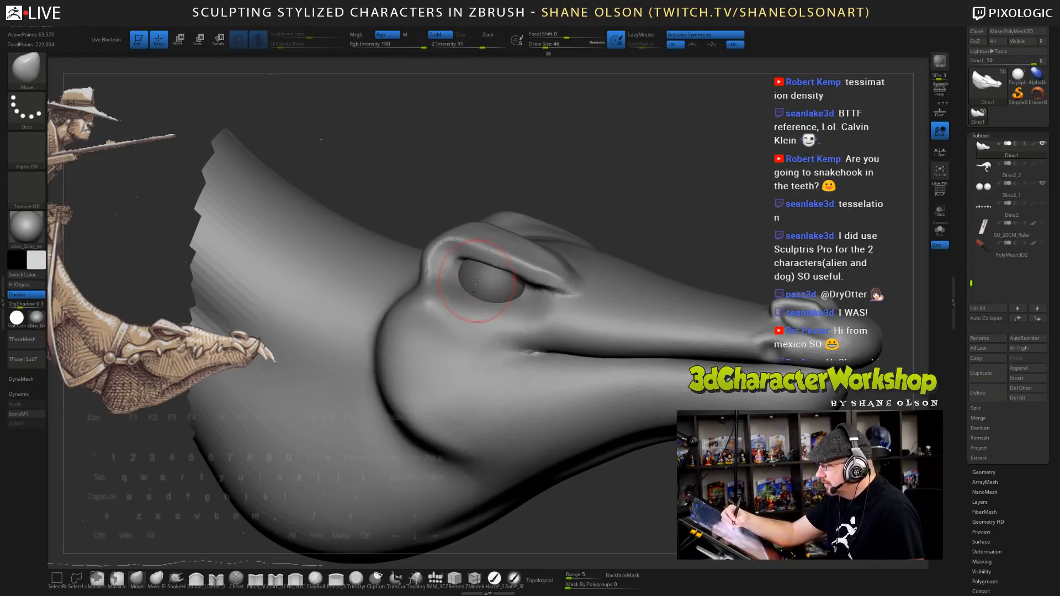
- Build up a lower eyelid rim beneath the eye using the fill brush at draw size 20
{"action": "key", "text": "s"}
{"action": "left_click_drag", "start_coordinate": [478, 279], "coordinate": [472, 280]}
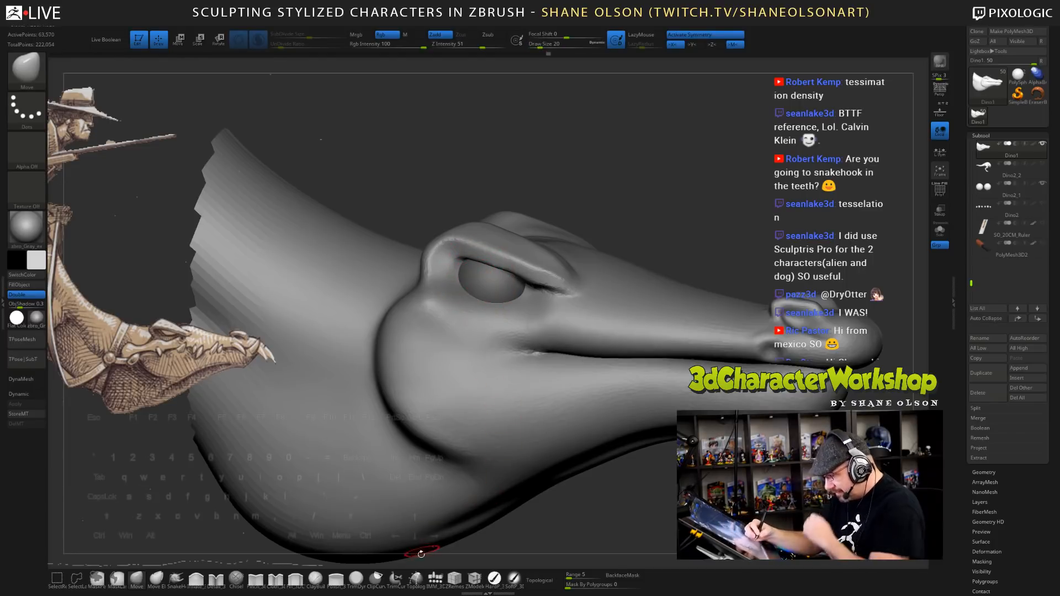
{"action": "left_click", "coordinate": [296, 580]}
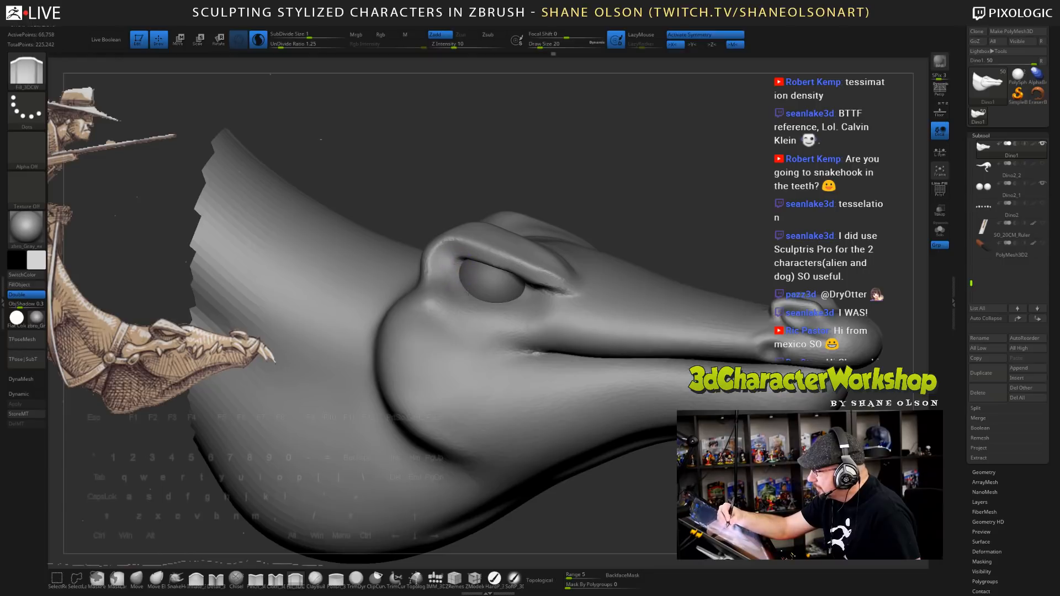
{"action": "left_click_drag", "start_coordinate": [532, 318], "coordinate": [537, 301]}
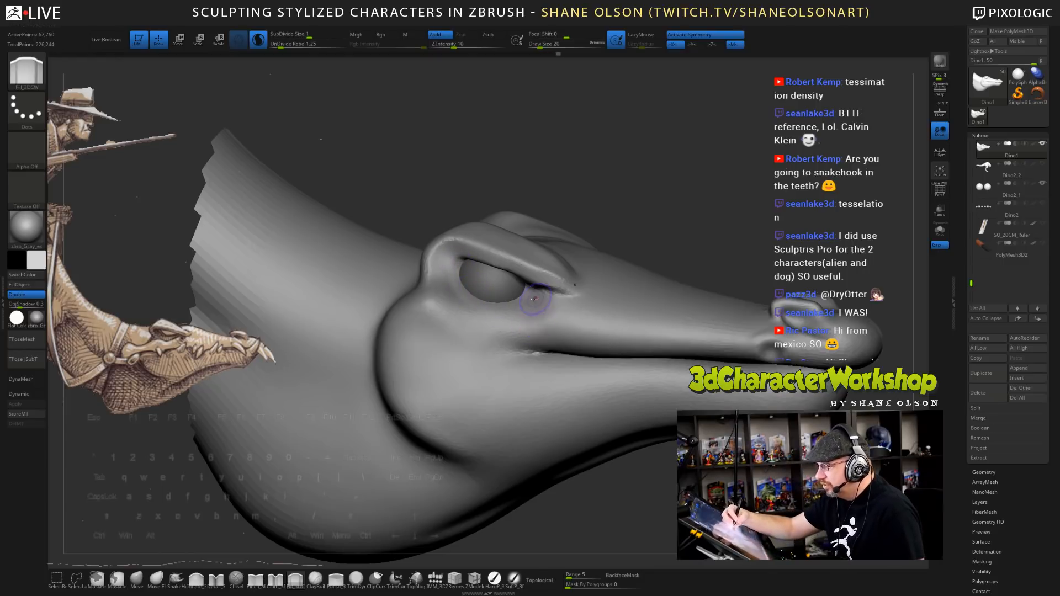
{"action": "right_click_drag", "start_coordinate": [530, 287], "coordinate": [521, 300]}
{"action": "mouse_move", "coordinate": [522, 301]}
{"action": "left_mouse_down"}
{"action": "mouse_move", "coordinate": [469, 306]}
{"action": "mouse_move", "coordinate": [508, 298]}
{"action": "left_mouse_up"}
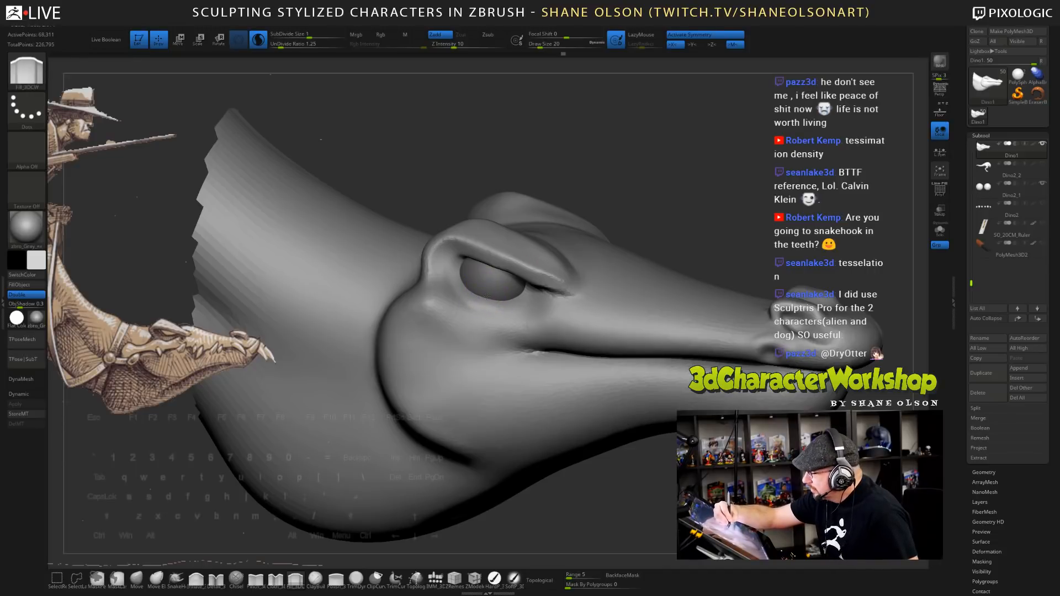
{"action": "left_click_drag", "start_coordinate": [498, 295], "coordinate": [516, 305]}
{"action": "right_click_drag", "start_coordinate": [519, 307], "coordinate": [494, 331]}
{"action": "mouse_move", "coordinate": [462, 295]}
{"action": "left_mouse_down"}
{"action": "mouse_move", "coordinate": [459, 276]}
{"action": "mouse_move", "coordinate": [484, 287]}
{"action": "left_mouse_up"}
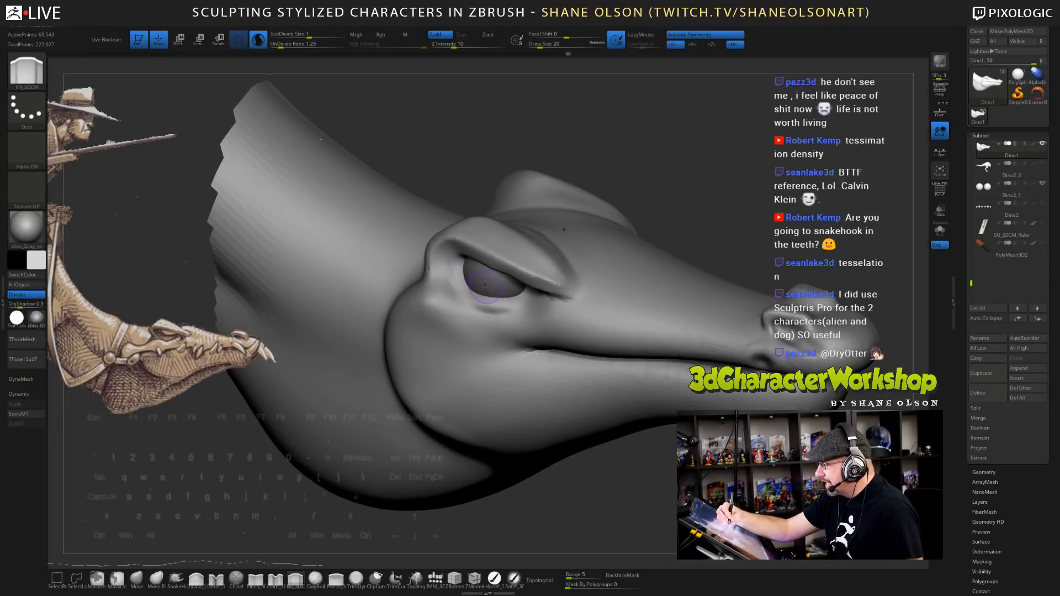
- Refine the lower eyelid toward the front corner of the eye and return to the straight side view
{"action": "mouse_move", "coordinate": [573, 409]}
{"action": "right_mouse_down"}
{"action": "mouse_move", "coordinate": [538, 309]}
{"action": "mouse_move", "coordinate": [468, 264]}
{"action": "right_mouse_up"}
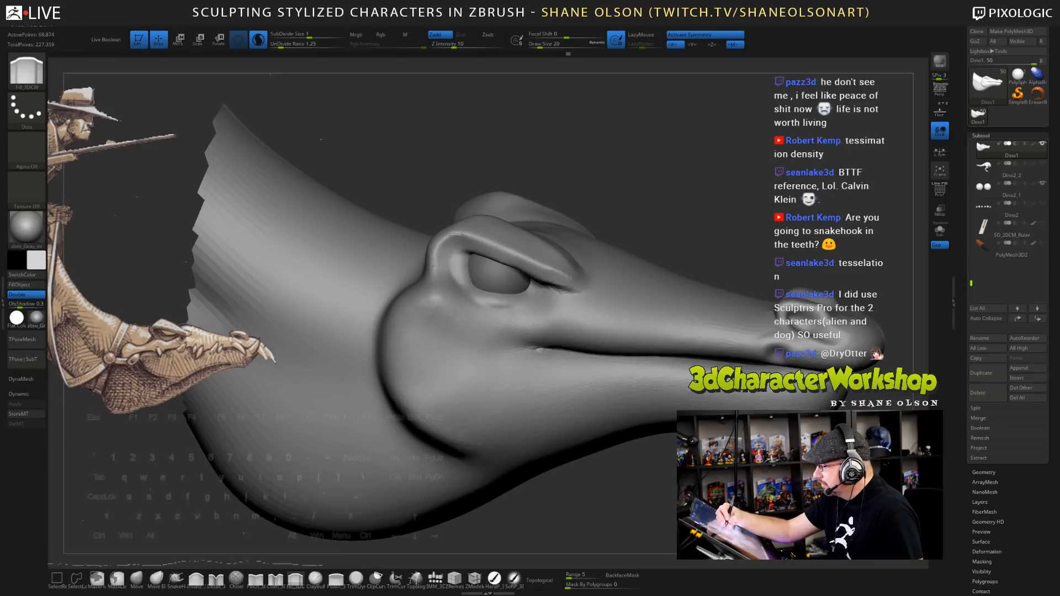
{"action": "right_click_drag", "start_coordinate": [541, 300], "coordinate": [516, 297]}
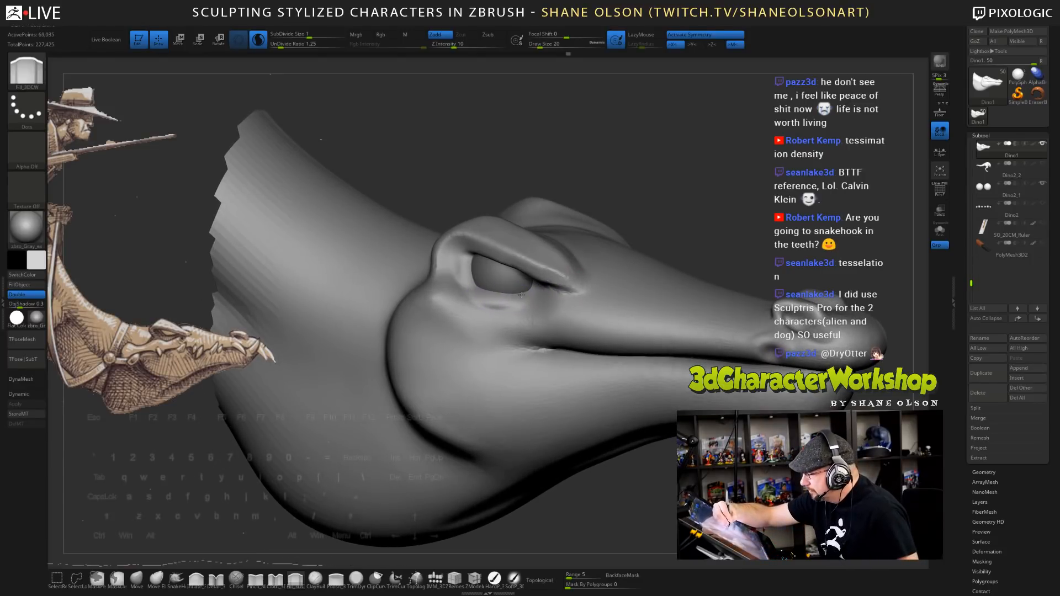
{"action": "left_click", "coordinate": [527, 291]}
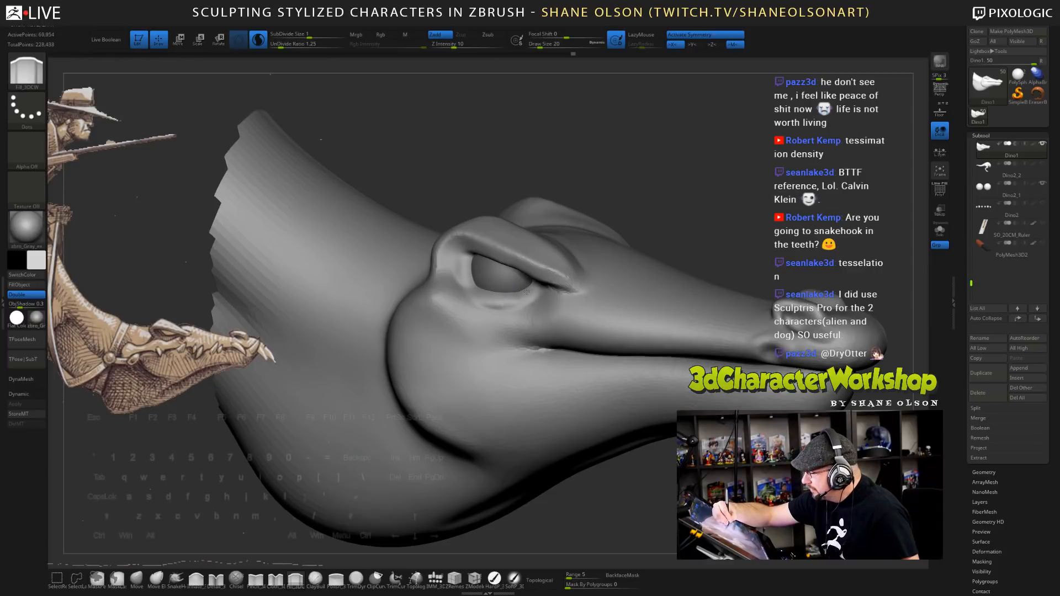
{"action": "right_click_drag", "start_coordinate": [487, 287], "coordinate": [560, 309]}
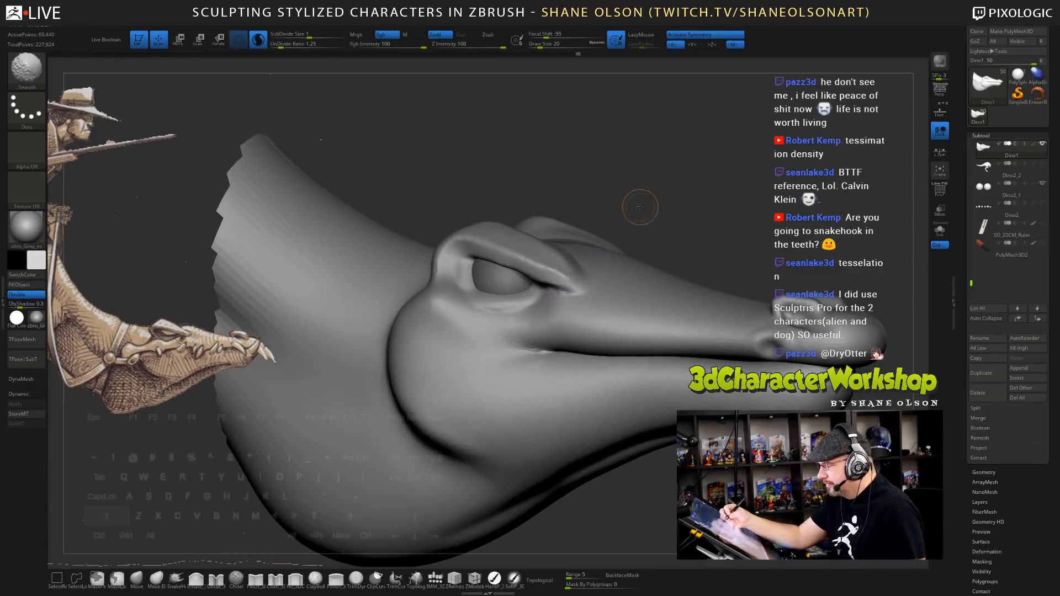
{"action": "left_click_drag", "start_coordinate": [639, 206], "coordinate": [641, 218], "text": "shift"}
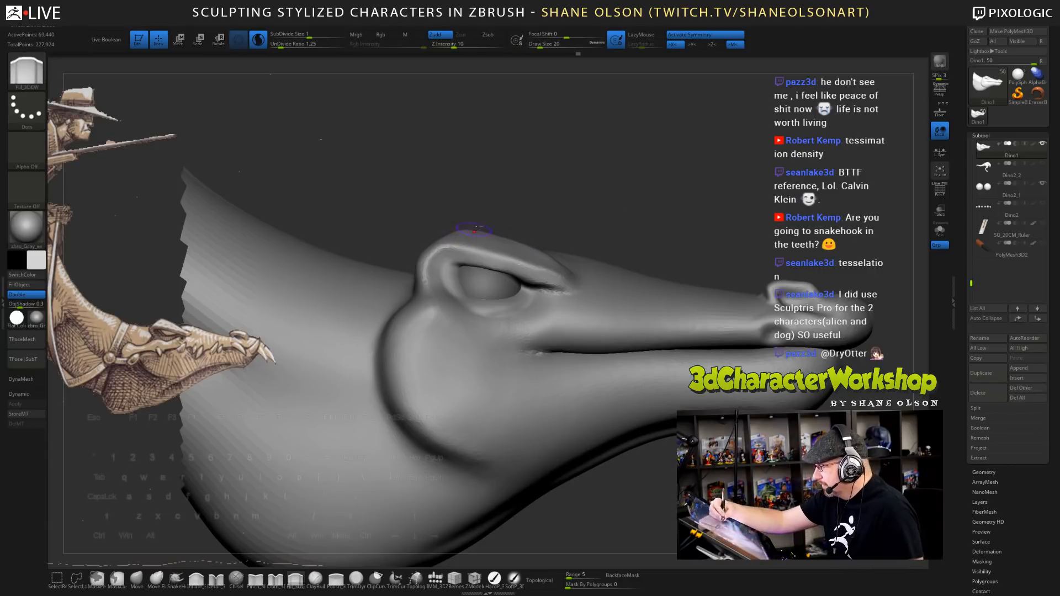
- Reshape the upper brow ridge above the eye with an enlarged Move brush, pulling its front end toward the snout
{"action": "left_click", "coordinate": [159, 584]}
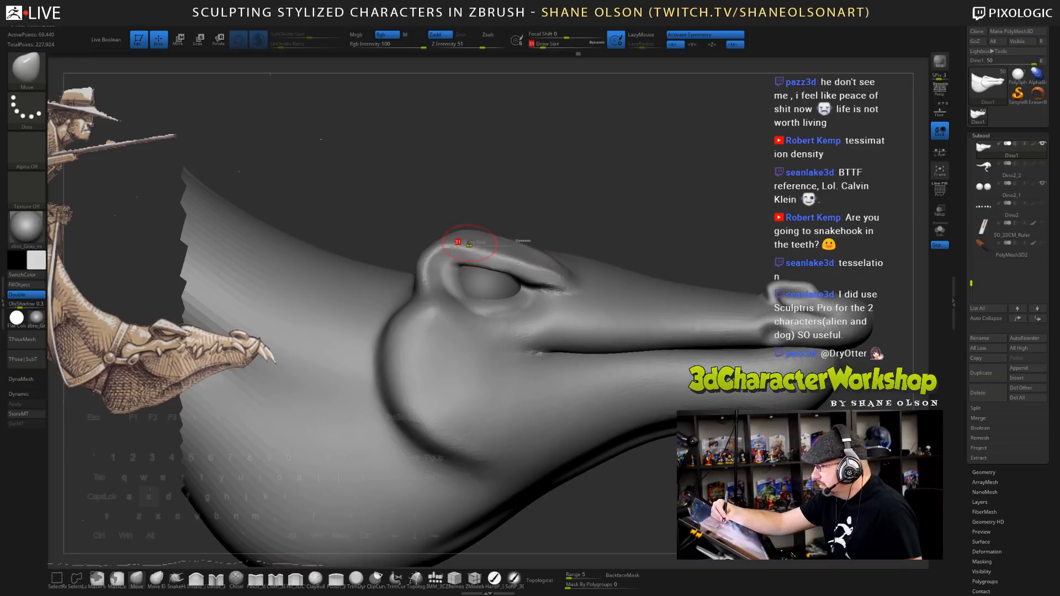
{"action": "key", "text": "]"}
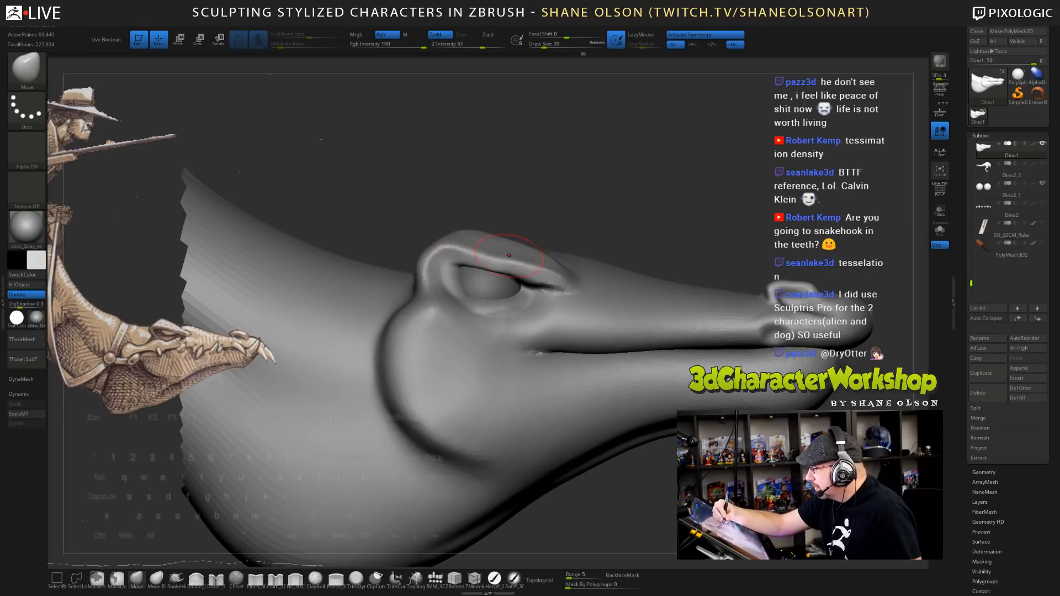
{"action": "mouse_move", "coordinate": [526, 261]}
{"action": "left_mouse_down"}
{"action": "mouse_move", "coordinate": [523, 282]}
{"action": "mouse_move", "coordinate": [563, 275]}
{"action": "left_mouse_up"}
{"action": "mouse_move", "coordinate": [614, 179]}
{"action": "left_mouse_down"}
{"action": "mouse_move", "coordinate": [552, 189]}
{"action": "mouse_move", "coordinate": [604, 199]}
{"action": "left_mouse_up"}
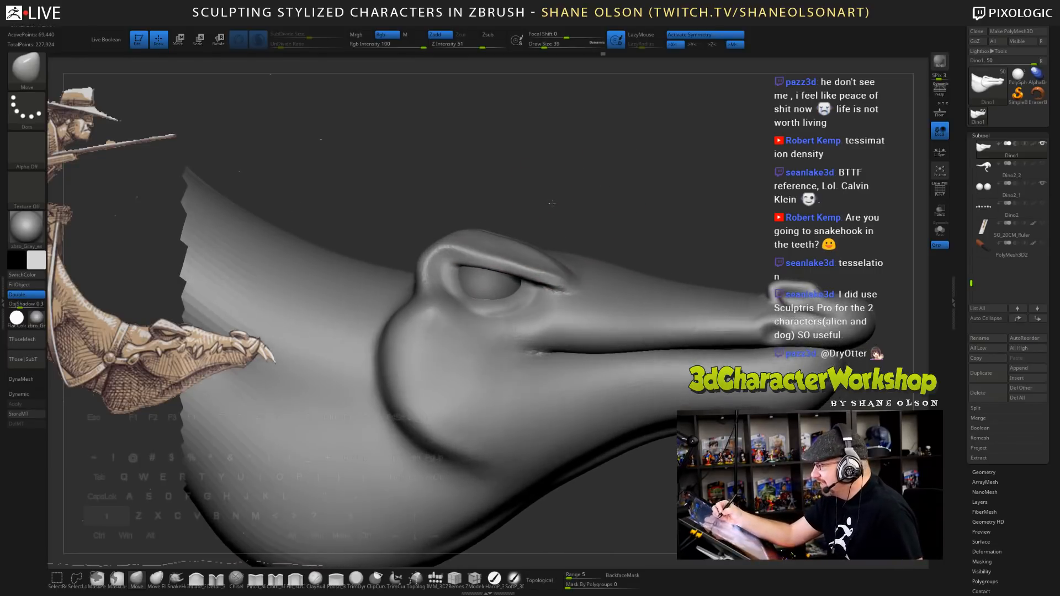
- Carve a crease between the brow ridge and the back of the eye with the detail brush at draw size 23
{"action": "left_click", "coordinate": [216, 579]}
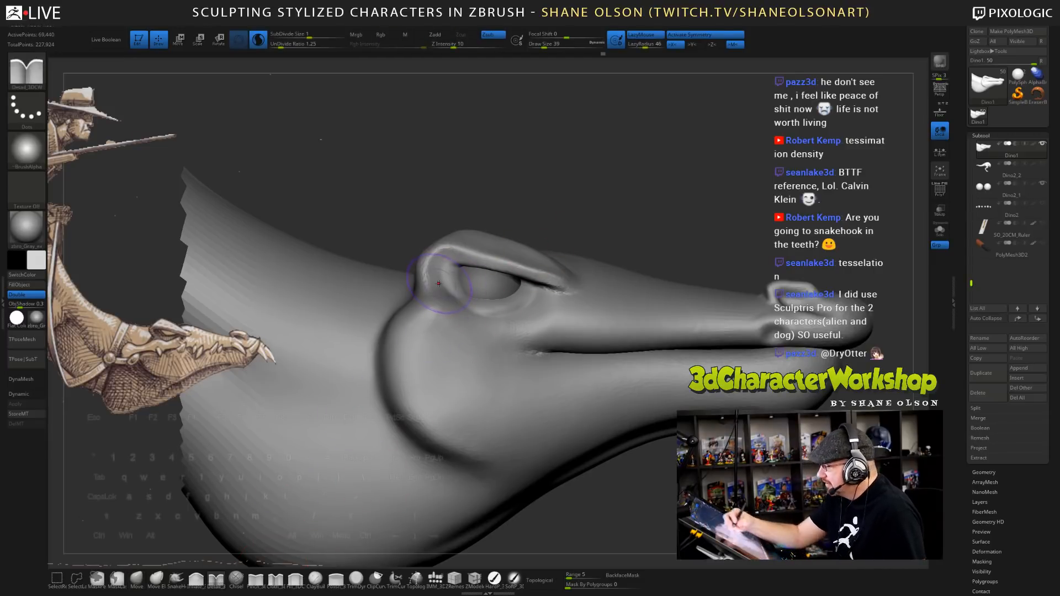
{"action": "key", "text": "s"}
{"action": "left_click_drag", "start_coordinate": [439, 283], "coordinate": [436, 284]}
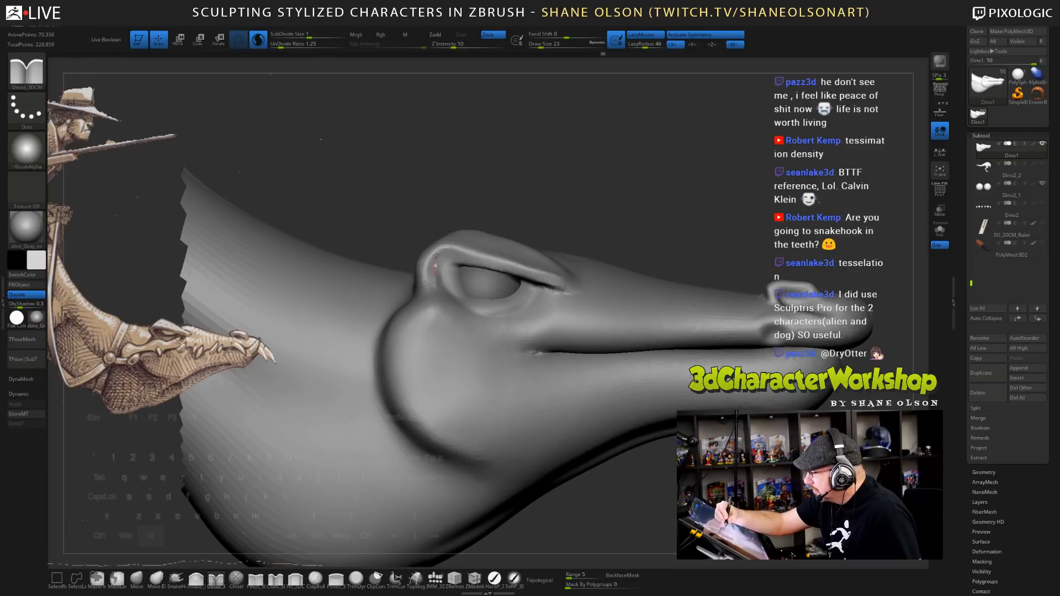
- Carve the crease around the rear and top of the eye socket at draw size 23
{"action": "mouse_move", "coordinate": [436, 259]}
{"action": "left_mouse_down"}
{"action": "mouse_move", "coordinate": [480, 257]}
{"action": "mouse_move", "coordinate": [437, 251]}
{"action": "left_mouse_up"}
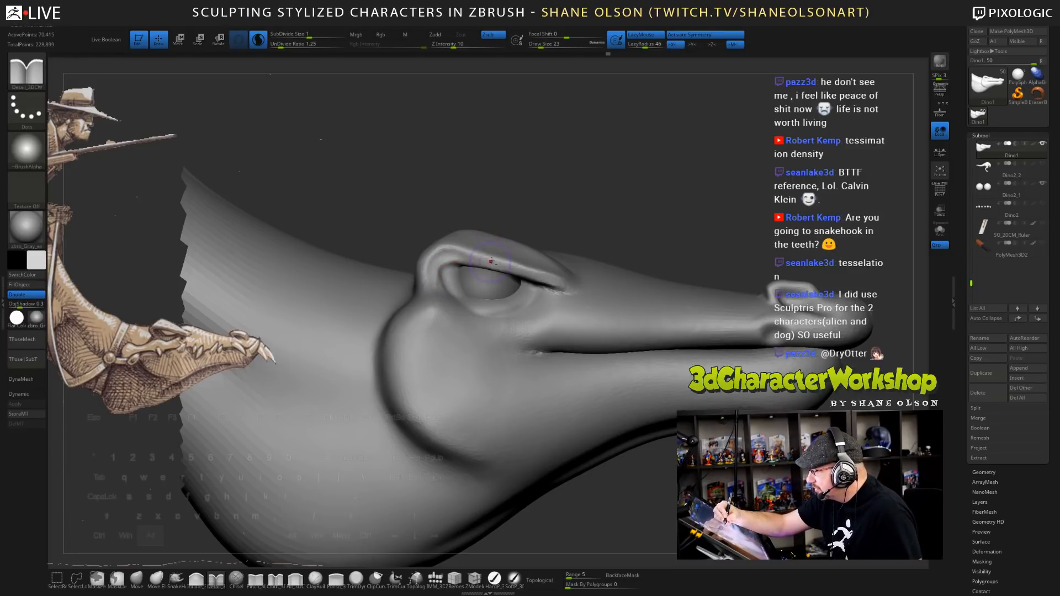
{"action": "mouse_move", "coordinate": [621, 203]}
{"action": "left_mouse_down"}
{"action": "mouse_move", "coordinate": [538, 221]}
{"action": "mouse_move", "coordinate": [604, 214]}
{"action": "left_mouse_up"}
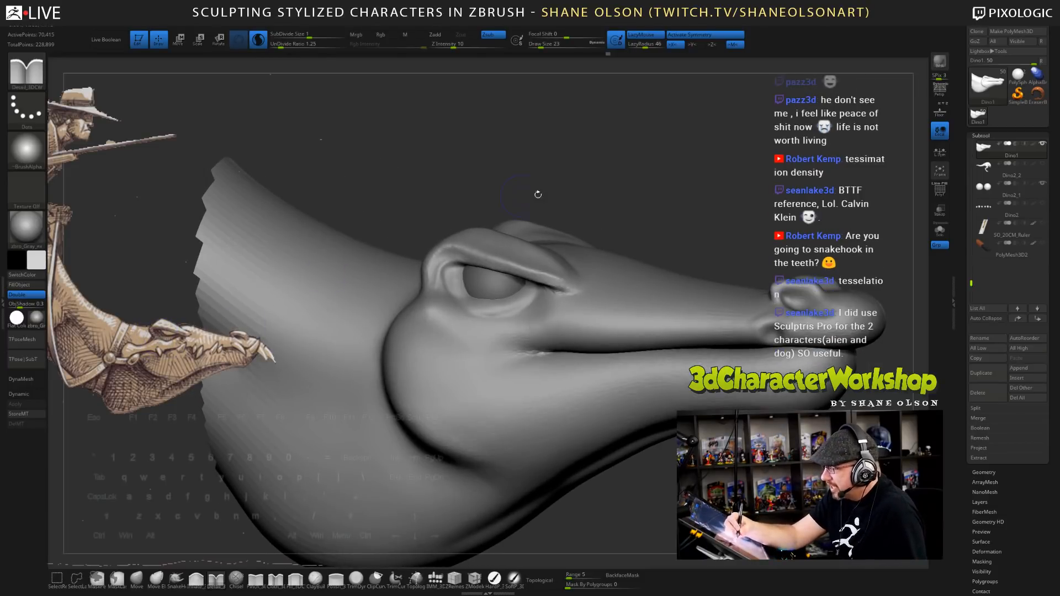
{"action": "left_click_drag", "start_coordinate": [537, 193], "coordinate": [557, 208]}
- Build up the rear of the upper eyelid with ClayBuildup at draw size 18 and smooth it into the brow
{"action": "left_click", "coordinate": [196, 579]}
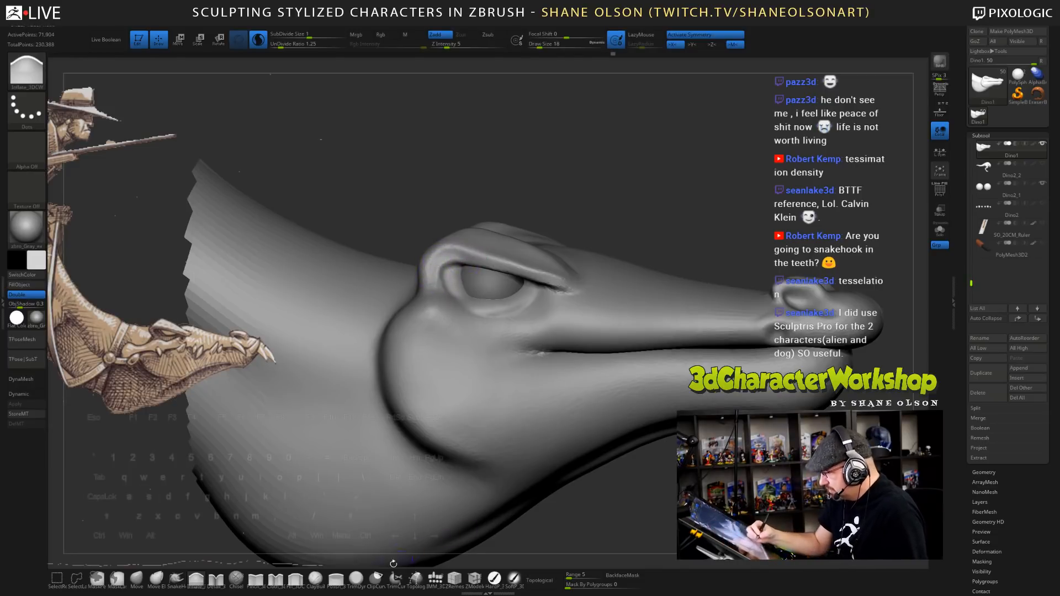
{"action": "left_click", "coordinate": [315, 579]}
{"action": "left_click_drag", "start_coordinate": [445, 265], "coordinate": [441, 256]}
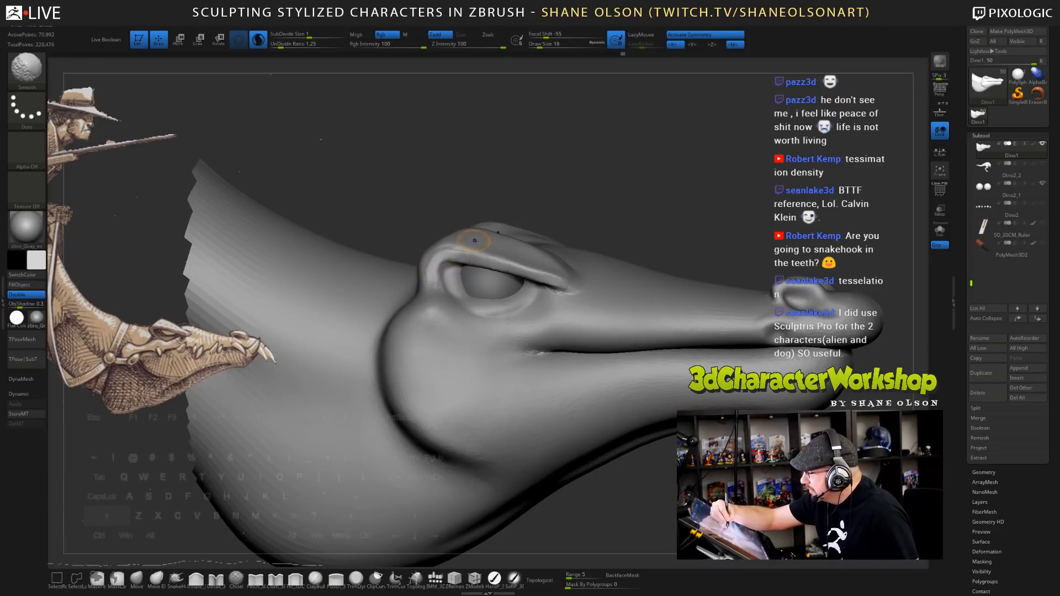
{"action": "mouse_move", "coordinate": [685, 177]}
{"action": "left_mouse_down", "text": "shift"}
{"action": "mouse_move", "coordinate": [617, 207]}
{"action": "mouse_move", "coordinate": [632, 207]}
{"action": "left_mouse_up", "text": "shift"}
{"action": "mouse_move", "coordinate": [678, 408]}
{"action": "left_mouse_down", "text": "alt"}
{"action": "mouse_move", "coordinate": [697, 469]}
{"action": "mouse_move", "coordinate": [689, 477]}
{"action": "mouse_move", "coordinate": [690, 430]}
{"action": "left_mouse_up", "text": "alt"}
{"action": "left_click_drag", "start_coordinate": [652, 186], "coordinate": [652, 218], "text": "alt"}
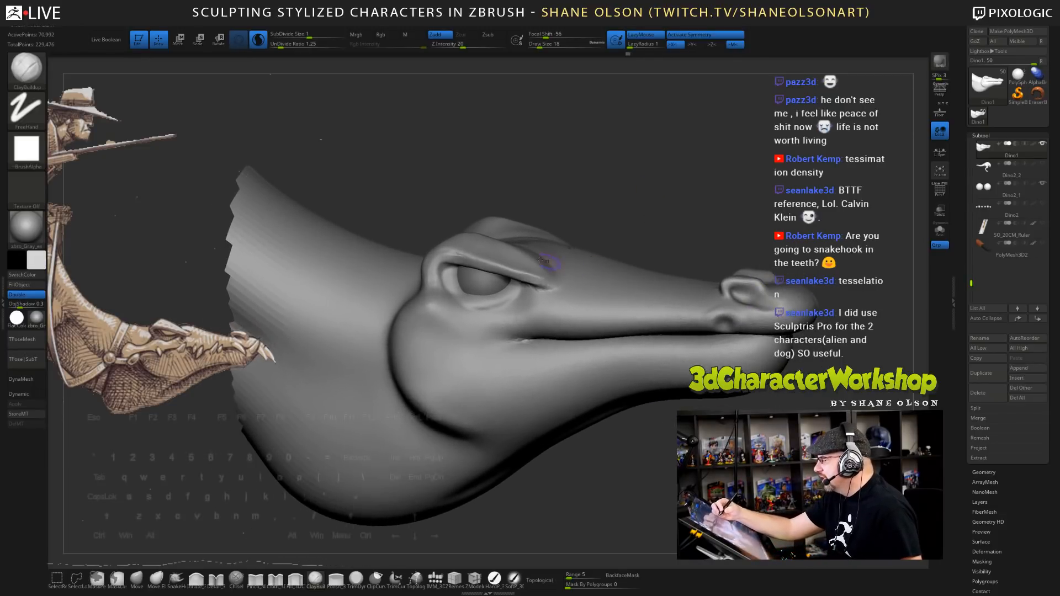
{"action": "mouse_move", "coordinate": [442, 249]}
{"action": "left_mouse_down", "text": "shift"}
{"action": "mouse_move", "coordinate": [457, 254]}
{"action": "mouse_move", "coordinate": [436, 254]}
{"action": "left_mouse_up", "text": "shift"}
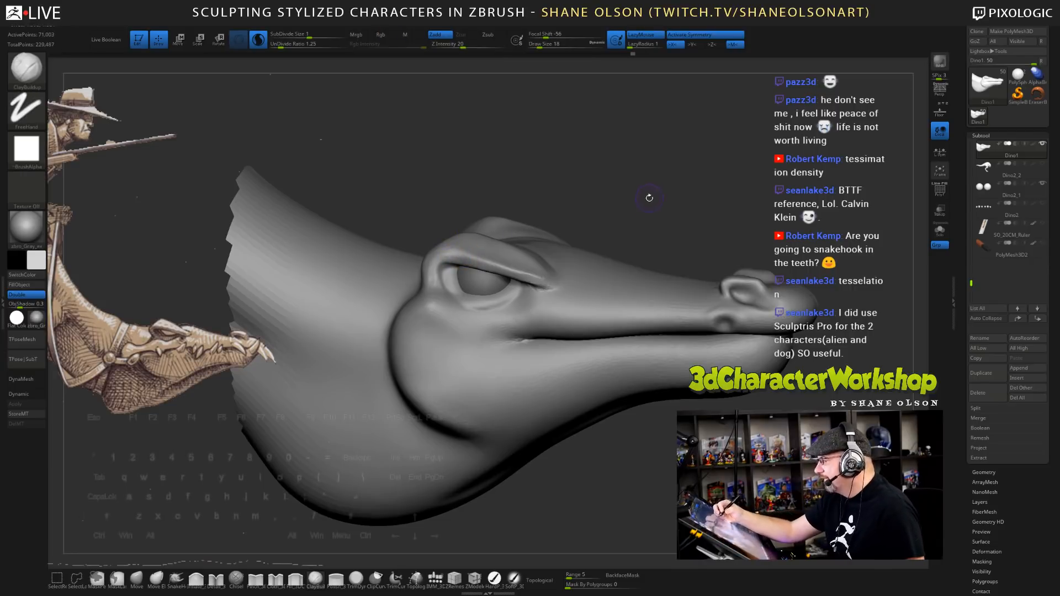
- Add volume along the front of the brow ridge and smooth it back across the top of the eyelid
{"action": "left_click_drag", "start_coordinate": [642, 227], "coordinate": [662, 219]}
{"action": "key", "text": "shift"}
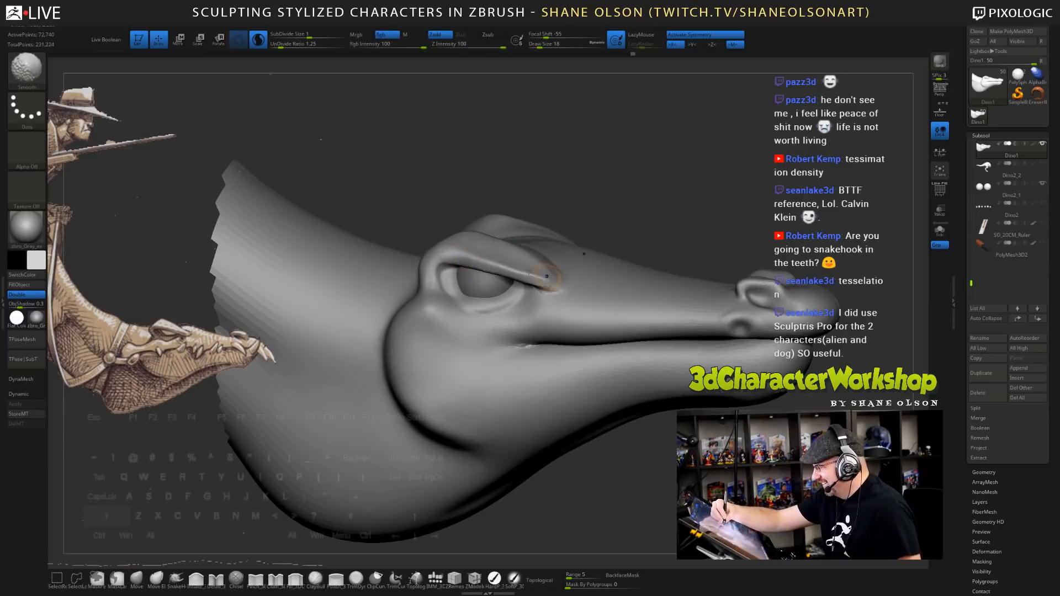
{"action": "left_click_drag", "start_coordinate": [679, 211], "coordinate": [497, 224]}
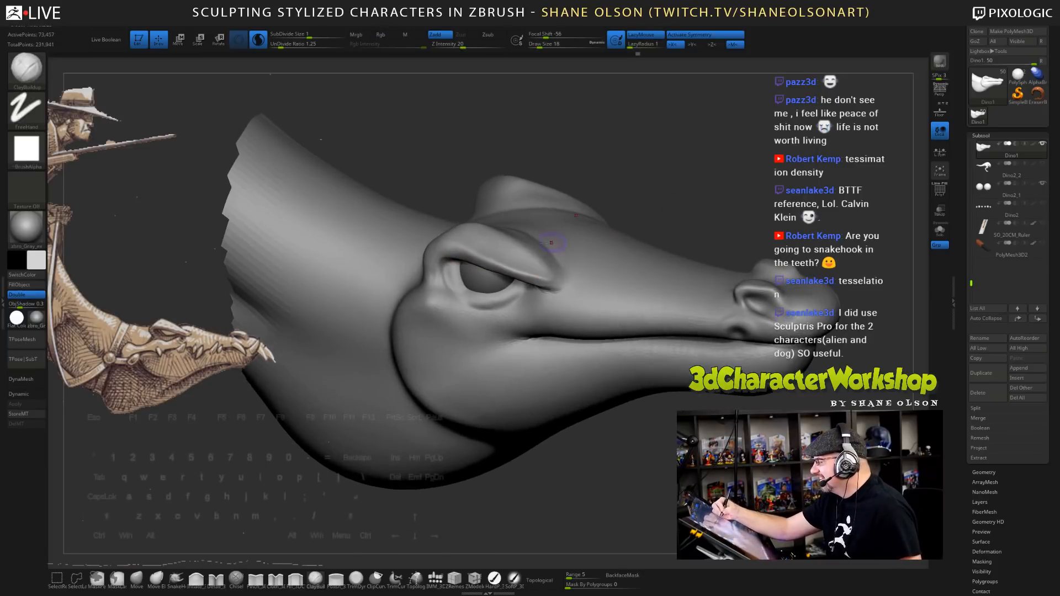
{"action": "mouse_move", "coordinate": [532, 257]}
{"action": "left_mouse_down", "text": "shift"}
{"action": "mouse_move", "coordinate": [624, 222]}
{"action": "mouse_move", "coordinate": [483, 245]}
{"action": "left_mouse_up", "text": "shift"}
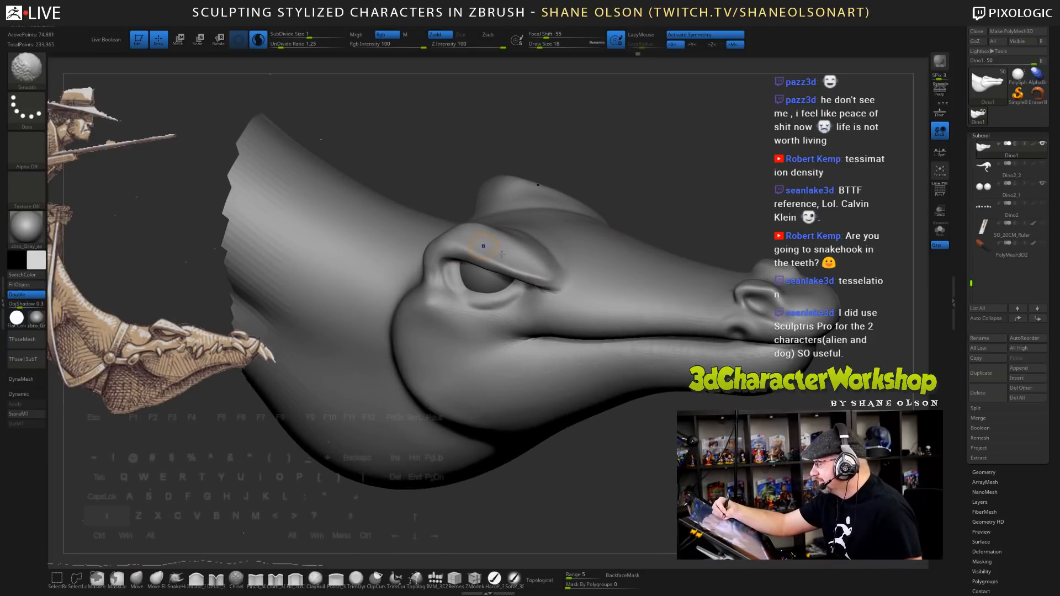
{"action": "mouse_move", "coordinate": [690, 194]}
{"action": "left_mouse_down"}
{"action": "mouse_move", "coordinate": [720, 203]}
{"action": "mouse_move", "coordinate": [679, 177]}
{"action": "mouse_move", "coordinate": [657, 185]}
{"action": "mouse_move", "coordinate": [666, 209]}
{"action": "left_mouse_up"}
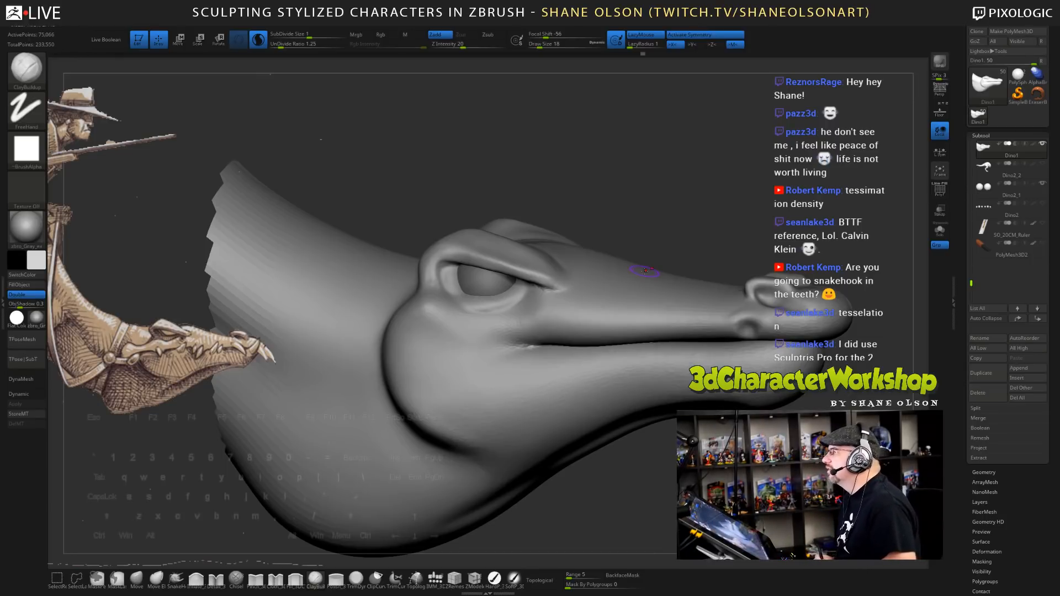
- Smooth the area at the eye's front corner and carve the crease where the eyelid meets the snout
{"action": "left_click_drag", "start_coordinate": [649, 189], "coordinate": [623, 207]}
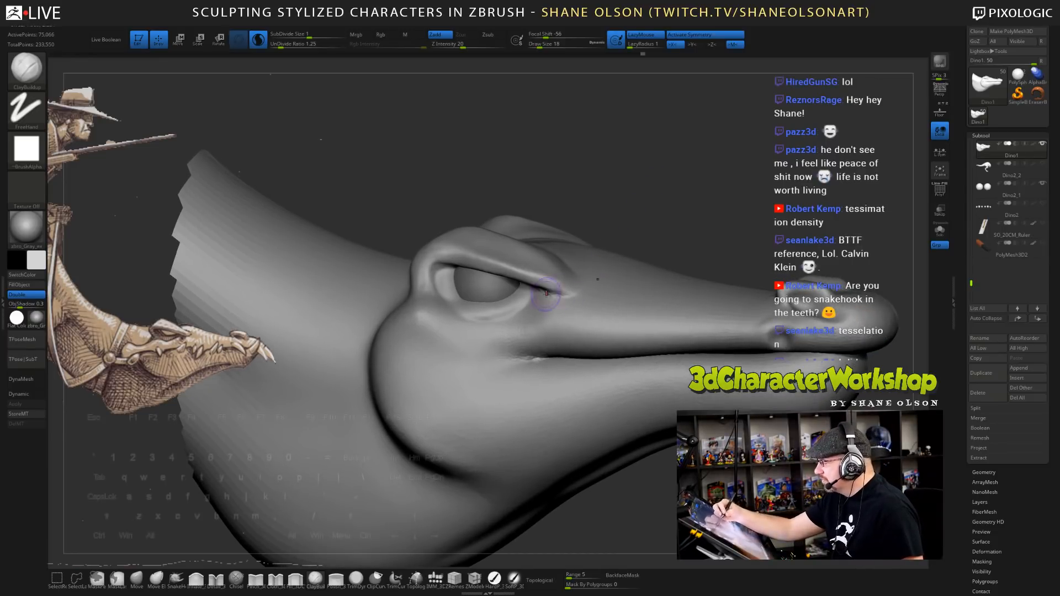
{"action": "left_click_drag", "start_coordinate": [546, 293], "coordinate": [575, 300], "text": "shift"}
{"action": "mouse_move", "coordinate": [667, 218]}
{"action": "left_mouse_down"}
{"action": "mouse_move", "coordinate": [674, 206]}
{"action": "mouse_move", "coordinate": [662, 209]}
{"action": "left_mouse_up"}
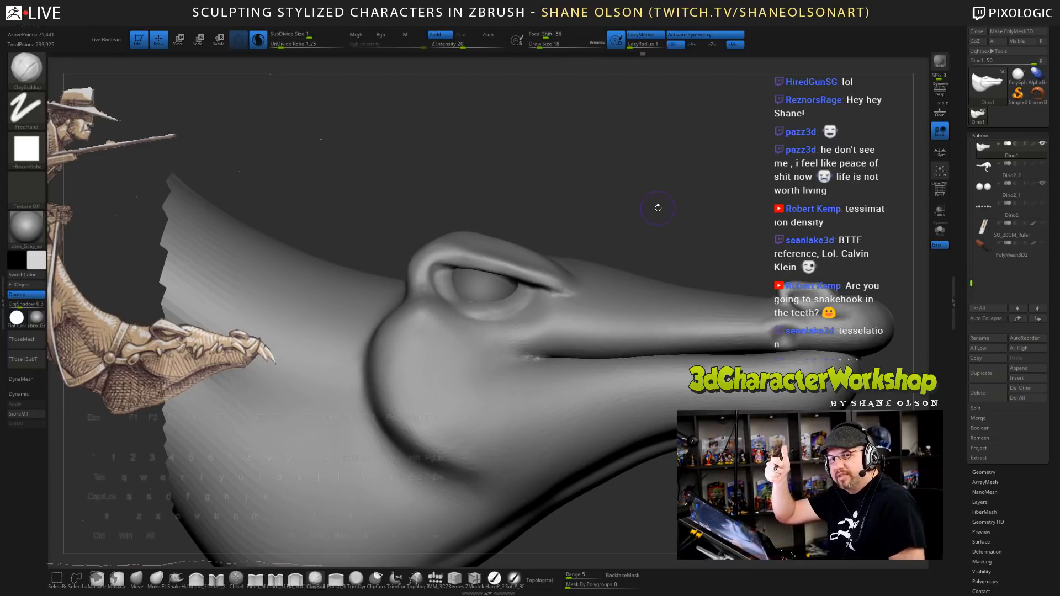
{"action": "left_click_drag", "start_coordinate": [669, 219], "coordinate": [648, 216]}
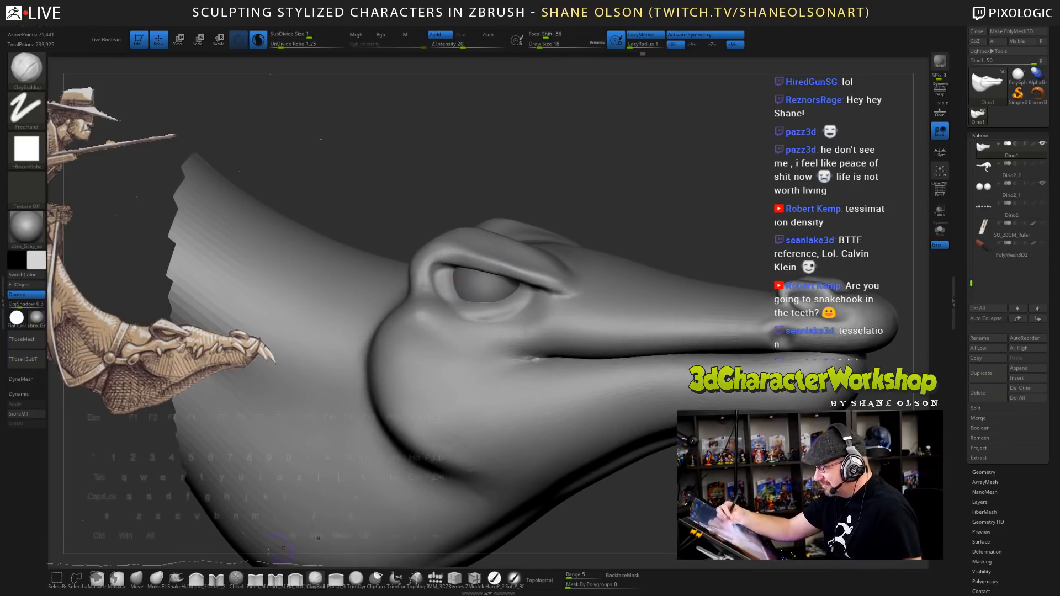
{"action": "left_click", "coordinate": [216, 578]}
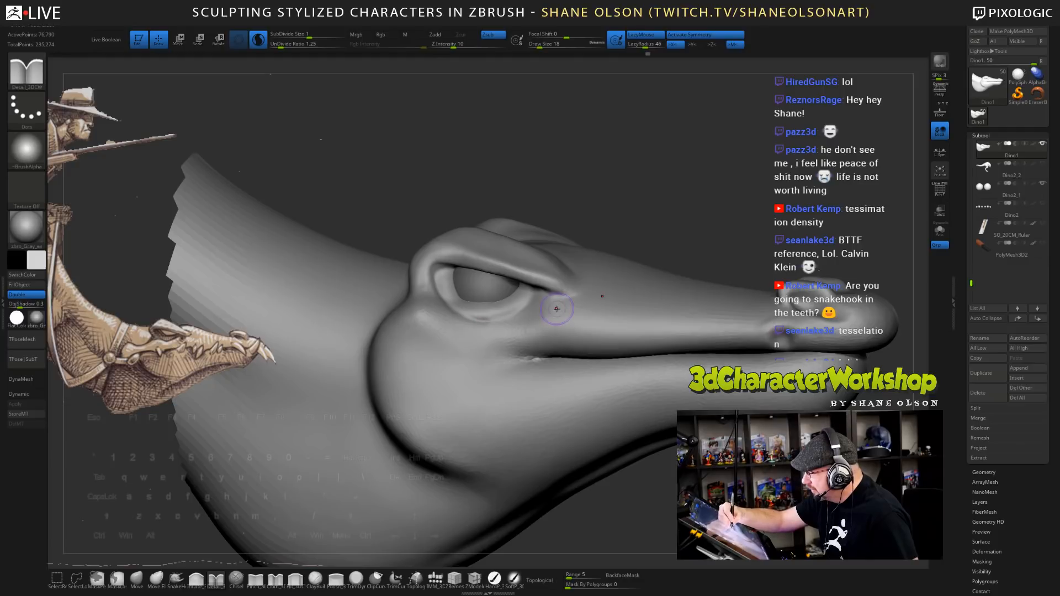
{"action": "left_click_drag", "start_coordinate": [723, 210], "coordinate": [745, 205]}
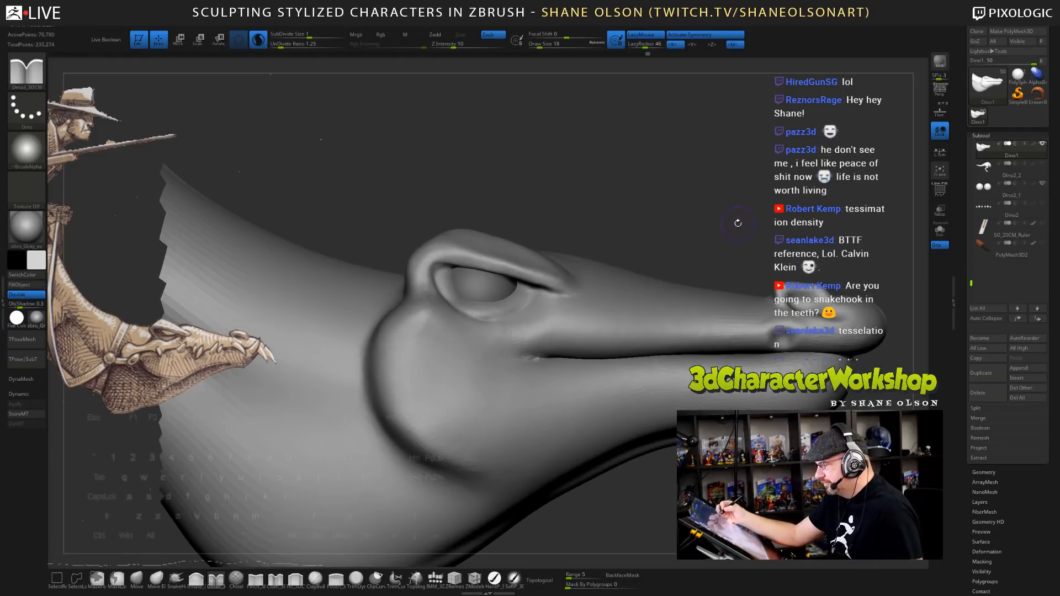
- Reshape the lower and upper eyelids with the Move brush at draw size 44, pushing their edges up around the eyeball
{"action": "left_click", "coordinate": [138, 578]}
{"action": "key", "text": "s"}
{"action": "left_click_drag", "start_coordinate": [583, 202], "coordinate": [589, 207]}
{"action": "left_click_drag", "start_coordinate": [466, 306], "coordinate": [472, 295]}
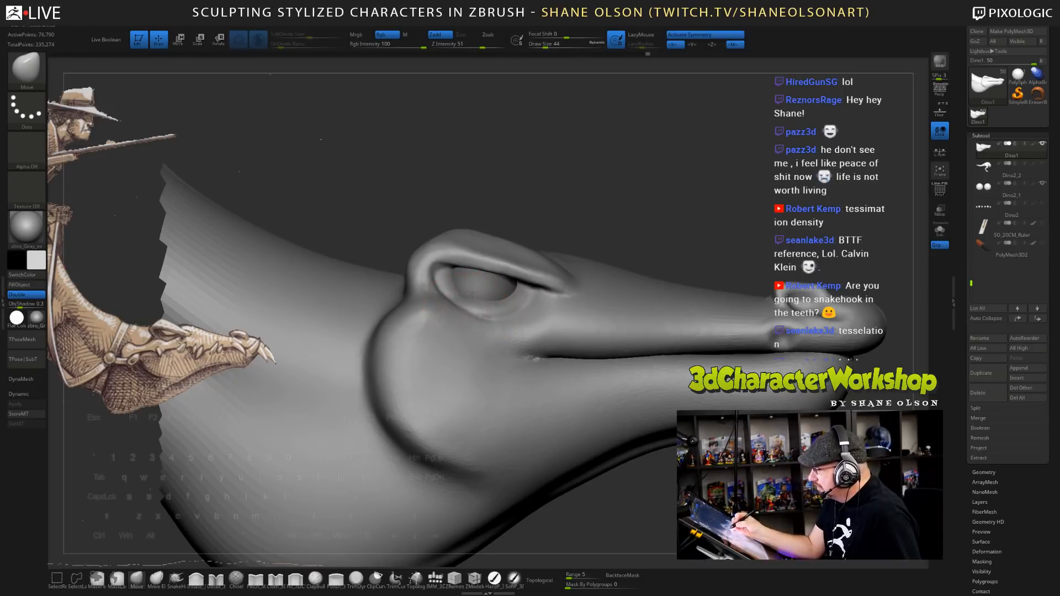
{"action": "left_click_drag", "start_coordinate": [614, 219], "coordinate": [599, 213]}
{"action": "mouse_move", "coordinate": [511, 299]}
{"action": "left_mouse_down"}
{"action": "mouse_move", "coordinate": [498, 299]}
{"action": "mouse_move", "coordinate": [508, 270]}
{"action": "left_mouse_up"}
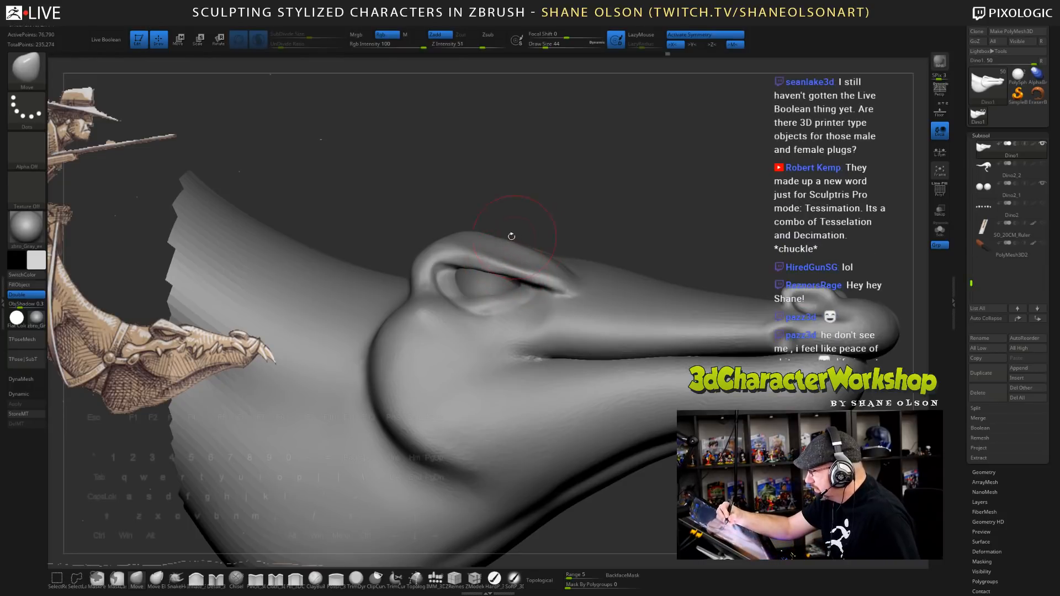
{"action": "left_click_drag", "start_coordinate": [639, 223], "coordinate": [615, 238]}
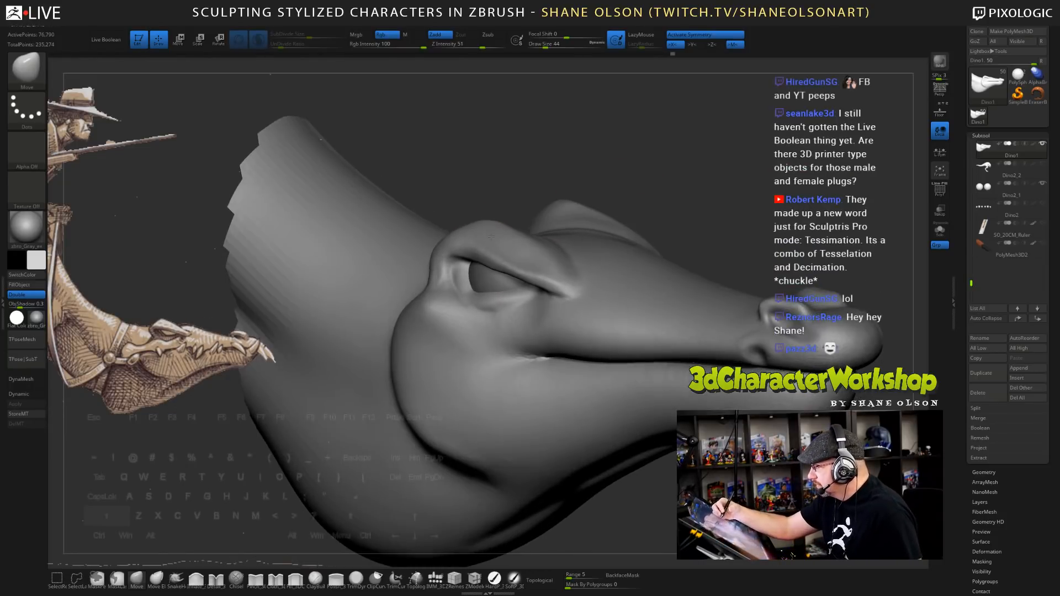
- Undo the wide smoothing stroke on the brow ridge and smooth the ridge at draw size 17
{"action": "left_click_drag", "start_coordinate": [492, 252], "coordinate": [564, 269], "text": "shift"}
{"action": "key", "text": "ctrl+z"}
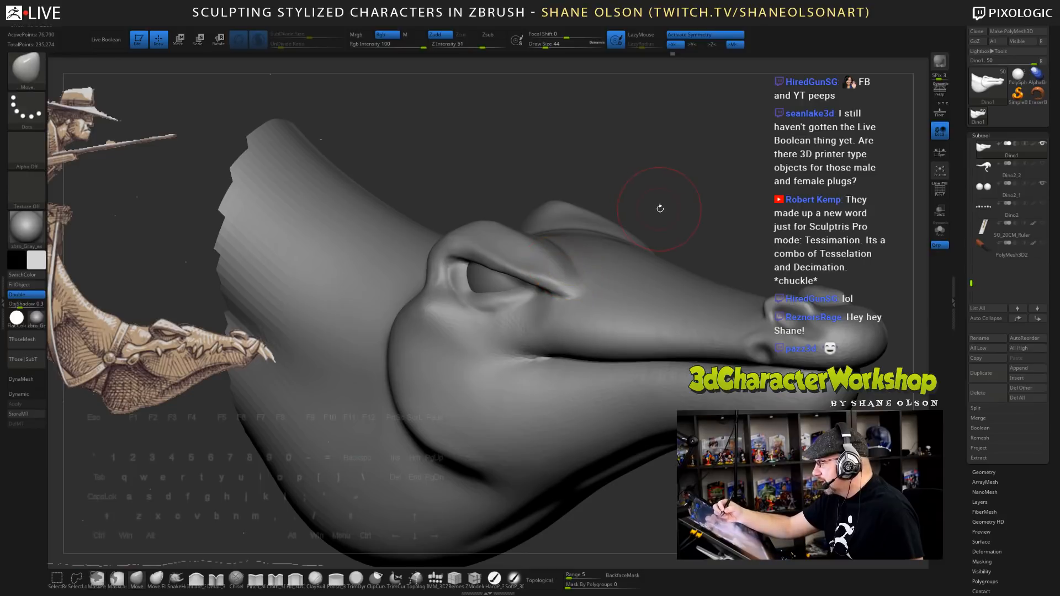
{"action": "key", "text": "s"}
{"action": "left_click_drag", "start_coordinate": [660, 208], "coordinate": [653, 210]}
{"action": "key", "text": "shift"}
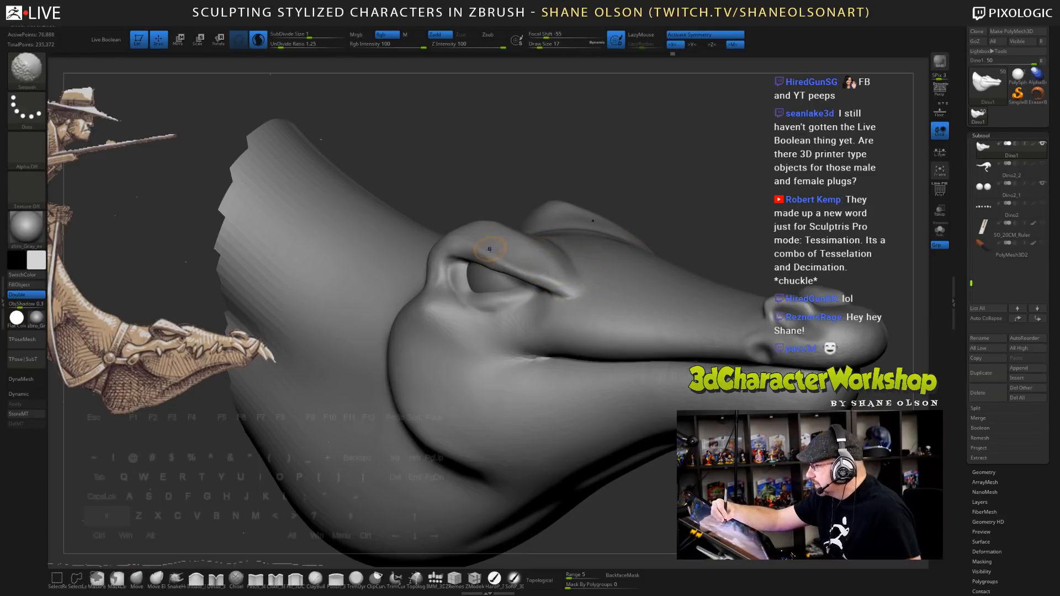
{"action": "left_click_drag", "start_coordinate": [489, 249], "coordinate": [552, 276], "text": "shift"}
- Shift the upper eyelid's edge forward over the eye with the Move brush at draw size 46
{"action": "mouse_move", "coordinate": [679, 199]}
{"action": "left_mouse_down"}
{"action": "mouse_move", "coordinate": [700, 266]}
{"action": "mouse_move", "coordinate": [697, 252]}
{"action": "left_mouse_up"}
{"action": "key", "text": "s"}
{"action": "left_click_drag", "start_coordinate": [319, 444], "coordinate": [325, 438]}
{"action": "left_click_drag", "start_coordinate": [685, 183], "coordinate": [701, 132]}
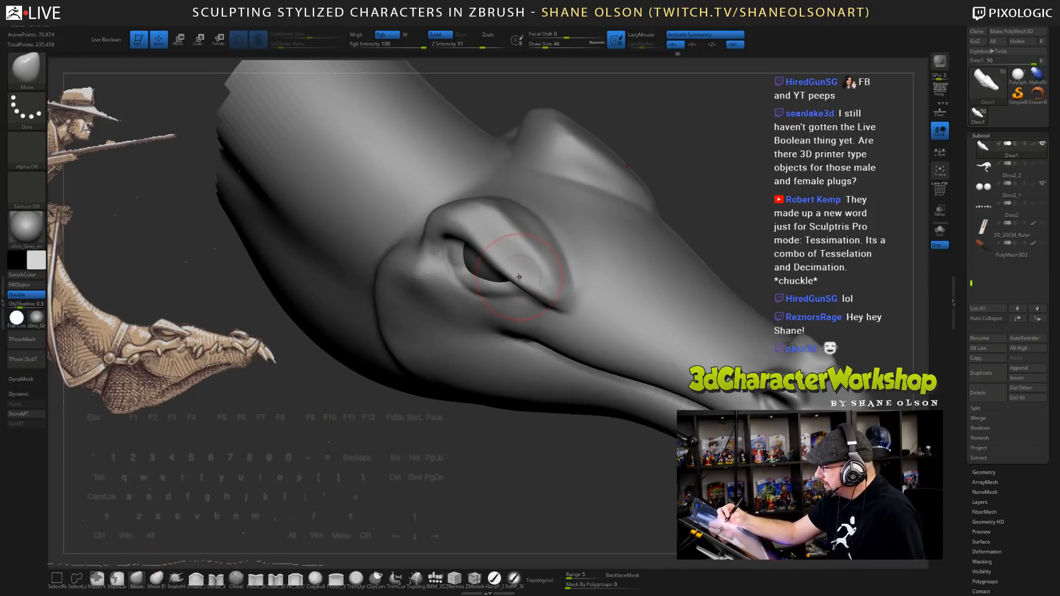
{"action": "left_click_drag", "start_coordinate": [494, 257], "coordinate": [531, 274]}
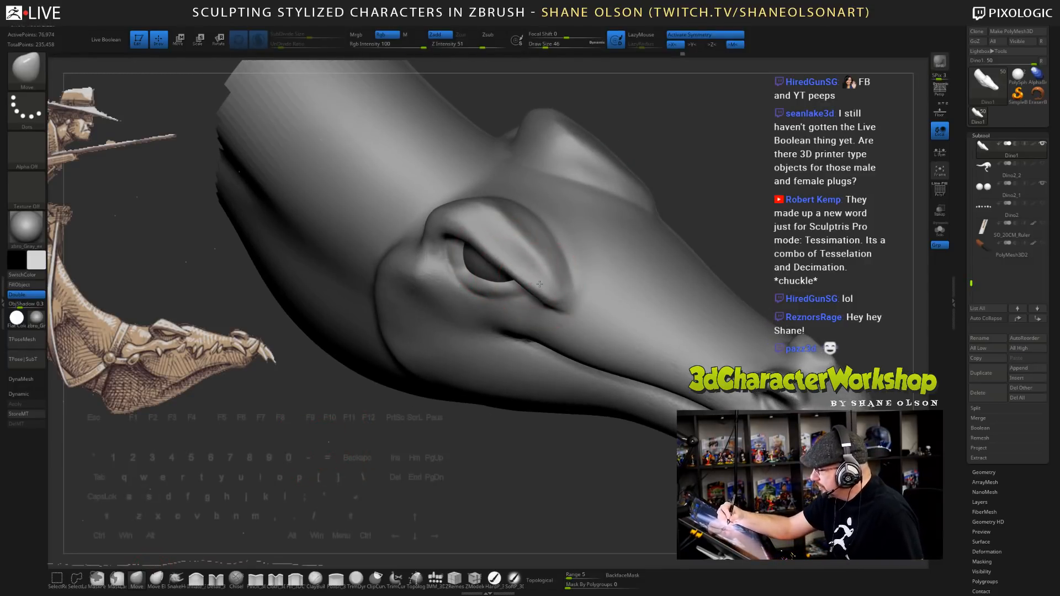
- Raise the arch of the upper eyelid from a low side view with an enlarged Move brush
{"action": "left_click_drag", "start_coordinate": [769, 212], "coordinate": [679, 272], "text": "shift"}
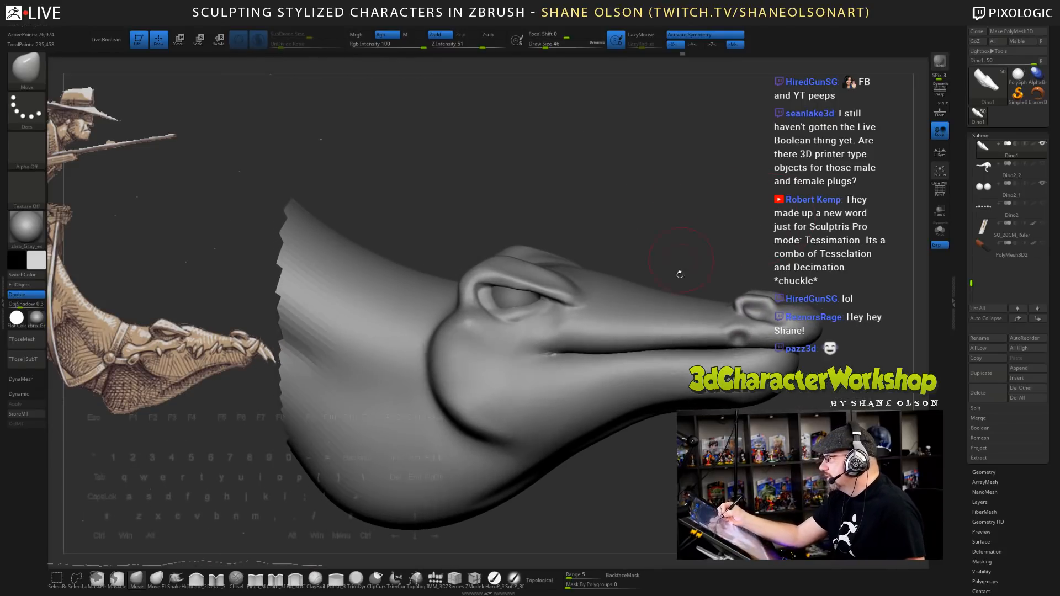
{"action": "left_click_drag", "start_coordinate": [662, 440], "coordinate": [621, 284], "text": "alt"}
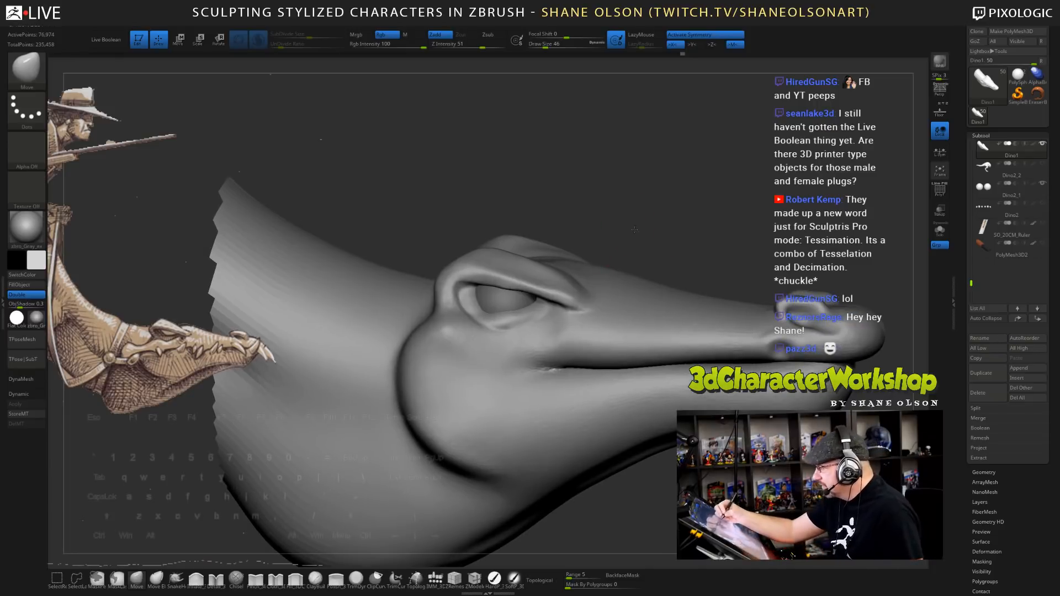
{"action": "mouse_move", "coordinate": [633, 233]}
{"action": "left_mouse_down"}
{"action": "mouse_move", "coordinate": [639, 250]}
{"action": "mouse_move", "coordinate": [597, 248]}
{"action": "mouse_move", "coordinate": [560, 220]}
{"action": "left_mouse_up"}
{"action": "key", "text": "s"}
{"action": "key", "text": "s"}
{"action": "mouse_move", "coordinate": [498, 280]}
{"action": "left_mouse_down"}
{"action": "mouse_move", "coordinate": [506, 280]}
{"action": "mouse_move", "coordinate": [503, 238]}
{"action": "left_mouse_up"}
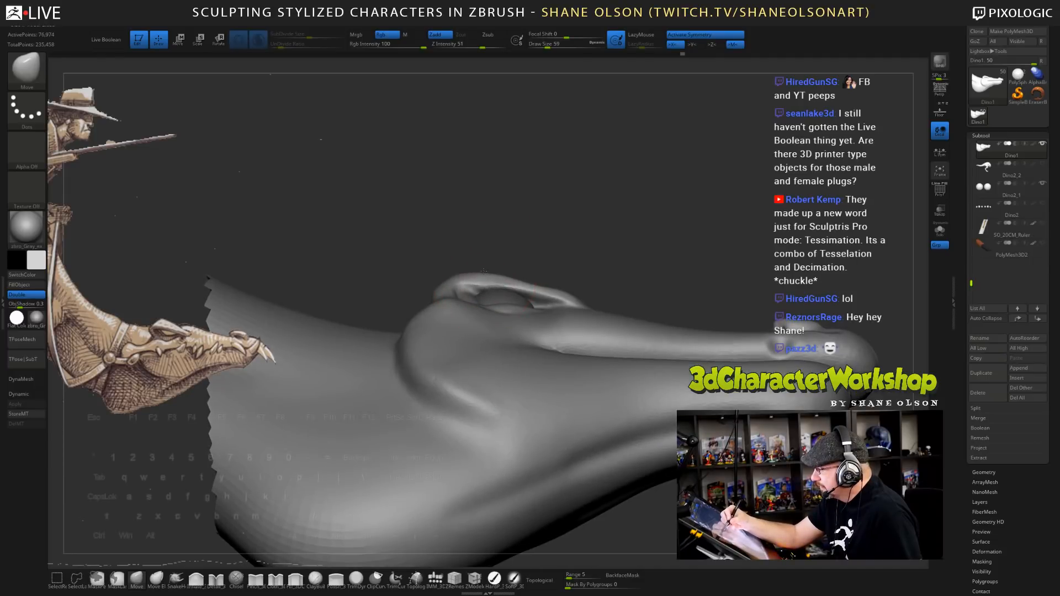
{"action": "left_click_drag", "start_coordinate": [528, 283], "coordinate": [532, 275]}
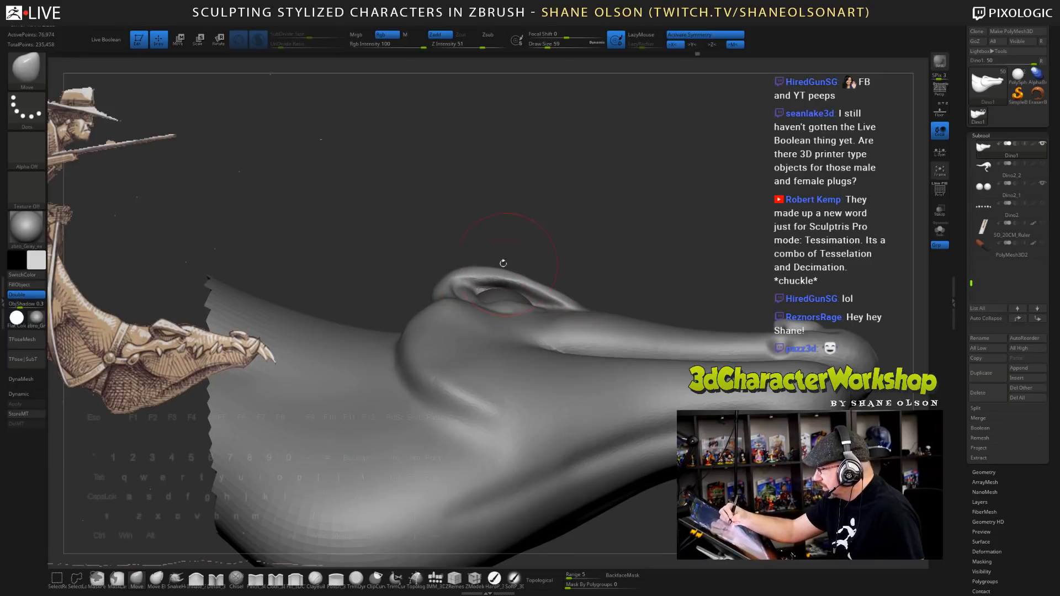
- Adjust the rear corner of the eye opening from a front three-quarter view with the Move brush at draw size 33
{"action": "mouse_move", "coordinate": [482, 307]}
{"action": "right_mouse_down"}
{"action": "mouse_move", "coordinate": [469, 367]}
{"action": "mouse_move", "coordinate": [348, 381]}
{"action": "mouse_move", "coordinate": [505, 301]}
{"action": "mouse_move", "coordinate": [554, 316]}
{"action": "right_mouse_up"}
{"action": "key", "text": "s"}
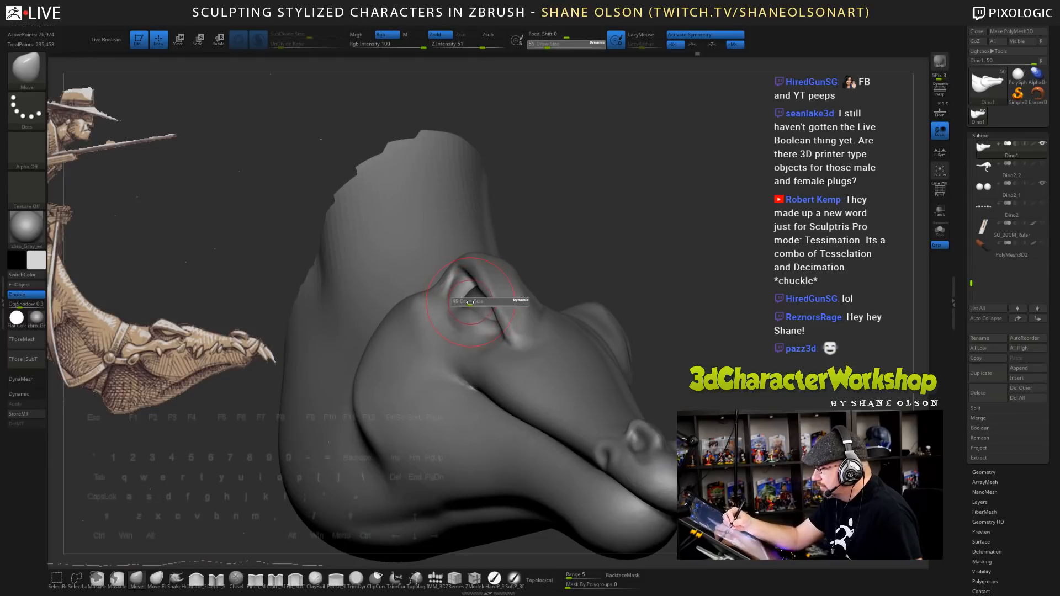
{"action": "left_click_drag", "start_coordinate": [472, 304], "coordinate": [465, 286]}
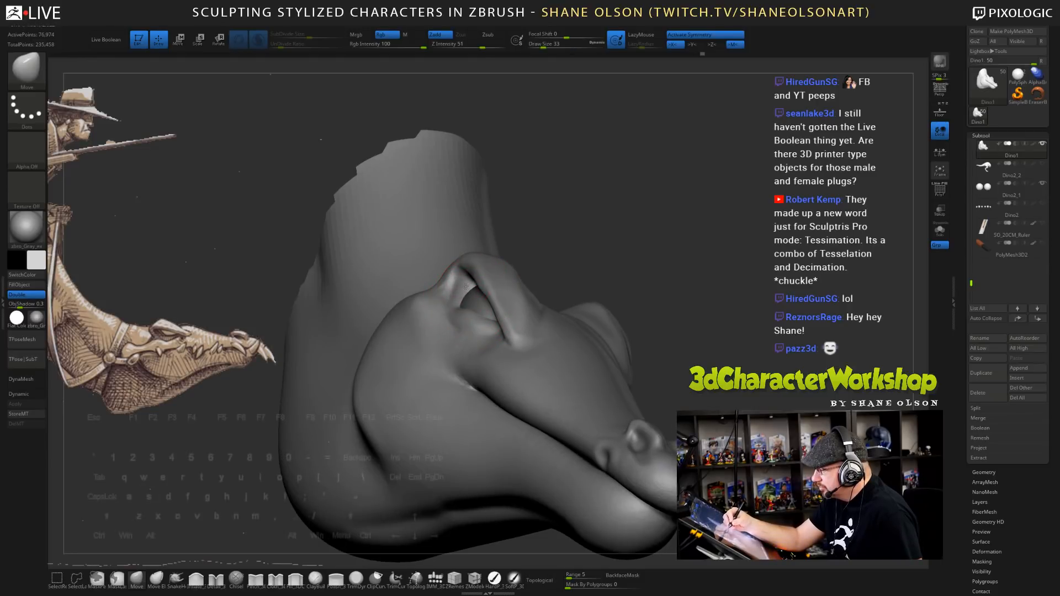
- Examine the head's mesh density from the side with the wireframe display switched on, then hide it
{"action": "mouse_move", "coordinate": [659, 276]}
{"action": "left_mouse_down"}
{"action": "mouse_move", "coordinate": [731, 284]}
{"action": "mouse_move", "coordinate": [687, 485]}
{"action": "left_mouse_up"}
{"action": "key", "text": "shift+f"}
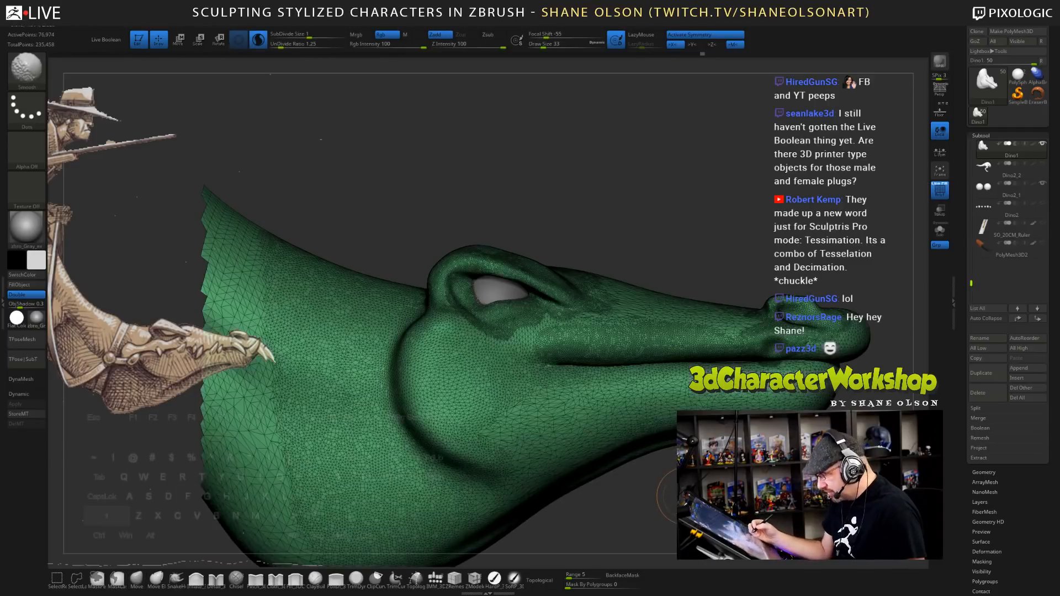
{"action": "key", "text": "shift+f"}
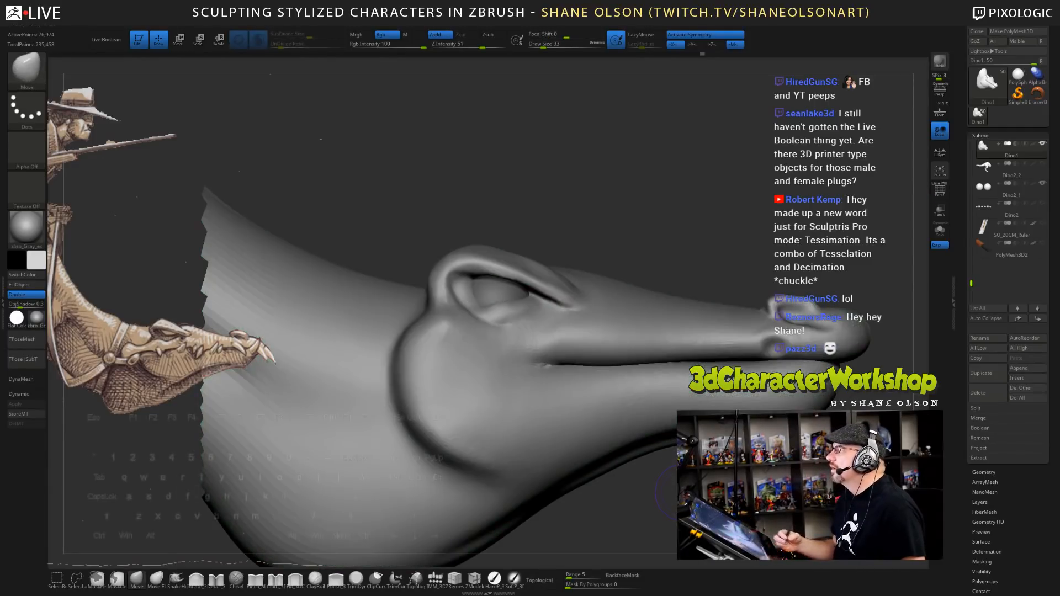
- Build up a cheek ridge below the eye, from the mouth corner to the back of the jaw, with ClayBuildup at draw size 33
{"action": "mouse_move", "coordinate": [657, 256]}
{"action": "left_mouse_down", "text": "alt"}
{"action": "mouse_move", "coordinate": [651, 273]}
{"action": "mouse_move", "coordinate": [648, 224]}
{"action": "left_mouse_up", "text": "alt"}
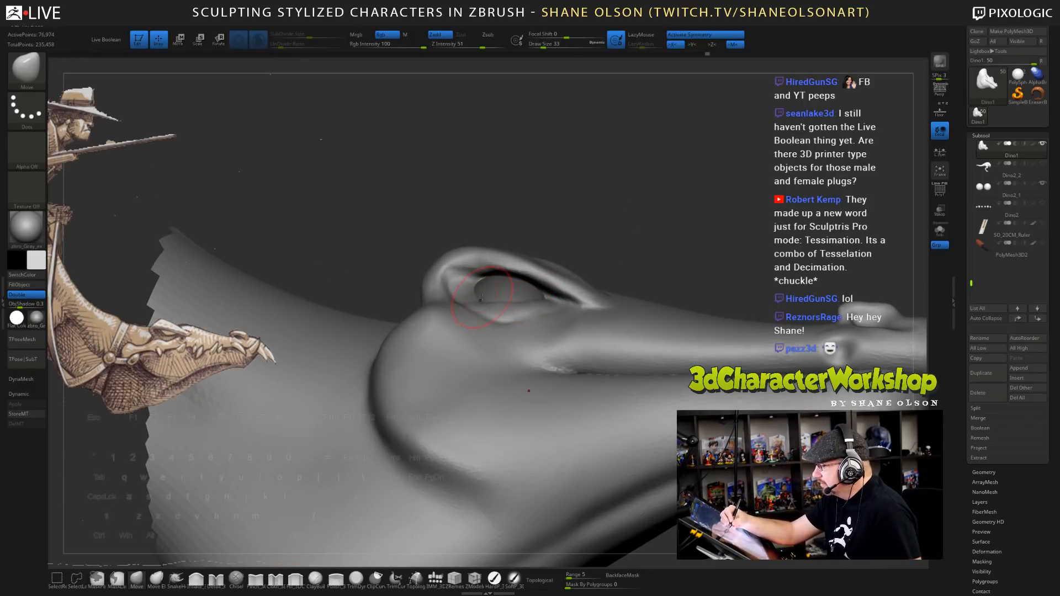
{"action": "left_click_drag", "start_coordinate": [635, 216], "coordinate": [625, 296]}
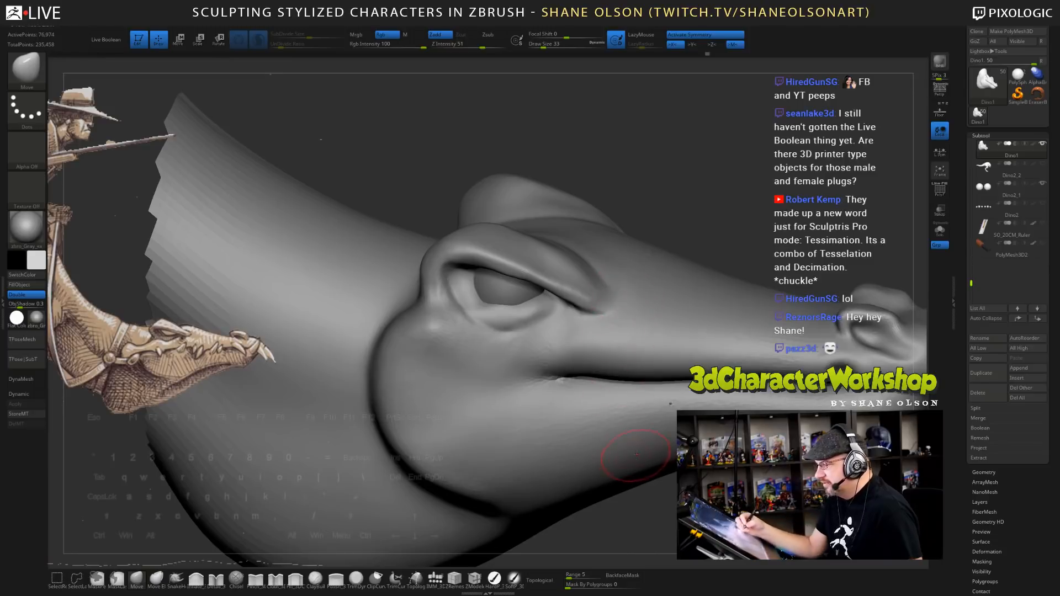
{"action": "left_click_drag", "start_coordinate": [690, 511], "coordinate": [693, 495], "text": "shift"}
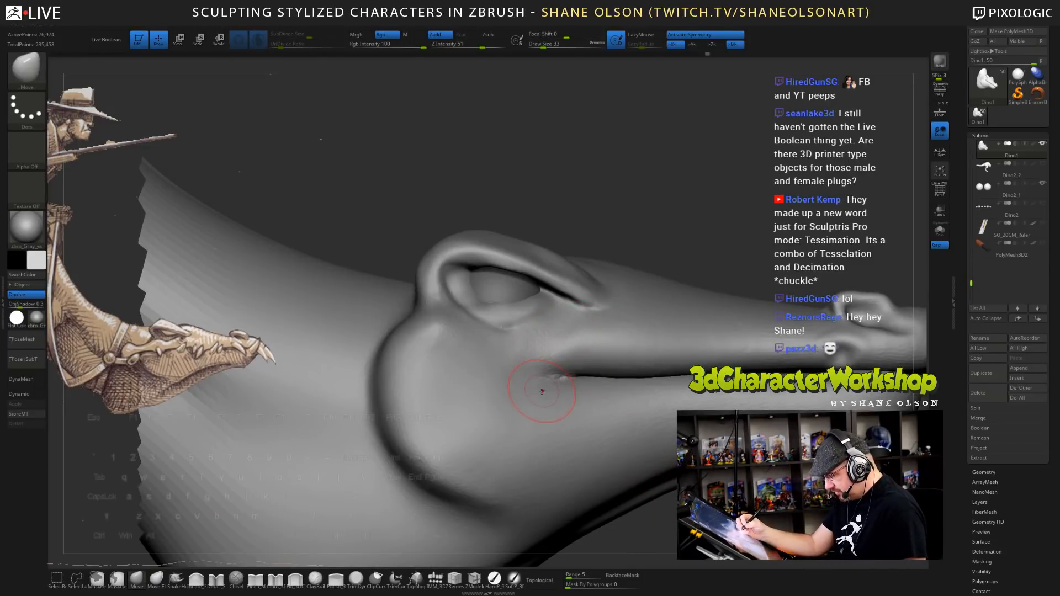
{"action": "left_click", "coordinate": [316, 577]}
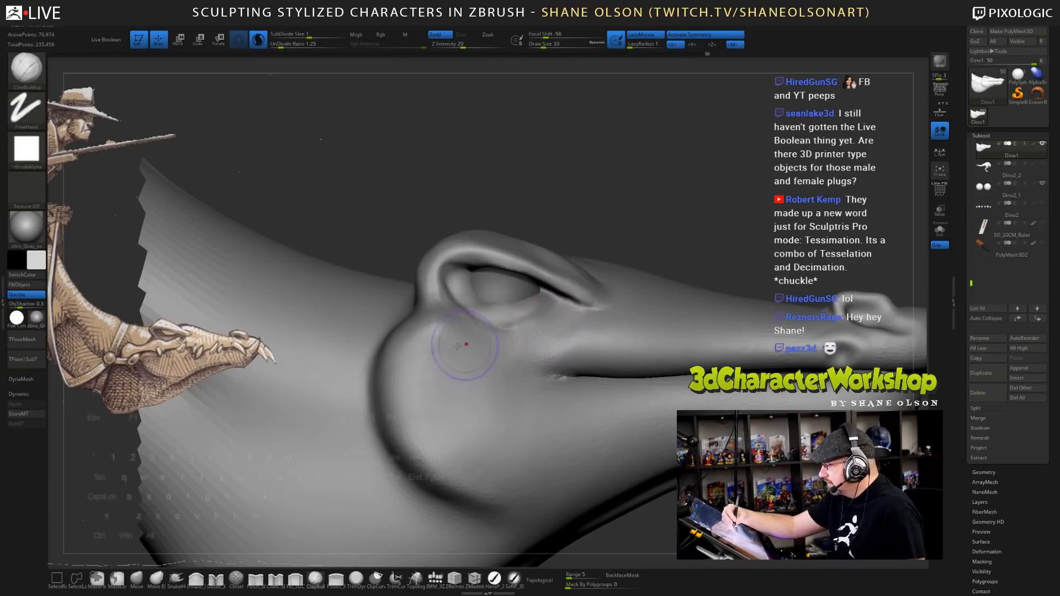
{"action": "mouse_move", "coordinate": [458, 346]}
{"action": "left_mouse_down"}
{"action": "mouse_move", "coordinate": [437, 334]}
{"action": "mouse_move", "coordinate": [522, 342]}
{"action": "mouse_move", "coordinate": [473, 350]}
{"action": "mouse_move", "coordinate": [481, 331]}
{"action": "mouse_move", "coordinate": [529, 336]}
{"action": "mouse_move", "coordinate": [562, 366]}
{"action": "mouse_move", "coordinate": [574, 350]}
{"action": "mouse_move", "coordinate": [485, 355]}
{"action": "mouse_move", "coordinate": [513, 367]}
{"action": "mouse_move", "coordinate": [585, 350]}
{"action": "mouse_move", "coordinate": [509, 354]}
{"action": "mouse_move", "coordinate": [524, 364]}
{"action": "mouse_move", "coordinate": [480, 375]}
{"action": "mouse_move", "coordinate": [602, 337]}
{"action": "mouse_move", "coordinate": [575, 349]}
{"action": "mouse_move", "coordinate": [544, 326]}
{"action": "mouse_move", "coordinate": [461, 369]}
{"action": "mouse_move", "coordinate": [411, 367]}
{"action": "mouse_move", "coordinate": [469, 364]}
{"action": "mouse_move", "coordinate": [405, 371]}
{"action": "left_mouse_up"}
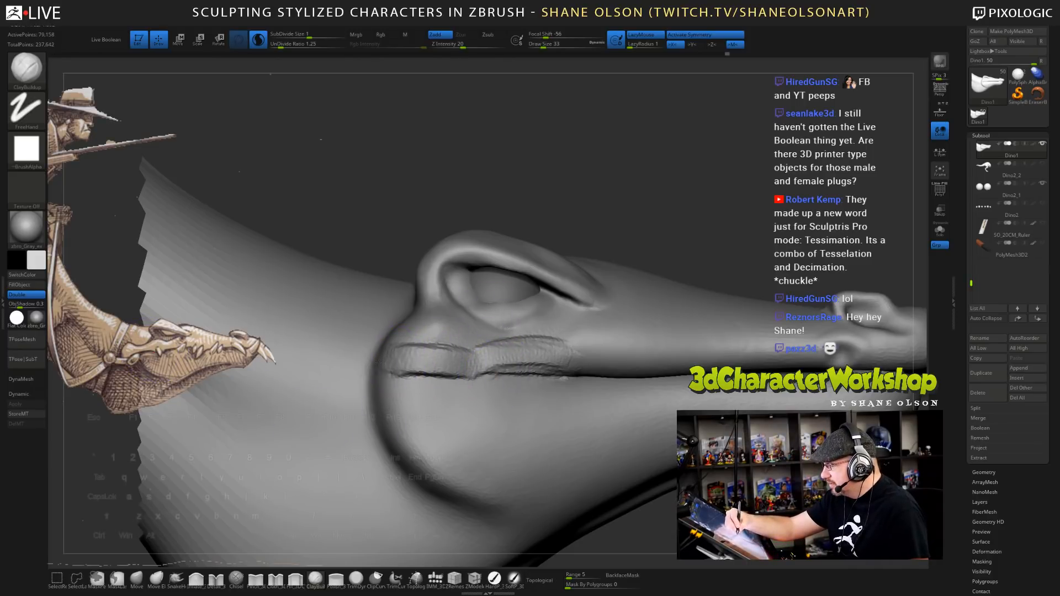
- Extend the cheek ridge below the eye with ClayBuildup and smooth it from the back of the jaw toward the mouth corner
{"action": "mouse_move", "coordinate": [380, 363]}
{"action": "left_mouse_down"}
{"action": "mouse_move", "coordinate": [426, 438]}
{"action": "mouse_move", "coordinate": [420, 356]}
{"action": "mouse_move", "coordinate": [385, 364]}
{"action": "mouse_move", "coordinate": [519, 356]}
{"action": "left_mouse_up"}
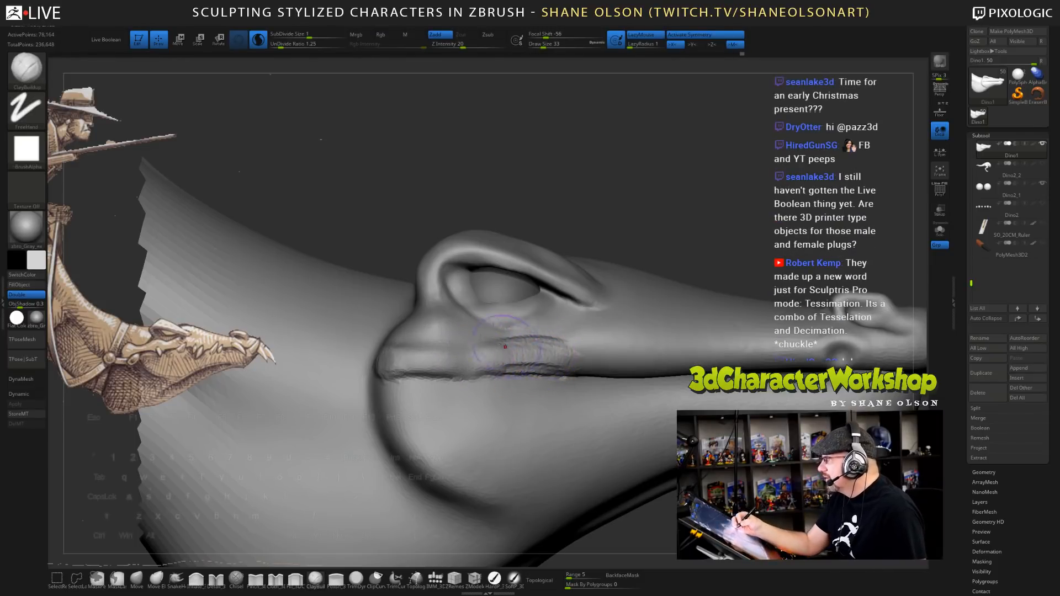
{"action": "mouse_move", "coordinate": [432, 347]}
{"action": "left_mouse_down", "text": "shift"}
{"action": "mouse_move", "coordinate": [405, 373]}
{"action": "mouse_move", "coordinate": [567, 354]}
{"action": "mouse_move", "coordinate": [512, 350]}
{"action": "left_mouse_up", "text": "shift"}
{"action": "mouse_move", "coordinate": [629, 403]}
{"action": "right_mouse_down"}
{"action": "mouse_move", "coordinate": [621, 406]}
{"action": "mouse_move", "coordinate": [642, 434]}
{"action": "mouse_move", "coordinate": [635, 405]}
{"action": "right_mouse_up"}
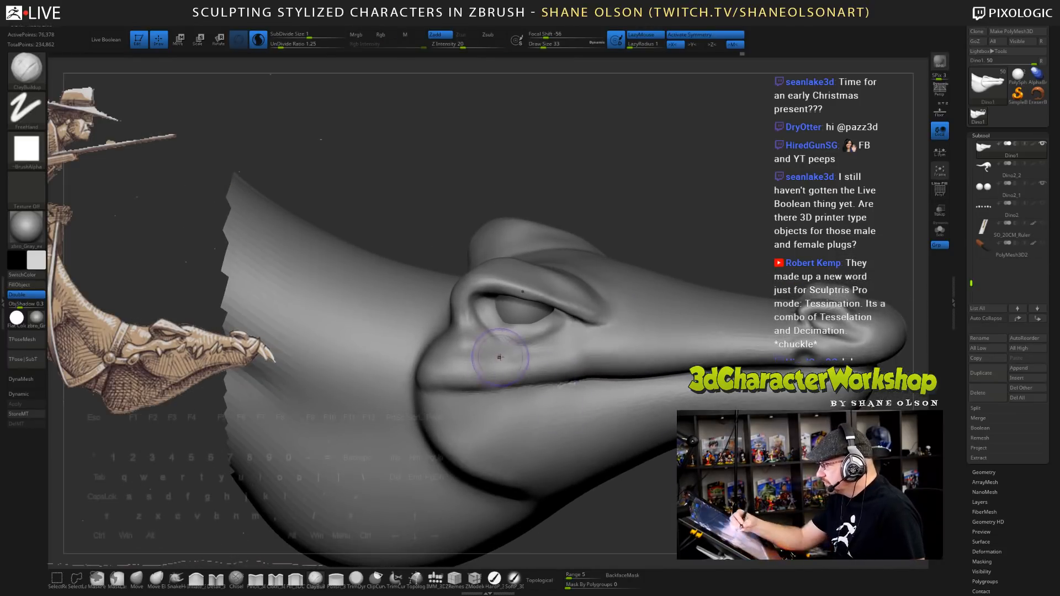
- Build a wavy skin fold below the eye, from the jaw hinge to the snout, with ClayBuildup at draw size 20, and smooth it
{"action": "right_click_drag", "start_coordinate": [512, 352], "coordinate": [511, 363]}
{"action": "key", "text": "s"}
{"action": "mouse_move", "coordinate": [511, 363]}
{"action": "left_mouse_down"}
{"action": "mouse_move", "coordinate": [496, 366]}
{"action": "mouse_move", "coordinate": [562, 365]}
{"action": "left_mouse_up"}
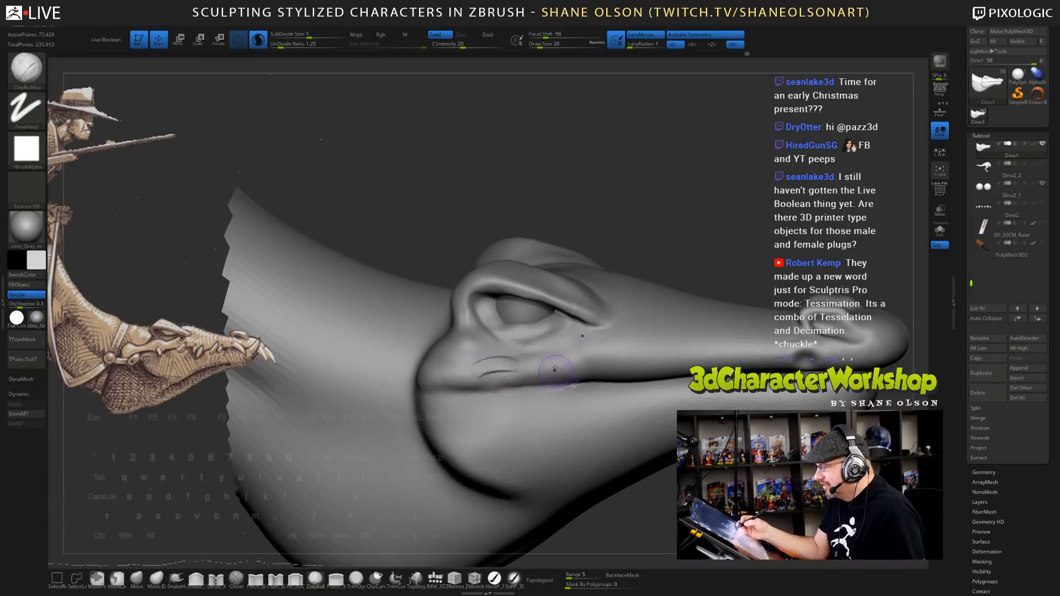
{"action": "mouse_move", "coordinate": [472, 363]}
{"action": "left_mouse_down"}
{"action": "mouse_move", "coordinate": [534, 366]}
{"action": "mouse_move", "coordinate": [599, 338]}
{"action": "left_mouse_up"}
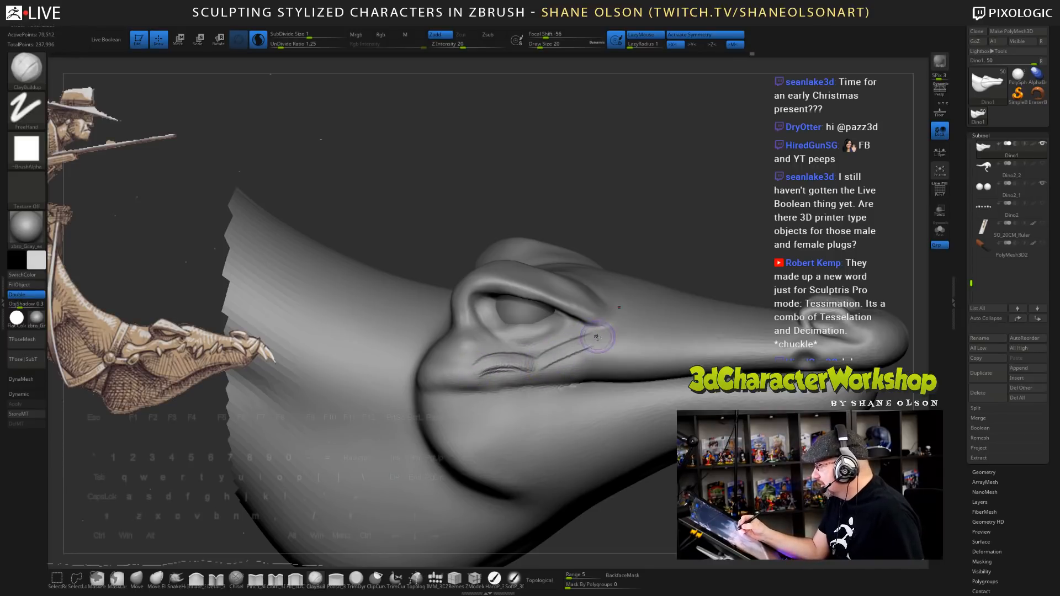
{"action": "left_click_drag", "start_coordinate": [540, 360], "coordinate": [579, 347]}
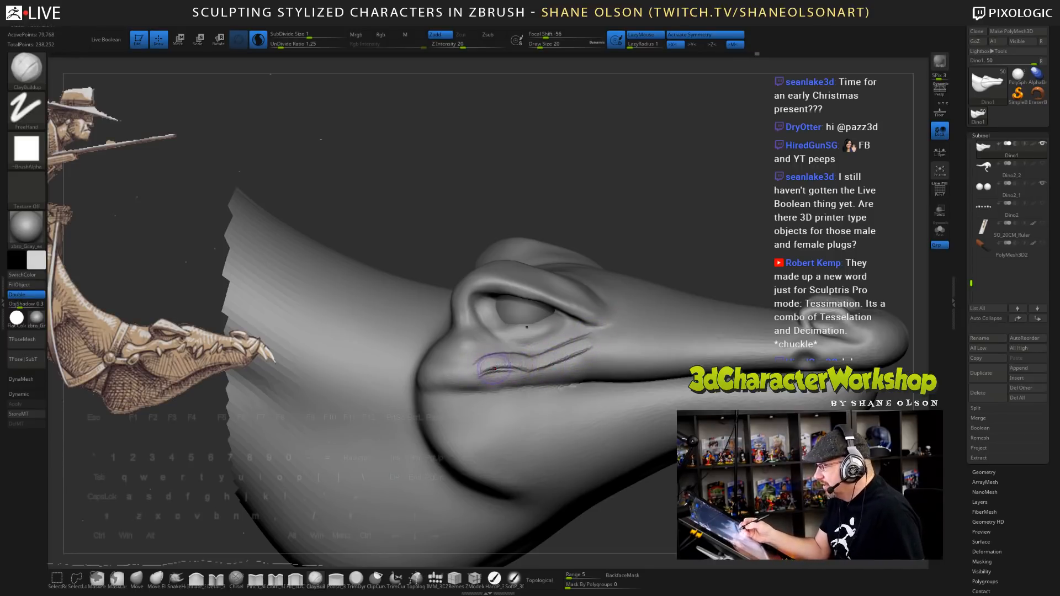
{"action": "left_click_drag", "start_coordinate": [493, 369], "coordinate": [428, 371]}
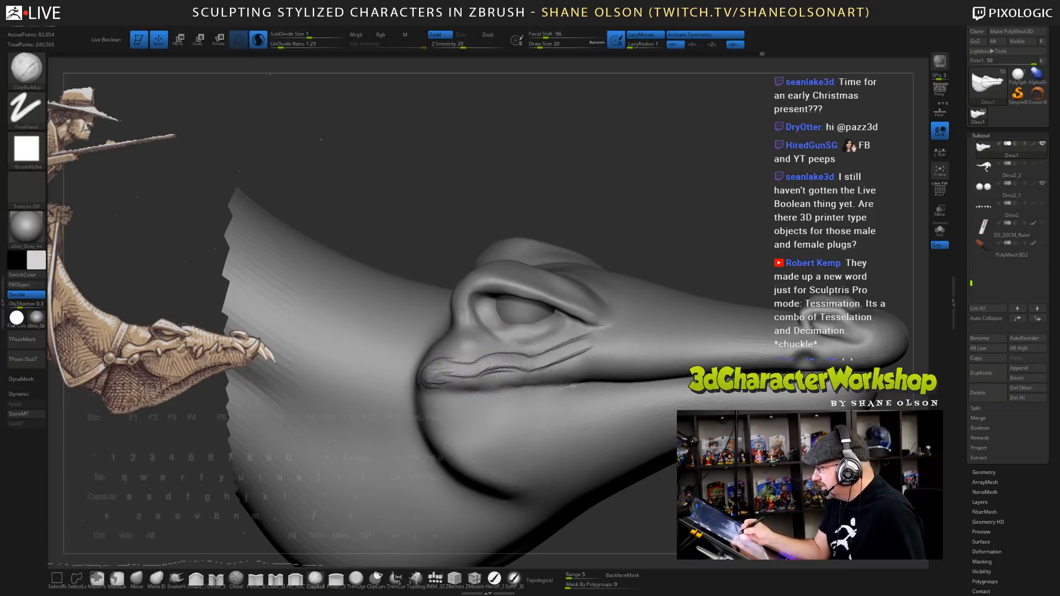
{"action": "mouse_move", "coordinate": [479, 376]}
{"action": "left_mouse_down"}
{"action": "mouse_move", "coordinate": [444, 377]}
{"action": "mouse_move", "coordinate": [596, 345]}
{"action": "left_mouse_up"}
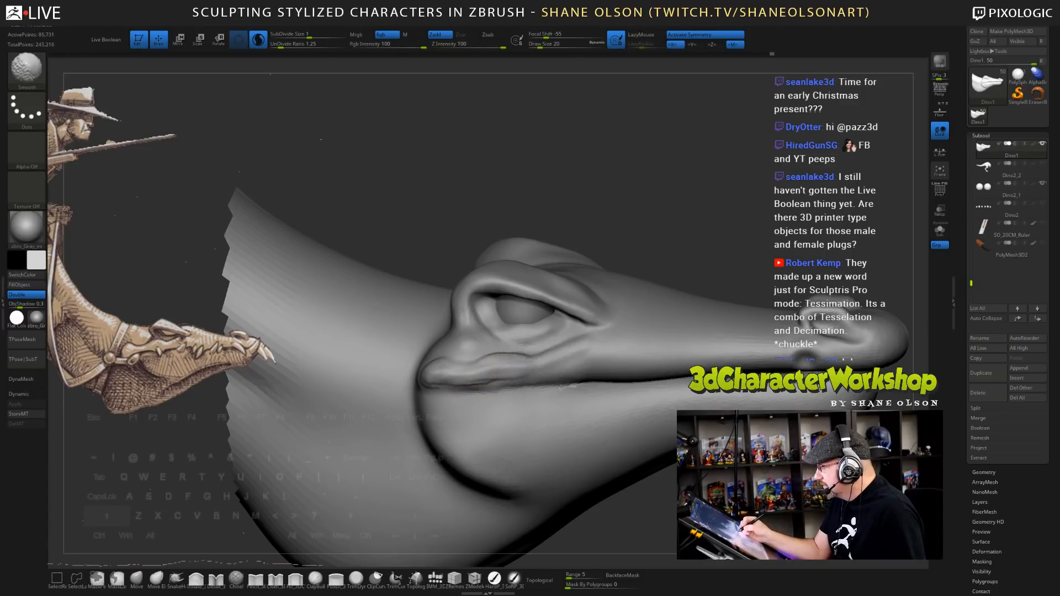
{"action": "mouse_move", "coordinate": [481, 379]}
{"action": "left_mouse_down", "text": "shift"}
{"action": "mouse_move", "coordinate": [530, 371]}
{"action": "mouse_move", "coordinate": [522, 375]}
{"action": "left_mouse_up", "text": "shift"}
{"action": "right_click_drag", "start_coordinate": [652, 391], "coordinate": [647, 412]}
- Define the crease between the lower eyelid and the cheek fold with the Detail brush at draw size 20, and soften it
{"action": "left_click", "coordinate": [216, 577]}
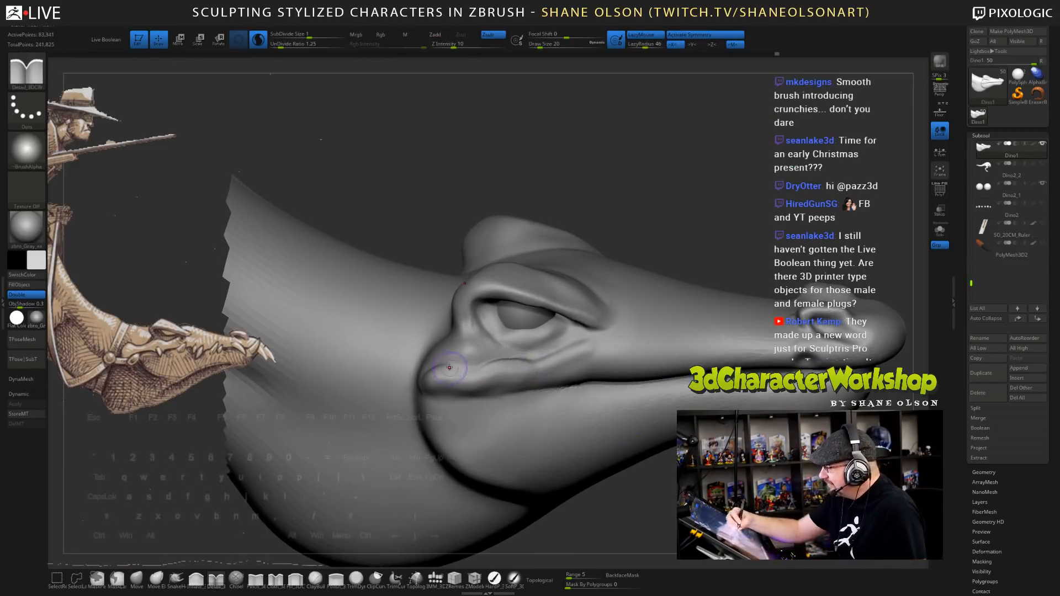
{"action": "left_click_drag", "start_coordinate": [437, 363], "coordinate": [506, 355]}
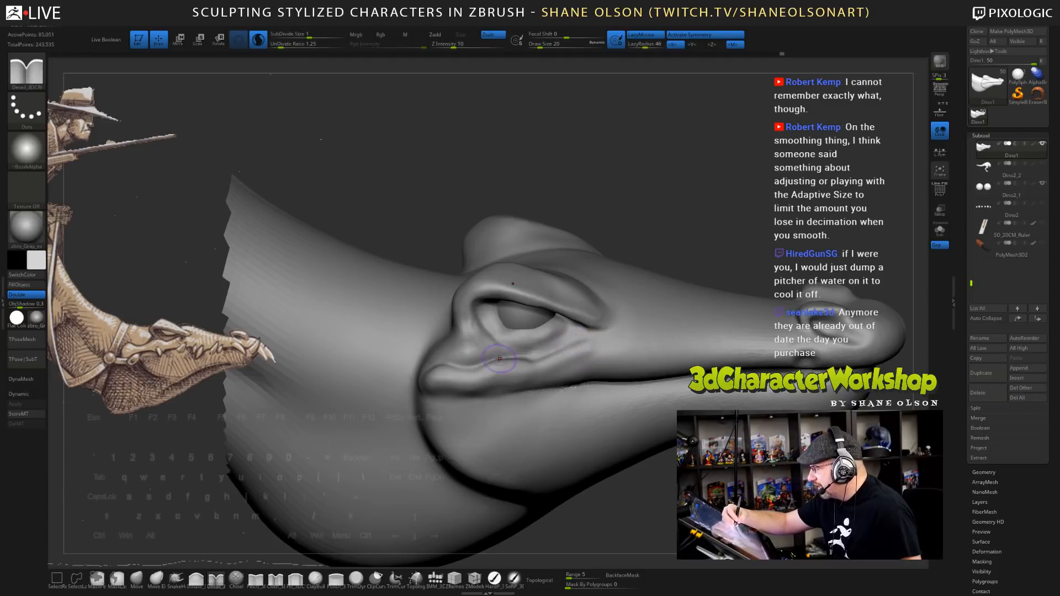
{"action": "mouse_move", "coordinate": [552, 357]}
{"action": "left_mouse_down"}
{"action": "mouse_move", "coordinate": [565, 347]}
{"action": "mouse_move", "coordinate": [552, 337]}
{"action": "left_mouse_up"}
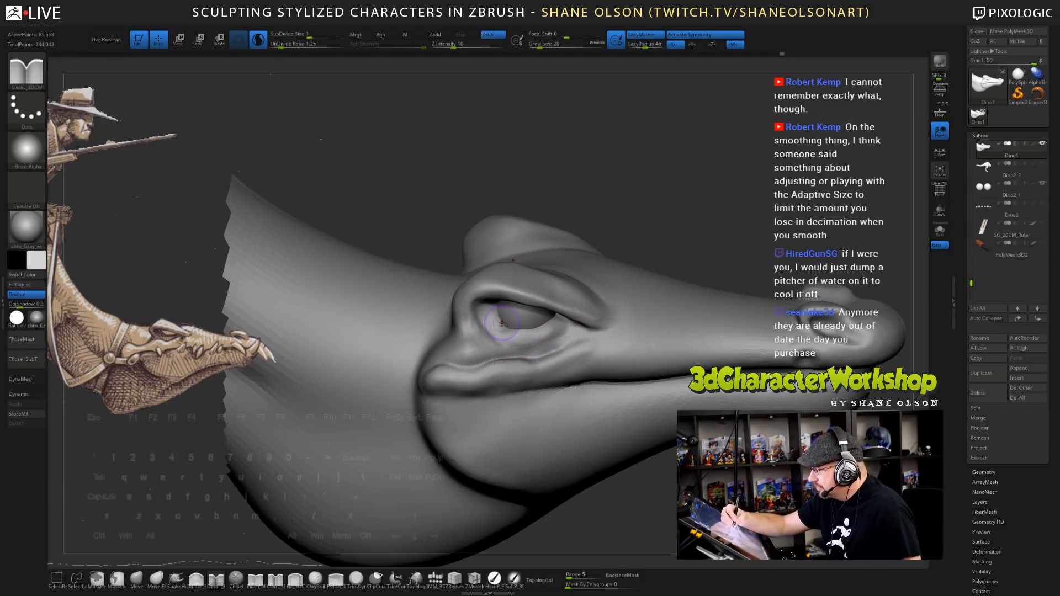
{"action": "right_click_drag", "start_coordinate": [552, 389], "coordinate": [539, 361]}
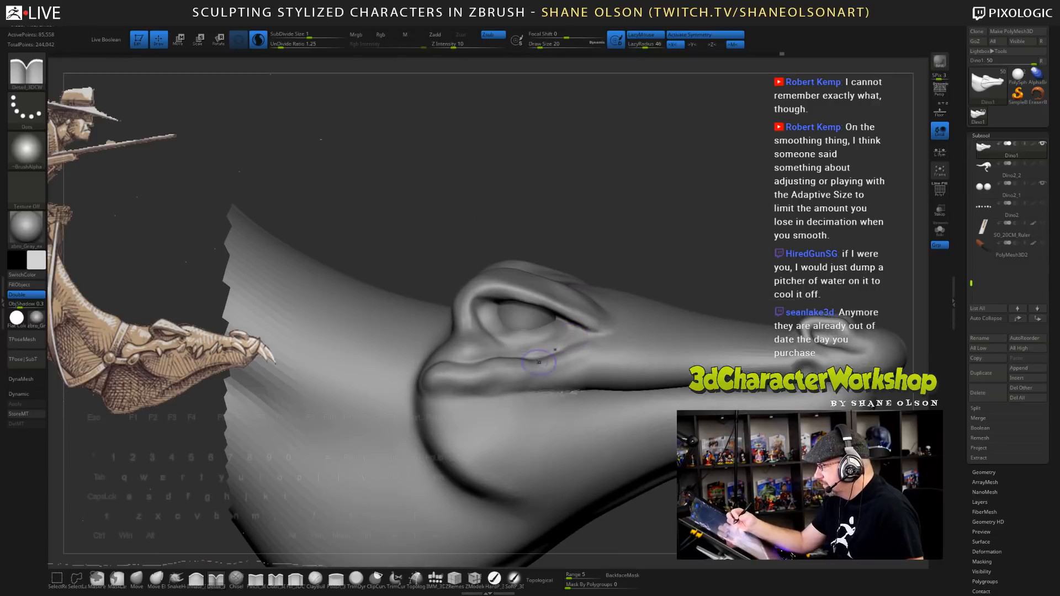
{"action": "left_click_drag", "start_coordinate": [583, 213], "coordinate": [612, 237], "text": "shift"}
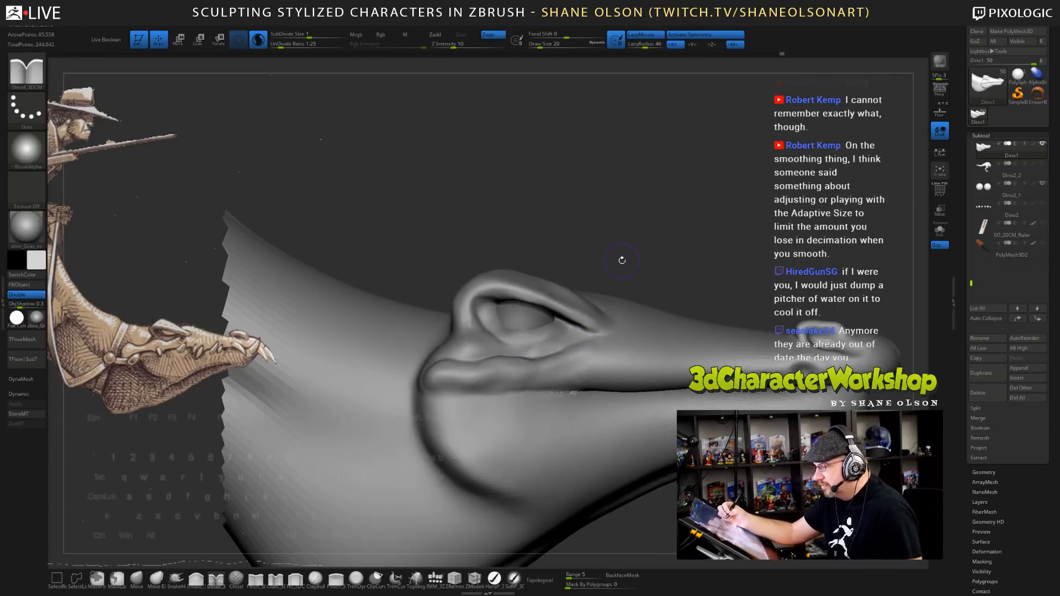
{"action": "left_click_drag", "start_coordinate": [476, 346], "coordinate": [574, 346], "text": "shift"}
{"action": "left_click_drag", "start_coordinate": [696, 274], "coordinate": [690, 232], "text": "alt"}
- Reshape the cheek fold into wavy bulges below the eye with an enlarged Move brush, working from side and three-quarter views
{"action": "left_click", "coordinate": [137, 579]}
{"action": "key", "text": "s"}
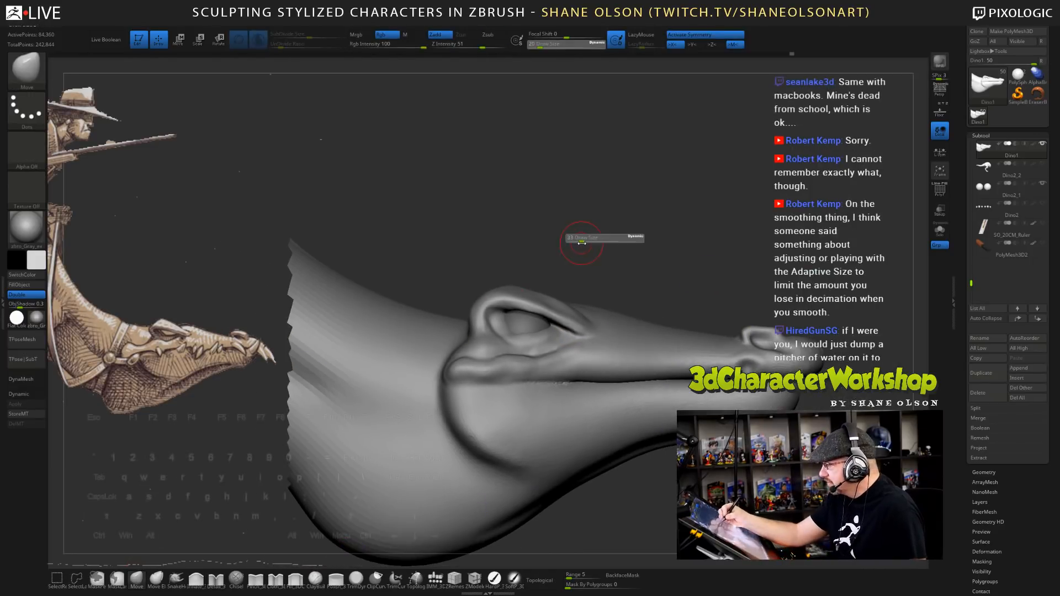
{"action": "left_click_drag", "start_coordinate": [583, 244], "coordinate": [582, 245]}
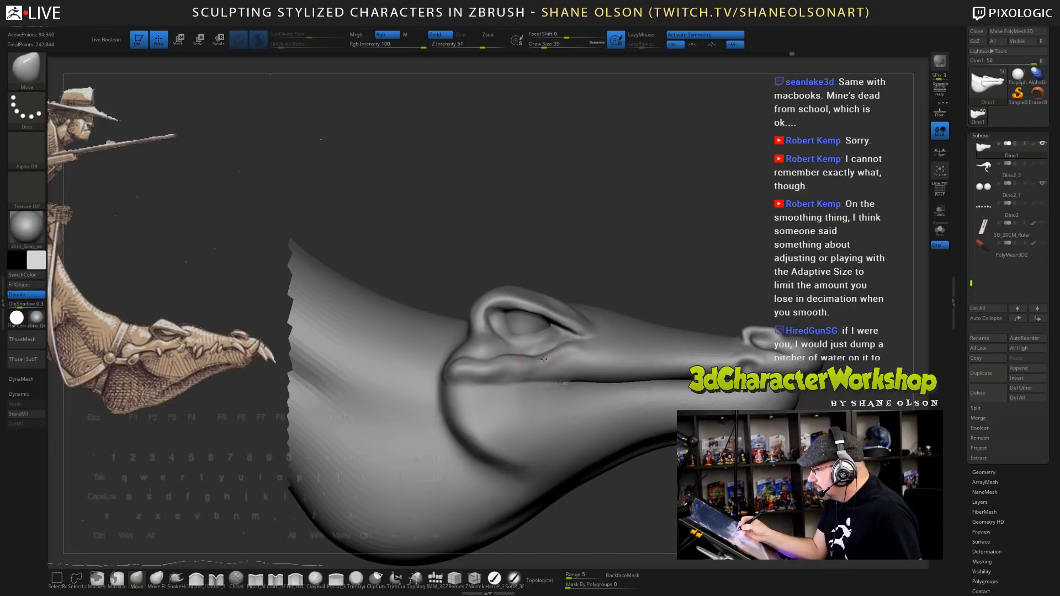
{"action": "left_click_drag", "start_coordinate": [519, 349], "coordinate": [455, 365]}
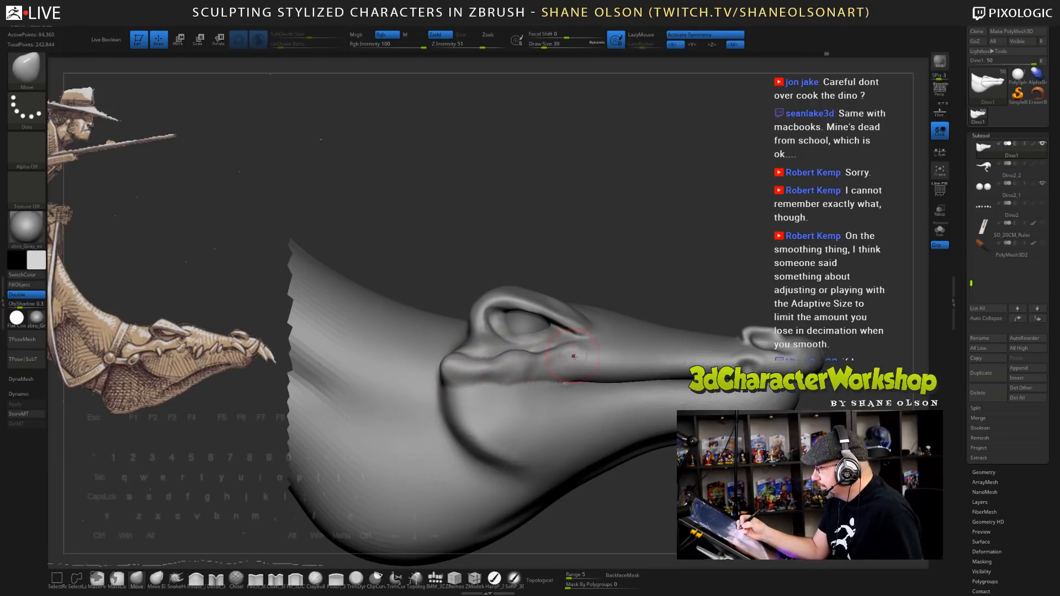
{"action": "right_click_drag", "start_coordinate": [573, 356], "coordinate": [603, 368]}
{"action": "left_click_drag", "start_coordinate": [543, 365], "coordinate": [559, 356]}
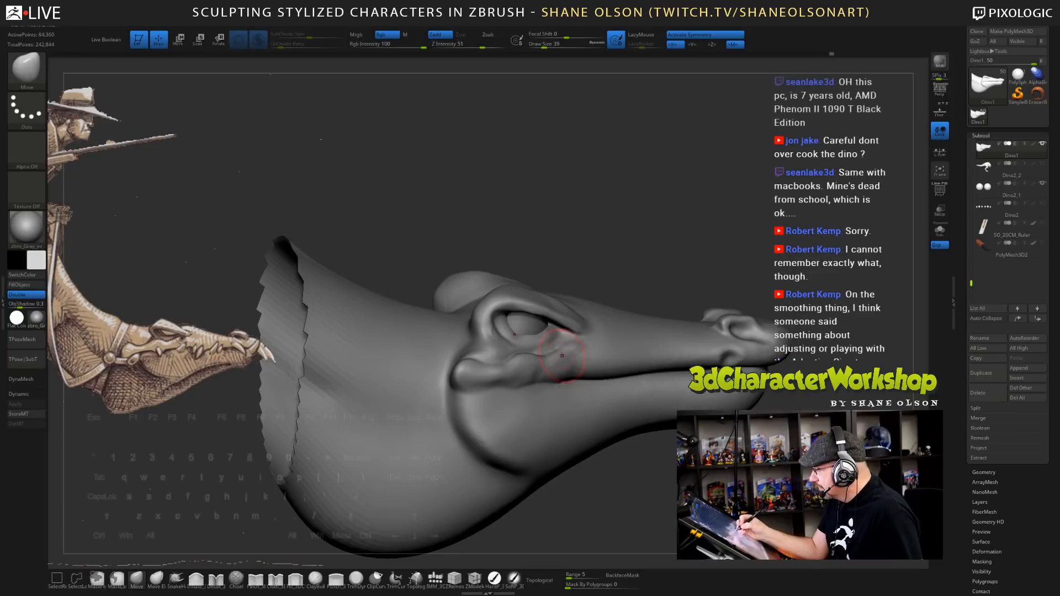
{"action": "right_click_drag", "start_coordinate": [562, 355], "coordinate": [568, 342]}
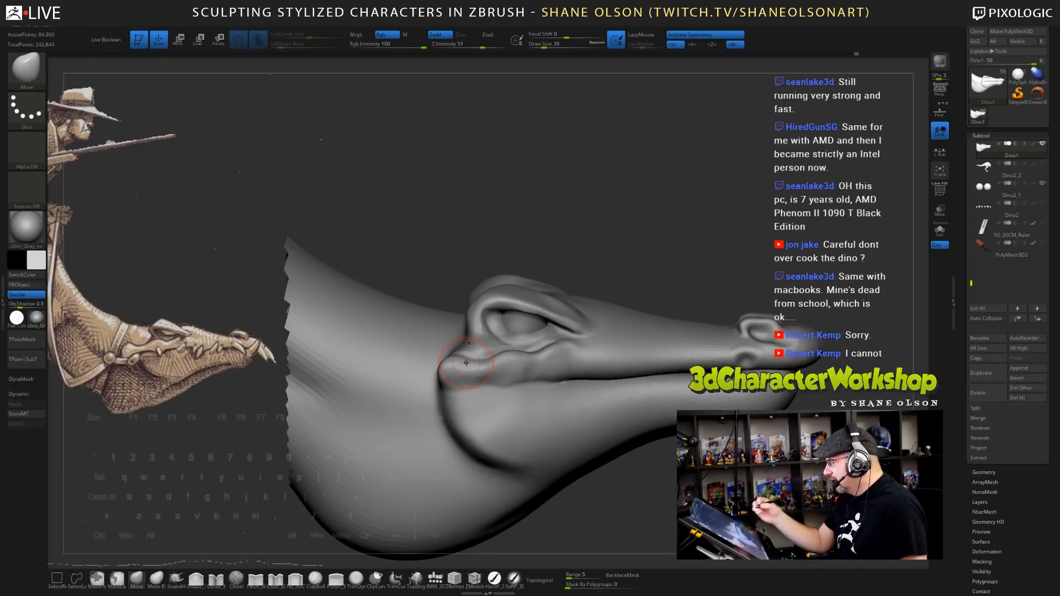
{"action": "right_click_drag", "start_coordinate": [481, 375], "coordinate": [516, 373]}
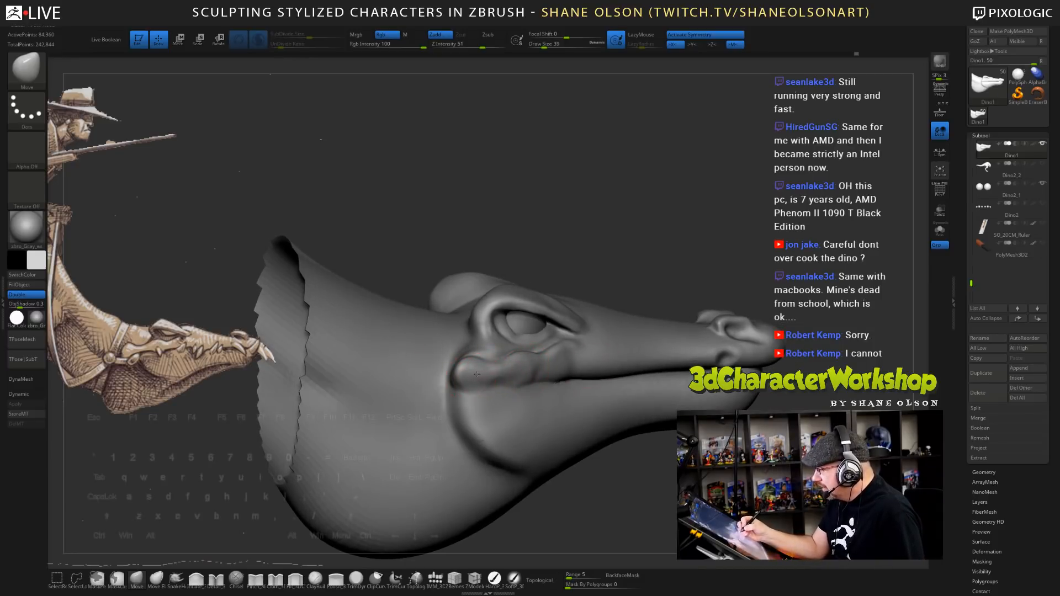
- Undo the last stroke on the cheek fold and smooth the fold below the eye at draw size 23
{"action": "left_click_drag", "start_coordinate": [477, 374], "coordinate": [571, 366]}
{"action": "key", "text": "ctrl+z"}
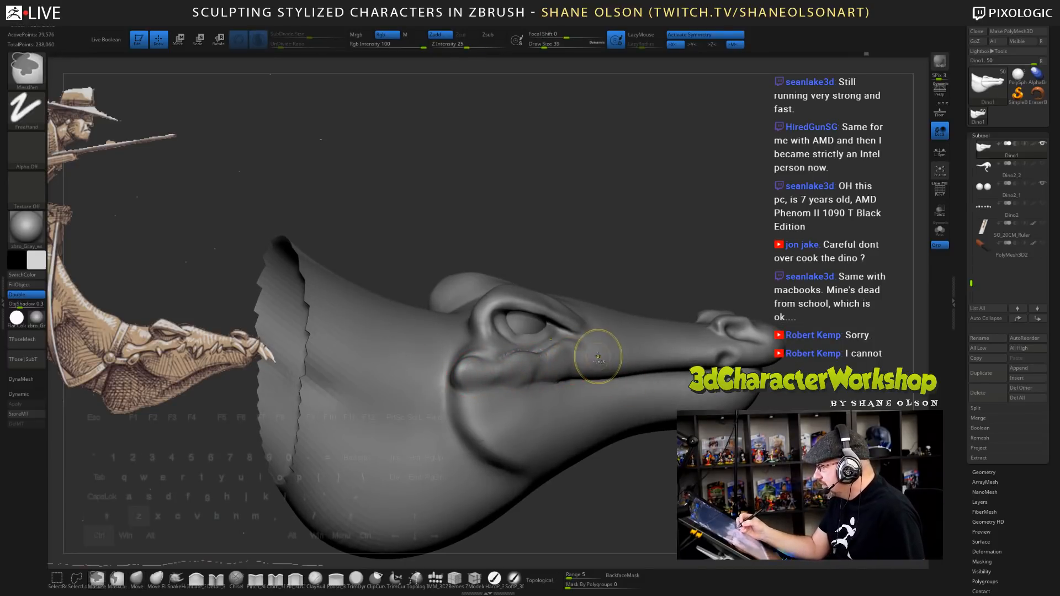
{"action": "key", "text": "s"}
{"action": "left_click", "coordinate": [578, 362]}
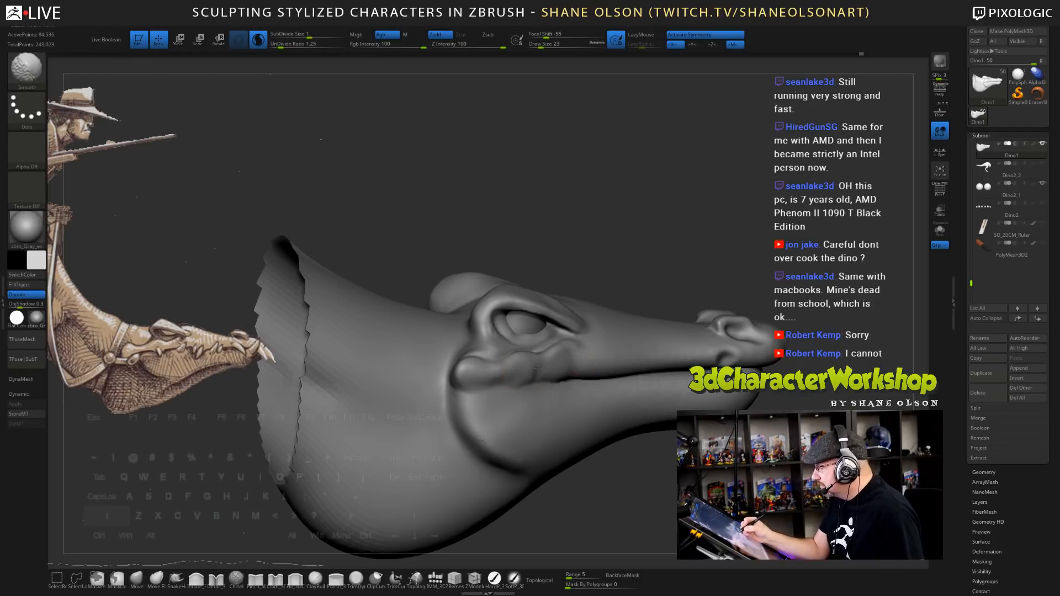
{"action": "left_click_drag", "start_coordinate": [514, 371], "coordinate": [539, 365], "text": "shift"}
{"action": "mouse_move", "coordinate": [687, 507]}
{"action": "left_mouse_down"}
{"action": "mouse_move", "coordinate": [654, 504]}
{"action": "mouse_move", "coordinate": [692, 490]}
{"action": "left_mouse_up"}
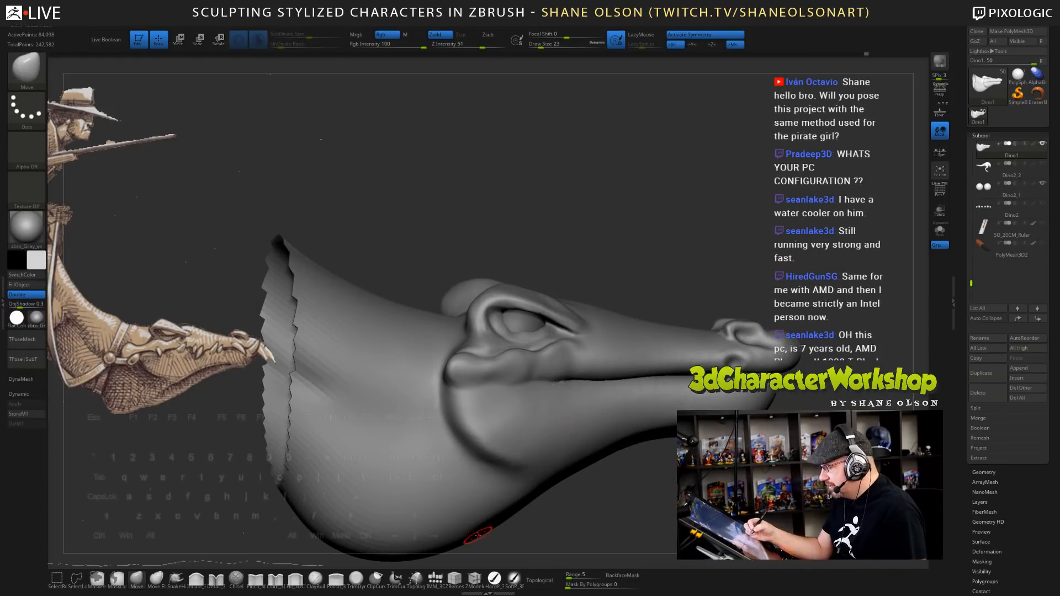
- Sharpen the mouth line from beneath the cheek fold forward along the snout with the Detail brush at draw size 23
{"action": "left_click", "coordinate": [216, 578]}
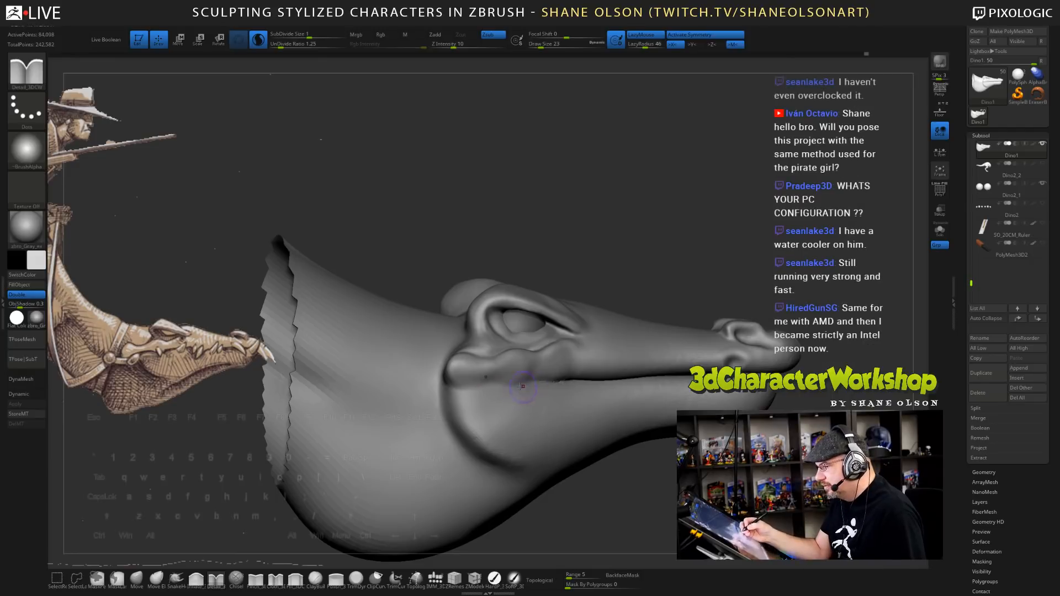
{"action": "left_click_drag", "start_coordinate": [498, 381], "coordinate": [690, 378]}
{"action": "mouse_move", "coordinate": [552, 188]}
{"action": "left_mouse_down", "text": "shift"}
{"action": "mouse_move", "coordinate": [574, 188]}
{"action": "mouse_move", "coordinate": [572, 149]}
{"action": "mouse_move", "coordinate": [554, 145]}
{"action": "mouse_move", "coordinate": [554, 193]}
{"action": "left_mouse_up", "text": "shift"}
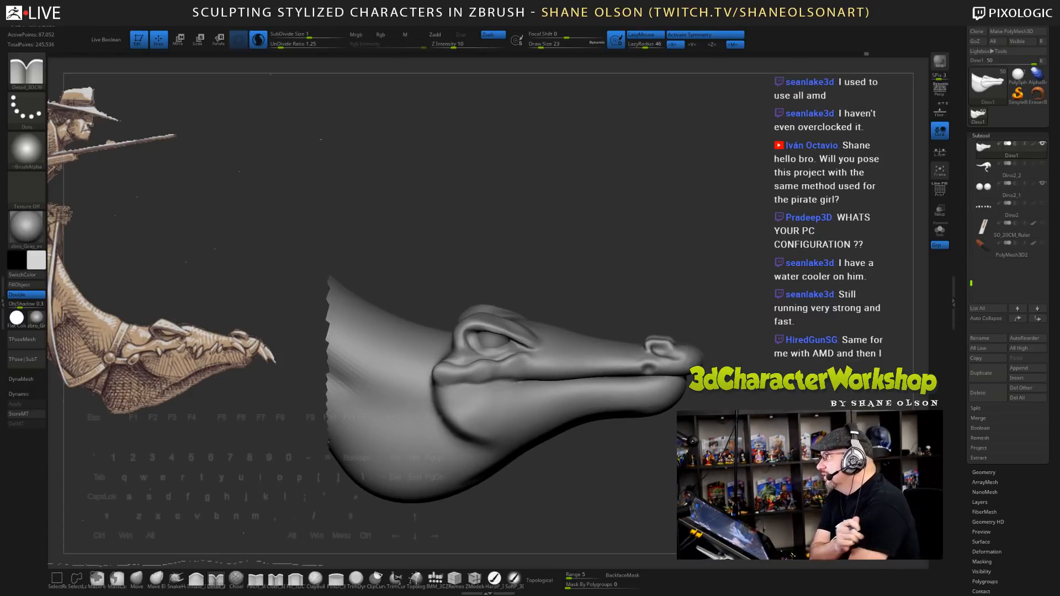
{"action": "left_click_drag", "start_coordinate": [552, 193], "coordinate": [546, 221], "text": "alt"}
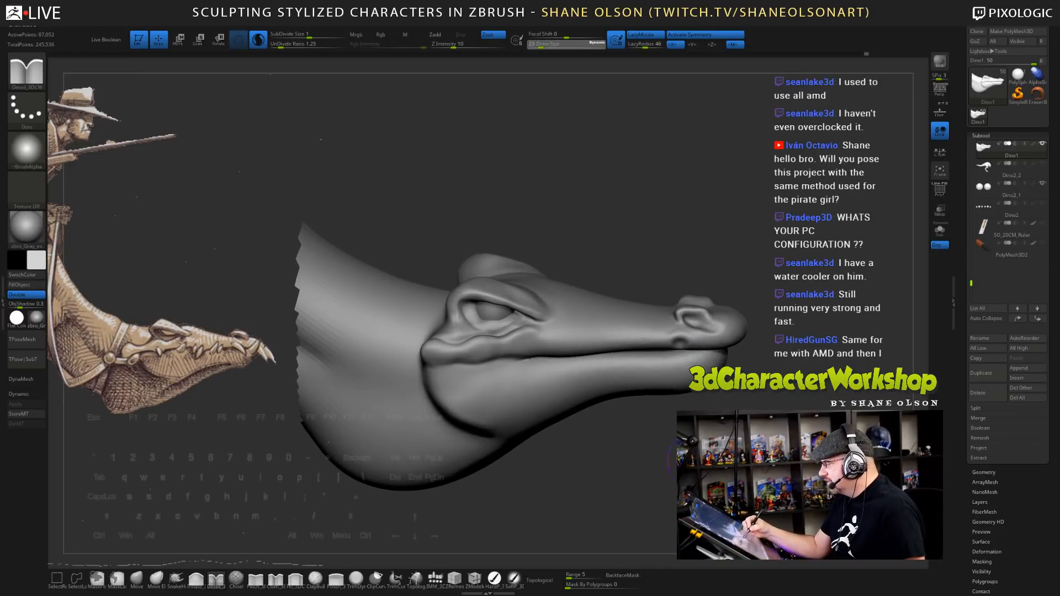
- Smooth the brow and upper eyelid surfaces with an enlarged Smooth brush from raised three-quarter views
{"action": "key", "text": "s"}
{"action": "mouse_move", "coordinate": [559, 267]}
{"action": "left_mouse_down"}
{"action": "mouse_move", "coordinate": [555, 286]}
{"action": "mouse_move", "coordinate": [592, 279]}
{"action": "mouse_move", "coordinate": [593, 301]}
{"action": "left_mouse_up"}
{"action": "left_click_drag", "start_coordinate": [492, 285], "coordinate": [540, 299], "text": "shift"}
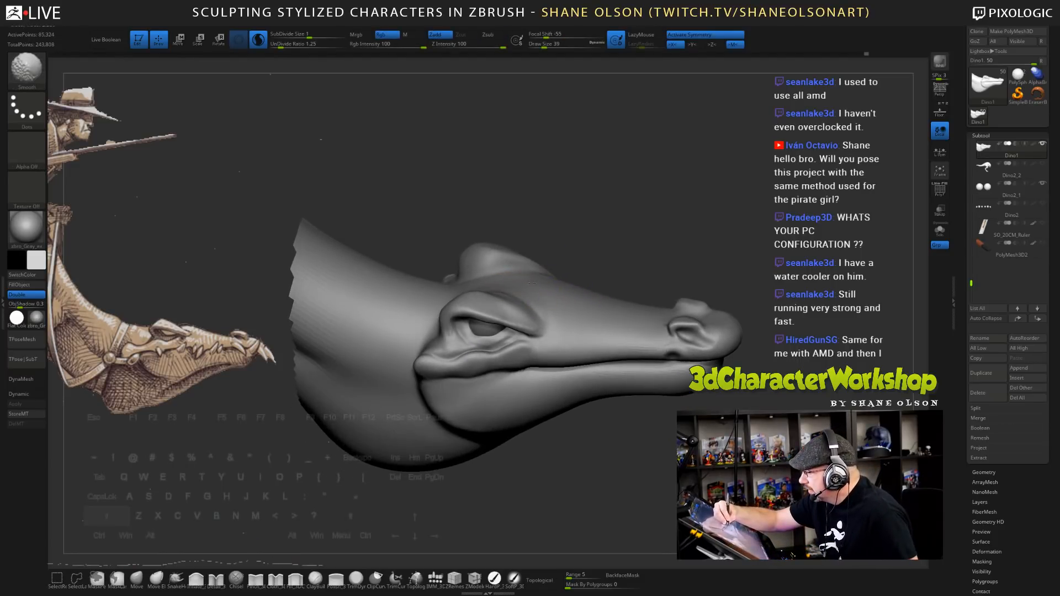
{"action": "left_click_drag", "start_coordinate": [597, 240], "coordinate": [598, 272]}
{"action": "mouse_move", "coordinate": [496, 253]}
{"action": "left_mouse_down", "text": "shift"}
{"action": "mouse_move", "coordinate": [485, 270]}
{"action": "mouse_move", "coordinate": [490, 259]}
{"action": "left_mouse_up", "text": "shift"}
{"action": "left_click_drag", "start_coordinate": [653, 237], "coordinate": [651, 197]}
{"action": "left_click_drag", "start_coordinate": [613, 441], "coordinate": [614, 433], "text": "shift"}
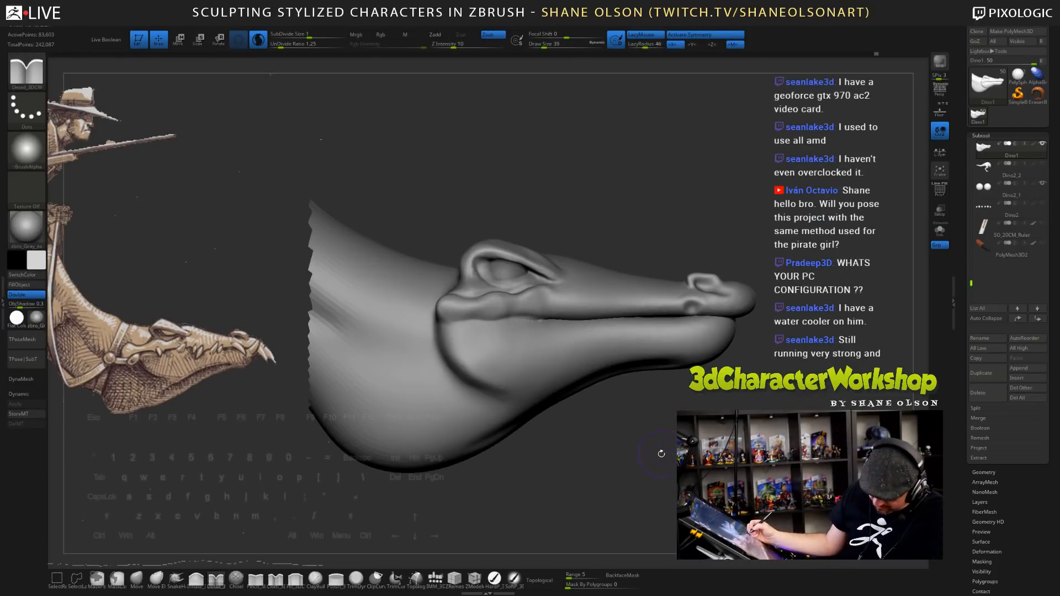
{"action": "left_click_drag", "start_coordinate": [657, 455], "coordinate": [665, 458]}
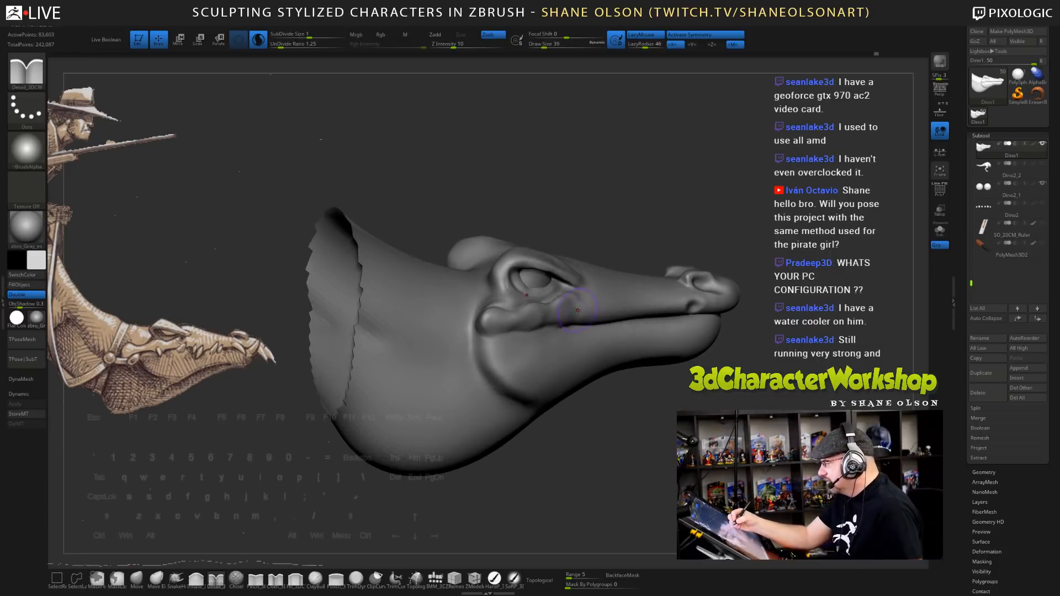
- Adjust the cheek bulges below the eye and above the mouth corner with the Move brush from three-quarter views
{"action": "left_click", "coordinate": [136, 578]}
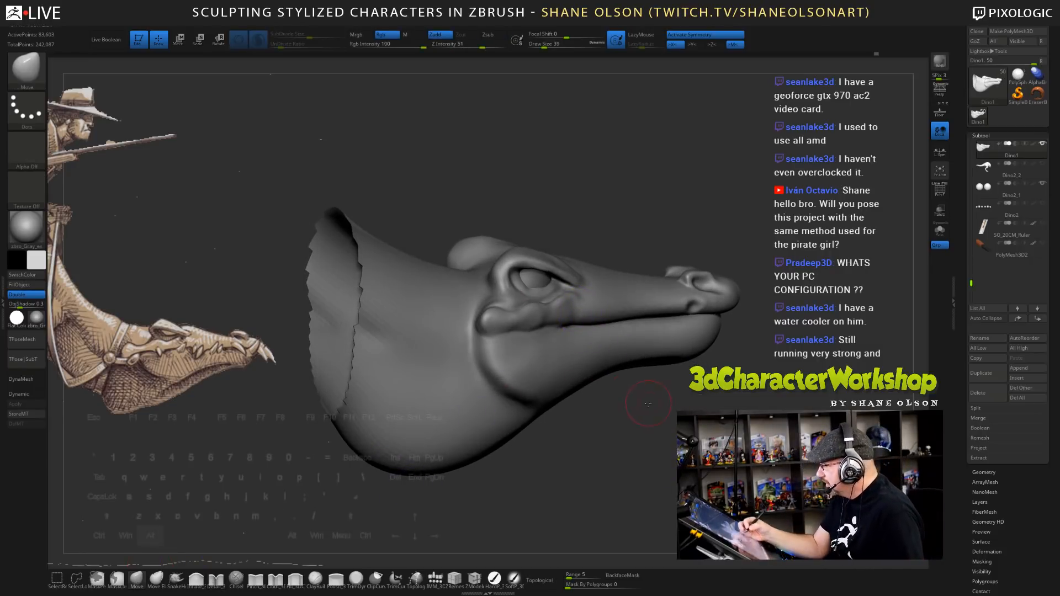
{"action": "left_click_drag", "start_coordinate": [648, 403], "coordinate": [590, 327]}
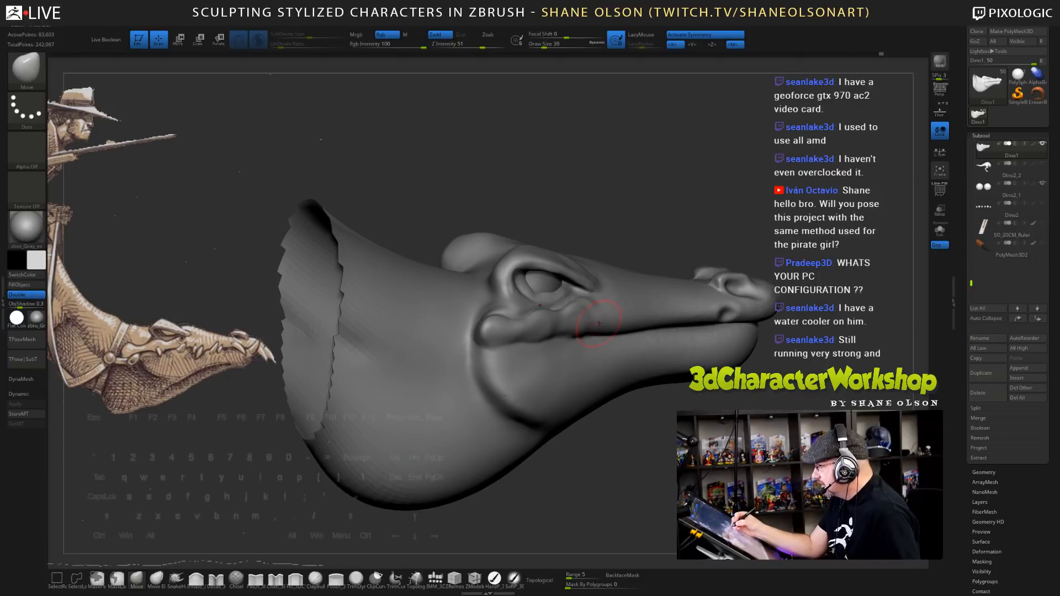
{"action": "left_click_drag", "start_coordinate": [564, 324], "coordinate": [549, 329]}
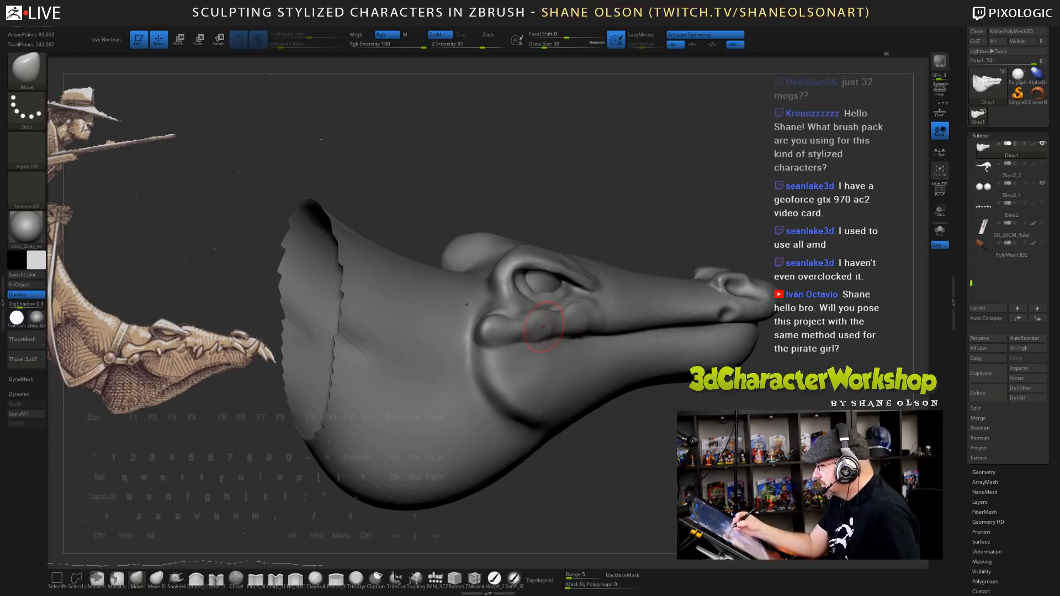
{"action": "left_click_drag", "start_coordinate": [656, 461], "coordinate": [654, 497]}
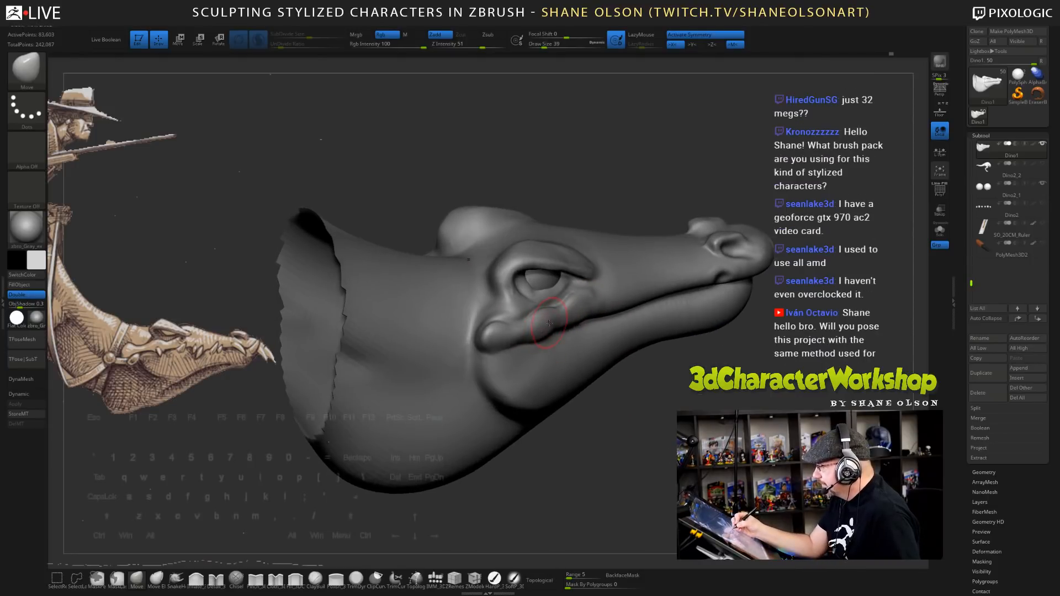
{"action": "mouse_move", "coordinate": [643, 447]}
{"action": "left_mouse_down"}
{"action": "mouse_move", "coordinate": [633, 452]}
{"action": "mouse_move", "coordinate": [640, 464]}
{"action": "mouse_move", "coordinate": [661, 466]}
{"action": "left_mouse_up"}
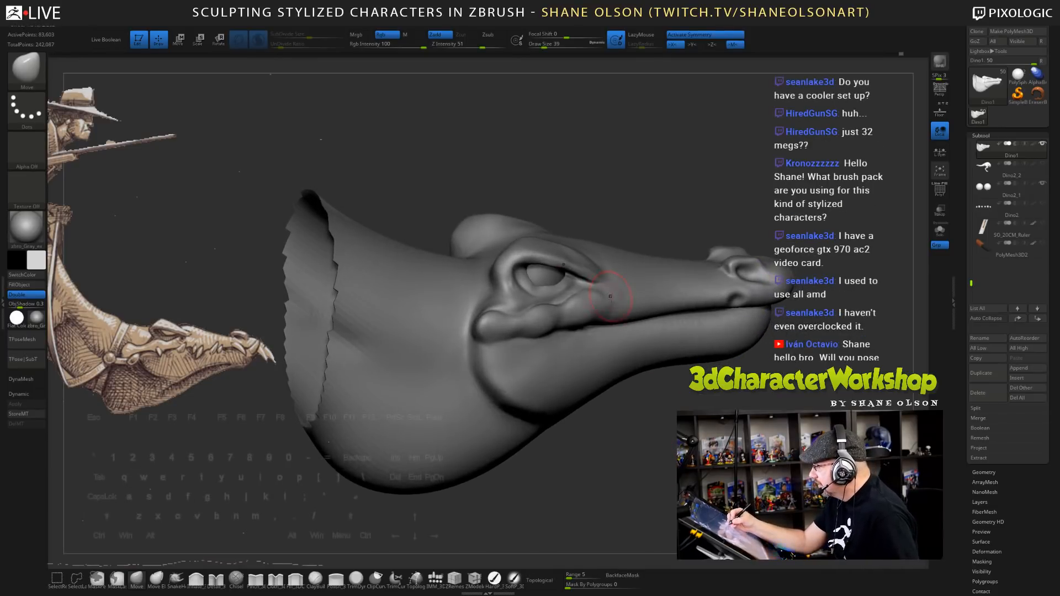
- Soften the snout surface in front of the eye and cheek bulges, and switch back to the Move brush at draw size 35
{"action": "mouse_move", "coordinate": [610, 297]}
{"action": "left_mouse_down", "text": "shift"}
{"action": "mouse_move", "coordinate": [624, 295]}
{"action": "mouse_move", "coordinate": [611, 305]}
{"action": "left_mouse_up", "text": "shift"}
{"action": "key", "text": "ctrl+z"}
{"action": "key", "text": "b"}
{"action": "key", "text": "m"}
{"action": "key", "text": "v"}
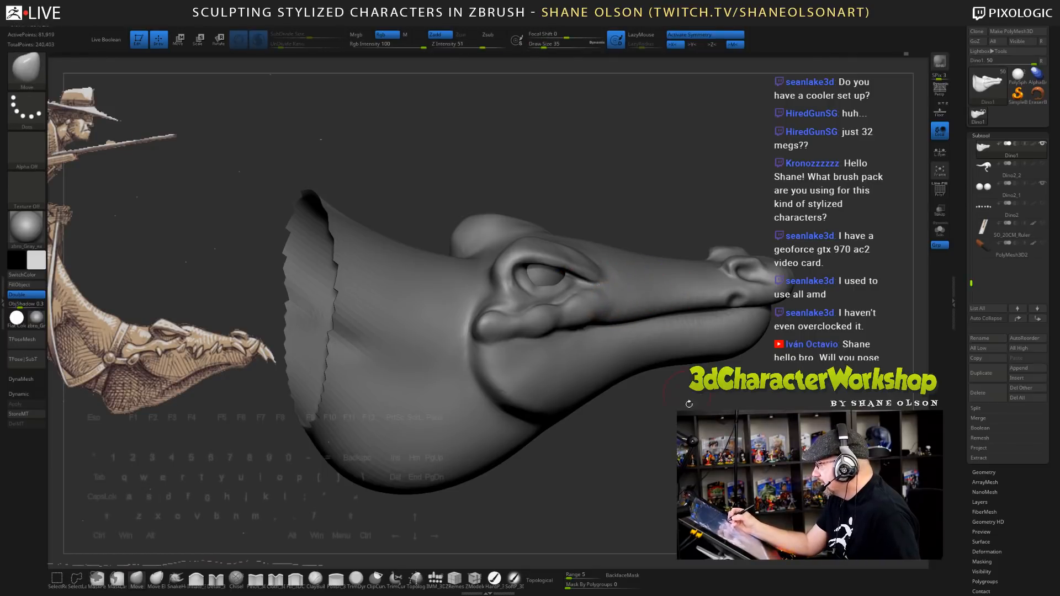
{"action": "mouse_move", "coordinate": [689, 404]}
{"action": "left_mouse_down", "text": "shift"}
{"action": "mouse_move", "coordinate": [702, 410]}
{"action": "mouse_move", "coordinate": [700, 423]}
{"action": "left_mouse_up", "text": "shift"}
{"action": "mouse_move", "coordinate": [708, 492]}
{"action": "left_mouse_down", "text": "alt"}
{"action": "mouse_move", "coordinate": [706, 475]}
{"action": "mouse_move", "coordinate": [691, 481]}
{"action": "left_mouse_up", "text": "alt"}
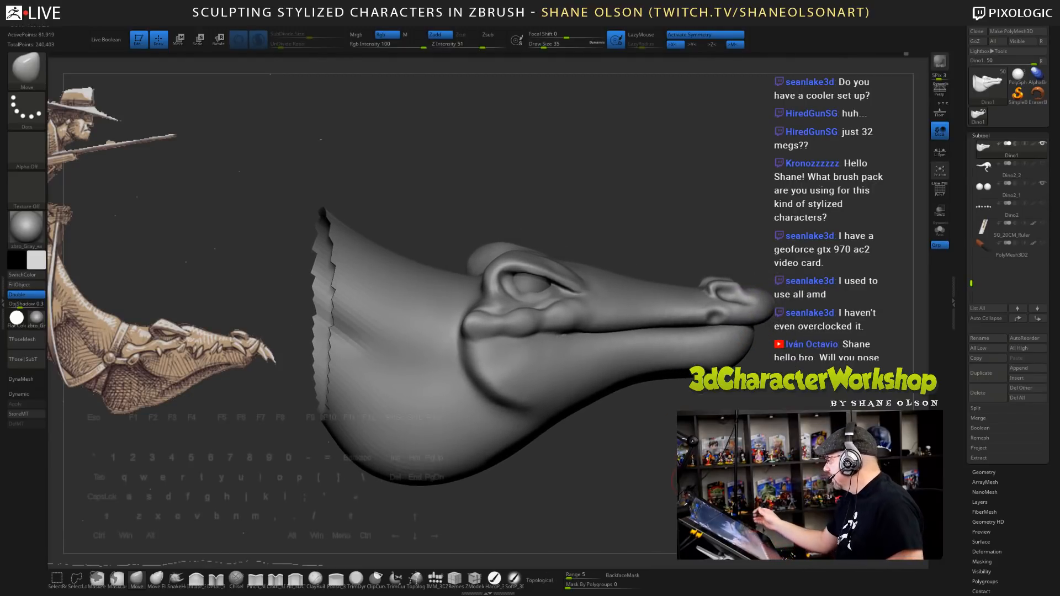
{"action": "left_click_drag", "start_coordinate": [688, 480], "coordinate": [699, 489], "text": "shift"}
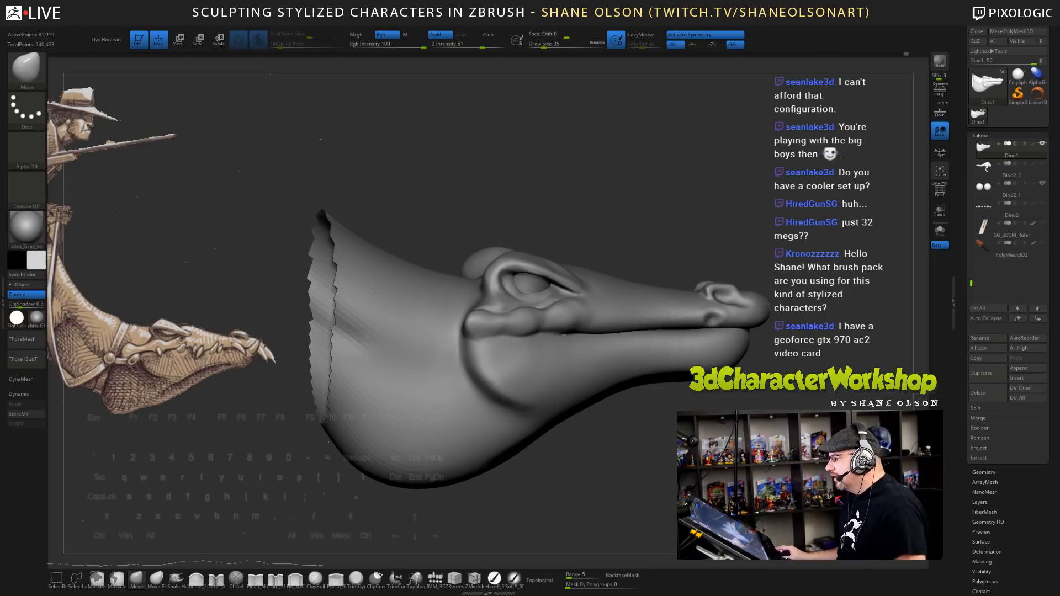
- Reshape the brow ridge above the eye with the Move brush at draw size 56 from side and raised three-quarter views
{"action": "left_click_drag", "start_coordinate": [574, 519], "coordinate": [552, 519], "text": "shift"}
{"action": "mouse_move", "coordinate": [672, 227]}
{"action": "left_mouse_down"}
{"action": "mouse_move", "coordinate": [689, 213]}
{"action": "mouse_move", "coordinate": [692, 241]}
{"action": "left_mouse_up"}
{"action": "left_click_drag", "start_coordinate": [642, 215], "coordinate": [616, 218]}
{"action": "key", "text": "s"}
{"action": "left_click_drag", "start_coordinate": [664, 195], "coordinate": [668, 195]}
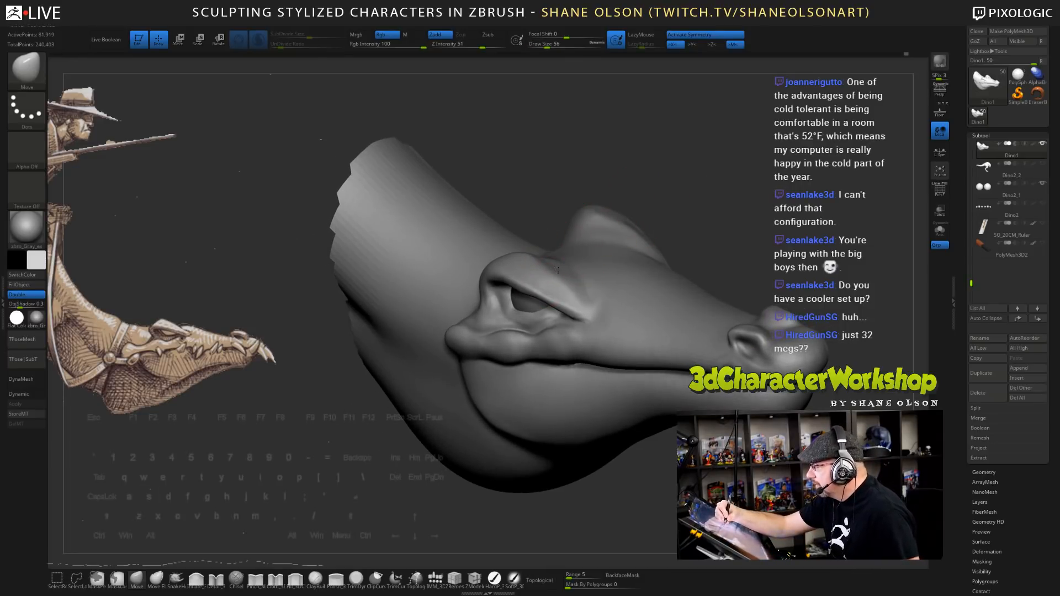
{"action": "left_click_drag", "start_coordinate": [557, 270], "coordinate": [562, 277]}
{"action": "right_click_drag", "start_coordinate": [596, 266], "coordinate": [604, 329]}
{"action": "left_click_drag", "start_coordinate": [570, 285], "coordinate": [575, 268]}
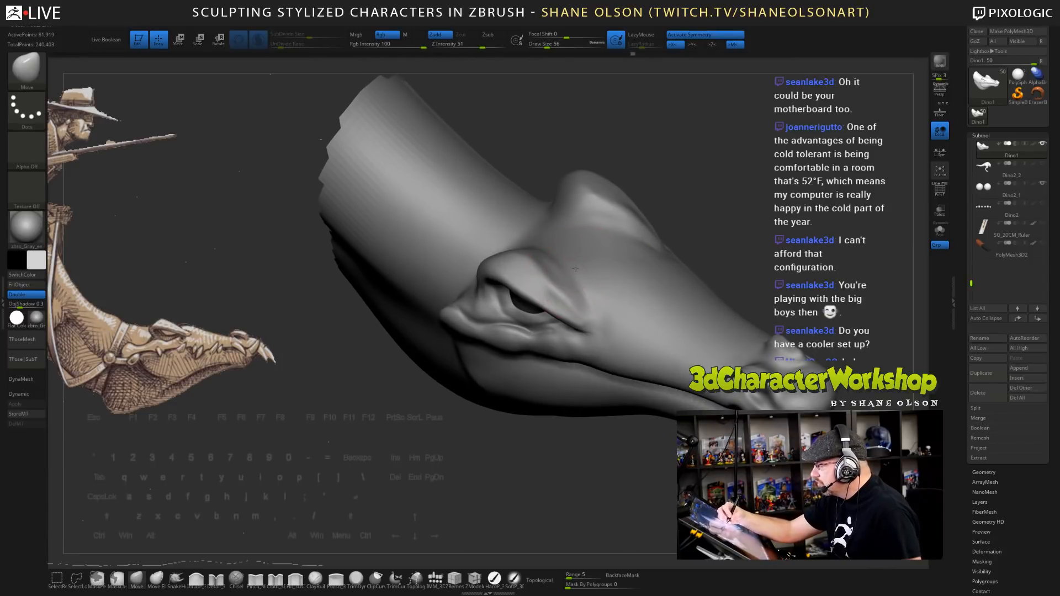
{"action": "right_click_drag", "start_coordinate": [575, 268], "coordinate": [585, 227]}
{"action": "right_click_drag", "start_coordinate": [585, 298], "coordinate": [639, 245]}
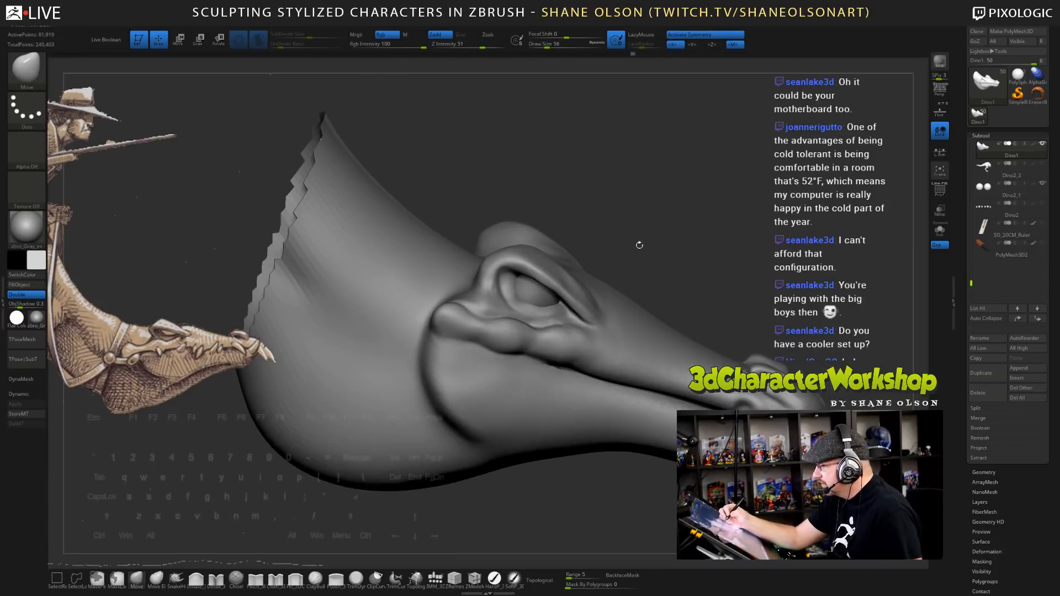
- Flatten and clean the upper eyelid and brow plane above the eye with the Polish brush at draw size 27
{"action": "key", "text": "s"}
{"action": "left_click_drag", "start_coordinate": [639, 246], "coordinate": [621, 247]}
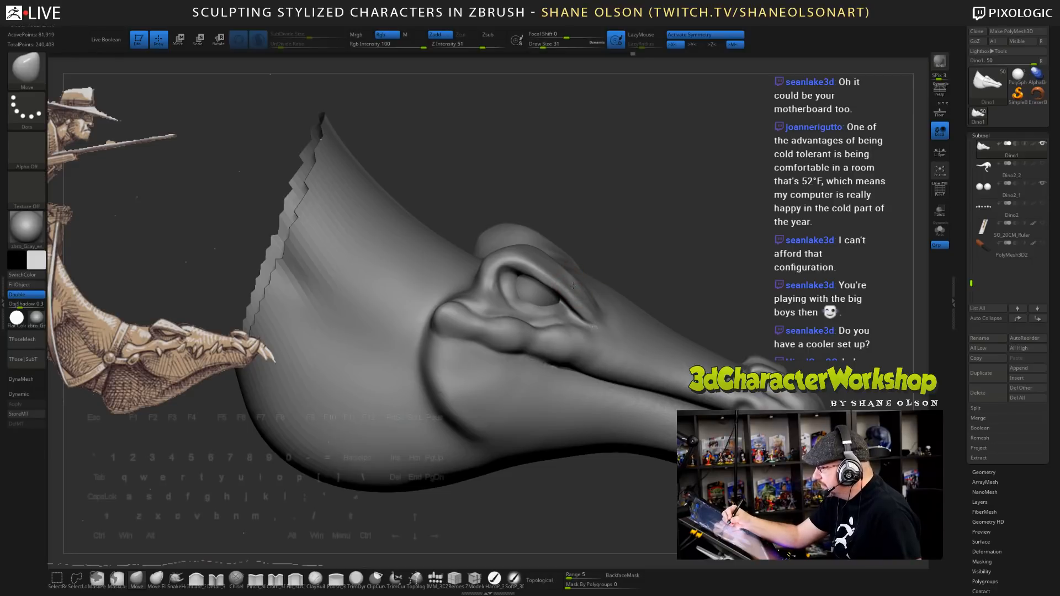
{"action": "right_click_drag", "start_coordinate": [662, 276], "coordinate": [684, 279]}
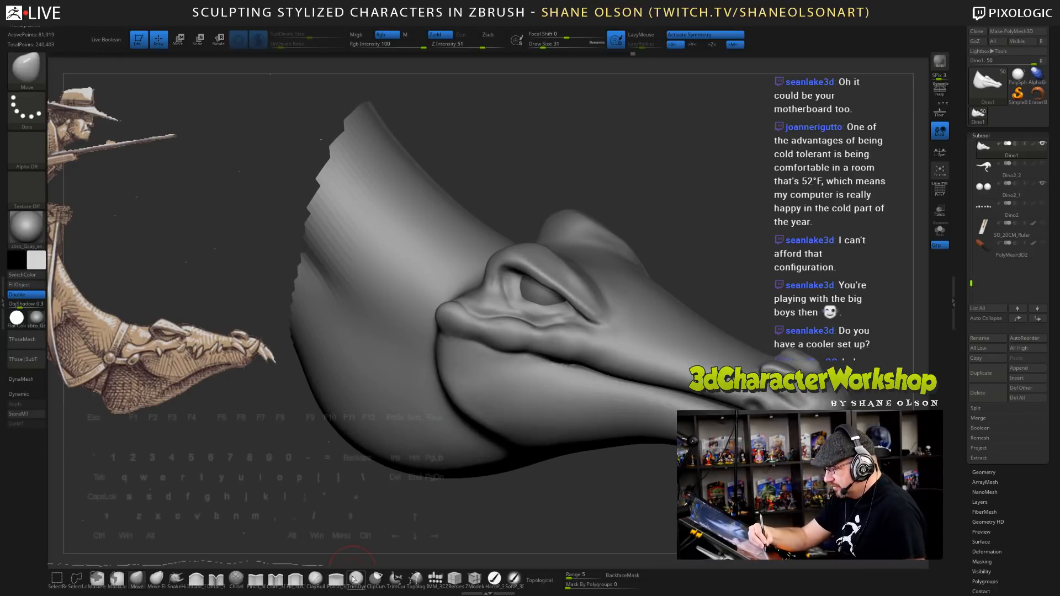
{"action": "left_click", "coordinate": [337, 580]}
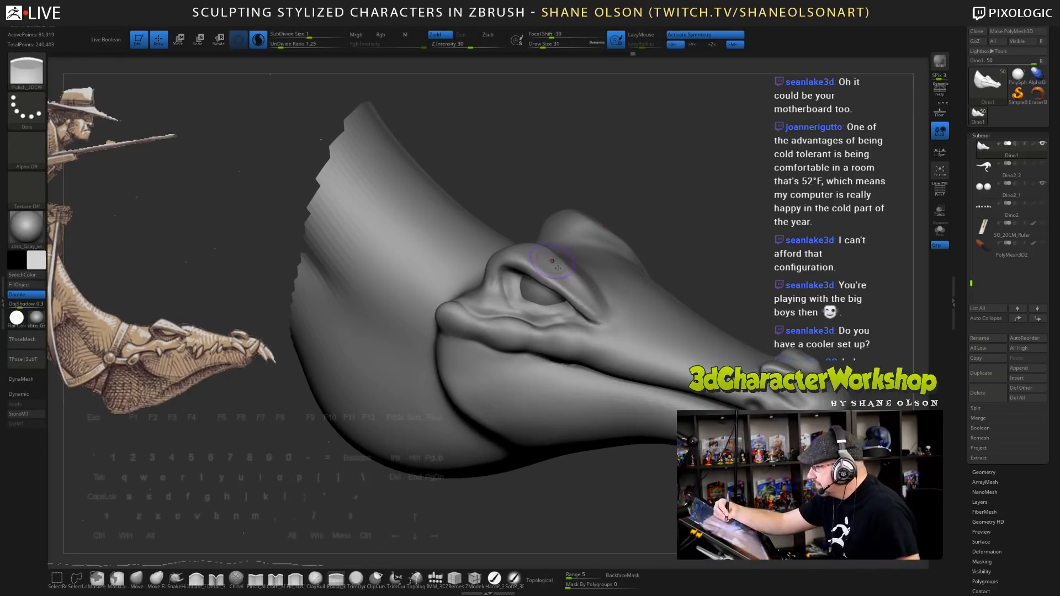
{"action": "left_click_drag", "start_coordinate": [542, 262], "coordinate": [581, 283]}
{"action": "key", "text": "s"}
{"action": "left_click", "coordinate": [688, 250]}
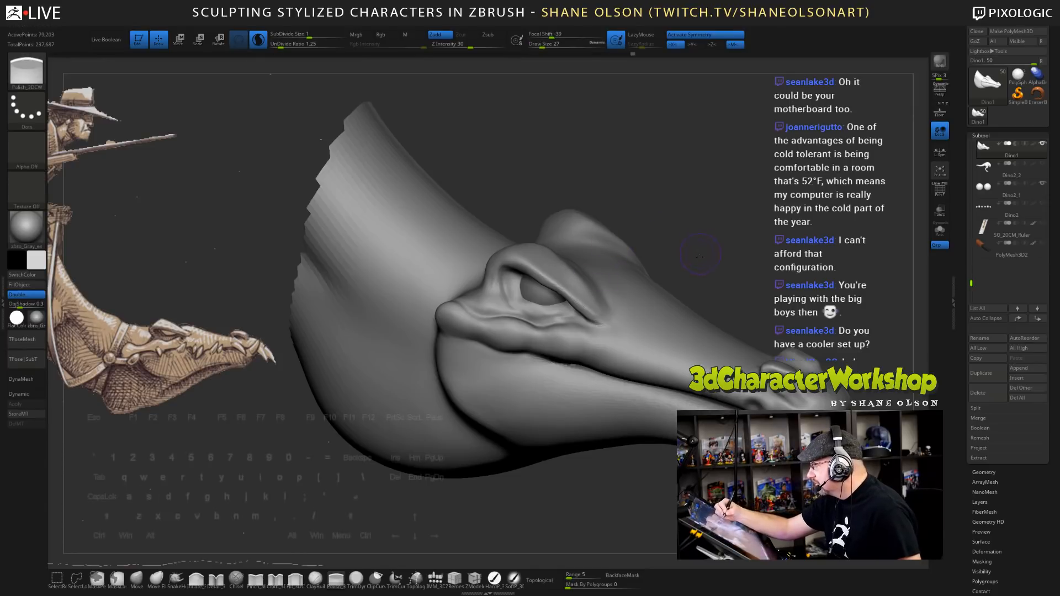
{"action": "left_click_drag", "start_coordinate": [698, 246], "coordinate": [667, 267]}
{"action": "left_click_drag", "start_coordinate": [549, 256], "coordinate": [555, 270]}
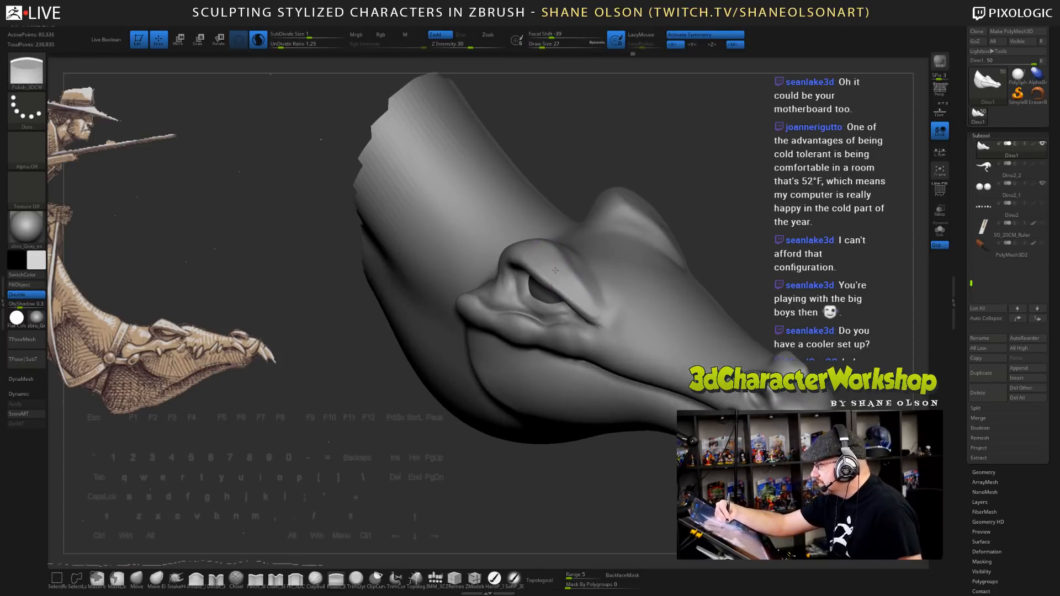
{"action": "mouse_move", "coordinate": [759, 245]}
{"action": "left_mouse_down"}
{"action": "mouse_move", "coordinate": [742, 248]}
{"action": "mouse_move", "coordinate": [767, 252]}
{"action": "left_mouse_up"}
- Adjust the upper eyelid near the front corner of the eye with the Move brush at draw size 39
{"action": "left_click", "coordinate": [137, 579]}
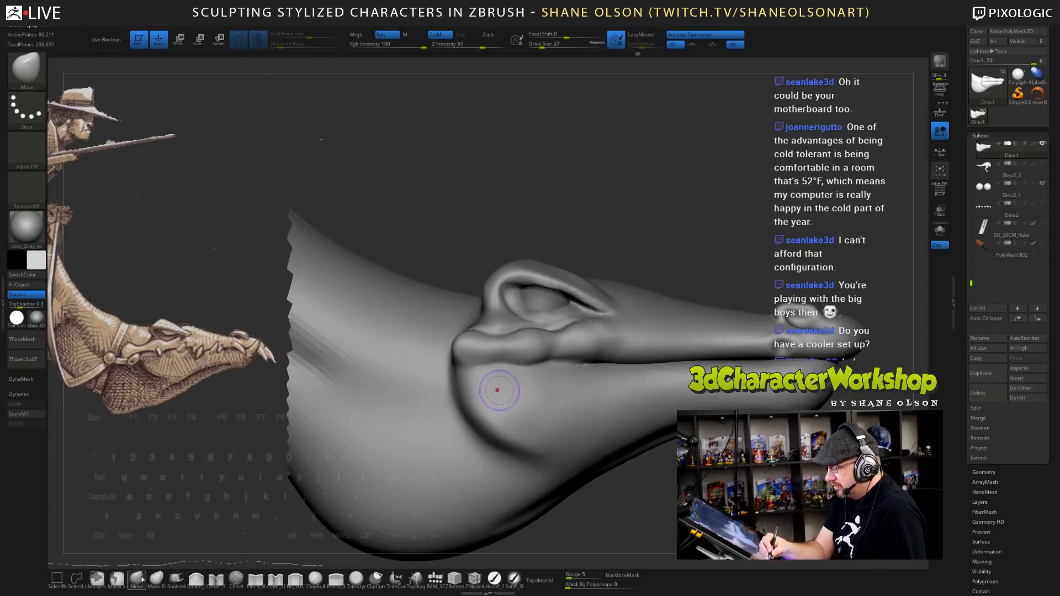
{"action": "key", "text": "s"}
{"action": "left_click_drag", "start_coordinate": [567, 311], "coordinate": [571, 310]}
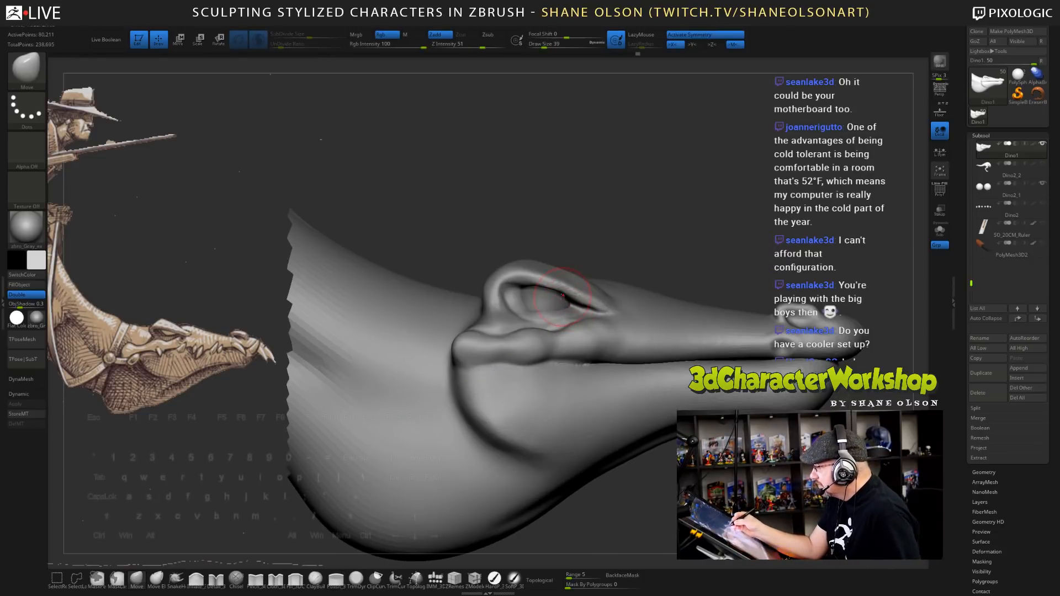
{"action": "left_click_drag", "start_coordinate": [644, 227], "coordinate": [650, 228]}
{"action": "left_click_drag", "start_coordinate": [665, 455], "coordinate": [670, 413], "text": "alt"}
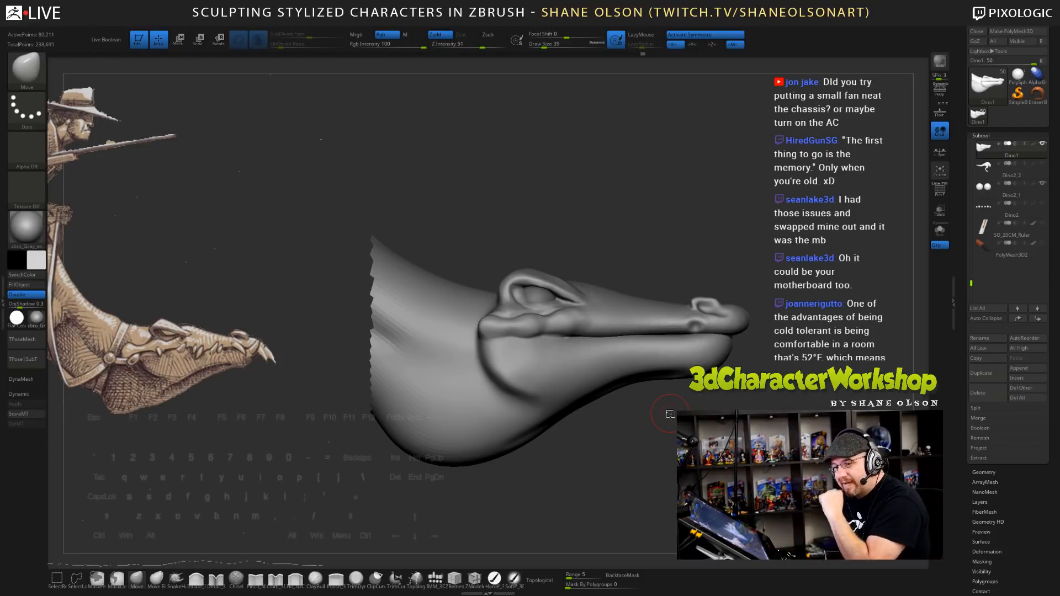
- Show the 20 cm ruler subtool to check the head's scale, and hide it again
{"action": "left_click_drag", "start_coordinate": [735, 288], "coordinate": [748, 304]}
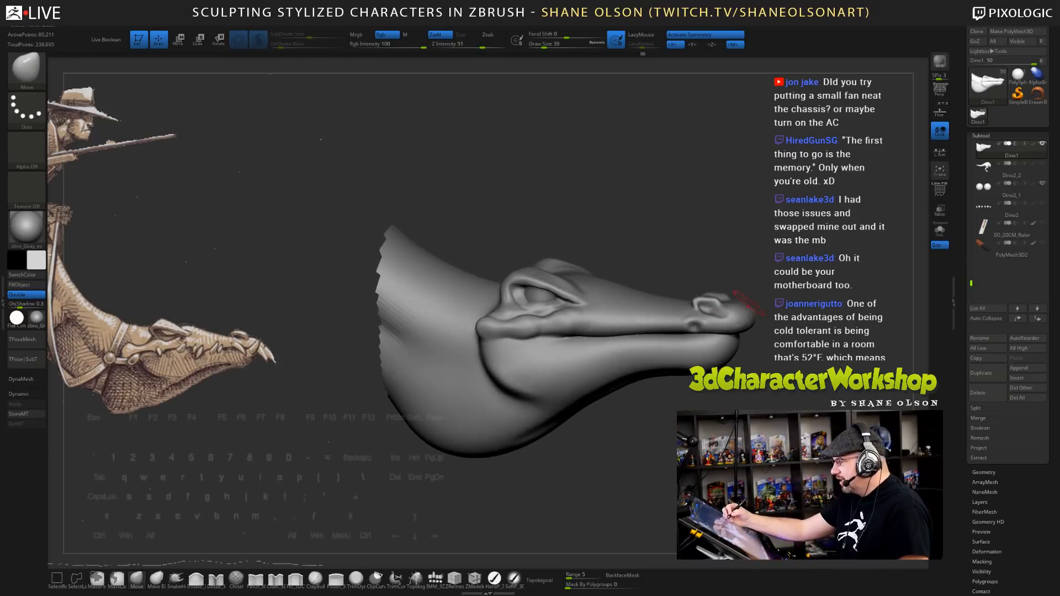
{"action": "left_click", "coordinate": [1040, 223]}
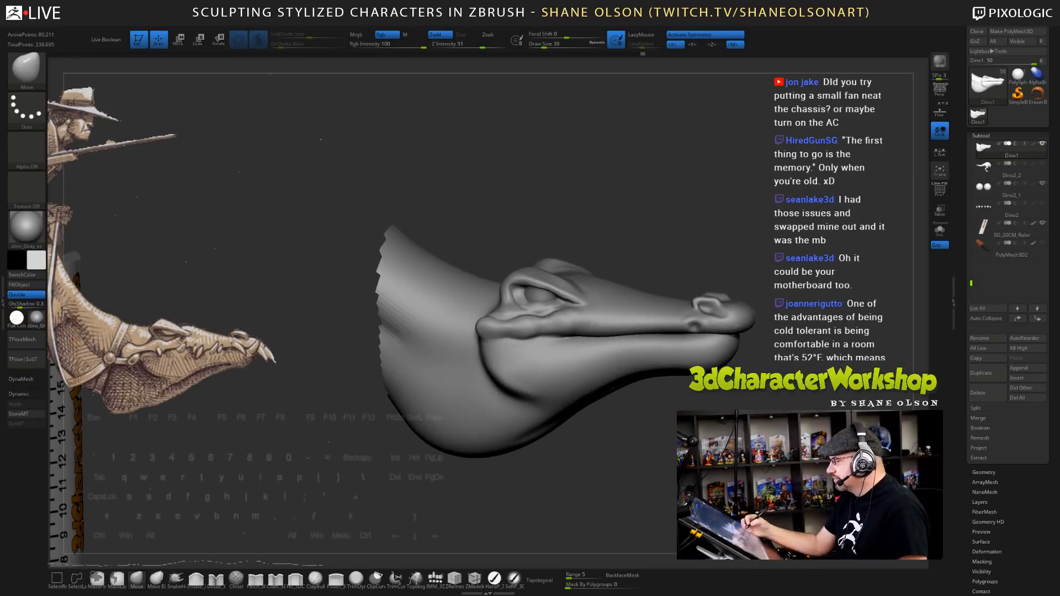
{"action": "left_click_drag", "start_coordinate": [618, 496], "coordinate": [596, 489], "text": "alt"}
{"action": "left_click", "coordinate": [1040, 224]}
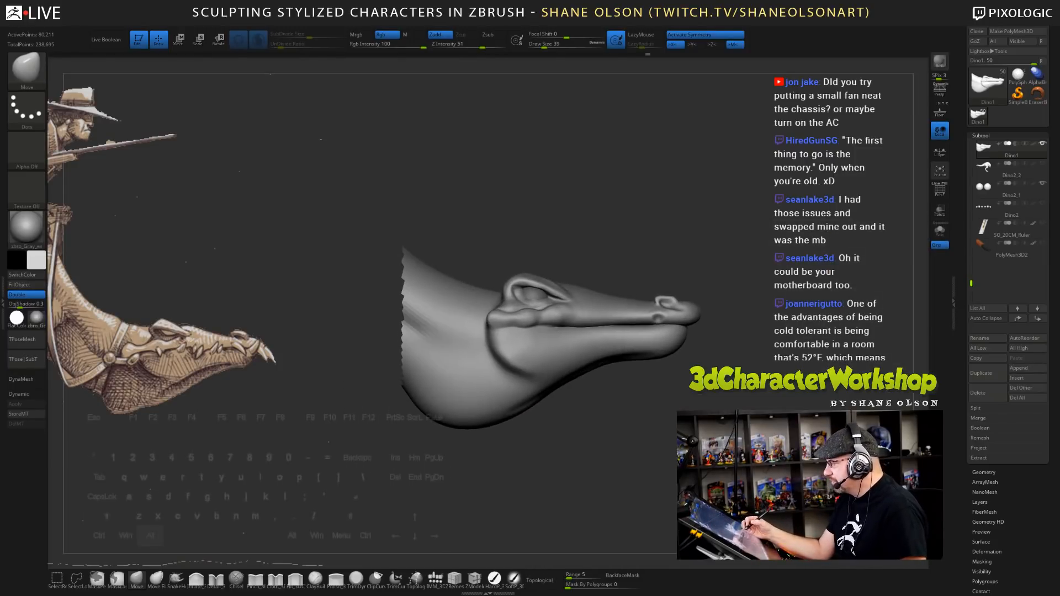
- Sharpen the upper eyelid rim from the back of the eye to its front corner with the Pinch brush at draw size 23
{"action": "mouse_move", "coordinate": [662, 193]}
{"action": "left_mouse_down", "text": "alt"}
{"action": "mouse_move", "coordinate": [631, 207]}
{"action": "mouse_move", "coordinate": [659, 331]}
{"action": "left_mouse_up", "text": "alt"}
{"action": "key", "text": "s"}
{"action": "left_click_drag", "start_coordinate": [648, 230], "coordinate": [644, 231]}
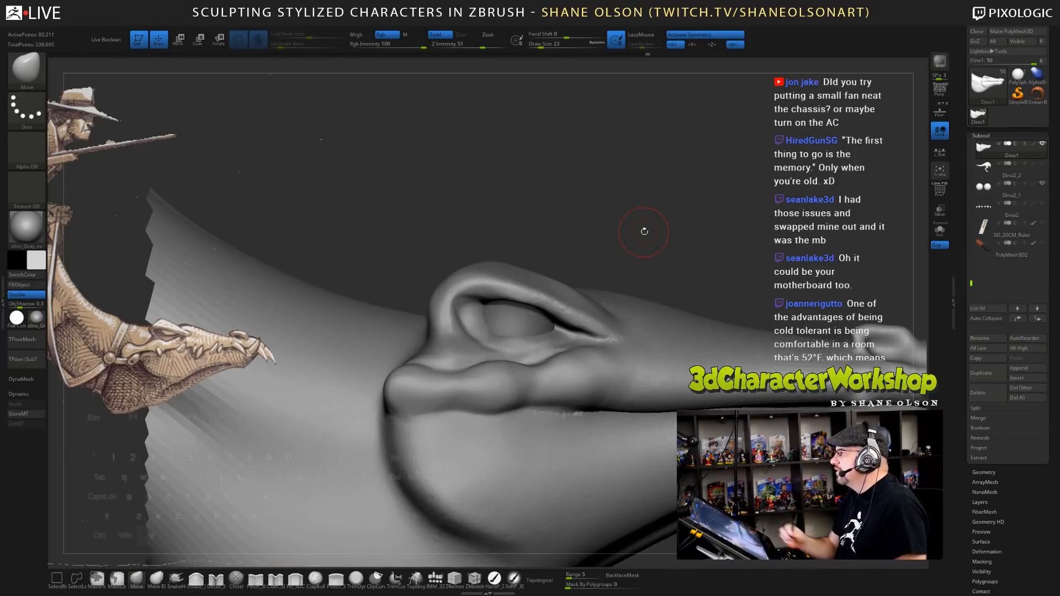
{"action": "left_click_drag", "start_coordinate": [645, 265], "coordinate": [616, 294], "text": "alt"}
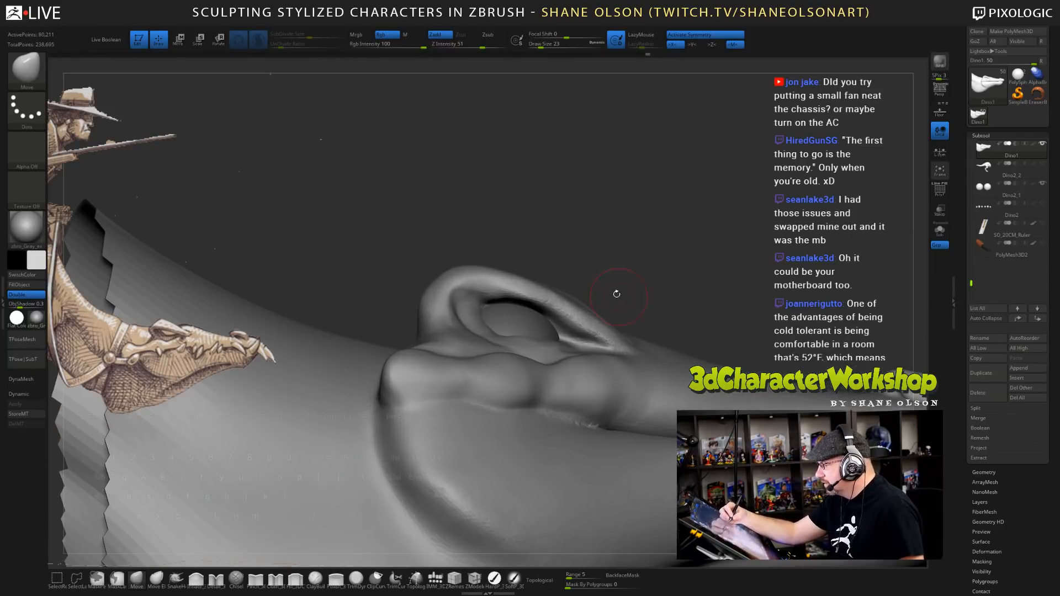
{"action": "left_click", "coordinate": [257, 578]}
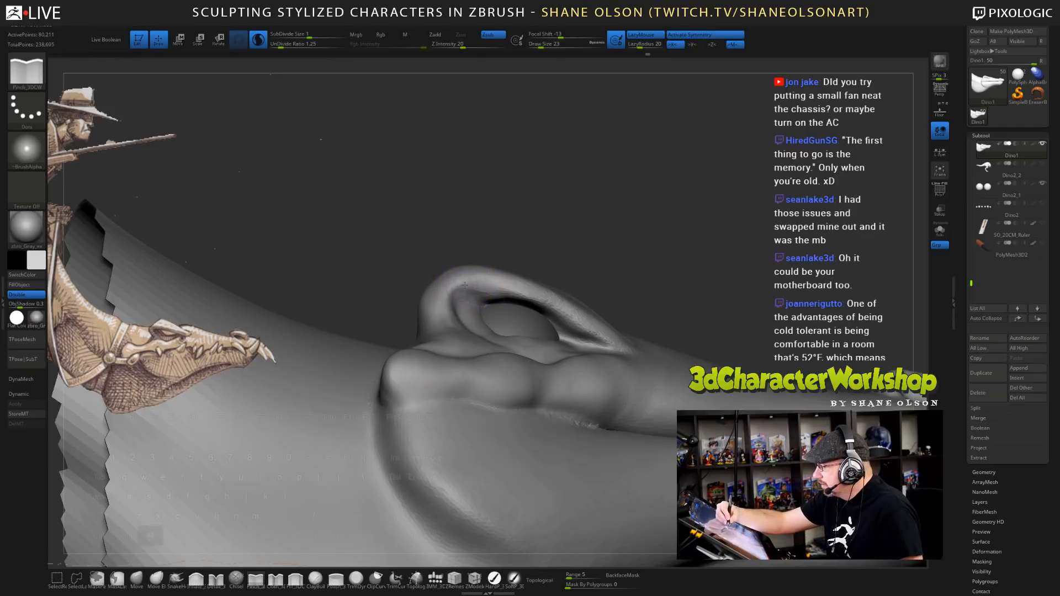
{"action": "left_click_drag", "start_coordinate": [478, 287], "coordinate": [592, 332]}
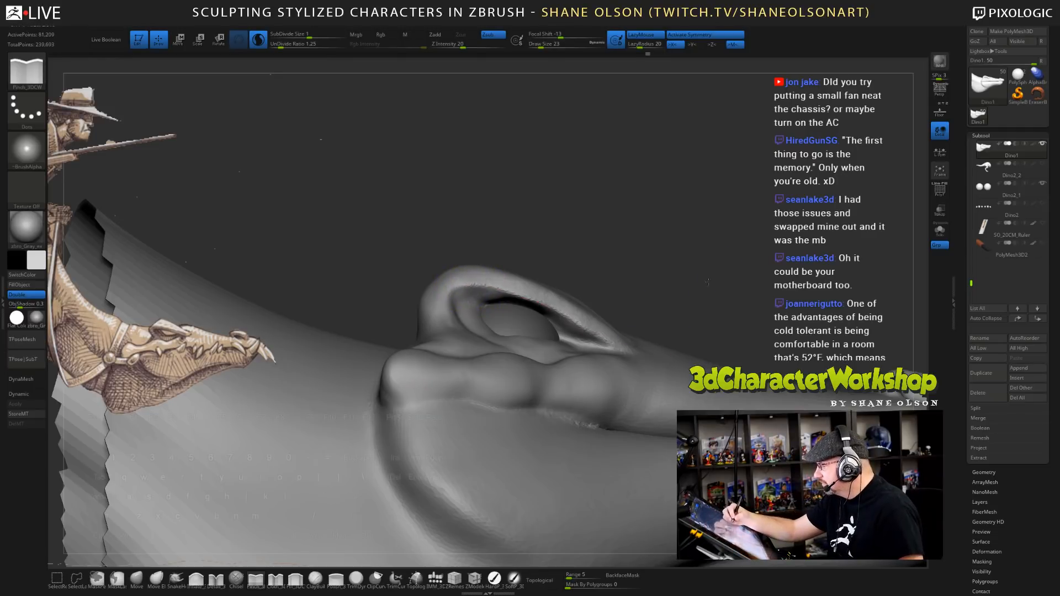
{"action": "left_click_drag", "start_coordinate": [683, 296], "coordinate": [731, 284]}
- Refine the upper eyelid curve over the eye opening with the Move brush at draw size 29
{"action": "left_click", "coordinate": [138, 578]}
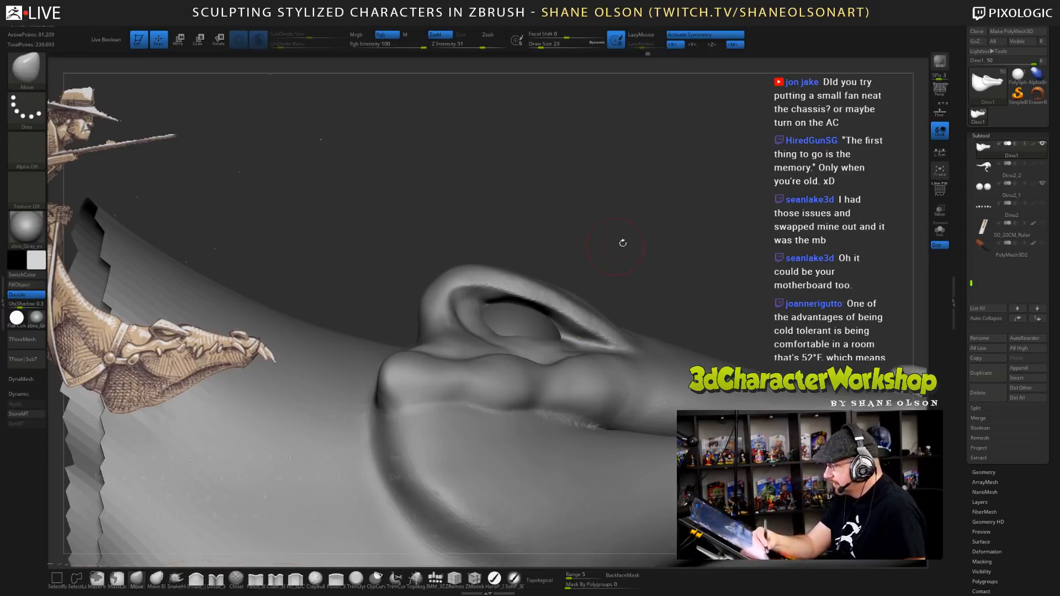
{"action": "left_click_drag", "start_coordinate": [620, 241], "coordinate": [633, 271]}
{"action": "key", "text": "s"}
{"action": "left_click_drag", "start_coordinate": [550, 301], "coordinate": [549, 305]}
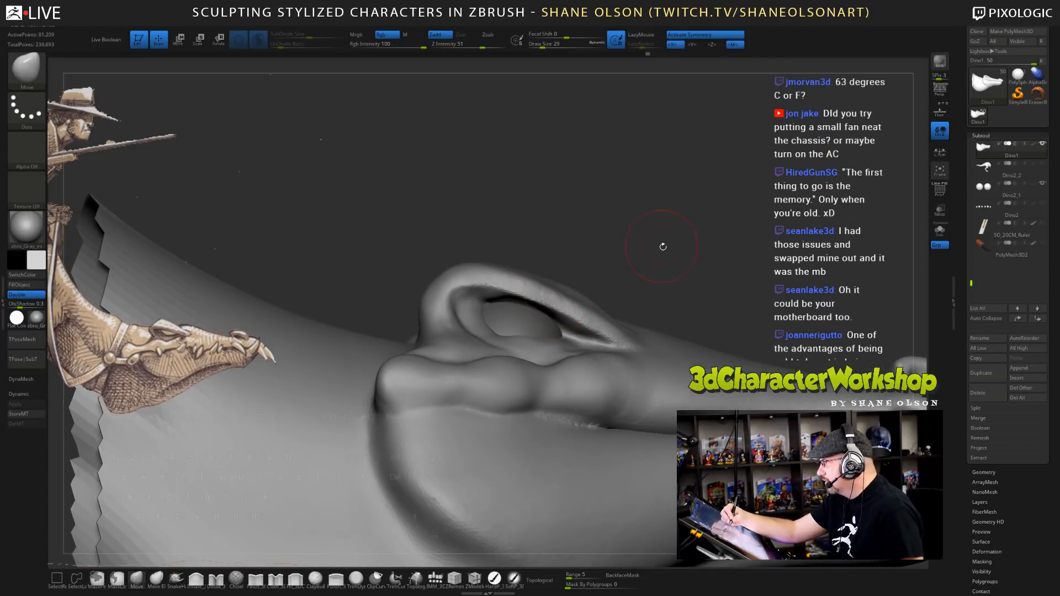
{"action": "left_click_drag", "start_coordinate": [663, 246], "coordinate": [674, 246]}
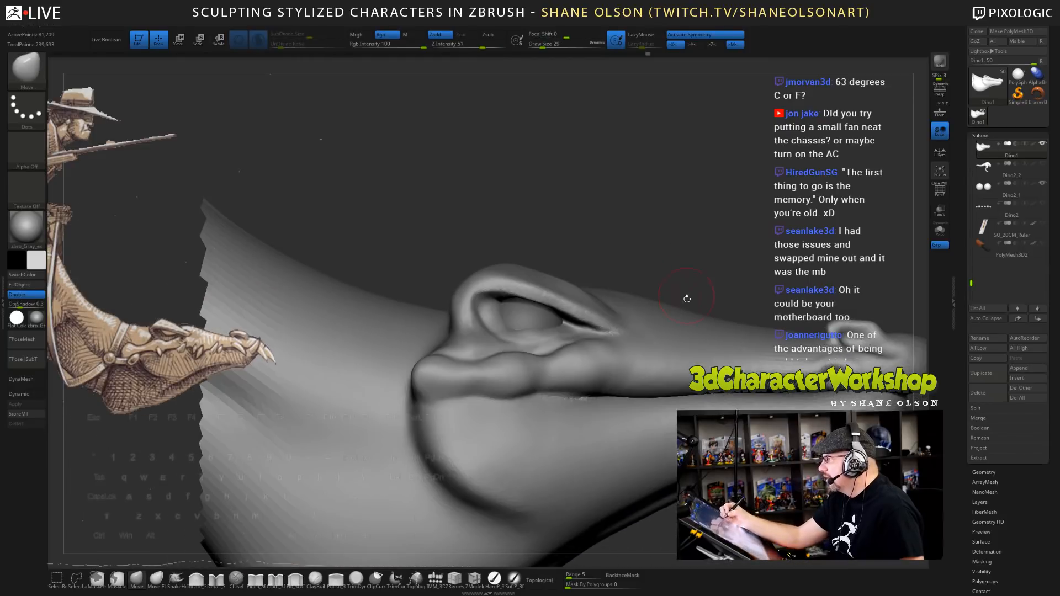
- Carve the crease around the front end of the brow and eye corner with the Detail brush at draw size 20
{"action": "mouse_move", "coordinate": [675, 469]}
{"action": "right_mouse_down", "text": "alt"}
{"action": "mouse_move", "coordinate": [663, 466]}
{"action": "mouse_move", "coordinate": [673, 477]}
{"action": "right_mouse_up", "text": "alt"}
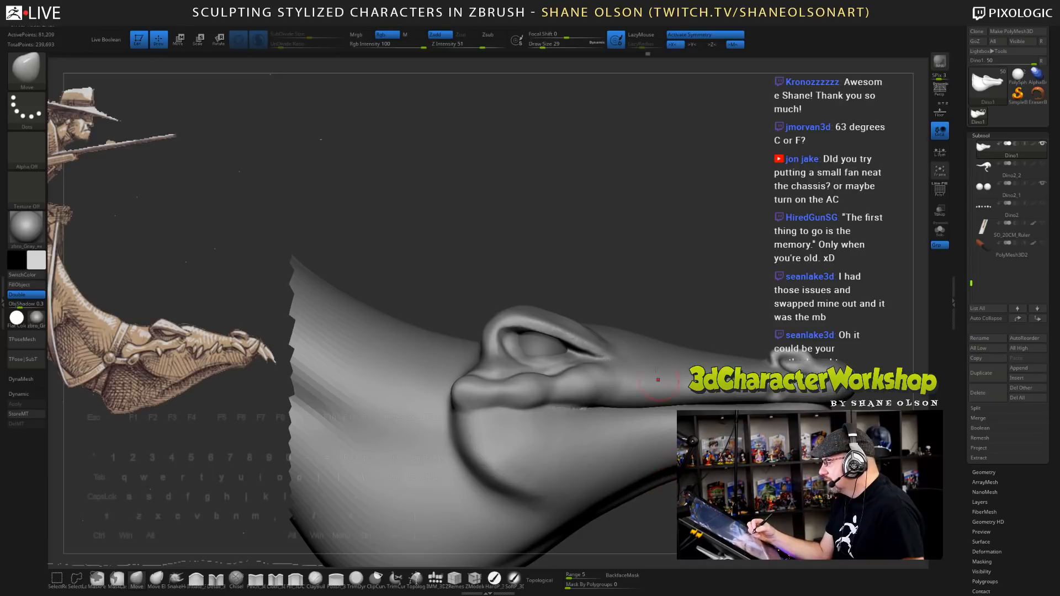
{"action": "left_click_drag", "start_coordinate": [639, 238], "coordinate": [653, 333]}
{"action": "left_click_drag", "start_coordinate": [674, 501], "coordinate": [669, 488], "text": "alt"}
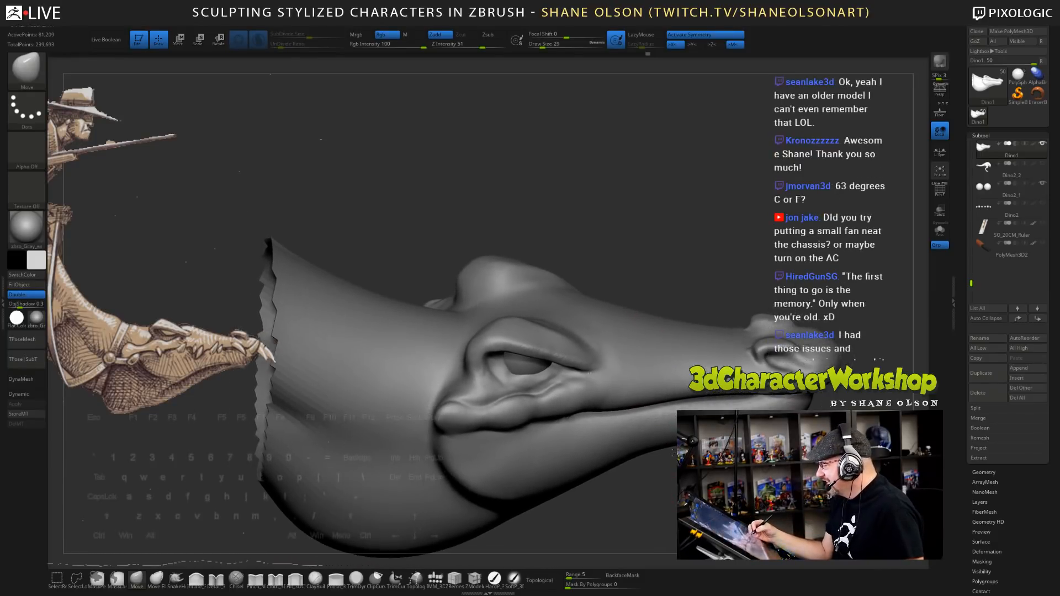
{"action": "left_click", "coordinate": [219, 578]}
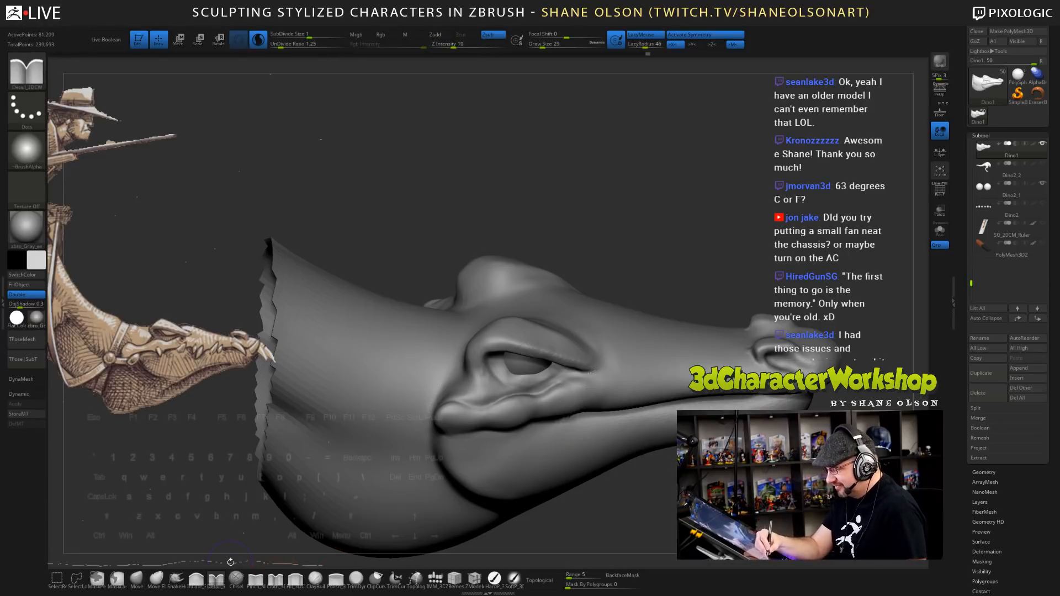
{"action": "left_click_drag", "start_coordinate": [660, 265], "coordinate": [637, 225]}
{"action": "key", "text": "s"}
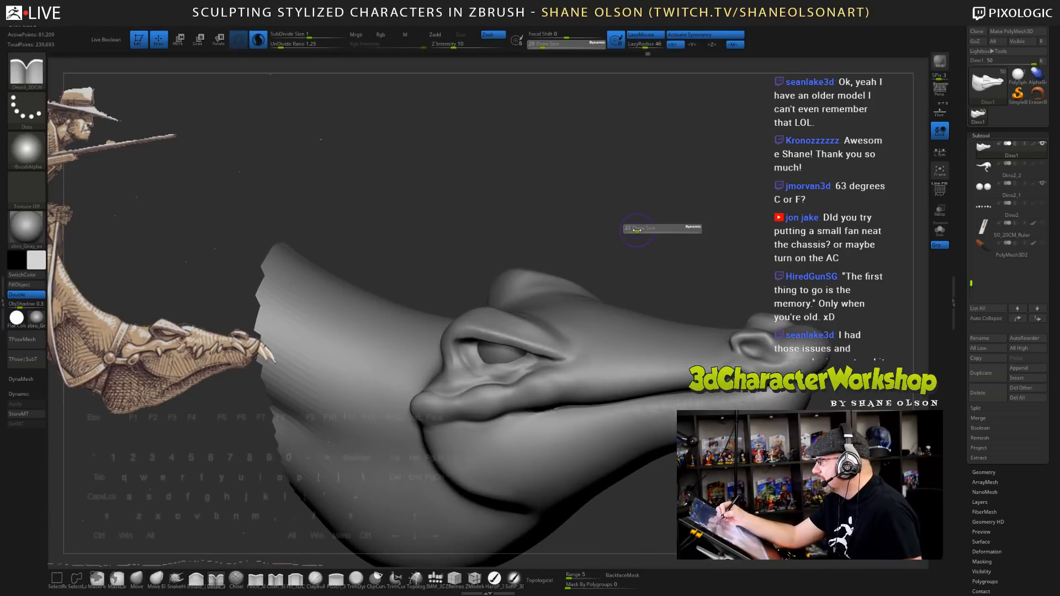
{"action": "left_click", "coordinate": [637, 228]}
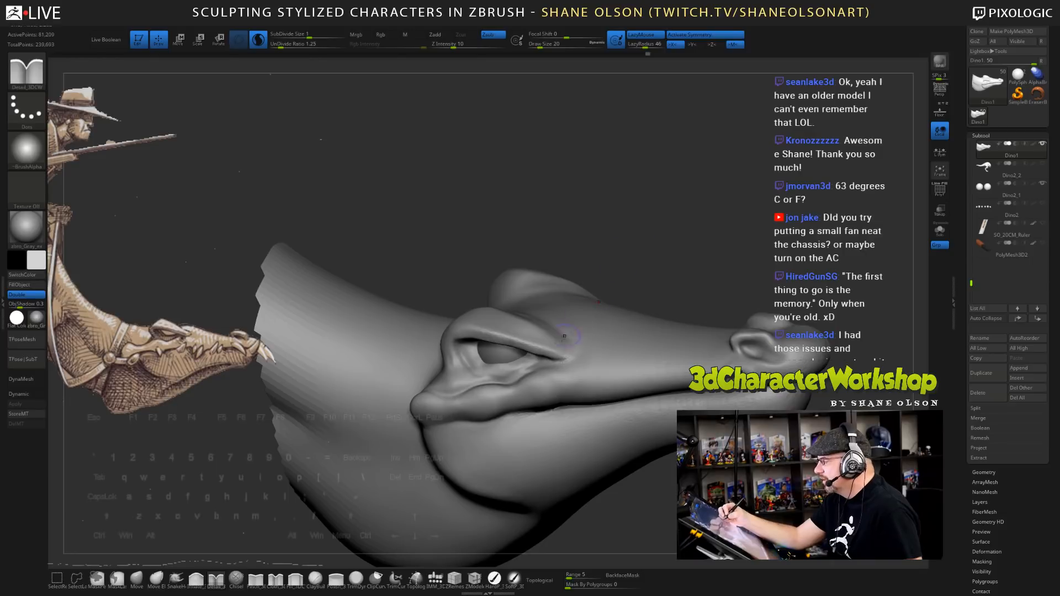
{"action": "left_click_drag", "start_coordinate": [558, 351], "coordinate": [571, 353]}
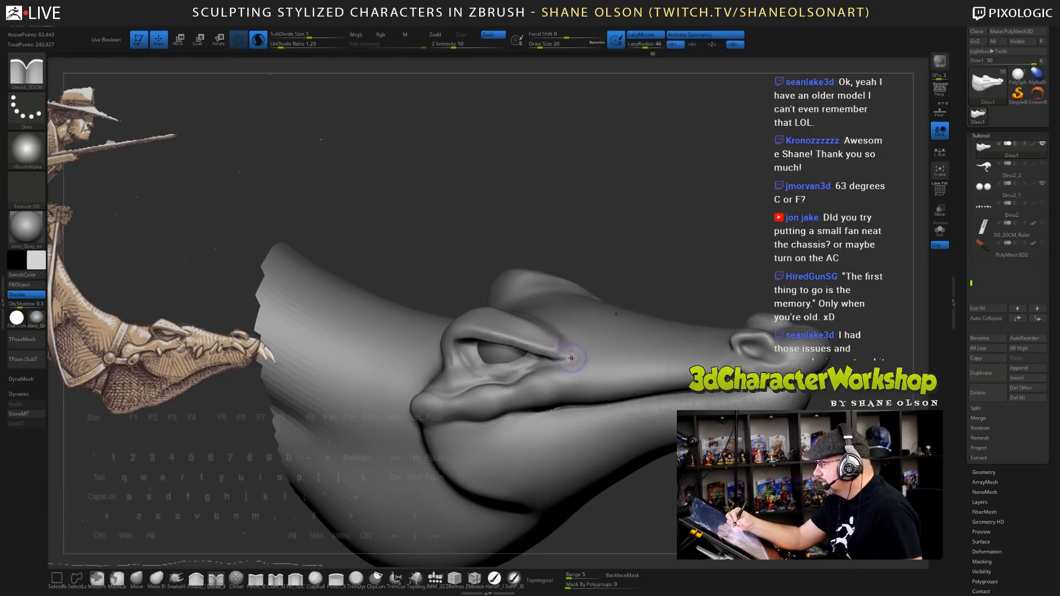
{"action": "left_click_drag", "start_coordinate": [567, 358], "coordinate": [567, 328]}
{"action": "left_click_drag", "start_coordinate": [710, 259], "coordinate": [718, 279]}
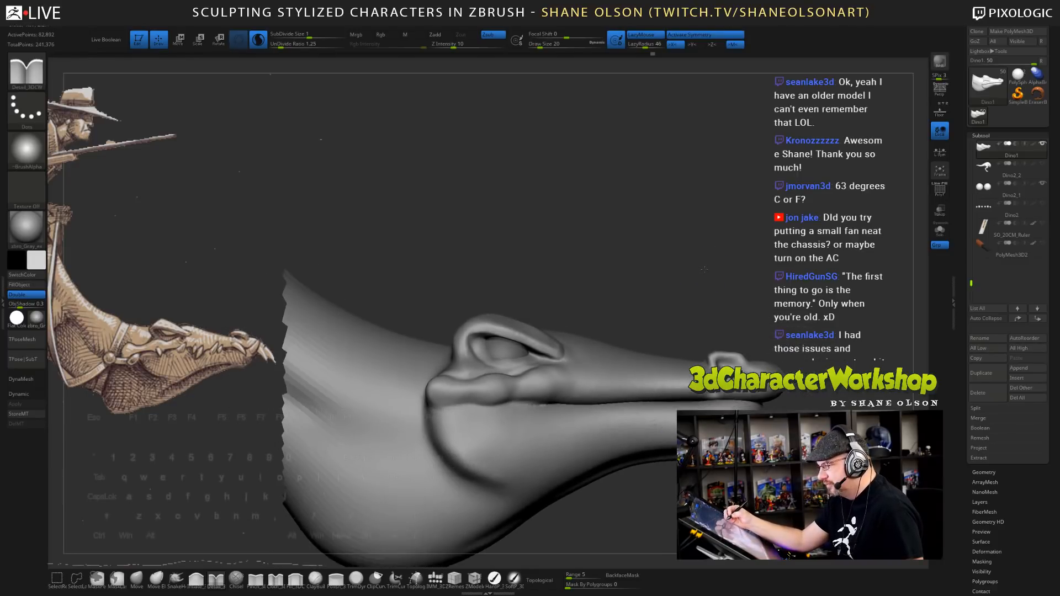
- Pull the upper lip down ahead of the cheek bulges with the Move brush at draw size 62
{"action": "left_click", "coordinate": [138, 578]}
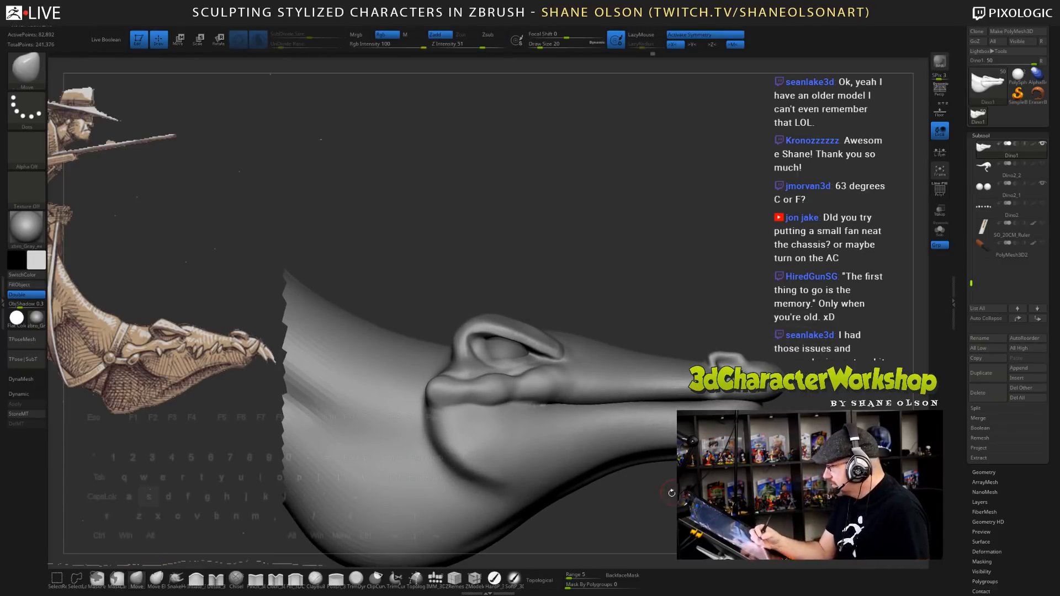
{"action": "key", "text": "s"}
{"action": "left_click_drag", "start_coordinate": [683, 499], "coordinate": [671, 503]}
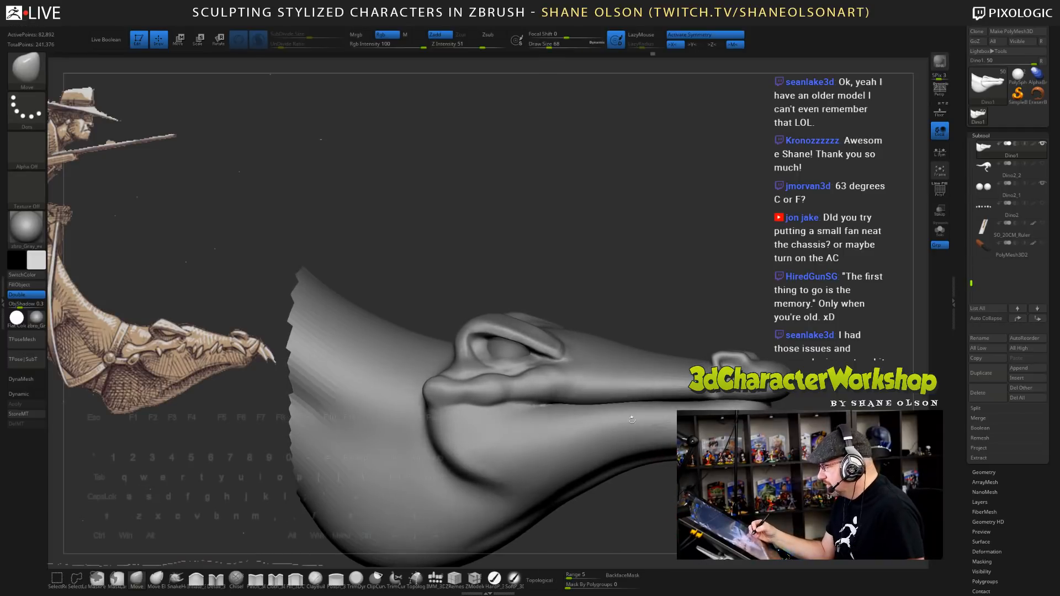
{"action": "key", "text": "s"}
{"action": "left_click_drag", "start_coordinate": [593, 390], "coordinate": [591, 398]}
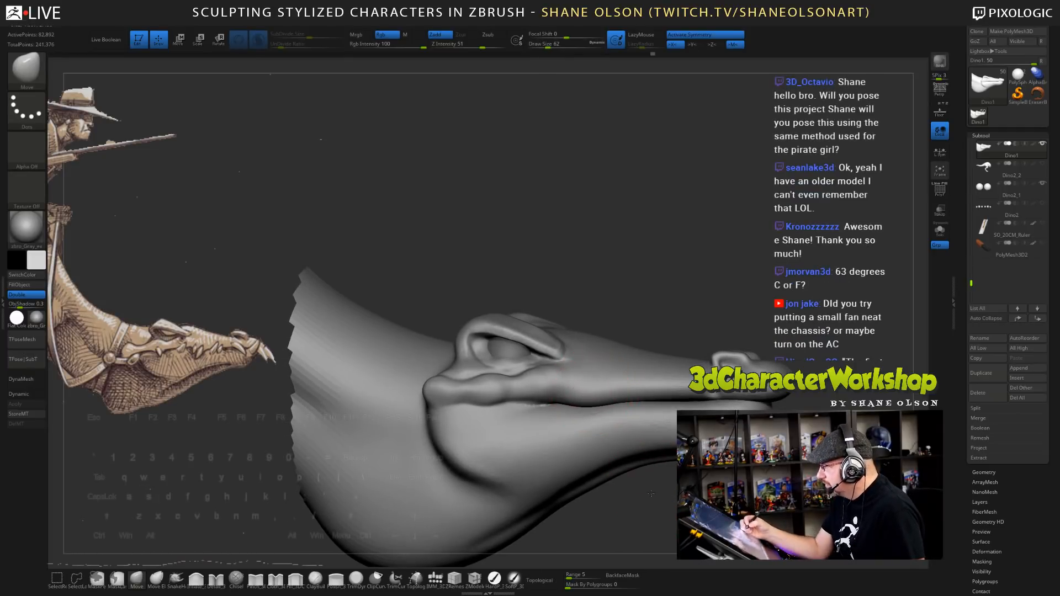
- Bend the mouth line into a wavy curve along the snout, checking it from side and three-quarter views
{"action": "mouse_move", "coordinate": [671, 489]}
{"action": "left_mouse_down"}
{"action": "mouse_move", "coordinate": [646, 495]}
{"action": "mouse_move", "coordinate": [665, 492]}
{"action": "mouse_move", "coordinate": [649, 486]}
{"action": "left_mouse_up"}
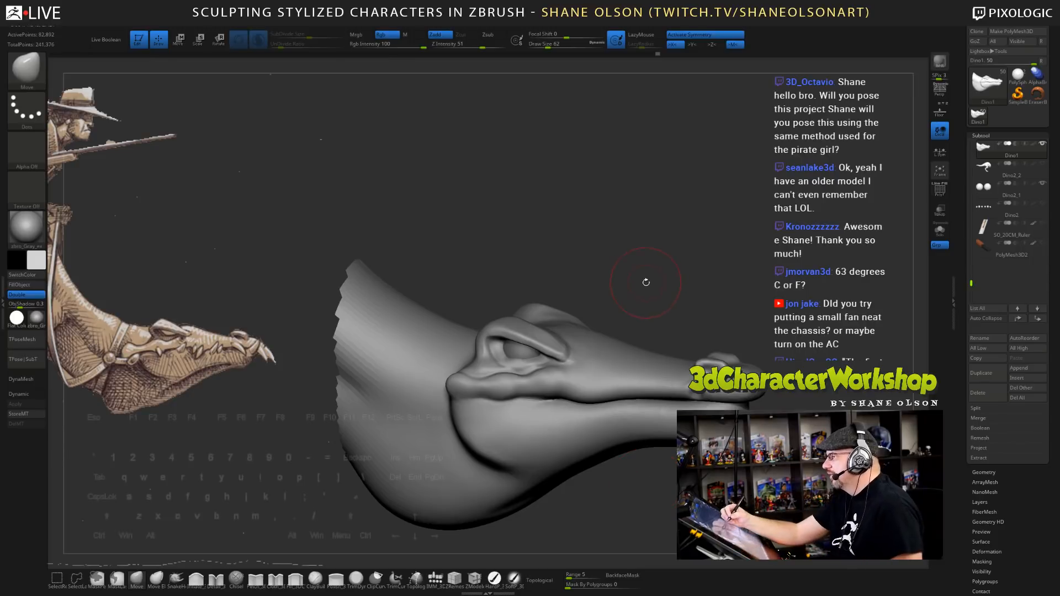
{"action": "mouse_move", "coordinate": [645, 281]}
{"action": "left_mouse_down"}
{"action": "mouse_move", "coordinate": [643, 267]}
{"action": "mouse_move", "coordinate": [580, 408]}
{"action": "left_mouse_up"}
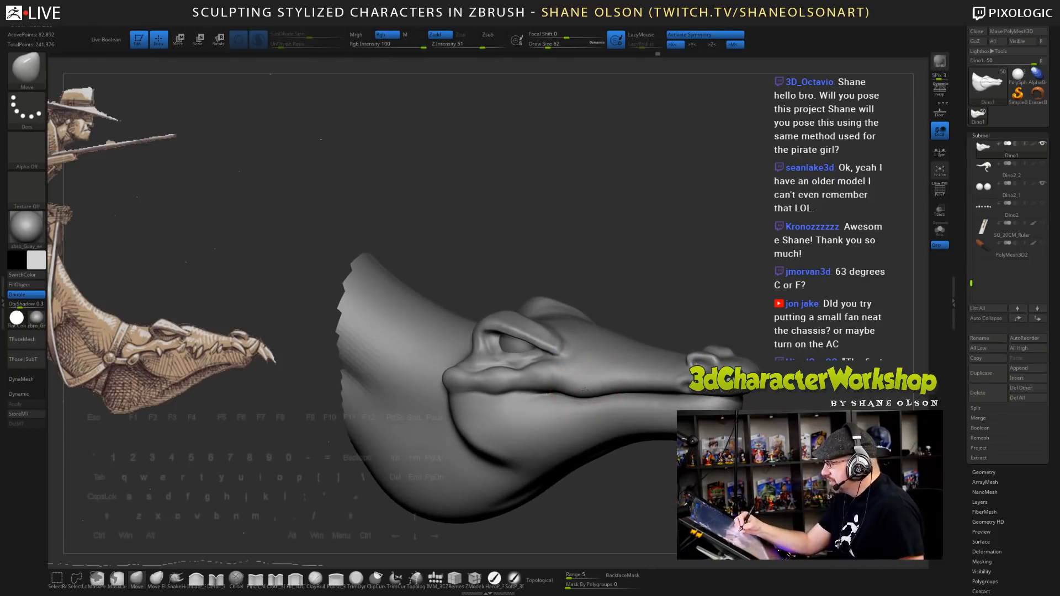
{"action": "left_click_drag", "start_coordinate": [633, 473], "coordinate": [621, 382]}
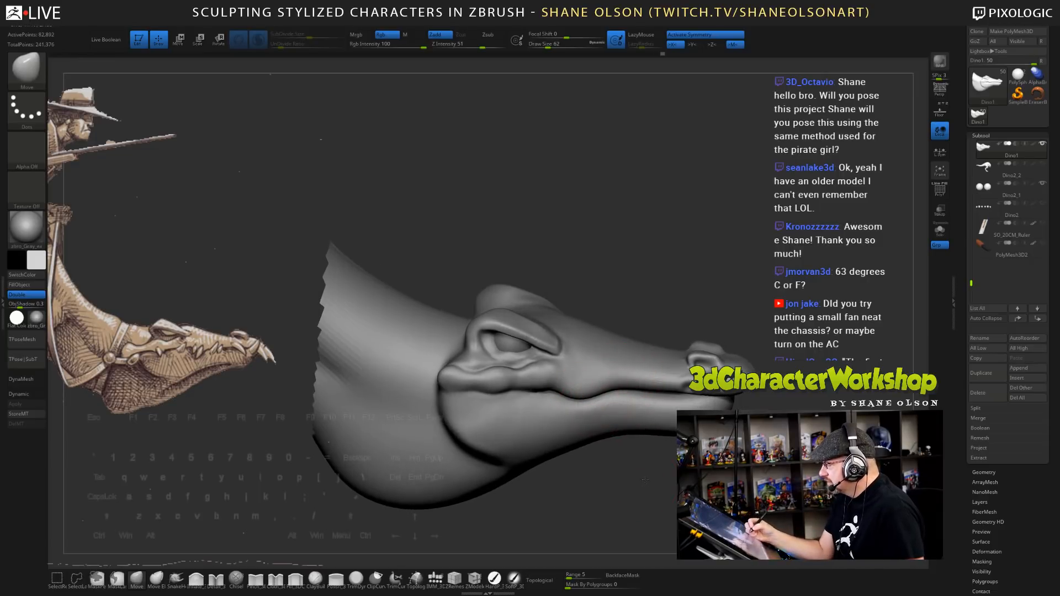
{"action": "left_click_drag", "start_coordinate": [642, 479], "coordinate": [671, 410]}
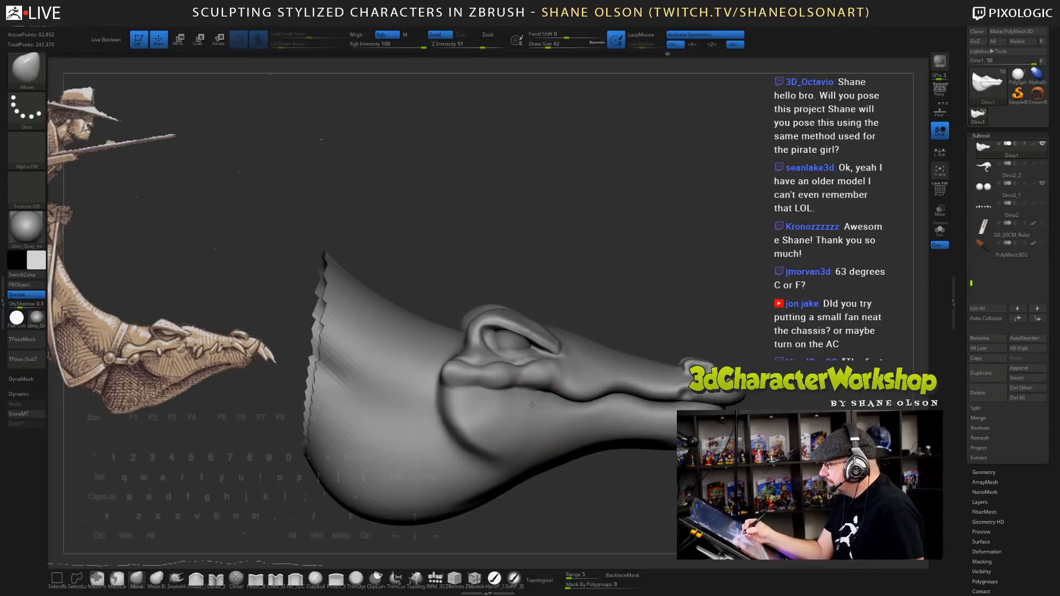
- Reshape the top of the brow ridge above the eye with the Move brush at draw size 44
{"action": "left_click_drag", "start_coordinate": [629, 499], "coordinate": [625, 502]}
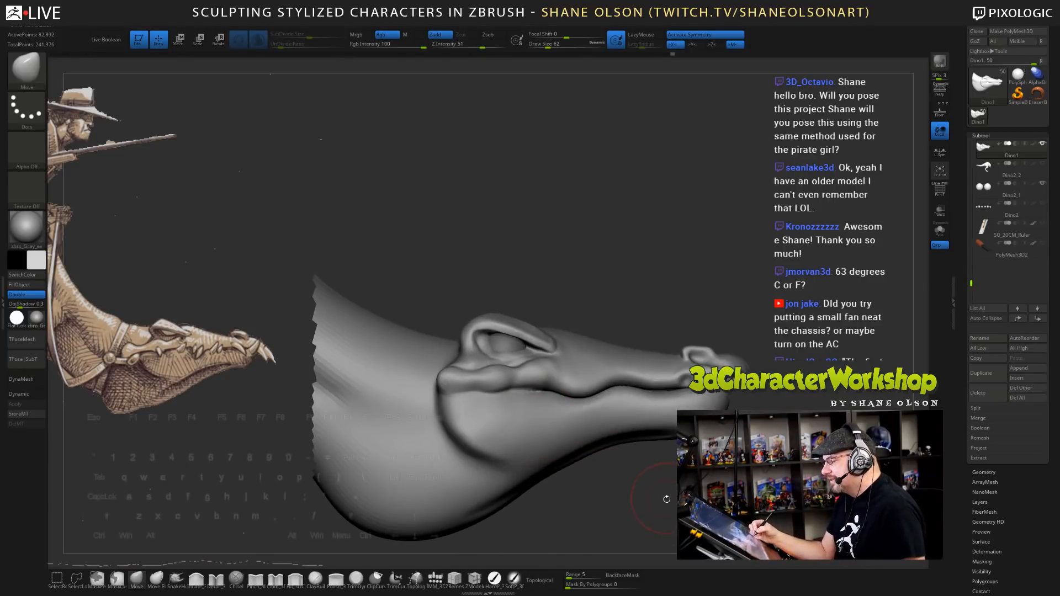
{"action": "key", "text": "s"}
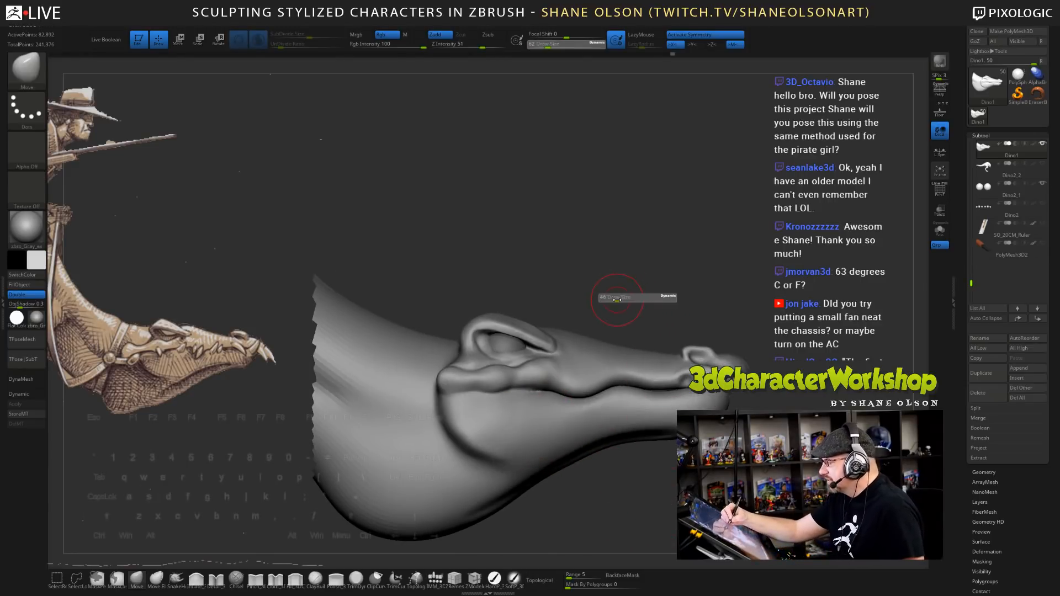
{"action": "left_click_drag", "start_coordinate": [623, 296], "coordinate": [603, 301]}
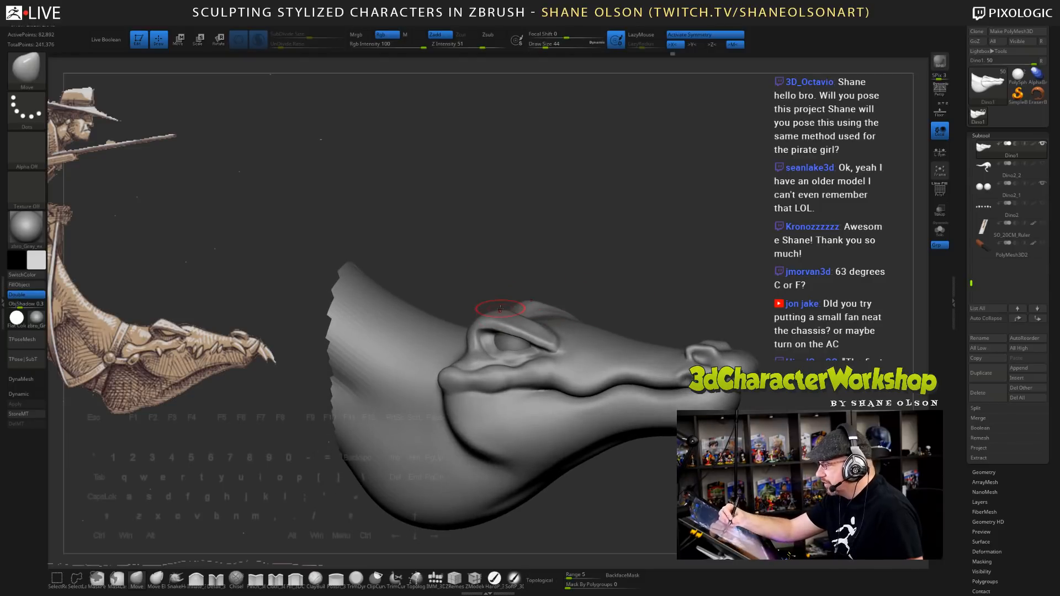
{"action": "mouse_move", "coordinate": [500, 309]}
{"action": "left_mouse_down"}
{"action": "mouse_move", "coordinate": [502, 299]}
{"action": "mouse_move", "coordinate": [521, 313]}
{"action": "left_mouse_up"}
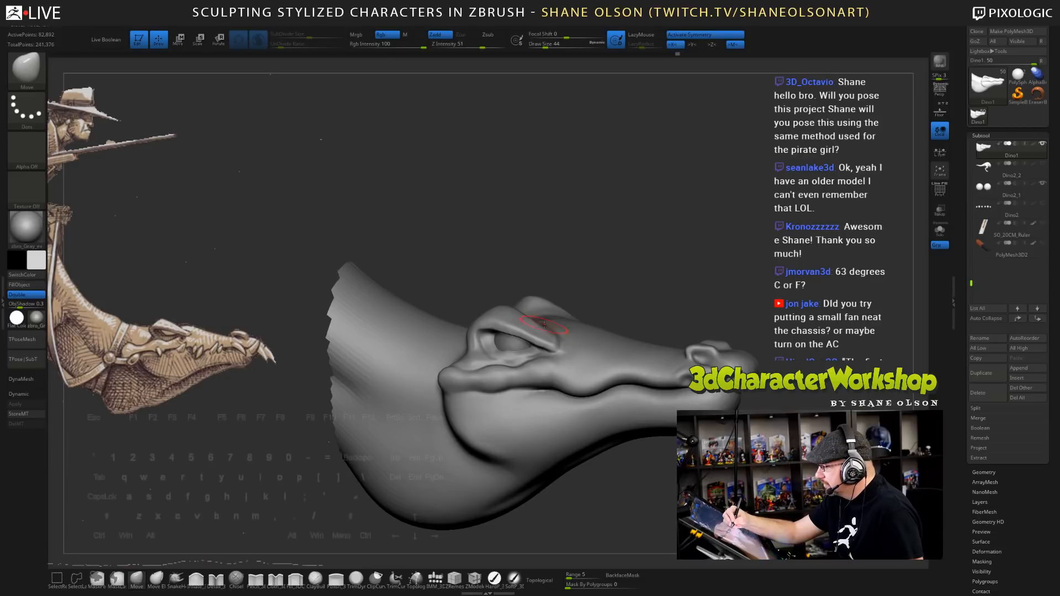
- Adjust the snout tip around the nostril with the Move brush at draw size 25
{"action": "left_click_drag", "start_coordinate": [630, 258], "coordinate": [696, 332]}
{"action": "left_click_drag", "start_coordinate": [748, 385], "coordinate": [739, 397]}
{"action": "mouse_move", "coordinate": [735, 282]}
{"action": "left_mouse_down", "text": "alt"}
{"action": "mouse_move", "coordinate": [752, 310]}
{"action": "mouse_move", "coordinate": [729, 232]}
{"action": "left_mouse_up", "text": "alt"}
{"action": "key", "text": "s"}
{"action": "left_click_drag", "start_coordinate": [630, 336], "coordinate": [586, 378], "text": "alt"}
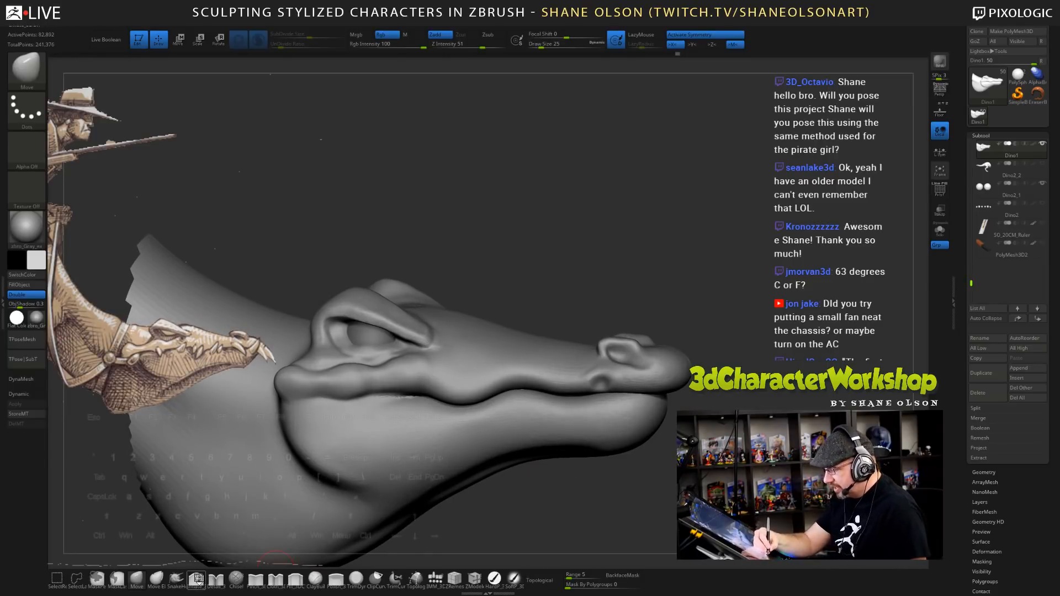
- Refine the nostril rim and the surface in front of it with a fine sculpting brush at draw size 18
{"action": "left_click", "coordinate": [196, 578]}
{"action": "key", "text": "s"}
{"action": "left_click_drag", "start_coordinate": [657, 308], "coordinate": [654, 308]}
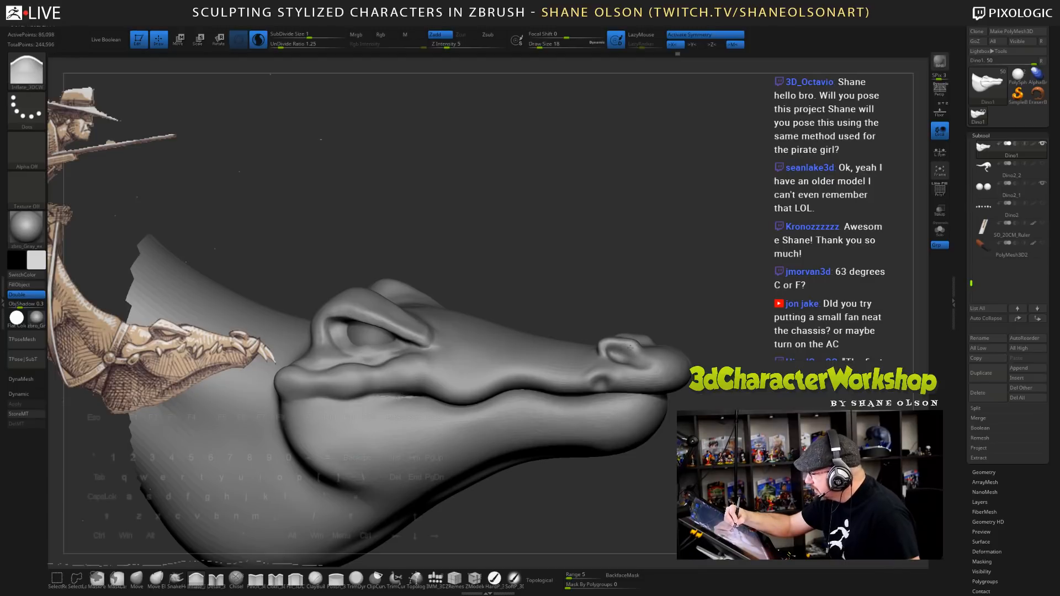
{"action": "left_click_drag", "start_coordinate": [630, 346], "coordinate": [619, 344]}
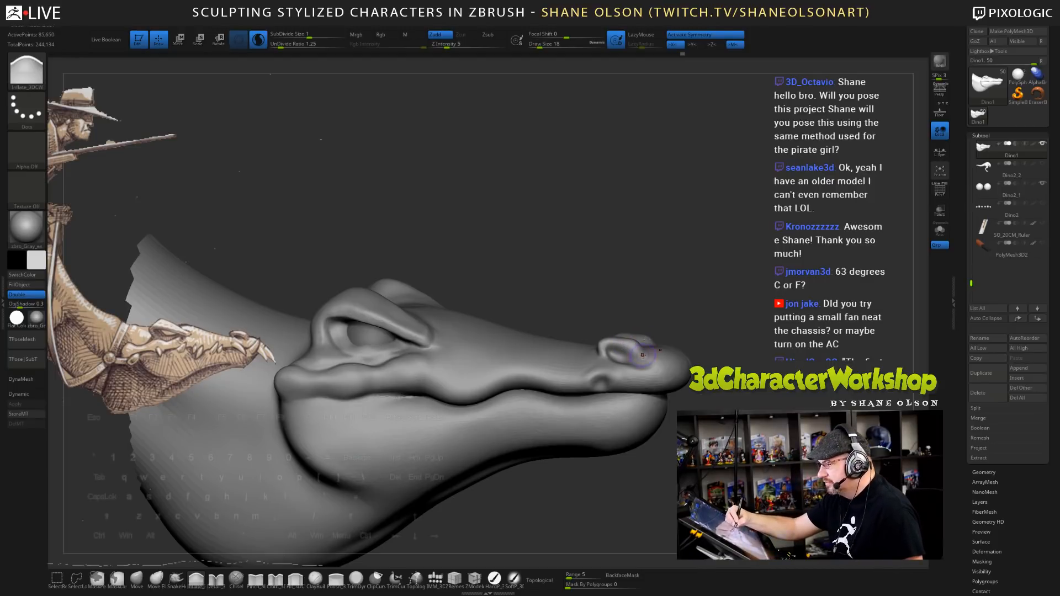
{"action": "left_click_drag", "start_coordinate": [635, 343], "coordinate": [644, 348]}
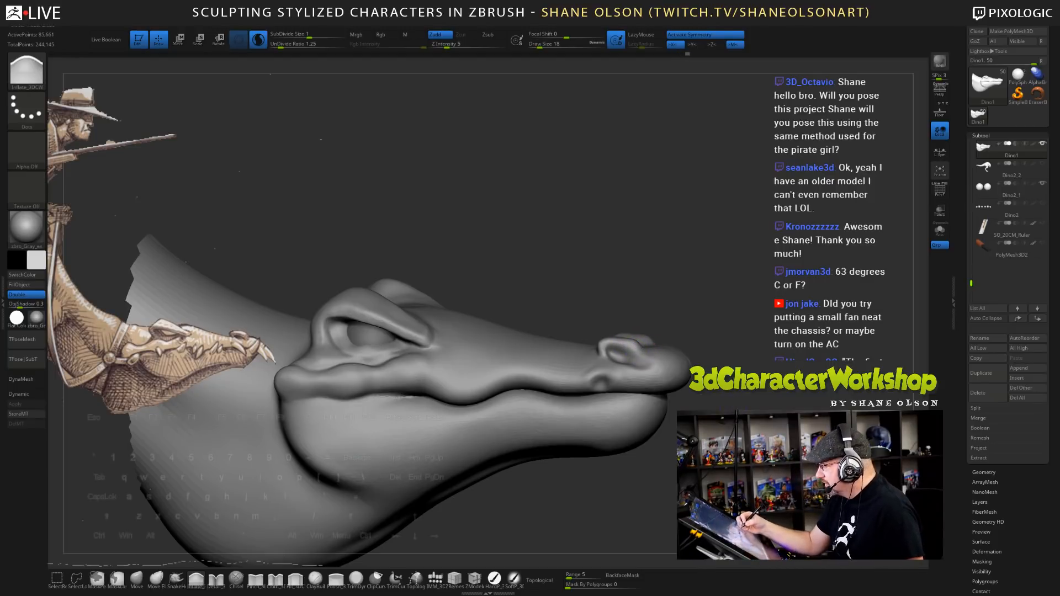
{"action": "left_click_drag", "start_coordinate": [635, 265], "coordinate": [678, 242], "text": "alt"}
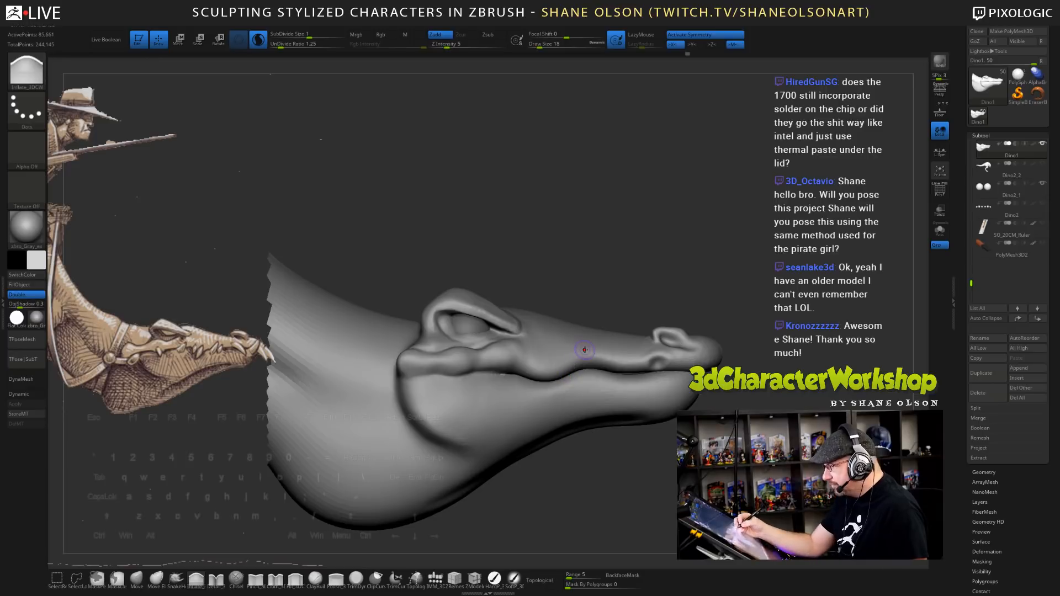
- Insert an appendage-shaped tooth on the upper lip below the eye with the insert-mesh brush at draw size 25
{"action": "left_click", "coordinate": [436, 577]}
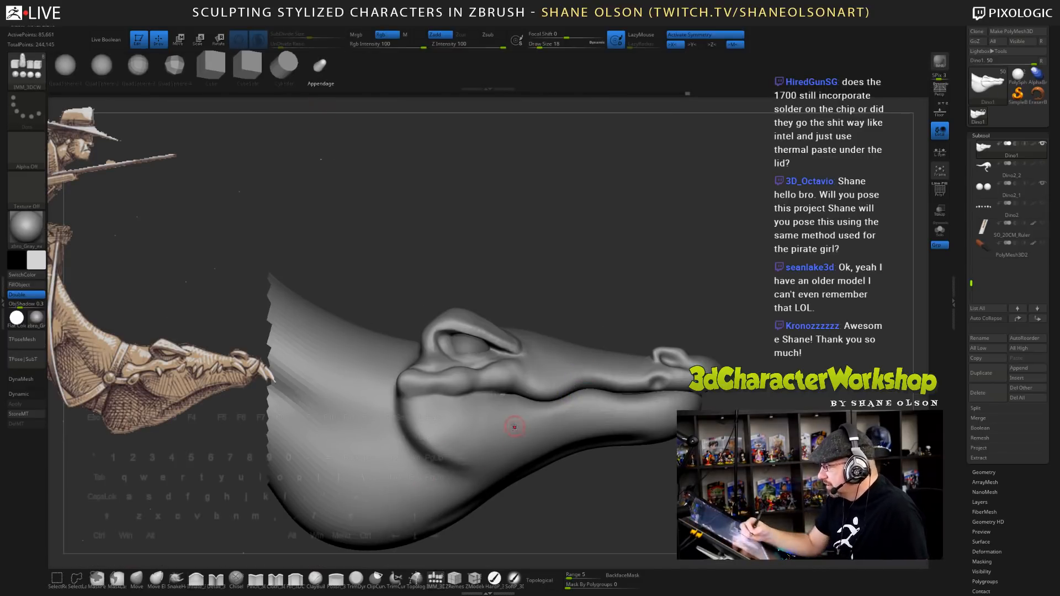
{"action": "key", "text": "s"}
{"action": "left_click_drag", "start_coordinate": [533, 257], "coordinate": [535, 257]}
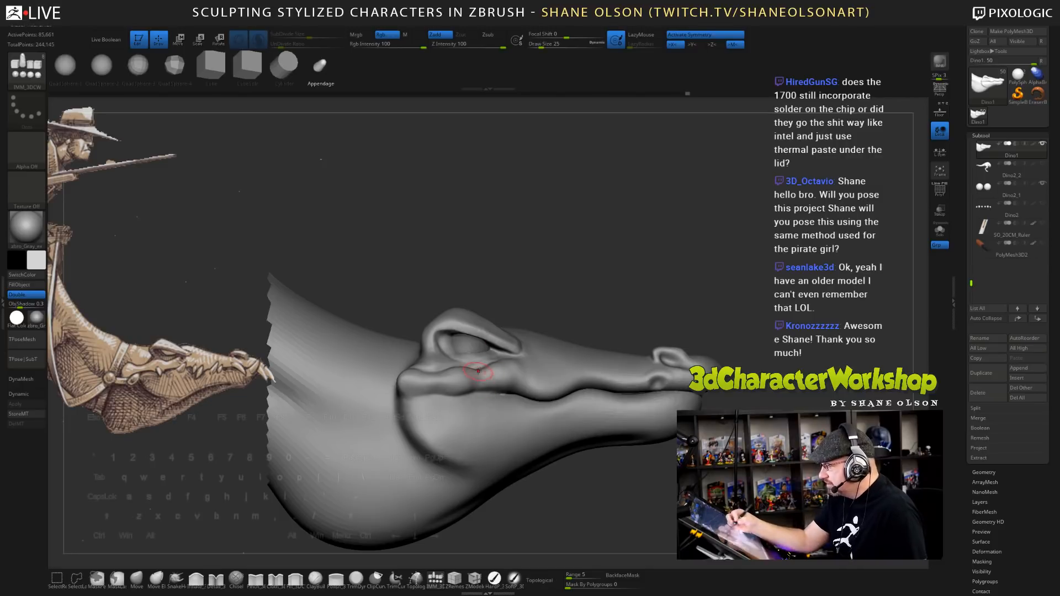
{"action": "left_click_drag", "start_coordinate": [456, 386], "coordinate": [460, 405]}
- Tilt the inserted tooth with the gizmo to hang down along the jaw, working from front and three-quarter views
{"action": "left_click_drag", "start_coordinate": [656, 507], "coordinate": [569, 497]}
{"action": "key", "text": "e"}
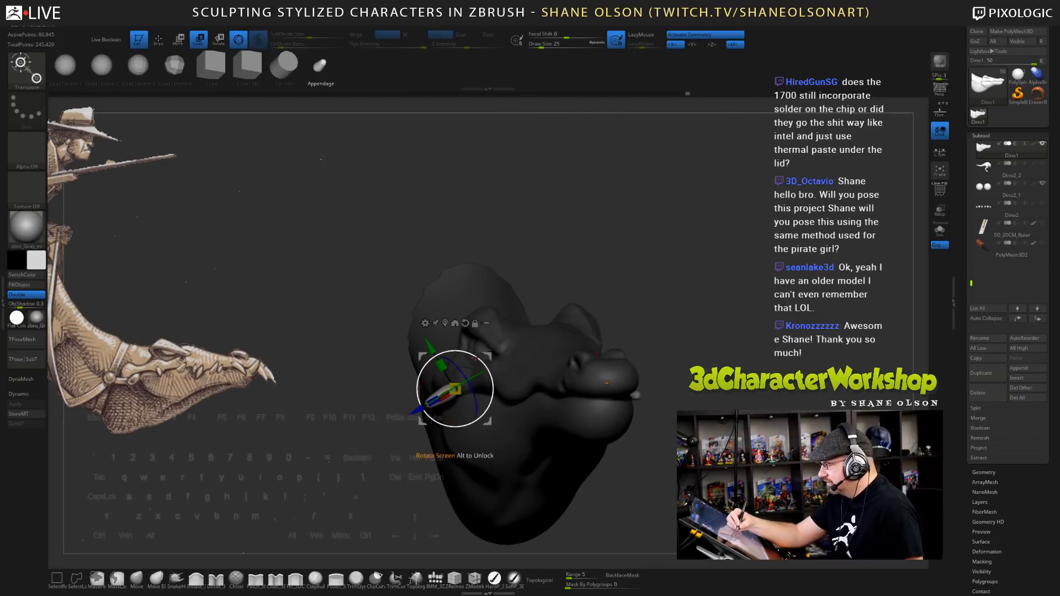
{"action": "left_click_drag", "start_coordinate": [475, 356], "coordinate": [442, 339]}
{"action": "left_click_drag", "start_coordinate": [580, 276], "coordinate": [665, 274]}
{"action": "left_click_drag", "start_coordinate": [476, 357], "coordinate": [489, 373]}
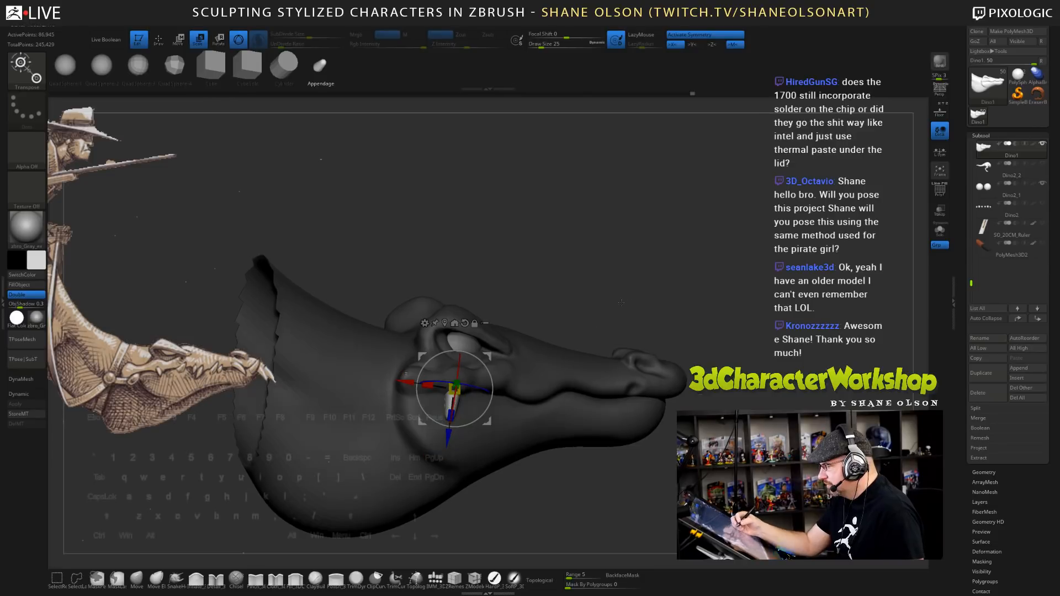
- Re-center the gizmo on the tooth base and rotate the tooth to angle its tip slightly forward
{"action": "left_click_drag", "start_coordinate": [599, 295], "coordinate": [648, 267], "text": "shift"}
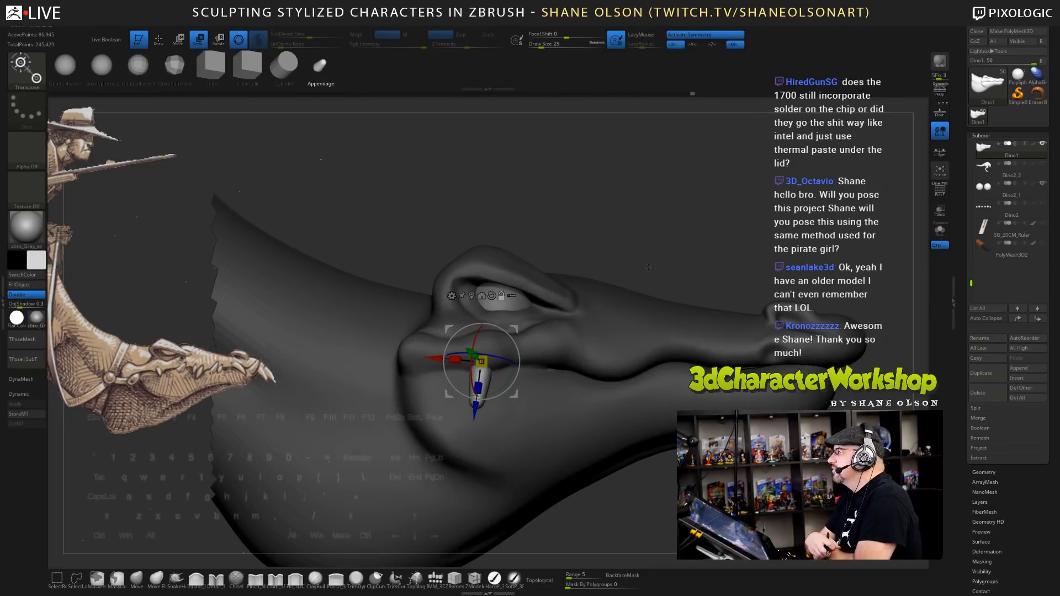
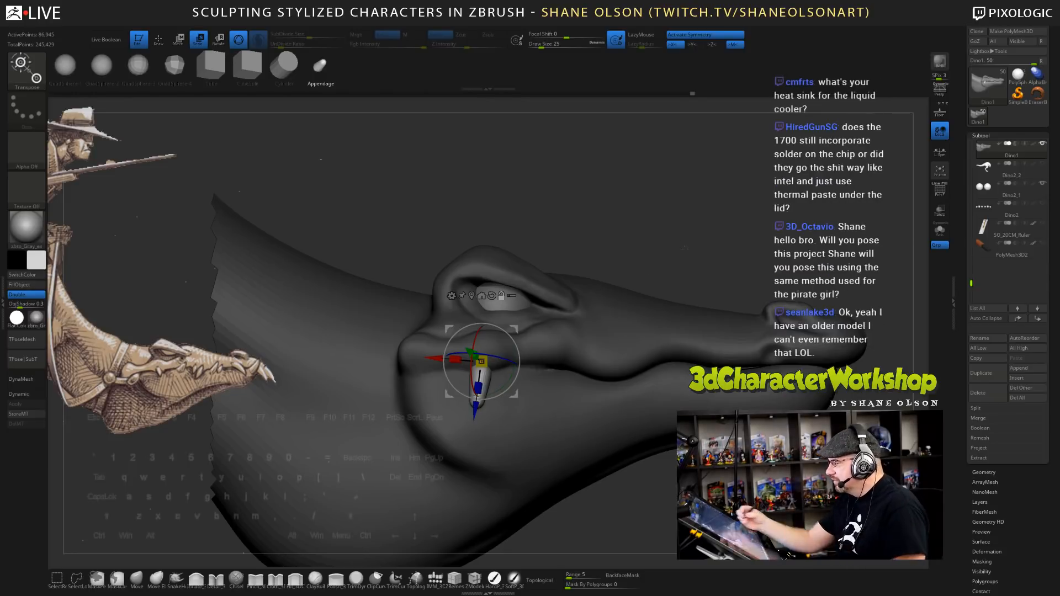
{"action": "left_click_drag", "start_coordinate": [682, 240], "coordinate": [678, 267]}
{"action": "left_click", "coordinate": [552, 348]}
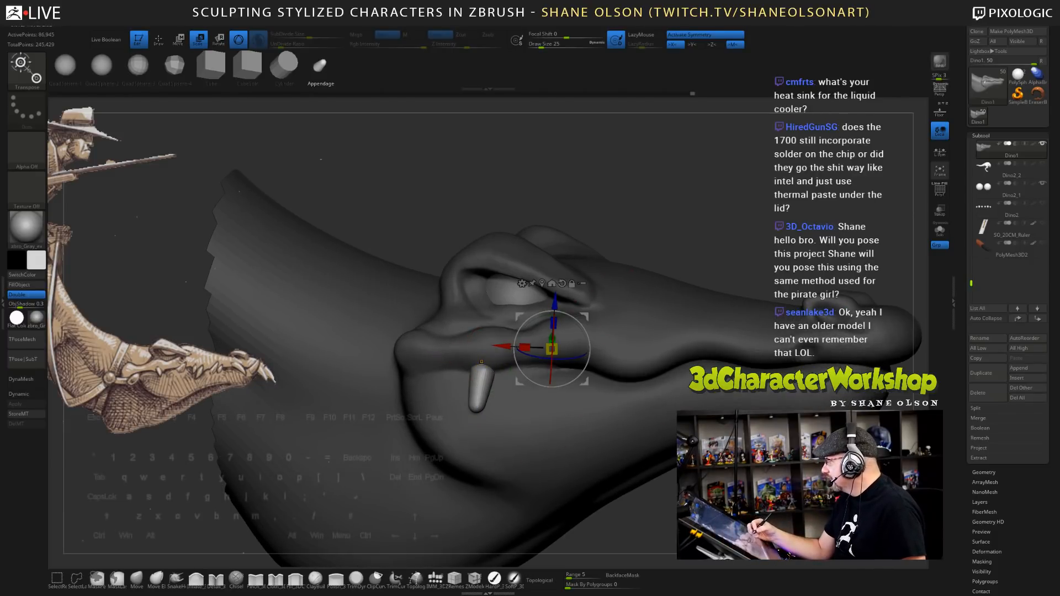
{"action": "left_click", "coordinate": [481, 362]}
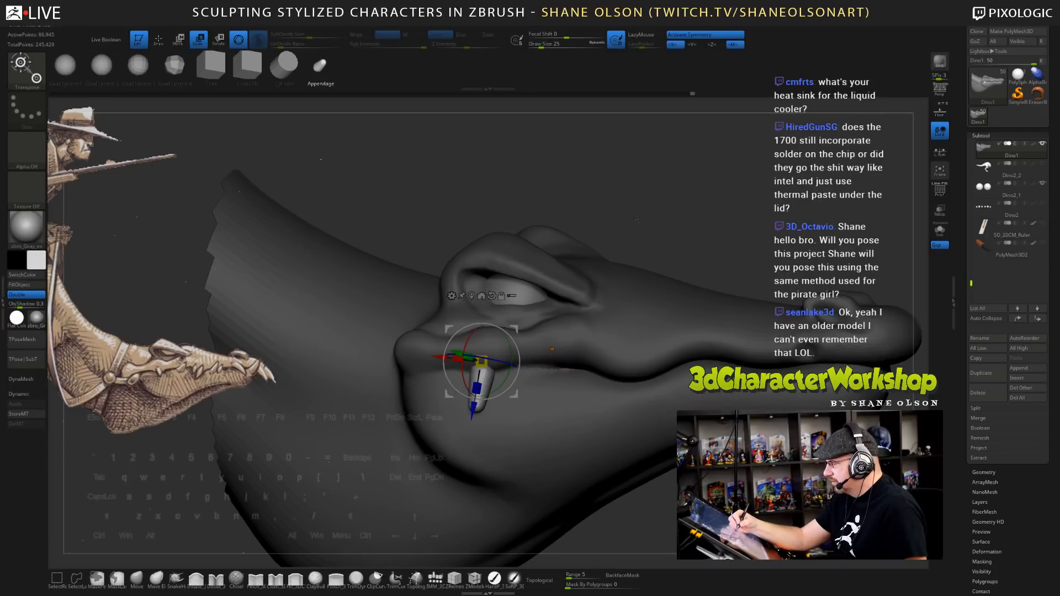
{"action": "left_click_drag", "start_coordinate": [636, 214], "coordinate": [630, 217]}
{"action": "left_click_drag", "start_coordinate": [625, 218], "coordinate": [630, 219]}
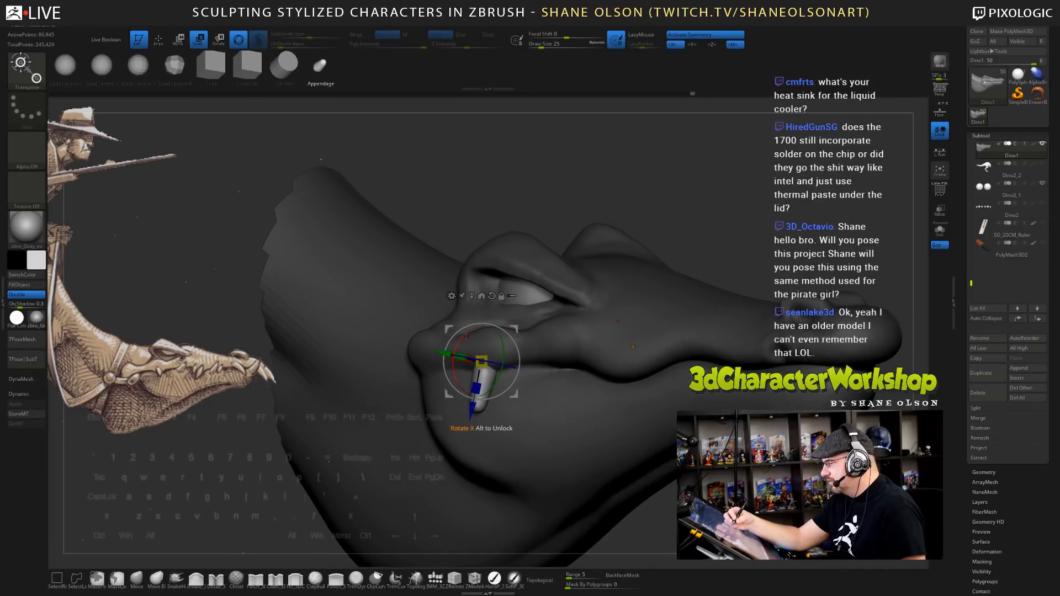
{"action": "left_click_drag", "start_coordinate": [519, 358], "coordinate": [517, 349]}
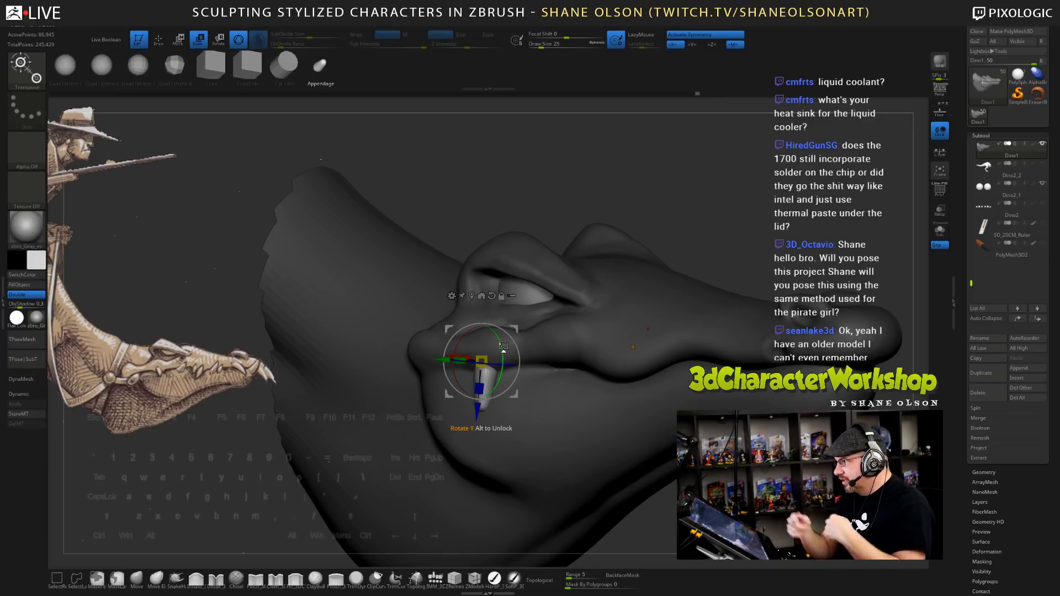
{"action": "right_click_drag", "start_coordinate": [493, 400], "coordinate": [526, 408]}
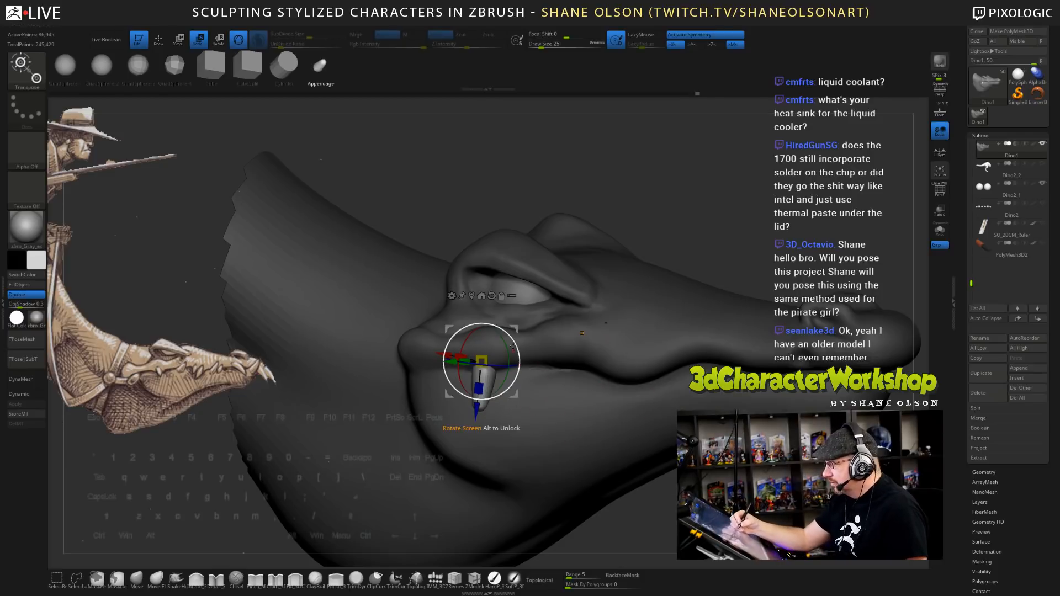
{"action": "left_click_drag", "start_coordinate": [516, 343], "coordinate": [510, 330]}
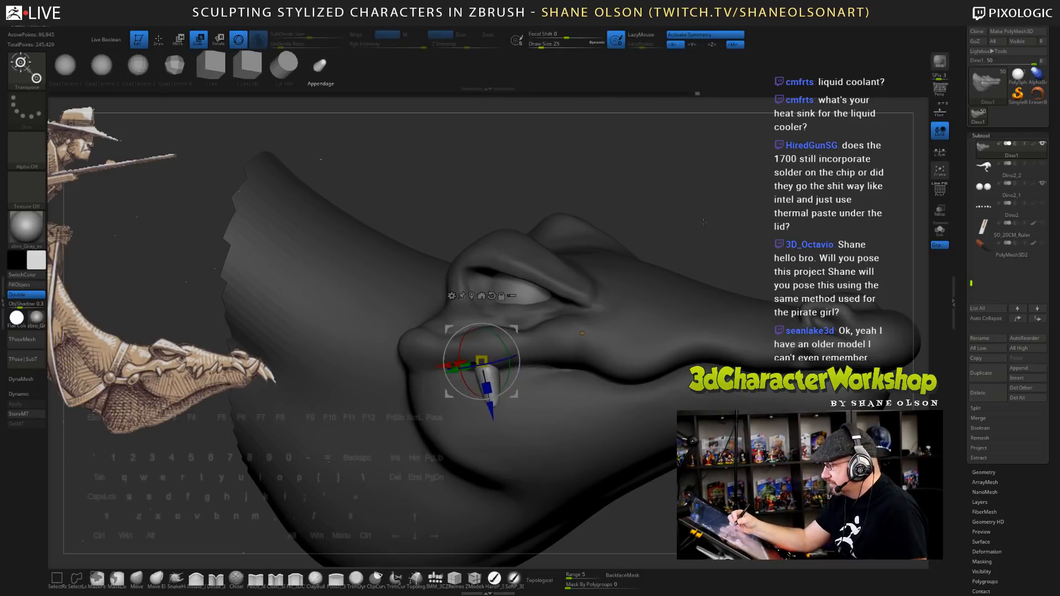
- Move the tooth into place under the upper lip, adjusting its depth from the front view
{"action": "right_click_drag", "start_coordinate": [499, 400], "coordinate": [559, 408]}
{"action": "left_click_drag", "start_coordinate": [664, 229], "coordinate": [612, 235]}
{"action": "left_click_drag", "start_coordinate": [481, 361], "coordinate": [476, 357]}
{"action": "left_click_drag", "start_coordinate": [552, 224], "coordinate": [671, 267]}
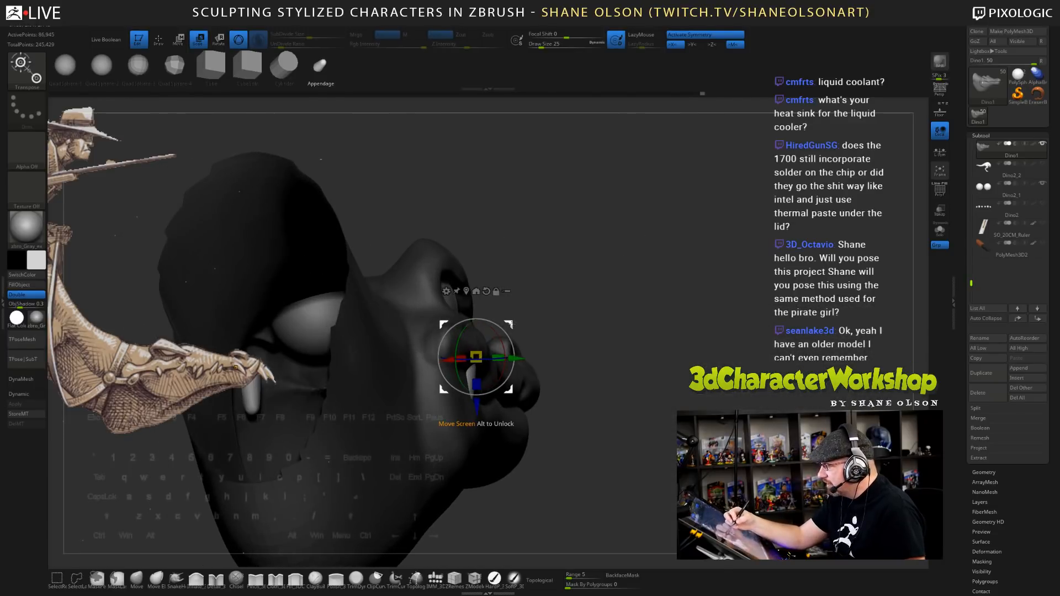
{"action": "mouse_move", "coordinate": [512, 327]}
{"action": "left_mouse_down"}
{"action": "mouse_move", "coordinate": [523, 320]}
{"action": "mouse_move", "coordinate": [510, 330]}
{"action": "left_mouse_up"}
{"action": "left_click_drag", "start_coordinate": [662, 343], "coordinate": [546, 331]}
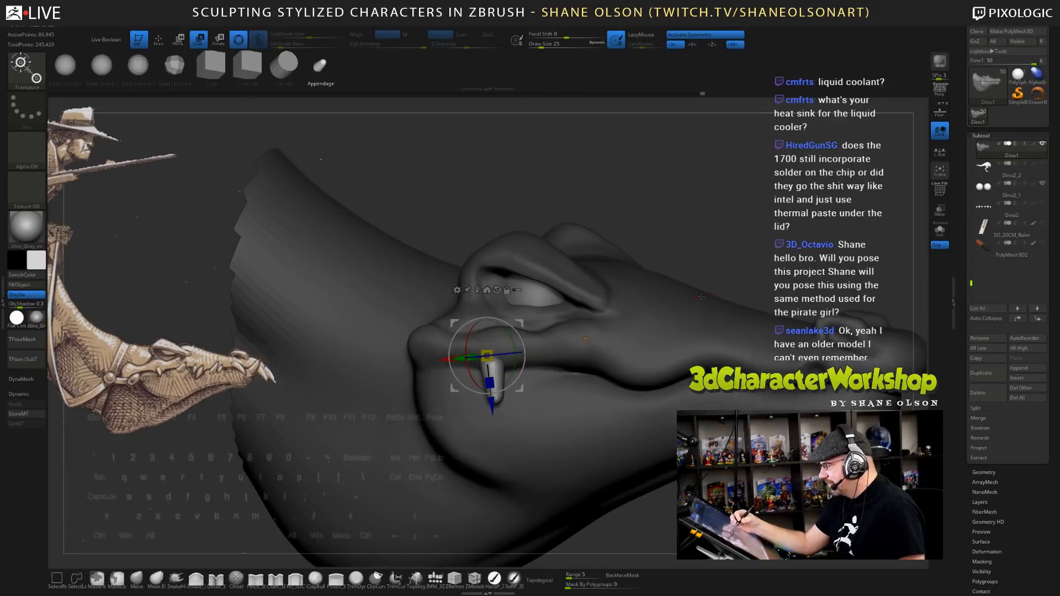
- Return to sculpting mode and smooth the tooth into a tapered, pointed fang
{"action": "key", "text": "q"}
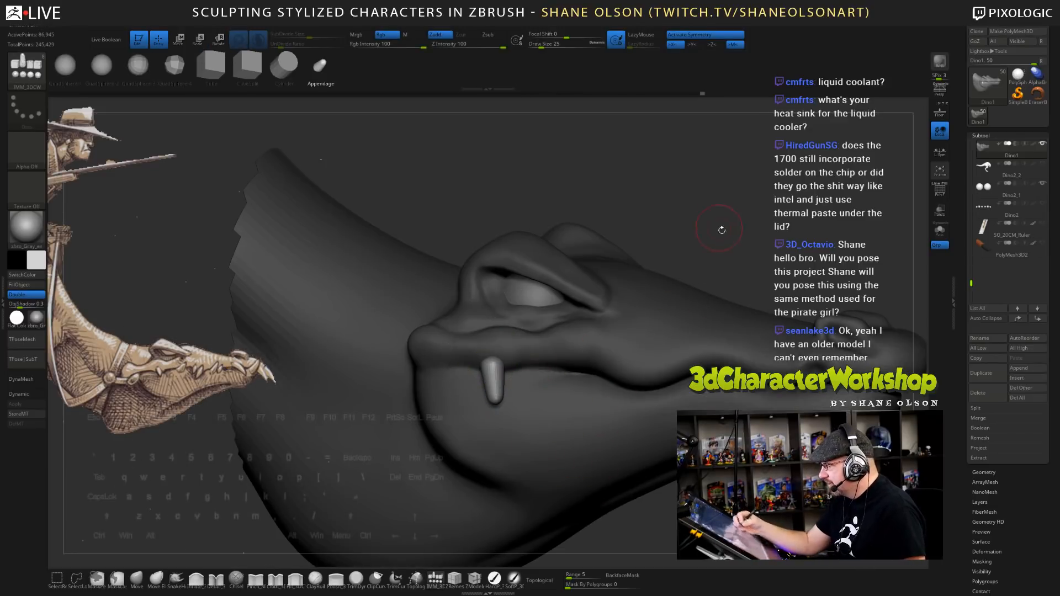
{"action": "left_click_drag", "start_coordinate": [721, 229], "coordinate": [729, 240]}
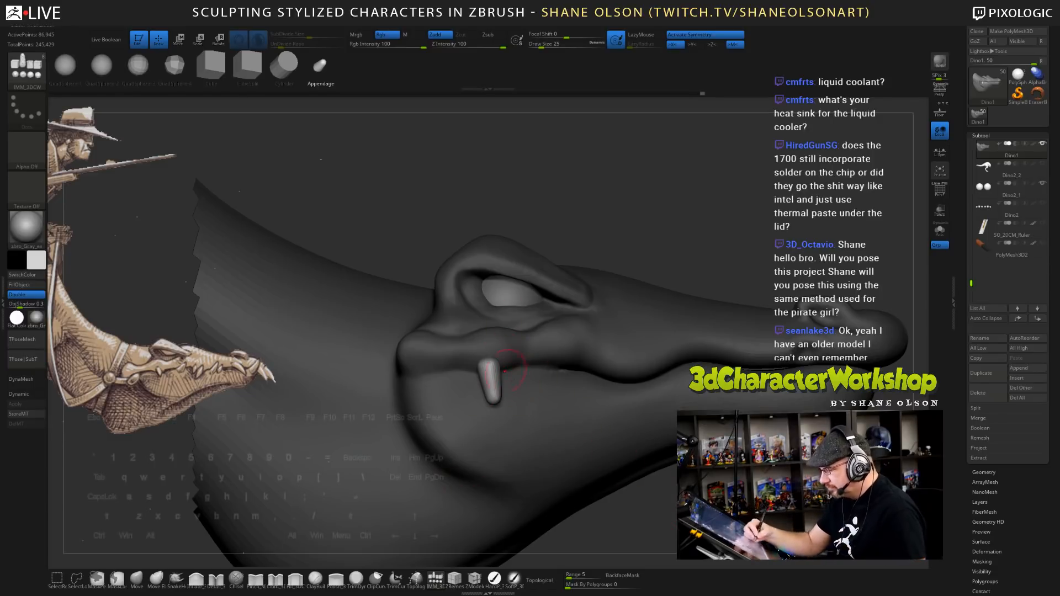
{"action": "left_click_drag", "start_coordinate": [502, 394], "coordinate": [491, 389], "text": "shift"}
{"action": "mouse_move", "coordinate": [538, 366]}
{"action": "right_mouse_down"}
{"action": "mouse_move", "coordinate": [504, 373]}
{"action": "mouse_move", "coordinate": [568, 440]}
{"action": "right_mouse_up"}
{"action": "mouse_move", "coordinate": [671, 475]}
{"action": "right_mouse_down", "text": "alt"}
{"action": "mouse_move", "coordinate": [664, 469]}
{"action": "mouse_move", "coordinate": [674, 480]}
{"action": "right_mouse_up", "text": "alt"}
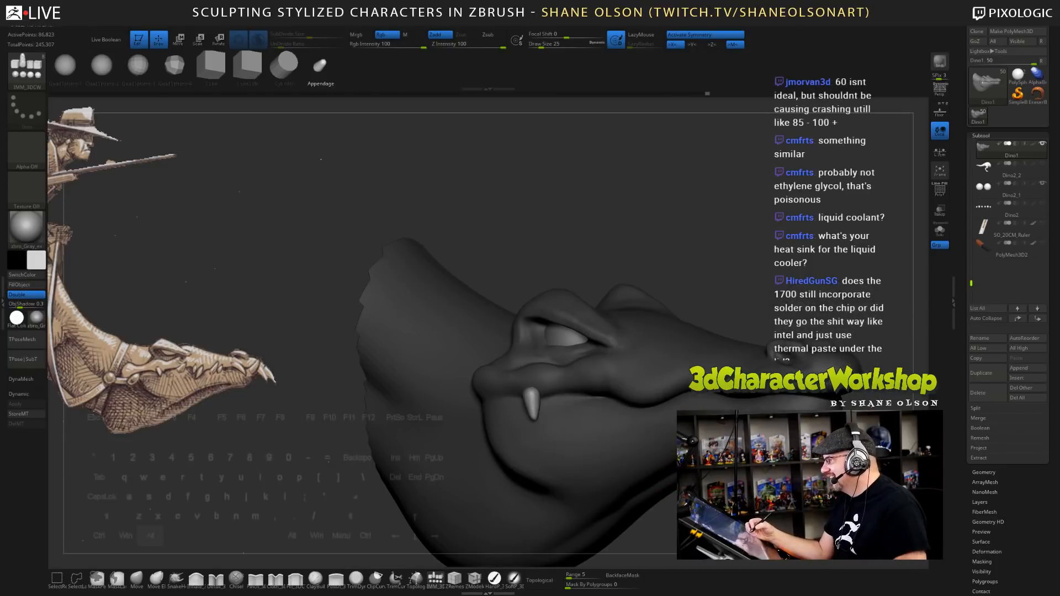
{"action": "right_click_drag", "start_coordinate": [670, 307], "coordinate": [669, 319], "text": "alt"}
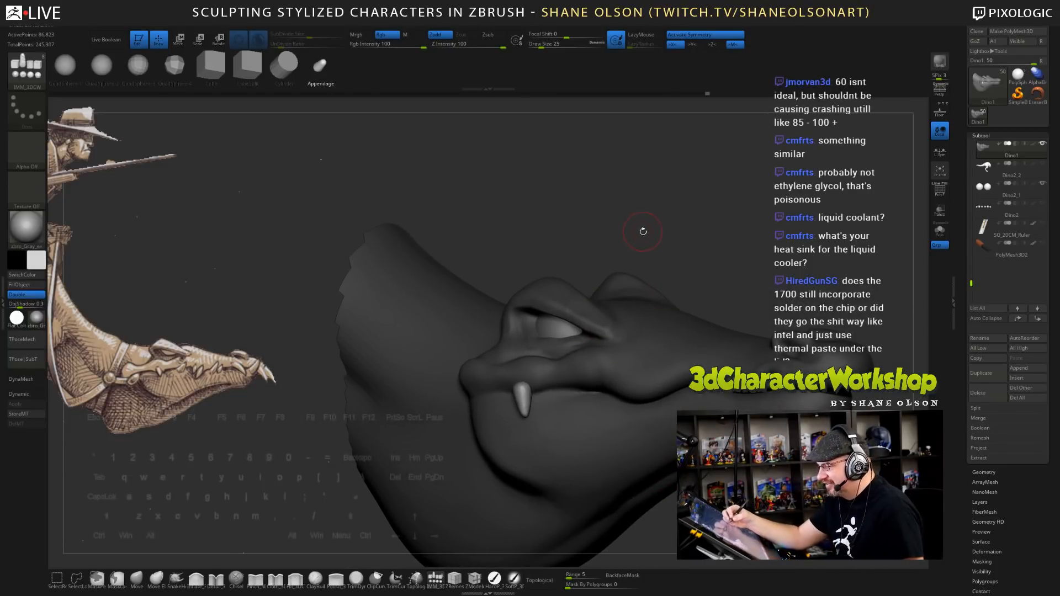
- Duplicate the fang forward along the mouth, rotate the copy upward as a lower-jaw tooth, and duplicate that tooth ahead of it
{"action": "right_click_drag", "start_coordinate": [642, 231], "coordinate": [679, 264]}
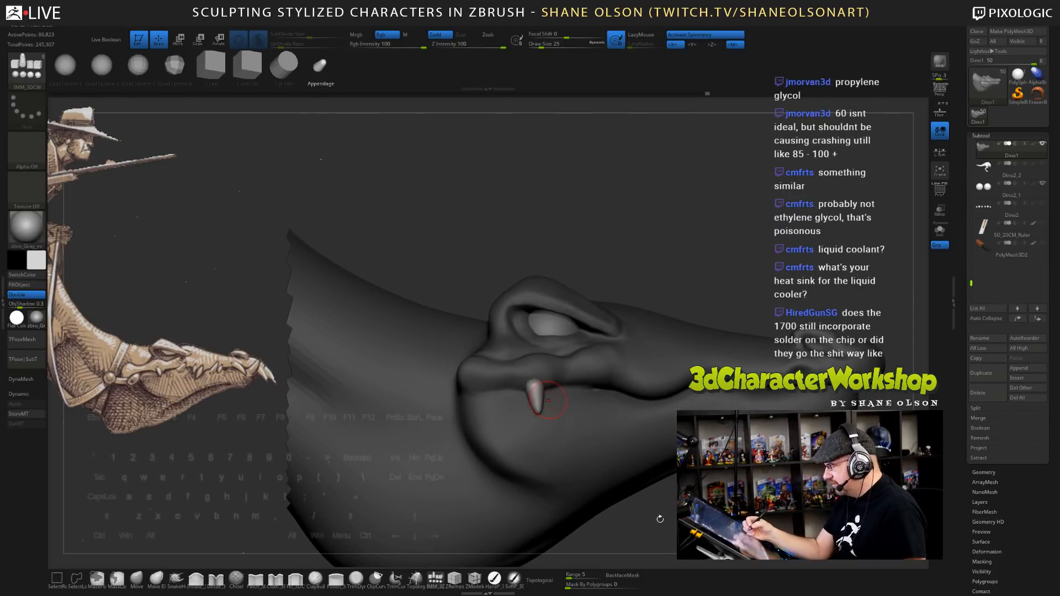
{"action": "right_click_drag", "start_coordinate": [660, 519], "coordinate": [674, 483]}
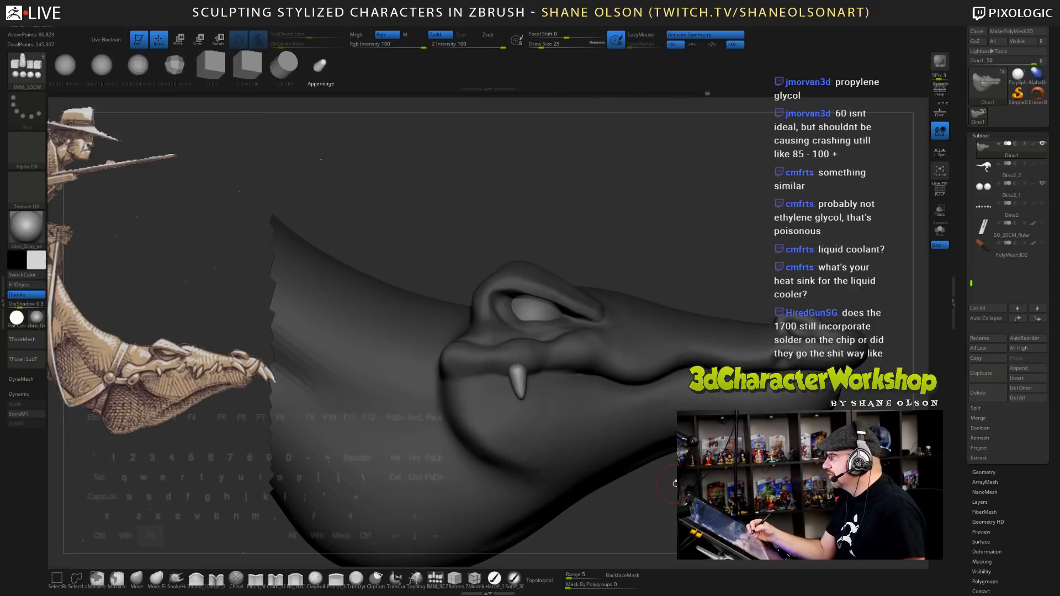
{"action": "left_click_drag", "start_coordinate": [685, 522], "coordinate": [653, 487], "text": "alt"}
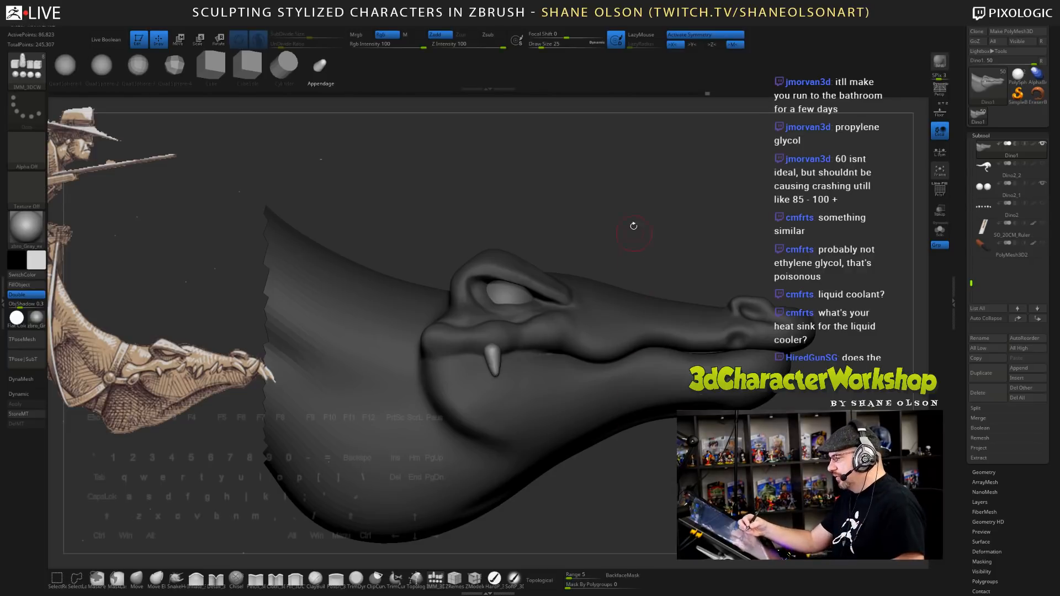
{"action": "left_click_drag", "start_coordinate": [633, 225], "coordinate": [640, 242]}
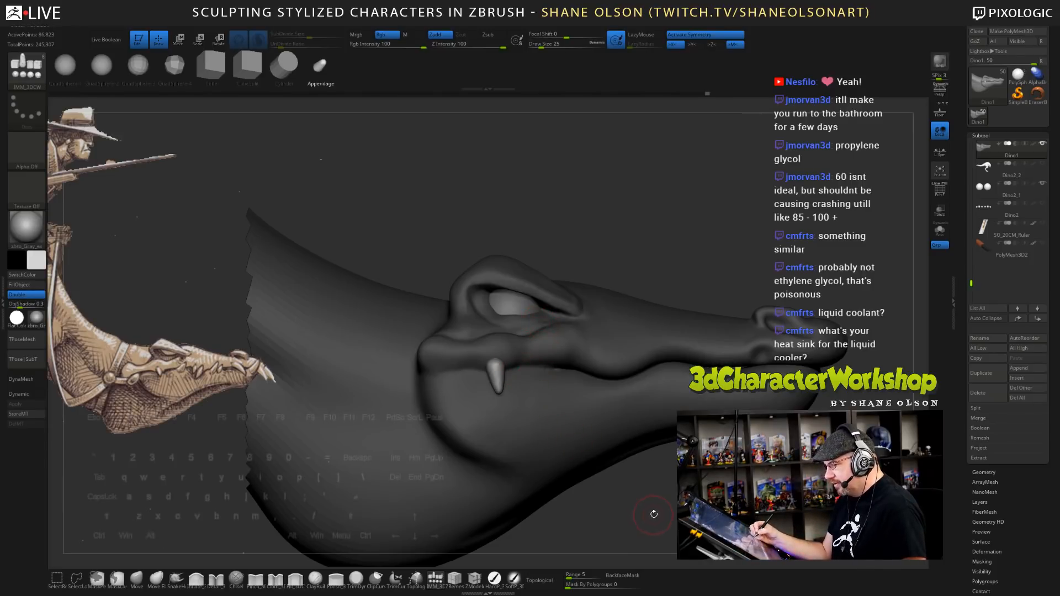
{"action": "key", "text": "w"}
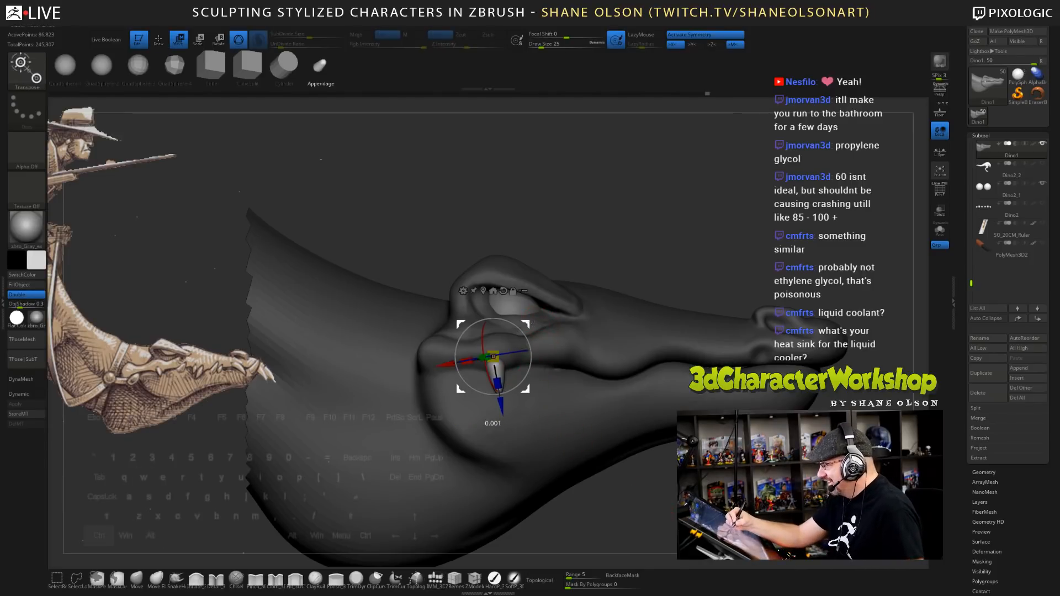
{"action": "left_click_drag", "start_coordinate": [609, 318], "coordinate": [461, 325], "text": "ctrl"}
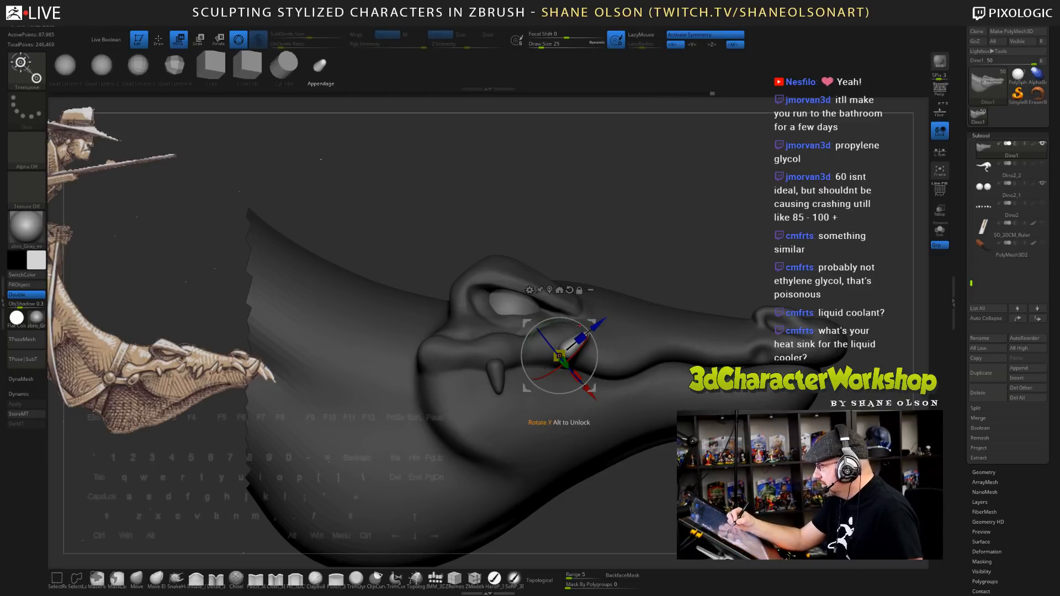
{"action": "left_click_drag", "start_coordinate": [579, 323], "coordinate": [587, 346]}
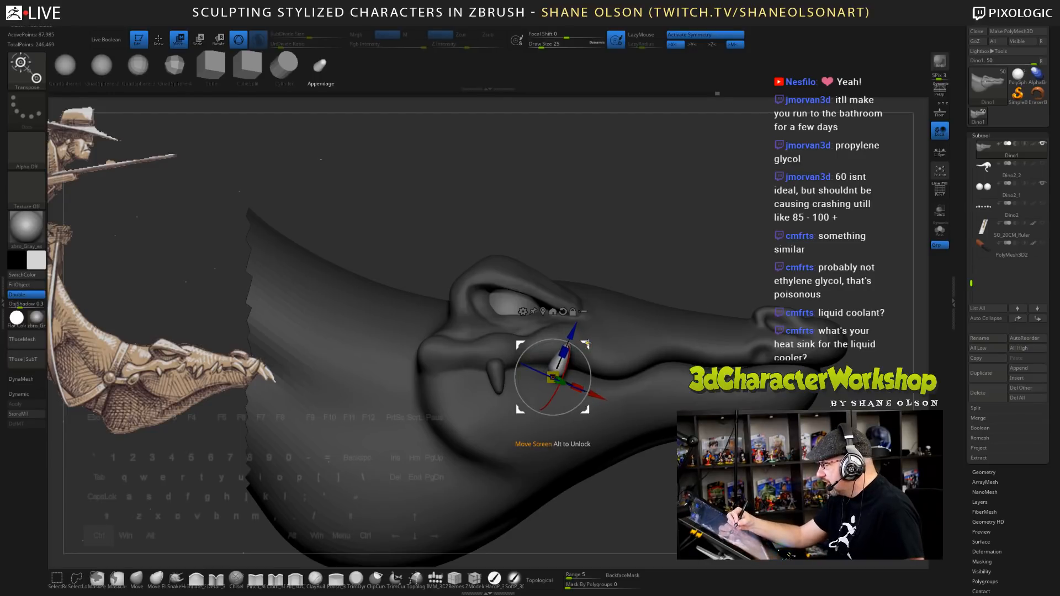
{"action": "left_click_drag", "start_coordinate": [585, 344], "coordinate": [620, 349]}
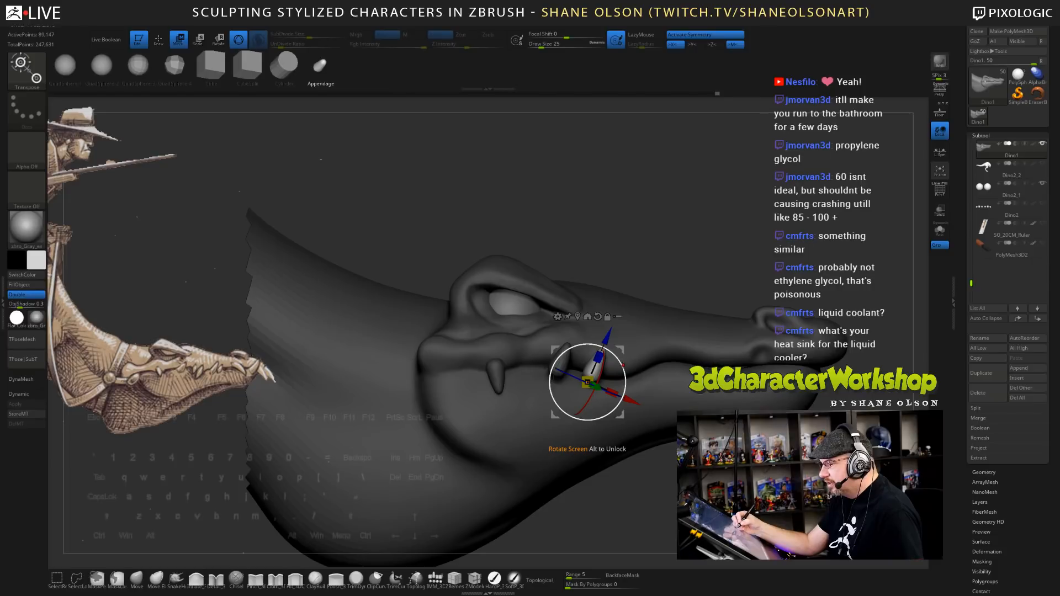
- Rotate the newest duplicated tooth to point downward and move it up under the upper lip
{"action": "left_click_drag", "start_coordinate": [622, 366], "coordinate": [522, 430]}
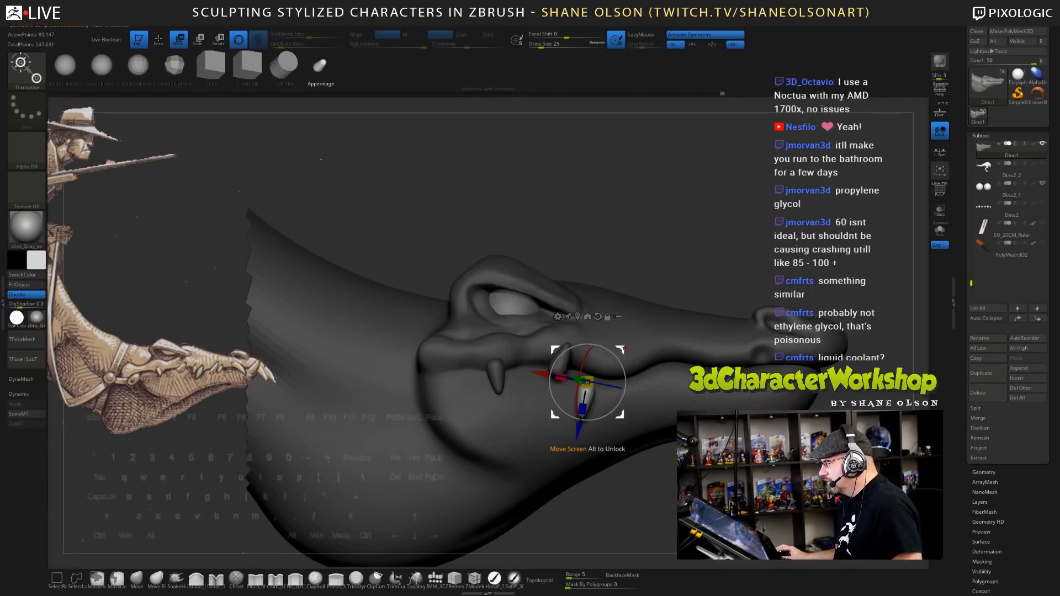
{"action": "left_click_drag", "start_coordinate": [621, 349], "coordinate": [625, 324]}
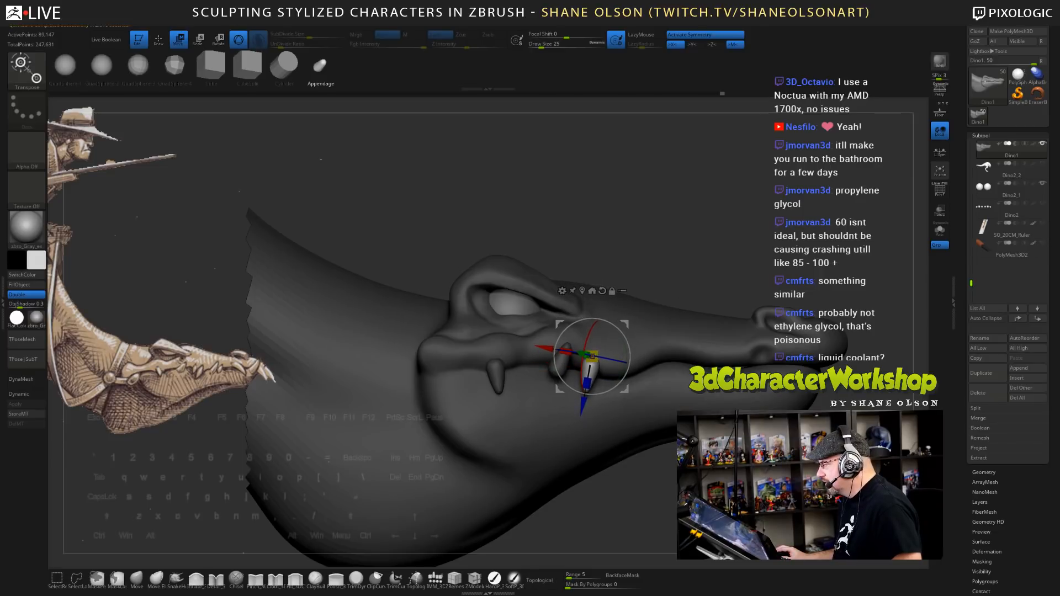
- Save the tool as a ZTool file named Cowboy_Blockout_11
{"action": "scroll", "coordinate": [962, 42], "scroll_direction": "up", "scroll_amount": 1}
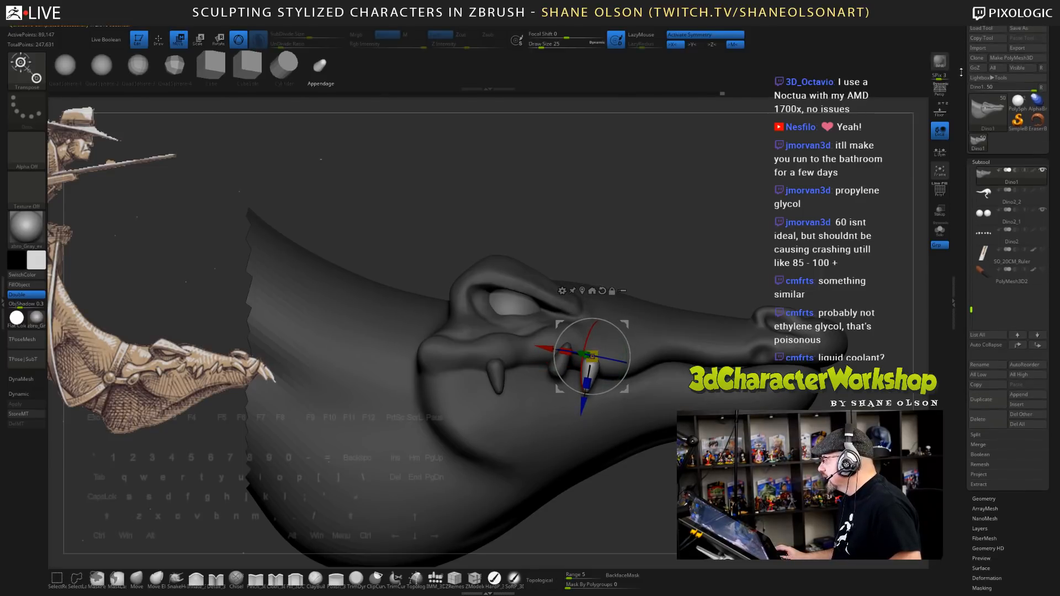
{"action": "left_click", "coordinate": [1019, 28]}
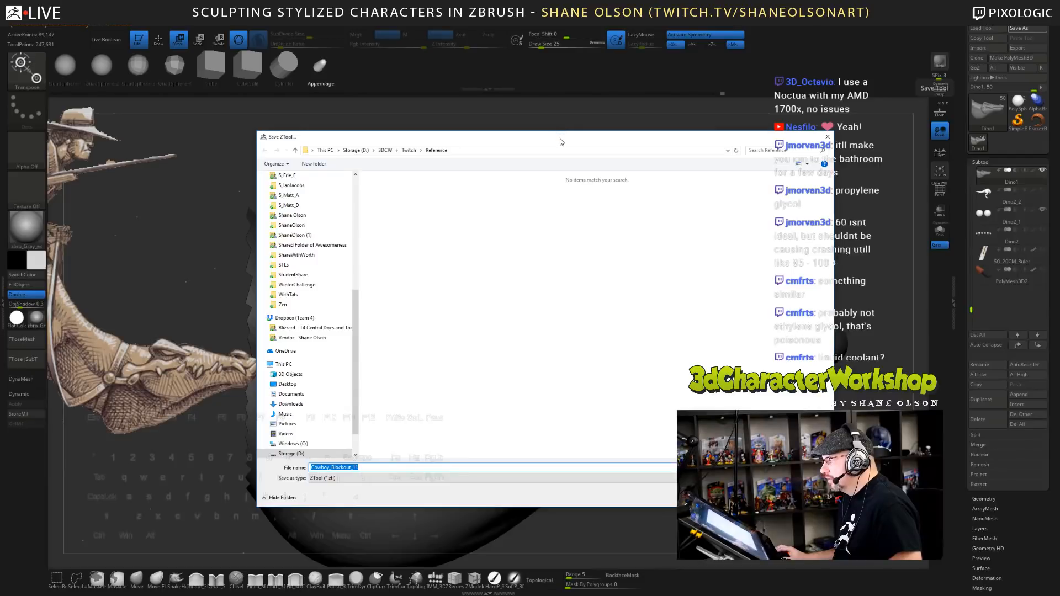
{"action": "key", "text": "Return"}
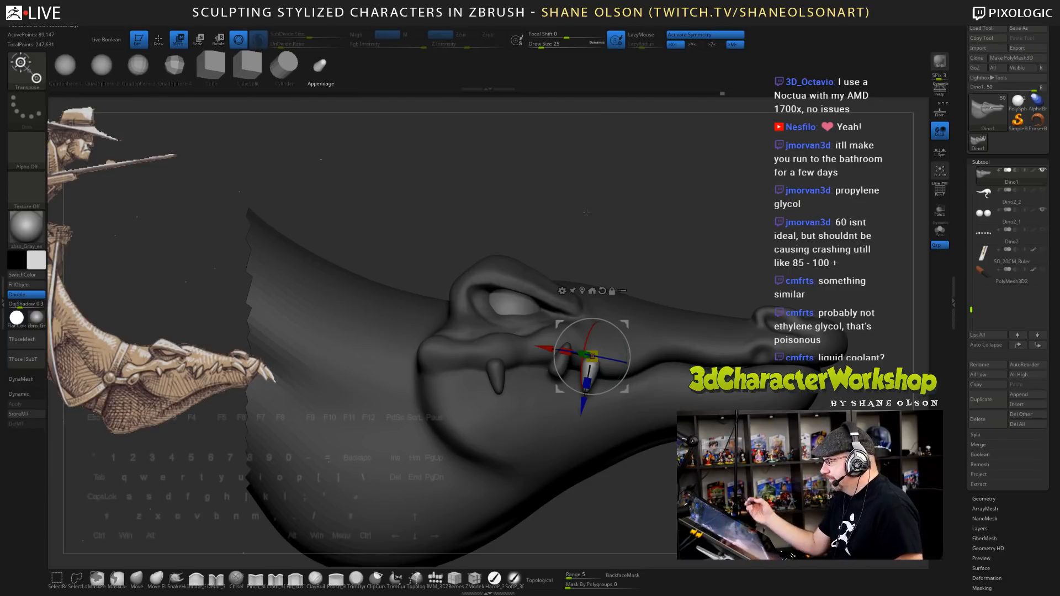
- Duplicate the upper tooth just ahead of itself and scale the copy up into a larger fang
{"action": "left_click_drag", "start_coordinate": [592, 357], "coordinate": [642, 328]}
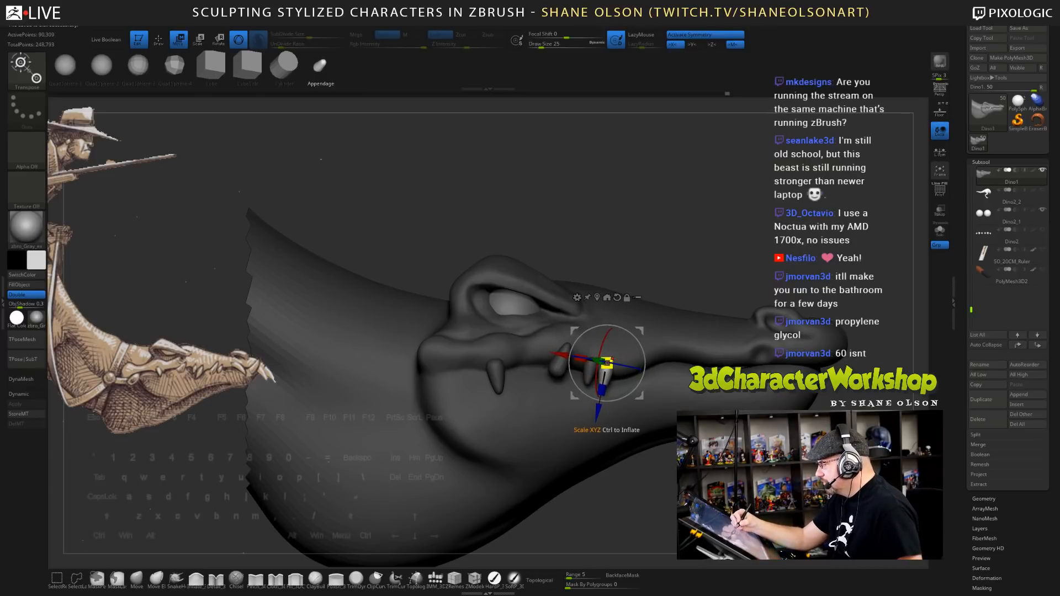
{"action": "left_click_drag", "start_coordinate": [611, 364], "coordinate": [617, 343]}
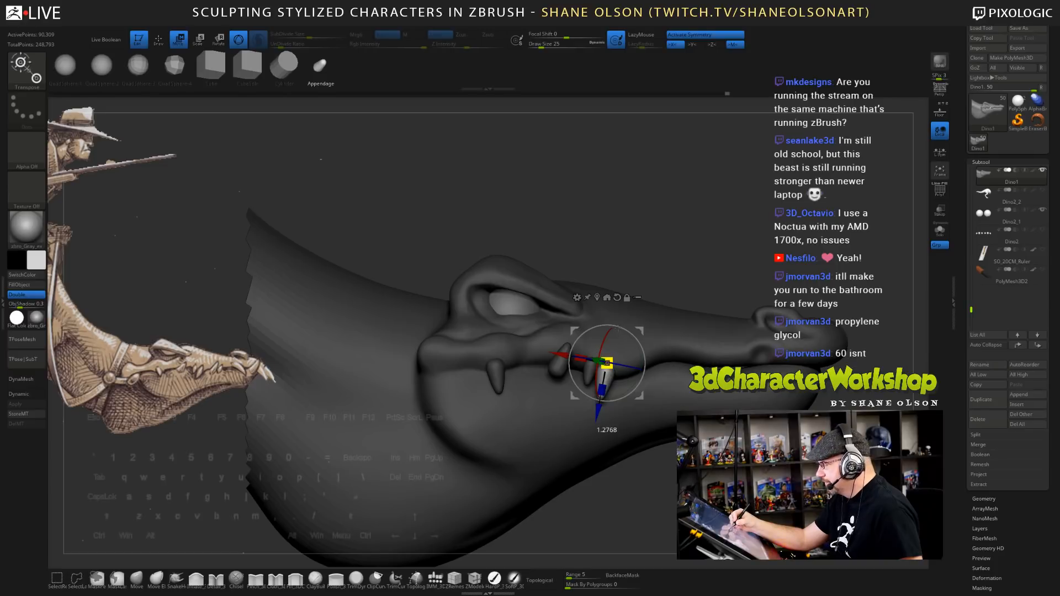
{"action": "right_click_drag", "start_coordinate": [603, 386], "coordinate": [585, 383], "text": "alt"}
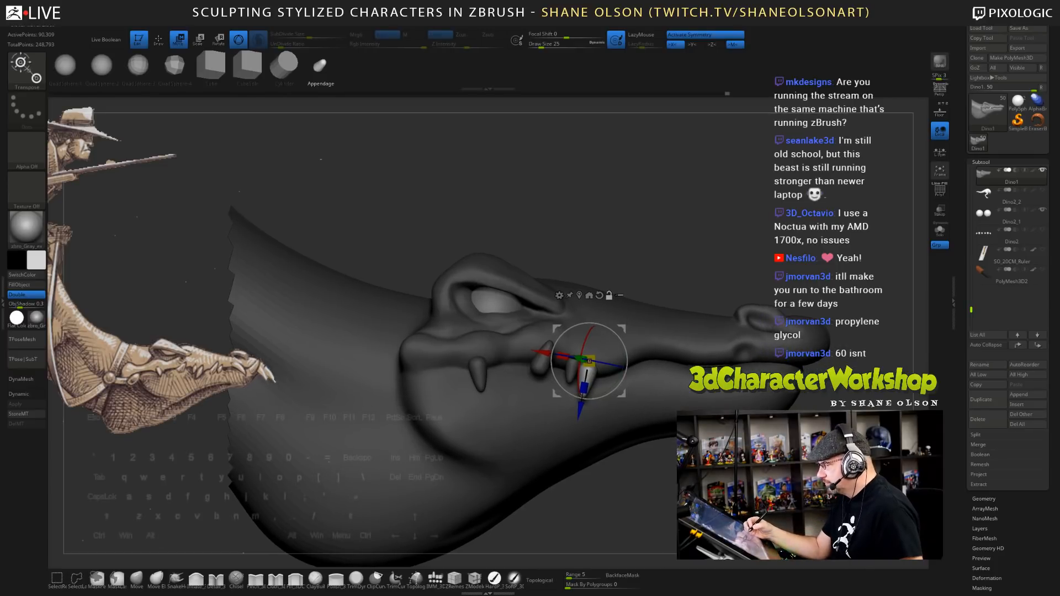
- Duplicate the fang forward as an upward-pointing lower-jaw tooth and place another copy of it just ahead
{"action": "left_click_drag", "start_coordinate": [621, 330], "coordinate": [684, 412], "text": "ctrl"}
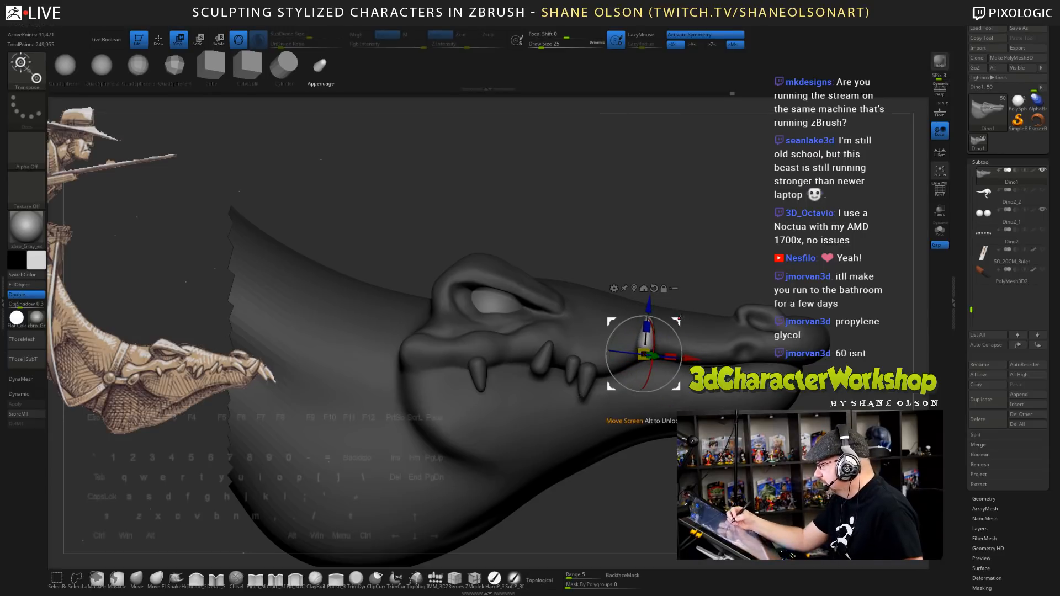
{"action": "left_click_drag", "start_coordinate": [682, 325], "coordinate": [694, 345]}
{"action": "mouse_move", "coordinate": [661, 378]}
{"action": "left_mouse_down"}
{"action": "mouse_move", "coordinate": [670, 356]}
{"action": "mouse_move", "coordinate": [660, 378]}
{"action": "left_mouse_up"}
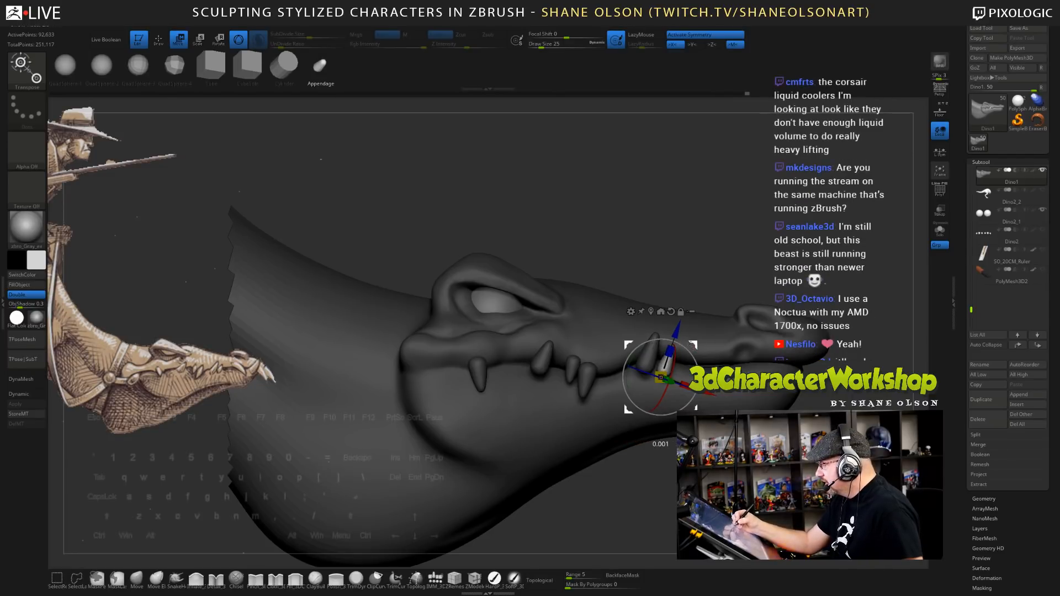
- Duplicate the tooth to the snout tip as a large fang and add an upward-angled lower-jaw copy beside it
{"action": "left_click_drag", "start_coordinate": [694, 345], "coordinate": [725, 398]}
{"action": "left_click_drag", "start_coordinate": [763, 323], "coordinate": [775, 315]}
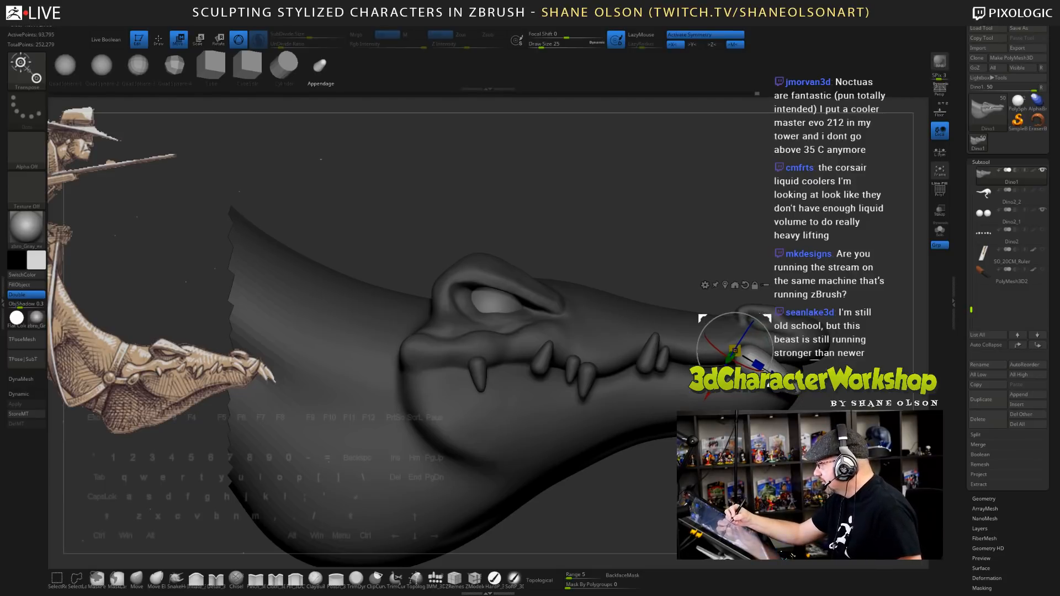
{"action": "left_click_drag", "start_coordinate": [768, 319], "coordinate": [729, 296]}
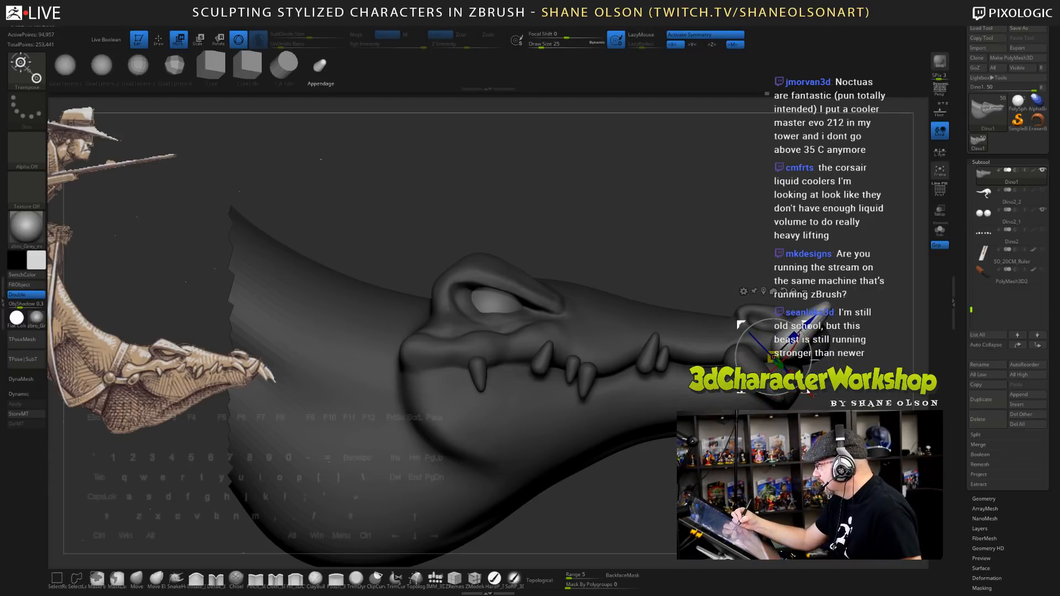
{"action": "left_click_drag", "start_coordinate": [811, 394], "coordinate": [816, 406]}
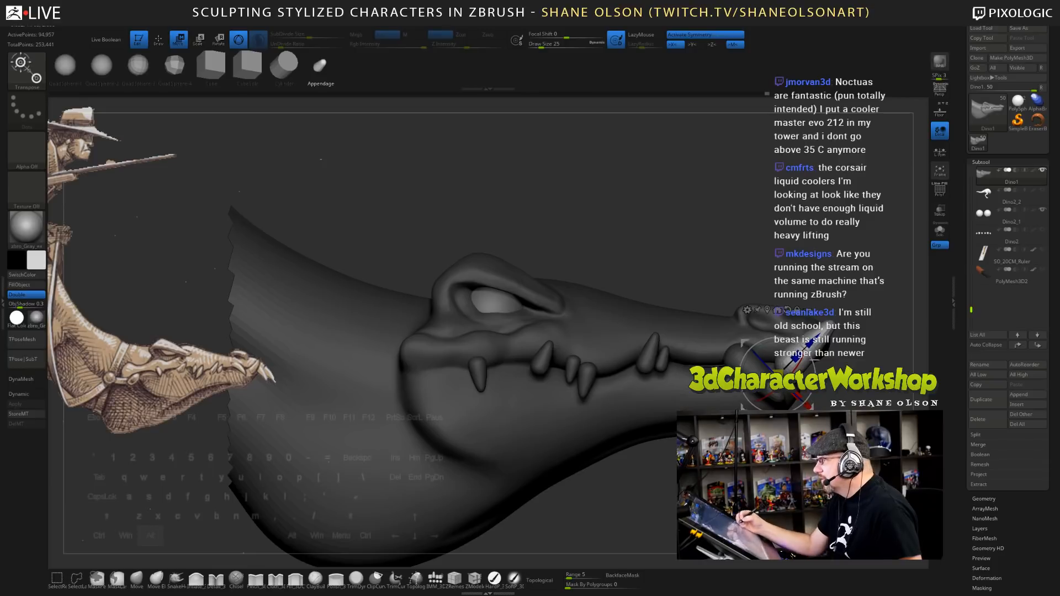
- Clear the mask from the head mesh and return to Draw mode
{"action": "left_click_drag", "start_coordinate": [662, 249], "coordinate": [618, 223], "text": "alt"}
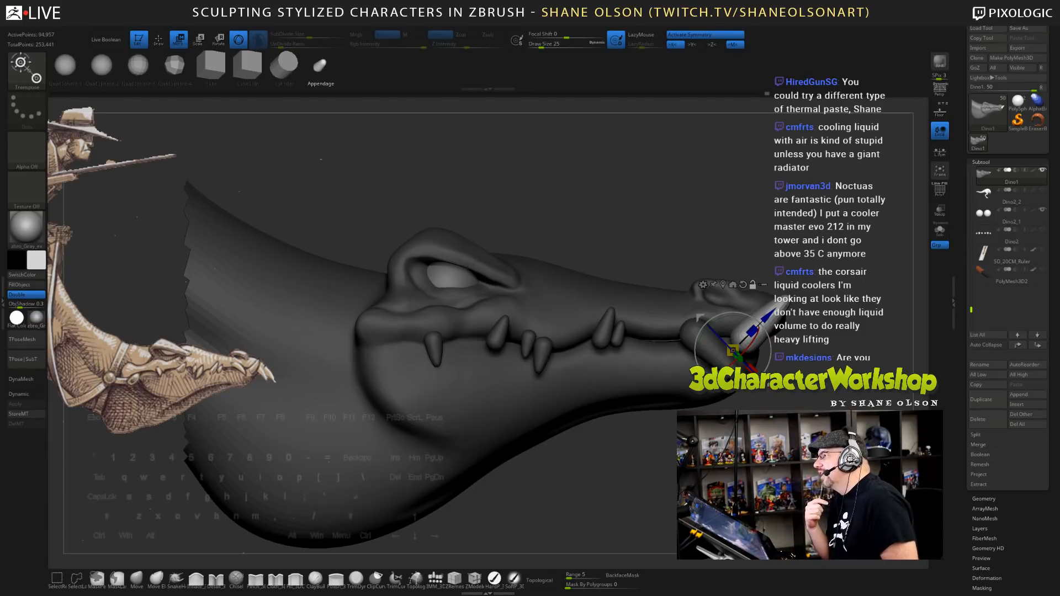
{"action": "left_click_drag", "start_coordinate": [623, 182], "coordinate": [532, 312]}
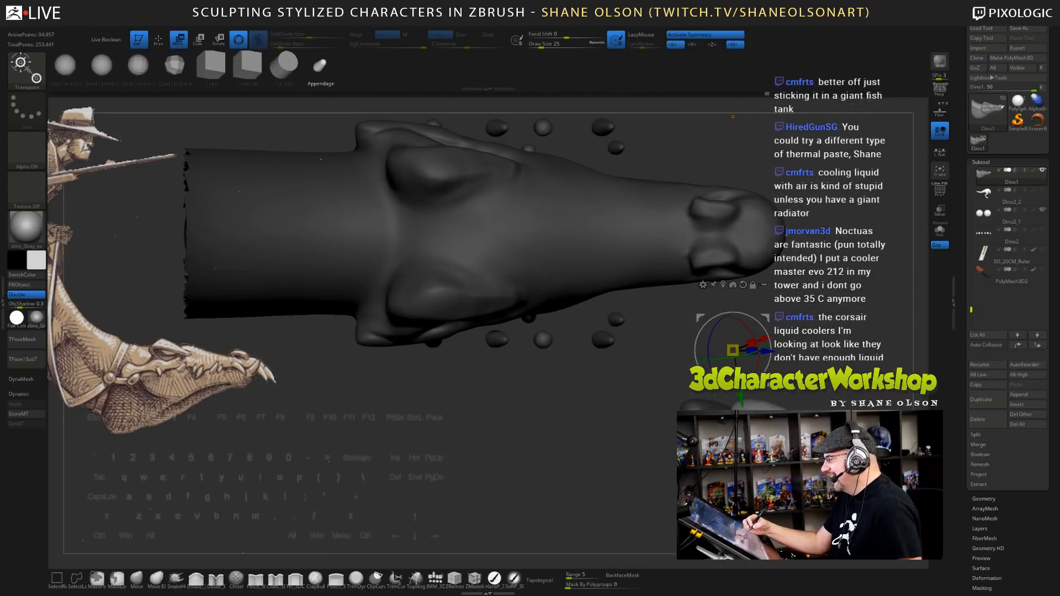
{"action": "left_click_drag", "start_coordinate": [733, 116], "coordinate": [696, 258], "text": "alt"}
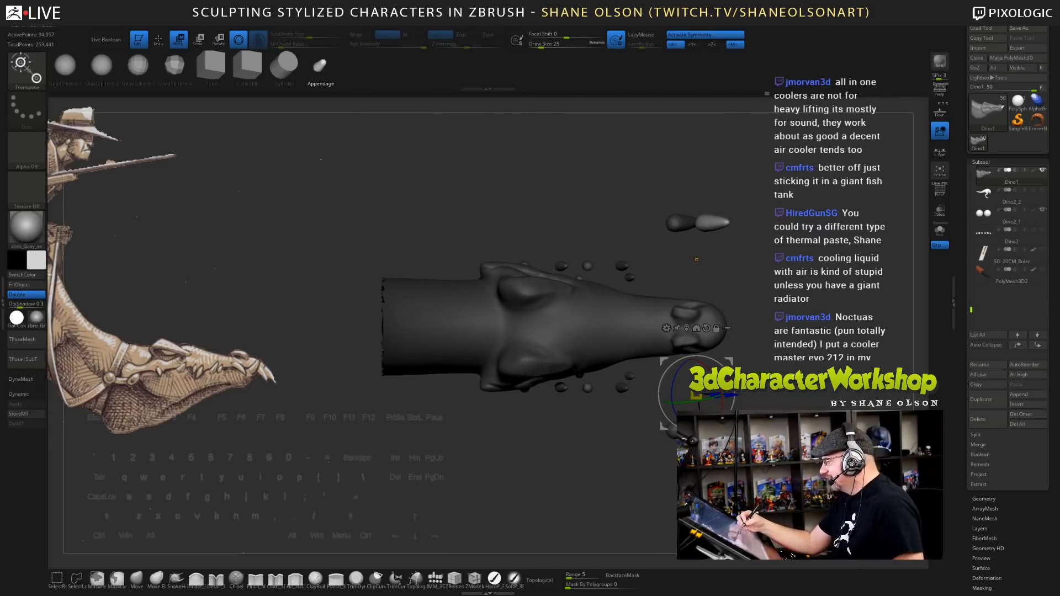
{"action": "left_click_drag", "start_coordinate": [618, 171], "coordinate": [643, 199], "text": "ctrl"}
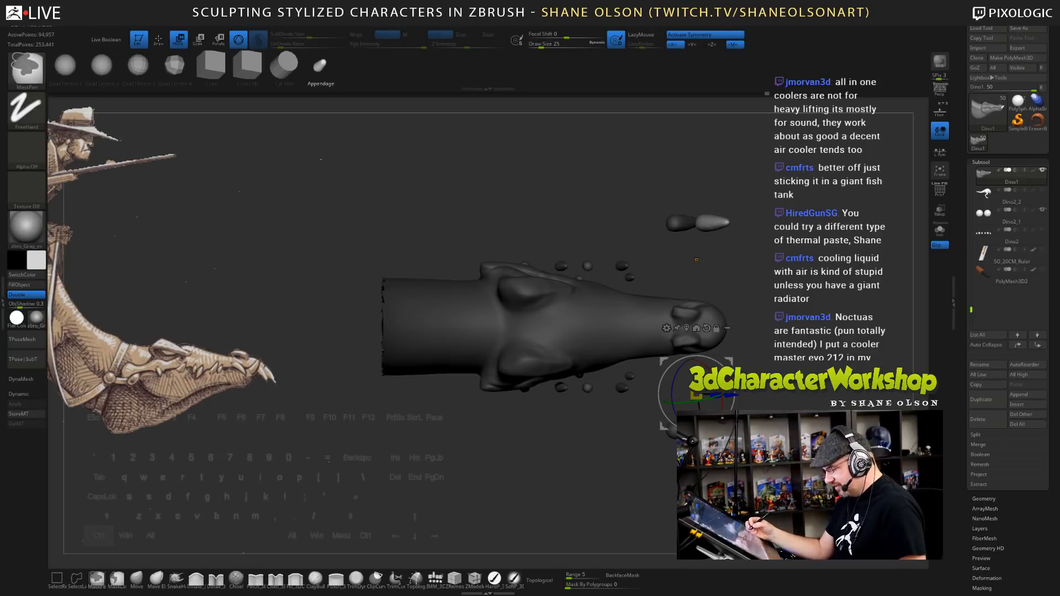
{"action": "left_click", "coordinate": [697, 260], "text": "ctrl"}
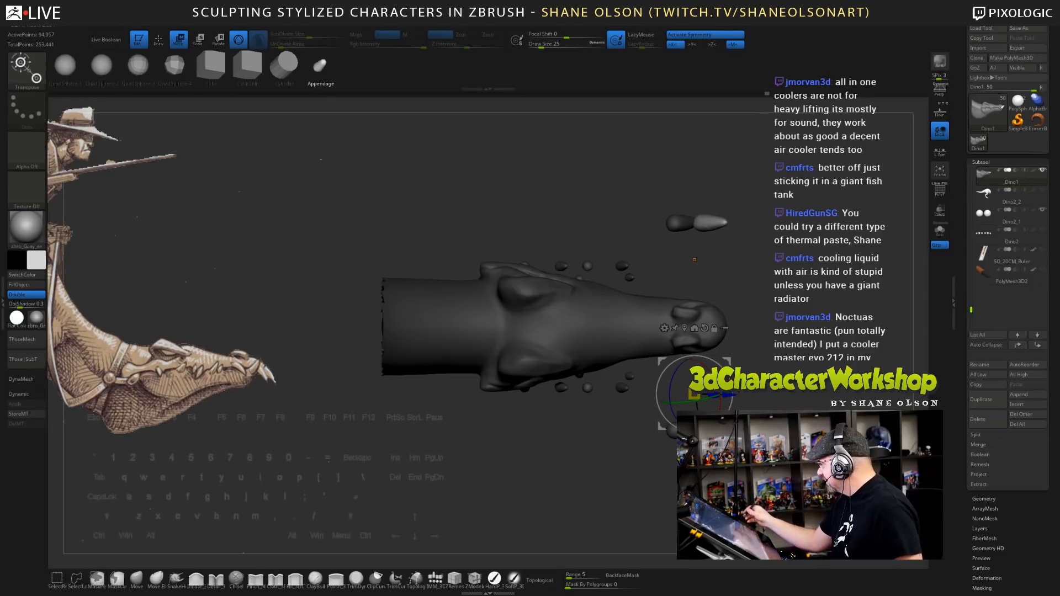
{"action": "key", "text": "q"}
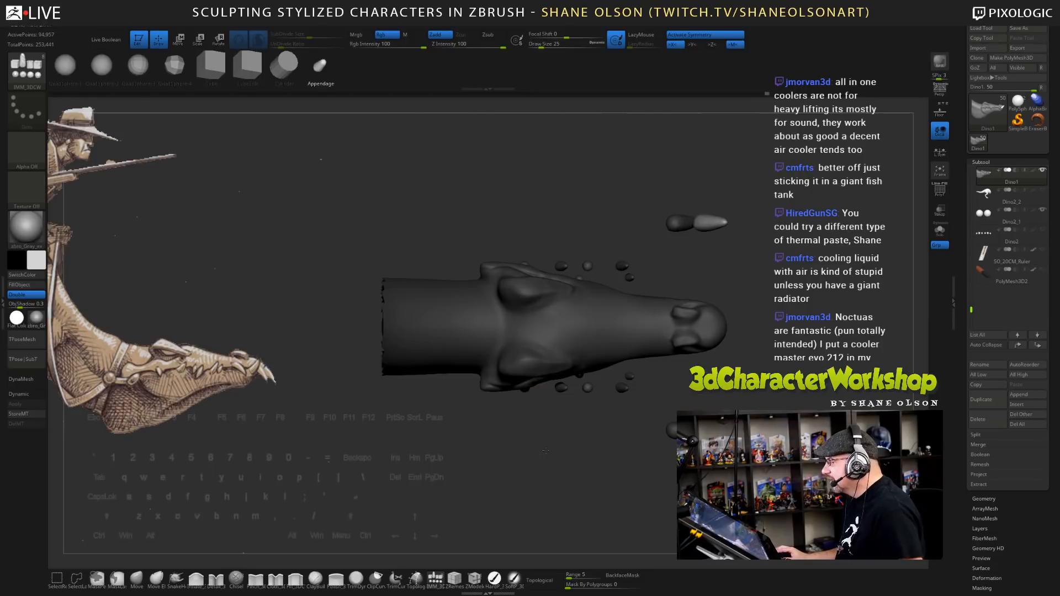
- Display the polygroups and split the head and teeth into separate subtools with Groups Split, accepting the non-undoable operation
{"action": "left_click_drag", "start_coordinate": [545, 450], "coordinate": [580, 473]}
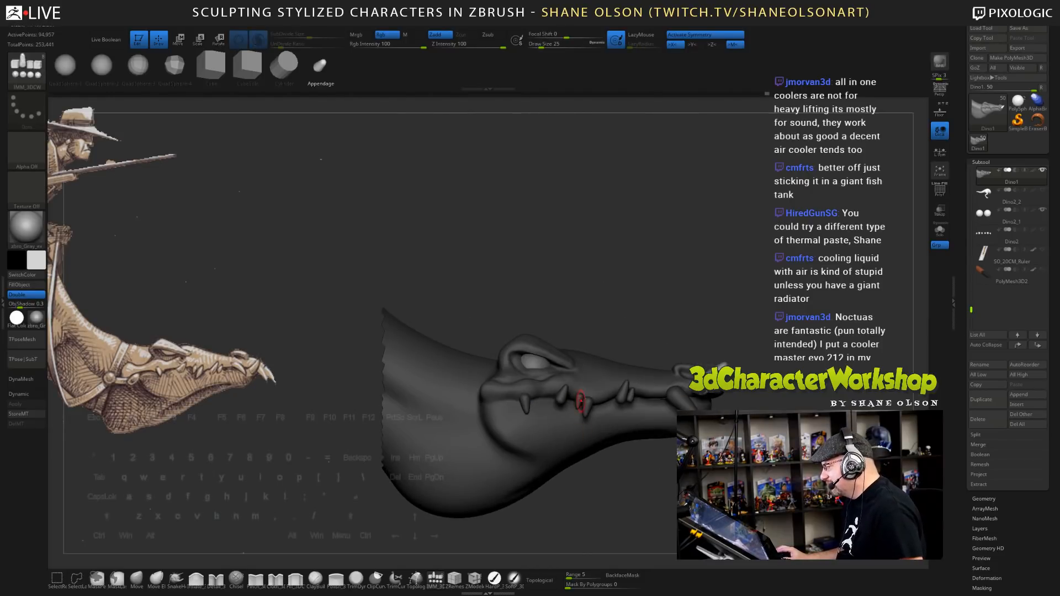
{"action": "key", "text": "shift+f"}
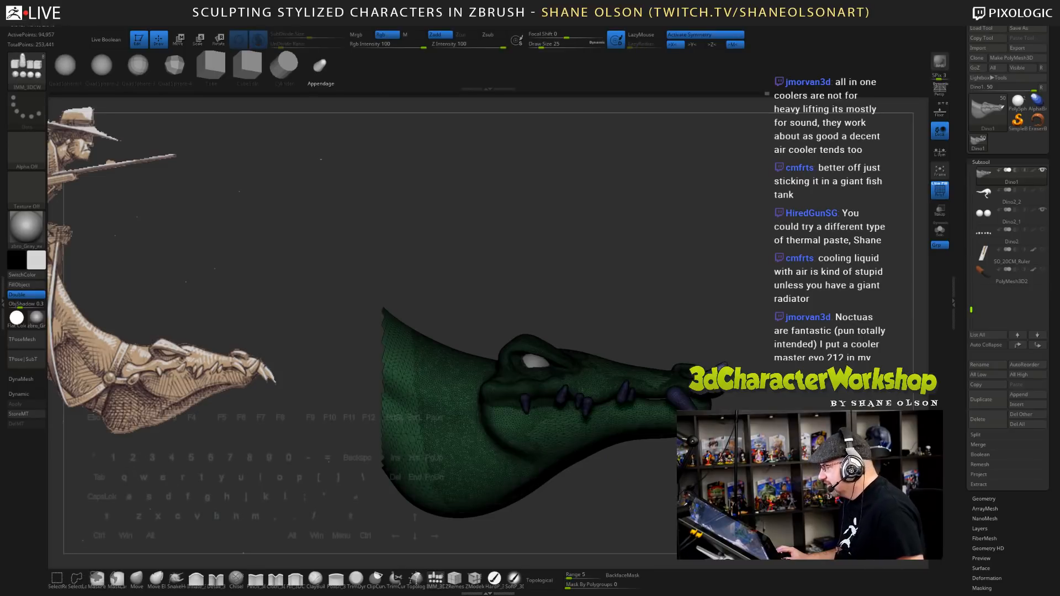
{"action": "left_click_drag", "start_coordinate": [580, 486], "coordinate": [582, 519]}
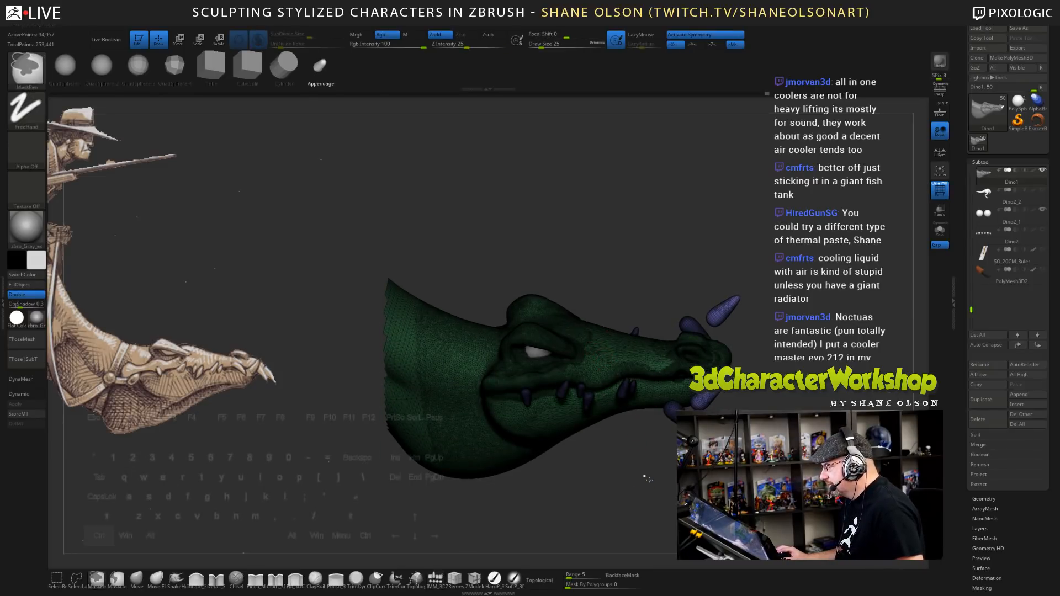
{"action": "left_click_drag", "start_coordinate": [642, 470], "coordinate": [602, 446]}
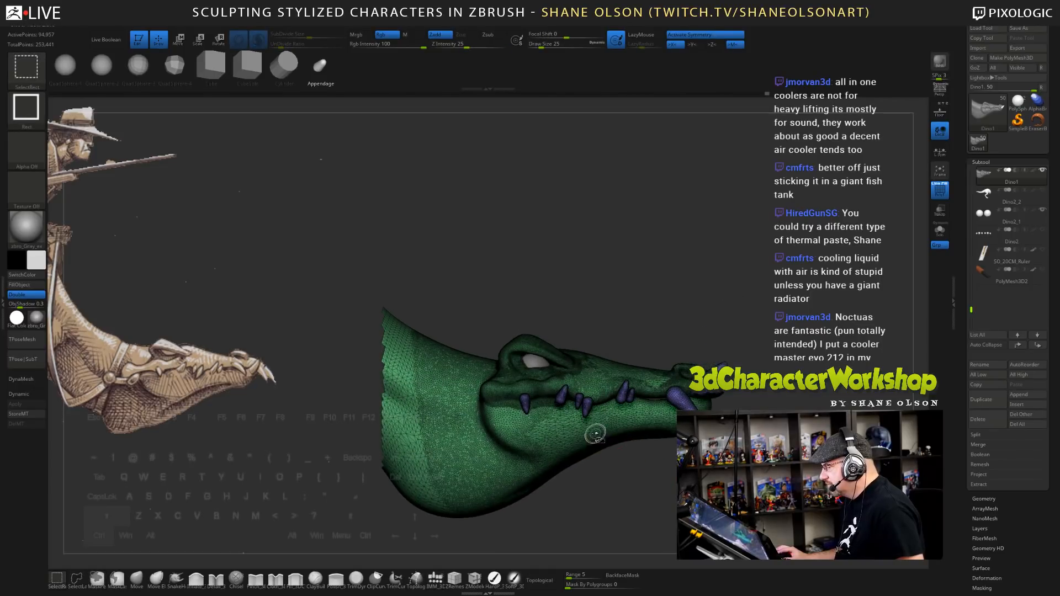
{"action": "left_click", "coordinate": [609, 444], "text": "ctrl+alt+shift"}
{"action": "left_click", "coordinate": [613, 447], "text": "ctrl+shift"}
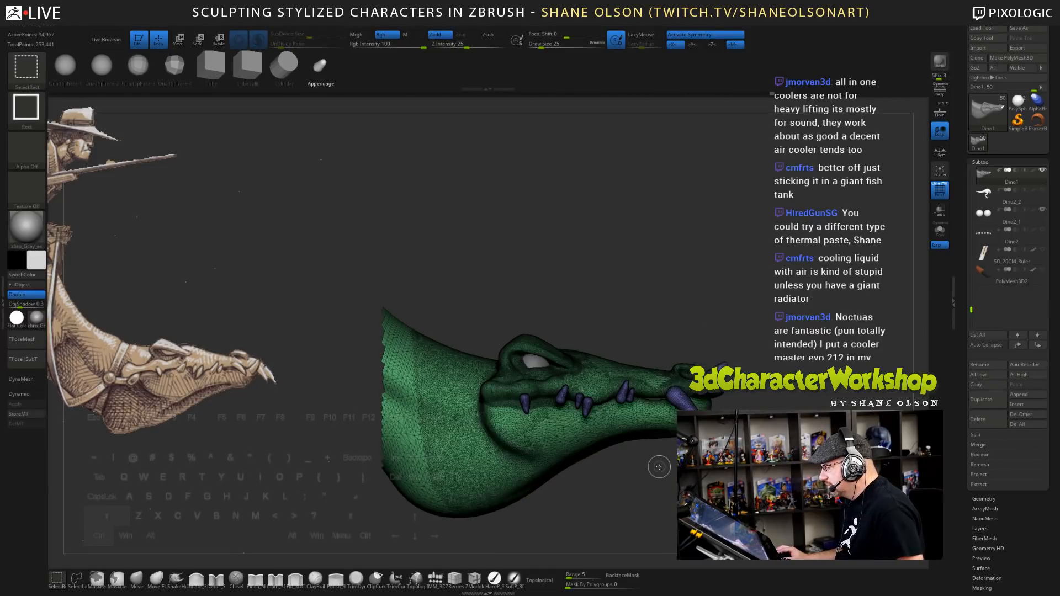
{"action": "key", "text": "space"}
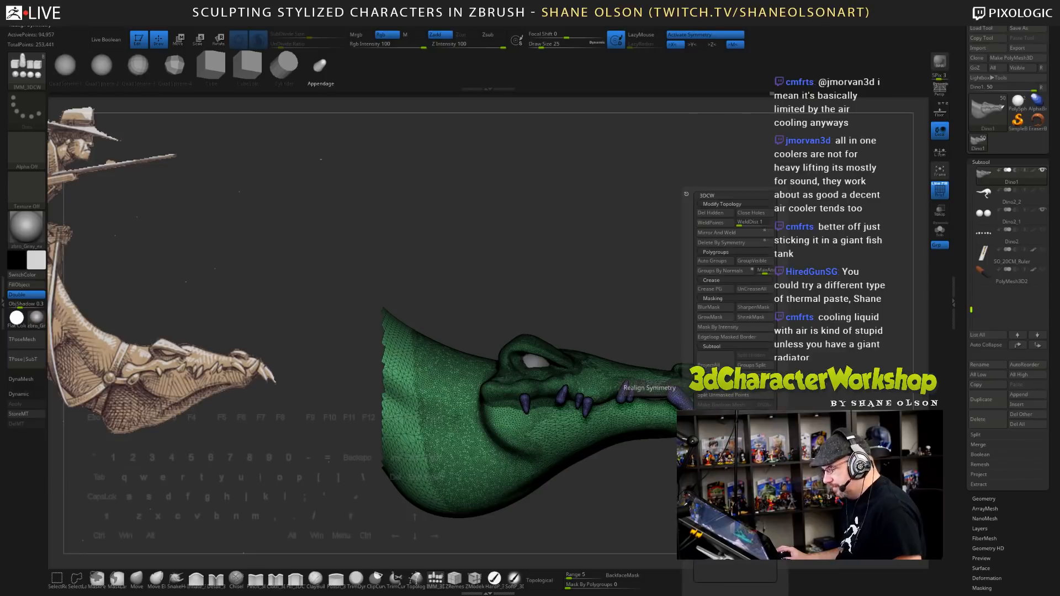
{"action": "left_click", "coordinate": [750, 365]}
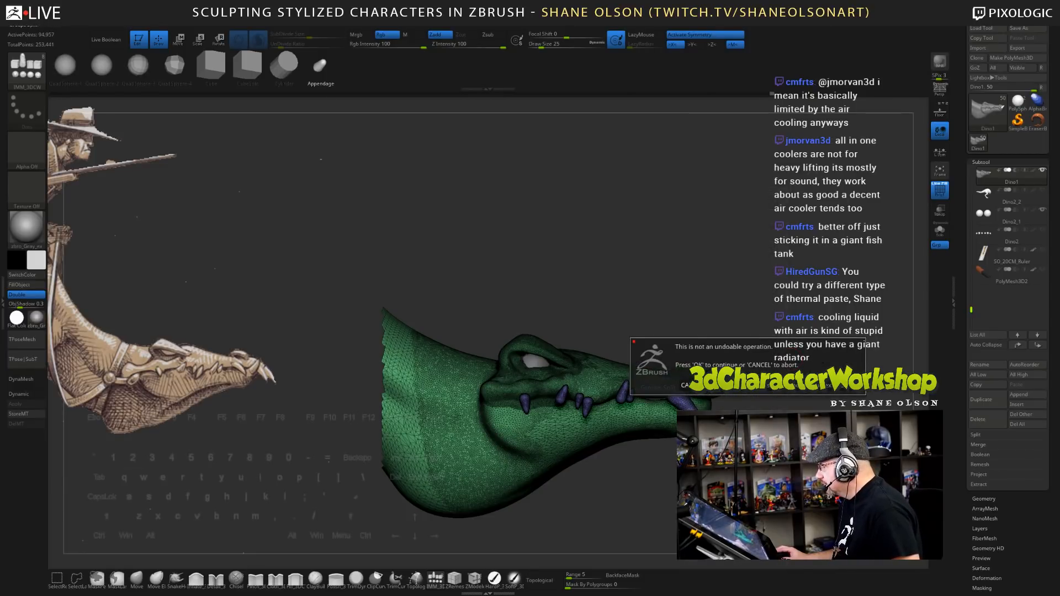
{"action": "left_click", "coordinate": [721, 385]}
- Select the teeth subtool and apply Auto Groups to give each tooth its own polygroup
{"action": "left_click", "coordinate": [984, 198]}
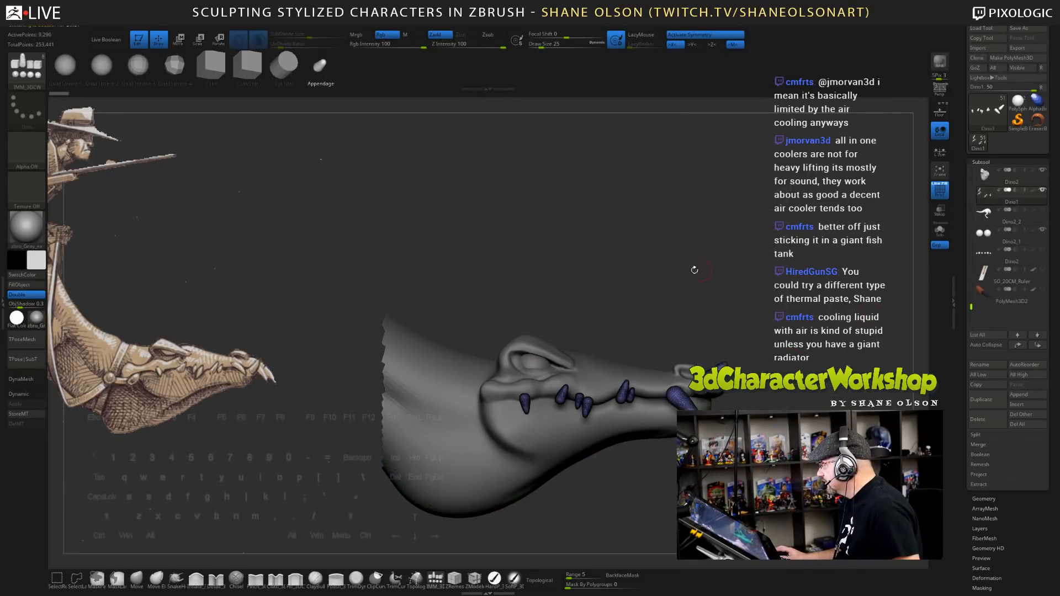
{"action": "left_click_drag", "start_coordinate": [658, 268], "coordinate": [639, 275]}
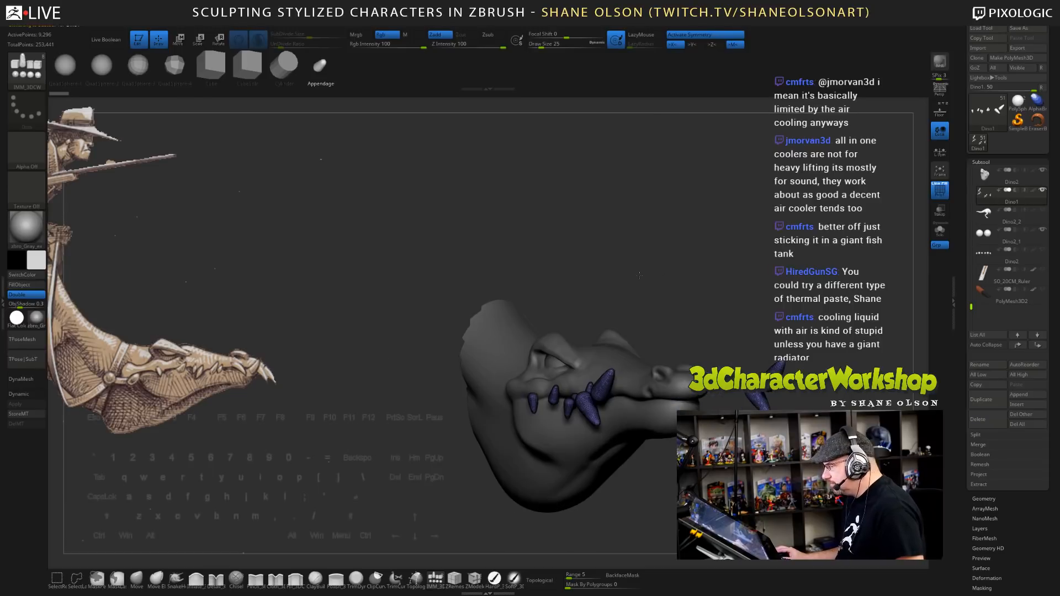
{"action": "key", "text": "space"}
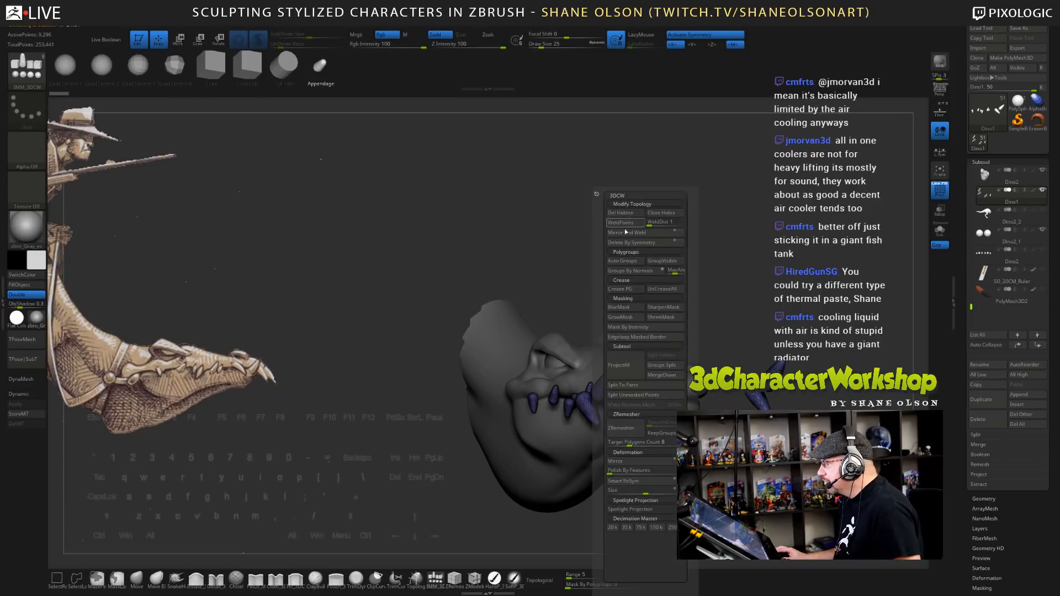
{"action": "left_click", "coordinate": [624, 260]}
- Apply Mirror And Weld to the teeth subtool so the teeth match on both sides of the head
{"action": "left_click_drag", "start_coordinate": [737, 251], "coordinate": [726, 313]}
{"action": "key", "text": "space"}
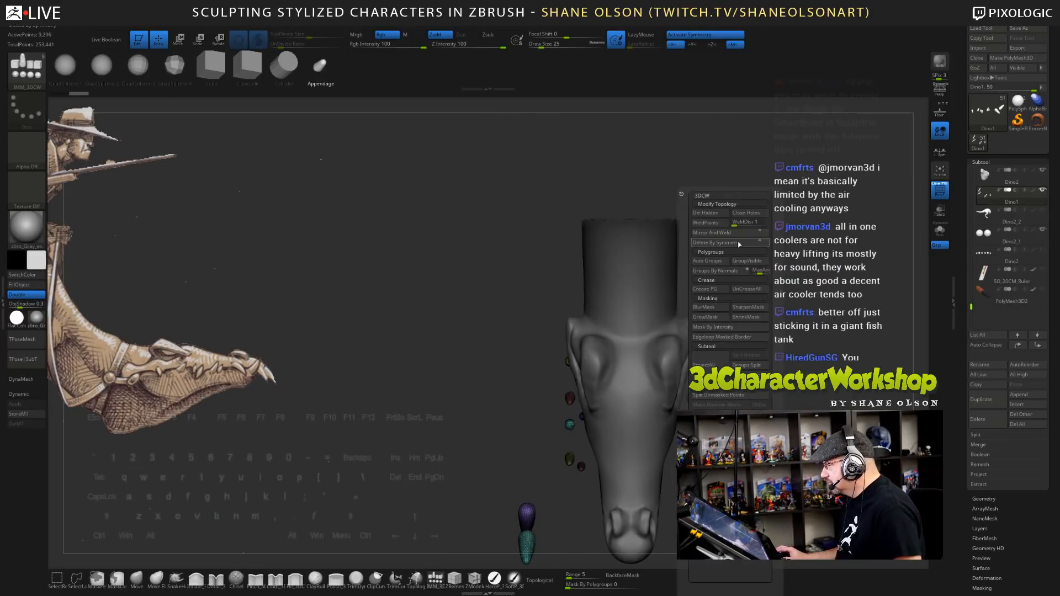
{"action": "left_click", "coordinate": [711, 232]}
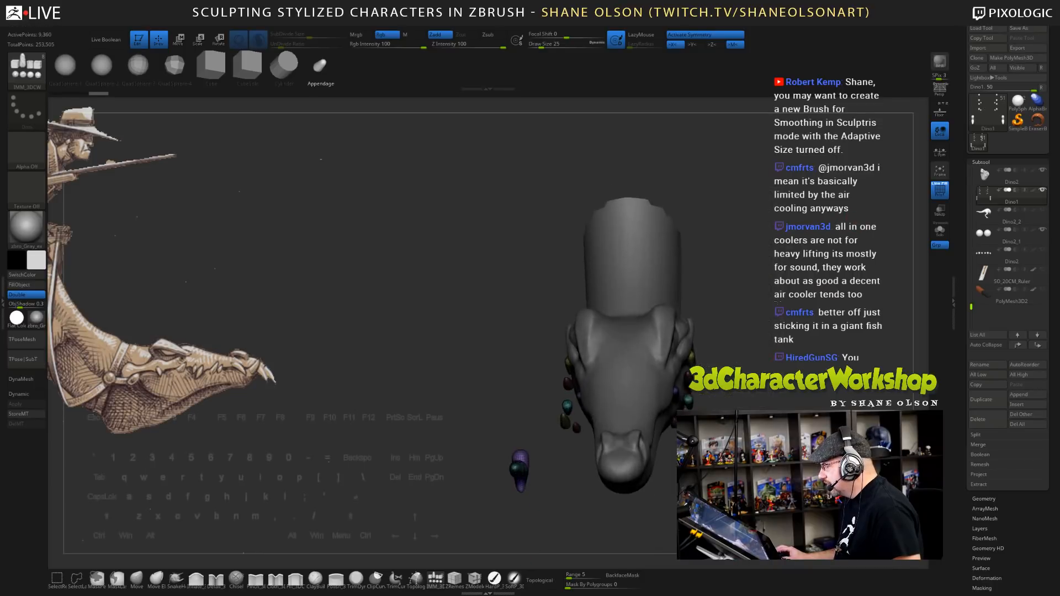
{"action": "left_click_drag", "start_coordinate": [774, 316], "coordinate": [770, 257]}
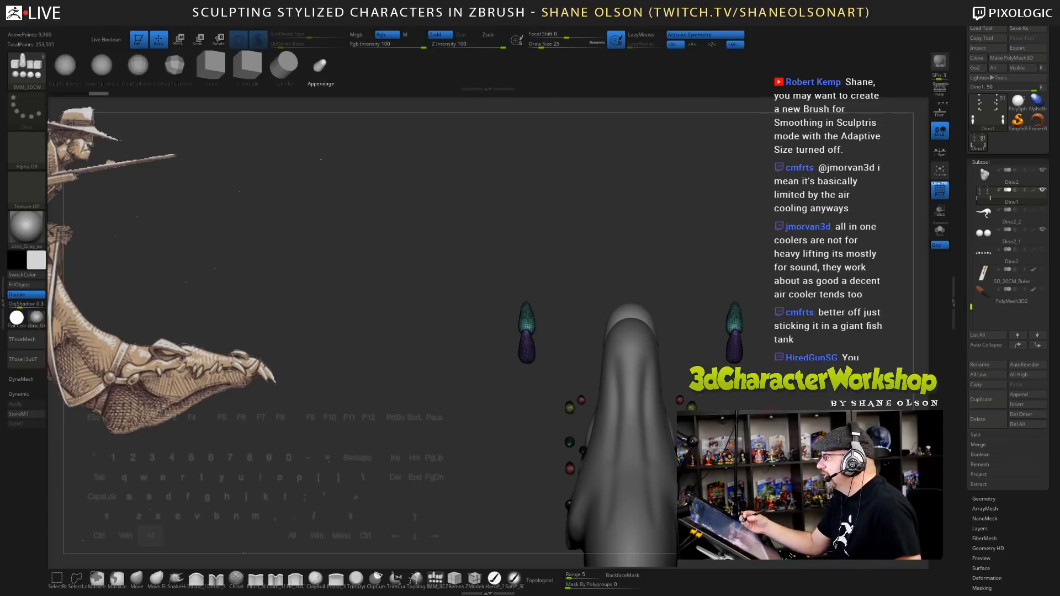
{"action": "left_click_drag", "start_coordinate": [752, 368], "coordinate": [645, 332], "text": "alt"}
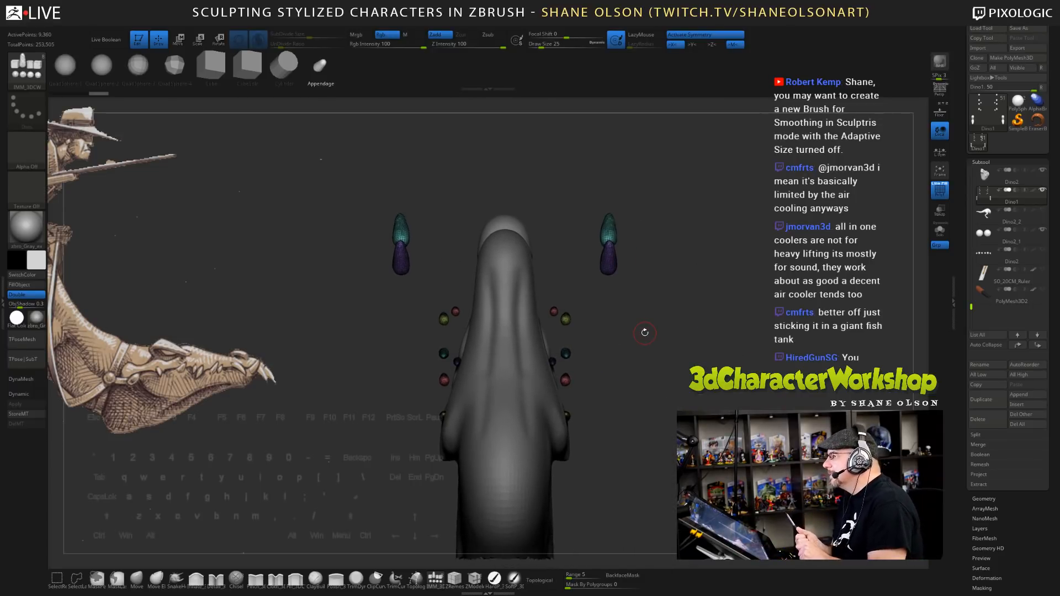
{"action": "left_click_drag", "start_coordinate": [644, 333], "coordinate": [678, 360]}
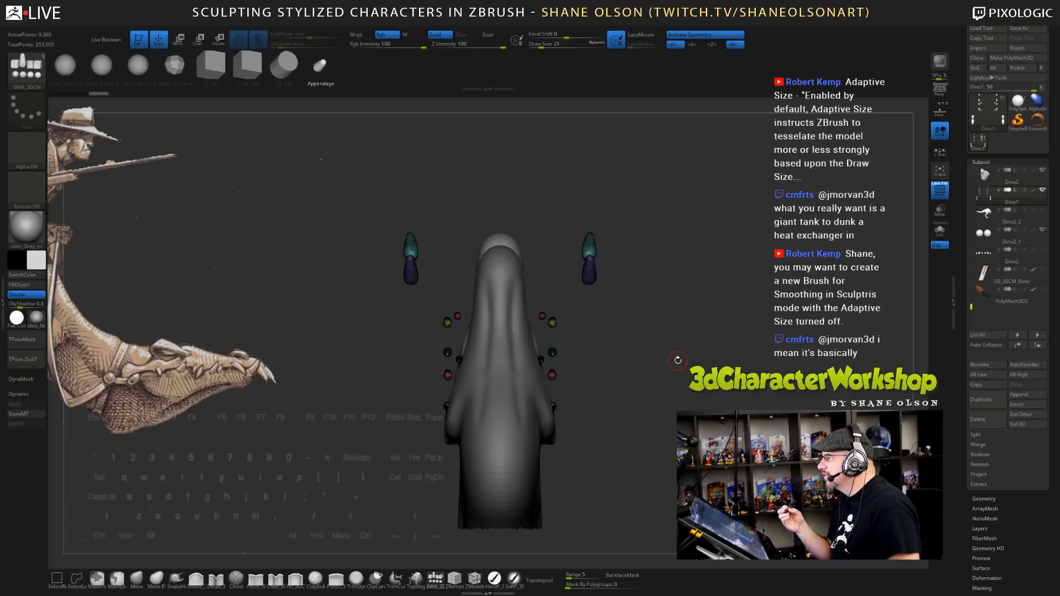
{"action": "left_click_drag", "start_coordinate": [677, 360], "coordinate": [658, 319], "text": "alt"}
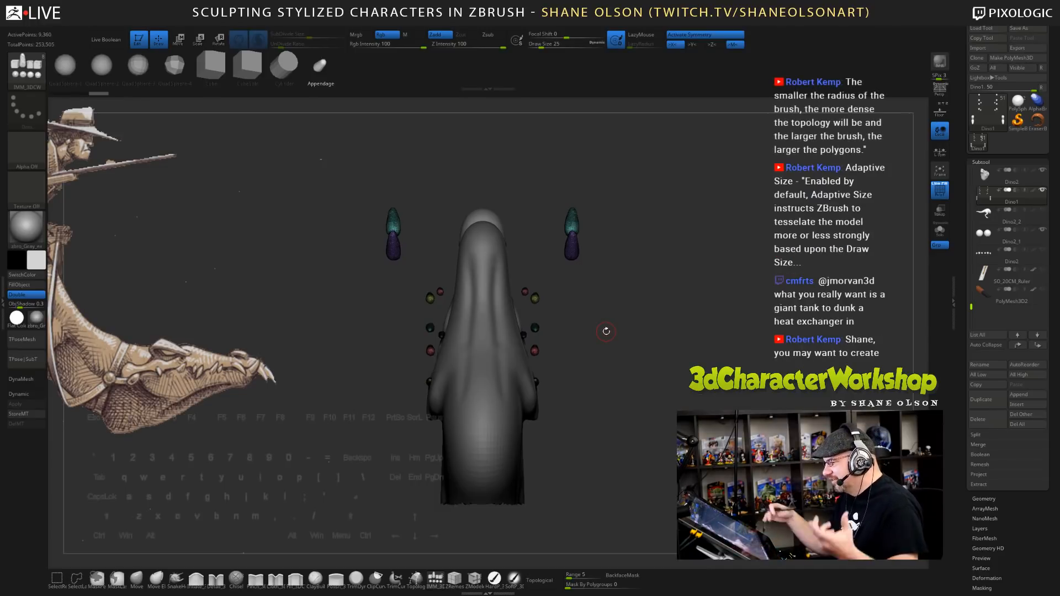
- Move the red side tooth inward by about 0.05 and the neighbouring teal tooth by about 0.08 to meet the jaw
{"action": "mouse_move", "coordinate": [660, 377]}
{"action": "left_mouse_down", "text": "alt"}
{"action": "mouse_move", "coordinate": [666, 424]}
{"action": "mouse_move", "coordinate": [660, 393]}
{"action": "mouse_move", "coordinate": [600, 355]}
{"action": "mouse_move", "coordinate": [633, 337]}
{"action": "mouse_move", "coordinate": [632, 348]}
{"action": "mouse_move", "coordinate": [626, 332]}
{"action": "mouse_move", "coordinate": [597, 334]}
{"action": "mouse_move", "coordinate": [629, 329]}
{"action": "mouse_move", "coordinate": [630, 343]}
{"action": "left_mouse_up", "text": "alt"}
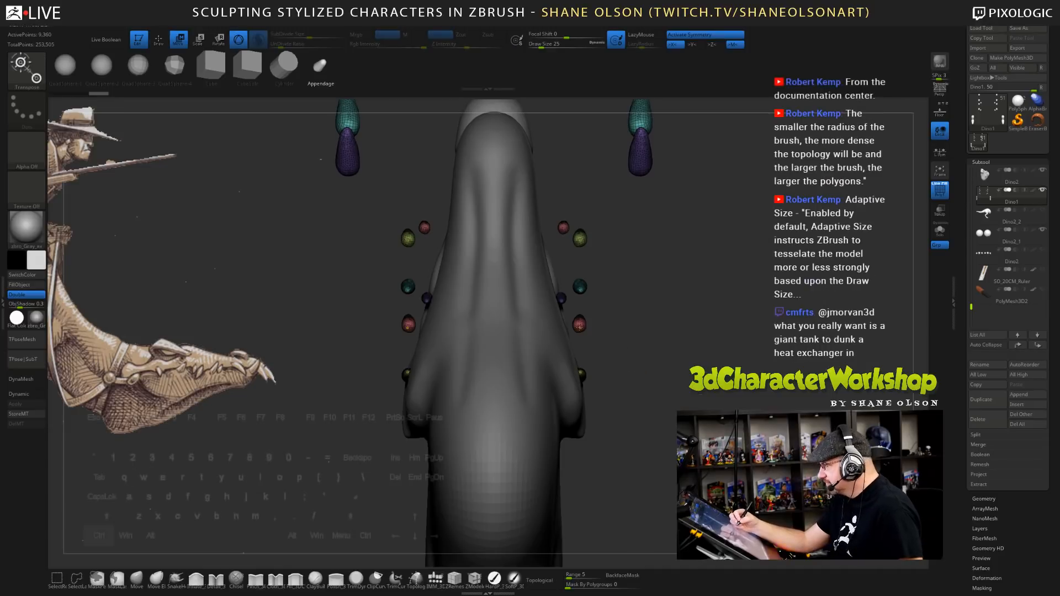
{"action": "key", "text": "w"}
{"action": "left_click", "coordinate": [591, 260], "text": "alt"}
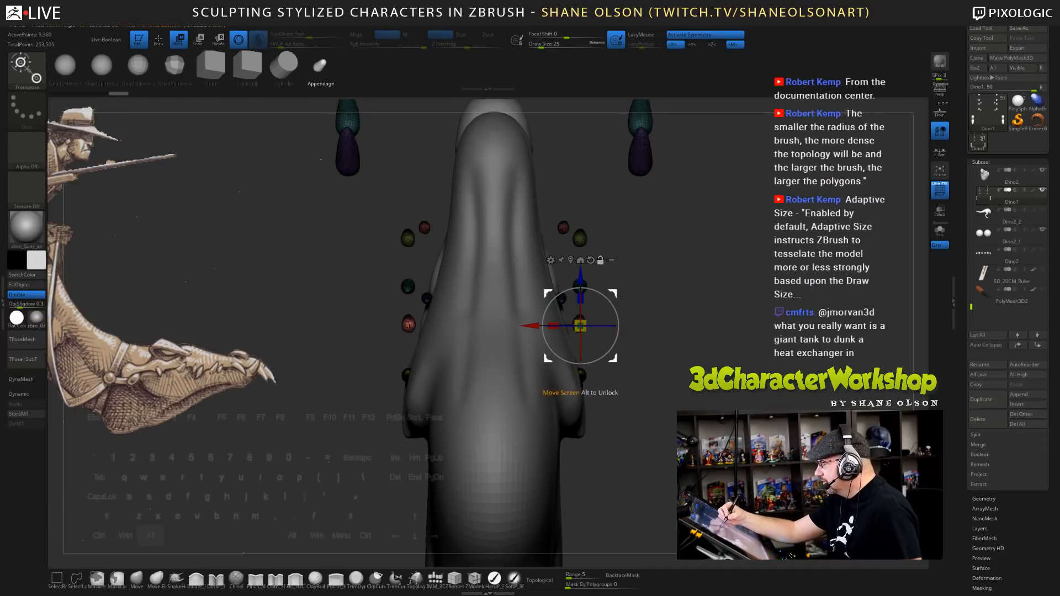
{"action": "left_click_drag", "start_coordinate": [531, 326], "coordinate": [515, 326]}
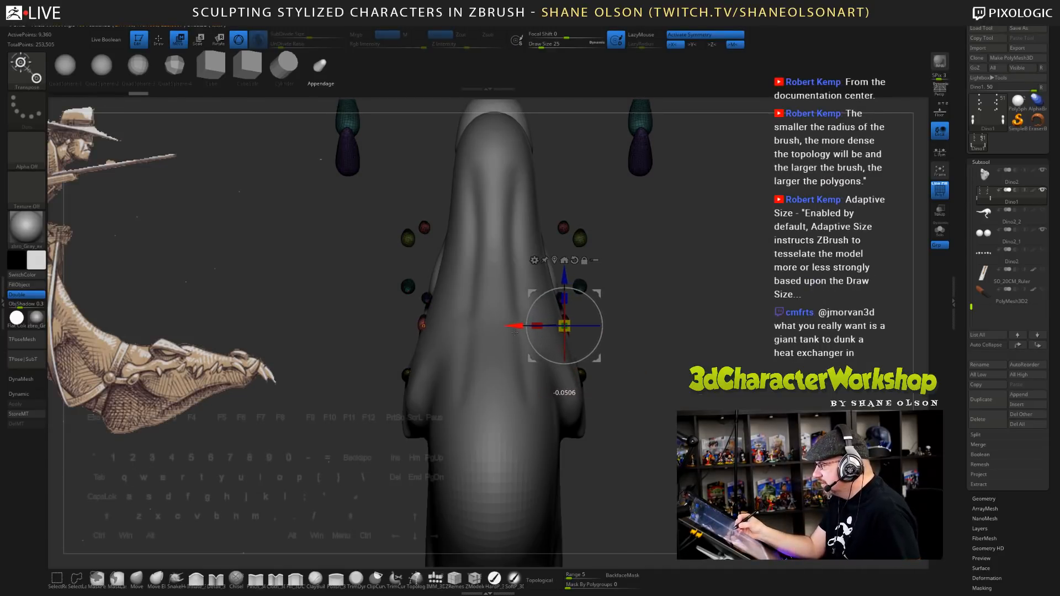
{"action": "left_click", "coordinate": [582, 284]}
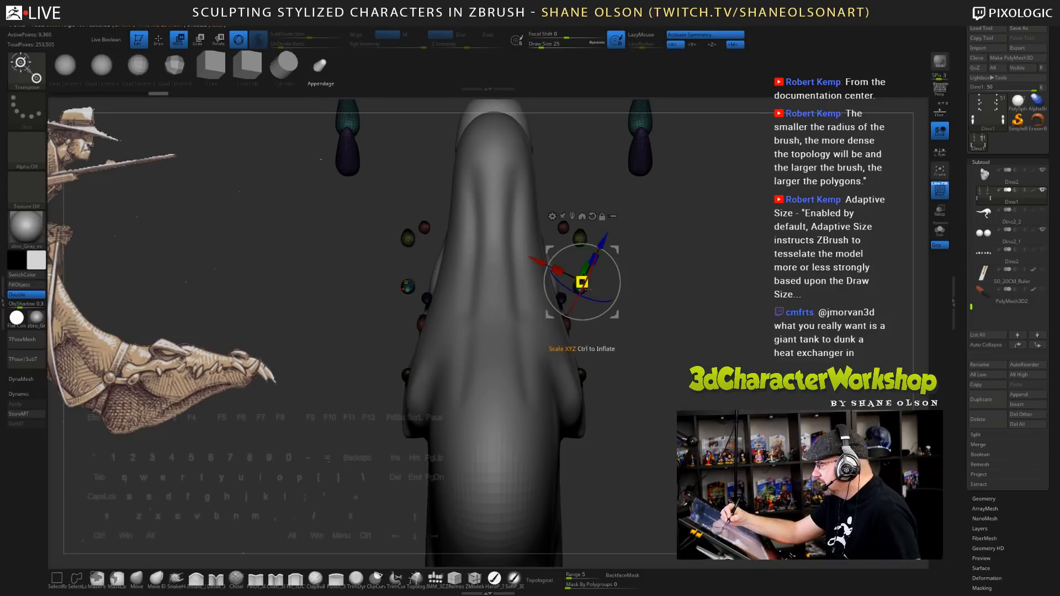
{"action": "left_click_drag", "start_coordinate": [540, 282], "coordinate": [514, 281]}
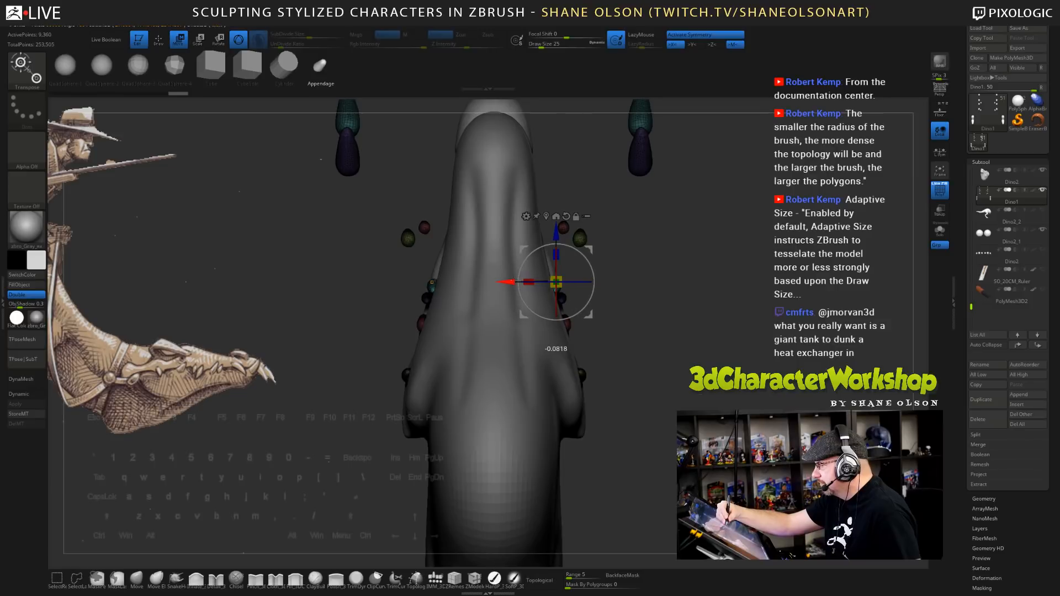
- Move the yellow-green and small red side teeth inward until they sit against the sides of the snout
{"action": "left_click", "coordinate": [582, 237]}
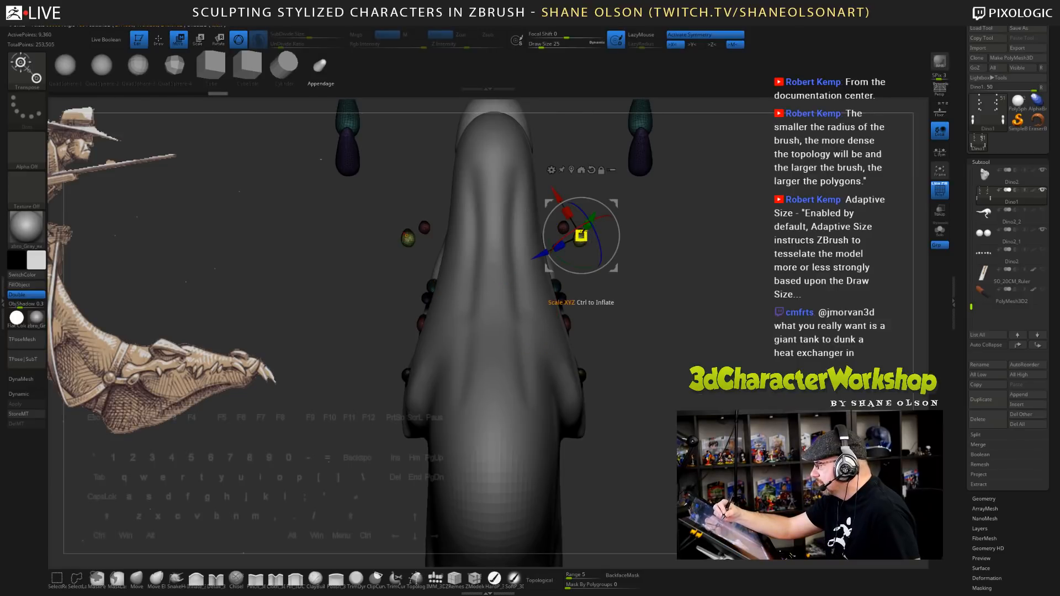
{"action": "left_click_drag", "start_coordinate": [535, 232], "coordinate": [499, 231]}
{"action": "left_click", "coordinate": [564, 226]}
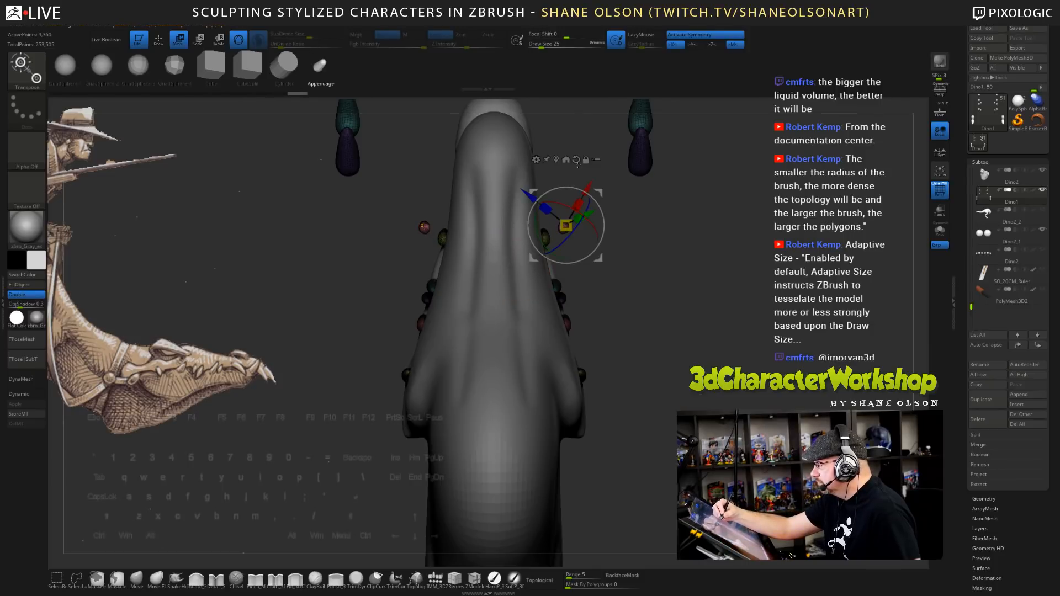
{"action": "left_click_drag", "start_coordinate": [564, 226], "coordinate": [541, 225]}
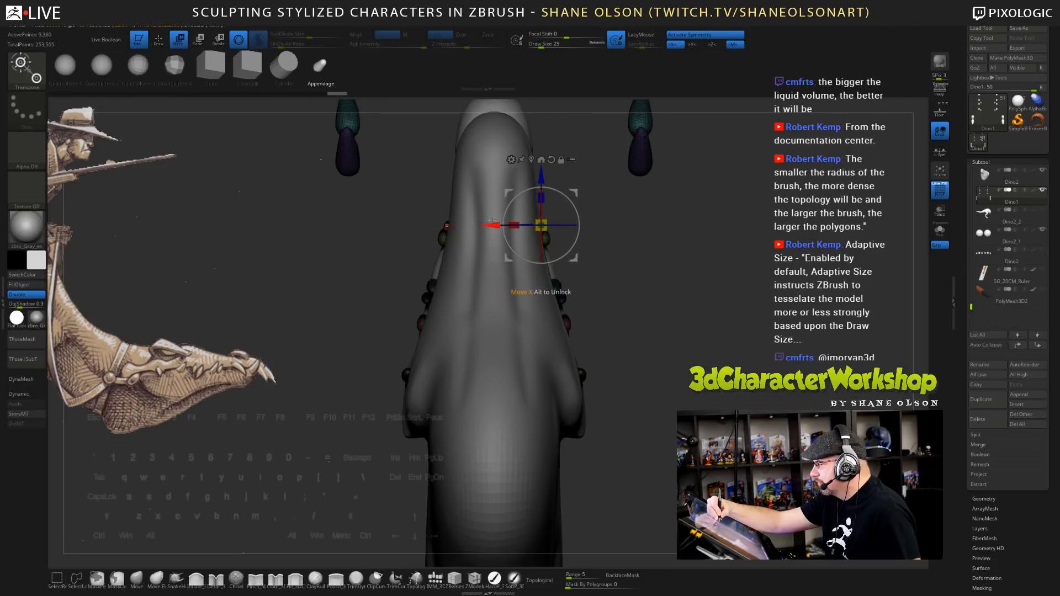
- Move the large purple front teeth inward along X so they rest against the sides of the snout
{"action": "mouse_move", "coordinate": [623, 226]}
{"action": "left_mouse_down"}
{"action": "mouse_move", "coordinate": [702, 249]}
{"action": "mouse_move", "coordinate": [691, 253]}
{"action": "mouse_move", "coordinate": [678, 368]}
{"action": "left_mouse_up"}
{"action": "left_click", "coordinate": [635, 273], "text": "ctrl"}
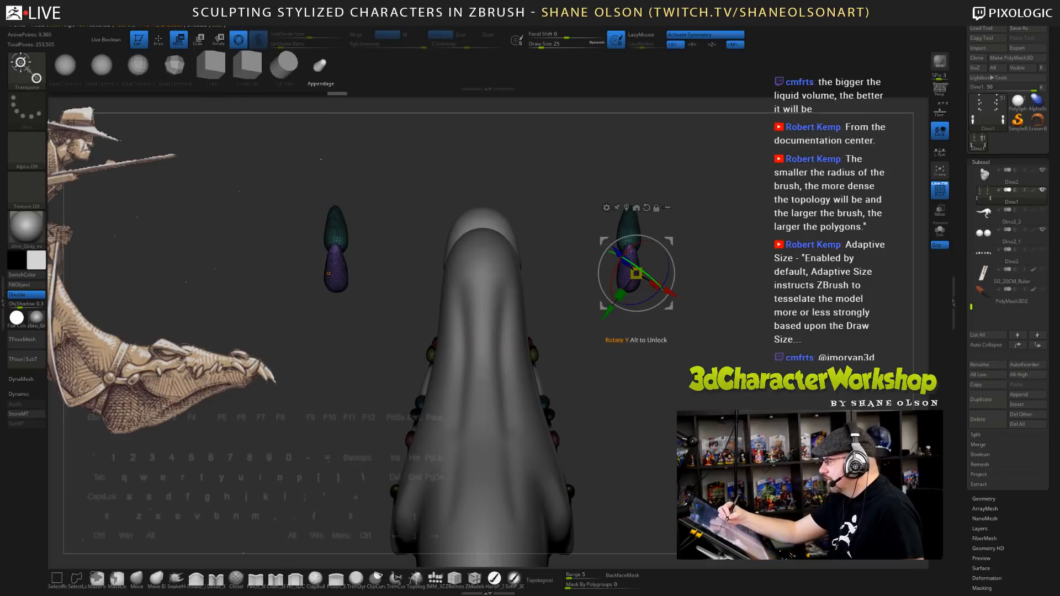
{"action": "left_click", "coordinate": [646, 208], "text": "alt"}
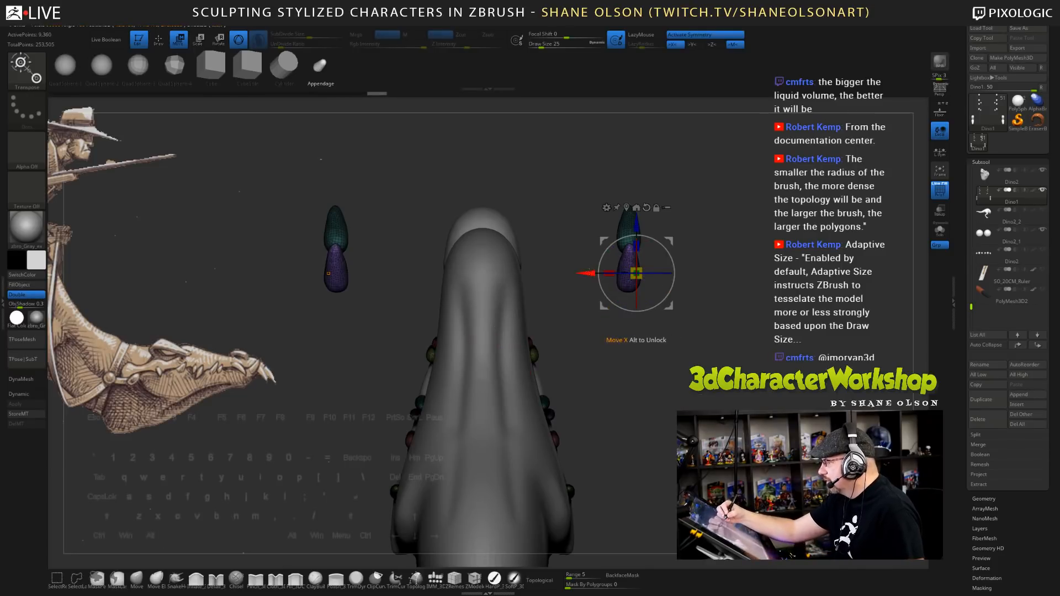
{"action": "left_click_drag", "start_coordinate": [586, 271], "coordinate": [479, 255]}
- Reset the gizmo orientation on the large teal front teeth and move them inward along X to meet the snout
{"action": "left_click", "coordinate": [633, 238], "text": "ctrl"}
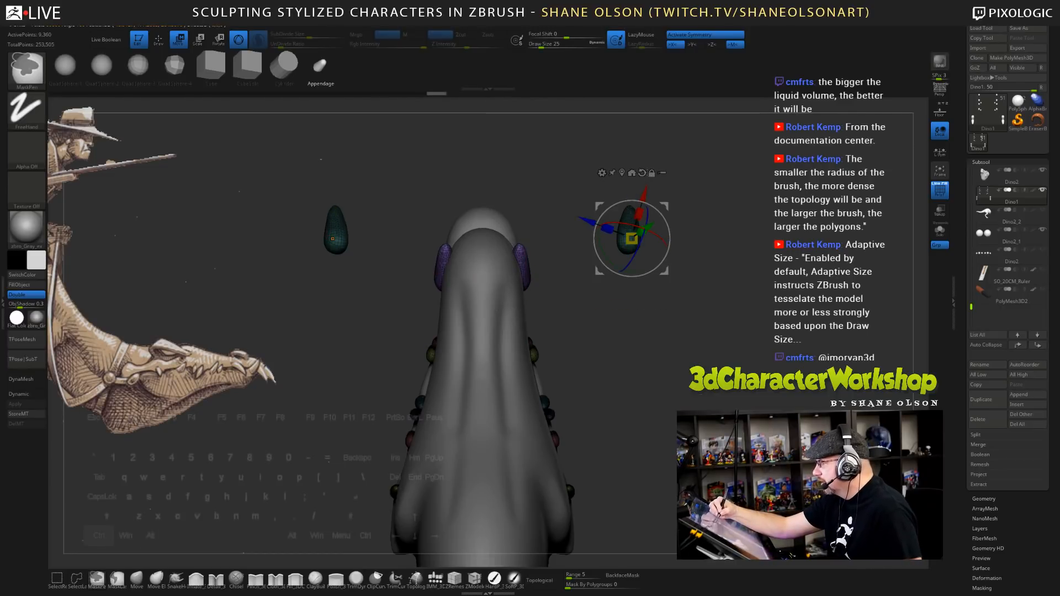
{"action": "left_click_drag", "start_coordinate": [631, 239], "coordinate": [706, 237], "text": "alt"}
{"action": "left_click", "coordinate": [634, 239], "text": "ctrl"}
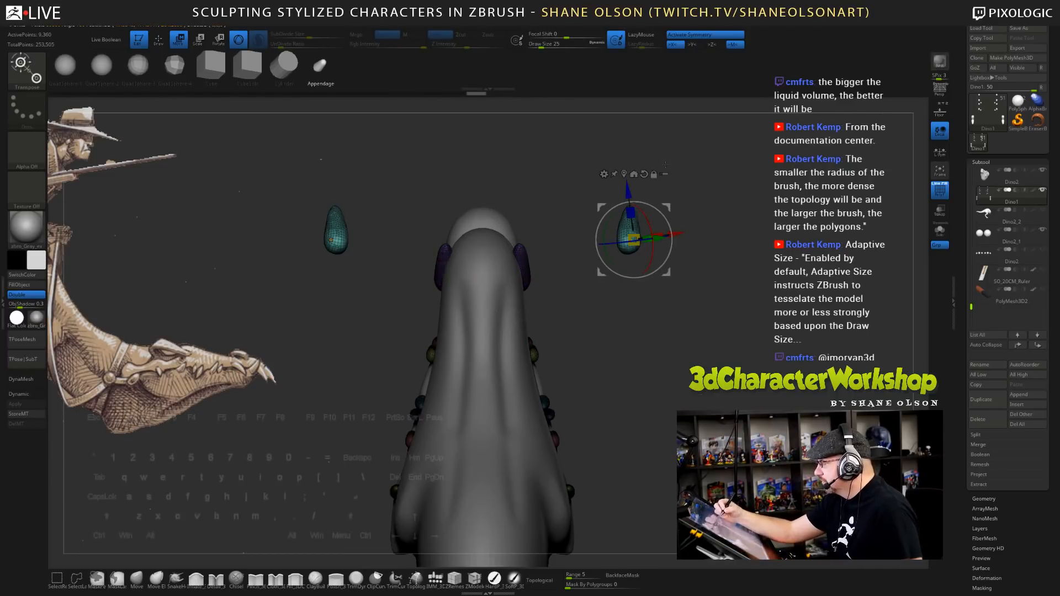
{"action": "left_click", "coordinate": [644, 174]}
{"action": "left_click_drag", "start_coordinate": [585, 239], "coordinate": [464, 222]}
- Return to Draw mode and inspect how the repositioned teeth fit the jaws from the front and side
{"action": "left_click_drag", "start_coordinate": [690, 319], "coordinate": [614, 321]}
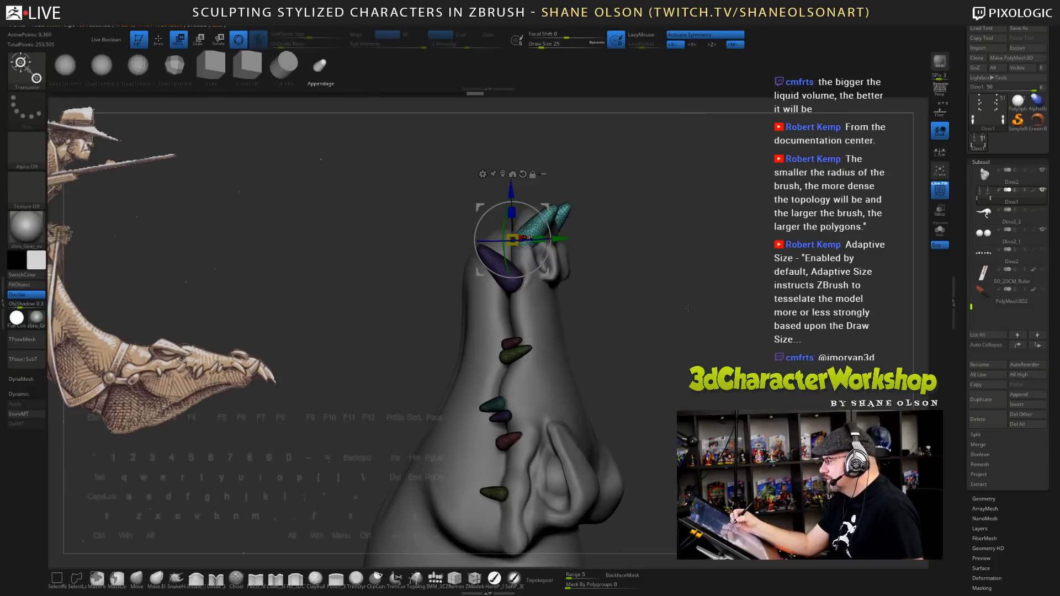
{"action": "left_click_drag", "start_coordinate": [715, 320], "coordinate": [668, 334]}
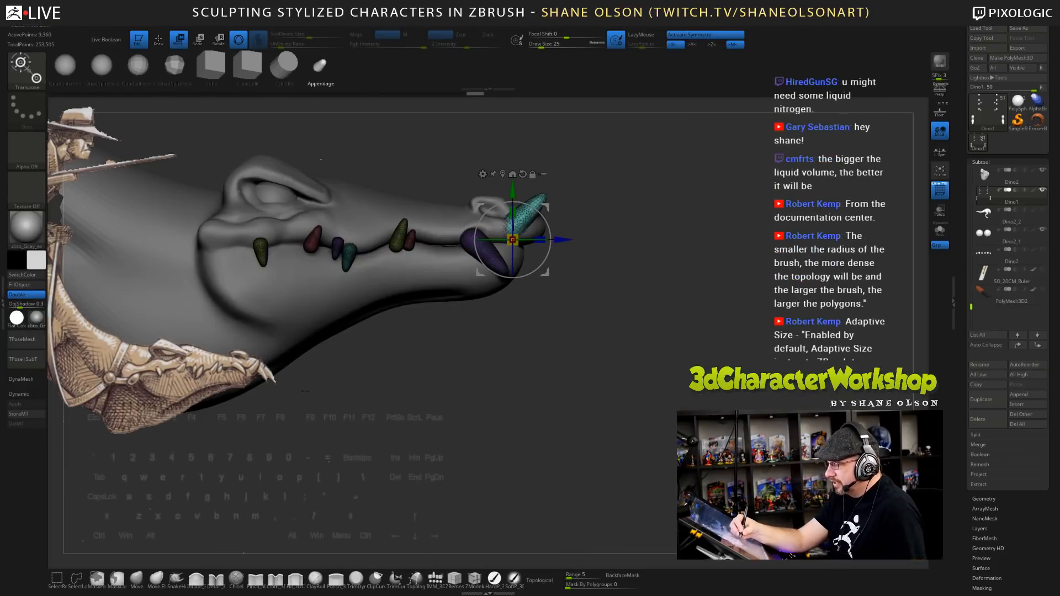
{"action": "mouse_move", "coordinate": [527, 458]}
{"action": "left_mouse_down", "text": "alt"}
{"action": "mouse_move", "coordinate": [615, 463]}
{"action": "mouse_move", "coordinate": [547, 462]}
{"action": "left_mouse_up", "text": "alt"}
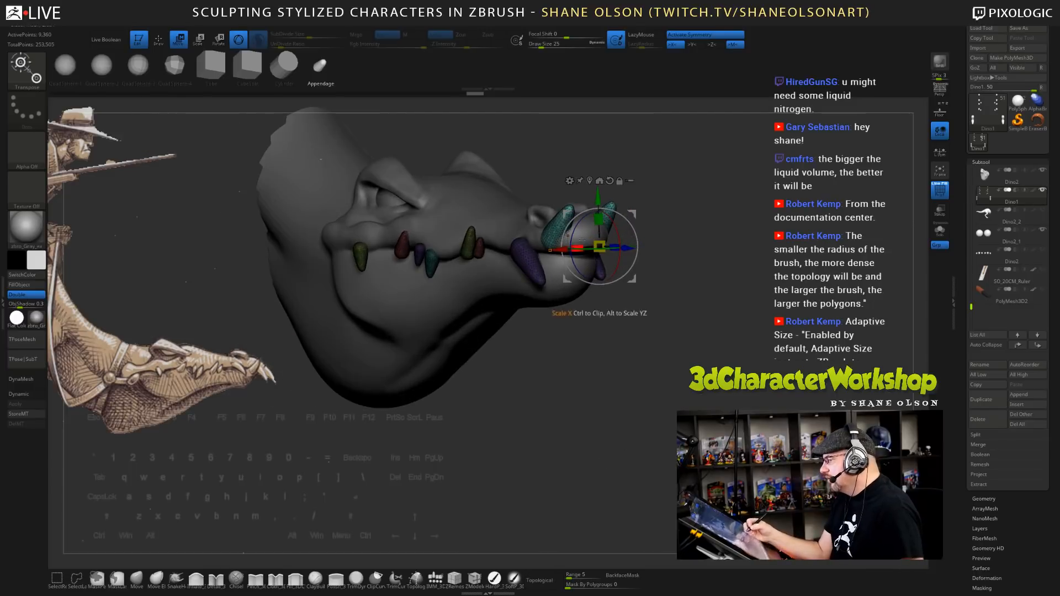
{"action": "left_click_drag", "start_coordinate": [552, 320], "coordinate": [610, 318]}
{"action": "key", "text": "q"}
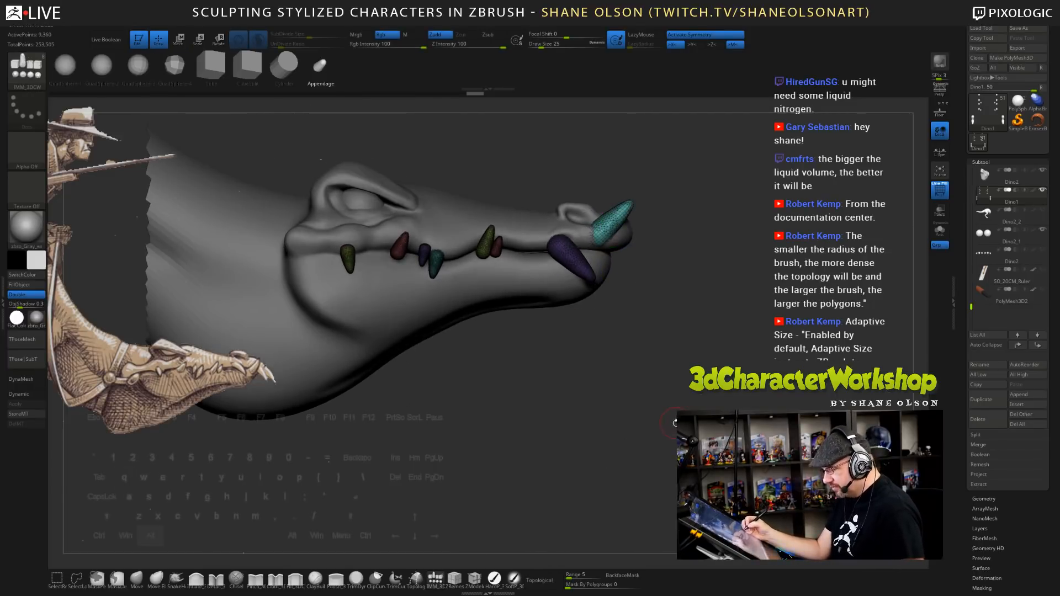
{"action": "mouse_move", "coordinate": [671, 237]}
{"action": "left_mouse_down", "text": "alt"}
{"action": "mouse_move", "coordinate": [672, 278]}
{"action": "mouse_move", "coordinate": [670, 254]}
{"action": "left_mouse_up", "text": "alt"}
{"action": "left_click_drag", "start_coordinate": [667, 300], "coordinate": [664, 346], "text": "alt"}
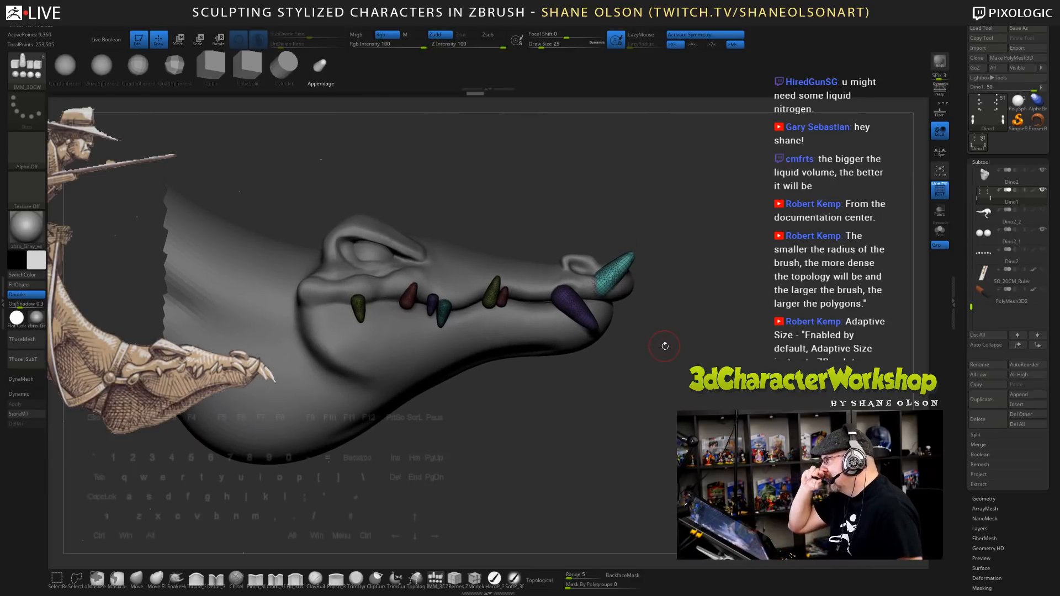
{"action": "left_click_drag", "start_coordinate": [689, 382], "coordinate": [707, 391], "text": "alt"}
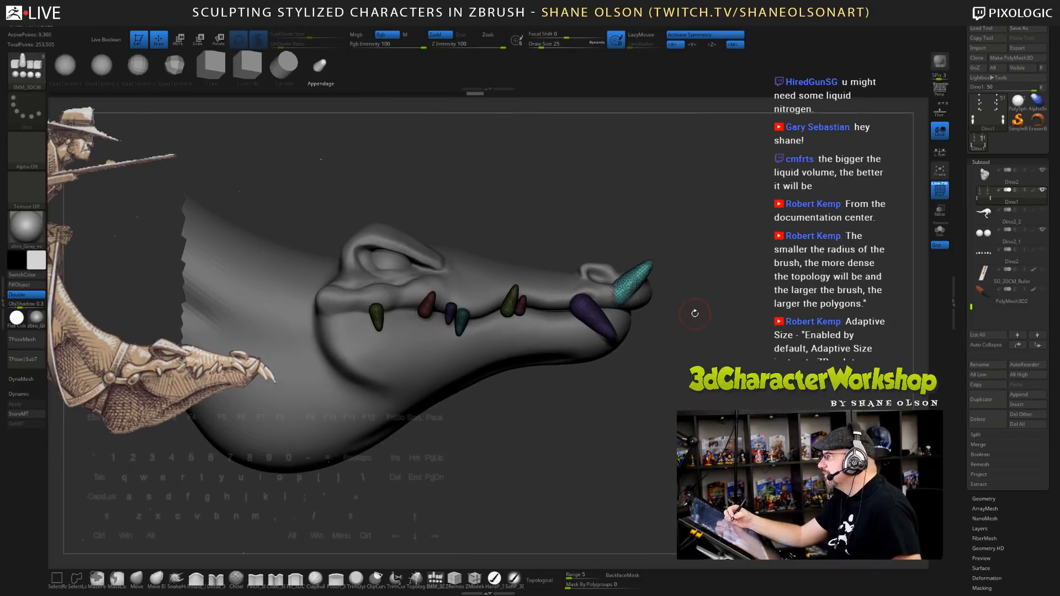
{"action": "left_click_drag", "start_coordinate": [688, 310], "coordinate": [691, 324]}
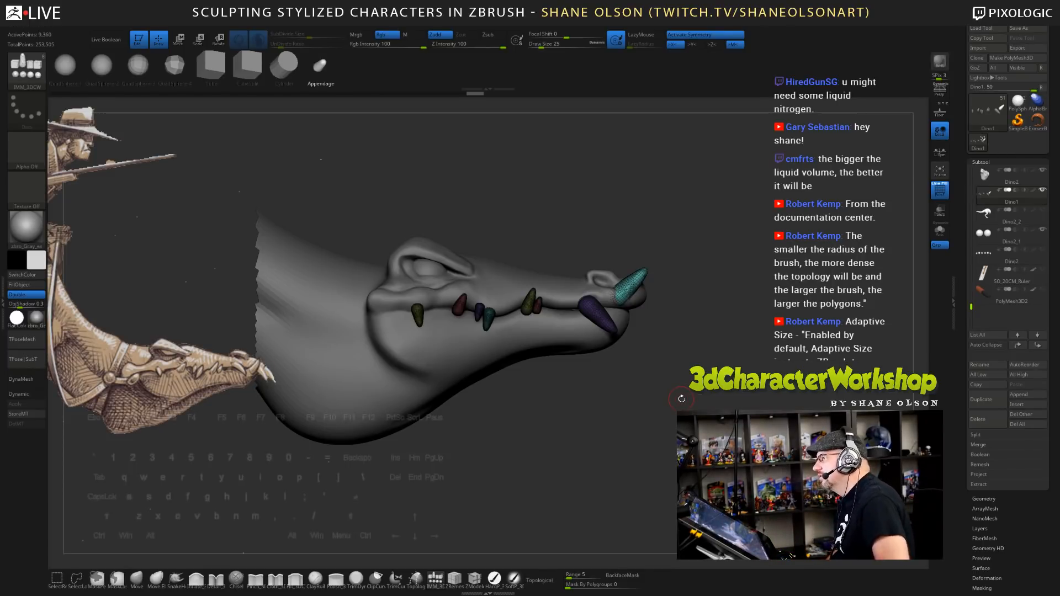
{"action": "left_click_drag", "start_coordinate": [680, 376], "coordinate": [677, 303], "text": "alt"}
- Undo the extra tooth inserted at the snout tip and set the draw size to 20
{"action": "key", "text": "s"}
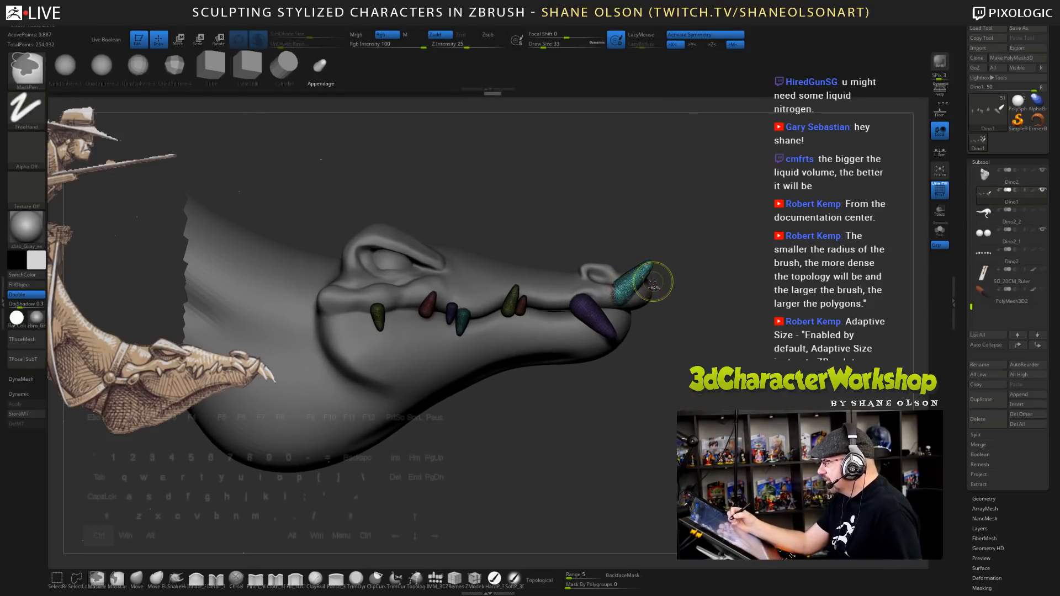
{"action": "key", "text": "ctrl+z"}
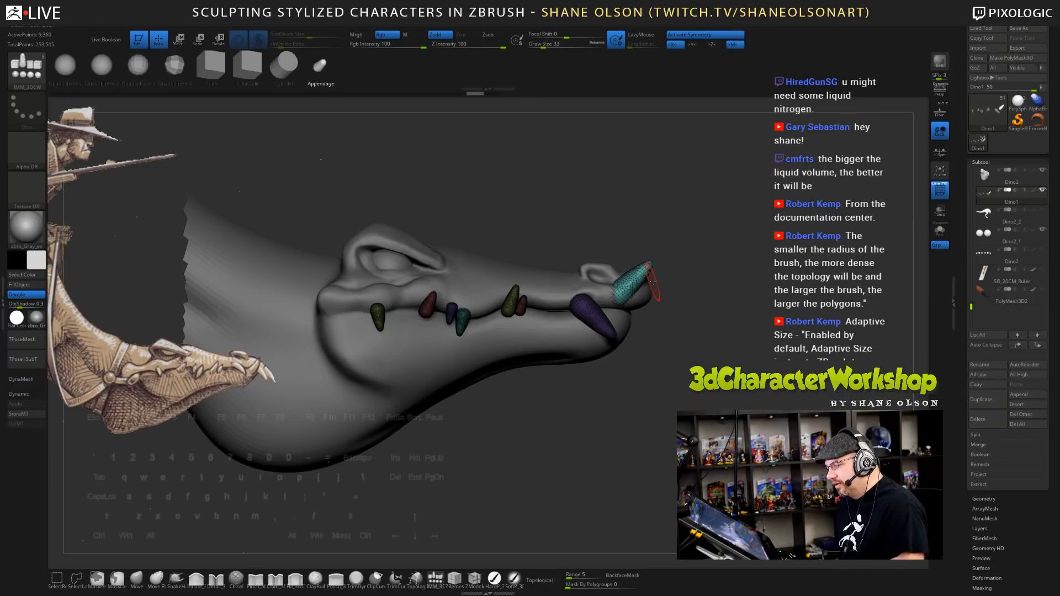
{"action": "mouse_move", "coordinate": [624, 416]}
{"action": "left_mouse_down", "text": "alt"}
{"action": "mouse_move", "coordinate": [625, 446]}
{"action": "mouse_move", "coordinate": [667, 451]}
{"action": "mouse_move", "coordinate": [697, 431]}
{"action": "mouse_move", "coordinate": [683, 405]}
{"action": "left_mouse_up", "text": "alt"}
{"action": "key", "text": "s"}
{"action": "key", "text": "s"}
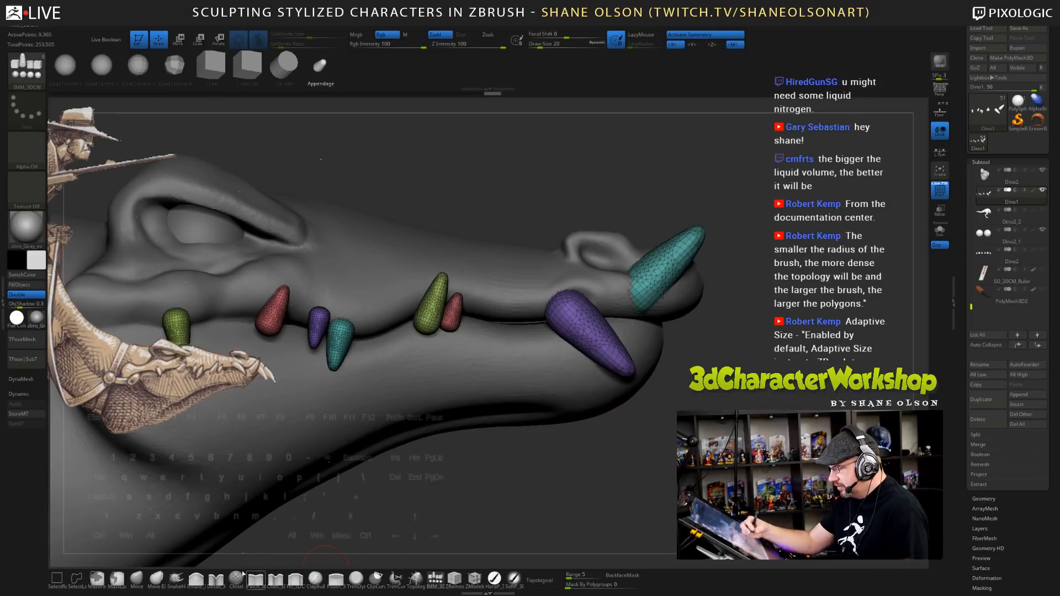
- Try a Detail brush stroke along the lower jaw of the head subtool, and undo it
{"action": "left_click", "coordinate": [216, 578]}
{"action": "left_click", "coordinate": [531, 367], "text": "alt"}
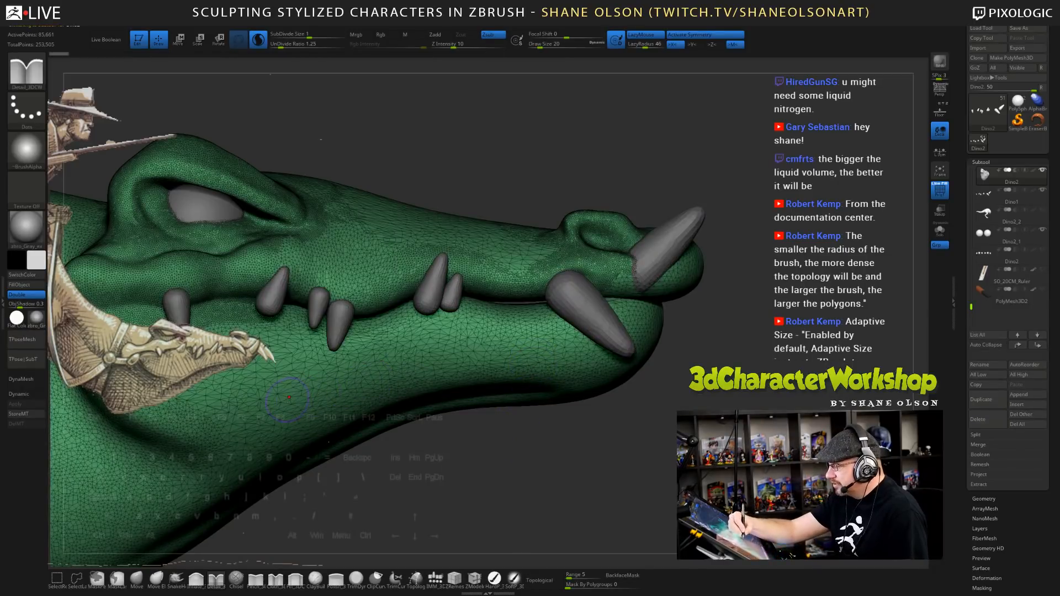
{"action": "mouse_move", "coordinate": [289, 396]}
{"action": "left_mouse_down"}
{"action": "mouse_move", "coordinate": [512, 361]}
{"action": "mouse_move", "coordinate": [342, 375]}
{"action": "mouse_move", "coordinate": [279, 400]}
{"action": "left_mouse_up"}
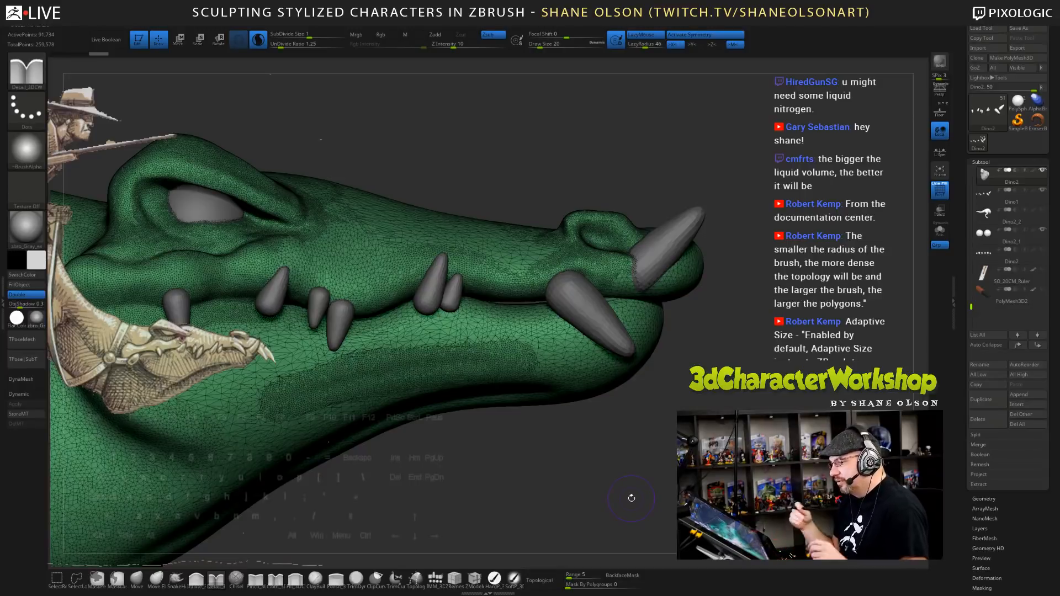
{"action": "key", "text": "ctrl+z"}
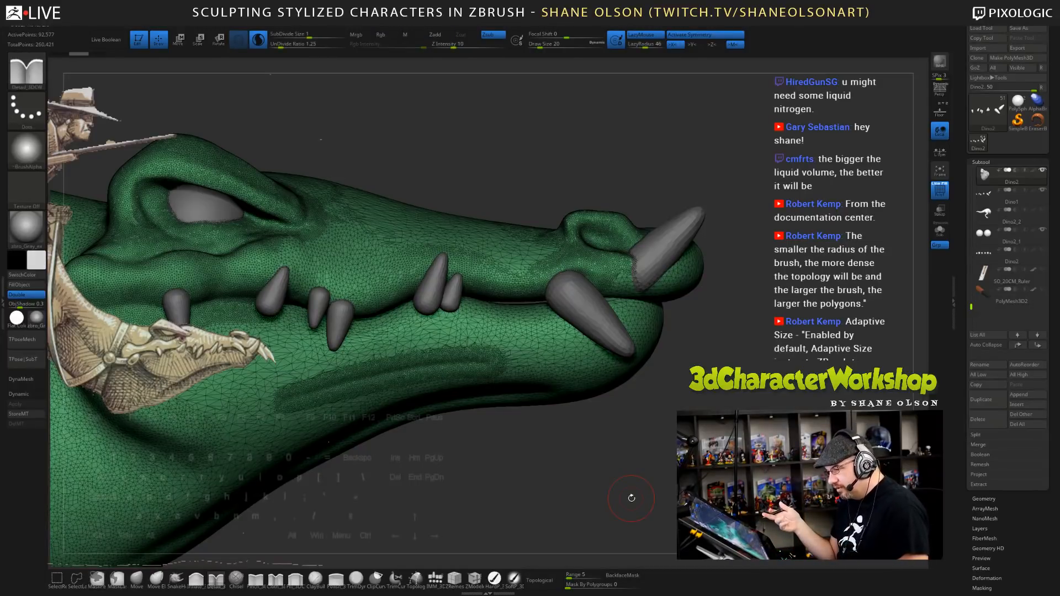
{"action": "key", "text": "ctrl"}
{"action": "key", "text": "ctrl+z"}
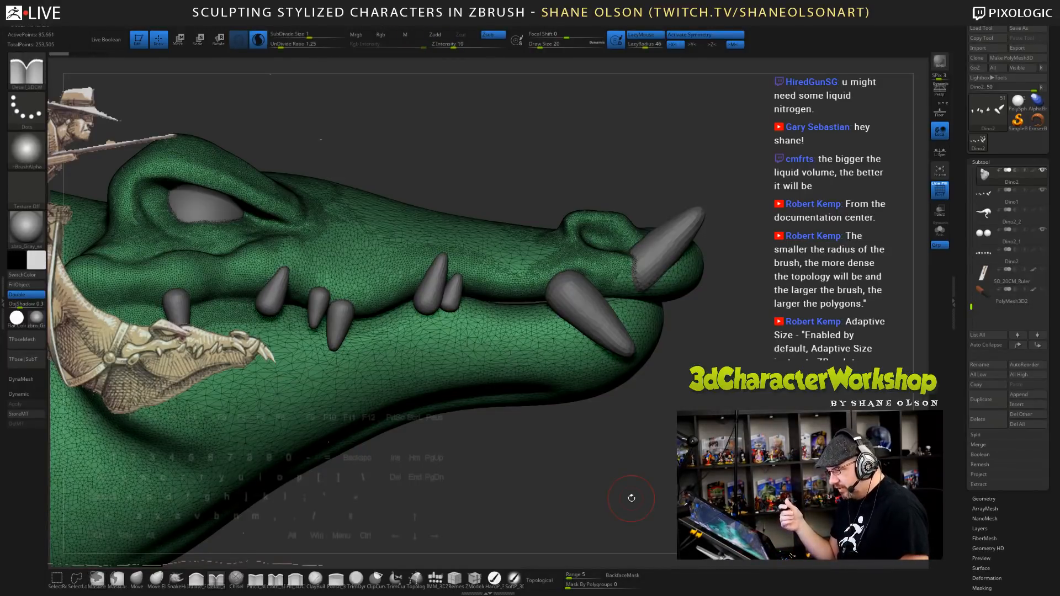
- Turn off the polyframe display and reduce the Detail brush's draw size to 16 for the head
{"action": "key", "text": "shift+f"}
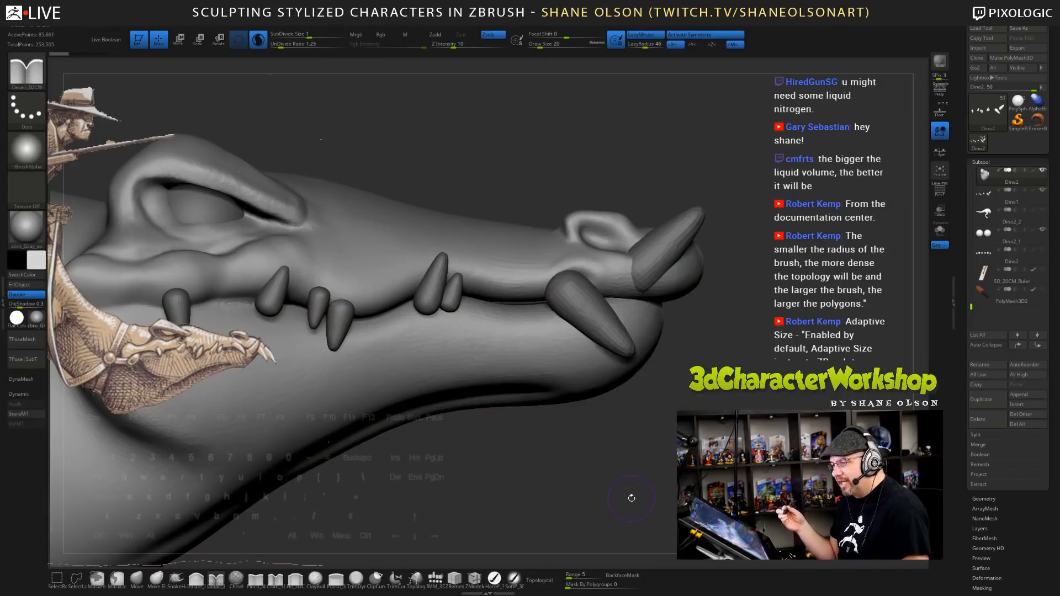
{"action": "left_click_drag", "start_coordinate": [632, 498], "coordinate": [663, 484], "text": "alt"}
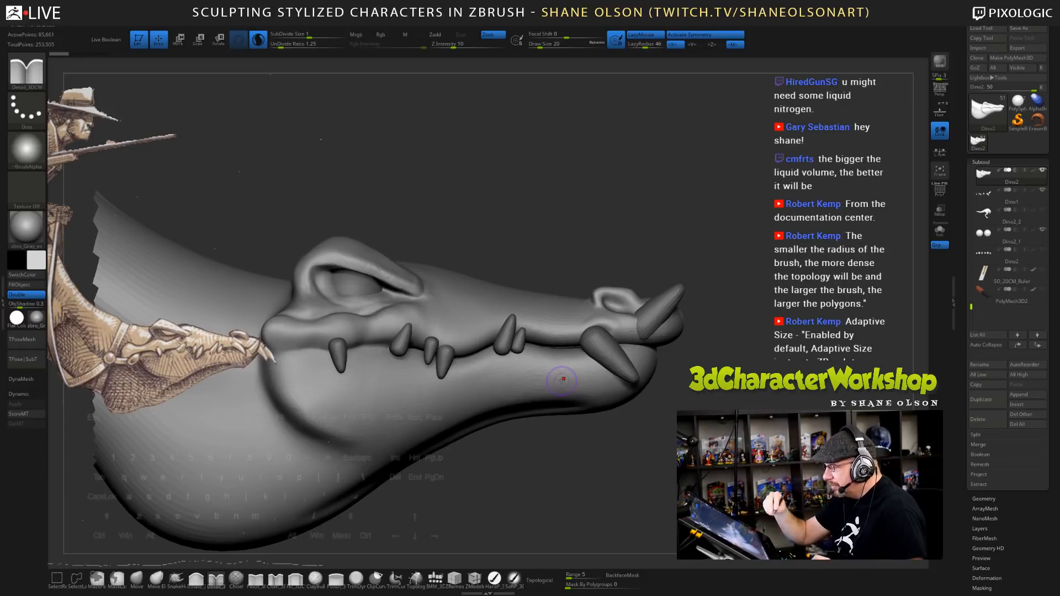
{"action": "mouse_move", "coordinate": [646, 445]}
{"action": "left_mouse_down", "text": "alt"}
{"action": "mouse_move", "coordinate": [654, 465]}
{"action": "mouse_move", "coordinate": [690, 479]}
{"action": "left_mouse_up", "text": "alt"}
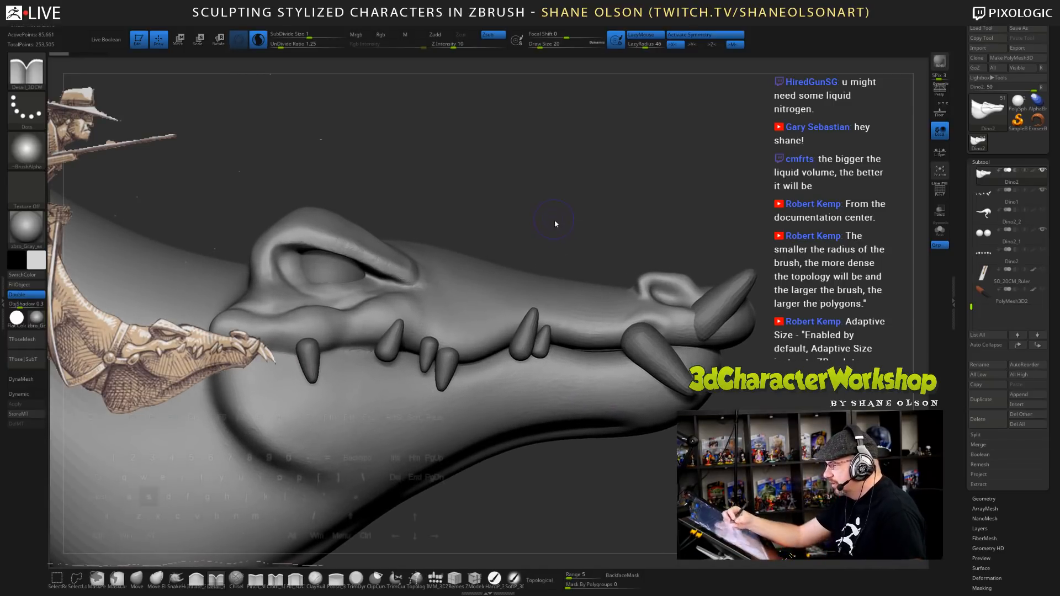
{"action": "key", "text": "s"}
{"action": "left_click_drag", "start_coordinate": [555, 224], "coordinate": [555, 225]}
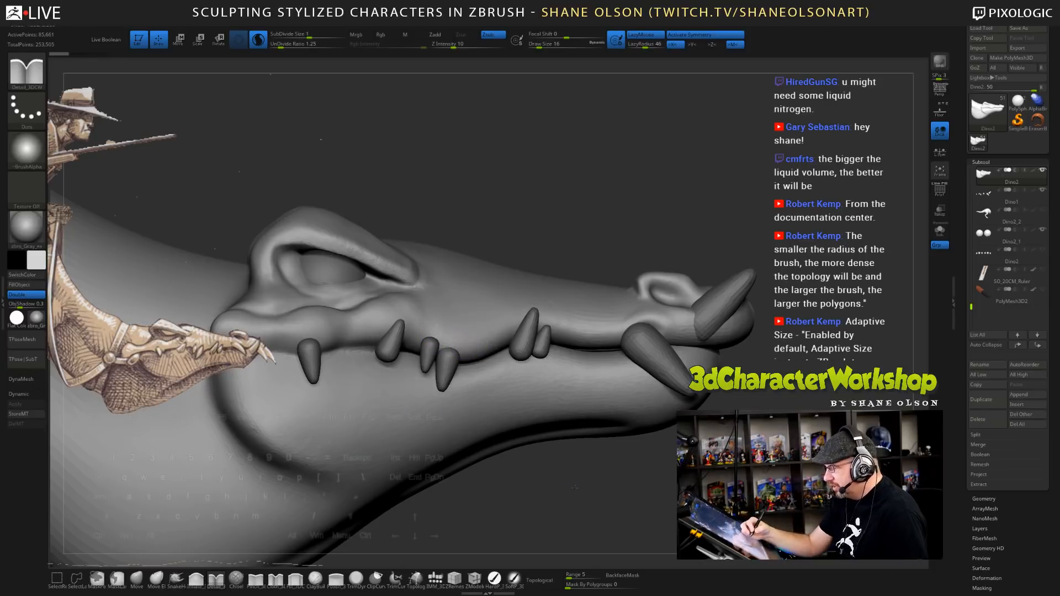
- Select the teeth subtool and reshape the side teeth below the eye using the Move brush at draw size 18
{"action": "left_click_drag", "start_coordinate": [580, 469], "coordinate": [578, 506]}
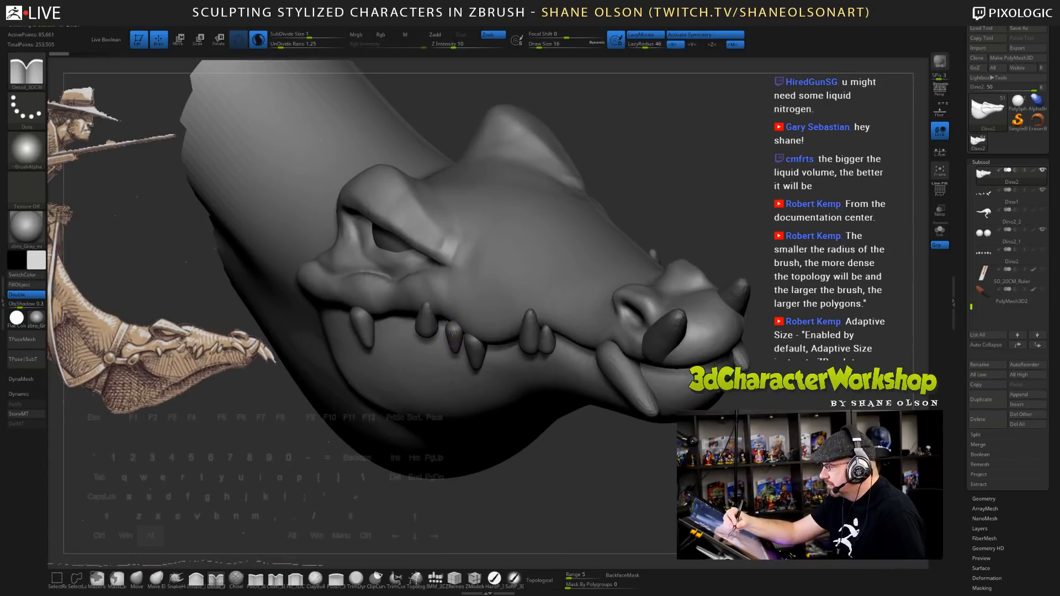
{"action": "left_click", "coordinate": [451, 334], "text": "alt"}
{"action": "left_click", "coordinate": [136, 578]}
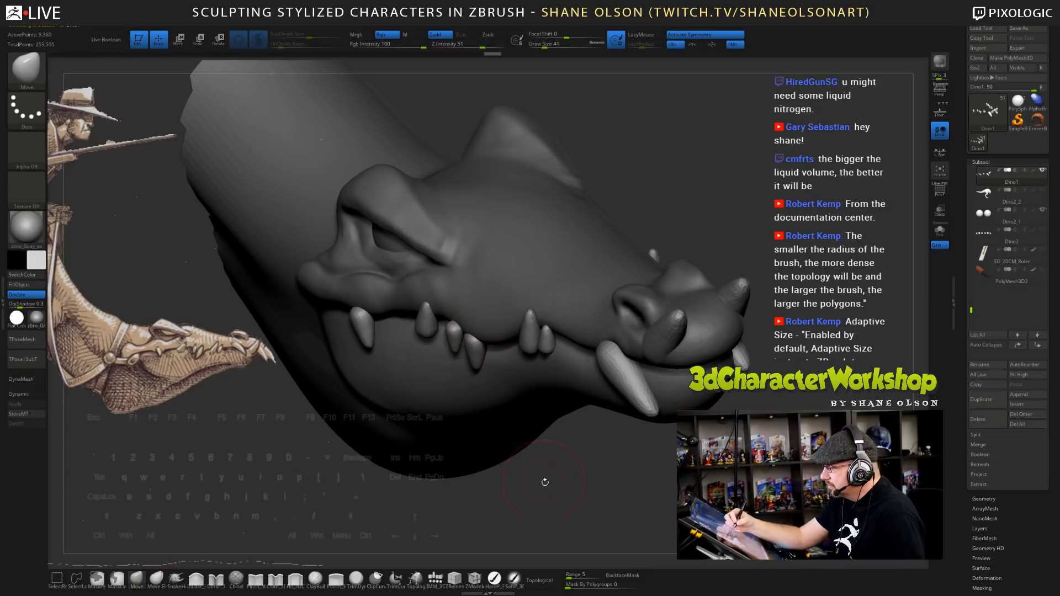
{"action": "left_click_drag", "start_coordinate": [545, 482], "coordinate": [578, 449]}
{"action": "key", "text": "s"}
{"action": "left_click_drag", "start_coordinate": [553, 226], "coordinate": [547, 224]}
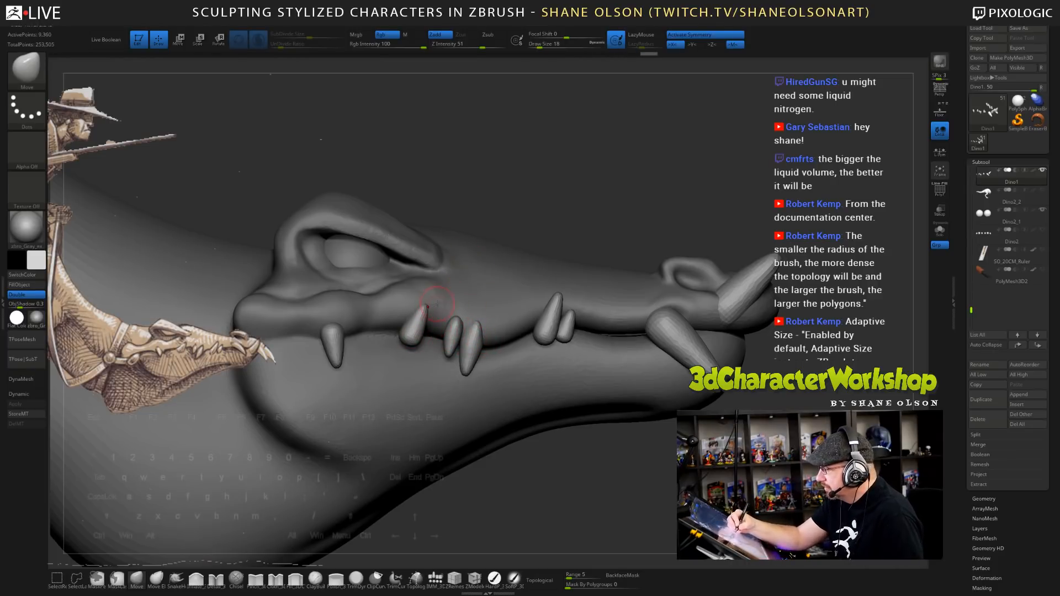
{"action": "left_click_drag", "start_coordinate": [445, 297], "coordinate": [473, 298]}
- Select the head subtool and build up a gum bulge around the base of the tooth below the eye with ClayBuildup at draw size 22
{"action": "left_click", "coordinate": [426, 367], "text": "alt"}
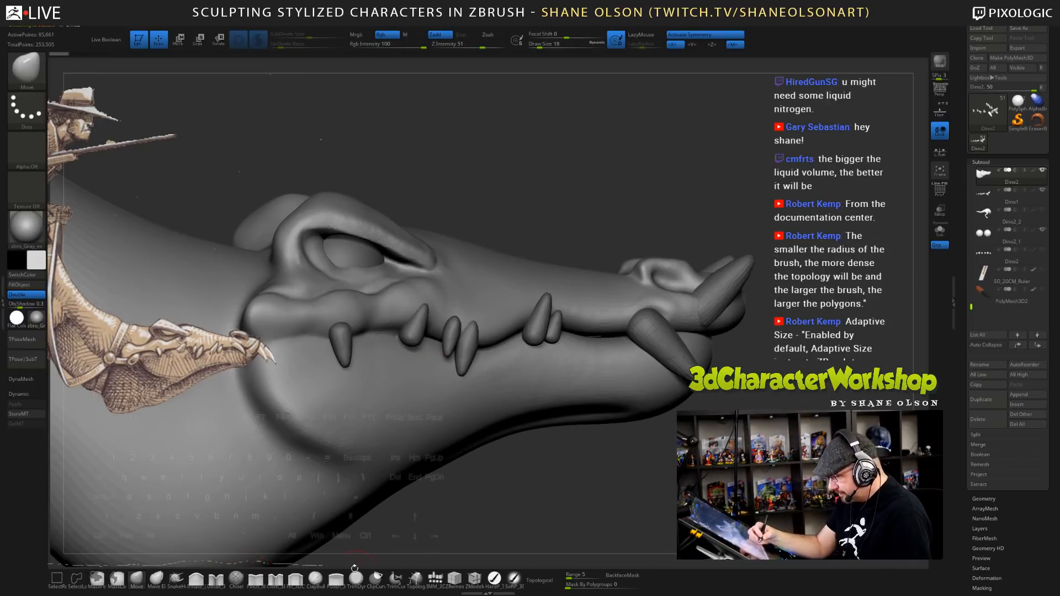
{"action": "left_click", "coordinate": [315, 578]}
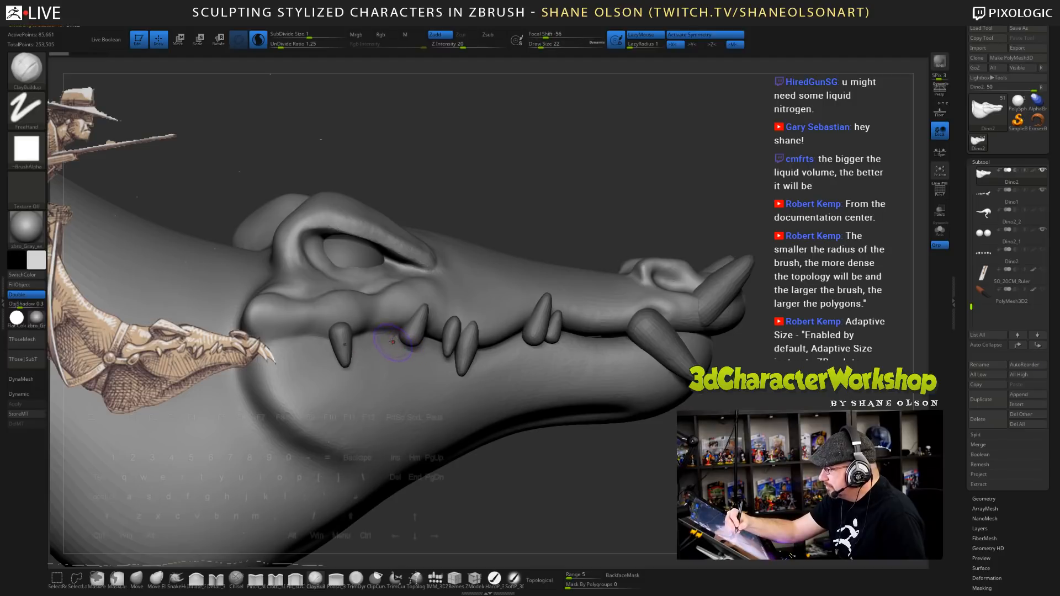
{"action": "left_click_drag", "start_coordinate": [393, 341], "coordinate": [413, 350]}
{"action": "right_click_drag", "start_coordinate": [414, 350], "coordinate": [393, 358]}
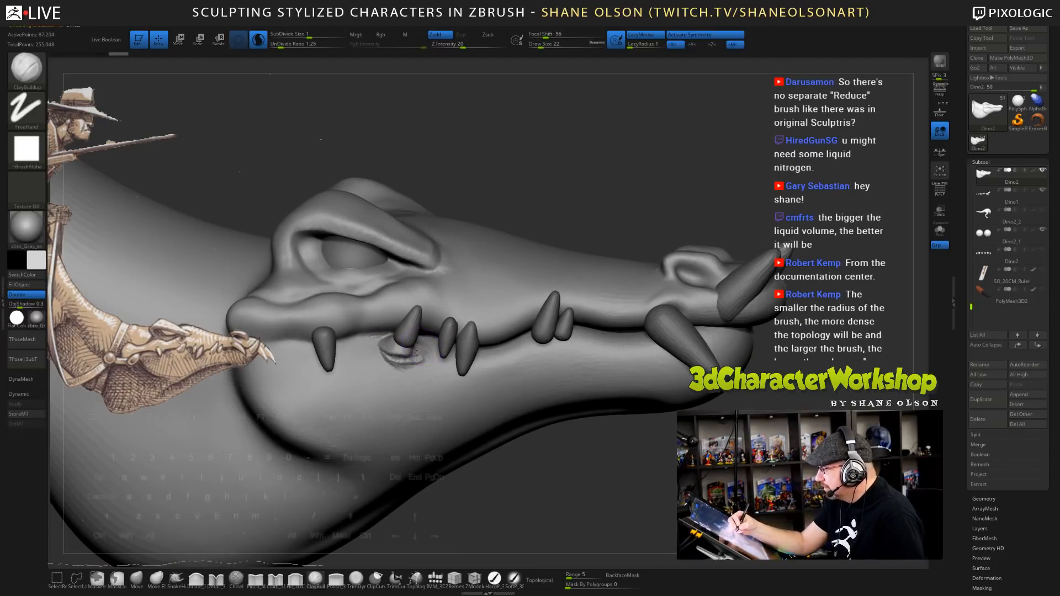
{"action": "mouse_move", "coordinate": [416, 352]}
{"action": "left_mouse_down"}
{"action": "mouse_move", "coordinate": [359, 353]}
{"action": "mouse_move", "coordinate": [419, 365]}
{"action": "mouse_move", "coordinate": [432, 354]}
{"action": "mouse_move", "coordinate": [408, 360]}
{"action": "left_mouse_up"}
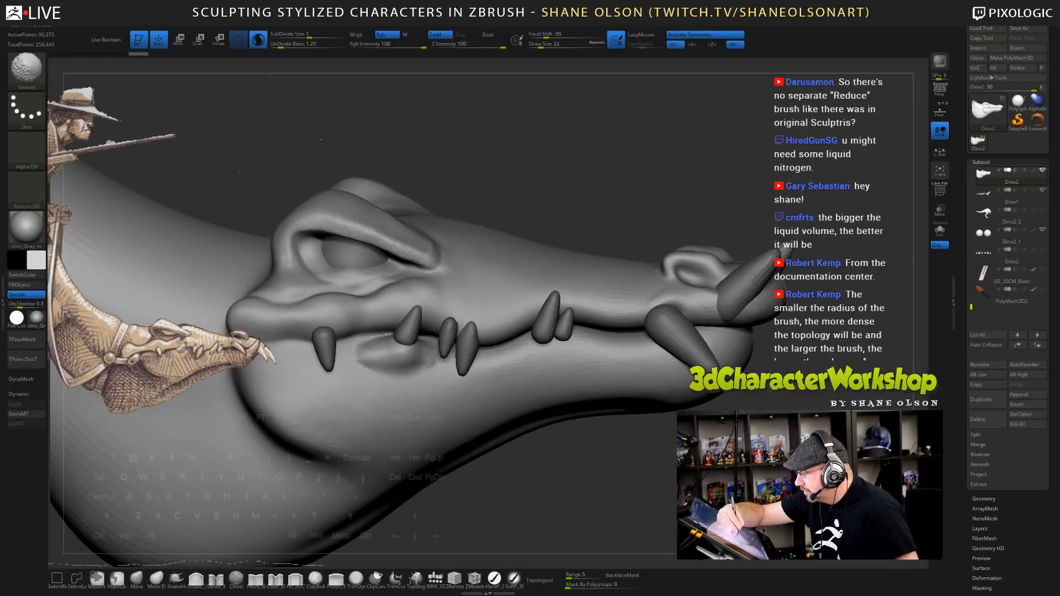
- Smooth the built-up gum so it blends into the lower jaw around the tooth base
{"action": "mouse_move", "coordinate": [679, 450]}
{"action": "left_mouse_down"}
{"action": "mouse_move", "coordinate": [564, 457]}
{"action": "mouse_move", "coordinate": [669, 453]}
{"action": "left_mouse_up"}
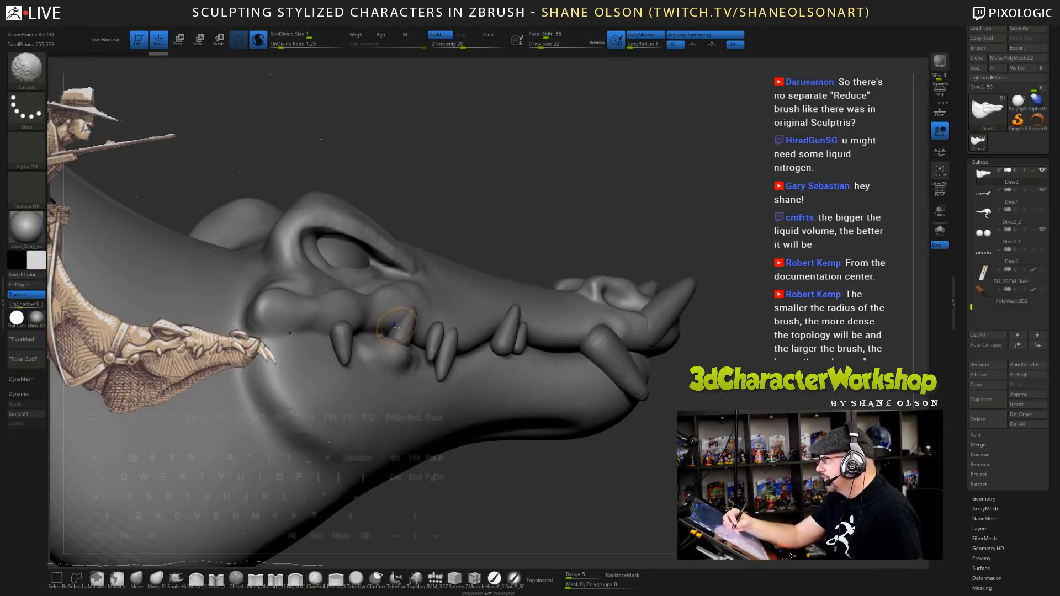
{"action": "left_click_drag", "start_coordinate": [394, 334], "coordinate": [394, 356], "text": "shift"}
{"action": "mouse_move", "coordinate": [561, 449]}
{"action": "left_mouse_down", "text": "alt"}
{"action": "mouse_move", "coordinate": [626, 458]}
{"action": "mouse_move", "coordinate": [609, 457]}
{"action": "left_mouse_up", "text": "alt"}
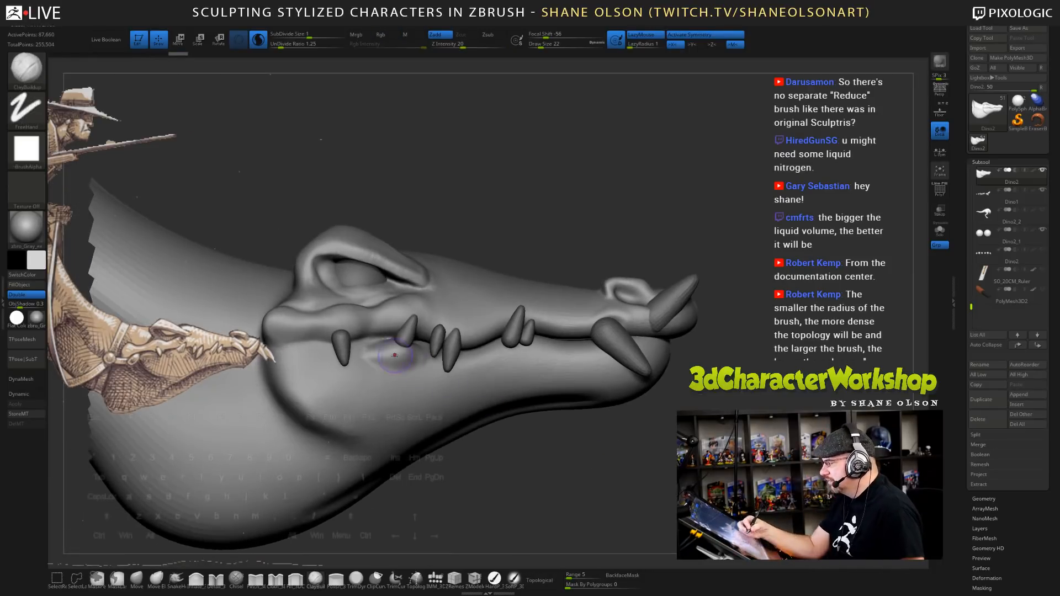
{"action": "mouse_move", "coordinate": [395, 355]}
{"action": "left_mouse_down", "text": "shift"}
{"action": "mouse_move", "coordinate": [380, 348]}
{"action": "mouse_move", "coordinate": [394, 362]}
{"action": "mouse_move", "coordinate": [372, 367]}
{"action": "mouse_move", "coordinate": [422, 375]}
{"action": "mouse_move", "coordinate": [369, 352]}
{"action": "left_mouse_up", "text": "shift"}
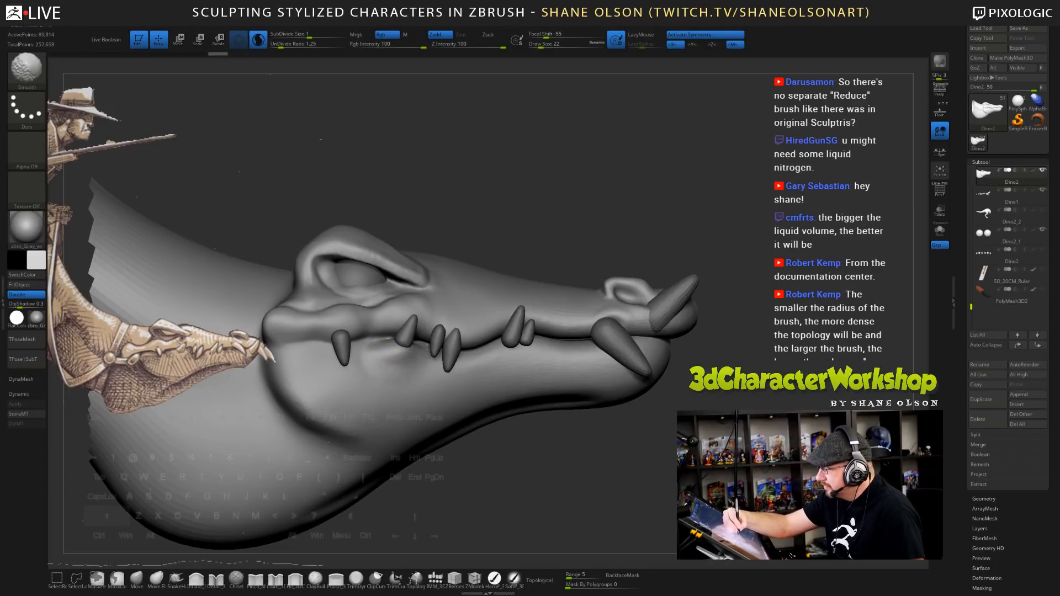
- Select the teeth subtool and reposition the tooth below the eye with the Move brush, enlarging the draw size to 49
{"action": "left_click", "coordinate": [408, 333], "text": "alt"}
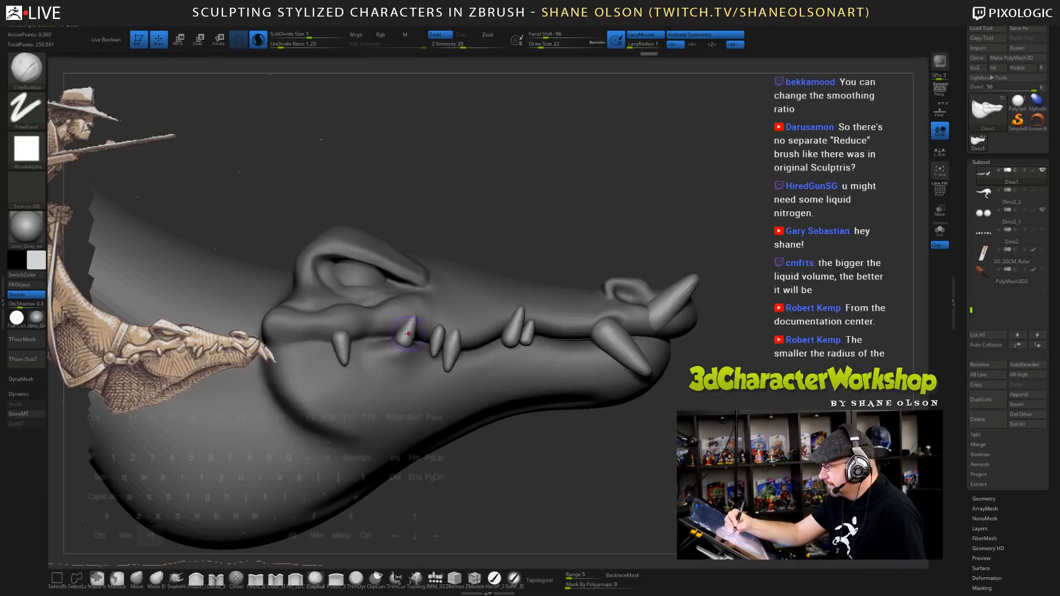
{"action": "key", "text": "b"}
{"action": "key", "text": "m"}
{"action": "key", "text": "v"}
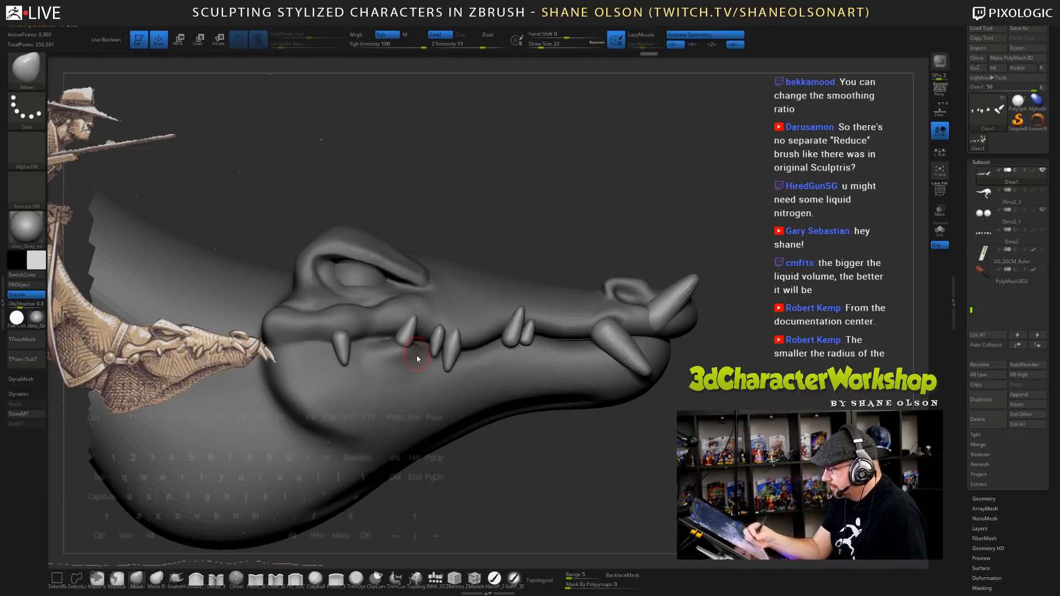
{"action": "left_click_drag", "start_coordinate": [407, 342], "coordinate": [399, 341]}
{"action": "right_click_drag", "start_coordinate": [419, 336], "coordinate": [481, 340]}
{"action": "key", "text": "s"}
{"action": "left_click", "coordinate": [417, 322]}
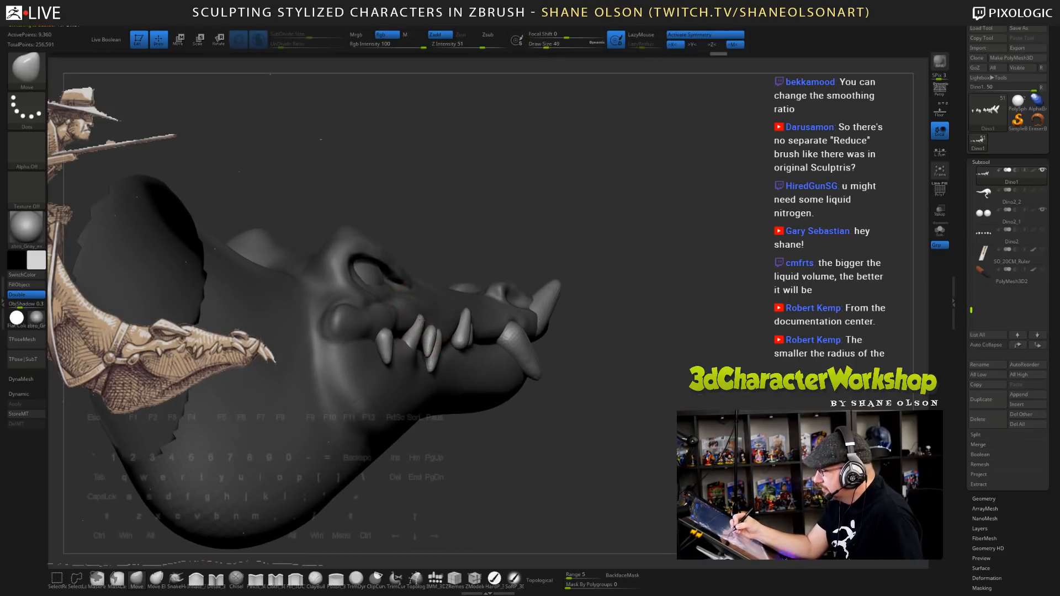
{"action": "left_click_drag", "start_coordinate": [421, 319], "coordinate": [419, 316]}
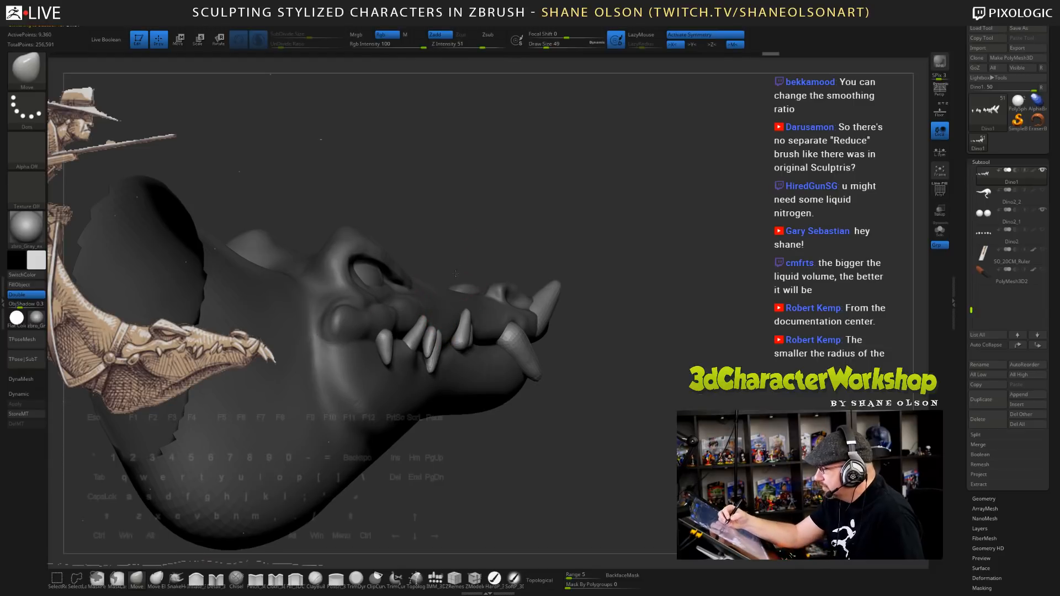
- Try smoothing the tooth below the eye at draw size 31, and undo the stroke
{"action": "right_click_drag", "start_coordinate": [459, 347], "coordinate": [450, 296]}
{"action": "key", "text": "s"}
{"action": "left_click_drag", "start_coordinate": [450, 298], "coordinate": [427, 325]}
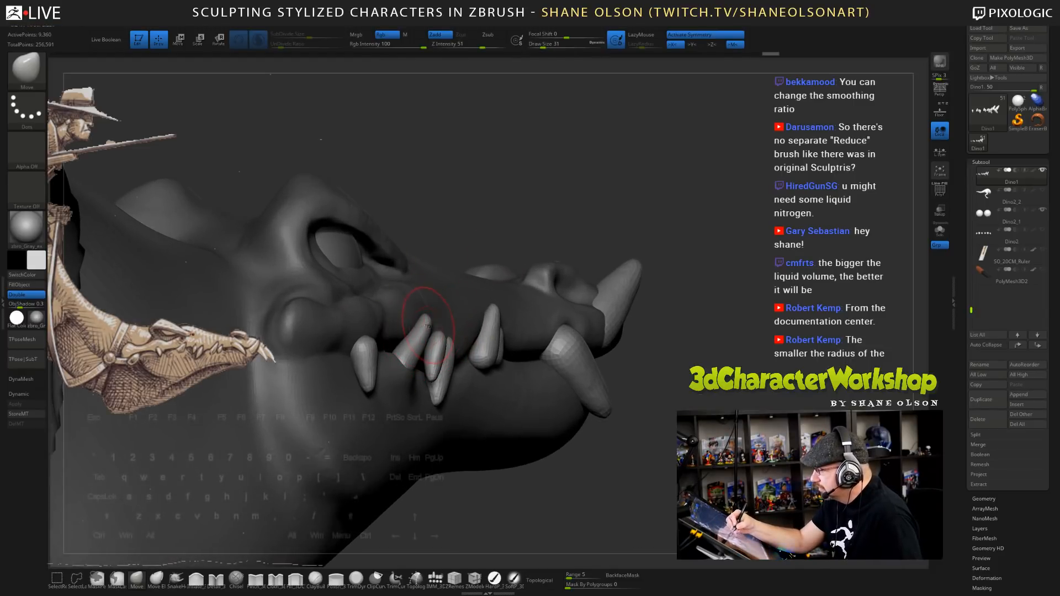
{"action": "key", "text": "ctrl"}
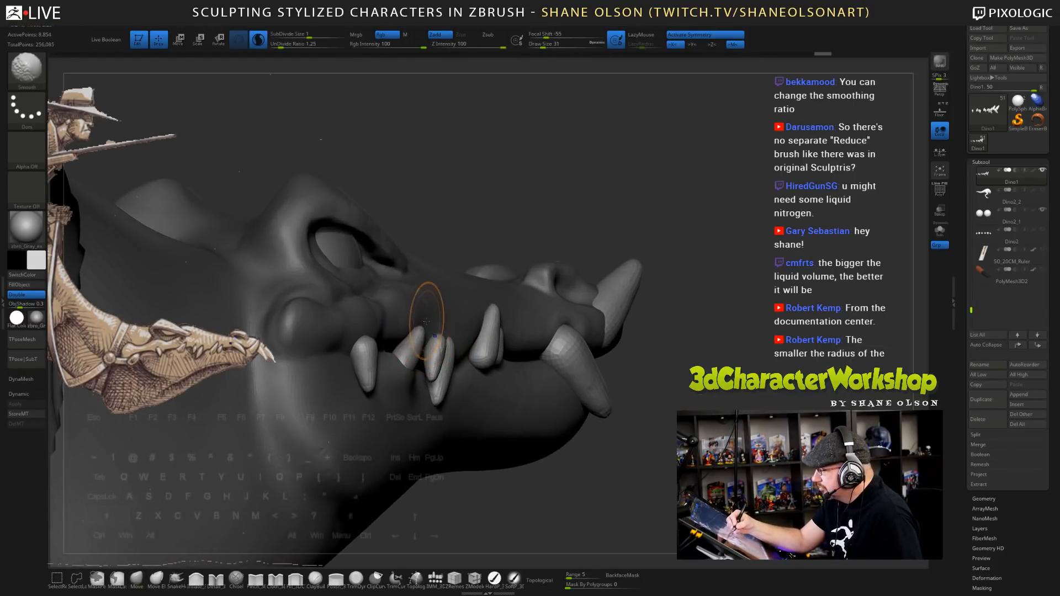
{"action": "key", "text": "ctrl+z"}
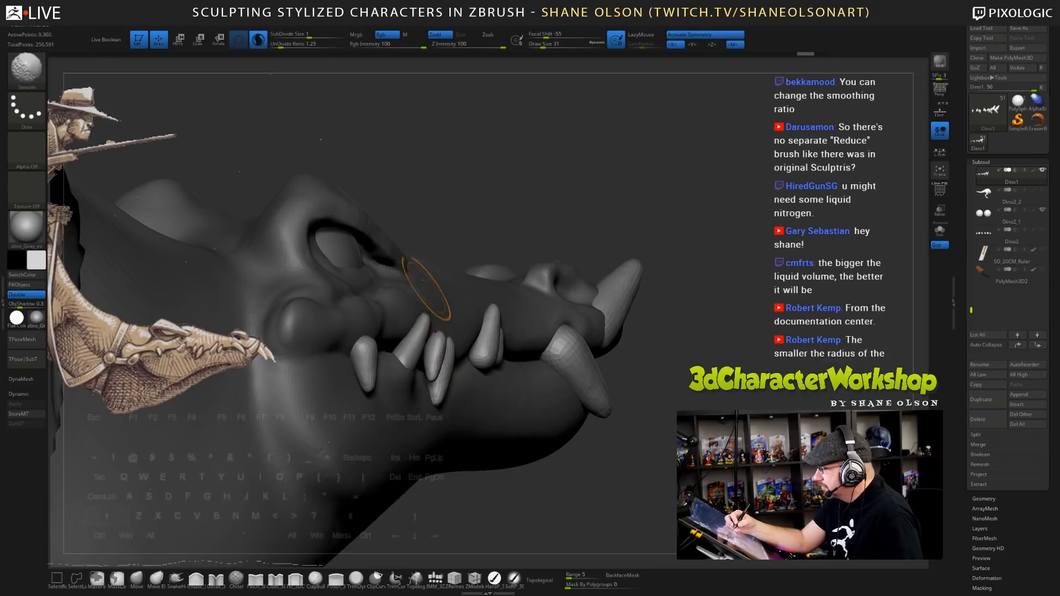
- Lower the Smooth brush's intensity to 14 and smooth the tooth below the eye at a smaller draw size
{"action": "left_click", "coordinate": [458, 48], "text": "shift"}
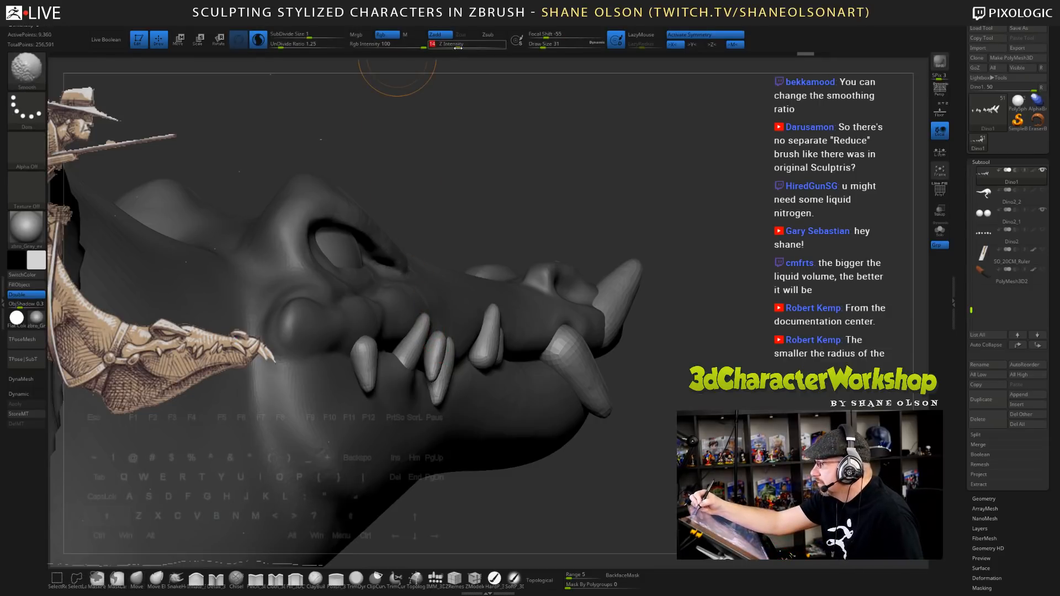
{"action": "key", "text": "s"}
{"action": "left_click", "coordinate": [421, 331]}
{"action": "left_click_drag", "start_coordinate": [423, 327], "coordinate": [437, 343], "text": "shift"}
{"action": "left_click_drag", "start_coordinate": [442, 185], "coordinate": [528, 188]}
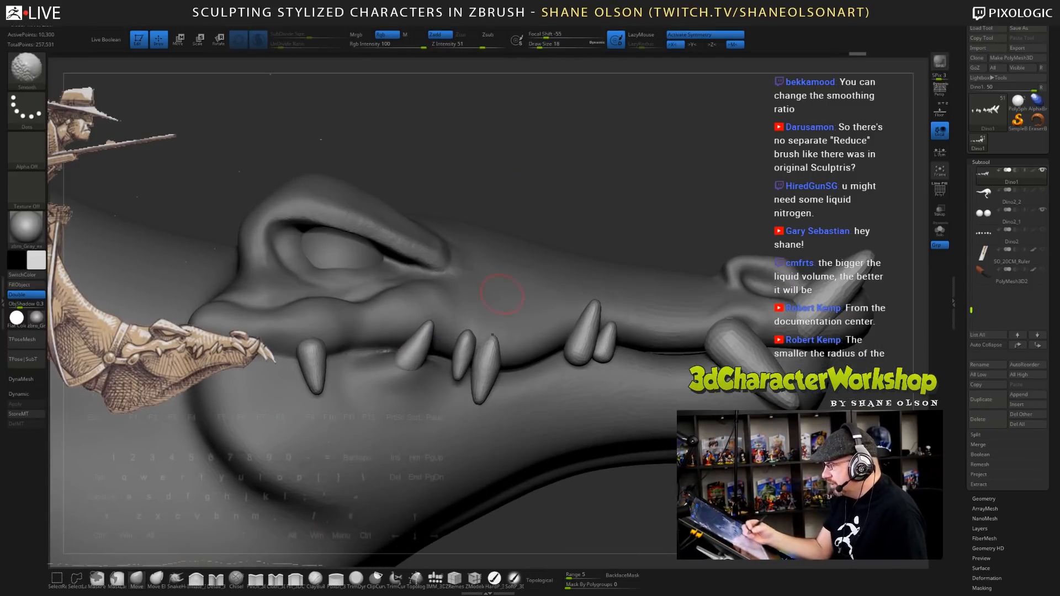
- Pull the tip of the tooth below the eye into shape with the SnakeHook brush at draw size 14
{"action": "key", "text": "s"}
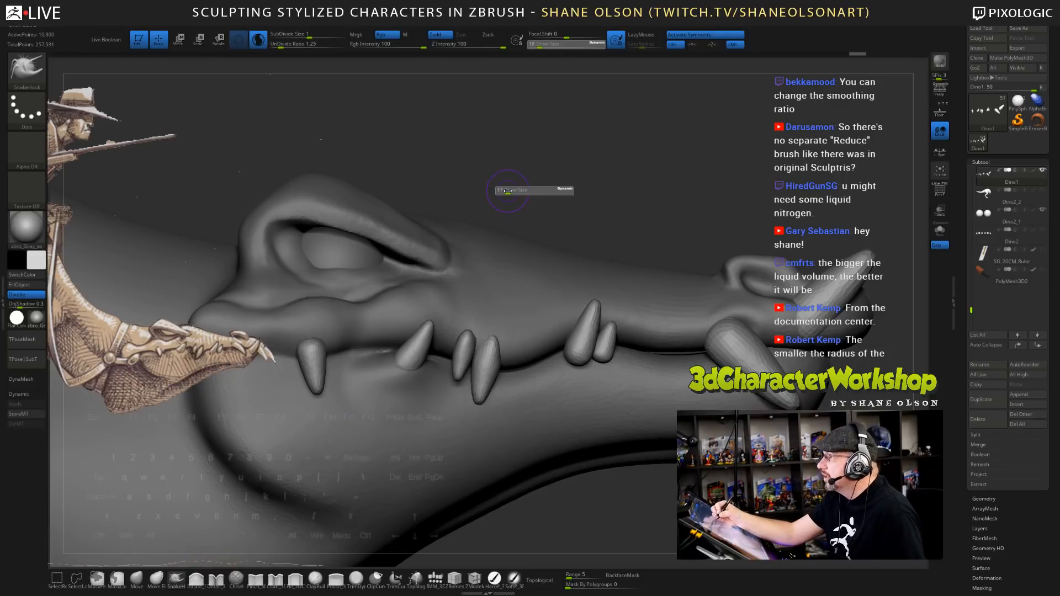
{"action": "left_click", "coordinate": [503, 191]}
{"action": "left_click_drag", "start_coordinate": [432, 322], "coordinate": [421, 326]}
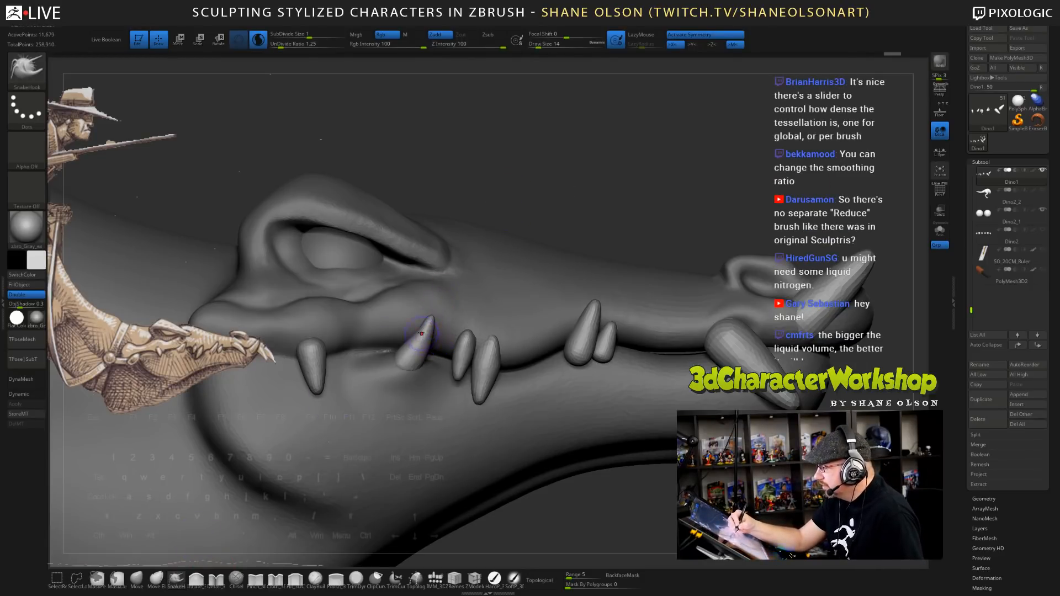
- Try to pull out the side of the tooth below the eye with SnakeHook at draw size 29, and undo it
{"action": "key", "text": "bracketright"}
{"action": "key", "text": "bracketright"}
{"action": "key", "text": "bracketright"}
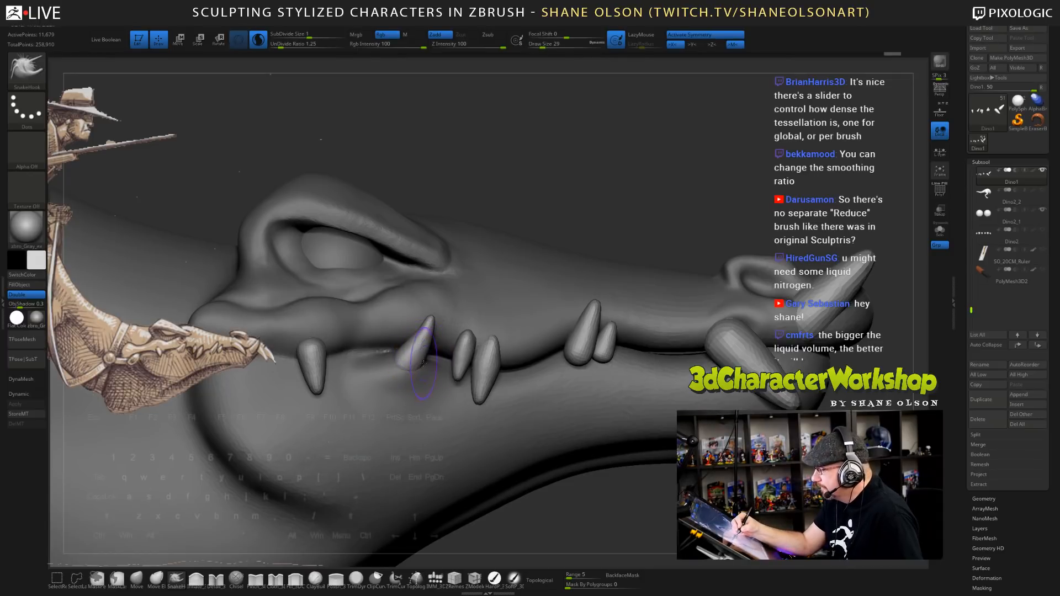
{"action": "left_click_drag", "start_coordinate": [422, 363], "coordinate": [425, 364]}
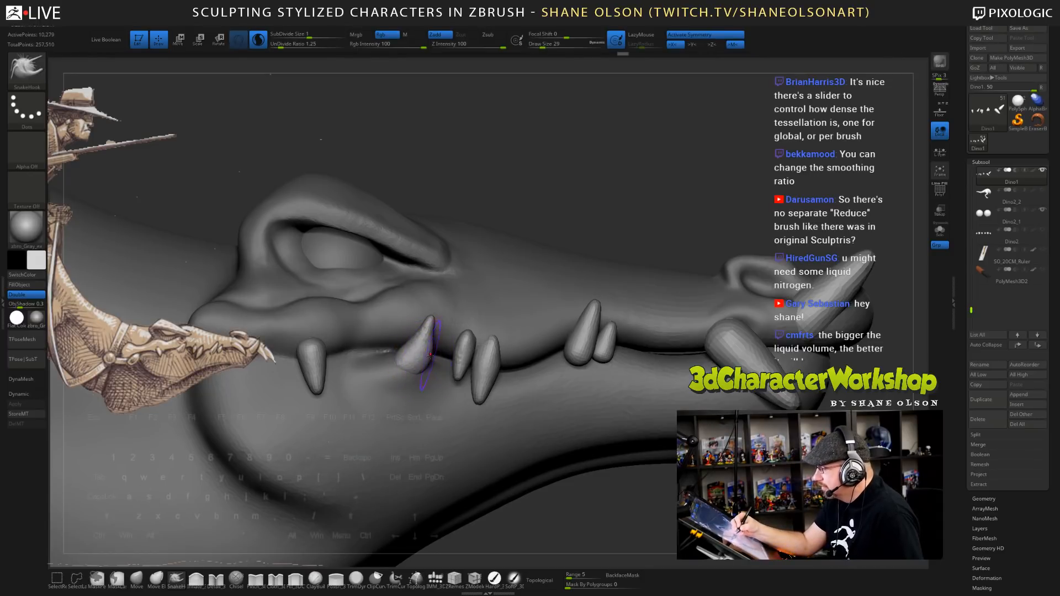
{"action": "key", "text": "ctrl+z"}
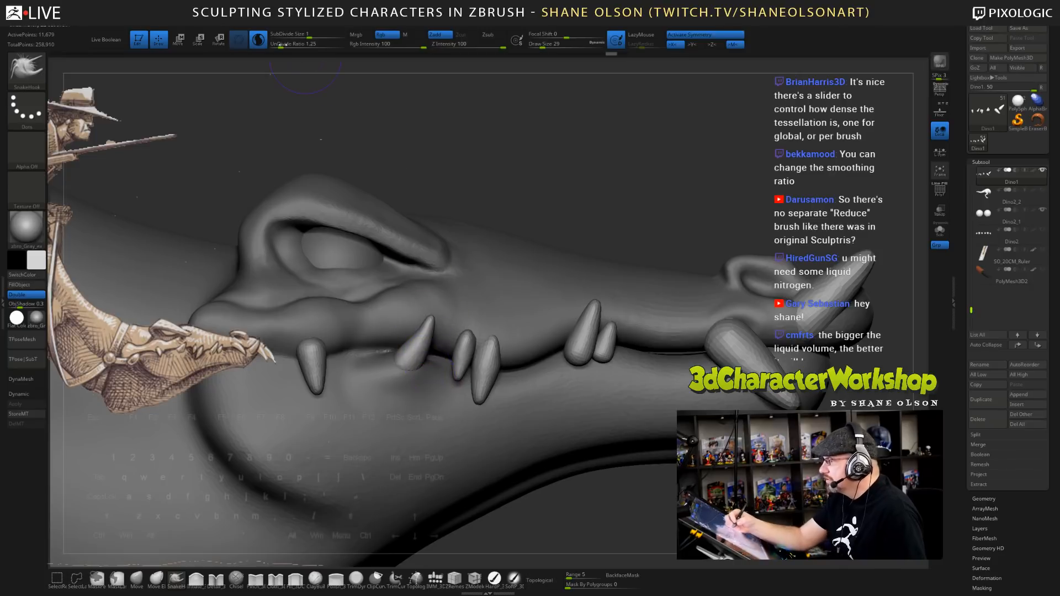
- Turn off Sculptris Pro and reshape the tooth below the eye with the SnakeHook brush at draw sizes 20 and 25
{"action": "left_click", "coordinate": [258, 39]}
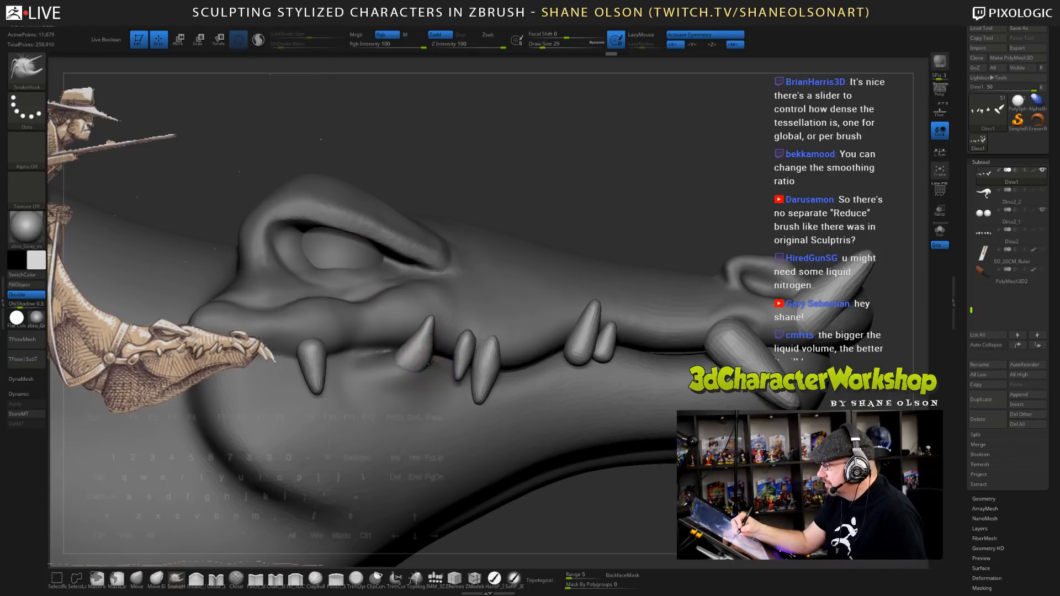
{"action": "mouse_move", "coordinate": [427, 360]}
{"action": "left_mouse_down"}
{"action": "mouse_move", "coordinate": [421, 331]}
{"action": "mouse_move", "coordinate": [433, 327]}
{"action": "mouse_move", "coordinate": [419, 327]}
{"action": "left_mouse_up"}
{"action": "key", "text": "s"}
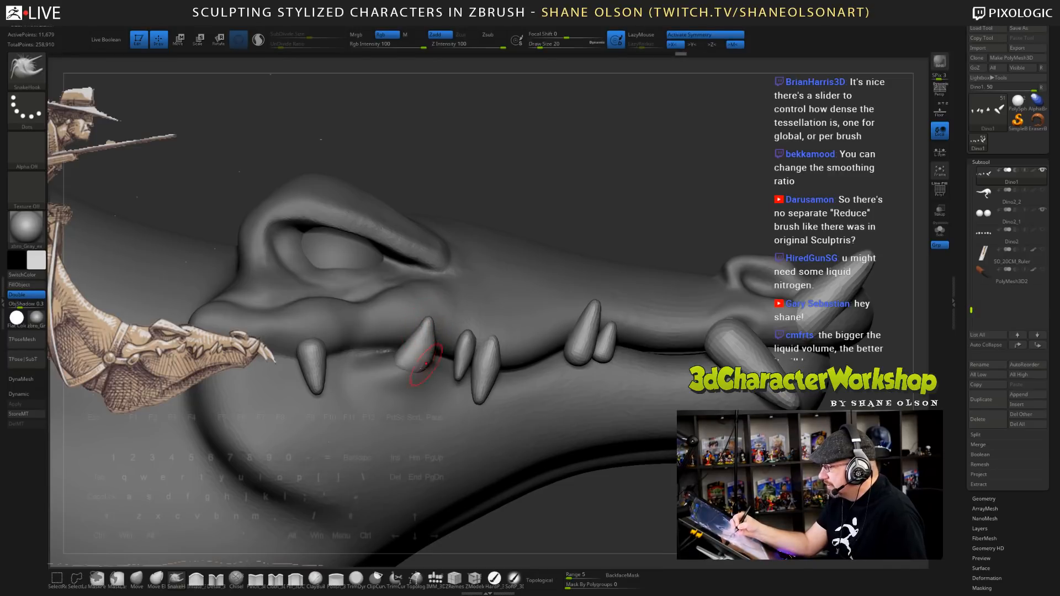
{"action": "mouse_move", "coordinate": [426, 363]}
{"action": "left_mouse_down"}
{"action": "mouse_move", "coordinate": [426, 350]}
{"action": "mouse_move", "coordinate": [425, 376]}
{"action": "left_mouse_up"}
{"action": "key", "text": "bracketright"}
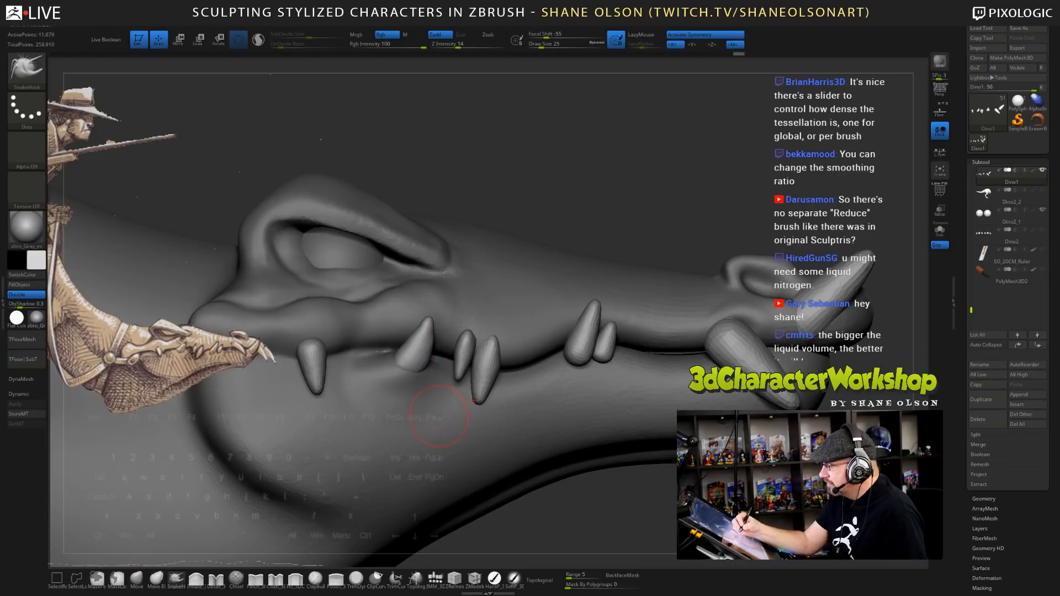
- Select the head subtool, re-enable Sculptris Pro and fill the gum below the reshaped tooth using the Fill brush at draw size 16
{"action": "left_click", "coordinate": [417, 408], "text": "alt"}
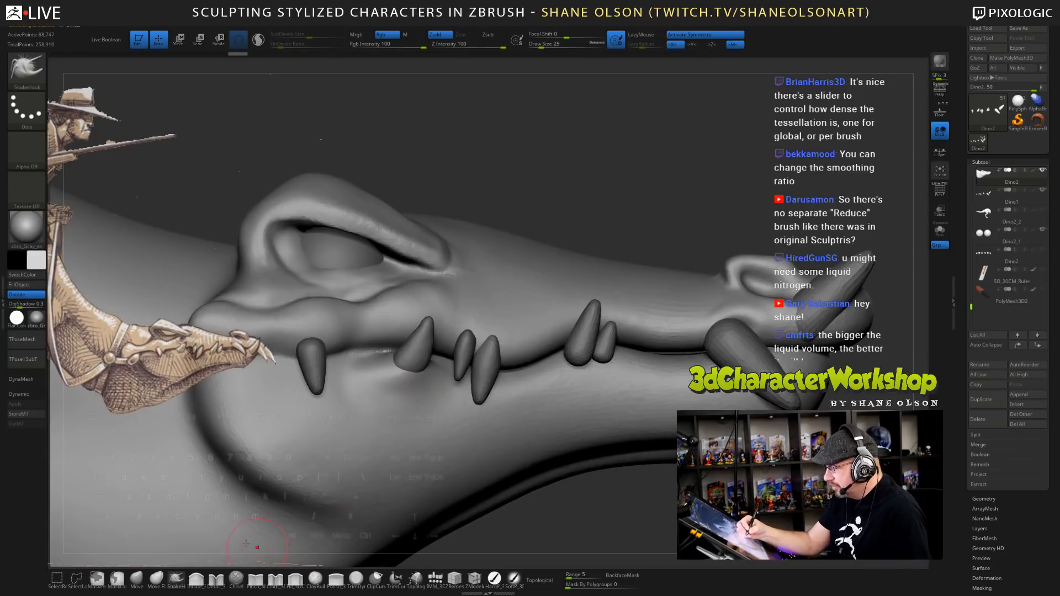
{"action": "left_click", "coordinate": [258, 39]}
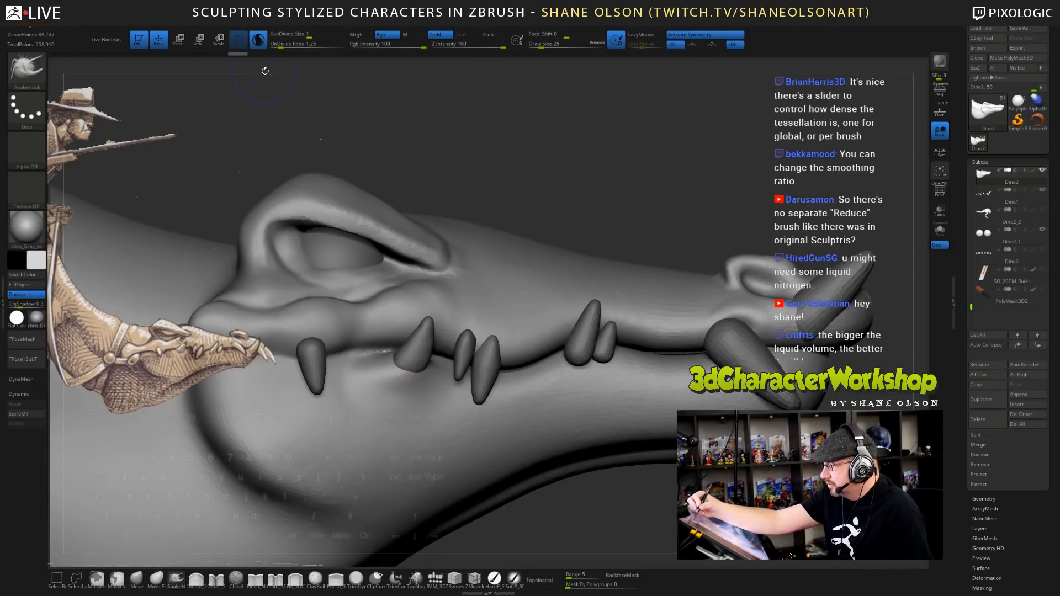
{"action": "left_click", "coordinate": [295, 578]}
{"action": "key", "text": "s"}
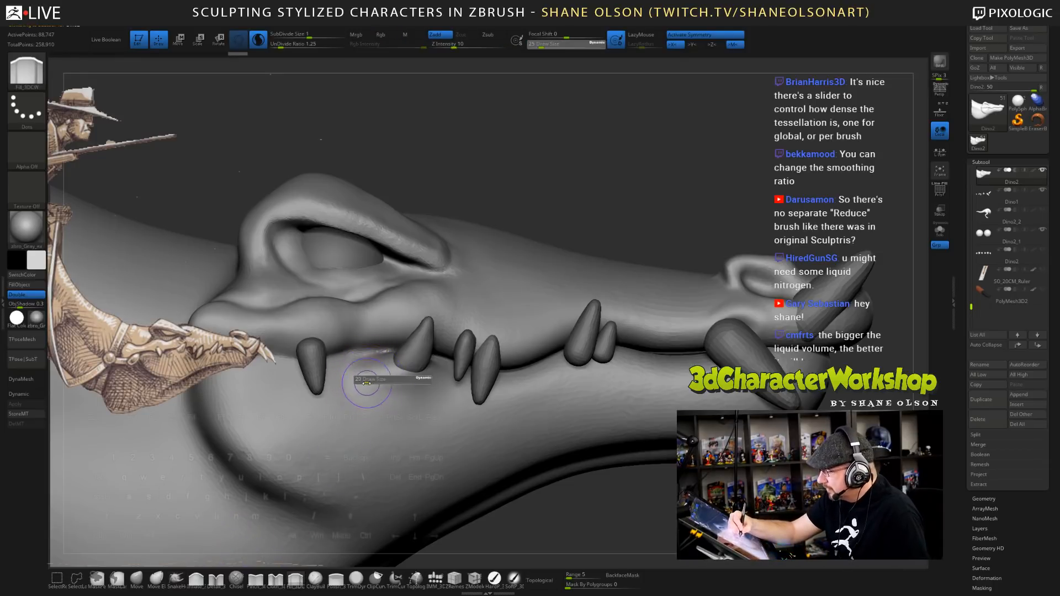
{"action": "left_click_drag", "start_coordinate": [367, 383], "coordinate": [384, 362]}
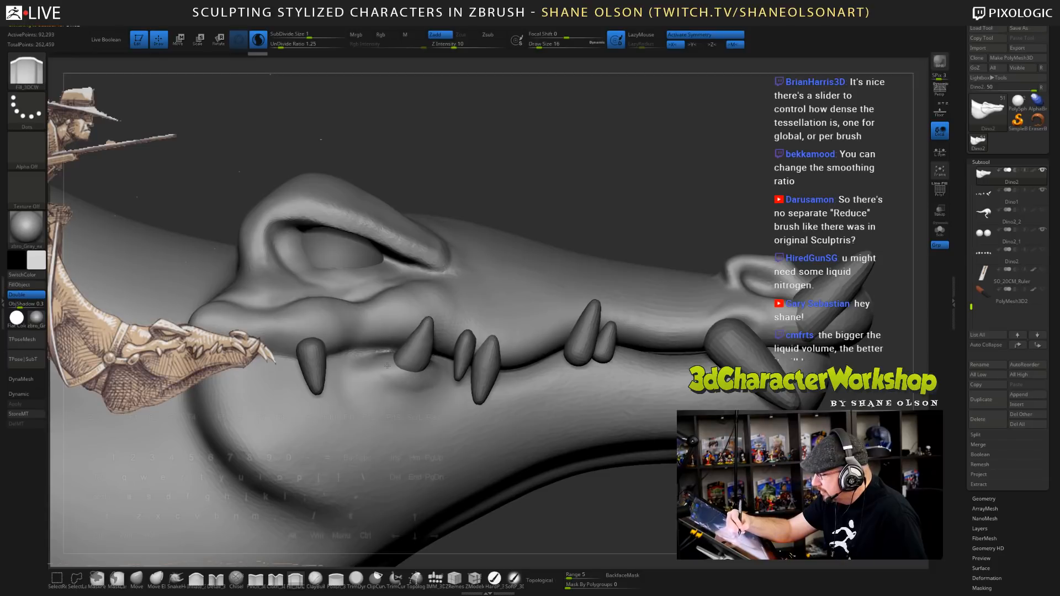
{"action": "mouse_move", "coordinate": [403, 392]}
{"action": "left_mouse_down"}
{"action": "mouse_move", "coordinate": [455, 398]}
{"action": "mouse_move", "coordinate": [496, 423]}
{"action": "left_mouse_up"}
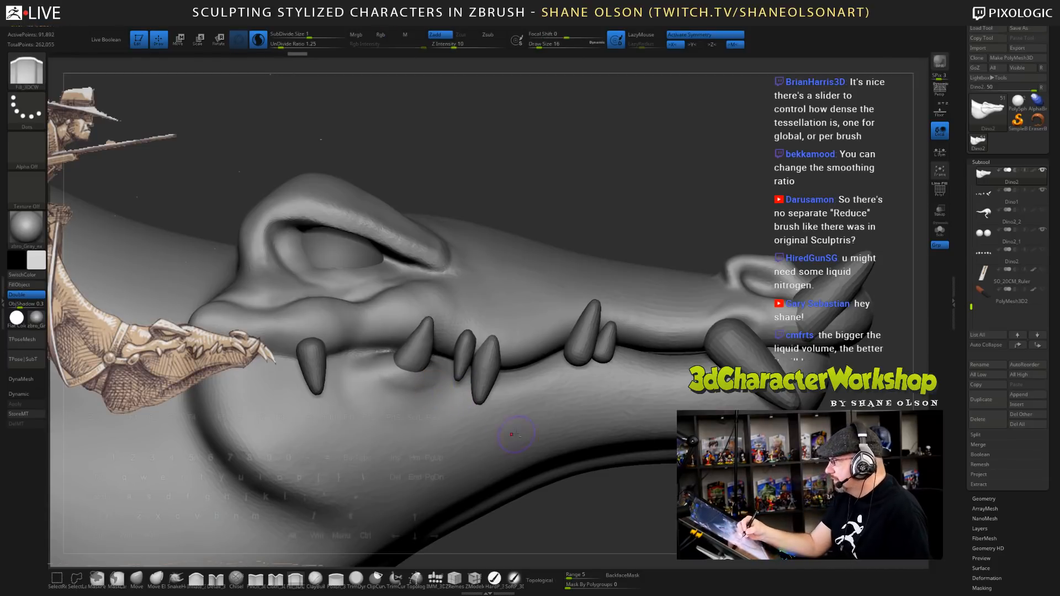
- Build up the gum over the rearmost tooth with the ClayBuildup brush at draw size 20, blending it into the lip
{"action": "left_click_drag", "start_coordinate": [646, 525], "coordinate": [659, 470], "text": "alt"}
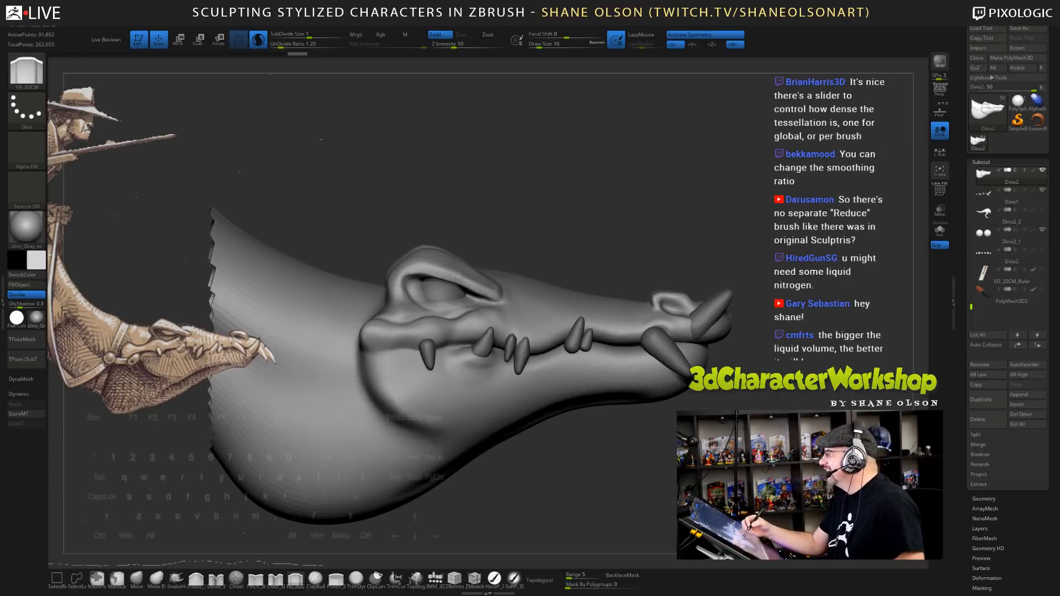
{"action": "mouse_move", "coordinate": [635, 497]}
{"action": "left_mouse_down"}
{"action": "mouse_move", "coordinate": [580, 500]}
{"action": "mouse_move", "coordinate": [626, 498]}
{"action": "left_mouse_up"}
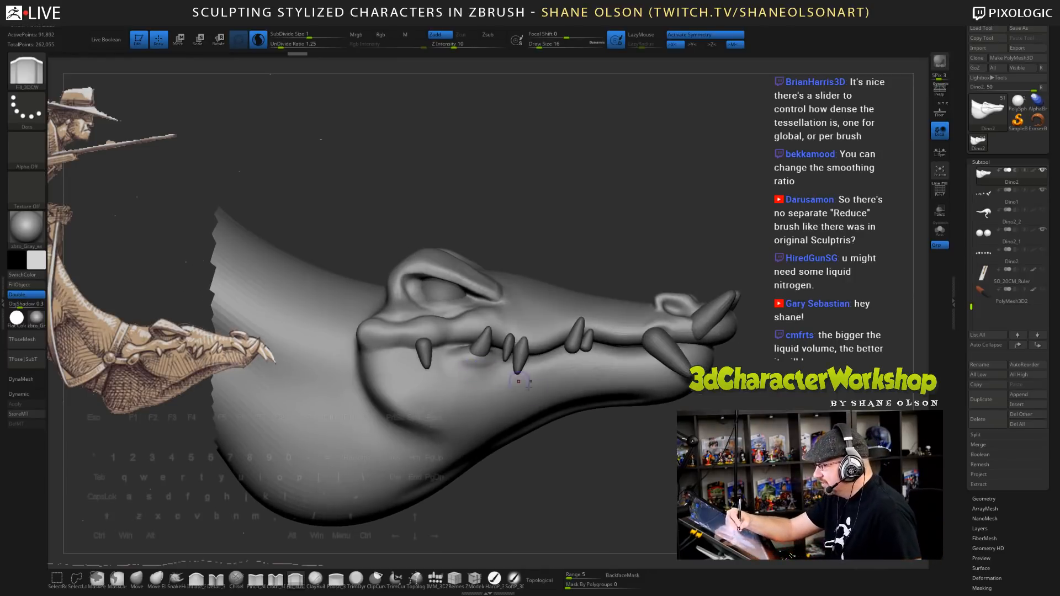
{"action": "left_click_drag", "start_coordinate": [597, 465], "coordinate": [607, 499], "text": "shift"}
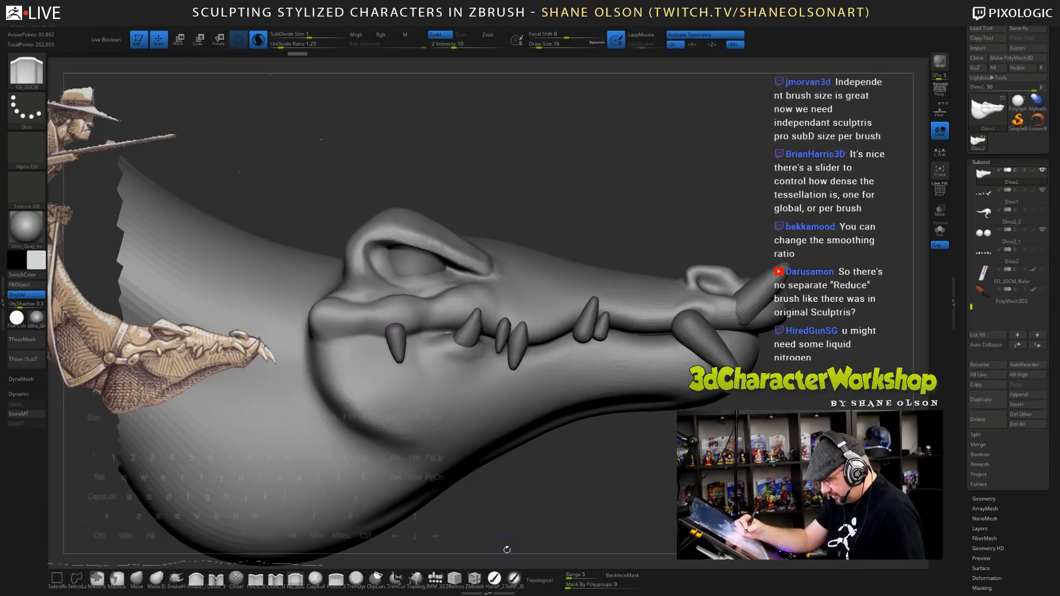
{"action": "left_click", "coordinate": [315, 578]}
{"action": "key", "text": "s"}
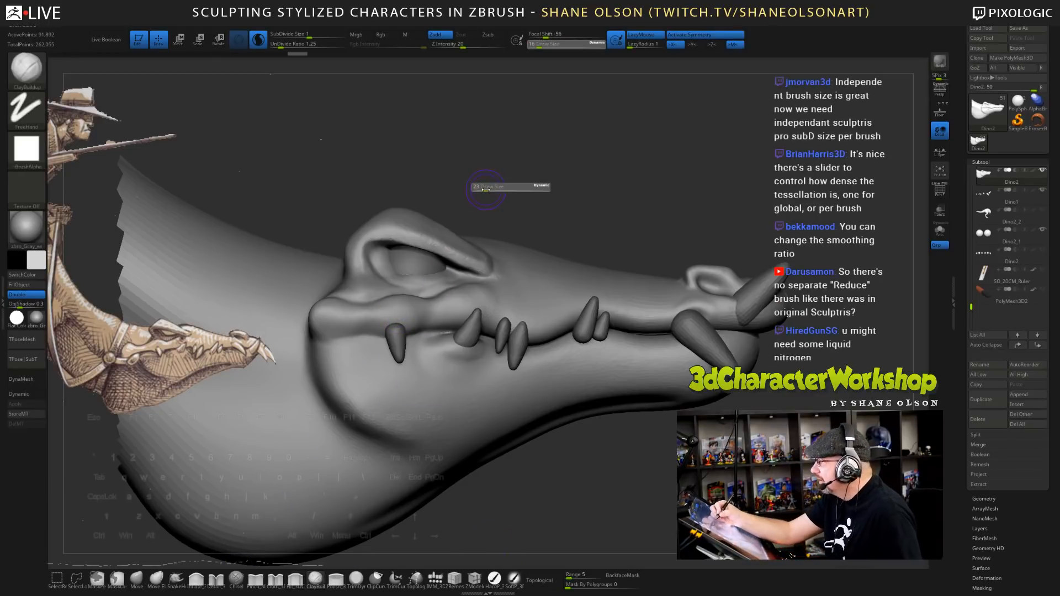
{"action": "left_click", "coordinate": [490, 186]}
{"action": "left_click_drag", "start_coordinate": [497, 179], "coordinate": [533, 180], "text": "alt"}
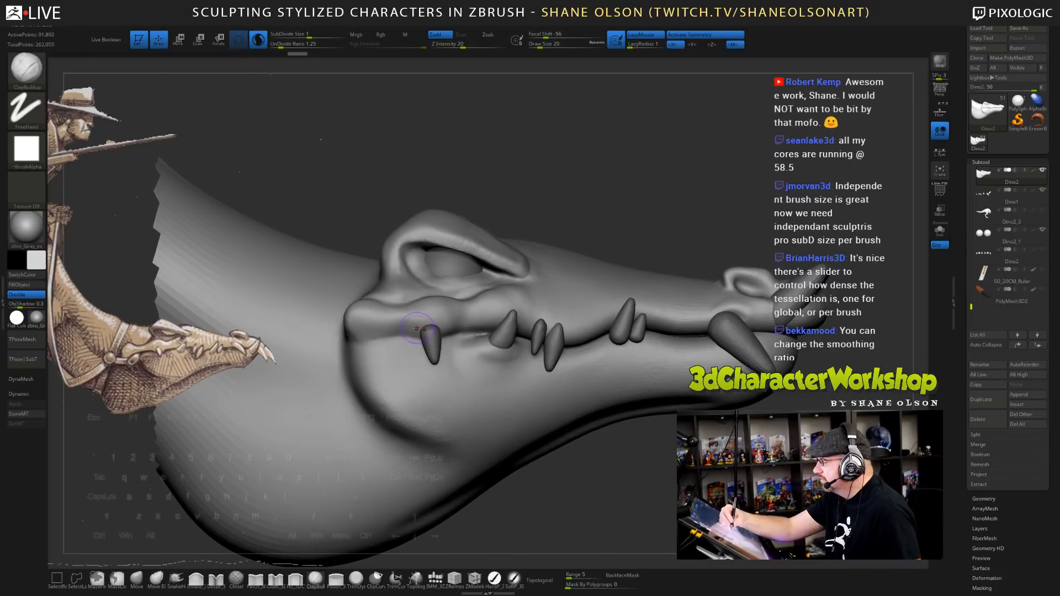
{"action": "left_click_drag", "start_coordinate": [416, 326], "coordinate": [440, 318]}
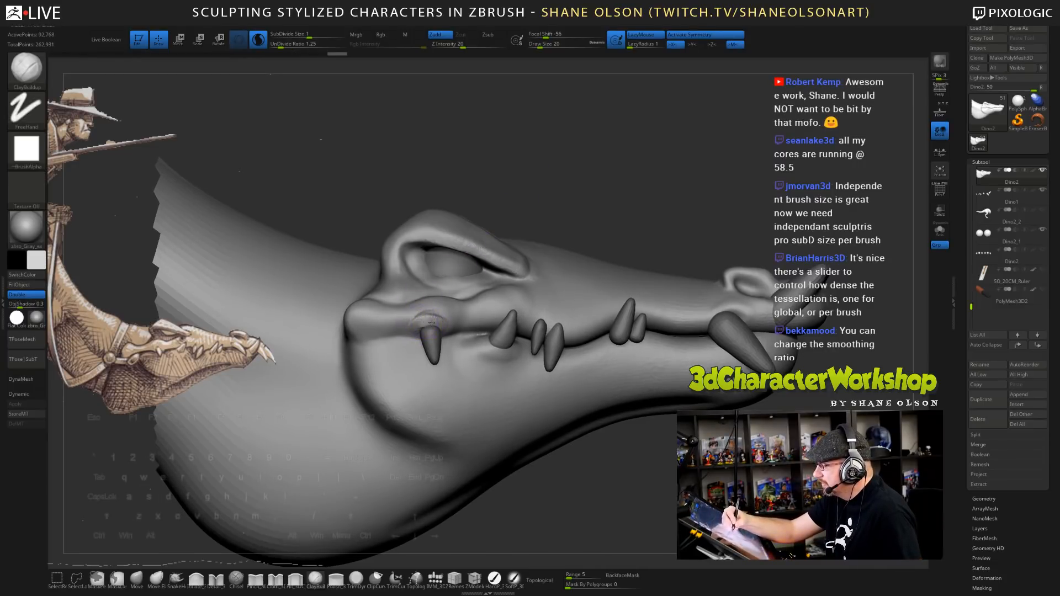
{"action": "left_click_drag", "start_coordinate": [440, 316], "coordinate": [433, 312], "text": "shift"}
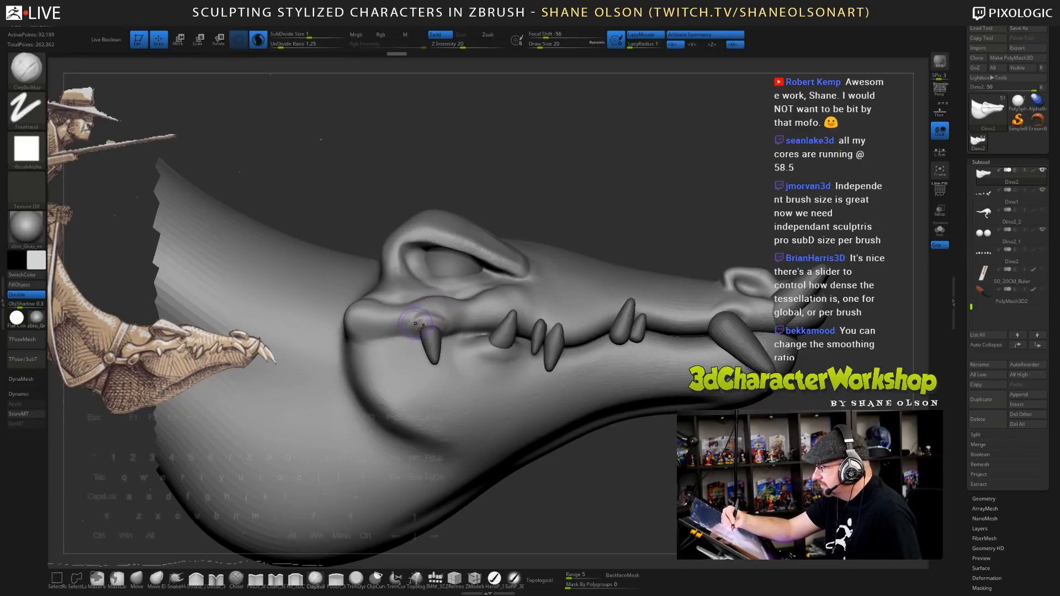
{"action": "mouse_move", "coordinate": [423, 314]}
{"action": "left_mouse_down", "text": "shift"}
{"action": "mouse_move", "coordinate": [461, 295]}
{"action": "mouse_move", "coordinate": [450, 310]}
{"action": "left_mouse_up", "text": "shift"}
- Smooth the gum bulge above the rearmost tooth and add another small stroke of clay behind it
{"action": "key", "text": "shift"}
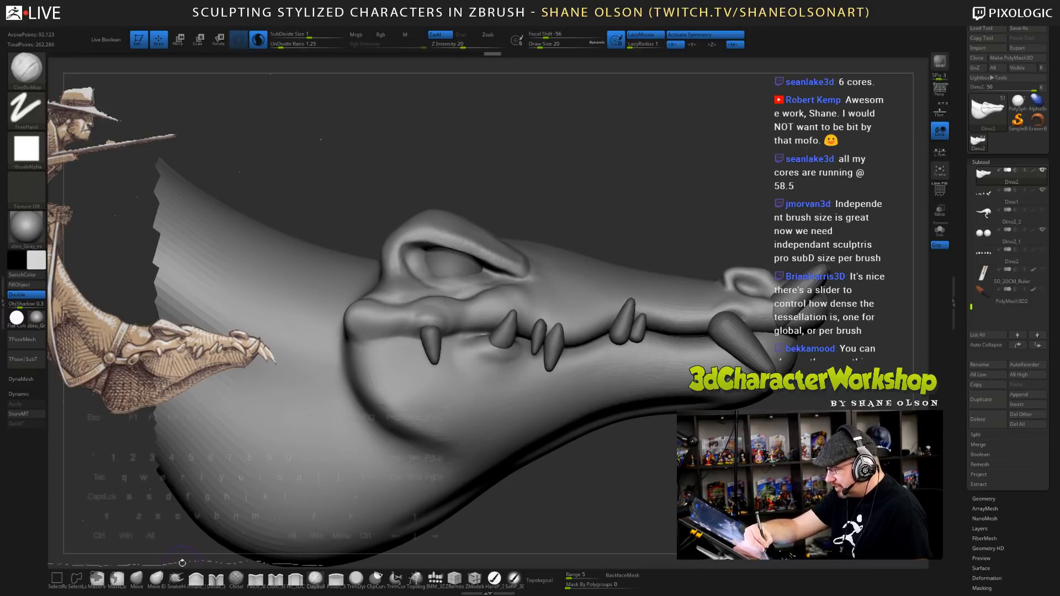
{"action": "key", "text": "shift"}
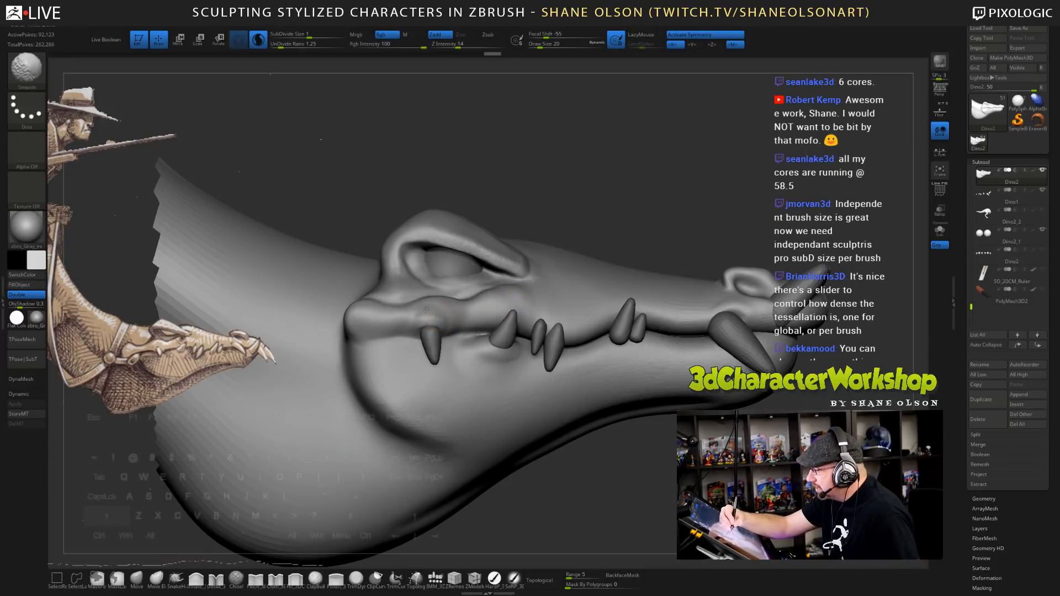
{"action": "left_click_drag", "start_coordinate": [431, 310], "coordinate": [448, 324], "text": "shift"}
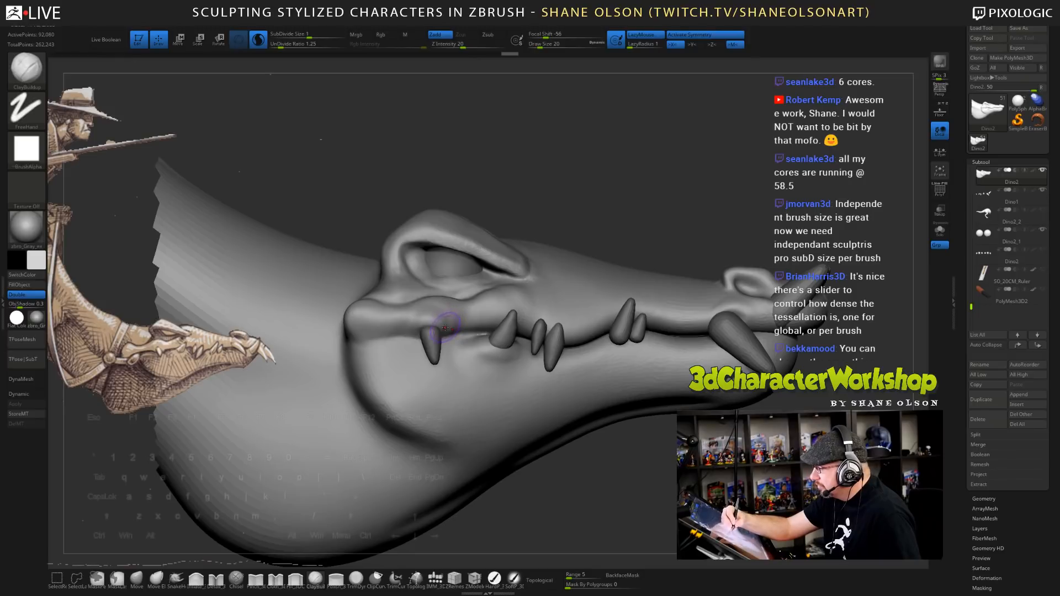
{"action": "key", "text": "shift"}
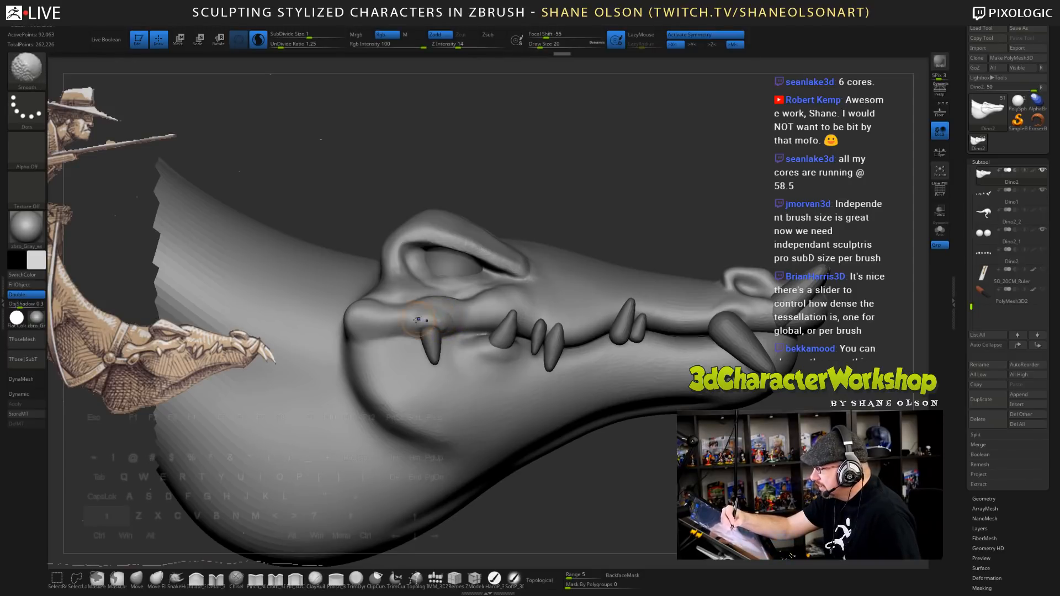
{"action": "left_click_drag", "start_coordinate": [414, 319], "coordinate": [425, 317]}
{"action": "key", "text": "shift"}
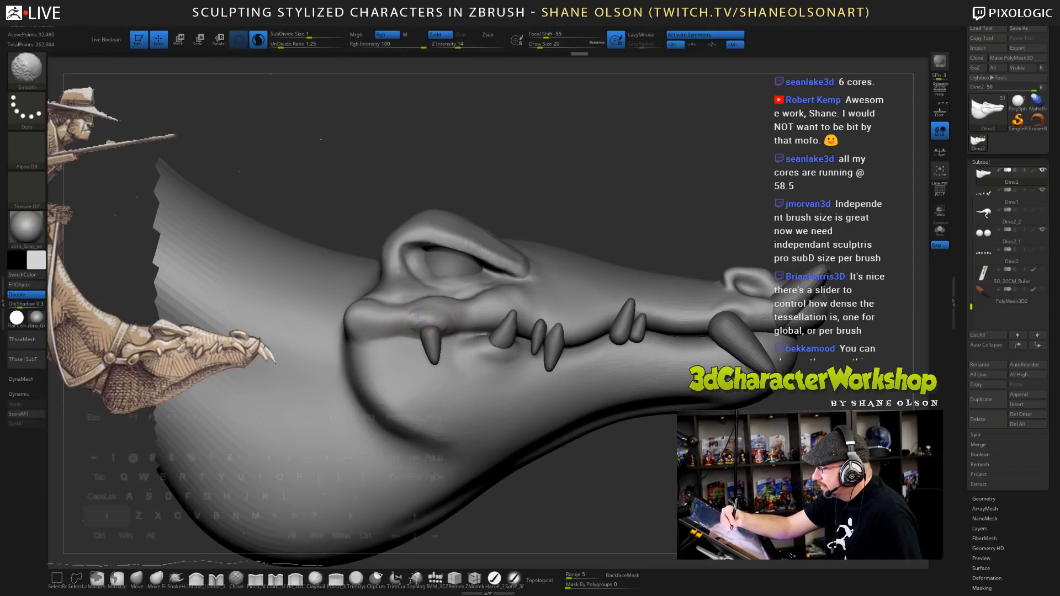
- Shift the gum bulge around the rearmost tooth into shape with the Move brush at an enlarged draw size
{"action": "mouse_move", "coordinate": [702, 488]}
{"action": "left_mouse_down"}
{"action": "mouse_move", "coordinate": [658, 493]}
{"action": "mouse_move", "coordinate": [674, 498]}
{"action": "left_mouse_up"}
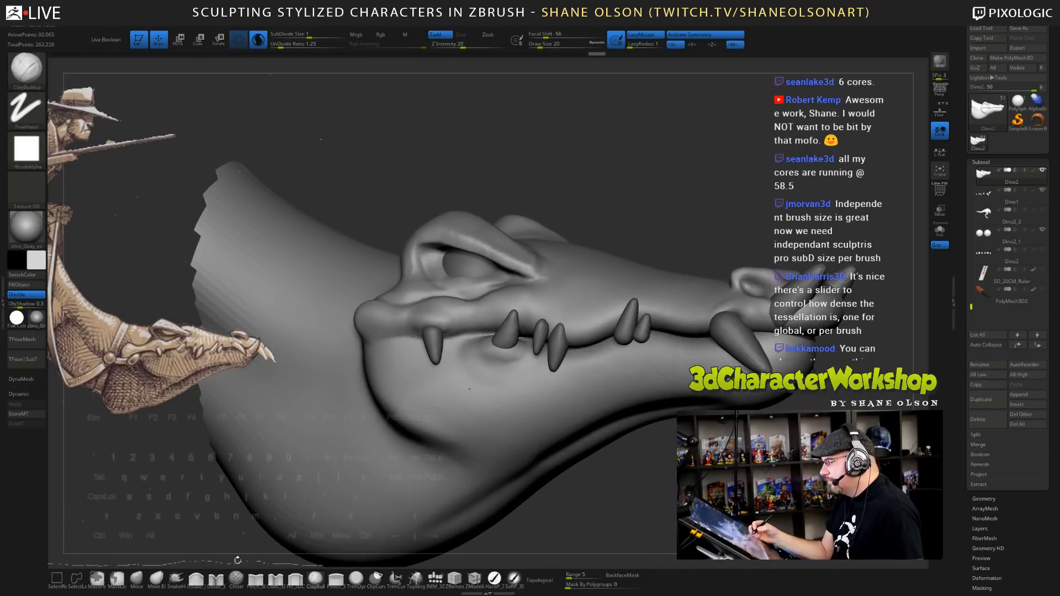
{"action": "left_click", "coordinate": [136, 578]}
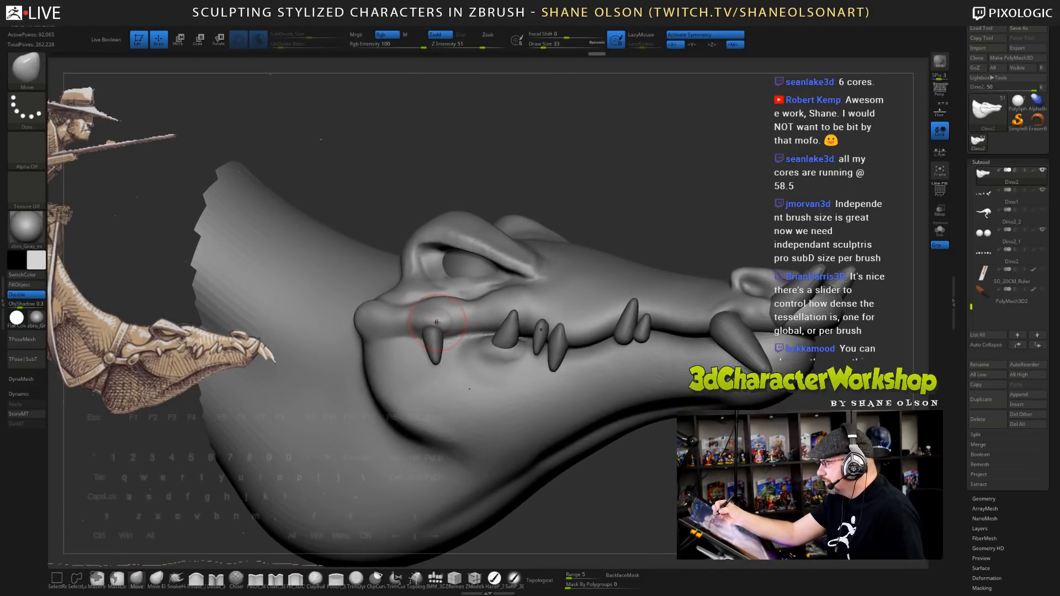
{"action": "key", "text": "s"}
{"action": "left_click_drag", "start_coordinate": [431, 323], "coordinate": [439, 319]}
{"action": "left_click_drag", "start_coordinate": [668, 491], "coordinate": [557, 493]}
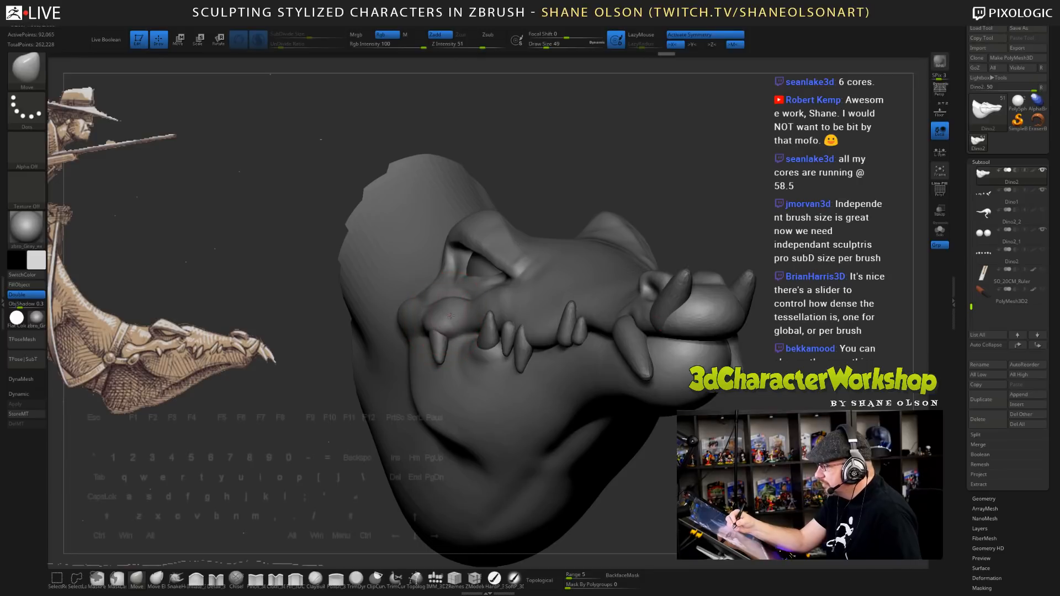
{"action": "mouse_move", "coordinate": [450, 316]}
{"action": "right_mouse_down"}
{"action": "mouse_move", "coordinate": [386, 322]}
{"action": "mouse_move", "coordinate": [442, 307]}
{"action": "mouse_move", "coordinate": [443, 362]}
{"action": "mouse_move", "coordinate": [439, 323]}
{"action": "mouse_move", "coordinate": [530, 331]}
{"action": "mouse_move", "coordinate": [714, 298]}
{"action": "right_mouse_up"}
{"action": "right_click_drag", "start_coordinate": [753, 357], "coordinate": [504, 381]}
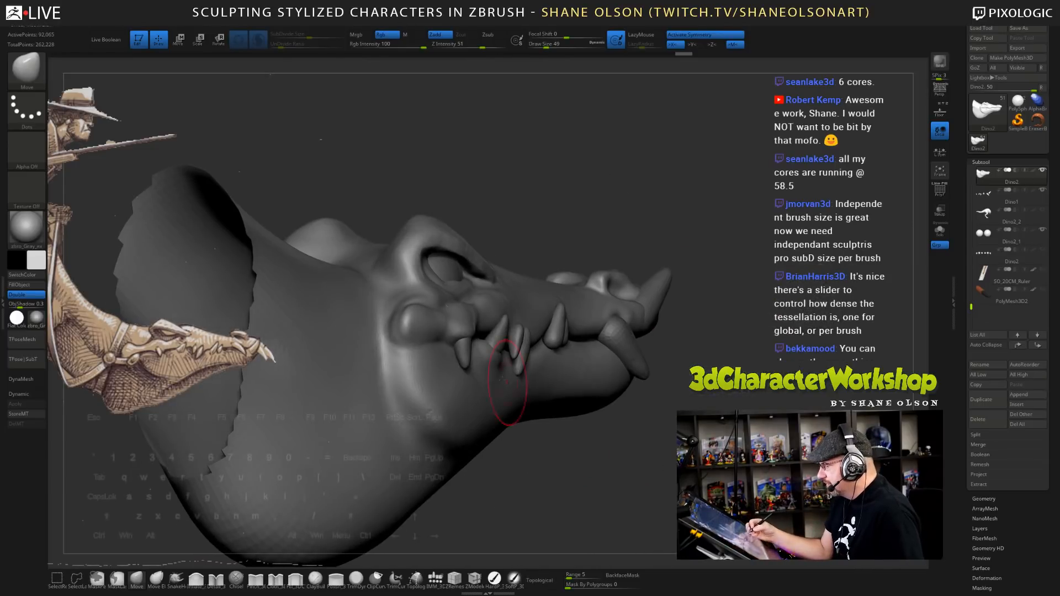
- Select the teeth subtool, show it in Solo mode and smooth the rearmost tooth at draw size 16
{"action": "left_click", "coordinate": [465, 357], "text": "alt"}
{"action": "right_click_drag", "start_coordinate": [562, 466], "coordinate": [496, 363], "text": "alt"}
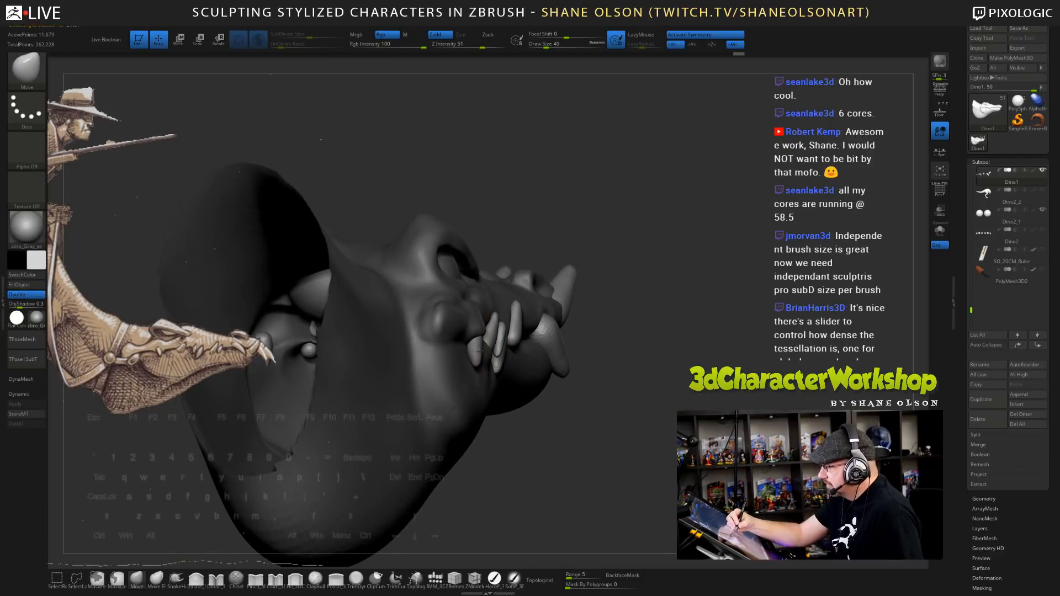
{"action": "key", "text": "bracketleft"}
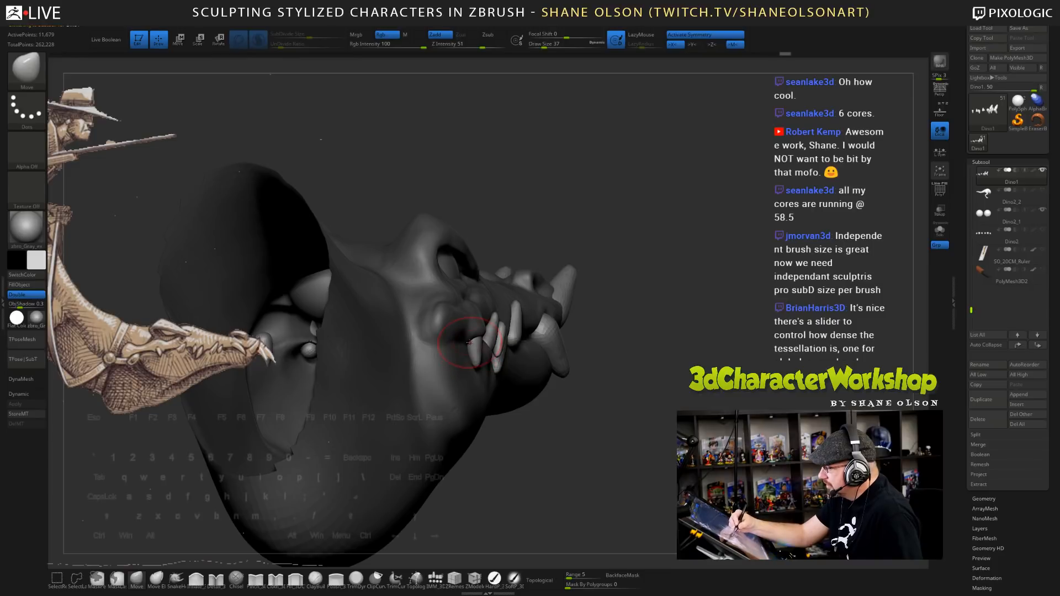
{"action": "left_click", "coordinate": [939, 229]}
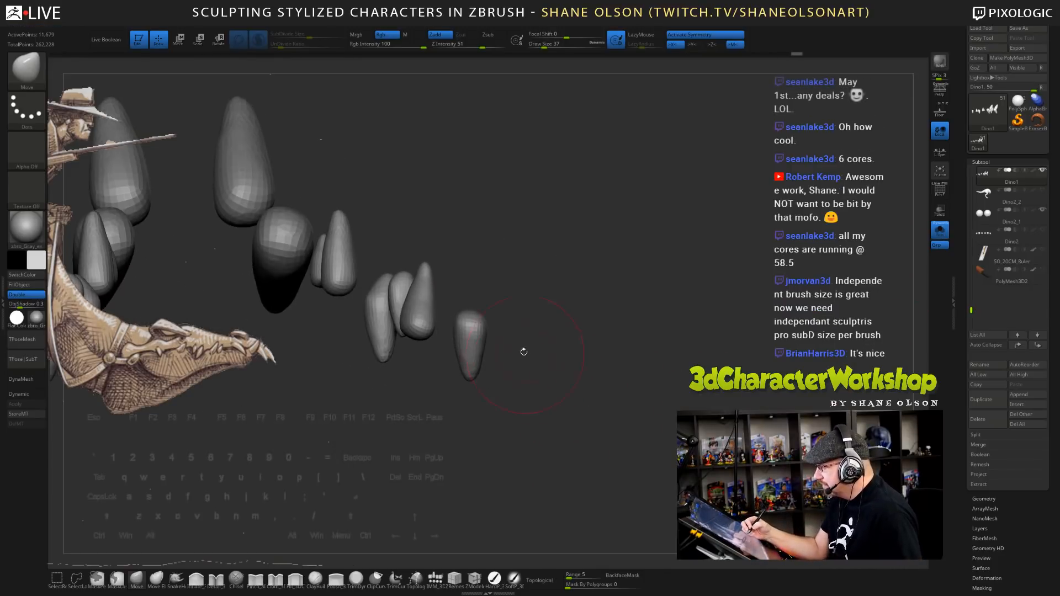
{"action": "key", "text": "bracketleft"}
{"action": "left_click_drag", "start_coordinate": [494, 290], "coordinate": [518, 318], "text": "alt"}
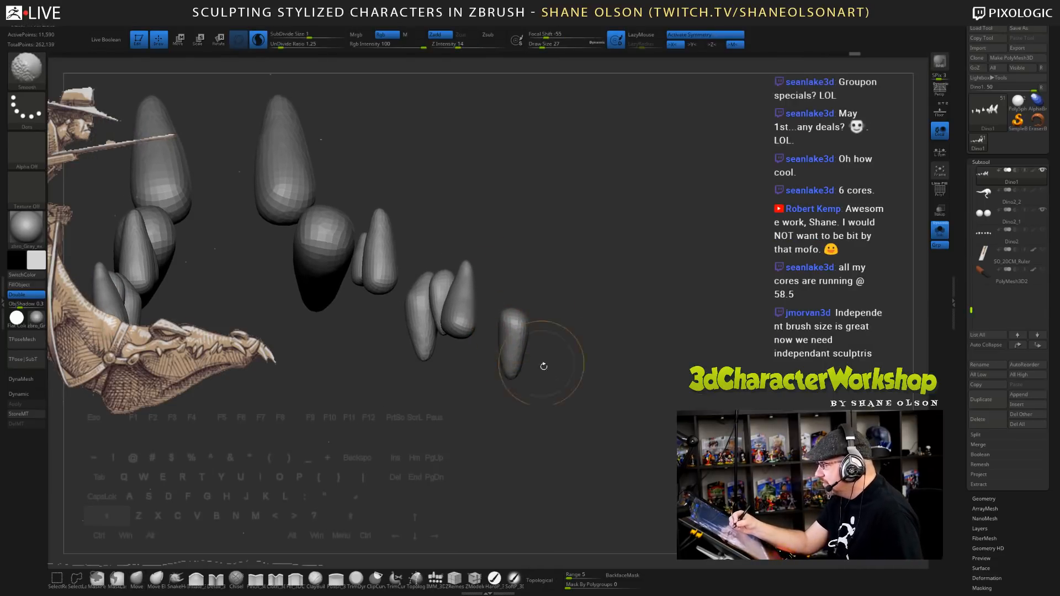
{"action": "key", "text": "s"}
{"action": "left_click_drag", "start_coordinate": [543, 365], "coordinate": [562, 403], "text": "ctrl"}
{"action": "left_click_drag", "start_coordinate": [513, 326], "coordinate": [510, 319], "text": "shift"}
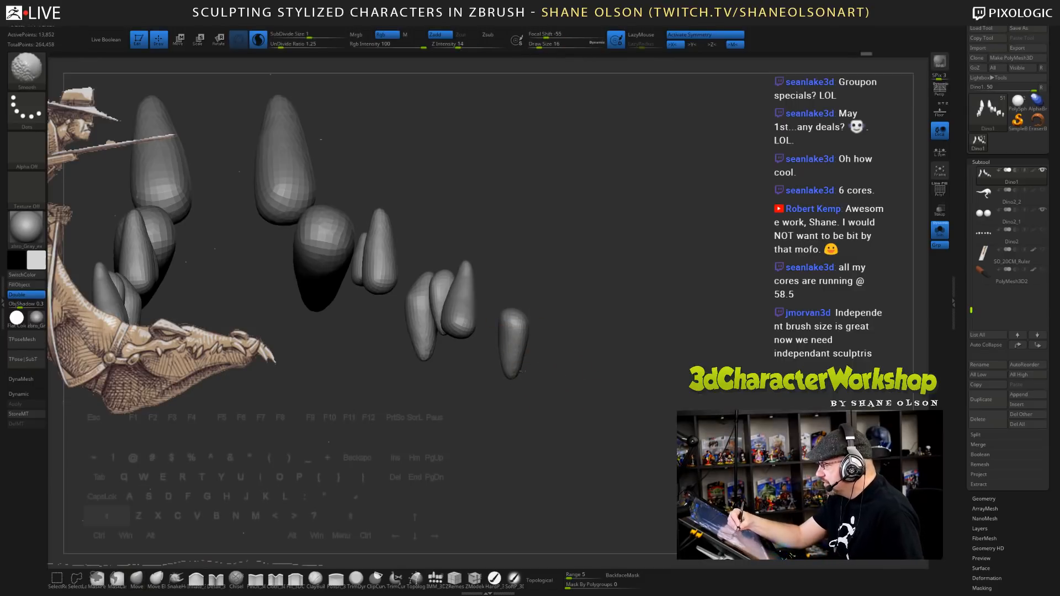
- Try adjusting the rear teeth with the Move brush at draw size 29, and undo the last change
{"action": "key", "text": "s"}
{"action": "mouse_move", "coordinate": [571, 377]}
{"action": "left_mouse_down"}
{"action": "mouse_move", "coordinate": [541, 336]}
{"action": "mouse_move", "coordinate": [536, 353]}
{"action": "left_mouse_up"}
{"action": "key", "text": "s"}
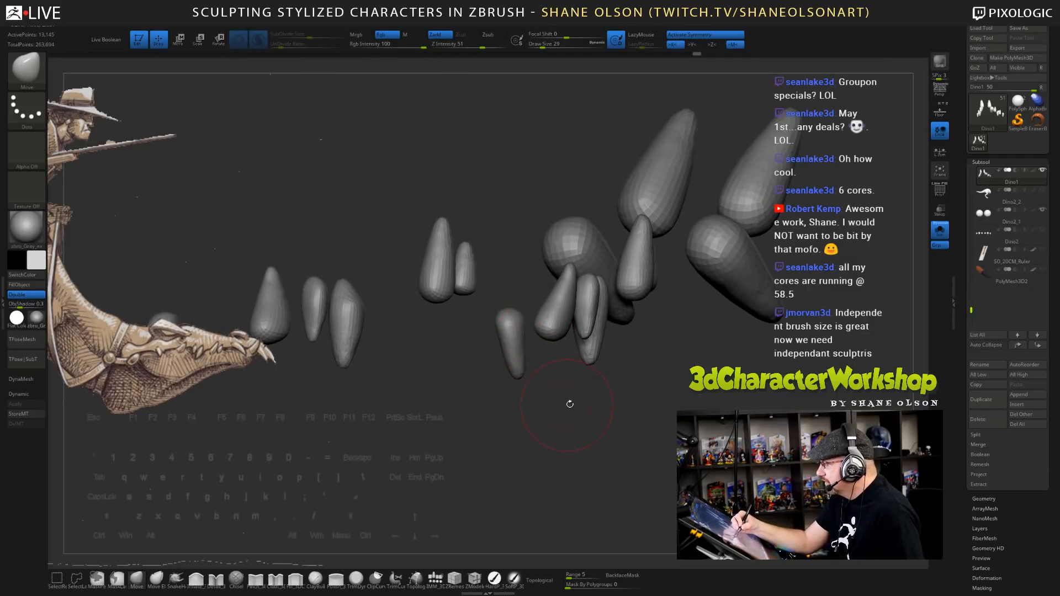
{"action": "mouse_move", "coordinate": [569, 404]}
{"action": "left_mouse_down"}
{"action": "mouse_move", "coordinate": [518, 307]}
{"action": "mouse_move", "coordinate": [483, 281]}
{"action": "mouse_move", "coordinate": [500, 261]}
{"action": "mouse_move", "coordinate": [496, 276]}
{"action": "left_mouse_up"}
{"action": "key", "text": "ctrl+z"}
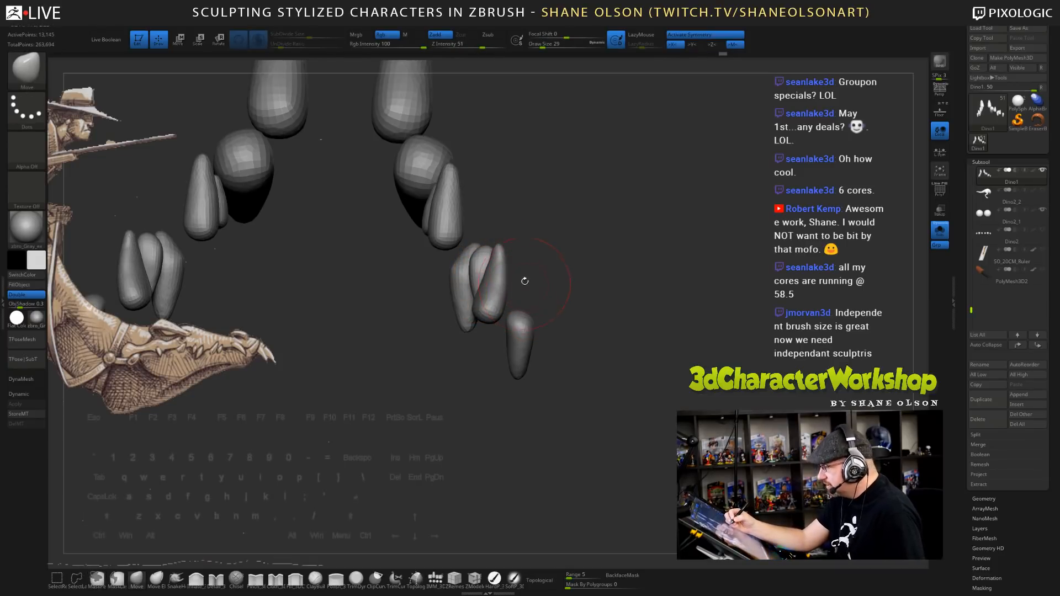
- Reshape the cluster of three teeth in front of the rearmost tooth with the Move brush at draw size 22
{"action": "key", "text": "s"}
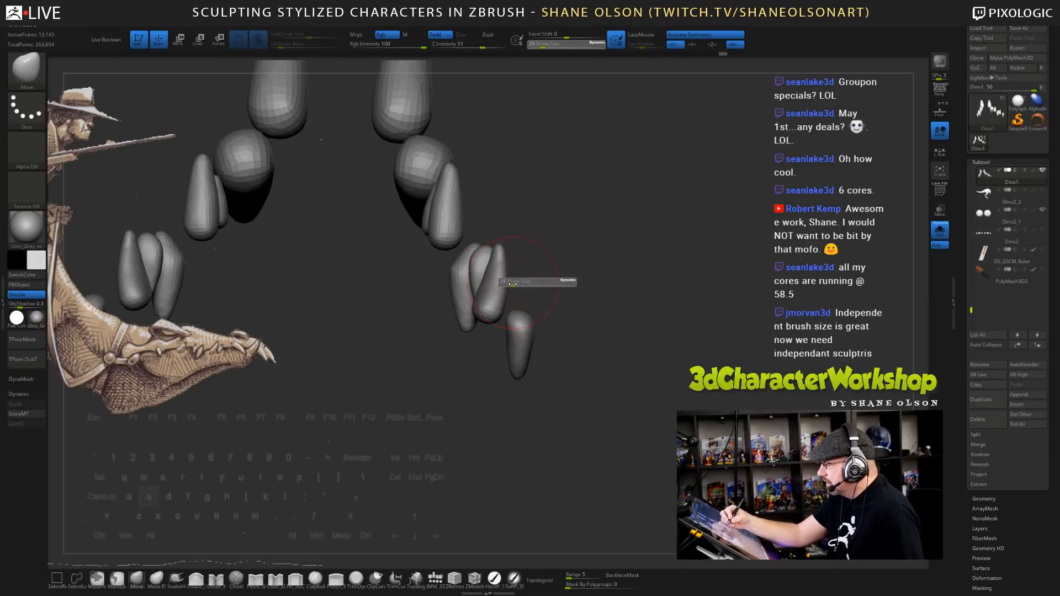
{"action": "mouse_move", "coordinate": [514, 283]}
{"action": "left_mouse_down"}
{"action": "mouse_move", "coordinate": [596, 313]}
{"action": "mouse_move", "coordinate": [547, 308]}
{"action": "left_mouse_up"}
{"action": "left_click_drag", "start_coordinate": [527, 251], "coordinate": [509, 313]}
{"action": "mouse_move", "coordinate": [643, 331]}
{"action": "left_mouse_down"}
{"action": "mouse_move", "coordinate": [621, 331]}
{"action": "mouse_move", "coordinate": [632, 329]}
{"action": "mouse_move", "coordinate": [644, 415]}
{"action": "mouse_move", "coordinate": [639, 334]}
{"action": "mouse_move", "coordinate": [575, 340]}
{"action": "mouse_move", "coordinate": [544, 329]}
{"action": "left_mouse_up"}
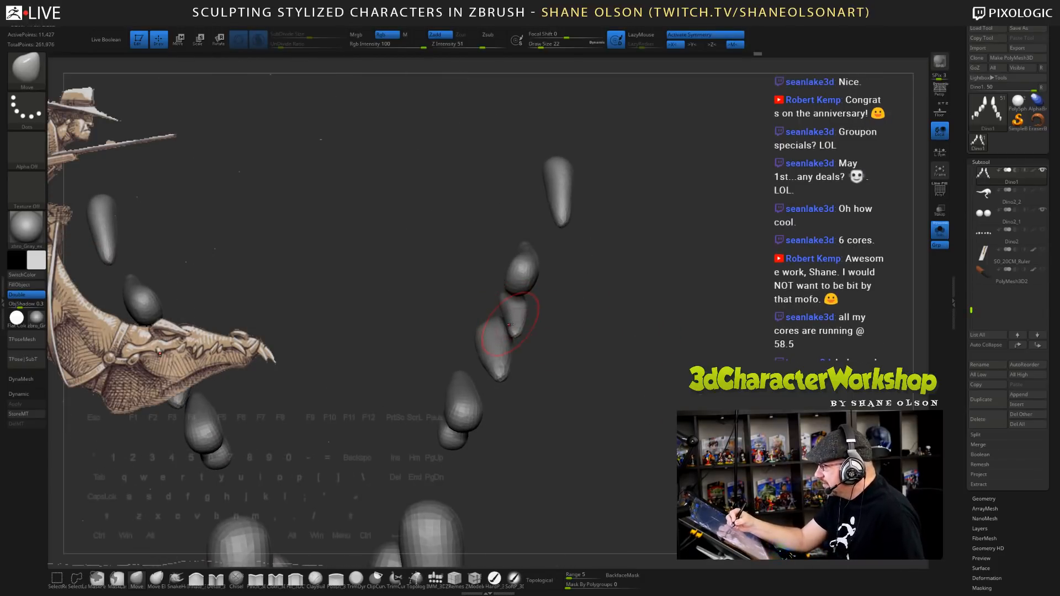
- Smooth the three clustered teeth in front of the rearmost tooth from several sides at draw size 14
{"action": "key", "text": "shift"}
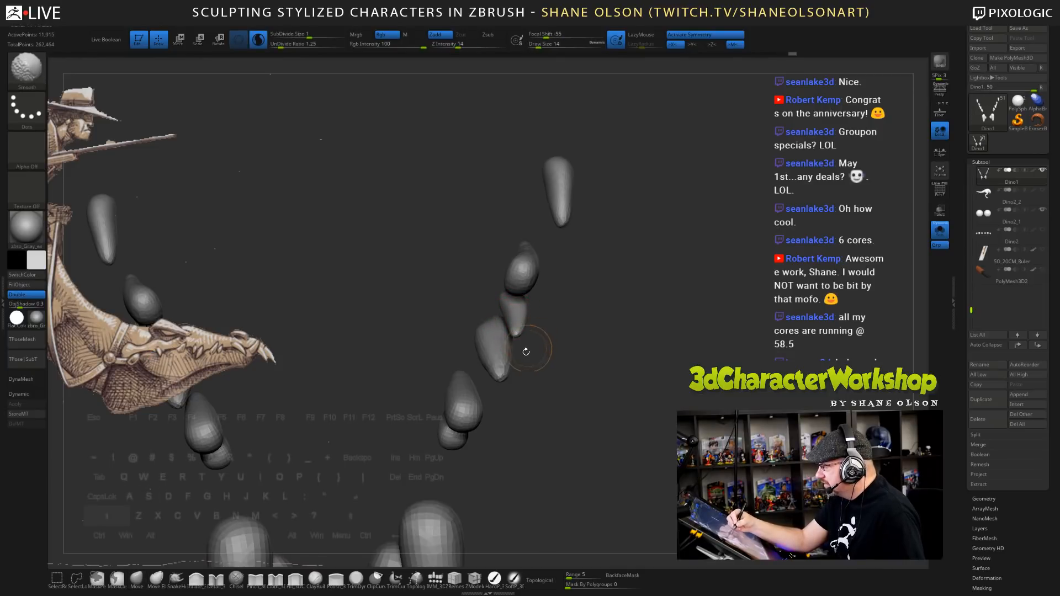
{"action": "left_click_drag", "start_coordinate": [514, 307], "coordinate": [500, 362], "text": "shift"}
{"action": "left_click_drag", "start_coordinate": [513, 286], "coordinate": [517, 279], "text": "shift"}
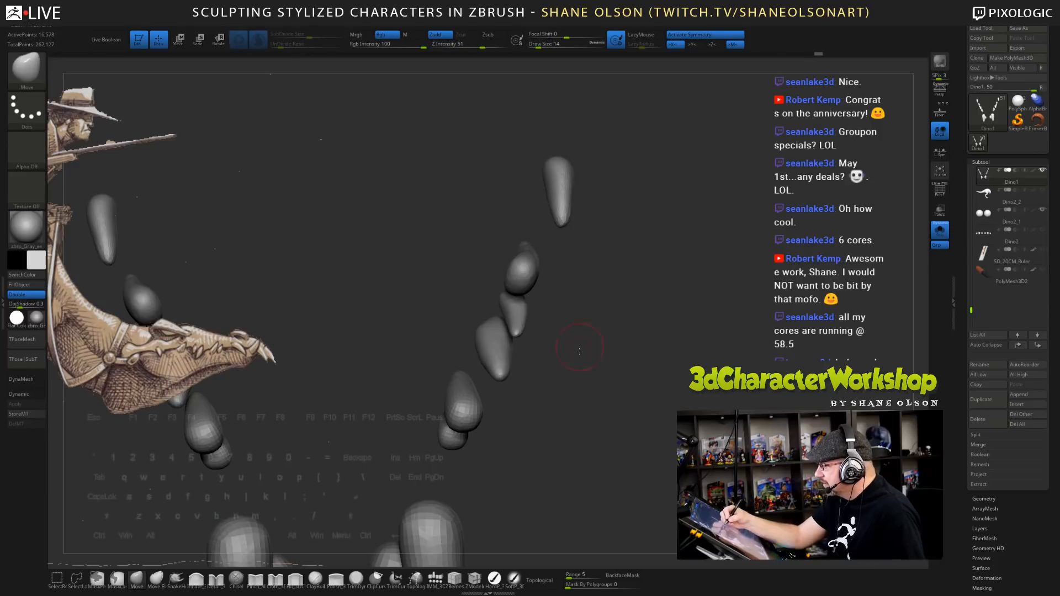
{"action": "left_click_drag", "start_coordinate": [586, 350], "coordinate": [528, 310]}
{"action": "left_click_drag", "start_coordinate": [481, 231], "coordinate": [488, 262], "text": "shift"}
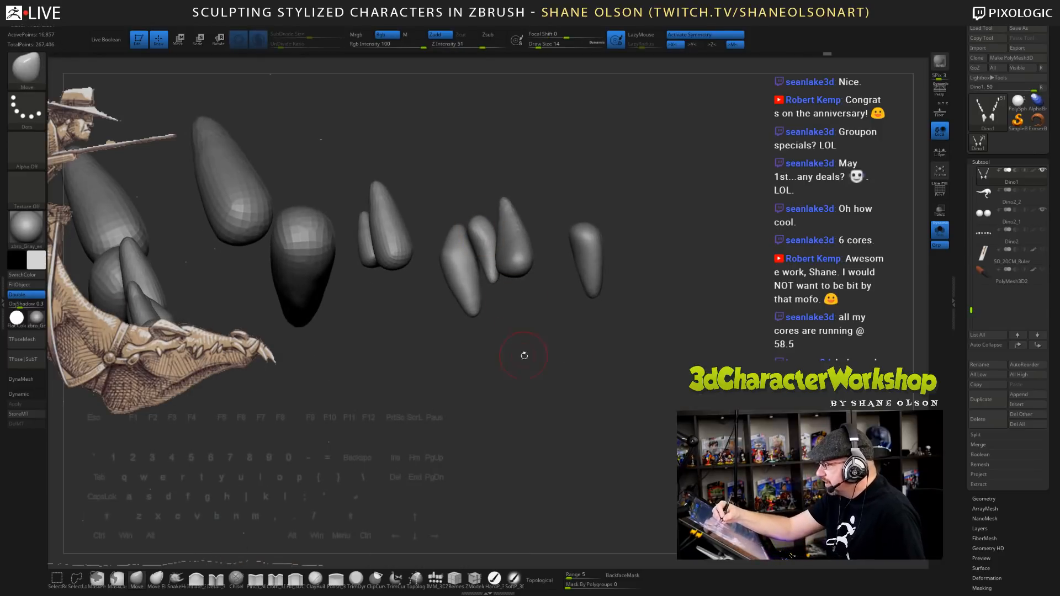
{"action": "left_click_drag", "start_coordinate": [523, 355], "coordinate": [544, 395]}
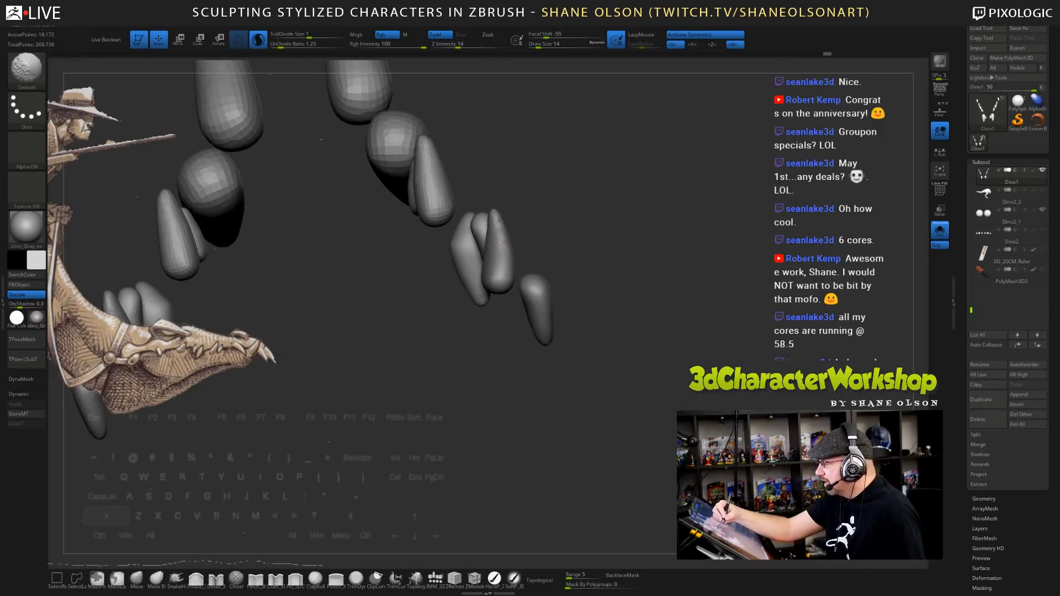
{"action": "left_click_drag", "start_coordinate": [498, 219], "coordinate": [501, 234], "text": "shift"}
{"action": "mouse_move", "coordinate": [594, 346]}
{"action": "left_mouse_down"}
{"action": "mouse_move", "coordinate": [618, 349]}
{"action": "mouse_move", "coordinate": [571, 353]}
{"action": "left_mouse_up"}
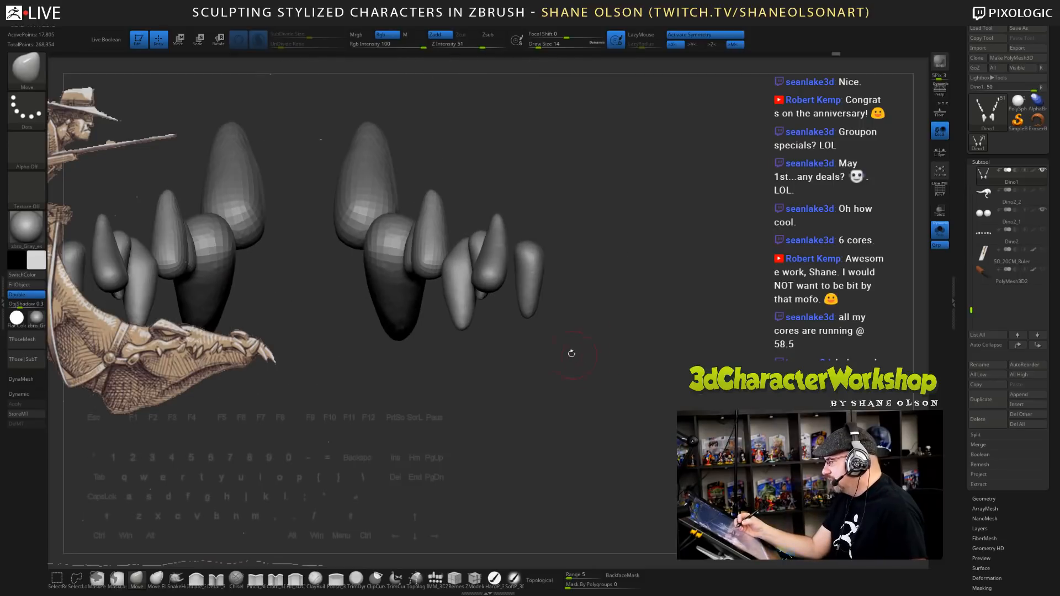
- Smooth the back of the large downward-pointing front fang at draw size 20
{"action": "key", "text": "s"}
{"action": "left_click_drag", "start_coordinate": [428, 180], "coordinate": [430, 179]}
{"action": "left_click_drag", "start_coordinate": [395, 236], "coordinate": [393, 240], "text": "shift"}
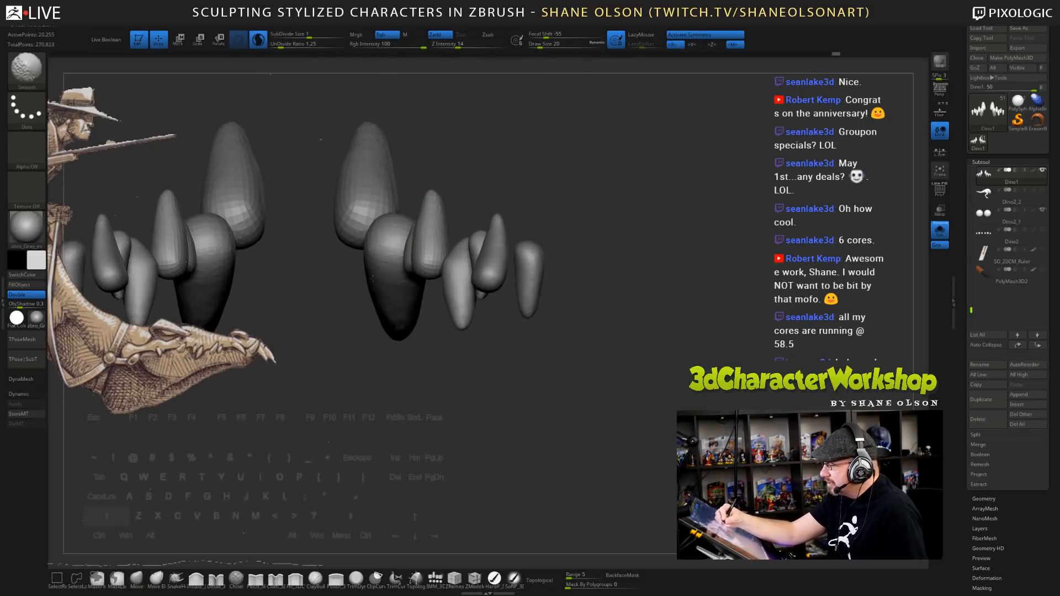
{"action": "left_click_drag", "start_coordinate": [371, 279], "coordinate": [381, 293], "text": "shift"}
- Smooth the outer sides of the large downward fangs and the upward-pointing front fangs at draw size 20
{"action": "mouse_move", "coordinate": [494, 378]}
{"action": "left_mouse_down"}
{"action": "mouse_move", "coordinate": [497, 419]}
{"action": "mouse_move", "coordinate": [560, 405]}
{"action": "left_mouse_up"}
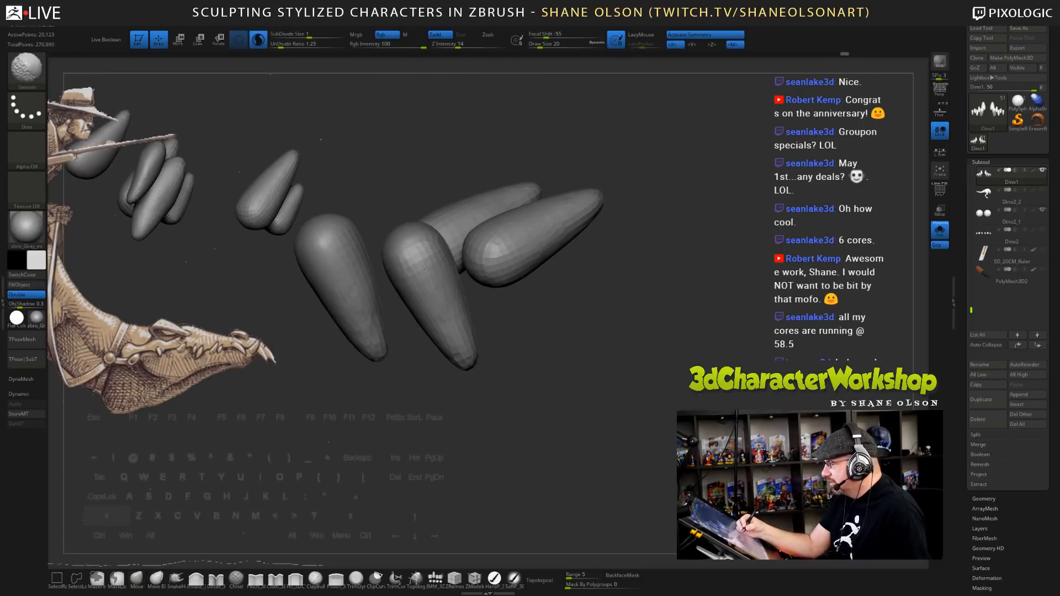
{"action": "left_click_drag", "start_coordinate": [418, 325], "coordinate": [436, 337], "text": "shift"}
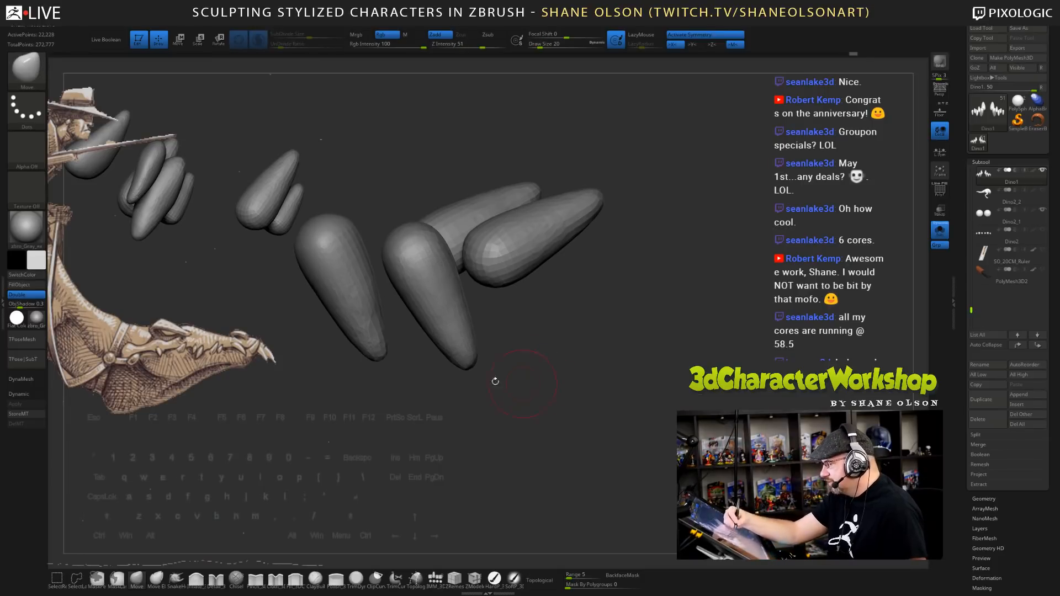
{"action": "left_click_drag", "start_coordinate": [375, 296], "coordinate": [354, 237], "text": "shift"}
{"action": "left_click_drag", "start_coordinate": [357, 296], "coordinate": [362, 309], "text": "shift"}
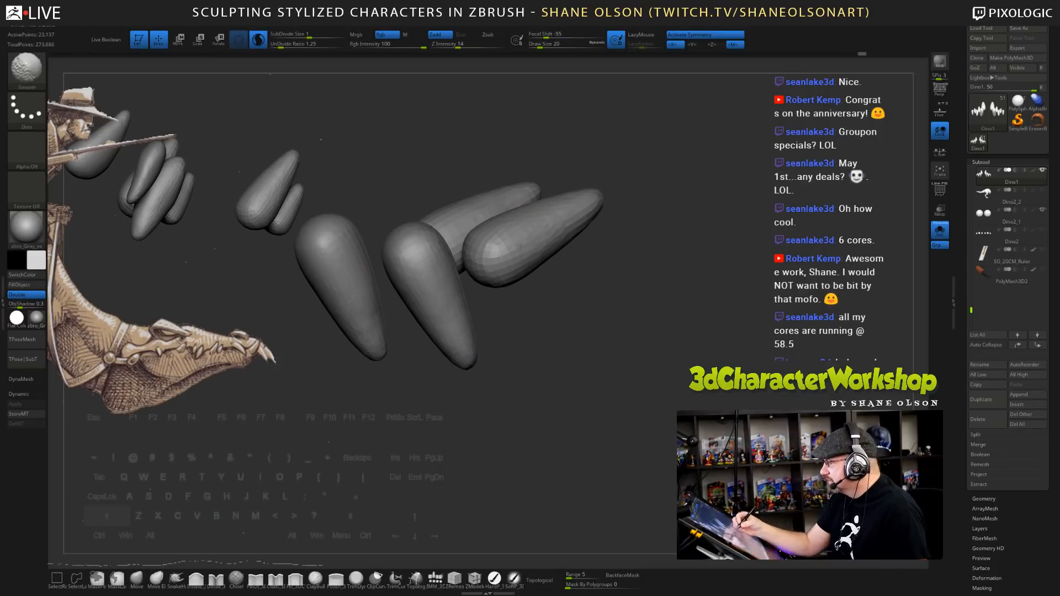
{"action": "mouse_move", "coordinate": [566, 248]}
{"action": "left_mouse_down"}
{"action": "mouse_move", "coordinate": [609, 318]}
{"action": "mouse_move", "coordinate": [595, 158]}
{"action": "left_mouse_up"}
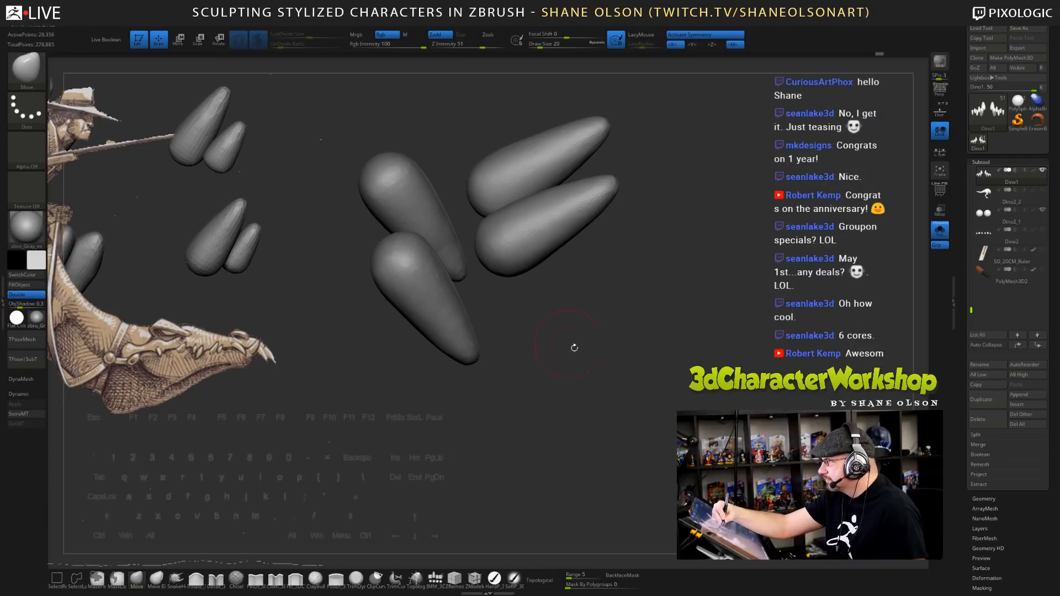
- Smooth the upward-pointing front fangs and the pair of upward-pointing teeth behind the large fangs at draw size 20
{"action": "mouse_move", "coordinate": [572, 348]}
{"action": "left_mouse_down"}
{"action": "mouse_move", "coordinate": [628, 377]}
{"action": "mouse_move", "coordinate": [607, 381]}
{"action": "mouse_move", "coordinate": [651, 402]}
{"action": "mouse_move", "coordinate": [641, 409]}
{"action": "left_mouse_up"}
{"action": "left_click_drag", "start_coordinate": [591, 257], "coordinate": [624, 271], "text": "shift"}
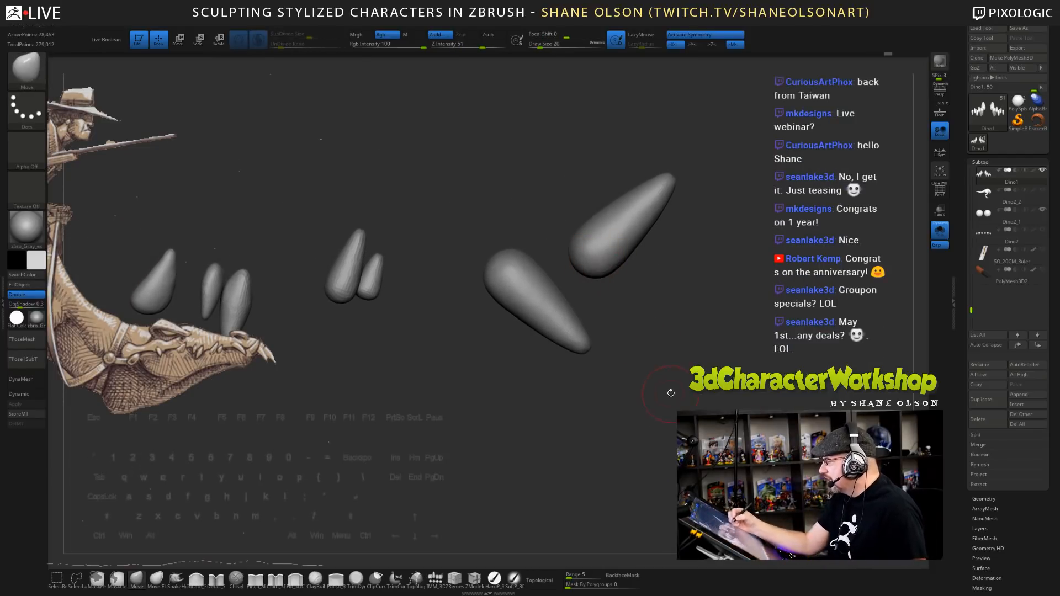
{"action": "left_click_drag", "start_coordinate": [670, 393], "coordinate": [643, 279]}
{"action": "key", "text": "shift"}
{"action": "key", "text": "shift"}
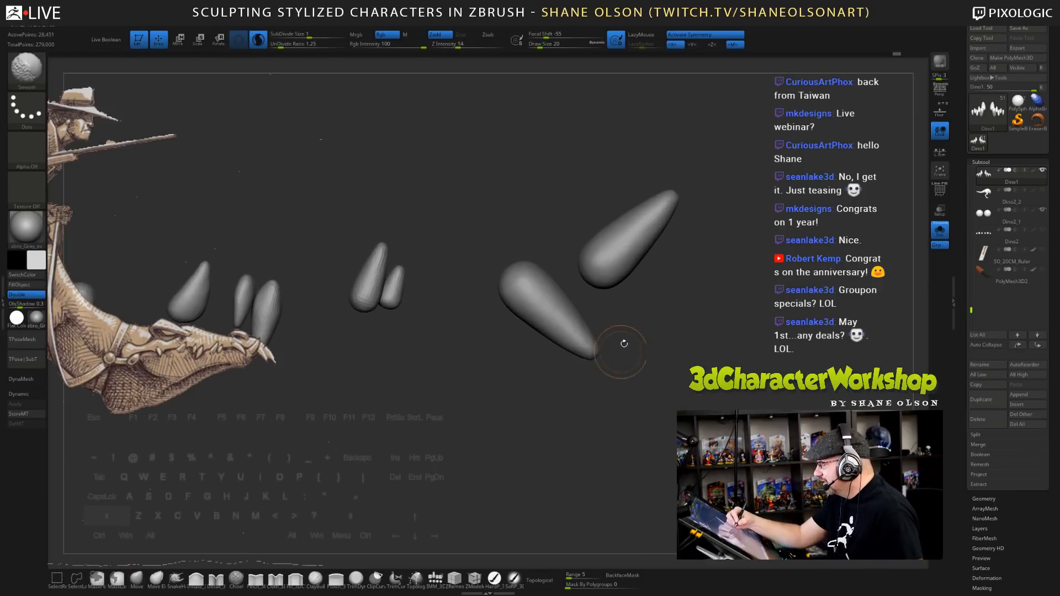
{"action": "left_click_drag", "start_coordinate": [366, 283], "coordinate": [387, 271], "text": "shift"}
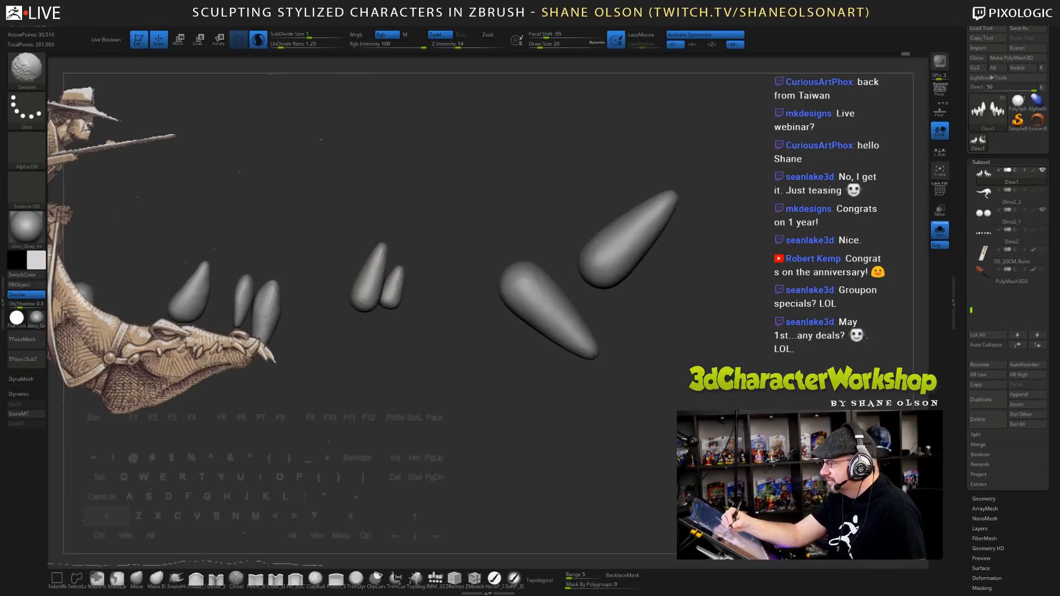
- Smooth the cluster of three teeth in front of the rearmost tooth at draw size 20
{"action": "left_click_drag", "start_coordinate": [344, 370], "coordinate": [529, 368], "text": "alt"}
{"action": "left_click_drag", "start_coordinate": [380, 298], "coordinate": [387, 327], "text": "shift"}
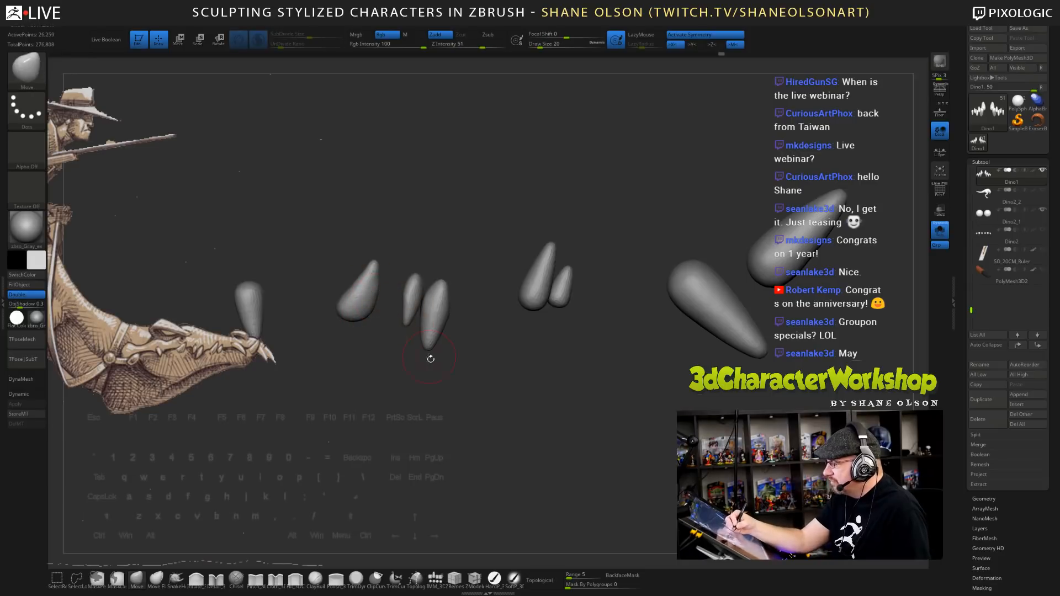
{"action": "left_click_drag", "start_coordinate": [438, 291], "coordinate": [450, 296], "text": "shift"}
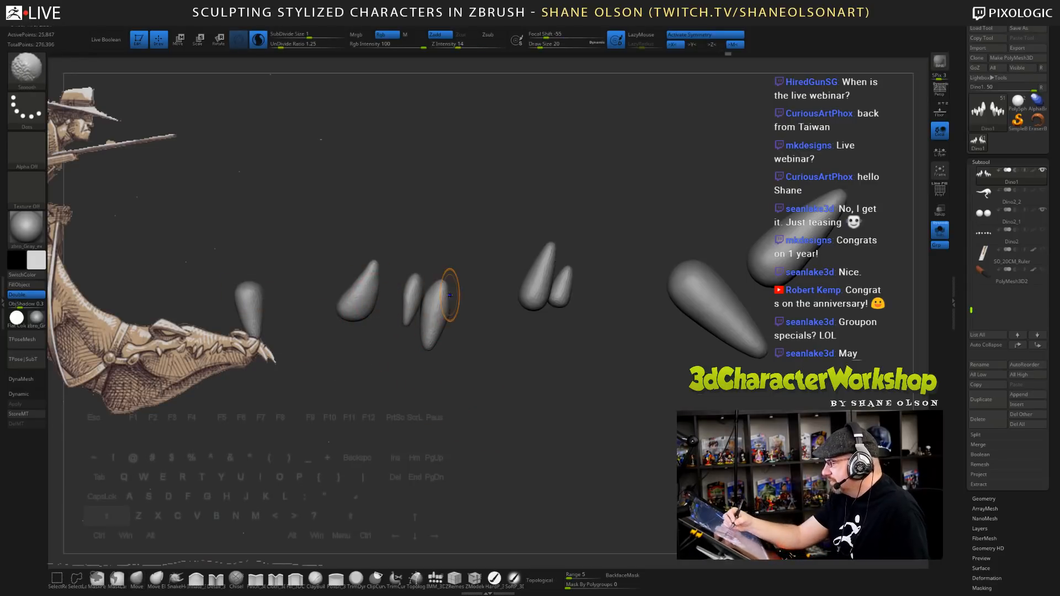
{"action": "left_click_drag", "start_coordinate": [378, 277], "coordinate": [382, 264], "text": "shift"}
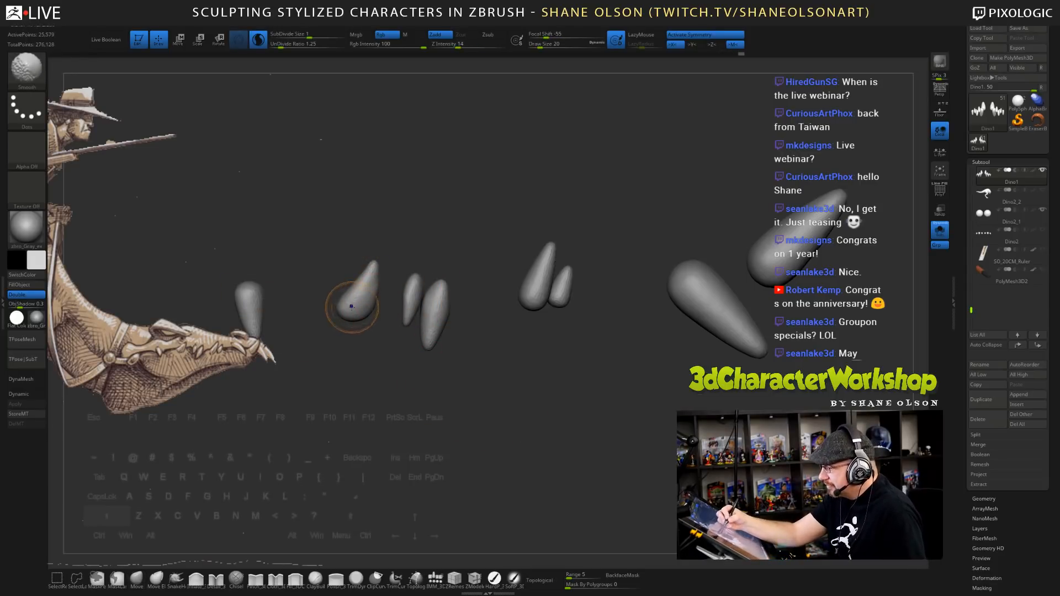
{"action": "left_click_drag", "start_coordinate": [561, 449], "coordinate": [615, 355]}
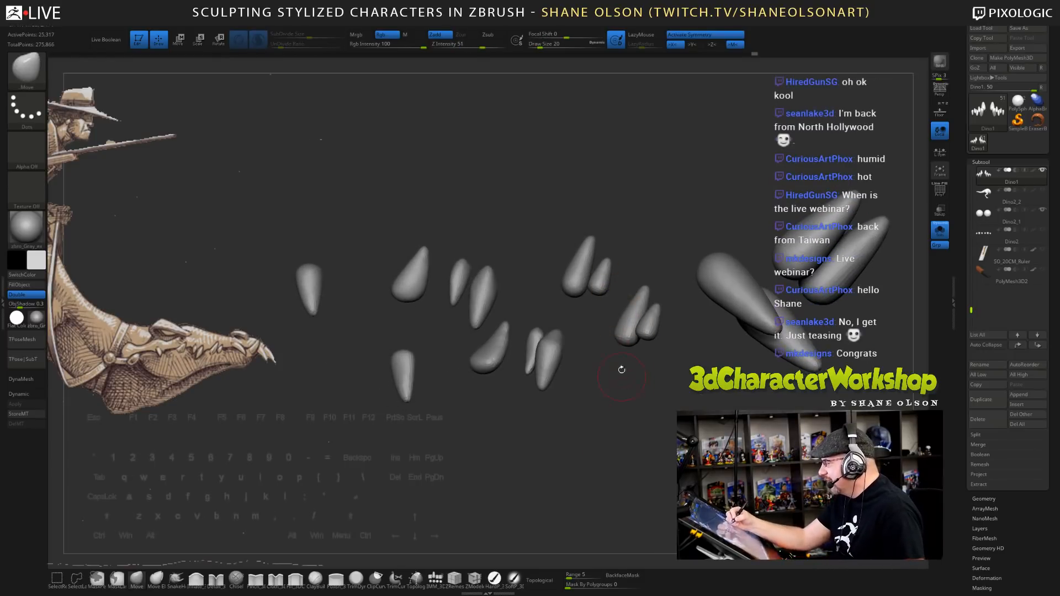
{"action": "key", "text": "shift"}
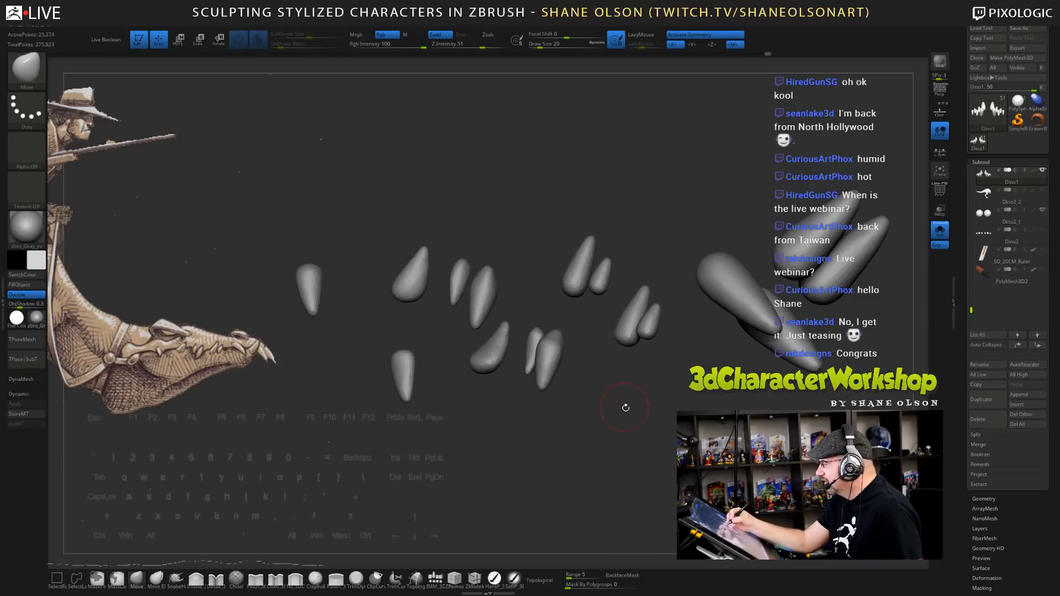
{"action": "mouse_move", "coordinate": [624, 403]}
{"action": "left_mouse_down"}
{"action": "mouse_move", "coordinate": [641, 451]}
{"action": "mouse_move", "coordinate": [643, 427]}
{"action": "left_mouse_up"}
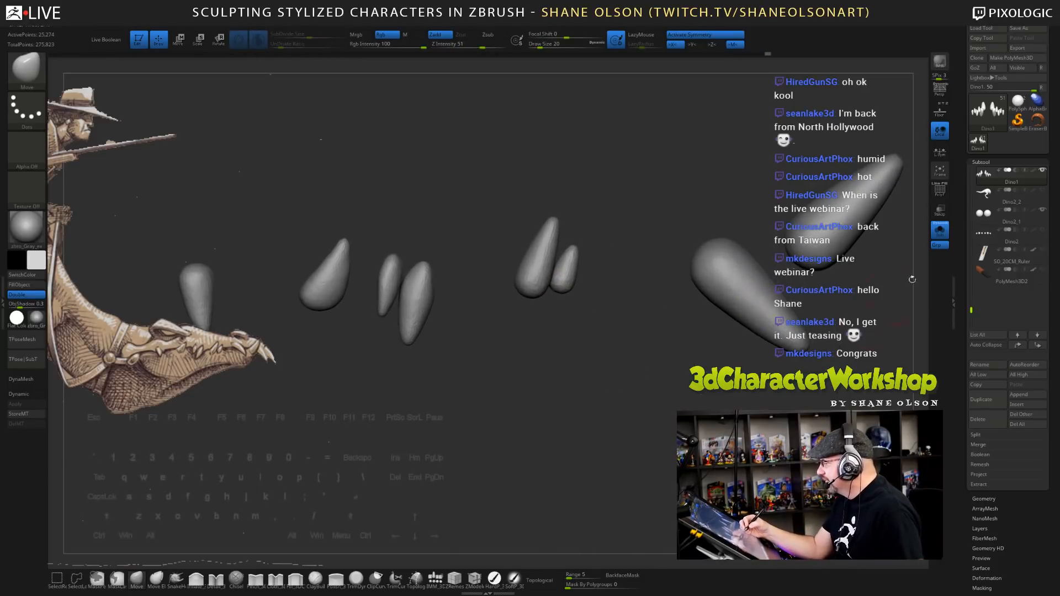
- Turn off Solo mode and reposition the downward-pointing teeth of the middle cluster with the topological Move brush at draw size 33
{"action": "left_click", "coordinate": [940, 234]}
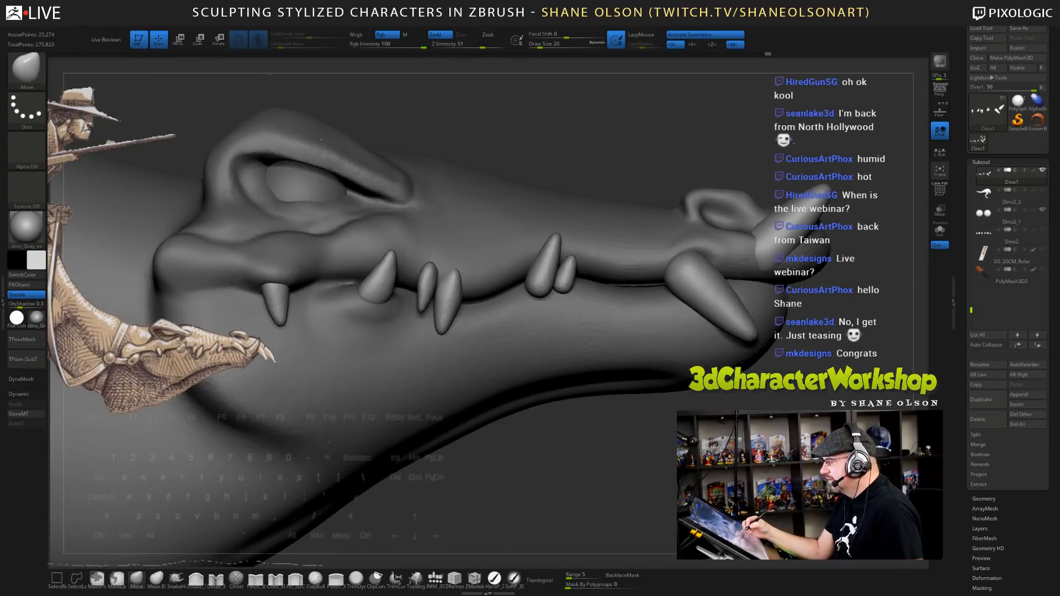
{"action": "mouse_move", "coordinate": [645, 453]}
{"action": "left_mouse_down"}
{"action": "mouse_move", "coordinate": [658, 454]}
{"action": "mouse_move", "coordinate": [621, 458]}
{"action": "mouse_move", "coordinate": [648, 448]}
{"action": "mouse_move", "coordinate": [645, 391]}
{"action": "left_mouse_up"}
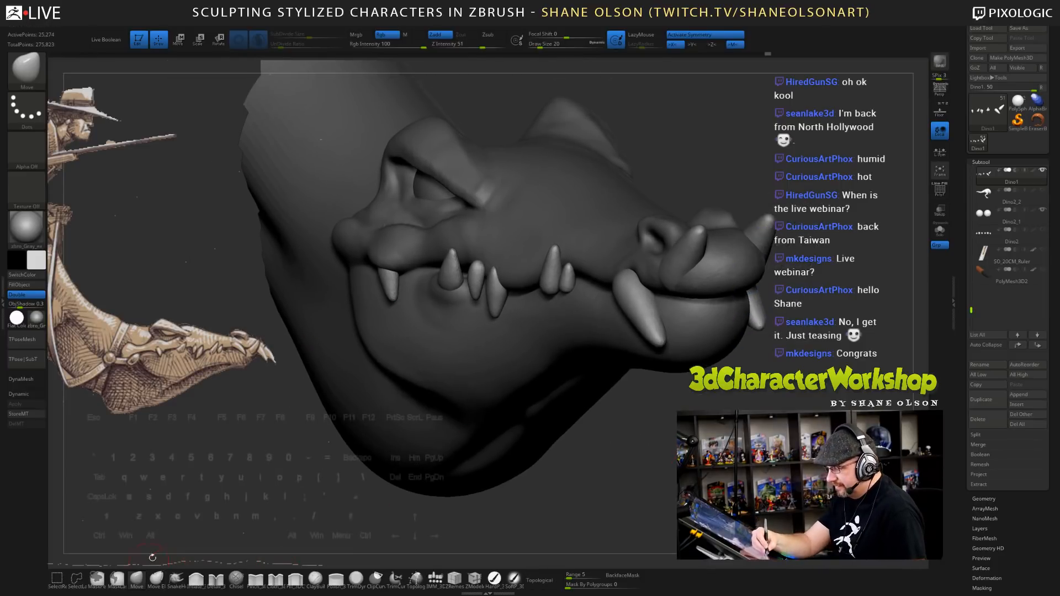
{"action": "key", "text": "s"}
{"action": "left_click_drag", "start_coordinate": [257, 469], "coordinate": [264, 468]}
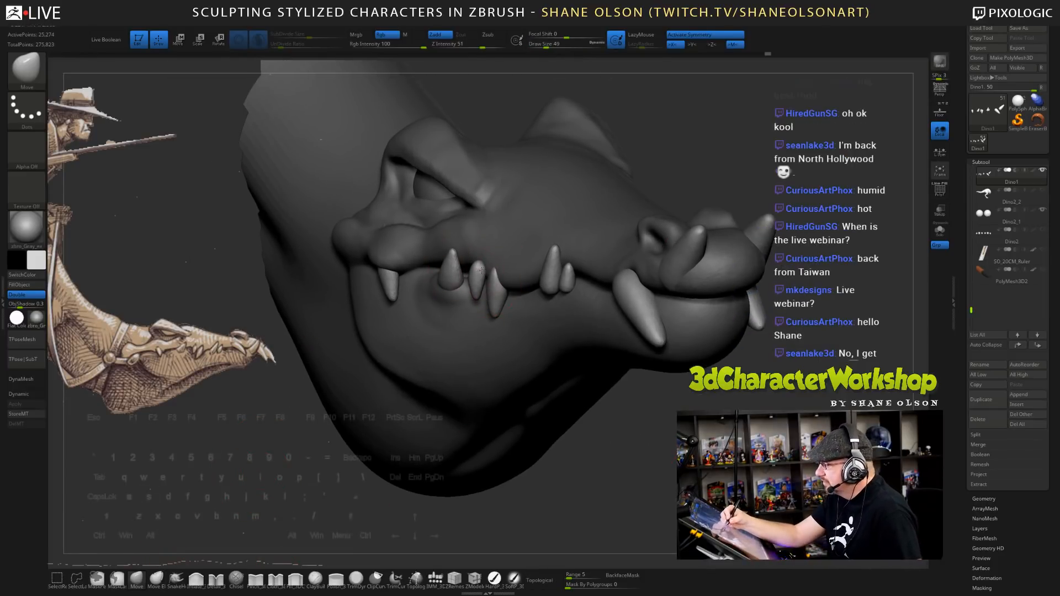
{"action": "mouse_move", "coordinate": [624, 441]}
{"action": "left_mouse_down"}
{"action": "mouse_move", "coordinate": [657, 446]}
{"action": "mouse_move", "coordinate": [676, 433]}
{"action": "mouse_move", "coordinate": [625, 430]}
{"action": "mouse_move", "coordinate": [635, 390]}
{"action": "mouse_move", "coordinate": [624, 386]}
{"action": "left_mouse_up"}
{"action": "key", "text": "s"}
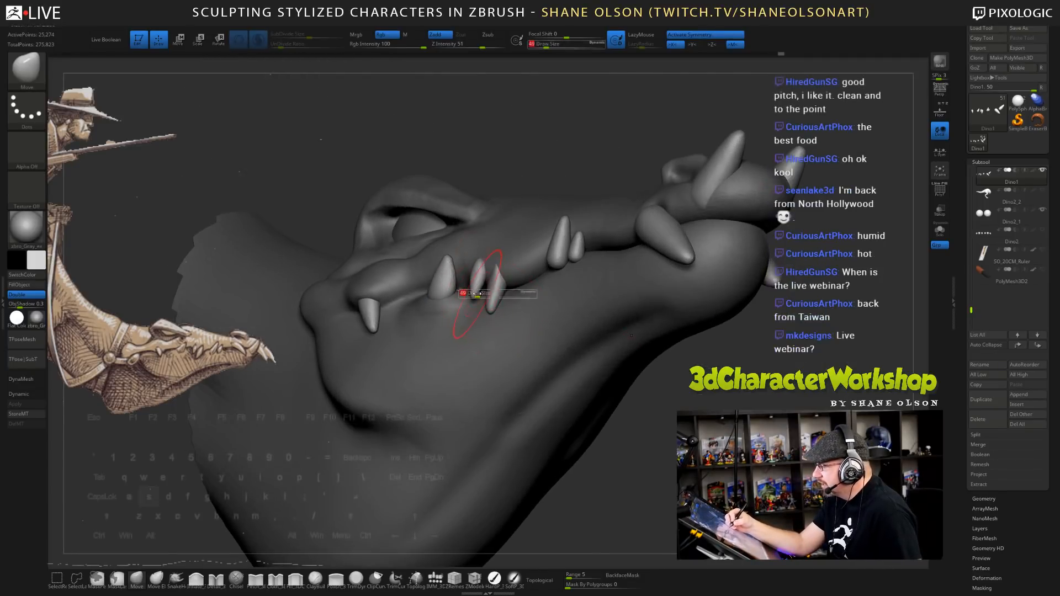
{"action": "left_click_drag", "start_coordinate": [477, 293], "coordinate": [474, 296]}
{"action": "left_click", "coordinate": [543, 579]}
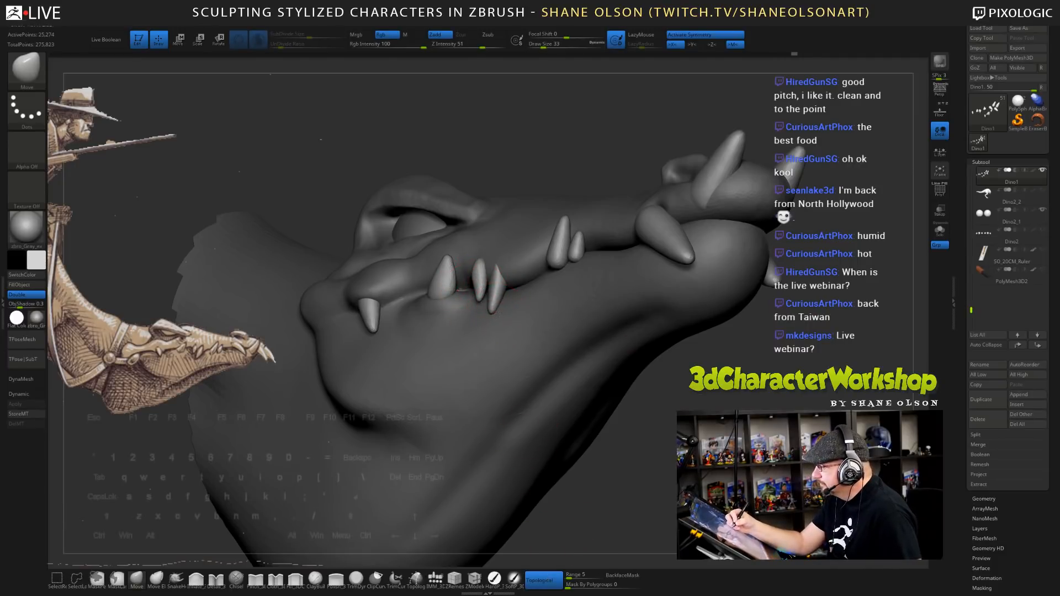
{"action": "left_click_drag", "start_coordinate": [497, 313], "coordinate": [499, 310]}
{"action": "mouse_move", "coordinate": [515, 297]}
{"action": "right_mouse_down"}
{"action": "mouse_move", "coordinate": [541, 300]}
{"action": "mouse_move", "coordinate": [491, 286]}
{"action": "mouse_move", "coordinate": [519, 295]}
{"action": "right_mouse_up"}
{"action": "mouse_move", "coordinate": [646, 435]}
{"action": "left_mouse_down", "text": "shift"}
{"action": "mouse_move", "coordinate": [658, 445]}
{"action": "mouse_move", "coordinate": [622, 416]}
{"action": "mouse_move", "coordinate": [669, 450]}
{"action": "left_mouse_up", "text": "shift"}
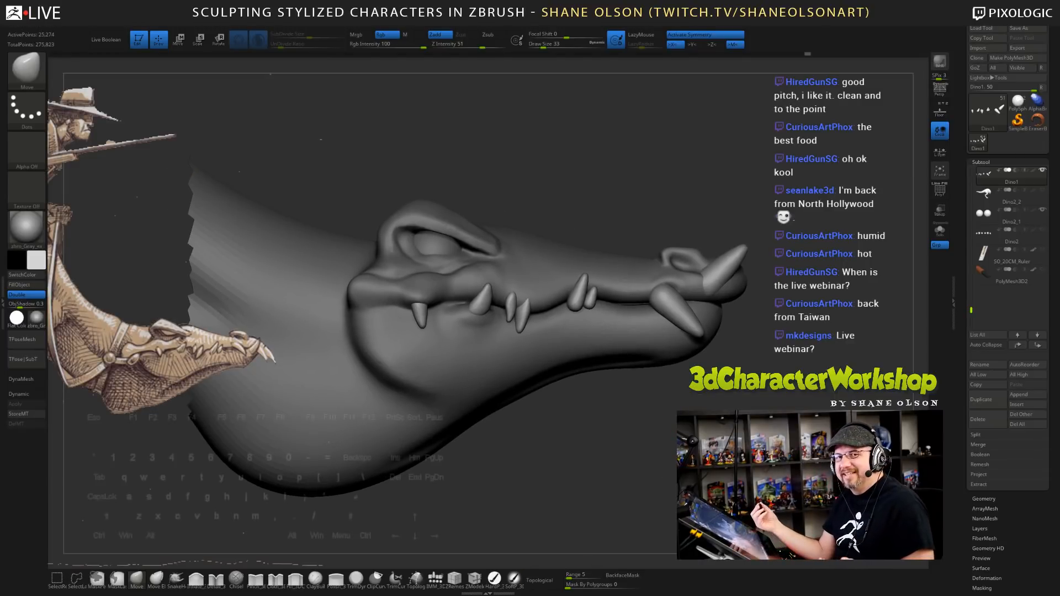
- Make the head subtool active and build up the gum above the middle downward-pointing teeth with the ClayBuildup brush at draw size 17
{"action": "left_click_drag", "start_coordinate": [621, 466], "coordinate": [612, 464]}
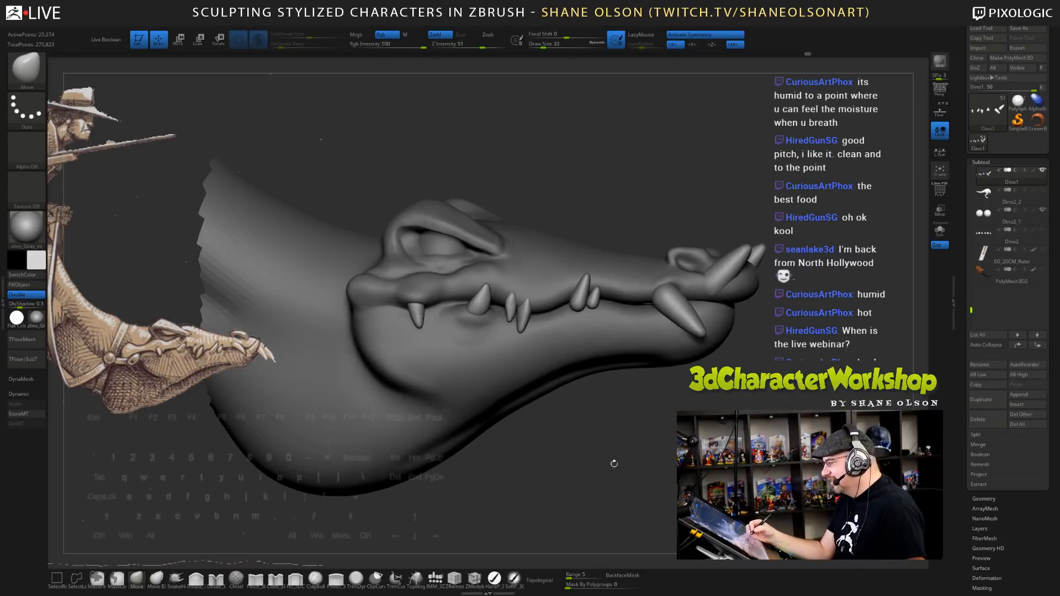
{"action": "left_click_drag", "start_coordinate": [584, 406], "coordinate": [581, 443], "text": "alt"}
{"action": "left_click_drag", "start_coordinate": [465, 512], "coordinate": [449, 527], "text": "alt"}
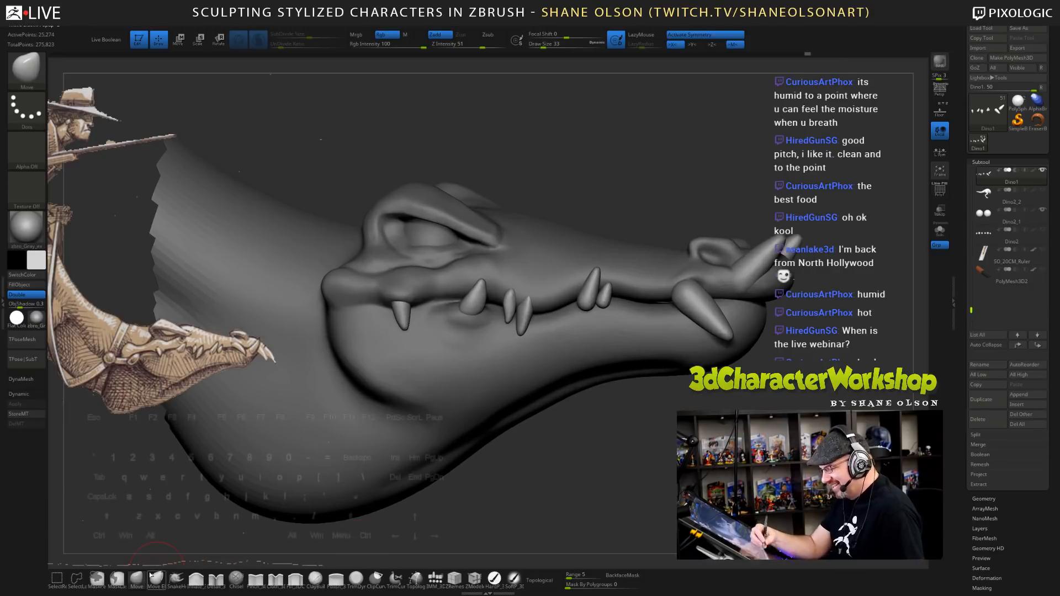
{"action": "key", "text": "s"}
{"action": "left_click_drag", "start_coordinate": [559, 483], "coordinate": [571, 477]}
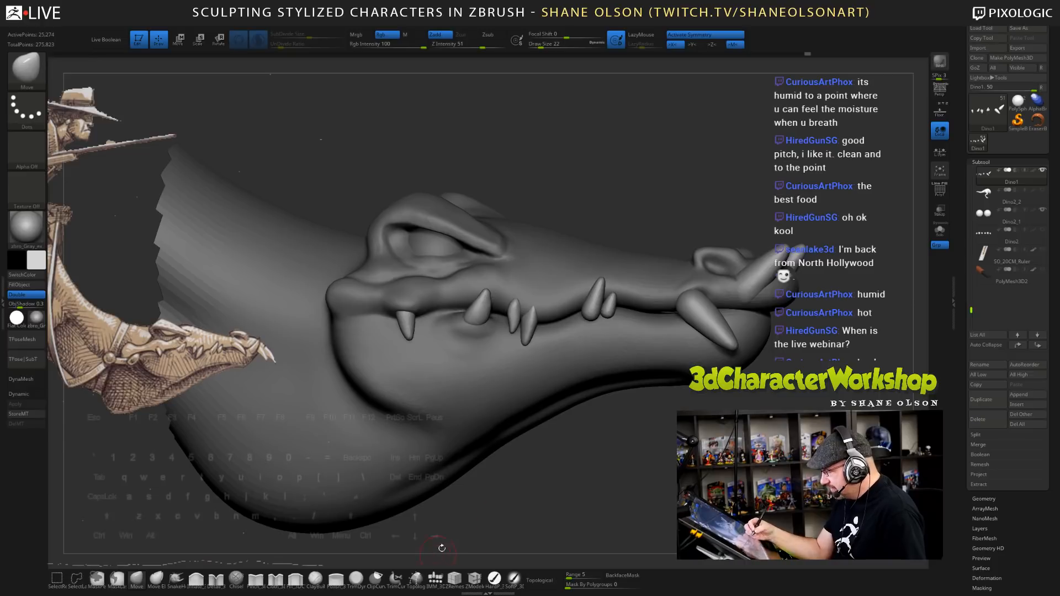
{"action": "left_click", "coordinate": [315, 578]}
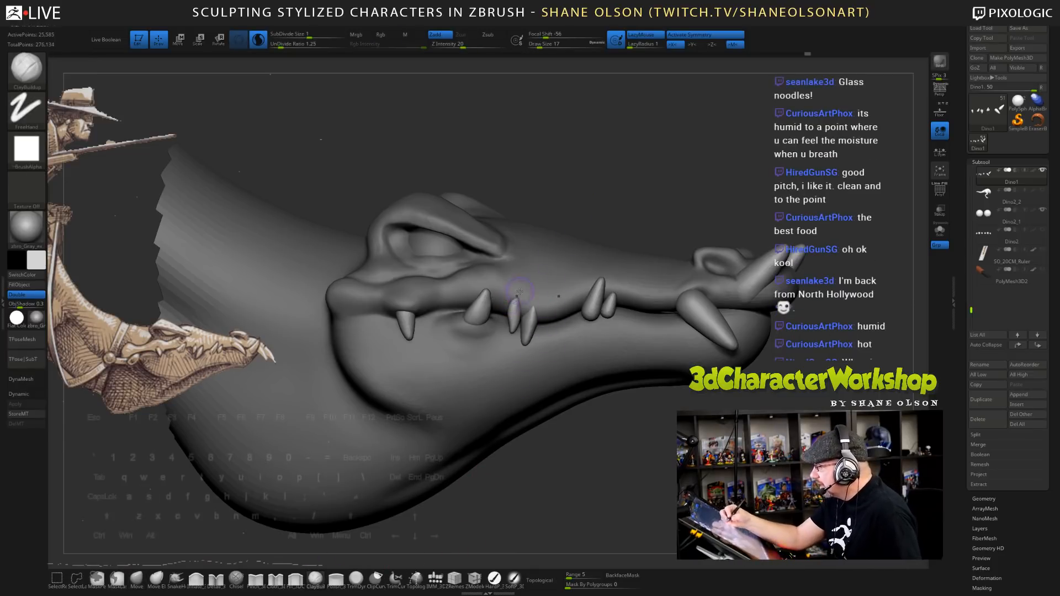
{"action": "key", "text": "ctrl+z"}
{"action": "left_click", "coordinate": [536, 294], "text": "alt"}
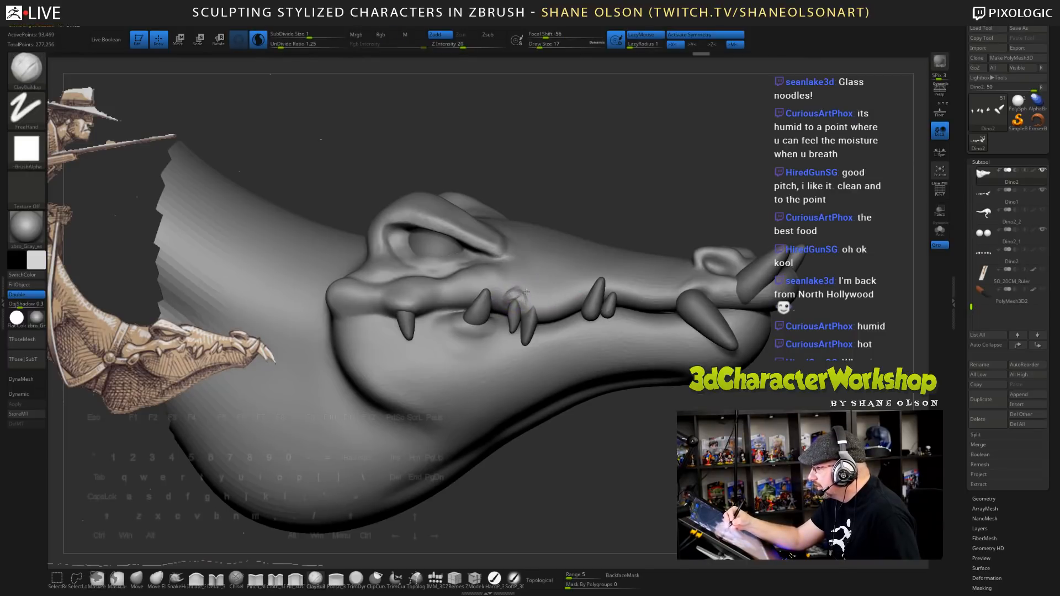
{"action": "mouse_move", "coordinate": [525, 292]}
{"action": "left_mouse_down"}
{"action": "mouse_move", "coordinate": [535, 302]}
{"action": "mouse_move", "coordinate": [522, 286]}
{"action": "mouse_move", "coordinate": [527, 297]}
{"action": "left_mouse_up"}
- Set the Smooth brush intensity to 29 and smooth the built-up gum around the middle downward-pointing teeth
{"action": "key", "text": "shift"}
{"action": "key", "text": "shift"}
{"action": "left_click", "coordinate": [469, 44], "text": "shift"}
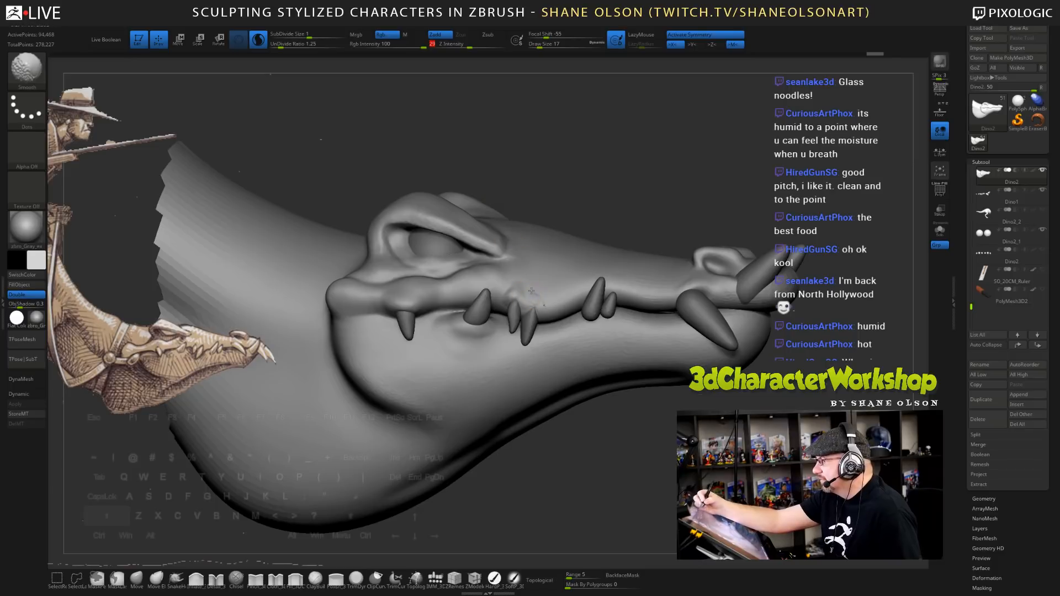
{"action": "left_click_drag", "start_coordinate": [513, 292], "coordinate": [538, 298], "text": "shift"}
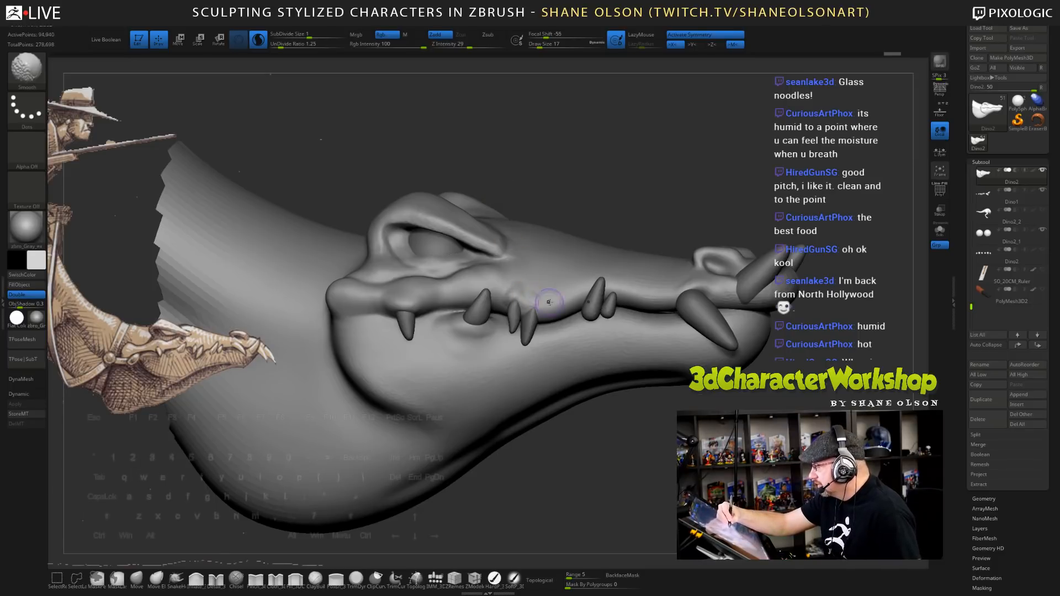
{"action": "mouse_move", "coordinate": [745, 463]}
{"action": "left_mouse_down"}
{"action": "mouse_move", "coordinate": [662, 460]}
{"action": "mouse_move", "coordinate": [697, 459]}
{"action": "left_mouse_up"}
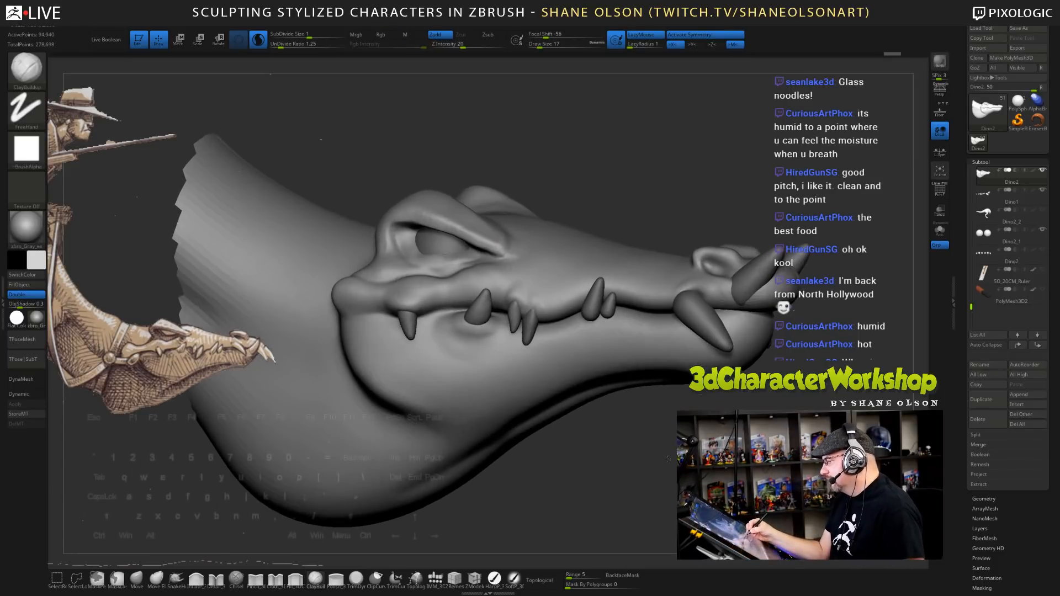
{"action": "left_click_drag", "start_coordinate": [545, 309], "coordinate": [534, 310], "text": "shift"}
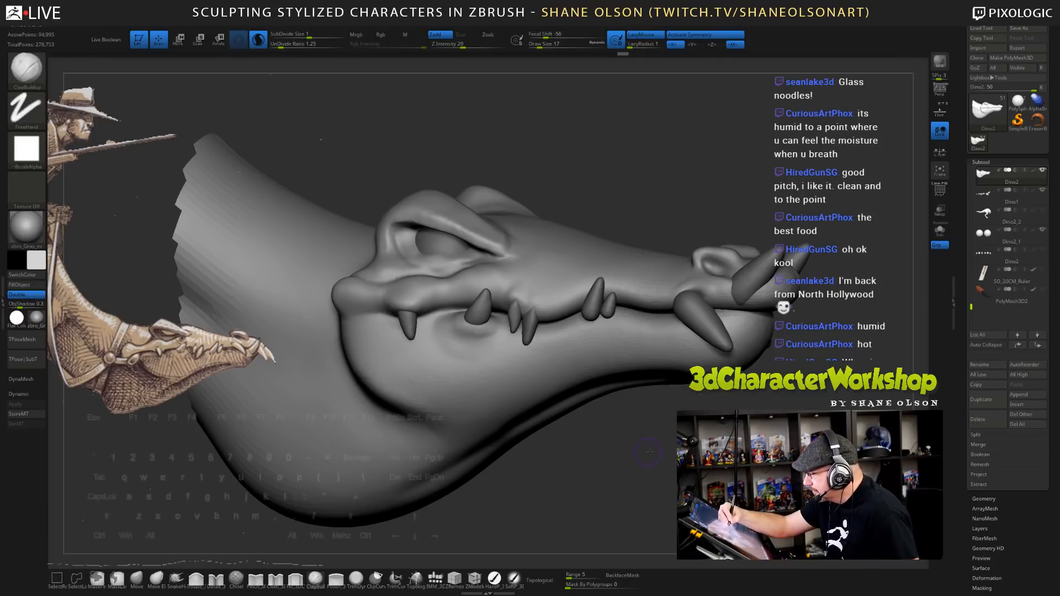
- Build up the lower gum beneath the upward-pointing tooth of the middle cluster with ClayBuildup at draw size 31, and smooth it
{"action": "left_click_drag", "start_coordinate": [627, 449], "coordinate": [654, 480]}
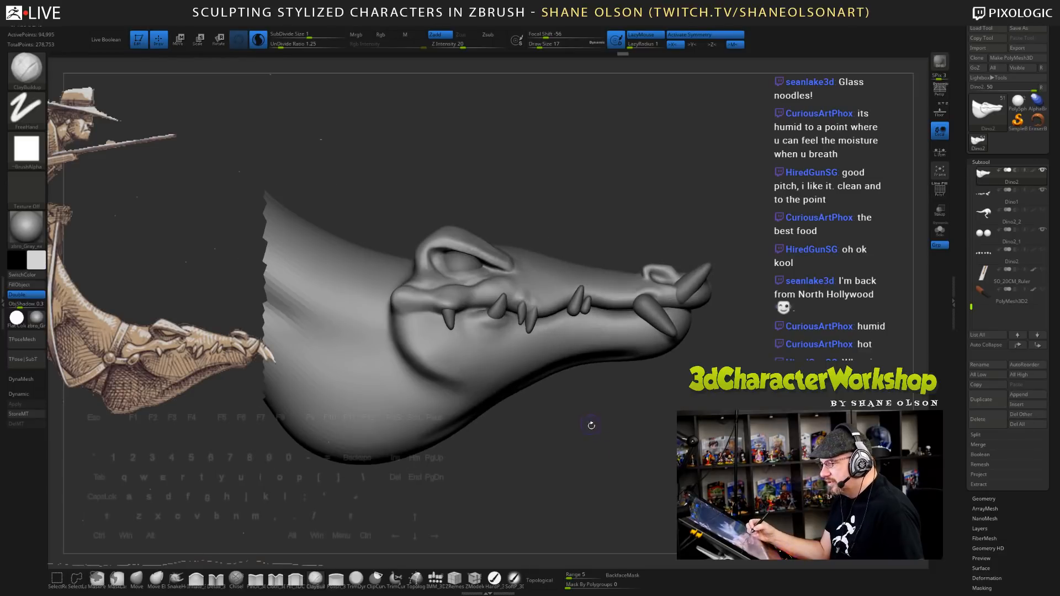
{"action": "mouse_move", "coordinate": [500, 331]}
{"action": "left_mouse_down"}
{"action": "mouse_move", "coordinate": [486, 326]}
{"action": "mouse_move", "coordinate": [507, 338]}
{"action": "left_mouse_up"}
{"action": "key", "text": "ctrl+z"}
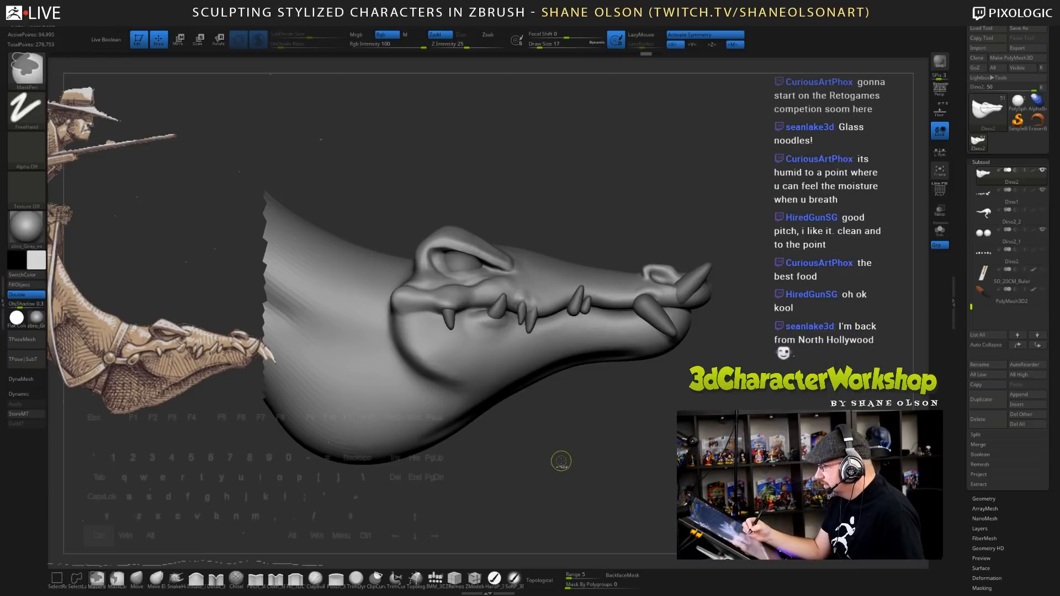
{"action": "key", "text": "s"}
{"action": "left_click_drag", "start_coordinate": [554, 446], "coordinate": [557, 446]}
{"action": "mouse_move", "coordinate": [476, 330]}
{"action": "left_mouse_down"}
{"action": "mouse_move", "coordinate": [504, 328]}
{"action": "mouse_move", "coordinate": [494, 330]}
{"action": "left_mouse_up"}
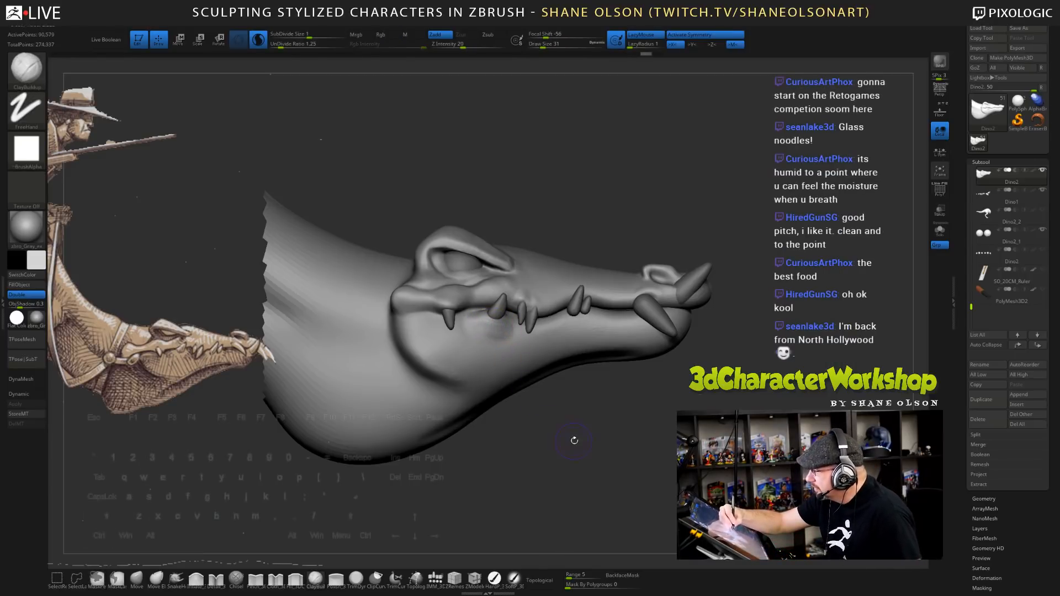
{"action": "mouse_move", "coordinate": [572, 440]}
{"action": "left_mouse_down", "text": "alt"}
{"action": "mouse_move", "coordinate": [573, 452]}
{"action": "mouse_move", "coordinate": [606, 464]}
{"action": "left_mouse_up", "text": "alt"}
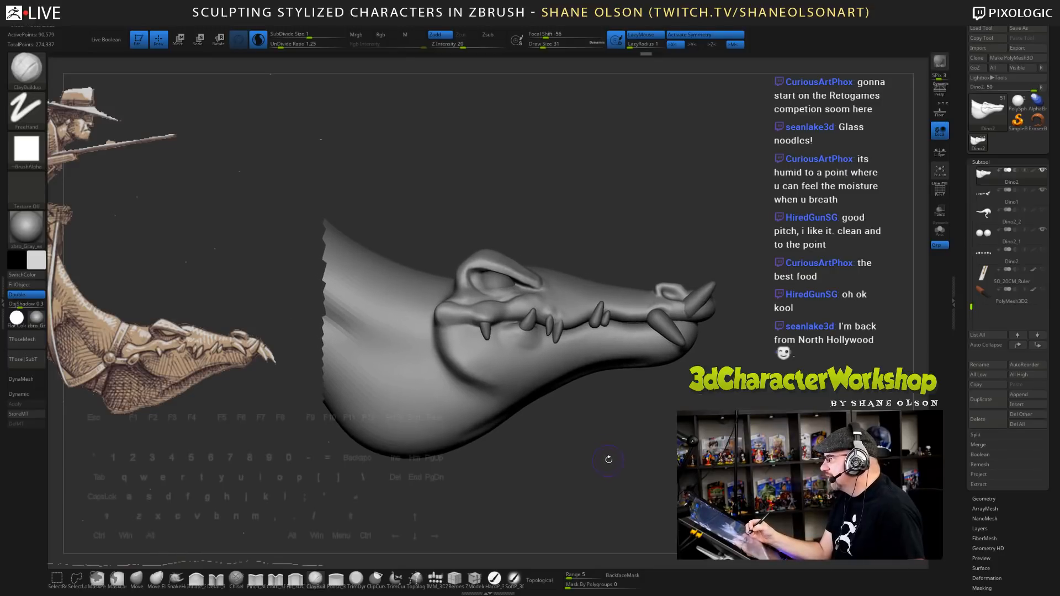
{"action": "mouse_move", "coordinate": [508, 336]}
{"action": "left_mouse_down"}
{"action": "mouse_move", "coordinate": [523, 342]}
{"action": "mouse_move", "coordinate": [498, 339]}
{"action": "left_mouse_up"}
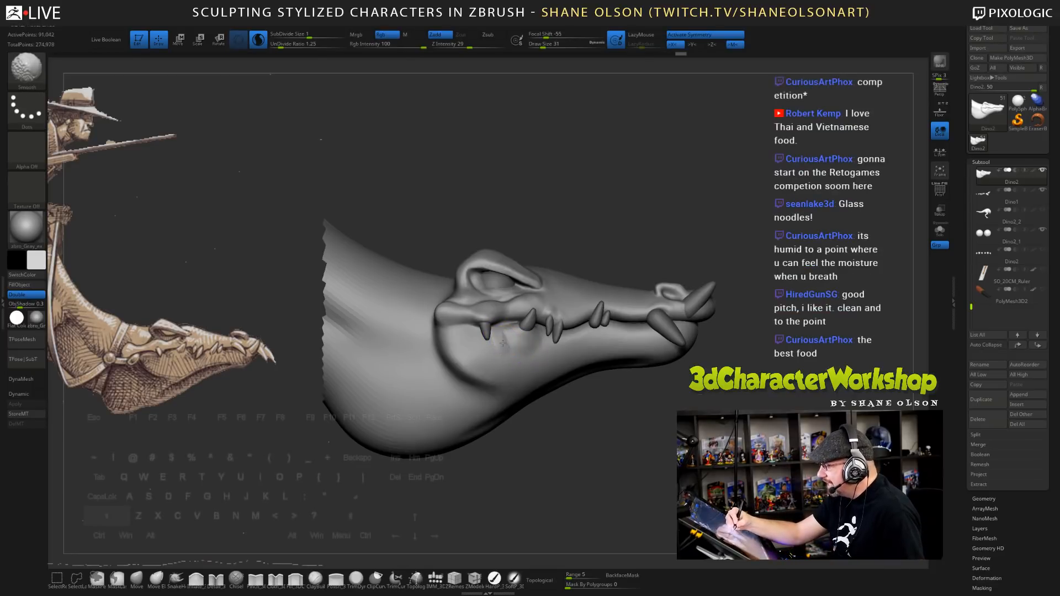
{"action": "left_click_drag", "start_coordinate": [519, 344], "coordinate": [513, 339], "text": "shift"}
{"action": "mouse_move", "coordinate": [606, 447]}
{"action": "left_mouse_down"}
{"action": "mouse_move", "coordinate": [578, 448]}
{"action": "mouse_move", "coordinate": [664, 451]}
{"action": "left_mouse_up"}
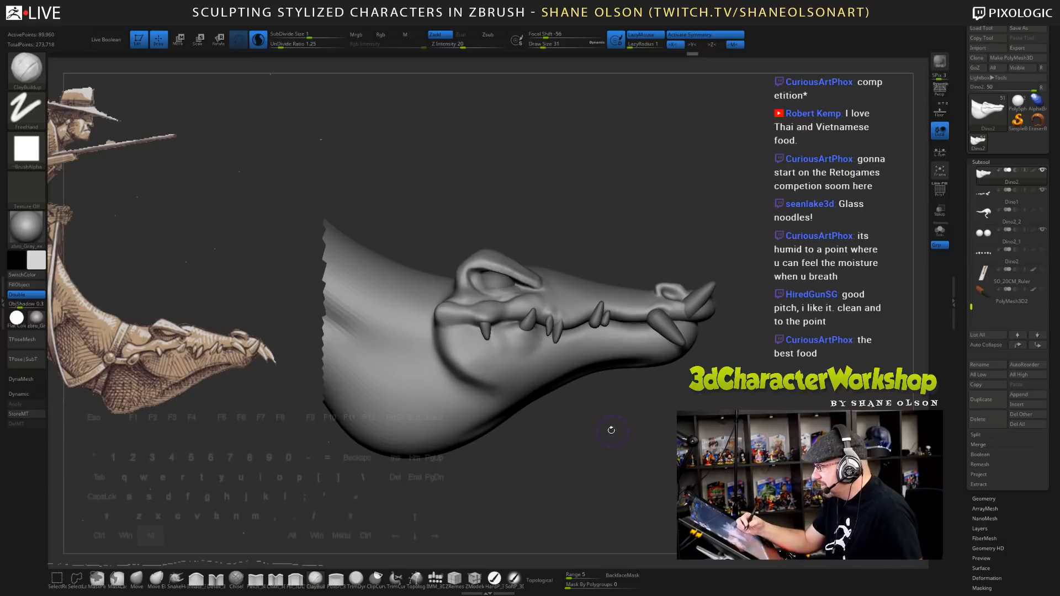
- Build up the rear end of the upper lip at the mouth corner with ClayBuildup at draw size 18, and smooth it
{"action": "left_click_drag", "start_coordinate": [544, 225], "coordinate": [523, 197]}
{"action": "key", "text": "s"}
{"action": "key", "text": "s"}
{"action": "left_click_drag", "start_coordinate": [438, 308], "coordinate": [424, 311]}
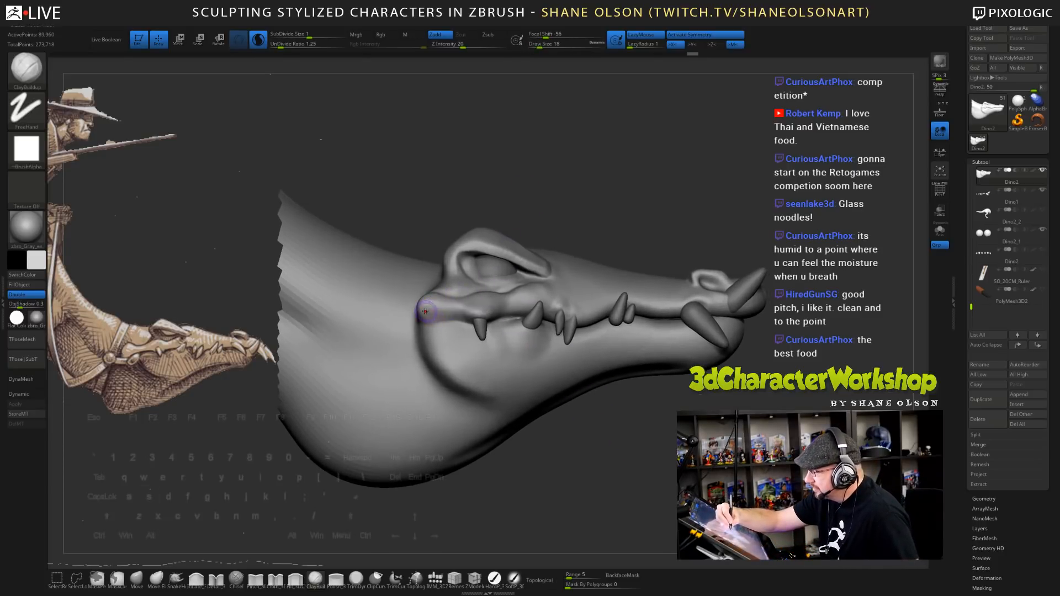
{"action": "key", "text": "shift"}
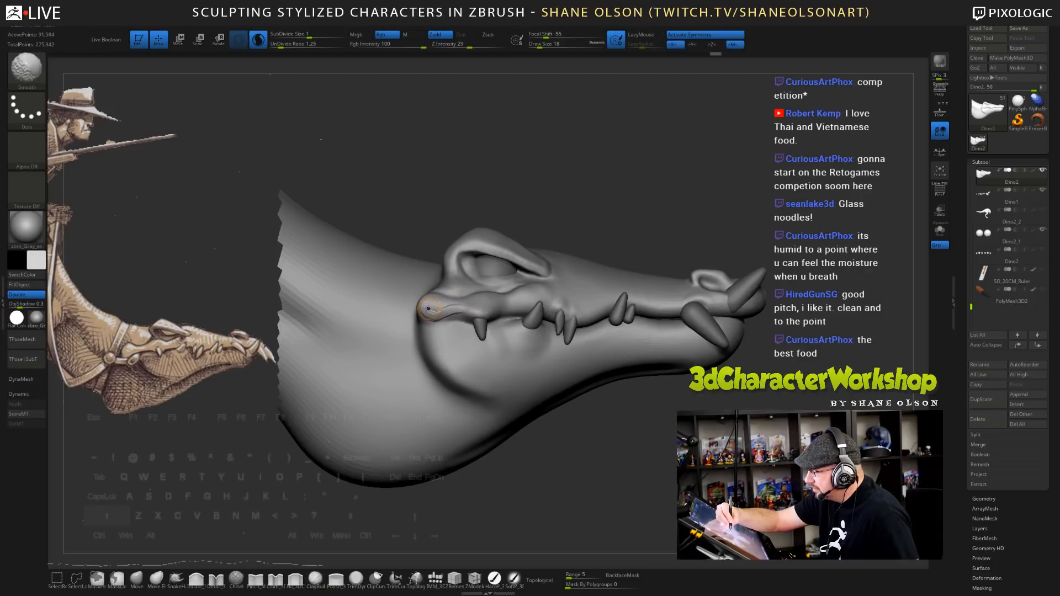
{"action": "mouse_move", "coordinate": [441, 309]}
{"action": "left_mouse_down", "text": "shift"}
{"action": "mouse_move", "coordinate": [435, 301]}
{"action": "mouse_move", "coordinate": [469, 312]}
{"action": "mouse_move", "coordinate": [430, 305]}
{"action": "mouse_move", "coordinate": [469, 311]}
{"action": "left_mouse_up", "text": "shift"}
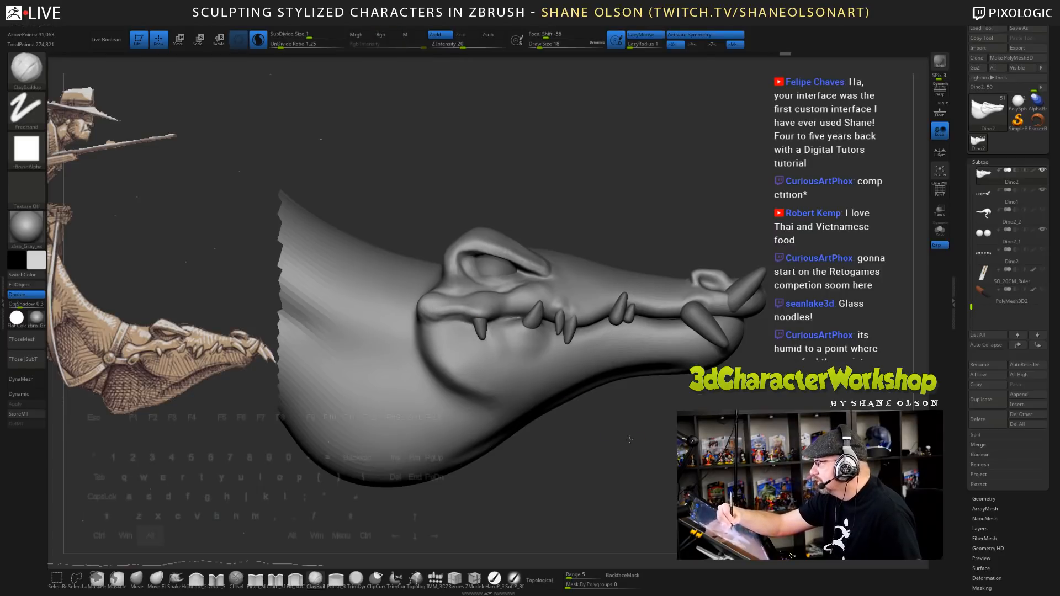
{"action": "left_click_drag", "start_coordinate": [641, 451], "coordinate": [639, 441], "text": "alt"}
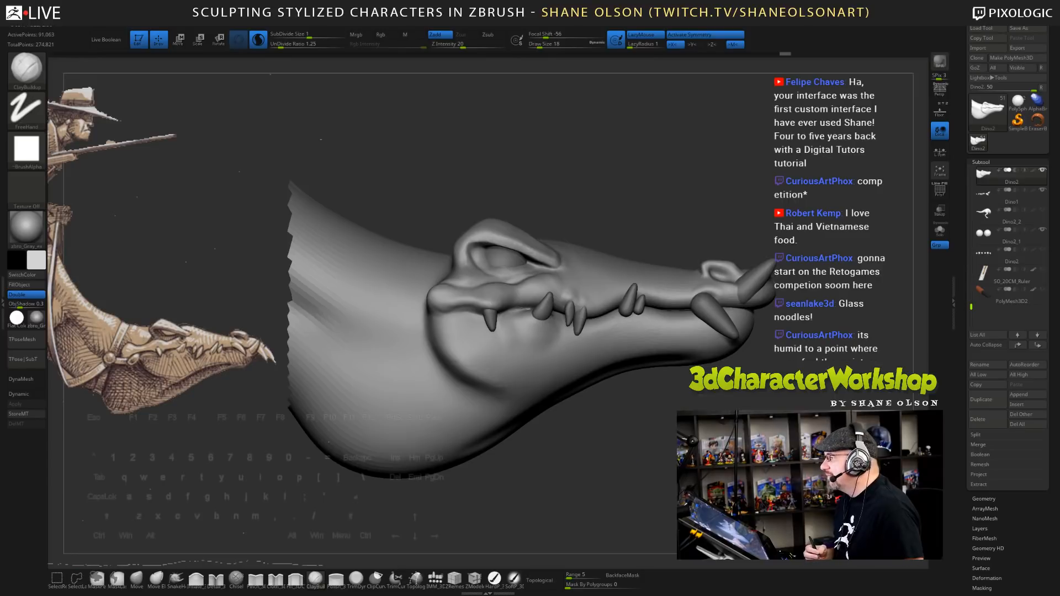
{"action": "mouse_move", "coordinate": [479, 311]}
{"action": "left_mouse_down", "text": "shift"}
{"action": "mouse_move", "coordinate": [462, 308]}
{"action": "mouse_move", "coordinate": [476, 311]}
{"action": "left_mouse_up", "text": "shift"}
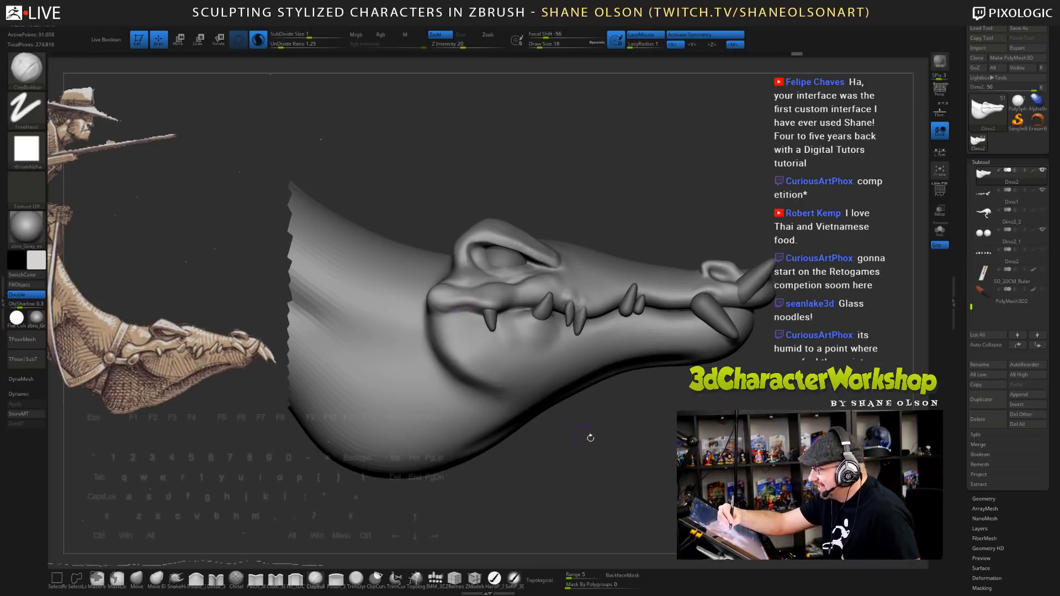
- Build up the gum beneath the front pair of upward-pointing teeth with ClayBuildup, and smooth it at draw size 20
{"action": "mouse_move", "coordinate": [581, 307]}
{"action": "left_mouse_down", "text": "shift"}
{"action": "mouse_move", "coordinate": [593, 304]}
{"action": "mouse_move", "coordinate": [567, 296]}
{"action": "mouse_move", "coordinate": [629, 326]}
{"action": "mouse_move", "coordinate": [636, 316]}
{"action": "mouse_move", "coordinate": [632, 326]}
{"action": "mouse_move", "coordinate": [640, 319]}
{"action": "mouse_move", "coordinate": [627, 319]}
{"action": "left_mouse_up", "text": "shift"}
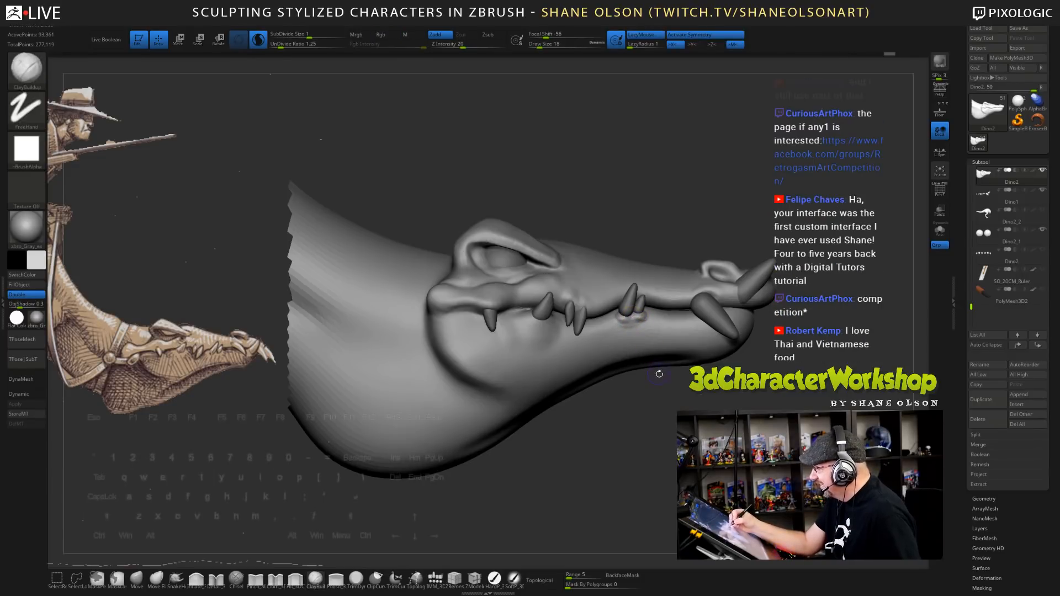
{"action": "key", "text": "s"}
{"action": "left_click_drag", "start_coordinate": [664, 397], "coordinate": [662, 412], "text": "alt"}
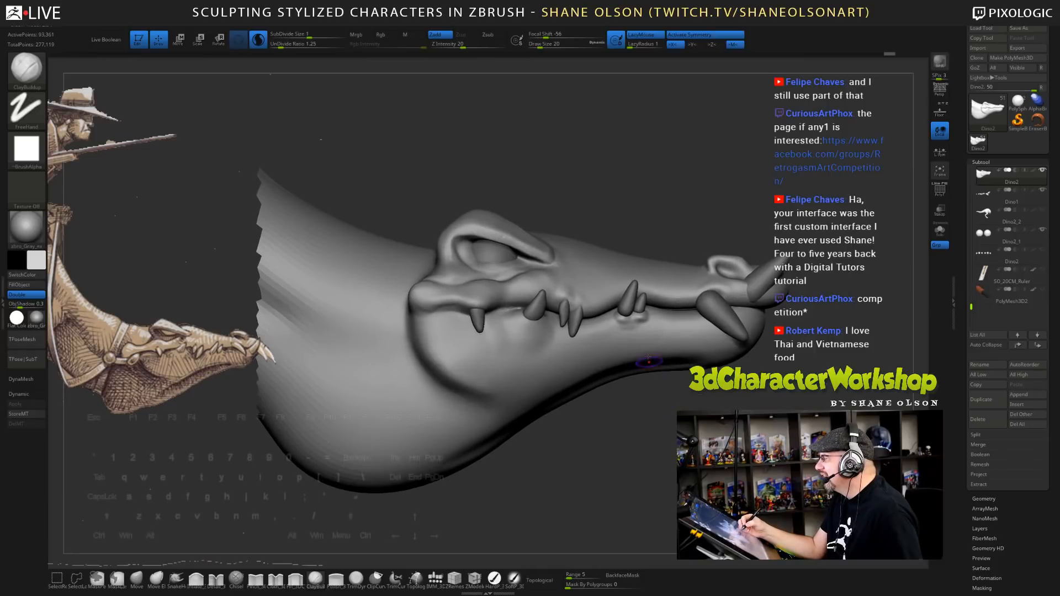
{"action": "left_click_drag", "start_coordinate": [636, 317], "coordinate": [619, 322], "text": "shift"}
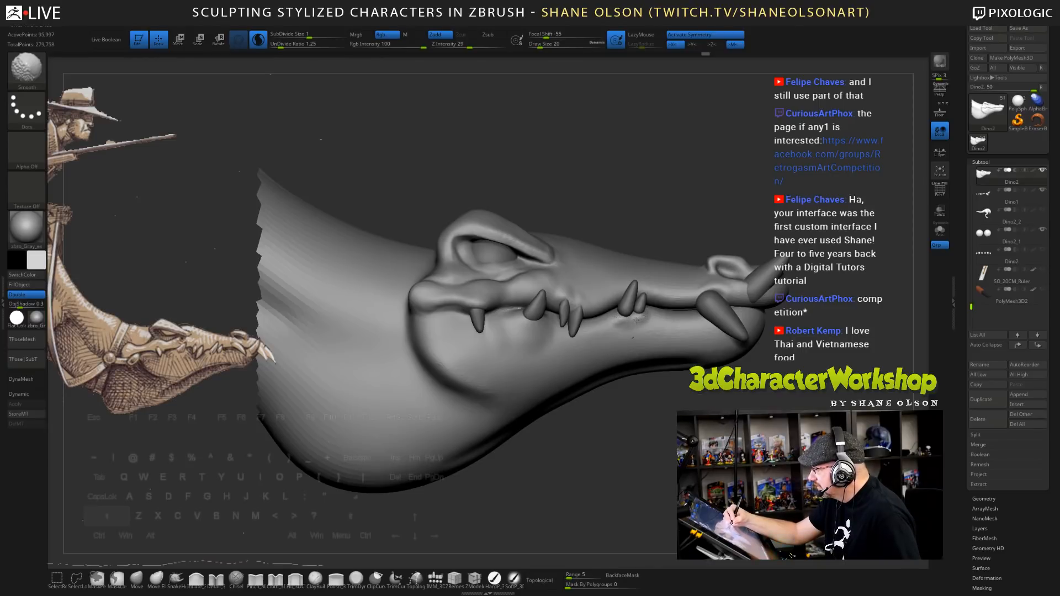
{"action": "mouse_move", "coordinate": [647, 439]}
{"action": "left_mouse_down"}
{"action": "mouse_move", "coordinate": [657, 450]}
{"action": "mouse_move", "coordinate": [650, 441]}
{"action": "mouse_move", "coordinate": [680, 442]}
{"action": "left_mouse_up"}
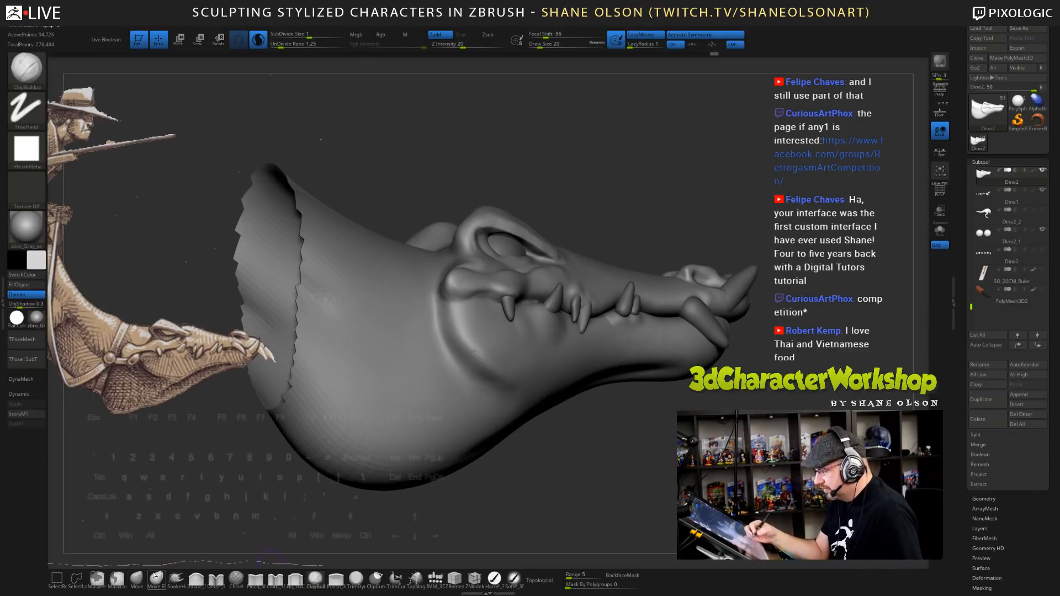
- Make the teeth subtool active and reposition the front pair of upward-pointing teeth with the Move brush at draw size 51
{"action": "left_click", "coordinate": [627, 299], "text": "alt"}
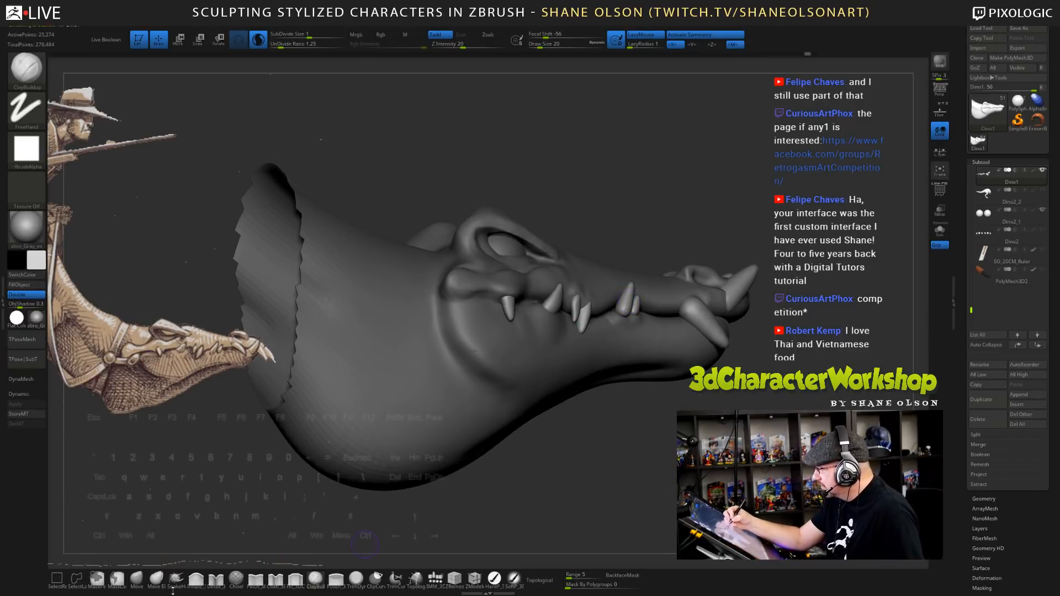
{"action": "left_click", "coordinate": [136, 578]}
{"action": "mouse_move", "coordinate": [656, 448]}
{"action": "left_mouse_down"}
{"action": "mouse_move", "coordinate": [668, 451]}
{"action": "mouse_move", "coordinate": [726, 407]}
{"action": "mouse_move", "coordinate": [661, 454]}
{"action": "left_mouse_up"}
{"action": "key", "text": "bracketright"}
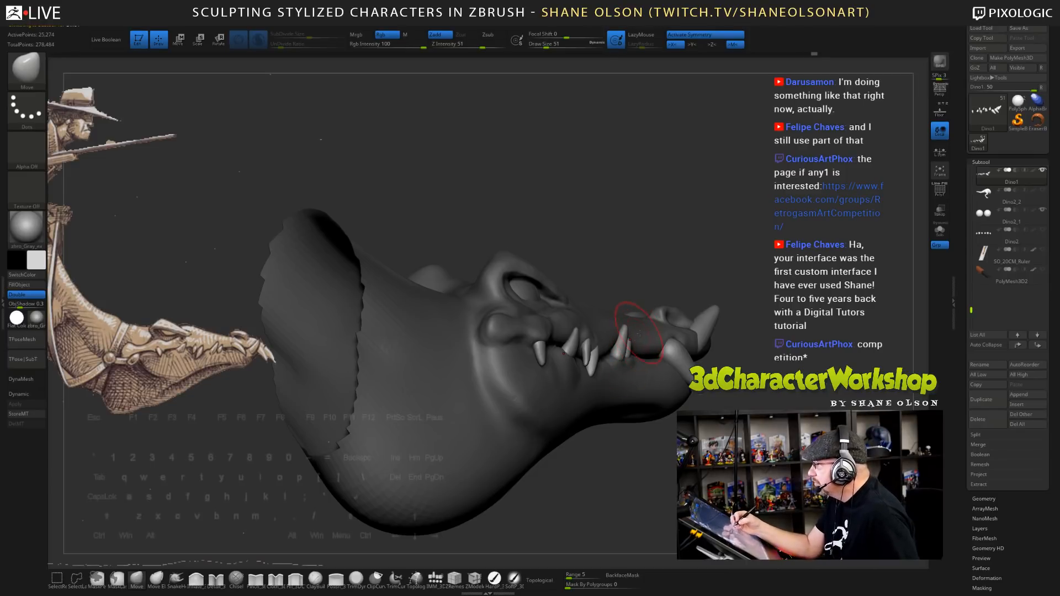
{"action": "left_click_drag", "start_coordinate": [620, 344], "coordinate": [629, 339]}
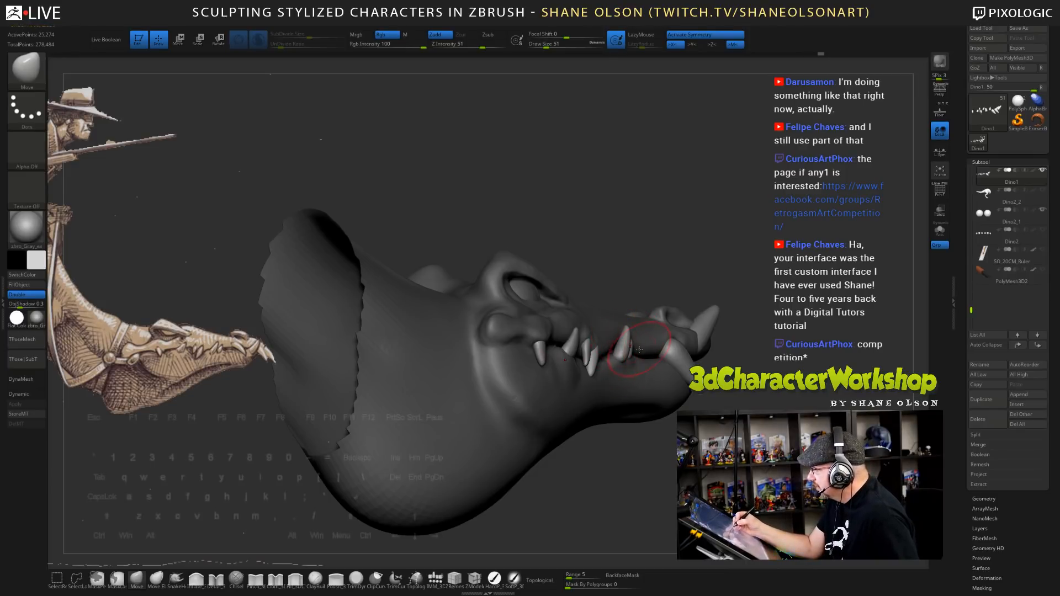
{"action": "left_click_drag", "start_coordinate": [651, 458], "coordinate": [628, 358]}
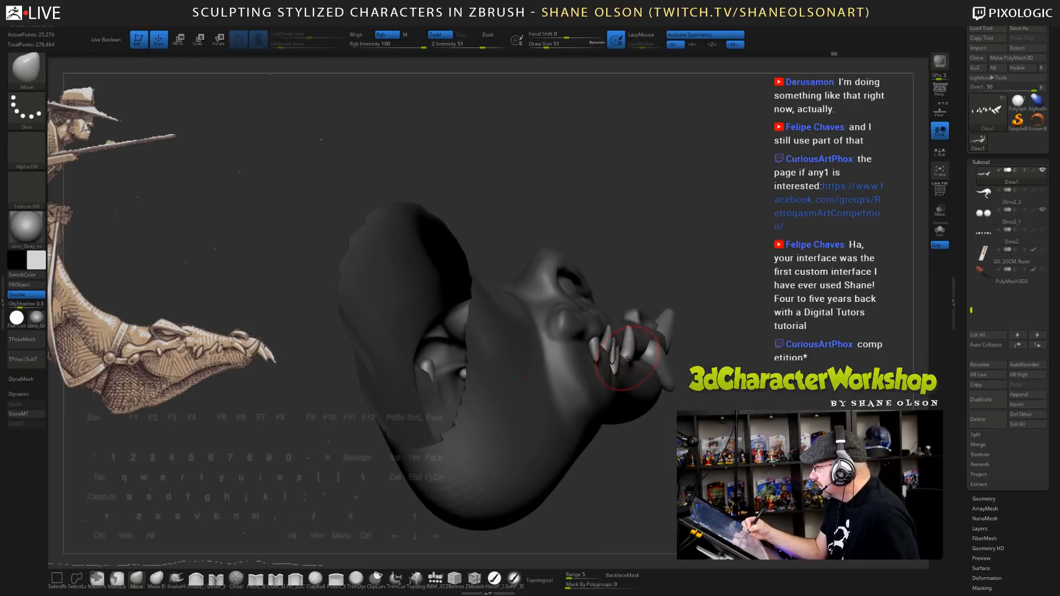
- Smooth and refine the front pair of upward-pointing teeth, using draw sizes 33 and 23
{"action": "left_click_drag", "start_coordinate": [684, 458], "coordinate": [601, 463]}
{"action": "key", "text": "s"}
{"action": "left_click_drag", "start_coordinate": [723, 268], "coordinate": [719, 269]}
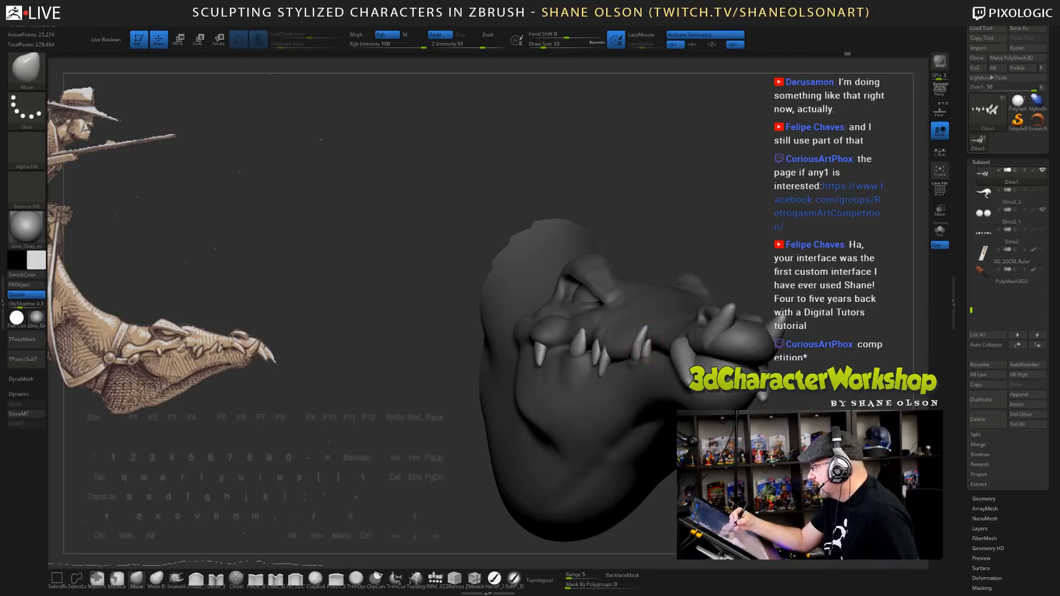
{"action": "left_click_drag", "start_coordinate": [674, 462], "coordinate": [726, 488]}
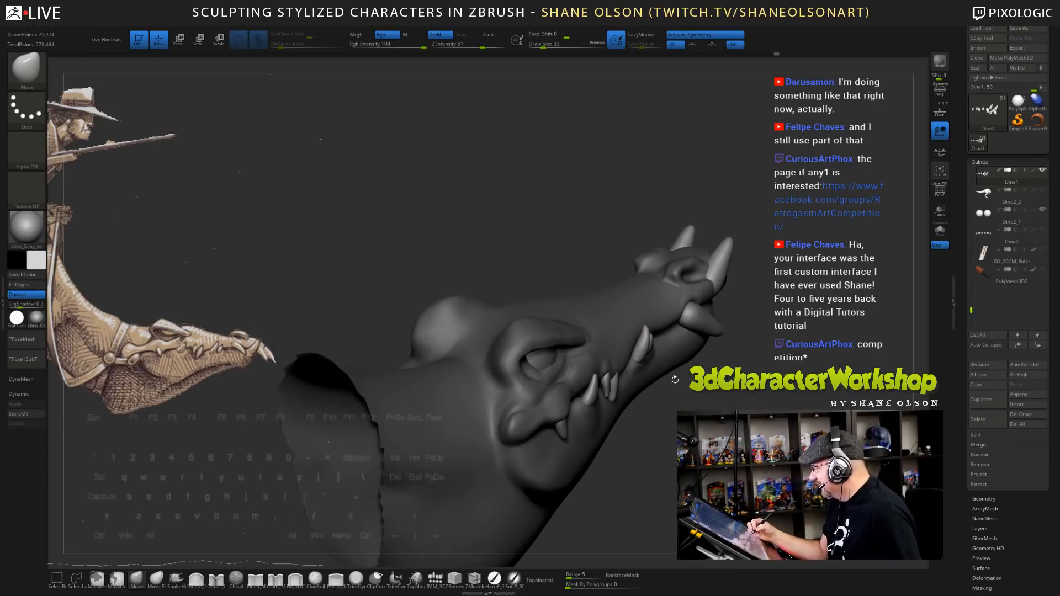
{"action": "mouse_move", "coordinate": [643, 353]}
{"action": "left_mouse_down", "text": "shift"}
{"action": "mouse_move", "coordinate": [647, 328]}
{"action": "mouse_move", "coordinate": [643, 348]}
{"action": "left_mouse_up", "text": "shift"}
{"action": "mouse_move", "coordinate": [726, 489]}
{"action": "left_mouse_down"}
{"action": "mouse_move", "coordinate": [671, 472]}
{"action": "mouse_move", "coordinate": [654, 486]}
{"action": "mouse_move", "coordinate": [599, 487]}
{"action": "mouse_move", "coordinate": [641, 490]}
{"action": "left_mouse_up"}
{"action": "left_click_drag", "start_coordinate": [543, 46], "coordinate": [540, 46]}
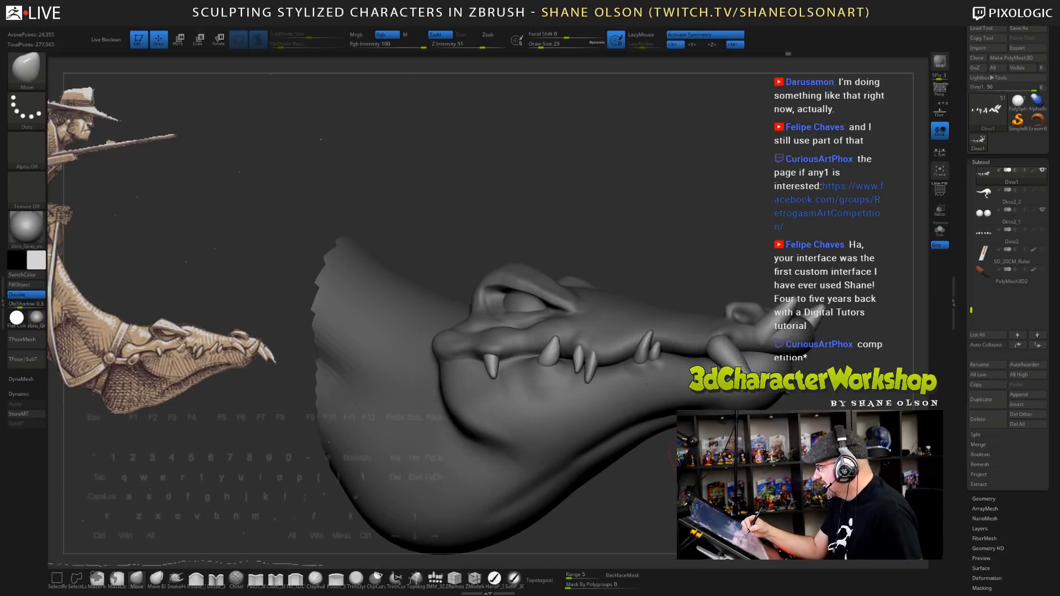
{"action": "mouse_move", "coordinate": [656, 353]}
{"action": "left_mouse_down", "text": "shift"}
{"action": "mouse_move", "coordinate": [649, 341]}
{"action": "mouse_move", "coordinate": [660, 351]}
{"action": "left_mouse_up", "text": "shift"}
{"action": "mouse_move", "coordinate": [662, 491]}
{"action": "left_mouse_down", "text": "shift"}
{"action": "mouse_move", "coordinate": [697, 496]}
{"action": "mouse_move", "coordinate": [652, 503]}
{"action": "mouse_move", "coordinate": [652, 481]}
{"action": "left_mouse_up", "text": "shift"}
{"action": "right_click", "coordinate": [698, 500]}
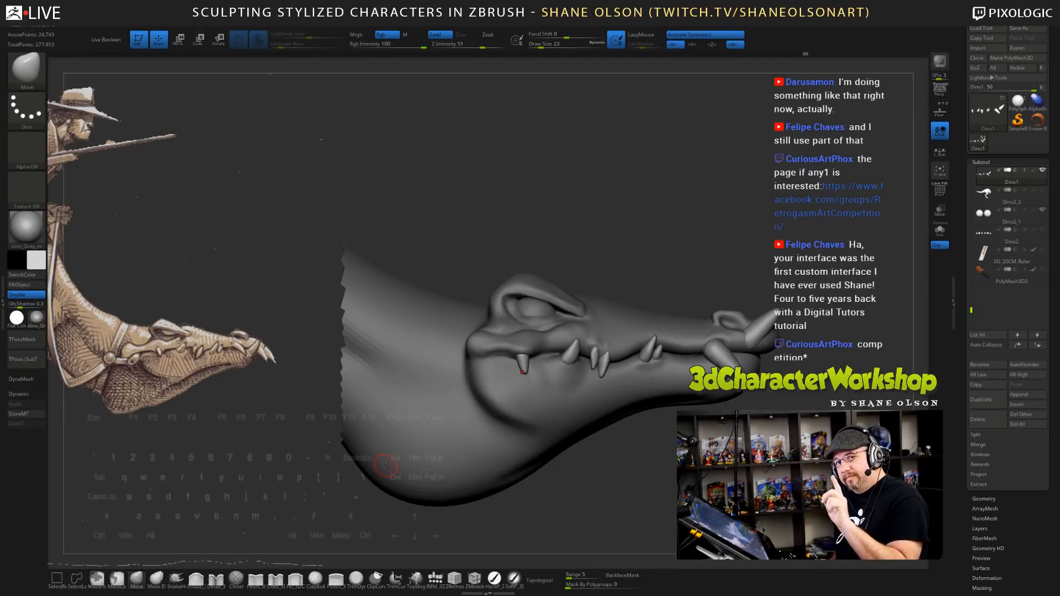
- Make the head subtool active and sculpt the gum beneath the front upward-pointing teeth at intensity 10, using draw sizes 31 and 16
{"action": "left_click", "coordinate": [297, 578]}
{"action": "key", "text": "s"}
{"action": "left_click_drag", "start_coordinate": [678, 456], "coordinate": [681, 452]}
{"action": "key", "text": "s"}
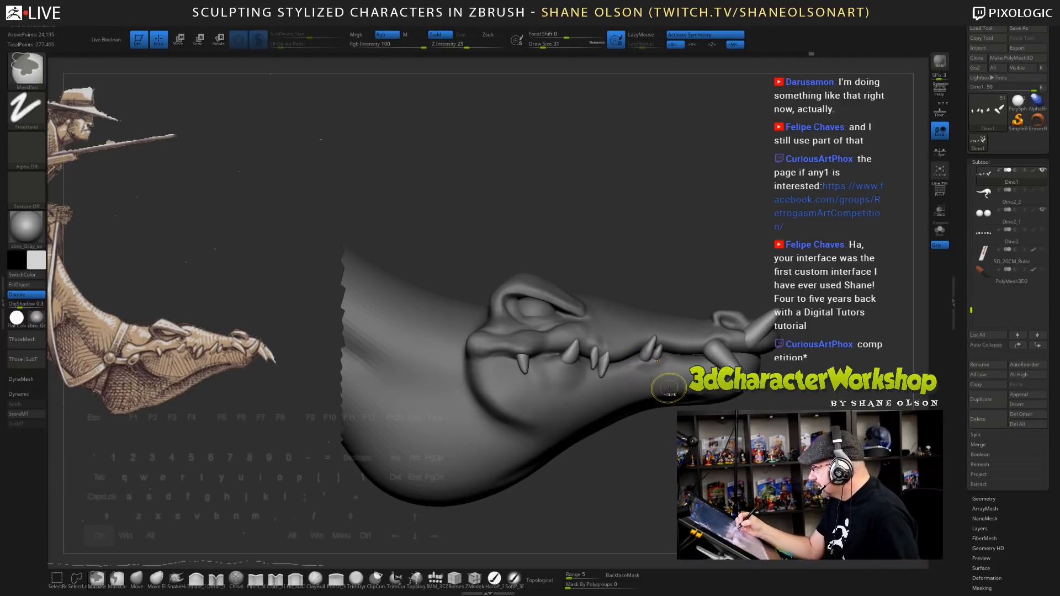
{"action": "left_click", "coordinate": [671, 377], "text": "alt"}
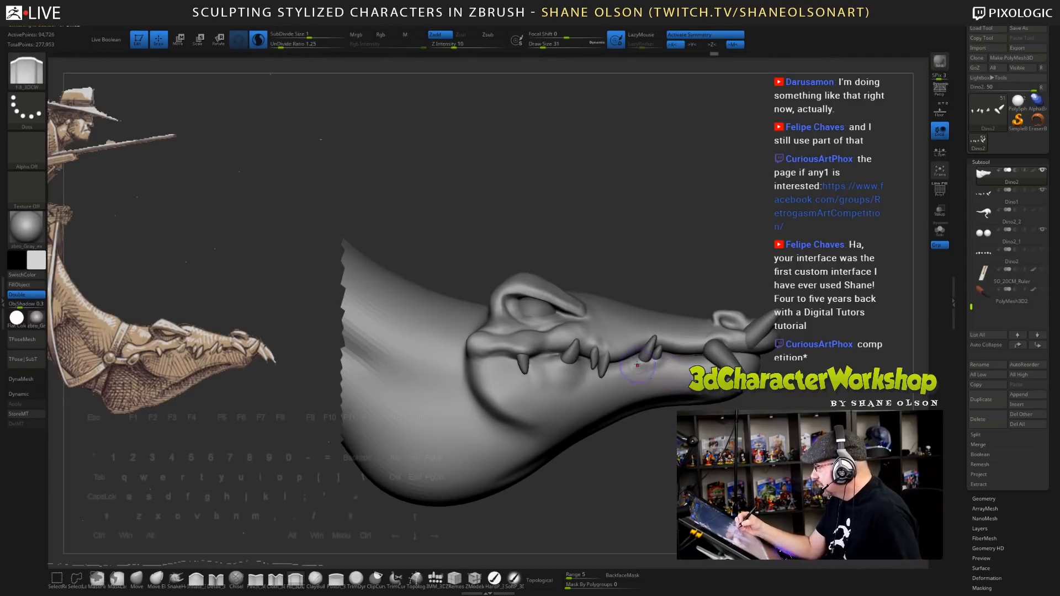
{"action": "left_click_drag", "start_coordinate": [630, 365], "coordinate": [647, 371]}
{"action": "key", "text": "bracketleft"}
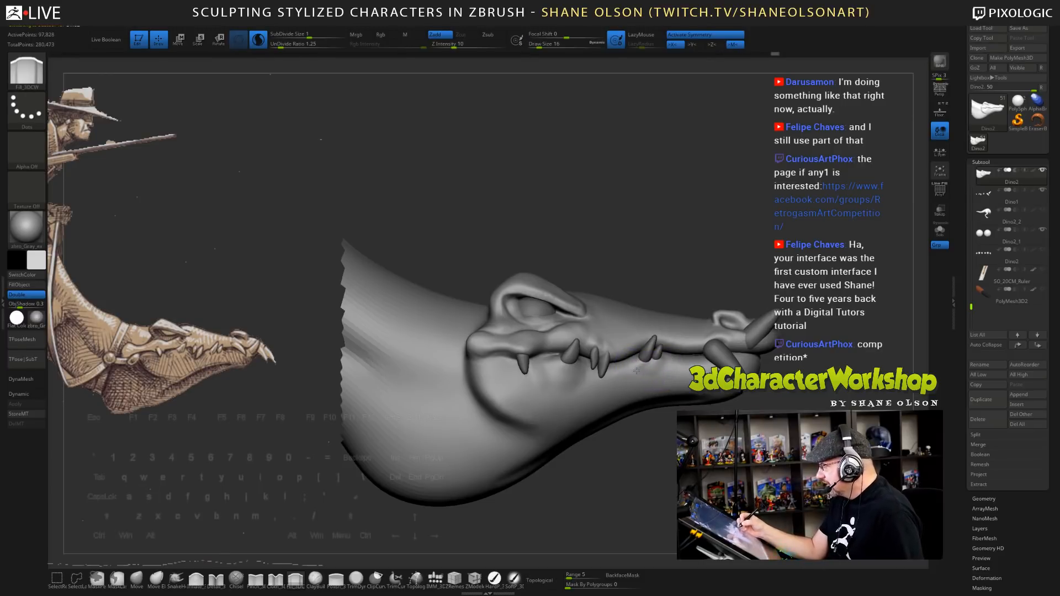
{"action": "left_click_drag", "start_coordinate": [597, 486], "coordinate": [577, 487]}
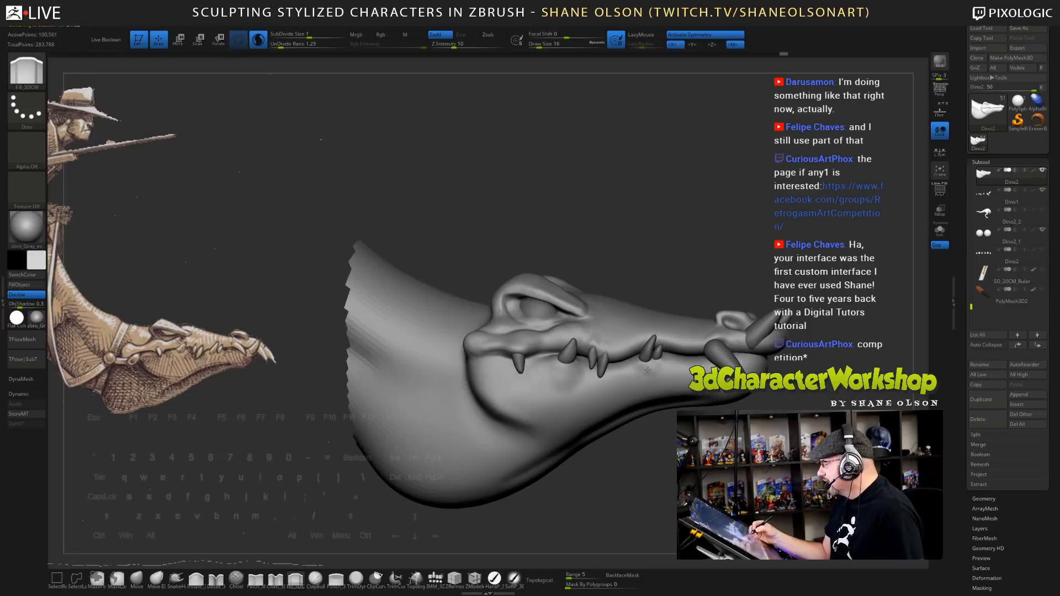
{"action": "left_click_drag", "start_coordinate": [640, 376], "coordinate": [643, 376]}
{"action": "mouse_move", "coordinate": [596, 482]}
{"action": "left_mouse_down"}
{"action": "mouse_move", "coordinate": [586, 484]}
{"action": "mouse_move", "coordinate": [586, 464]}
{"action": "mouse_move", "coordinate": [594, 498]}
{"action": "mouse_move", "coordinate": [574, 506]}
{"action": "left_mouse_up"}
- Reshape the upper lip behind the nostril with the Move brush at draw size 59
{"action": "left_click", "coordinate": [136, 579]}
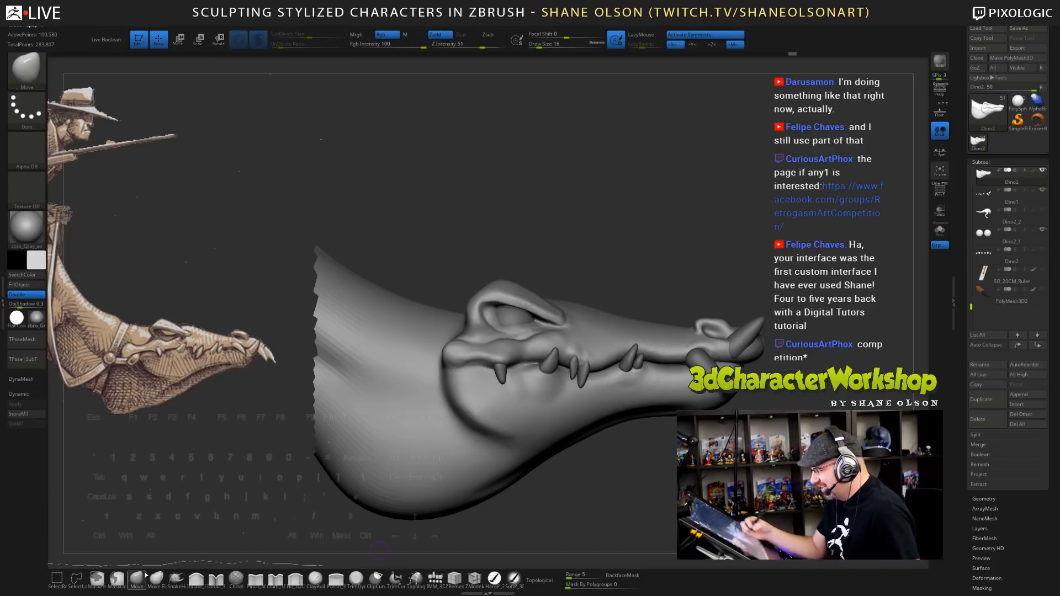
{"action": "left_click_drag", "start_coordinate": [539, 44], "coordinate": [547, 44]}
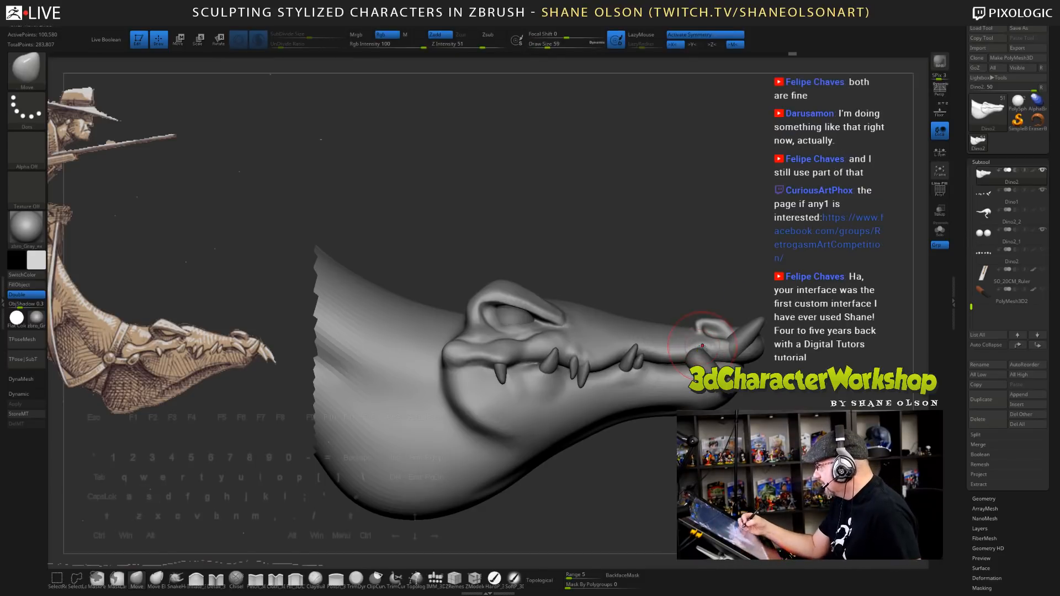
{"action": "left_click_drag", "start_coordinate": [702, 333], "coordinate": [696, 334]}
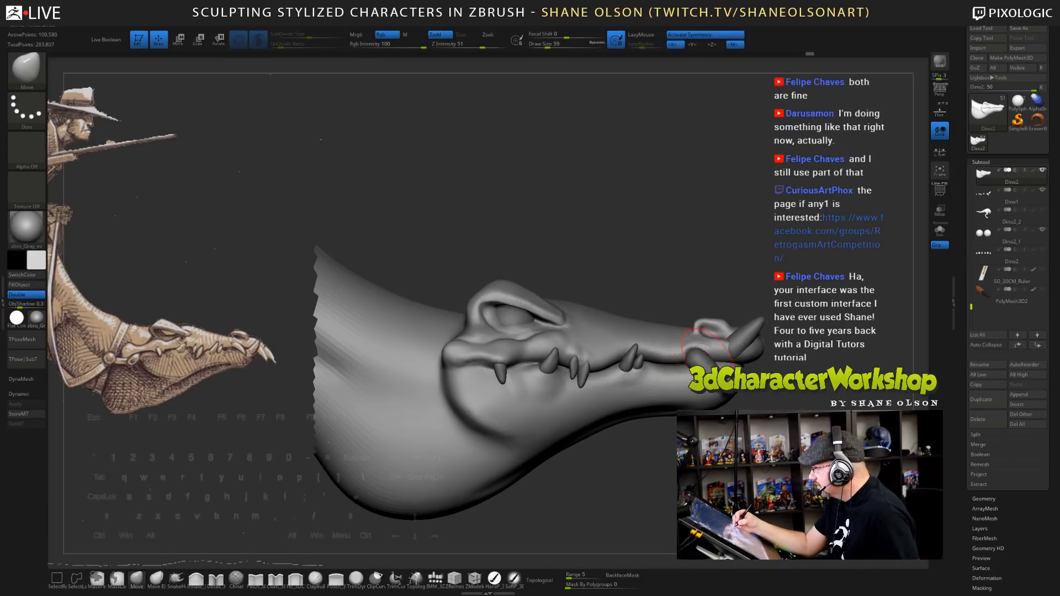
- Refine the upper lip's contour above the large front tusk with the Move brush at draw size 37, and smooth it
{"action": "left_click_drag", "start_coordinate": [660, 433], "coordinate": [726, 447]}
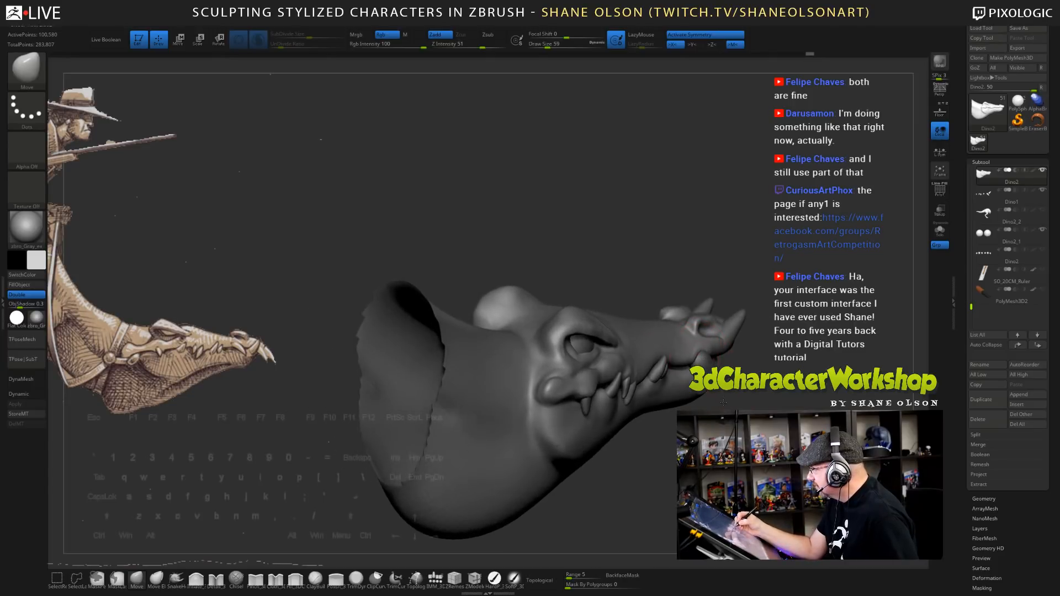
{"action": "left_click_drag", "start_coordinate": [723, 402], "coordinate": [734, 455]}
{"action": "key", "text": "s"}
{"action": "left_click_drag", "start_coordinate": [706, 356], "coordinate": [702, 356]}
{"action": "left_click_drag", "start_coordinate": [702, 354], "coordinate": [699, 351]}
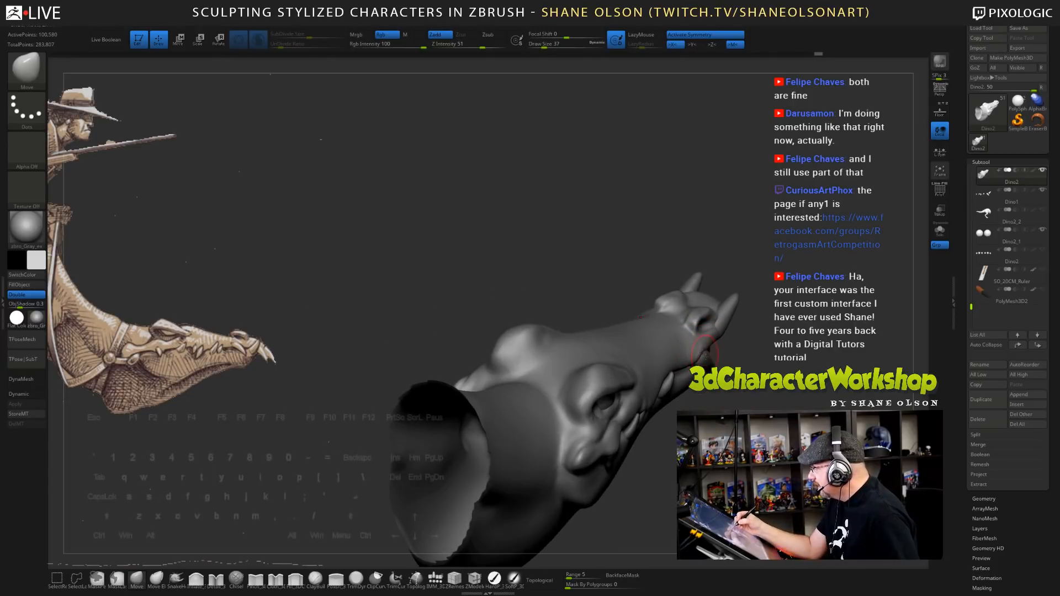
{"action": "mouse_move", "coordinate": [723, 408]}
{"action": "left_mouse_down"}
{"action": "mouse_move", "coordinate": [680, 406]}
{"action": "mouse_move", "coordinate": [697, 407]}
{"action": "left_mouse_up"}
{"action": "left_click_drag", "start_coordinate": [702, 352], "coordinate": [701, 349]}
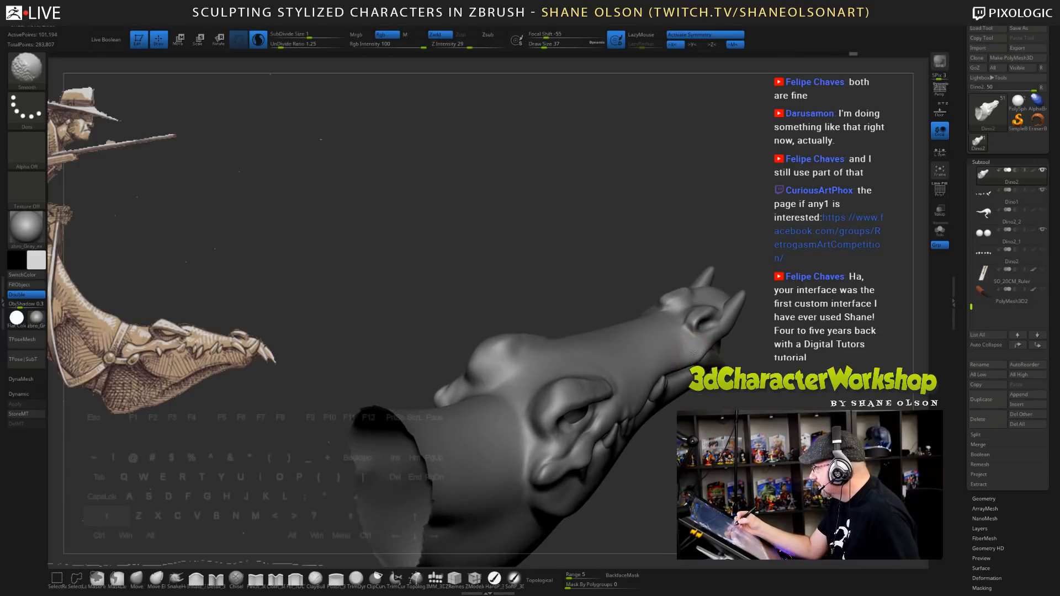
{"action": "mouse_move", "coordinate": [717, 425]}
{"action": "left_mouse_down", "text": "ctrl"}
{"action": "mouse_move", "coordinate": [740, 447]}
{"action": "mouse_move", "coordinate": [703, 422]}
{"action": "mouse_move", "coordinate": [709, 359]}
{"action": "mouse_move", "coordinate": [700, 390]}
{"action": "mouse_move", "coordinate": [688, 354]}
{"action": "left_mouse_up", "text": "ctrl"}
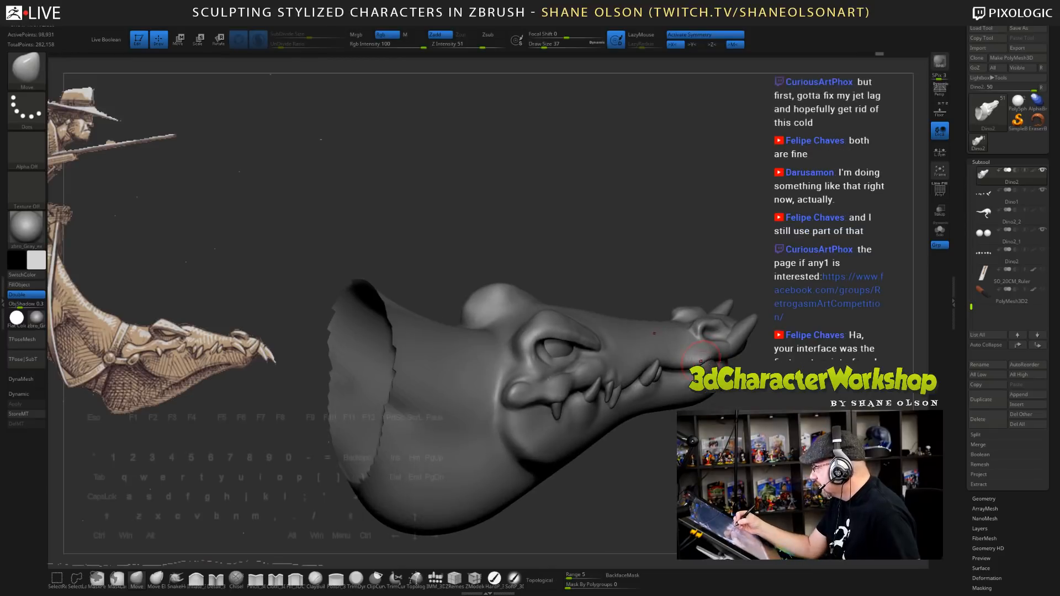
- Adjust the lower gum line around the middle tooth cluster and just ahead of it with the Move brush
{"action": "mouse_move", "coordinate": [704, 408]}
{"action": "left_mouse_down"}
{"action": "mouse_move", "coordinate": [676, 405]}
{"action": "mouse_move", "coordinate": [665, 359]}
{"action": "mouse_move", "coordinate": [669, 409]}
{"action": "mouse_move", "coordinate": [663, 385]}
{"action": "mouse_move", "coordinate": [687, 448]}
{"action": "mouse_move", "coordinate": [703, 441]}
{"action": "mouse_move", "coordinate": [649, 467]}
{"action": "left_mouse_up"}
{"action": "left_click_drag", "start_coordinate": [593, 377], "coordinate": [593, 374]}
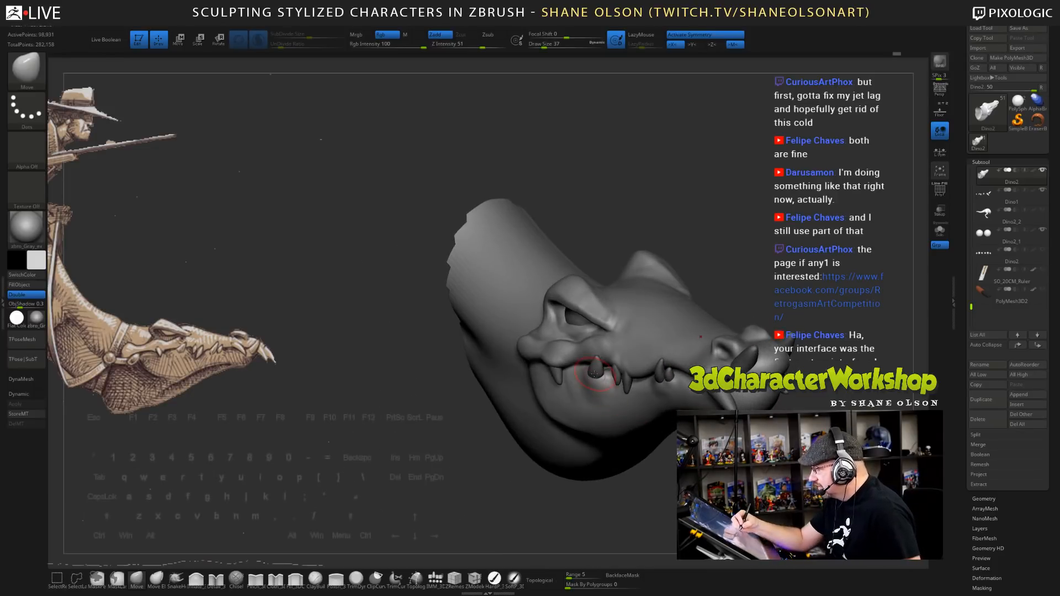
{"action": "right_click_drag", "start_coordinate": [630, 378], "coordinate": [682, 344]}
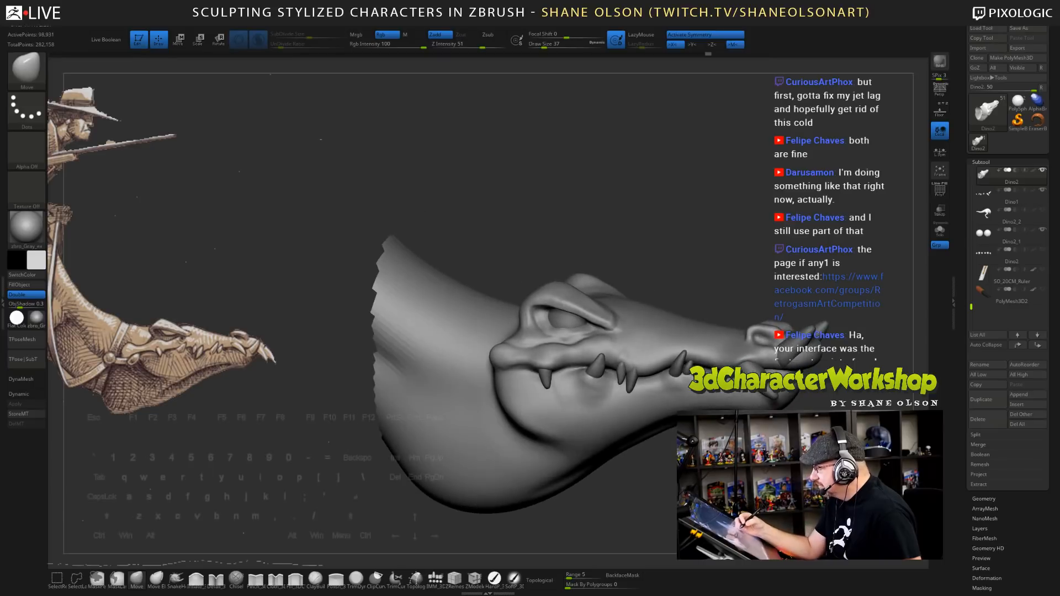
{"action": "left_click_drag", "start_coordinate": [655, 377], "coordinate": [654, 369]}
{"action": "right_click_drag", "start_coordinate": [656, 442], "coordinate": [656, 409], "text": "ctrl"}
{"action": "right_click_drag", "start_coordinate": [656, 453], "coordinate": [684, 458], "text": "shift"}
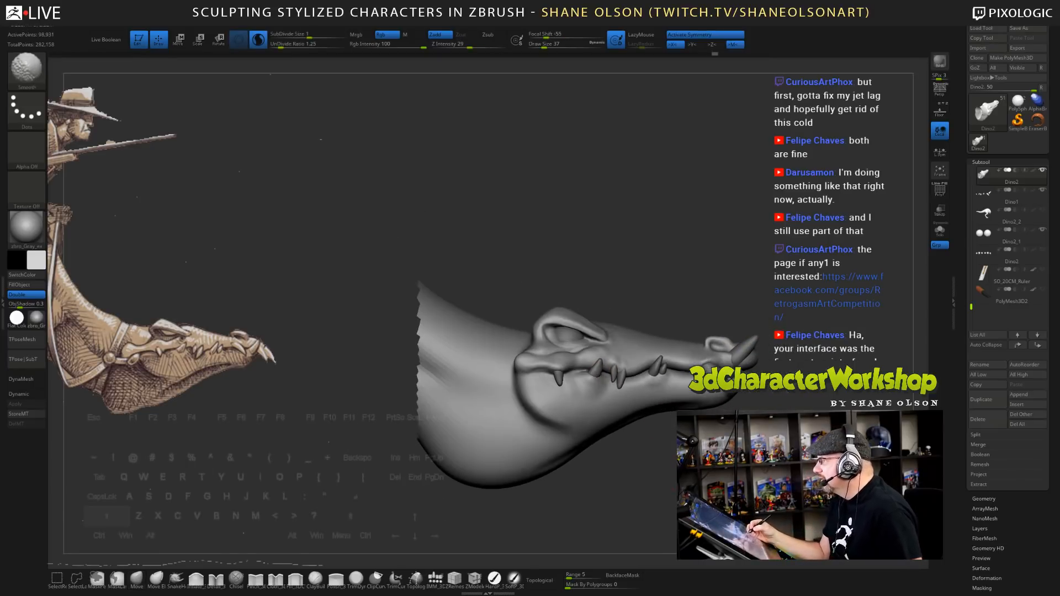
{"action": "right_click_drag", "start_coordinate": [732, 492], "coordinate": [660, 442], "text": "alt"}
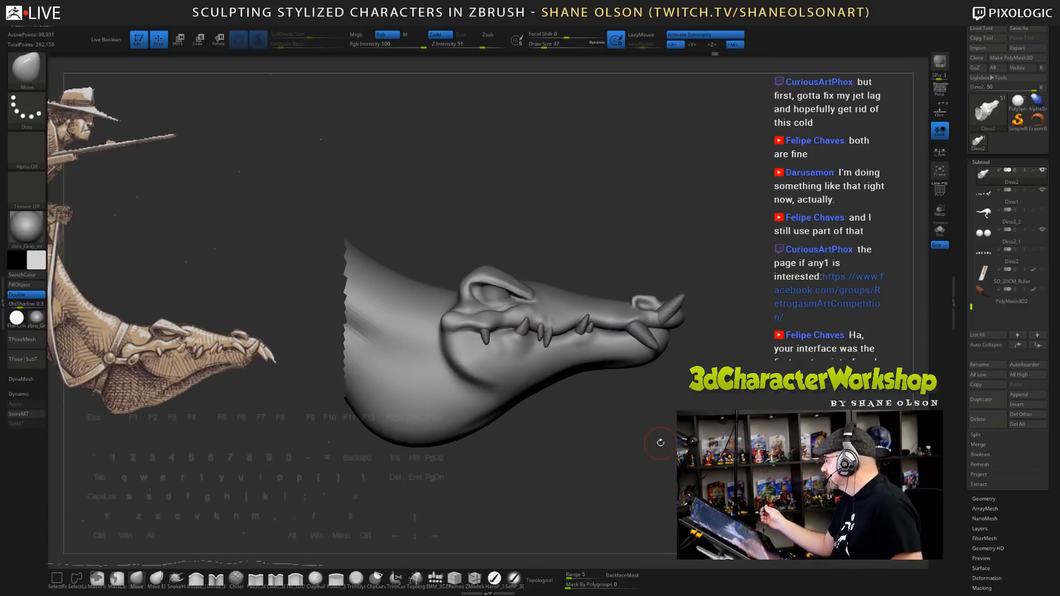
{"action": "right_click_drag", "start_coordinate": [794, 241], "coordinate": [740, 232], "text": "ctrl"}
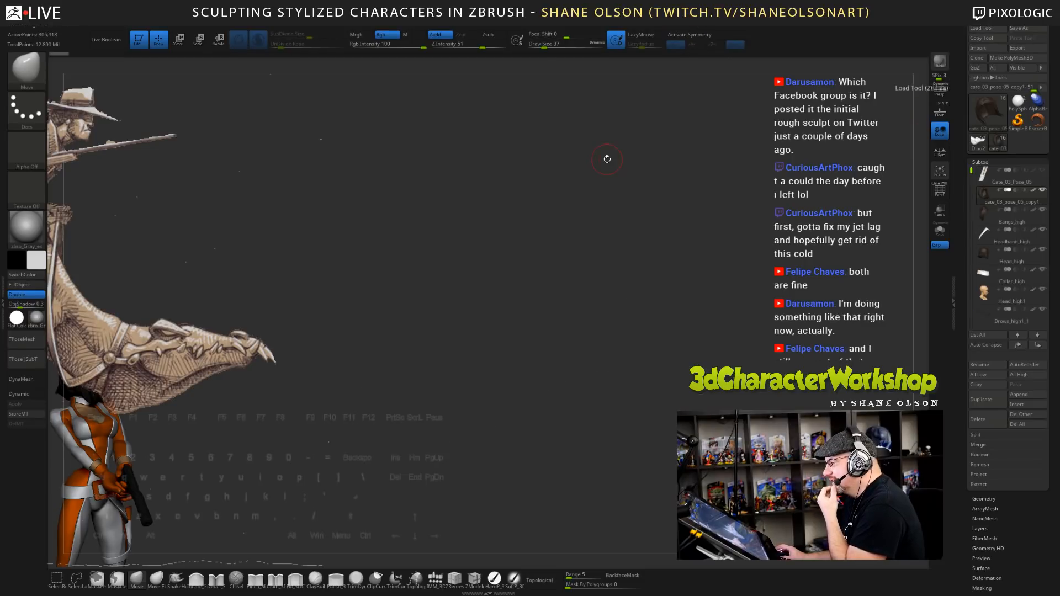
- Apply a light shaded material to the loaded posed female character, hide the reference image, and frame the full figure
{"action": "left_click", "coordinate": [36, 317]}
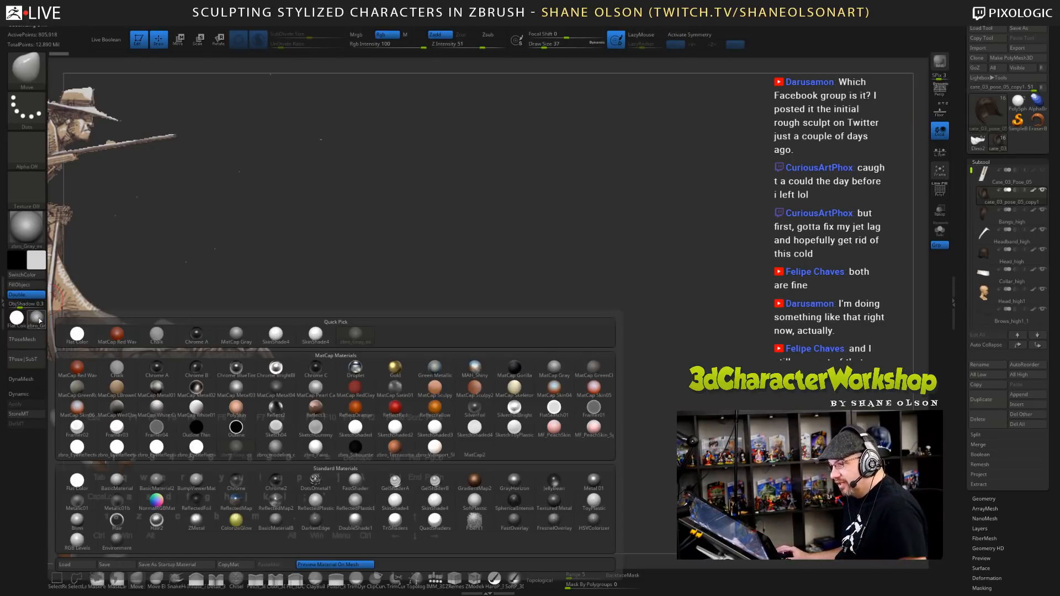
{"action": "left_click", "coordinate": [324, 345]}
{"action": "left_click_drag", "start_coordinate": [350, 275], "coordinate": [533, 249], "text": "alt"}
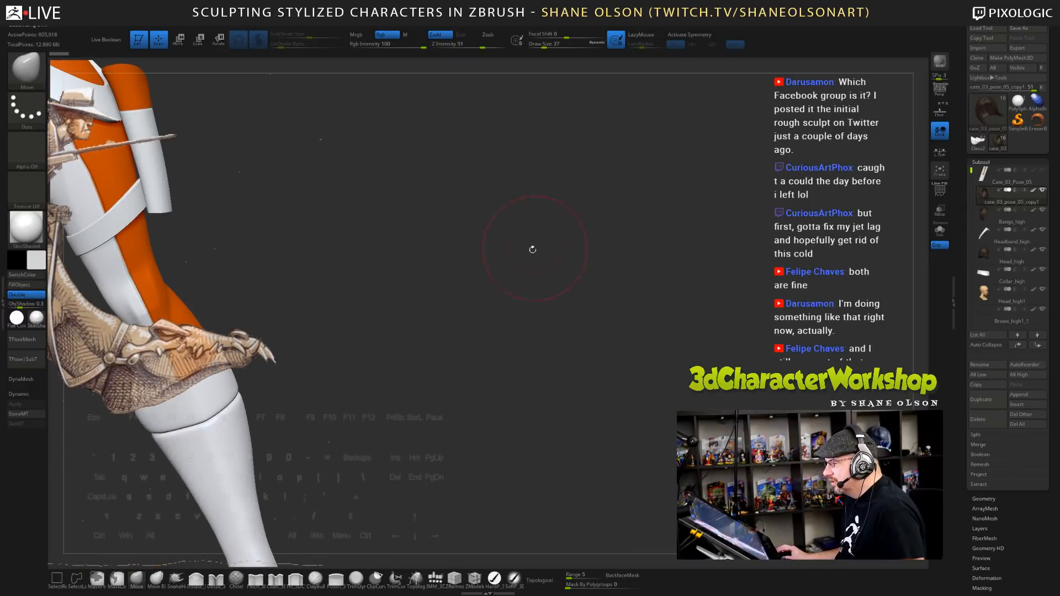
{"action": "key", "text": "f"}
{"action": "key", "text": "shift+z"}
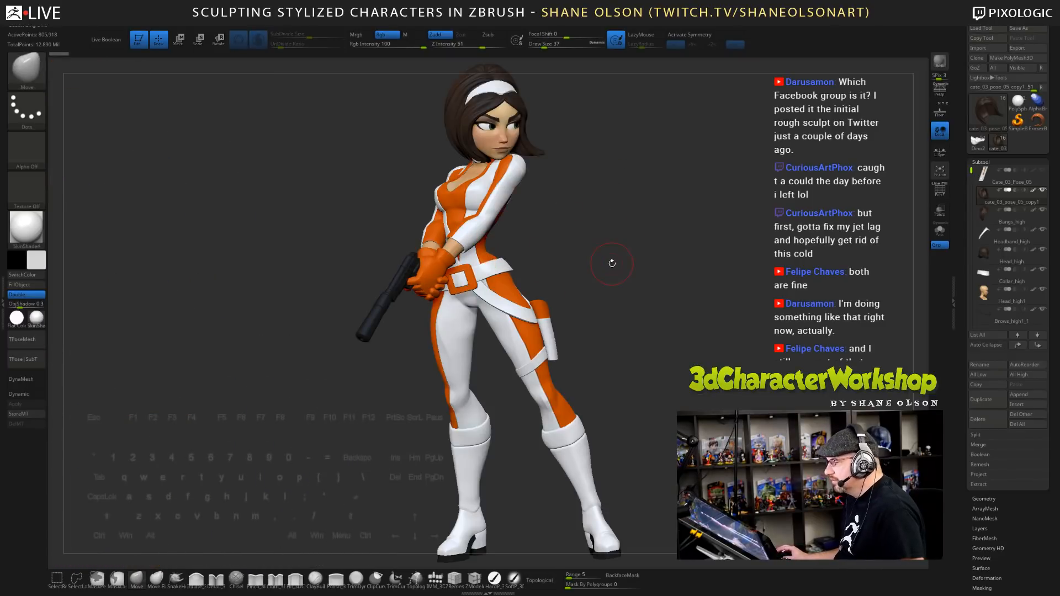
{"action": "left_click_drag", "start_coordinate": [638, 251], "coordinate": [568, 279]}
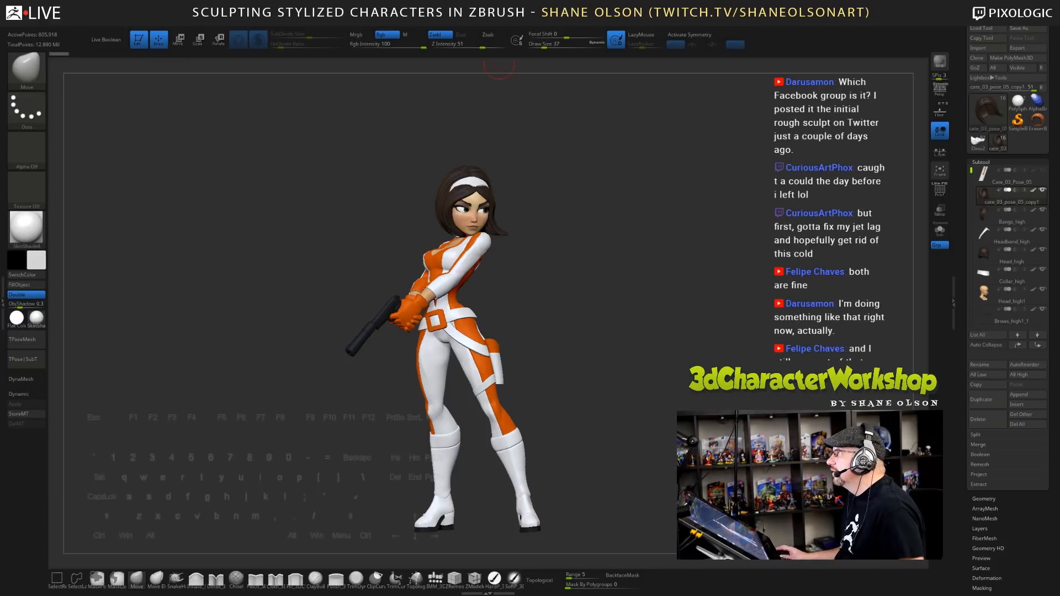
- Switch to the web browser and run a Google image search for "cate archer"
{"action": "left_click_drag", "start_coordinate": [687, 273], "coordinate": [470, 145]}
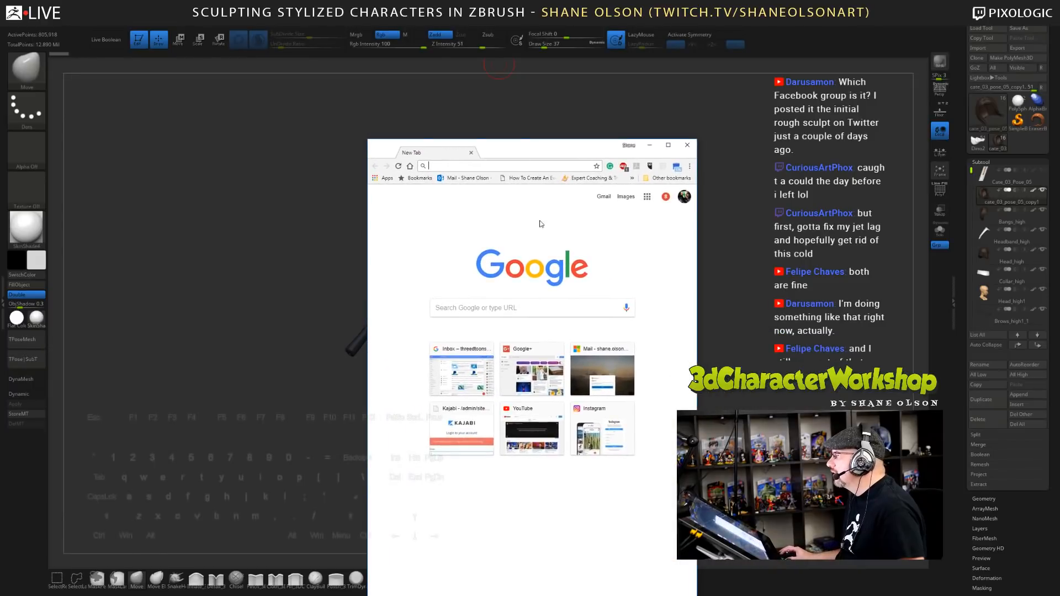
{"action": "type", "text": "cat"}
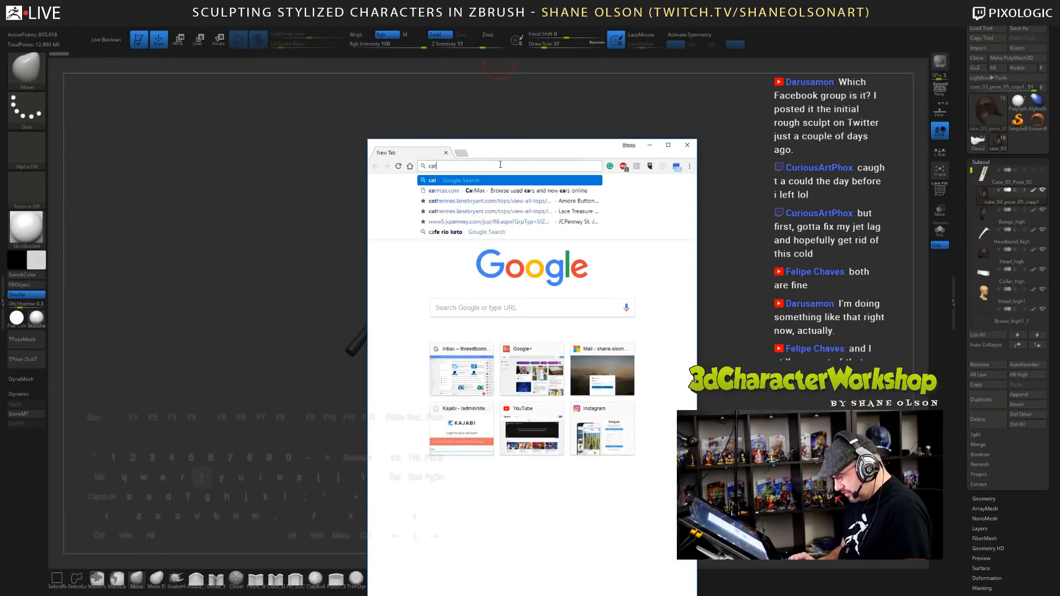
{"action": "type", "text": "e archer"}
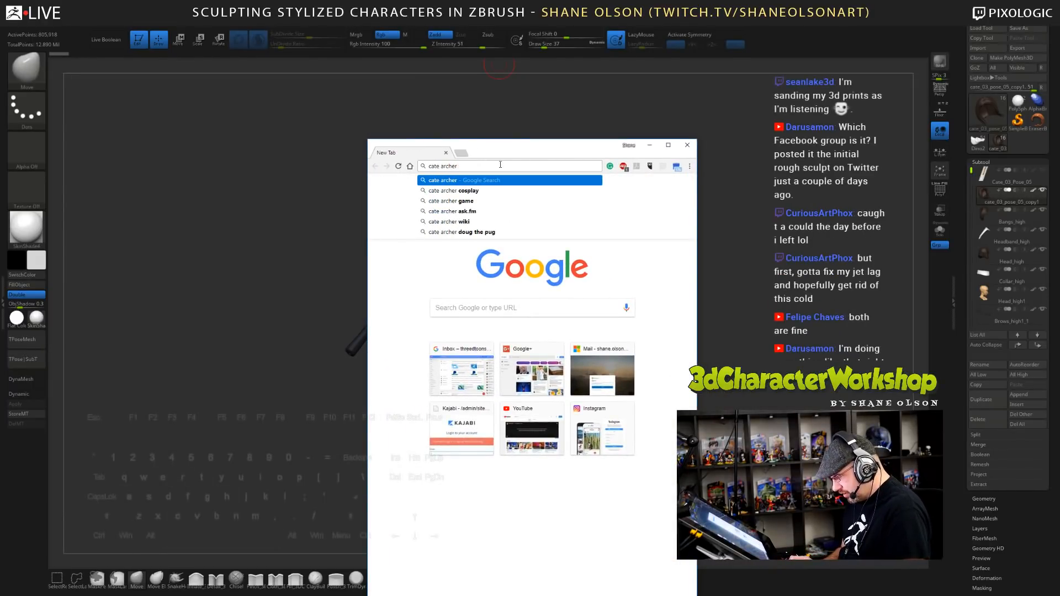
{"action": "key", "text": "Return"}
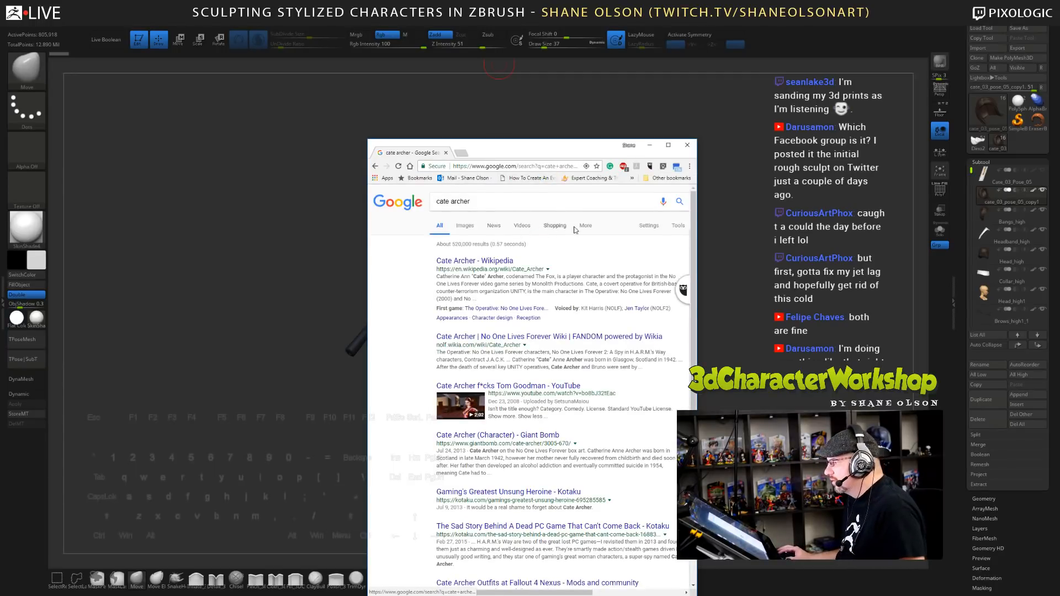
{"action": "left_click", "coordinate": [465, 225]}
{"action": "left_click_drag", "start_coordinate": [529, 145], "coordinate": [467, 106]}
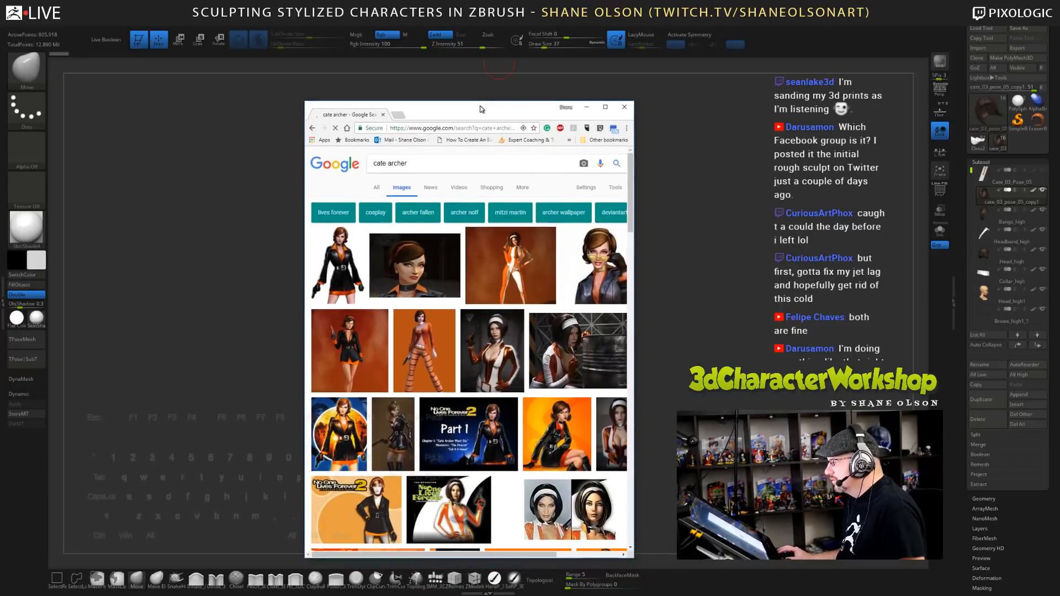
- Widen the image results and examine the full-figure picture of the character holding a gun in the white and orange suit
{"action": "scroll", "coordinate": [386, 260], "scroll_direction": "down", "scroll_amount": 1}
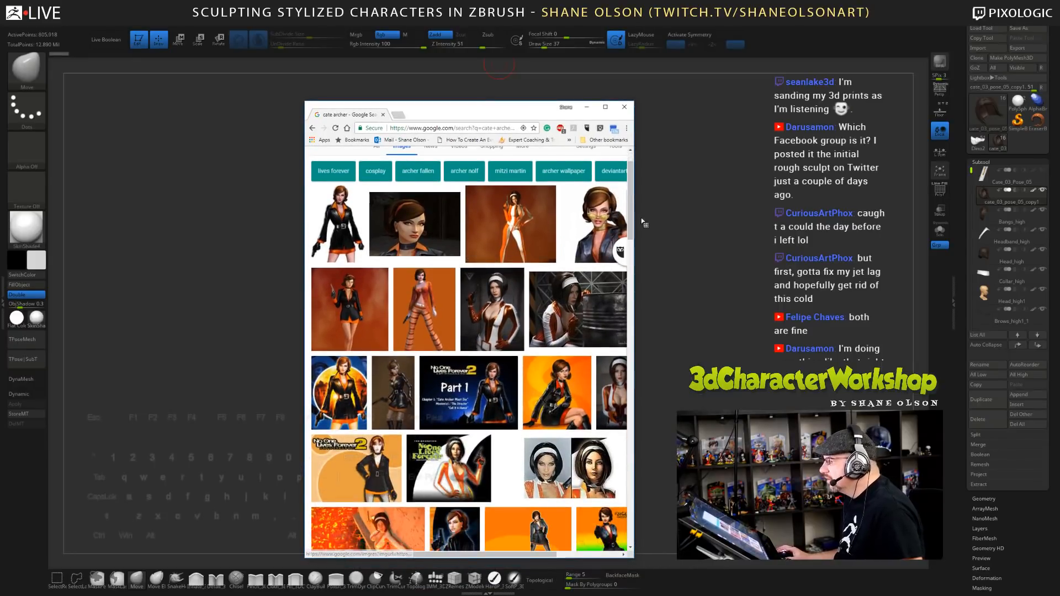
{"action": "left_click_drag", "start_coordinate": [634, 224], "coordinate": [789, 218]}
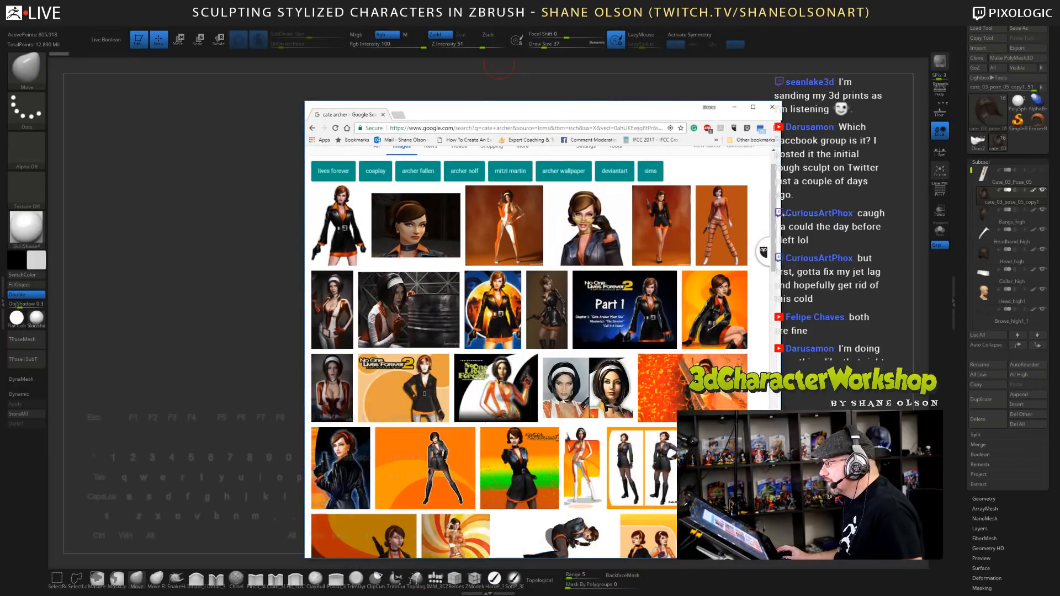
{"action": "left_click", "coordinate": [583, 466]}
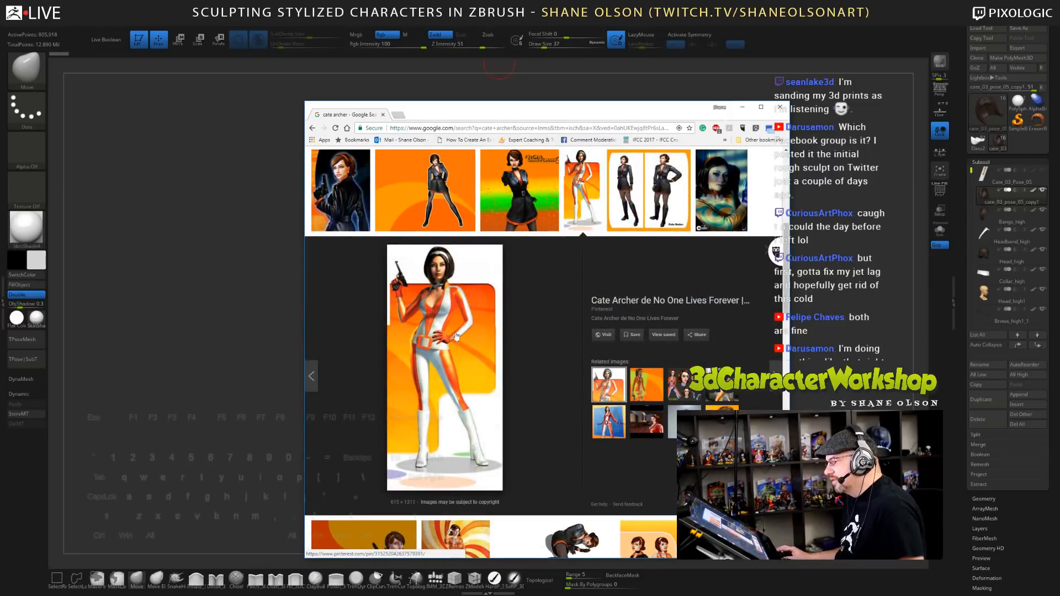
{"action": "scroll", "coordinate": [453, 331], "scroll_direction": "down", "scroll_amount": 3}
{"action": "scroll", "coordinate": [453, 359], "scroll_direction": "up", "scroll_amount": 1}
{"action": "scroll", "coordinate": [453, 364], "scroll_direction": "up", "scroll_amount": 1}
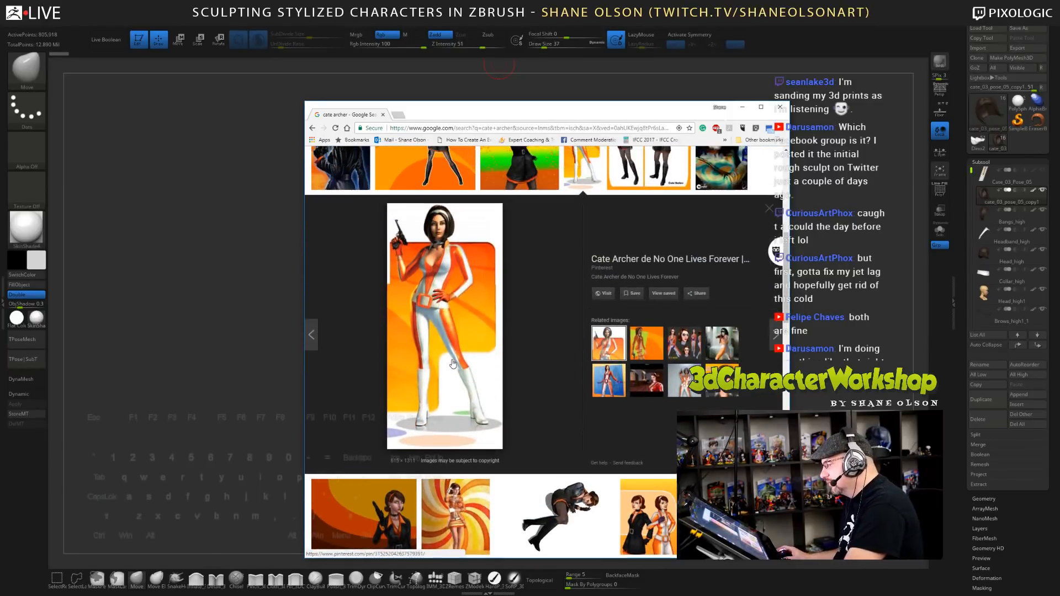
{"action": "scroll", "coordinate": [454, 362], "scroll_direction": "down", "scroll_amount": 2}
{"action": "scroll", "coordinate": [453, 359], "scroll_direction": "up", "scroll_amount": 4}
{"action": "scroll", "coordinate": [452, 360], "scroll_direction": "up", "scroll_amount": 5}
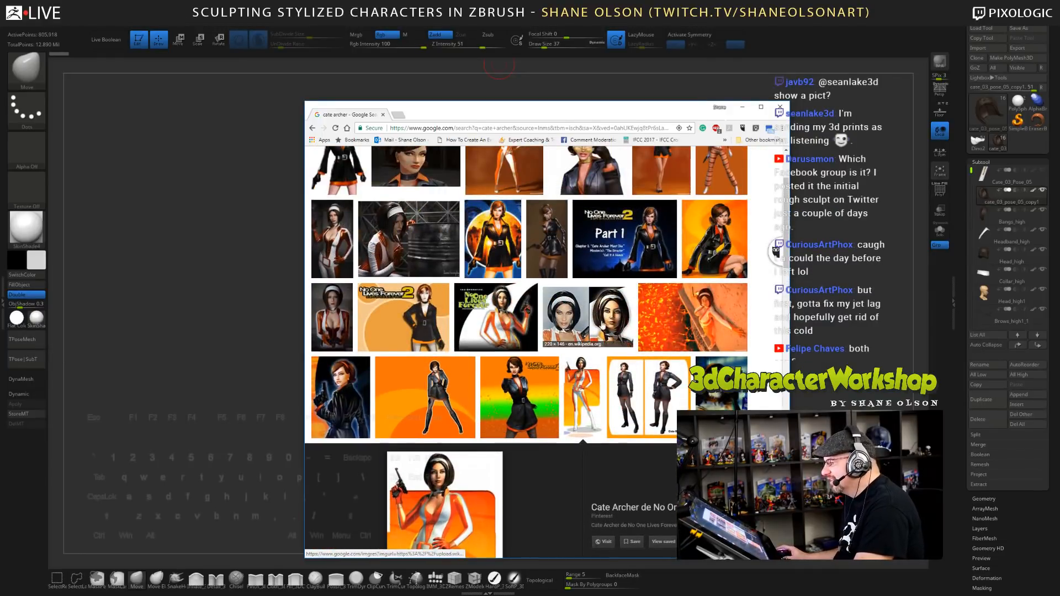
{"action": "scroll", "coordinate": [607, 332], "scroll_direction": "up", "scroll_amount": 3}
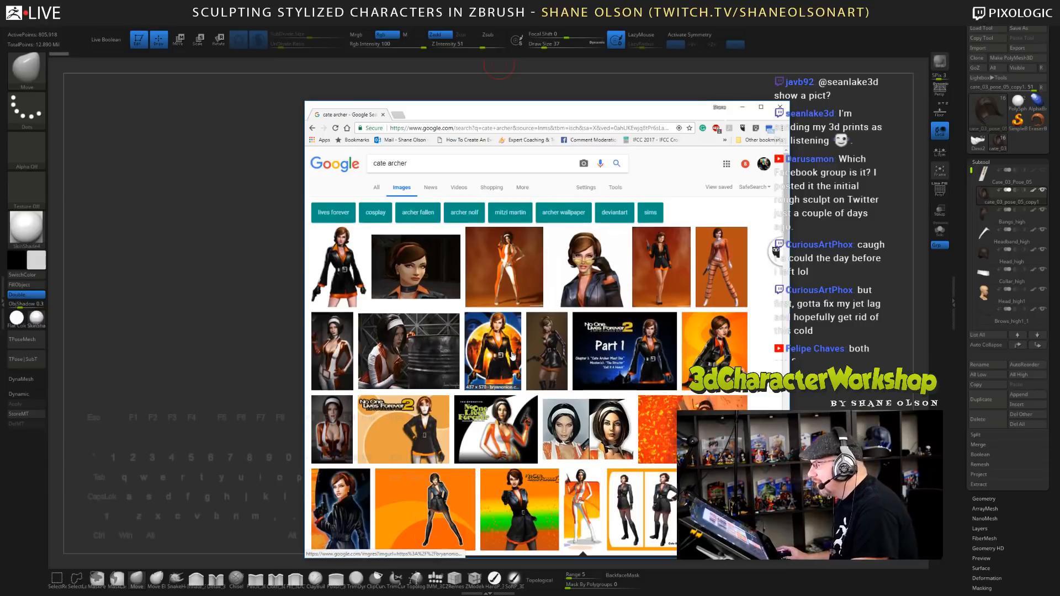
- Examine the two-pose black outfit picture and the multi-view orange suit picture, and close the browser
{"action": "left_click", "coordinate": [640, 513]}
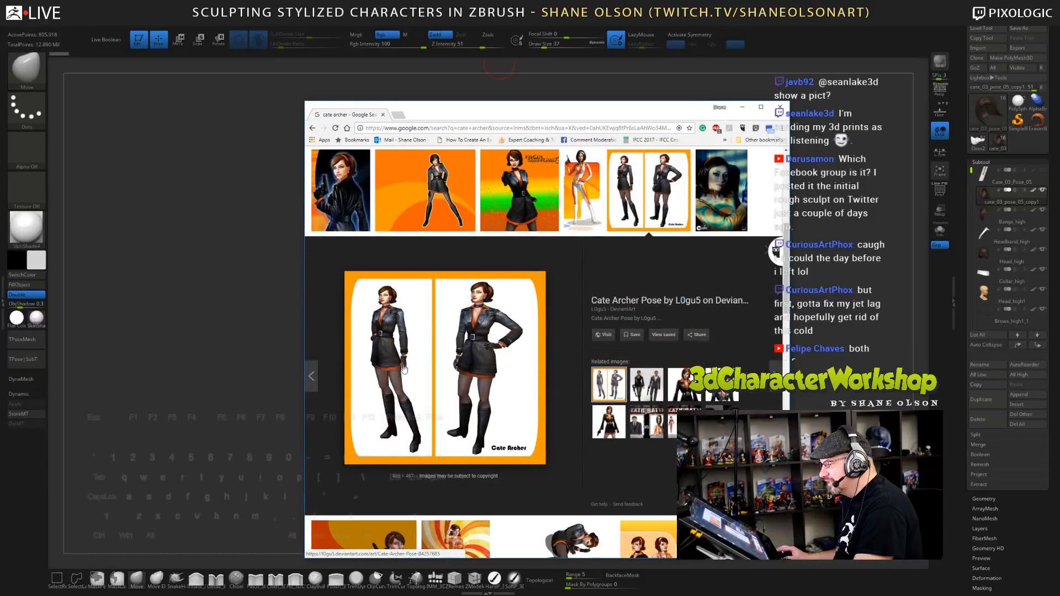
{"action": "scroll", "coordinate": [473, 356], "scroll_direction": "down", "scroll_amount": 6}
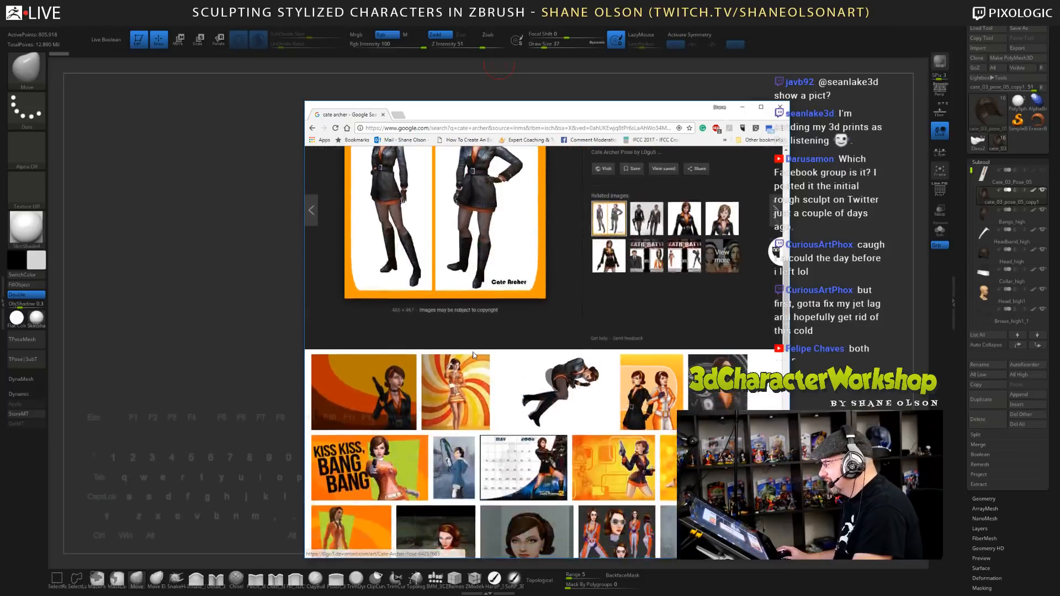
{"action": "scroll", "coordinate": [551, 342], "scroll_direction": "down", "scroll_amount": 1}
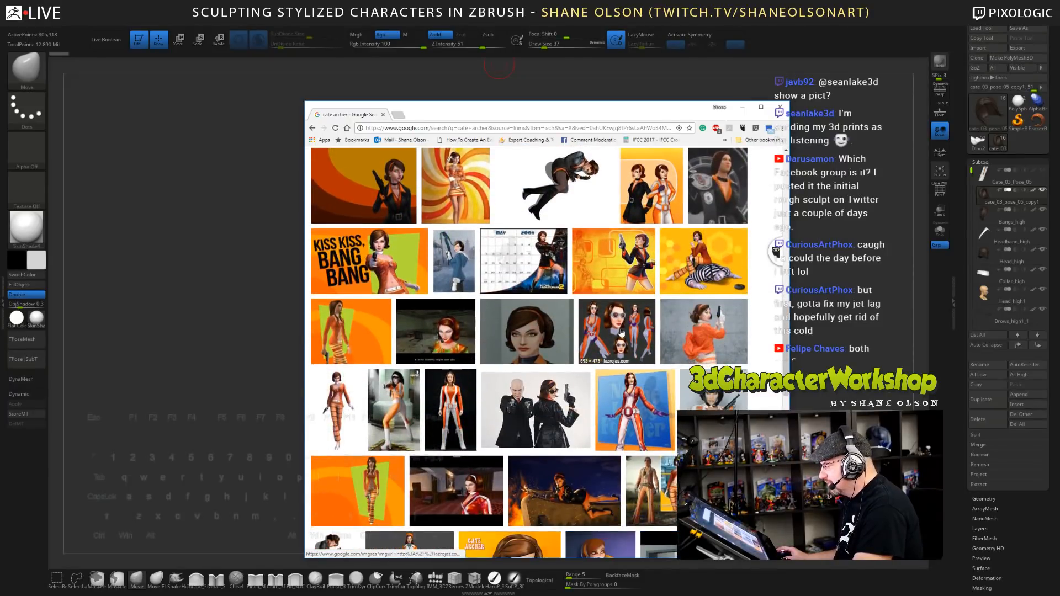
{"action": "left_click", "coordinate": [621, 331]}
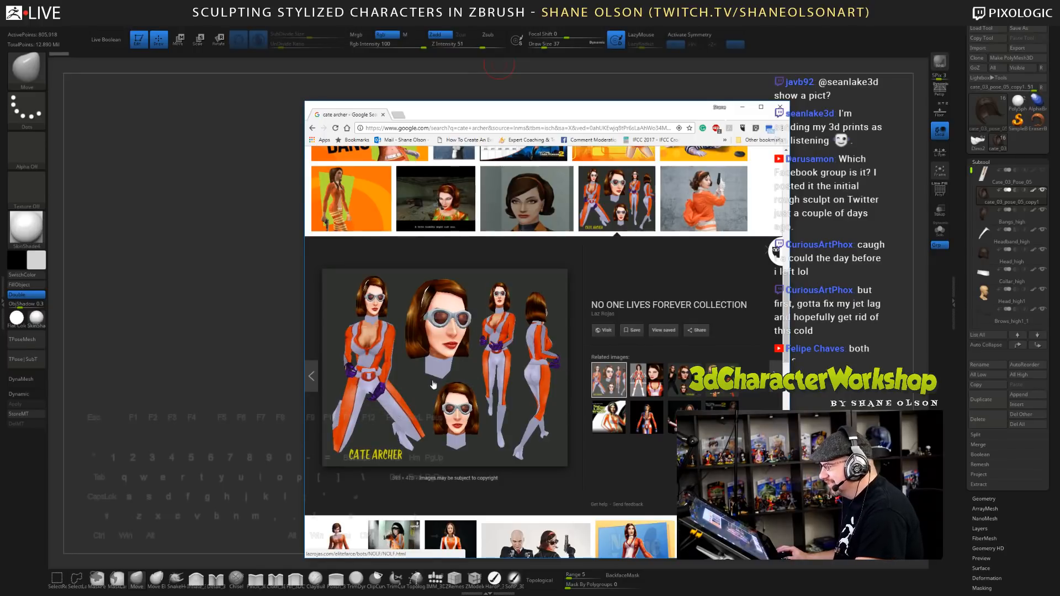
{"action": "left_click", "coordinate": [779, 107]}
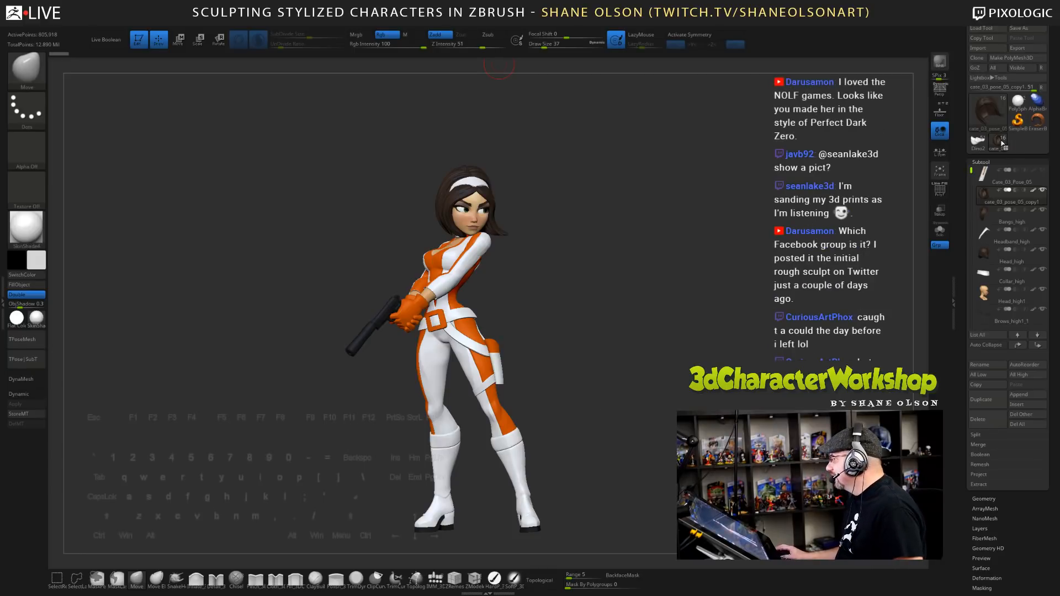
- Switch back to the dinosaur head model and frame it in a close side view
{"action": "left_click", "coordinate": [979, 141]}
{"action": "left_click_drag", "start_coordinate": [644, 237], "coordinate": [747, 245]}
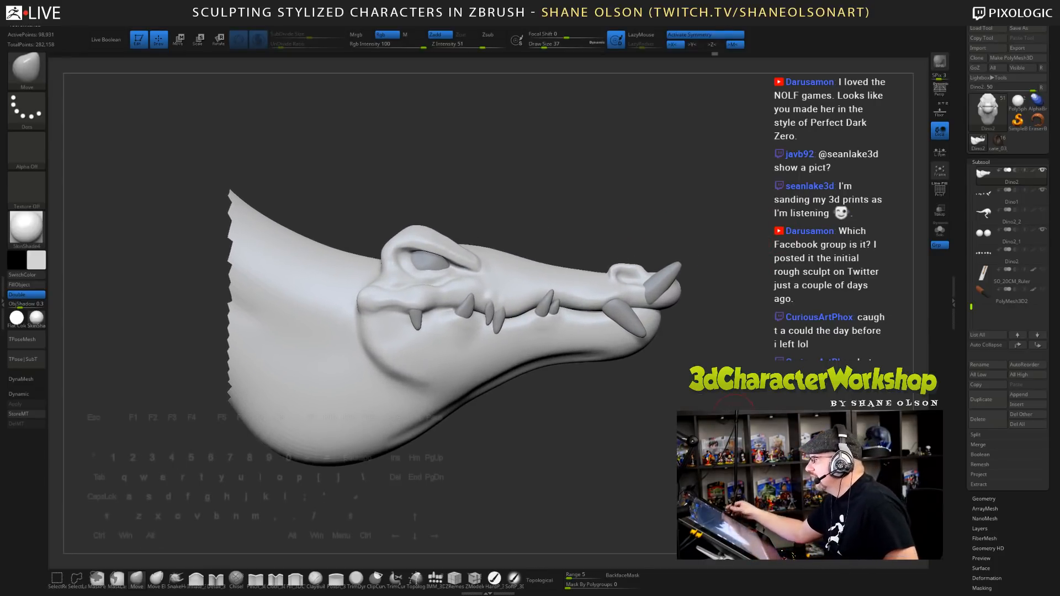
{"action": "left_click_drag", "start_coordinate": [747, 245], "coordinate": [711, 371]}
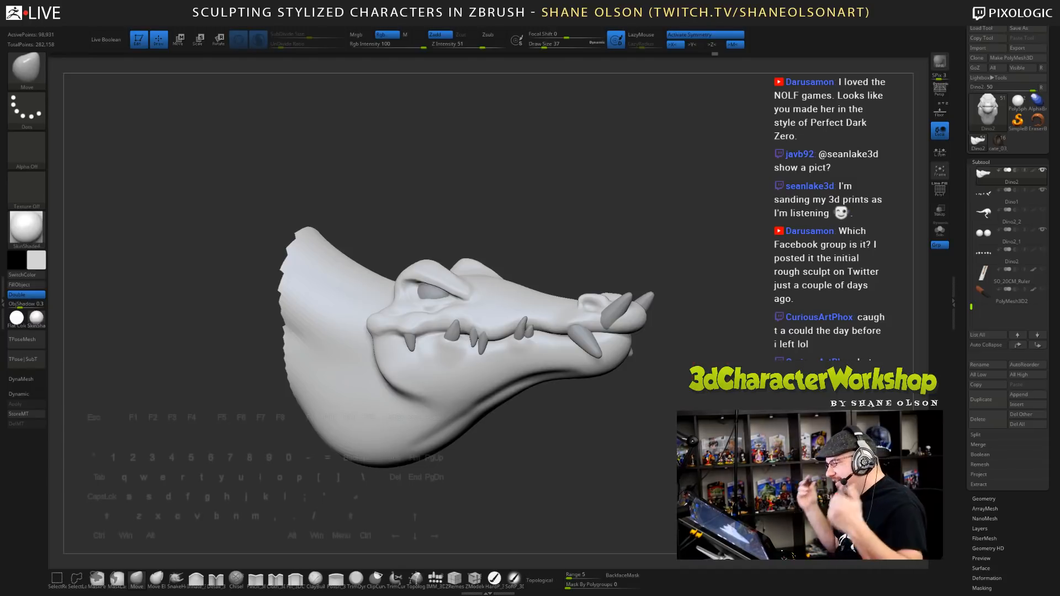
{"action": "left_click_drag", "start_coordinate": [710, 371], "coordinate": [731, 372], "text": "shift"}
{"action": "left_click_drag", "start_coordinate": [630, 392], "coordinate": [638, 467], "text": "alt"}
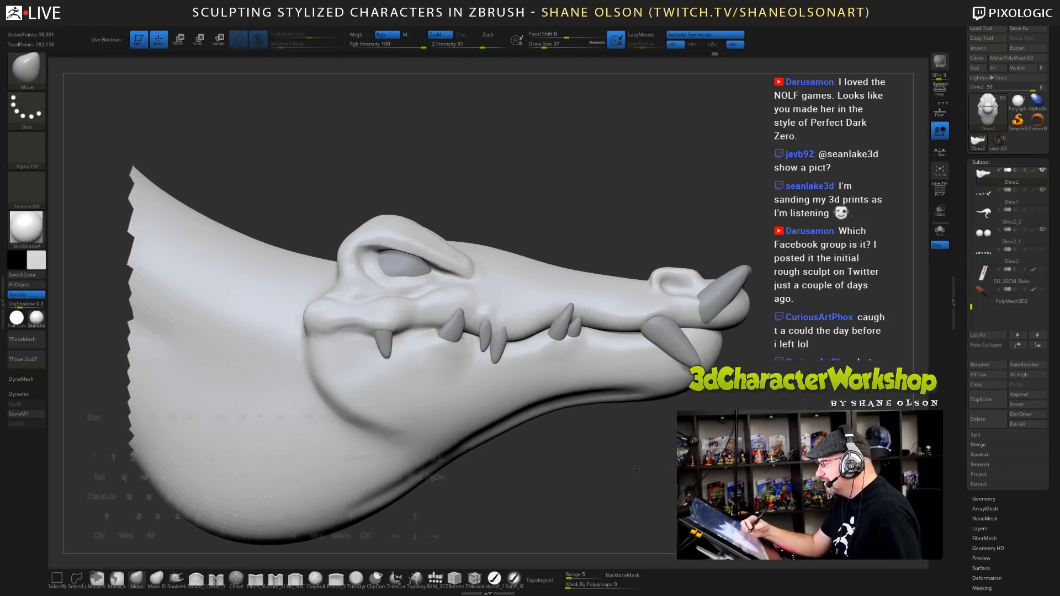
{"action": "key", "text": "bracketleft"}
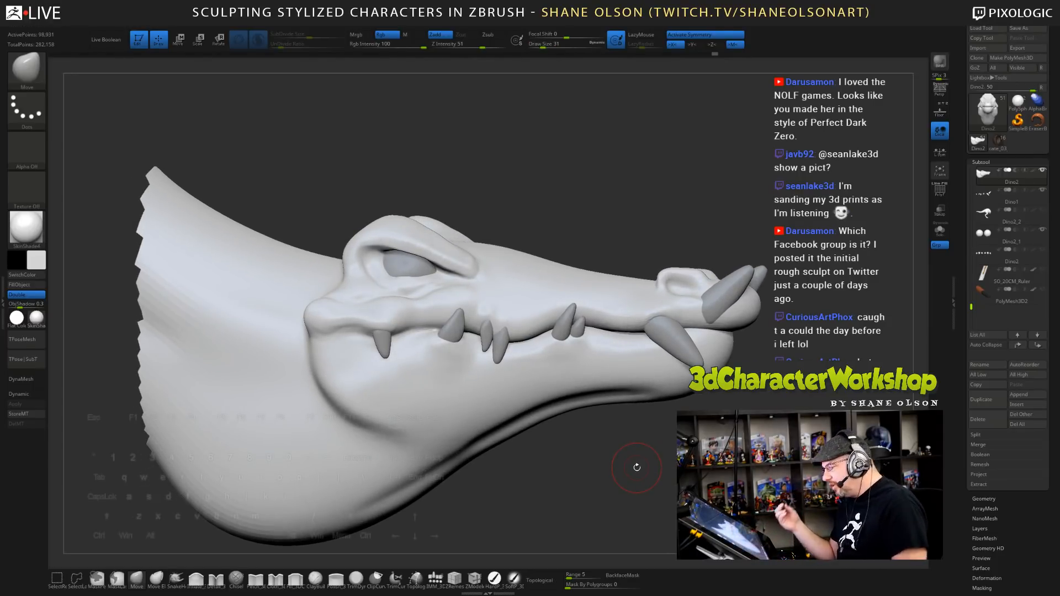
- Build up the upper lip just above the middle tooth cluster with the ClayBuildup brush, and smooth it
{"action": "left_click", "coordinate": [315, 578]}
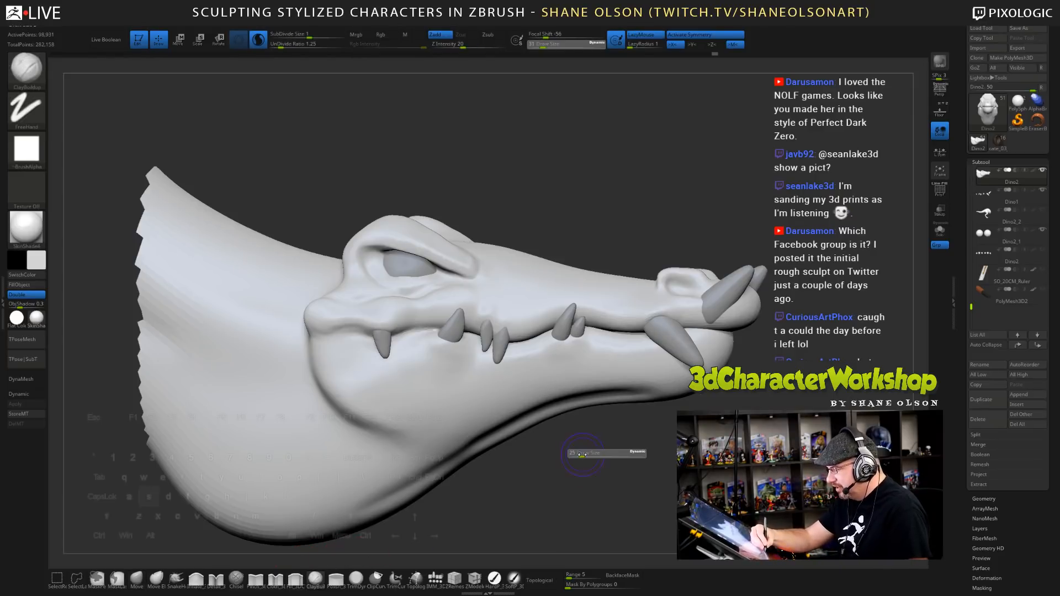
{"action": "left_click_drag", "start_coordinate": [503, 322], "coordinate": [518, 320]}
{"action": "mouse_move", "coordinate": [512, 324]}
{"action": "left_mouse_down"}
{"action": "mouse_move", "coordinate": [486, 309]}
{"action": "mouse_move", "coordinate": [499, 312]}
{"action": "left_mouse_up"}
{"action": "key", "text": "shift"}
{"action": "right_click_drag", "start_coordinate": [586, 355], "coordinate": [572, 365]}
{"action": "left_click_drag", "start_coordinate": [518, 304], "coordinate": [502, 321], "text": "shift"}
- Build up the lower gum beneath the small tooth pair ahead of the middle cluster with ClayBuildup
{"action": "left_click_drag", "start_coordinate": [630, 475], "coordinate": [662, 460]}
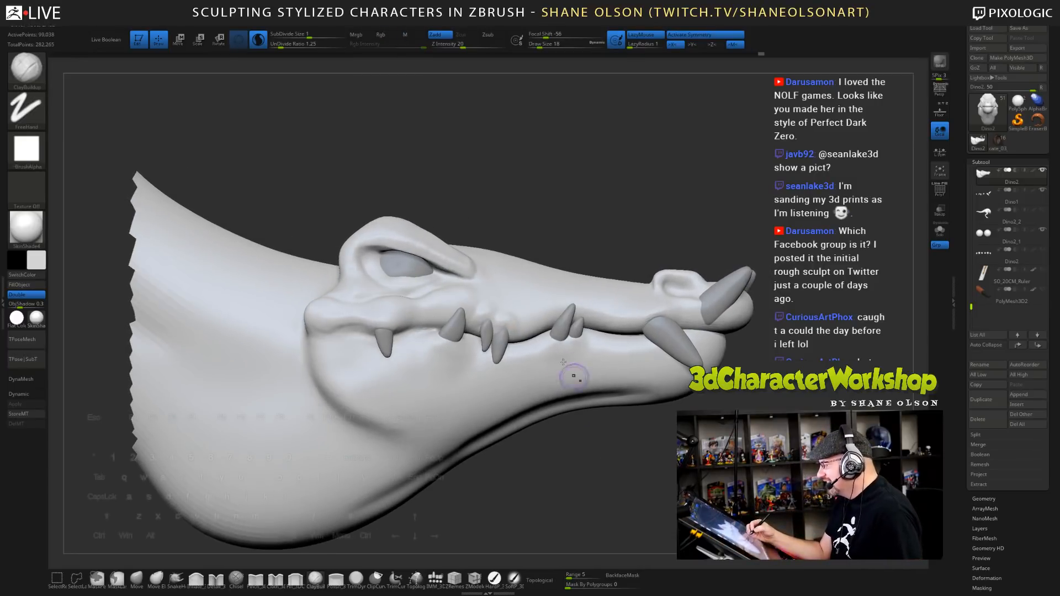
{"action": "left_click_drag", "start_coordinate": [547, 341], "coordinate": [581, 344]}
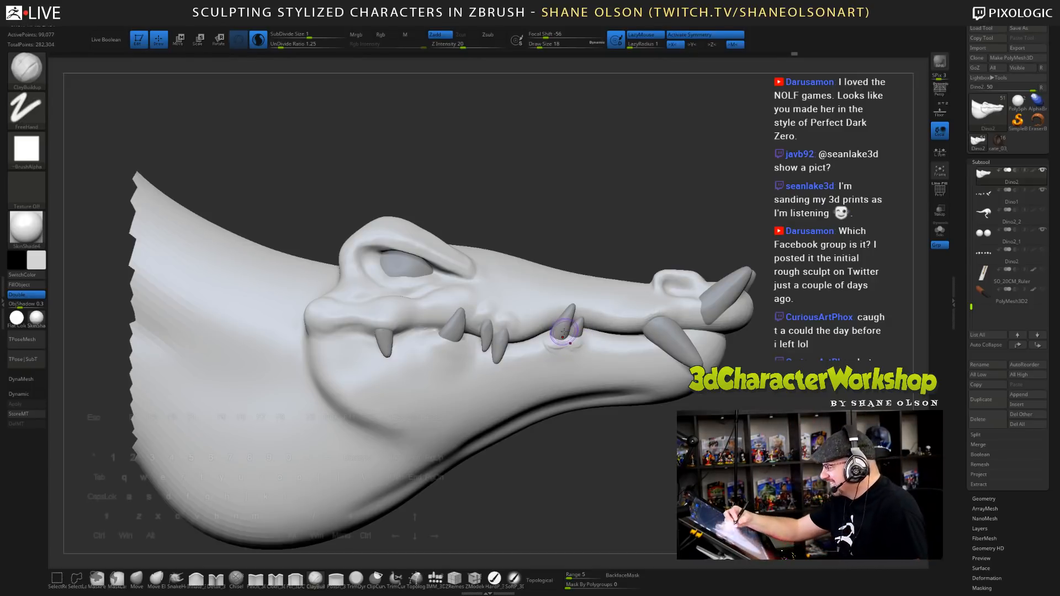
- Build up clay around the base of the mid-jaw teeth and along the upper lip toward the snout tip
{"action": "mouse_move", "coordinate": [547, 340]}
{"action": "left_mouse_down"}
{"action": "mouse_move", "coordinate": [583, 344]}
{"action": "mouse_move", "coordinate": [563, 345]}
{"action": "left_mouse_up"}
{"action": "mouse_move", "coordinate": [557, 364]}
{"action": "right_mouse_down"}
{"action": "mouse_move", "coordinate": [577, 370]}
{"action": "mouse_move", "coordinate": [561, 374]}
{"action": "right_mouse_up"}
{"action": "right_click_drag", "start_coordinate": [692, 326], "coordinate": [657, 333]}
{"action": "left_click_drag", "start_coordinate": [618, 323], "coordinate": [664, 330]}
{"action": "key", "text": "shift"}
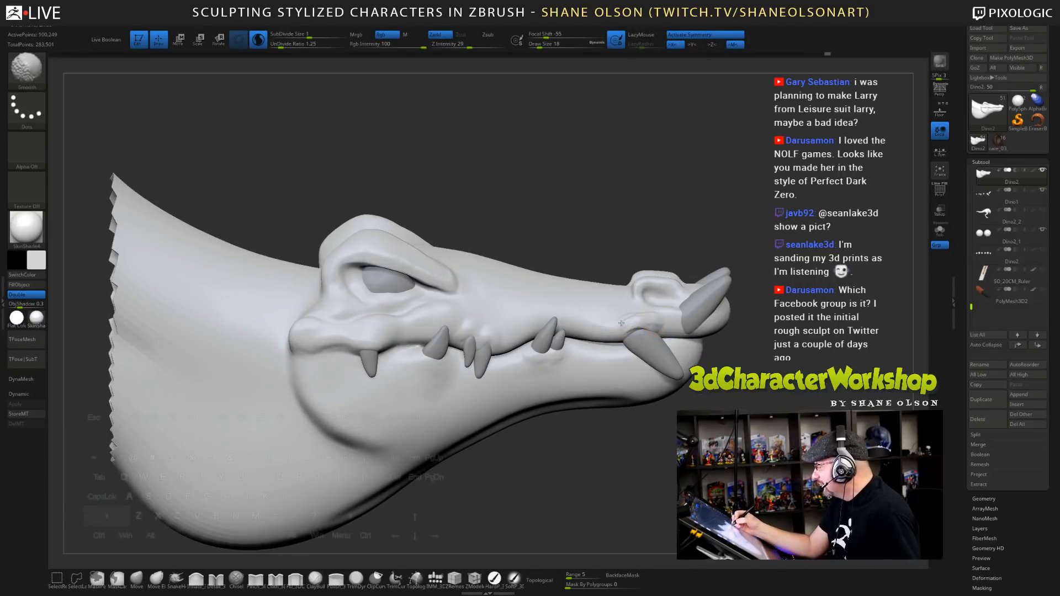
- Smooth the upper lip below the nostril, just behind the front tusks
{"action": "right_click_drag", "start_coordinate": [660, 333], "coordinate": [645, 320]}
{"action": "key", "text": "shift"}
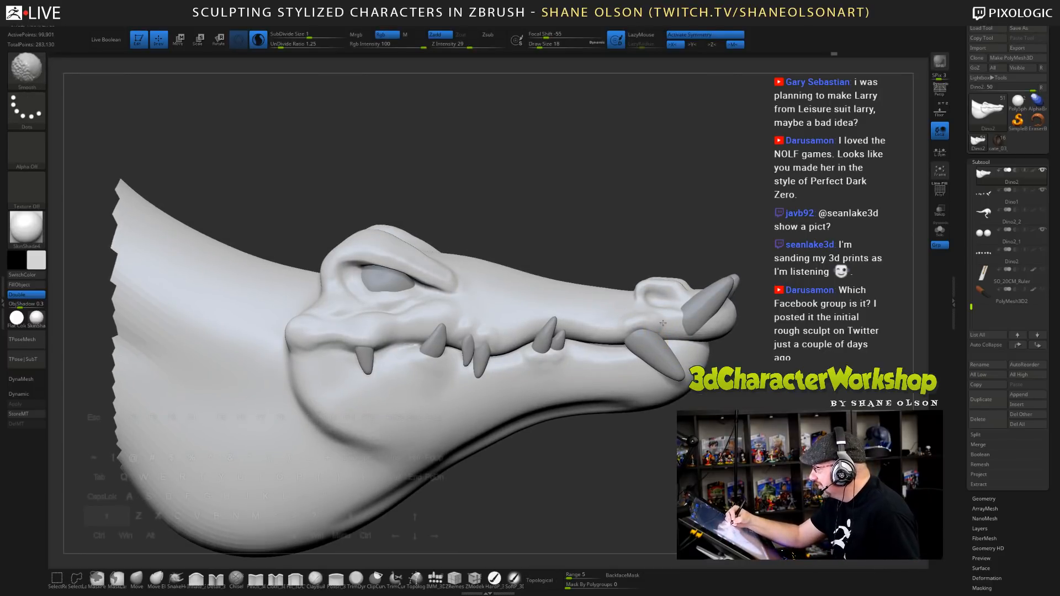
{"action": "left_click_drag", "start_coordinate": [662, 323], "coordinate": [647, 326], "text": "shift"}
{"action": "mouse_move", "coordinate": [557, 381]}
{"action": "right_mouse_down"}
{"action": "mouse_move", "coordinate": [598, 376]}
{"action": "mouse_move", "coordinate": [542, 389]}
{"action": "mouse_move", "coordinate": [538, 374]}
{"action": "right_mouse_up"}
{"action": "key", "text": "shift"}
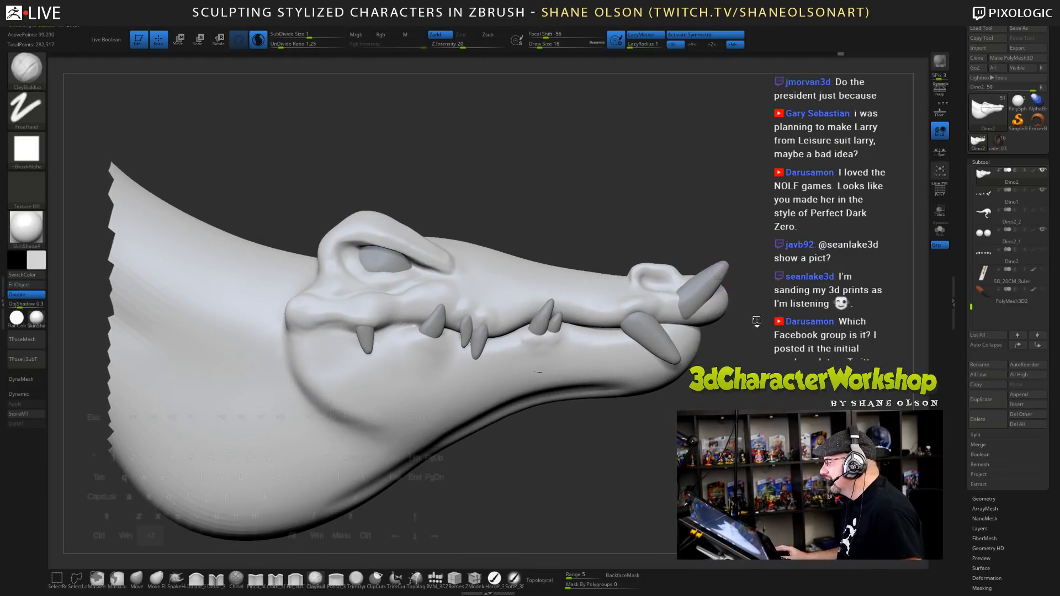
- Select the teeth and reposition the front upward-pointing tusk with the Move brush, displaying the crocodile reference illustration alongside
{"action": "left_click", "coordinate": [719, 278], "text": "alt"}
{"action": "right_click_drag", "start_coordinate": [595, 469], "coordinate": [590, 437], "text": "ctrl"}
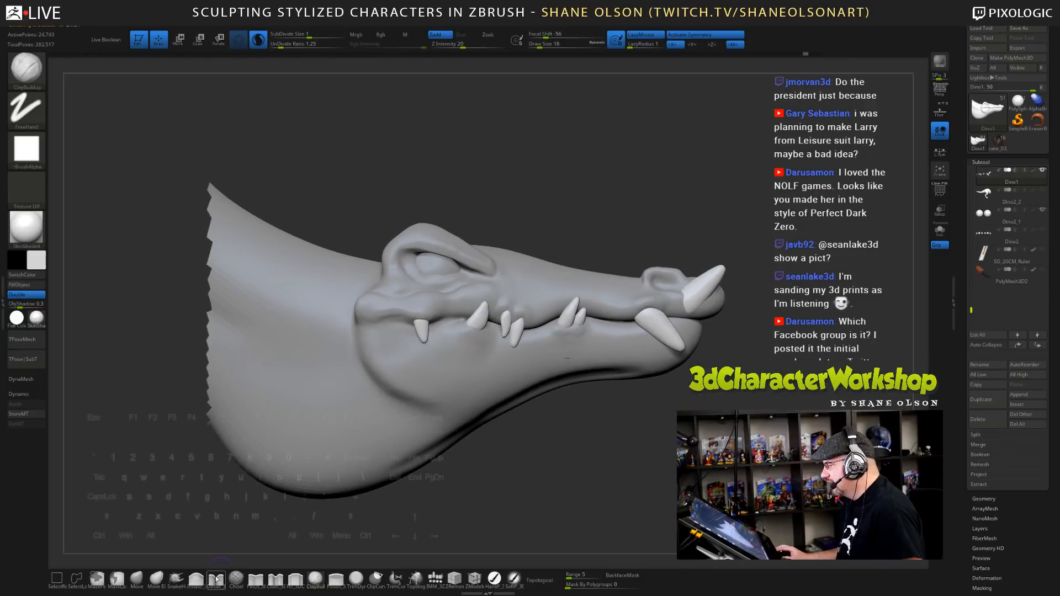
{"action": "left_click", "coordinate": [139, 581]}
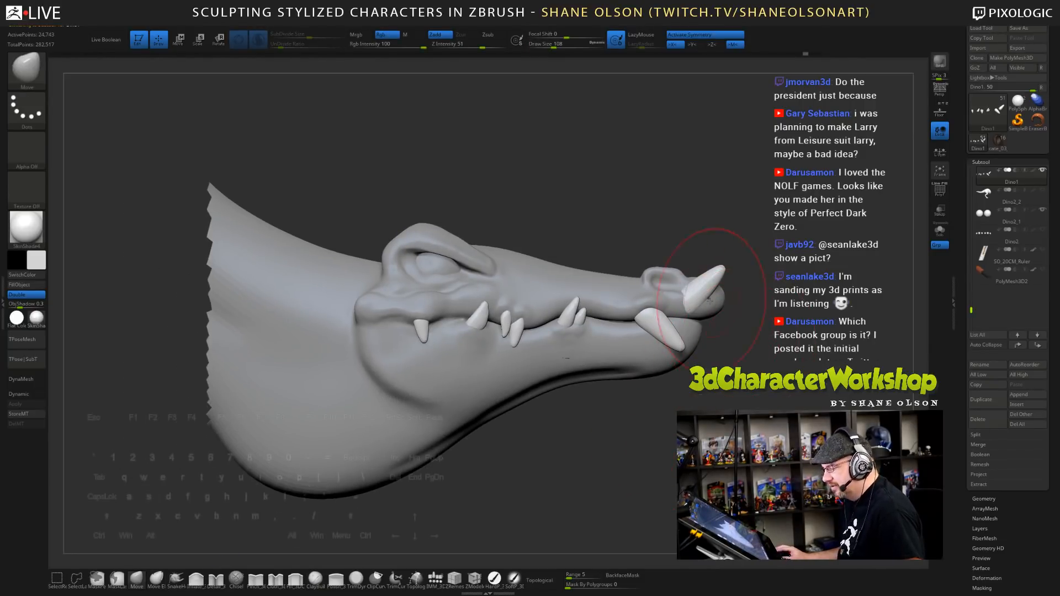
{"action": "left_click_drag", "start_coordinate": [708, 300], "coordinate": [697, 307]}
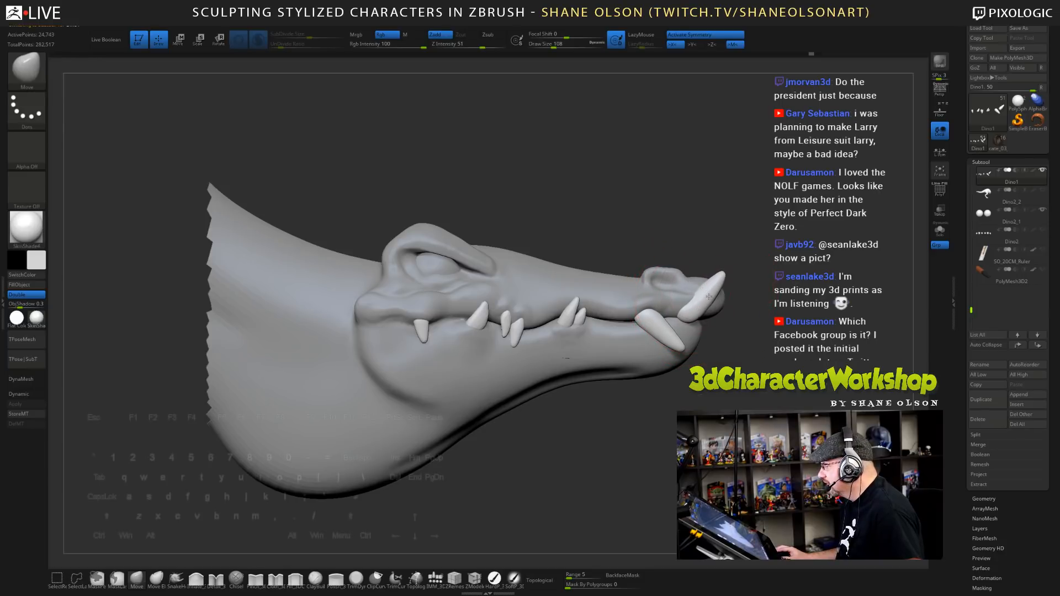
{"action": "key", "text": "shift+z"}
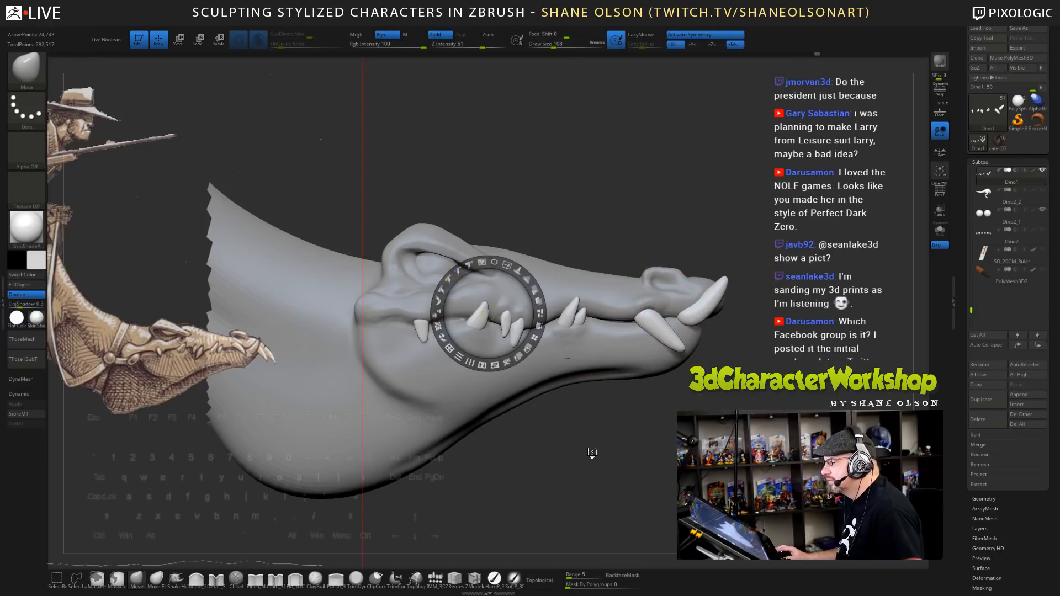
{"action": "key", "text": "z"}
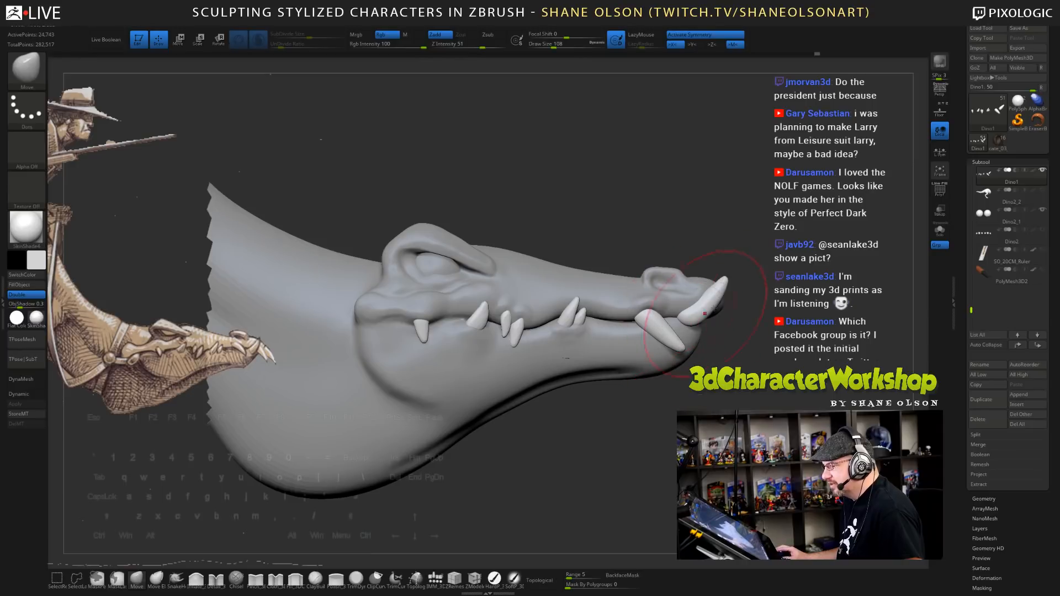
{"action": "left_click_drag", "start_coordinate": [726, 280], "coordinate": [720, 286]}
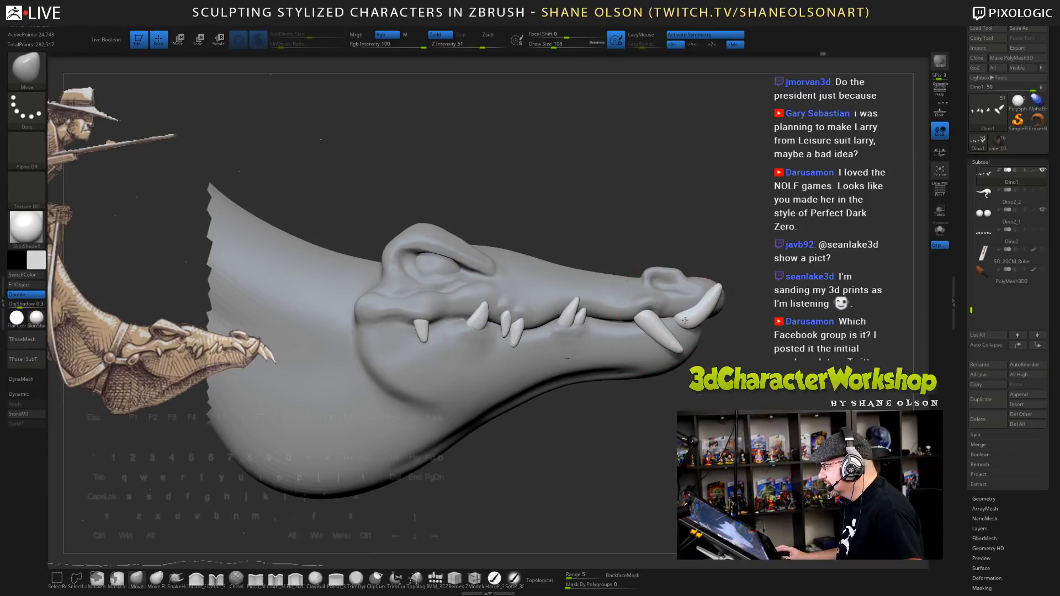
- Enable topological masking for the Move brush and adjust the front tusk, with the draw size reduced to 56
{"action": "left_click", "coordinate": [540, 580]}
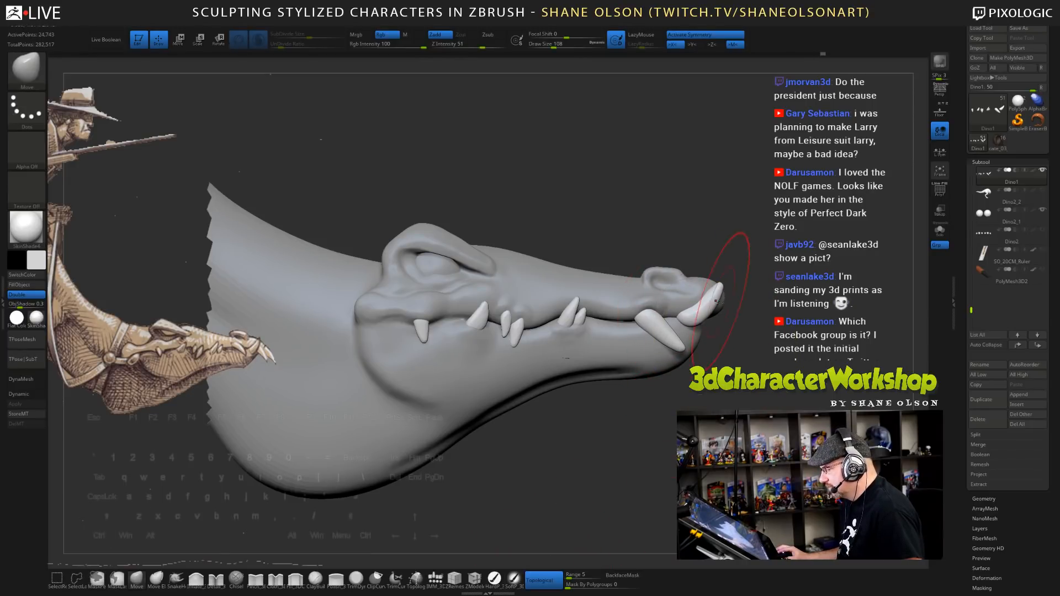
{"action": "left_click_drag", "start_coordinate": [708, 311], "coordinate": [702, 305]}
{"action": "key", "text": "s"}
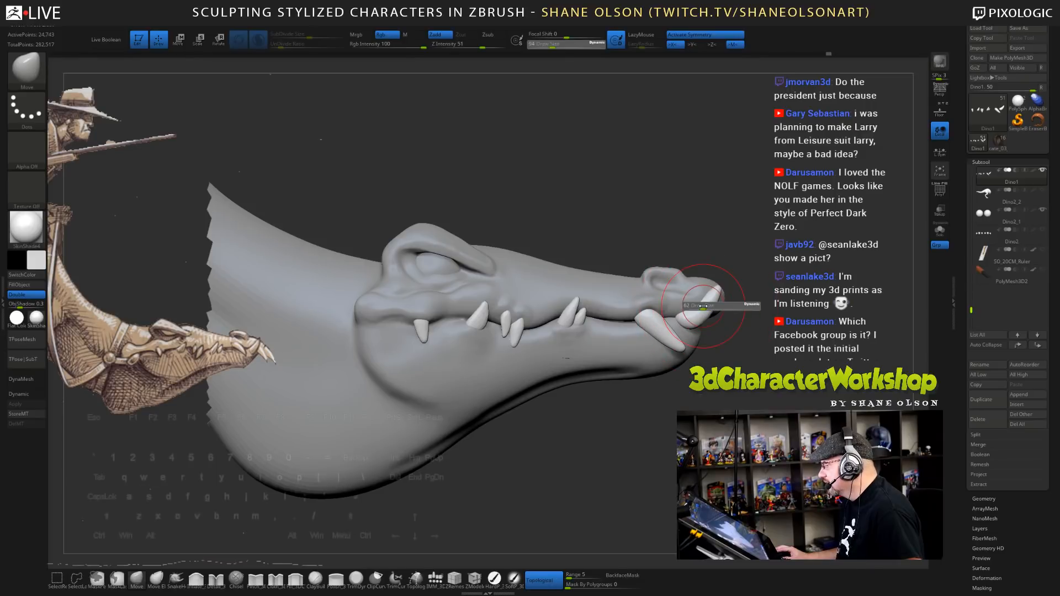
{"action": "left_click_drag", "start_coordinate": [754, 330], "coordinate": [524, 272]}
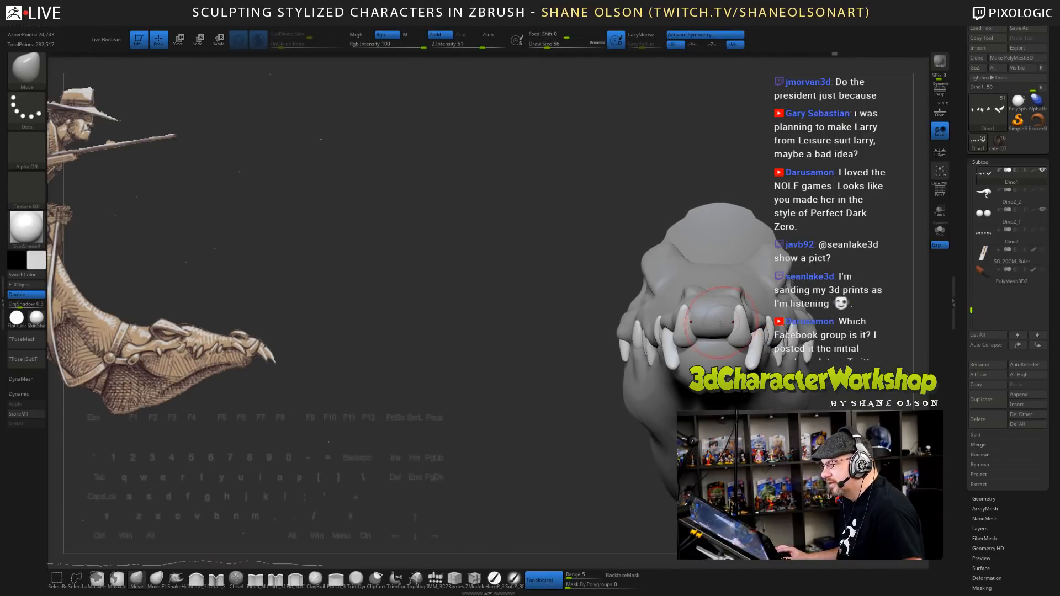
- Reduce the draw size to 35 and pull the front tusks into place against the snout from the front view
{"action": "key", "text": "s"}
{"action": "mouse_move", "coordinate": [731, 322]}
{"action": "left_mouse_down"}
{"action": "mouse_move", "coordinate": [686, 328]}
{"action": "mouse_move", "coordinate": [686, 314]}
{"action": "left_mouse_up"}
{"action": "key", "text": "s"}
{"action": "key", "text": "s"}
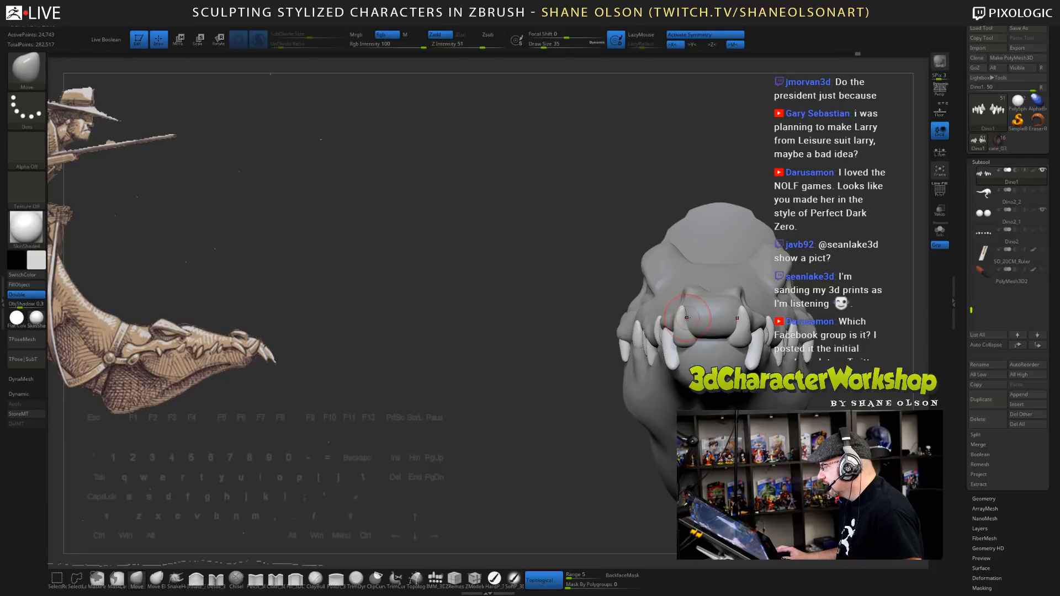
{"action": "mouse_move", "coordinate": [572, 343]}
{"action": "left_mouse_down"}
{"action": "mouse_move", "coordinate": [675, 350]}
{"action": "mouse_move", "coordinate": [662, 353]}
{"action": "left_mouse_up"}
{"action": "key", "text": "s"}
{"action": "left_click_drag", "start_coordinate": [618, 458], "coordinate": [623, 475]}
{"action": "left_click_drag", "start_coordinate": [742, 420], "coordinate": [727, 355], "text": "alt"}
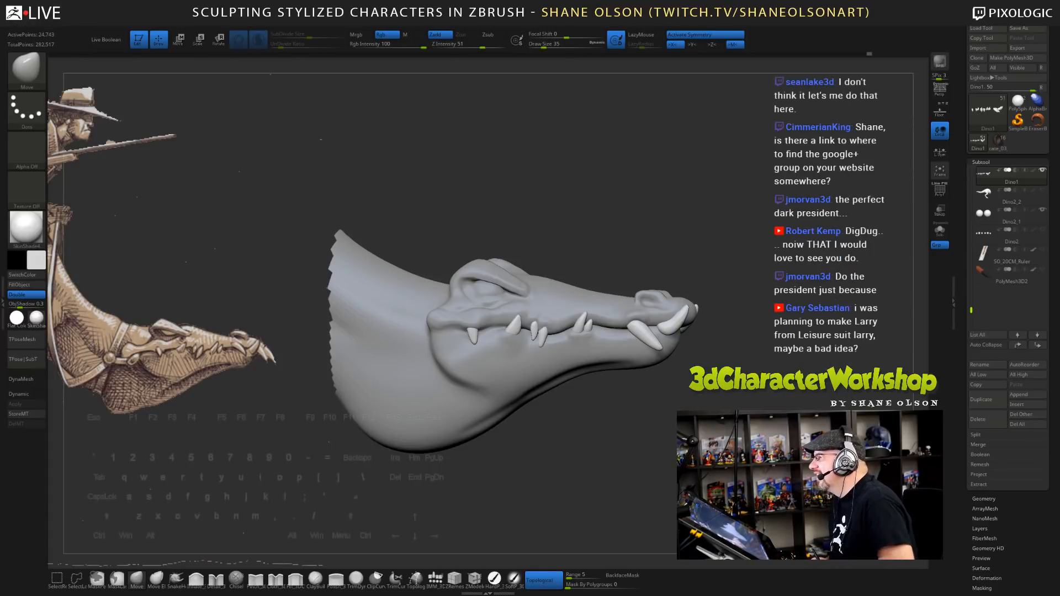
- Select the head and build up the gum of the lower jaw tip between the front tusks with ClayBuildup at draw size 27
{"action": "mouse_move", "coordinate": [748, 394]}
{"action": "left_mouse_down"}
{"action": "mouse_move", "coordinate": [742, 436]}
{"action": "mouse_move", "coordinate": [768, 435]}
{"action": "left_mouse_up"}
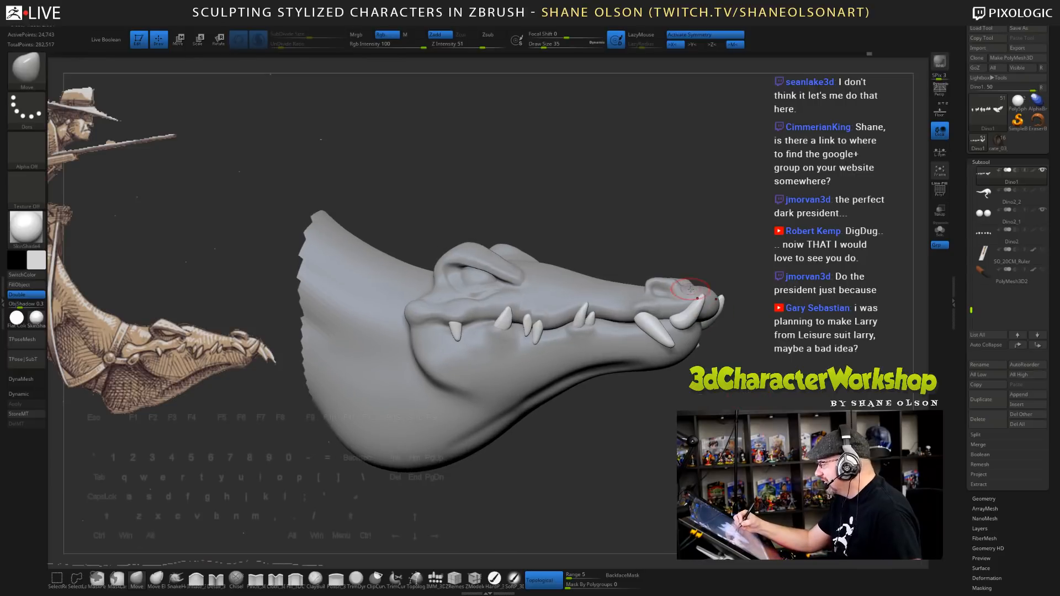
{"action": "left_click_drag", "start_coordinate": [716, 264], "coordinate": [729, 302]}
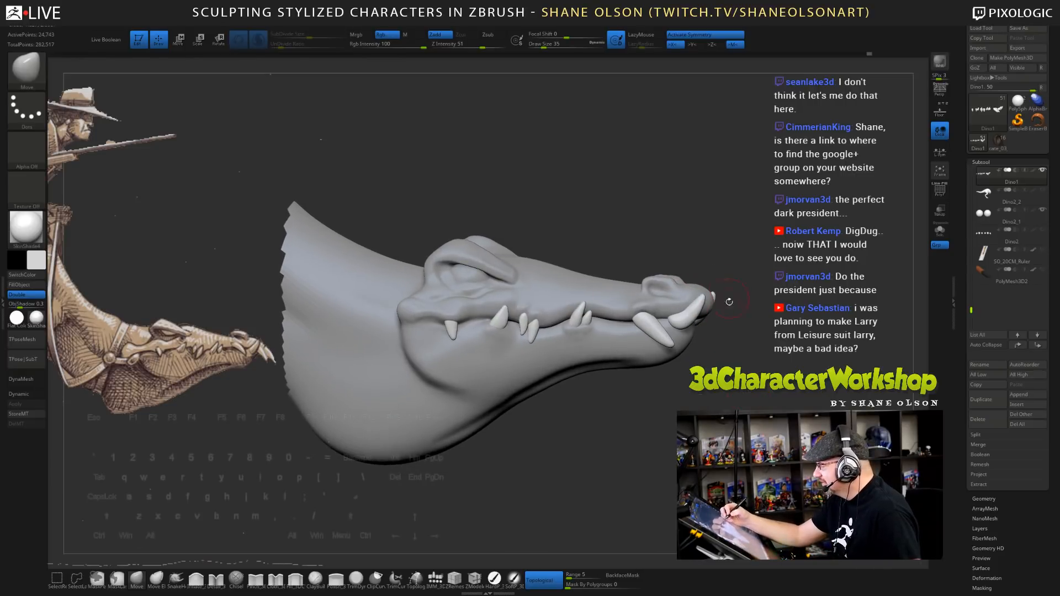
{"action": "left_click_drag", "start_coordinate": [726, 337], "coordinate": [696, 339]}
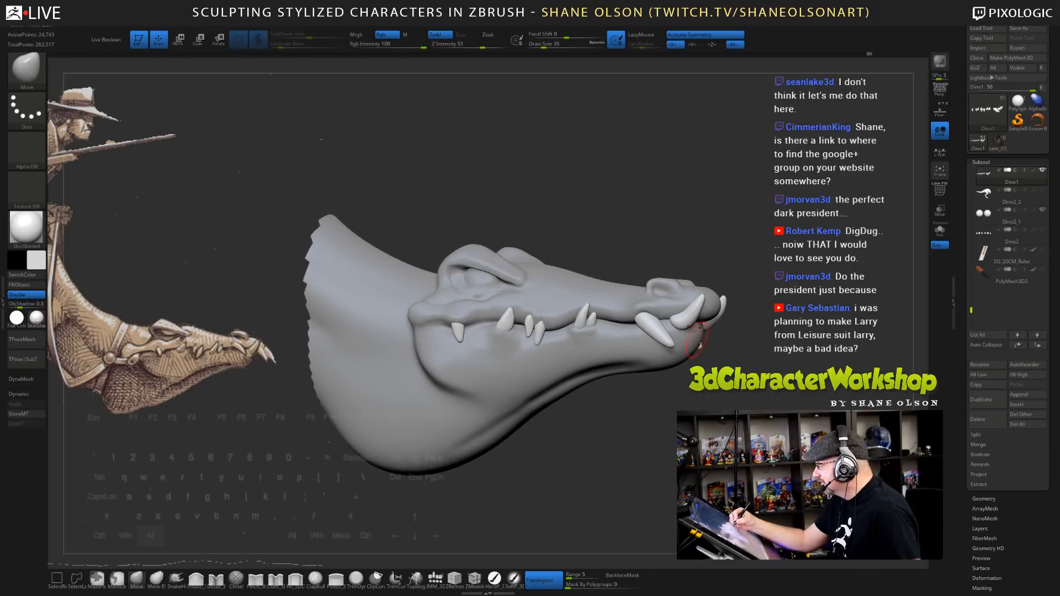
{"action": "left_click", "coordinate": [694, 339], "text": "alt"}
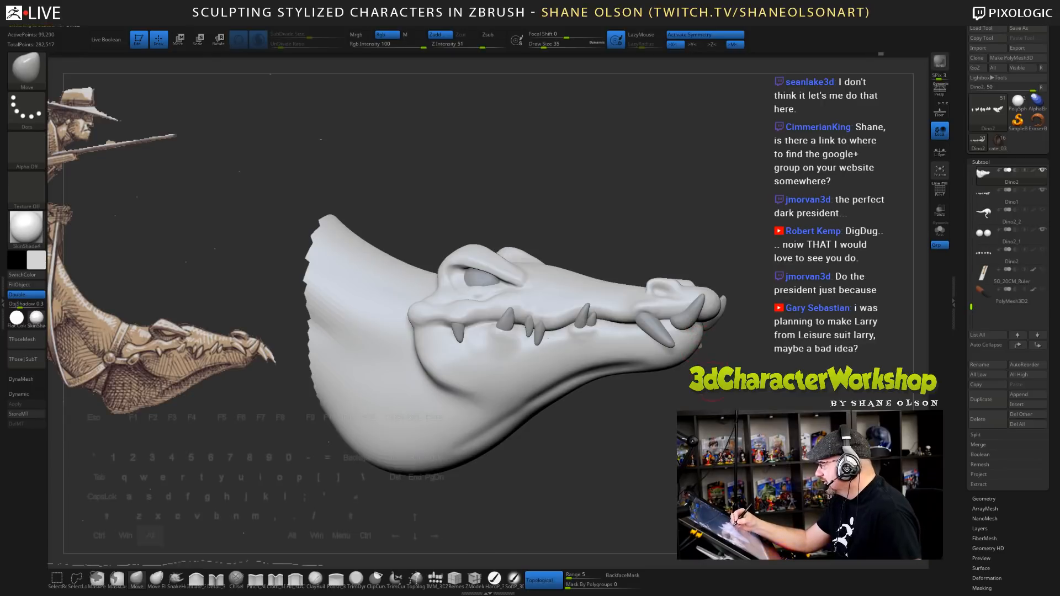
{"action": "left_click_drag", "start_coordinate": [712, 381], "coordinate": [707, 431], "text": "alt"}
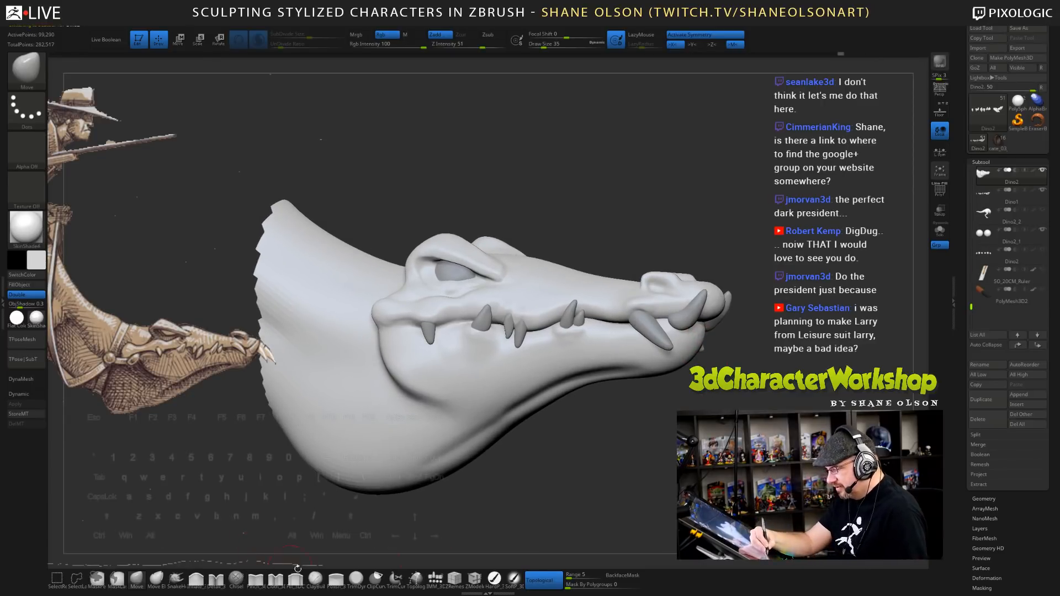
{"action": "left_click", "coordinate": [319, 574]}
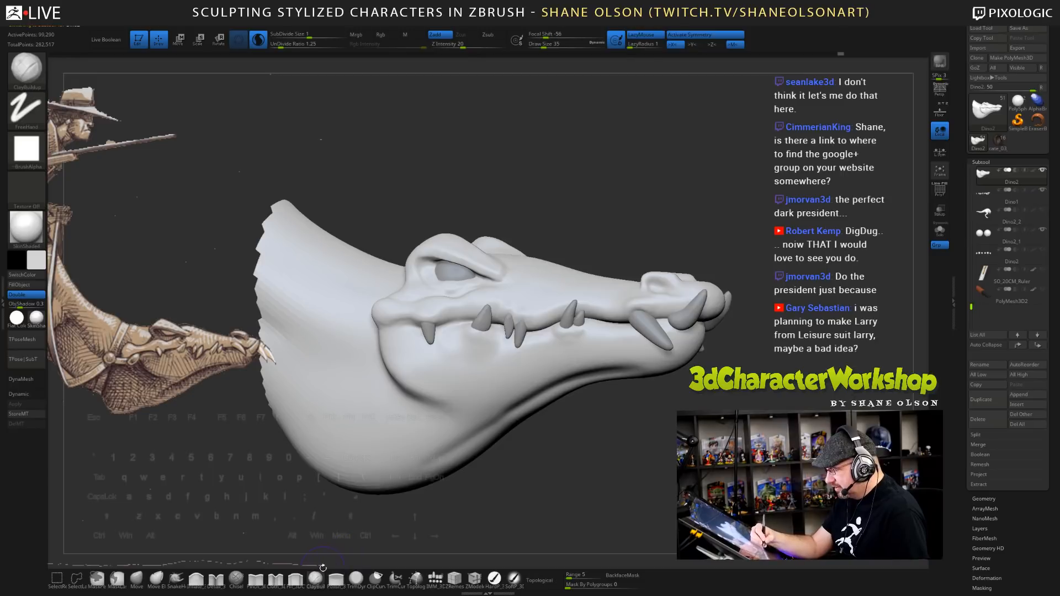
{"action": "key", "text": "bracketleft"}
{"action": "left_click_drag", "start_coordinate": [668, 327], "coordinate": [679, 331]}
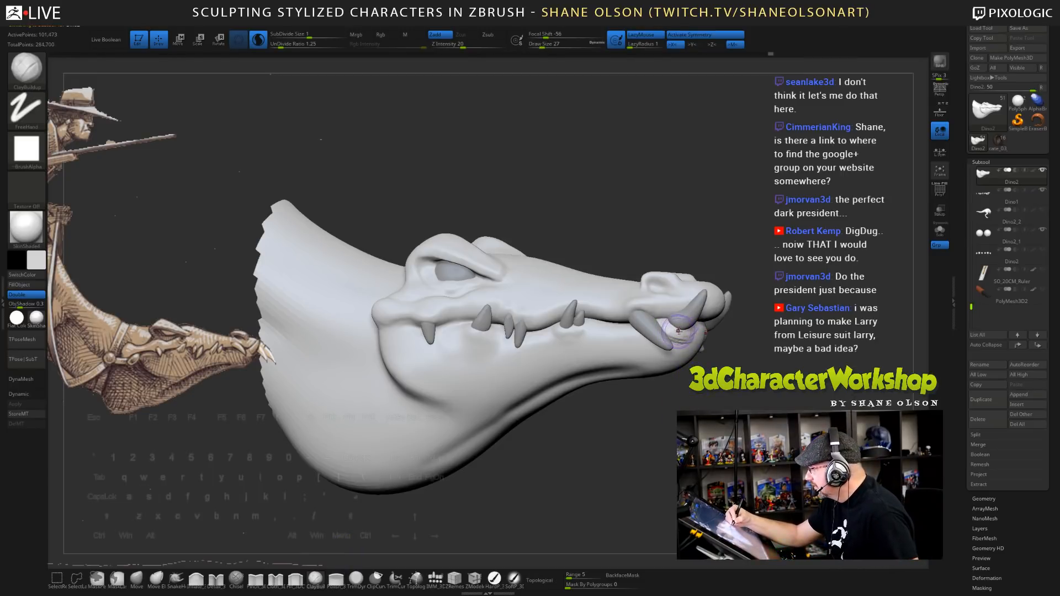
{"action": "mouse_move", "coordinate": [742, 407]}
{"action": "left_mouse_down"}
{"action": "mouse_move", "coordinate": [671, 406]}
{"action": "mouse_move", "coordinate": [735, 403]}
{"action": "left_mouse_up"}
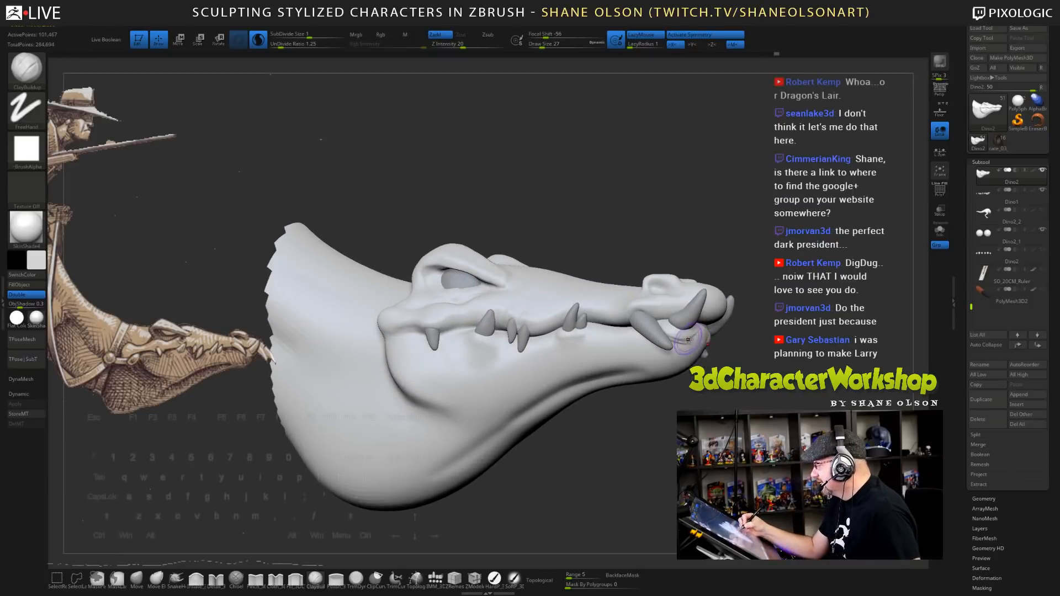
- Select the teeth and nudge the front tusk's base with the Move brush at draw size 35, undoing a trial smoothing
{"action": "left_click", "coordinate": [694, 315], "text": "alt"}
{"action": "mouse_move", "coordinate": [731, 363]}
{"action": "left_mouse_down", "text": "alt"}
{"action": "mouse_move", "coordinate": [732, 405]}
{"action": "mouse_move", "coordinate": [708, 393]}
{"action": "left_mouse_up", "text": "alt"}
{"action": "left_click", "coordinate": [138, 582]}
{"action": "key", "text": "s"}
{"action": "left_click_drag", "start_coordinate": [661, 322], "coordinate": [665, 325]}
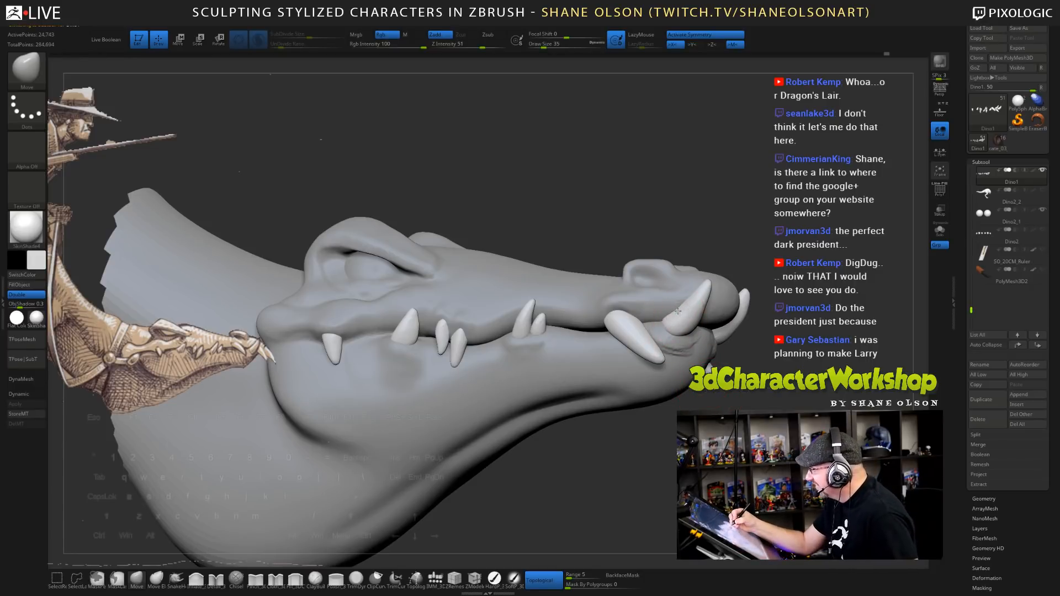
{"action": "key", "text": "shift"}
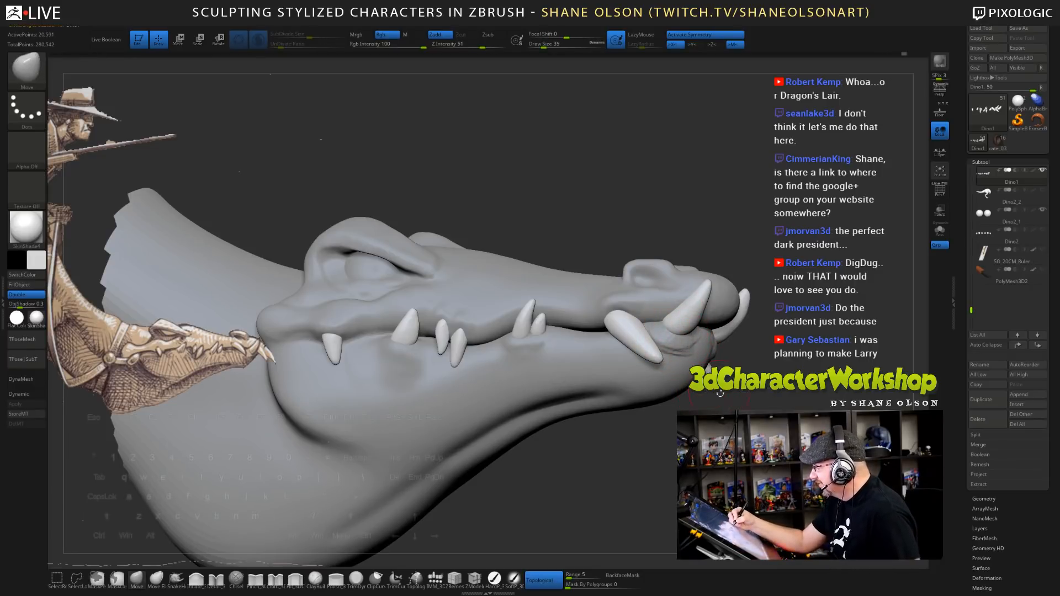
{"action": "key", "text": "ctrl"}
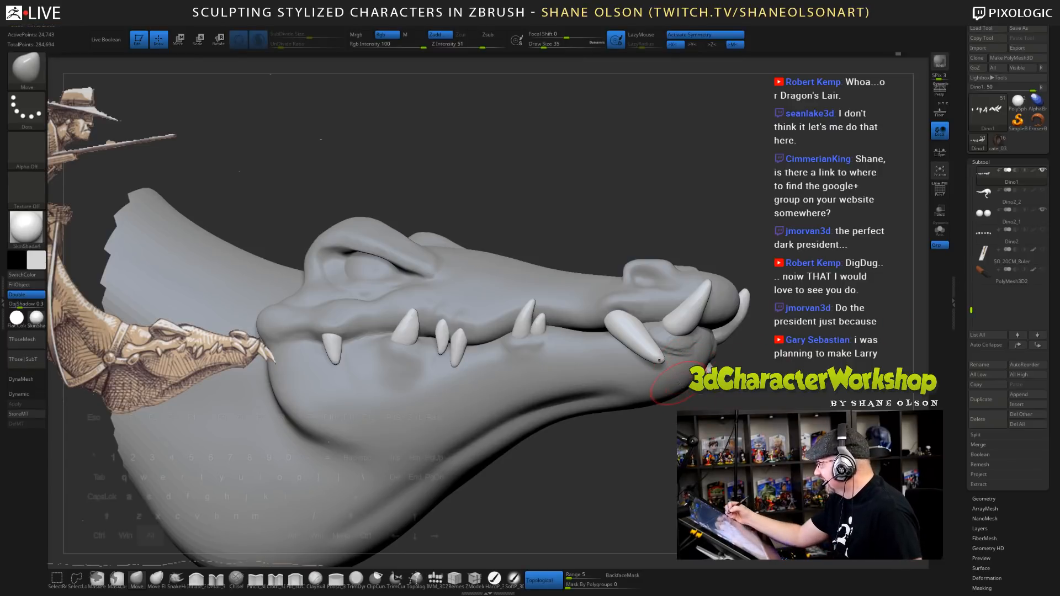
- Select the head, then smooth and rebuild the gum around the front tusk's base with ClayBuildup at draw size 35
{"action": "left_click", "coordinate": [677, 382], "text": "alt"}
{"action": "left_click_drag", "start_coordinate": [686, 348], "coordinate": [673, 337], "text": "shift"}
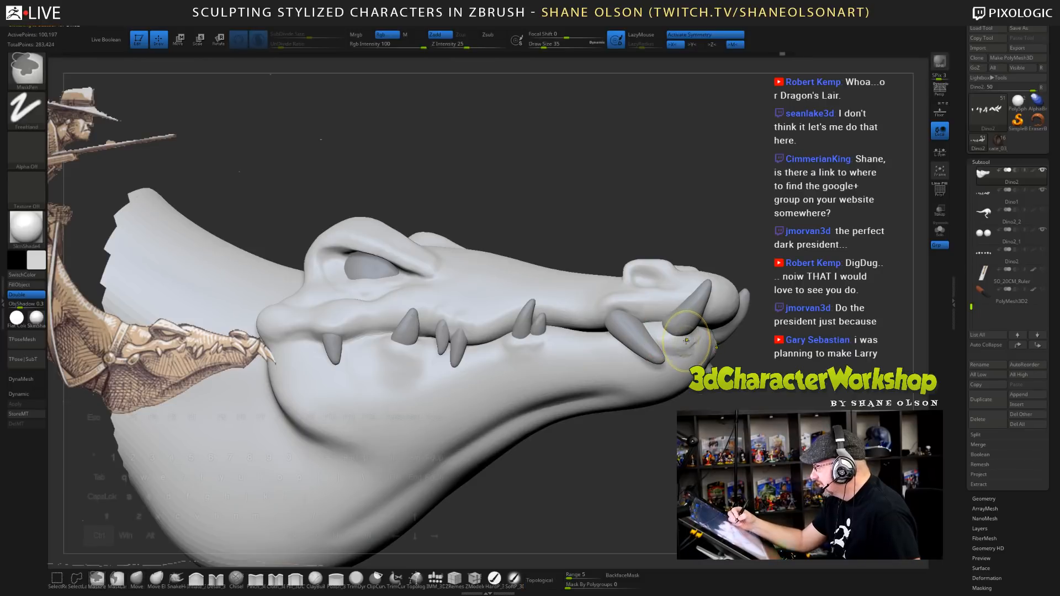
{"action": "left_click", "coordinate": [317, 578]}
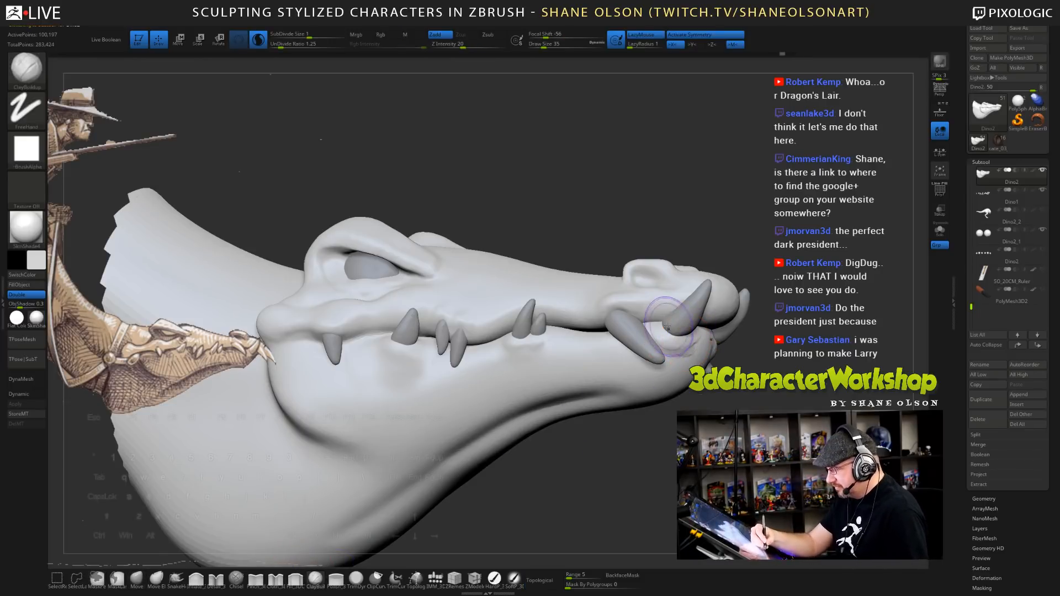
{"action": "left_click_drag", "start_coordinate": [694, 343], "coordinate": [701, 347], "text": "shift"}
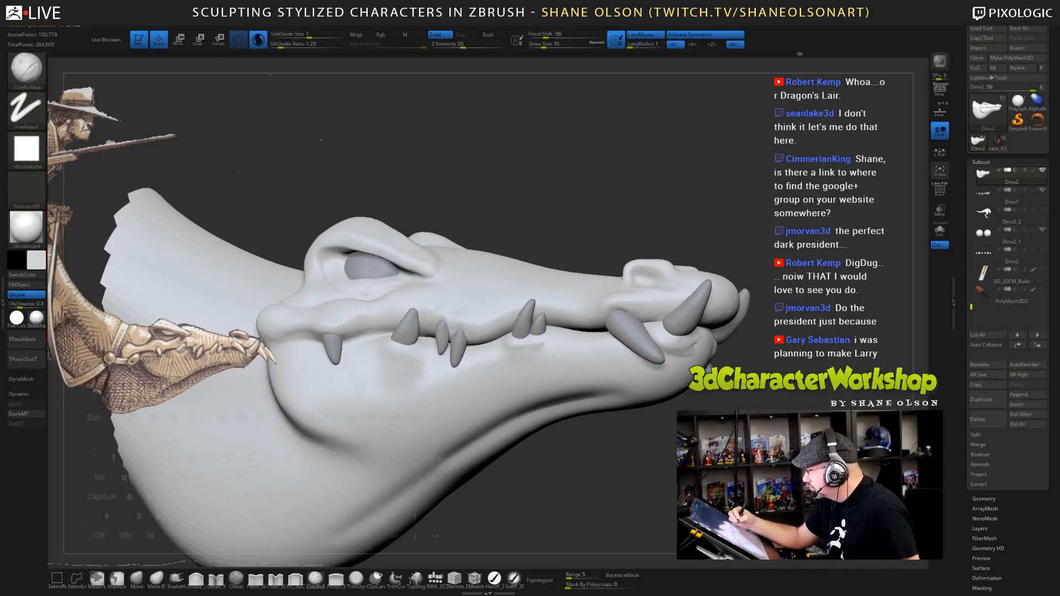
{"action": "mouse_move", "coordinate": [728, 399]}
{"action": "left_mouse_down", "text": "shift"}
{"action": "mouse_move", "coordinate": [738, 393]}
{"action": "mouse_move", "coordinate": [720, 406]}
{"action": "left_mouse_up", "text": "shift"}
- Refine and smooth the gum and lower lip around the front tusks with the draw size reduced to 20
{"action": "key", "text": "bracketleft"}
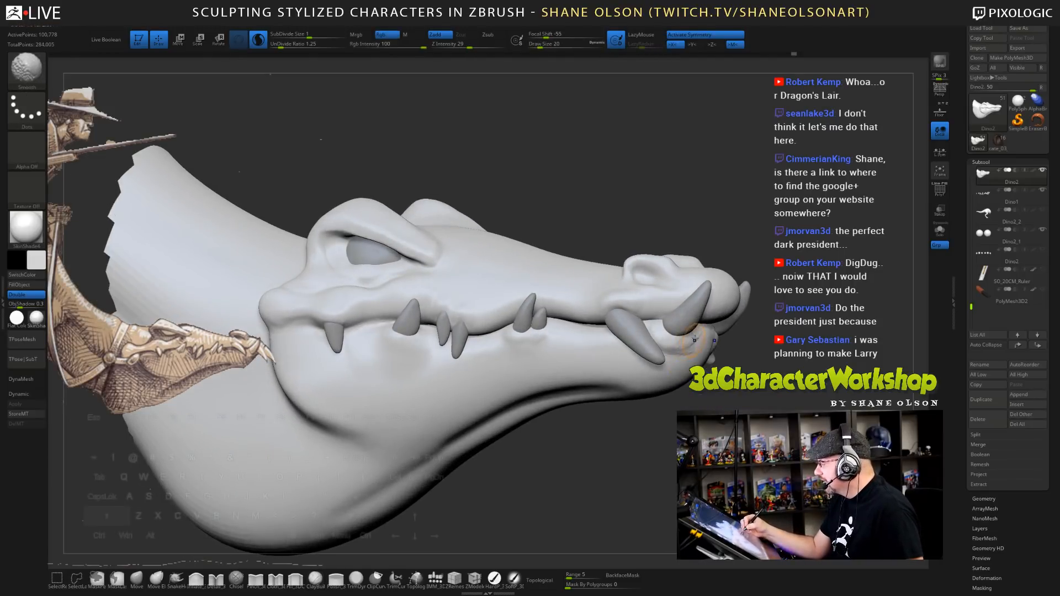
{"action": "mouse_move", "coordinate": [695, 338]}
{"action": "left_mouse_down", "text": "shift"}
{"action": "mouse_move", "coordinate": [695, 350]}
{"action": "mouse_move", "coordinate": [656, 338]}
{"action": "mouse_move", "coordinate": [682, 351]}
{"action": "left_mouse_up", "text": "shift"}
{"action": "mouse_move", "coordinate": [734, 399]}
{"action": "left_mouse_down"}
{"action": "mouse_move", "coordinate": [665, 396]}
{"action": "mouse_move", "coordinate": [718, 398]}
{"action": "left_mouse_up"}
{"action": "left_click_drag", "start_coordinate": [653, 338], "coordinate": [651, 331]}
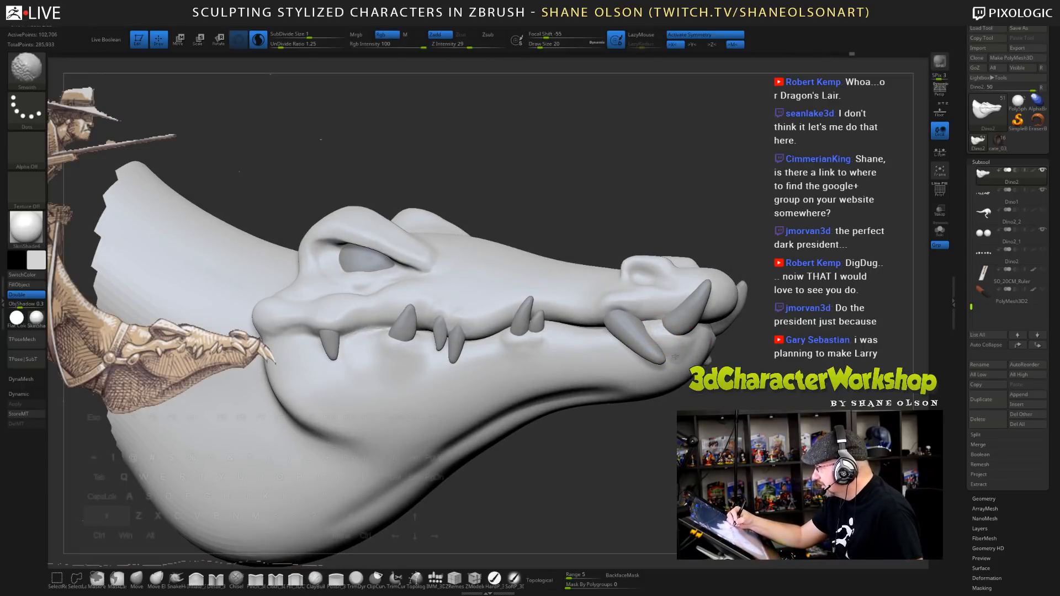
{"action": "left_click_drag", "start_coordinate": [712, 400], "coordinate": [697, 399]}
{"action": "mouse_move", "coordinate": [711, 333]}
{"action": "left_mouse_down"}
{"action": "mouse_move", "coordinate": [695, 360]}
{"action": "mouse_move", "coordinate": [676, 356]}
{"action": "mouse_move", "coordinate": [695, 353]}
{"action": "left_mouse_up"}
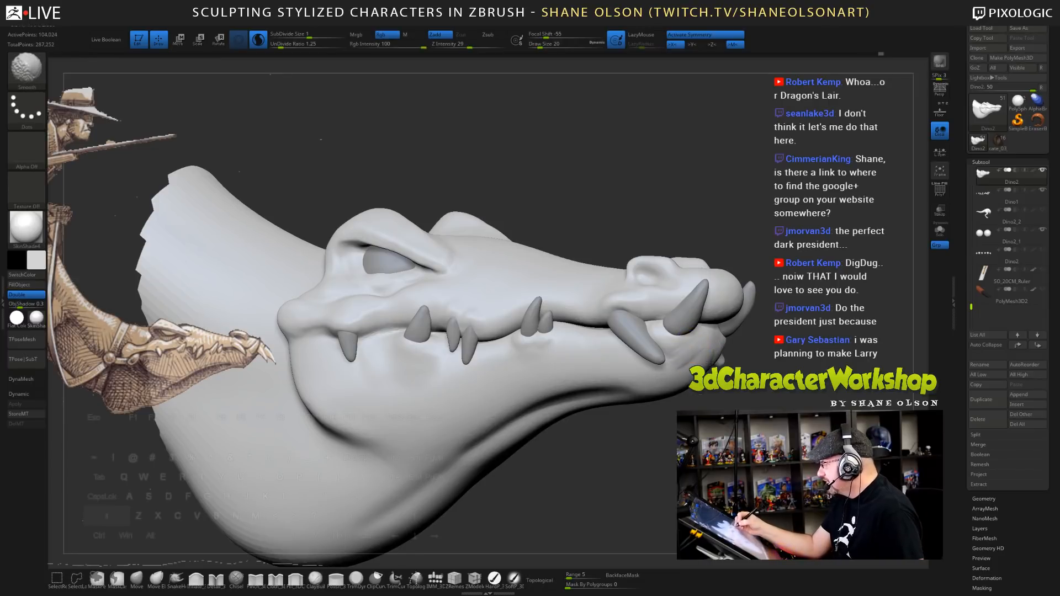
- Switch the model to the darker zbro_modeling material after trying the lighter gray zbro one, and save the project
{"action": "mouse_move", "coordinate": [618, 475]}
{"action": "left_mouse_down"}
{"action": "mouse_move", "coordinate": [624, 433]}
{"action": "mouse_move", "coordinate": [619, 465]}
{"action": "mouse_move", "coordinate": [607, 466]}
{"action": "left_mouse_up"}
{"action": "left_click_drag", "start_coordinate": [499, 495], "coordinate": [539, 485], "text": "alt"}
{"action": "left_click", "coordinate": [36, 317]}
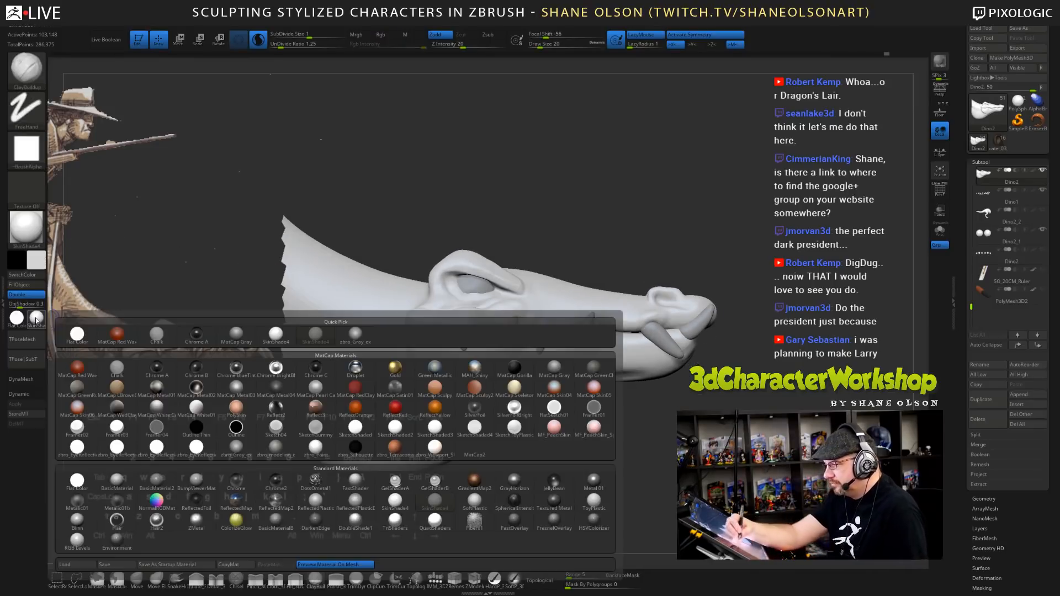
{"action": "left_click", "coordinate": [241, 448]}
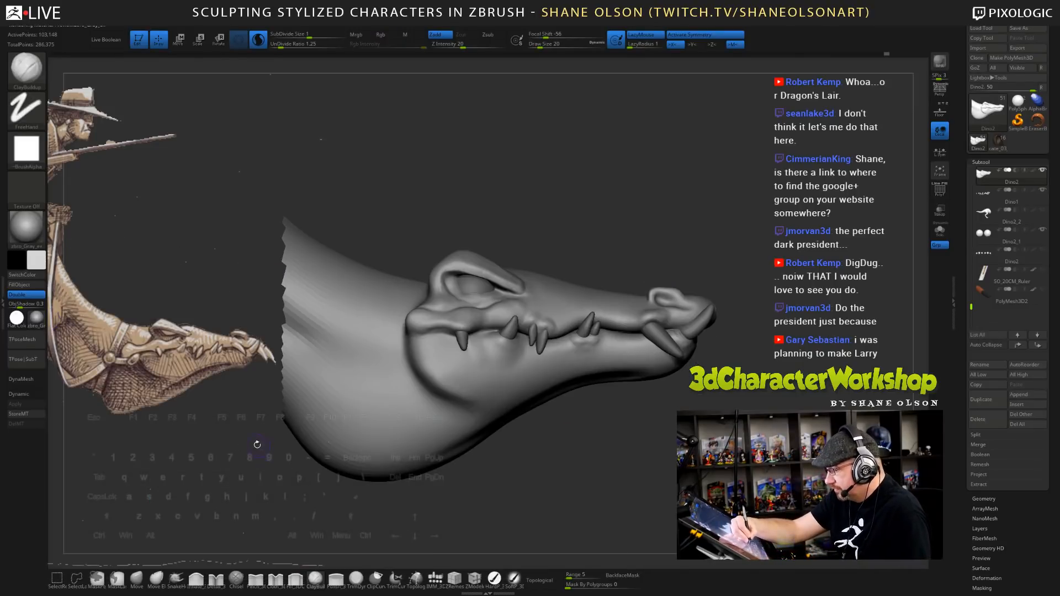
{"action": "left_click", "coordinate": [35, 318]}
{"action": "left_click", "coordinate": [276, 453]}
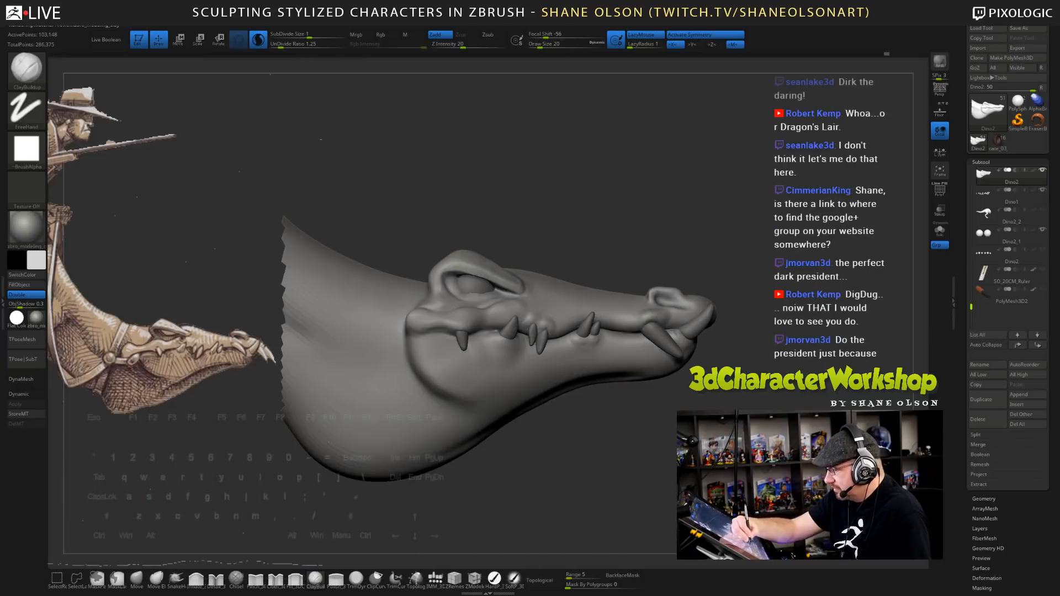
{"action": "key", "text": "ctrl+s"}
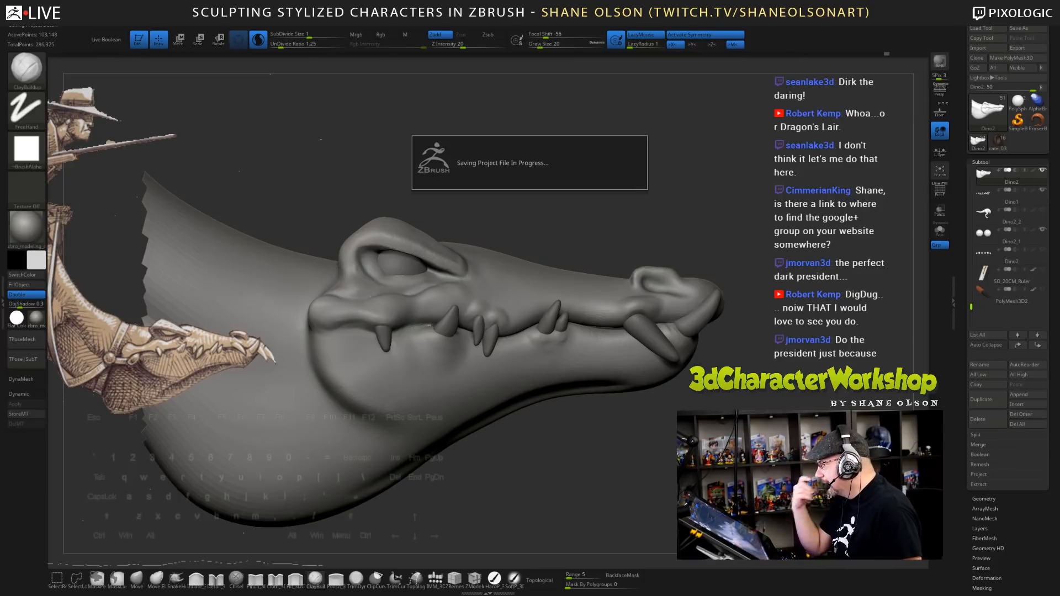
- Select the teeth and nudge the pair of teeth midway along the snout with the Move brush at draw size 37
{"action": "mouse_move", "coordinate": [418, 360]}
{"action": "right_mouse_down", "text": "alt"}
{"action": "mouse_move", "coordinate": [398, 348]}
{"action": "mouse_move", "coordinate": [507, 374]}
{"action": "right_mouse_up", "text": "alt"}
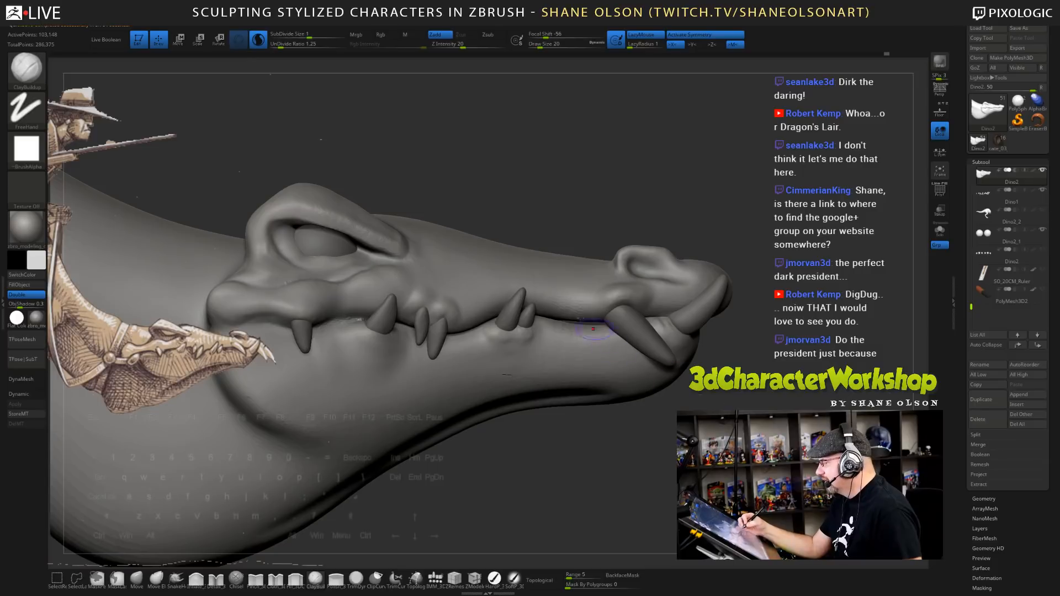
{"action": "right_click_drag", "start_coordinate": [558, 304], "coordinate": [298, 335]}
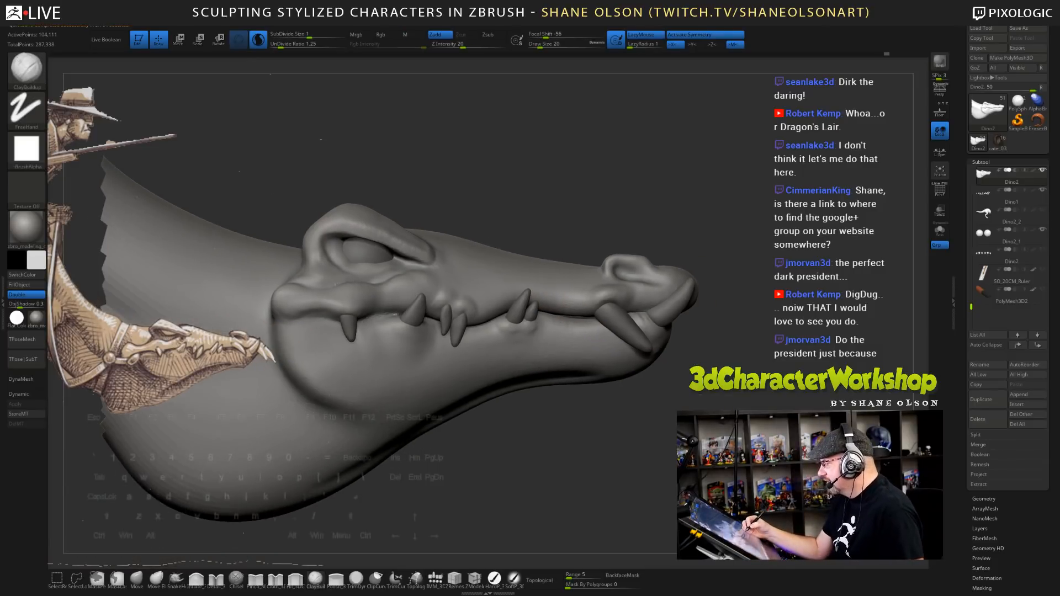
{"action": "right_click_drag", "start_coordinate": [588, 331], "coordinate": [549, 338]}
{"action": "left_click", "coordinate": [520, 306], "text": "alt"}
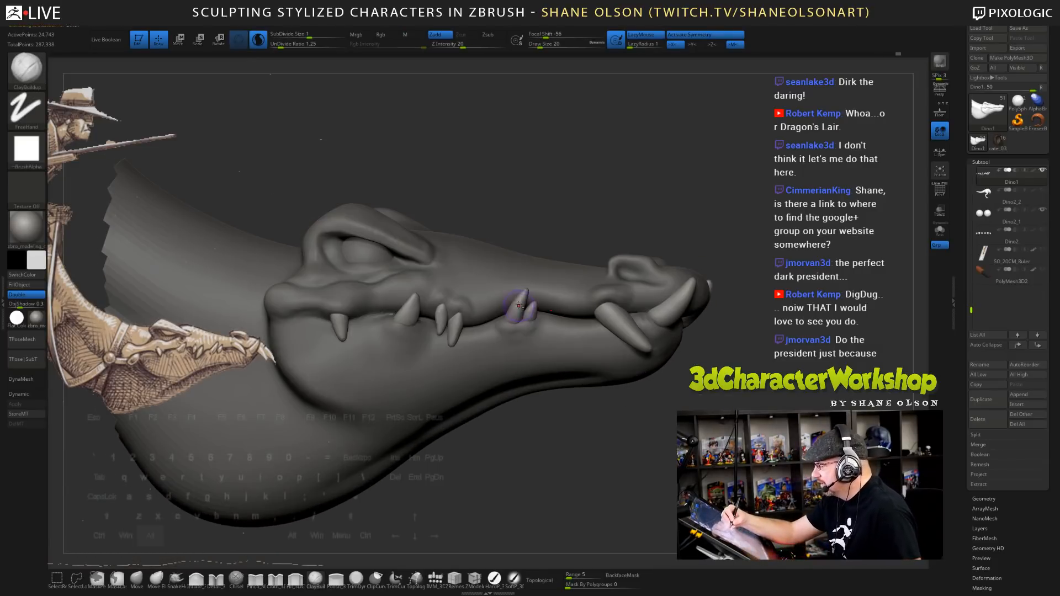
{"action": "left_click", "coordinate": [136, 578]}
{"action": "key", "text": "s"}
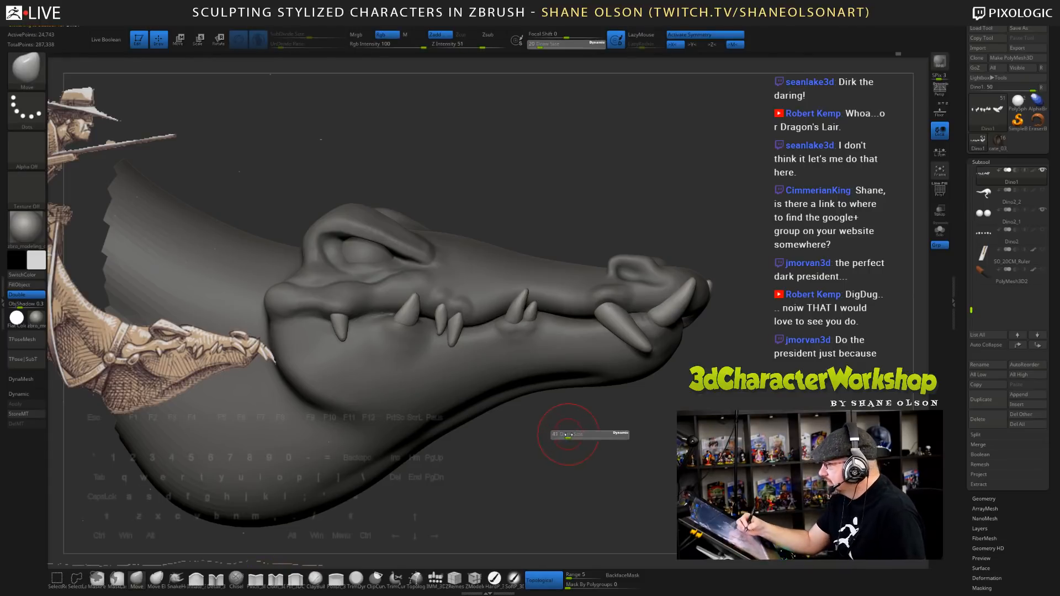
{"action": "left_click_drag", "start_coordinate": [515, 307], "coordinate": [524, 303]}
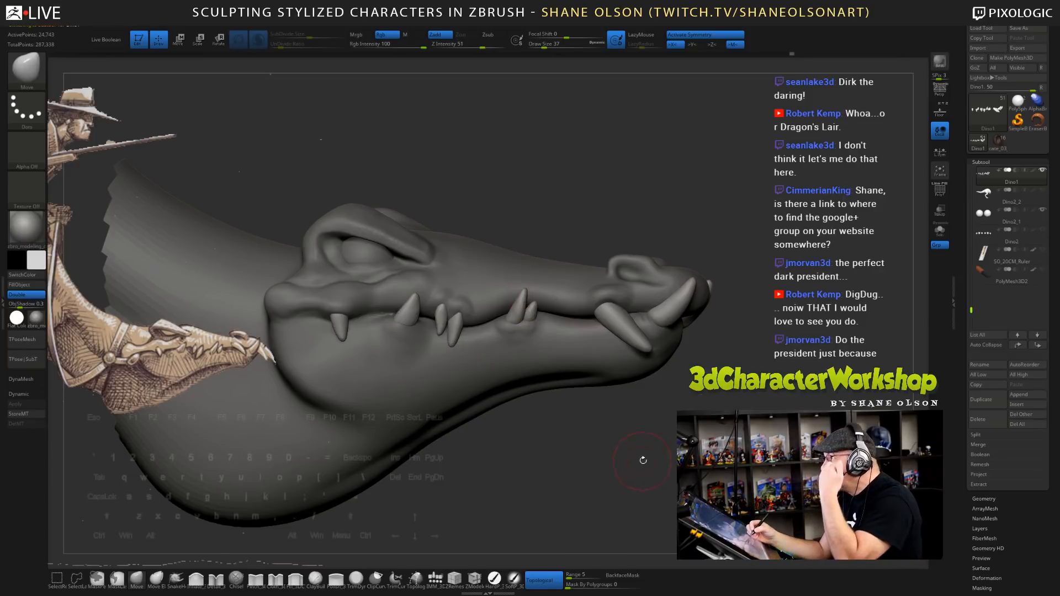
- Reshape the downward-pointing front tusk's base and tip with the Move brush at draw size 49
{"action": "mouse_move", "coordinate": [639, 449]}
{"action": "left_mouse_down"}
{"action": "mouse_move", "coordinate": [635, 433]}
{"action": "mouse_move", "coordinate": [690, 441]}
{"action": "mouse_move", "coordinate": [690, 454]}
{"action": "mouse_move", "coordinate": [671, 421]}
{"action": "left_mouse_up"}
{"action": "key", "text": "s"}
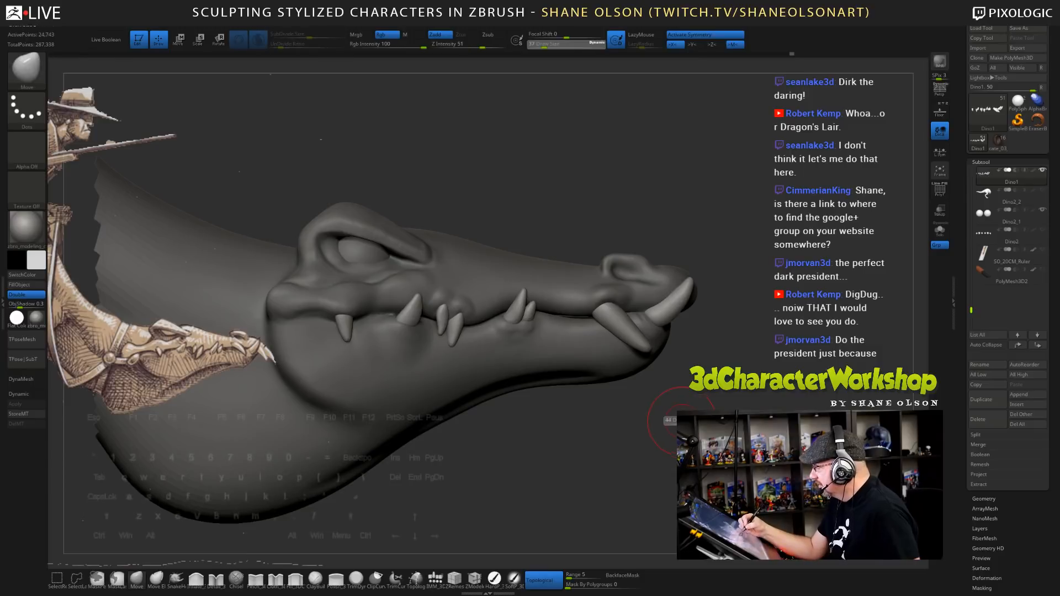
{"action": "key", "text": "s"}
{"action": "mouse_move", "coordinate": [616, 329]}
{"action": "left_mouse_down"}
{"action": "mouse_move", "coordinate": [638, 341]}
{"action": "mouse_move", "coordinate": [630, 311]}
{"action": "left_mouse_up"}
{"action": "key", "text": "s"}
{"action": "key", "text": "s"}
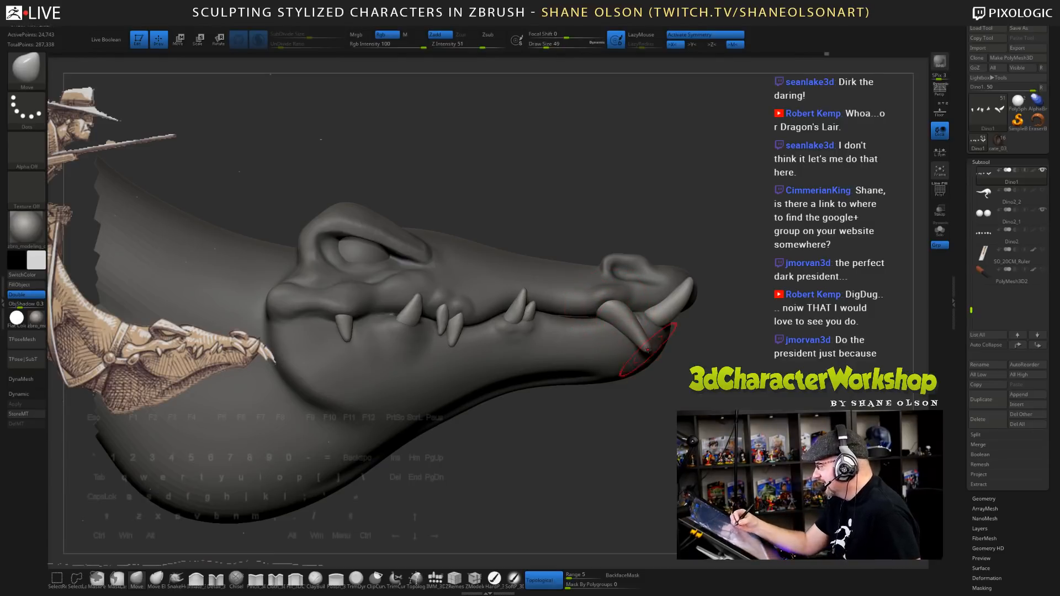
{"action": "left_click_drag", "start_coordinate": [648, 350], "coordinate": [639, 341]}
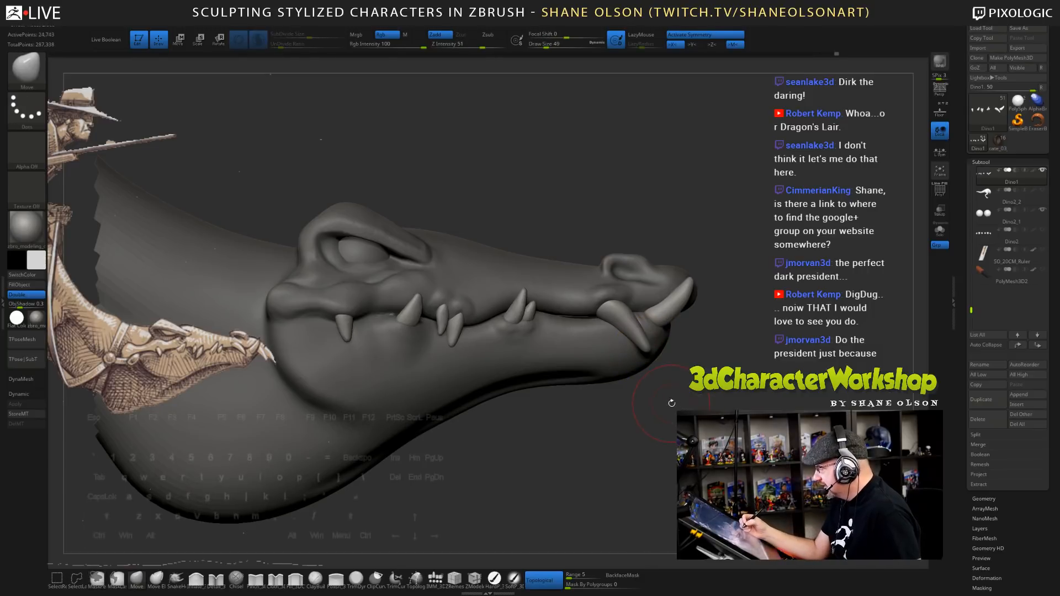
- Smooth the downward front tusk's tip, then refine the curve of both front tusks with the Move brush at draw size 46
{"action": "key", "text": "s"}
{"action": "left_click_drag", "start_coordinate": [671, 403], "coordinate": [667, 404]}
{"action": "left_click_drag", "start_coordinate": [647, 348], "coordinate": [640, 340], "text": "shift"}
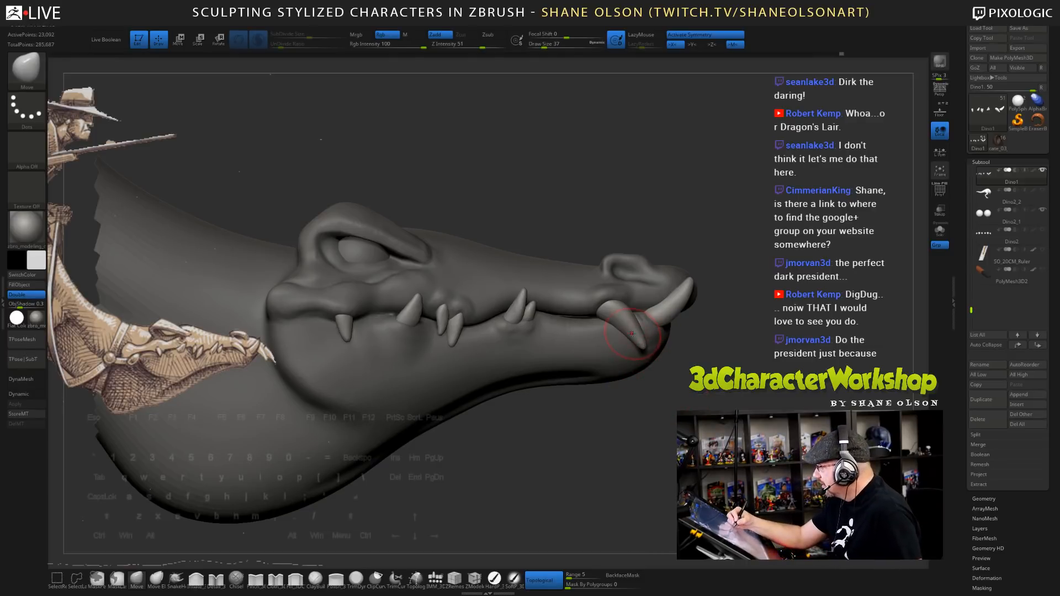
{"action": "key", "text": "s"}
{"action": "left_click_drag", "start_coordinate": [632, 334], "coordinate": [638, 333]}
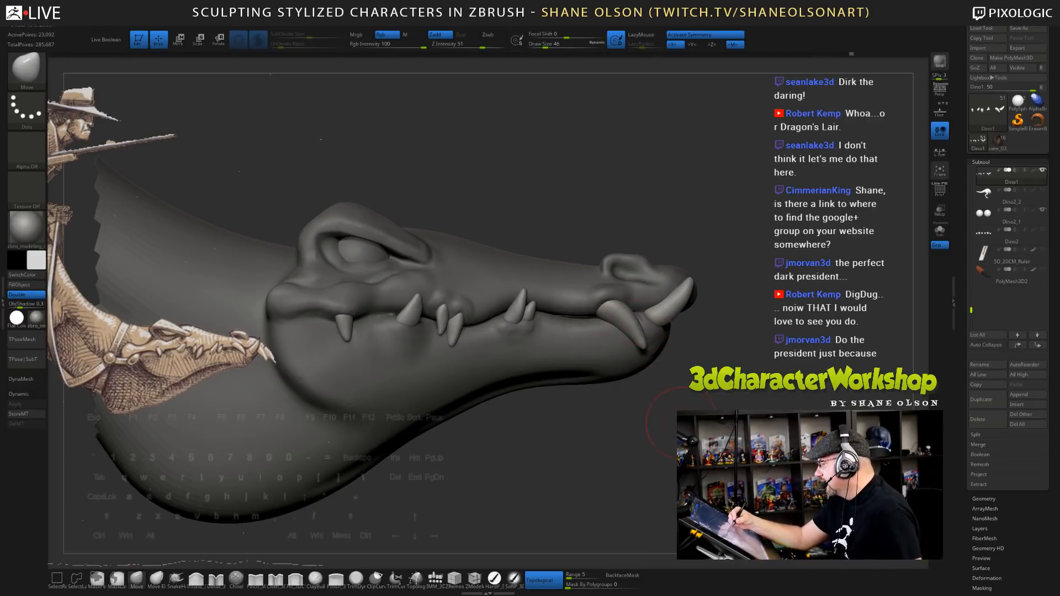
{"action": "left_click_drag", "start_coordinate": [679, 294], "coordinate": [685, 291]}
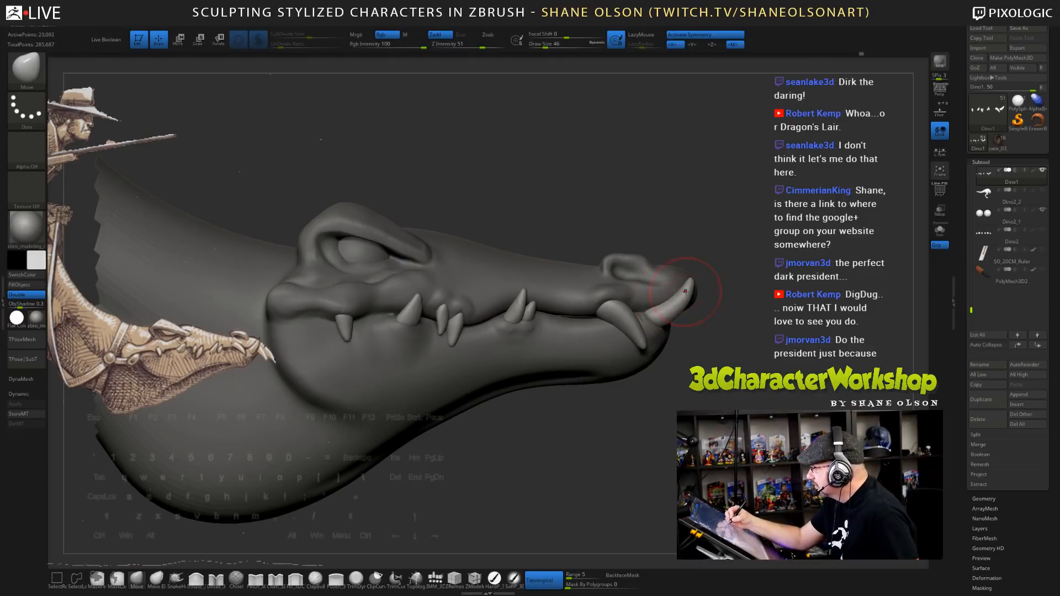
- Compare the head's overall silhouette and tusks with the reference illustration from several angles
{"action": "left_click_drag", "start_coordinate": [706, 330], "coordinate": [715, 434]}
{"action": "left_click_drag", "start_coordinate": [710, 353], "coordinate": [729, 395], "text": "alt"}
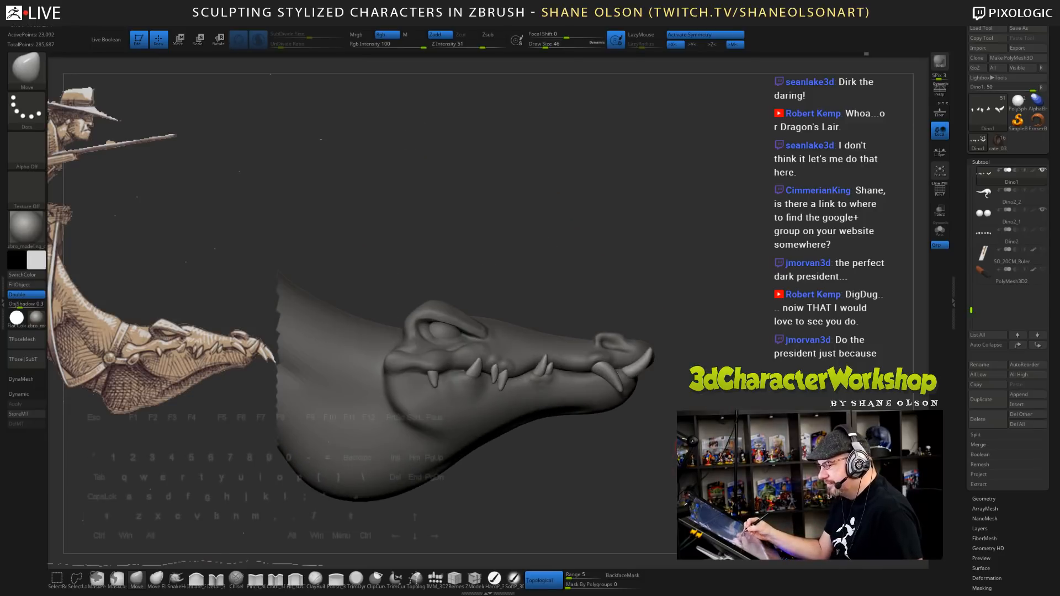
{"action": "left_click_drag", "start_coordinate": [672, 486], "coordinate": [697, 467], "text": "alt"}
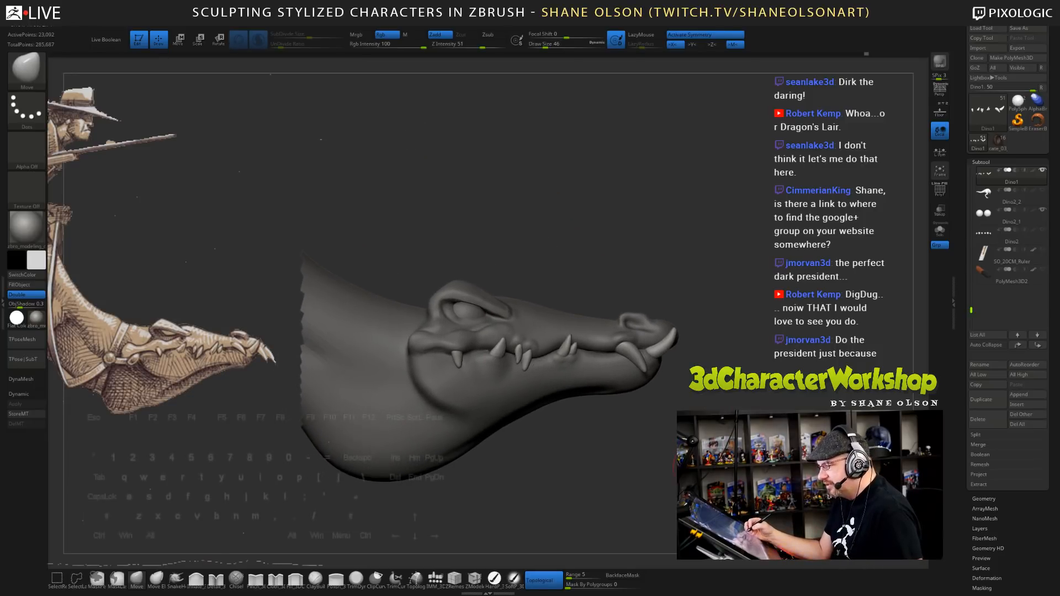
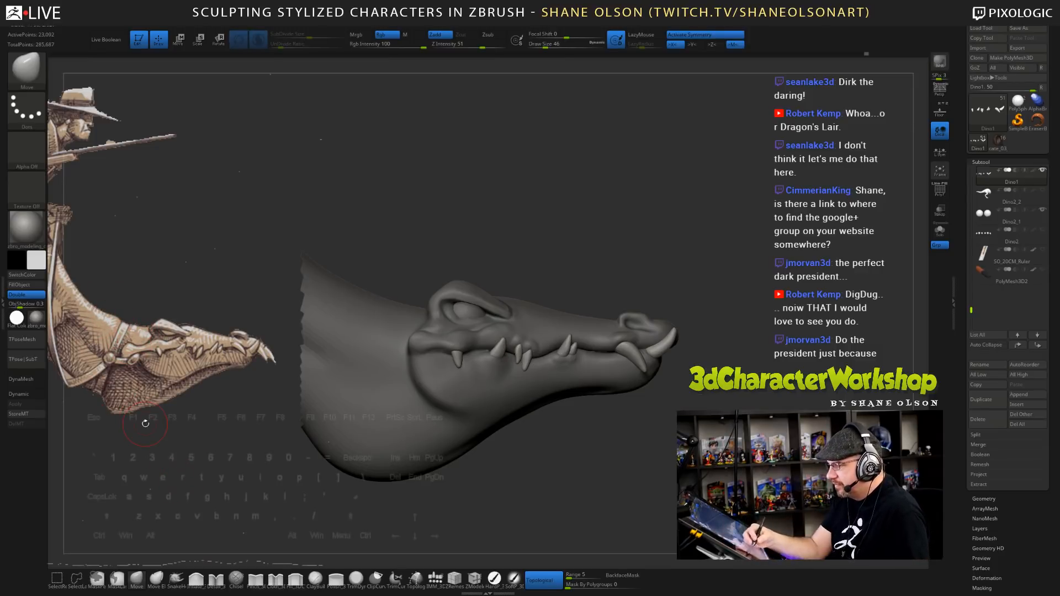
{"action": "left_click_drag", "start_coordinate": [558, 491], "coordinate": [509, 490]}
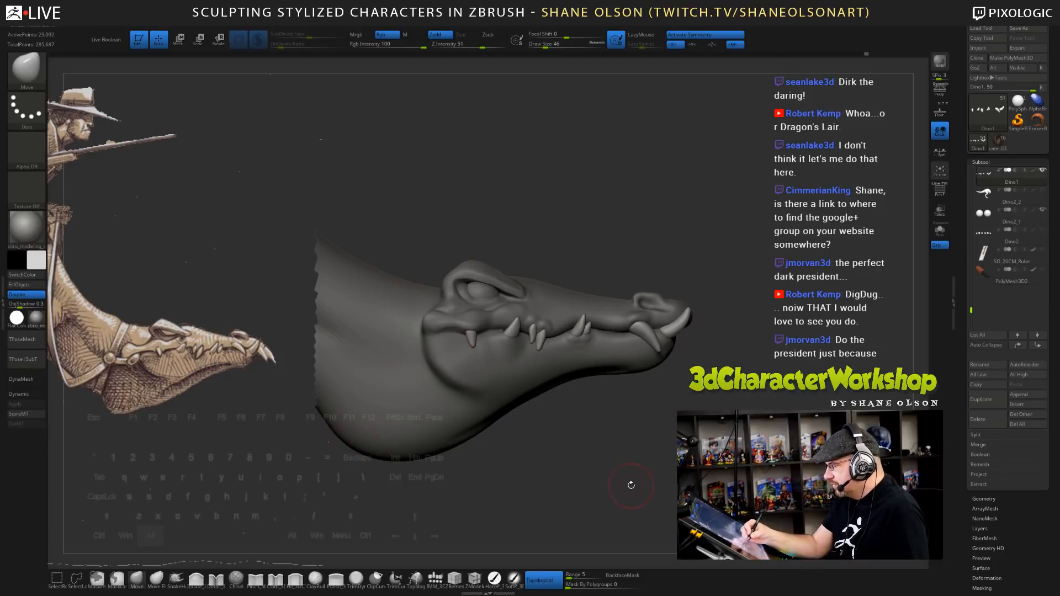
{"action": "left_click_drag", "start_coordinate": [631, 485], "coordinate": [597, 430]}
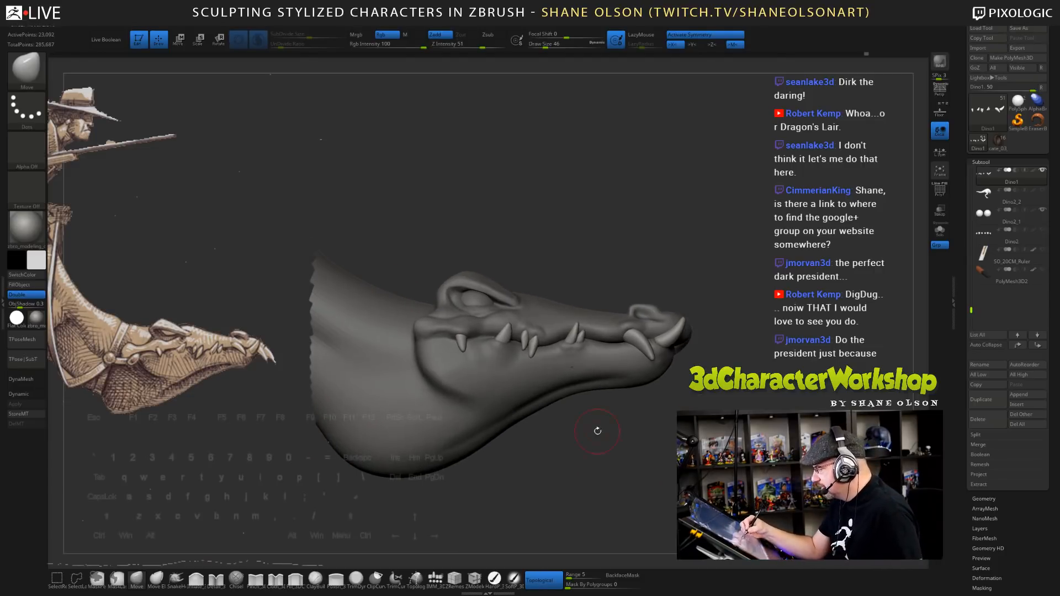
{"action": "mouse_move", "coordinate": [651, 471]}
{"action": "left_mouse_down", "text": "alt"}
{"action": "mouse_move", "coordinate": [646, 486]}
{"action": "mouse_move", "coordinate": [659, 455]}
{"action": "mouse_move", "coordinate": [684, 452]}
{"action": "mouse_move", "coordinate": [667, 452]}
{"action": "left_mouse_up", "text": "alt"}
- Select the head and reshape the nostril bump with the Move brush at draw size 49
{"action": "key", "text": "s"}
{"action": "key", "text": "s"}
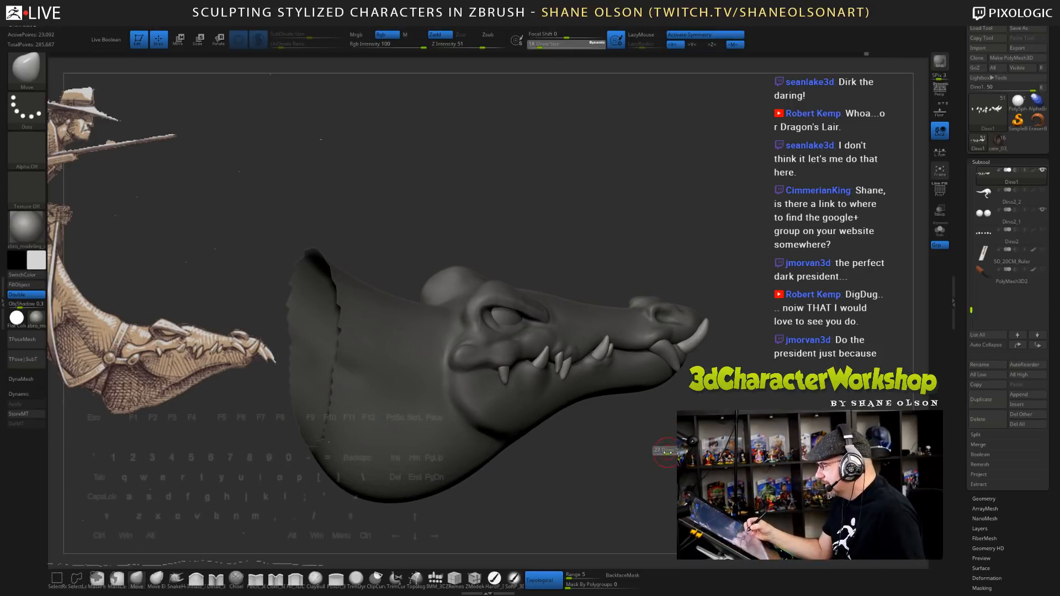
{"action": "left_click", "coordinate": [527, 395], "text": "alt"}
{"action": "left_click_drag", "start_coordinate": [590, 482], "coordinate": [650, 435]}
{"action": "left_click_drag", "start_coordinate": [717, 343], "coordinate": [724, 351], "text": "alt"}
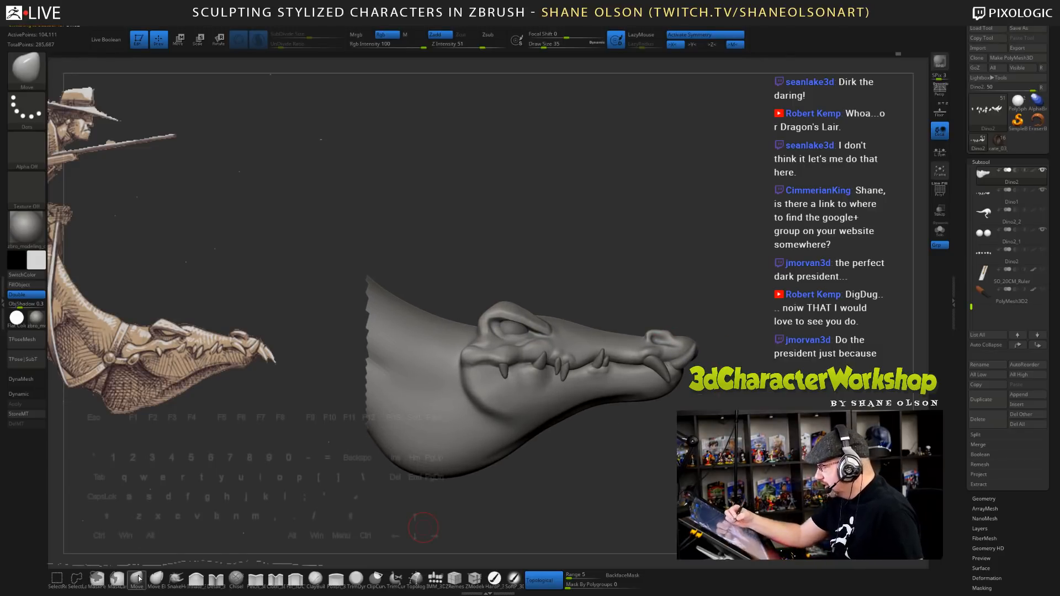
{"action": "key", "text": "s"}
{"action": "left_click_drag", "start_coordinate": [670, 313], "coordinate": [674, 314]}
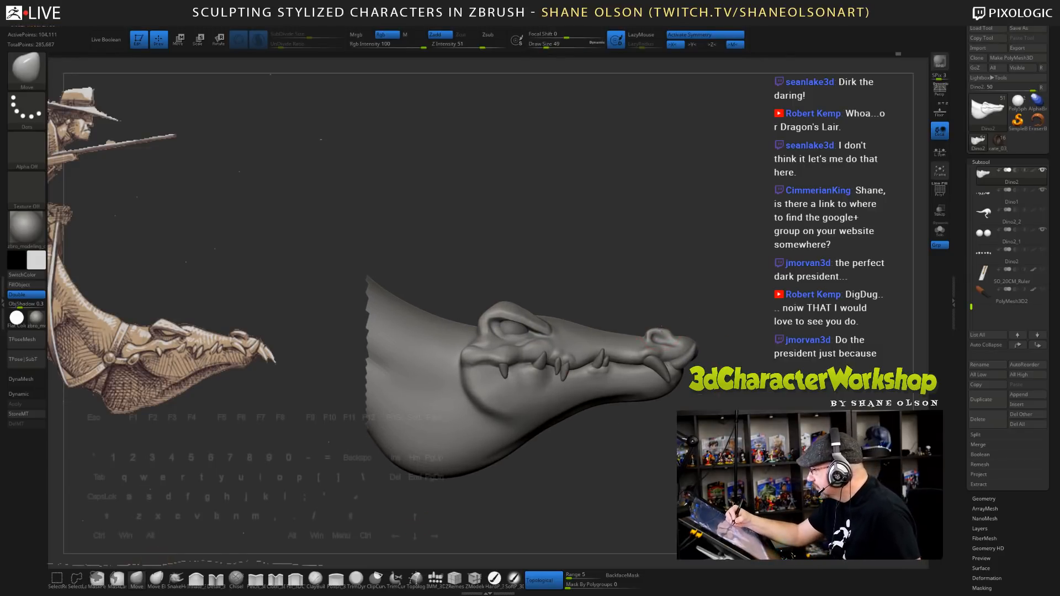
{"action": "key", "text": "s"}
{"action": "left_click_drag", "start_coordinate": [673, 318], "coordinate": [669, 320]}
{"action": "key", "text": "s"}
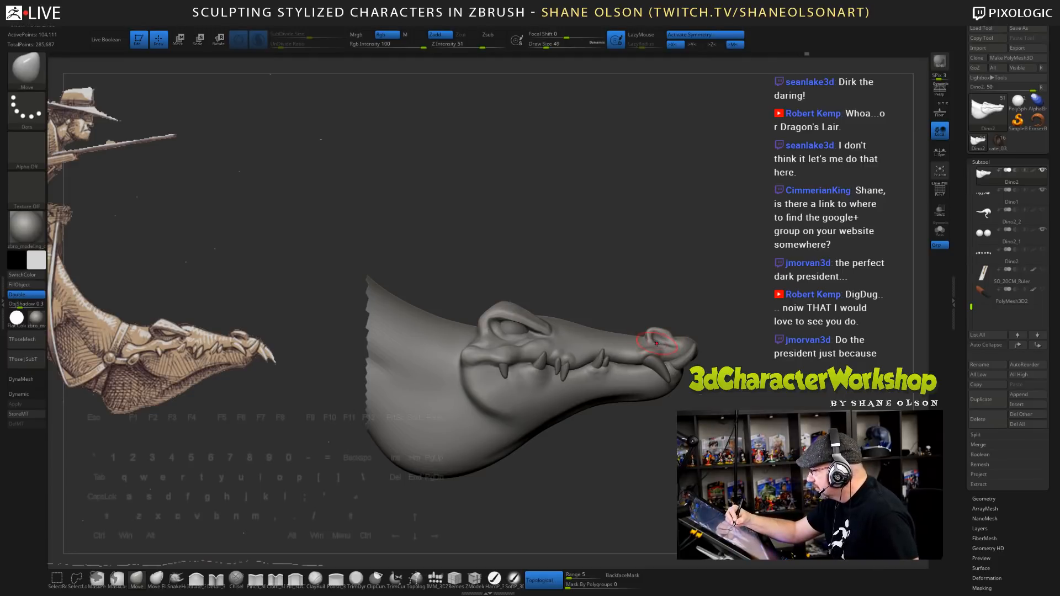
- Adjust the snout tip in front of the nostril with the Move brush at draw size 27 and smooth it
{"action": "right_click_drag", "start_coordinate": [669, 343], "coordinate": [674, 354]}
{"action": "key", "text": "s"}
{"action": "left_click_drag", "start_coordinate": [683, 355], "coordinate": [679, 354]}
{"action": "right_click_drag", "start_coordinate": [679, 349], "coordinate": [677, 358]}
{"action": "key", "text": "shift"}
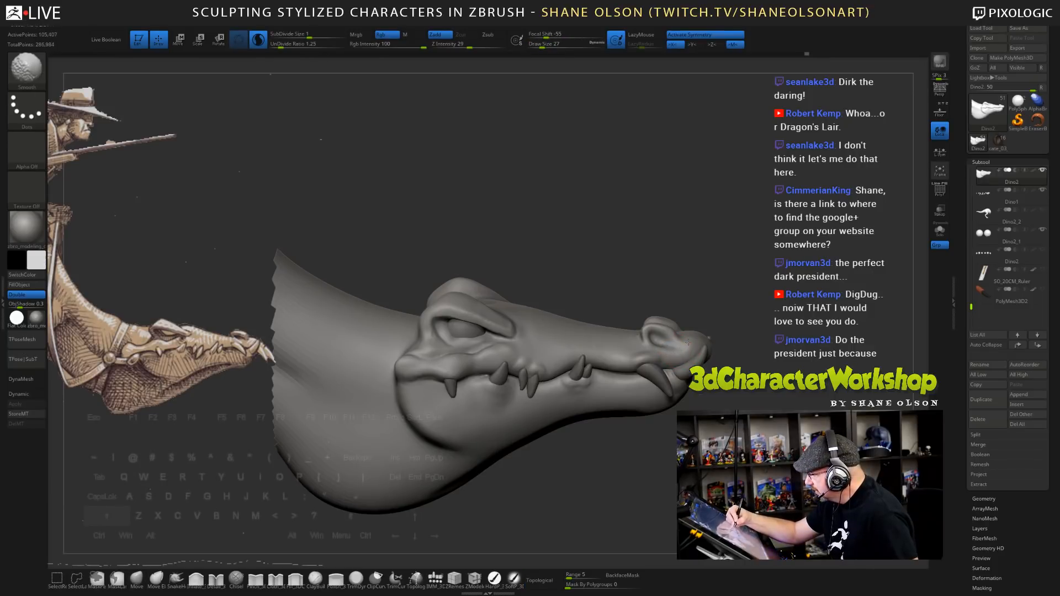
{"action": "left_click_drag", "start_coordinate": [687, 342], "coordinate": [681, 352], "text": "shift"}
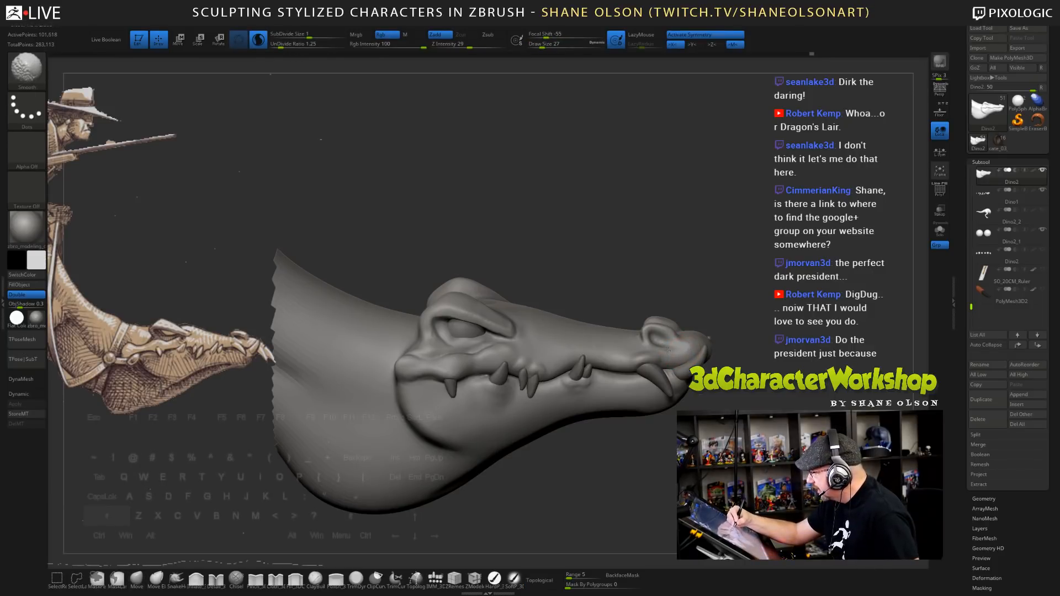
{"action": "right_click_drag", "start_coordinate": [718, 327], "coordinate": [723, 345], "text": "ctrl"}
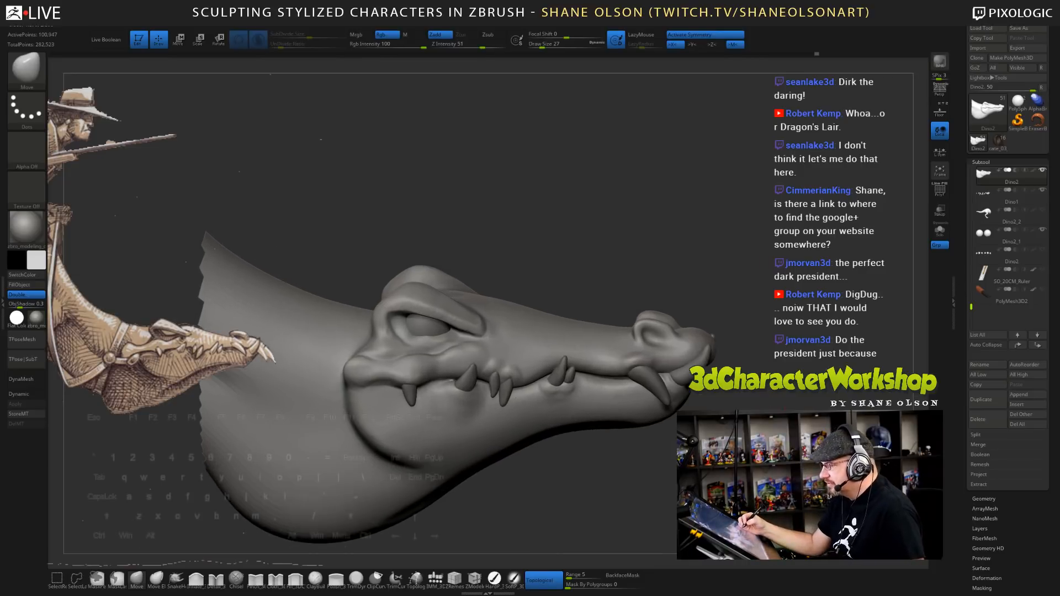
- Refine the crease from the nostril toward the snout tip with the Dam Standard brush, reducing the draw size to 20
{"action": "left_click", "coordinate": [218, 579]}
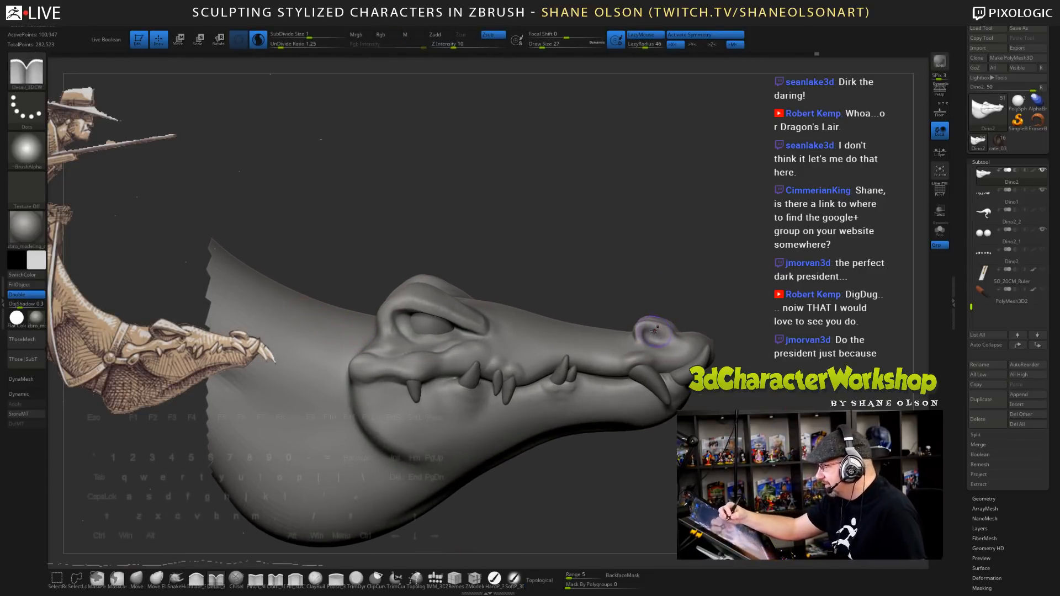
{"action": "left_click_drag", "start_coordinate": [652, 328], "coordinate": [683, 354], "text": "alt"}
{"action": "key", "text": "s"}
{"action": "key", "text": "shift"}
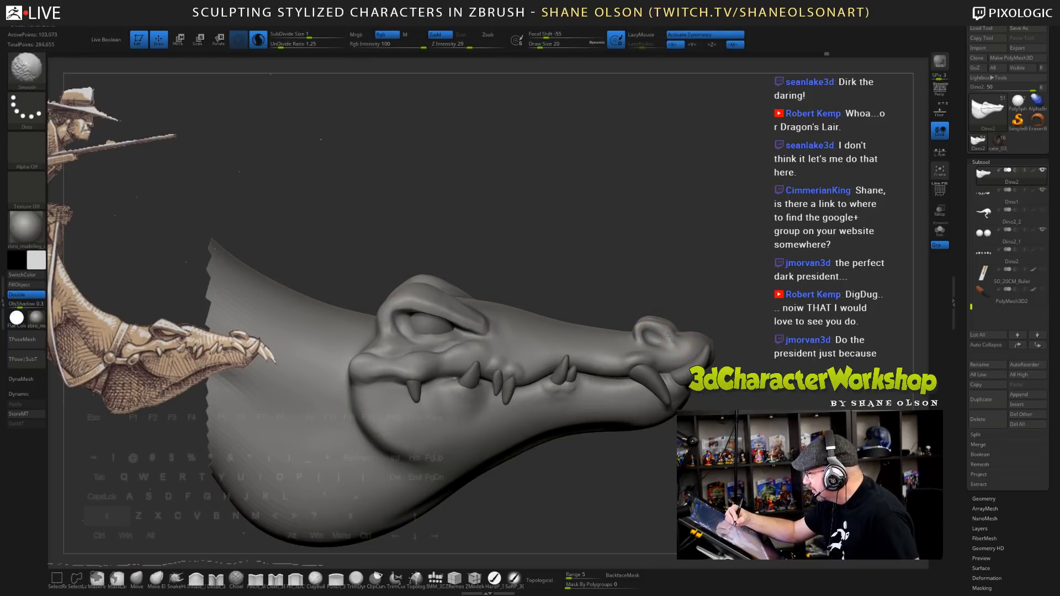
- Nudge the snout tip with the Move brush at draw size 22 and smooth the surface below the nostril
{"action": "left_click", "coordinate": [146, 578]}
{"action": "key", "text": "s"}
{"action": "left_click_drag", "start_coordinate": [712, 318], "coordinate": [713, 319]}
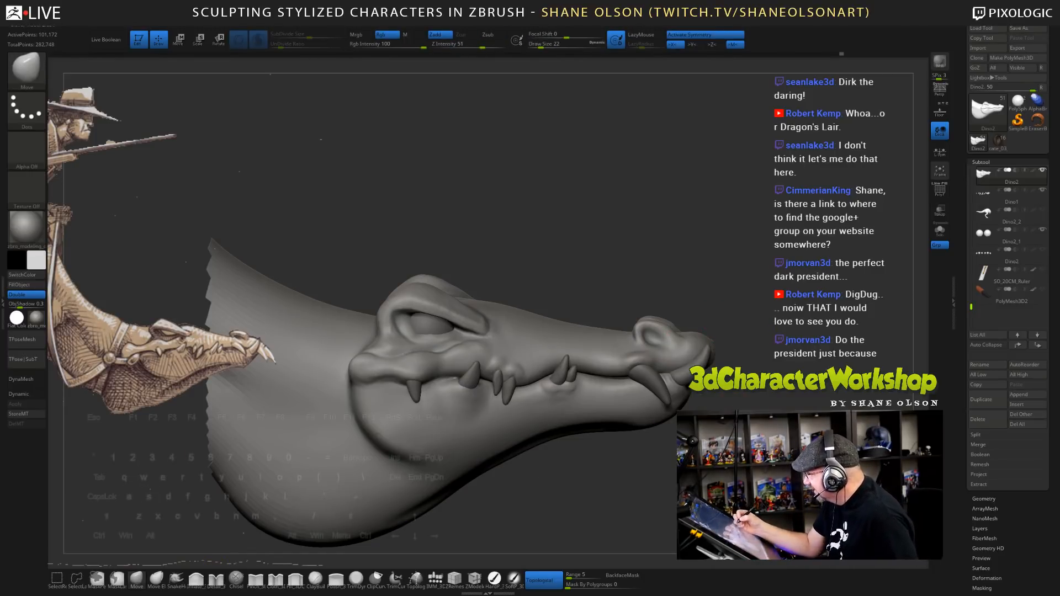
{"action": "mouse_move", "coordinate": [657, 486]}
{"action": "left_mouse_down", "text": "shift"}
{"action": "mouse_move", "coordinate": [634, 486]}
{"action": "mouse_move", "coordinate": [633, 463]}
{"action": "mouse_move", "coordinate": [653, 488]}
{"action": "left_mouse_up", "text": "shift"}
{"action": "left_click_drag", "start_coordinate": [652, 360], "coordinate": [651, 352], "text": "shift"}
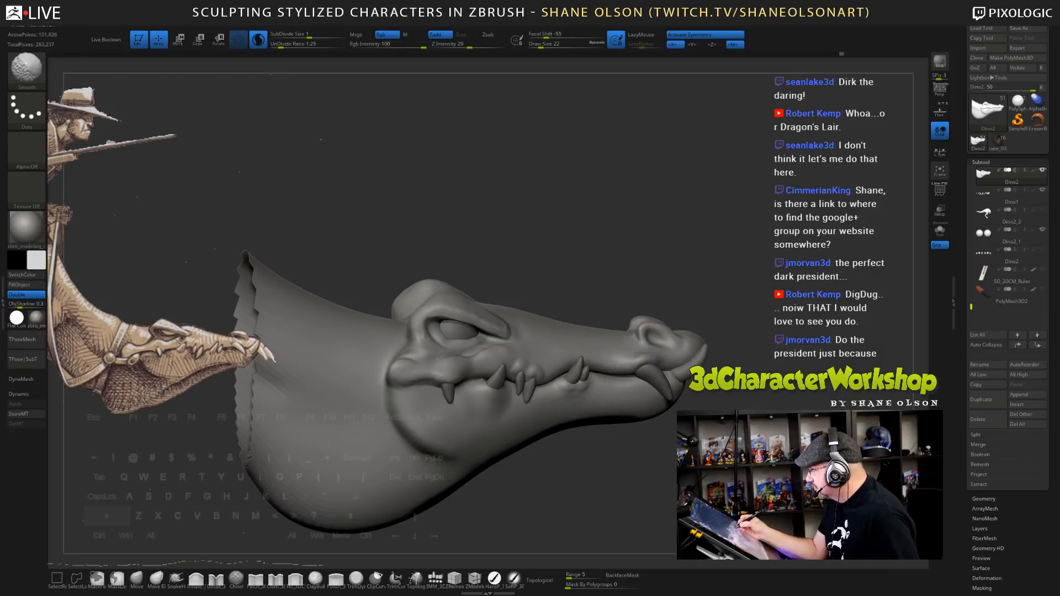
- Smooth the gum around the front tusk and the lips along the middle teeth at draw size 22
{"action": "left_click_drag", "start_coordinate": [635, 486], "coordinate": [622, 475]}
{"action": "left_click_drag", "start_coordinate": [667, 373], "coordinate": [676, 387], "text": "shift"}
{"action": "mouse_move", "coordinate": [585, 469]}
{"action": "left_mouse_down", "text": "alt"}
{"action": "mouse_move", "coordinate": [613, 485]}
{"action": "mouse_move", "coordinate": [603, 480]}
{"action": "left_mouse_up", "text": "alt"}
{"action": "key", "text": "shift"}
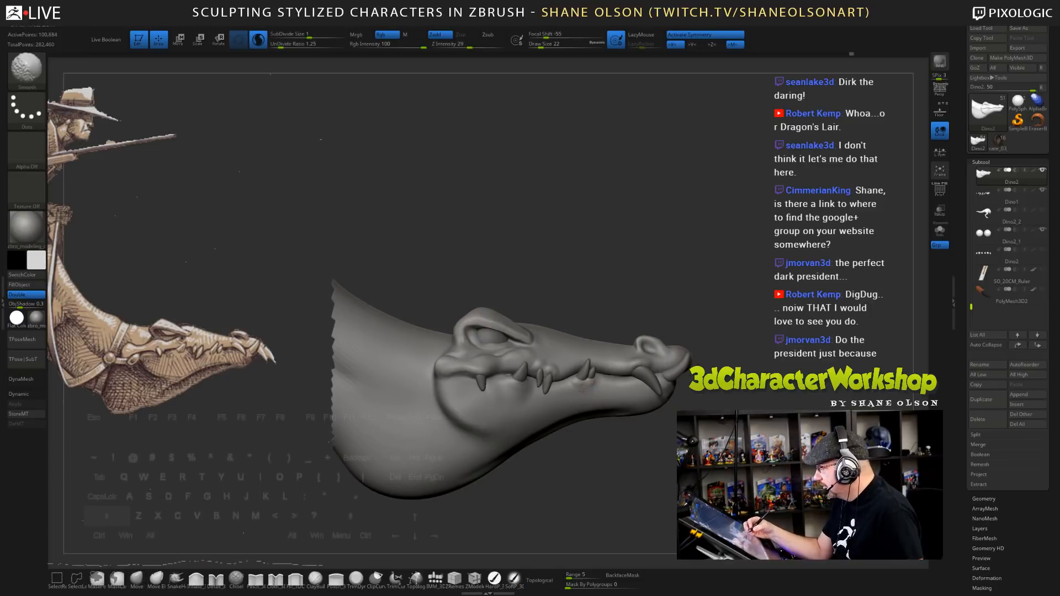
{"action": "left_click_drag", "start_coordinate": [596, 389], "coordinate": [593, 389], "text": "shift"}
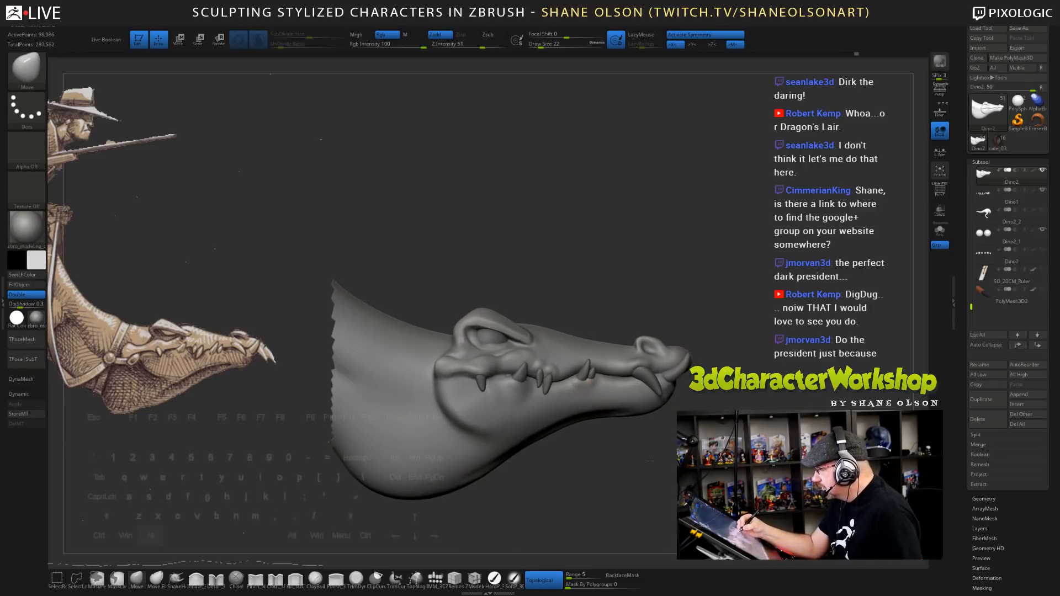
{"action": "left_click_drag", "start_coordinate": [623, 446], "coordinate": [644, 460], "text": "alt"}
{"action": "left_click_drag", "start_coordinate": [553, 364], "coordinate": [552, 362], "text": "shift"}
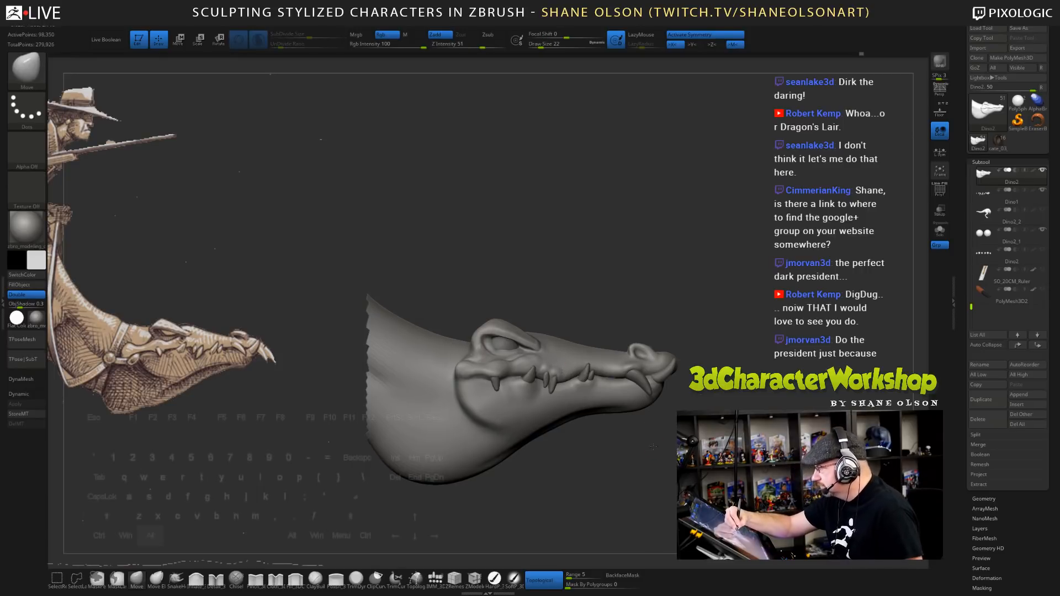
- Smooth the top of the brow ridge above the eye
{"action": "left_click_drag", "start_coordinate": [644, 431], "coordinate": [658, 459], "text": "alt"}
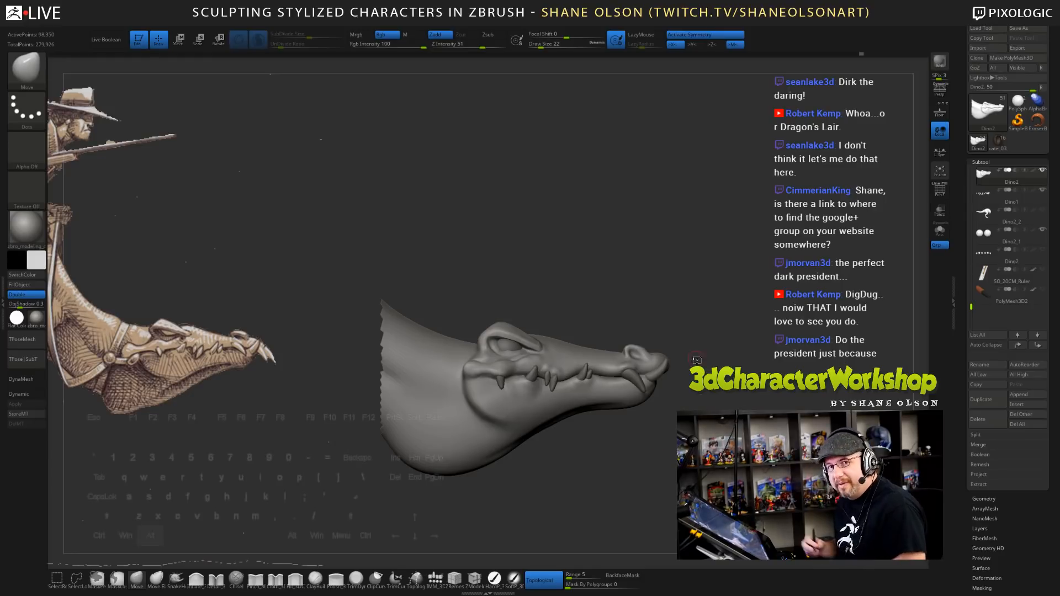
{"action": "mouse_move", "coordinate": [697, 361]}
{"action": "left_mouse_down", "text": "alt"}
{"action": "mouse_move", "coordinate": [542, 303]}
{"action": "mouse_move", "coordinate": [569, 279]}
{"action": "mouse_move", "coordinate": [539, 274]}
{"action": "left_mouse_up", "text": "alt"}
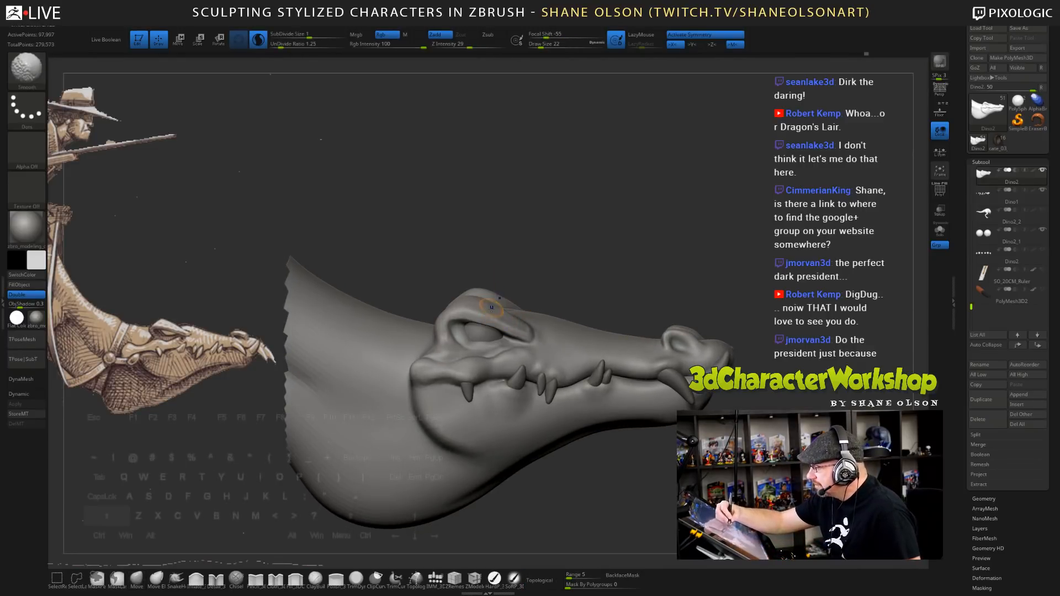
{"action": "mouse_move", "coordinate": [497, 306]}
{"action": "left_mouse_down", "text": "shift"}
{"action": "mouse_move", "coordinate": [477, 298]}
{"action": "mouse_move", "coordinate": [535, 327]}
{"action": "left_mouse_up", "text": "shift"}
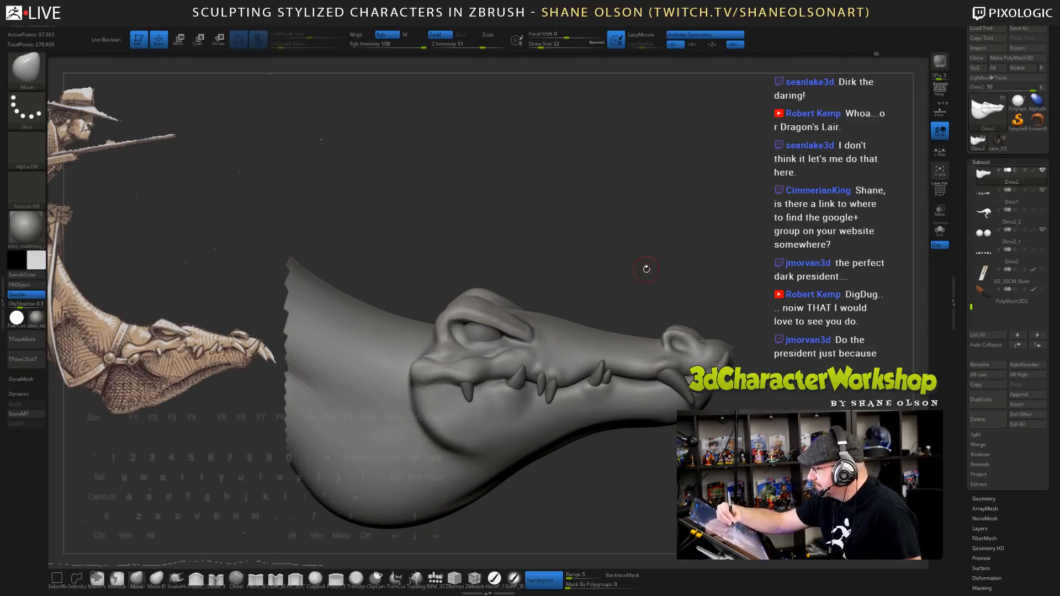
- Adjust the brow ridge from a three-quarter view with the Move brush, raising the draw size to 62
{"action": "left_click_drag", "start_coordinate": [646, 268], "coordinate": [650, 239]}
{"action": "left_click_drag", "start_coordinate": [663, 295], "coordinate": [589, 324]}
{"action": "key", "text": "s"}
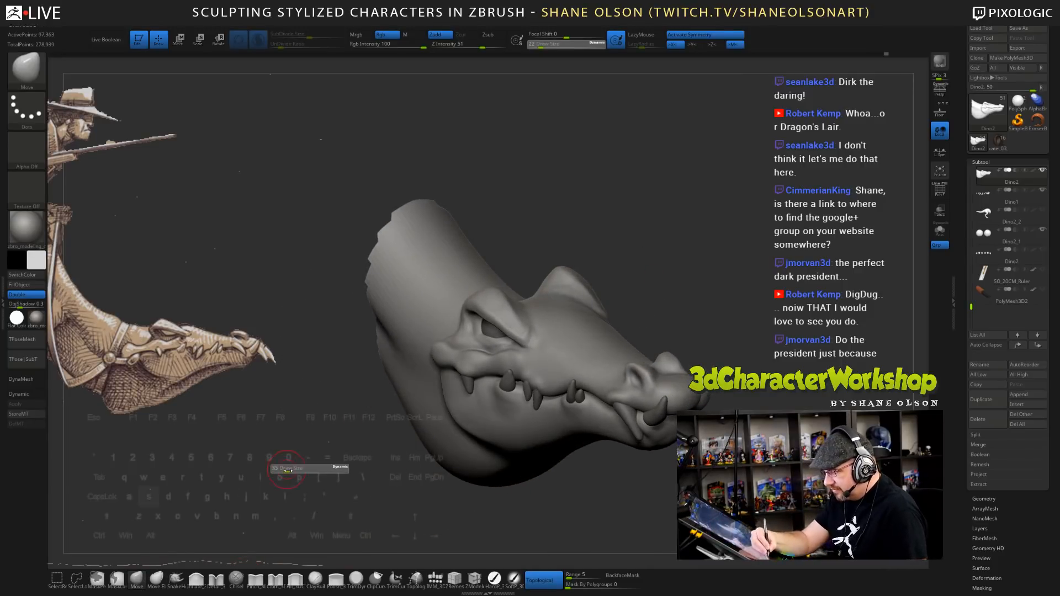
{"action": "left_click_drag", "start_coordinate": [283, 466], "coordinate": [289, 468]}
{"action": "mouse_move", "coordinate": [533, 330]}
{"action": "left_mouse_down"}
{"action": "mouse_move", "coordinate": [526, 334]}
{"action": "mouse_move", "coordinate": [533, 310]}
{"action": "mouse_move", "coordinate": [506, 305]}
{"action": "left_mouse_up"}
{"action": "key", "text": "s"}
{"action": "mouse_move", "coordinate": [656, 274]}
{"action": "left_mouse_down"}
{"action": "mouse_move", "coordinate": [632, 276]}
{"action": "mouse_move", "coordinate": [702, 314]}
{"action": "left_mouse_up"}
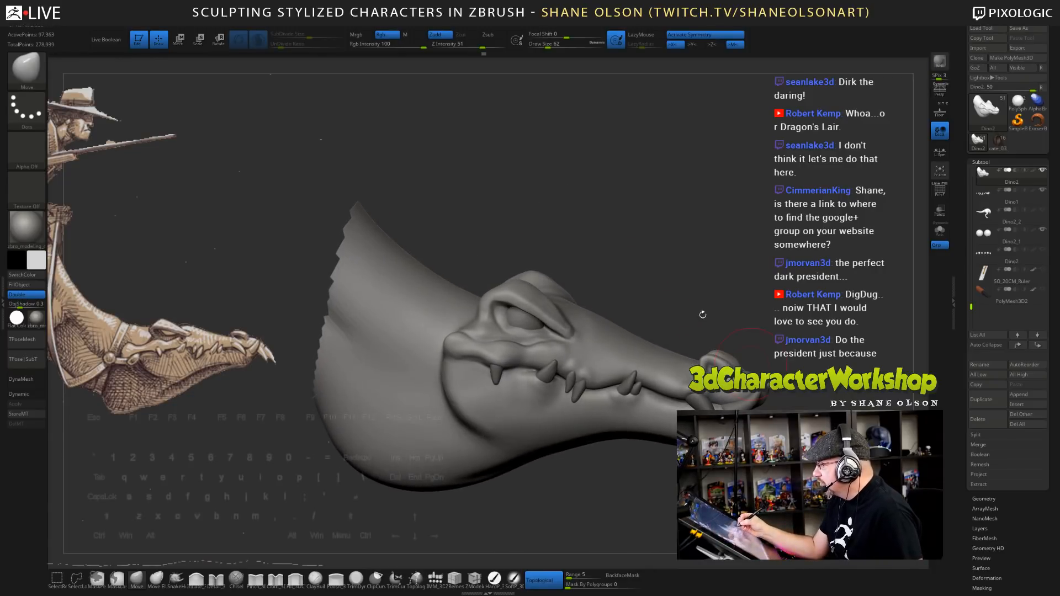
- Reshape the lower eyelid and front of the eye opening with the Move brush, reducing the draw size to 31 and then further
{"action": "key", "text": "s"}
{"action": "left_click_drag", "start_coordinate": [635, 291], "coordinate": [634, 290]}
{"action": "left_click_drag", "start_coordinate": [568, 319], "coordinate": [566, 322]}
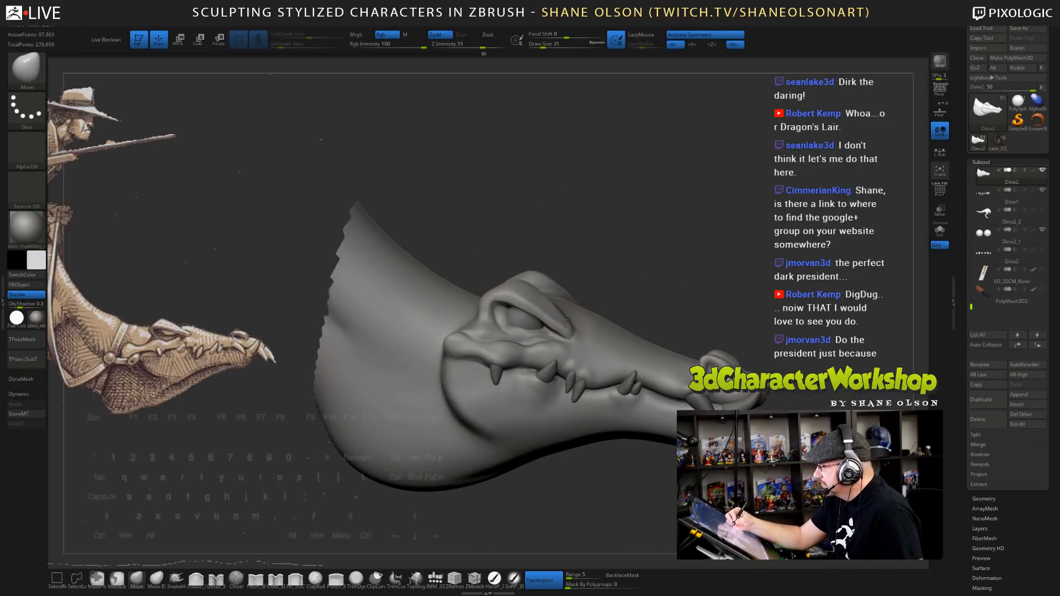
{"action": "mouse_move", "coordinate": [674, 283]}
{"action": "left_mouse_down", "text": "shift"}
{"action": "mouse_move", "coordinate": [677, 268]}
{"action": "mouse_move", "coordinate": [684, 280]}
{"action": "mouse_move", "coordinate": [655, 273]}
{"action": "mouse_move", "coordinate": [628, 292]}
{"action": "left_mouse_up", "text": "shift"}
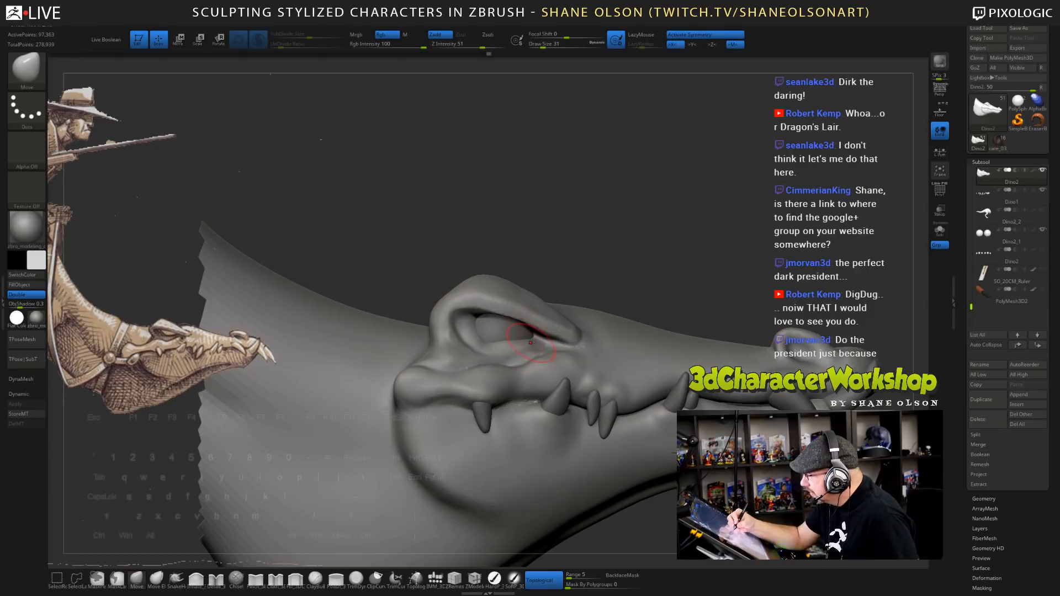
{"action": "left_click_drag", "start_coordinate": [530, 342], "coordinate": [537, 330]}
{"action": "left_click_drag", "start_coordinate": [608, 302], "coordinate": [559, 303]}
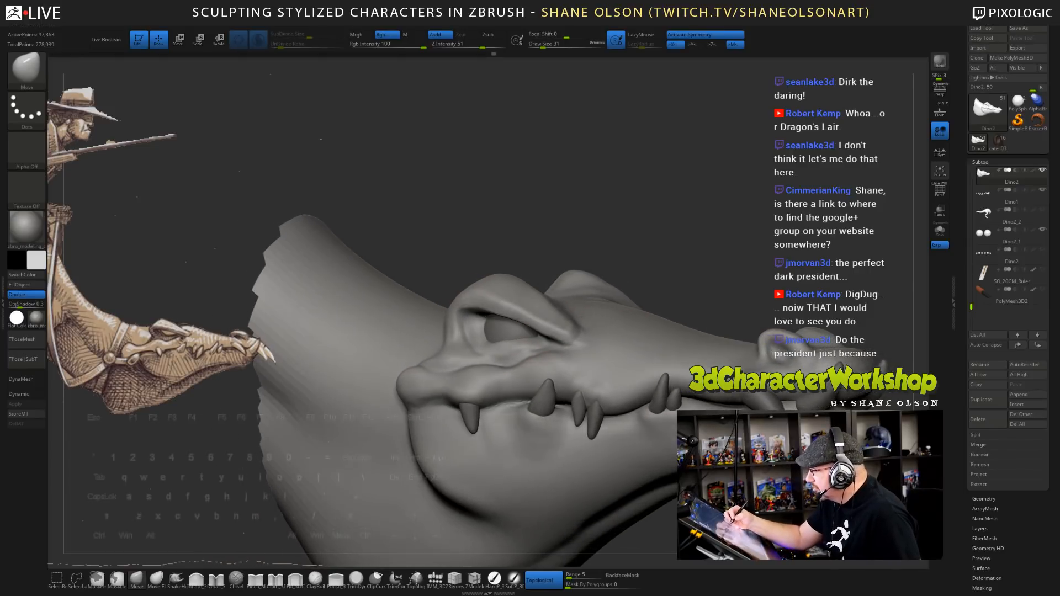
{"action": "key", "text": "bracketleft"}
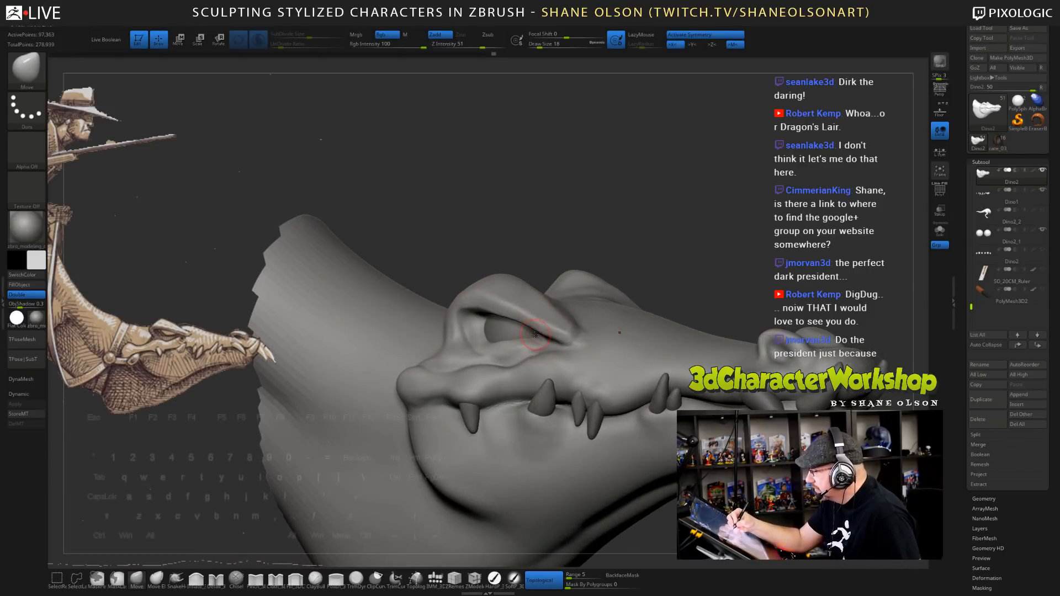
{"action": "left_click_drag", "start_coordinate": [531, 267], "coordinate": [587, 291]}
{"action": "left_click_drag", "start_coordinate": [514, 307], "coordinate": [483, 323]}
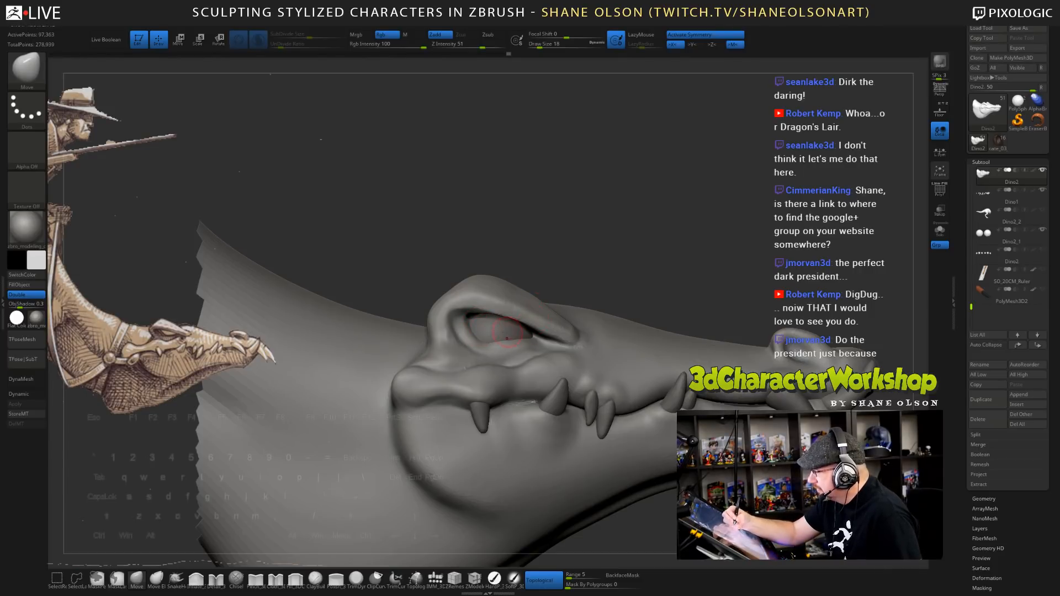
- Pinch the rim of the lower eyelid from the rear to the front corner of the eye at draw size 14
{"action": "left_click_drag", "start_coordinate": [546, 271], "coordinate": [552, 334], "text": "alt"}
{"action": "left_click", "coordinate": [255, 579]}
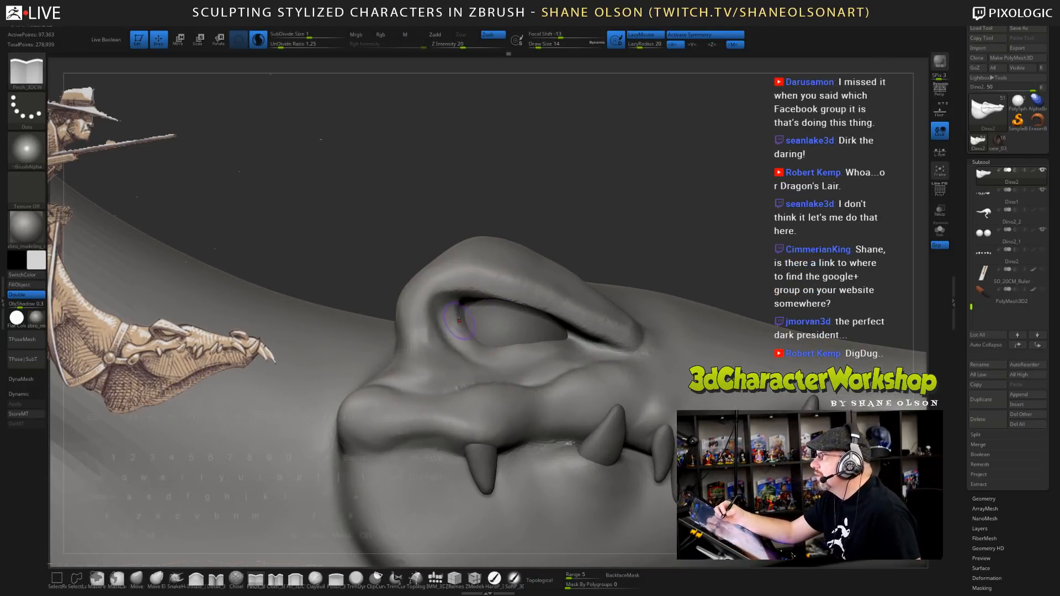
{"action": "left_click_drag", "start_coordinate": [458, 306], "coordinate": [475, 349], "text": "alt"}
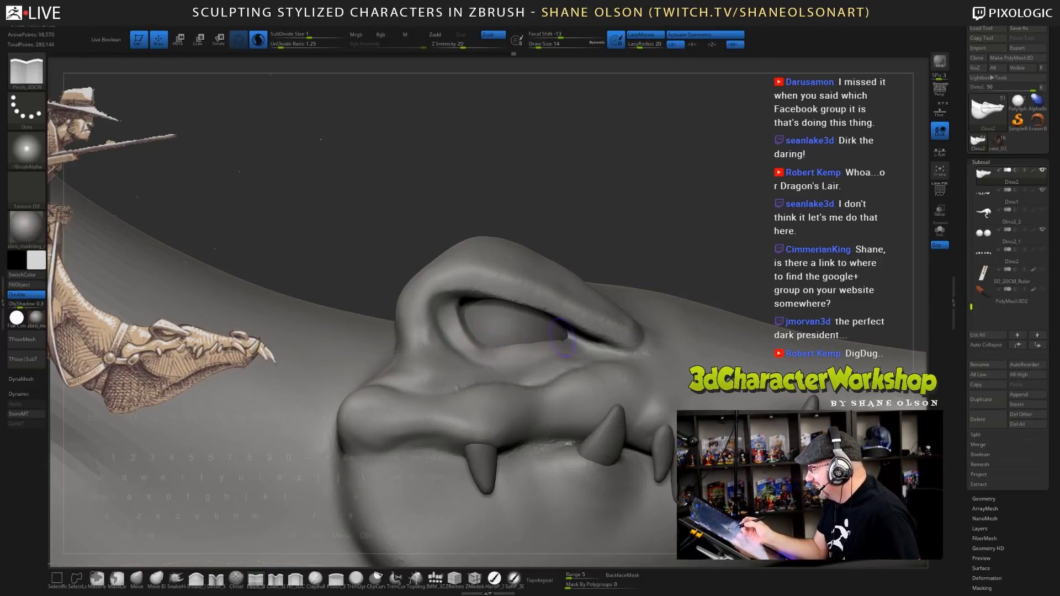
{"action": "left_click_drag", "start_coordinate": [499, 351], "coordinate": [589, 346]}
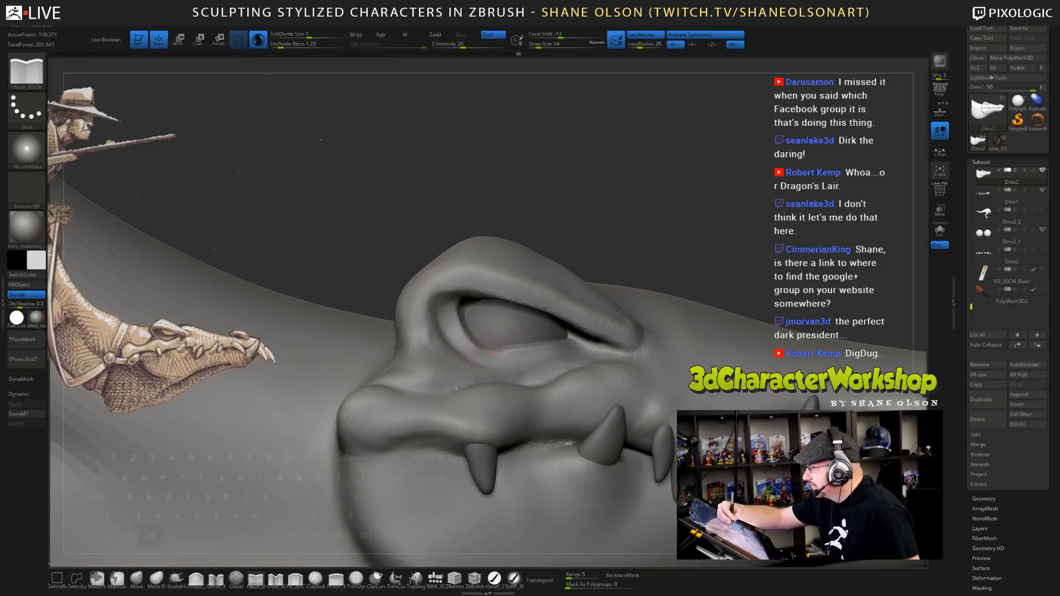
{"action": "left_click_drag", "start_coordinate": [494, 352], "coordinate": [584, 330]}
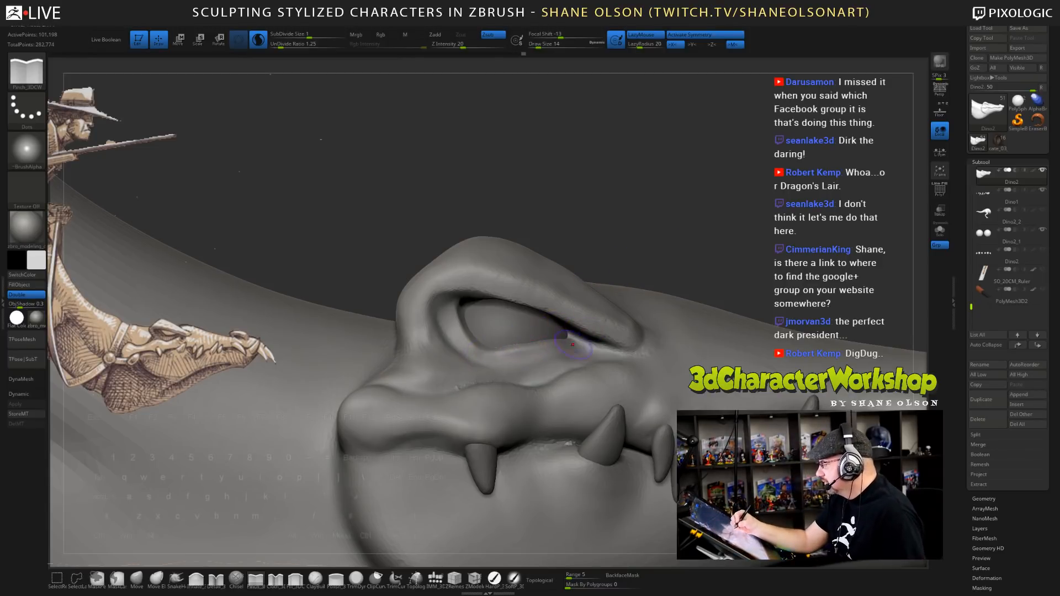
- Define the lower eyelid's front edge with the Detail brush at draw size 14 and smooth the skin beneath it
{"action": "left_click", "coordinate": [216, 579]}
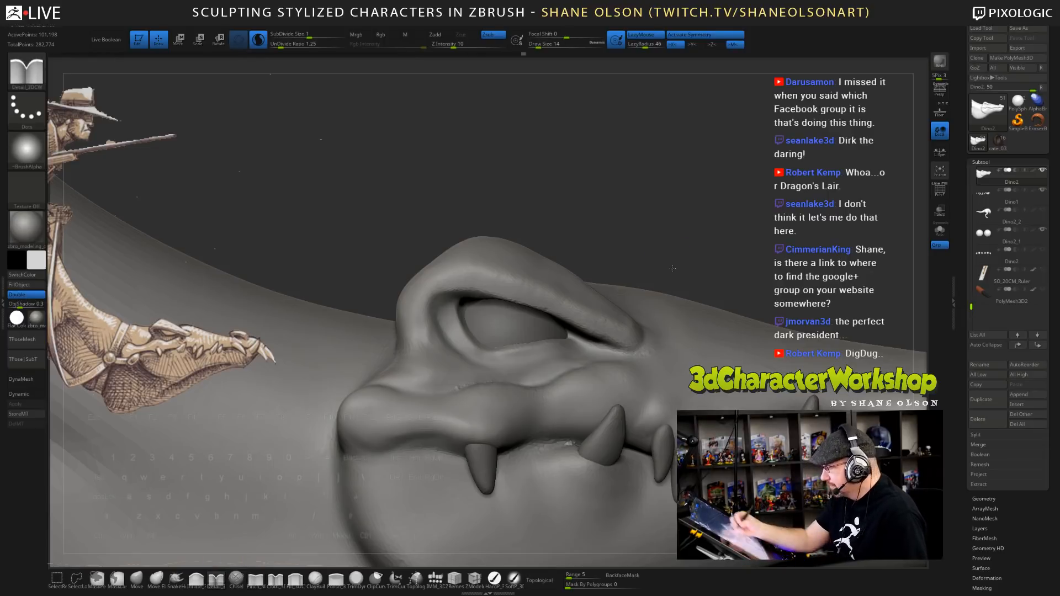
{"action": "left_click_drag", "start_coordinate": [672, 268], "coordinate": [687, 225]}
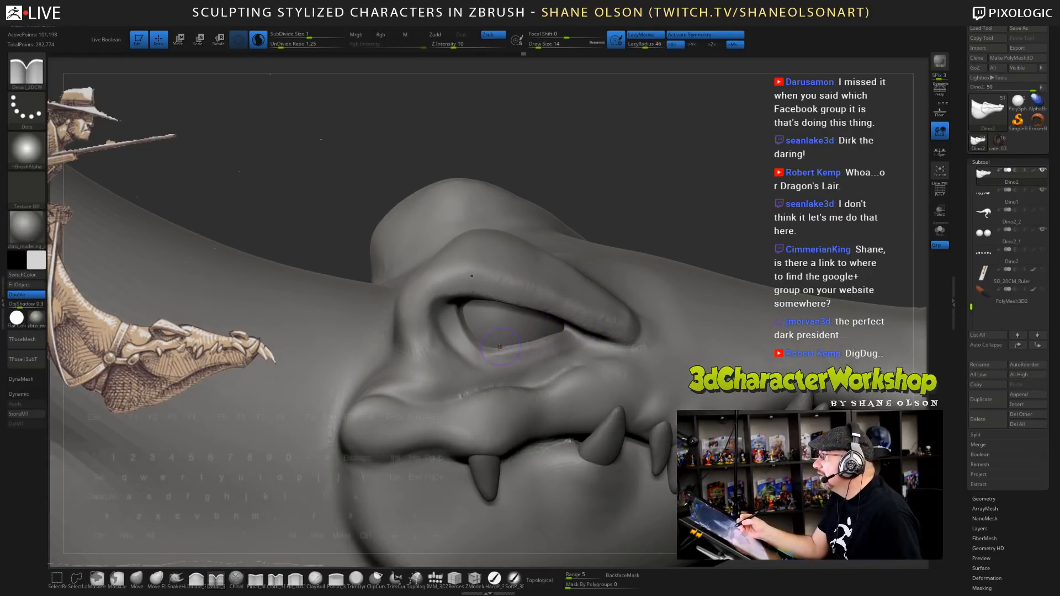
{"action": "left_click_drag", "start_coordinate": [559, 332], "coordinate": [574, 328]}
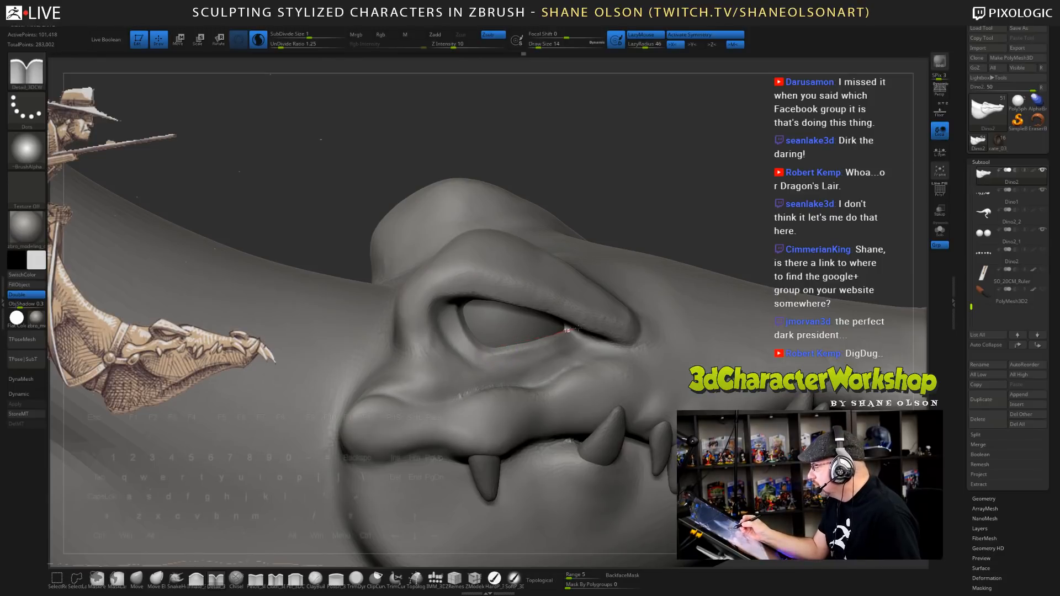
{"action": "left_click_drag", "start_coordinate": [503, 346], "coordinate": [586, 327]}
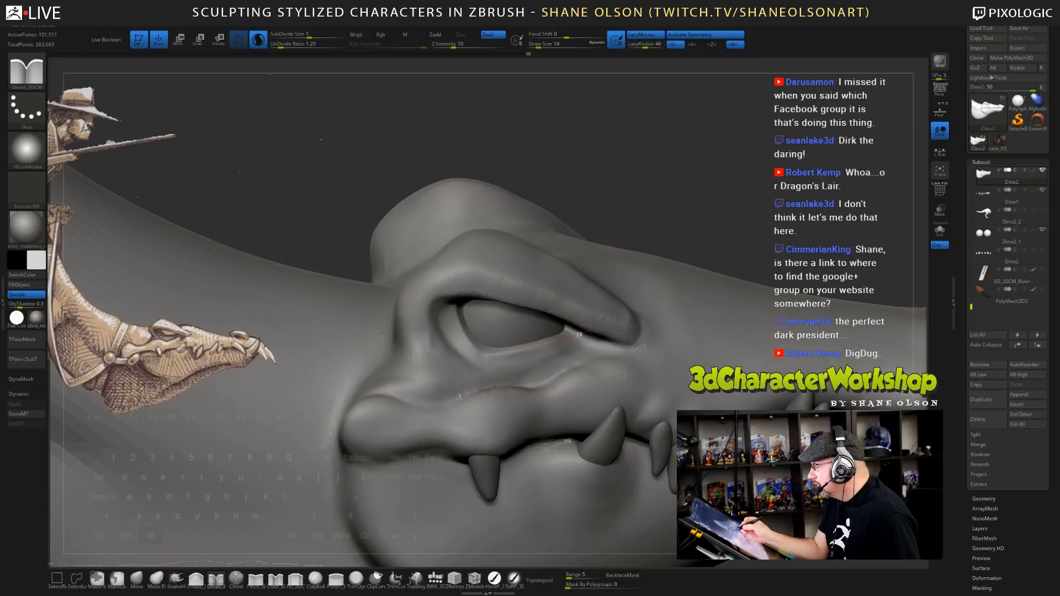
{"action": "left_click_drag", "start_coordinate": [524, 361], "coordinate": [556, 356], "text": "shift"}
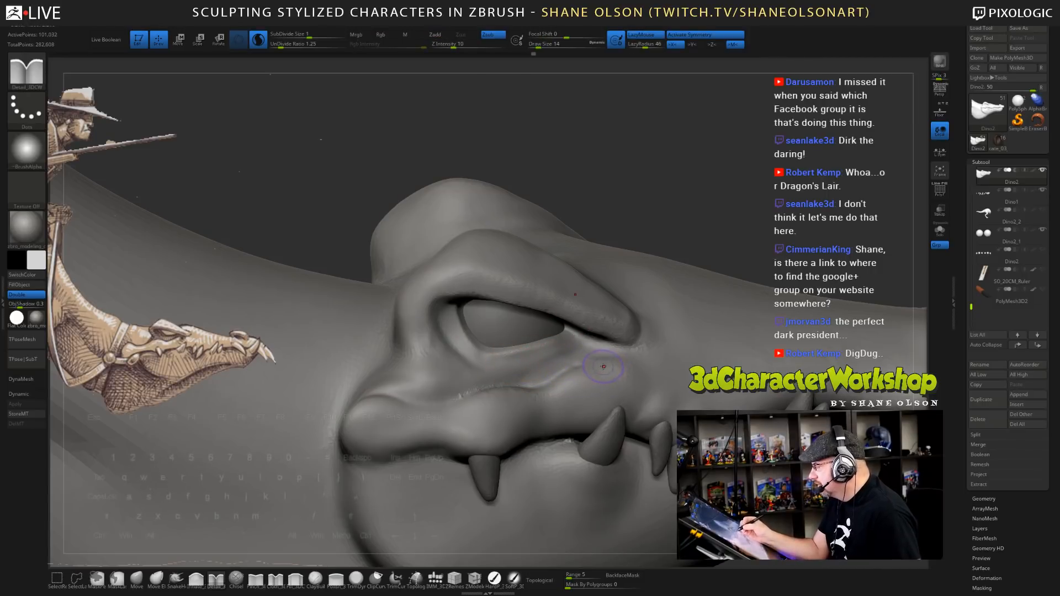
- Smooth the lip above the middle teeth and the cheek below the mouth corner at draw size 23
{"action": "right_click_drag", "start_coordinate": [603, 367], "coordinate": [639, 243], "text": "ctrl"}
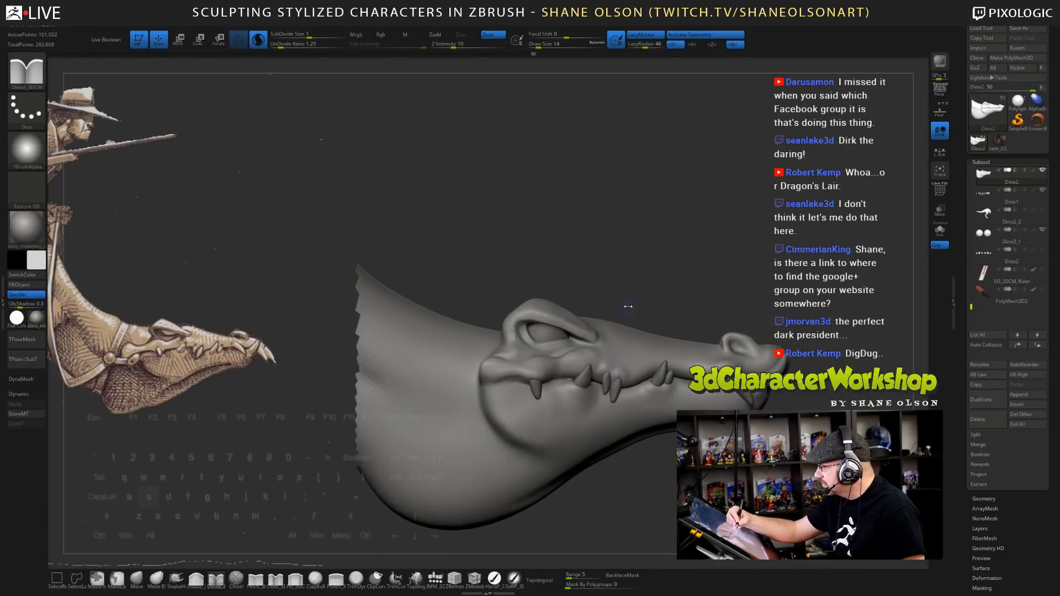
{"action": "key", "text": "shift"}
{"action": "left_click_drag", "start_coordinate": [609, 364], "coordinate": [599, 362], "text": "shift"}
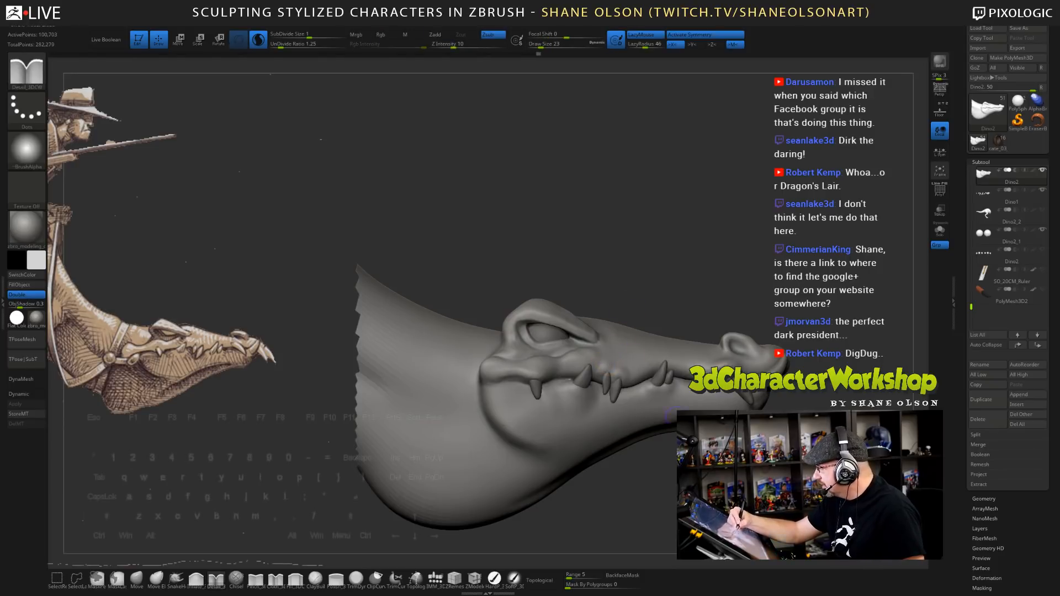
{"action": "mouse_move", "coordinate": [642, 265]}
{"action": "right_mouse_down"}
{"action": "mouse_move", "coordinate": [639, 251]}
{"action": "mouse_move", "coordinate": [611, 259]}
{"action": "right_mouse_up"}
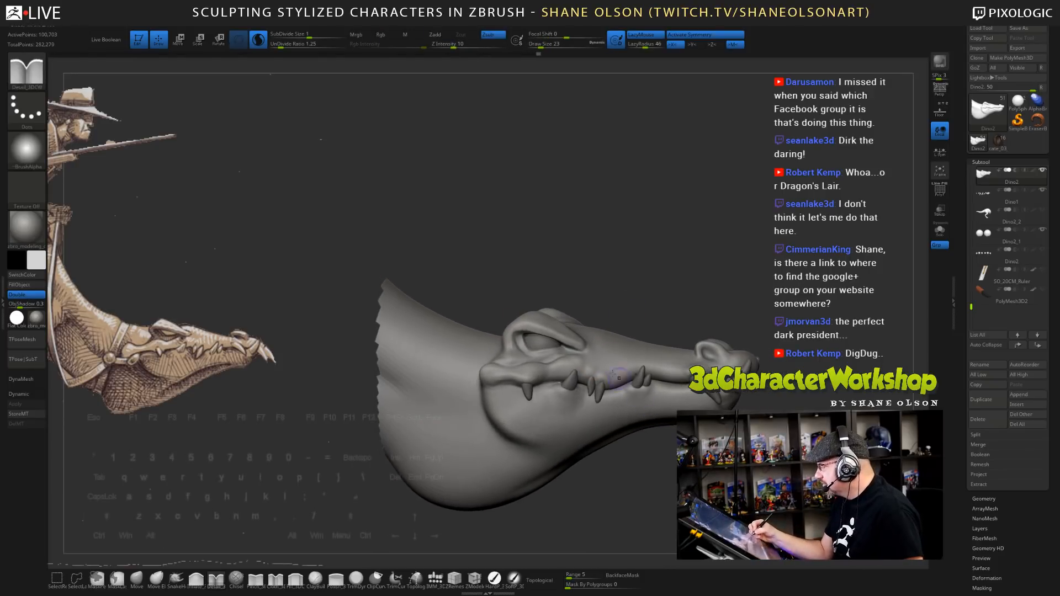
{"action": "mouse_move", "coordinate": [610, 370]}
{"action": "left_mouse_down", "text": "shift"}
{"action": "mouse_move", "coordinate": [618, 375]}
{"action": "mouse_move", "coordinate": [605, 370]}
{"action": "left_mouse_up", "text": "shift"}
{"action": "right_click_drag", "start_coordinate": [672, 490], "coordinate": [687, 485]}
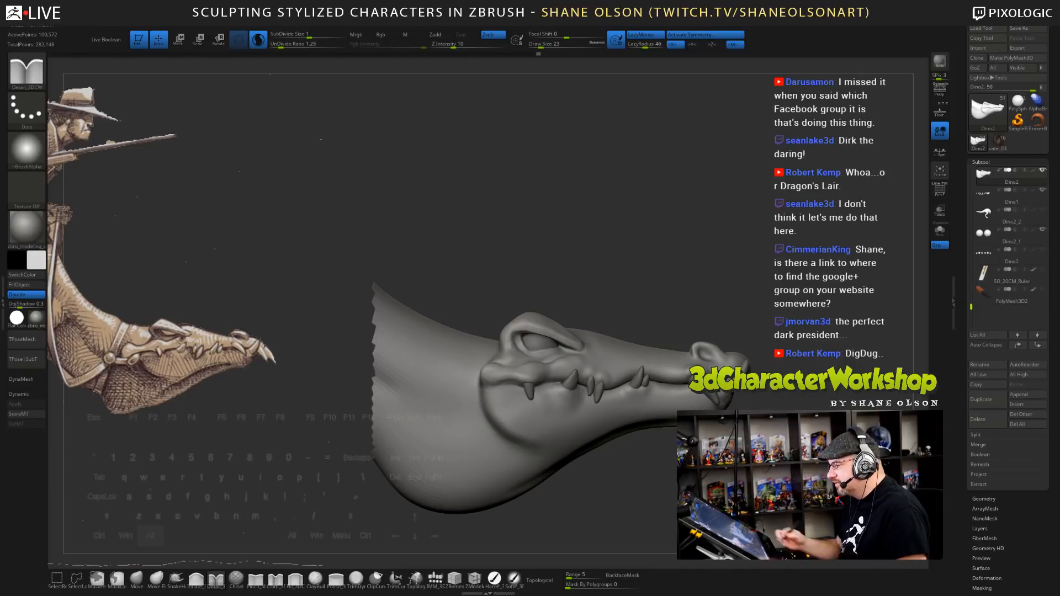
{"action": "left_click_drag", "start_coordinate": [656, 459], "coordinate": [654, 488], "text": "alt"}
{"action": "left_click_drag", "start_coordinate": [496, 399], "coordinate": [515, 430], "text": "shift"}
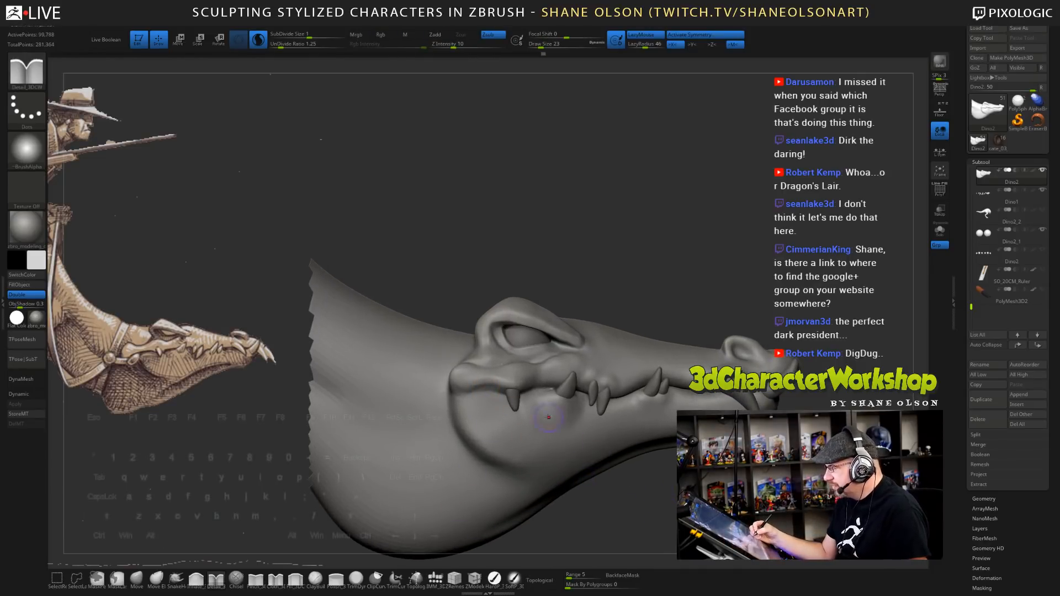
- Adjust and smooth the mouth corner with the Move brush, reducing the draw size to 25 and undoing unwanted edits
{"action": "left_click", "coordinate": [137, 578]}
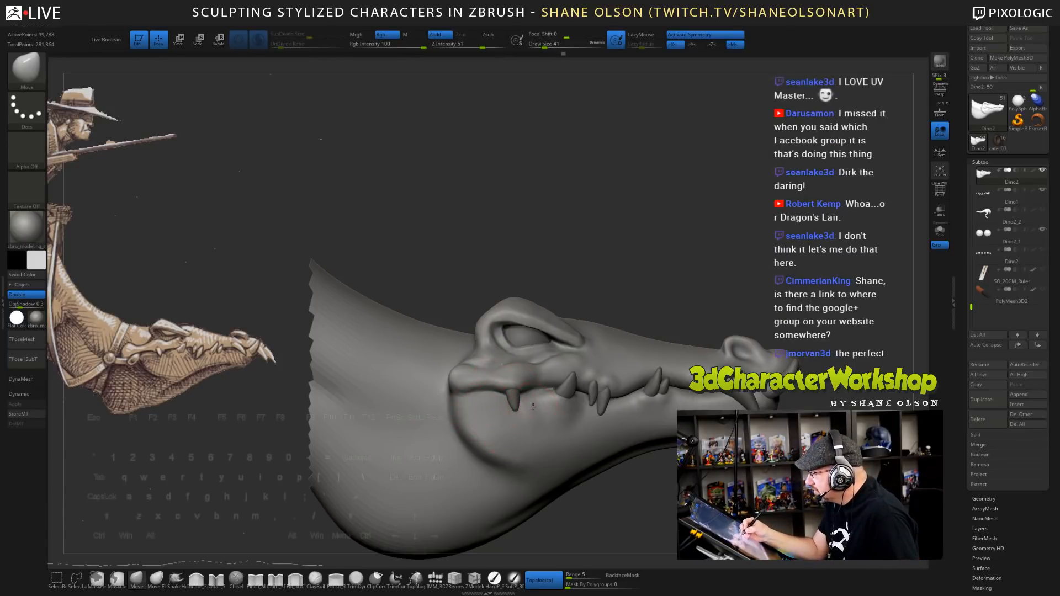
{"action": "right_click_drag", "start_coordinate": [567, 420], "coordinate": [627, 425]}
{"action": "mouse_move", "coordinate": [484, 389]}
{"action": "left_mouse_down", "text": "shift"}
{"action": "mouse_move", "coordinate": [522, 381]}
{"action": "mouse_move", "coordinate": [488, 380]}
{"action": "left_mouse_up", "text": "shift"}
{"action": "key", "text": "["}
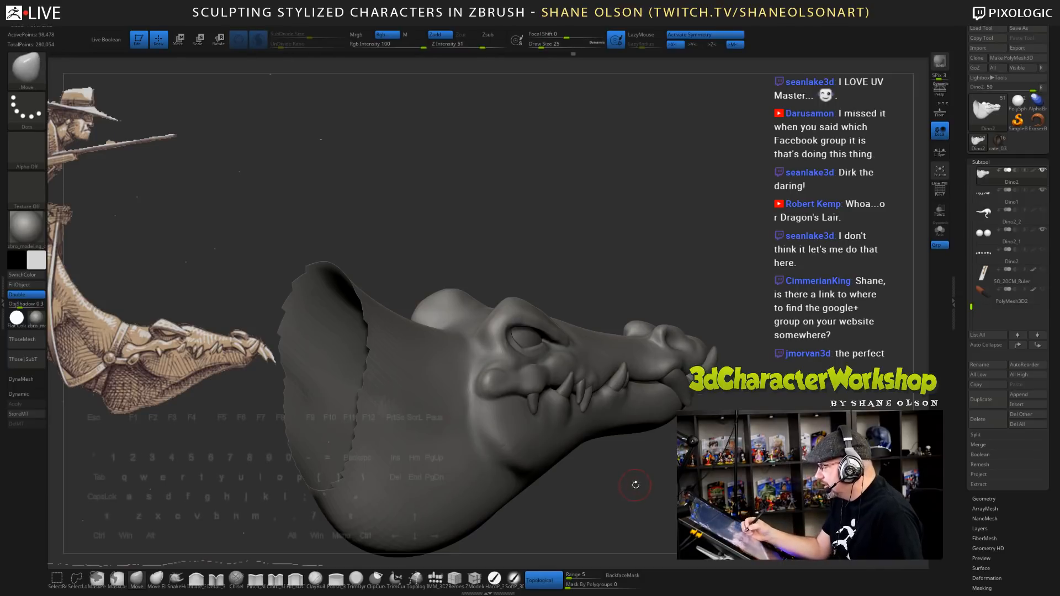
{"action": "key", "text": "ctrl+z"}
{"action": "key", "text": "ctrl+z"}
{"action": "key", "text": "ctrl+z"}
{"action": "left_click_drag", "start_coordinate": [496, 374], "coordinate": [489, 382], "text": "shift"}
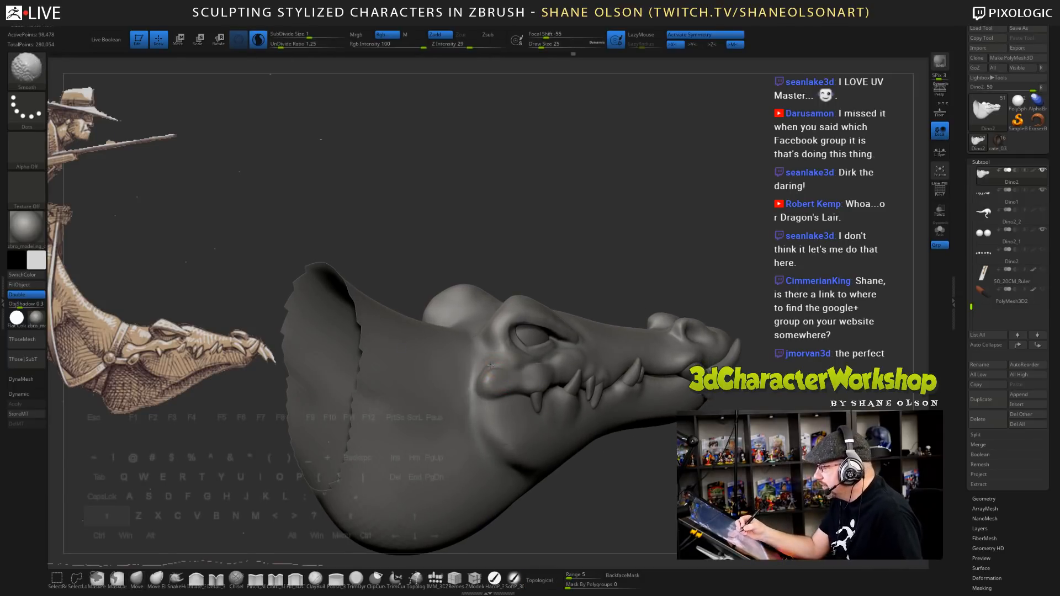
- Pull the mouth corner slightly backward with the Move brush, raising the draw size to 31
{"action": "left_click_drag", "start_coordinate": [606, 472], "coordinate": [612, 482]}
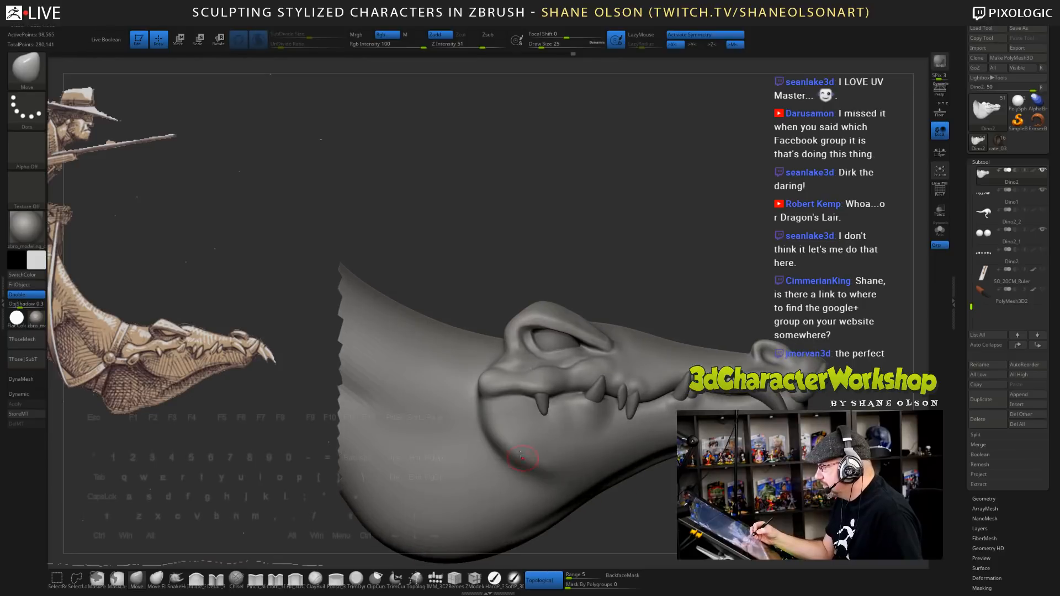
{"action": "right_click_drag", "start_coordinate": [507, 385], "coordinate": [497, 408]}
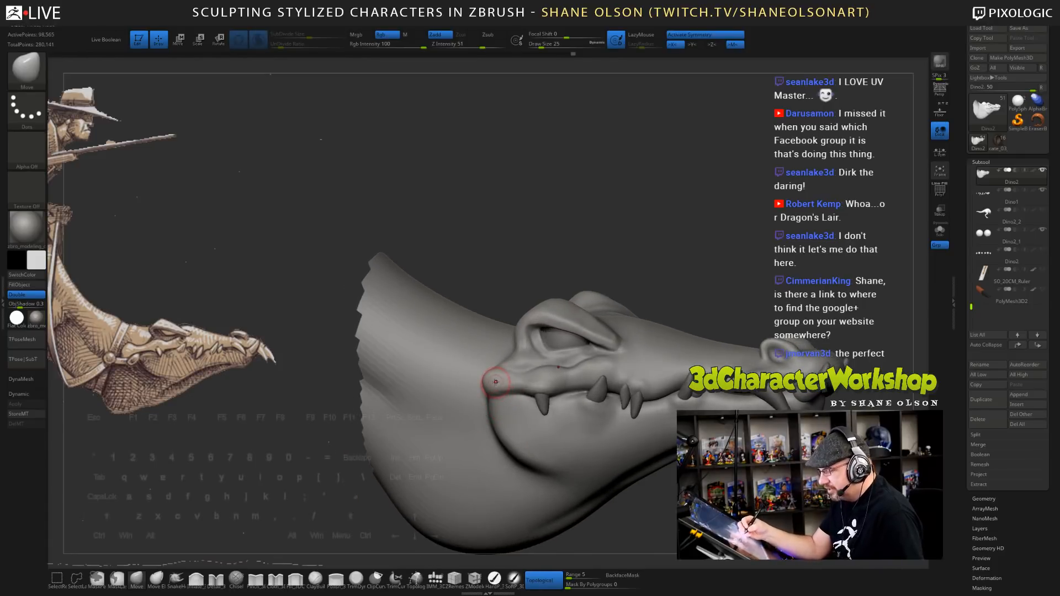
{"action": "key", "text": "]"}
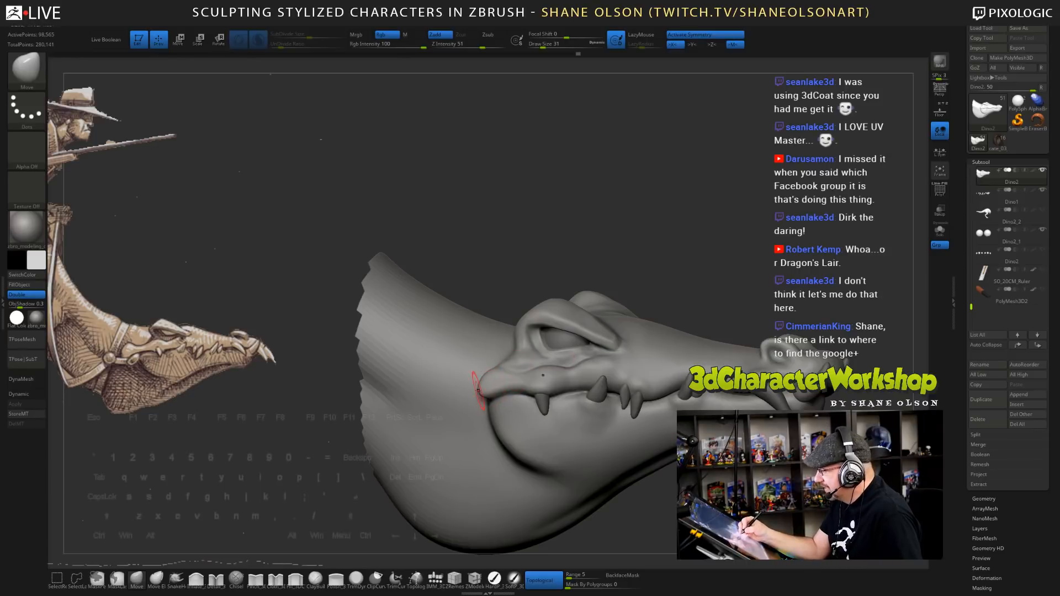
{"action": "mouse_move", "coordinate": [529, 380]}
{"action": "right_mouse_down"}
{"action": "mouse_move", "coordinate": [662, 388]}
{"action": "mouse_move", "coordinate": [581, 386]}
{"action": "right_mouse_up"}
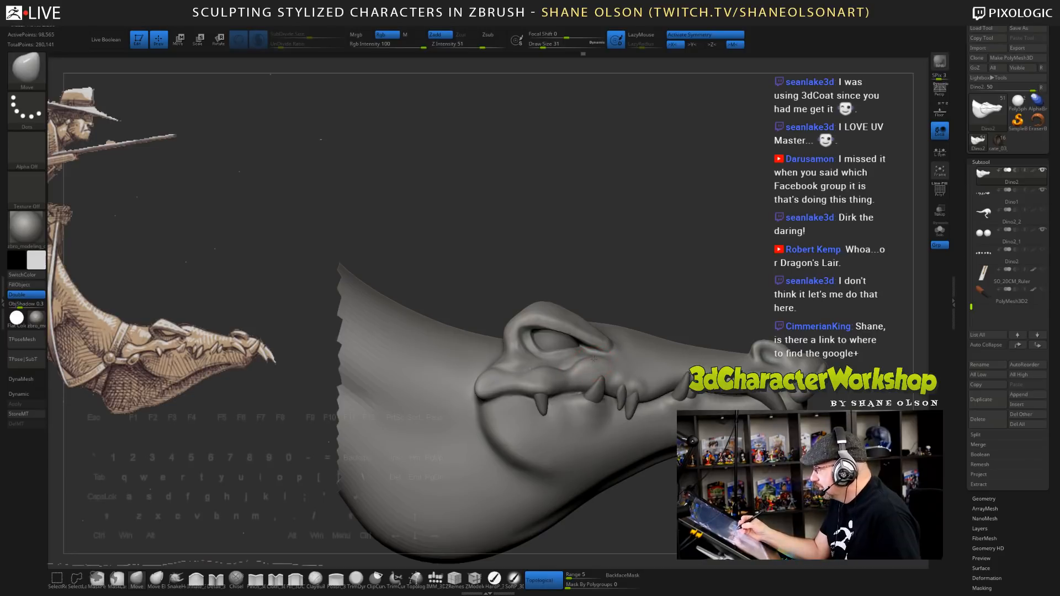
- Smooth the upper lip above the middle teeth, reducing the draw size to 17
{"action": "key", "text": "shift"}
{"action": "mouse_move", "coordinate": [596, 362]}
{"action": "left_mouse_down", "text": "shift"}
{"action": "mouse_move", "coordinate": [582, 366]}
{"action": "mouse_move", "coordinate": [596, 358]}
{"action": "left_mouse_up", "text": "shift"}
{"action": "key", "text": "s"}
{"action": "key", "text": "shift"}
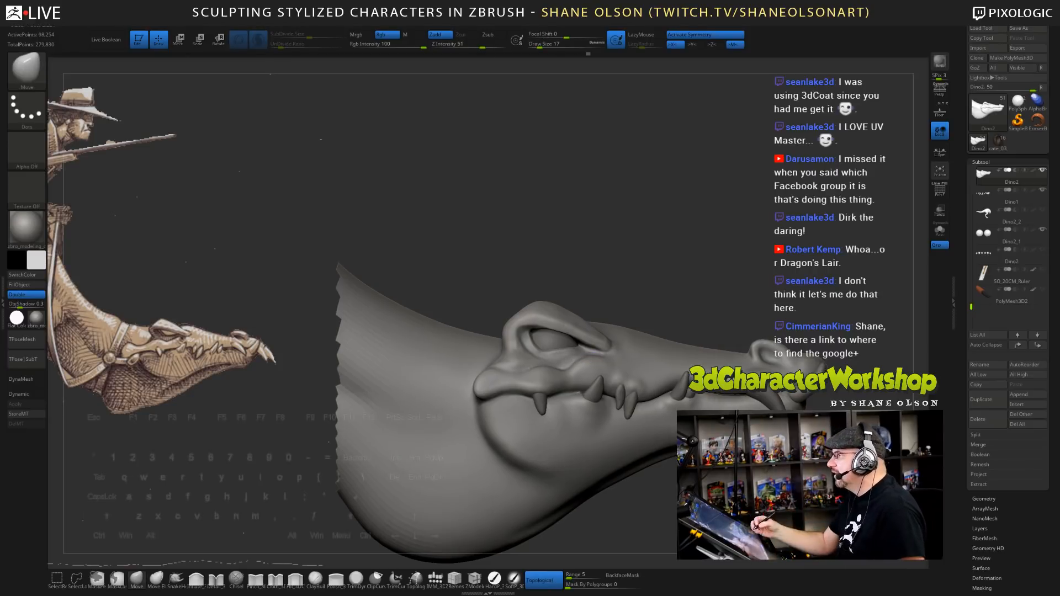
- Smooth the fold between the eye and the mouth corner, raising the draw size to 25
{"action": "mouse_move", "coordinate": [596, 358]}
{"action": "right_mouse_down", "text": "alt"}
{"action": "mouse_move", "coordinate": [597, 331]}
{"action": "mouse_move", "coordinate": [580, 313]}
{"action": "mouse_move", "coordinate": [635, 328]}
{"action": "mouse_move", "coordinate": [551, 385]}
{"action": "right_mouse_up", "text": "alt"}
{"action": "key", "text": "shift"}
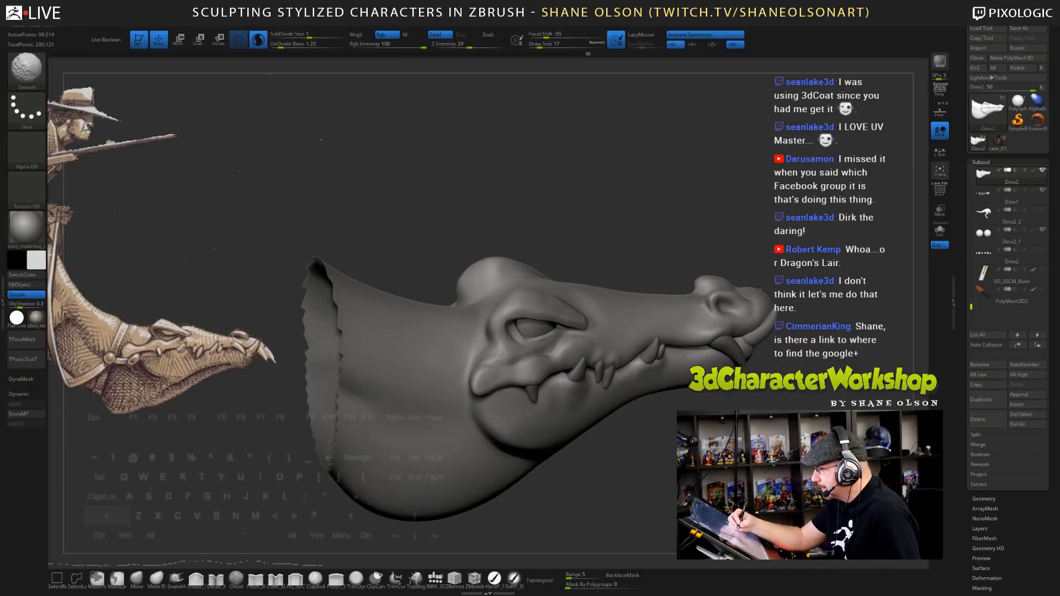
{"action": "key", "text": "bracketright"}
{"action": "key", "text": "bracketright"}
{"action": "key", "text": "shift"}
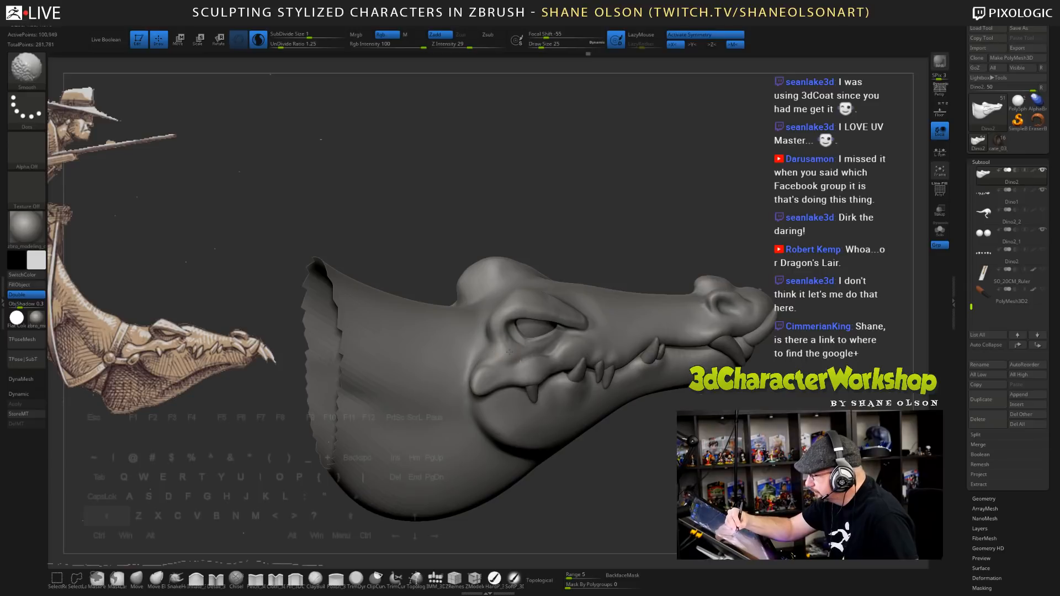
- Deepen the crease between the mouth corner and the lower eyelid with the Detail brush at draw size 25
{"action": "left_click", "coordinate": [215, 578]}
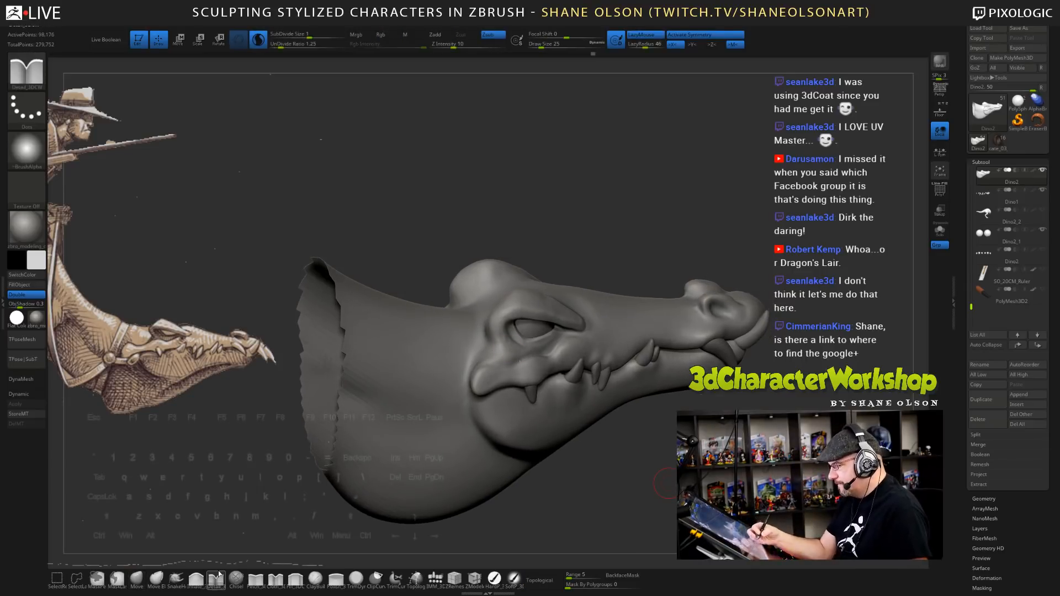
{"action": "left_click_drag", "start_coordinate": [653, 400], "coordinate": [657, 500], "text": "alt"}
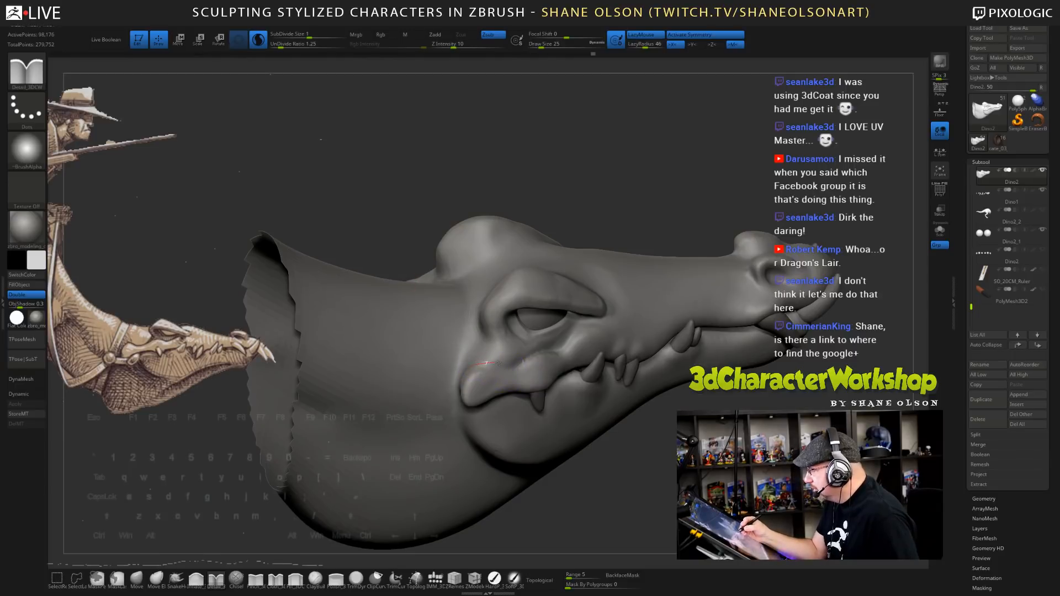
{"action": "left_click_drag", "start_coordinate": [503, 366], "coordinate": [537, 351]}
{"action": "mouse_move", "coordinate": [649, 473]}
{"action": "left_mouse_down"}
{"action": "mouse_move", "coordinate": [651, 497]}
{"action": "mouse_move", "coordinate": [644, 469]}
{"action": "left_mouse_up"}
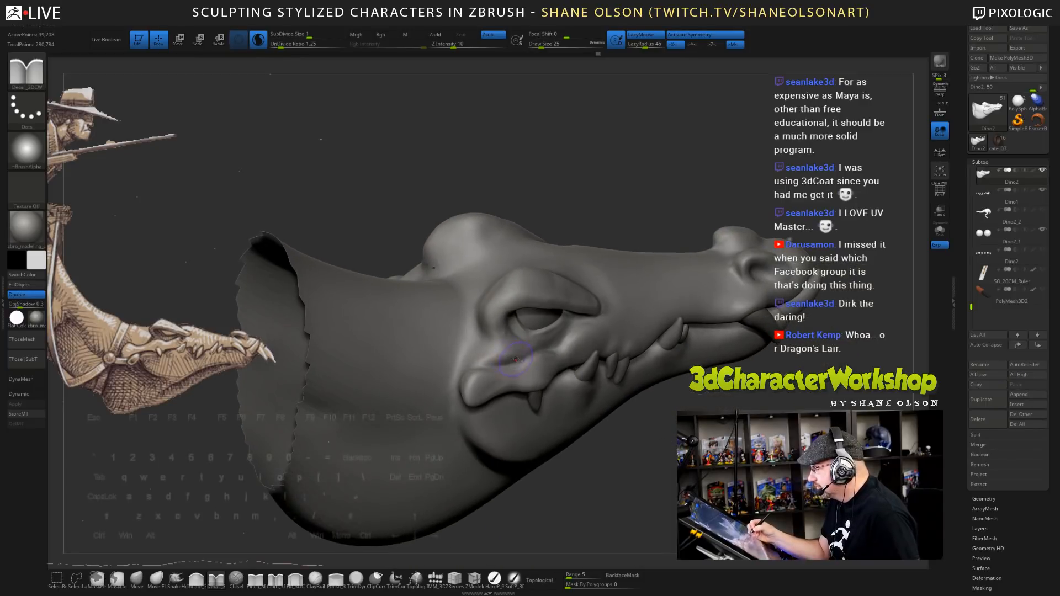
{"action": "mouse_move", "coordinate": [504, 338]}
{"action": "left_mouse_down"}
{"action": "mouse_move", "coordinate": [524, 356]}
{"action": "mouse_move", "coordinate": [509, 350]}
{"action": "mouse_move", "coordinate": [497, 364]}
{"action": "left_mouse_up"}
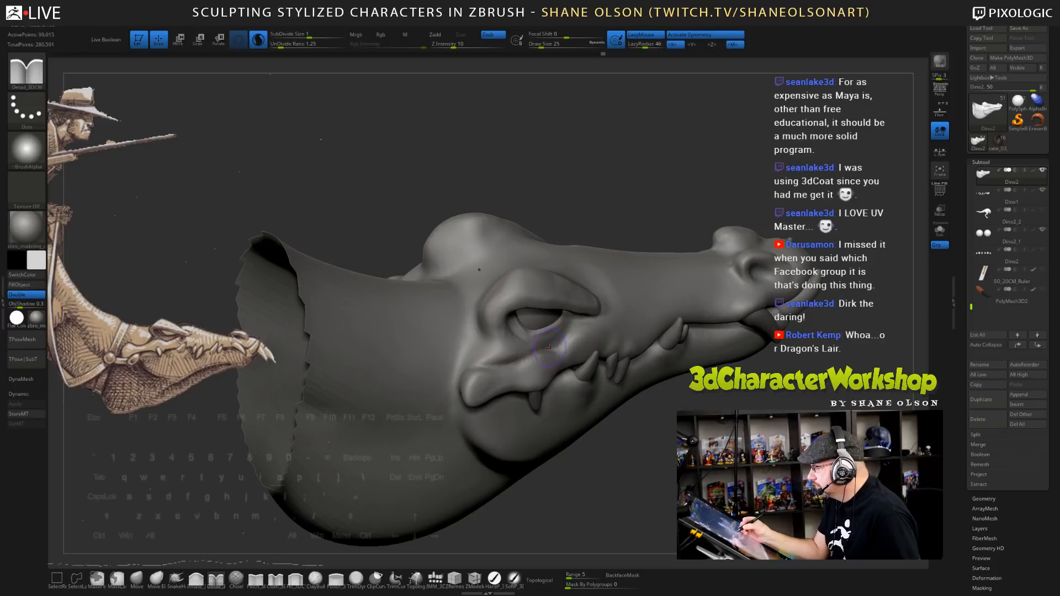
- Smooth the fold above the mouth corner at draw size 29, with the Move brush as the active sculpting brush
{"action": "mouse_move", "coordinate": [668, 478]}
{"action": "left_mouse_down"}
{"action": "mouse_move", "coordinate": [659, 469]}
{"action": "mouse_move", "coordinate": [603, 479]}
{"action": "mouse_move", "coordinate": [587, 467]}
{"action": "mouse_move", "coordinate": [522, 480]}
{"action": "left_mouse_up"}
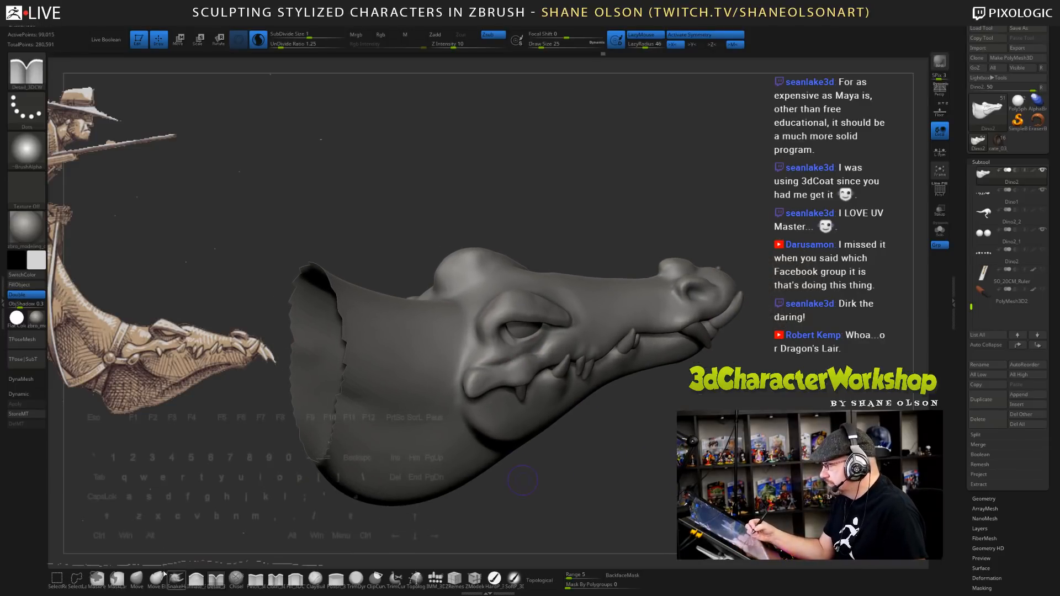
{"action": "left_click", "coordinate": [137, 578]}
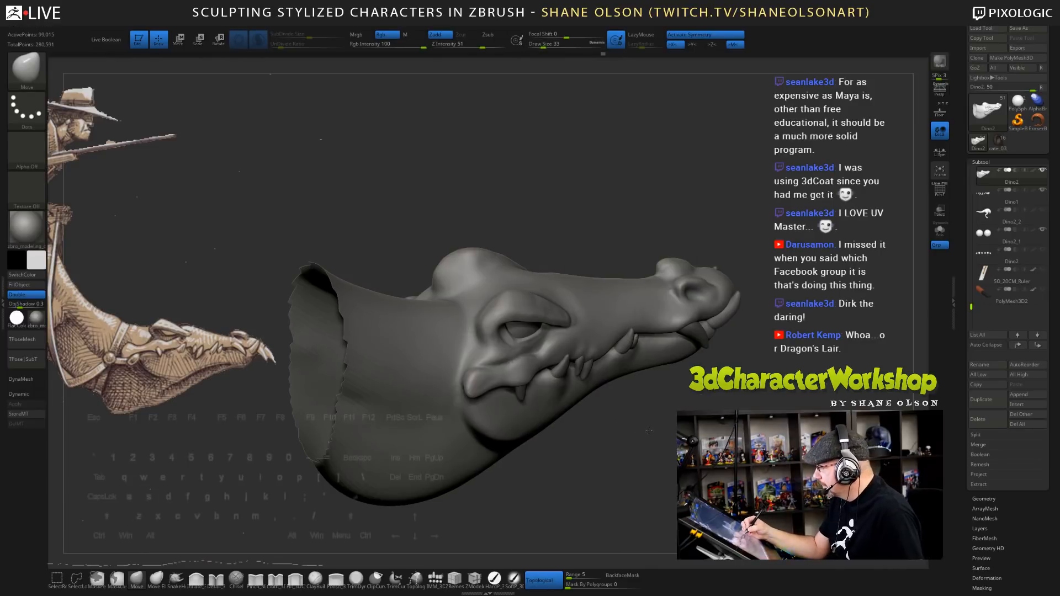
{"action": "left_click_drag", "start_coordinate": [648, 430], "coordinate": [693, 431]}
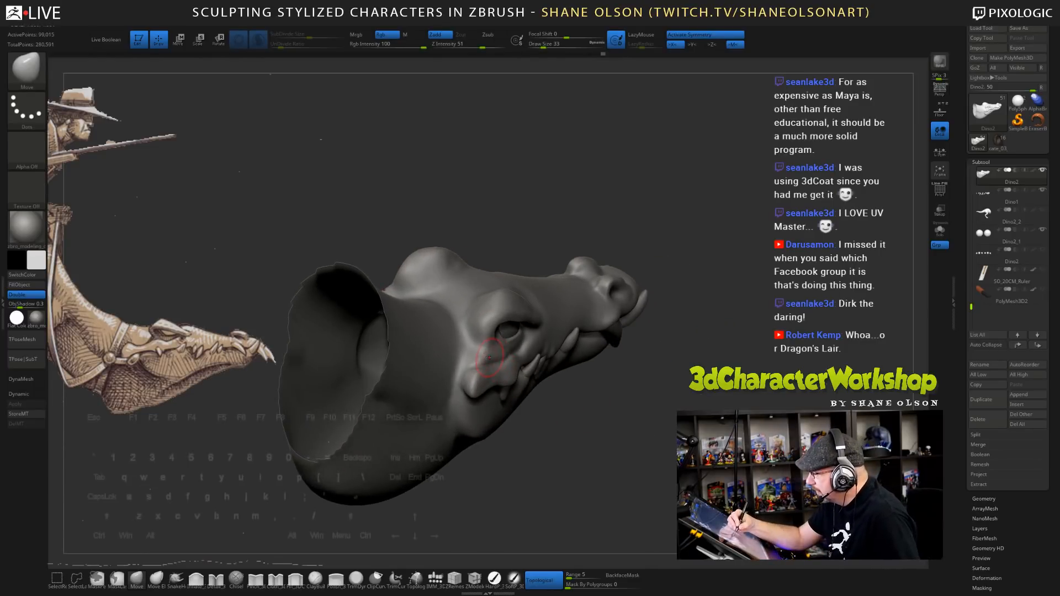
{"action": "left_click_drag", "start_coordinate": [583, 474], "coordinate": [598, 480]}
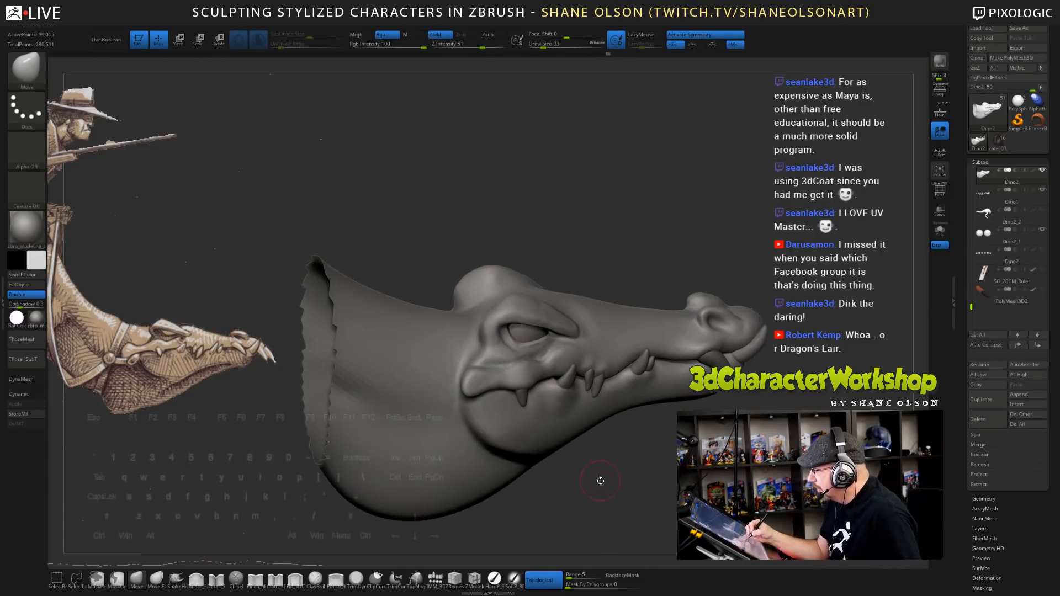
{"action": "key", "text": "s"}
{"action": "left_click", "coordinate": [597, 480]}
{"action": "mouse_move", "coordinate": [499, 373]}
{"action": "left_mouse_down", "text": "shift"}
{"action": "mouse_move", "coordinate": [491, 364]}
{"action": "mouse_move", "coordinate": [510, 376]}
{"action": "left_mouse_up", "text": "shift"}
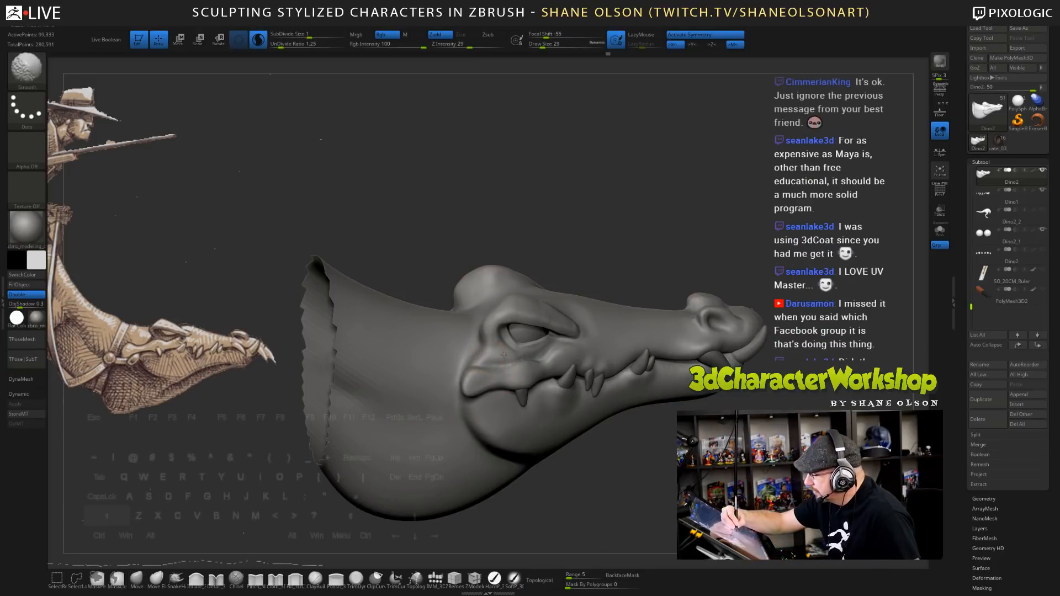
- Smooth the lip behind the rear tooth and the fold beneath the eye, reducing the draw size to 18
{"action": "mouse_move", "coordinate": [643, 473]}
{"action": "left_mouse_down"}
{"action": "mouse_move", "coordinate": [648, 460]}
{"action": "mouse_move", "coordinate": [679, 477]}
{"action": "left_mouse_up"}
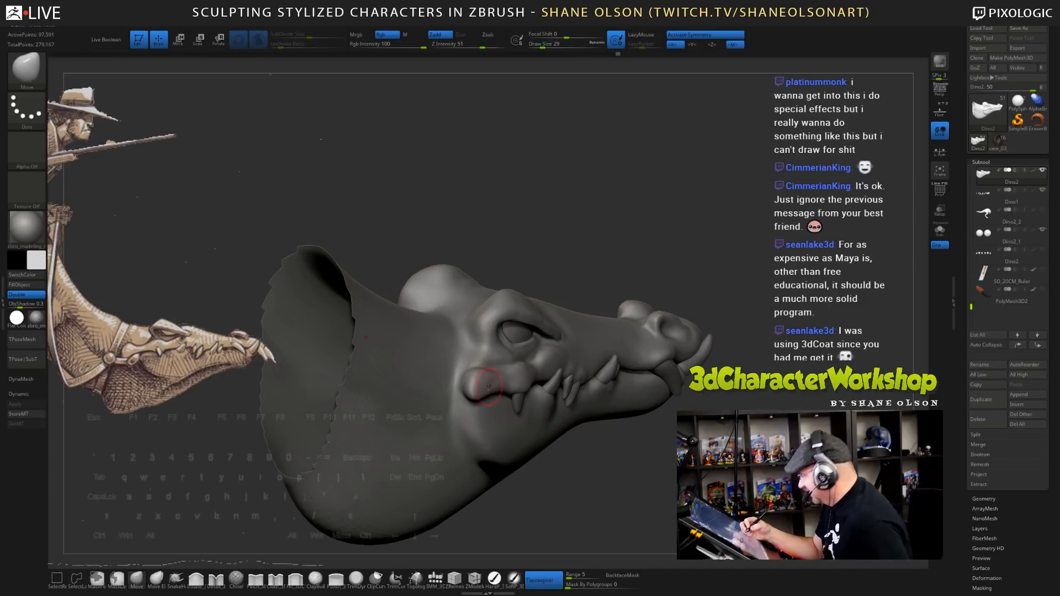
{"action": "mouse_move", "coordinate": [628, 464]}
{"action": "left_mouse_down"}
{"action": "mouse_move", "coordinate": [629, 485]}
{"action": "mouse_move", "coordinate": [614, 471]}
{"action": "left_mouse_up"}
{"action": "key", "text": "shift"}
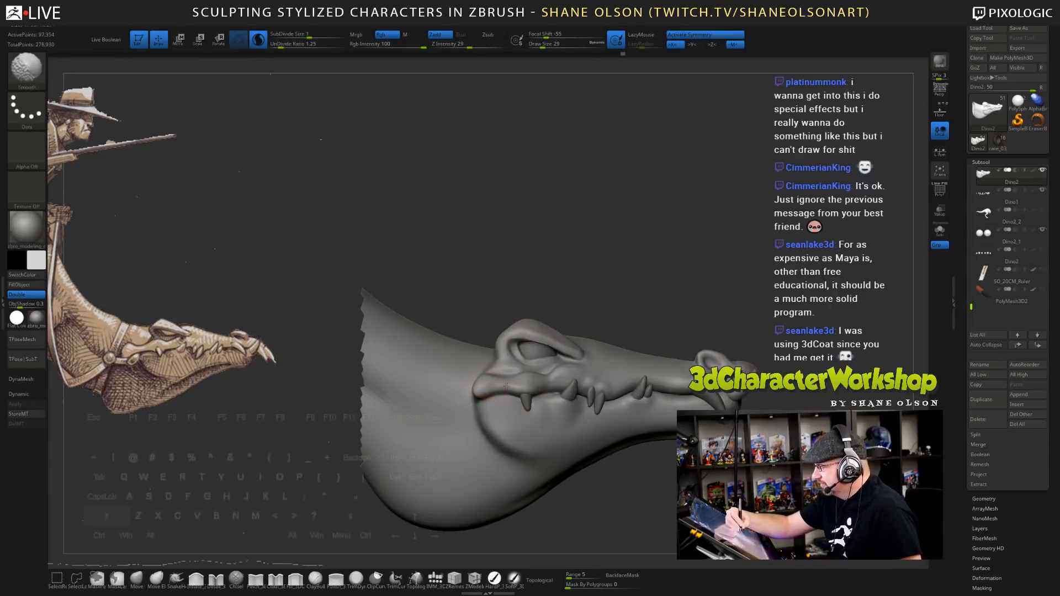
{"action": "left_click_drag", "start_coordinate": [506, 386], "coordinate": [514, 382], "text": "shift"}
{"action": "left_click_drag", "start_coordinate": [649, 499], "coordinate": [585, 264]}
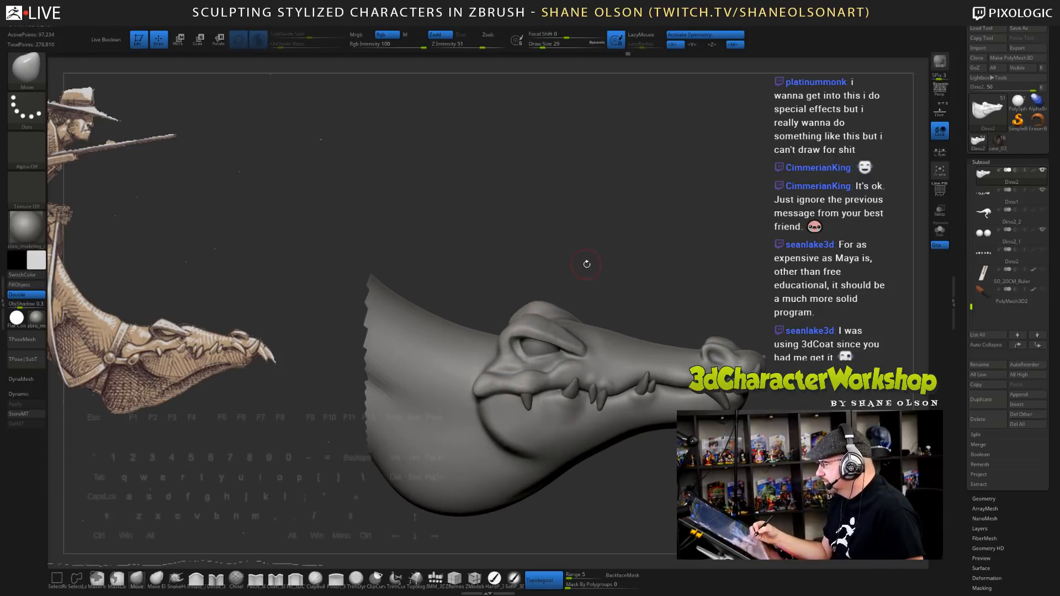
{"action": "key", "text": "shift"}
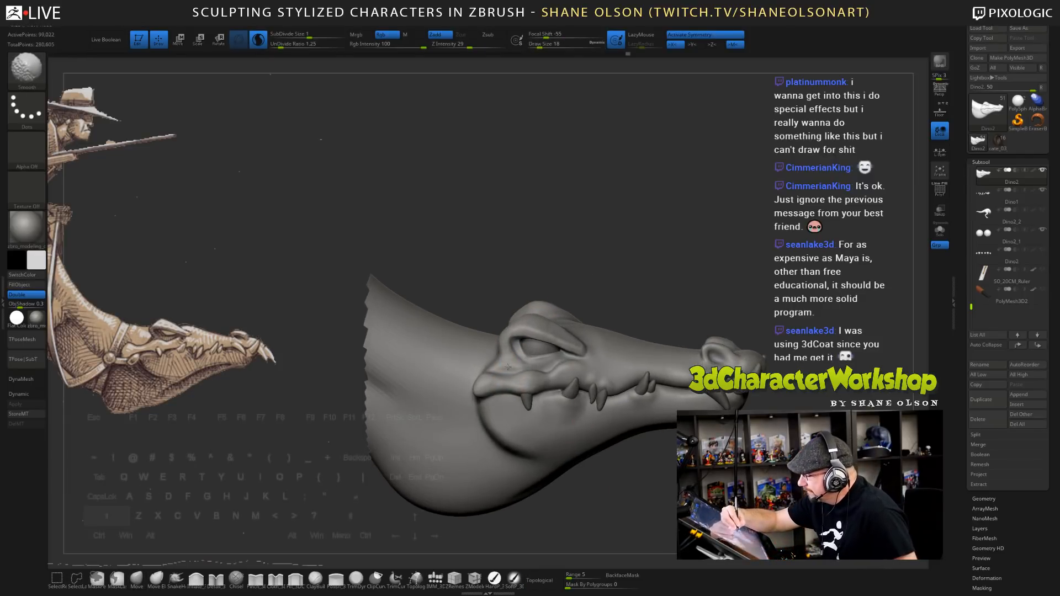
{"action": "left_click_drag", "start_coordinate": [508, 366], "coordinate": [511, 367], "text": "shift"}
- Nudge the lip and cheek area beneath the eye with the Move brush at draw size 71
{"action": "key", "text": "s"}
{"action": "mouse_move", "coordinate": [623, 491]}
{"action": "left_mouse_down"}
{"action": "mouse_move", "coordinate": [599, 470]}
{"action": "mouse_move", "coordinate": [600, 446]}
{"action": "left_mouse_up"}
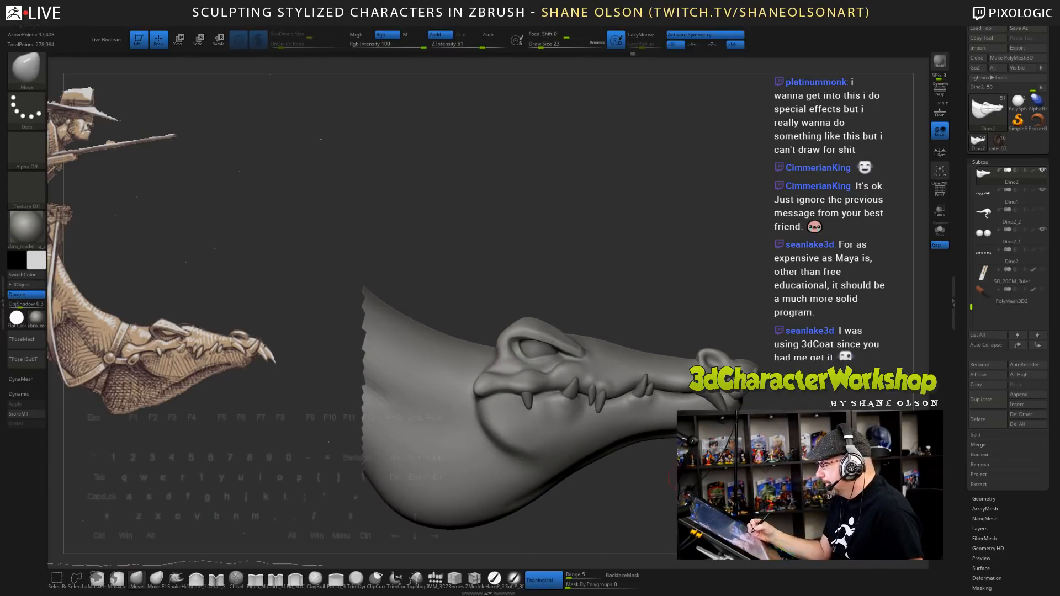
{"action": "key", "text": "s"}
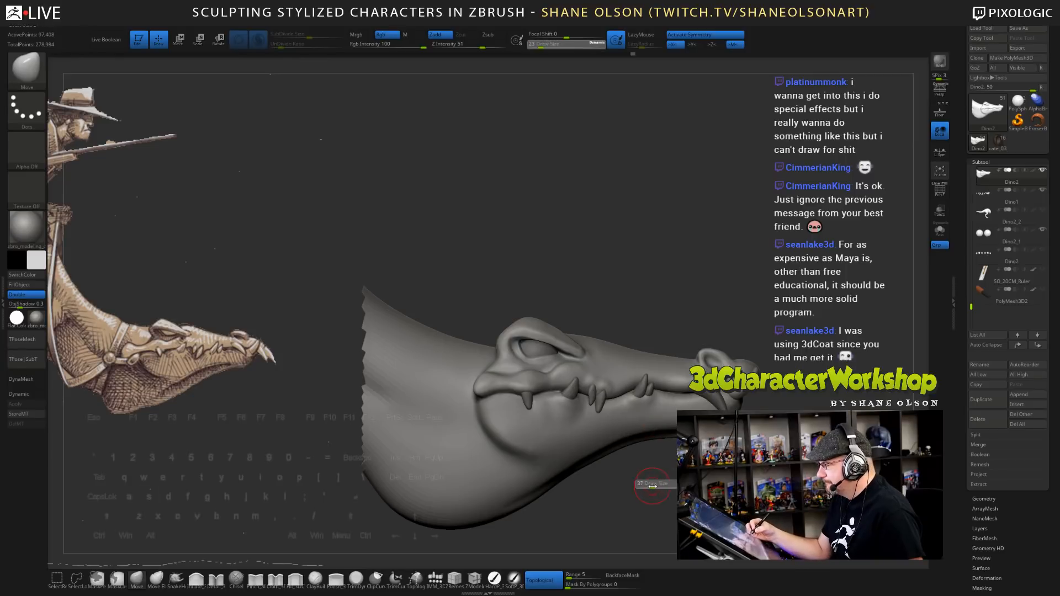
{"action": "left_click_drag", "start_coordinate": [655, 486], "coordinate": [657, 486]}
{"action": "key", "text": "s"}
{"action": "left_click_drag", "start_coordinate": [536, 377], "coordinate": [539, 377]}
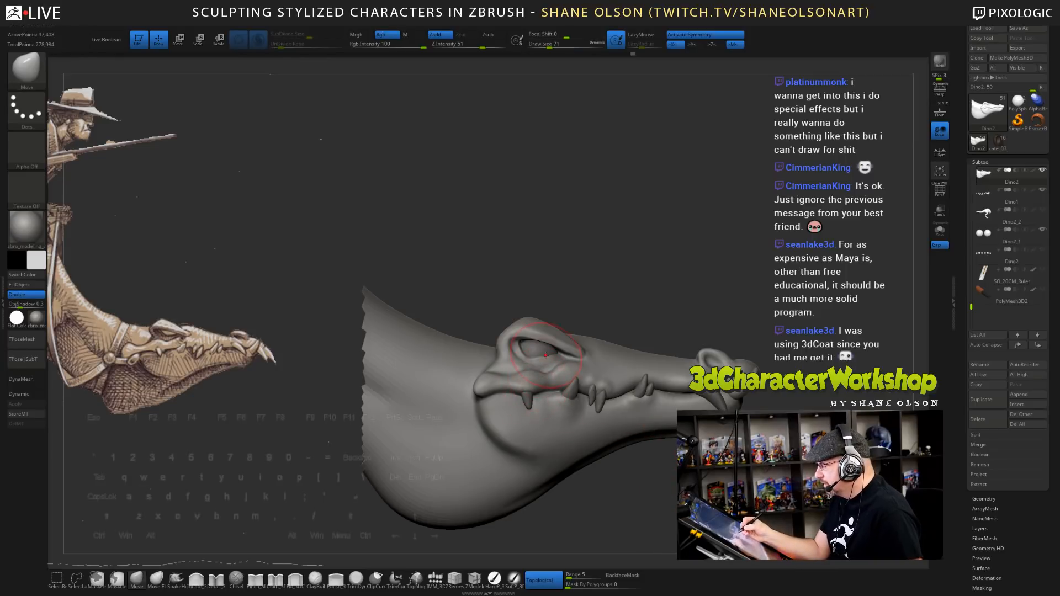
- Push the brow and eye bulge slightly downward with the Move brush, raising the draw size to 158
{"action": "key", "text": "s"}
{"action": "left_click_drag", "start_coordinate": [574, 279], "coordinate": [577, 281]}
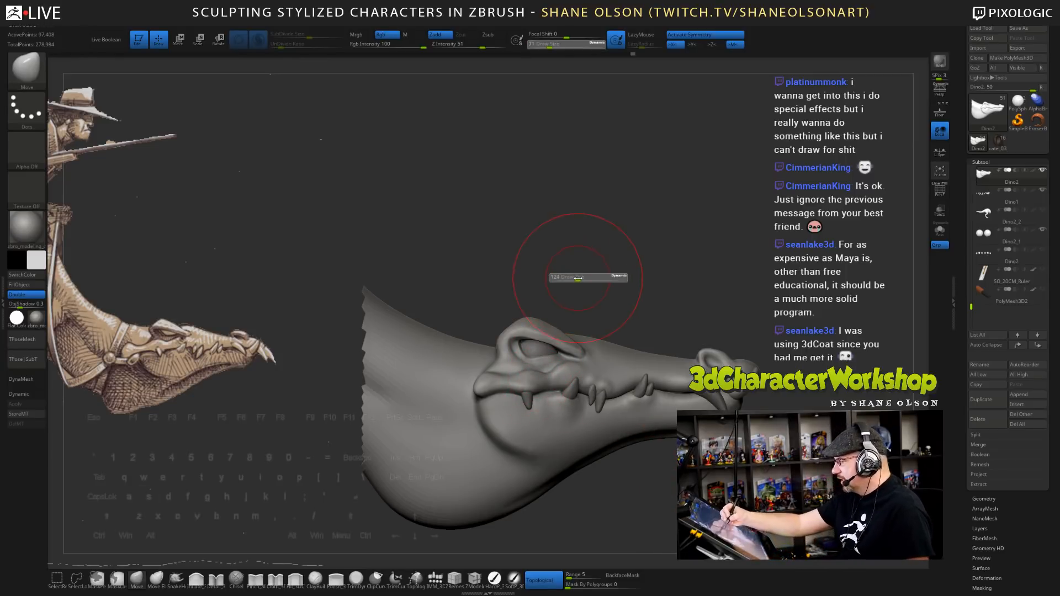
{"action": "key", "text": "s"}
{"action": "left_click_drag", "start_coordinate": [534, 308], "coordinate": [525, 318]}
{"action": "mouse_move", "coordinate": [1005, 238]}
{"action": "key", "text": "s"}
{"action": "key", "text": "s"}
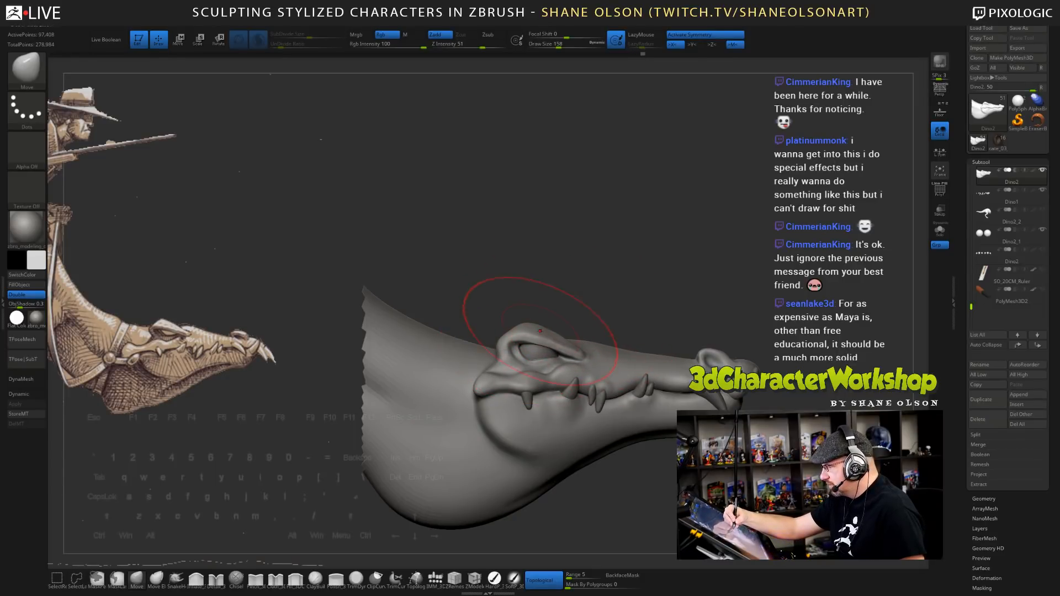
{"action": "left_click_drag", "start_coordinate": [543, 333], "coordinate": [541, 339]}
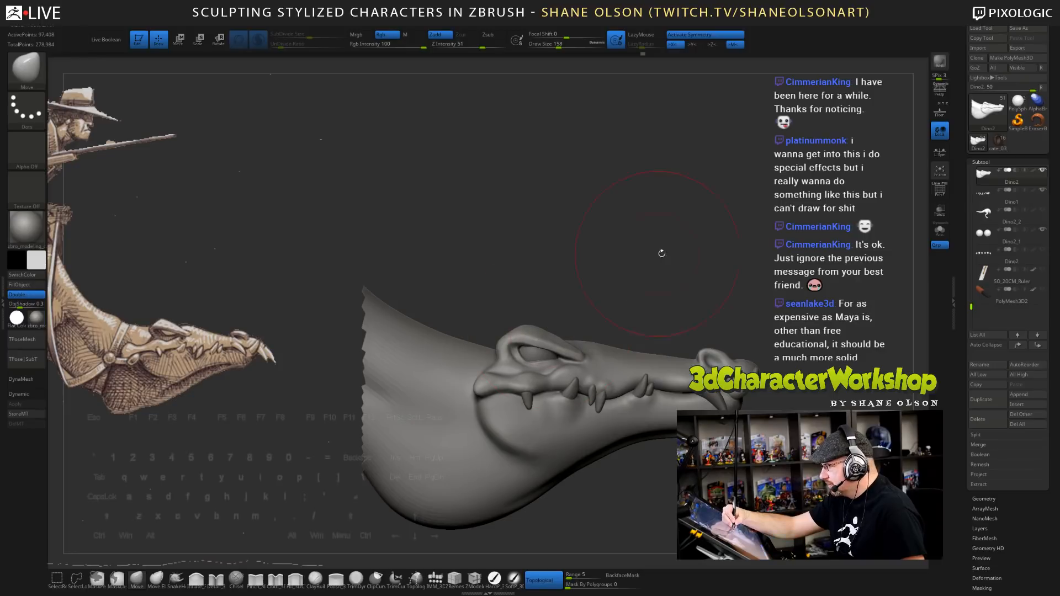
- Pull the mouth corner backward and slightly upward with the Move brush at draw size 97
{"action": "mouse_move", "coordinate": [662, 253]}
{"action": "left_mouse_down"}
{"action": "mouse_move", "coordinate": [651, 299]}
{"action": "mouse_move", "coordinate": [682, 271]}
{"action": "left_mouse_up"}
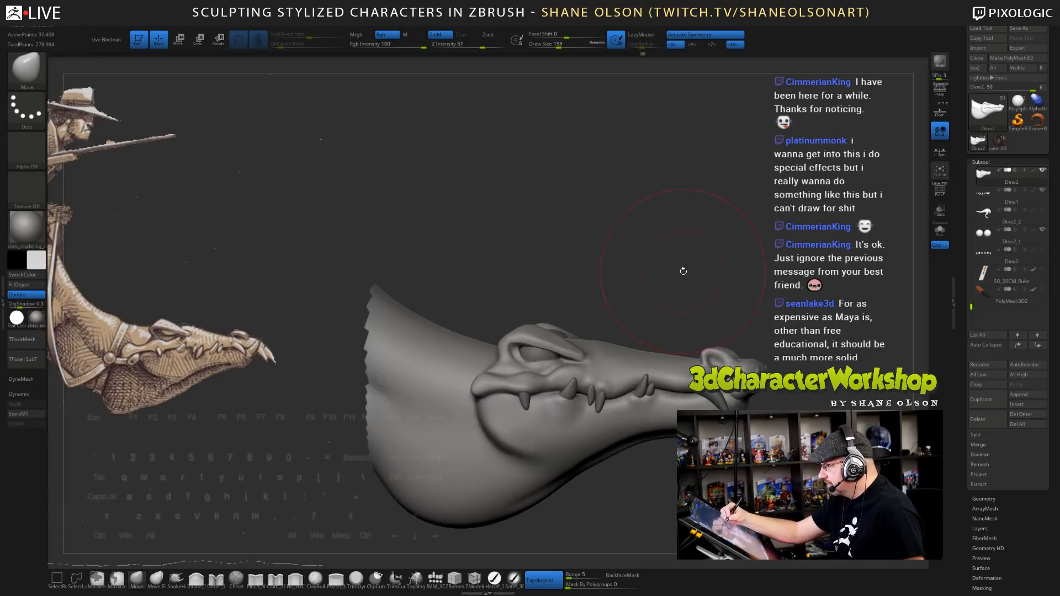
{"action": "key", "text": "s"}
{"action": "left_click", "coordinate": [489, 399]}
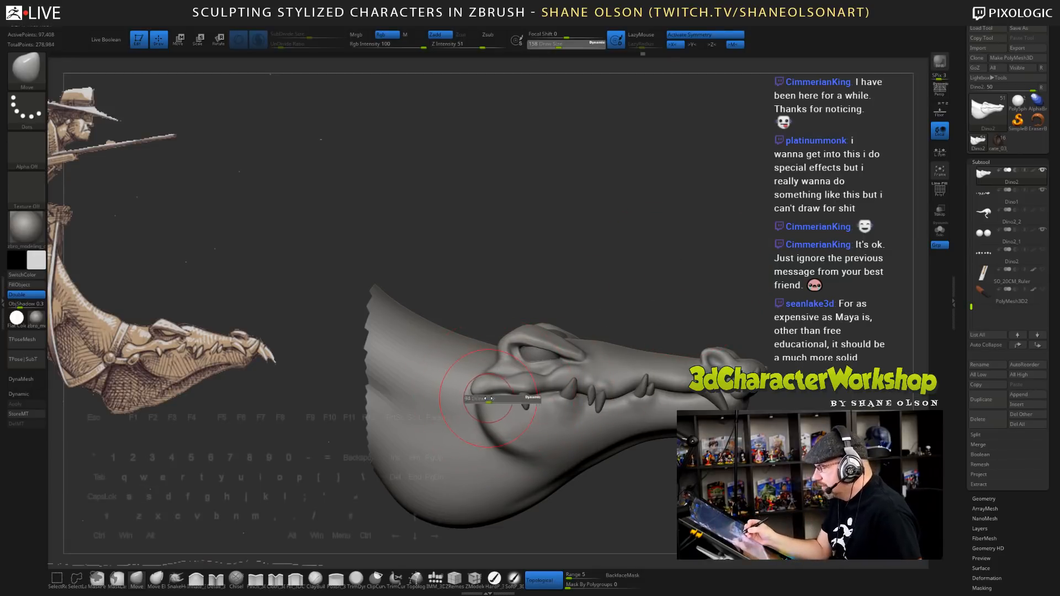
{"action": "left_click_drag", "start_coordinate": [481, 378], "coordinate": [466, 378]}
{"action": "left_click_drag", "start_coordinate": [492, 386], "coordinate": [548, 379]}
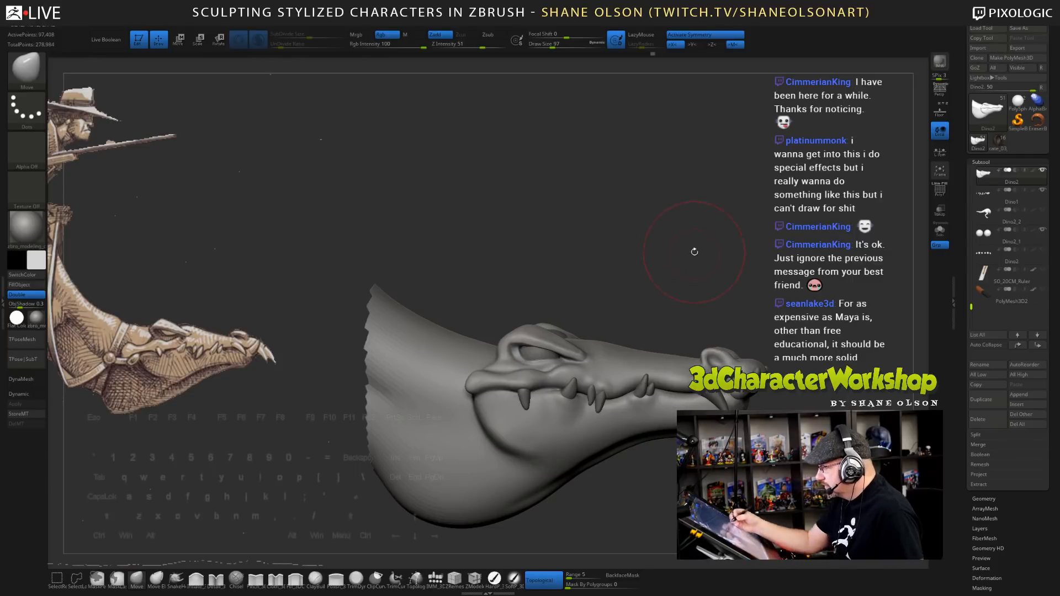
- Reshape the underside of the lower jaw with the Move brush at draw size 104, reducing it to 87 for refinement
{"action": "mouse_move", "coordinate": [695, 252]}
{"action": "left_mouse_down"}
{"action": "mouse_move", "coordinate": [636, 234]}
{"action": "mouse_move", "coordinate": [646, 268]}
{"action": "left_mouse_up"}
{"action": "key", "text": "s"}
{"action": "left_click_drag", "start_coordinate": [595, 454], "coordinate": [642, 465]}
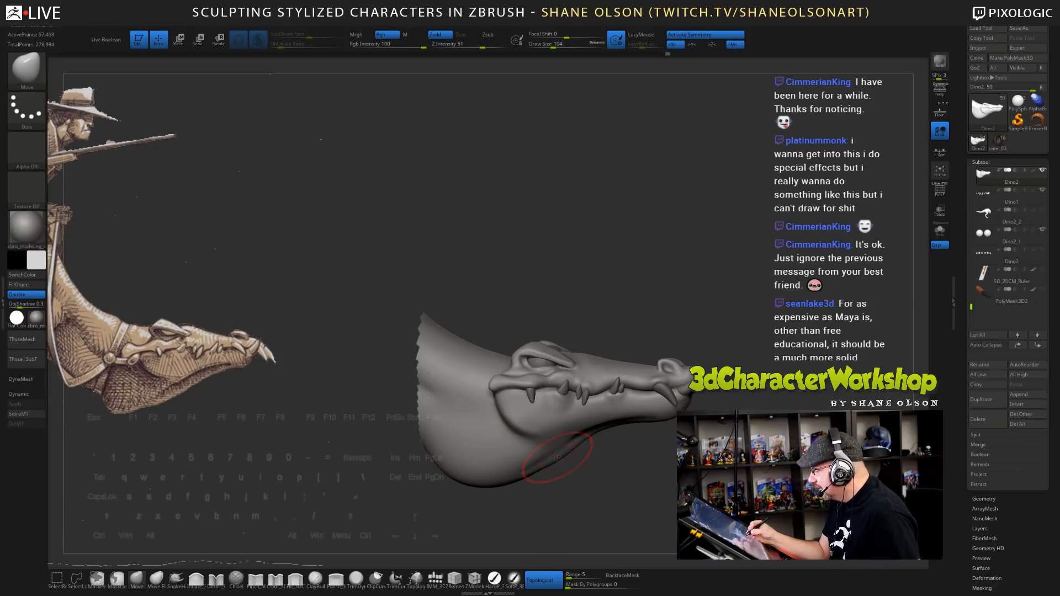
{"action": "left_click_drag", "start_coordinate": [597, 435], "coordinate": [602, 437]}
{"action": "mouse_move", "coordinate": [666, 471]}
{"action": "left_mouse_down"}
{"action": "mouse_move", "coordinate": [689, 478]}
{"action": "mouse_move", "coordinate": [567, 472]}
{"action": "left_mouse_up"}
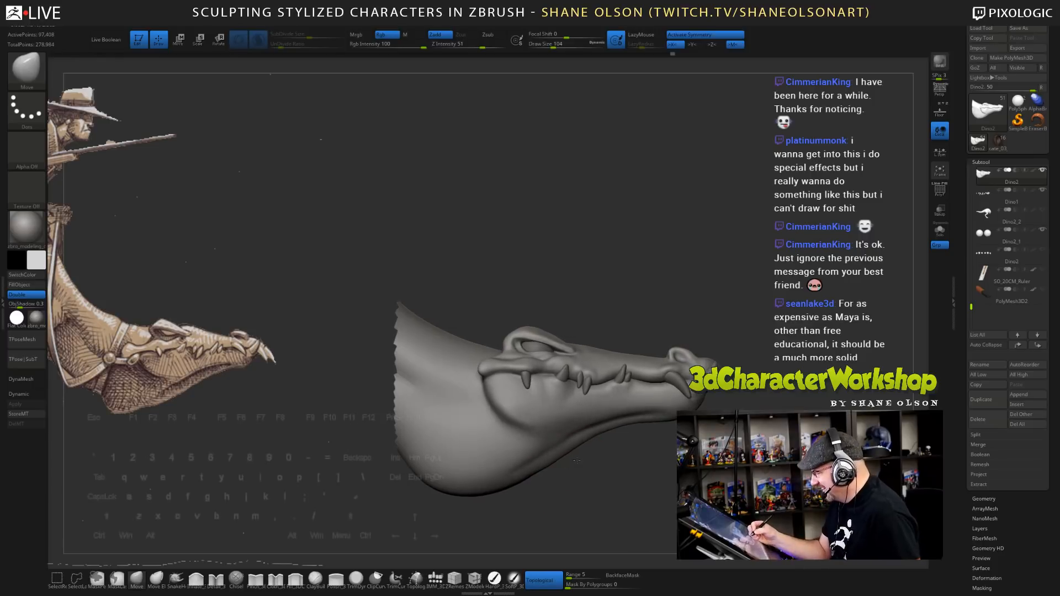
{"action": "key", "text": "s"}
{"action": "left_click", "coordinate": [566, 474]}
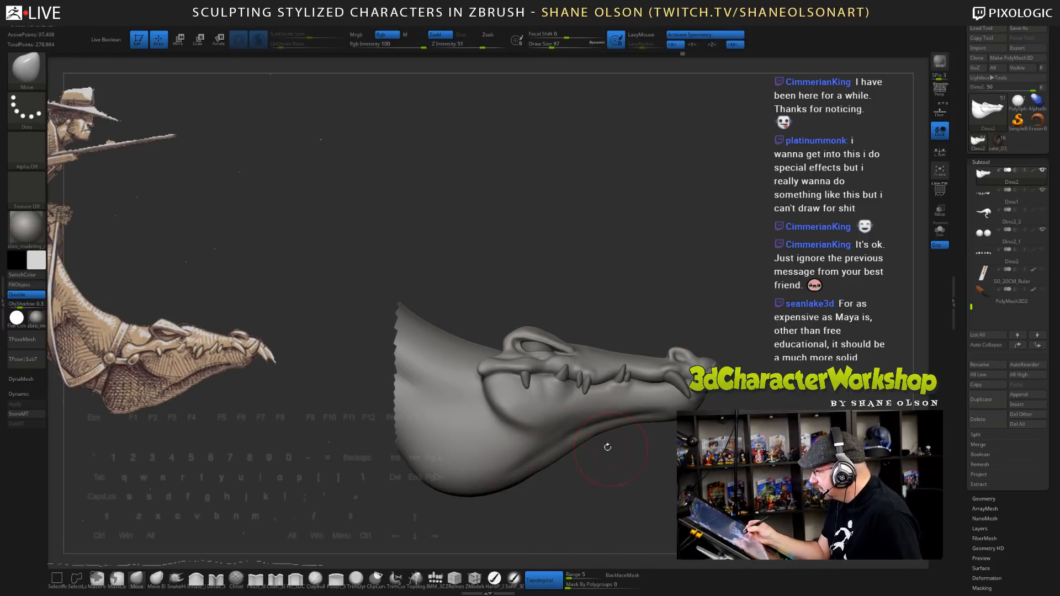
{"action": "left_click_drag", "start_coordinate": [648, 492], "coordinate": [636, 482]}
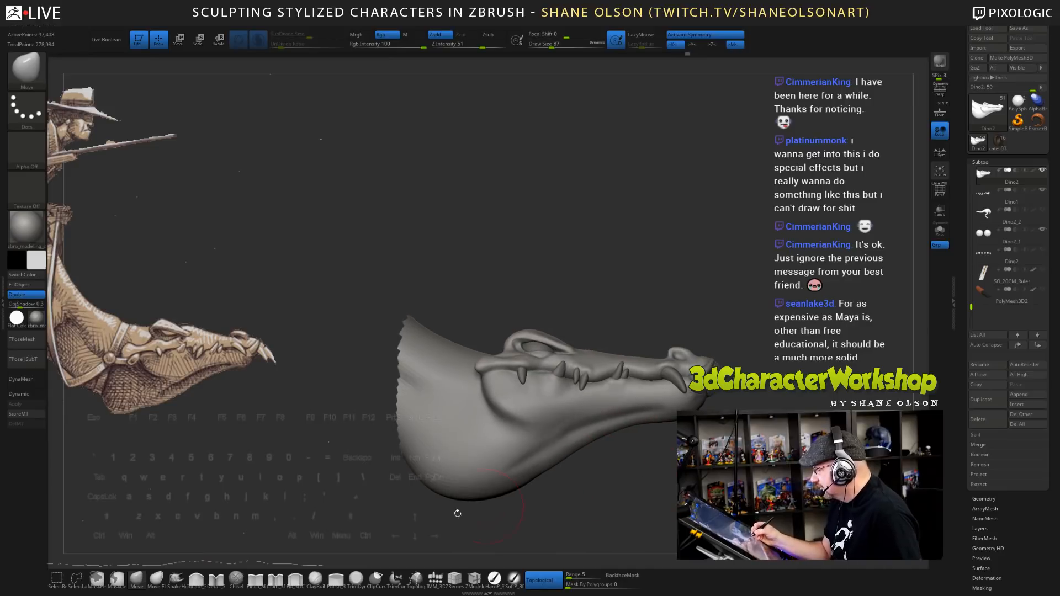
- Sculpt along the jaw's lower edge with the freehand SDCW brush at draw size 68, and smooth the area at draw size 44
{"action": "left_click", "coordinate": [277, 579]}
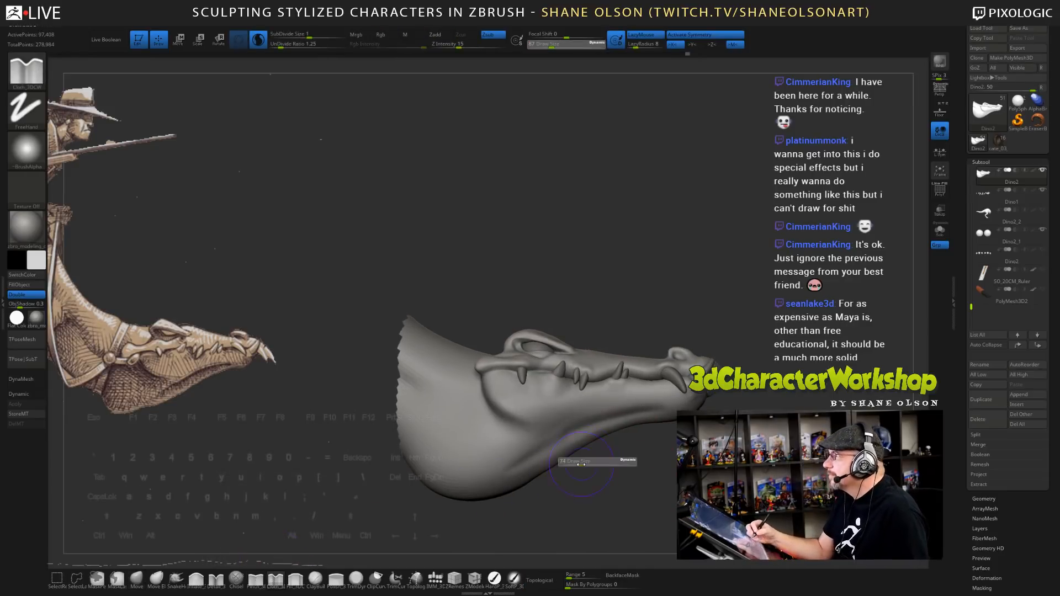
{"action": "mouse_move", "coordinate": [635, 415]}
{"action": "left_mouse_down"}
{"action": "mouse_move", "coordinate": [575, 425]}
{"action": "mouse_move", "coordinate": [473, 476]}
{"action": "left_mouse_up"}
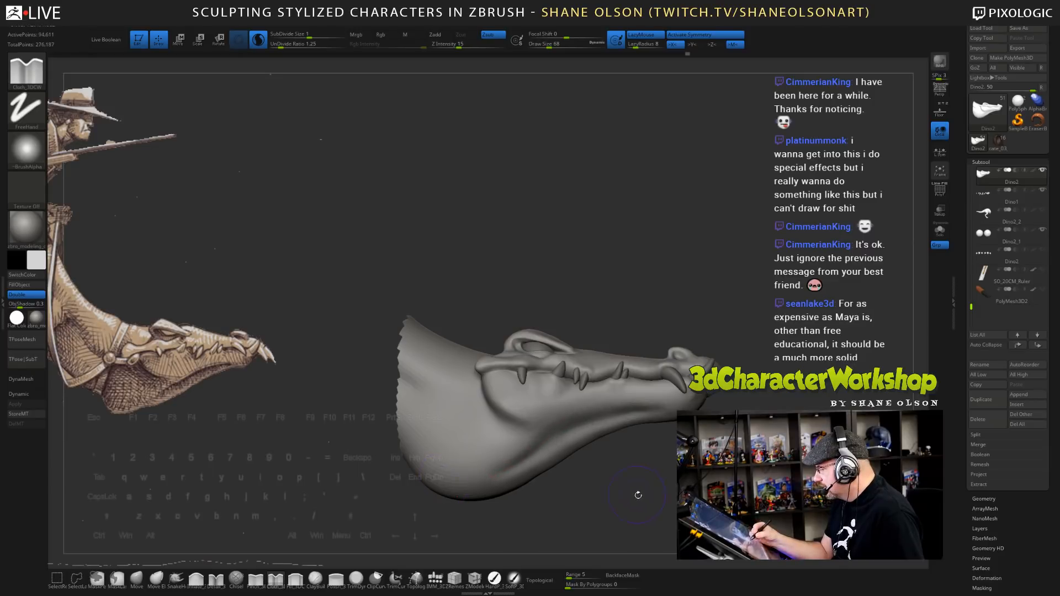
{"action": "left_click_drag", "start_coordinate": [638, 495], "coordinate": [645, 487]}
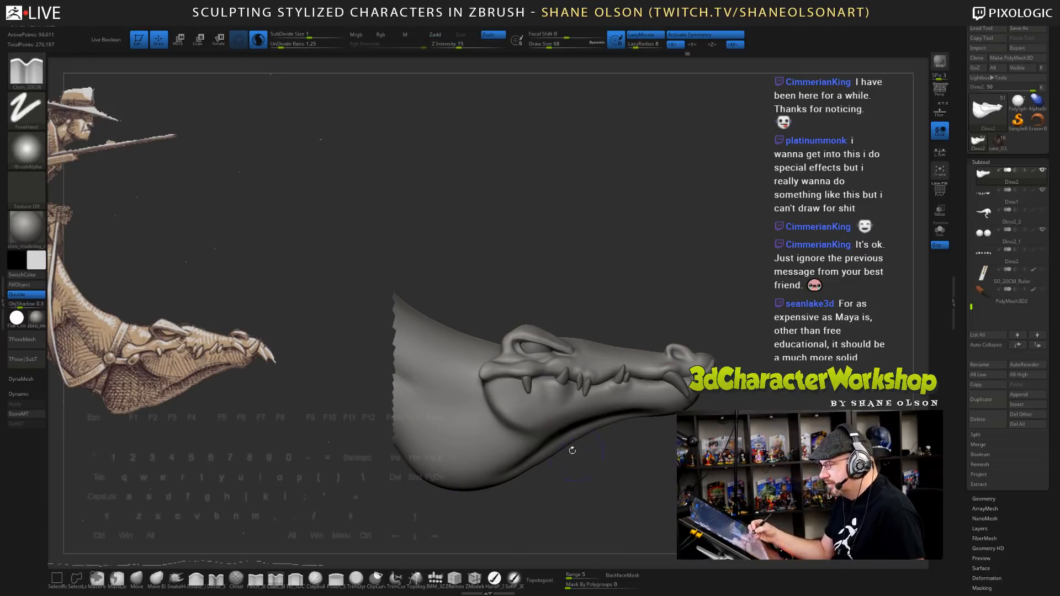
{"action": "key", "text": "ctrl+z"}
{"action": "key", "text": "shift"}
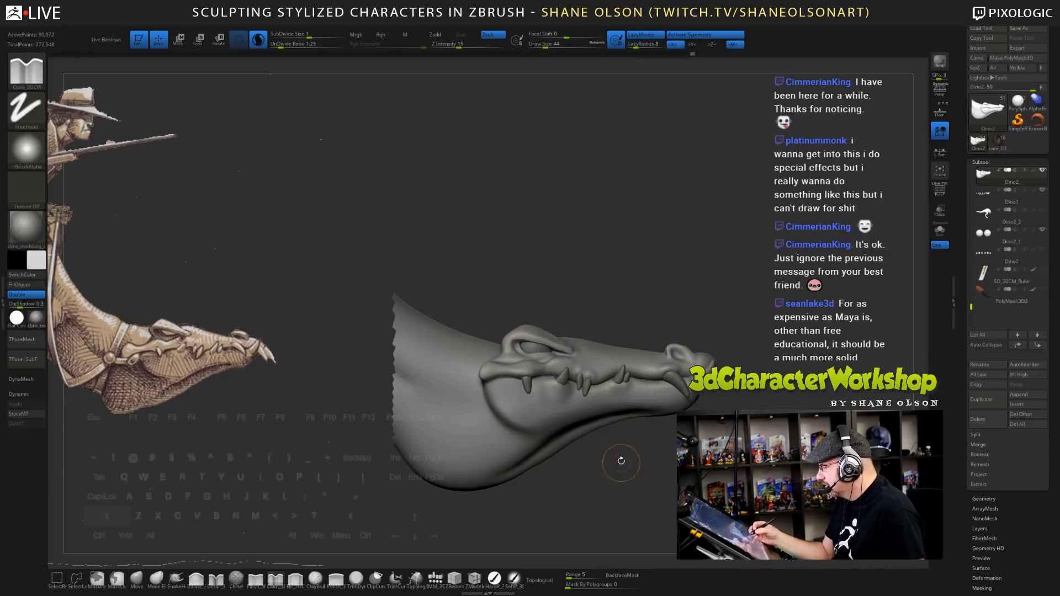
{"action": "left_click_drag", "start_coordinate": [571, 422], "coordinate": [543, 440], "text": "shift"}
{"action": "left_click_drag", "start_coordinate": [603, 422], "coordinate": [611, 420], "text": "shift"}
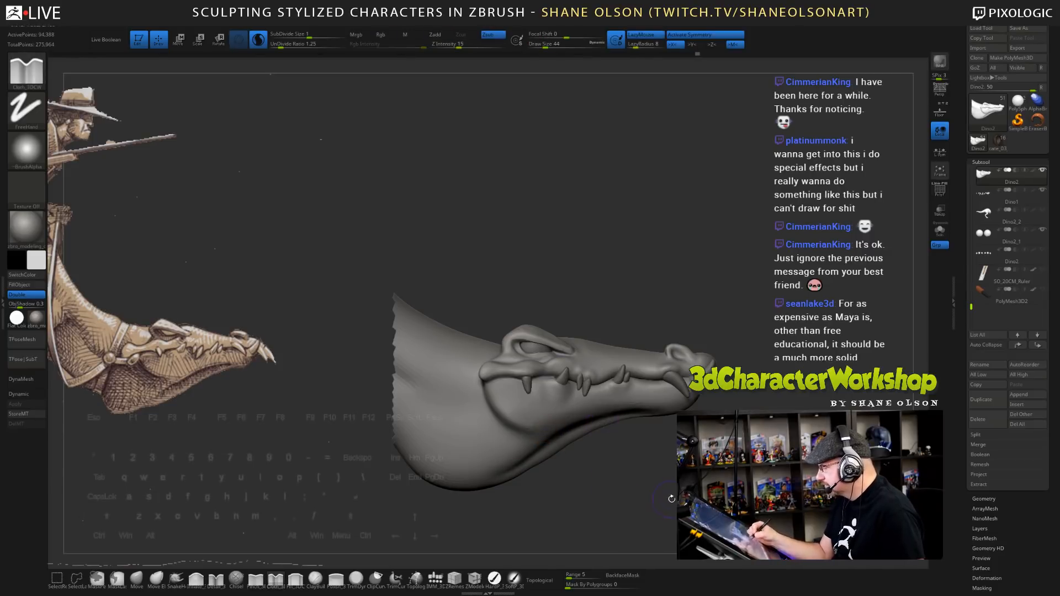
- Reshape the throat outline beneath the jaw with the Move brush at draw size 104, refining it at 87
{"action": "key", "text": "s"}
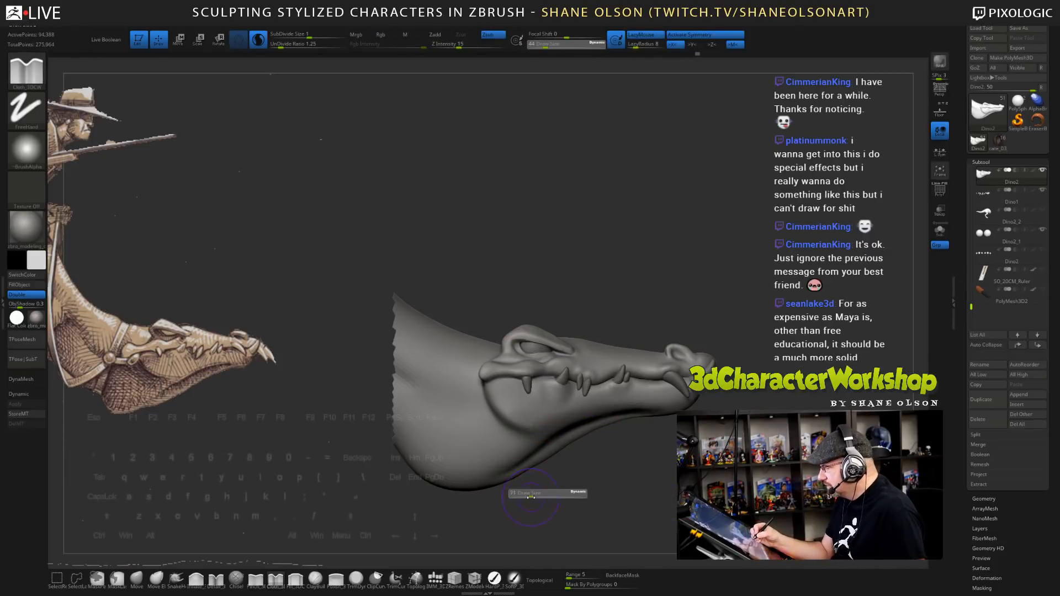
{"action": "left_click", "coordinate": [136, 577]}
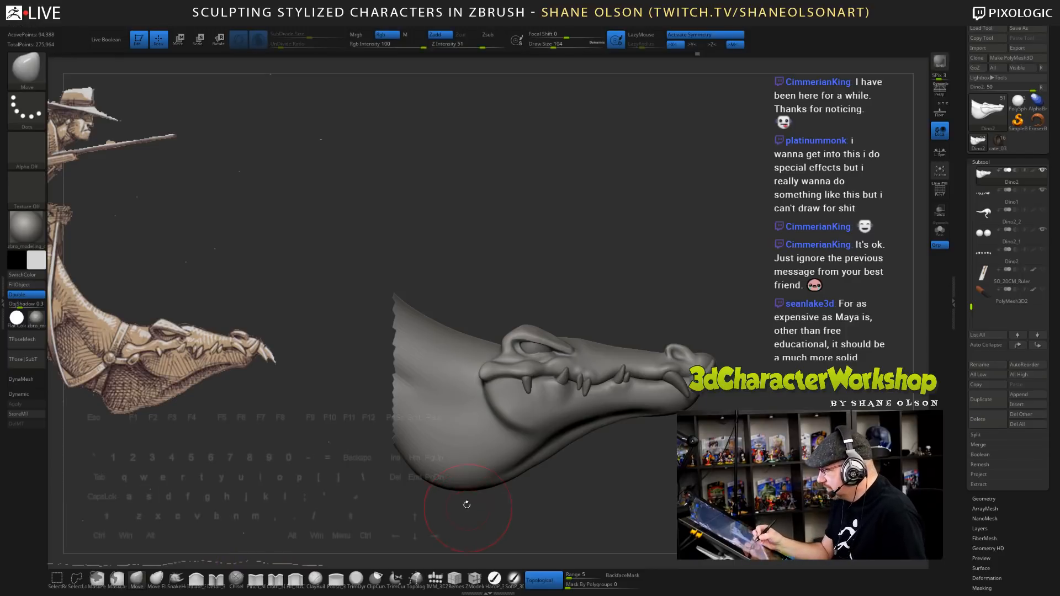
{"action": "mouse_move", "coordinate": [423, 477]}
{"action": "left_mouse_down"}
{"action": "mouse_move", "coordinate": [416, 484]}
{"action": "mouse_move", "coordinate": [504, 480]}
{"action": "mouse_move", "coordinate": [442, 492]}
{"action": "mouse_move", "coordinate": [572, 493]}
{"action": "left_mouse_up"}
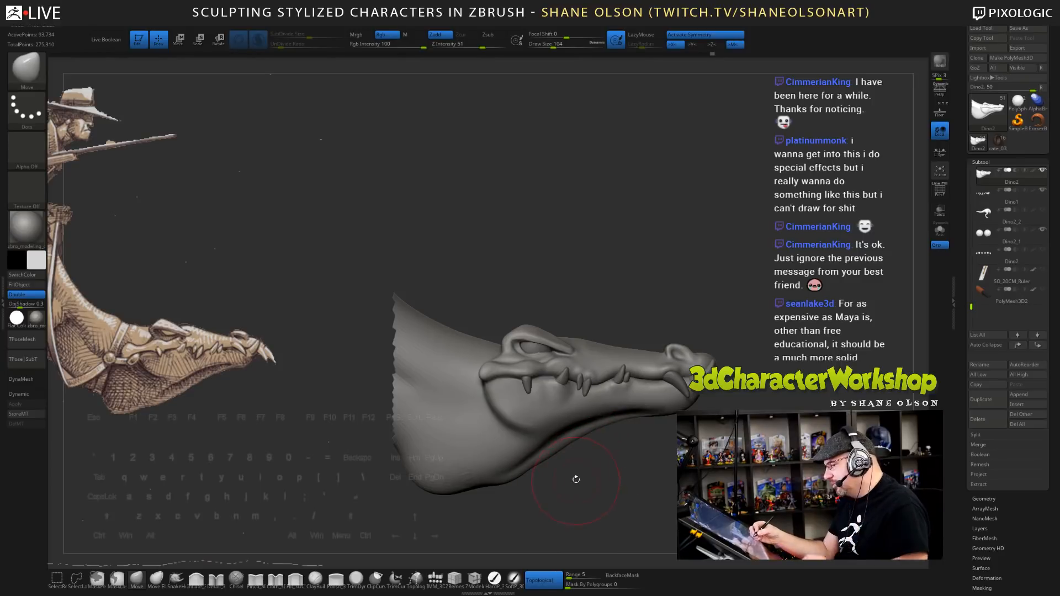
{"action": "key", "text": "s"}
{"action": "left_click_drag", "start_coordinate": [537, 484], "coordinate": [532, 469]}
{"action": "key", "text": "s"}
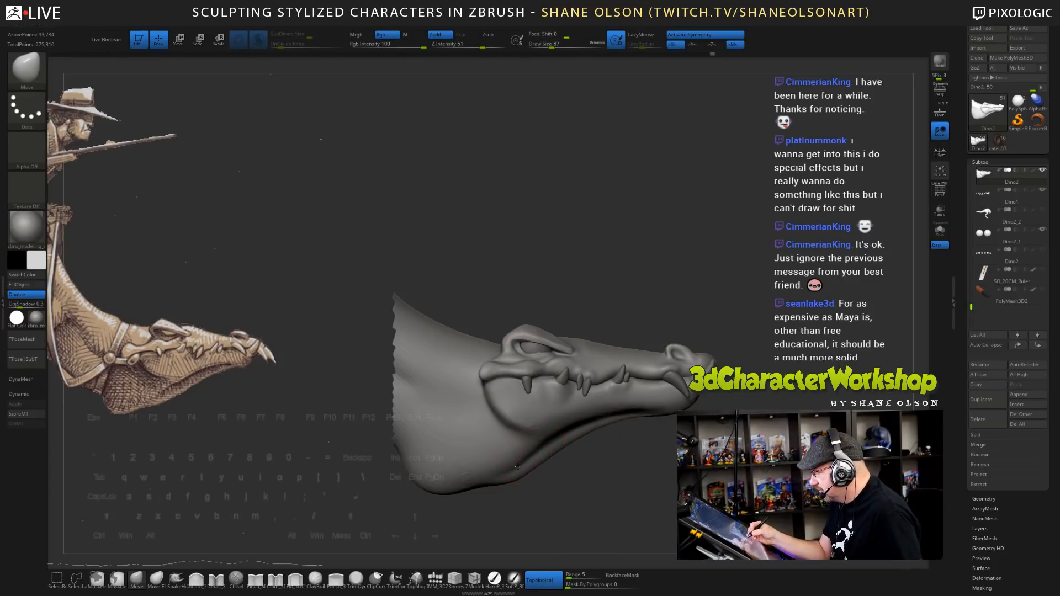
- Adjust the front of the snout and lower jaw with the Move brush at draw size 124, then 104
{"action": "key", "text": "s"}
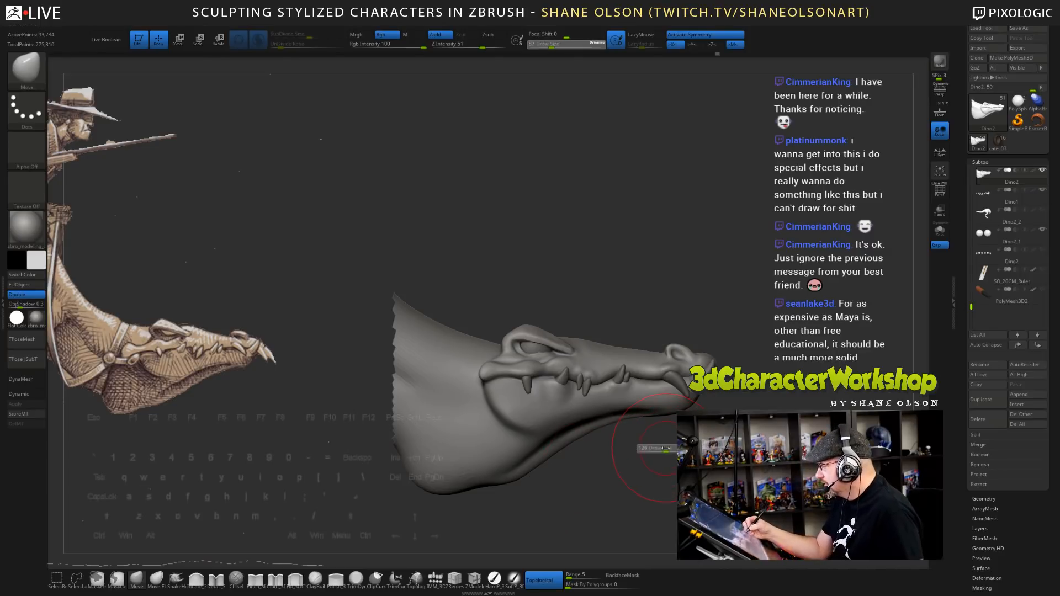
{"action": "left_click_drag", "start_coordinate": [665, 448], "coordinate": [665, 448]}
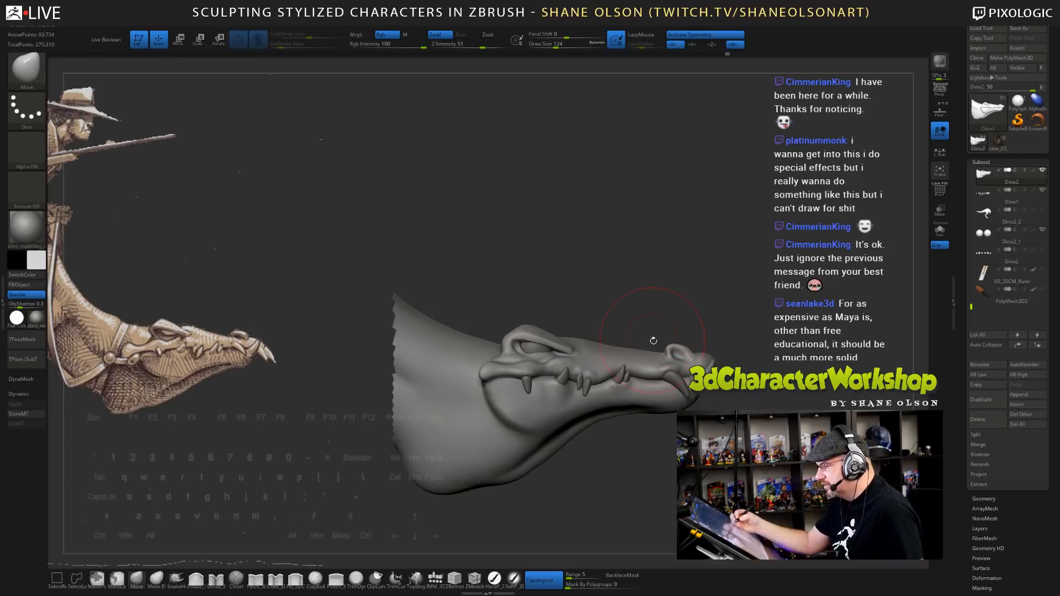
{"action": "key", "text": "shift"}
{"action": "left_click_drag", "start_coordinate": [657, 321], "coordinate": [656, 349], "text": "shift"}
{"action": "key", "text": "s"}
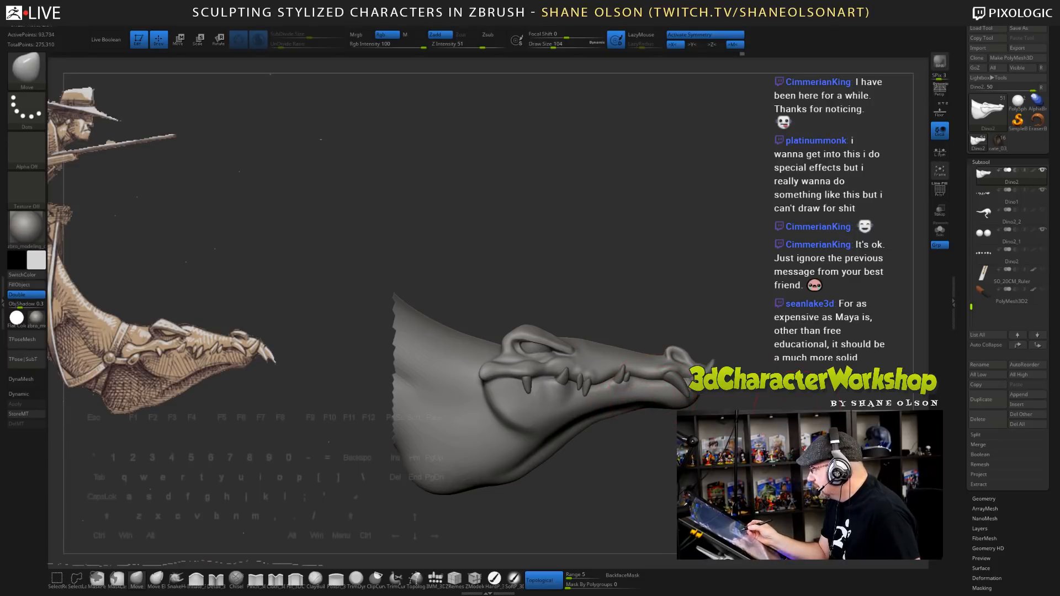
{"action": "left_click_drag", "start_coordinate": [643, 447], "coordinate": [638, 428], "text": "alt"}
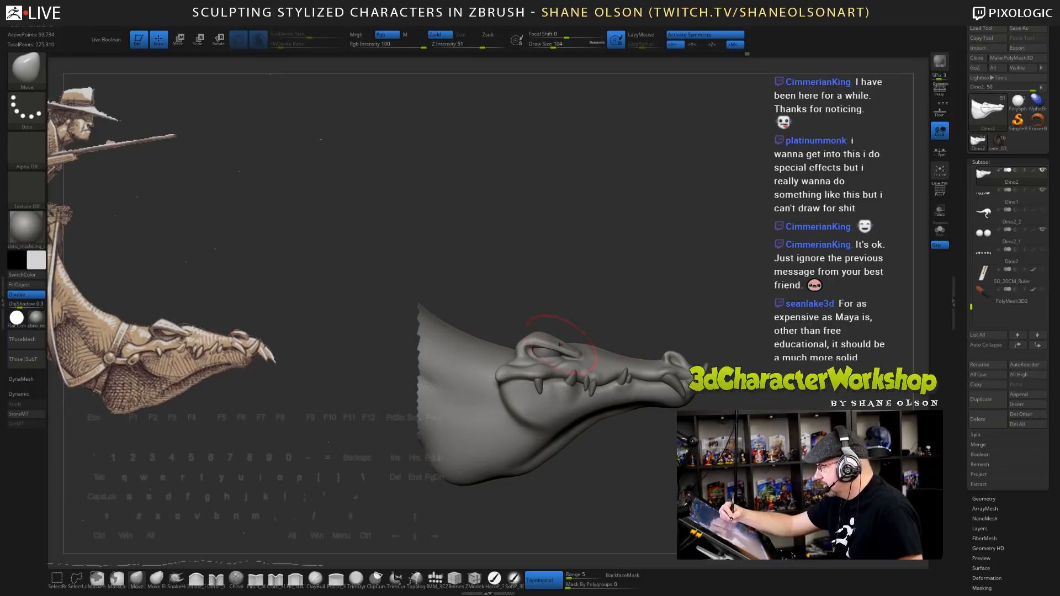
- Reshape the brow ridge above the eye with the Move brush, reducing the draw size to 71
{"action": "left_click_drag", "start_coordinate": [710, 275], "coordinate": [709, 314], "text": "alt"}
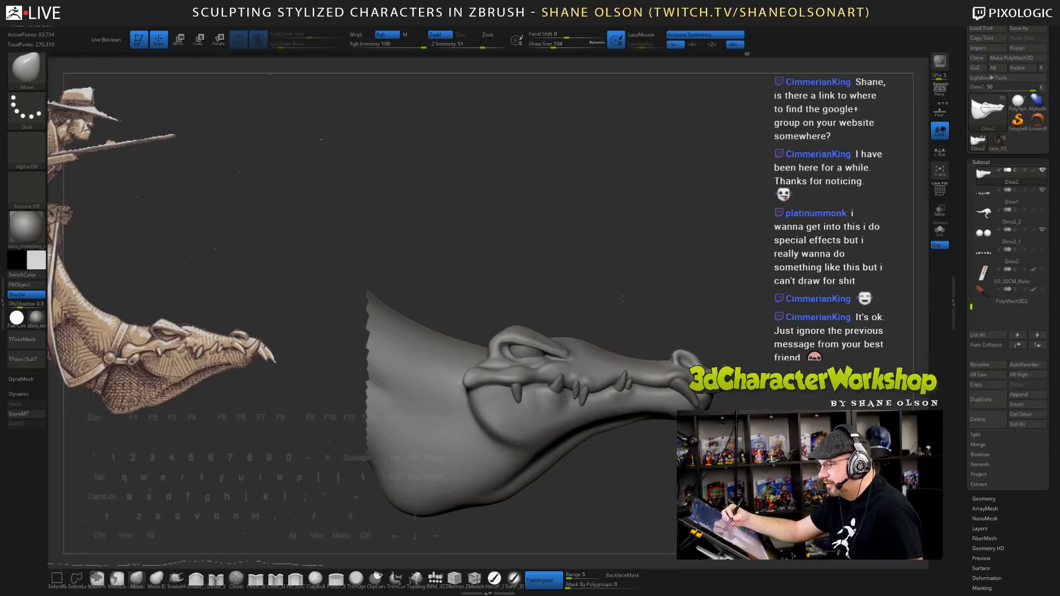
{"action": "left_click_drag", "start_coordinate": [622, 299], "coordinate": [619, 269], "text": "alt"}
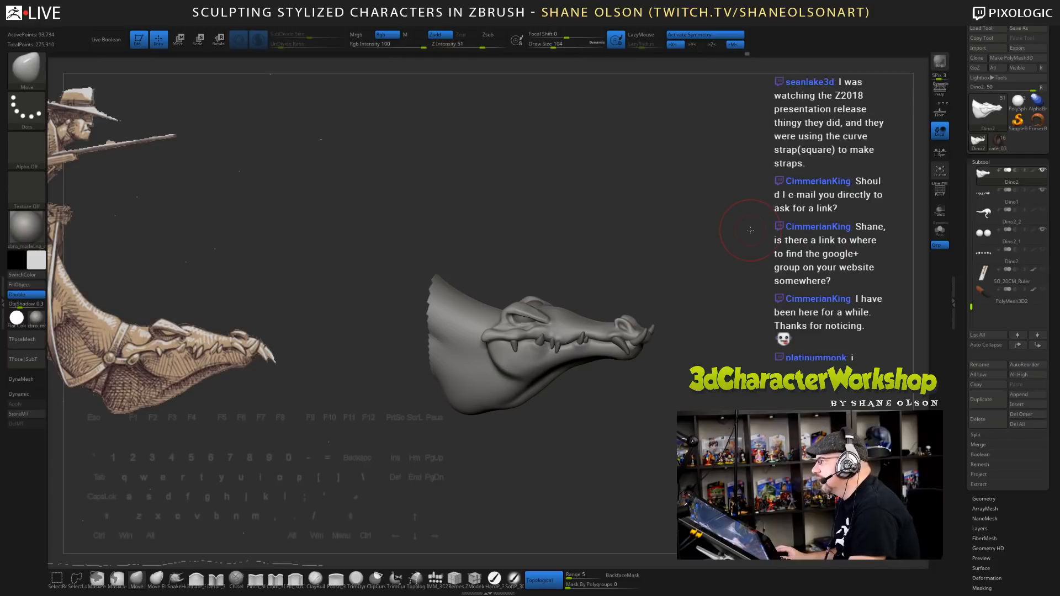
{"action": "left_click_drag", "start_coordinate": [750, 230], "coordinate": [742, 220]}
{"action": "key", "text": "s"}
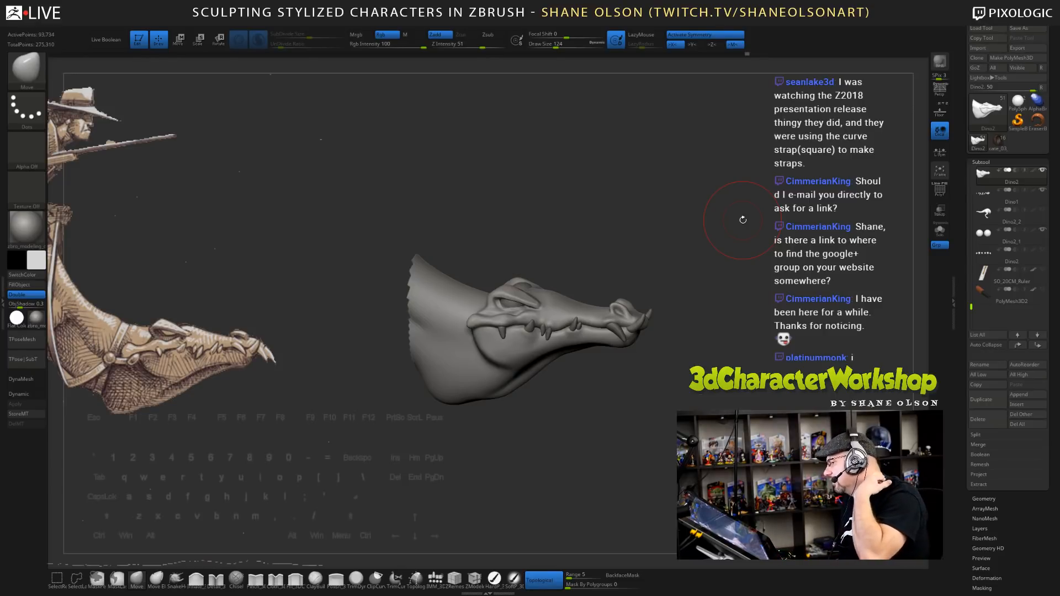
{"action": "mouse_move", "coordinate": [700, 239]}
{"action": "left_mouse_down"}
{"action": "mouse_move", "coordinate": [667, 245]}
{"action": "mouse_move", "coordinate": [682, 253]}
{"action": "mouse_move", "coordinate": [663, 233]}
{"action": "mouse_move", "coordinate": [648, 299]}
{"action": "mouse_move", "coordinate": [640, 278]}
{"action": "mouse_move", "coordinate": [627, 279]}
{"action": "left_mouse_up"}
{"action": "key", "text": "s"}
{"action": "key", "text": "s"}
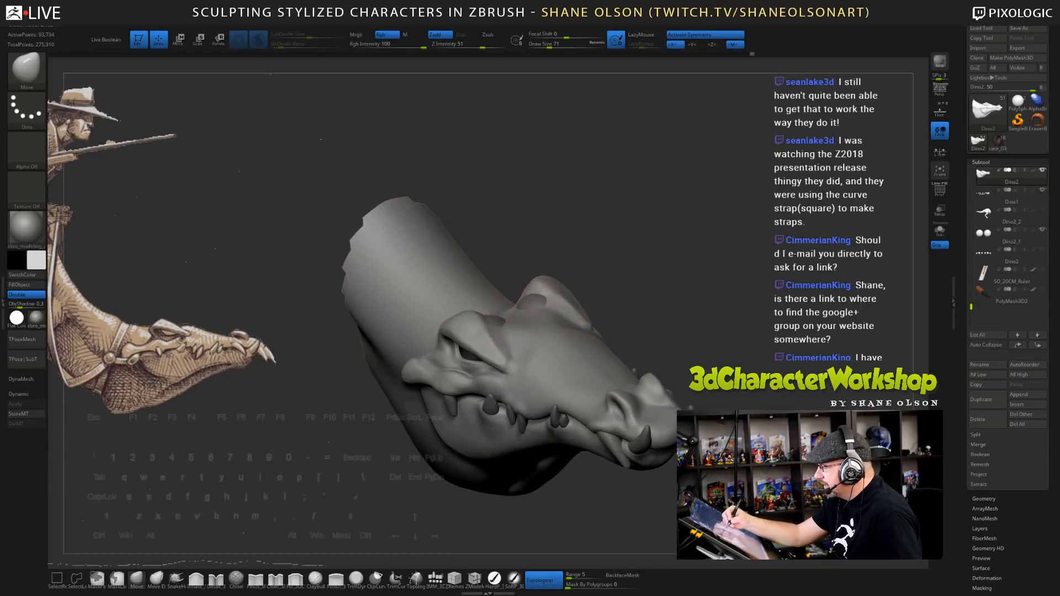
{"action": "left_click_drag", "start_coordinate": [673, 316], "coordinate": [737, 281]}
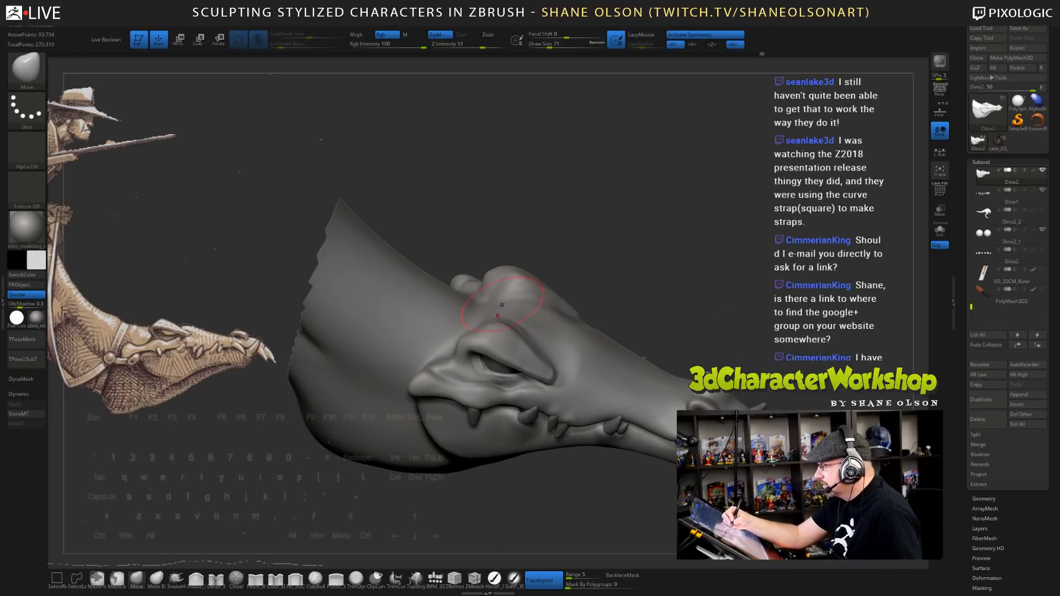
{"action": "key", "text": "s"}
{"action": "mouse_move", "coordinate": [602, 262]}
{"action": "left_mouse_down"}
{"action": "mouse_move", "coordinate": [655, 288]}
{"action": "mouse_move", "coordinate": [659, 305]}
{"action": "left_mouse_up"}
- Refine the inner side of the brow with the Move brush and smooth it at draw size 31
{"action": "key", "text": "s"}
{"action": "key", "text": "s"}
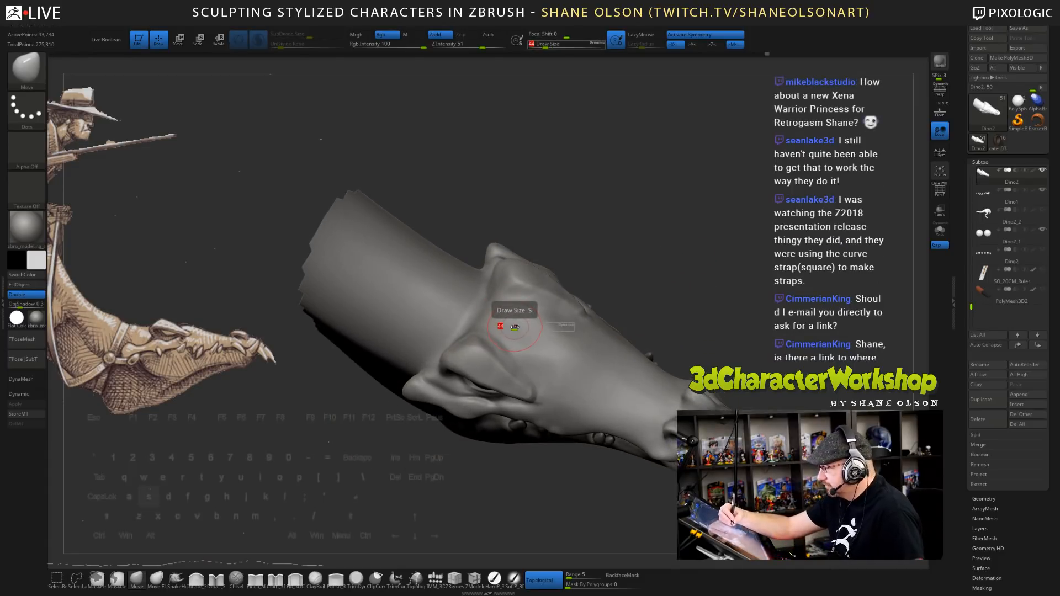
{"action": "left_click_drag", "start_coordinate": [515, 328], "coordinate": [502, 350]}
{"action": "key", "text": "shift"}
{"action": "key", "text": "s"}
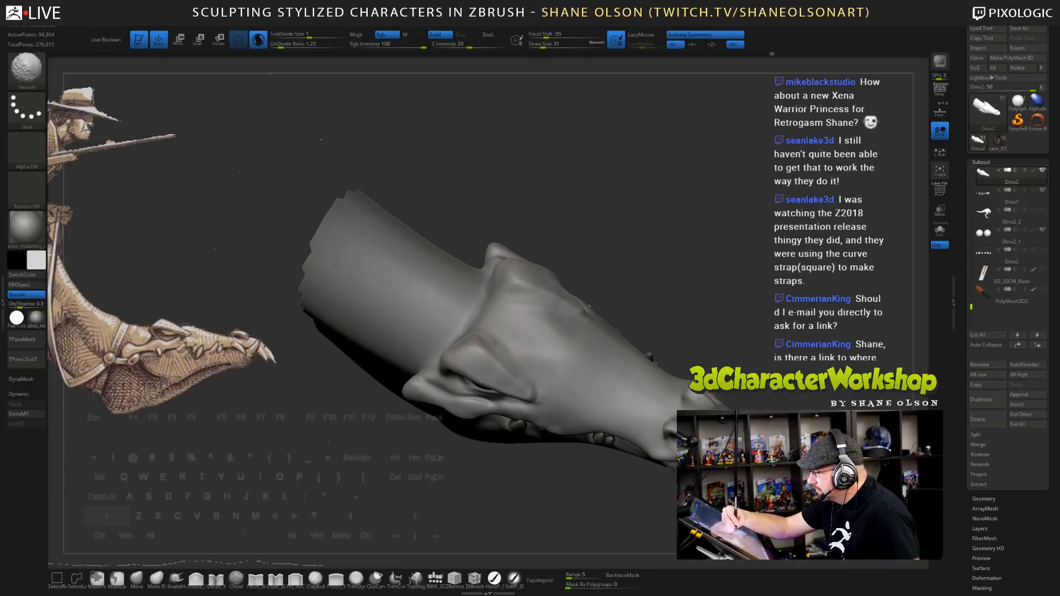
{"action": "left_click_drag", "start_coordinate": [636, 293], "coordinate": [682, 289]}
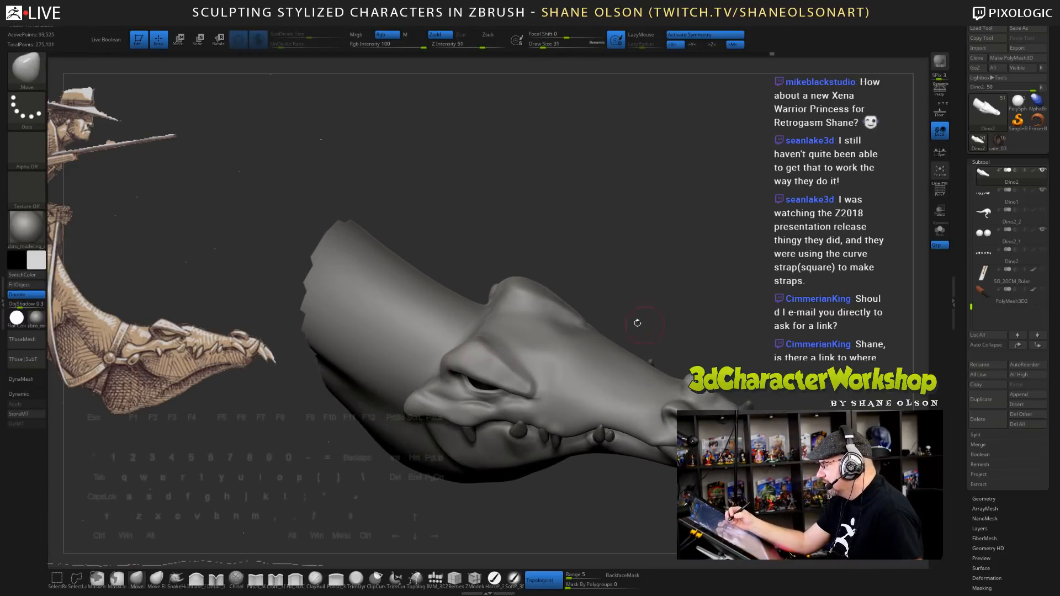
- Smooth the transition from the forehead and brow into the snout at draw size 31
{"action": "key", "text": "shift"}
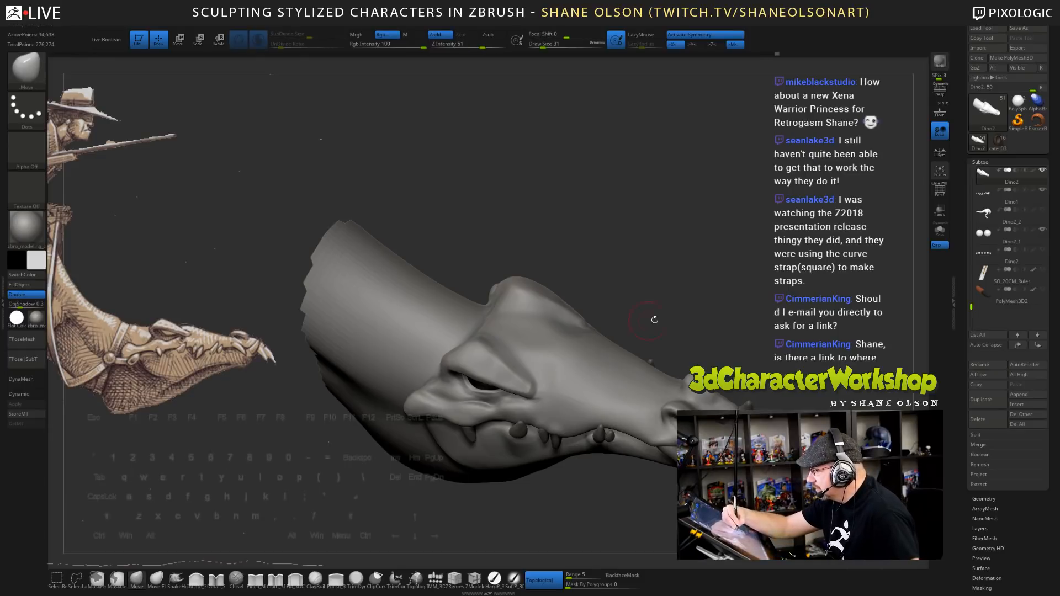
{"action": "mouse_move", "coordinate": [655, 319]}
{"action": "left_mouse_down"}
{"action": "mouse_move", "coordinate": [675, 322]}
{"action": "mouse_move", "coordinate": [669, 332]}
{"action": "left_mouse_up"}
{"action": "key", "text": "shift"}
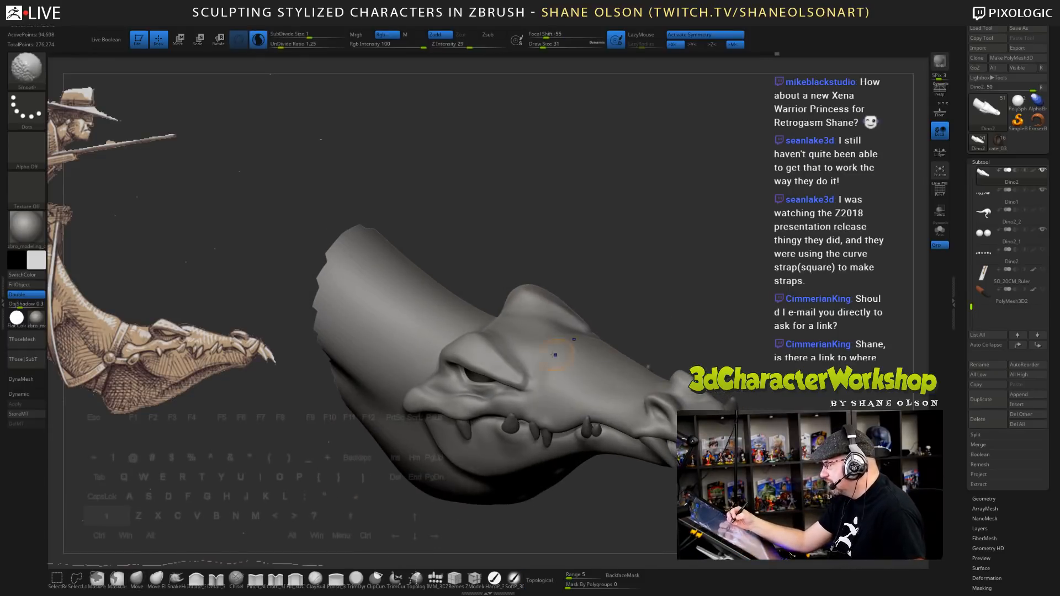
{"action": "left_click_drag", "start_coordinate": [555, 359], "coordinate": [544, 361], "text": "shift"}
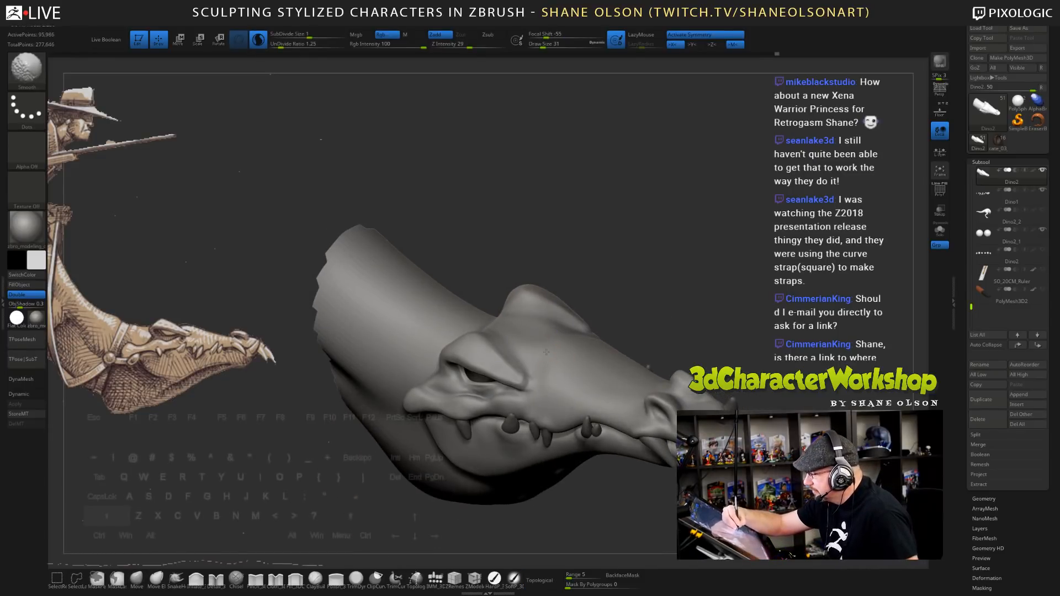
{"action": "mouse_move", "coordinate": [674, 312]}
{"action": "left_mouse_down"}
{"action": "mouse_move", "coordinate": [701, 300]}
{"action": "mouse_move", "coordinate": [681, 334]}
{"action": "left_mouse_up"}
{"action": "left_click_drag", "start_coordinate": [575, 373], "coordinate": [553, 381], "text": "shift"}
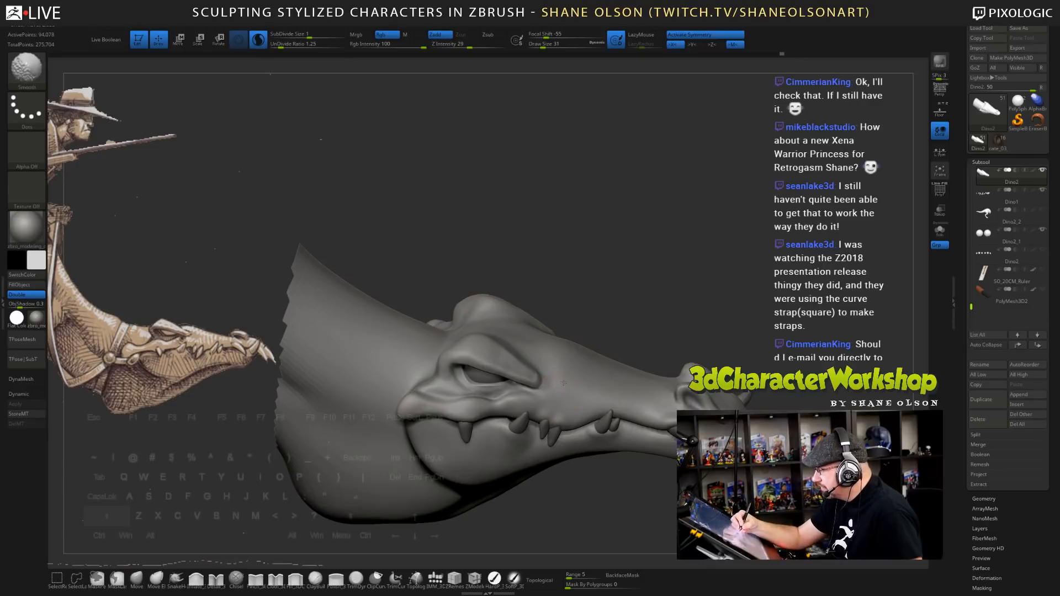
- Adjust the back of the brow bulge above the eye with the Move brush at draw size 44
{"action": "left_click_drag", "start_coordinate": [691, 303], "coordinate": [653, 286]}
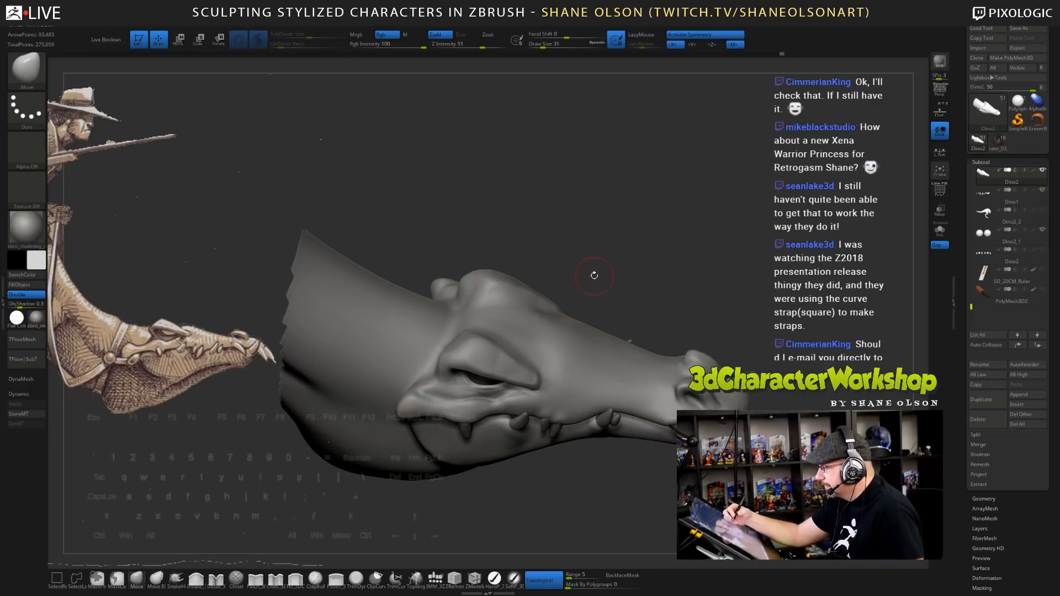
{"action": "key", "text": "s"}
{"action": "left_click_drag", "start_coordinate": [591, 261], "coordinate": [593, 275]}
{"action": "left_click_drag", "start_coordinate": [458, 348], "coordinate": [450, 347]}
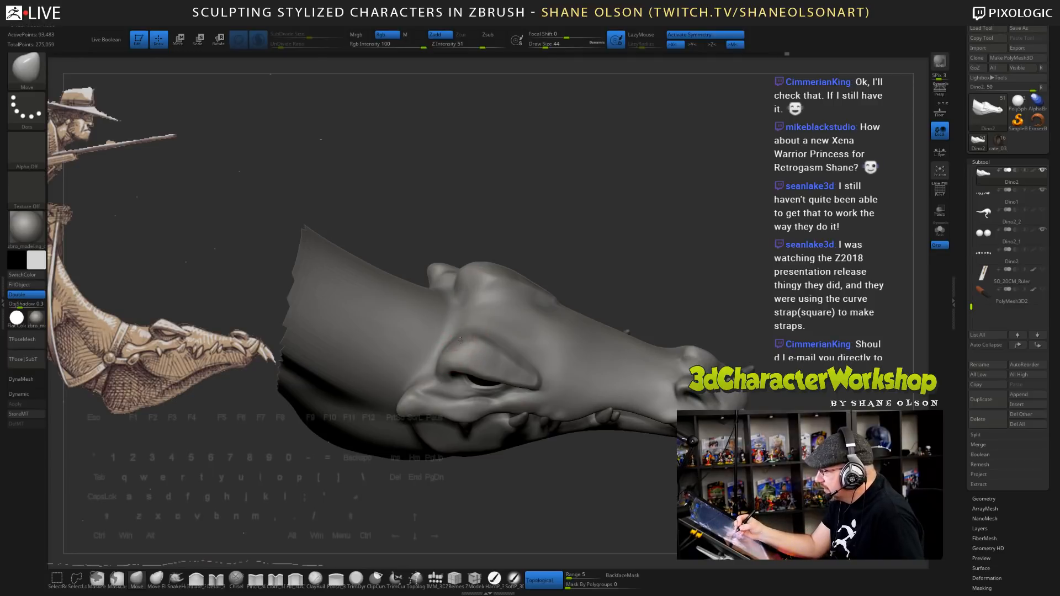
{"action": "left_click_drag", "start_coordinate": [574, 253], "coordinate": [570, 288]}
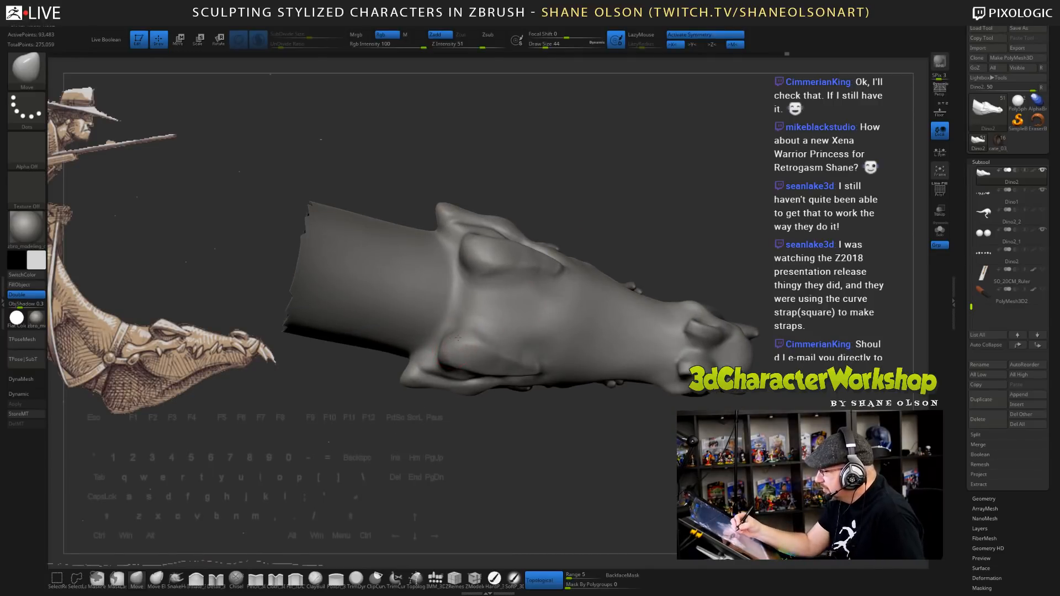
{"action": "left_click_drag", "start_coordinate": [580, 238], "coordinate": [616, 232]}
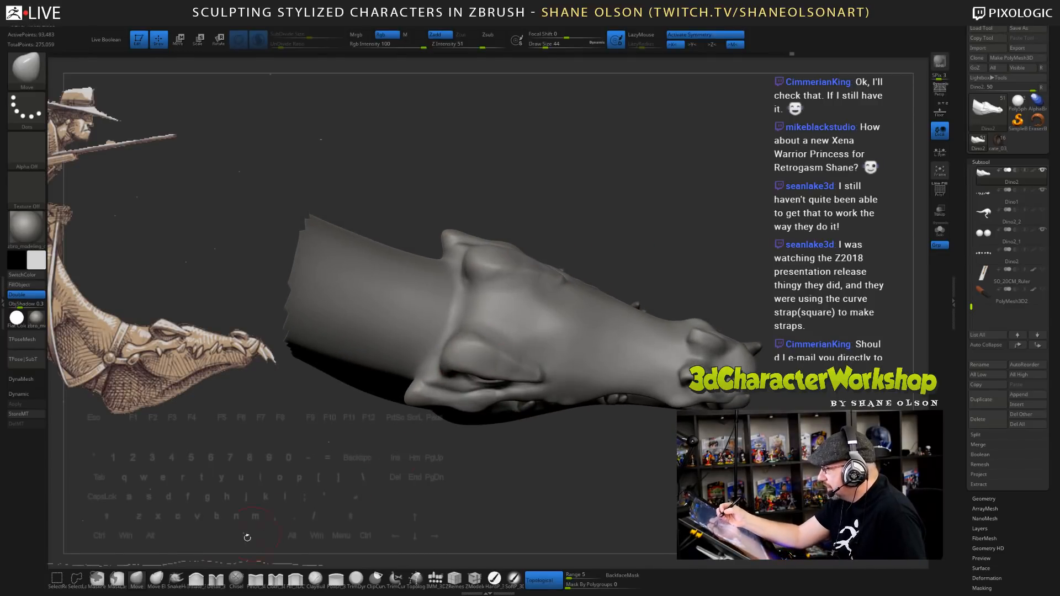
- Sculpt the forehead between the brow ridges with the freehand SDCW brush at draw size 37
{"action": "left_click", "coordinate": [255, 578]}
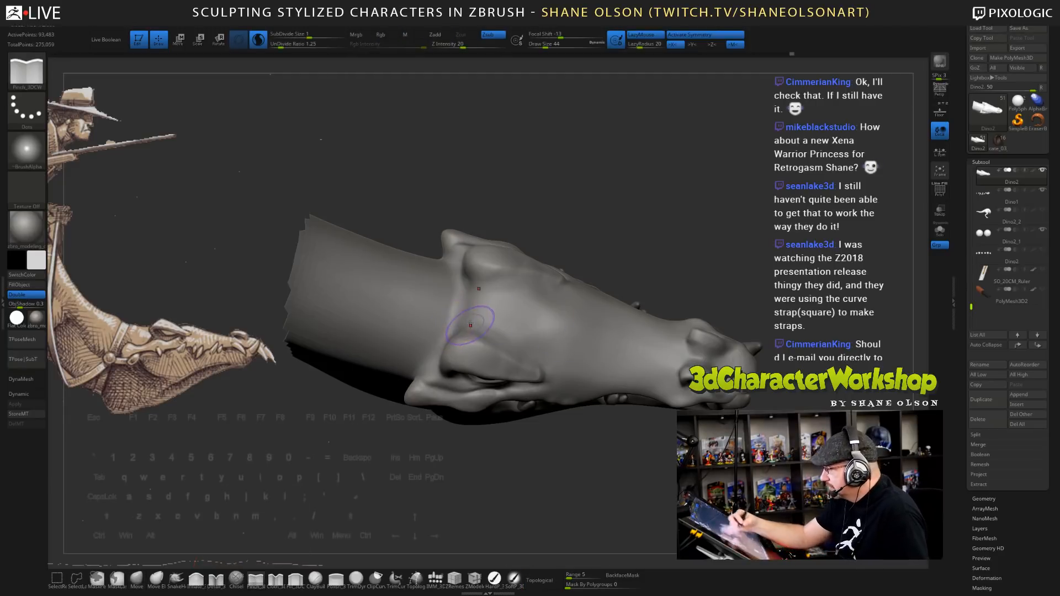
{"action": "left_click_drag", "start_coordinate": [574, 240], "coordinate": [573, 270]}
{"action": "key", "text": "s"}
{"action": "mouse_move", "coordinate": [489, 318]}
{"action": "left_mouse_down"}
{"action": "mouse_move", "coordinate": [488, 334]}
{"action": "mouse_move", "coordinate": [527, 354]}
{"action": "left_mouse_up"}
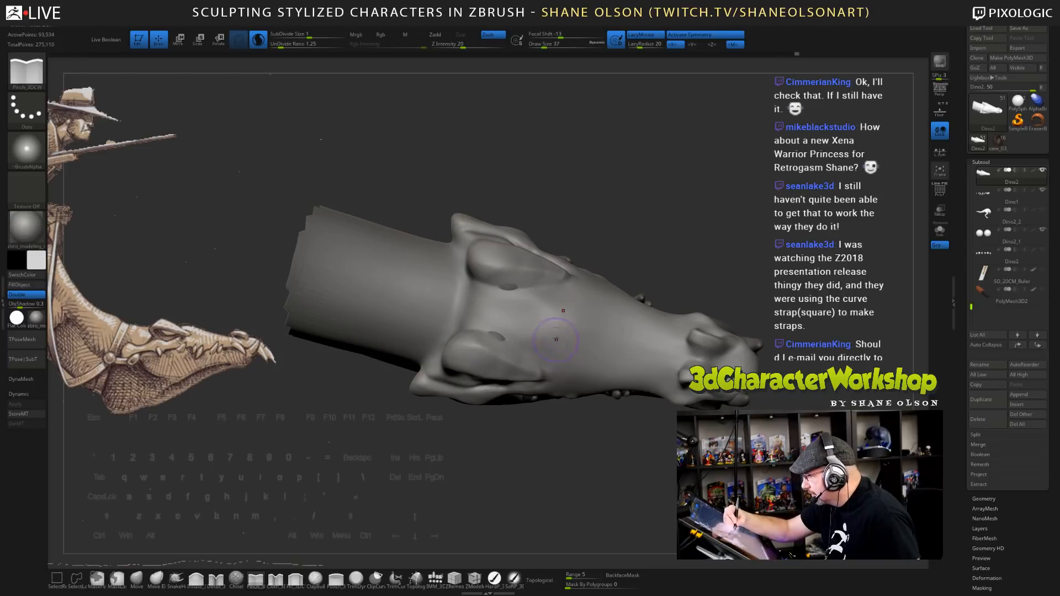
- Reshape the brow ridges and eye sockets with the Move brush, enlarging the draw size to 62
{"action": "left_click_drag", "start_coordinate": [557, 445], "coordinate": [556, 407]}
{"action": "left_click", "coordinate": [143, 577]}
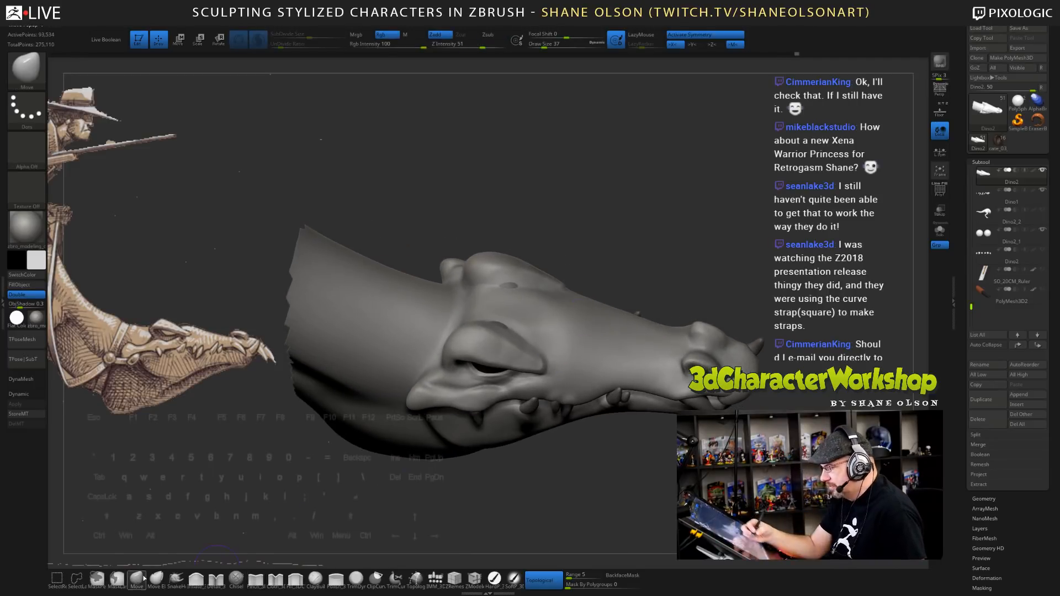
{"action": "key", "text": "s"}
{"action": "left_click_drag", "start_coordinate": [564, 490], "coordinate": [567, 491]}
{"action": "left_click_drag", "start_coordinate": [577, 453], "coordinate": [564, 482]}
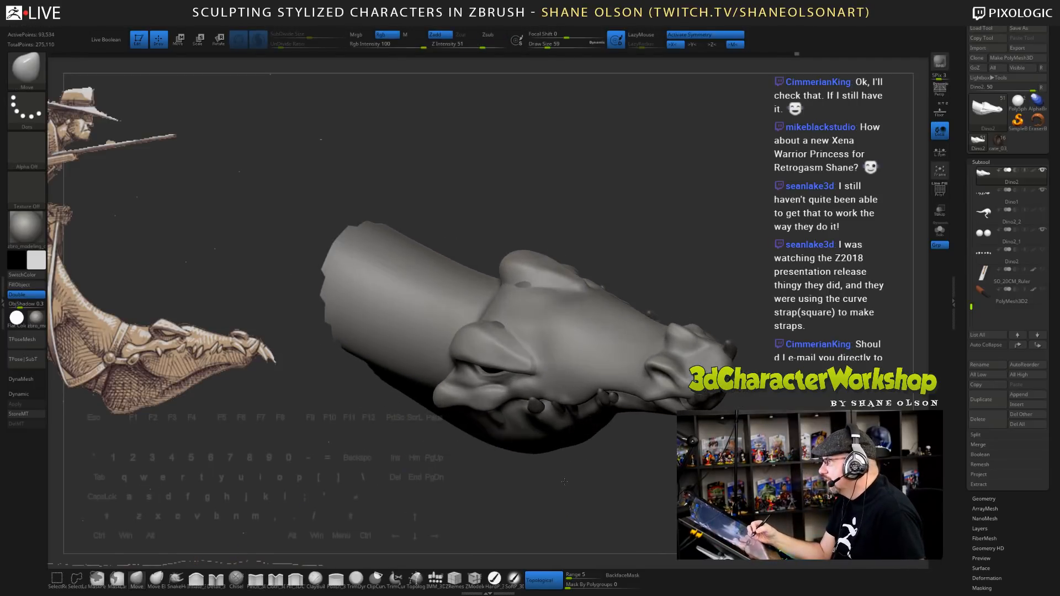
{"action": "key", "text": "s"}
{"action": "mouse_move", "coordinate": [646, 265]}
{"action": "left_mouse_down"}
{"action": "mouse_move", "coordinate": [637, 255]}
{"action": "mouse_move", "coordinate": [556, 278]}
{"action": "left_mouse_up"}
{"action": "left_click_drag", "start_coordinate": [679, 245], "coordinate": [708, 242]}
{"action": "left_click_drag", "start_coordinate": [608, 421], "coordinate": [541, 309]}
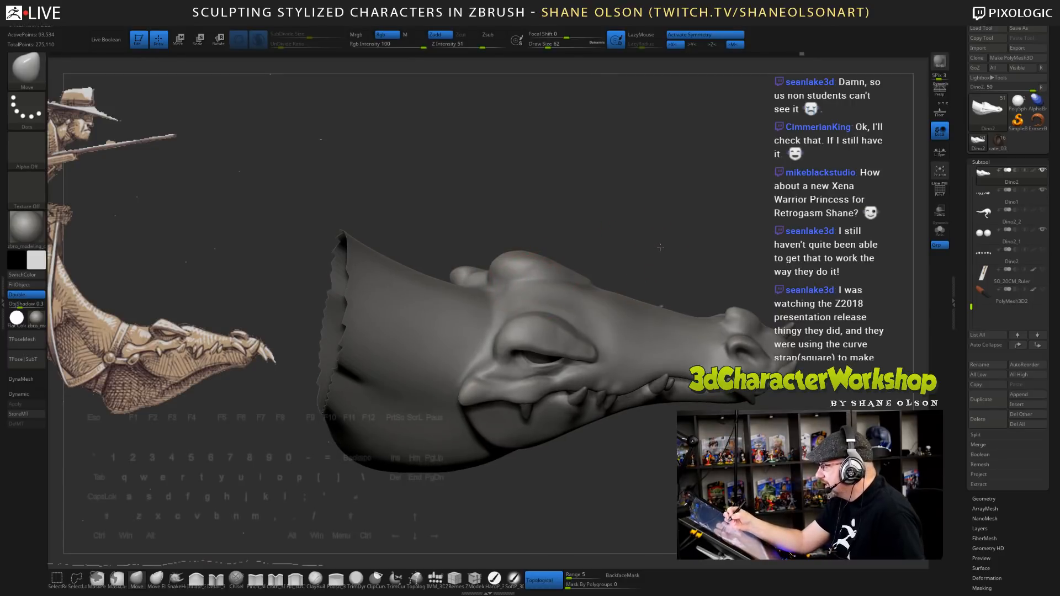
{"action": "left_click_drag", "start_coordinate": [649, 262], "coordinate": [575, 301]}
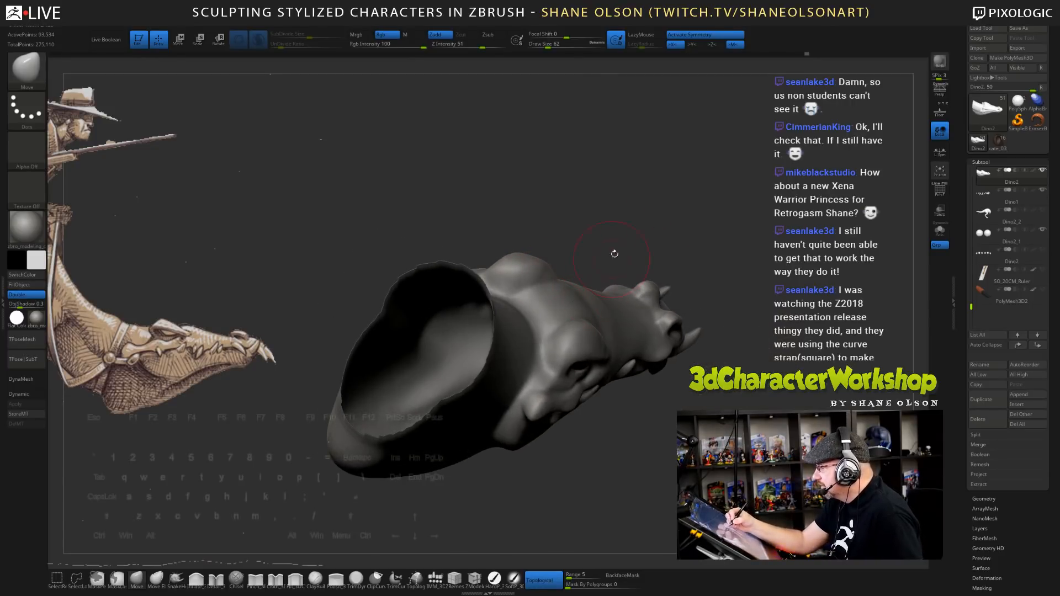
{"action": "left_click_drag", "start_coordinate": [615, 253], "coordinate": [591, 216]}
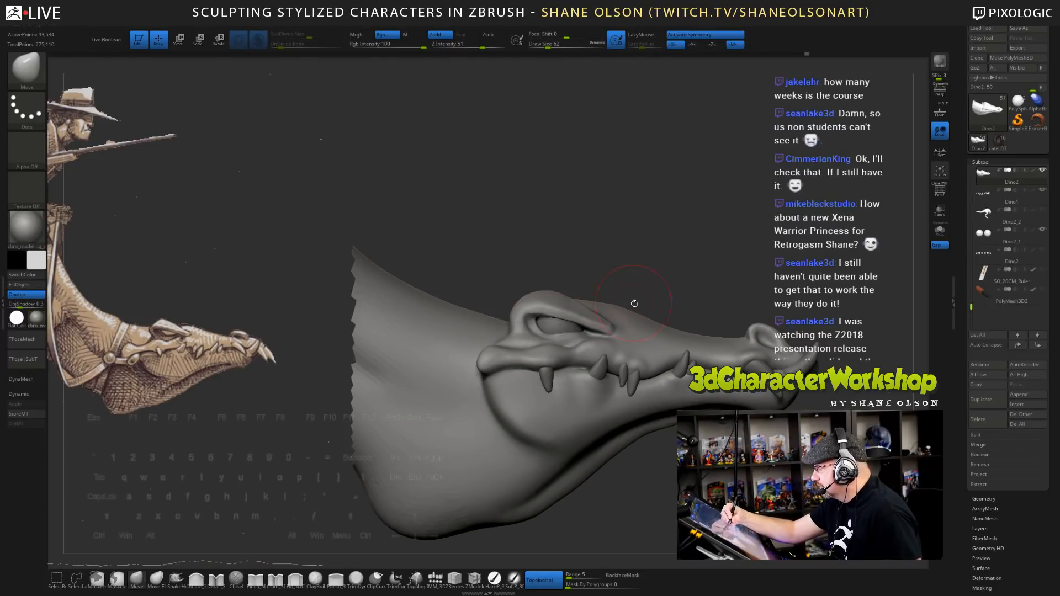
- Adjust the profile from the brow onto the snout with the Move brush at draw size 80, then 68
{"action": "mouse_move", "coordinate": [705, 264]}
{"action": "left_mouse_down", "text": "alt"}
{"action": "mouse_move", "coordinate": [633, 249]}
{"action": "mouse_move", "coordinate": [564, 306]}
{"action": "left_mouse_up", "text": "alt"}
{"action": "key", "text": "s"}
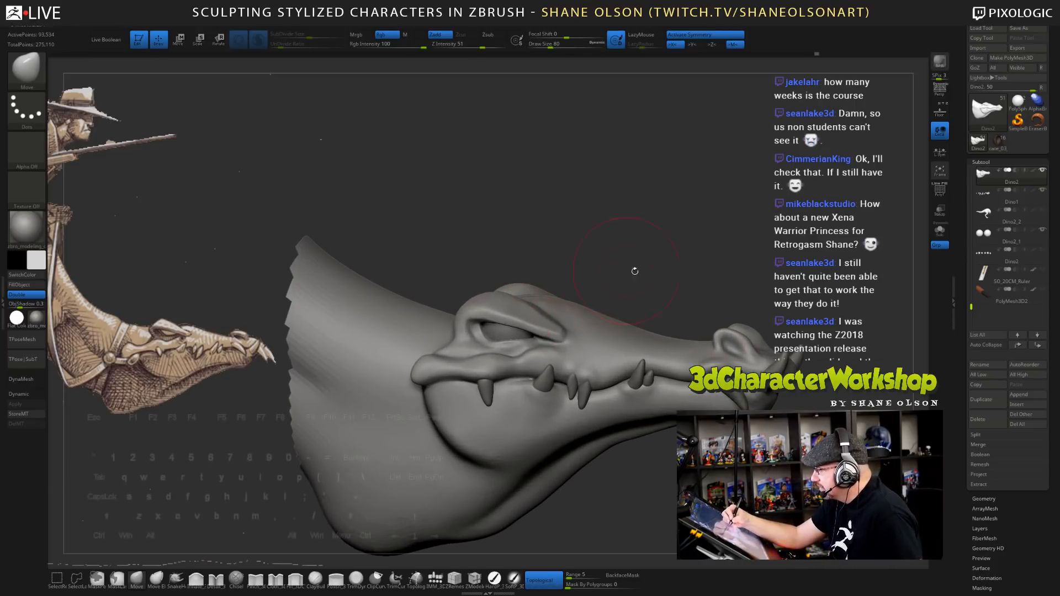
{"action": "mouse_move", "coordinate": [635, 271]}
{"action": "left_mouse_down"}
{"action": "mouse_move", "coordinate": [671, 279]}
{"action": "mouse_move", "coordinate": [626, 280]}
{"action": "mouse_move", "coordinate": [582, 298]}
{"action": "mouse_move", "coordinate": [561, 290]}
{"action": "left_mouse_up"}
{"action": "key", "text": "s"}
{"action": "left_click", "coordinate": [582, 285]}
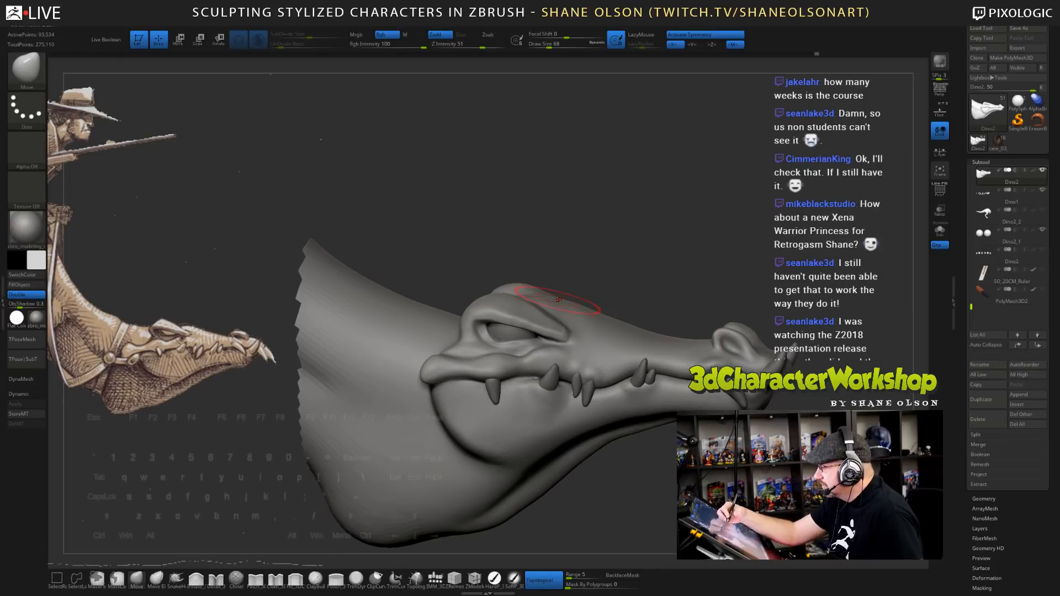
- Smooth the surface along the underside of the lower jaw at draw size 56, then with a smaller brush
{"action": "mouse_move", "coordinate": [655, 279]}
{"action": "left_mouse_down"}
{"action": "mouse_move", "coordinate": [667, 279]}
{"action": "mouse_move", "coordinate": [688, 482]}
{"action": "left_mouse_up"}
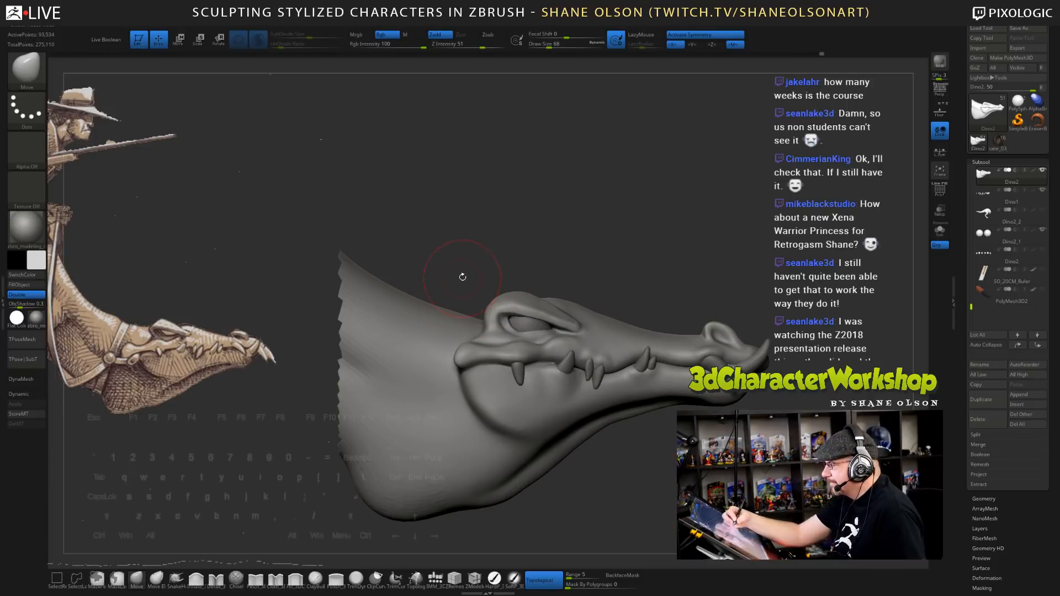
{"action": "left_click_drag", "start_coordinate": [661, 468], "coordinate": [630, 469]}
{"action": "left_click_drag", "start_coordinate": [572, 420], "coordinate": [538, 440], "text": "shift"}
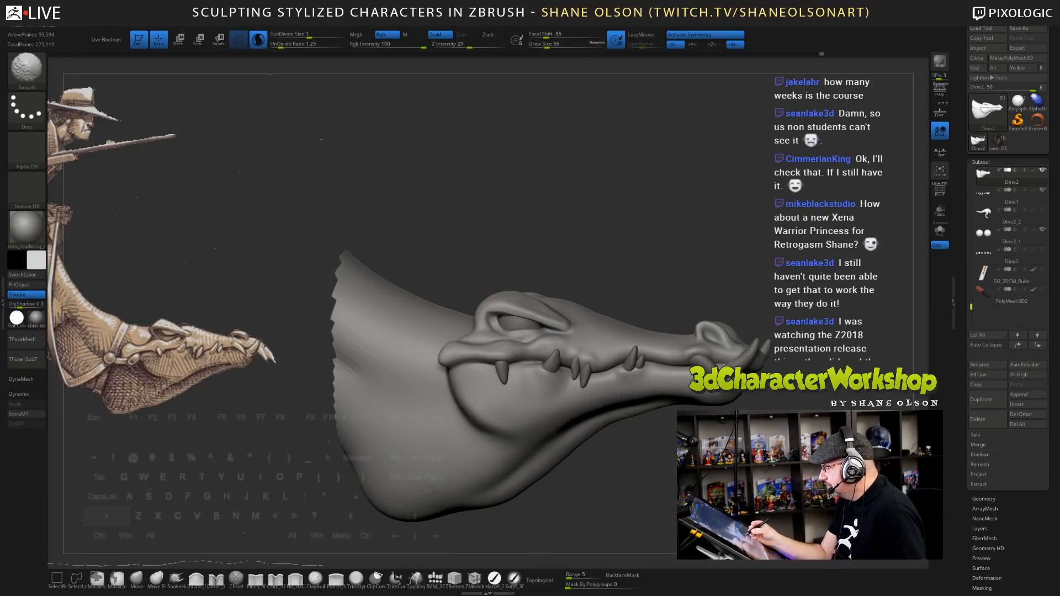
{"action": "key", "text": "s"}
{"action": "left_click_drag", "start_coordinate": [639, 478], "coordinate": [637, 477]}
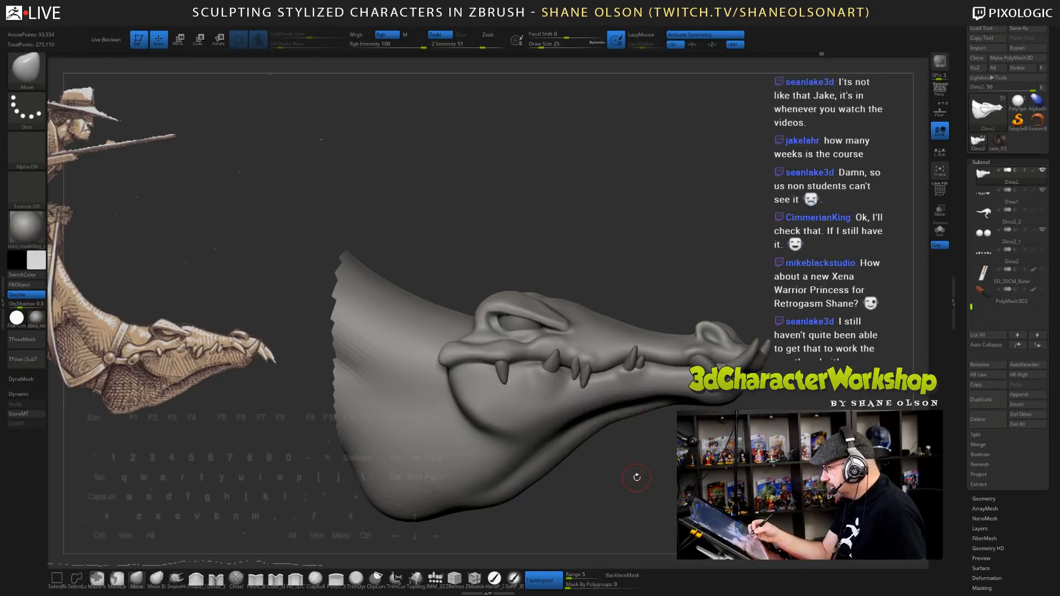
{"action": "key", "text": "s"}
{"action": "key", "text": "shift"}
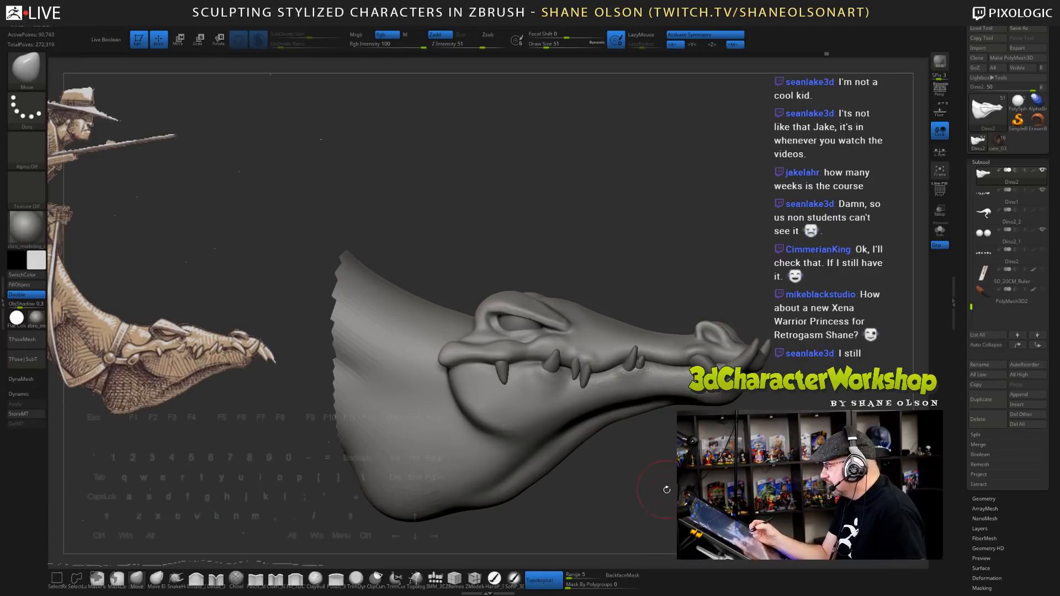
{"action": "key", "text": "shift"}
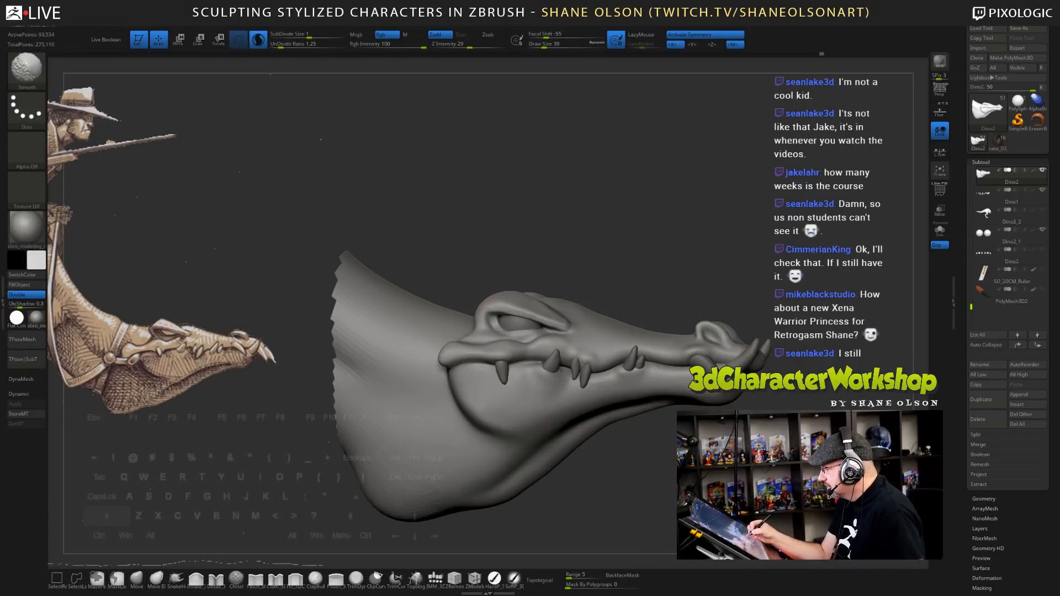
{"action": "left_click_drag", "start_coordinate": [586, 423], "coordinate": [580, 452], "text": "shift"}
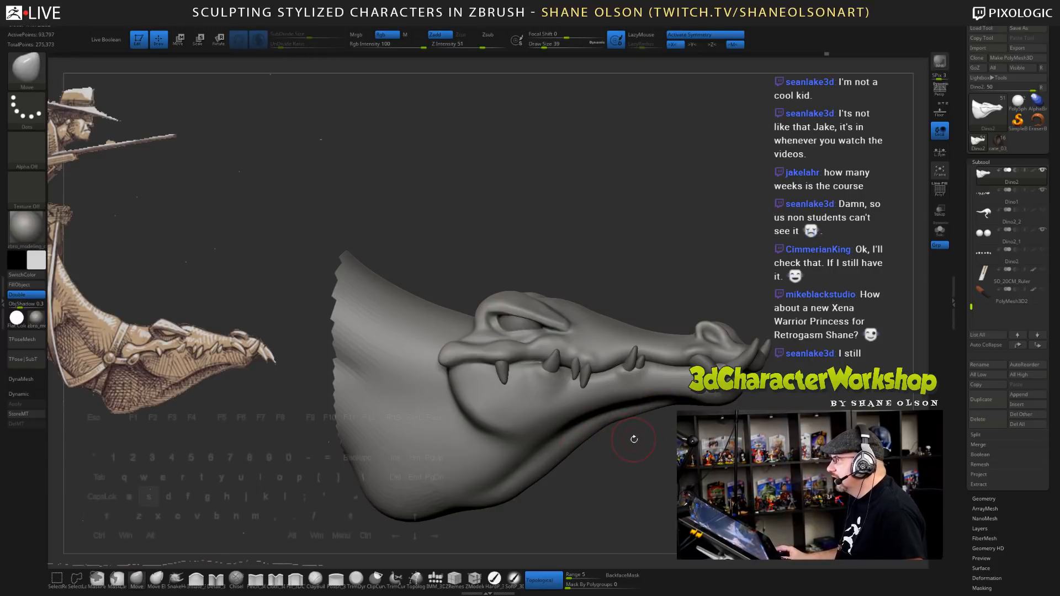
- Refine the lower jaw and throat outline with the Move brush at draw size 51, then 56
{"action": "key", "text": "s"}
{"action": "left_click_drag", "start_coordinate": [634, 440], "coordinate": [636, 440]}
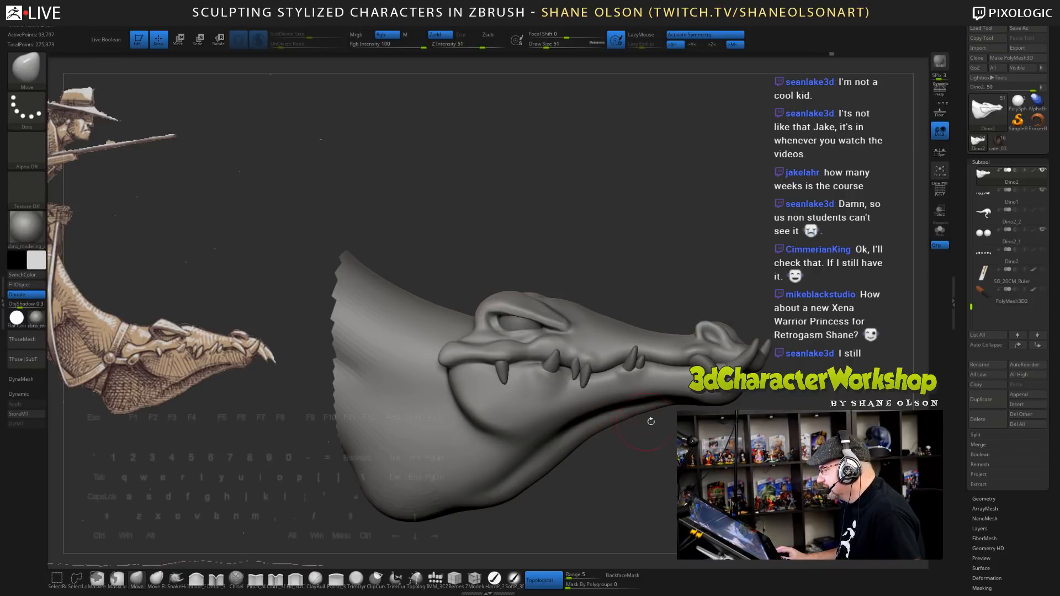
{"action": "mouse_move", "coordinate": [655, 450]}
{"action": "left_mouse_down", "text": "shift"}
{"action": "mouse_move", "coordinate": [690, 450]}
{"action": "mouse_move", "coordinate": [692, 436]}
{"action": "left_mouse_up", "text": "shift"}
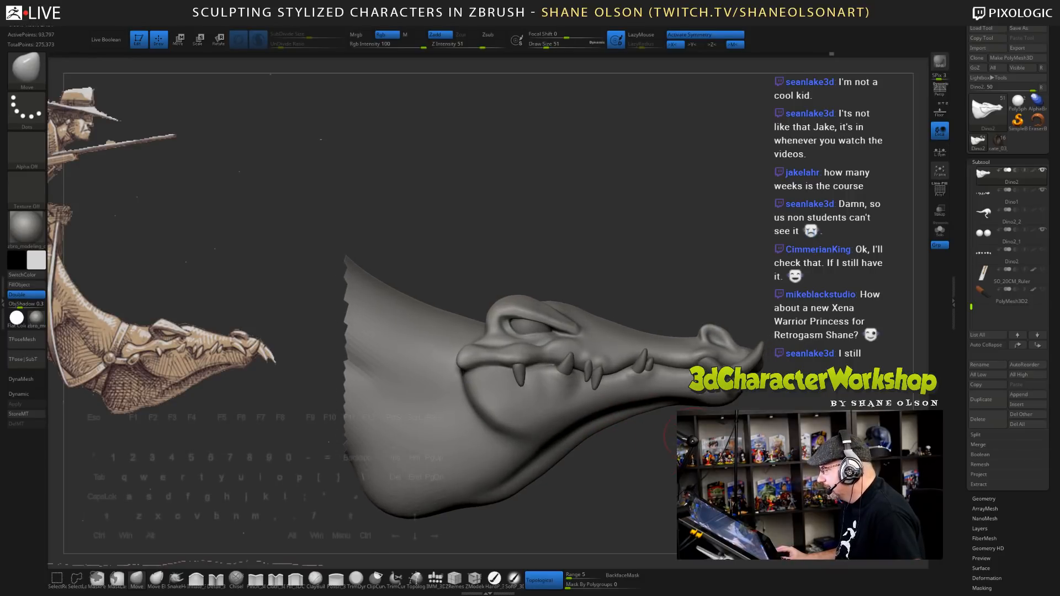
{"action": "key", "text": "s"}
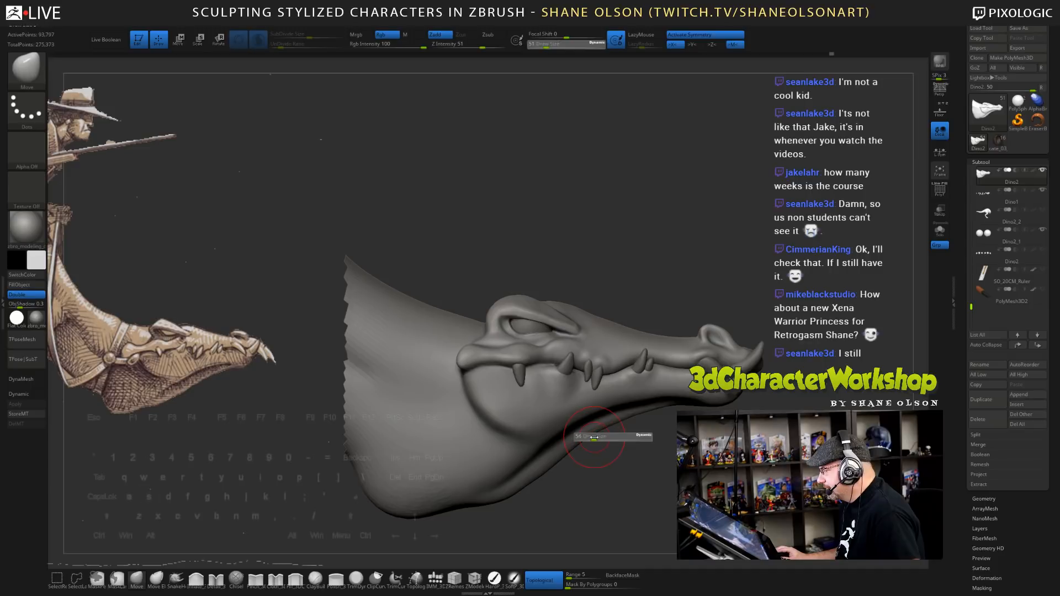
{"action": "left_click_drag", "start_coordinate": [593, 437], "coordinate": [491, 503]}
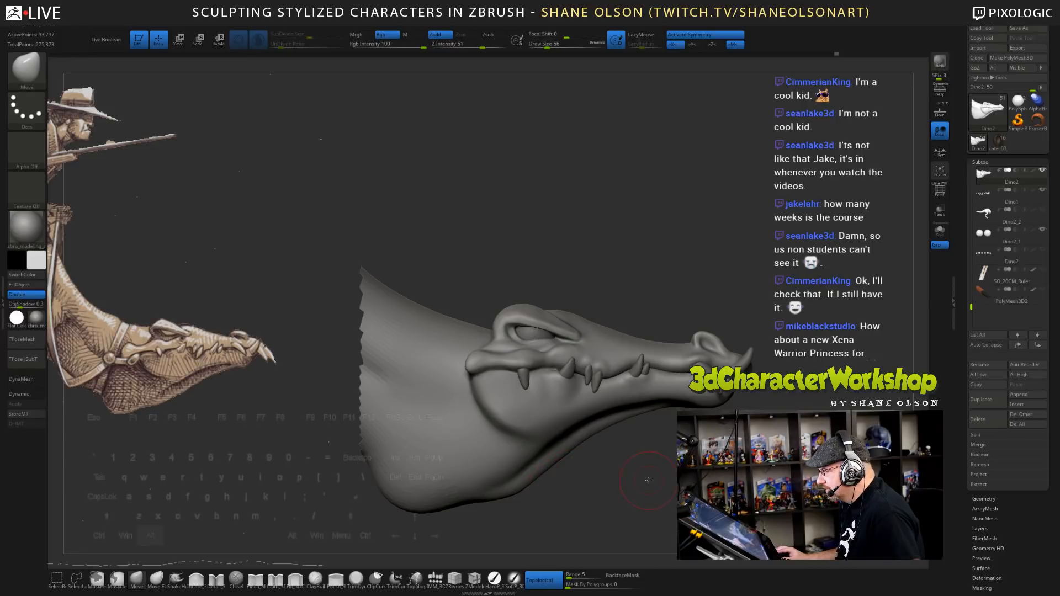
{"action": "left_click_drag", "start_coordinate": [648, 480], "coordinate": [634, 289]}
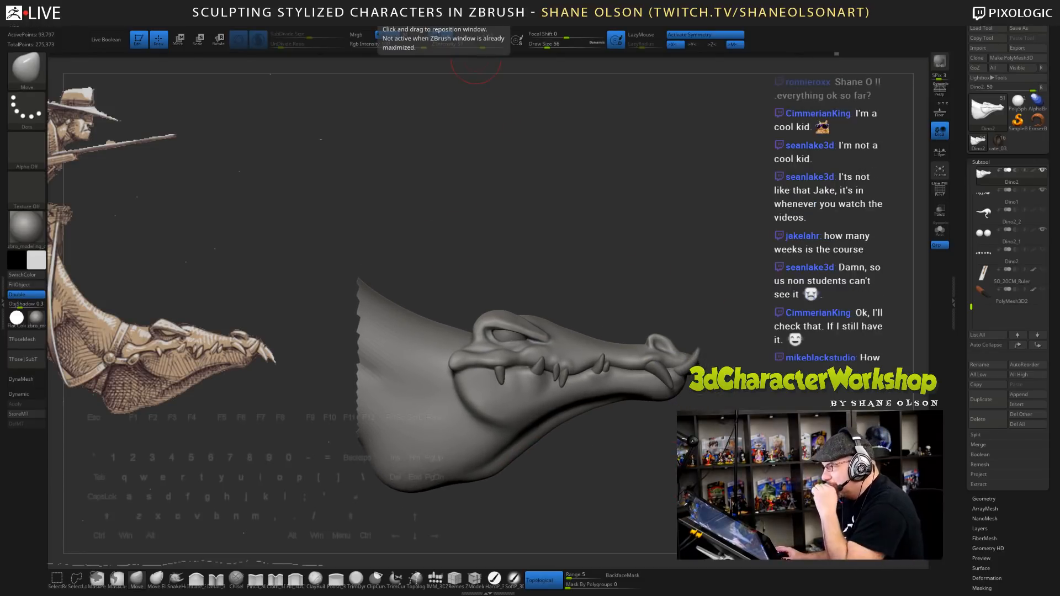
{"action": "key", "text": "super+d"}
{"action": "key", "text": "super+d"}
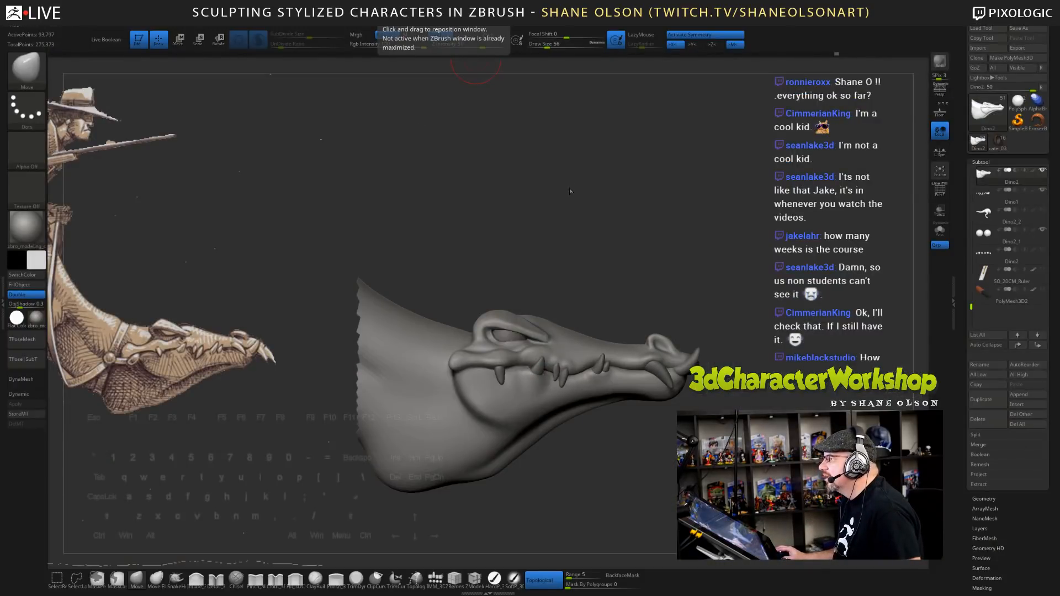
{"action": "left_click_drag", "start_coordinate": [571, 188], "coordinate": [566, 183]}
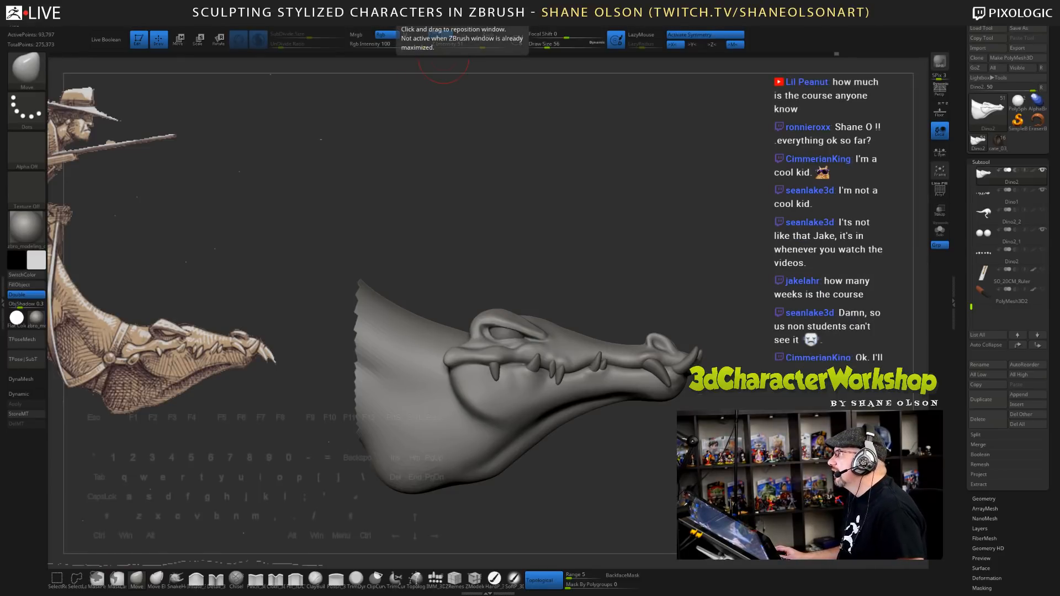
- Switch to Chrome, open the 3DCW Student Community from a Google+ notification, and widen the browser window
{"action": "left_click_drag", "start_coordinate": [569, 0], "coordinate": [378, 97]}
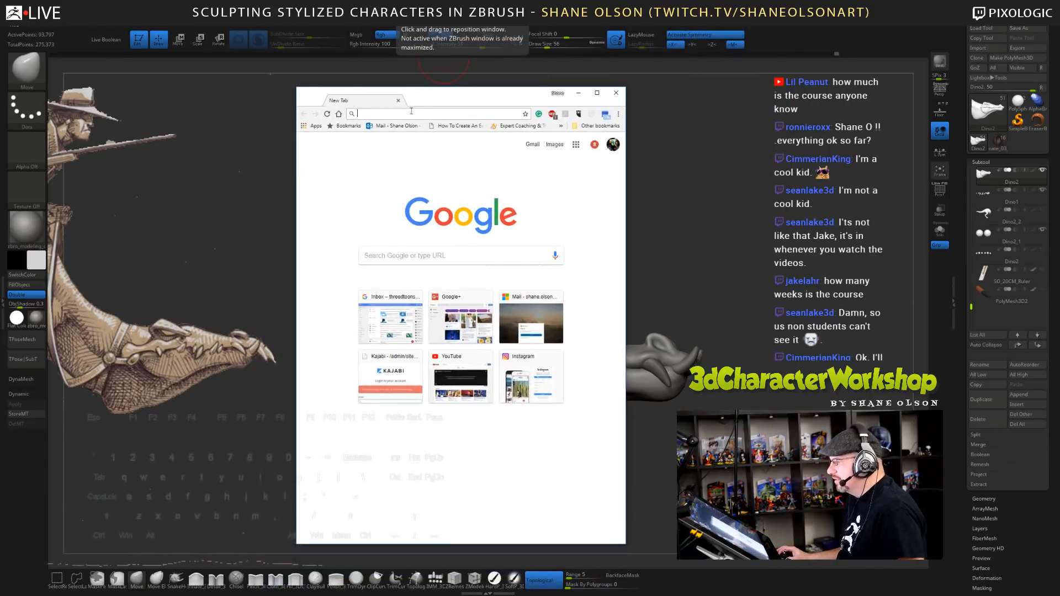
{"action": "left_click", "coordinate": [613, 144]}
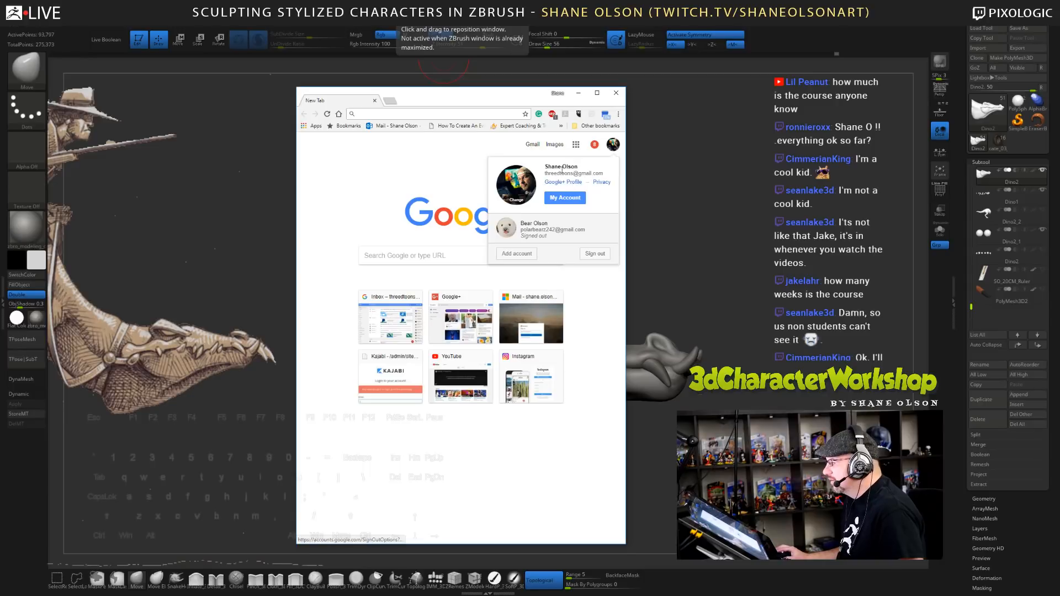
{"action": "left_click", "coordinate": [593, 144]}
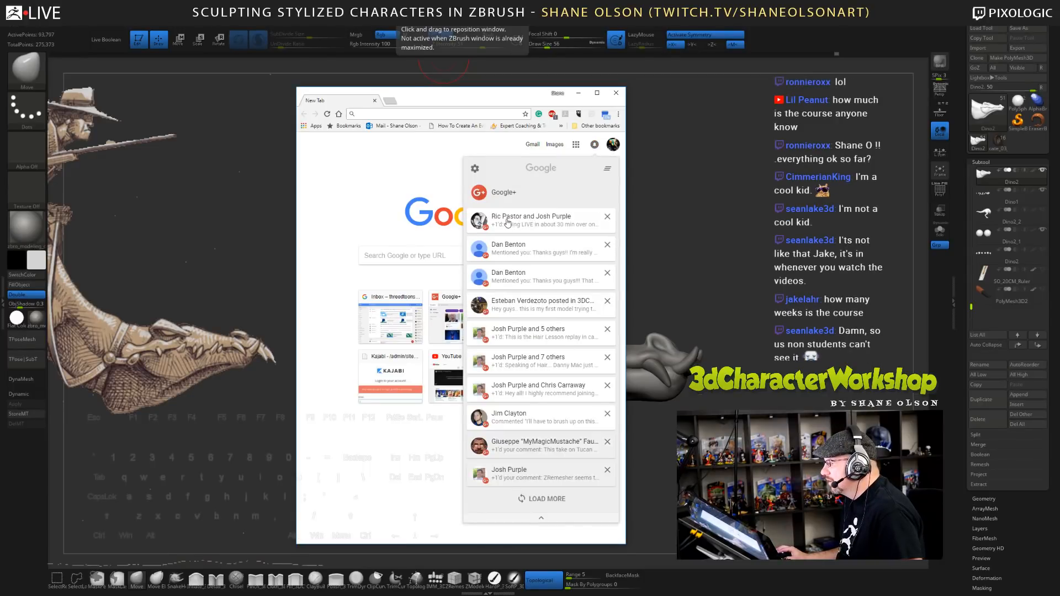
{"action": "left_click", "coordinate": [531, 221]}
{"action": "left_click", "coordinate": [509, 231]}
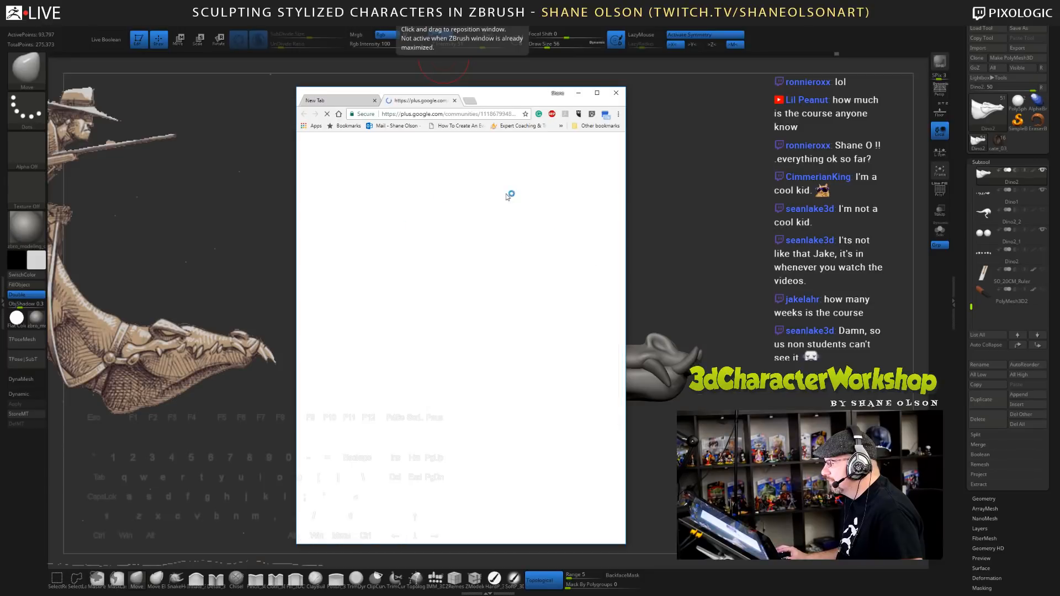
{"action": "left_click_drag", "start_coordinate": [540, 105], "coordinate": [510, 101]}
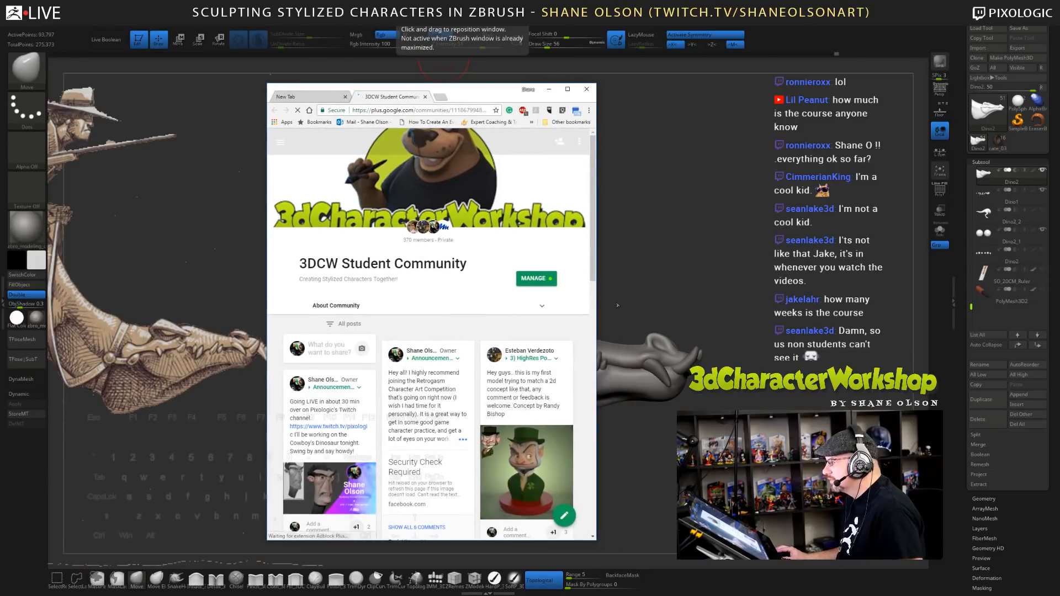
{"action": "left_click_drag", "start_coordinate": [598, 269], "coordinate": [761, 270]}
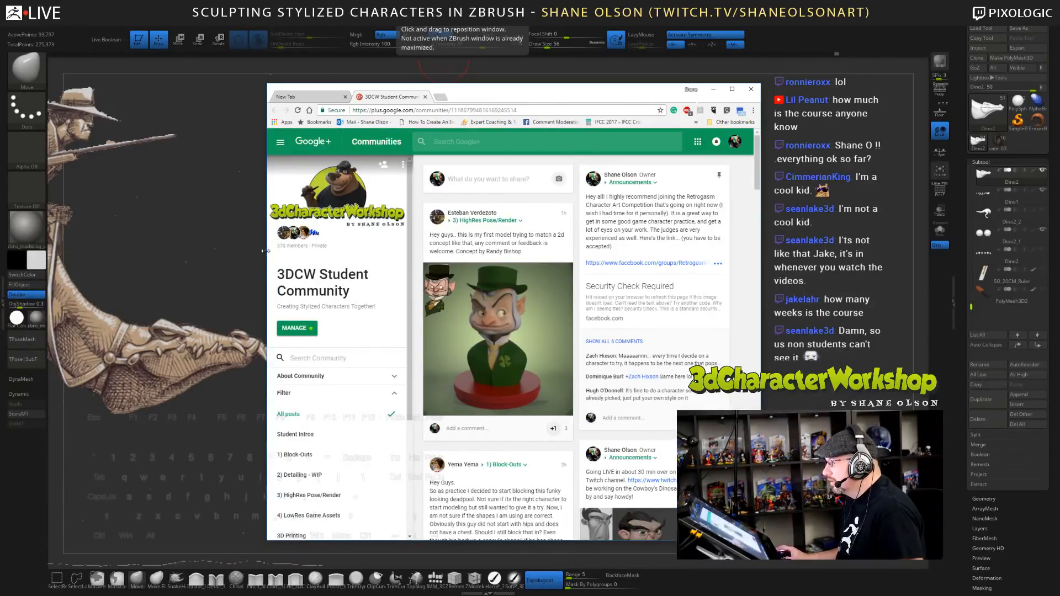
{"action": "left_click_drag", "start_coordinate": [267, 232], "coordinate": [179, 233]}
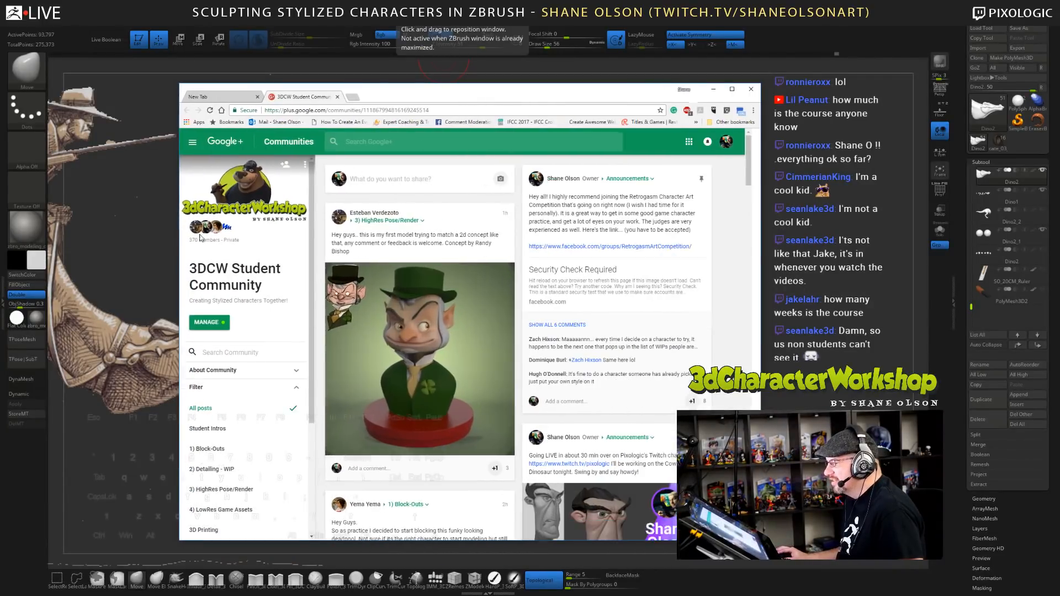
- Browse the student posts in the community feed down to the final render of Gwen Stacy
{"action": "scroll", "coordinate": [422, 331], "scroll_direction": "down", "scroll_amount": 5}
{"action": "scroll", "coordinate": [507, 283], "scroll_direction": "down", "scroll_amount": 10}
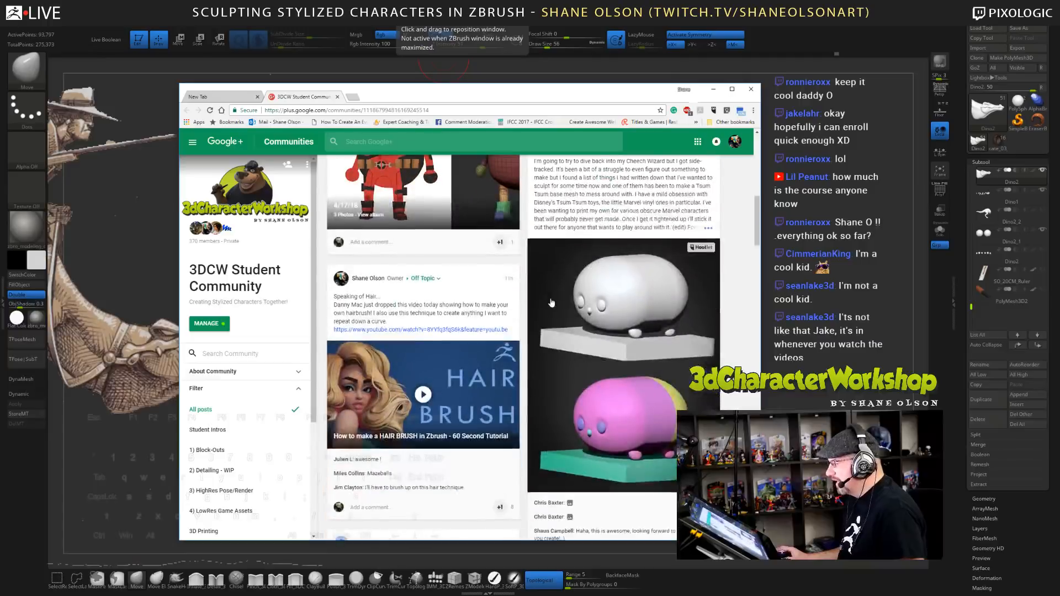
{"action": "scroll", "coordinate": [506, 283], "scroll_direction": "down", "scroll_amount": 3}
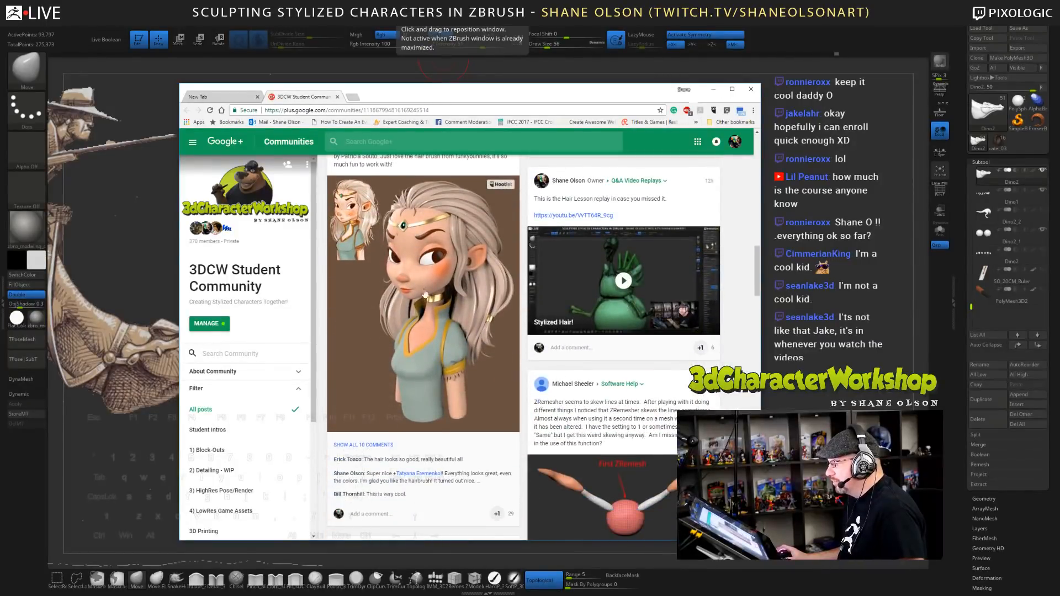
{"action": "scroll", "coordinate": [436, 274], "scroll_direction": "down", "scroll_amount": 3}
{"action": "scroll", "coordinate": [436, 274], "scroll_direction": "down", "scroll_amount": 1}
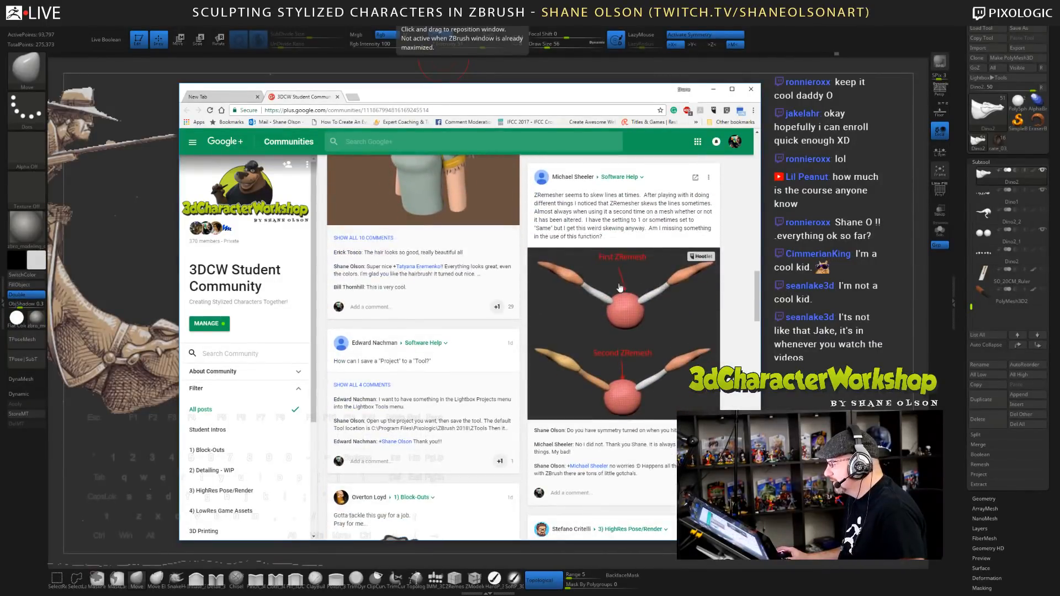
{"action": "scroll", "coordinate": [624, 348], "scroll_direction": "down", "scroll_amount": 2}
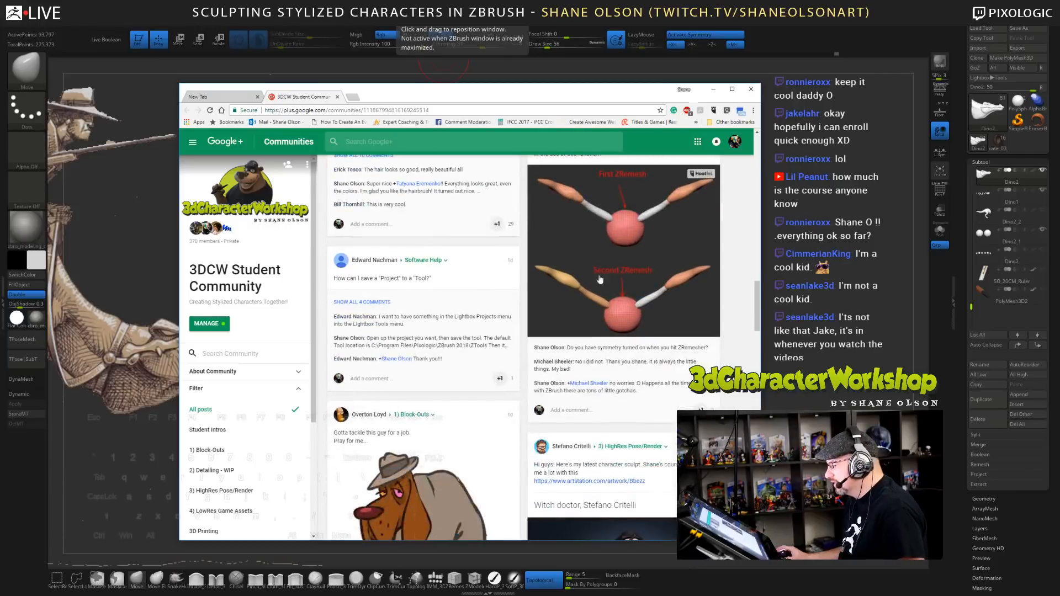
{"action": "scroll", "coordinate": [455, 292], "scroll_direction": "down", "scroll_amount": 2}
{"action": "scroll", "coordinate": [597, 298], "scroll_direction": "up", "scroll_amount": 3}
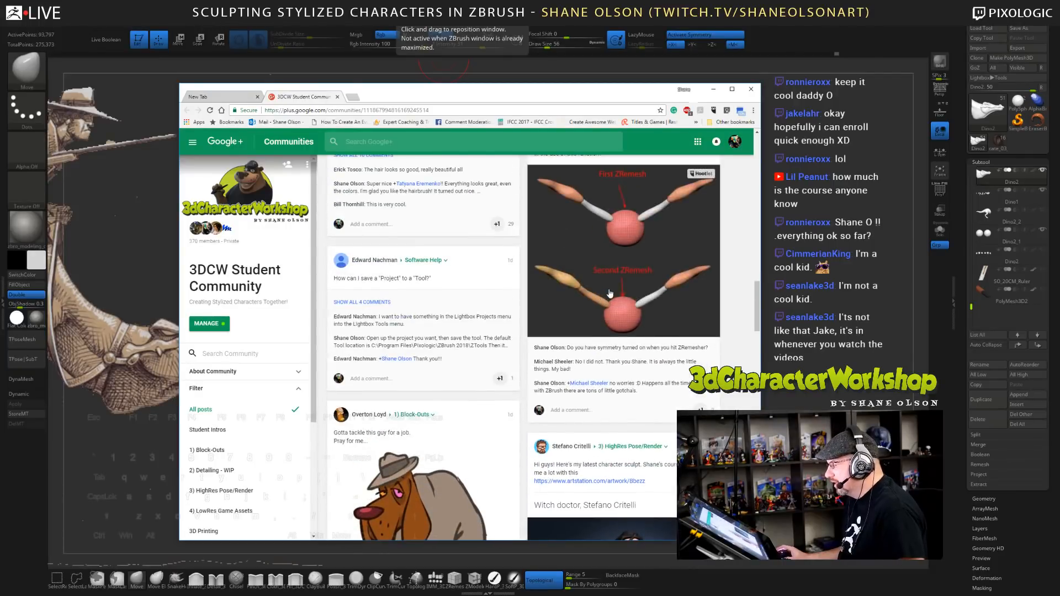
{"action": "scroll", "coordinate": [521, 309], "scroll_direction": "down", "scroll_amount": 8}
{"action": "scroll", "coordinate": [599, 310], "scroll_direction": "down", "scroll_amount": 3}
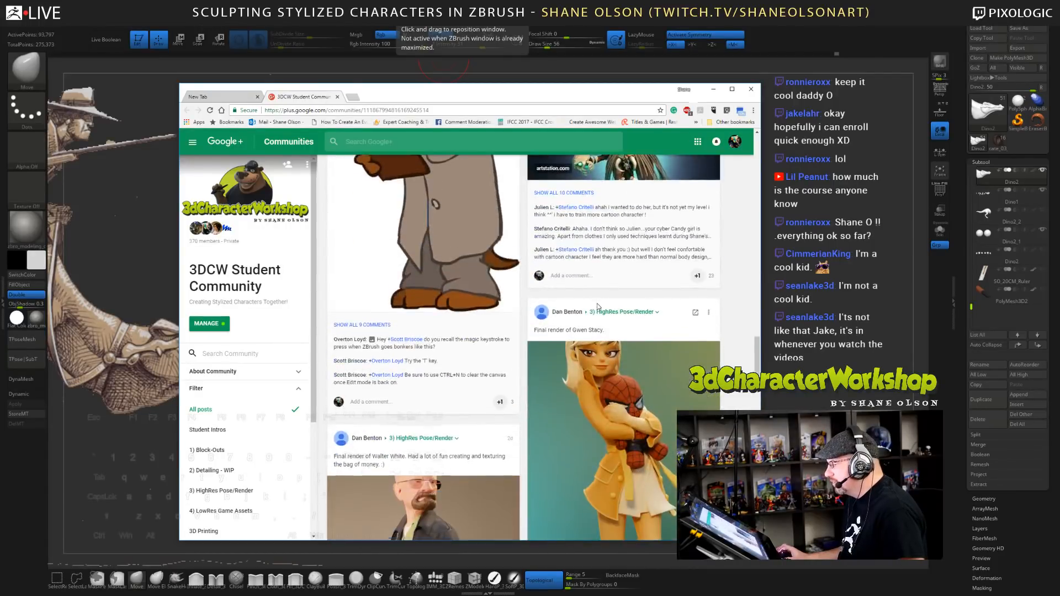
- View the Gwen Stacy render in a maximized browser window and return to the community feed
{"action": "left_click", "coordinate": [604, 312]}
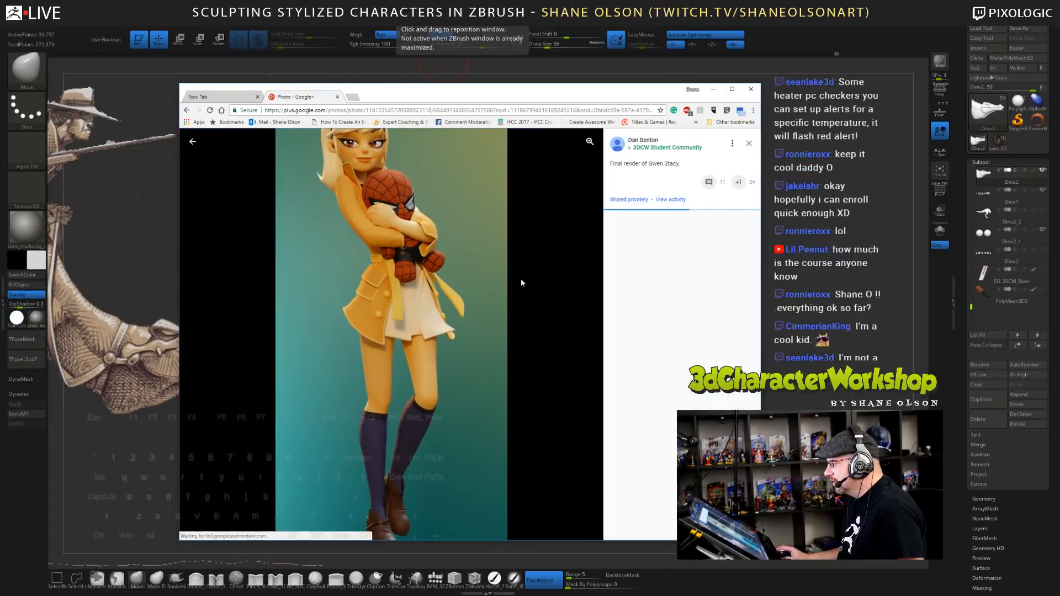
{"action": "left_click", "coordinate": [731, 89]}
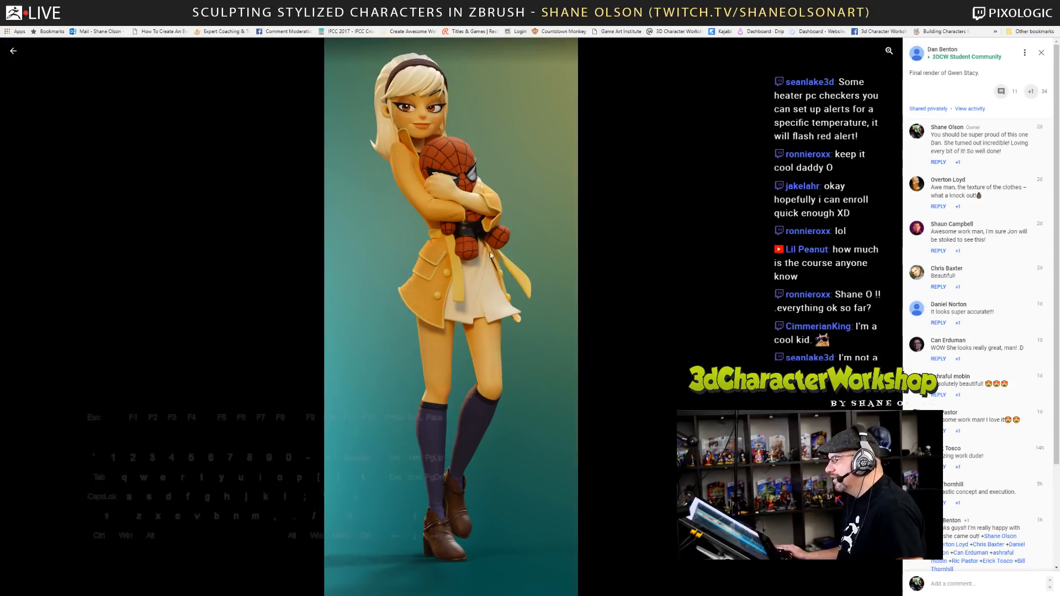
{"action": "left_click", "coordinate": [14, 54]}
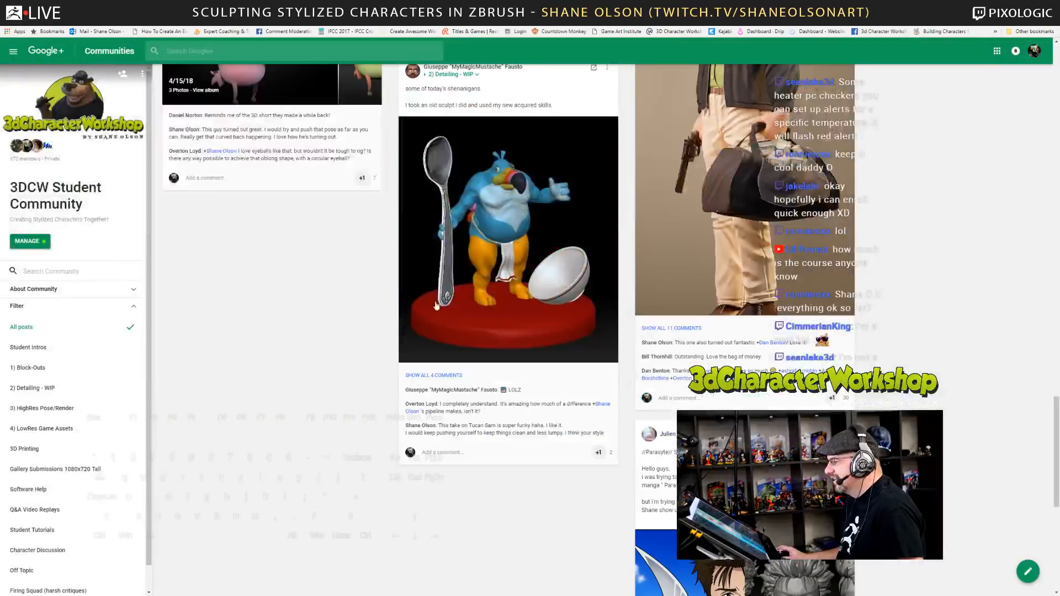
- Find the Walter White render in the feed, view it enlarged and return to the posts
{"action": "scroll", "coordinate": [436, 305], "scroll_direction": "up", "scroll_amount": 4}
{"action": "scroll", "coordinate": [532, 353], "scroll_direction": "down", "scroll_amount": 1}
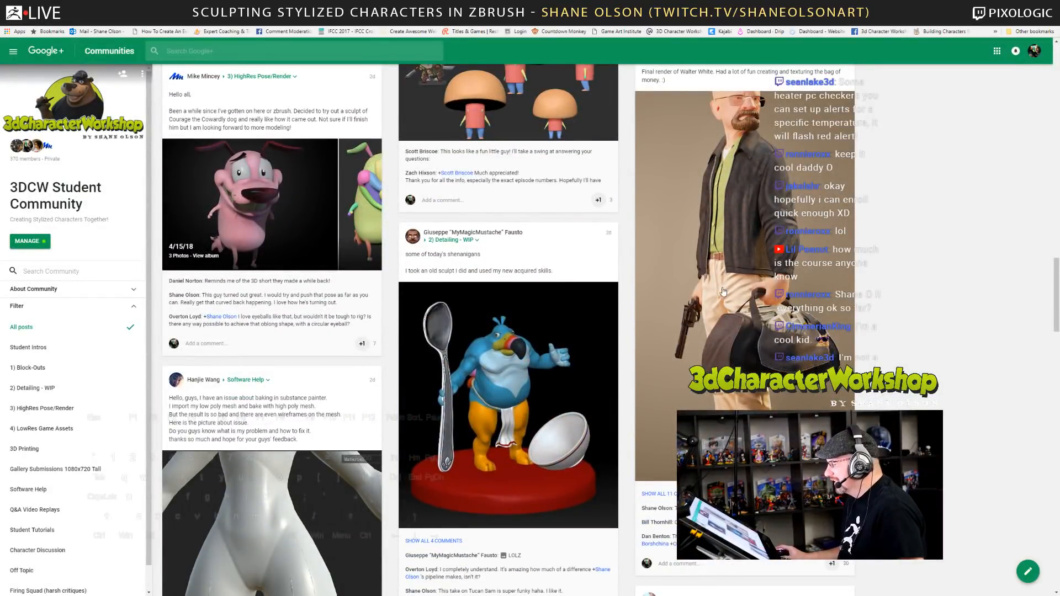
{"action": "scroll", "coordinate": [734, 287], "scroll_direction": "up", "scroll_amount": 2}
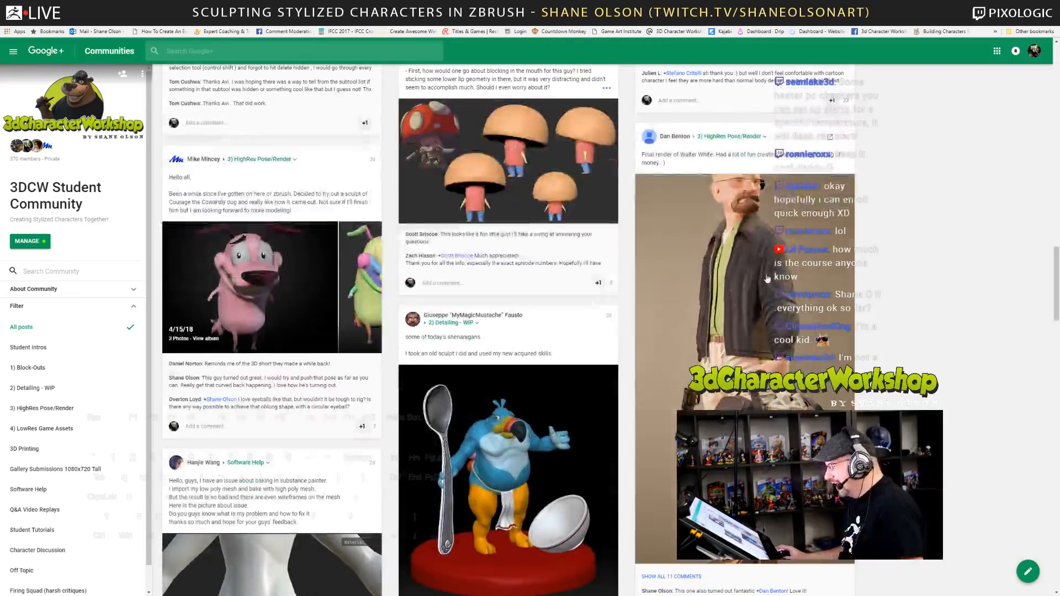
{"action": "left_click", "coordinate": [754, 274]}
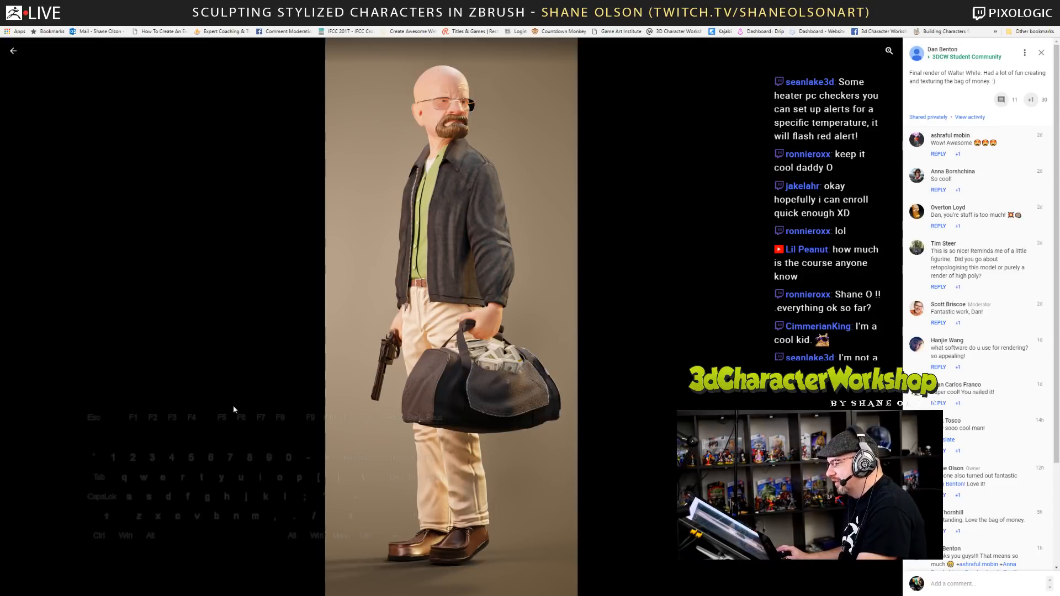
{"action": "left_click", "coordinate": [14, 52]}
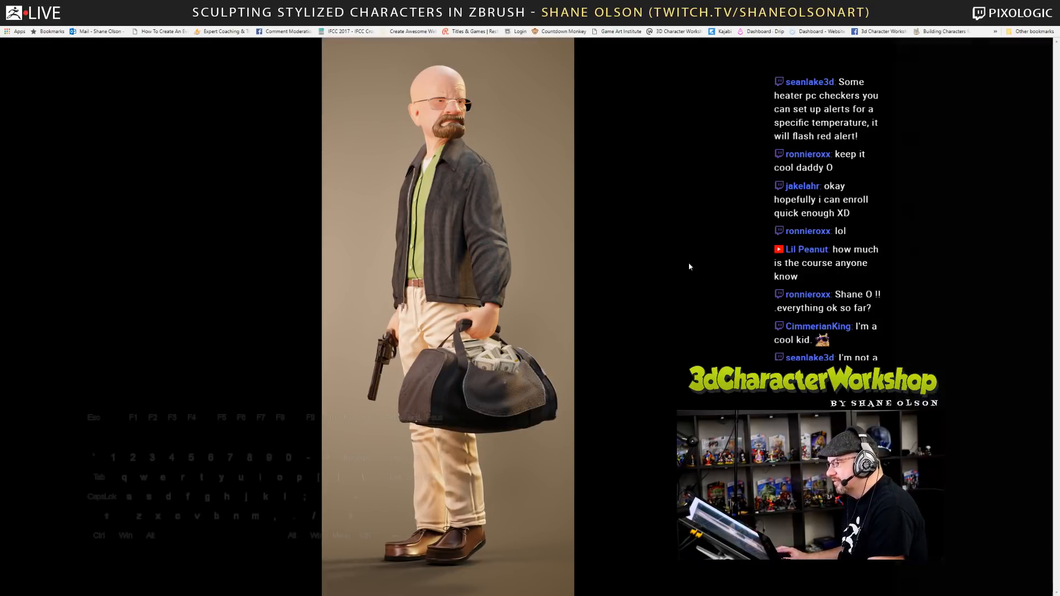
- Look further down the feed for the block-out of the chained character with iron balls, view it enlarged and close it
{"action": "scroll", "coordinate": [495, 298], "scroll_direction": "down", "scroll_amount": 3}
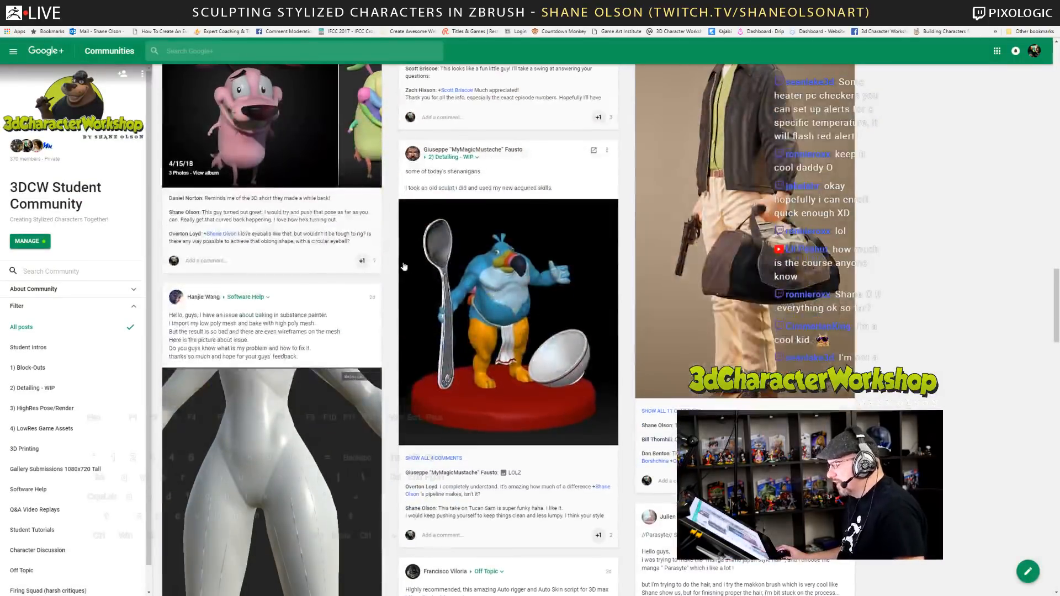
{"action": "scroll", "coordinate": [382, 258], "scroll_direction": "up", "scroll_amount": 1}
{"action": "scroll", "coordinate": [382, 258], "scroll_direction": "down", "scroll_amount": 10}
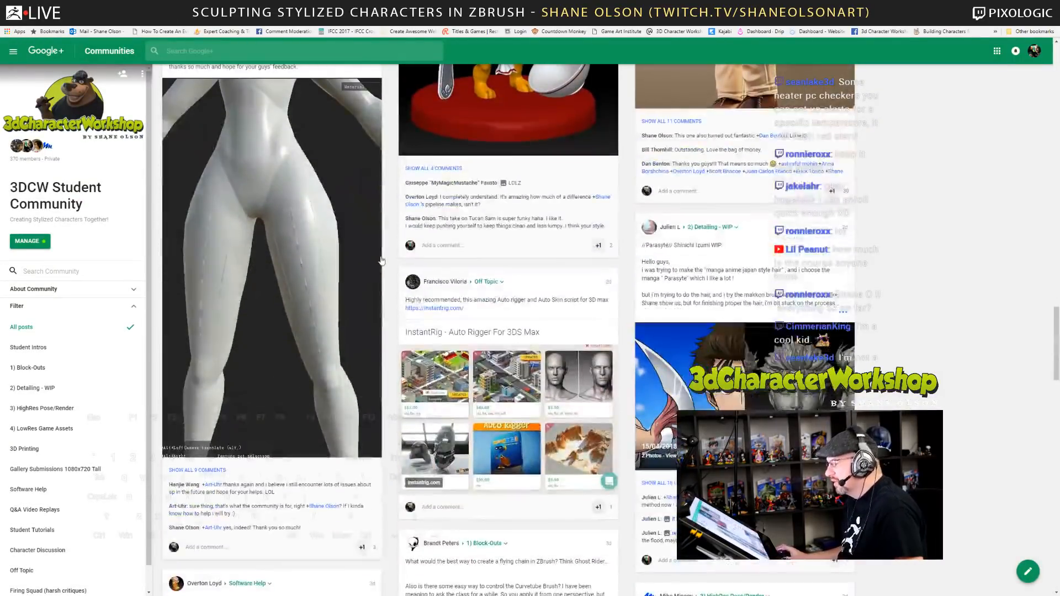
{"action": "scroll", "coordinate": [382, 259], "scroll_direction": "down", "scroll_amount": 10}
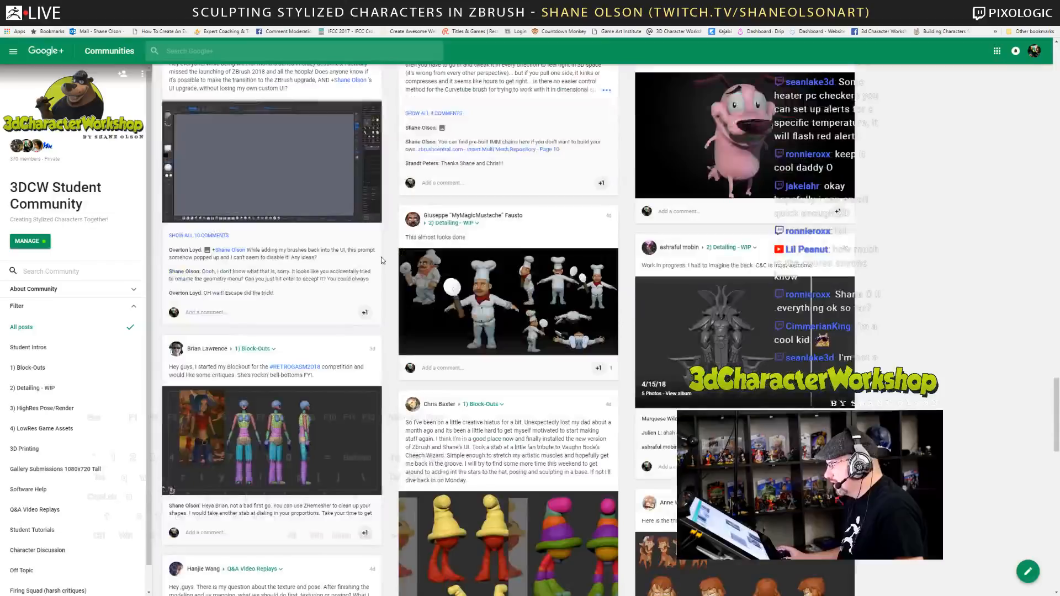
{"action": "scroll", "coordinate": [389, 262], "scroll_direction": "down", "scroll_amount": 5}
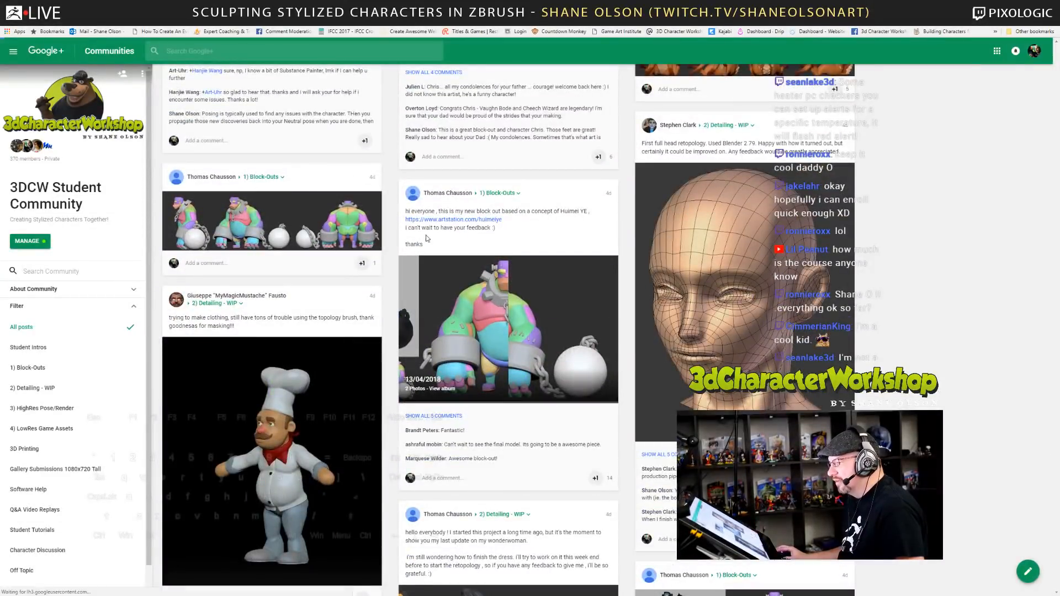
{"action": "left_click", "coordinate": [461, 329]}
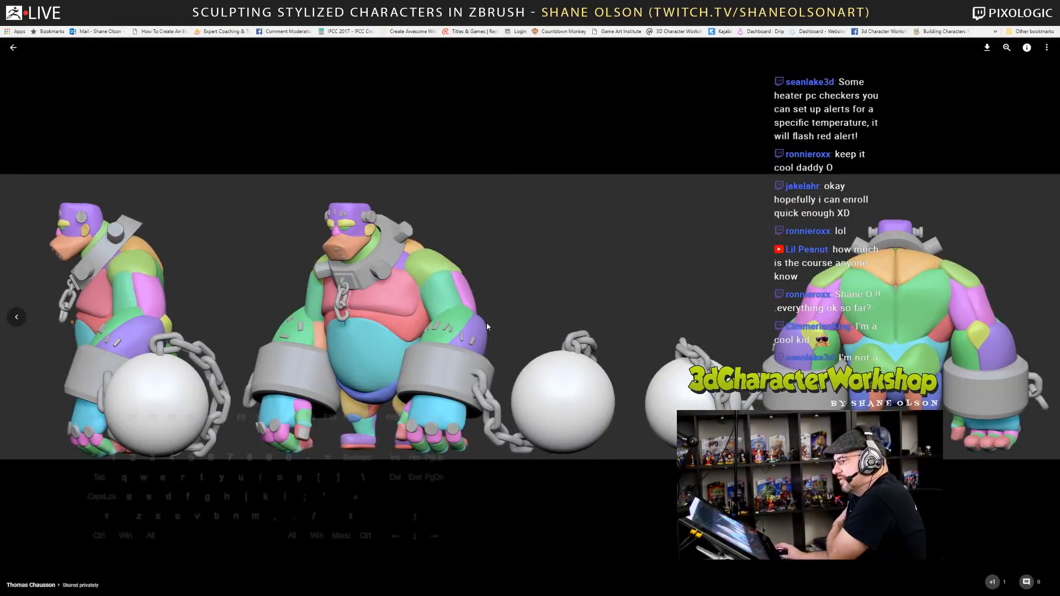
{"action": "left_click", "coordinate": [13, 49]}
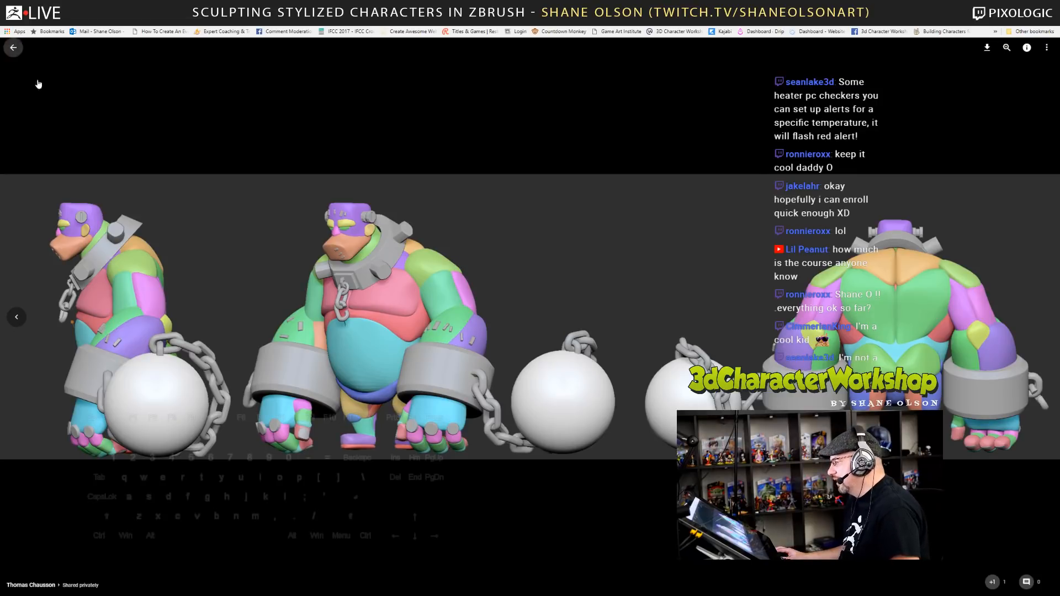
- Open the enlarged image of the muscular character block-out shown from four angles, further down the community feed
{"action": "scroll", "coordinate": [370, 381], "scroll_direction": "down", "scroll_amount": 6}
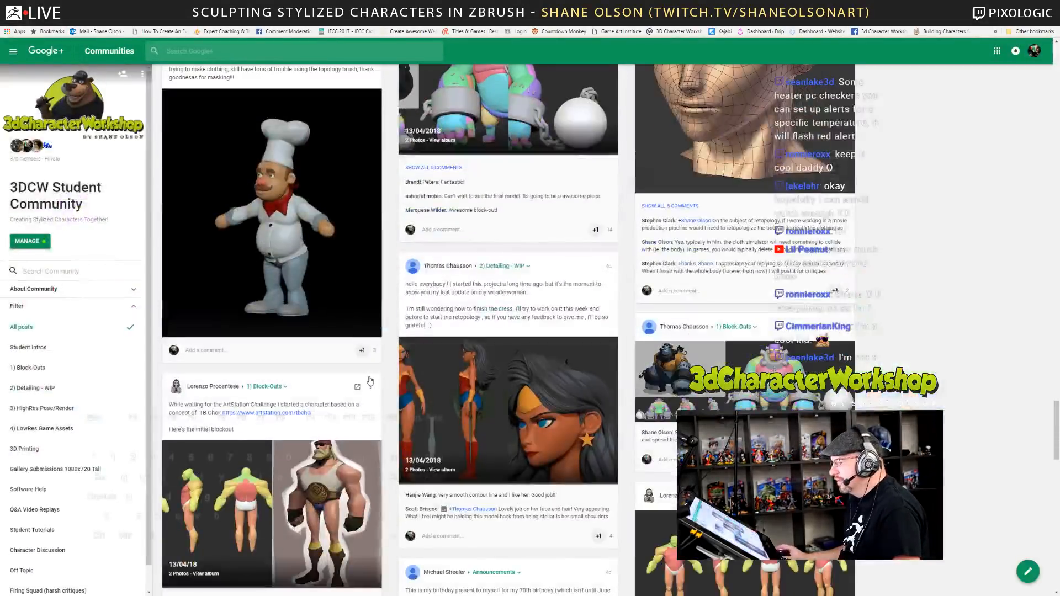
{"action": "scroll", "coordinate": [469, 305], "scroll_direction": "down", "scroll_amount": 2}
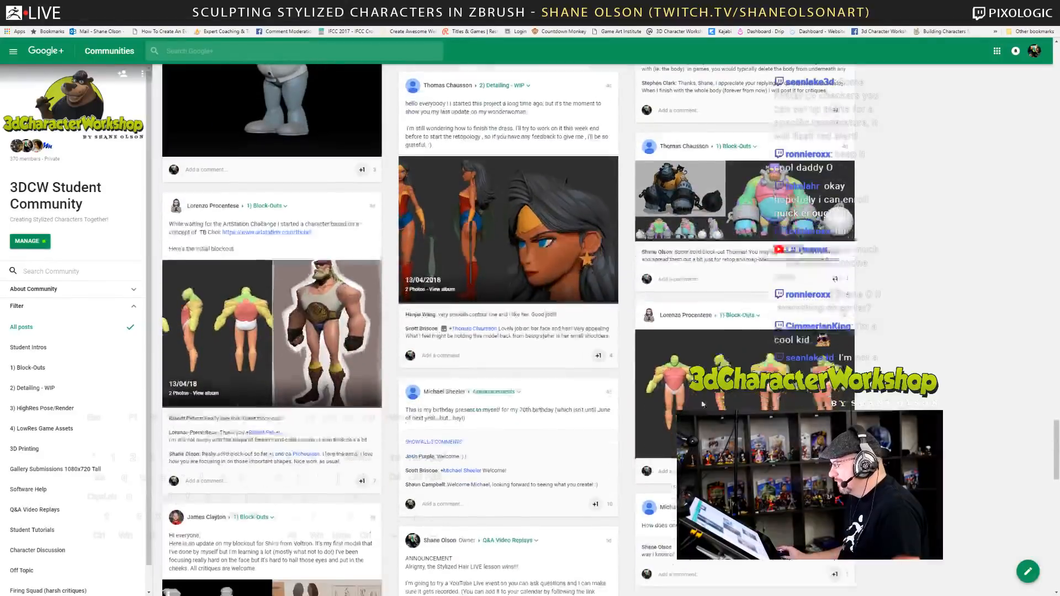
{"action": "left_click", "coordinate": [704, 344]}
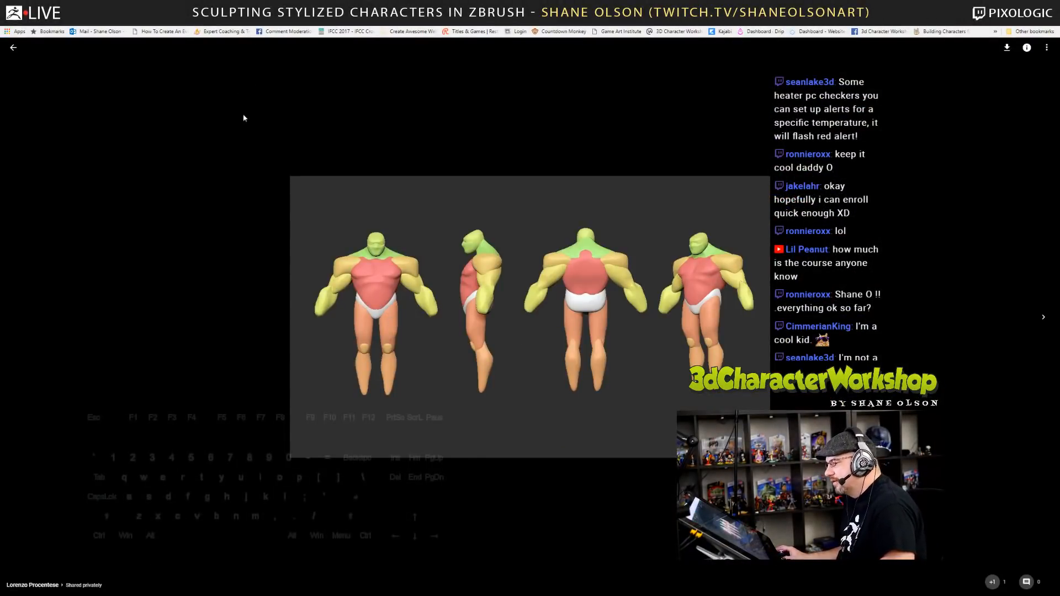
- Leave the community page and switch back to ZBrush to view the crocodile head beside the reference illustration
{"action": "left_click", "coordinate": [538, 5]}
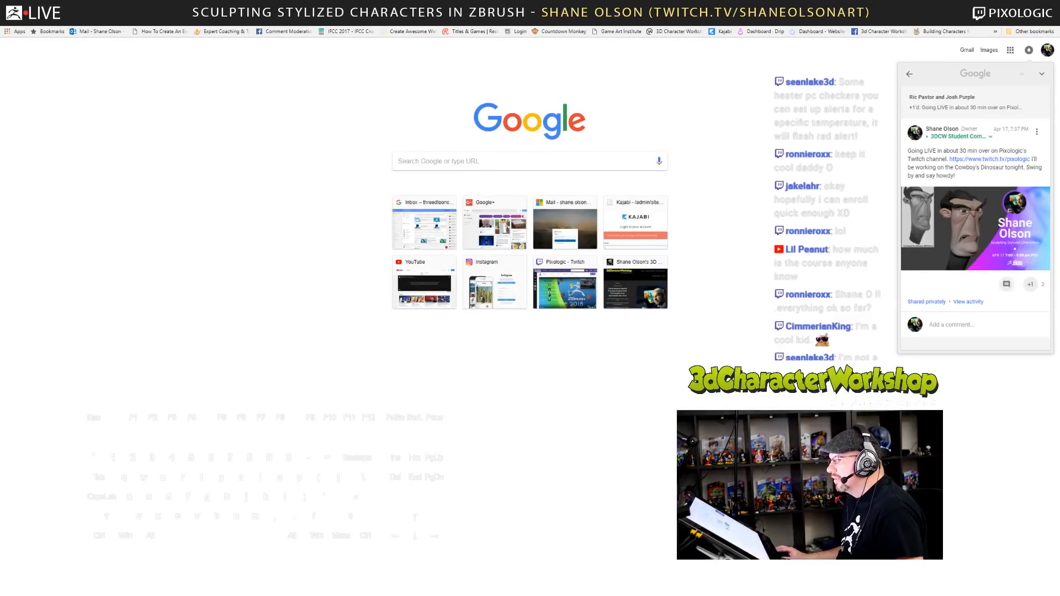
{"action": "key", "text": "alt+Tab"}
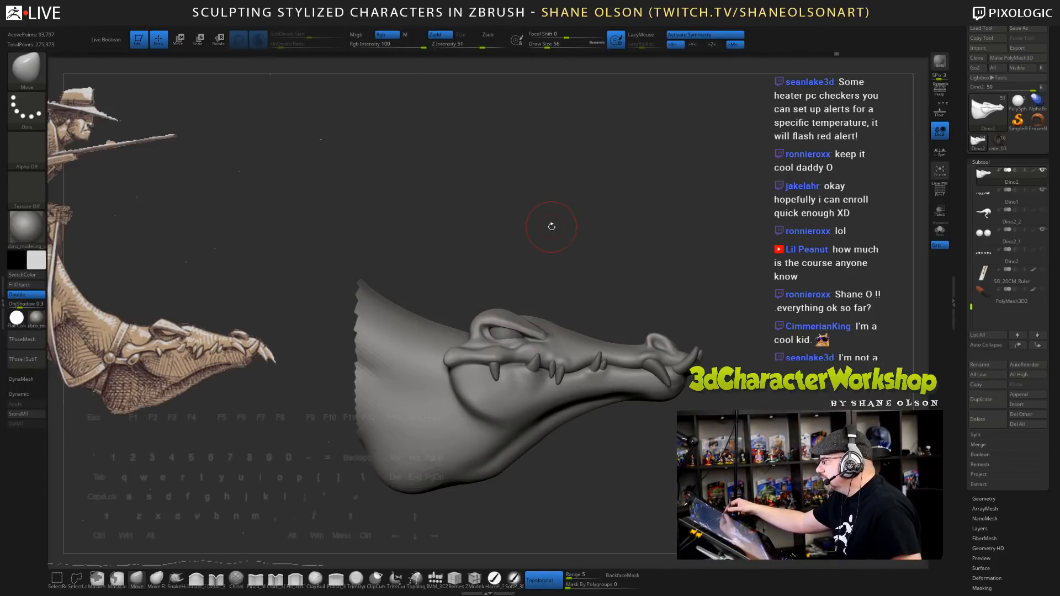
{"action": "left_click_drag", "start_coordinate": [698, 252], "coordinate": [689, 233]}
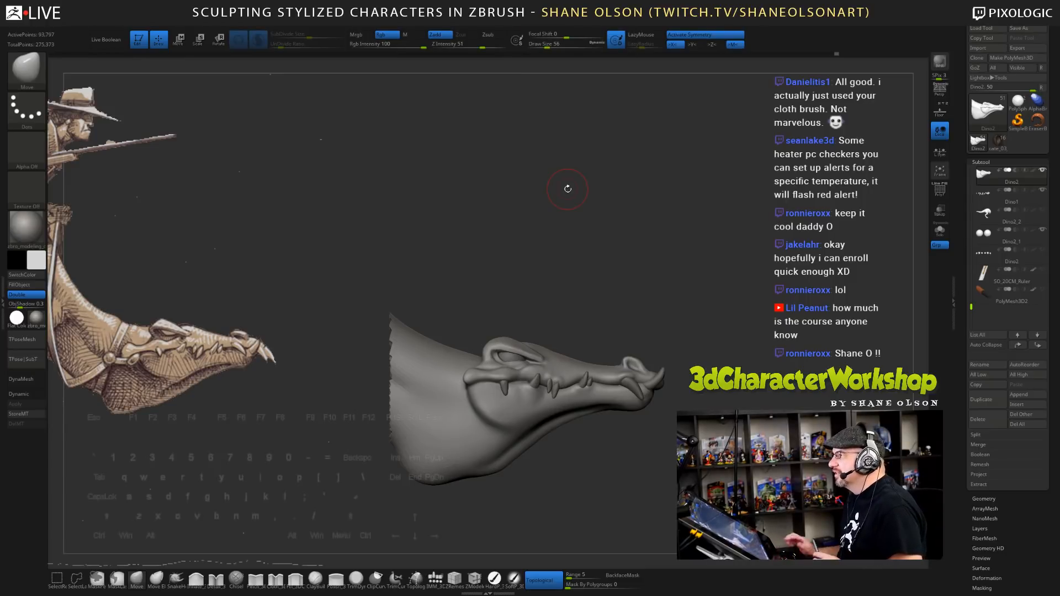
- Set the Move brush's draw size to 35 and nudge the upper lip just above the teeth below the eye
{"action": "left_click_drag", "start_coordinate": [679, 291], "coordinate": [681, 388]}
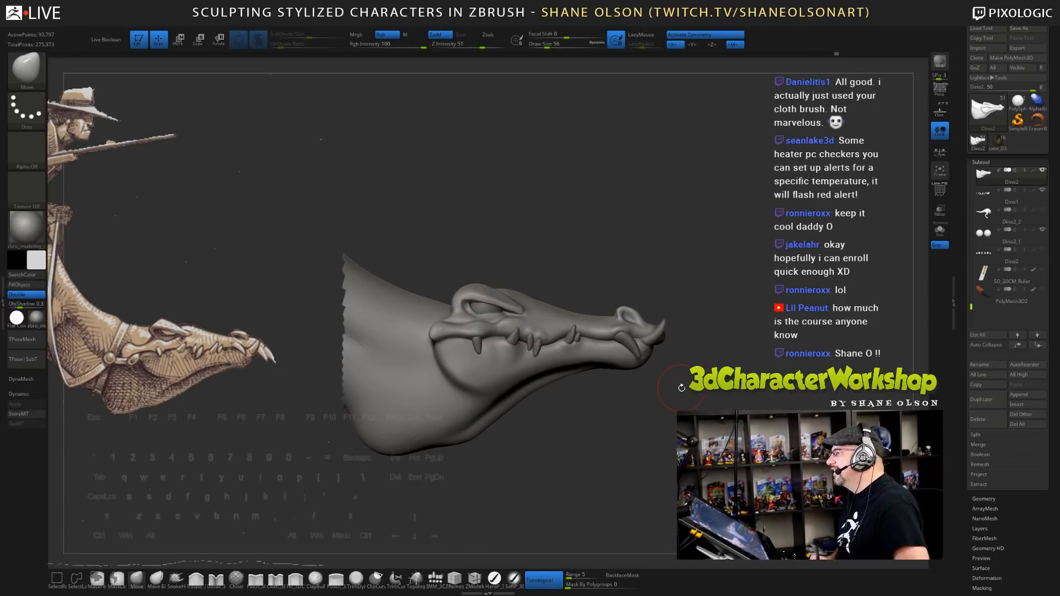
{"action": "mouse_move", "coordinate": [725, 364]}
{"action": "left_mouse_down", "text": "alt"}
{"action": "mouse_move", "coordinate": [733, 359]}
{"action": "mouse_move", "coordinate": [725, 382]}
{"action": "mouse_move", "coordinate": [703, 406]}
{"action": "mouse_move", "coordinate": [670, 417]}
{"action": "mouse_move", "coordinate": [654, 448]}
{"action": "mouse_move", "coordinate": [674, 440]}
{"action": "left_mouse_up", "text": "alt"}
{"action": "left_click", "coordinate": [544, 45]}
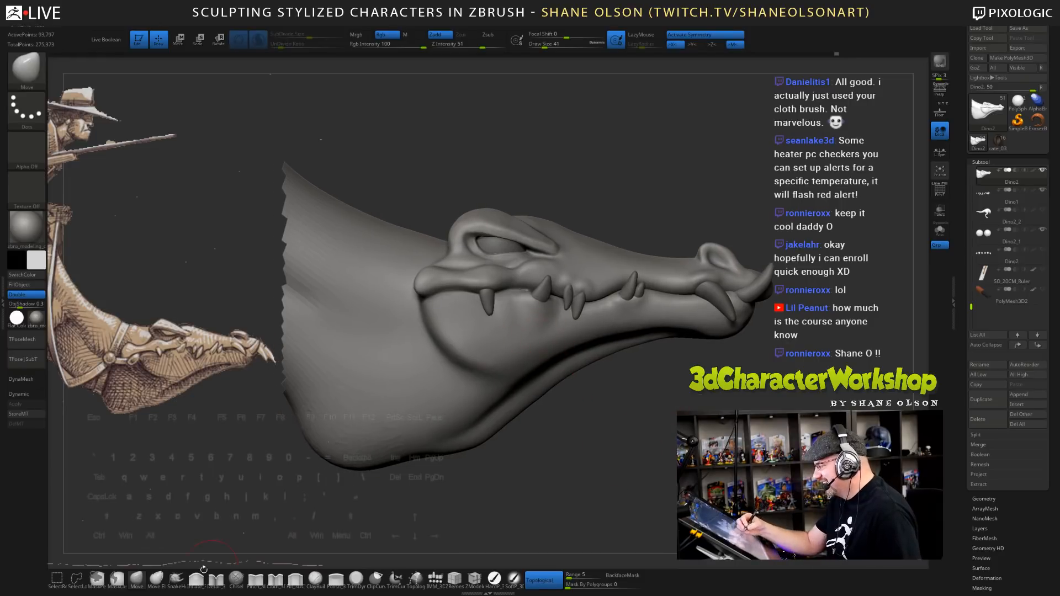
{"action": "key", "text": "s"}
{"action": "left_click", "coordinate": [617, 207]}
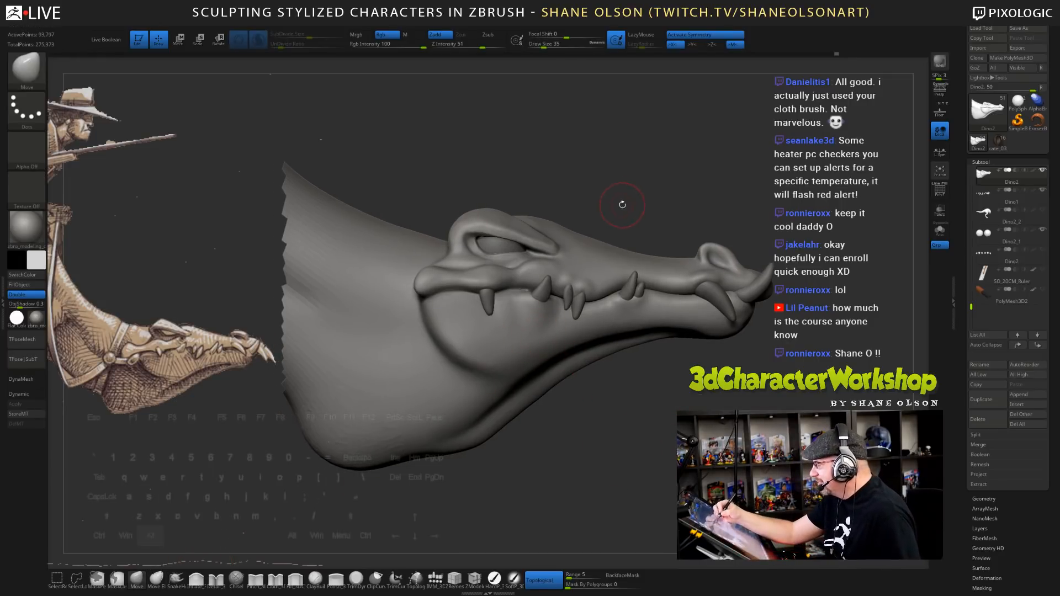
{"action": "left_click_drag", "start_coordinate": [622, 203], "coordinate": [686, 194], "text": "alt"}
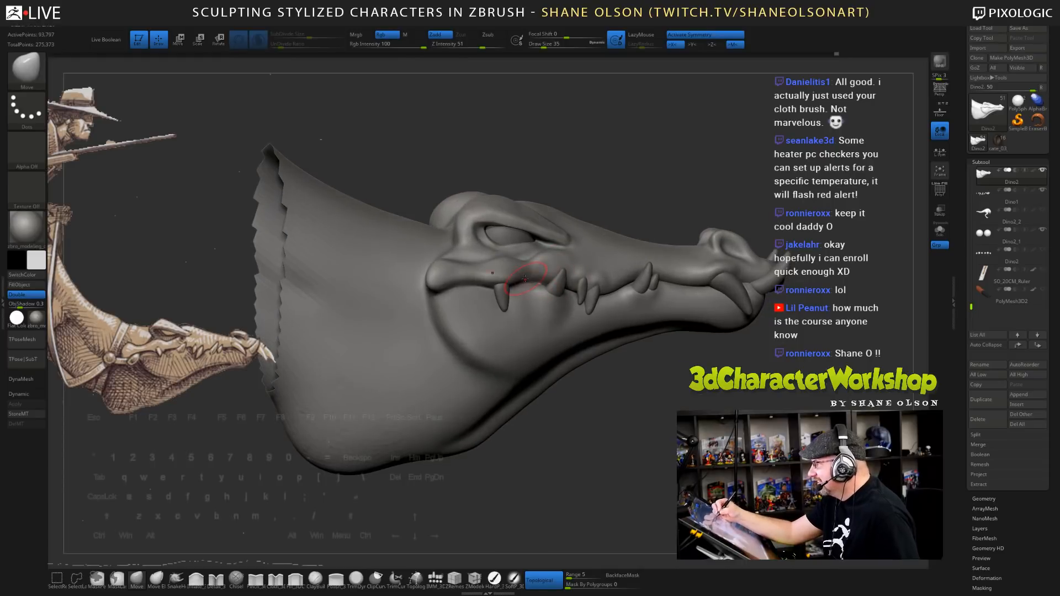
{"action": "left_click_drag", "start_coordinate": [526, 277], "coordinate": [528, 282]}
- Reshape the surface between the eye's front corner and the upper teeth with the Move brush, checking it from several angles
{"action": "left_click_drag", "start_coordinate": [616, 390], "coordinate": [601, 376]}
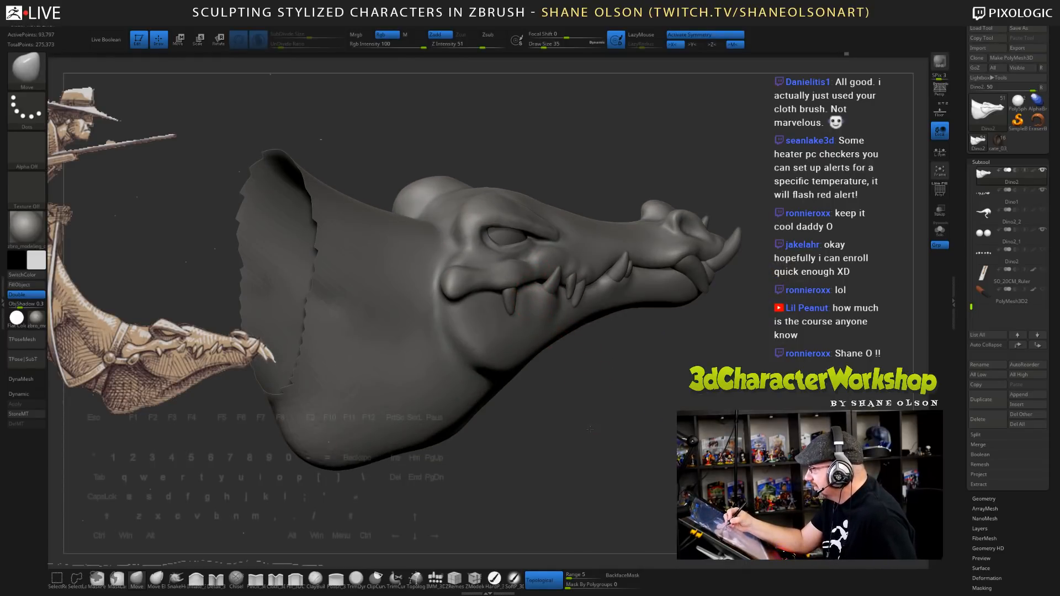
{"action": "left_click_drag", "start_coordinate": [589, 429], "coordinate": [538, 271]}
{"action": "left_click_drag", "start_coordinate": [606, 447], "coordinate": [645, 449]}
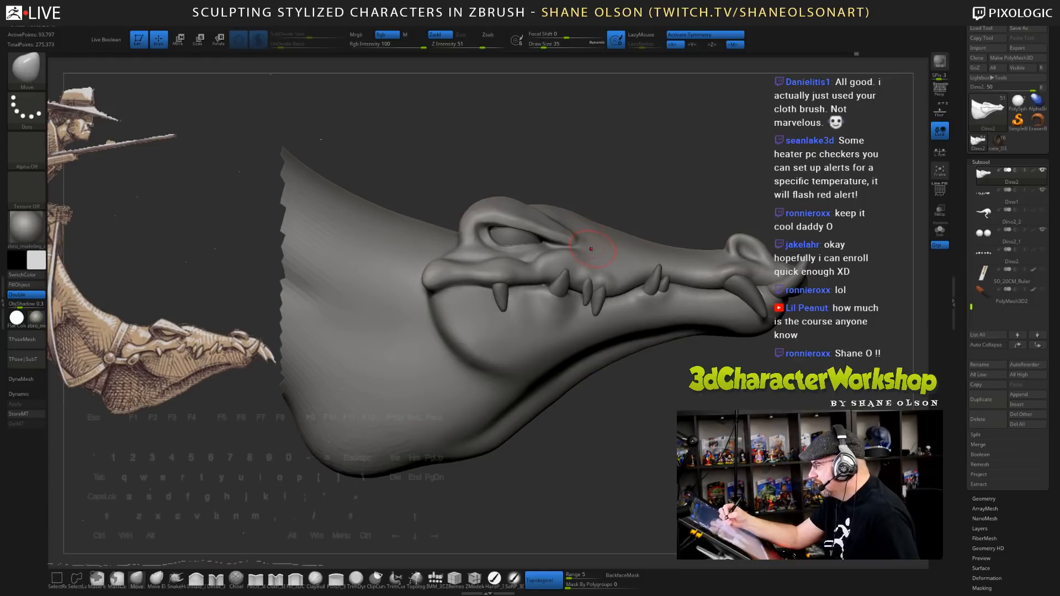
{"action": "left_click_drag", "start_coordinate": [599, 431], "coordinate": [651, 429]}
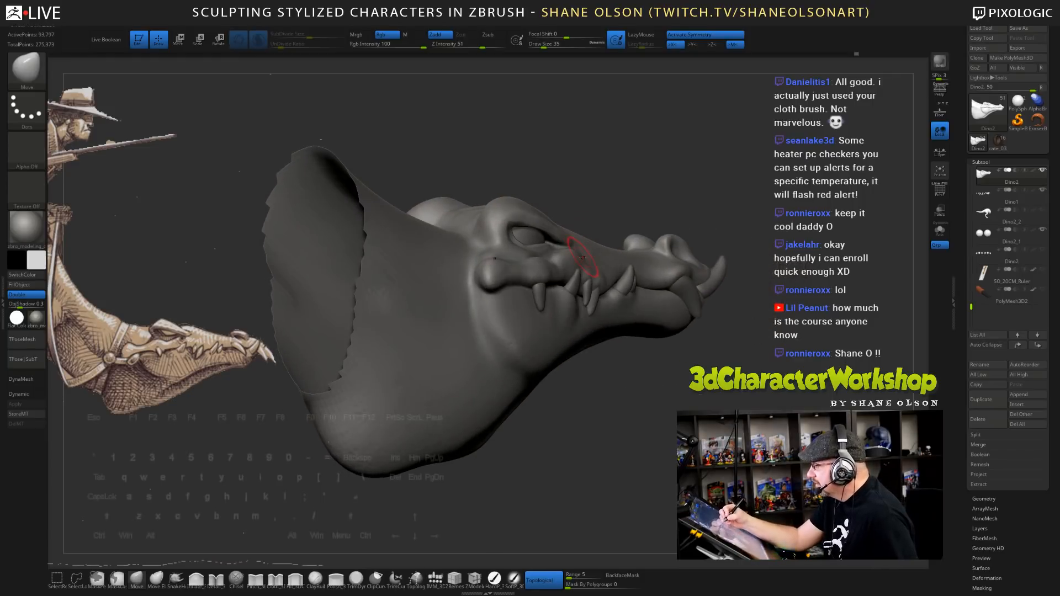
{"action": "mouse_move", "coordinate": [625, 194]}
{"action": "left_mouse_down"}
{"action": "mouse_move", "coordinate": [716, 347]}
{"action": "mouse_move", "coordinate": [569, 241]}
{"action": "mouse_move", "coordinate": [591, 258]}
{"action": "left_mouse_up"}
- Reduce the Move brush to draw size 23 and refine the bulge in front of the eye above the upper teeth
{"action": "key", "text": "s"}
{"action": "mouse_move", "coordinate": [643, 326]}
{"action": "left_mouse_down", "text": "ctrl"}
{"action": "mouse_move", "coordinate": [656, 339]}
{"action": "mouse_move", "coordinate": [640, 293]}
{"action": "mouse_move", "coordinate": [587, 261]}
{"action": "left_mouse_up", "text": "ctrl"}
{"action": "key", "text": "s"}
{"action": "left_click_drag", "start_coordinate": [624, 353], "coordinate": [660, 344]}
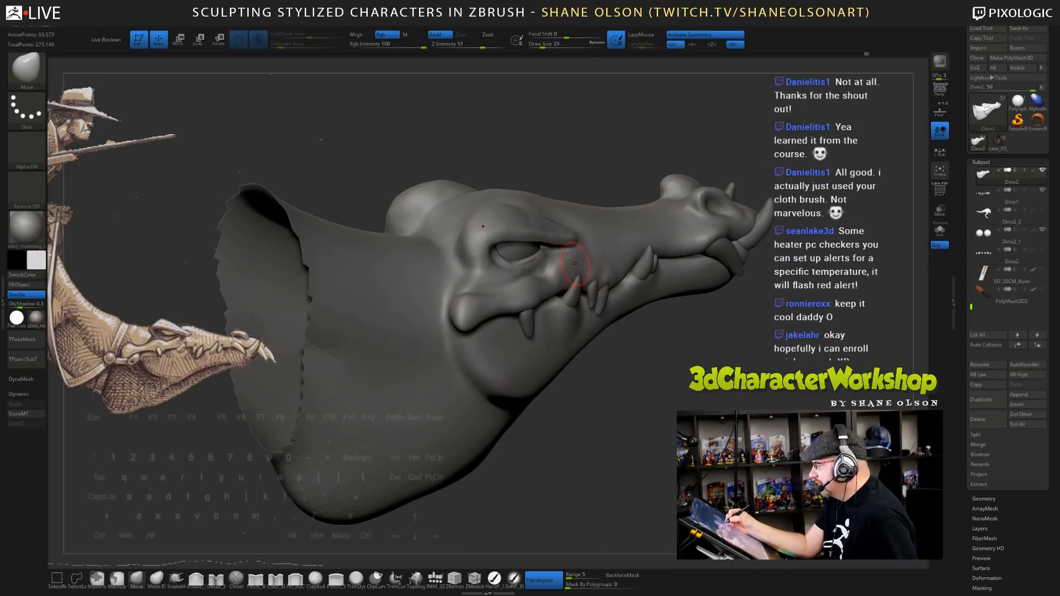
{"action": "left_click_drag", "start_coordinate": [669, 428], "coordinate": [616, 293], "text": "shift"}
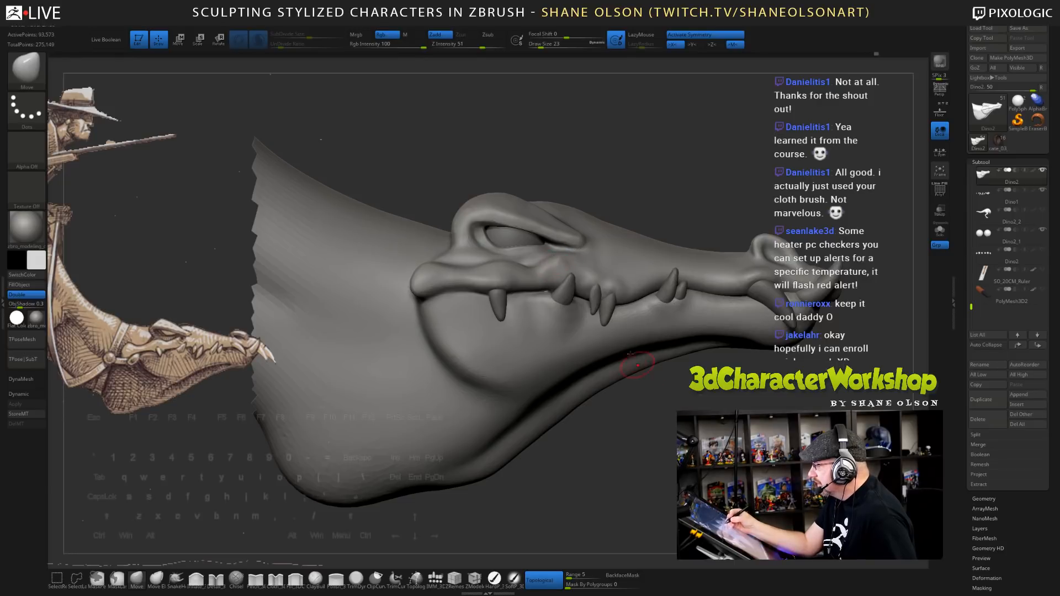
- Smooth the upper lip where it meets the middle teeth, checking the profile from the side
{"action": "key", "text": "shift"}
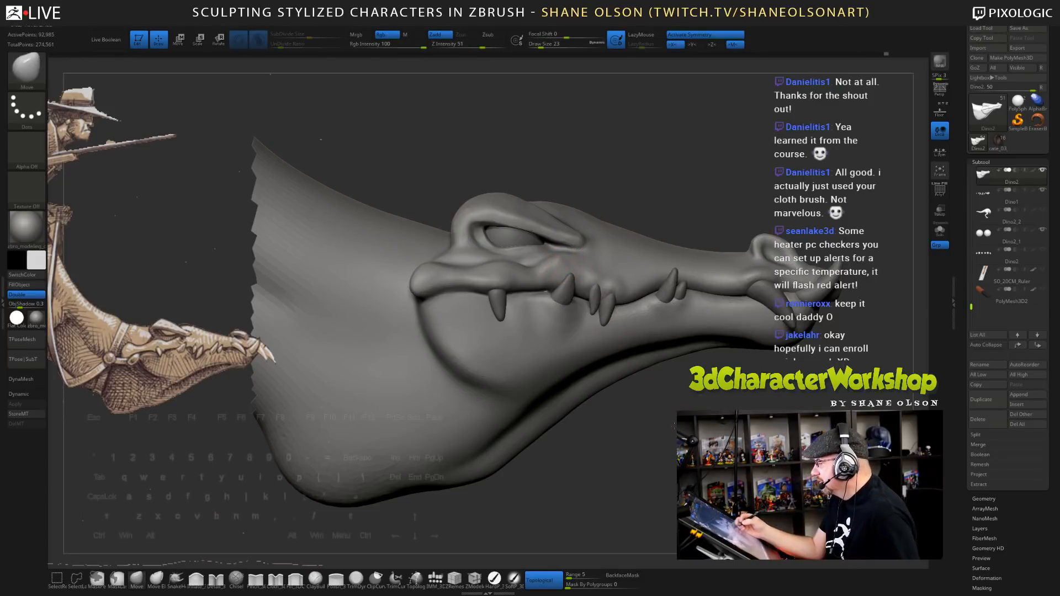
{"action": "left_click_drag", "start_coordinate": [651, 442], "coordinate": [671, 466]}
{"action": "left_click_drag", "start_coordinate": [674, 410], "coordinate": [691, 427]}
{"action": "key", "text": "shift"}
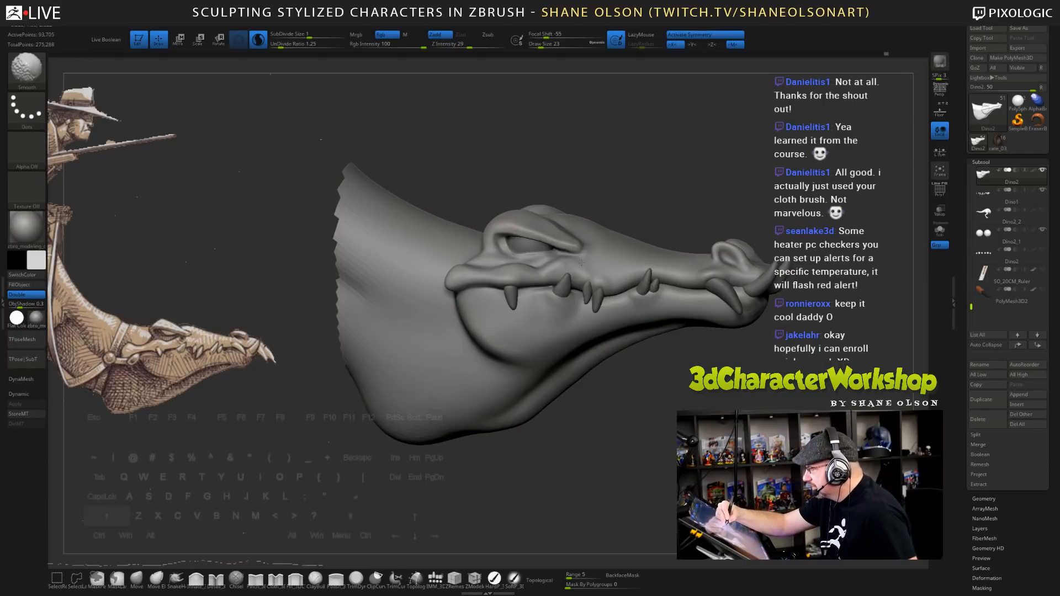
{"action": "mouse_move", "coordinate": [631, 404]}
{"action": "left_mouse_down"}
{"action": "mouse_move", "coordinate": [660, 408]}
{"action": "mouse_move", "coordinate": [637, 417]}
{"action": "left_mouse_up"}
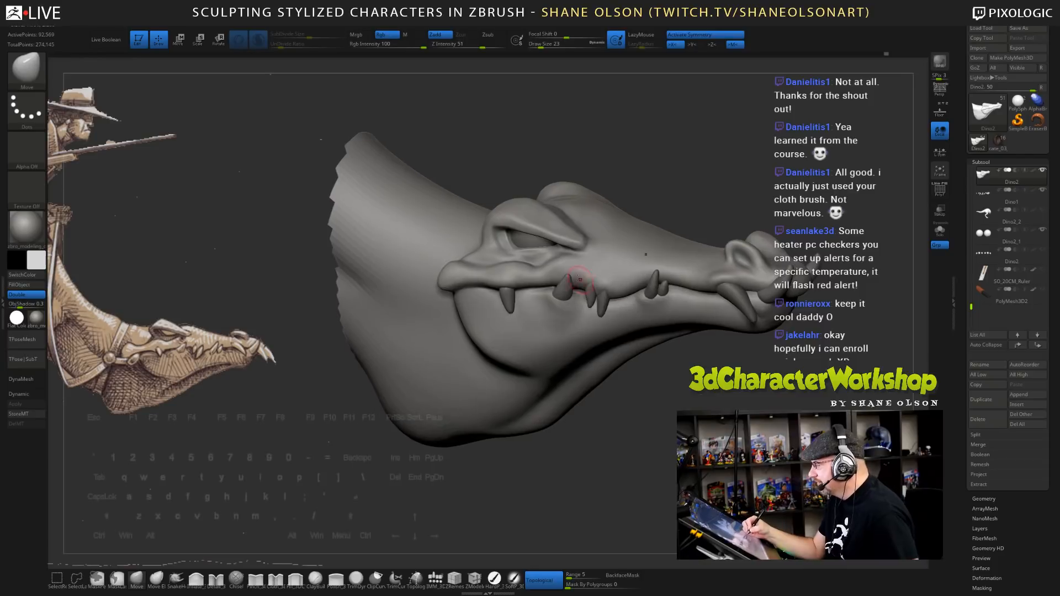
{"action": "left_click_drag", "start_coordinate": [580, 279], "coordinate": [574, 267], "text": "shift"}
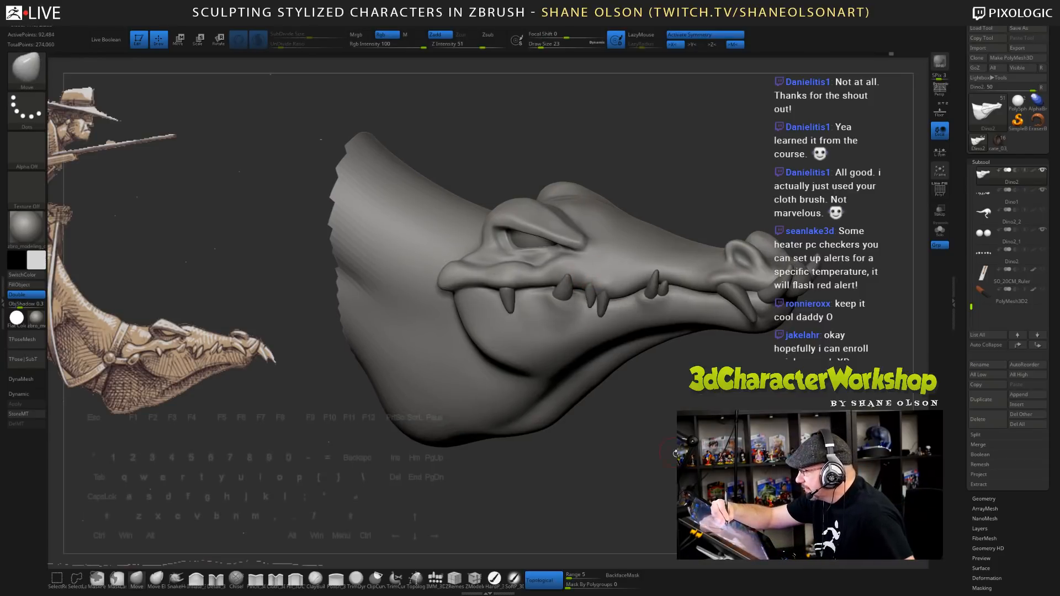
{"action": "left_click_drag", "start_coordinate": [634, 406], "coordinate": [660, 409], "text": "shift"}
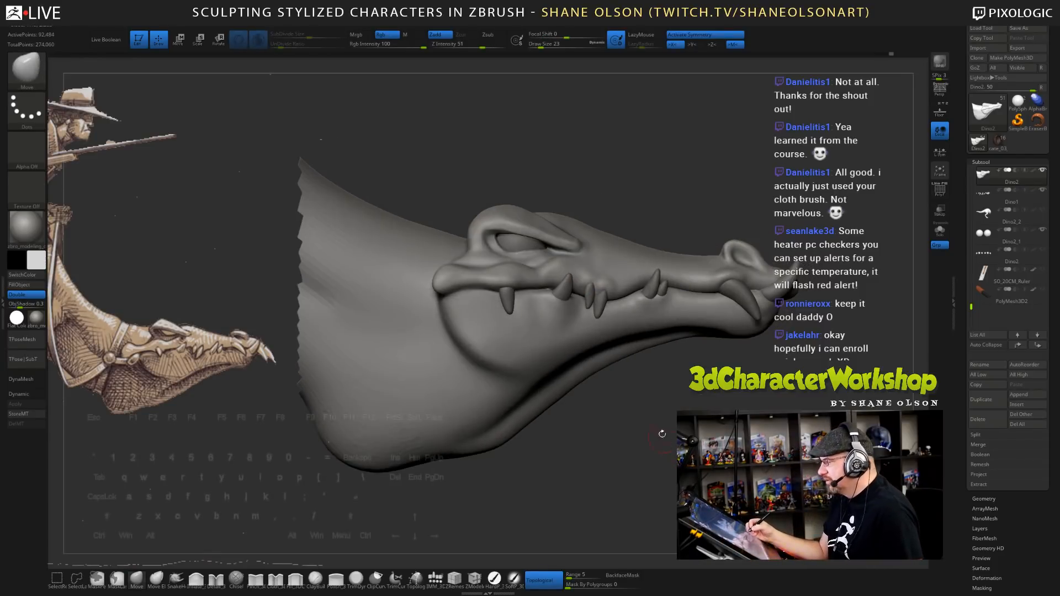
- Set the Move brush's draw size to 22
{"action": "left_click_drag", "start_coordinate": [608, 197], "coordinate": [616, 216], "text": "alt"}
{"action": "key", "text": "s"}
{"action": "left_click_drag", "start_coordinate": [616, 181], "coordinate": [617, 184]}
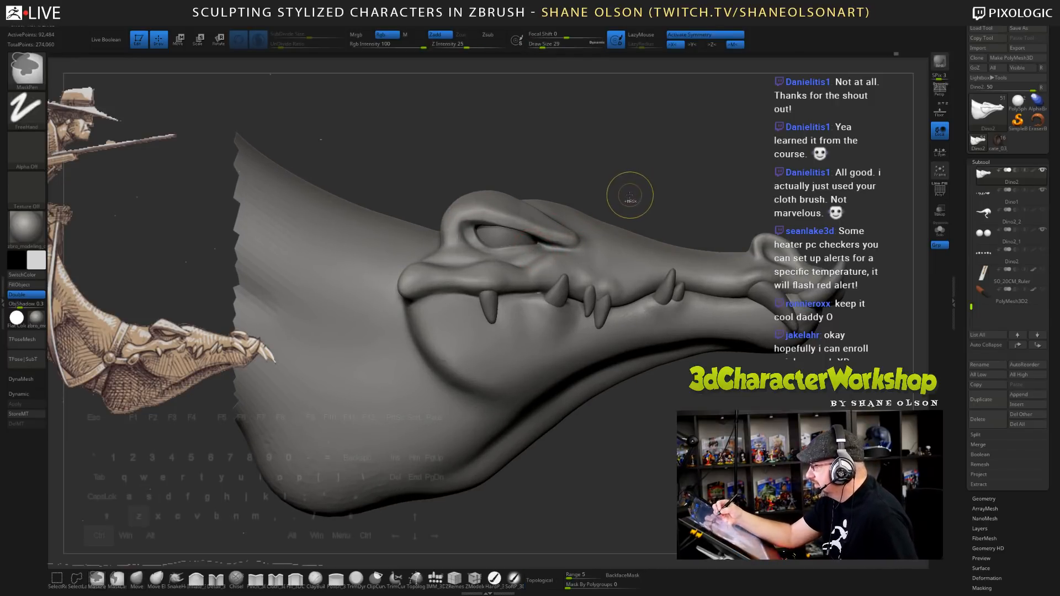
{"action": "mouse_move", "coordinate": [644, 182]}
{"action": "left_mouse_down"}
{"action": "mouse_move", "coordinate": [644, 201]}
{"action": "mouse_move", "coordinate": [628, 171]}
{"action": "left_mouse_up"}
{"action": "key", "text": "s"}
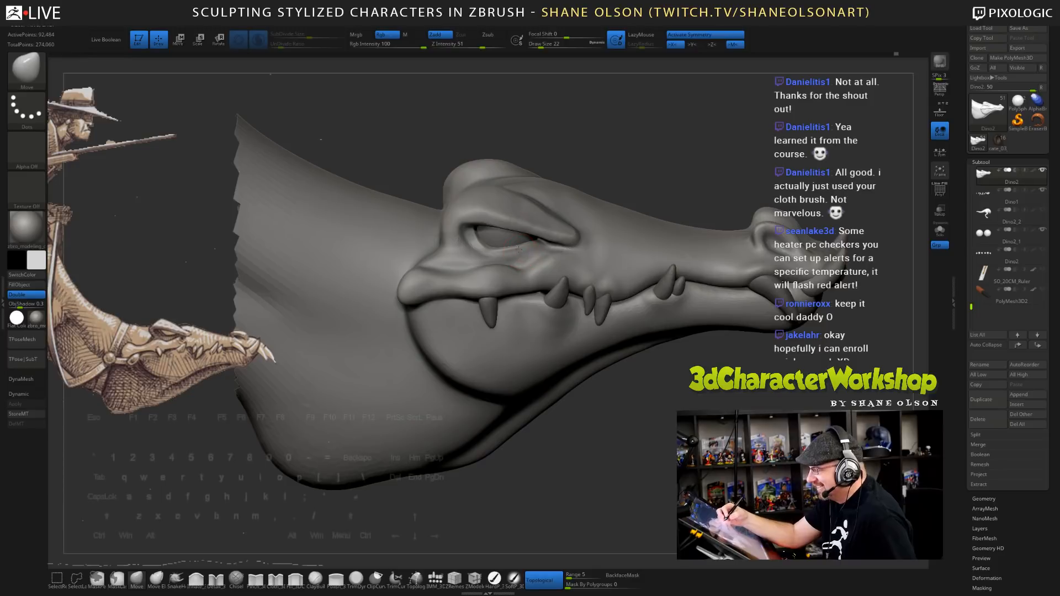
{"action": "left_click_drag", "start_coordinate": [657, 482], "coordinate": [660, 466], "text": "shift"}
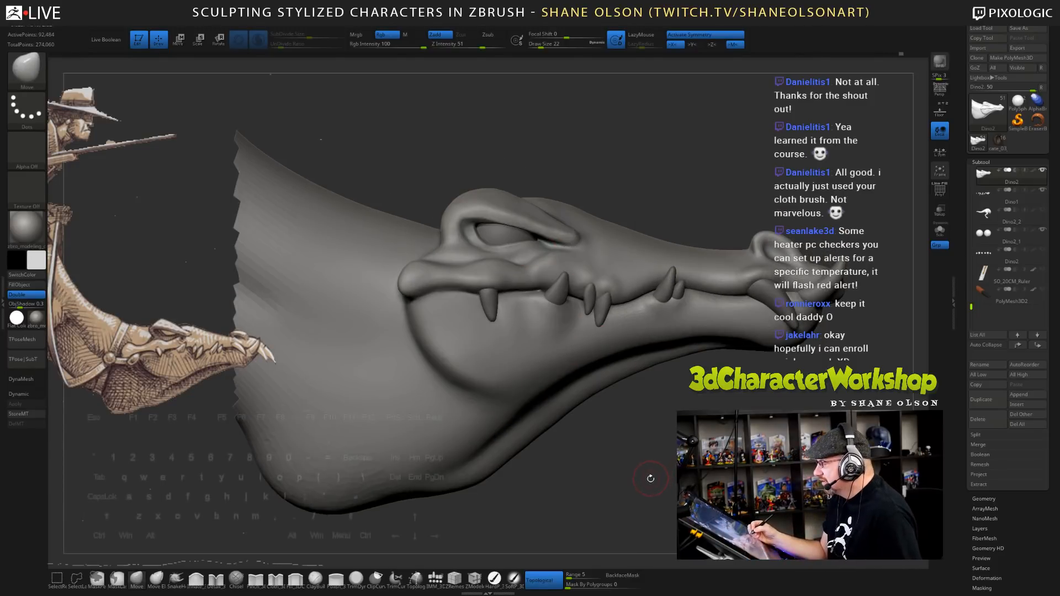
- Switch to the crease brush at draw size 14 and carve a fine fold around the eye's rear corner and lower lid
{"action": "left_click_drag", "start_coordinate": [643, 408], "coordinate": [431, 546], "text": "alt"}
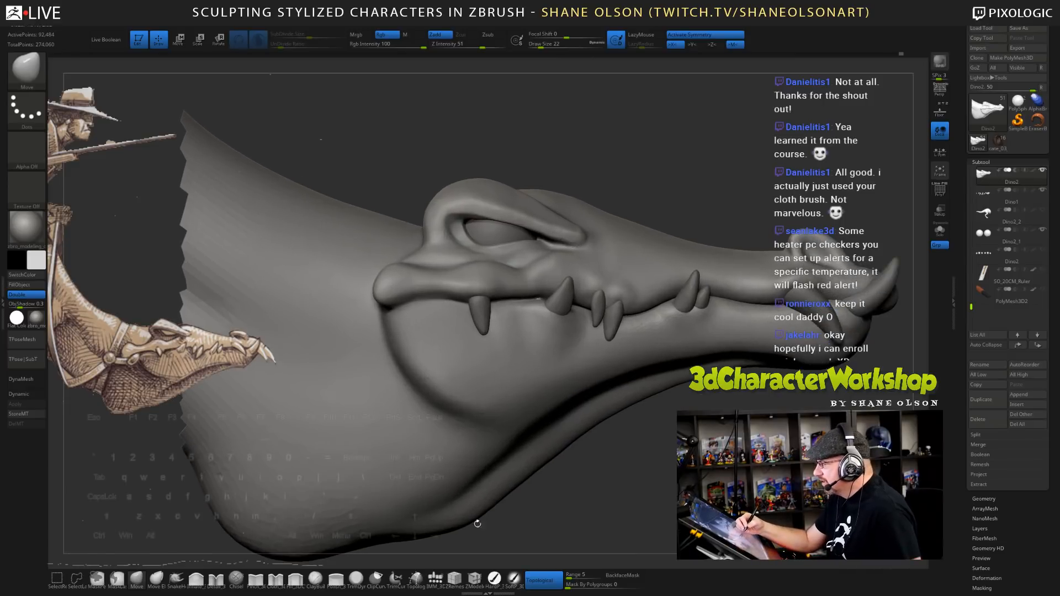
{"action": "left_click", "coordinate": [216, 578]}
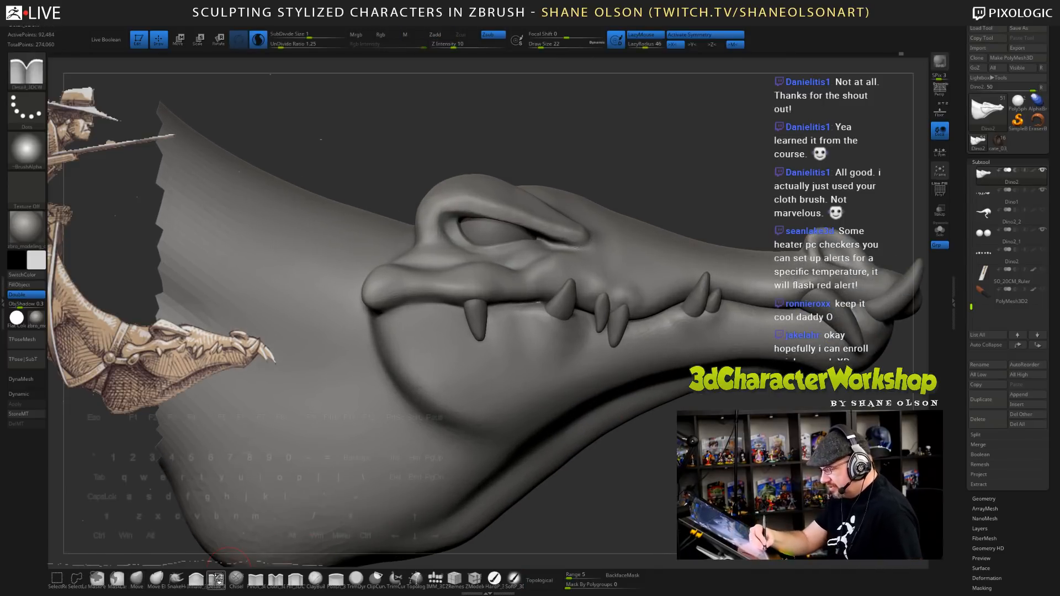
{"action": "key", "text": "s"}
{"action": "left_click", "coordinate": [607, 165]}
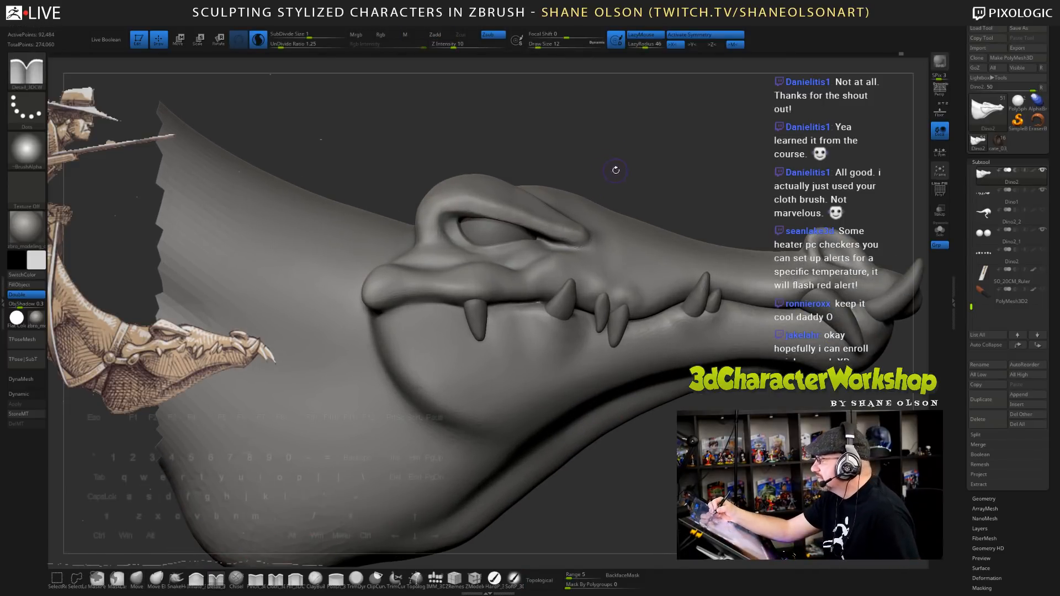
{"action": "mouse_move", "coordinate": [614, 168]}
{"action": "left_mouse_down", "text": "alt"}
{"action": "mouse_move", "coordinate": [605, 171]}
{"action": "mouse_move", "coordinate": [614, 171]}
{"action": "left_mouse_up", "text": "alt"}
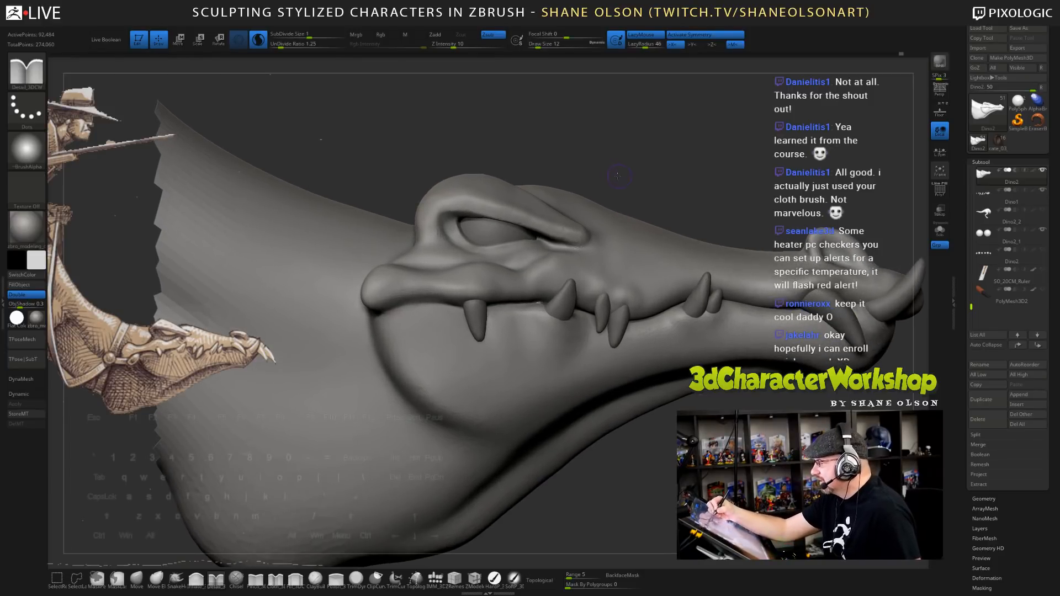
{"action": "key", "text": "s"}
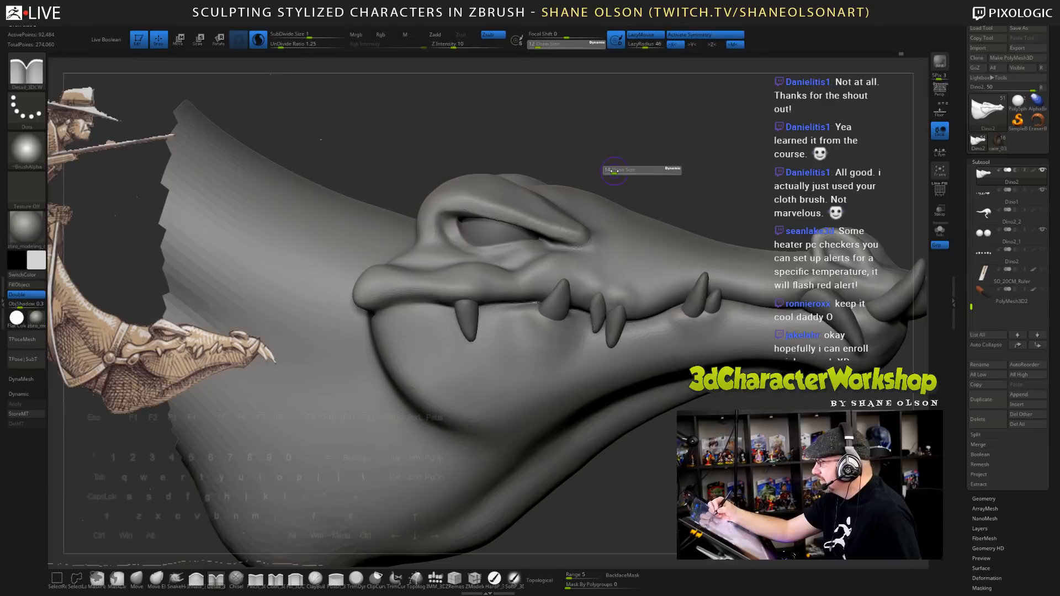
{"action": "left_click", "coordinate": [614, 171]}
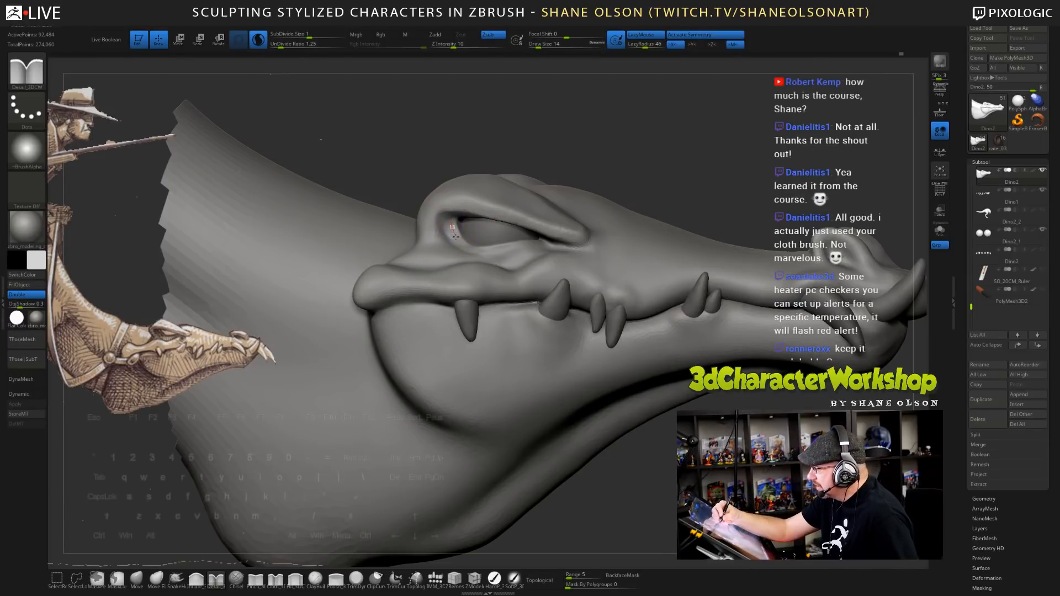
{"action": "left_click_drag", "start_coordinate": [457, 243], "coordinate": [467, 253]}
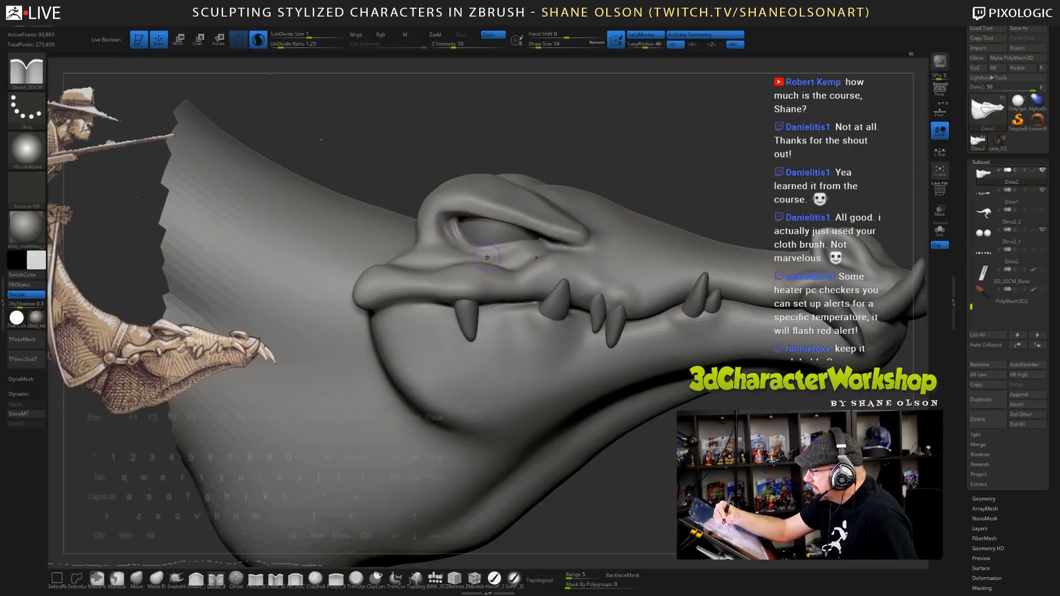
{"action": "left_click_drag", "start_coordinate": [704, 164], "coordinate": [712, 110]}
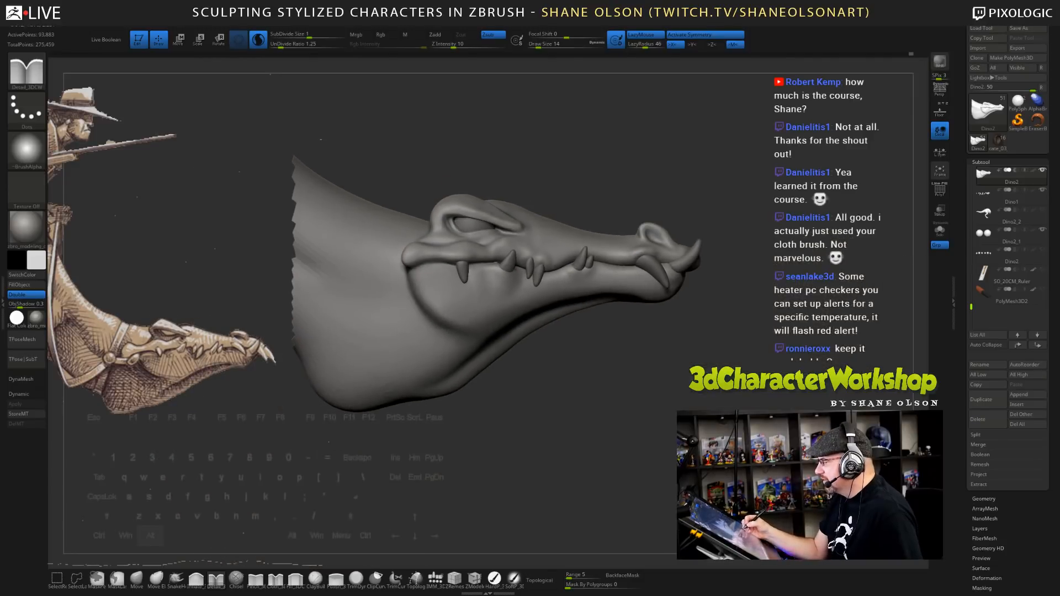
{"action": "mouse_move", "coordinate": [642, 461]}
{"action": "left_mouse_down", "text": "alt"}
{"action": "mouse_move", "coordinate": [642, 383]}
{"action": "mouse_move", "coordinate": [642, 456]}
{"action": "left_mouse_up", "text": "alt"}
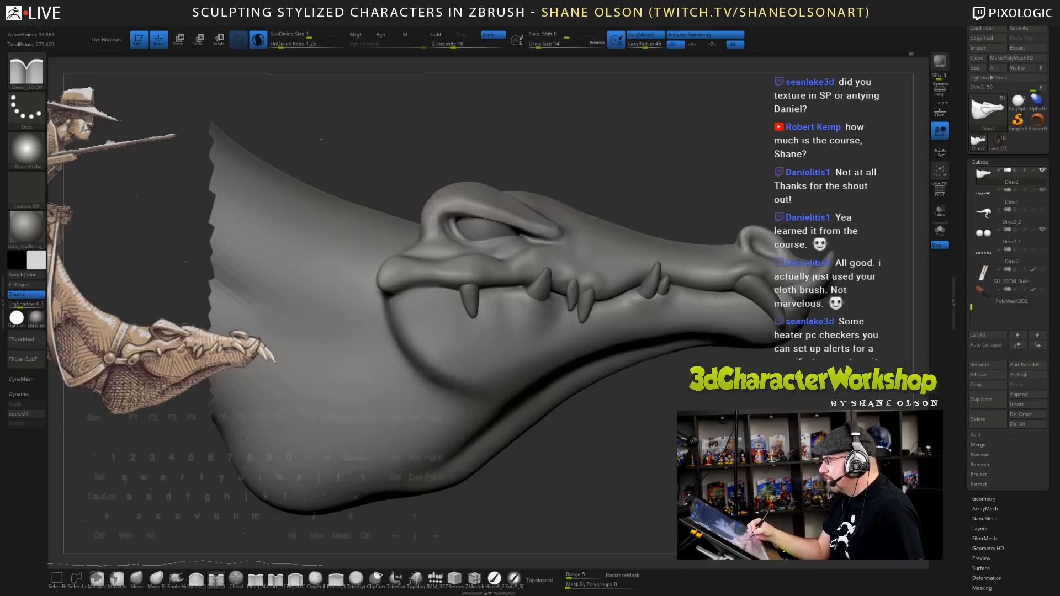
{"action": "left_click_drag", "start_coordinate": [676, 499], "coordinate": [677, 504], "text": "alt"}
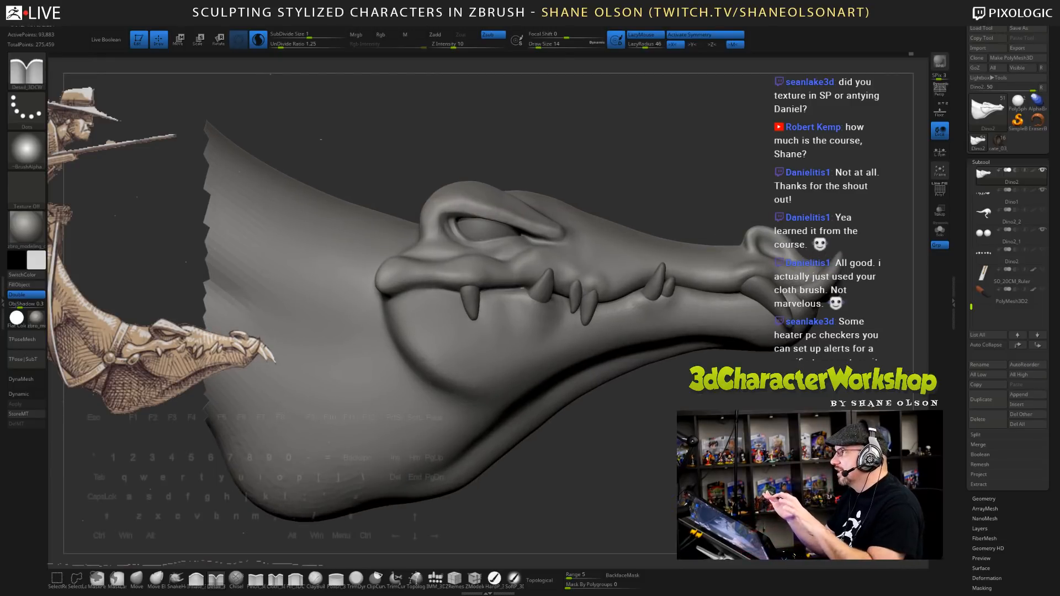
{"action": "left_click_drag", "start_coordinate": [642, 461], "coordinate": [642, 452], "text": "alt"}
{"action": "right_click_drag", "start_coordinate": [563, 354], "coordinate": [548, 409]}
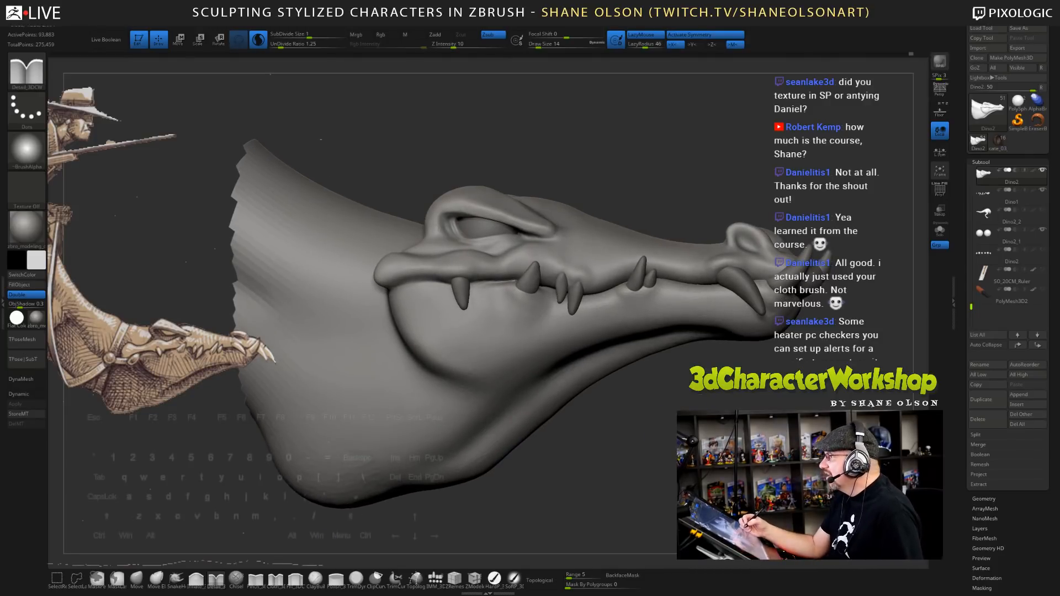
- Set the draw size to 20 and smooth the folds beneath the eye, from its middle to its front corner
{"action": "left_click", "coordinate": [540, 45]}
{"action": "right_click_drag", "start_coordinate": [651, 458], "coordinate": [555, 177]}
{"action": "key", "text": "bracketleft"}
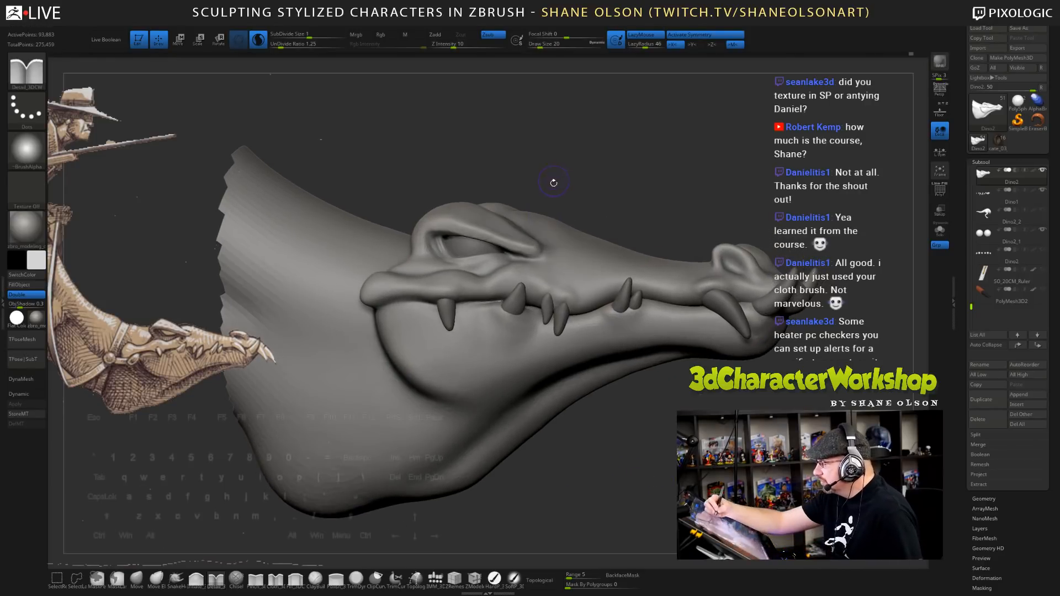
{"action": "key", "text": "shift"}
{"action": "left_click_drag", "start_coordinate": [494, 264], "coordinate": [513, 261], "text": "shift"}
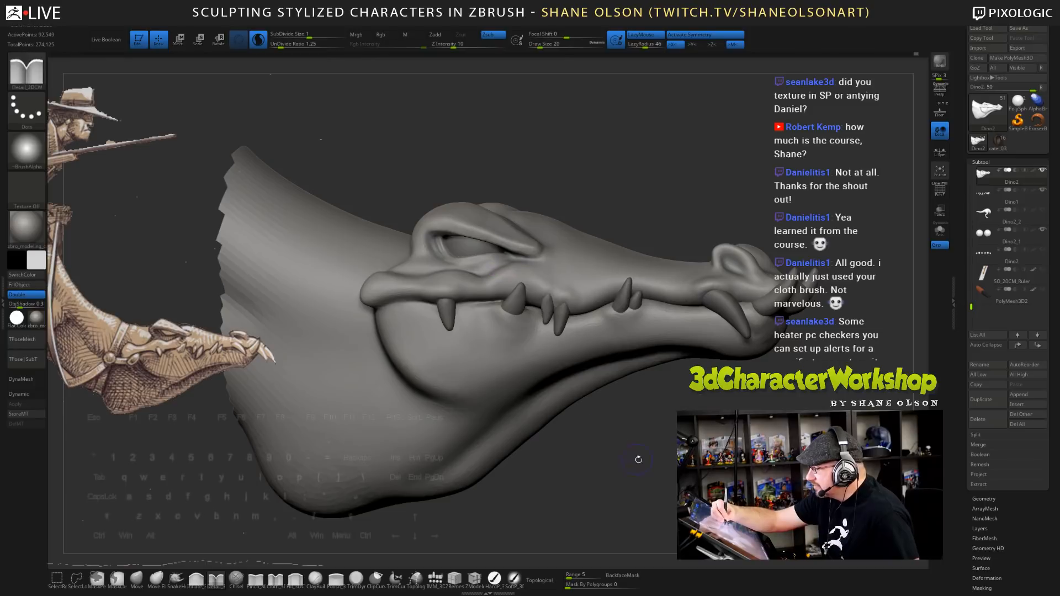
{"action": "left_click_drag", "start_coordinate": [636, 459], "coordinate": [641, 479]}
{"action": "key", "text": "shift"}
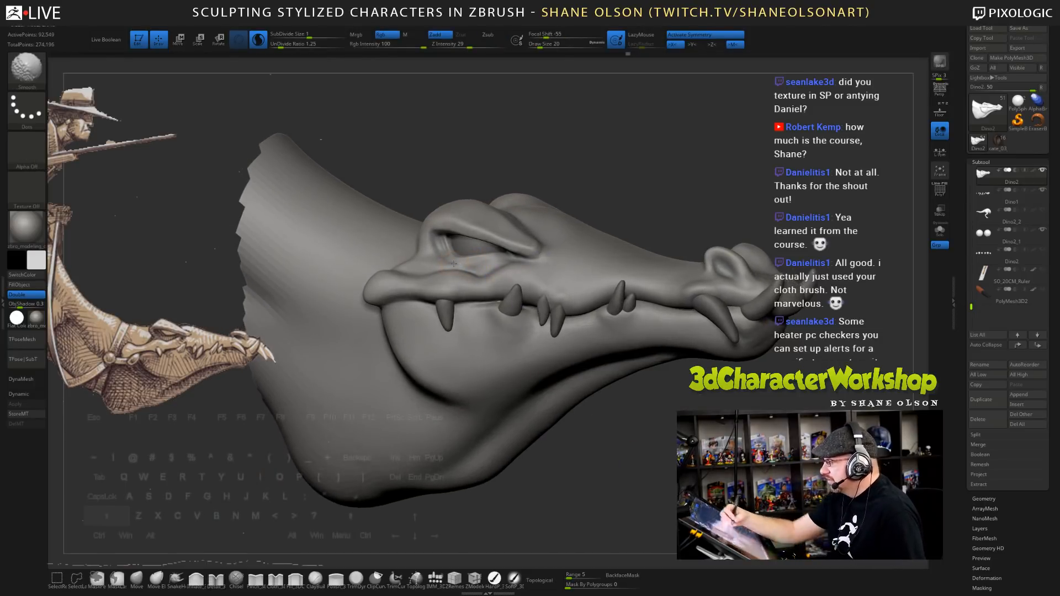
{"action": "left_click_drag", "start_coordinate": [471, 263], "coordinate": [491, 263], "text": "shift"}
{"action": "left_click_drag", "start_coordinate": [615, 417], "coordinate": [664, 464]}
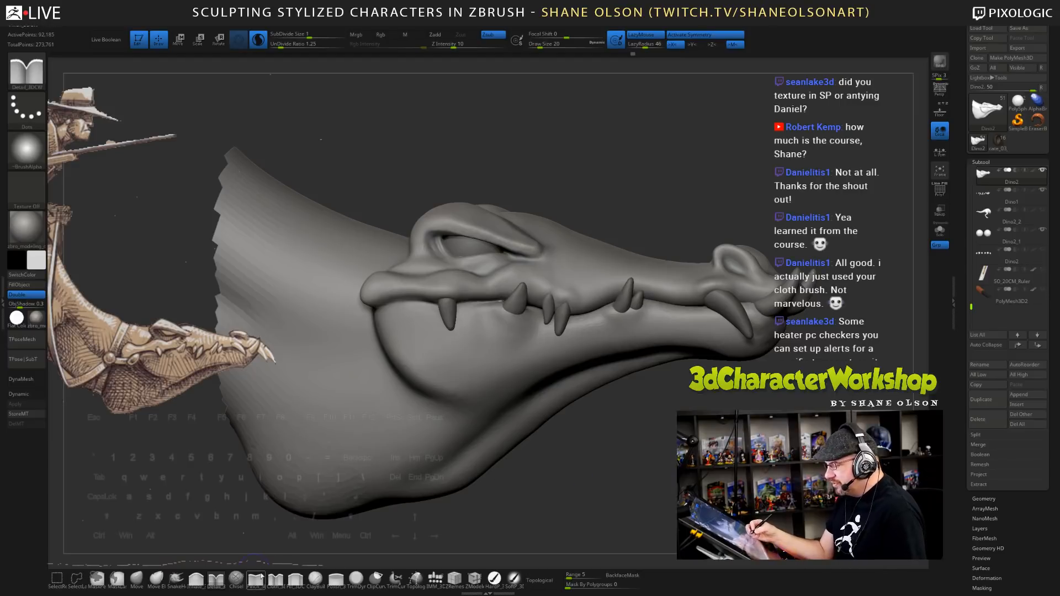
- Switch to the Pinch brush at draw size 16 and sharpen the folds in front of and beneath the eye
{"action": "left_click", "coordinate": [256, 578]}
{"action": "key", "text": "s"}
{"action": "left_click", "coordinate": [607, 456]}
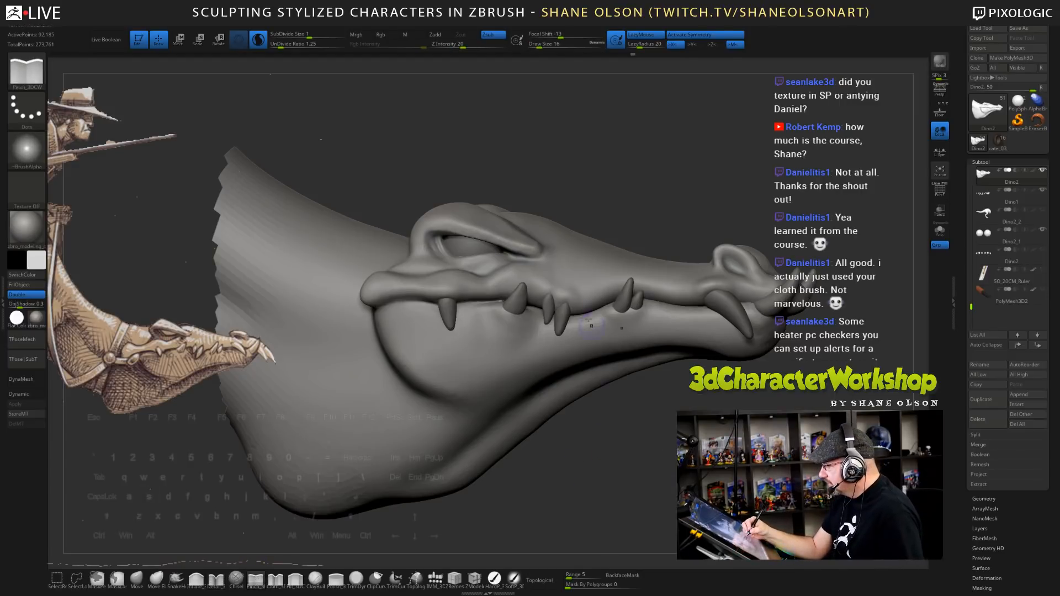
{"action": "left_click_drag", "start_coordinate": [518, 257], "coordinate": [539, 259]}
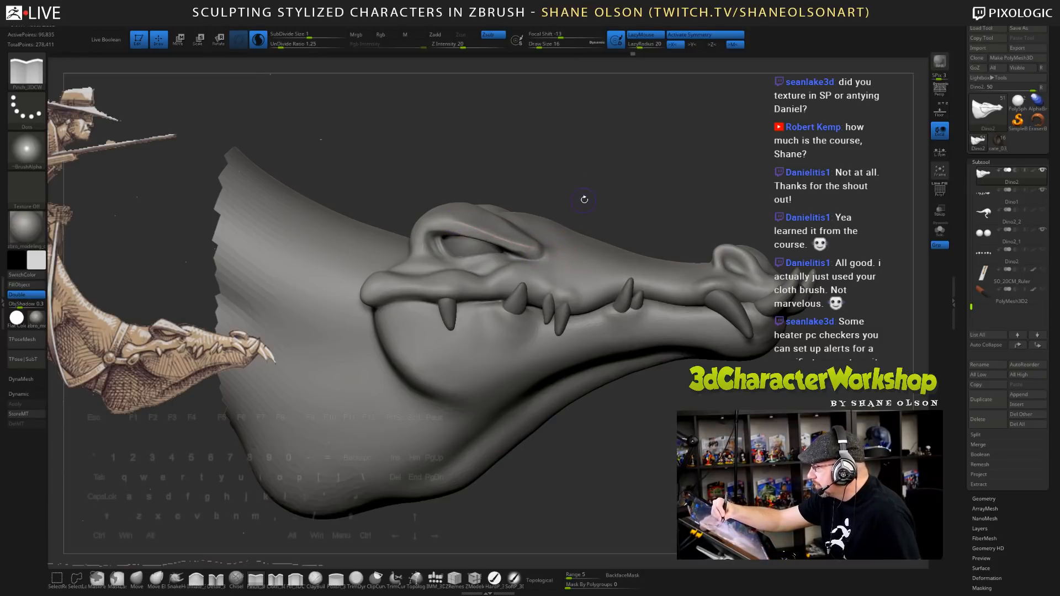
{"action": "mouse_move", "coordinate": [583, 202]}
{"action": "left_mouse_down"}
{"action": "mouse_move", "coordinate": [517, 247]}
{"action": "mouse_move", "coordinate": [530, 250]}
{"action": "mouse_move", "coordinate": [483, 267]}
{"action": "left_mouse_up"}
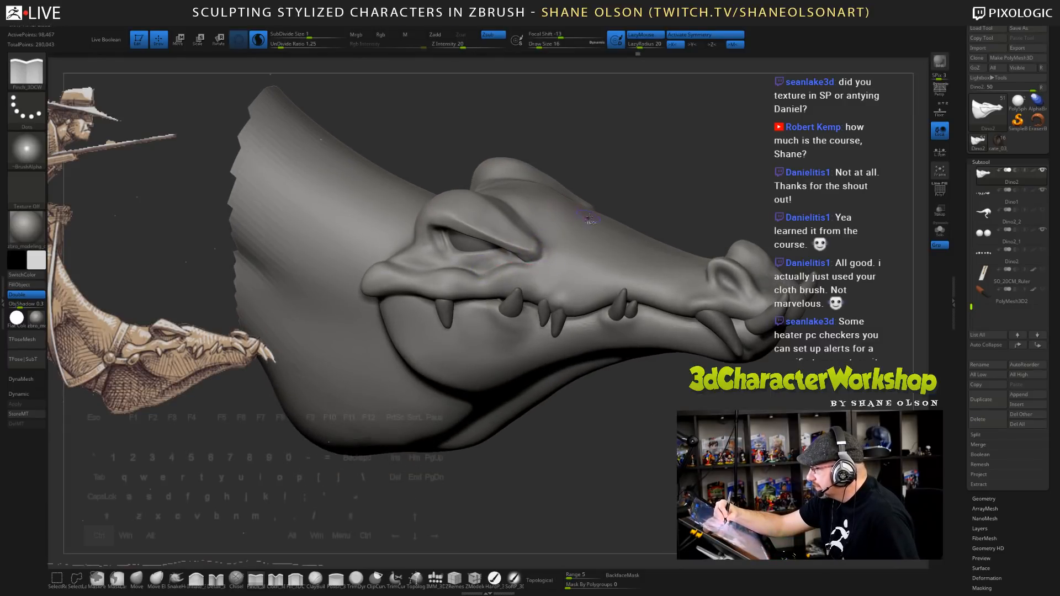
- Undo the last pinch stroke and pinch the fold again at the eye's front corner
{"action": "key", "text": "ctrl+z"}
{"action": "left_click_drag", "start_coordinate": [485, 271], "coordinate": [510, 261]}
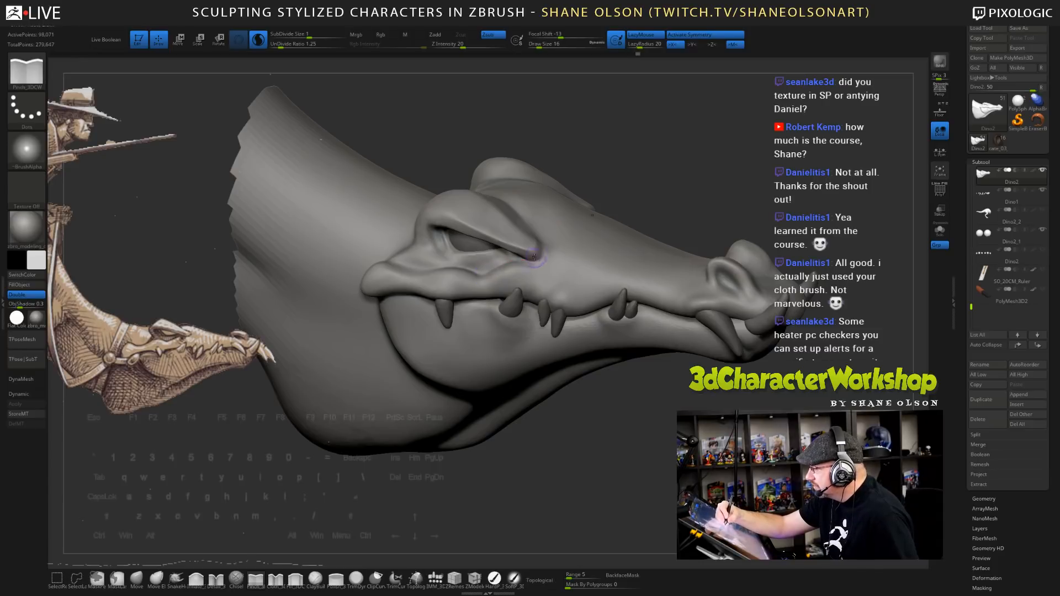
{"action": "left_click_drag", "start_coordinate": [706, 212], "coordinate": [746, 172]}
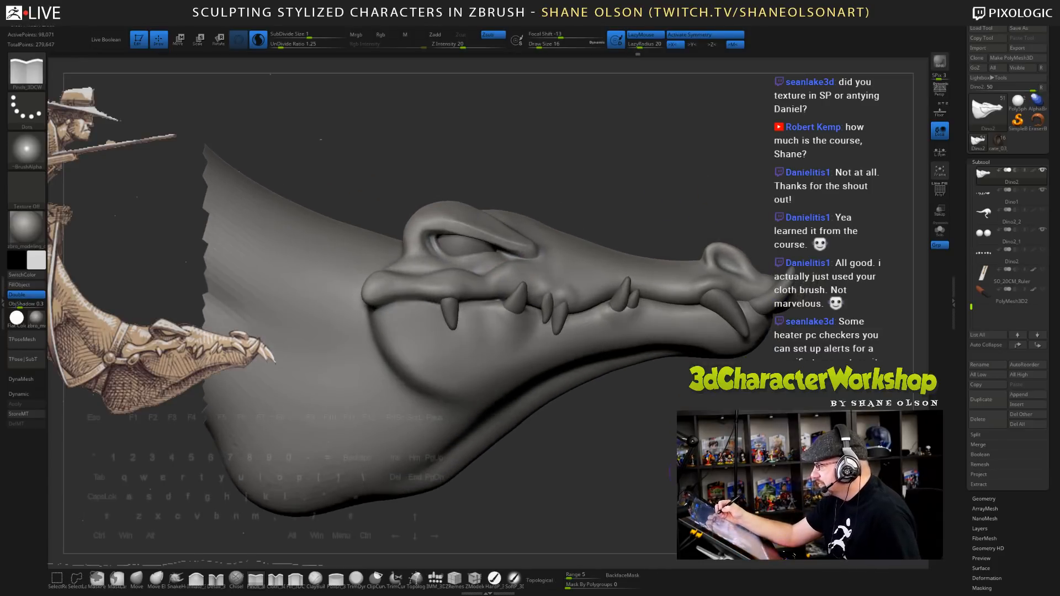
{"action": "mouse_move", "coordinate": [678, 477]}
{"action": "left_mouse_down"}
{"action": "mouse_move", "coordinate": [728, 473]}
{"action": "mouse_move", "coordinate": [680, 478]}
{"action": "left_mouse_up"}
- Set the draw size to 23 and smooth the upper lip around the middle teeth
{"action": "key", "text": "shift"}
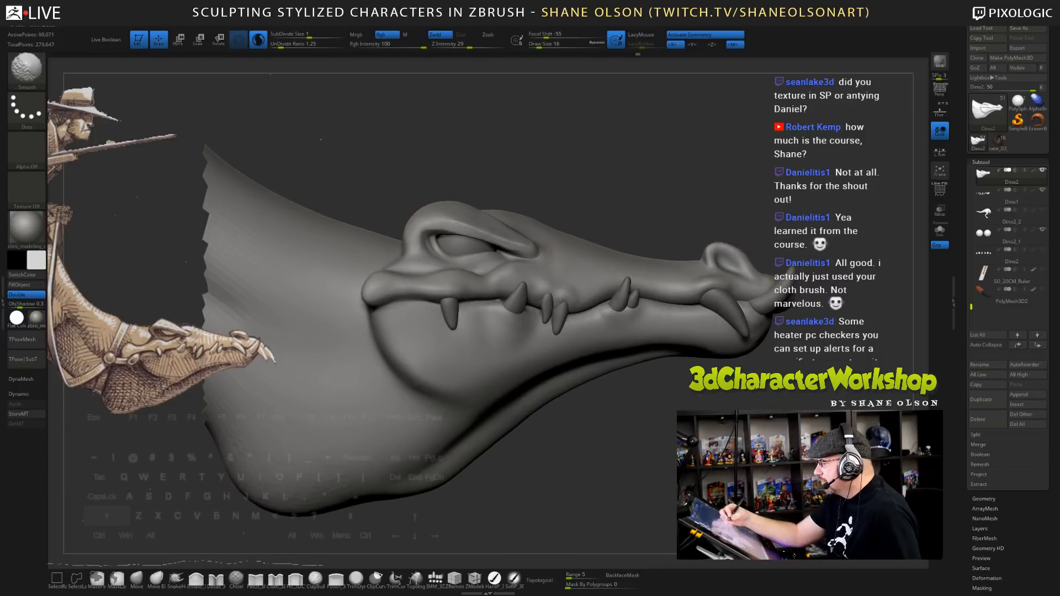
{"action": "mouse_move", "coordinate": [657, 469]}
{"action": "left_mouse_down"}
{"action": "mouse_move", "coordinate": [674, 470]}
{"action": "mouse_move", "coordinate": [631, 383]}
{"action": "left_mouse_up"}
{"action": "key", "text": "s"}
{"action": "key", "text": "shift"}
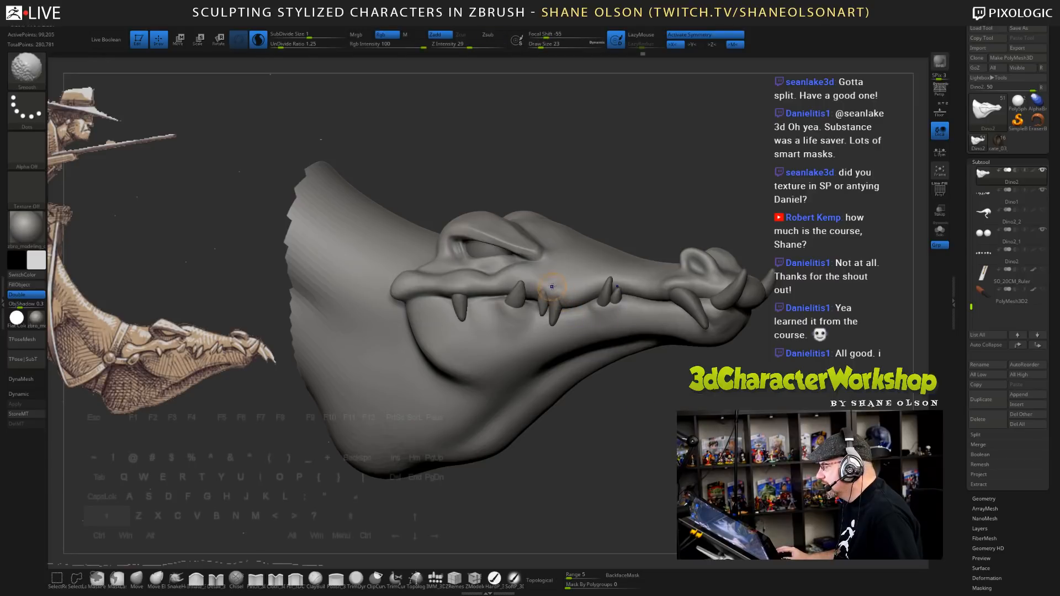
{"action": "left_click_drag", "start_coordinate": [664, 369], "coordinate": [647, 377], "text": "shift"}
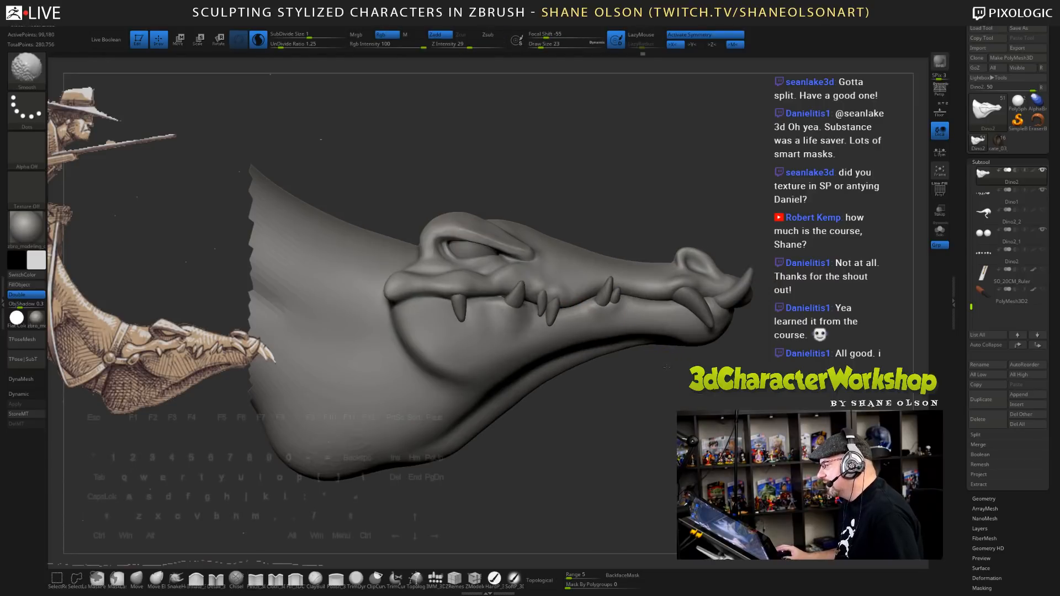
- Switch to the Move brush with Topological on, set its draw size to 29, and adjust the lip around the rear teeth
{"action": "left_click", "coordinate": [136, 577]}
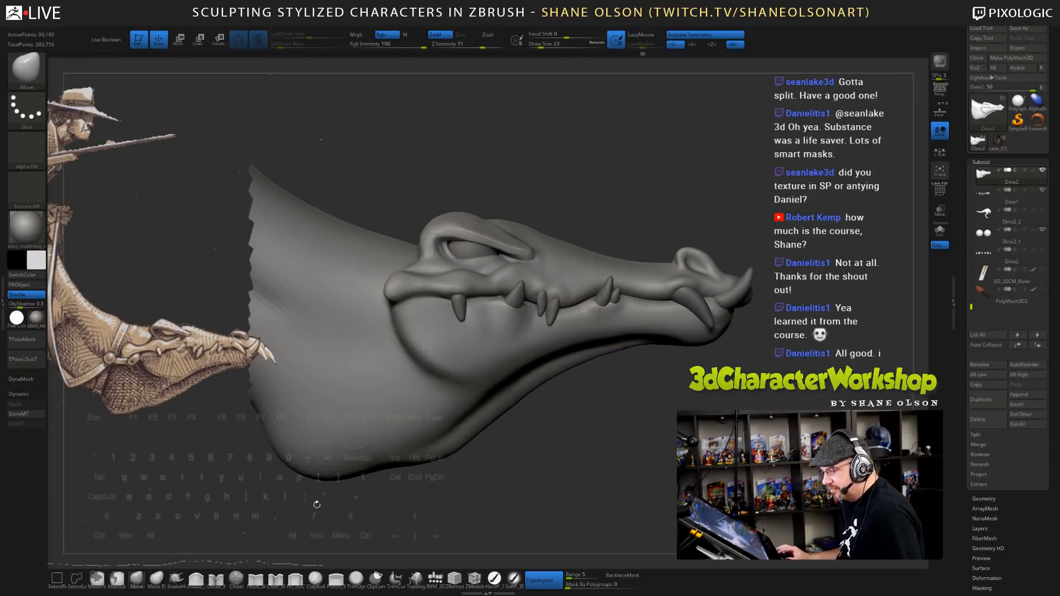
{"action": "left_click_drag", "start_coordinate": [635, 374], "coordinate": [641, 379]}
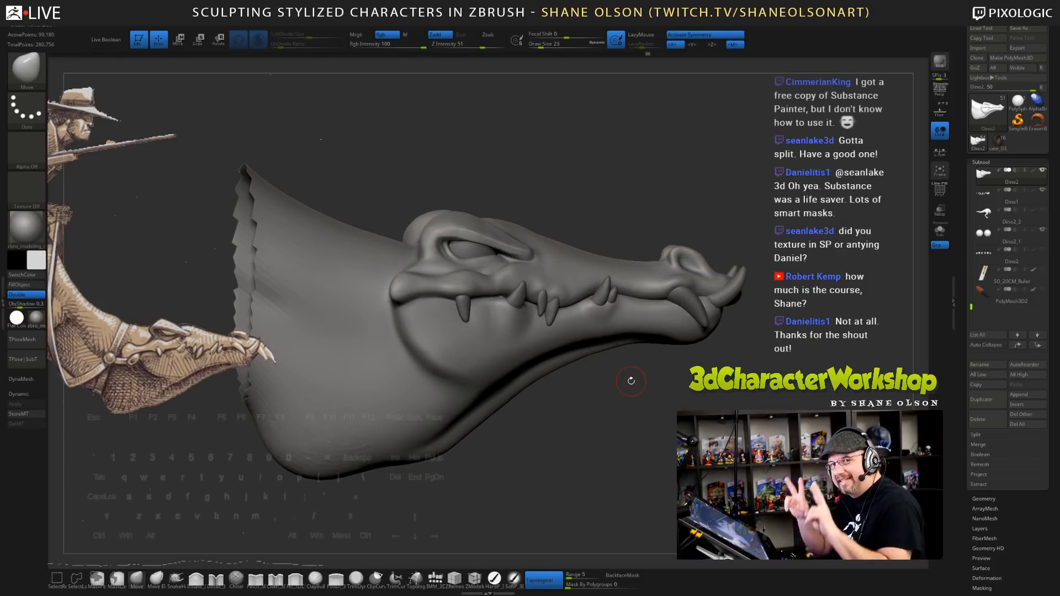
{"action": "left_click_drag", "start_coordinate": [574, 393], "coordinate": [499, 396]}
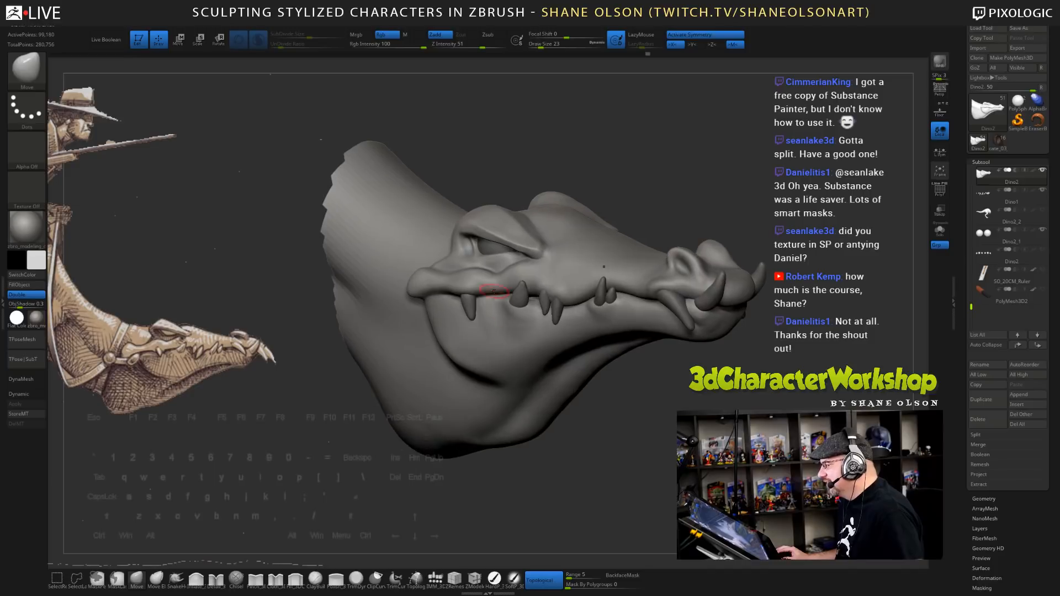
{"action": "key", "text": "bracketright"}
{"action": "key", "text": "bracketright"}
{"action": "key", "text": "bracketright"}
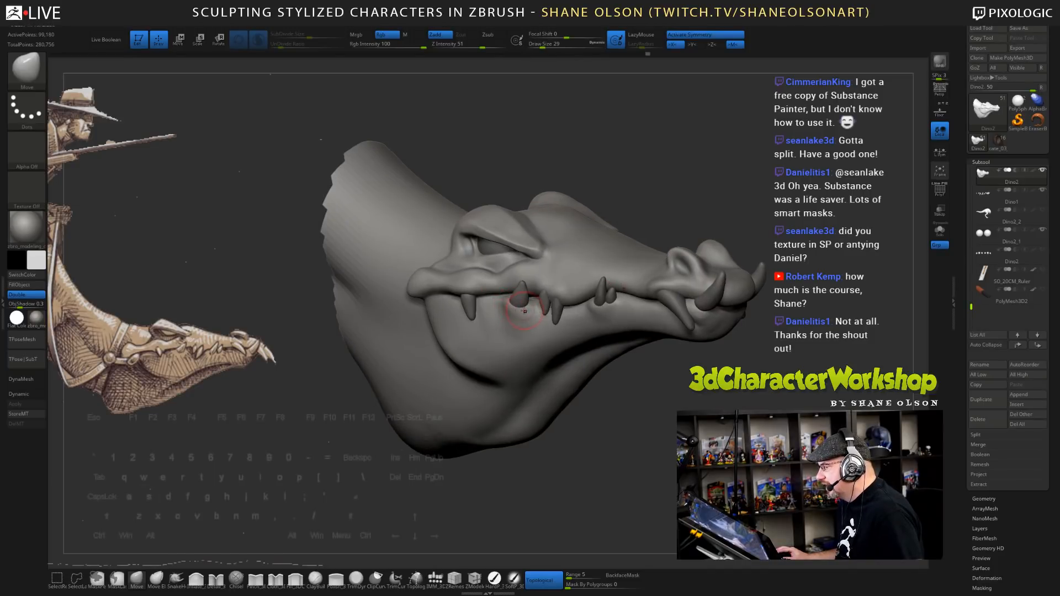
{"action": "left_click_drag", "start_coordinate": [656, 434], "coordinate": [693, 430]}
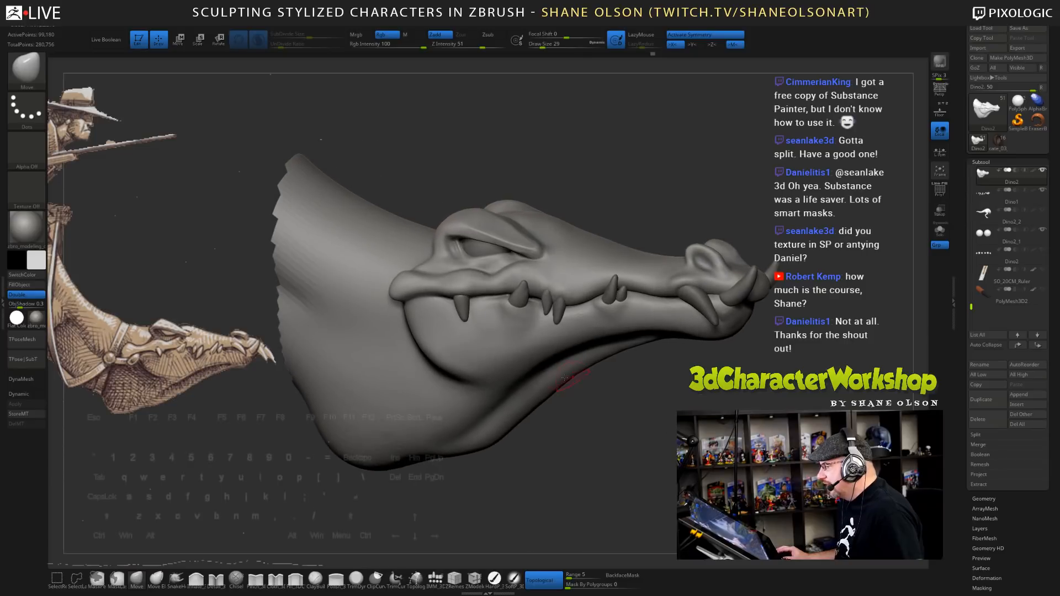
- Set the Move brush's draw size to 41 and adjust the lip from the mouth corner to the snout
{"action": "left_click_drag", "start_coordinate": [629, 436], "coordinate": [590, 396]}
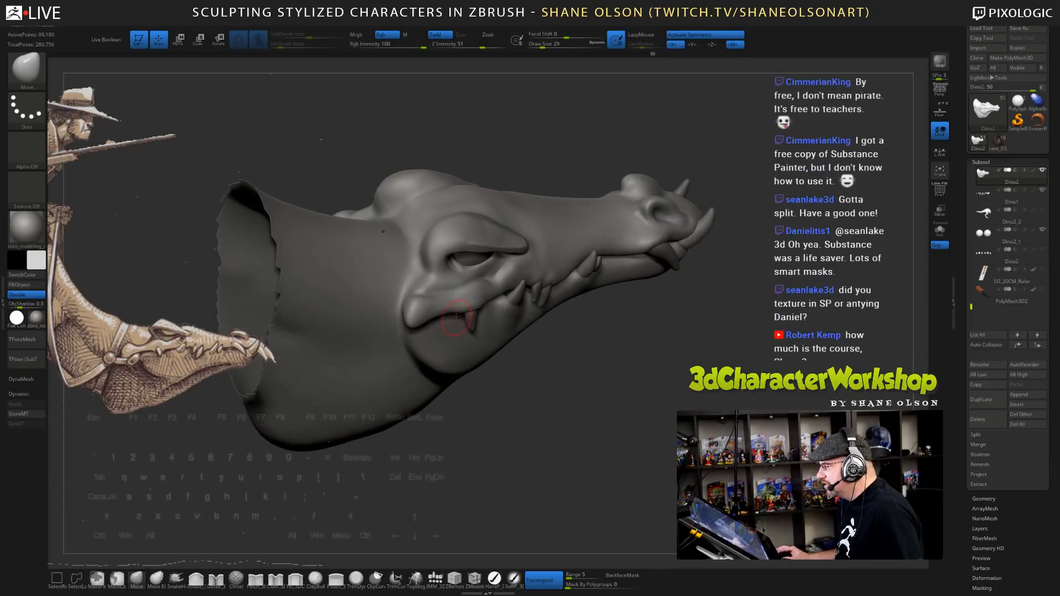
{"action": "key", "text": "bracketright"}
{"action": "key", "text": "bracketright"}
{"action": "key", "text": "bracketright"}
{"action": "key", "text": "bracketright"}
{"action": "key", "text": "bracketright"}
{"action": "key", "text": "bracketright"}
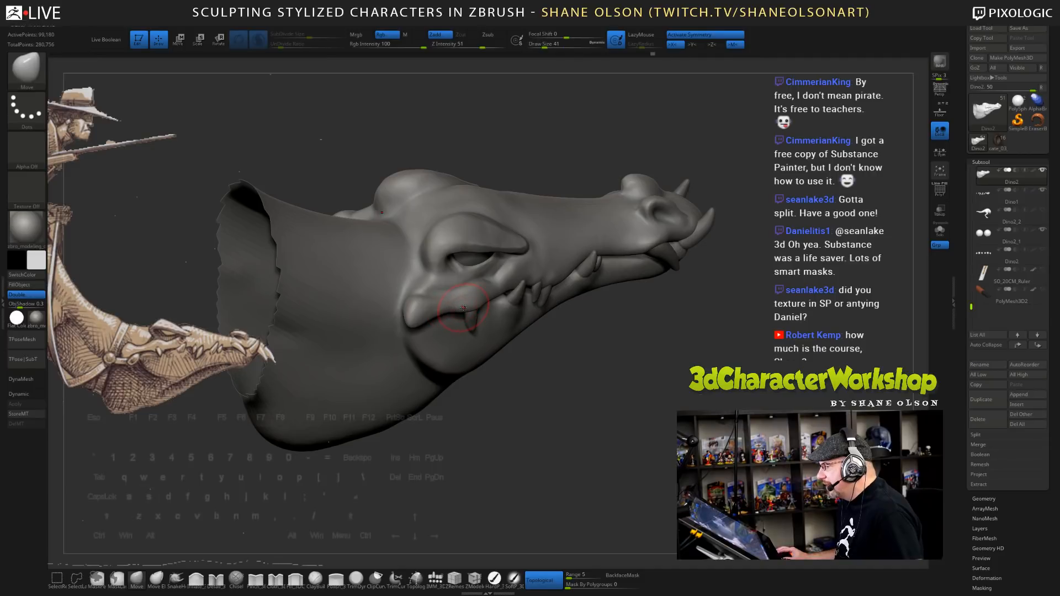
{"action": "left_click_drag", "start_coordinate": [594, 363], "coordinate": [612, 362]}
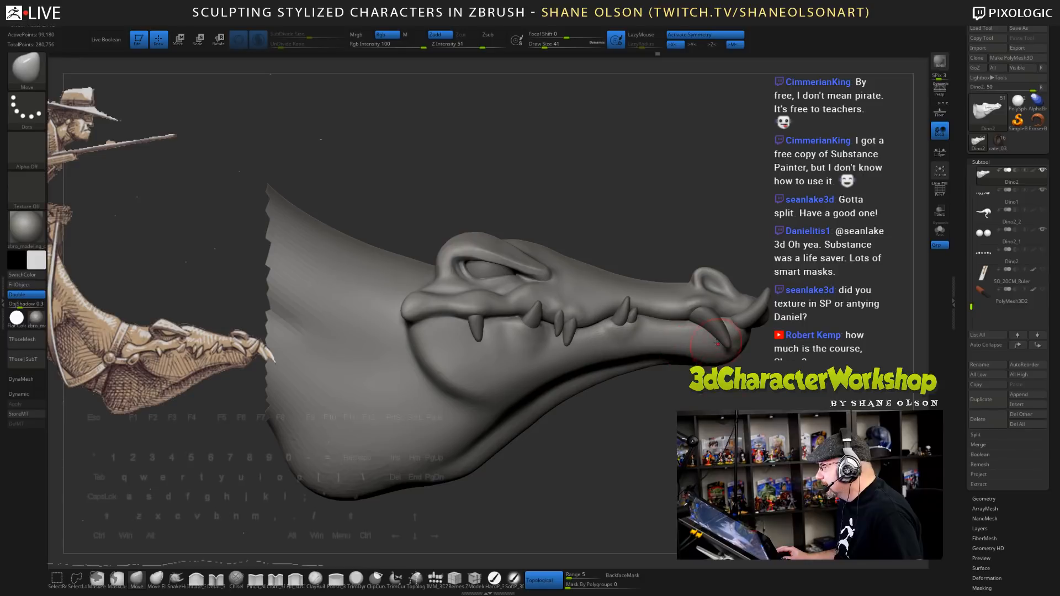
{"action": "left_click_drag", "start_coordinate": [719, 381], "coordinate": [704, 381]}
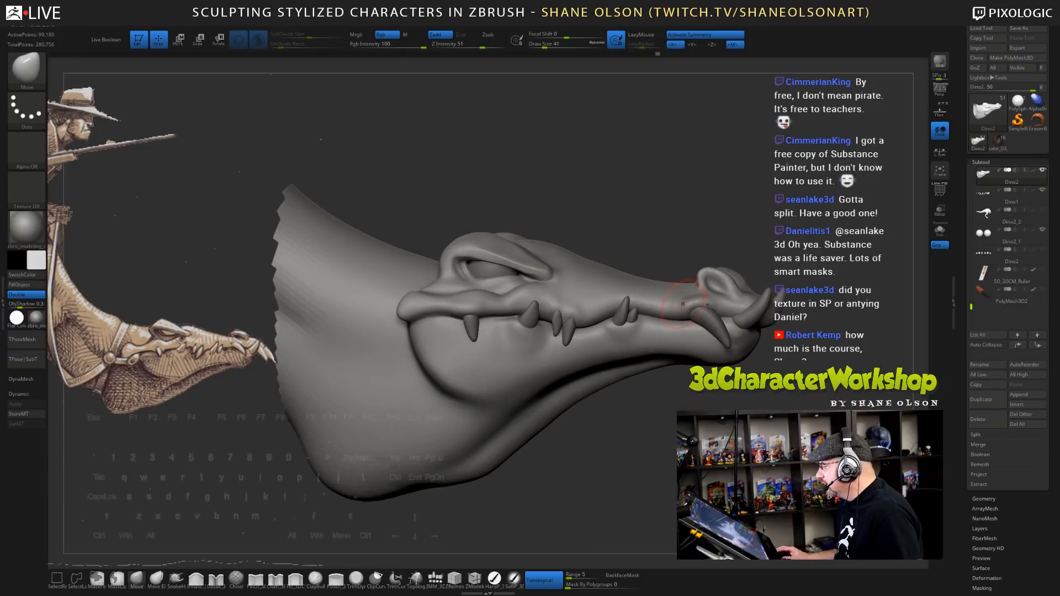
{"action": "left_click_drag", "start_coordinate": [671, 243], "coordinate": [699, 228]}
{"action": "left_click_drag", "start_coordinate": [737, 195], "coordinate": [745, 216]}
{"action": "left_click_drag", "start_coordinate": [727, 366], "coordinate": [792, 340]}
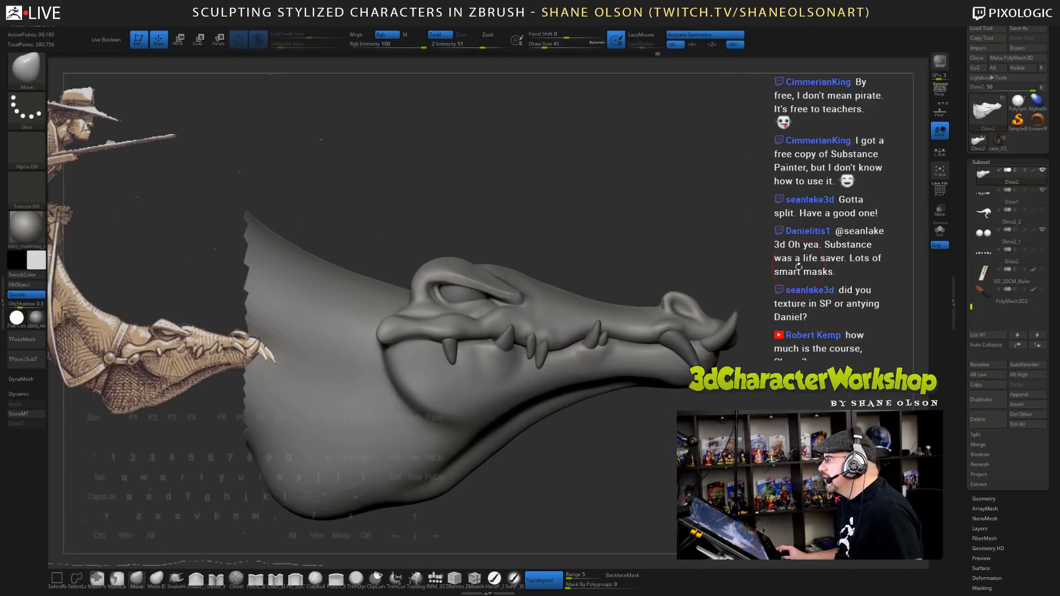
- Set the Move brush's draw size to 37 and reshape the front of the snout around the large teeth
{"action": "key", "text": "s"}
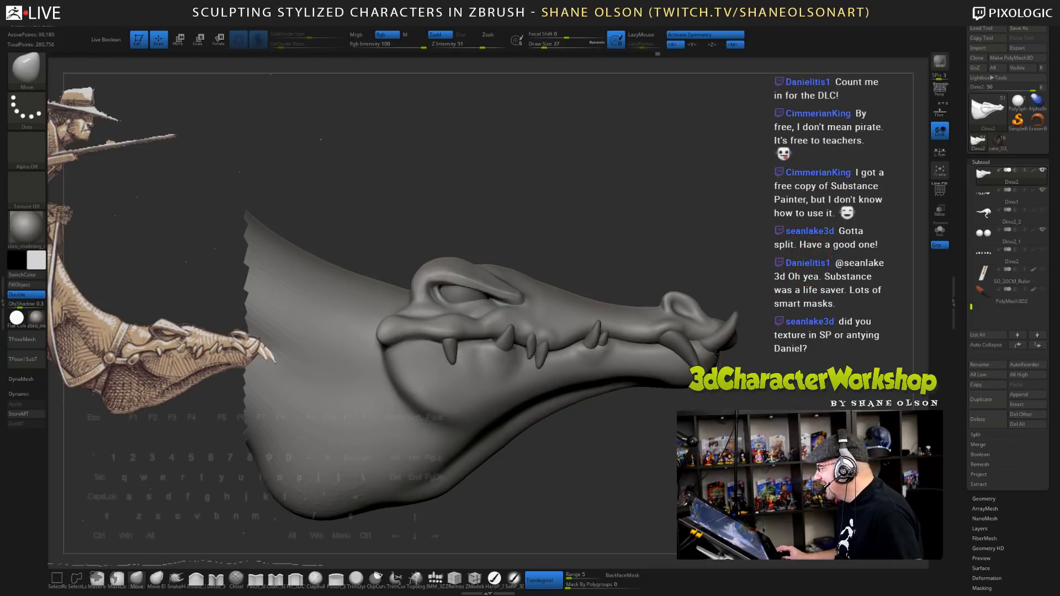
{"action": "left_click_drag", "start_coordinate": [757, 366], "coordinate": [698, 345]}
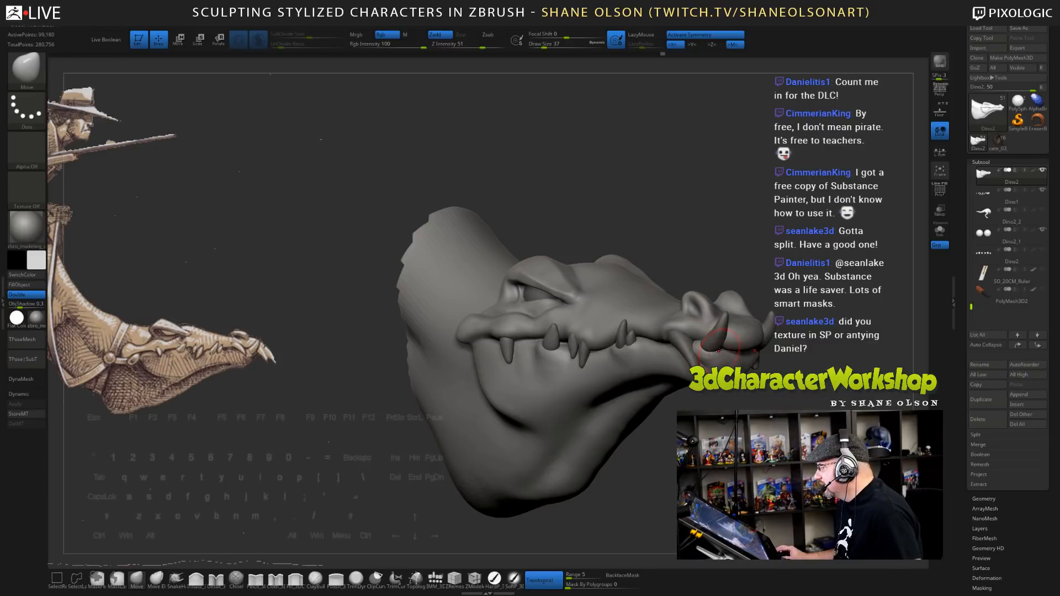
{"action": "mouse_move", "coordinate": [777, 402]}
{"action": "left_mouse_down"}
{"action": "mouse_move", "coordinate": [810, 414]}
{"action": "mouse_move", "coordinate": [734, 402]}
{"action": "left_mouse_up"}
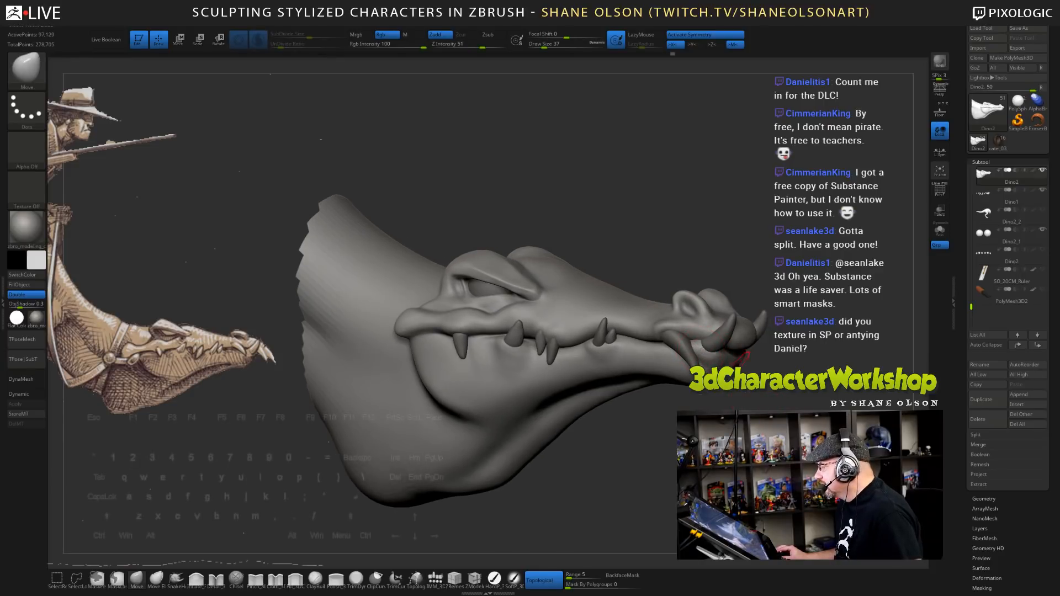
- Examine the head's shape and jaw line from the front, three-quarter and side views against the reference illustration
{"action": "mouse_move", "coordinate": [746, 354]}
{"action": "left_mouse_down"}
{"action": "mouse_move", "coordinate": [748, 394]}
{"action": "mouse_move", "coordinate": [687, 398]}
{"action": "mouse_move", "coordinate": [703, 377]}
{"action": "mouse_move", "coordinate": [656, 390]}
{"action": "left_mouse_up"}
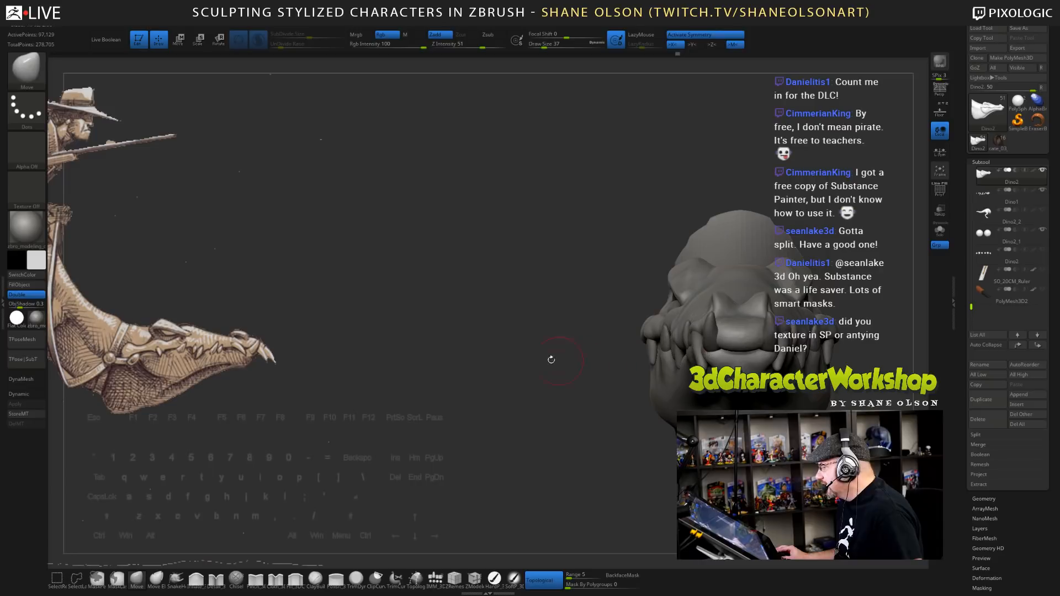
{"action": "left_click_drag", "start_coordinate": [551, 359], "coordinate": [565, 358]}
{"action": "left_click_drag", "start_coordinate": [790, 393], "coordinate": [682, 346]}
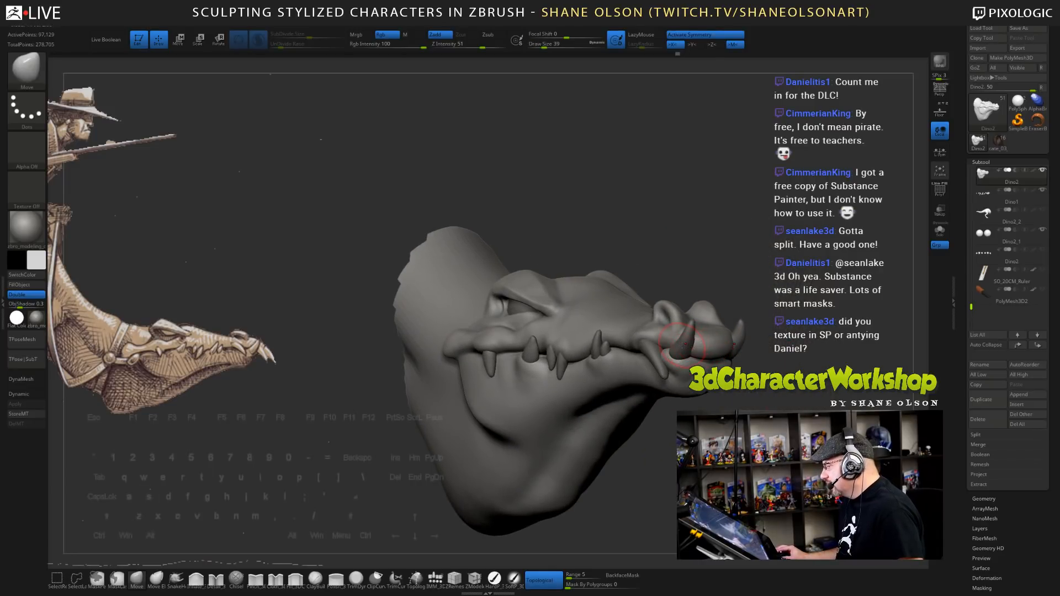
{"action": "mouse_move", "coordinate": [772, 282]}
{"action": "left_mouse_down"}
{"action": "mouse_move", "coordinate": [740, 285]}
{"action": "mouse_move", "coordinate": [787, 277]}
{"action": "mouse_move", "coordinate": [754, 274]}
{"action": "left_mouse_up"}
{"action": "left_click_drag", "start_coordinate": [814, 214], "coordinate": [758, 214], "text": "alt"}
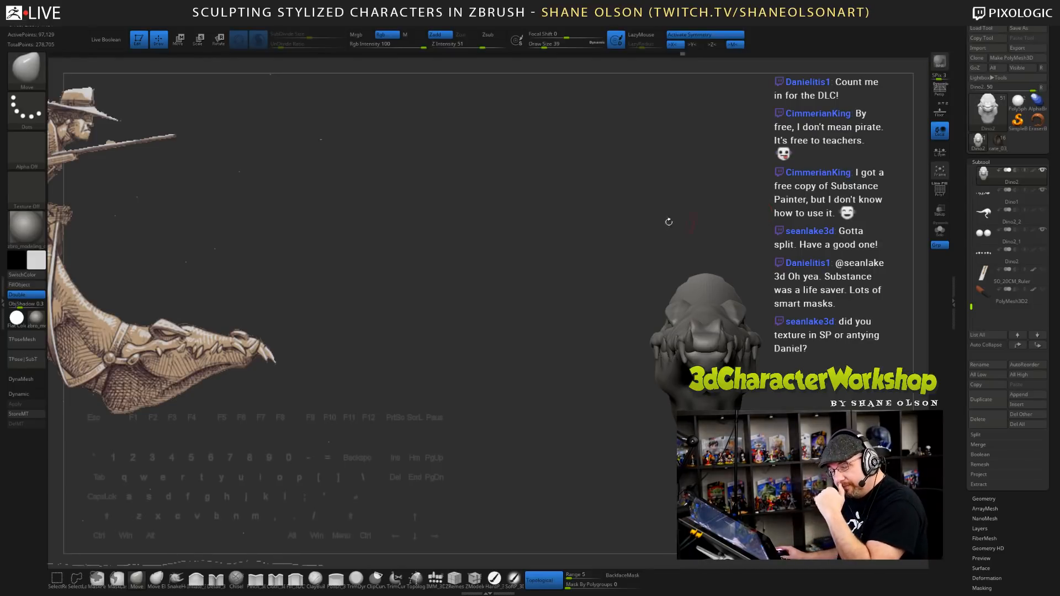
{"action": "left_click_drag", "start_coordinate": [504, 302], "coordinate": [549, 298]}
{"action": "left_click_drag", "start_coordinate": [751, 325], "coordinate": [754, 370], "text": "alt"}
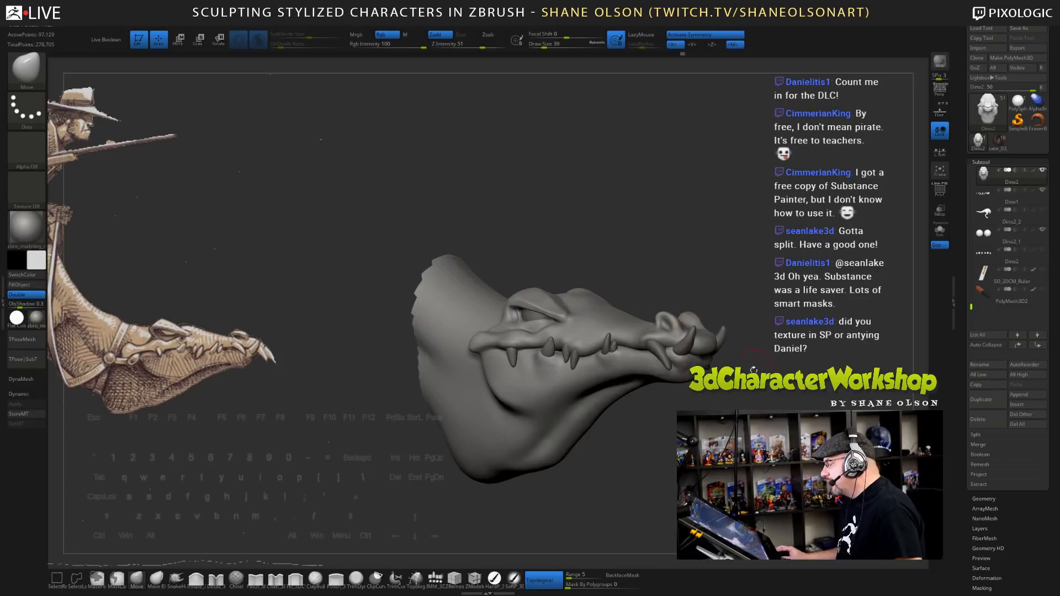
{"action": "key", "text": "bracketleft"}
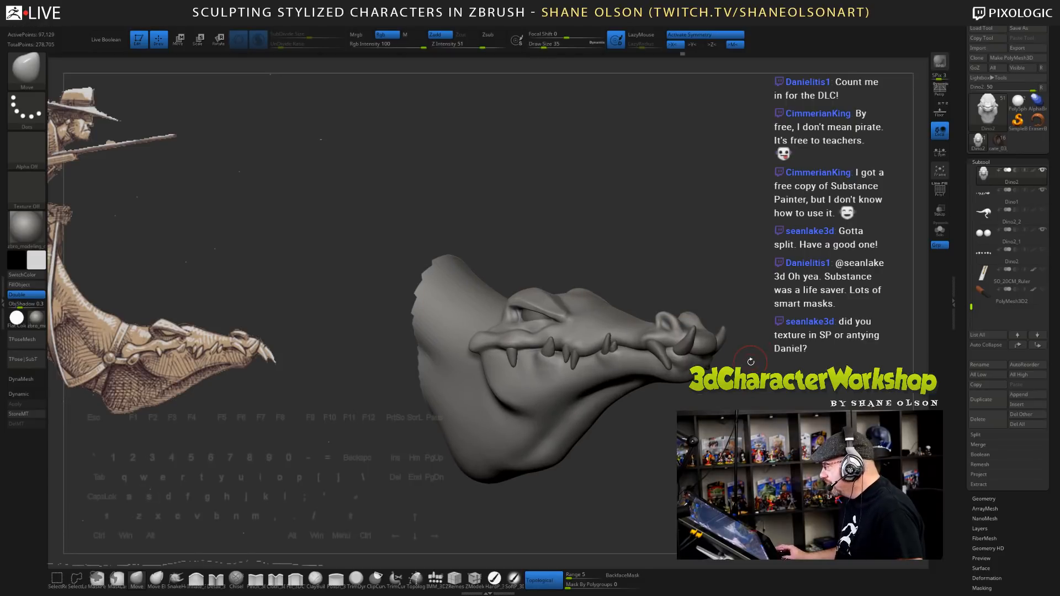
{"action": "left_click_drag", "start_coordinate": [777, 397], "coordinate": [753, 396], "text": "alt"}
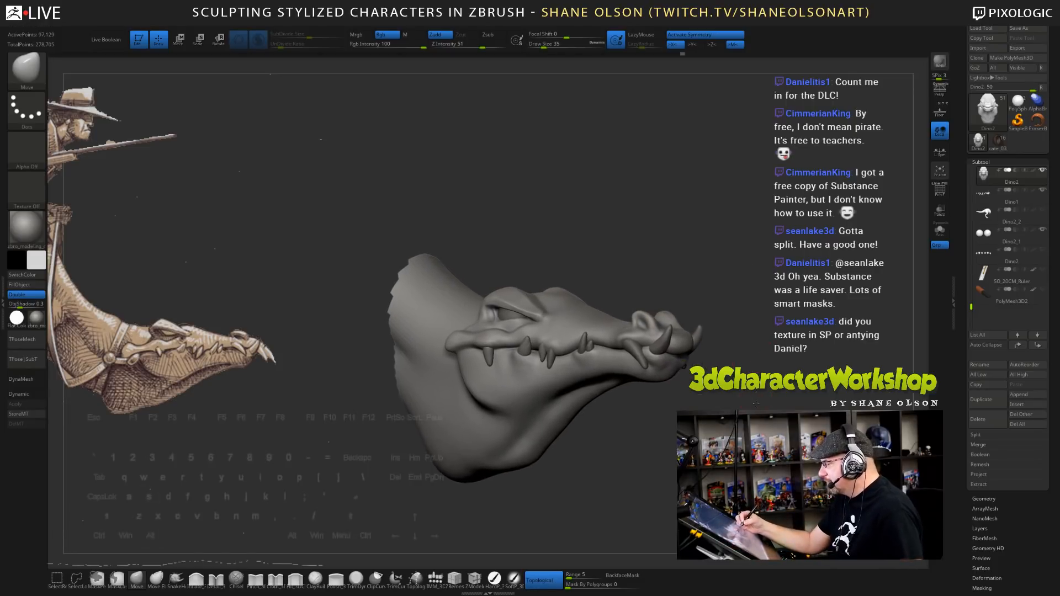
{"action": "mouse_move", "coordinate": [621, 441]}
{"action": "left_mouse_down"}
{"action": "mouse_move", "coordinate": [647, 428]}
{"action": "mouse_move", "coordinate": [704, 470]}
{"action": "left_mouse_up"}
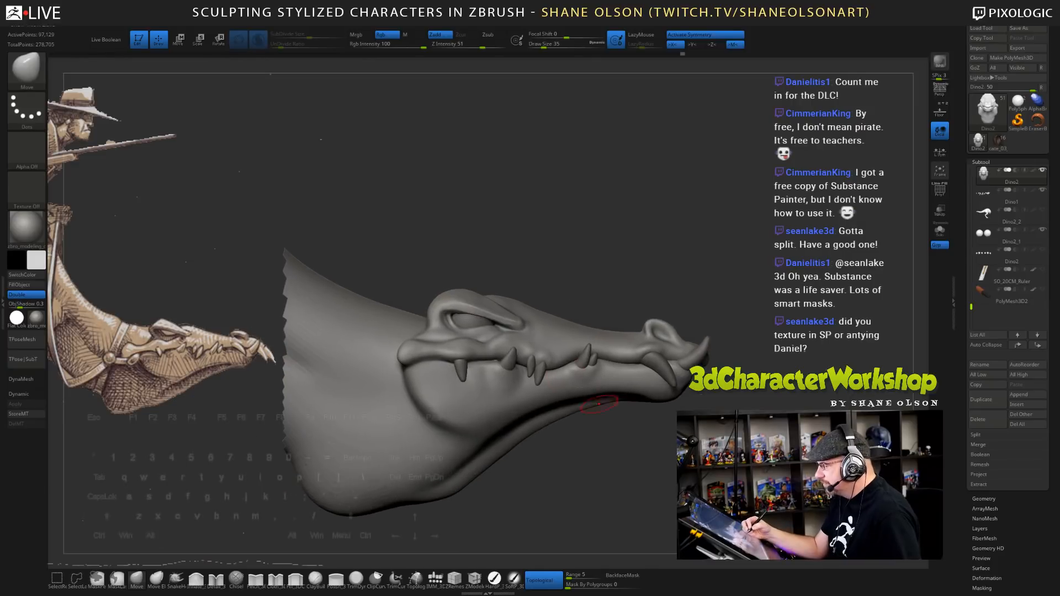
- Select the teeth subtool and shift the tooth behind the middle pair with the Move brush at draw size 33
{"action": "left_click", "coordinate": [510, 364], "text": "alt"}
{"action": "left_click_drag", "start_coordinate": [555, 299], "coordinate": [594, 250], "text": "alt"}
{"action": "key", "text": "s"}
{"action": "key", "text": "s"}
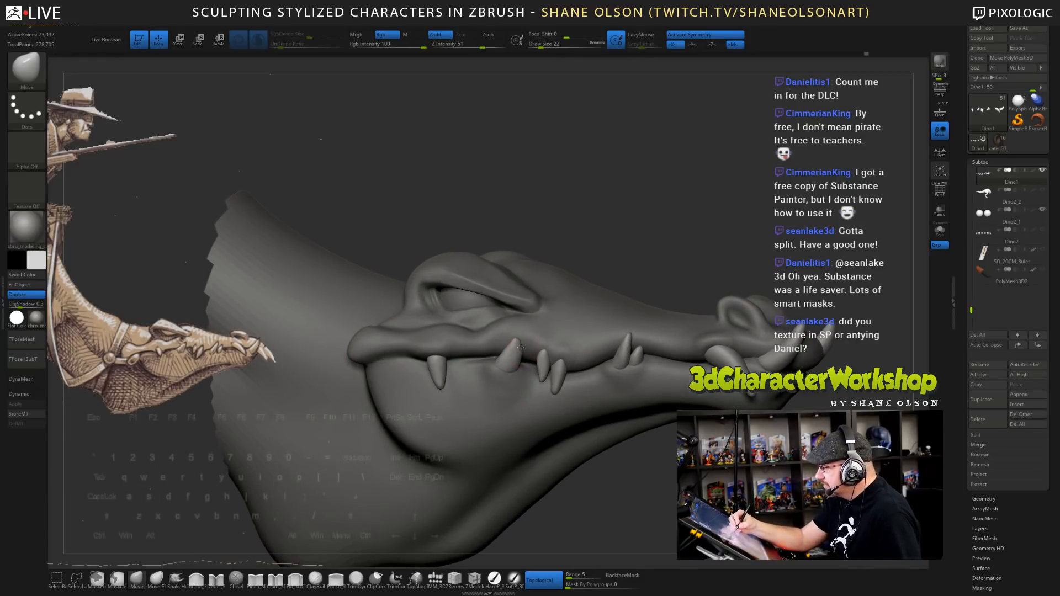
{"action": "key", "text": "s"}
{"action": "left_click_drag", "start_coordinate": [519, 349], "coordinate": [503, 349]}
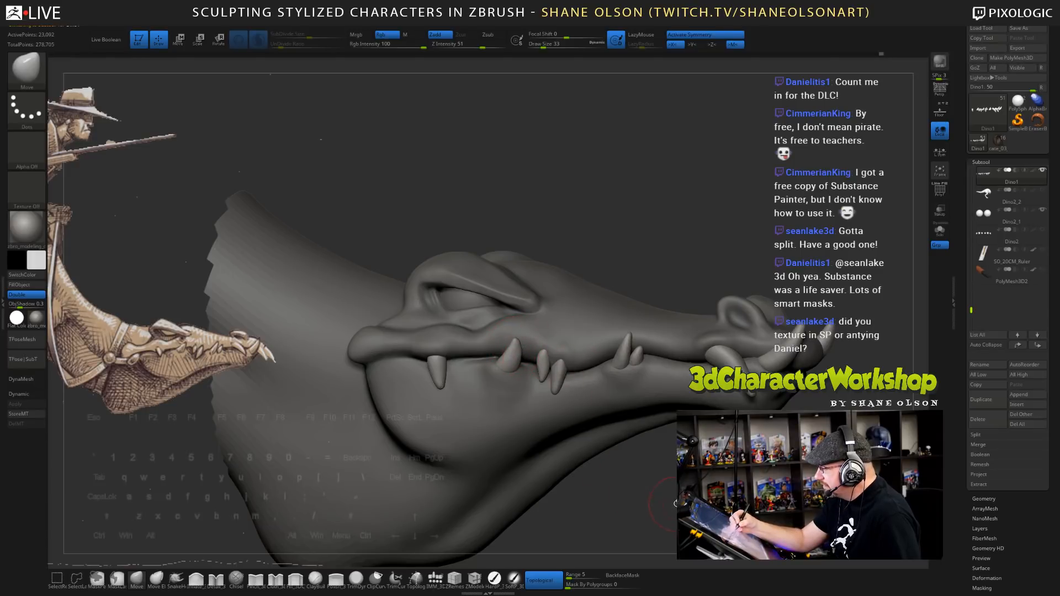
{"action": "left_click_drag", "start_coordinate": [676, 503], "coordinate": [729, 502]}
{"action": "mouse_move", "coordinate": [672, 482]}
{"action": "left_mouse_down", "text": "alt"}
{"action": "mouse_move", "coordinate": [682, 461]}
{"action": "mouse_move", "coordinate": [714, 491]}
{"action": "mouse_move", "coordinate": [692, 475]}
{"action": "mouse_move", "coordinate": [706, 486]}
{"action": "mouse_move", "coordinate": [710, 468]}
{"action": "mouse_move", "coordinate": [691, 480]}
{"action": "left_mouse_up", "text": "alt"}
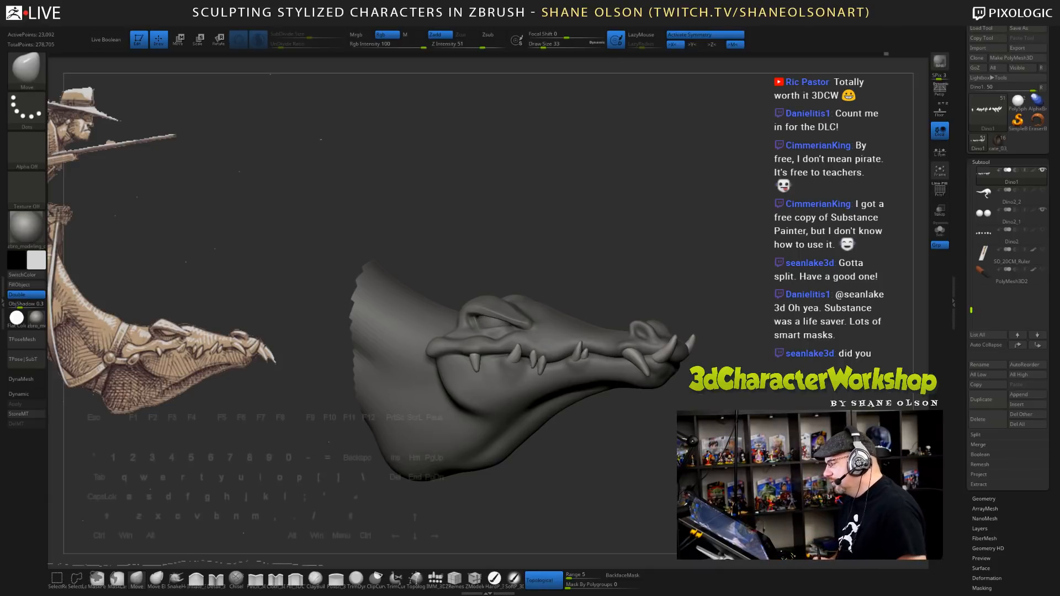
- Select the head subtool and nudge the lip at the snout's tip with the Move brush at draw size 29
{"action": "mouse_move", "coordinate": [757, 361]}
{"action": "left_mouse_down", "text": "alt"}
{"action": "mouse_move", "coordinate": [770, 394]}
{"action": "mouse_move", "coordinate": [697, 403]}
{"action": "left_mouse_up", "text": "alt"}
{"action": "left_click", "coordinate": [720, 360], "text": "alt"}
{"action": "left_click_drag", "start_coordinate": [805, 378], "coordinate": [728, 404], "text": "alt"}
{"action": "key", "text": "s"}
{"action": "mouse_move", "coordinate": [645, 392]}
{"action": "left_mouse_down"}
{"action": "mouse_move", "coordinate": [647, 380]}
{"action": "mouse_move", "coordinate": [632, 385]}
{"action": "left_mouse_up"}
{"action": "key", "text": "s"}
{"action": "right_click_drag", "start_coordinate": [664, 385], "coordinate": [647, 387]}
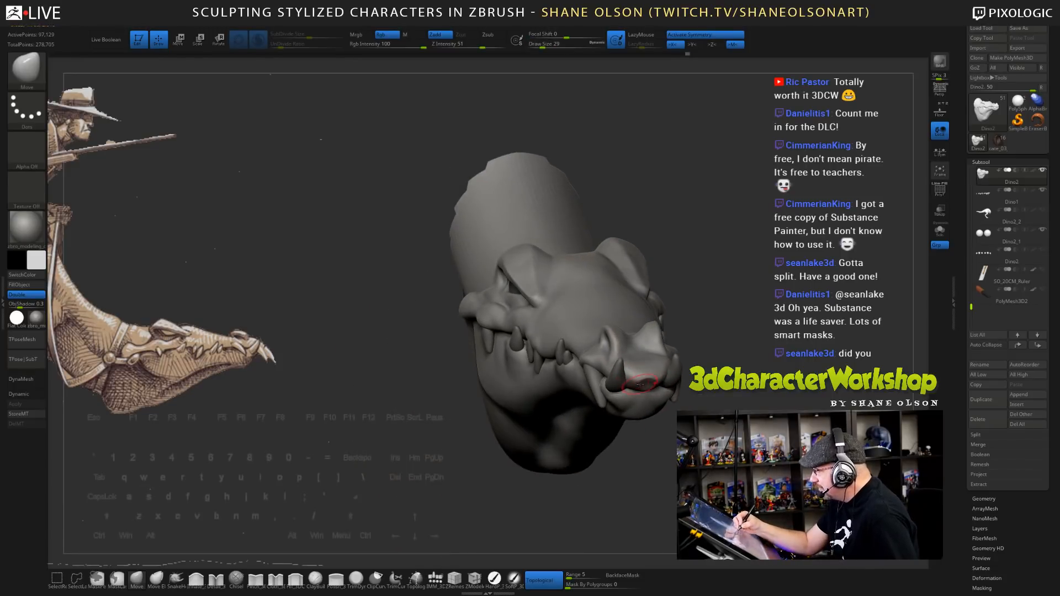
{"action": "left_click_drag", "start_coordinate": [642, 386], "coordinate": [641, 382]}
{"action": "right_click_drag", "start_coordinate": [642, 384], "coordinate": [690, 377]}
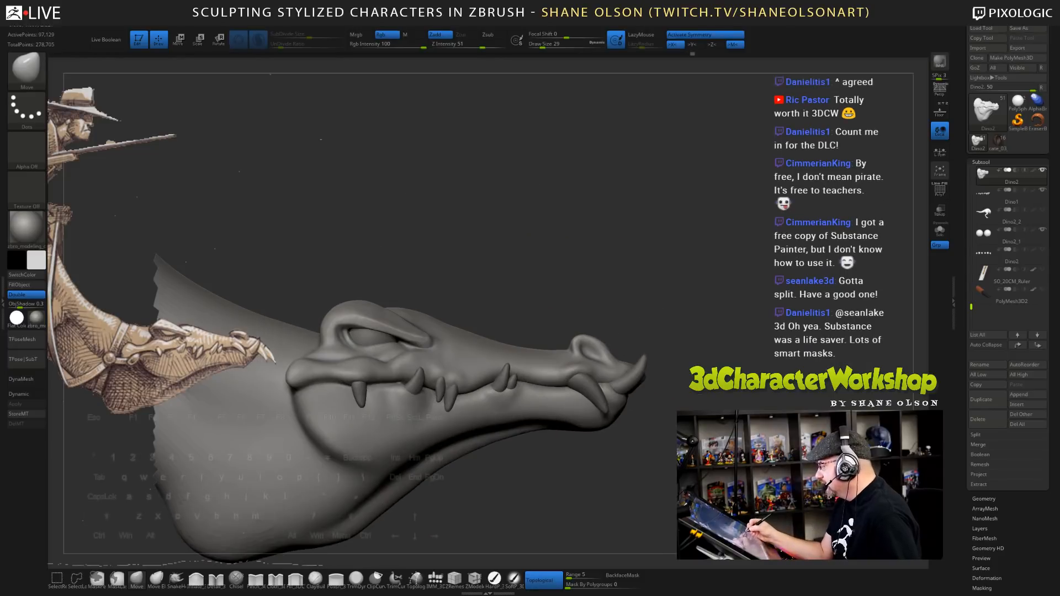
- Select the teeth subtool and duplicate the large tooth at the snout's tip forward with the gizmo
{"action": "left_click", "coordinate": [582, 382], "text": "alt"}
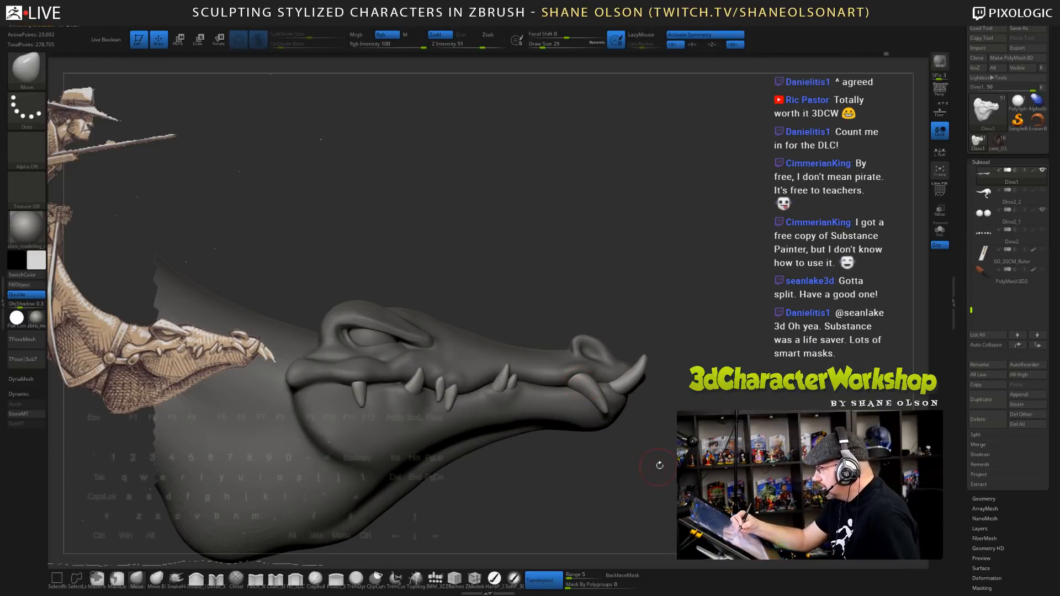
{"action": "key", "text": "w"}
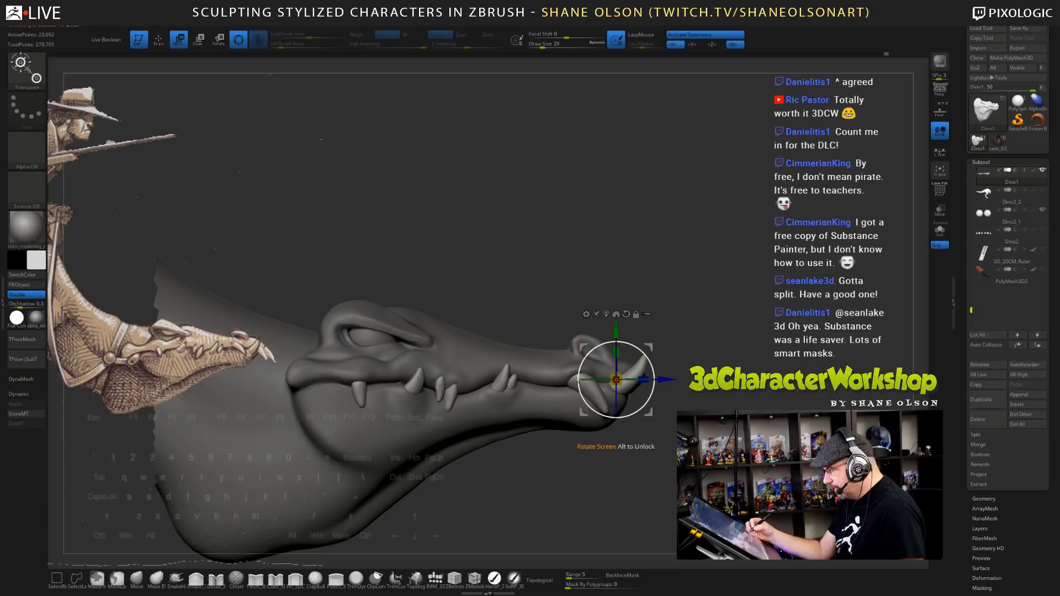
{"action": "left_click", "coordinate": [574, 381]}
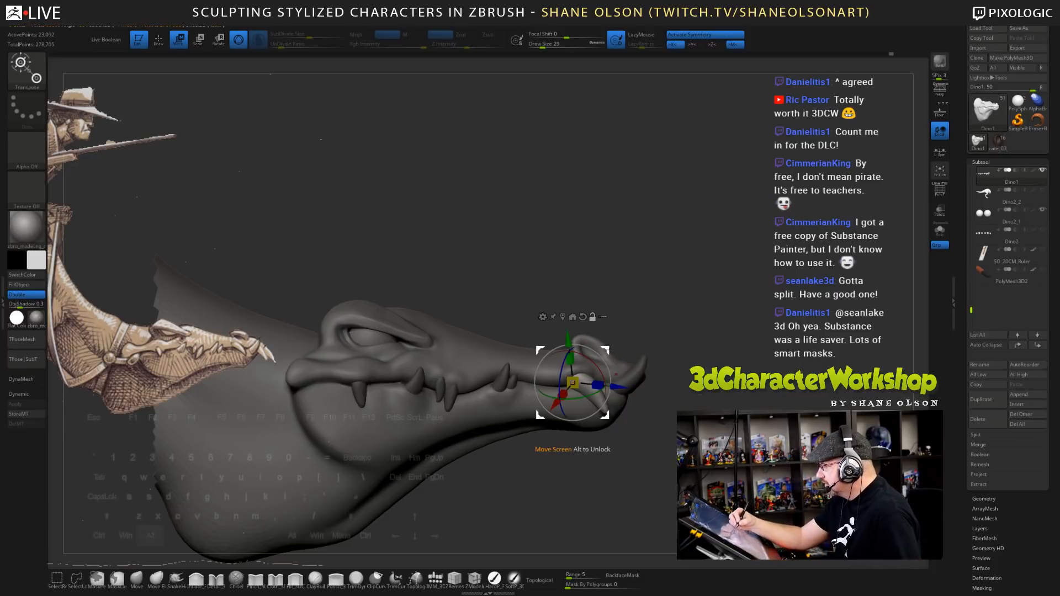
{"action": "left_click_drag", "start_coordinate": [606, 350], "coordinate": [676, 356], "text": "ctrl"}
- Reposition the duplicated tooth with the gizmo, placing it at the front of the snout beside its mirrored twin
{"action": "left_click_drag", "start_coordinate": [703, 405], "coordinate": [563, 409], "text": "shift"}
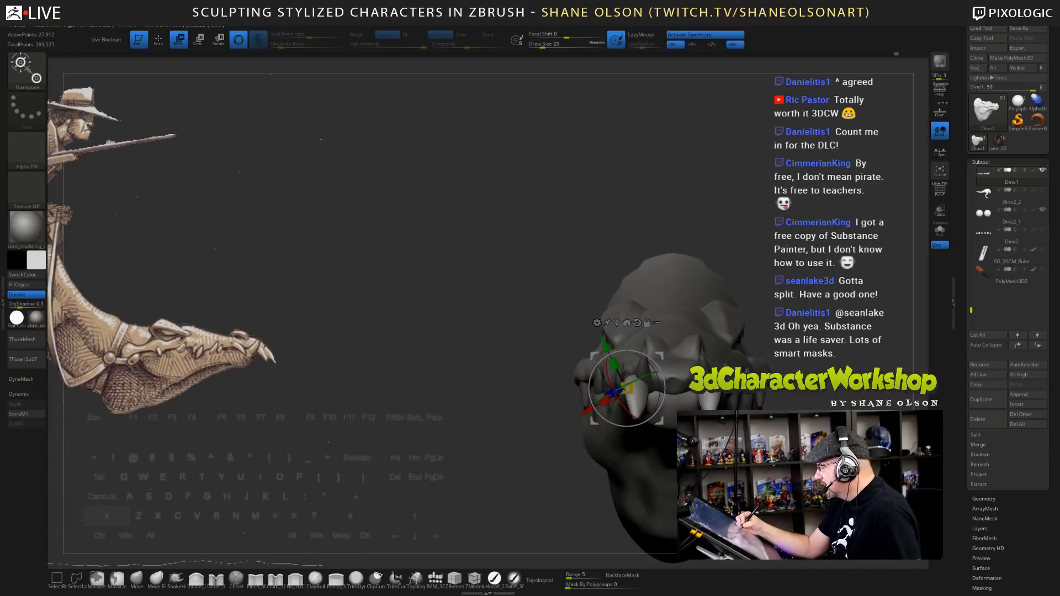
{"action": "left_click_drag", "start_coordinate": [660, 356], "coordinate": [671, 356]}
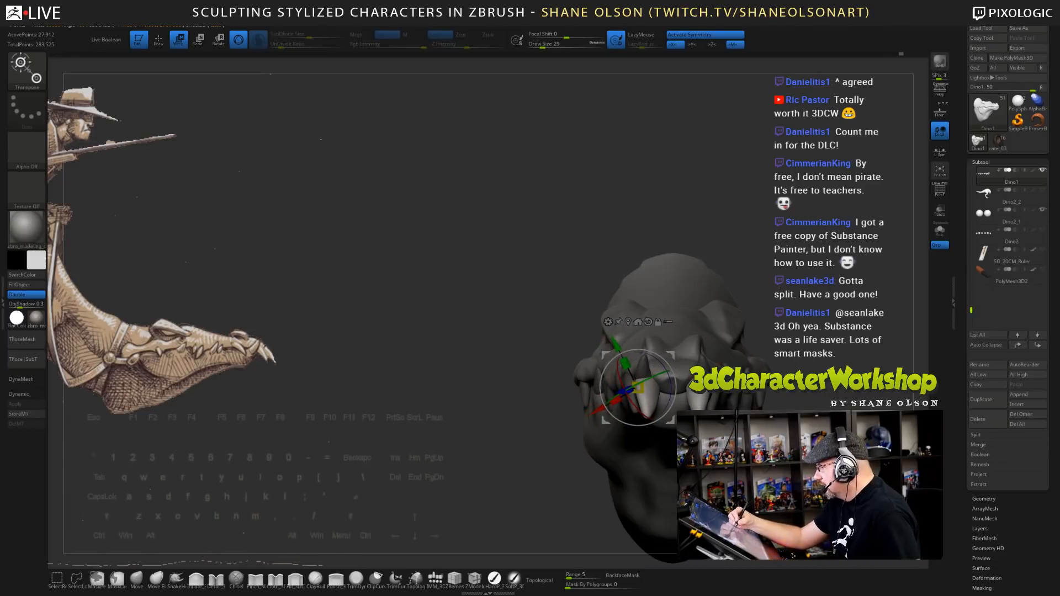
{"action": "left_click_drag", "start_coordinate": [772, 286], "coordinate": [736, 285], "text": "alt"}
{"action": "left_click_drag", "start_coordinate": [641, 355], "coordinate": [648, 358]}
{"action": "left_click_drag", "start_coordinate": [723, 309], "coordinate": [877, 353]}
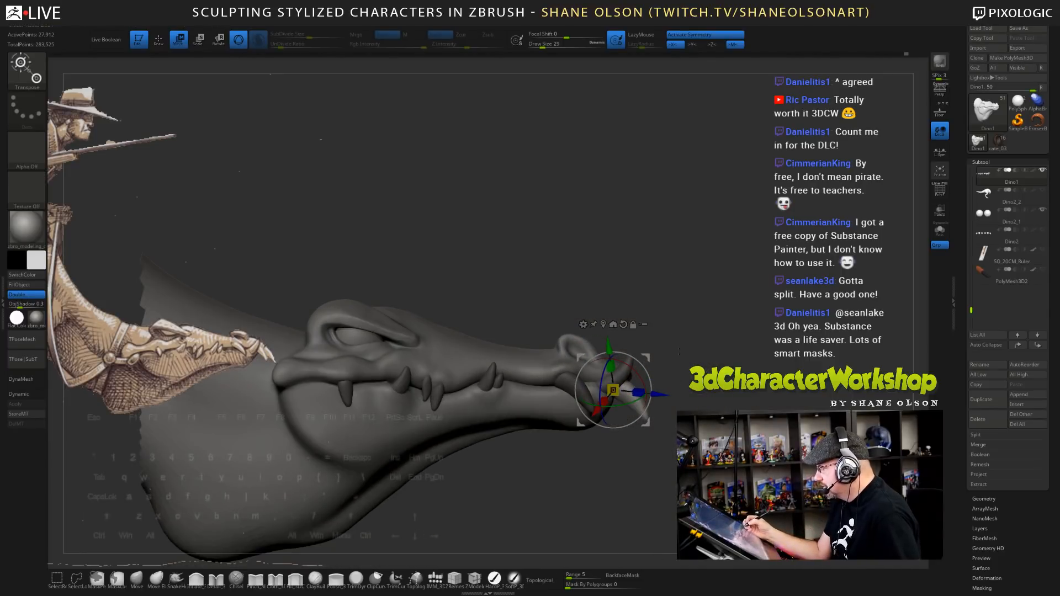
{"action": "left_click_drag", "start_coordinate": [612, 390], "coordinate": [616, 388]}
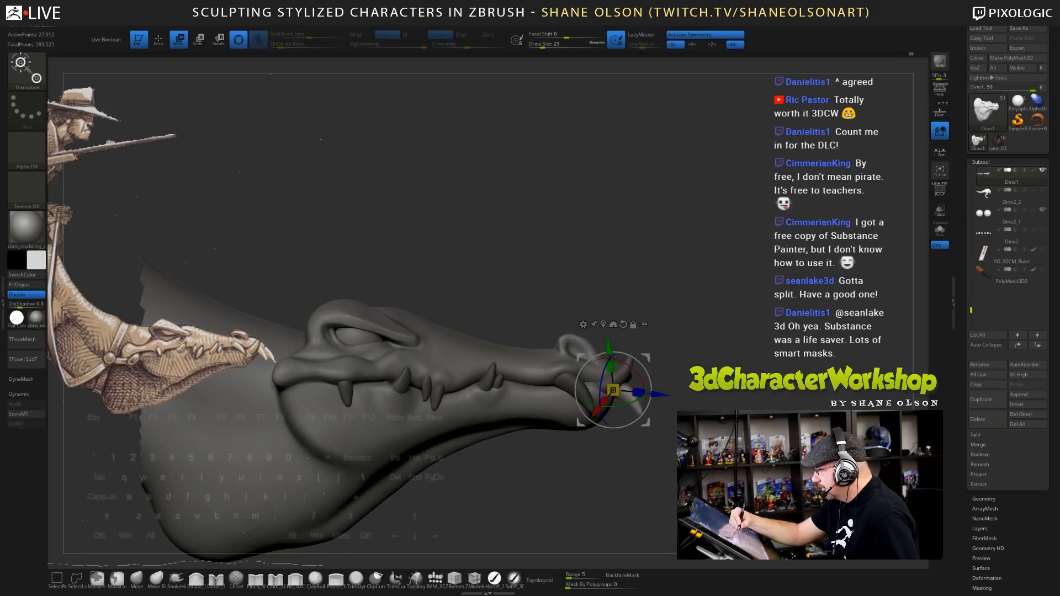
{"action": "mouse_move", "coordinate": [657, 353]}
{"action": "left_mouse_down", "text": "alt"}
{"action": "mouse_move", "coordinate": [675, 346]}
{"action": "mouse_move", "coordinate": [667, 370]}
{"action": "left_mouse_up", "text": "alt"}
- Fine-tune the duplicated front tooth with the gizmo and reset the gizmo's orientation
{"action": "left_click_drag", "start_coordinate": [635, 475], "coordinate": [436, 491]}
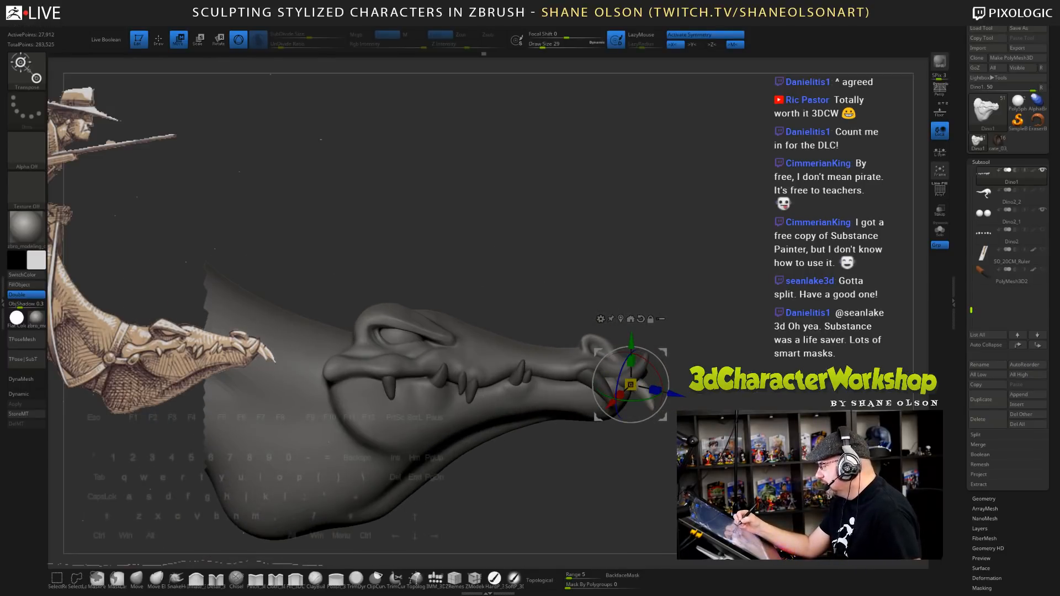
{"action": "key", "text": "q"}
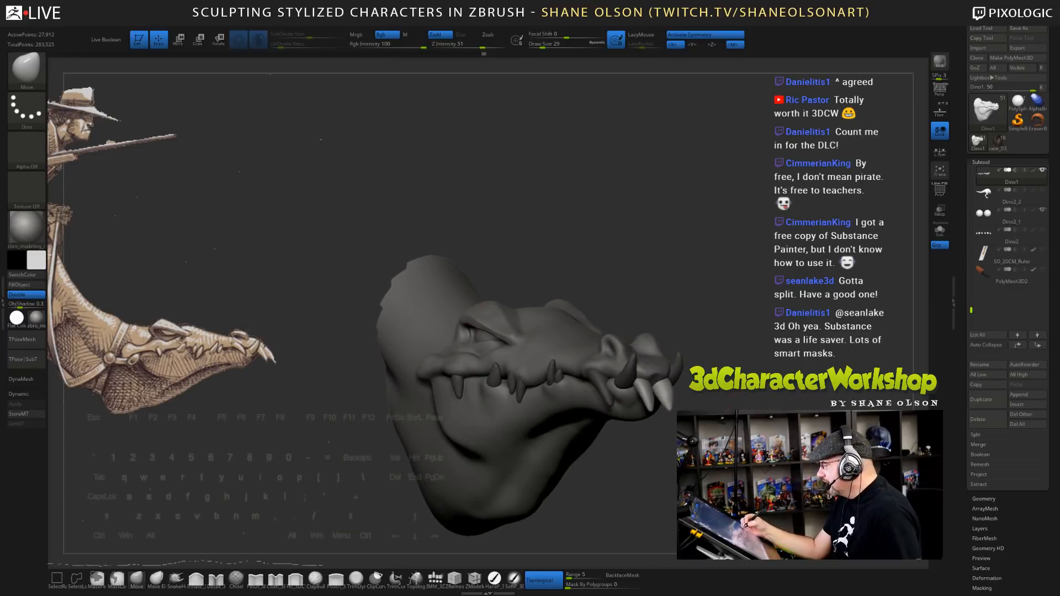
{"action": "left_click_drag", "start_coordinate": [741, 407], "coordinate": [736, 458]}
{"action": "key", "text": "w"}
{"action": "left_click_drag", "start_coordinate": [679, 383], "coordinate": [773, 387]}
{"action": "left_click_drag", "start_coordinate": [666, 351], "coordinate": [667, 348]}
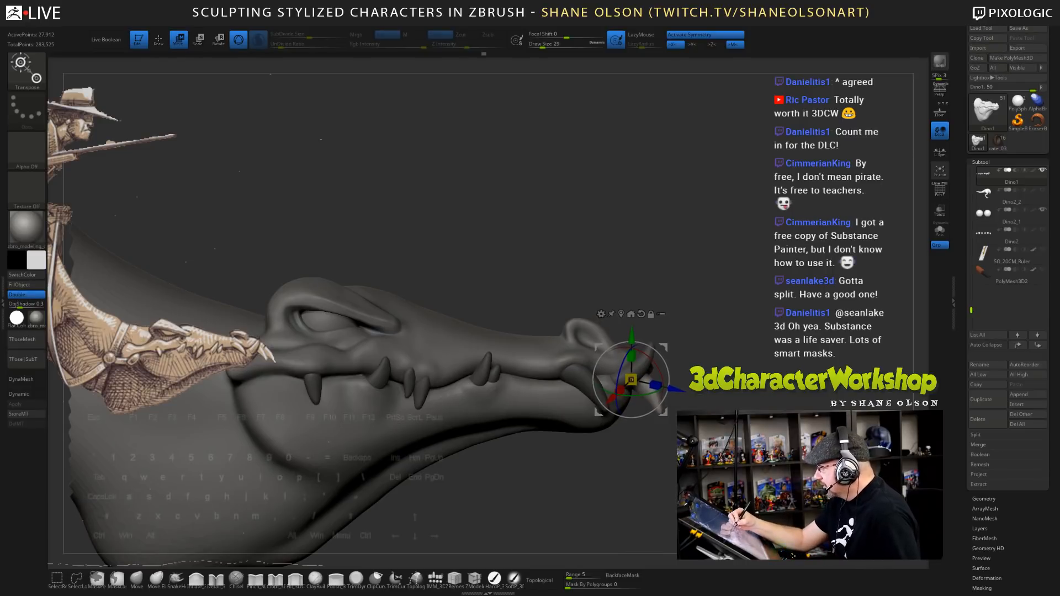
{"action": "left_click_drag", "start_coordinate": [737, 372], "coordinate": [568, 376]}
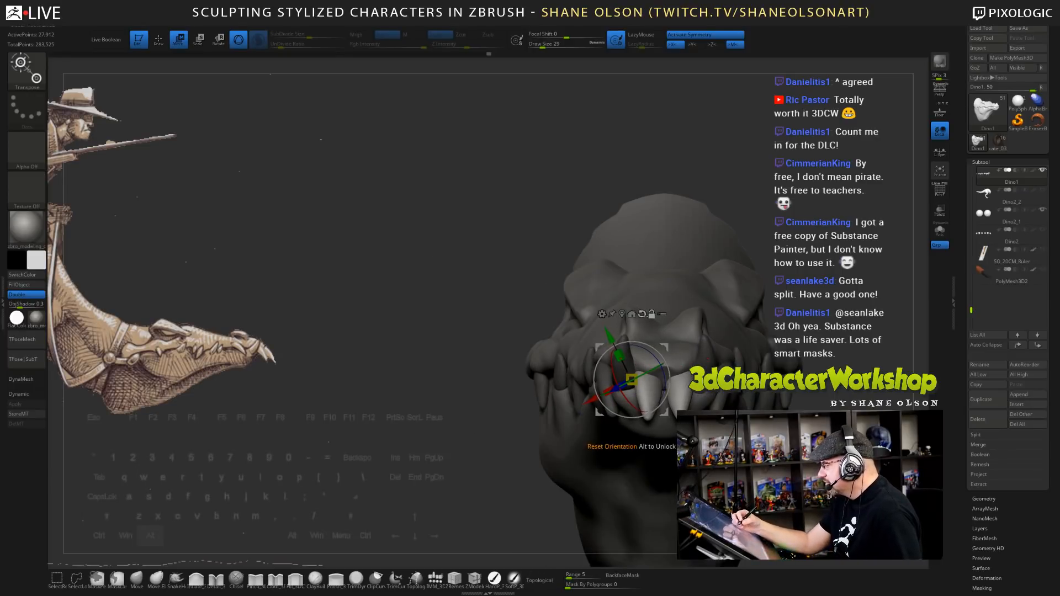
{"action": "left_click", "coordinate": [642, 313]}
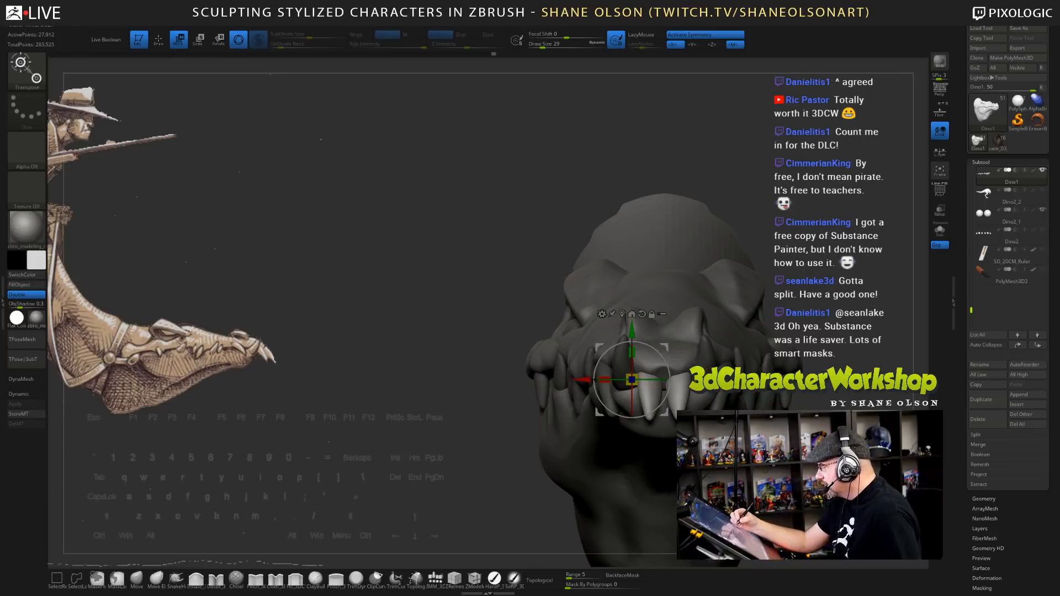
{"action": "mouse_move", "coordinate": [441, 342]}
{"action": "left_mouse_down"}
{"action": "mouse_move", "coordinate": [558, 338]}
{"action": "mouse_move", "coordinate": [536, 349]}
{"action": "left_mouse_up"}
- Nudge the new front tooth with the Move brush at draw size 31
{"action": "left_click", "coordinate": [137, 580]}
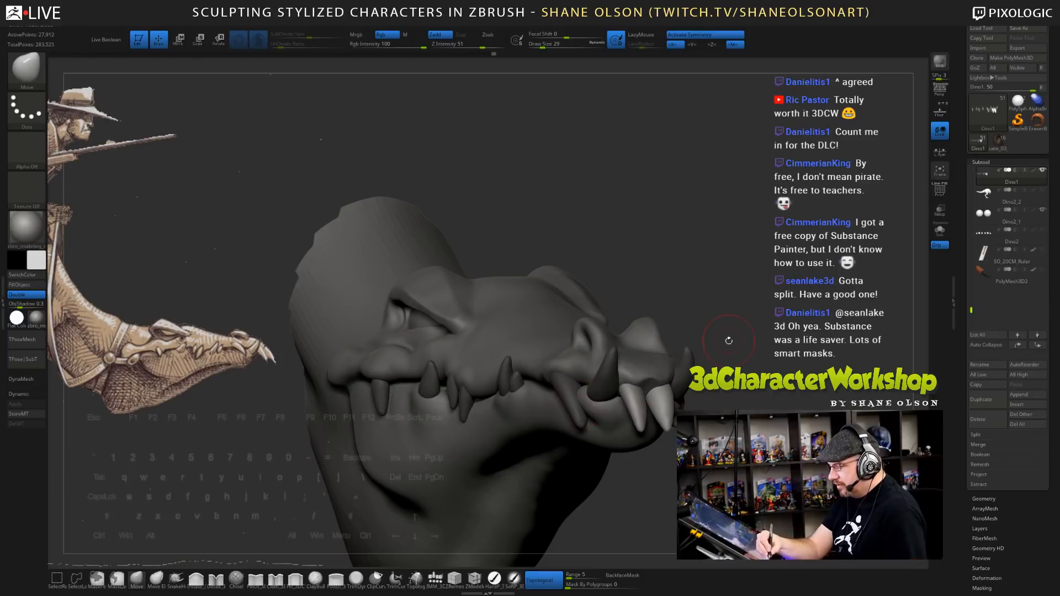
{"action": "key", "text": "s"}
{"action": "left_click_drag", "start_coordinate": [729, 340], "coordinate": [726, 341]}
{"action": "key", "text": "s"}
{"action": "left_click_drag", "start_coordinate": [638, 387], "coordinate": [640, 383]}
- Adjust the tips of the two large front teeth with a larger Move brush
{"action": "mouse_move", "coordinate": [735, 419]}
{"action": "left_mouse_down"}
{"action": "mouse_move", "coordinate": [643, 419]}
{"action": "mouse_move", "coordinate": [634, 385]}
{"action": "left_mouse_up"}
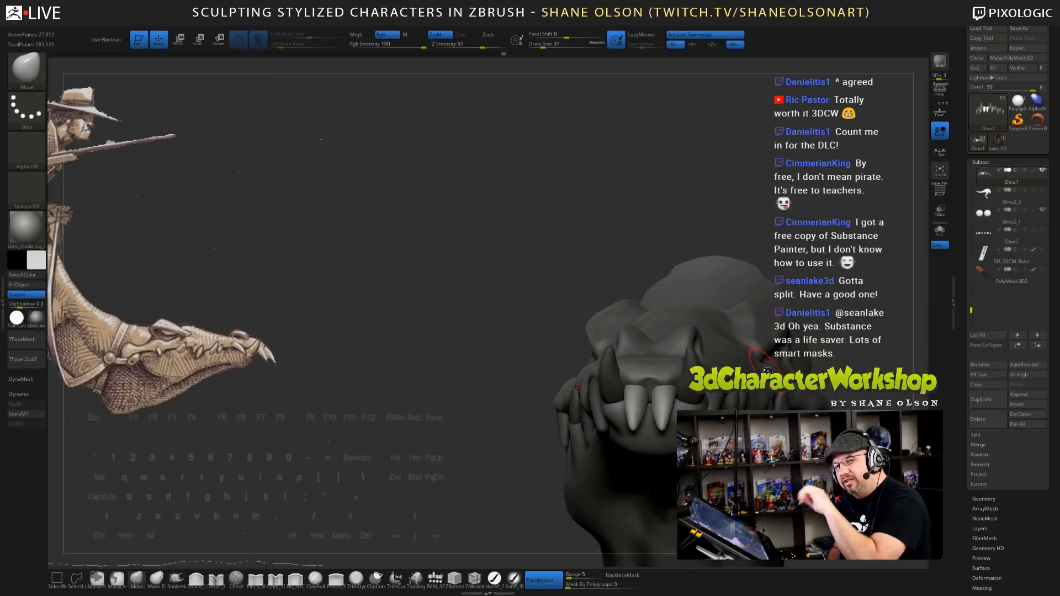
{"action": "mouse_move", "coordinate": [723, 387]}
{"action": "left_mouse_down"}
{"action": "mouse_move", "coordinate": [834, 381]}
{"action": "mouse_move", "coordinate": [715, 404]}
{"action": "left_mouse_up"}
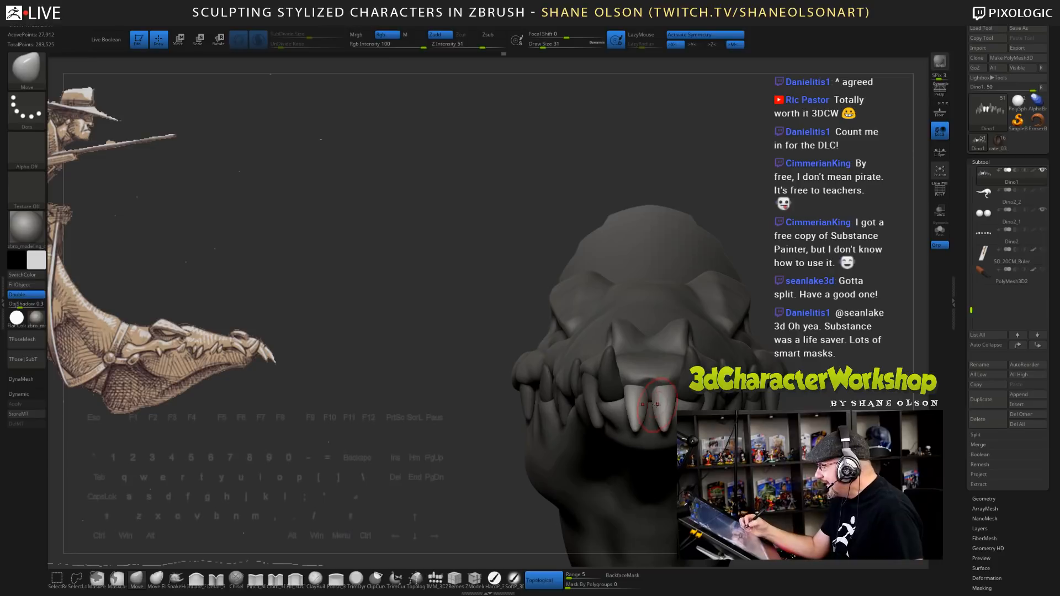
{"action": "left_click_drag", "start_coordinate": [543, 46], "coordinate": [546, 47]}
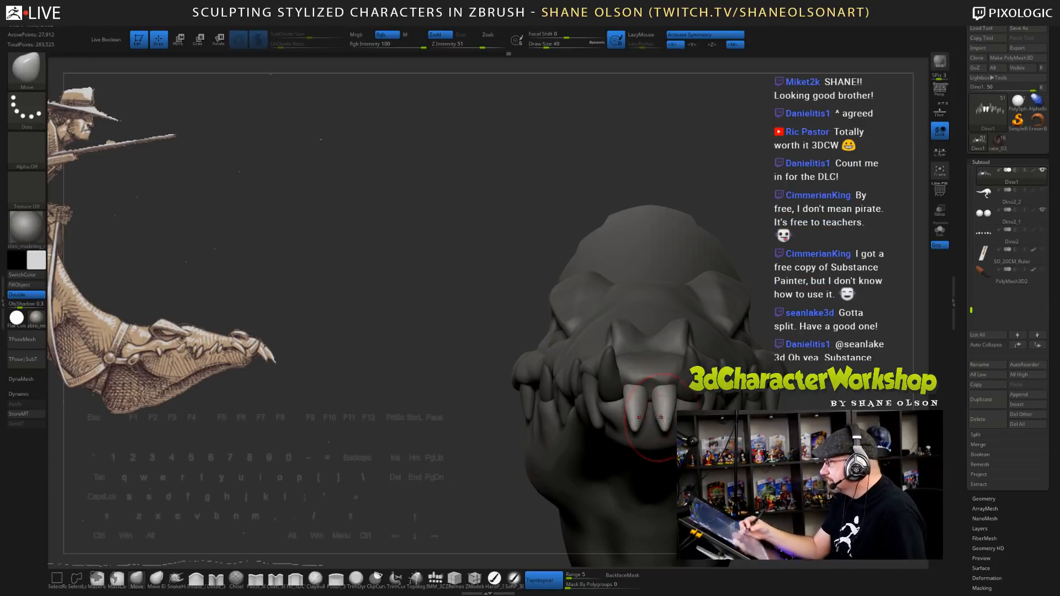
{"action": "key", "text": "s"}
{"action": "left_click_drag", "start_coordinate": [664, 423], "coordinate": [664, 420]}
{"action": "left_click_drag", "start_coordinate": [861, 455], "coordinate": [766, 364], "text": "alt"}
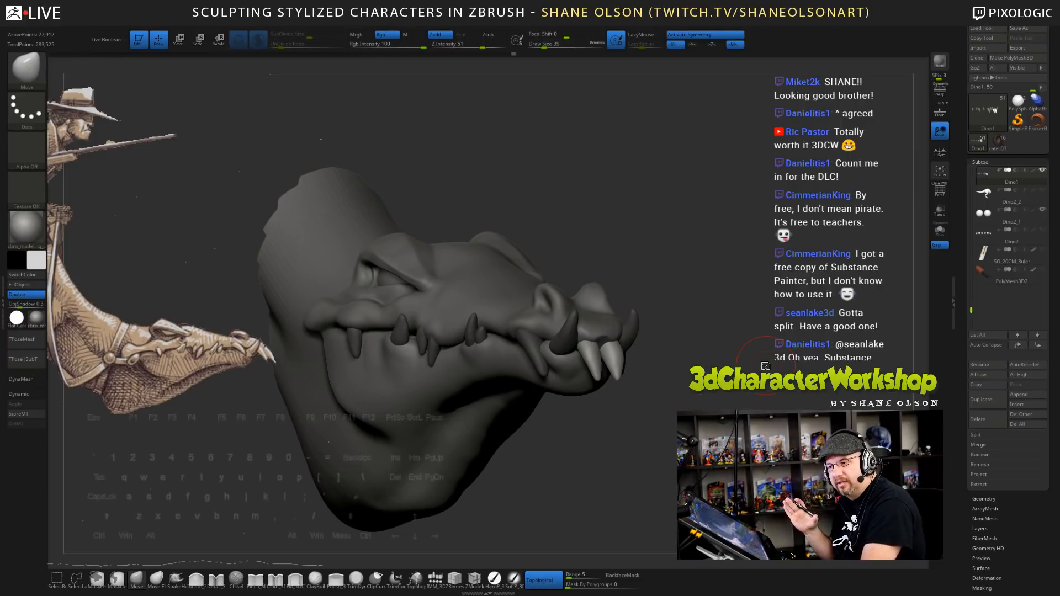
- Set the Move brush's draw size to 31 and refine the base and inner edge of the front teeth
{"action": "left_click_drag", "start_coordinate": [675, 398], "coordinate": [577, 361]}
{"action": "key", "text": "s"}
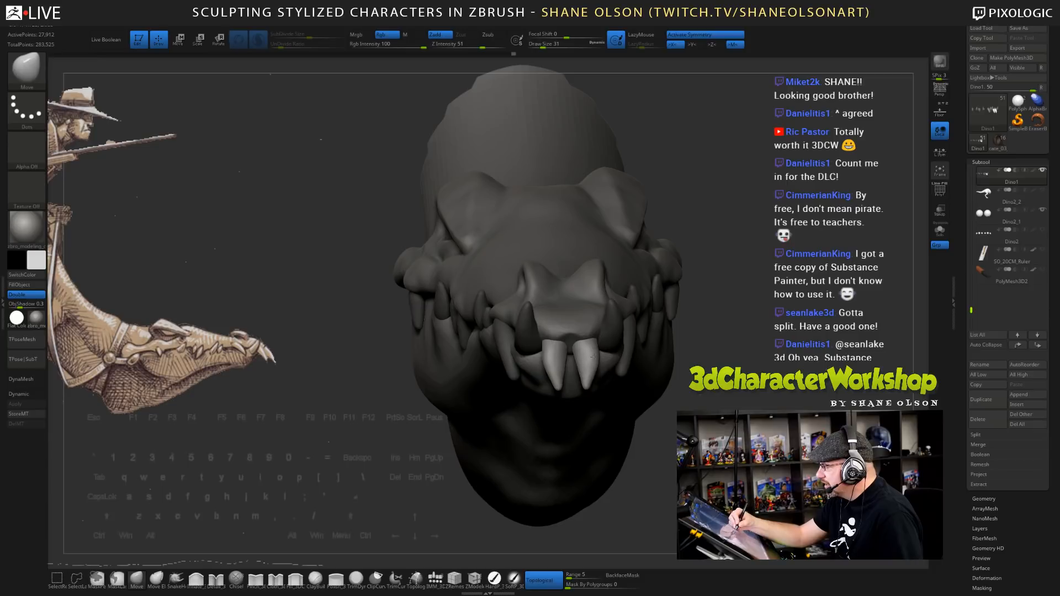
{"action": "left_click_drag", "start_coordinate": [584, 344], "coordinate": [586, 343]}
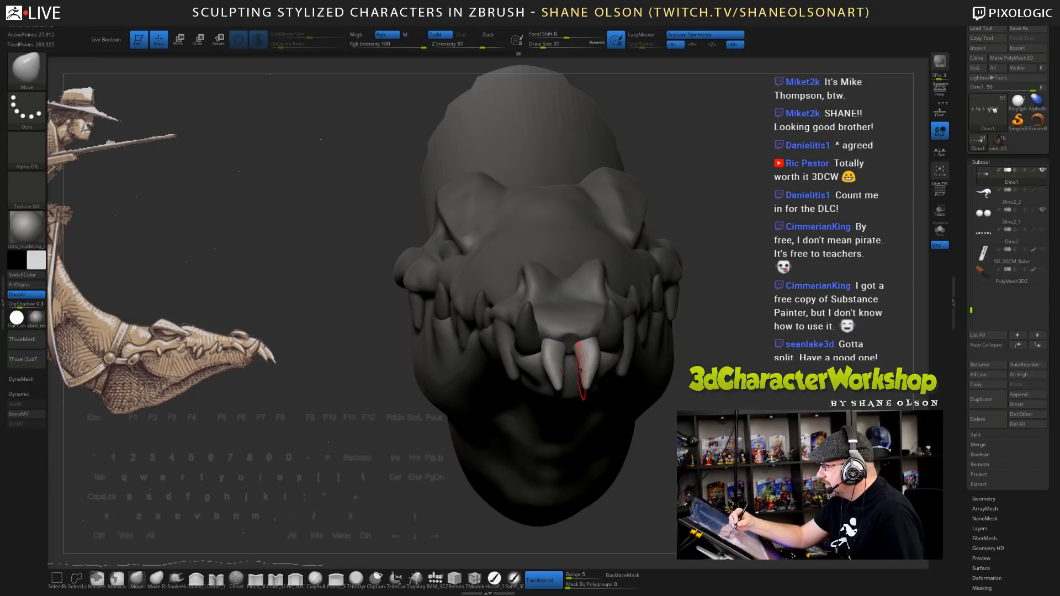
{"action": "left_click_drag", "start_coordinate": [586, 382], "coordinate": [590, 380]}
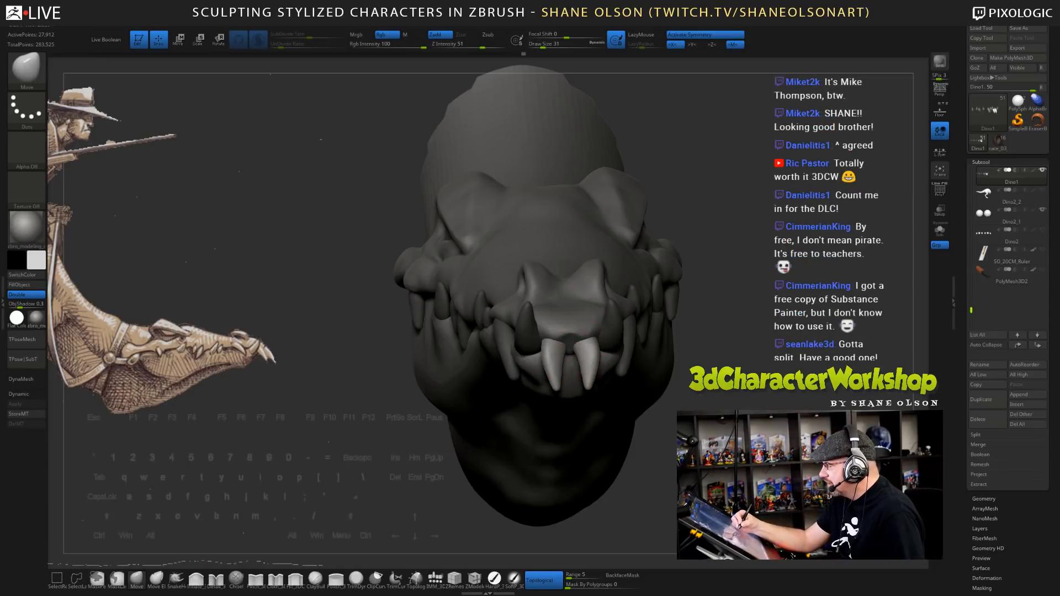
- Insert an Appendage mesh between the two large front teeth with the IMM brush at draw size 29
{"action": "left_click_drag", "start_coordinate": [685, 353], "coordinate": [839, 323]}
{"action": "left_click_drag", "start_coordinate": [773, 298], "coordinate": [585, 334]}
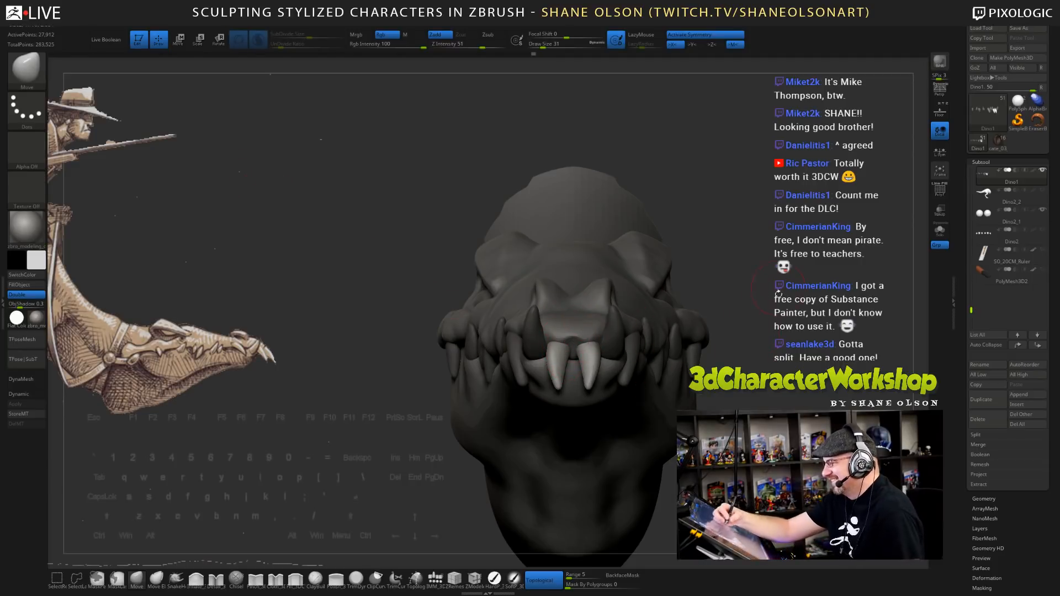
{"action": "mouse_move", "coordinate": [737, 248]}
{"action": "left_mouse_down"}
{"action": "mouse_move", "coordinate": [712, 337]}
{"action": "mouse_move", "coordinate": [739, 345]}
{"action": "mouse_move", "coordinate": [724, 358]}
{"action": "left_mouse_up"}
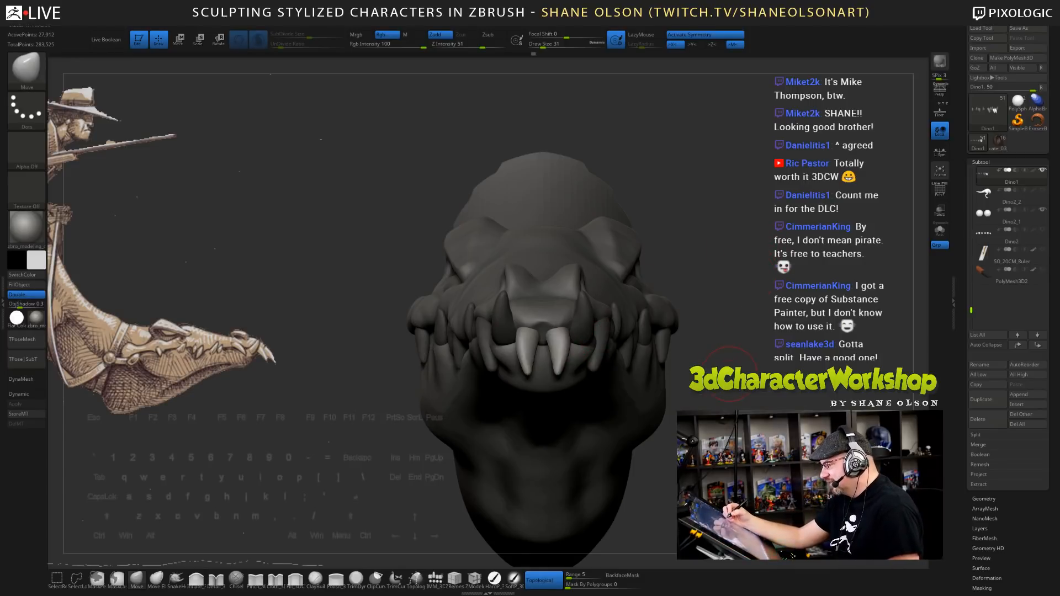
{"action": "left_click_drag", "start_coordinate": [729, 364], "coordinate": [694, 347]}
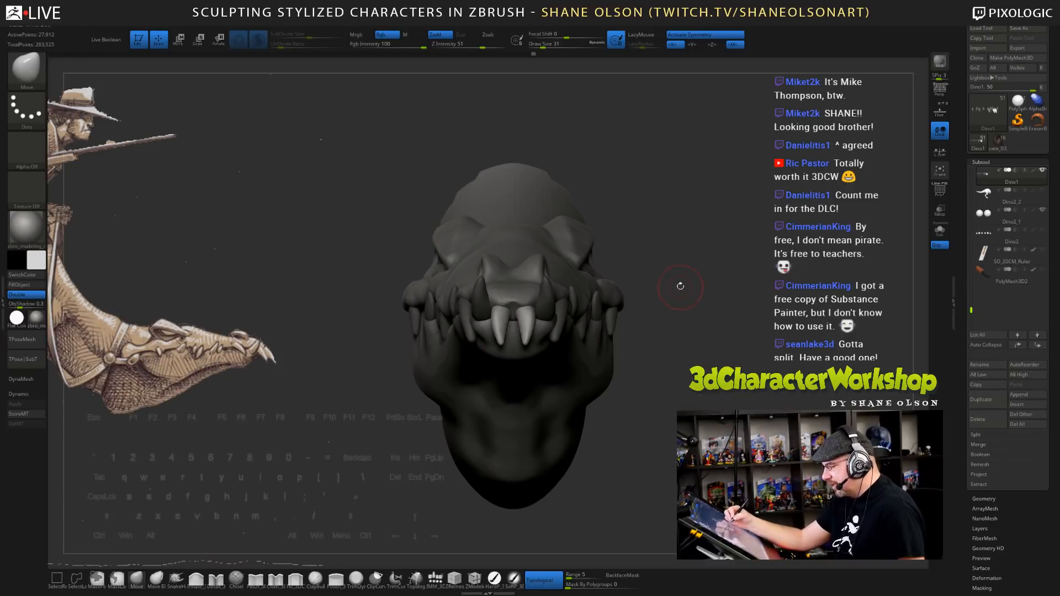
{"action": "key", "text": "s"}
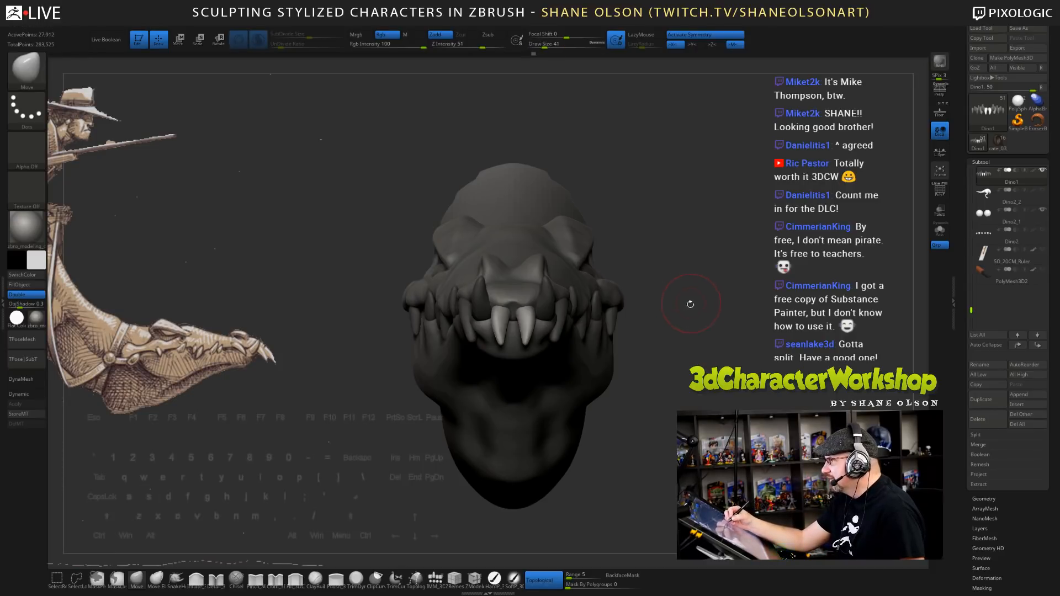
{"action": "key", "text": "s"}
{"action": "left_click", "coordinate": [664, 389]}
{"action": "left_click", "coordinate": [435, 577]}
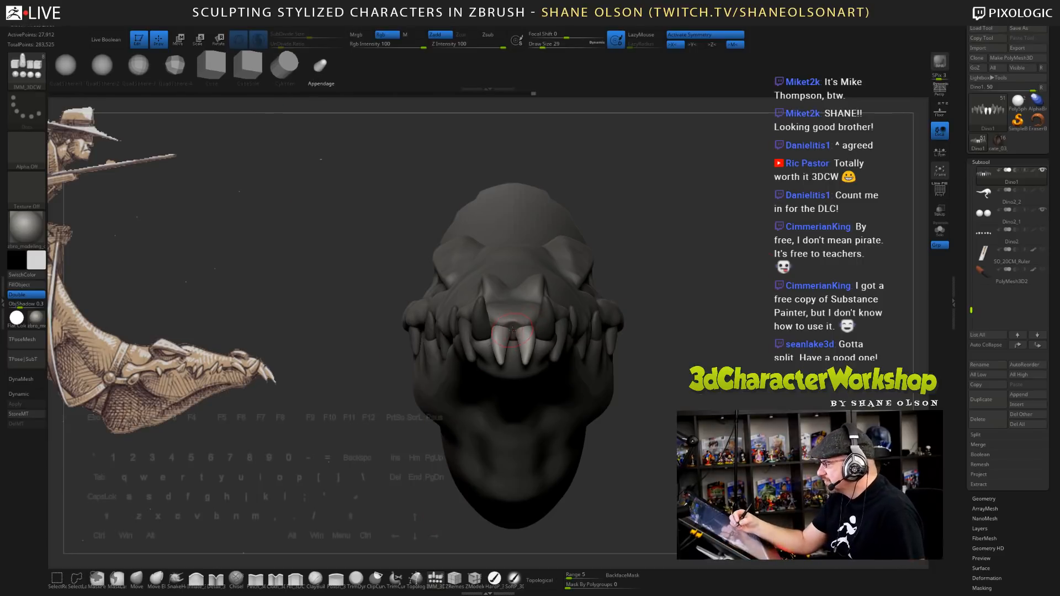
{"action": "left_click_drag", "start_coordinate": [513, 329], "coordinate": [514, 355], "text": "shift"}
- Switch from the gizmo to a transpose line running along the inserted Appendage in side view
{"action": "left_click_drag", "start_coordinate": [644, 360], "coordinate": [759, 362]}
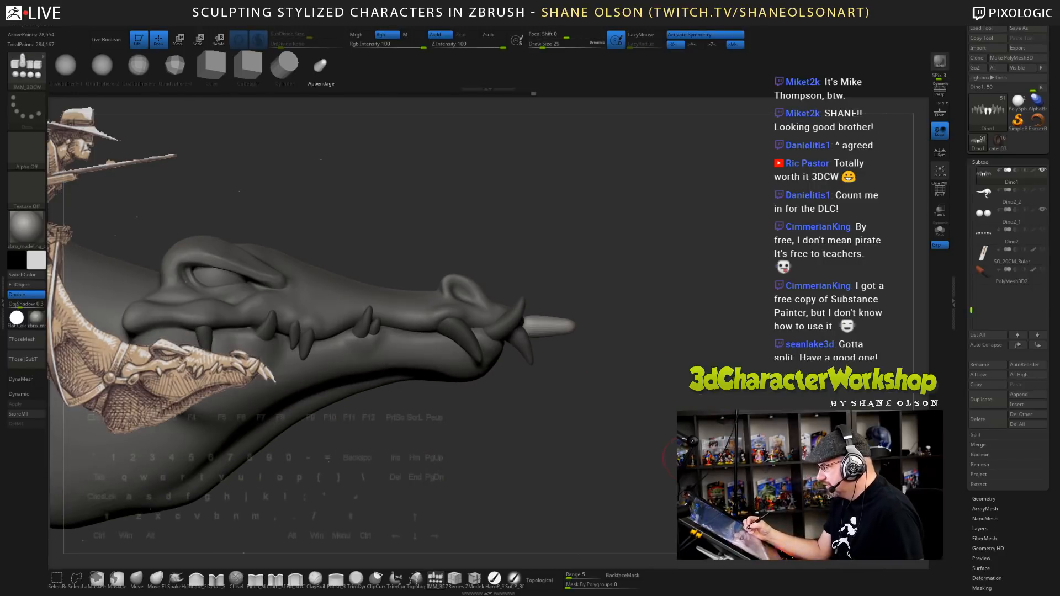
{"action": "key", "text": "w"}
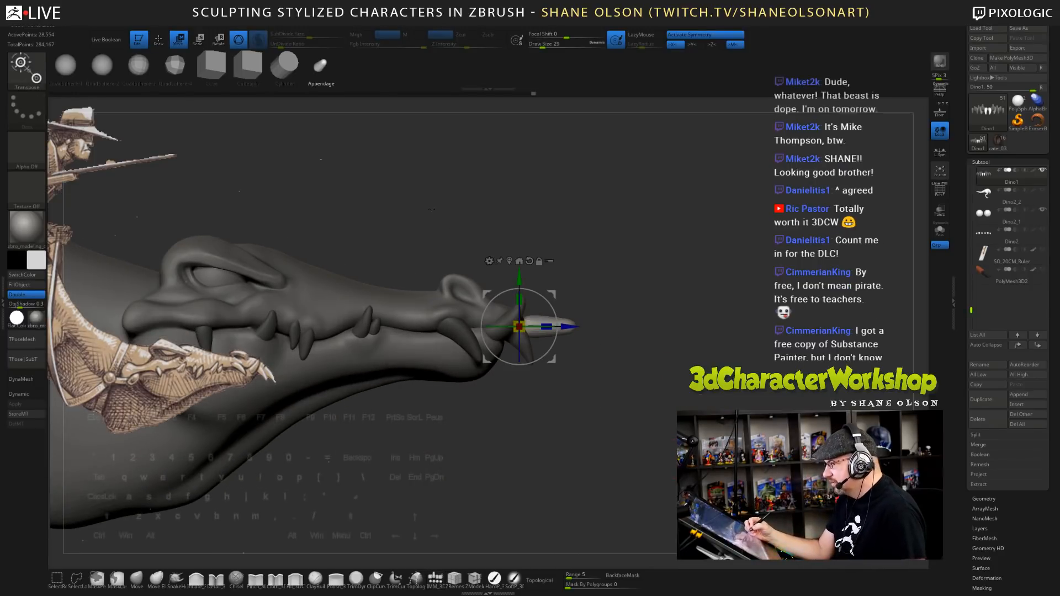
{"action": "left_click_drag", "start_coordinate": [647, 247], "coordinate": [592, 319]}
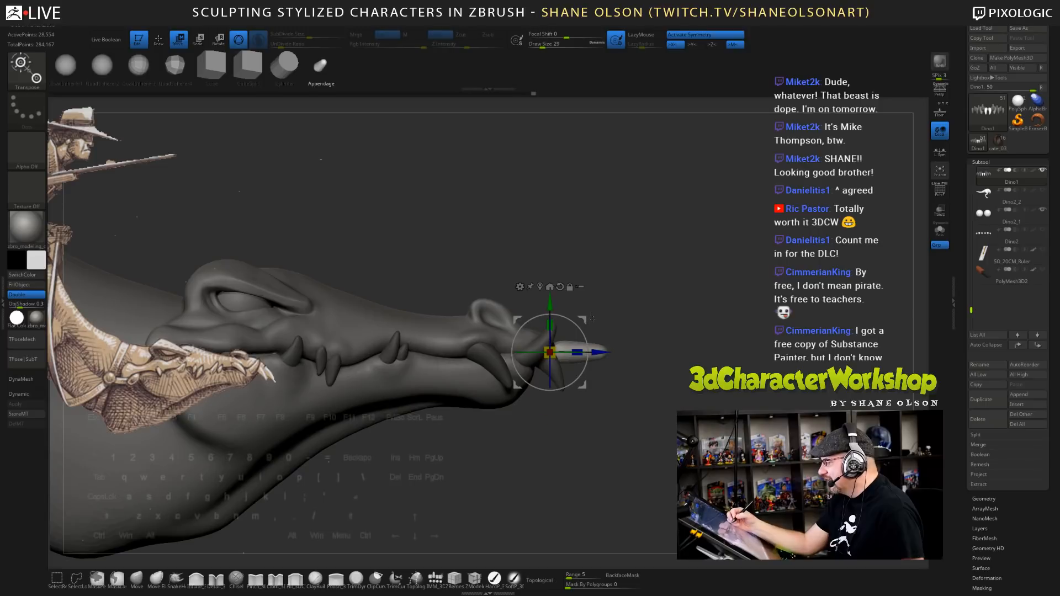
{"action": "left_click", "coordinate": [238, 40]}
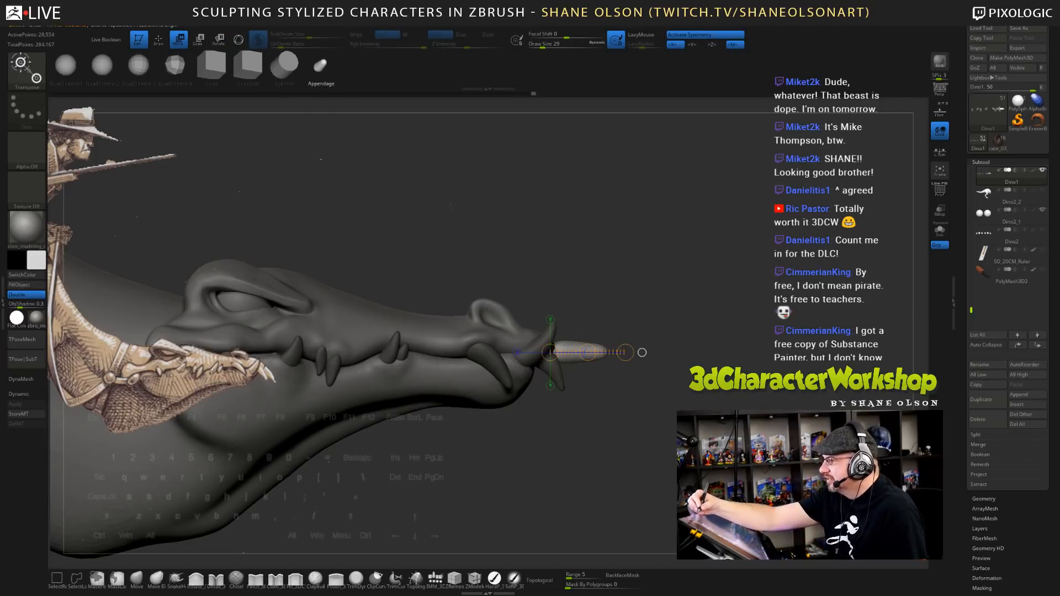
{"action": "left_click_drag", "start_coordinate": [649, 334], "coordinate": [583, 344]}
{"action": "left_click", "coordinate": [656, 352]}
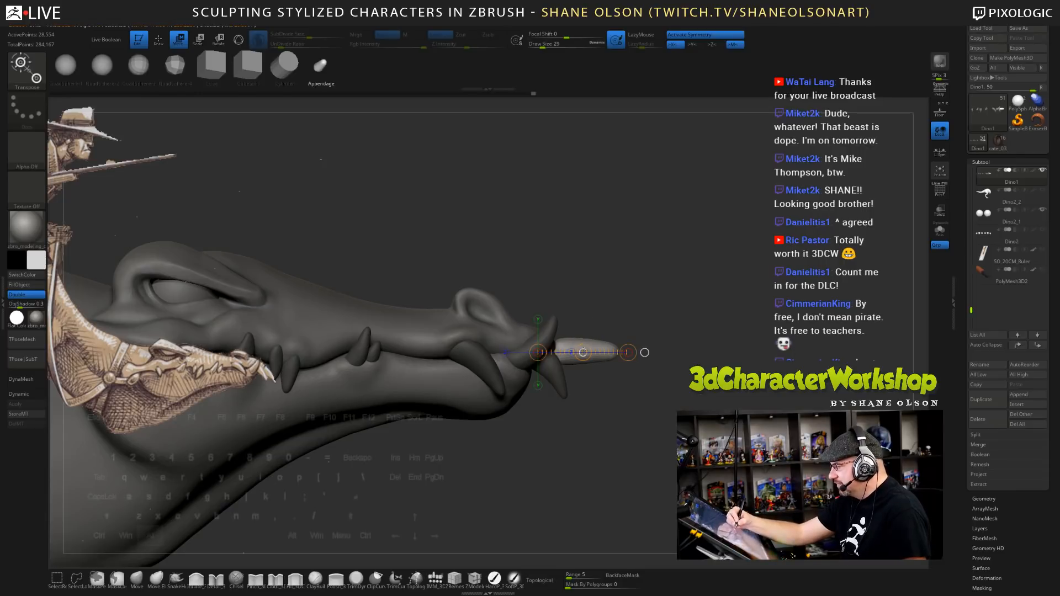
- Try bending the inserted Appendage upward with the transpose line, undo the bend, and compare the gizmo with the transpose line
{"action": "left_click_drag", "start_coordinate": [583, 352], "coordinate": [583, 334]}
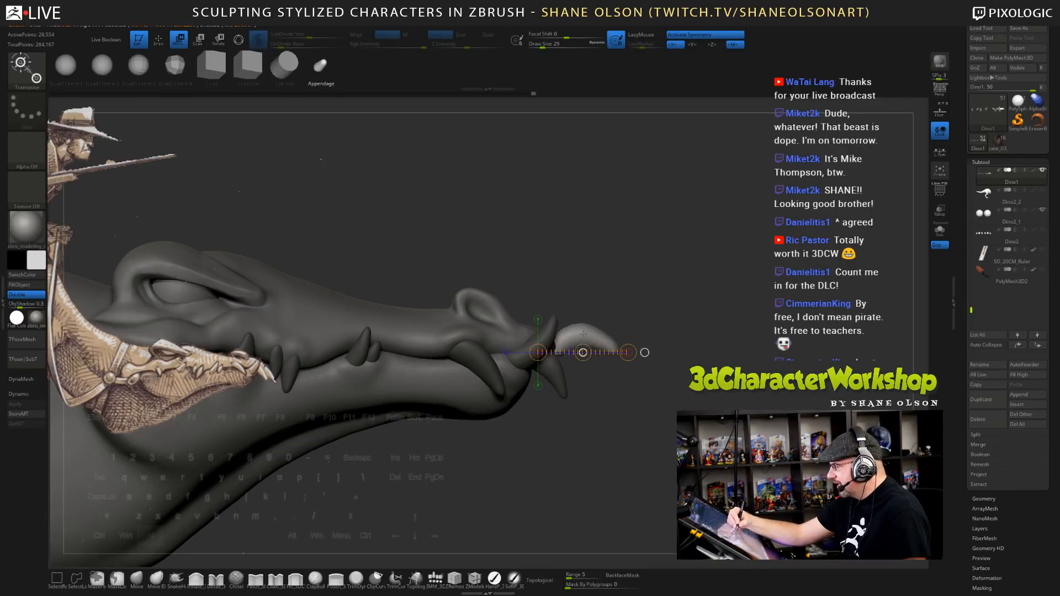
{"action": "key", "text": "ctrl+z"}
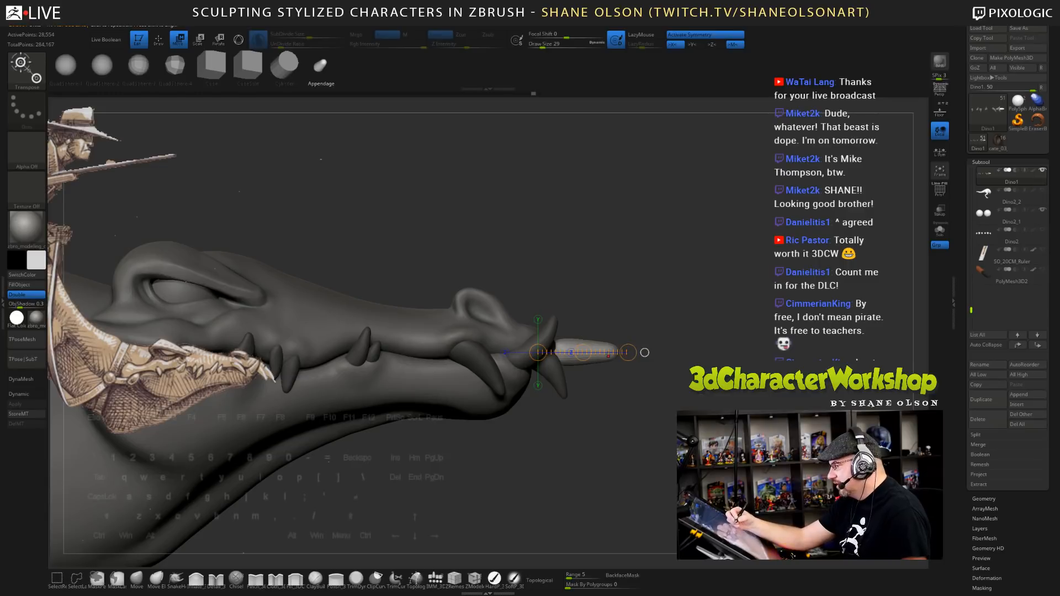
{"action": "left_click", "coordinate": [239, 40]}
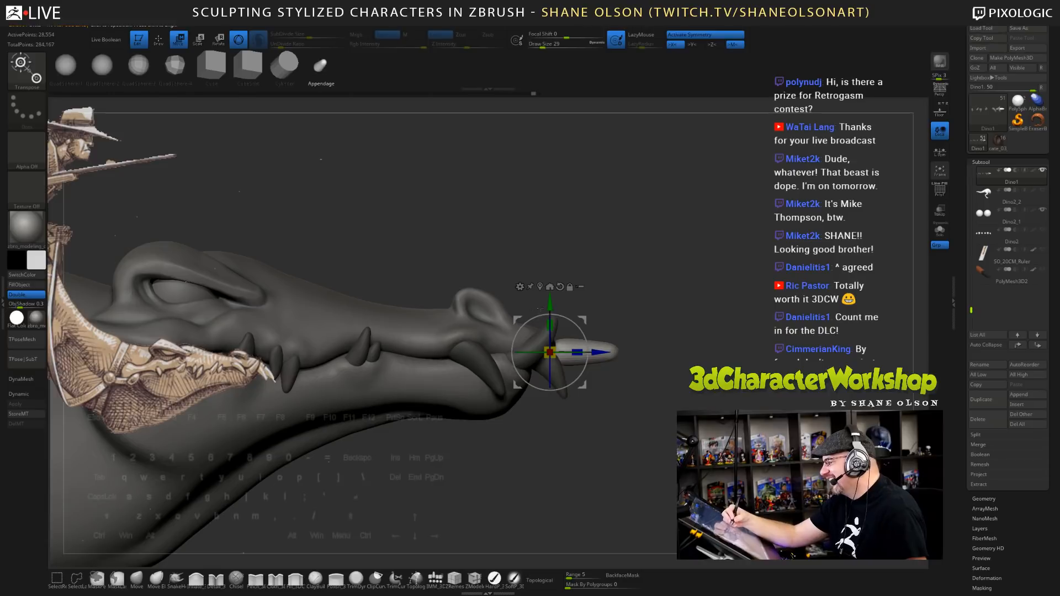
{"action": "left_click", "coordinate": [239, 40]}
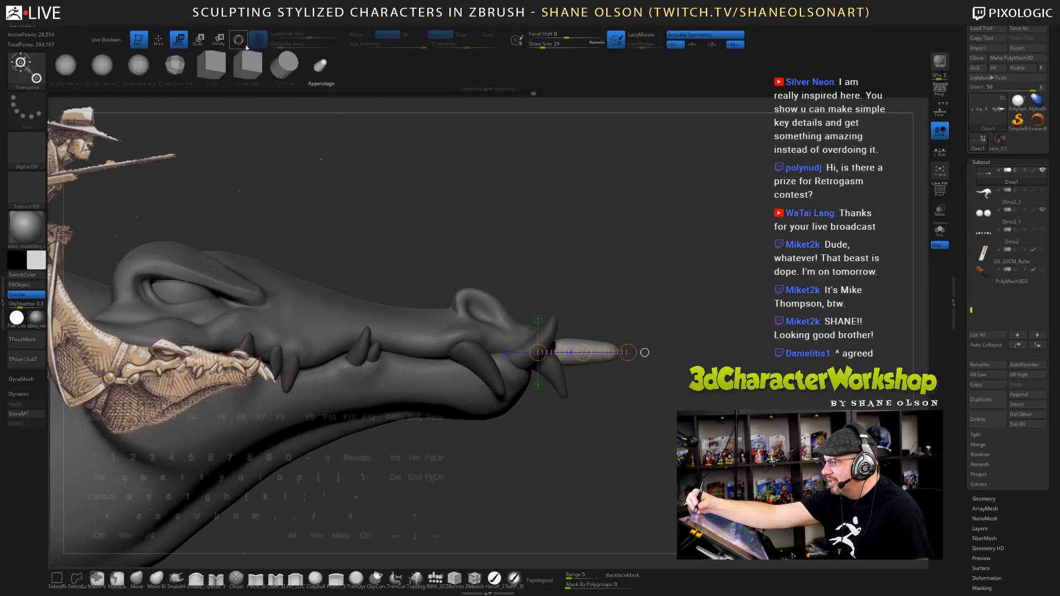
{"action": "key", "text": "y"}
{"action": "key", "text": "y"}
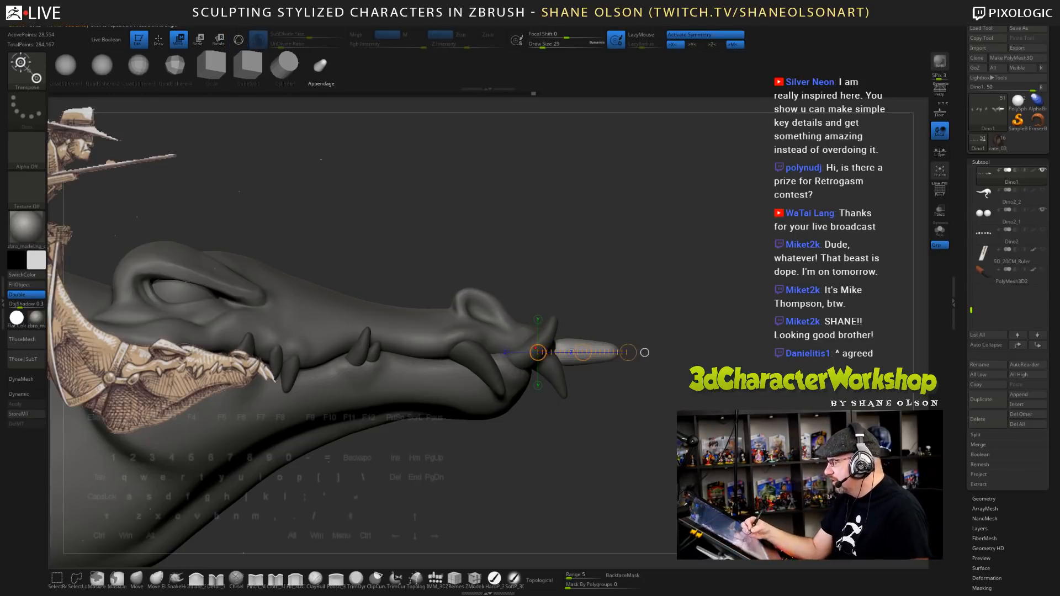
- Try moving and bending the inserted Appendage with the transpose line, and undo each attempt
{"action": "mouse_move", "coordinate": [672, 464]}
{"action": "left_mouse_down"}
{"action": "mouse_move", "coordinate": [660, 489]}
{"action": "mouse_move", "coordinate": [665, 469]}
{"action": "left_mouse_up"}
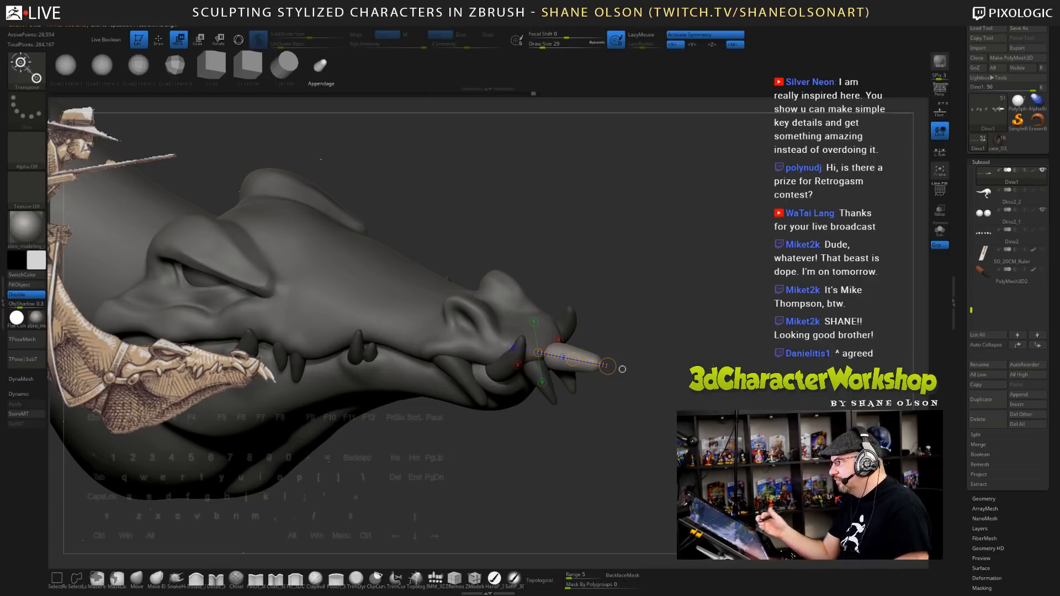
{"action": "left_click_drag", "start_coordinate": [666, 469], "coordinate": [720, 350]}
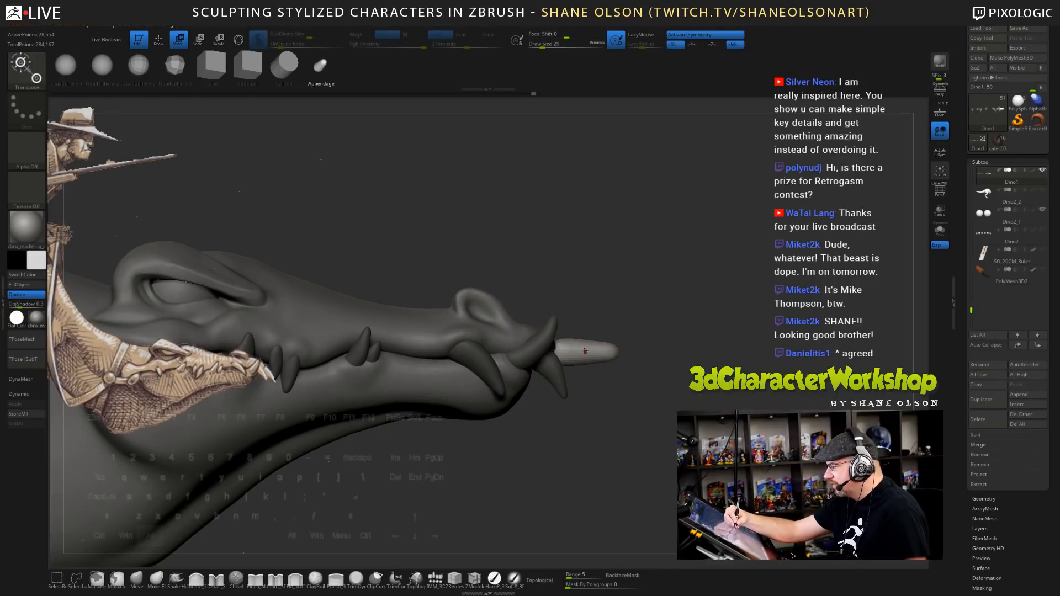
{"action": "left_click_drag", "start_coordinate": [583, 352], "coordinate": [584, 375]}
{"action": "key", "text": "ctrl+z"}
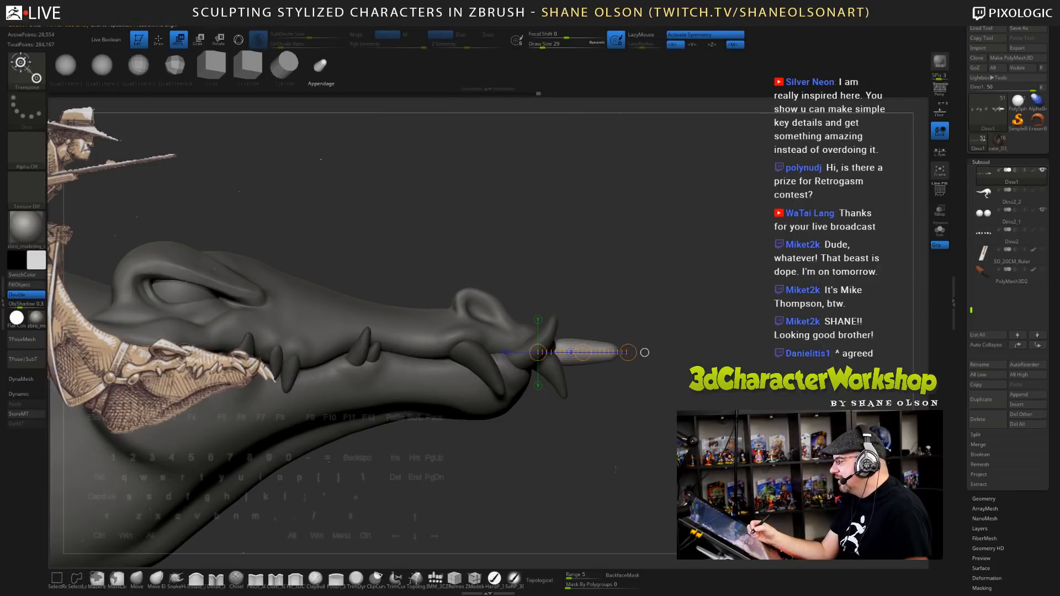
{"action": "left_click_drag", "start_coordinate": [582, 352], "coordinate": [588, 336], "text": "alt"}
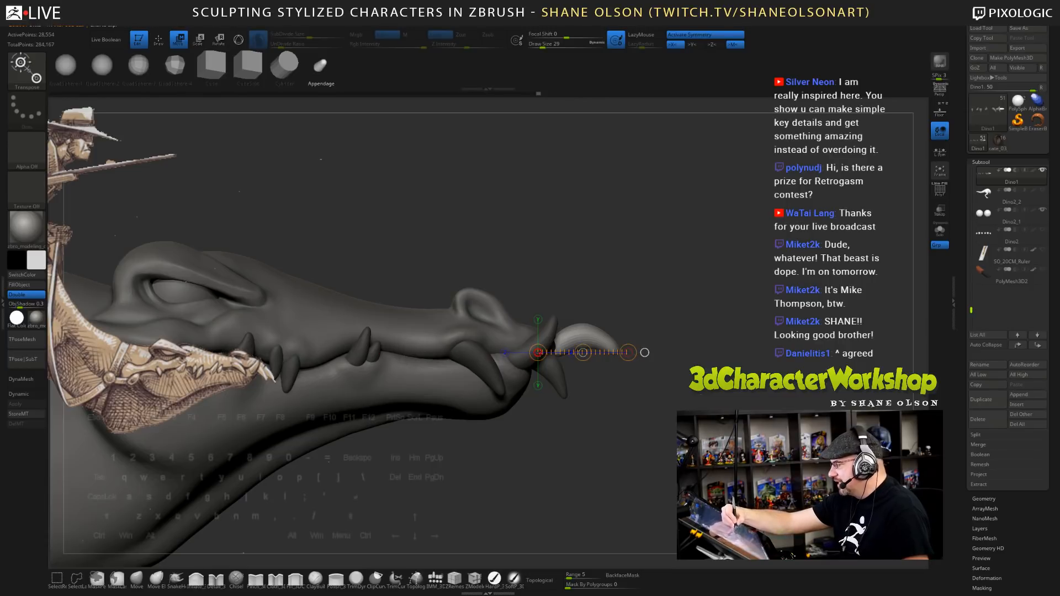
{"action": "left_click_drag", "start_coordinate": [596, 331], "coordinate": [670, 356]}
{"action": "key", "text": "ctrl+z"}
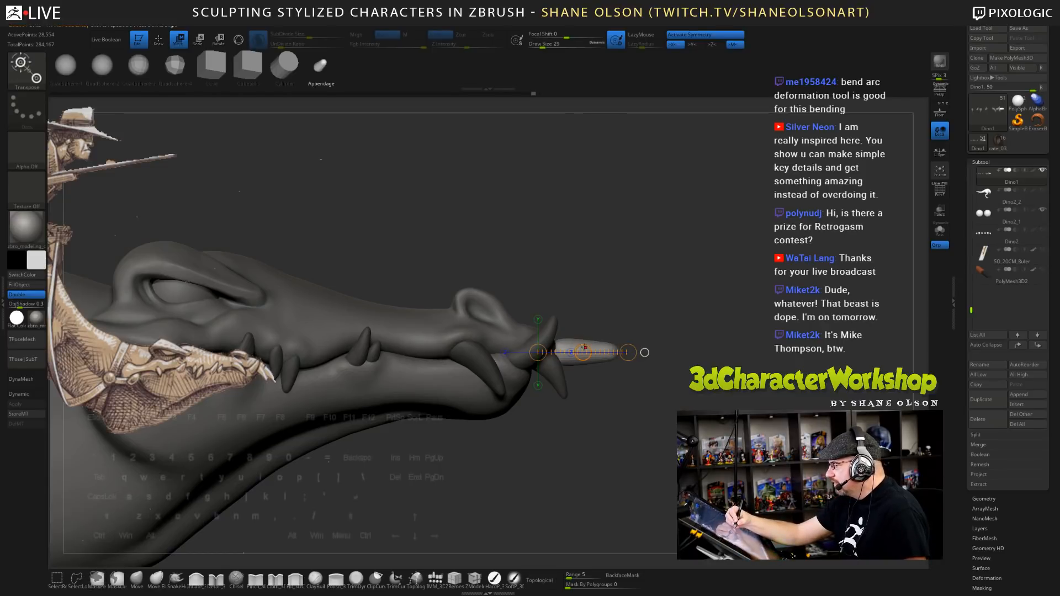
{"action": "left_click_drag", "start_coordinate": [585, 348], "coordinate": [597, 290]}
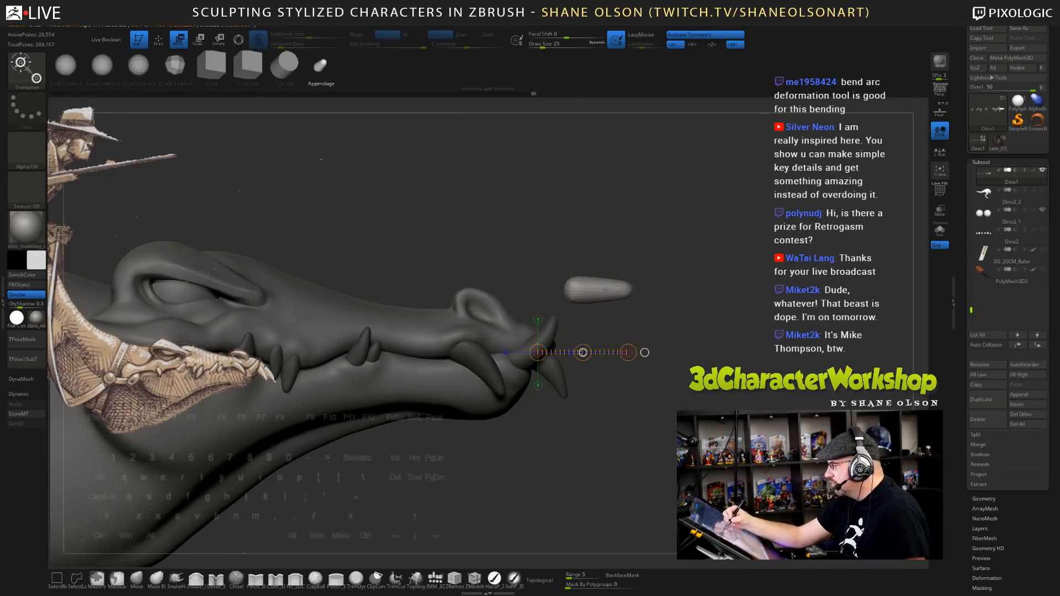
{"action": "key", "text": "ctrl+z"}
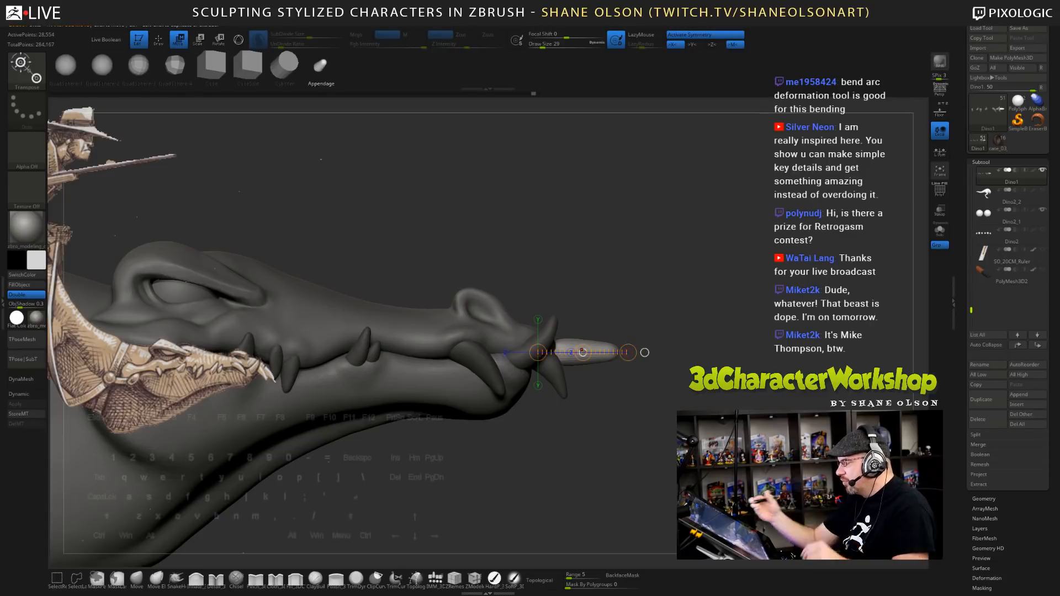
- Bend the inserted Appendage into an upward arc with the transpose line and rotate it with the gizmo until its tip points down
{"action": "left_click_drag", "start_coordinate": [586, 351], "coordinate": [582, 339]}
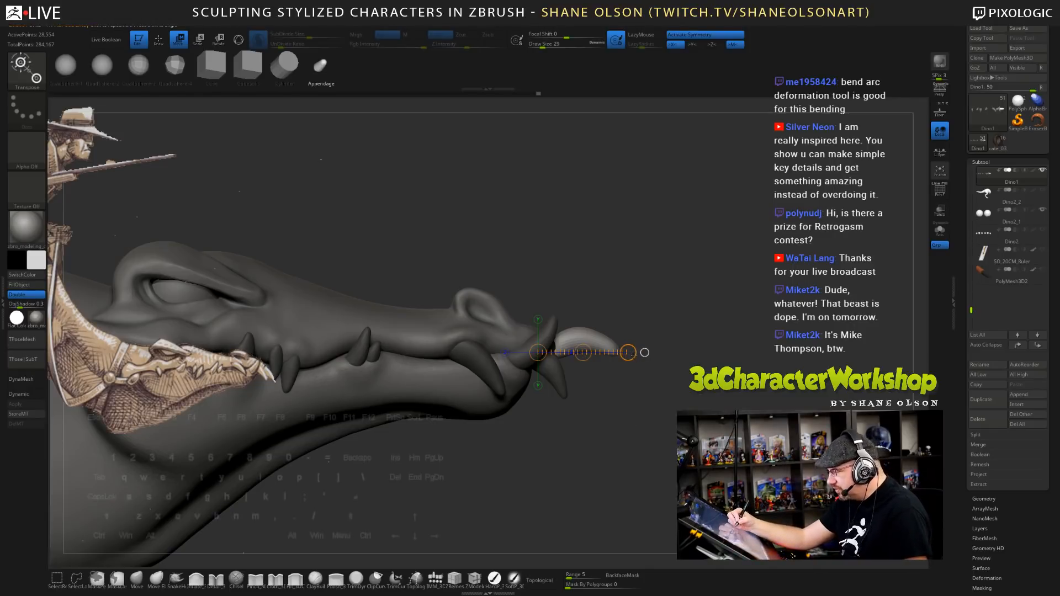
{"action": "key", "text": "e"}
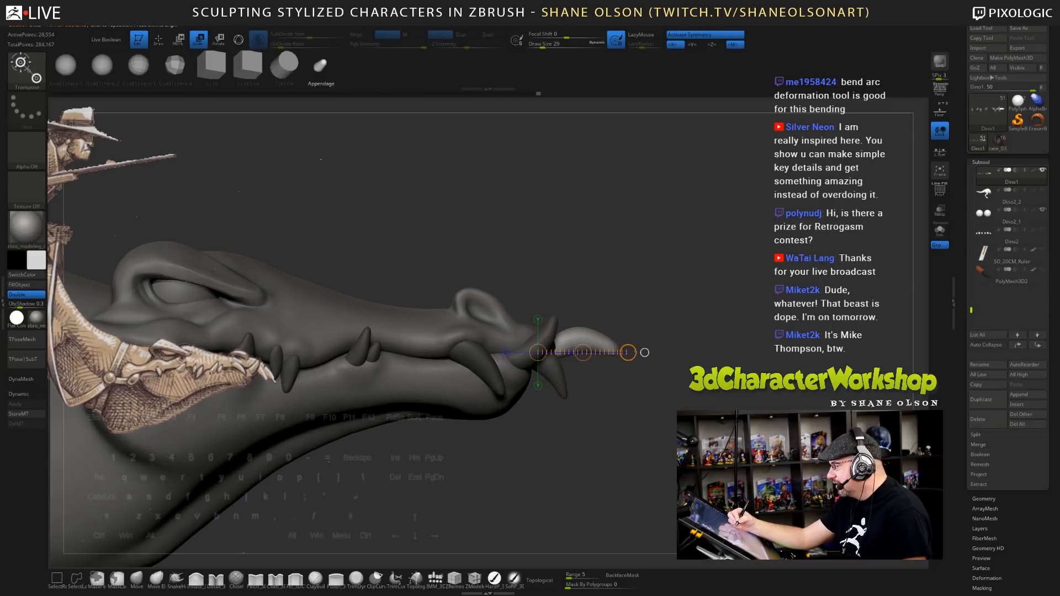
{"action": "left_click", "coordinate": [239, 41]}
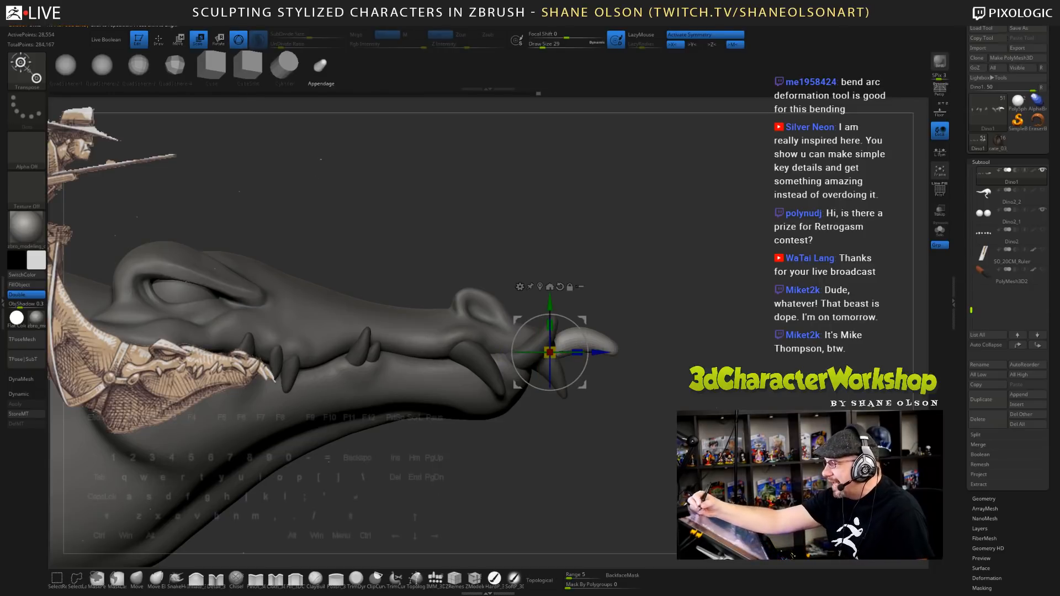
{"action": "left_click_drag", "start_coordinate": [577, 326], "coordinate": [580, 365]}
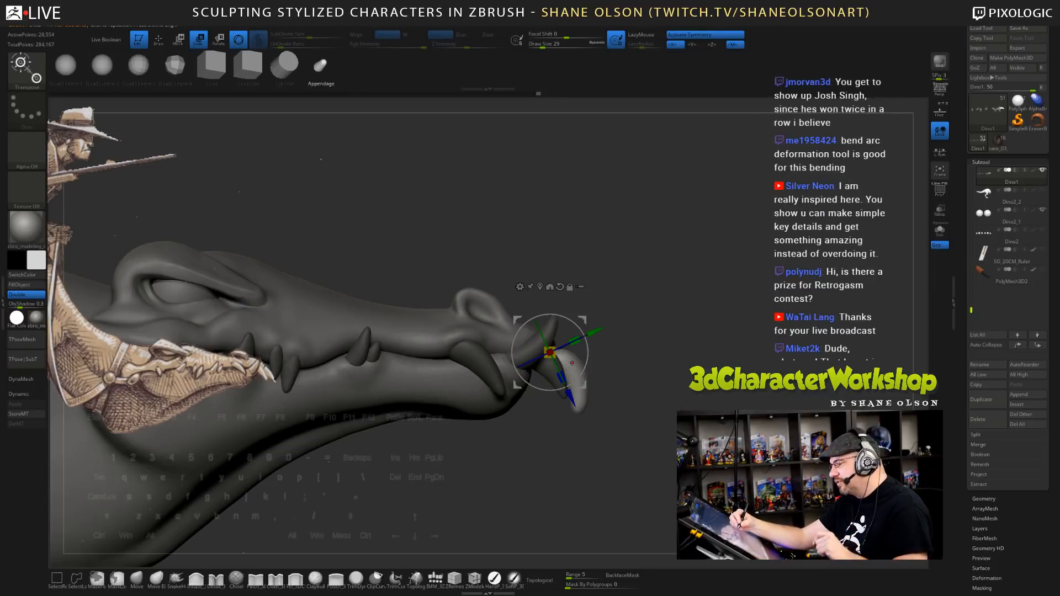
- Move the curved Appendage in beside the existing front tooth, scale it down to match, and return to draw mode
{"action": "left_click_drag", "start_coordinate": [550, 352], "coordinate": [565, 379]}
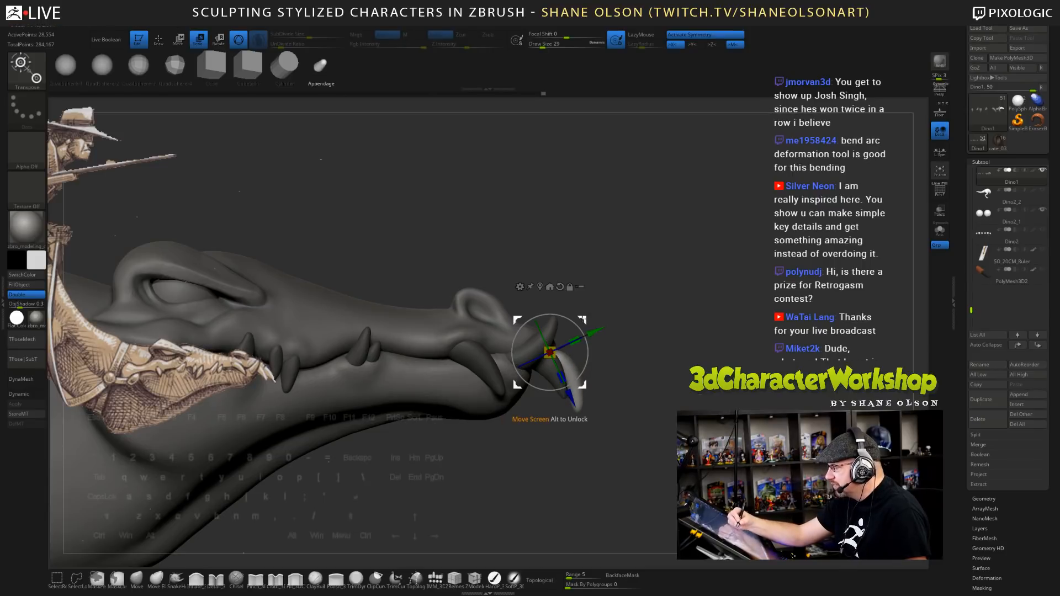
{"action": "left_click_drag", "start_coordinate": [585, 324], "coordinate": [568, 317]}
{"action": "mouse_move", "coordinate": [759, 425]}
{"action": "left_mouse_down"}
{"action": "mouse_move", "coordinate": [673, 434]}
{"action": "mouse_move", "coordinate": [764, 428]}
{"action": "left_mouse_up"}
{"action": "left_click_drag", "start_coordinate": [575, 313], "coordinate": [575, 306]}
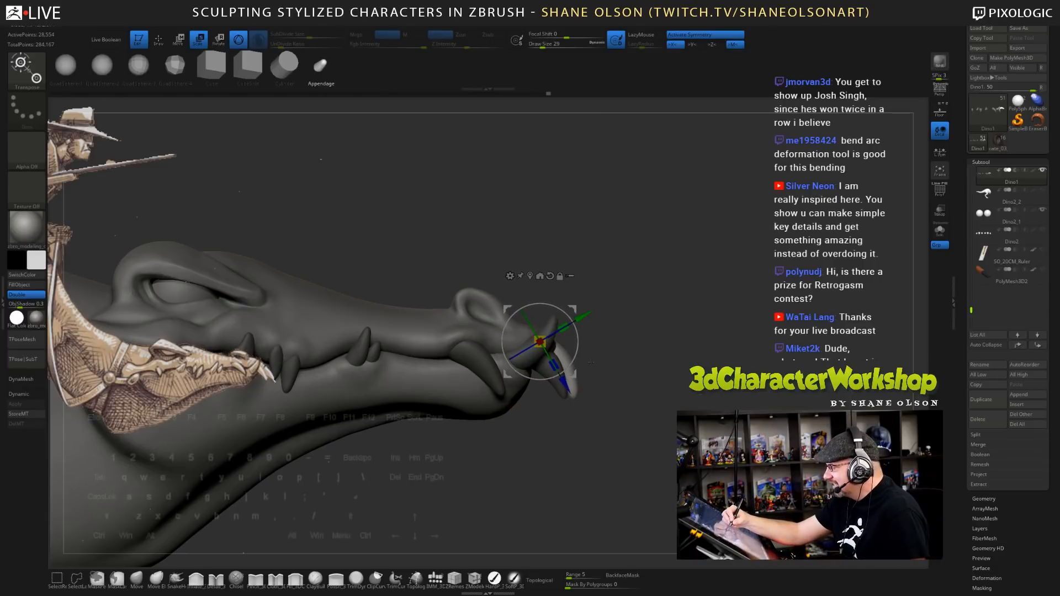
{"action": "key", "text": "q"}
- Smooth the newly placed front tooth at draw sizes 29 and 25, and return to the side view
{"action": "left_click_drag", "start_coordinate": [627, 438], "coordinate": [629, 411]}
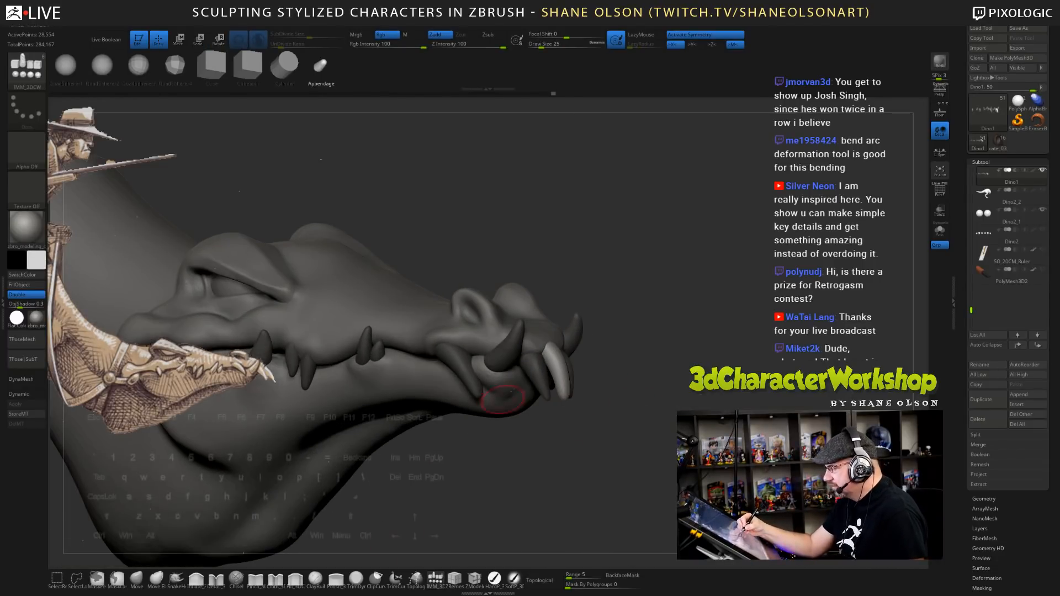
{"action": "key", "text": "s"}
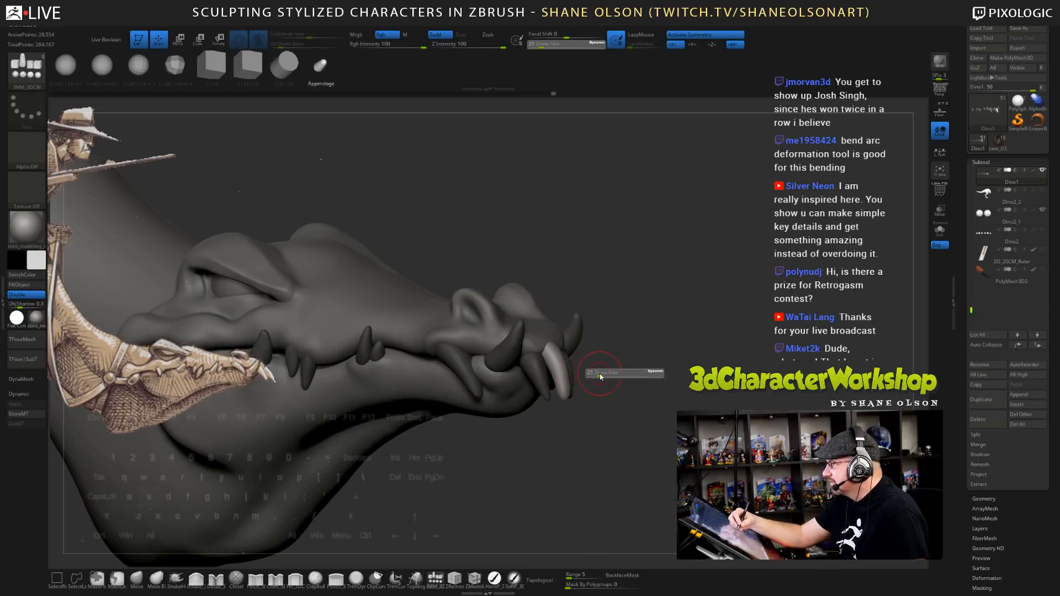
{"action": "mouse_move", "coordinate": [599, 375]}
{"action": "left_mouse_down"}
{"action": "mouse_move", "coordinate": [568, 398]}
{"action": "mouse_move", "coordinate": [560, 378]}
{"action": "mouse_move", "coordinate": [566, 387]}
{"action": "left_mouse_up"}
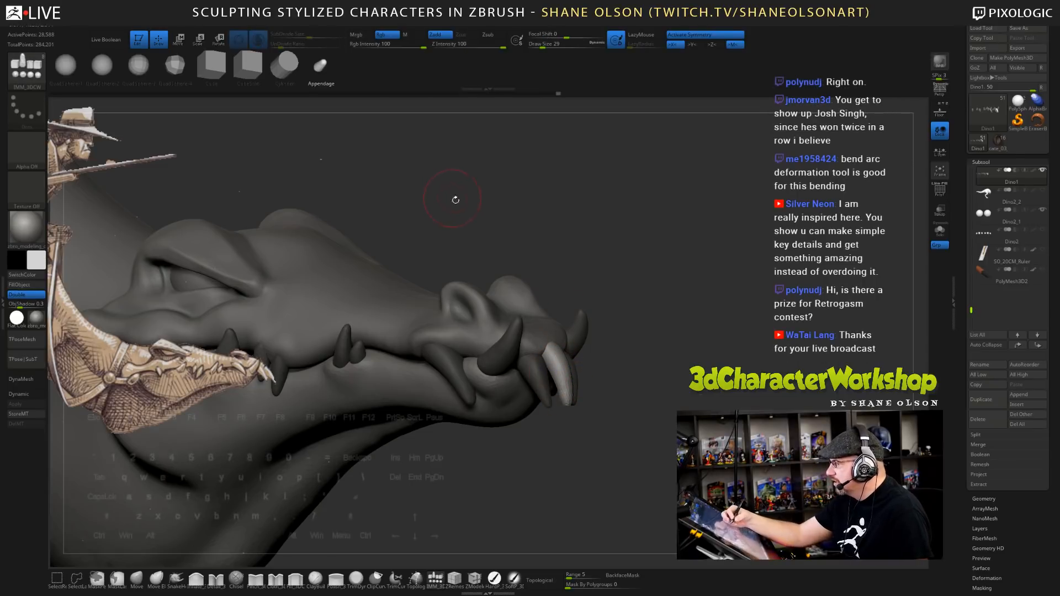
{"action": "key", "text": "s"}
{"action": "left_click_drag", "start_coordinate": [456, 208], "coordinate": [454, 208]}
{"action": "mouse_move", "coordinate": [564, 388]}
{"action": "left_mouse_down", "text": "shift"}
{"action": "mouse_move", "coordinate": [563, 368]}
{"action": "mouse_move", "coordinate": [568, 412]}
{"action": "mouse_move", "coordinate": [649, 410]}
{"action": "mouse_move", "coordinate": [633, 421]}
{"action": "left_mouse_up", "text": "shift"}
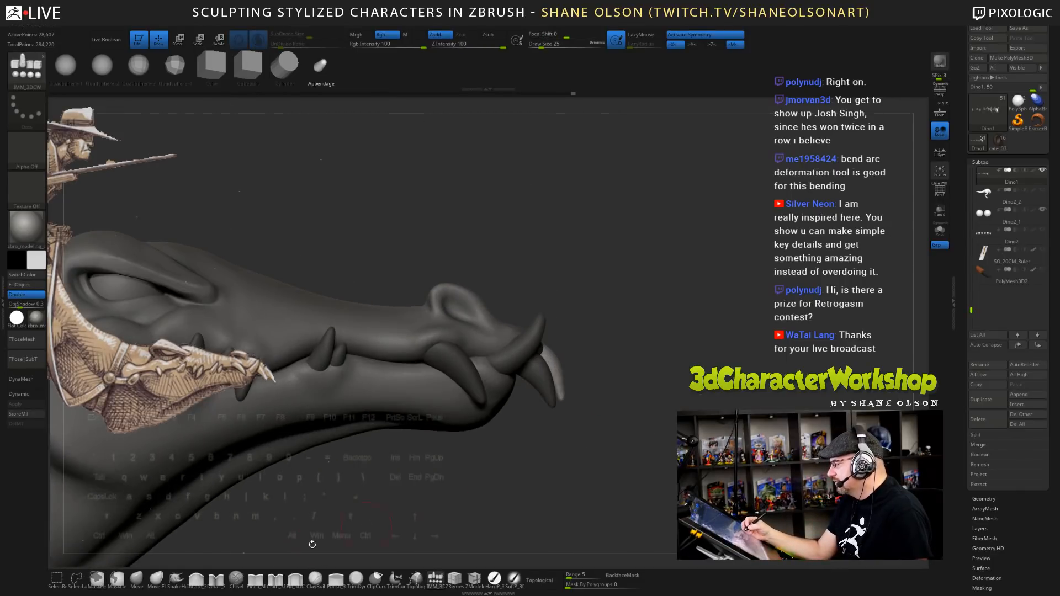
- Reshape the new front tooth with the Move brush at draw sizes 49 and 56, pulling its tip downward and refining its curve
{"action": "left_click", "coordinate": [136, 578]}
{"action": "key", "text": "s"}
{"action": "left_click", "coordinate": [639, 367]}
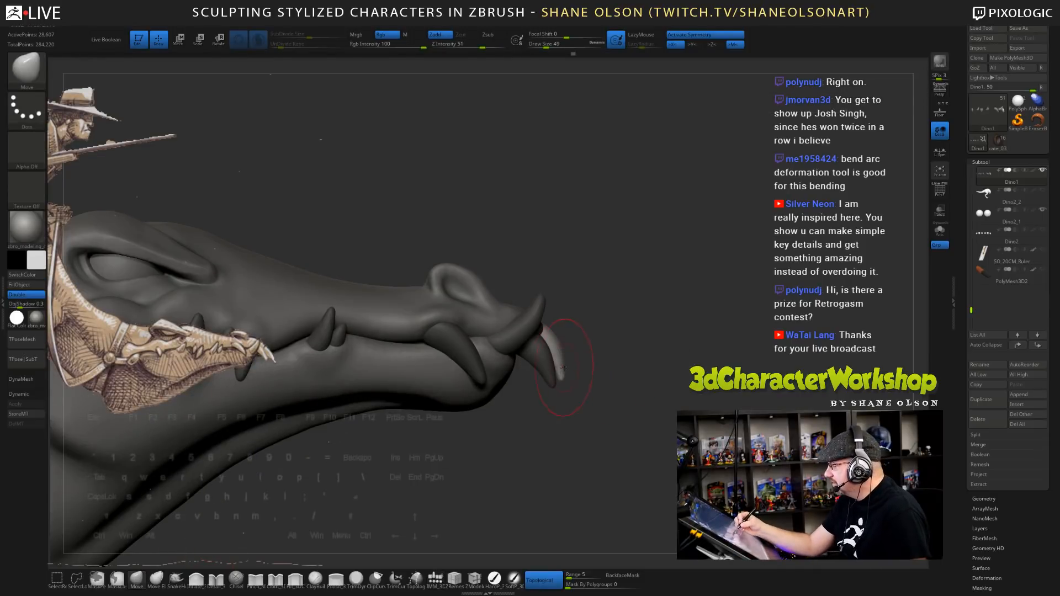
{"action": "left_click_drag", "start_coordinate": [562, 371], "coordinate": [567, 381]}
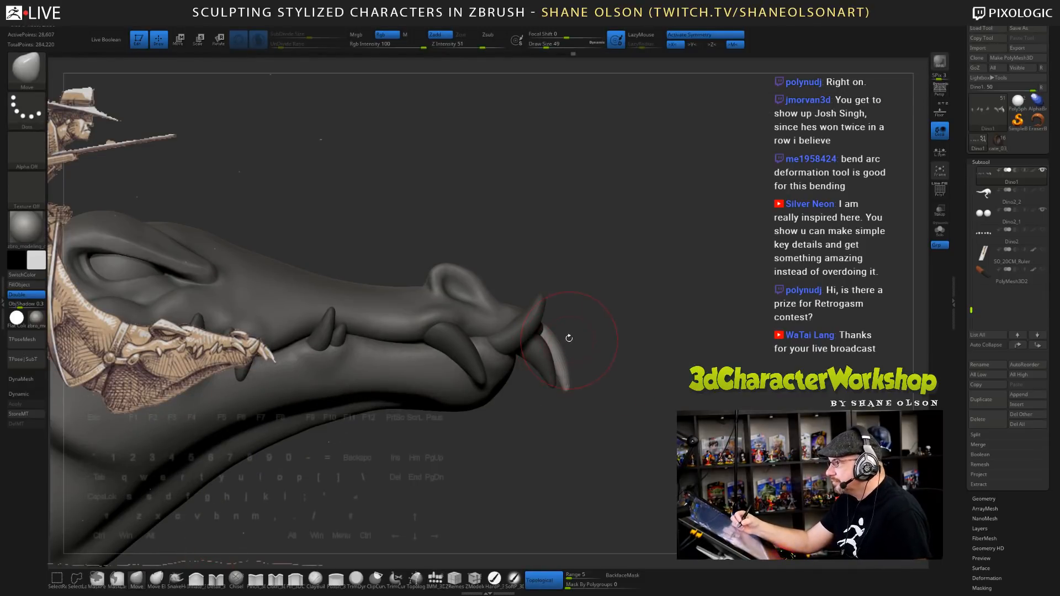
{"action": "key", "text": "s"}
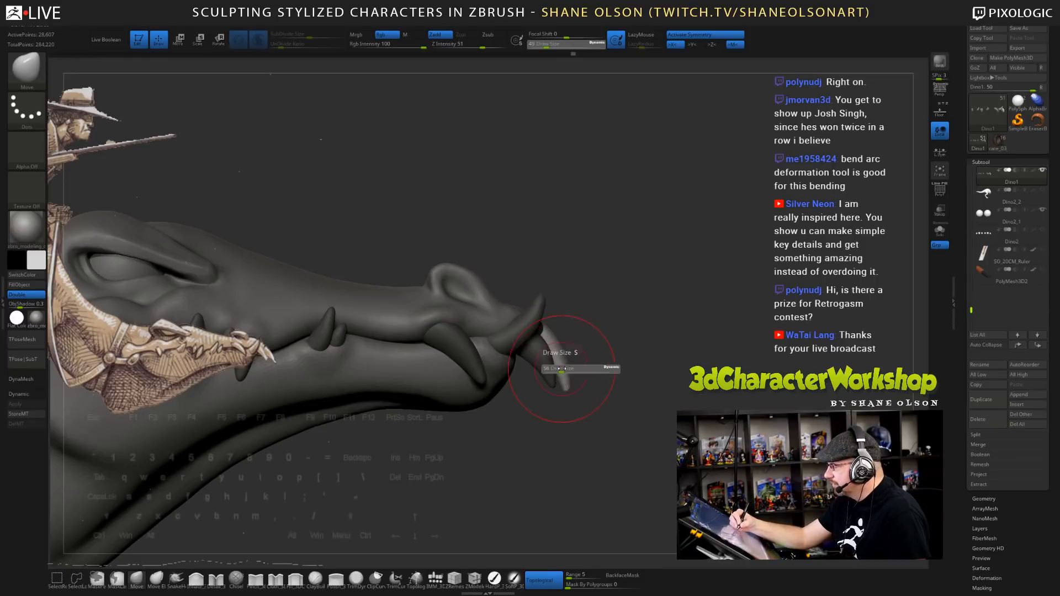
{"action": "left_click", "coordinate": [551, 369]}
{"action": "left_click_drag", "start_coordinate": [561, 368], "coordinate": [563, 360]}
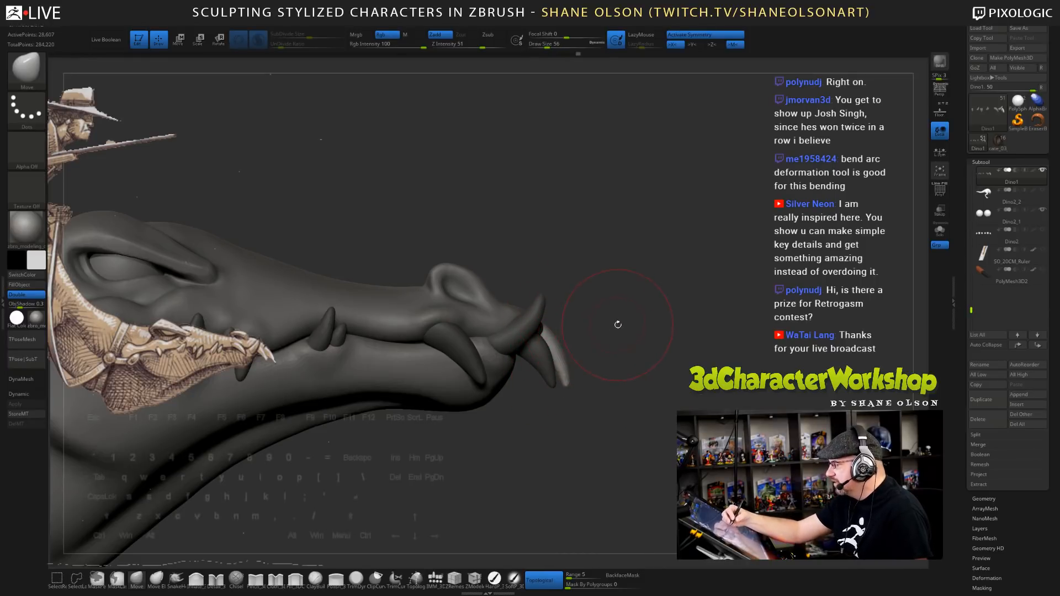
- Make the head the active subtool and switch to the ClayBuildup brush at draw size 22
{"action": "left_click", "coordinate": [619, 325], "text": "ctrl"}
{"action": "left_click_drag", "start_coordinate": [632, 338], "coordinate": [622, 358]}
{"action": "key", "text": "s"}
{"action": "left_click", "coordinate": [547, 309], "text": "alt"}
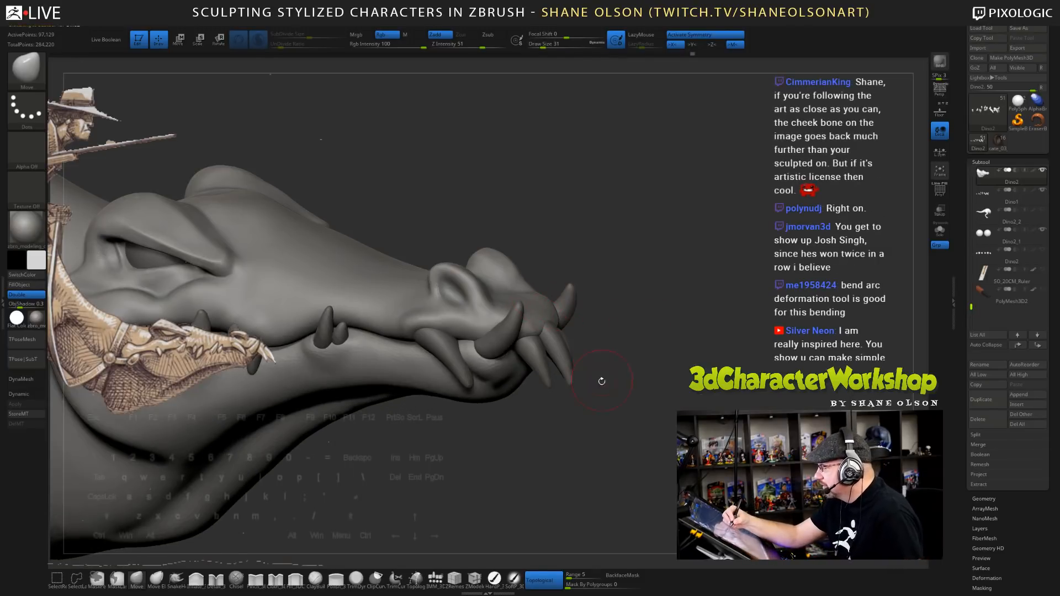
{"action": "left_click", "coordinate": [295, 579]}
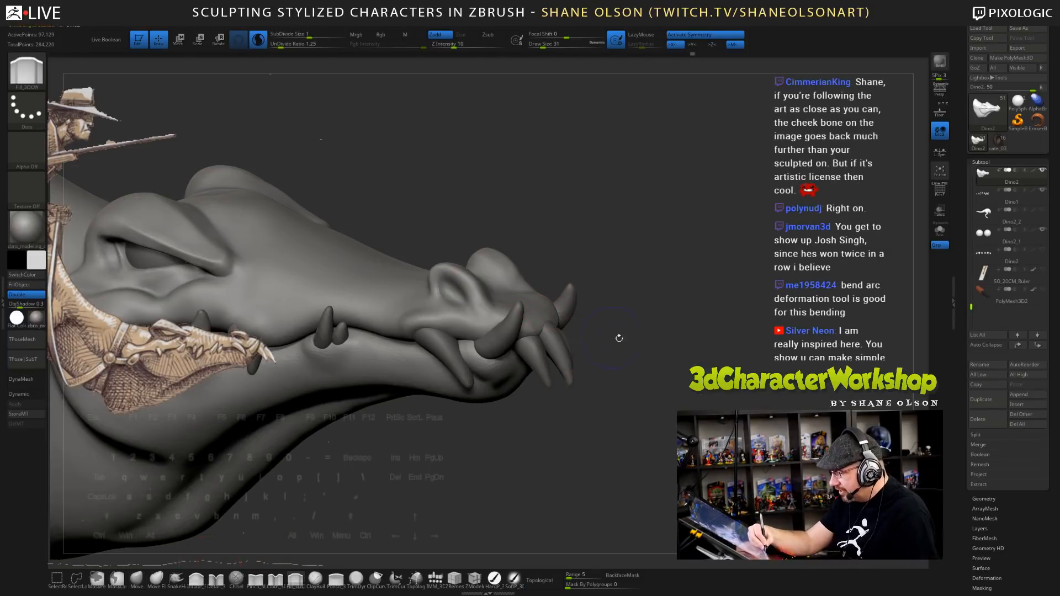
{"action": "key", "text": "b"}
{"action": "key", "text": "c"}
{"action": "key", "text": "b"}
{"action": "key", "text": "s"}
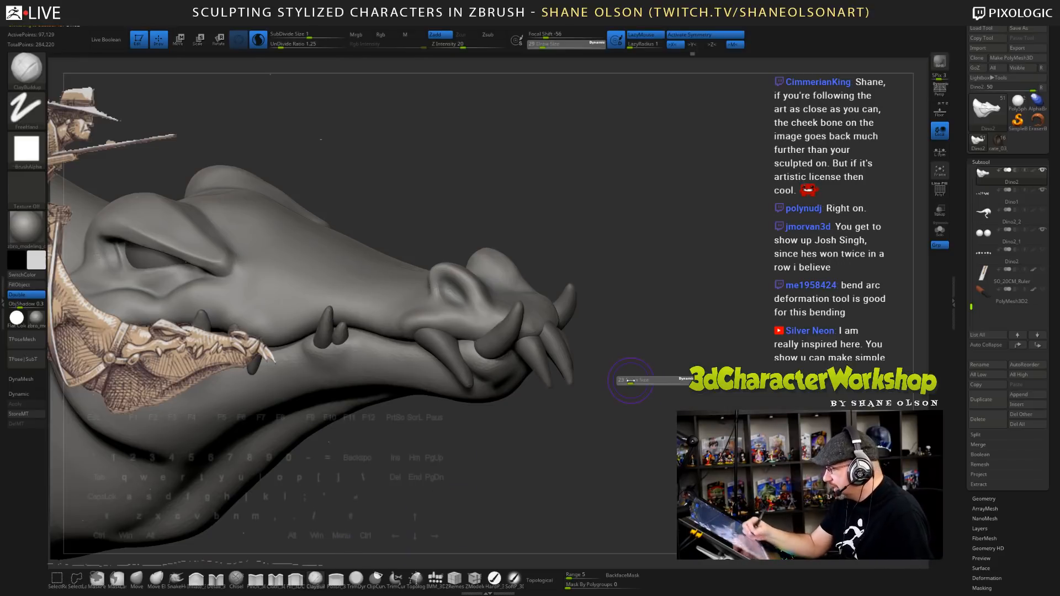
{"action": "left_click", "coordinate": [630, 380]}
- Build up clay around the roots of the front teeth at the snout tip and smooth the added volume
{"action": "mouse_move", "coordinate": [625, 333]}
{"action": "left_mouse_down"}
{"action": "mouse_move", "coordinate": [552, 284]}
{"action": "mouse_move", "coordinate": [551, 318]}
{"action": "mouse_move", "coordinate": [522, 308]}
{"action": "mouse_move", "coordinate": [553, 299]}
{"action": "mouse_move", "coordinate": [552, 313]}
{"action": "mouse_move", "coordinate": [602, 334]}
{"action": "mouse_move", "coordinate": [624, 389]}
{"action": "mouse_move", "coordinate": [561, 314]}
{"action": "left_mouse_up"}
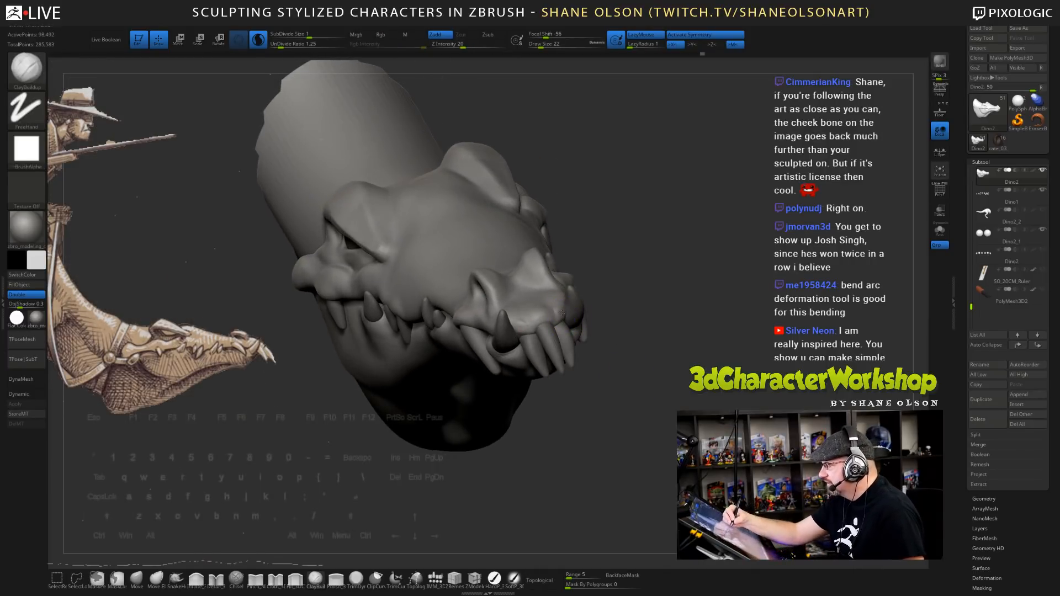
{"action": "key", "text": "shift"}
{"action": "left_click_drag", "start_coordinate": [612, 337], "coordinate": [591, 328]}
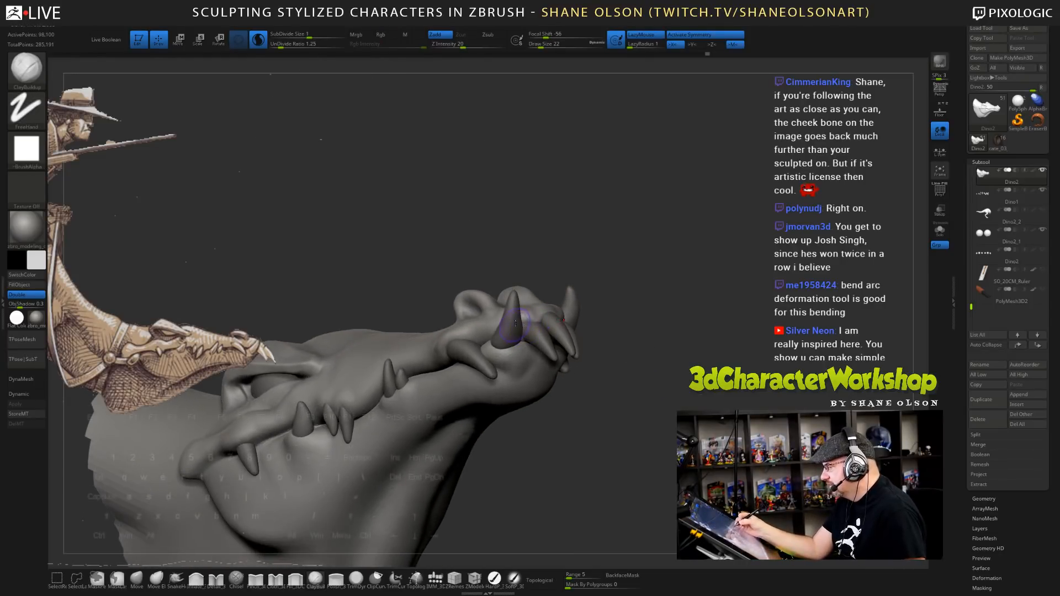
{"action": "left_click_drag", "start_coordinate": [643, 411], "coordinate": [591, 414]}
{"action": "right_click_drag", "start_coordinate": [442, 329], "coordinate": [531, 319]}
{"action": "key", "text": "shift"}
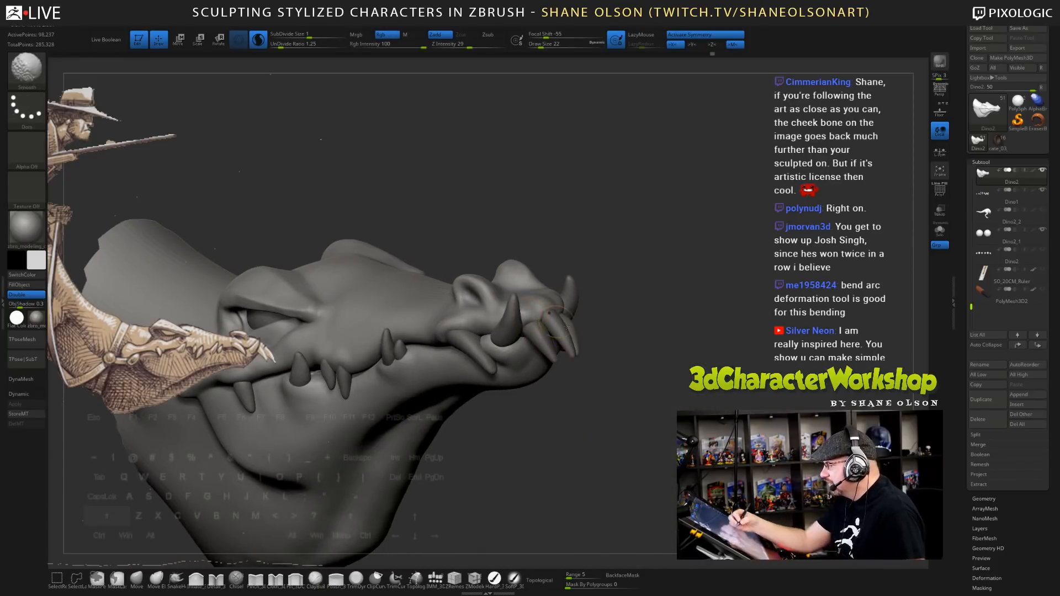
{"action": "left_click_drag", "start_coordinate": [651, 397], "coordinate": [601, 406], "text": "shift"}
- Build up and smooth the front of the jaw beside the large side fang in side view
{"action": "left_click_drag", "start_coordinate": [660, 436], "coordinate": [743, 428]}
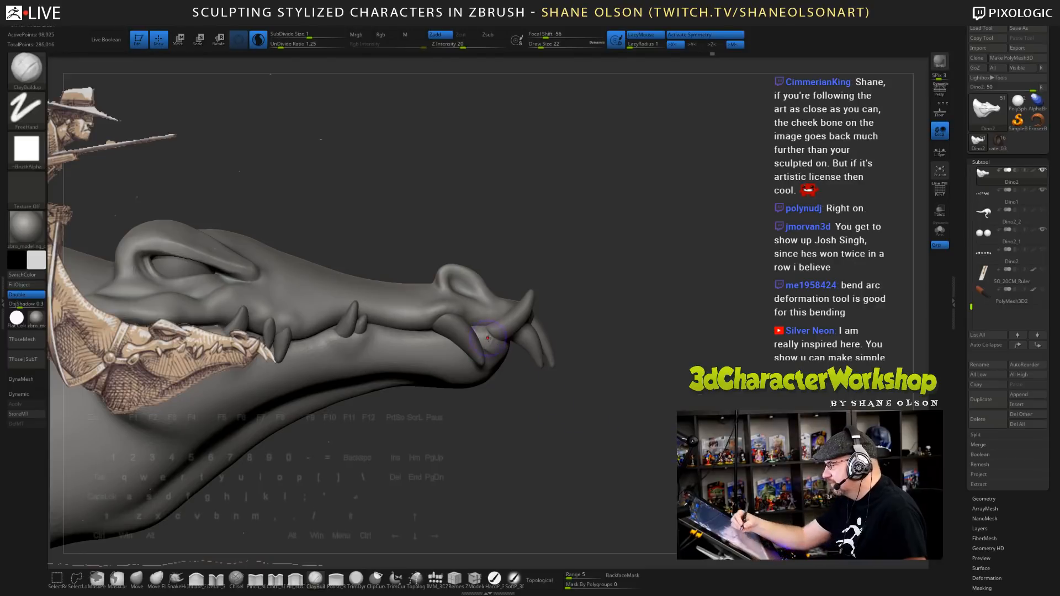
{"action": "key", "text": "shift"}
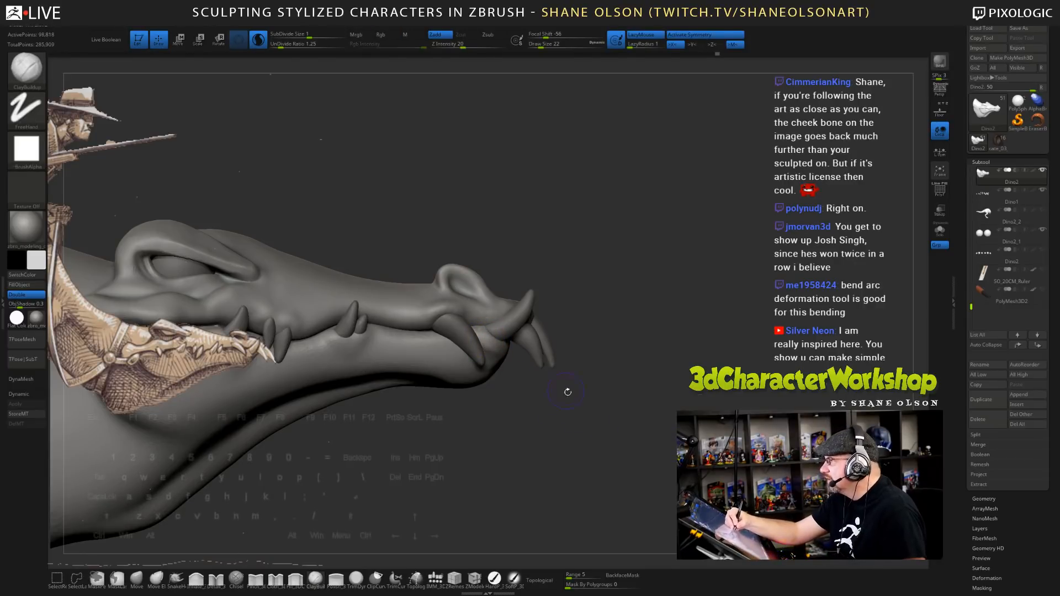
{"action": "left_click_drag", "start_coordinate": [567, 390], "coordinate": [567, 395]}
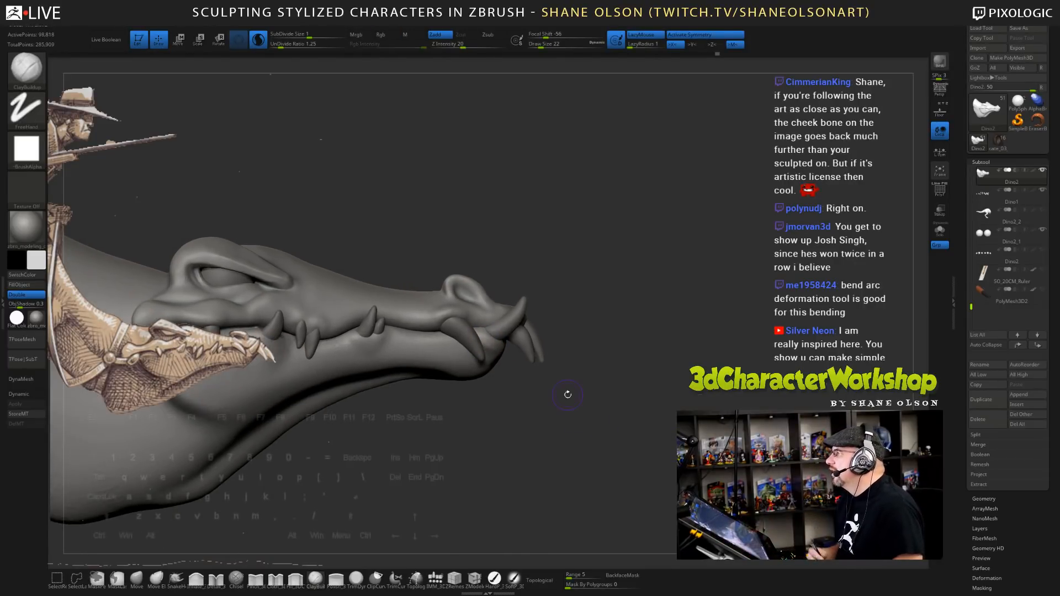
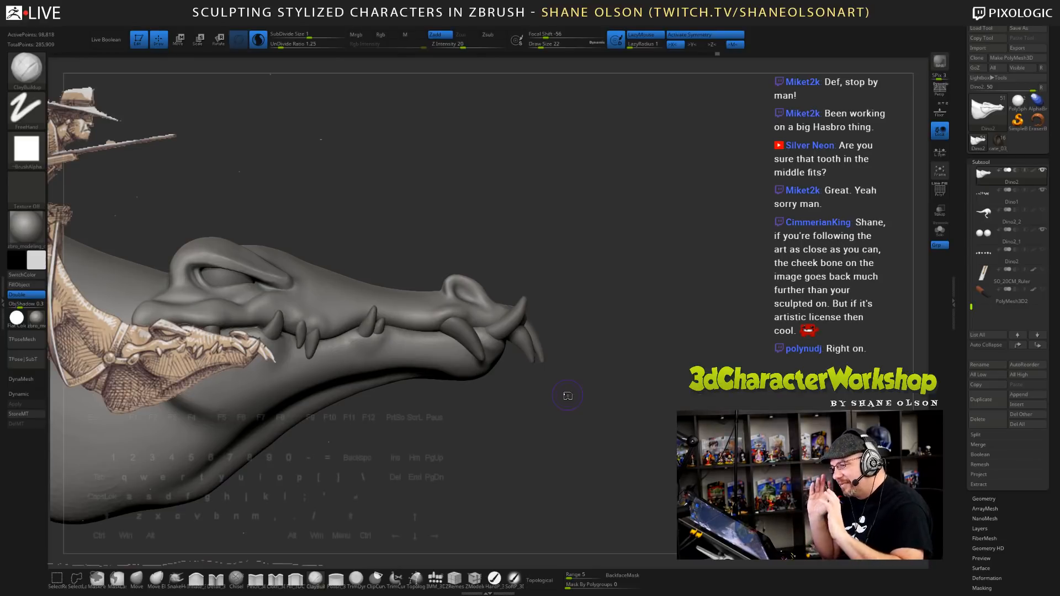
- Smooth the surface of the brow ridge above the eye
{"action": "left_click_drag", "start_coordinate": [529, 447], "coordinate": [580, 387], "text": "alt"}
{"action": "key", "text": "shift"}
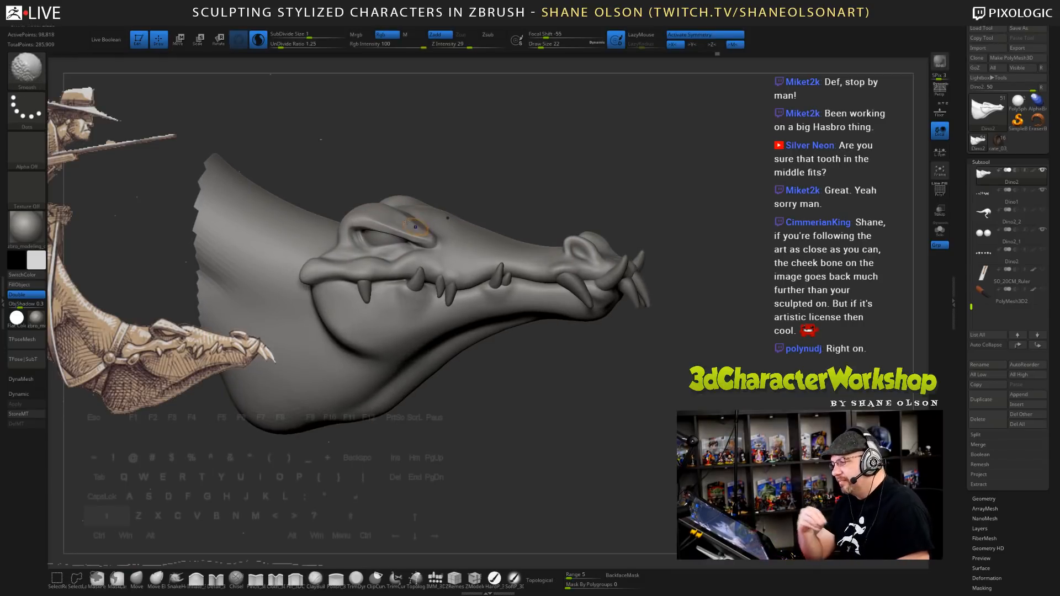
{"action": "left_click_drag", "start_coordinate": [399, 221], "coordinate": [422, 232], "text": "shift"}
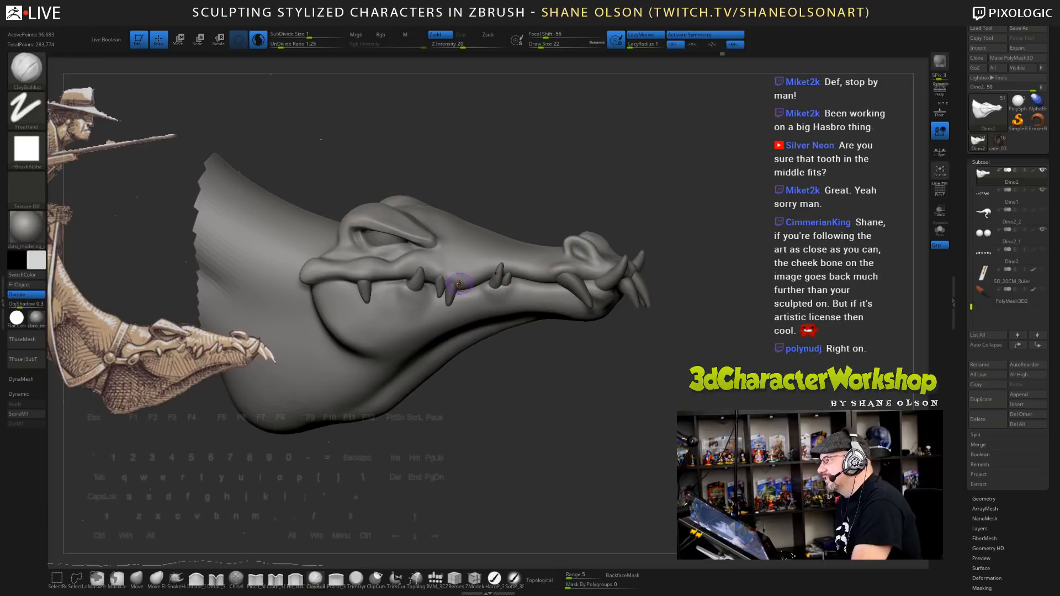
- Choose the dinosaur reference illustration as the current texture
{"action": "mouse_move", "coordinate": [728, 393]}
{"action": "left_mouse_down"}
{"action": "mouse_move", "coordinate": [717, 337]}
{"action": "mouse_move", "coordinate": [743, 368]}
{"action": "left_mouse_up"}
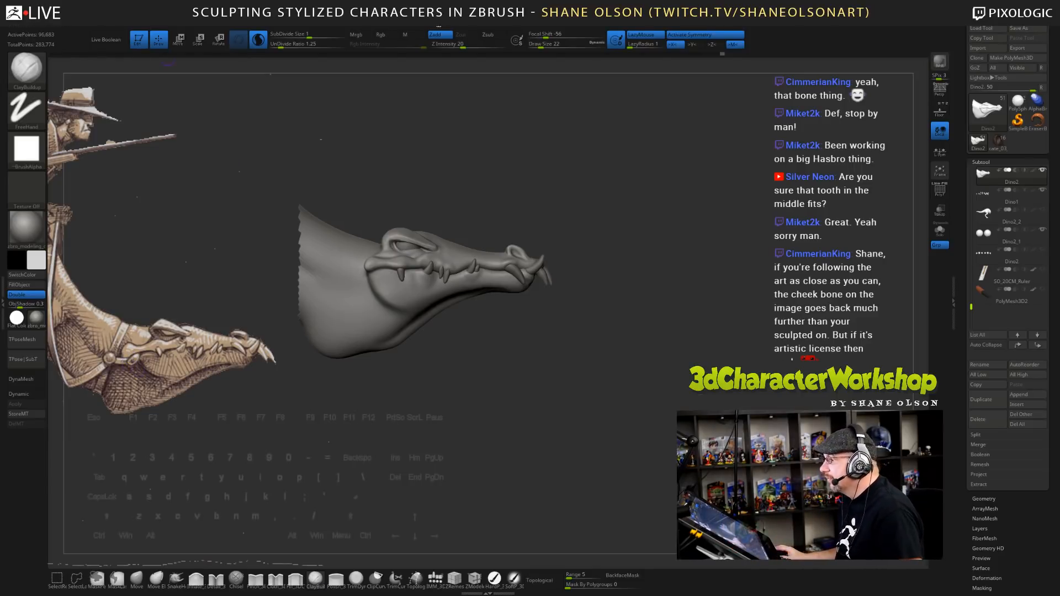
{"action": "left_click", "coordinate": [448, 17]}
{"action": "left_click", "coordinate": [463, 143]}
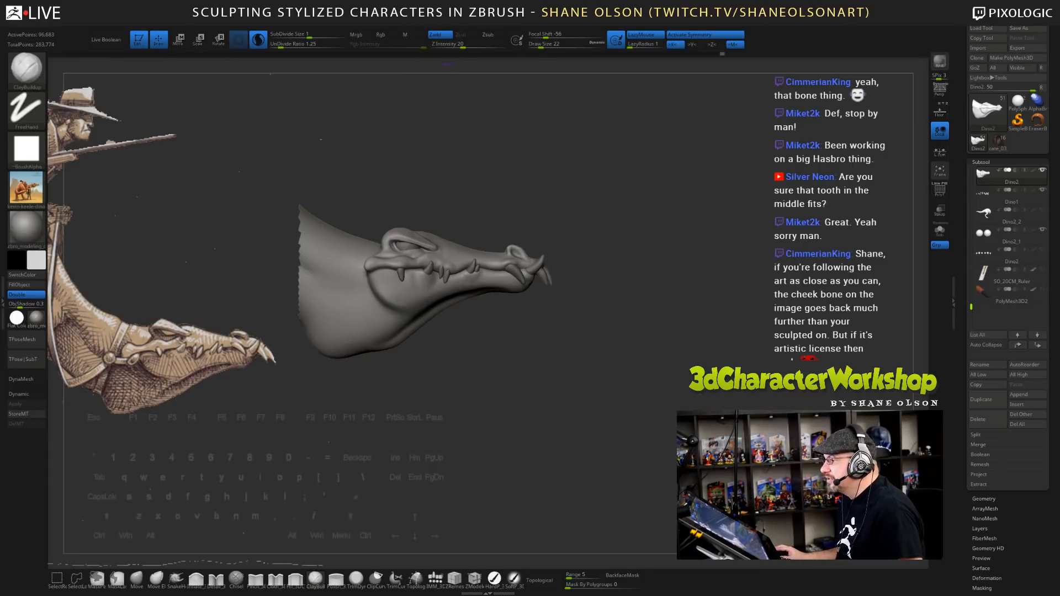
- Place the colour dinosaur painting in Spotlight at full opacity and enlarge it to examine the head, teeth and cheek
{"action": "mouse_move", "coordinate": [444, 25]}
{"action": "left_click", "coordinate": [499, 166]}
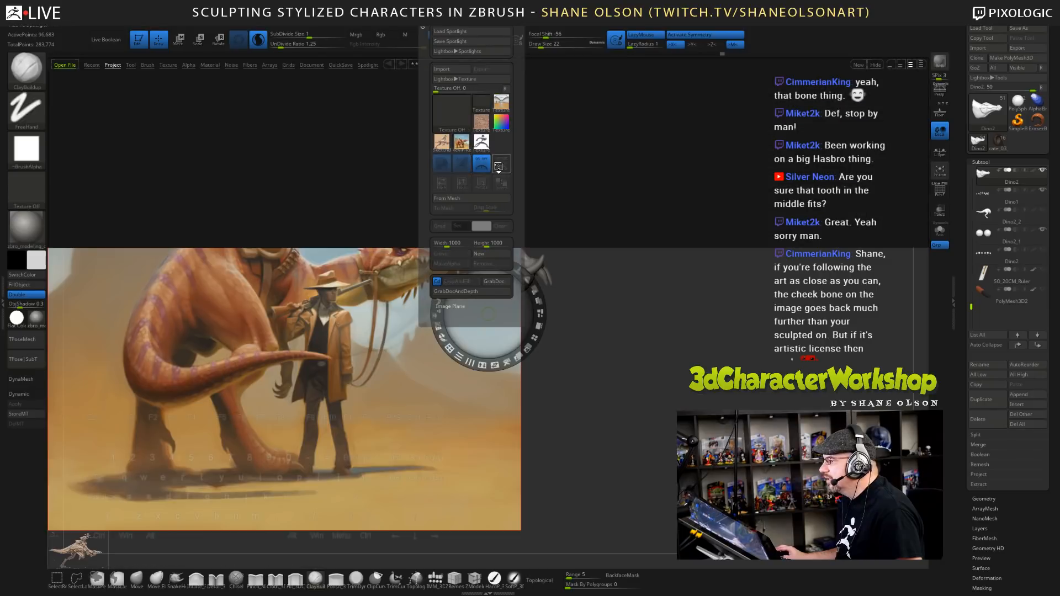
{"action": "key", "text": "comma"}
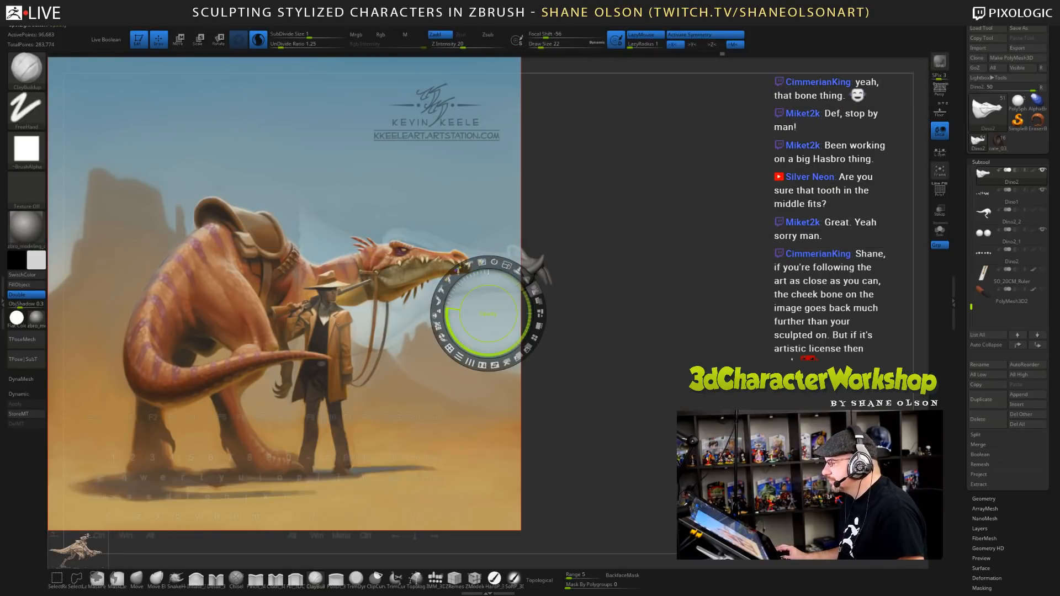
{"action": "left_click_drag", "start_coordinate": [449, 309], "coordinate": [534, 315]}
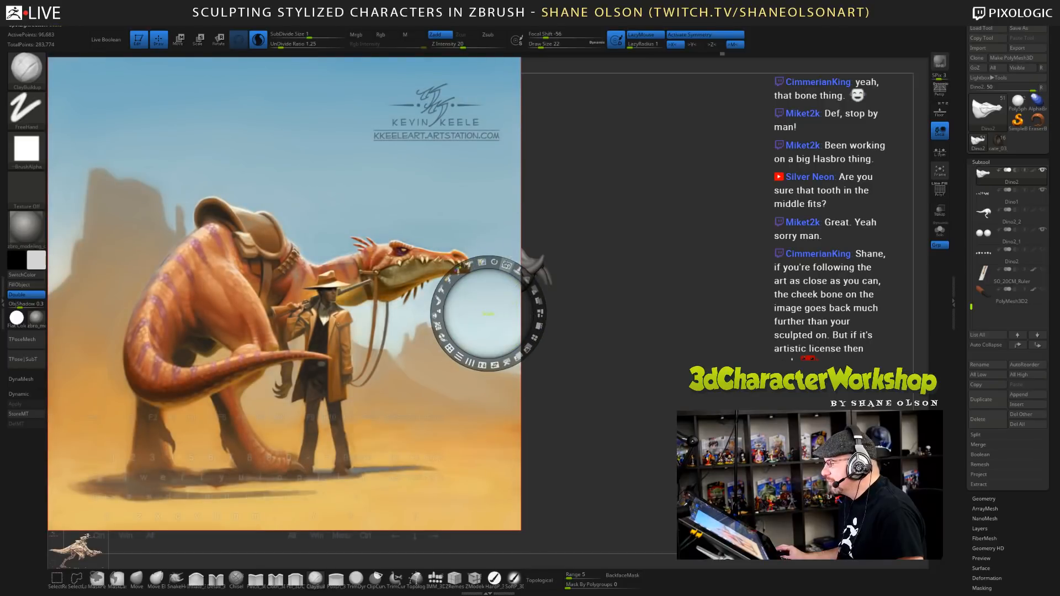
{"action": "left_click_drag", "start_coordinate": [506, 264], "coordinate": [433, 379]}
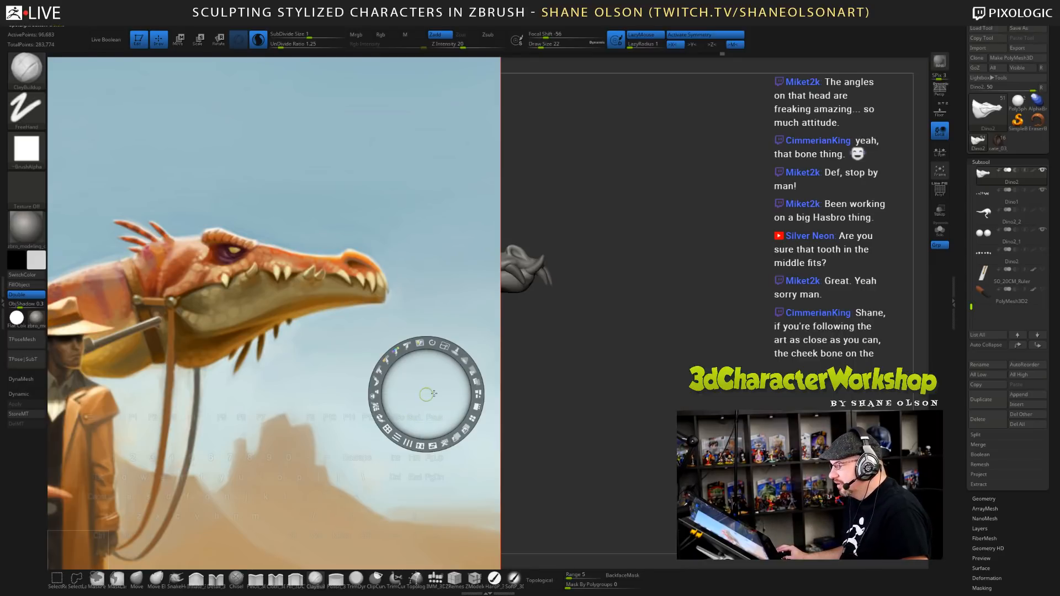
- Remove the colour painting from Spotlight, then enlarge and position the sketched dinosaur reference beside the sculpt
{"action": "left_click_drag", "start_coordinate": [445, 347], "coordinate": [380, 371]}
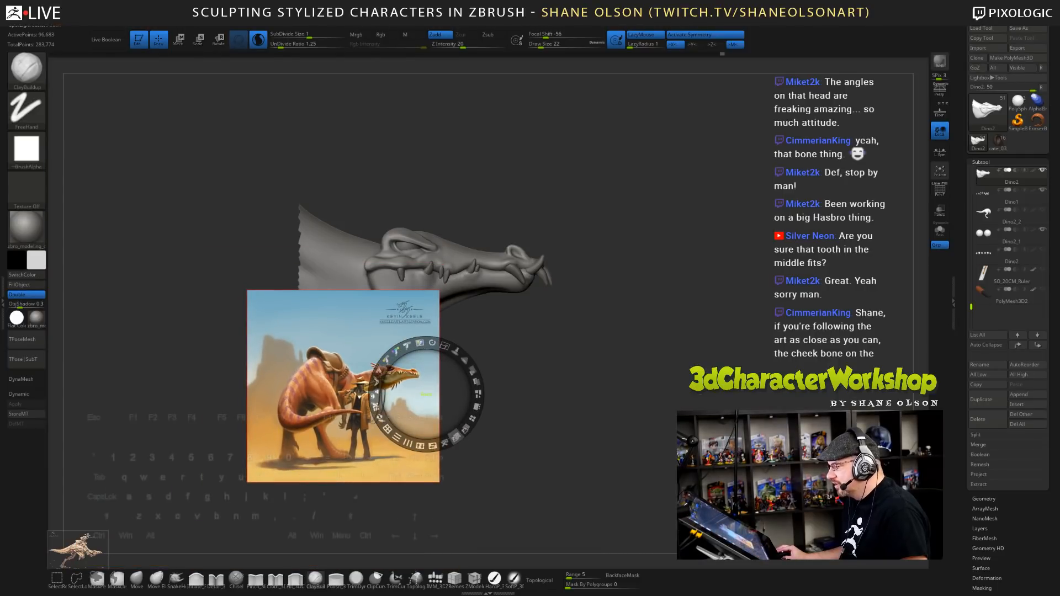
{"action": "left_click", "coordinate": [446, 446]}
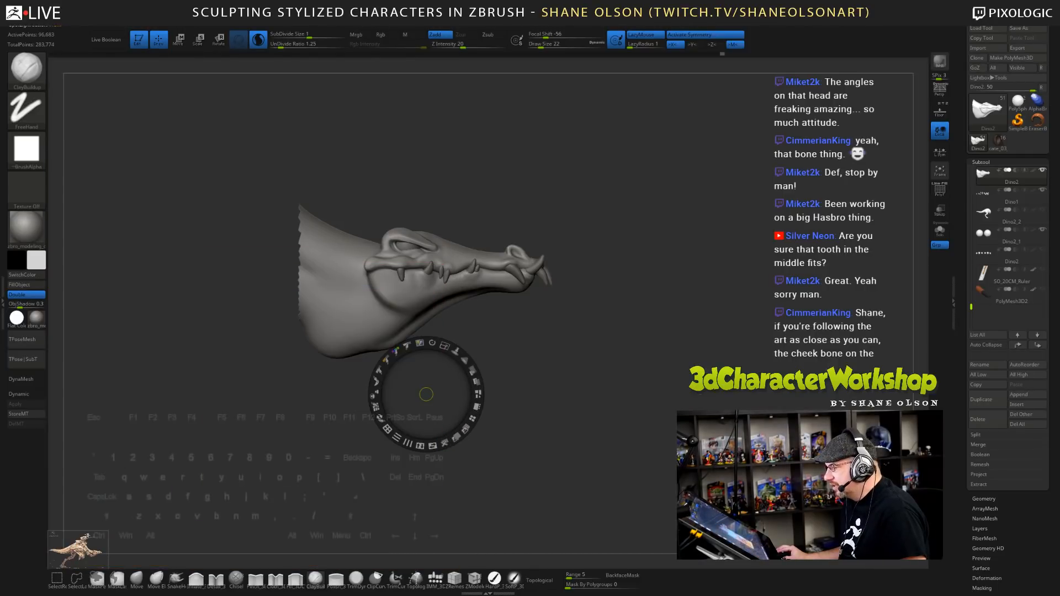
{"action": "left_click_drag", "start_coordinate": [426, 394], "coordinate": [95, 544]}
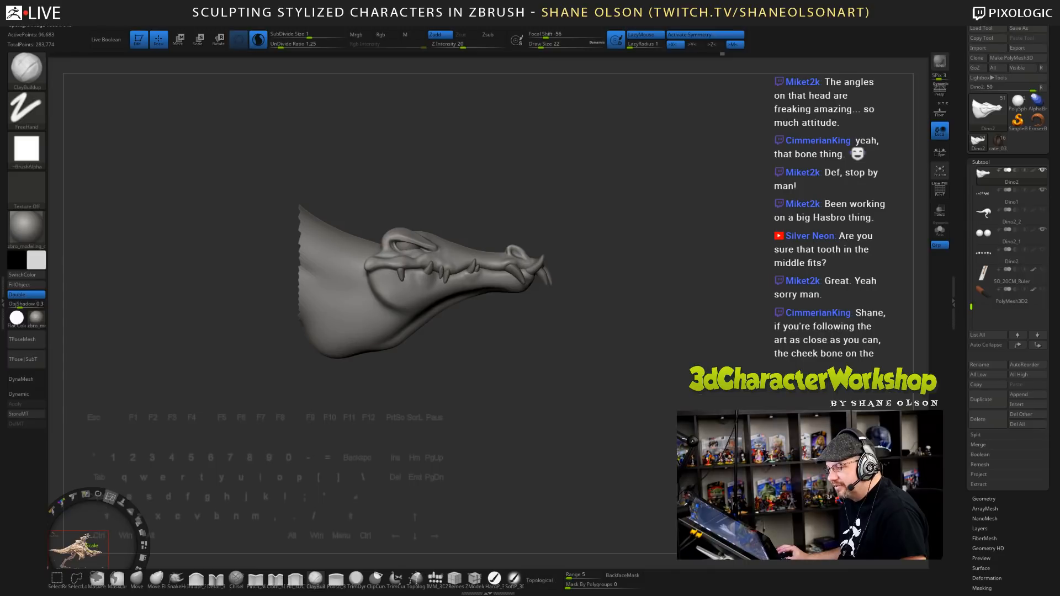
{"action": "left_click_drag", "start_coordinate": [111, 521], "coordinate": [219, 402]}
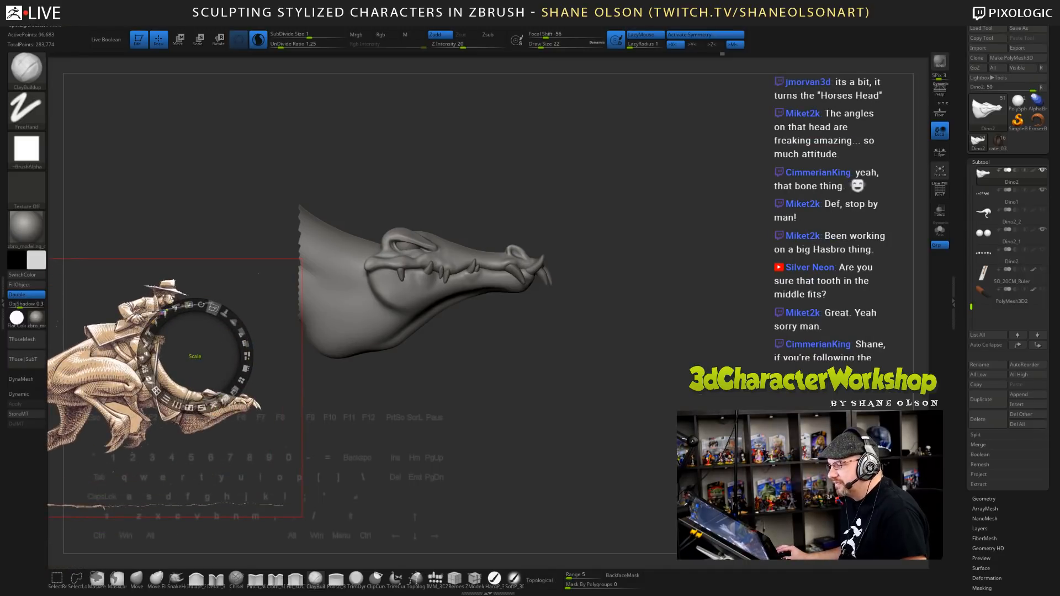
{"action": "left_click_drag", "start_coordinate": [213, 308], "coordinate": [106, 129]}
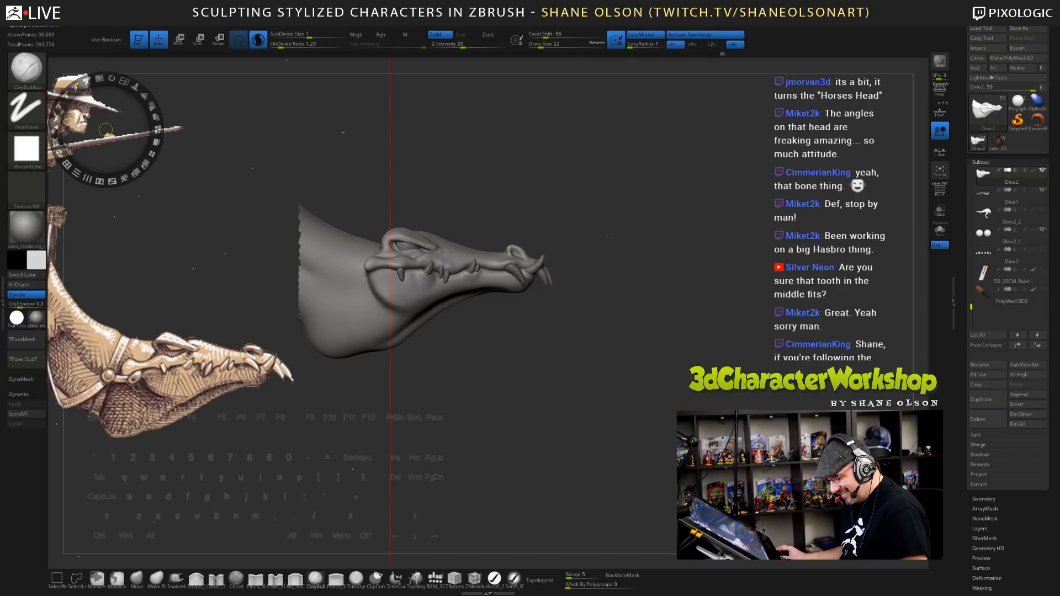
{"action": "key", "text": "z"}
- Adjust the width of the snout just in front of the eyes with the Move brush at draw size 128
{"action": "mouse_move", "coordinate": [633, 239]}
{"action": "left_mouse_down"}
{"action": "mouse_move", "coordinate": [612, 220]}
{"action": "mouse_move", "coordinate": [614, 239]}
{"action": "mouse_move", "coordinate": [637, 238]}
{"action": "left_mouse_up"}
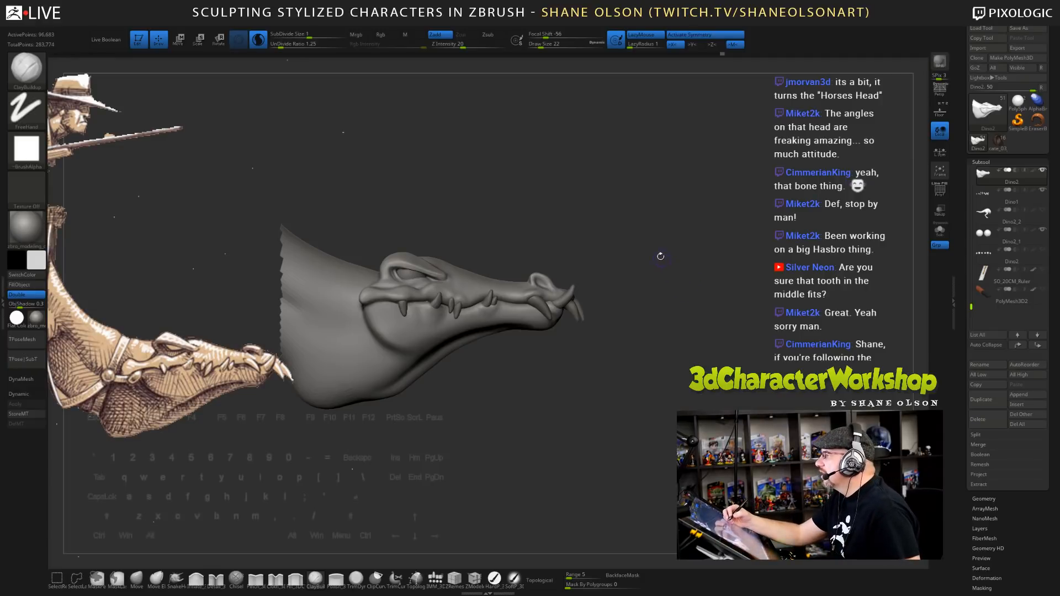
{"action": "mouse_move", "coordinate": [660, 256]}
{"action": "left_mouse_down"}
{"action": "mouse_move", "coordinate": [678, 254]}
{"action": "mouse_move", "coordinate": [653, 227]}
{"action": "left_mouse_up"}
{"action": "key", "text": "s"}
{"action": "left_click", "coordinate": [137, 577]}
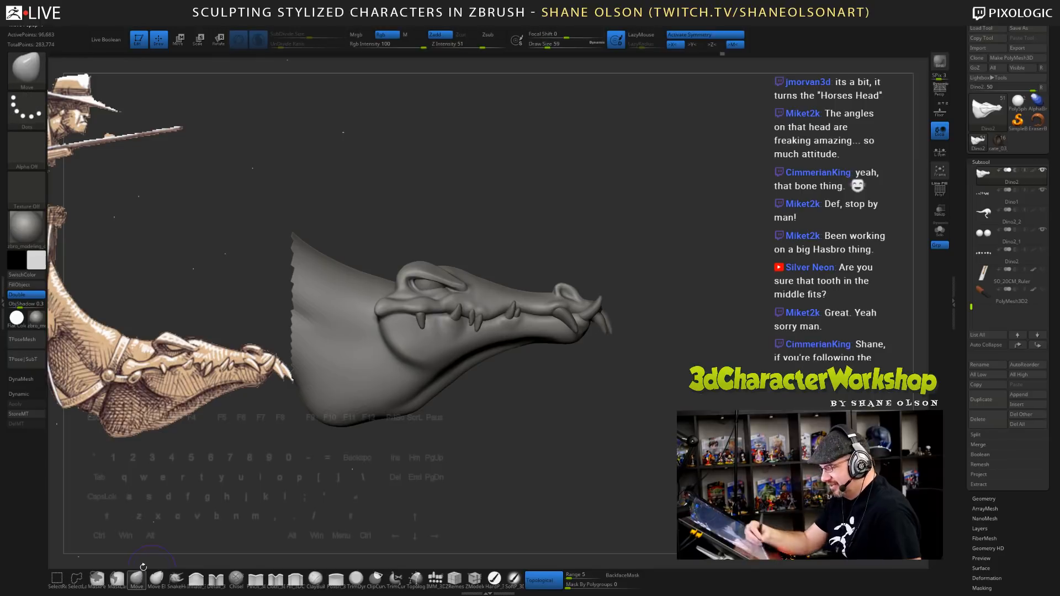
{"action": "key", "text": "s"}
{"action": "left_click_drag", "start_coordinate": [572, 221], "coordinate": [698, 350]}
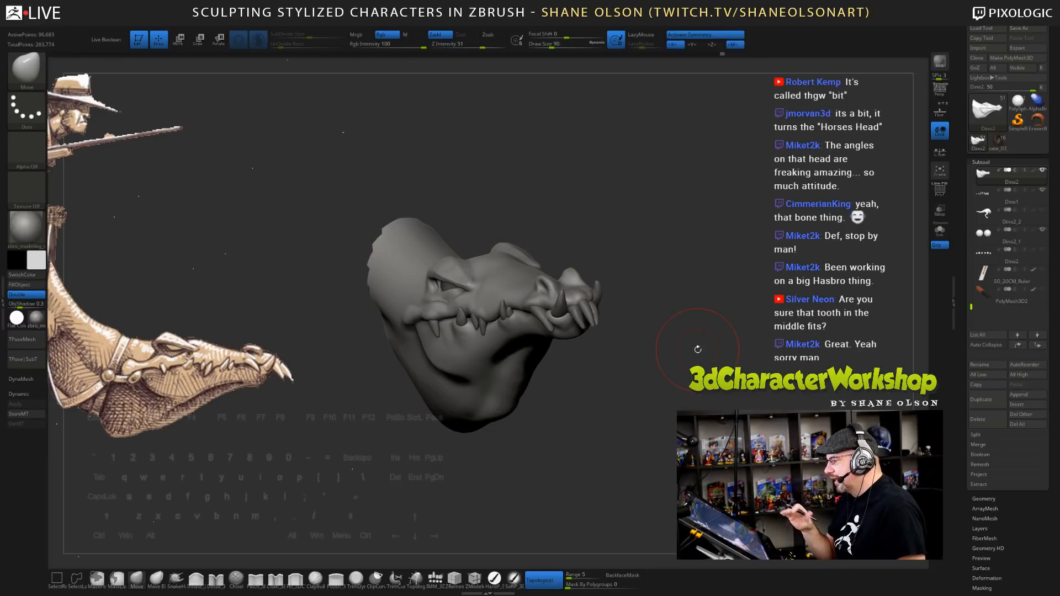
{"action": "left_click_drag", "start_coordinate": [711, 424], "coordinate": [773, 436], "text": "shift"}
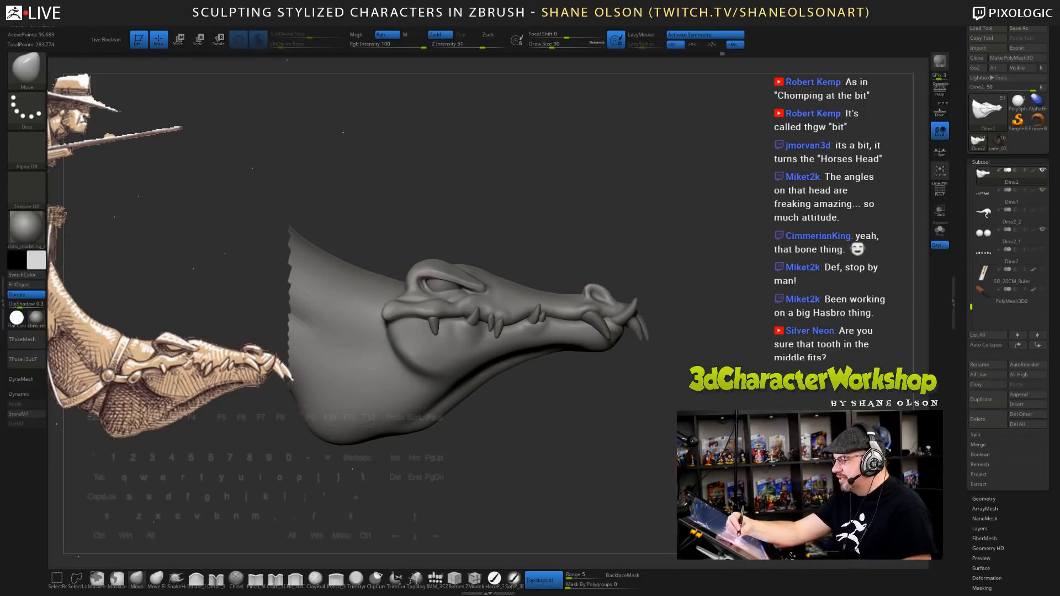
{"action": "mouse_move", "coordinate": [845, 393]}
{"action": "left_mouse_down"}
{"action": "mouse_move", "coordinate": [722, 428]}
{"action": "mouse_move", "coordinate": [723, 522]}
{"action": "left_mouse_up"}
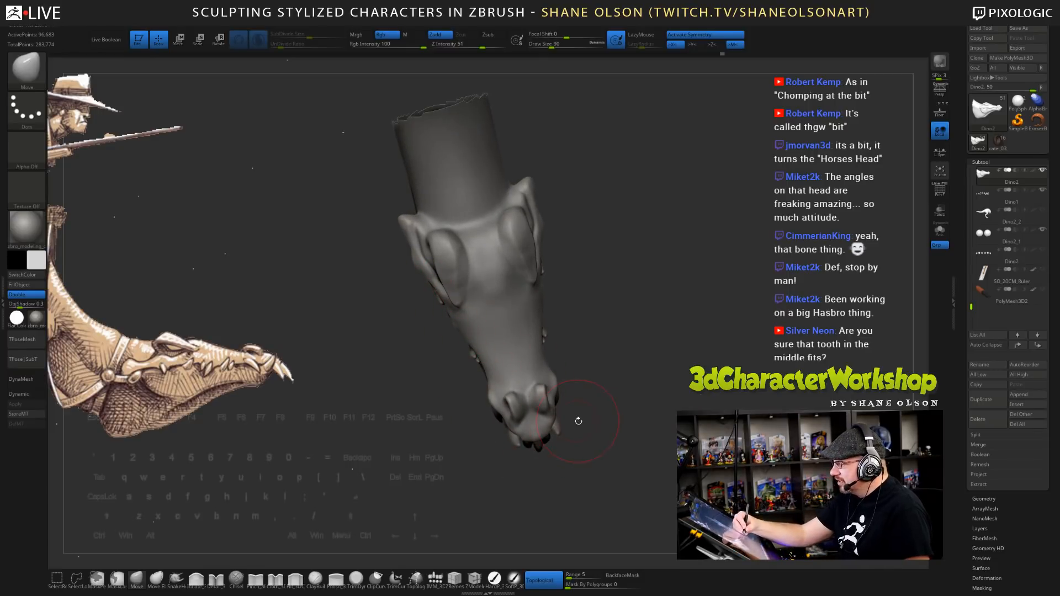
{"action": "mouse_move", "coordinate": [683, 436]}
{"action": "left_mouse_down"}
{"action": "mouse_move", "coordinate": [692, 452]}
{"action": "mouse_move", "coordinate": [721, 455]}
{"action": "left_mouse_up"}
{"action": "key", "text": "s"}
{"action": "left_click_drag", "start_coordinate": [559, 284], "coordinate": [564, 284]}
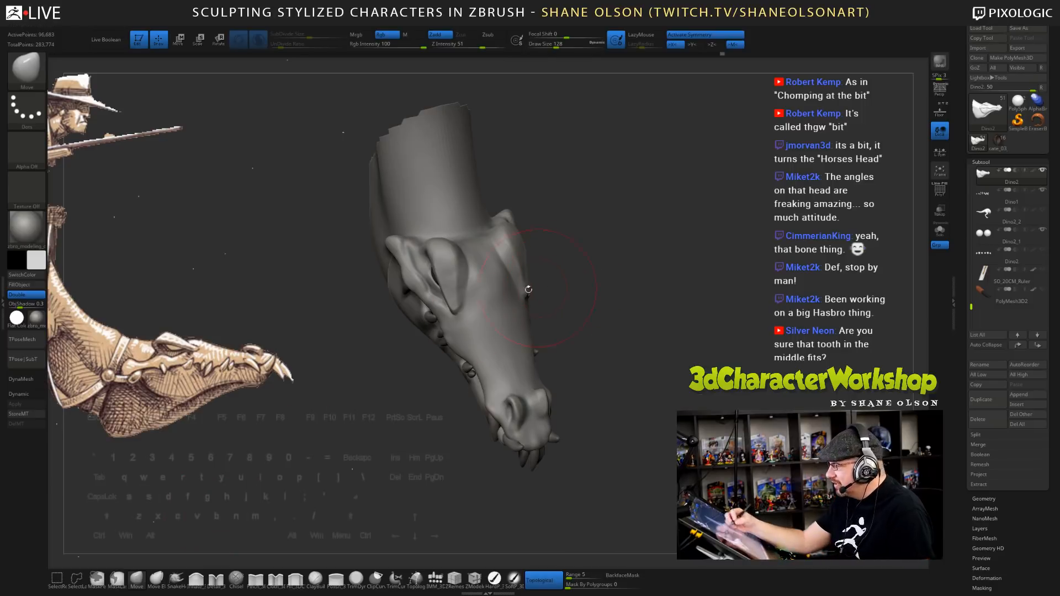
{"action": "left_click_drag", "start_coordinate": [452, 295], "coordinate": [461, 298]}
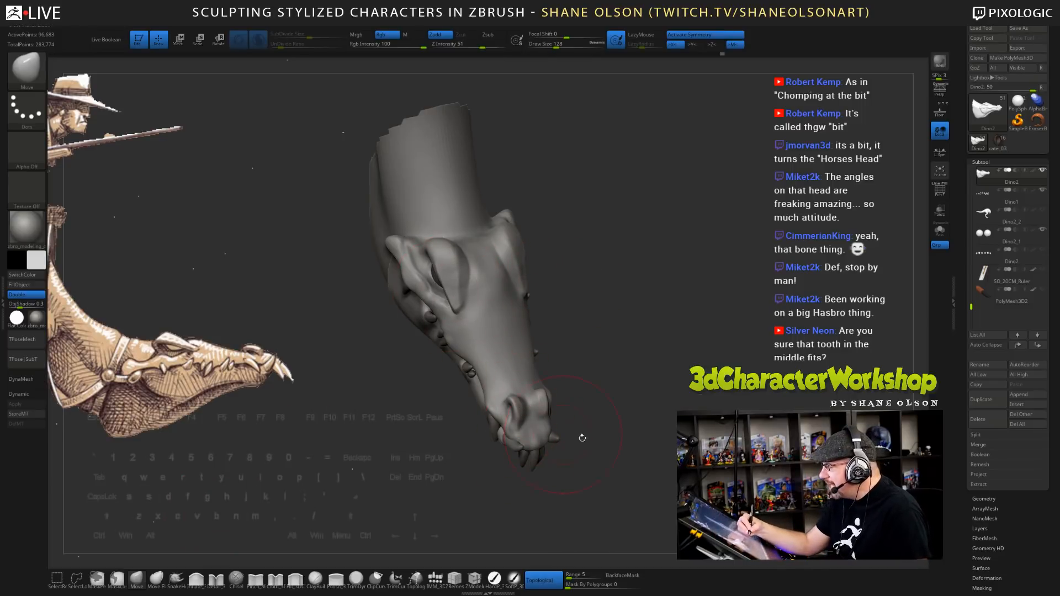
- Widen the snout tip around the nostrils from a straight top view with the Move brush at draw size 169
{"action": "mouse_move", "coordinate": [581, 438]}
{"action": "left_mouse_down", "text": "shift"}
{"action": "mouse_move", "coordinate": [615, 439]}
{"action": "mouse_move", "coordinate": [611, 425]}
{"action": "left_mouse_up", "text": "shift"}
{"action": "key", "text": "s"}
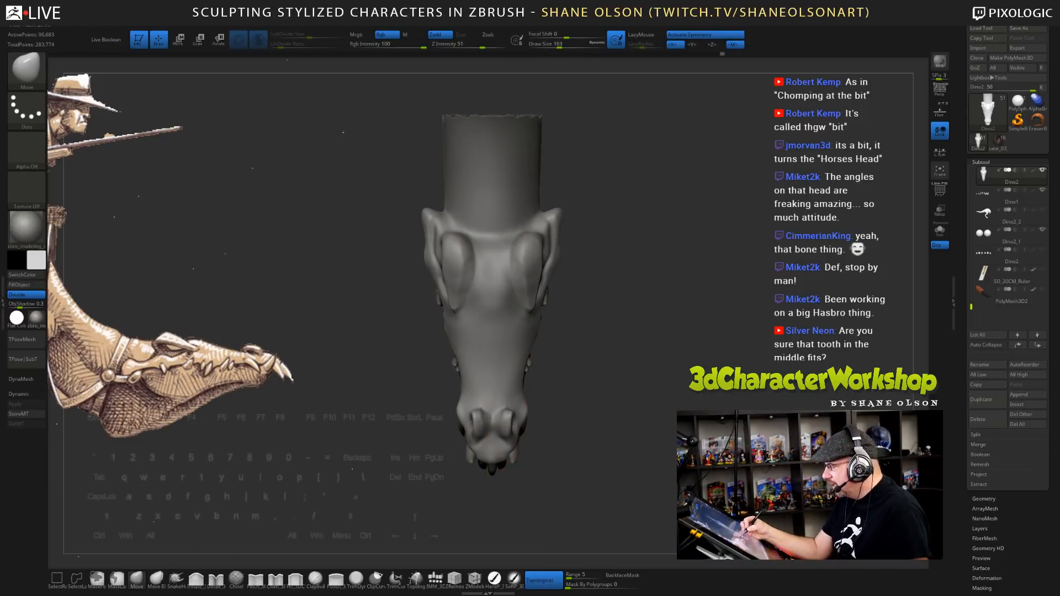
{"action": "left_click_drag", "start_coordinate": [516, 425], "coordinate": [532, 424]}
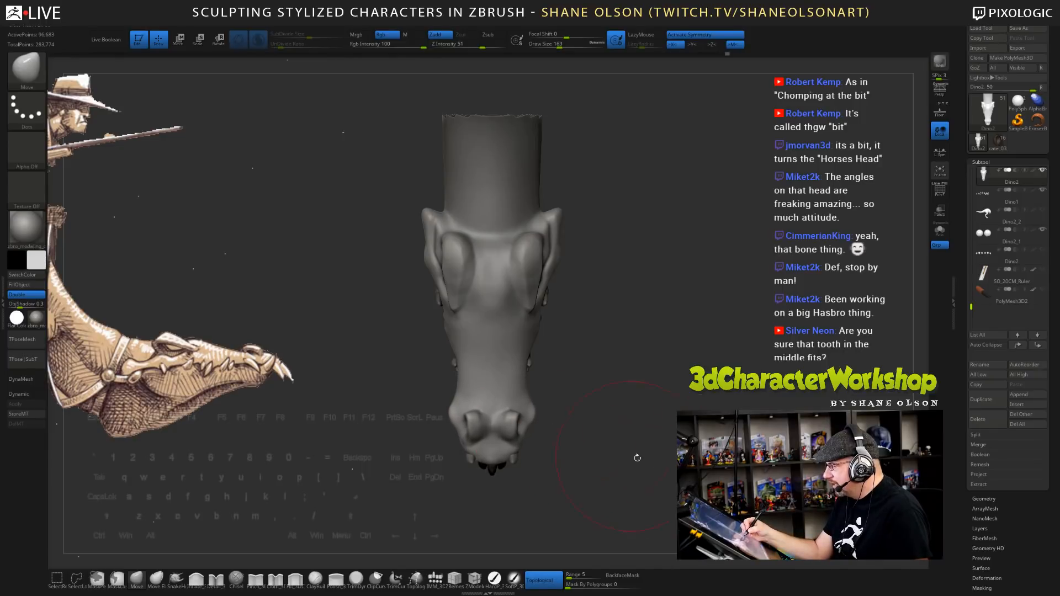
- Nudge the nostril area of the snout tip into shape with the Move brush and reduce the draw size to 65
{"action": "mouse_move", "coordinate": [637, 457]}
{"action": "left_mouse_down"}
{"action": "mouse_move", "coordinate": [639, 486]}
{"action": "mouse_move", "coordinate": [642, 462]}
{"action": "mouse_move", "coordinate": [620, 442]}
{"action": "mouse_move", "coordinate": [640, 425]}
{"action": "mouse_move", "coordinate": [608, 464]}
{"action": "mouse_move", "coordinate": [569, 472]}
{"action": "left_mouse_up"}
{"action": "key", "text": "s"}
{"action": "key", "text": "s"}
{"action": "mouse_move", "coordinate": [508, 432]}
{"action": "left_mouse_down"}
{"action": "mouse_move", "coordinate": [571, 387]}
{"action": "mouse_move", "coordinate": [670, 481]}
{"action": "mouse_move", "coordinate": [653, 500]}
{"action": "mouse_move", "coordinate": [509, 417]}
{"action": "left_mouse_up"}
{"action": "key", "text": "s"}
{"action": "key", "text": "s"}
{"action": "key", "text": "s"}
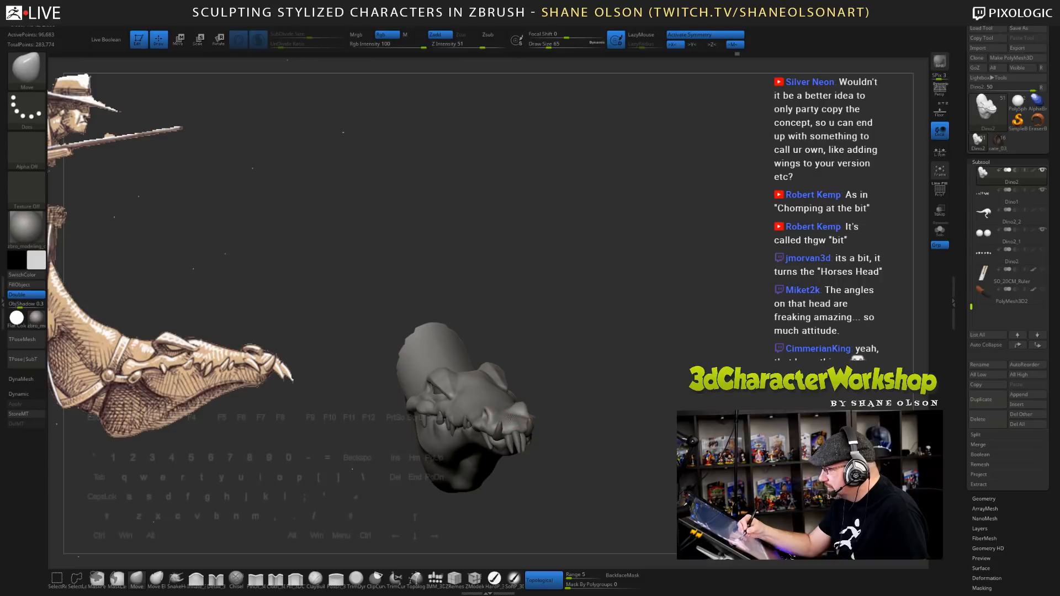
{"action": "mouse_move", "coordinate": [572, 426]}
{"action": "left_mouse_down"}
{"action": "mouse_move", "coordinate": [640, 461]}
{"action": "mouse_move", "coordinate": [702, 408]}
{"action": "left_mouse_up"}
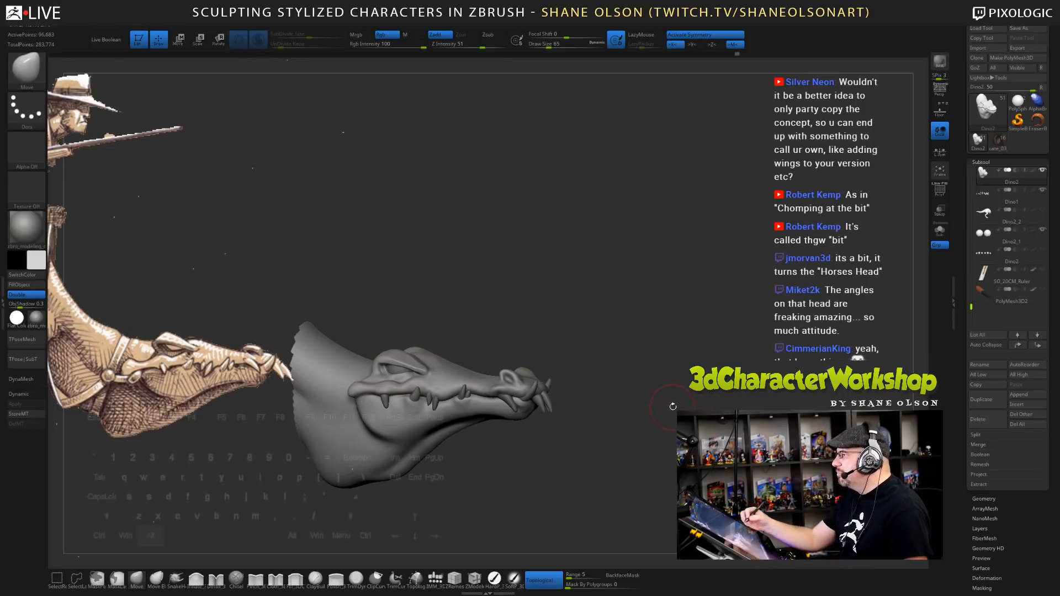
- Smooth the forehead between the dinosaur's brow ridges, with the Move brush reduced to draw size 41
{"action": "mouse_move", "coordinate": [673, 406]}
{"action": "left_mouse_down"}
{"action": "mouse_move", "coordinate": [673, 420]}
{"action": "mouse_move", "coordinate": [695, 428]}
{"action": "left_mouse_up"}
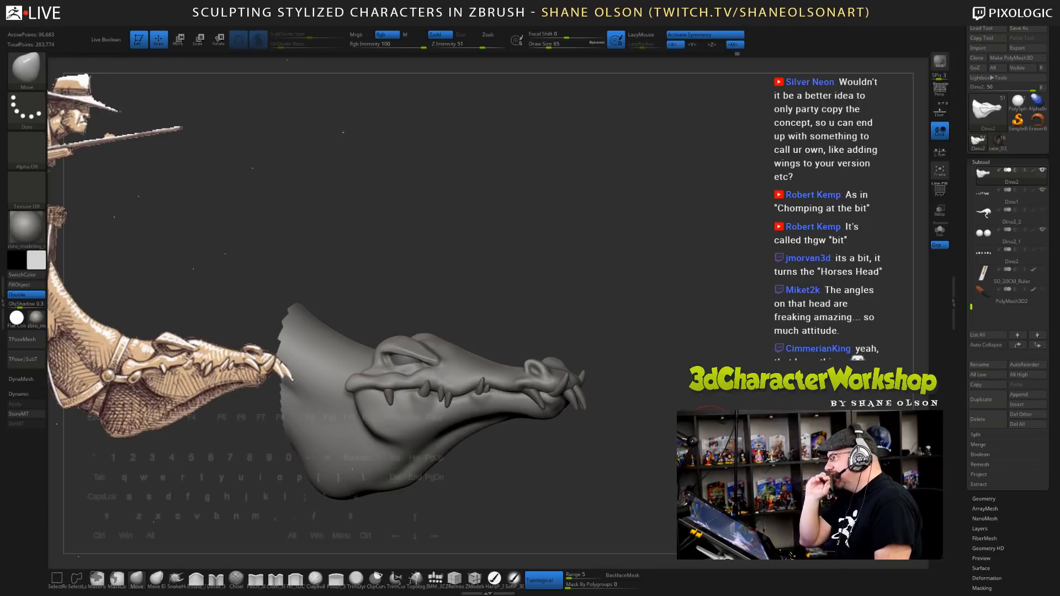
{"action": "mouse_move", "coordinate": [710, 433]}
{"action": "left_mouse_down", "text": "shift"}
{"action": "mouse_move", "coordinate": [683, 398]}
{"action": "mouse_move", "coordinate": [703, 382]}
{"action": "left_mouse_up", "text": "shift"}
{"action": "mouse_move", "coordinate": [716, 421]}
{"action": "left_mouse_down", "text": "alt"}
{"action": "mouse_move", "coordinate": [722, 435]}
{"action": "mouse_move", "coordinate": [756, 401]}
{"action": "mouse_move", "coordinate": [753, 422]}
{"action": "mouse_move", "coordinate": [726, 420]}
{"action": "mouse_move", "coordinate": [736, 424]}
{"action": "left_mouse_up", "text": "alt"}
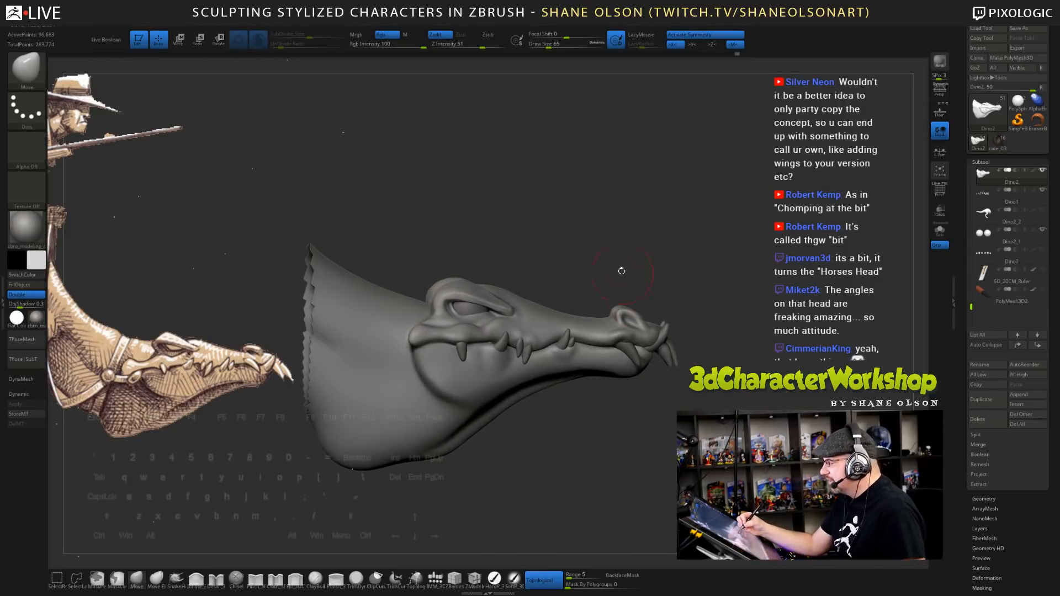
{"action": "mouse_move", "coordinate": [622, 270]}
{"action": "left_mouse_down"}
{"action": "mouse_move", "coordinate": [572, 272]}
{"action": "mouse_move", "coordinate": [559, 311]}
{"action": "mouse_move", "coordinate": [567, 317]}
{"action": "left_mouse_up"}
{"action": "key", "text": "s"}
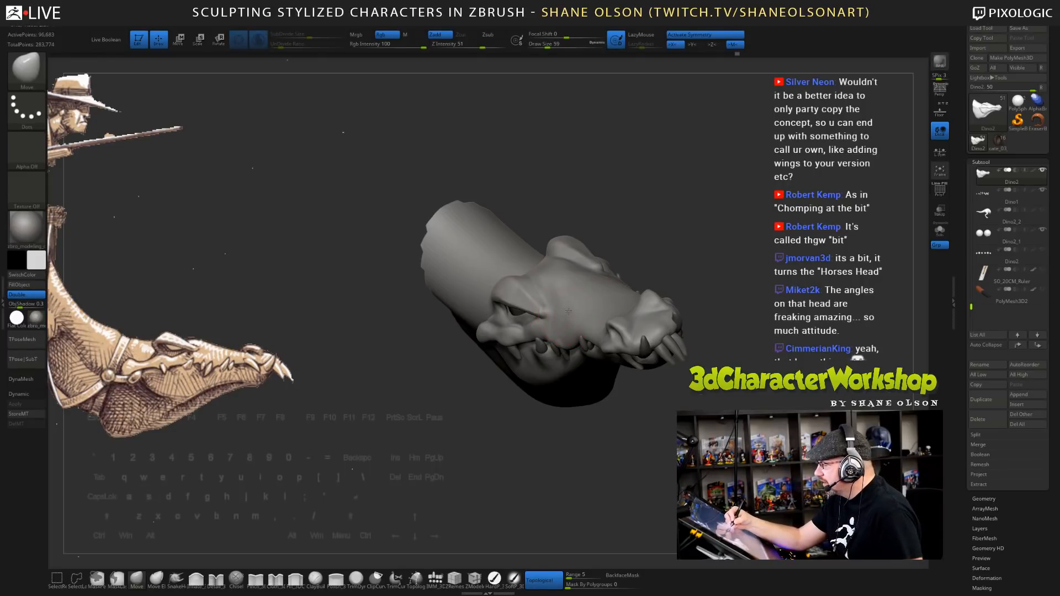
{"action": "right_click_drag", "start_coordinate": [568, 311], "coordinate": [572, 312]}
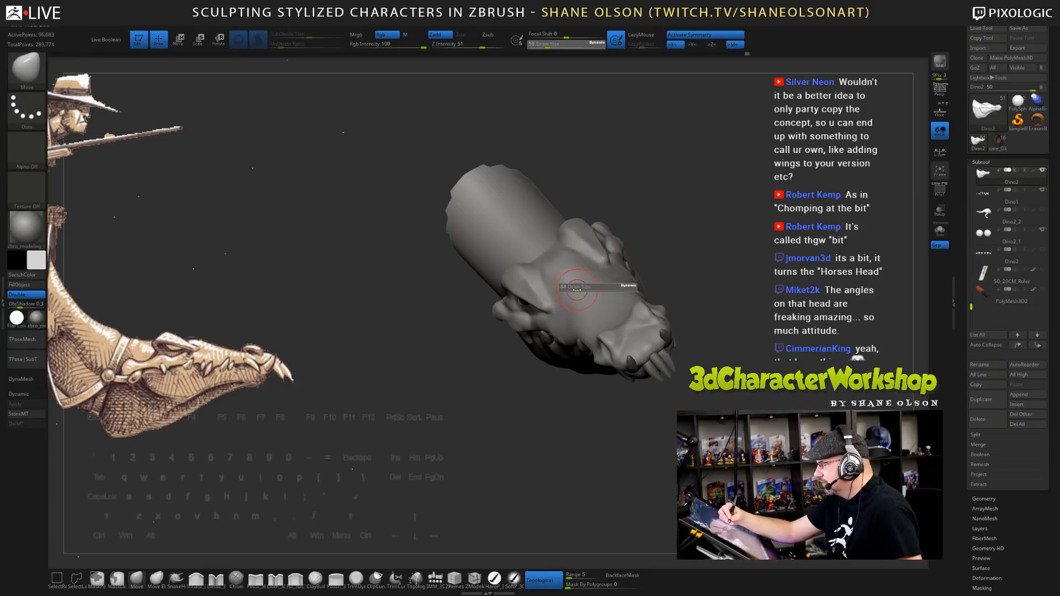
{"action": "key", "text": "shift"}
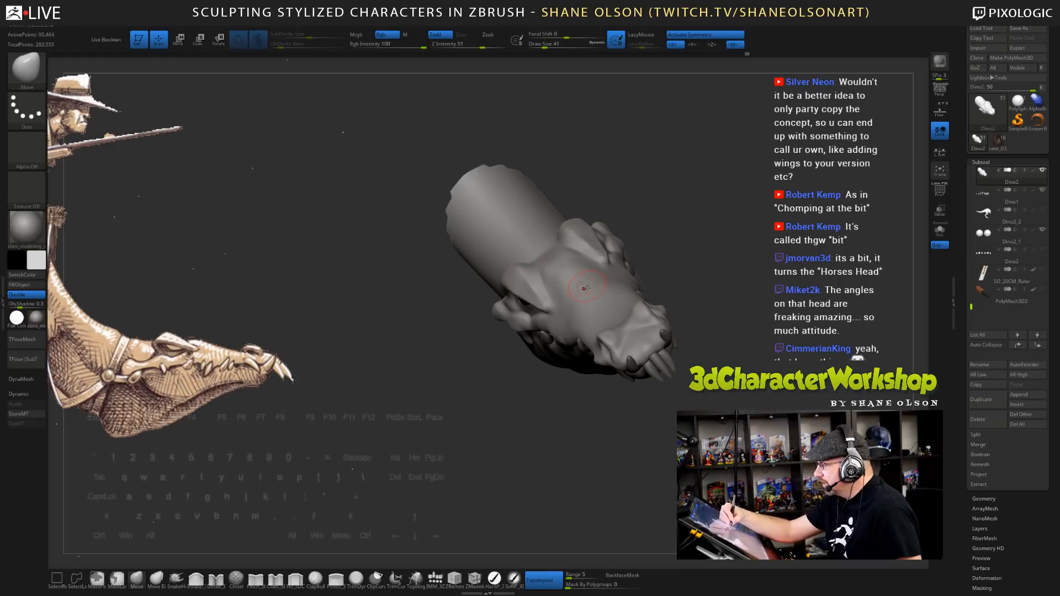
{"action": "mouse_move", "coordinate": [584, 289]}
{"action": "right_mouse_down"}
{"action": "mouse_move", "coordinate": [613, 265]}
{"action": "mouse_move", "coordinate": [574, 268]}
{"action": "mouse_move", "coordinate": [610, 333]}
{"action": "mouse_move", "coordinate": [578, 288]}
{"action": "right_mouse_up"}
- Reshape the brow ridges above the eyes from the top view with the Move brush at draw size 74
{"action": "key", "text": "s"}
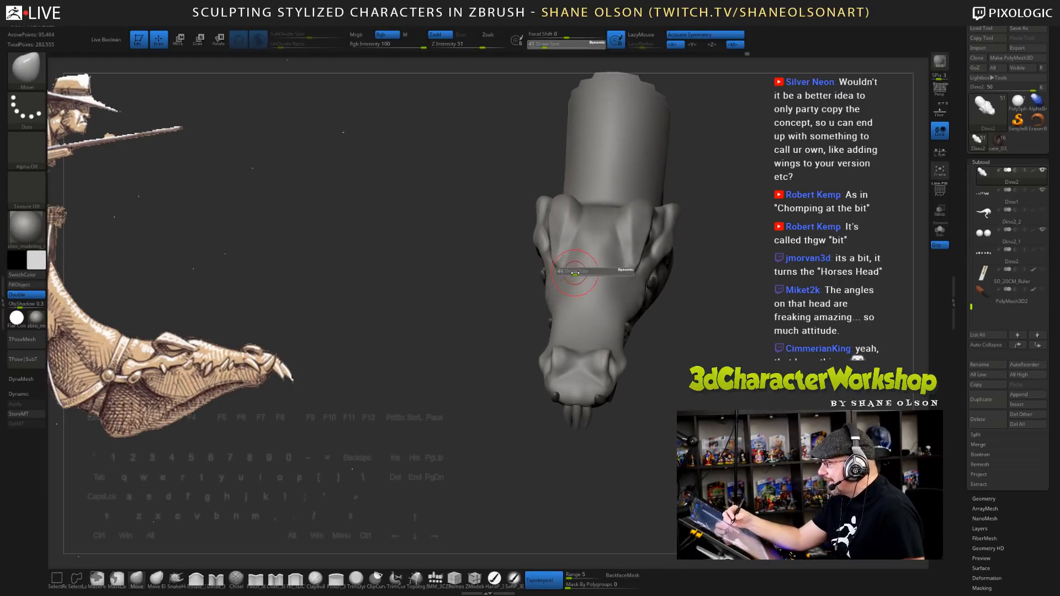
{"action": "left_click_drag", "start_coordinate": [577, 269], "coordinate": [558, 235]}
{"action": "key", "text": "s"}
{"action": "mouse_move", "coordinate": [557, 233]}
{"action": "right_mouse_down"}
{"action": "mouse_move", "coordinate": [587, 252]}
{"action": "mouse_move", "coordinate": [596, 277]}
{"action": "right_mouse_up"}
{"action": "left_click_drag", "start_coordinate": [558, 237], "coordinate": [556, 230]}
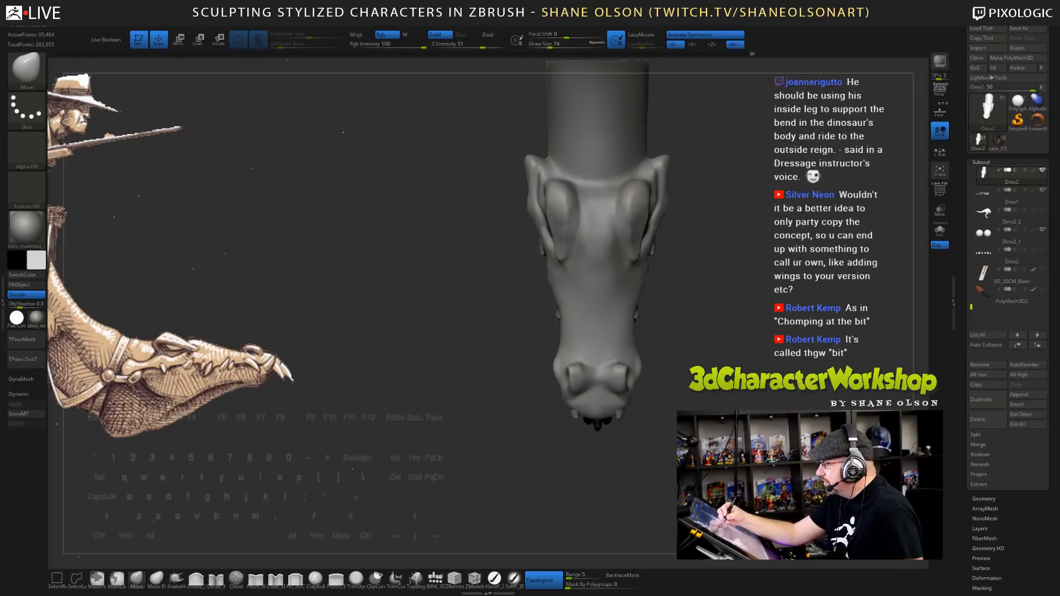
{"action": "left_click_drag", "start_coordinate": [550, 192], "coordinate": [546, 191]}
- Refine the snout's contour in front of the eyes with the Move brush at draw size 50
{"action": "key", "text": "s"}
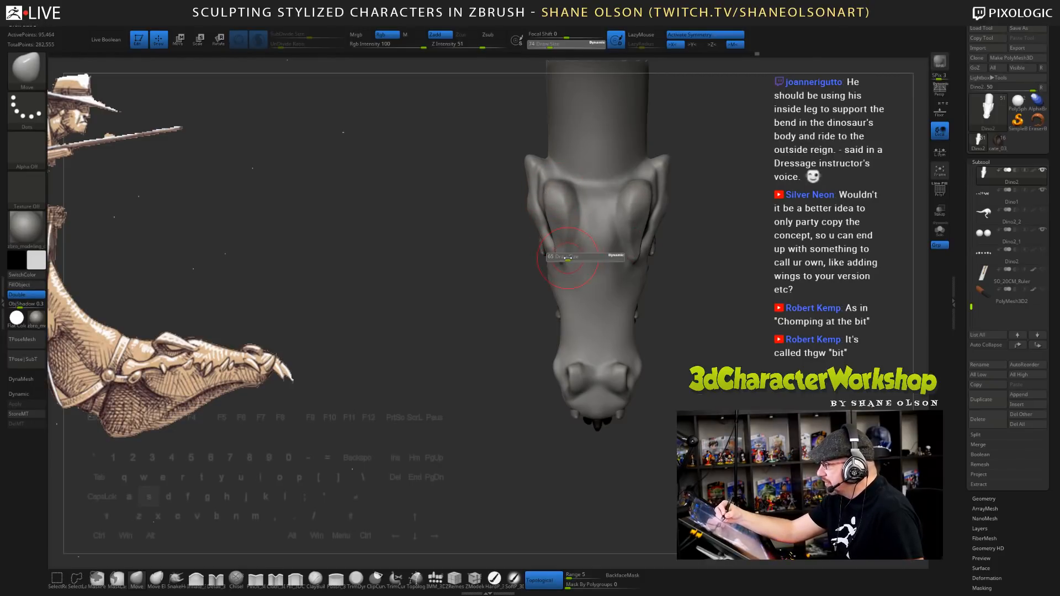
{"action": "left_click_drag", "start_coordinate": [566, 259], "coordinate": [562, 259]}
{"action": "key", "text": "s"}
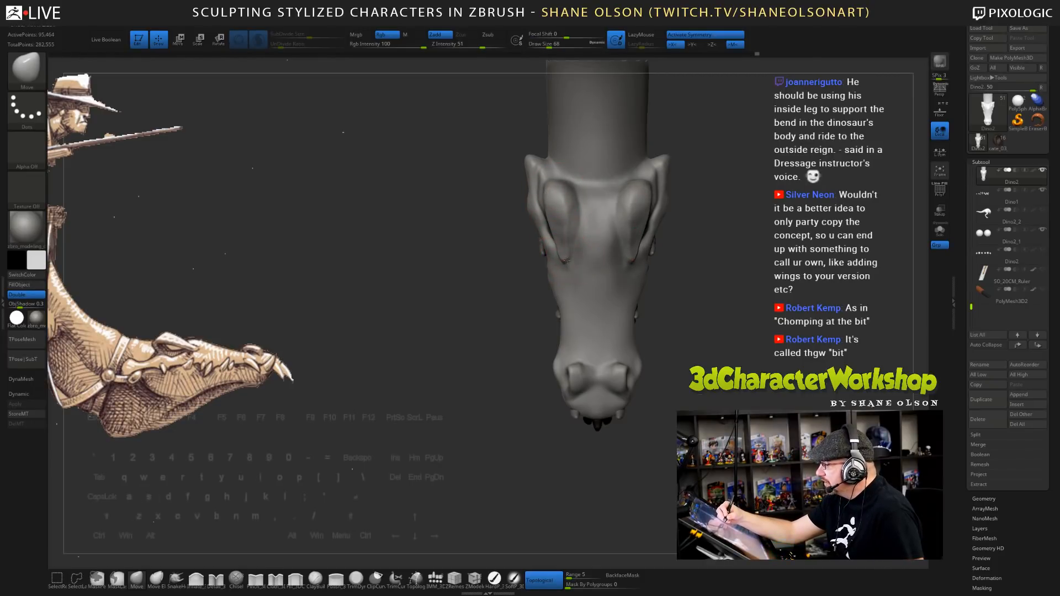
{"action": "mouse_move", "coordinate": [696, 356]}
{"action": "left_mouse_down"}
{"action": "mouse_move", "coordinate": [721, 324]}
{"action": "mouse_move", "coordinate": [661, 298]}
{"action": "left_mouse_up"}
{"action": "key", "text": "s"}
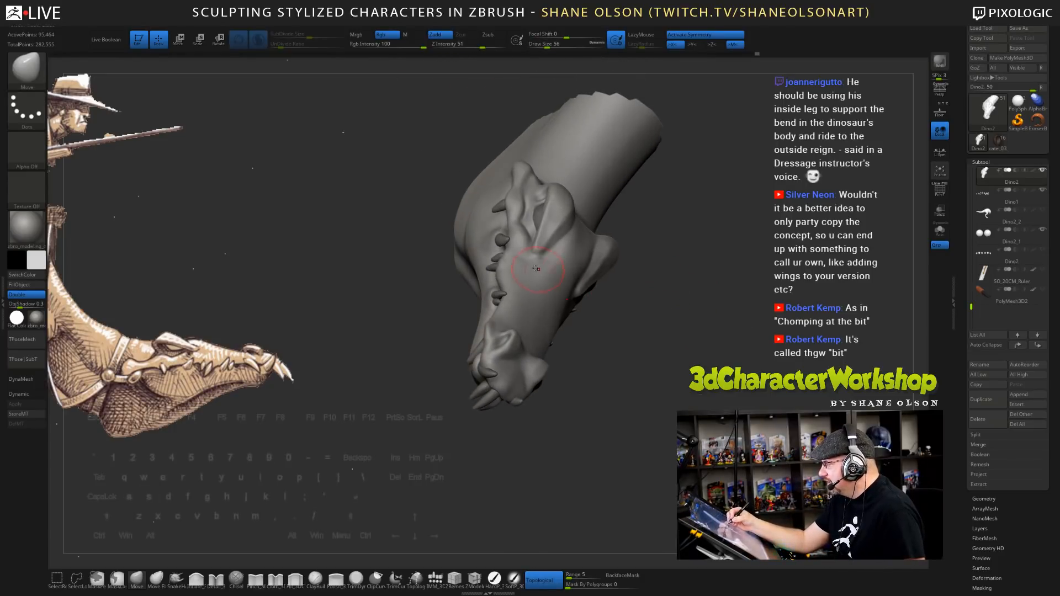
{"action": "mouse_move", "coordinate": [575, 326]}
{"action": "left_mouse_down"}
{"action": "mouse_move", "coordinate": [527, 279]}
{"action": "mouse_move", "coordinate": [530, 269]}
{"action": "left_mouse_up"}
- Smooth the top of the snout in front of the brows at draw size 31
{"action": "key", "text": "s"}
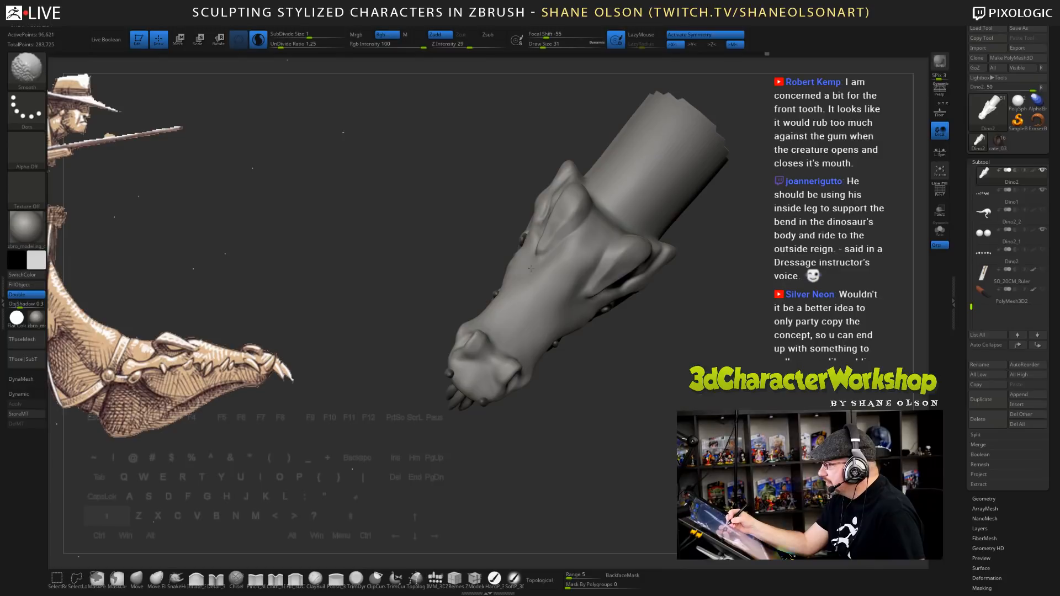
{"action": "left_click_drag", "start_coordinate": [620, 412], "coordinate": [582, 366]}
{"action": "left_click_drag", "start_coordinate": [527, 260], "coordinate": [522, 271], "text": "shift"}
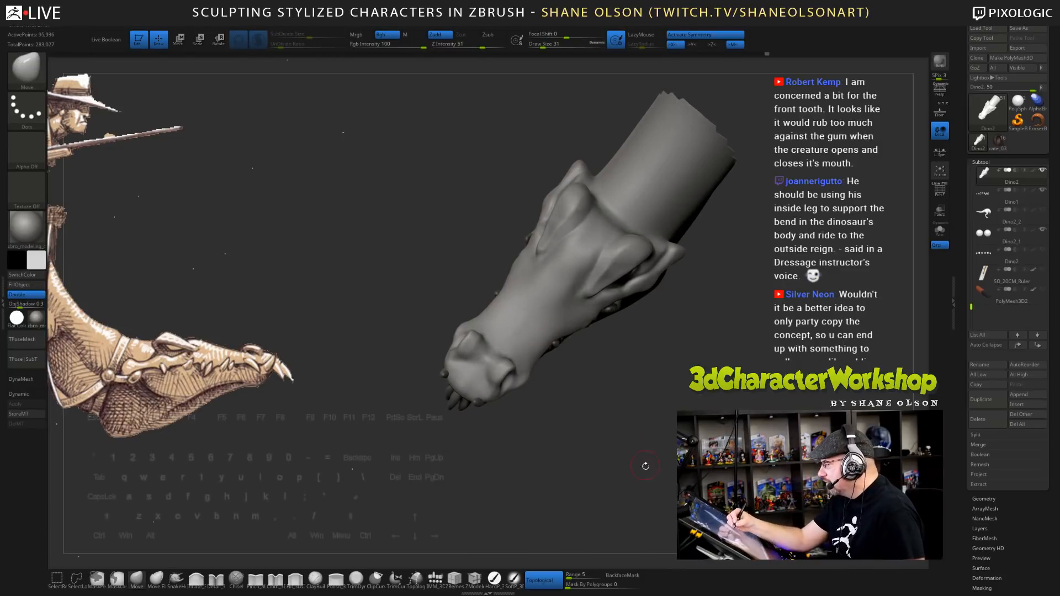
{"action": "left_click_drag", "start_coordinate": [645, 466], "coordinate": [609, 446]}
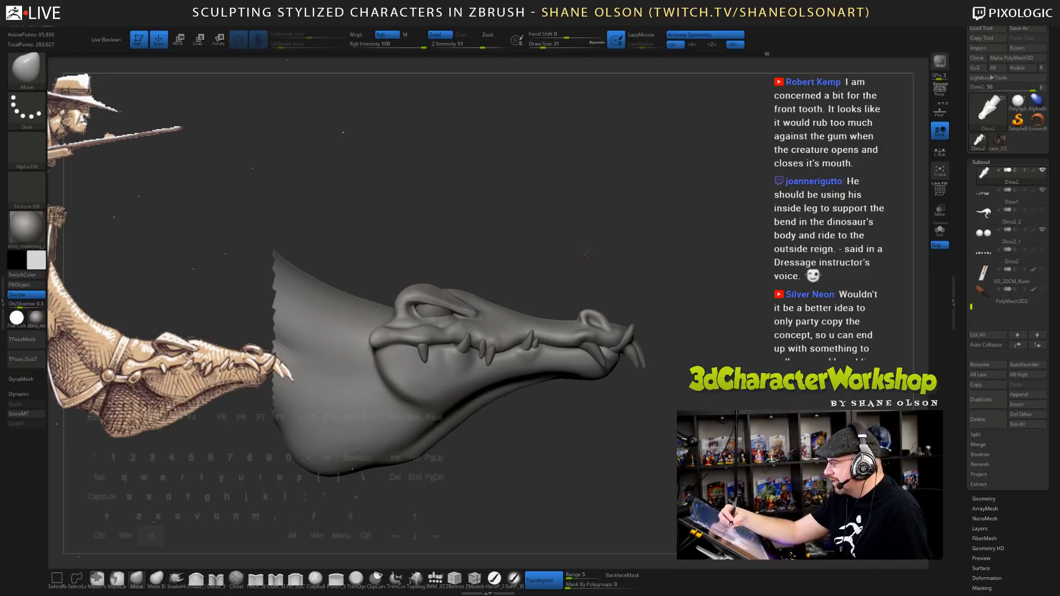
{"action": "left_click_drag", "start_coordinate": [587, 255], "coordinate": [580, 283]}
- Adjust the brush size and smooth the bridge of the snout beside the eye
{"action": "key", "text": "s"}
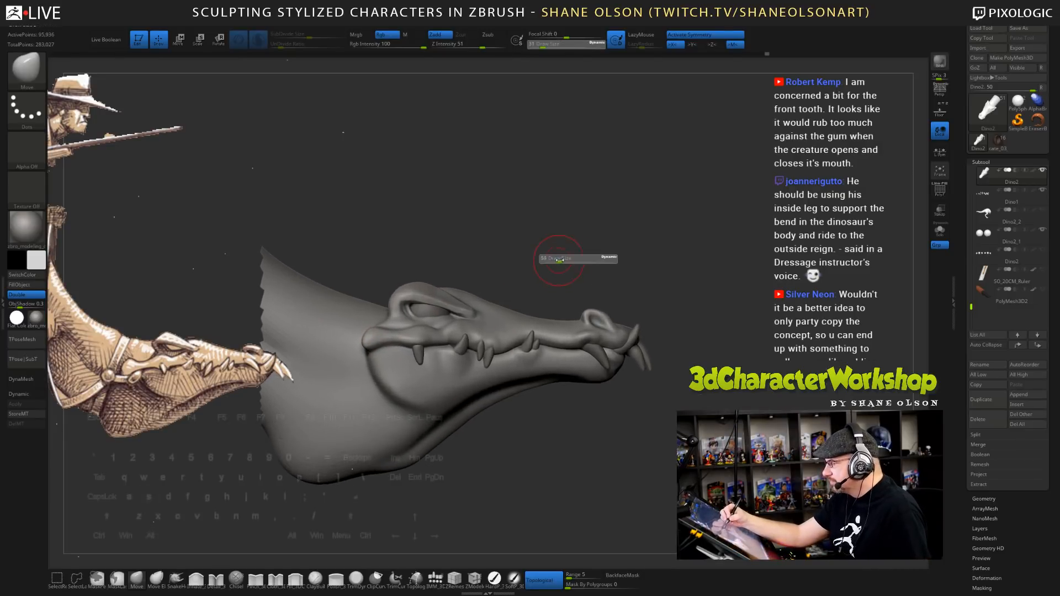
{"action": "left_click", "coordinate": [560, 260]}
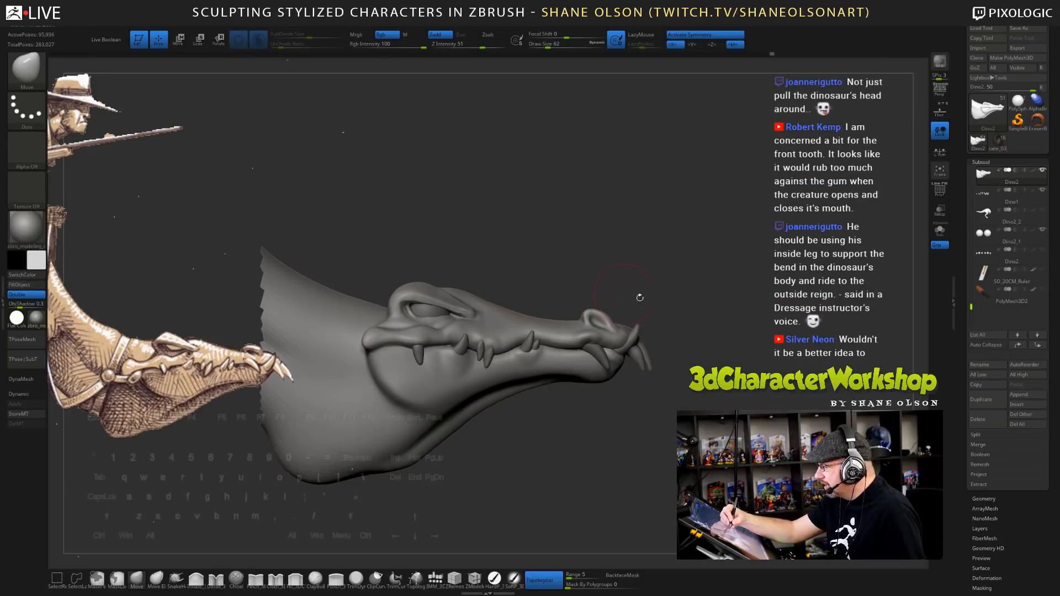
{"action": "left_click_drag", "start_coordinate": [639, 298], "coordinate": [691, 359]}
{"action": "key", "text": "s"}
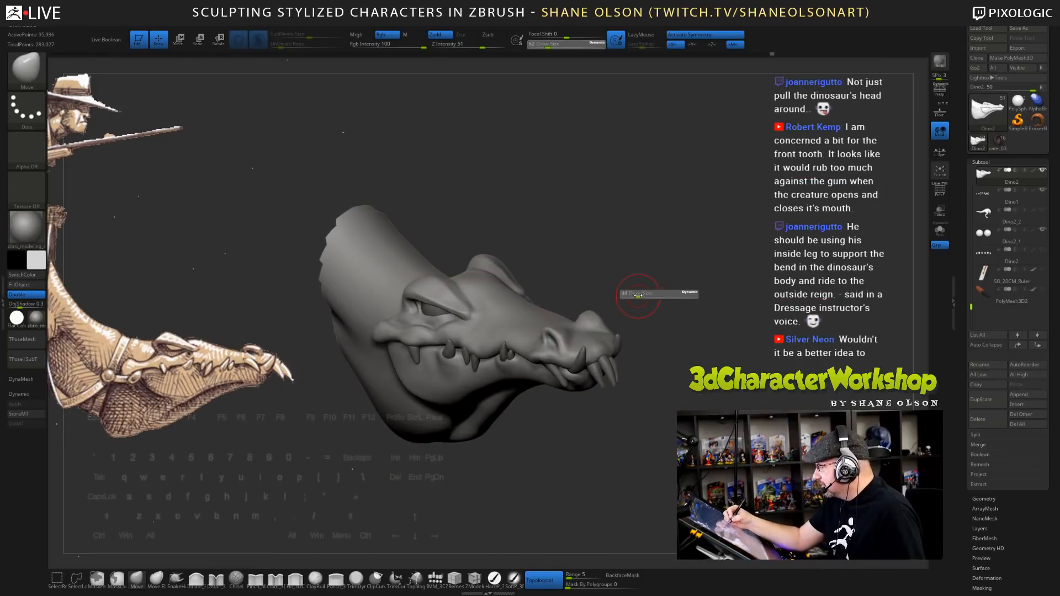
{"action": "left_click_drag", "start_coordinate": [638, 295], "coordinate": [636, 295]}
{"action": "key", "text": "shift"}
{"action": "left_click_drag", "start_coordinate": [488, 320], "coordinate": [491, 319], "text": "shift"}
- Set the Move brush to draw size 29, then detail the brow's front end beside the eye with the Detail brush
{"action": "key", "text": "s"}
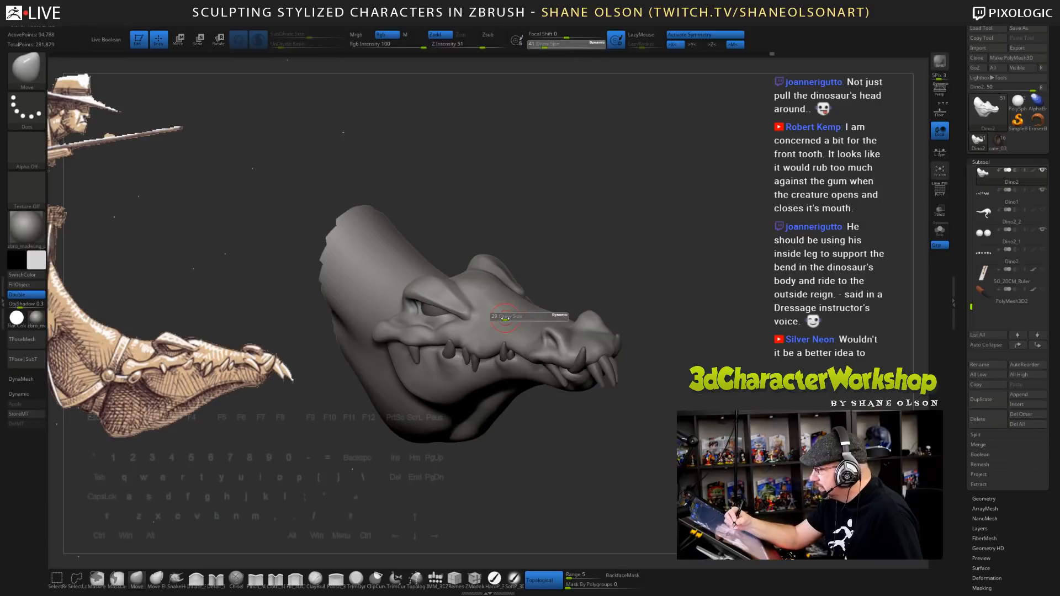
{"action": "left_click", "coordinate": [502, 315]}
{"action": "right_click_drag", "start_coordinate": [505, 326], "coordinate": [473, 315], "text": "alt"}
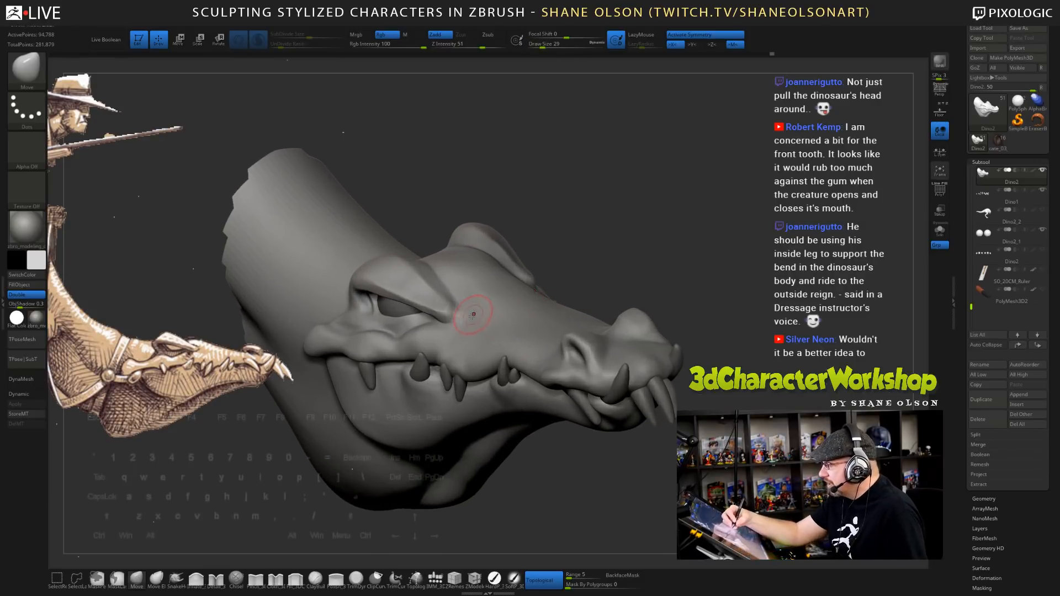
{"action": "left_click", "coordinate": [215, 580]}
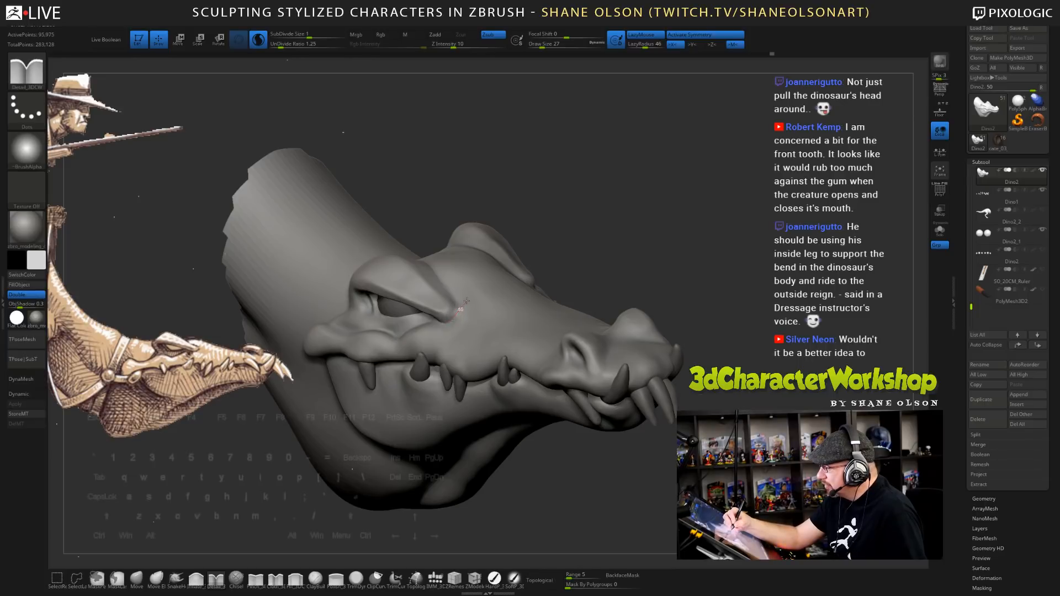
{"action": "left_click_drag", "start_coordinate": [753, 328], "coordinate": [778, 329]}
{"action": "right_click_drag", "start_coordinate": [448, 323], "coordinate": [463, 332], "text": "alt"}
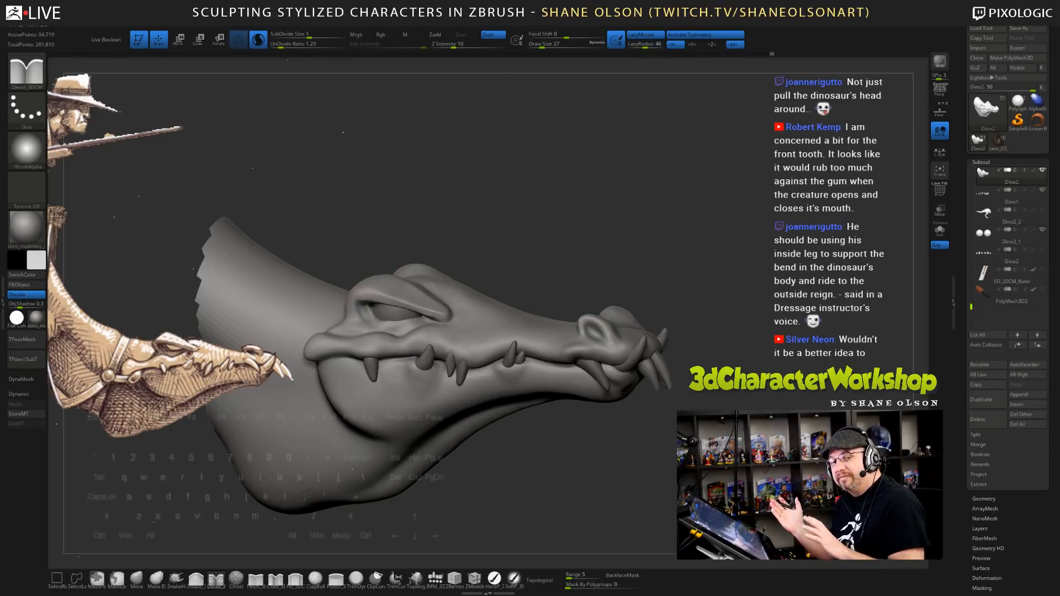
{"action": "left_click_drag", "start_coordinate": [724, 349], "coordinate": [724, 412], "text": "alt"}
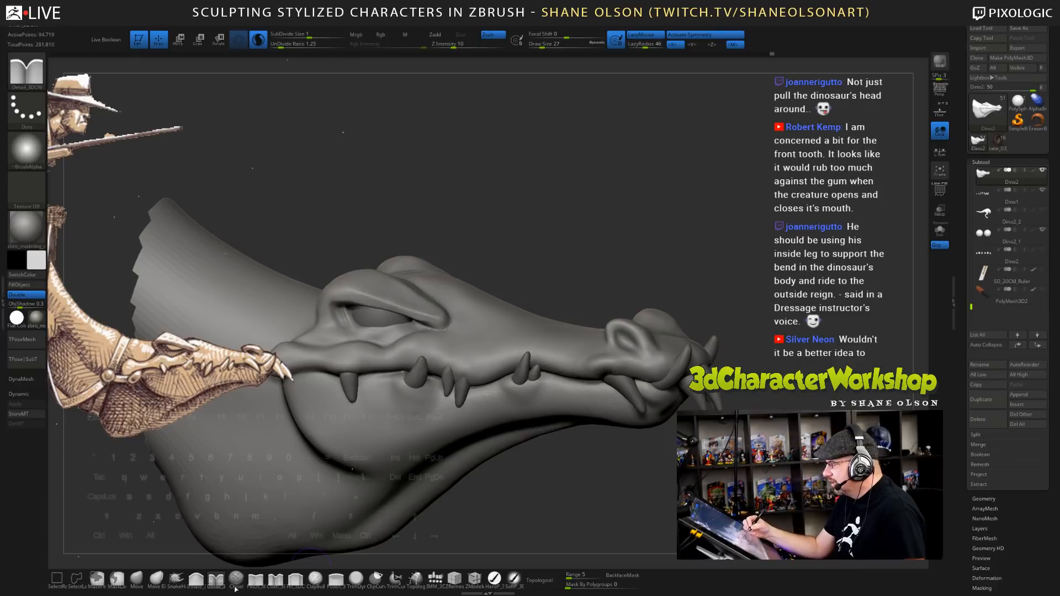
- Refine the nostril and snout tip with the Move brush at draw sizes 23 and 33
{"action": "left_click", "coordinate": [136, 578]}
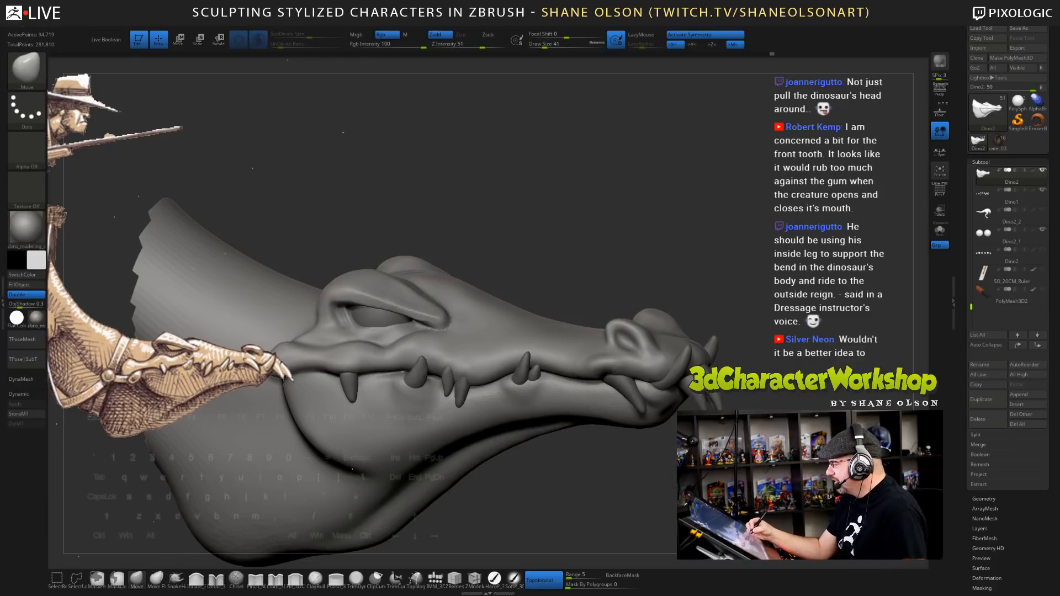
{"action": "left_click_drag", "start_coordinate": [665, 226], "coordinate": [562, 275]}
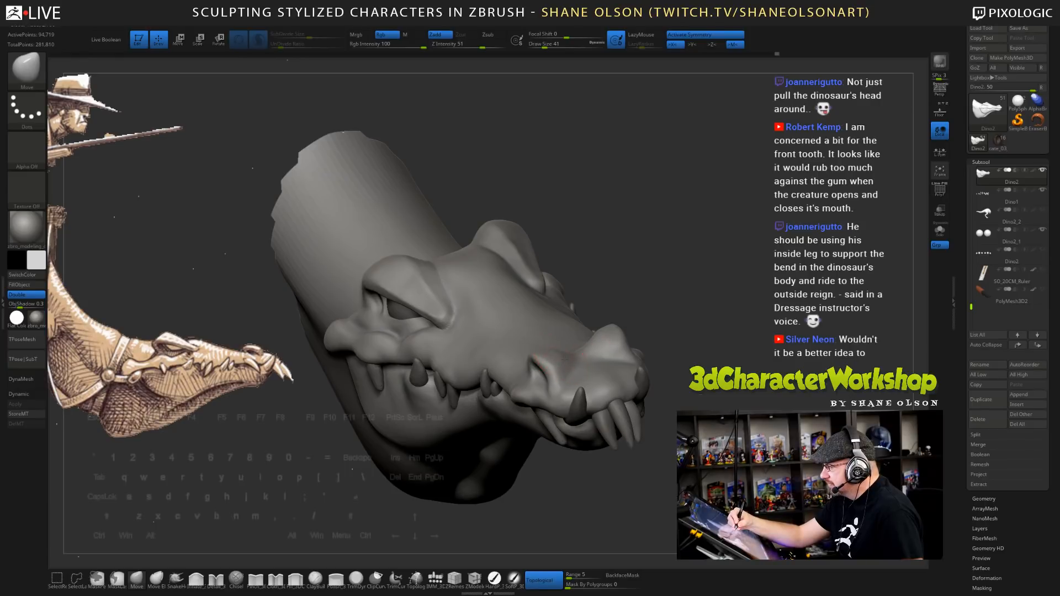
{"action": "mouse_move", "coordinate": [565, 359]}
{"action": "right_mouse_down"}
{"action": "mouse_move", "coordinate": [606, 348]}
{"action": "mouse_move", "coordinate": [627, 326]}
{"action": "right_mouse_up"}
{"action": "key", "text": "s"}
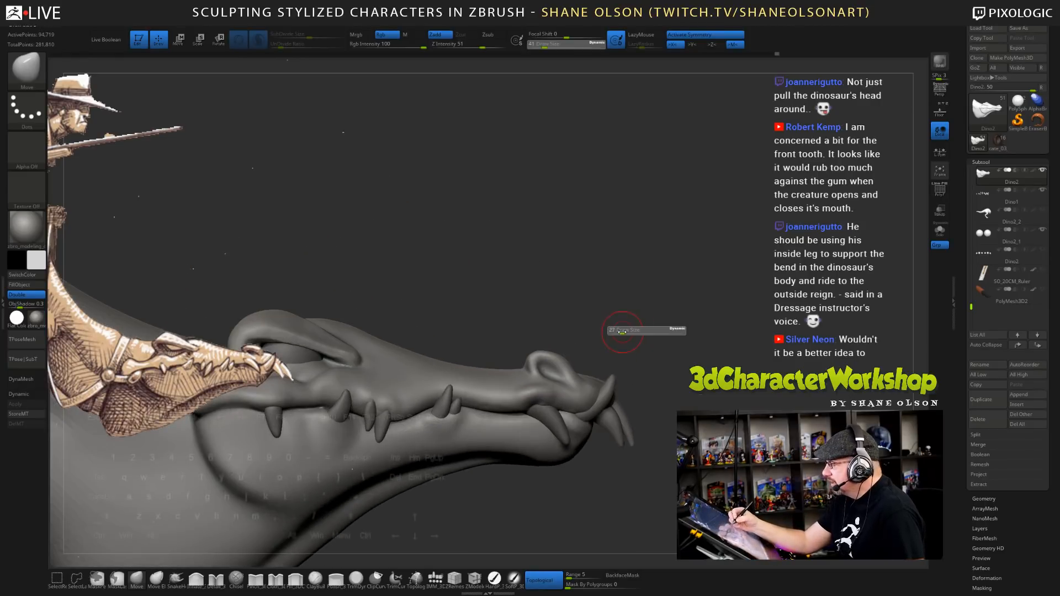
{"action": "left_click_drag", "start_coordinate": [622, 331], "coordinate": [620, 332]}
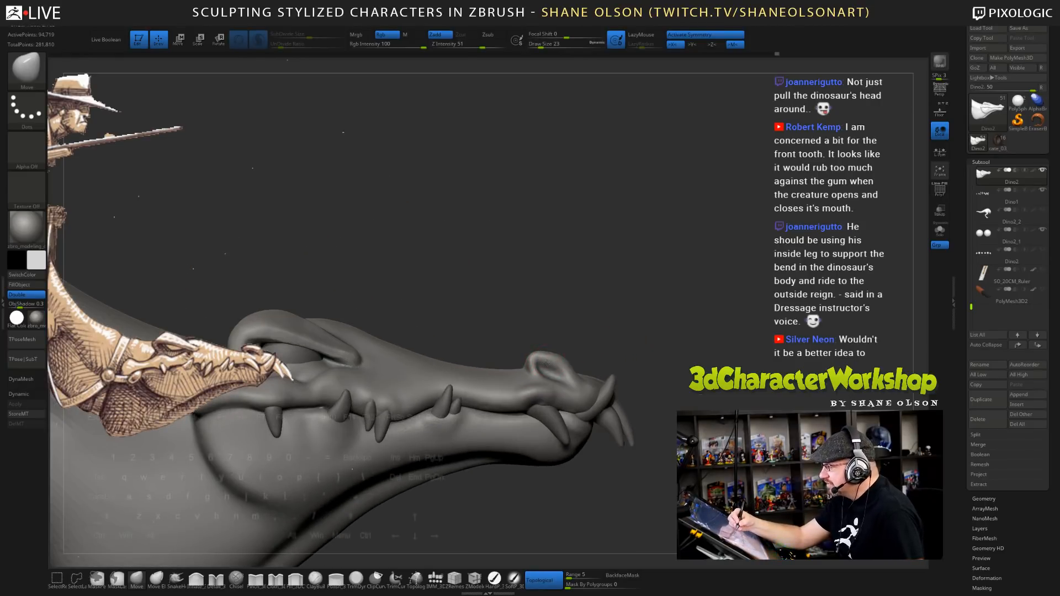
{"action": "mouse_move", "coordinate": [618, 337]}
{"action": "right_mouse_down"}
{"action": "mouse_move", "coordinate": [590, 352]}
{"action": "mouse_move", "coordinate": [552, 346]}
{"action": "mouse_move", "coordinate": [538, 364]}
{"action": "right_mouse_up"}
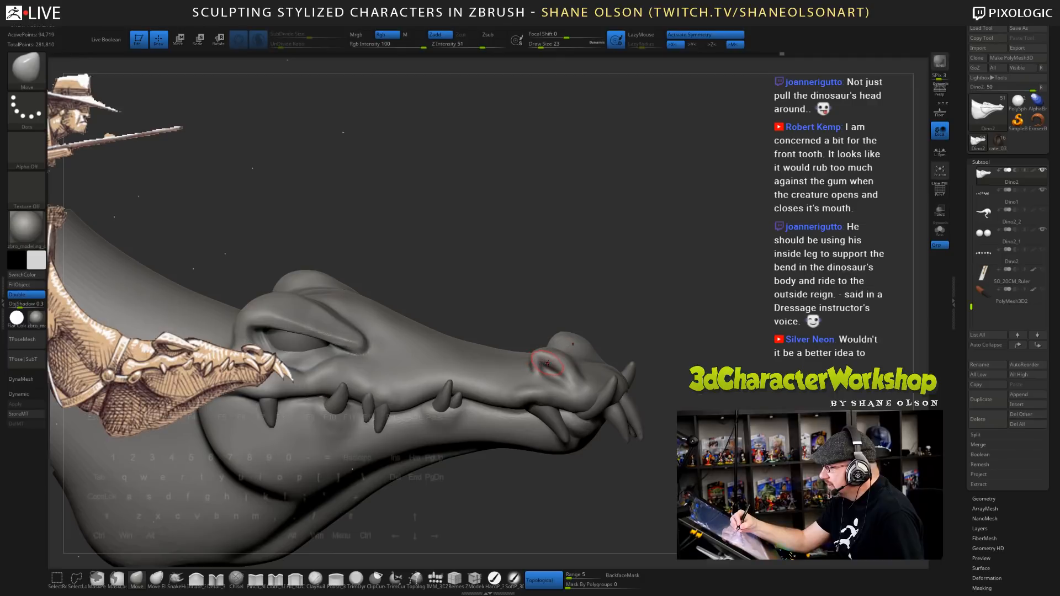
{"action": "right_click_drag", "start_coordinate": [573, 358], "coordinate": [569, 379]}
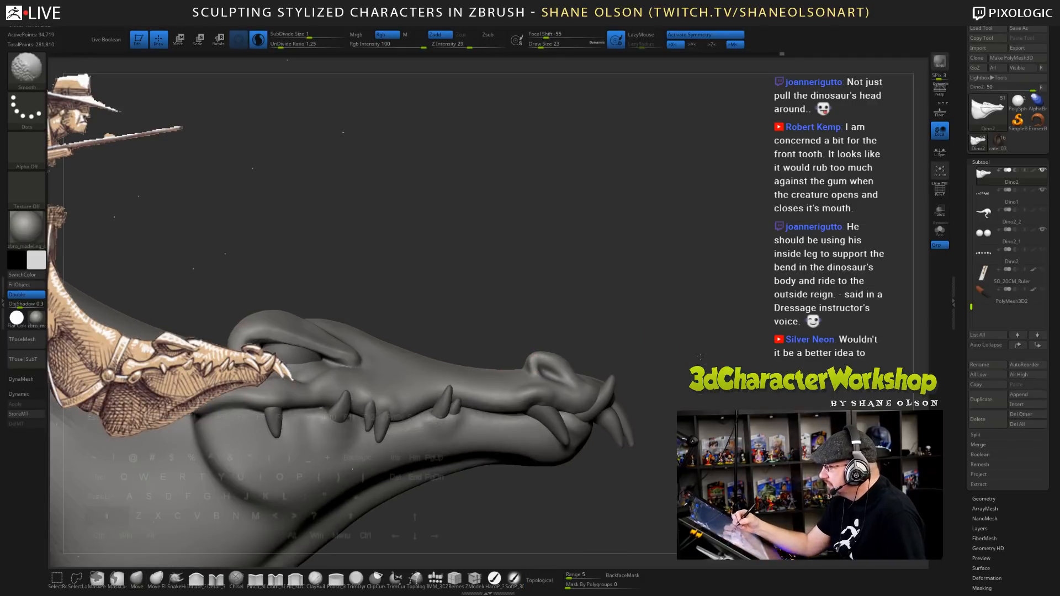
{"action": "key", "text": "bracketright"}
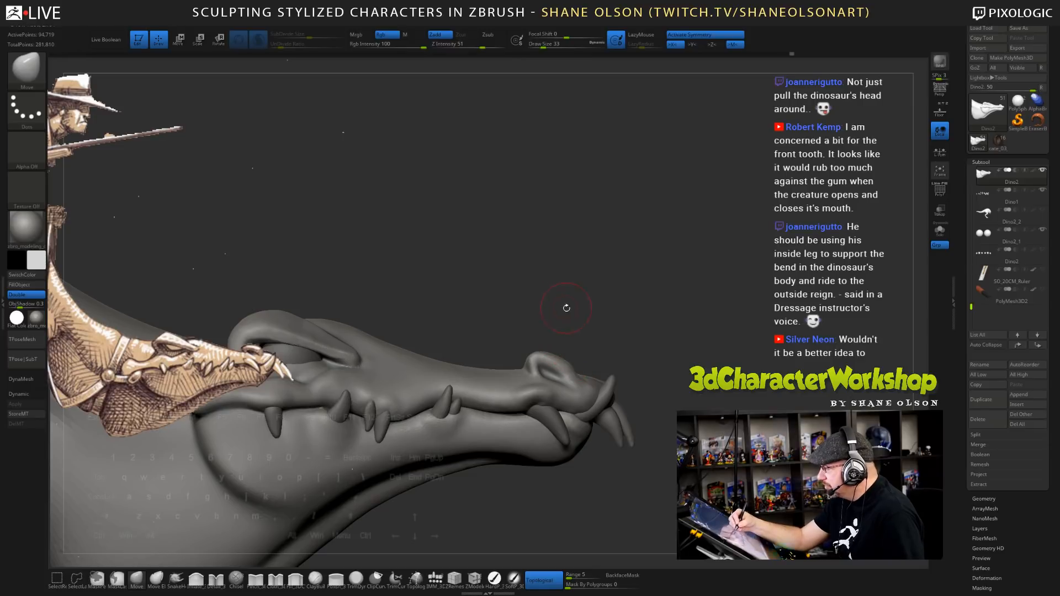
{"action": "right_click_drag", "start_coordinate": [660, 368], "coordinate": [672, 473], "text": "alt"}
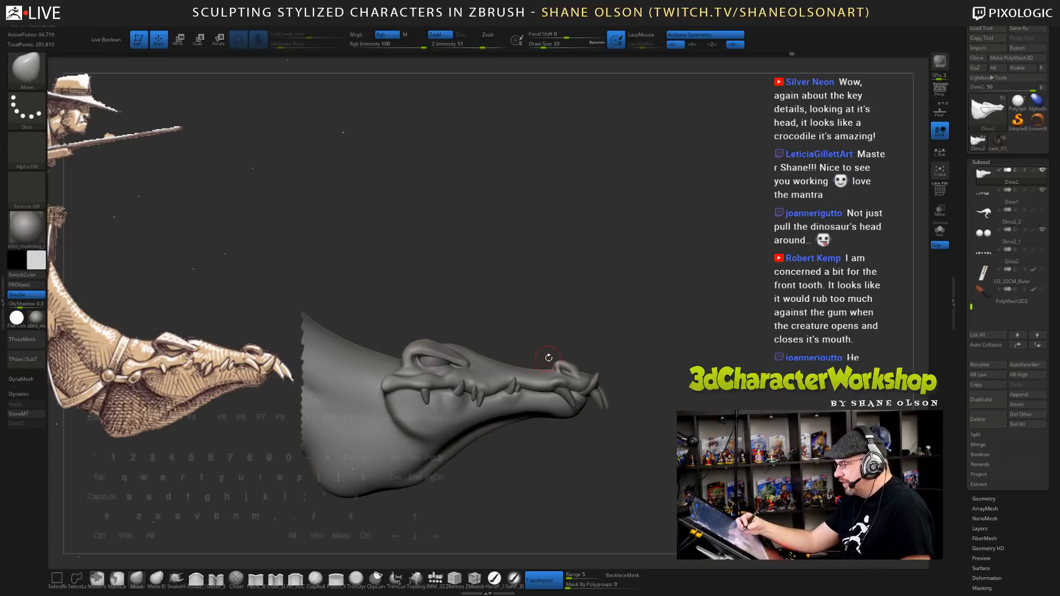
- Mask the snout tip from the nostril forward, blur the mask's edge and invert it
{"action": "mouse_move", "coordinate": [539, 350]}
{"action": "left_mouse_down", "text": "ctrl"}
{"action": "mouse_move", "coordinate": [634, 427]}
{"action": "mouse_move", "coordinate": [628, 486]}
{"action": "mouse_move", "coordinate": [638, 474]}
{"action": "left_mouse_up", "text": "ctrl"}
{"action": "key", "text": "w"}
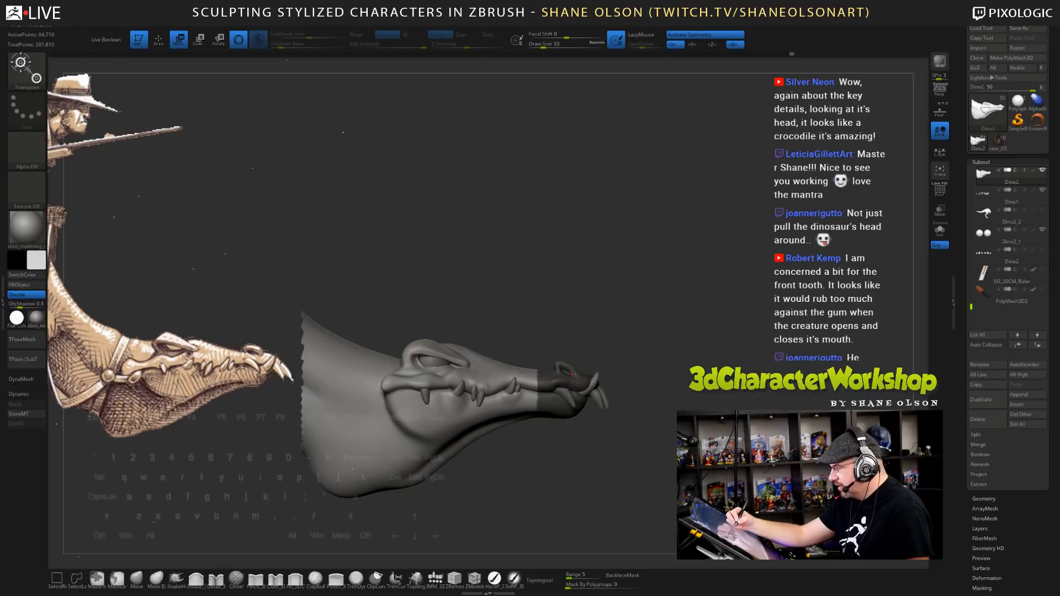
{"action": "key", "text": "q"}
{"action": "left_click", "coordinate": [559, 376], "text": "ctrl"}
{"action": "left_click", "coordinate": [561, 376], "text": "ctrl"}
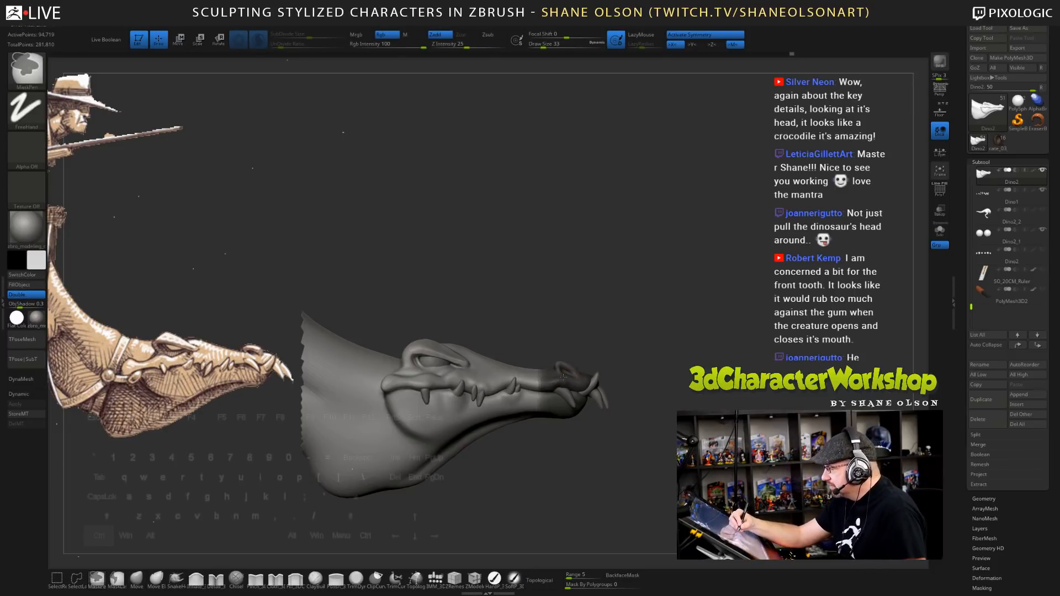
{"action": "left_click", "coordinate": [574, 331], "text": "ctrl"}
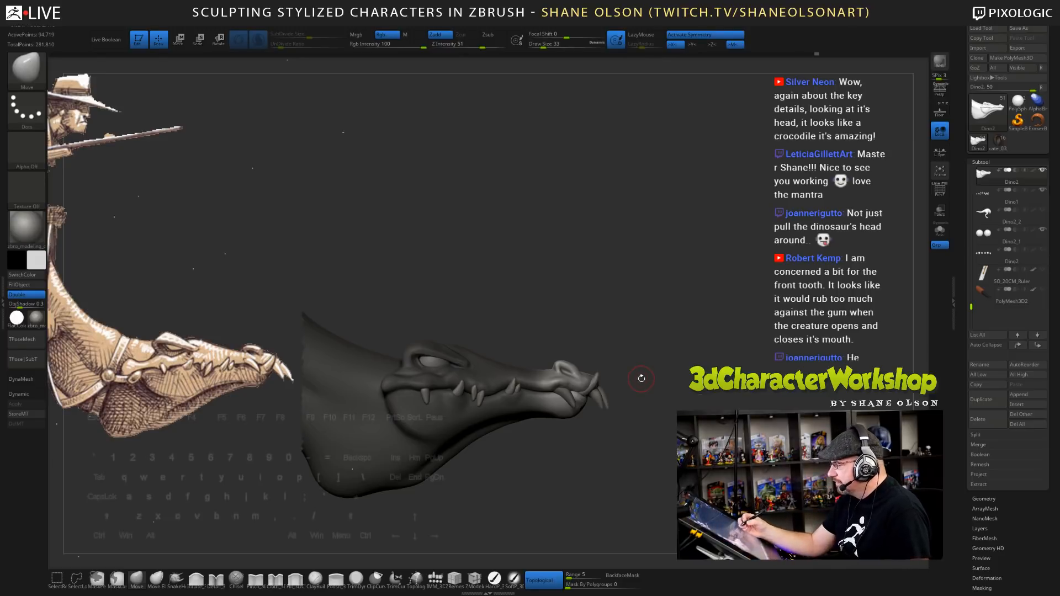
- Activate the transform gizmo on the unmasked snout tip, reset its orientation and place its pivot just behind the nostril
{"action": "key", "text": "w"}
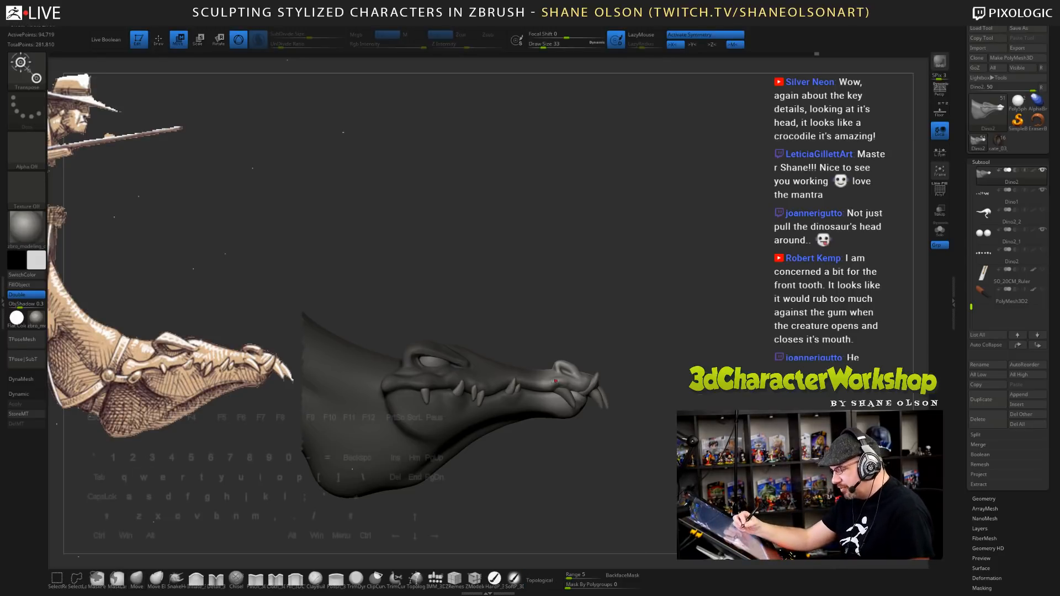
{"action": "key", "text": "q"}
{"action": "key", "text": "w"}
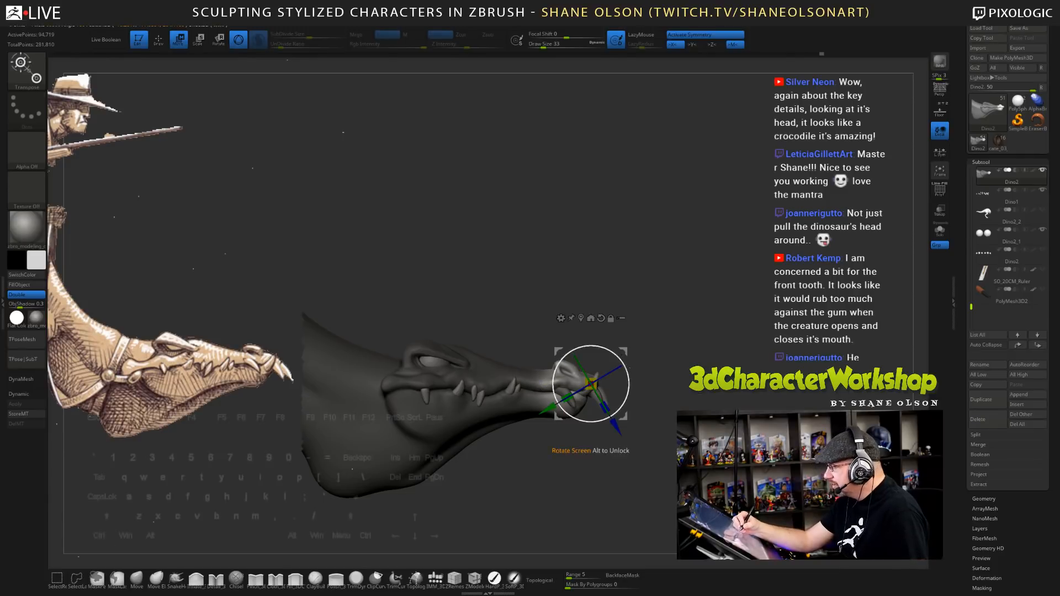
{"action": "left_click", "coordinate": [601, 318]}
{"action": "left_click_drag", "start_coordinate": [641, 383], "coordinate": [560, 382], "text": "alt"}
{"action": "mouse_move", "coordinate": [643, 354]}
{"action": "left_mouse_down"}
{"action": "mouse_move", "coordinate": [662, 367]}
{"action": "mouse_move", "coordinate": [652, 364]}
{"action": "left_mouse_up"}
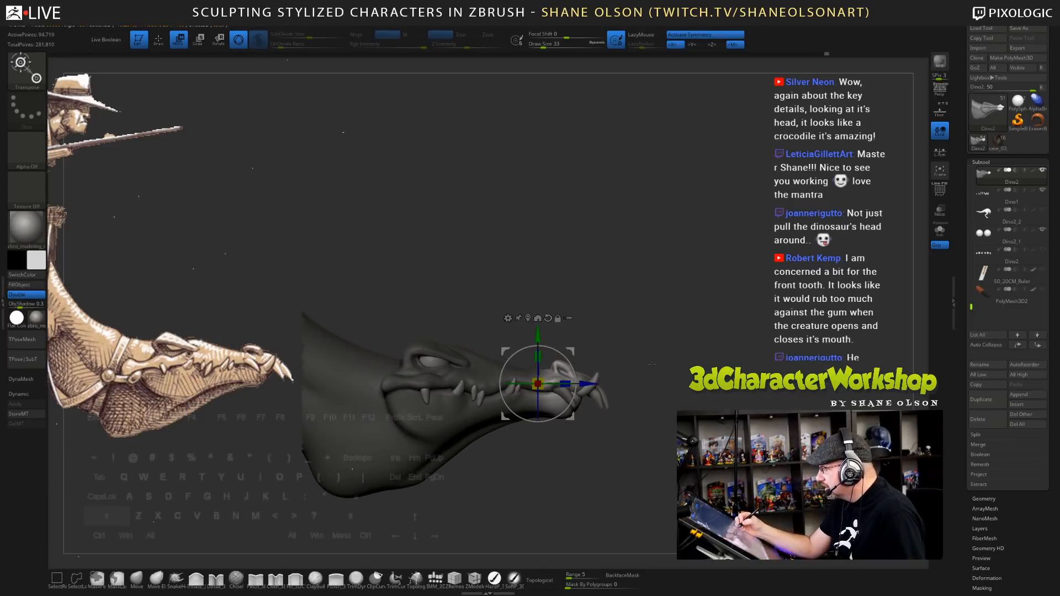
- Move the unmasked snout tip slightly back along the head's length with the transform gizmo
{"action": "left_click_drag", "start_coordinate": [588, 384], "coordinate": [585, 384]}
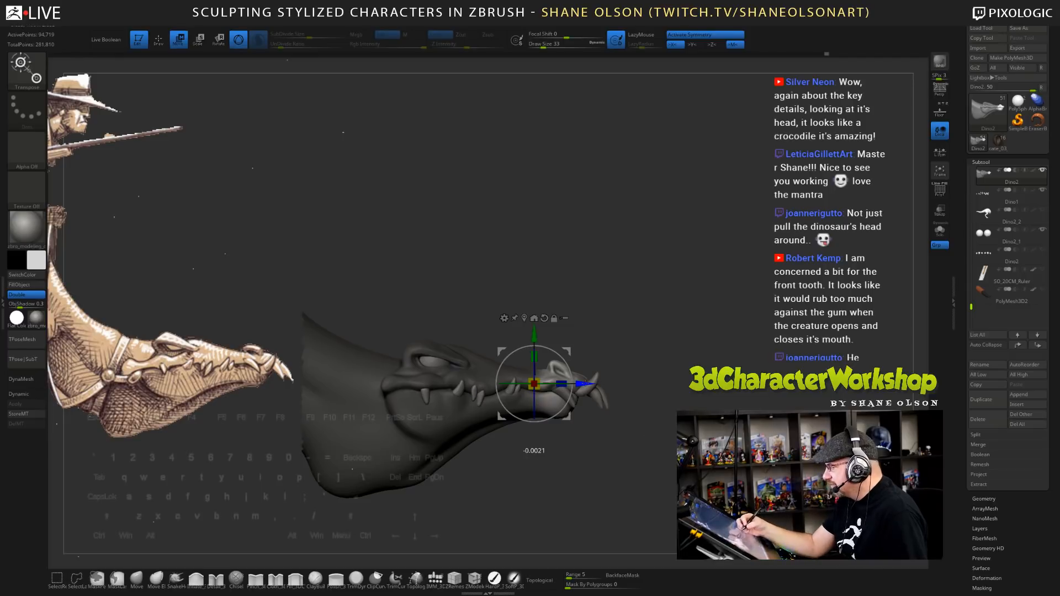
{"action": "left_click_drag", "start_coordinate": [606, 434], "coordinate": [607, 451], "text": "alt"}
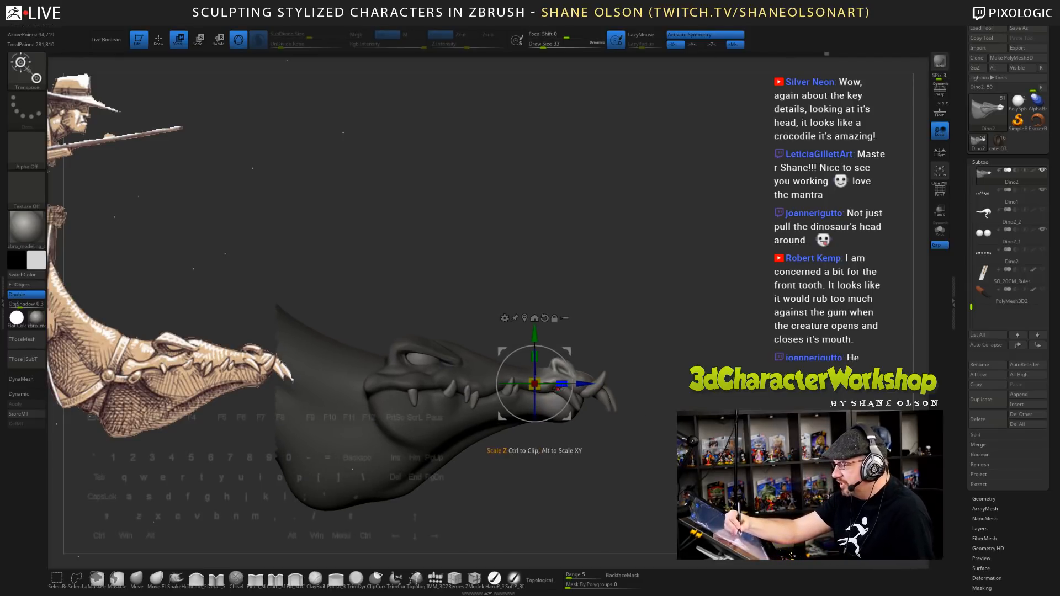
{"action": "left_click_drag", "start_coordinate": [585, 384], "coordinate": [581, 383]}
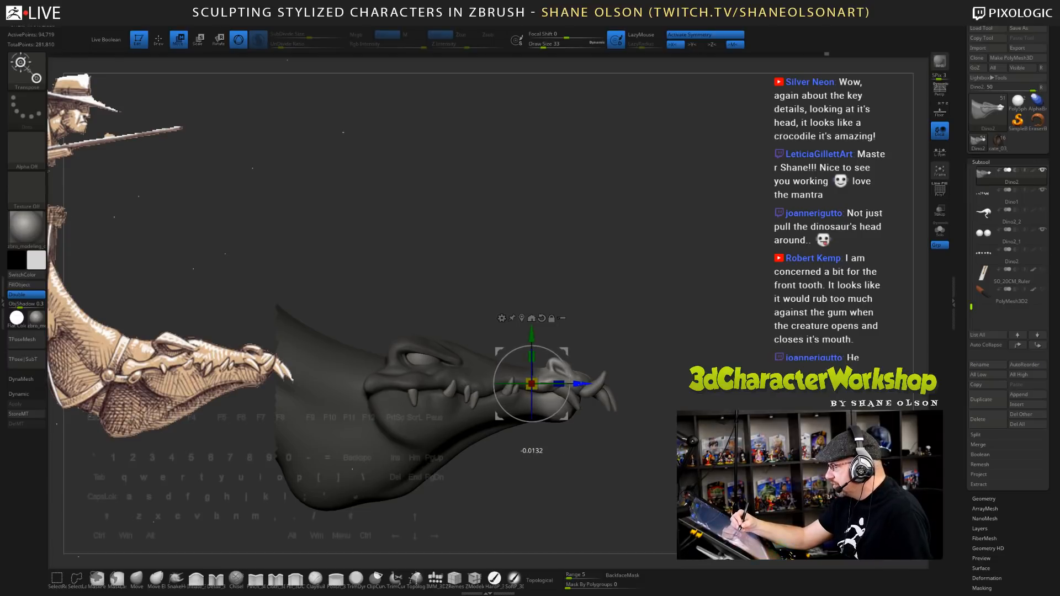
{"action": "key", "text": "ctrl"}
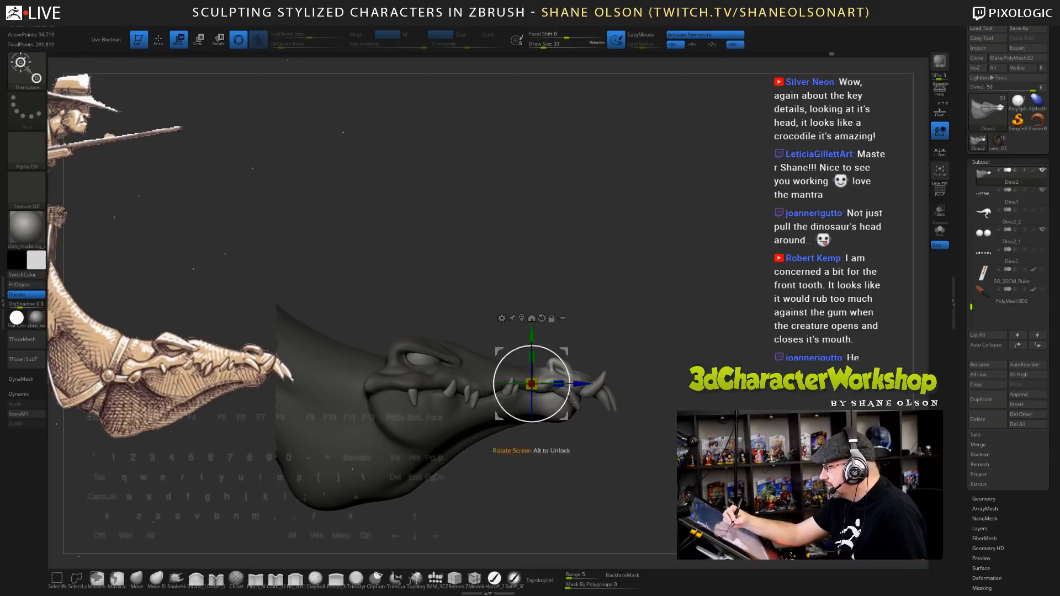
- On the teeth subtool Dino1, isolate the front teeth with an inverted mask and move them back along the snout with the gizmo
{"action": "left_click", "coordinate": [985, 194]}
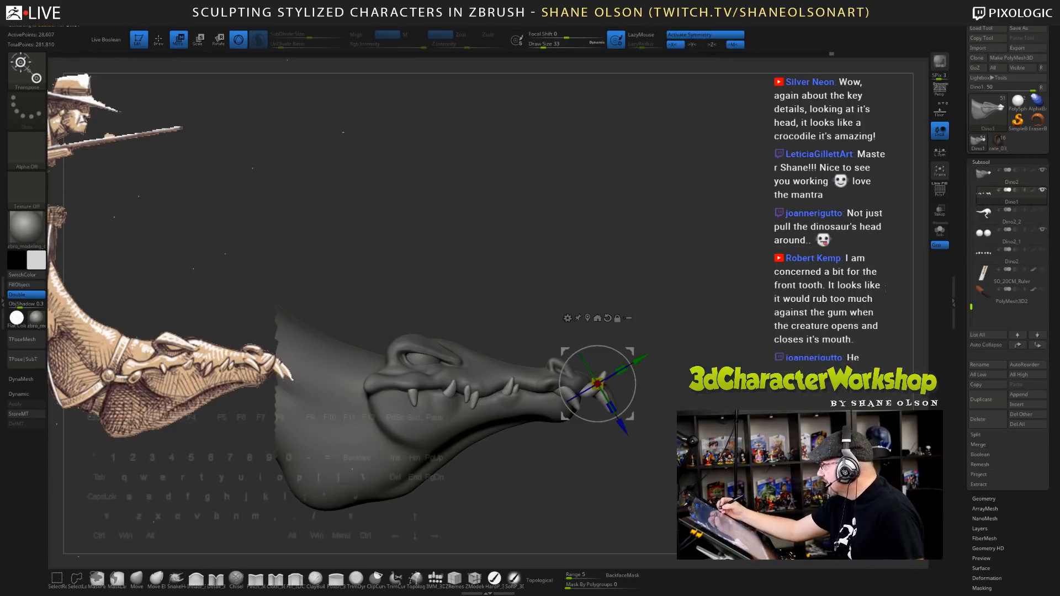
{"action": "key", "text": "q"}
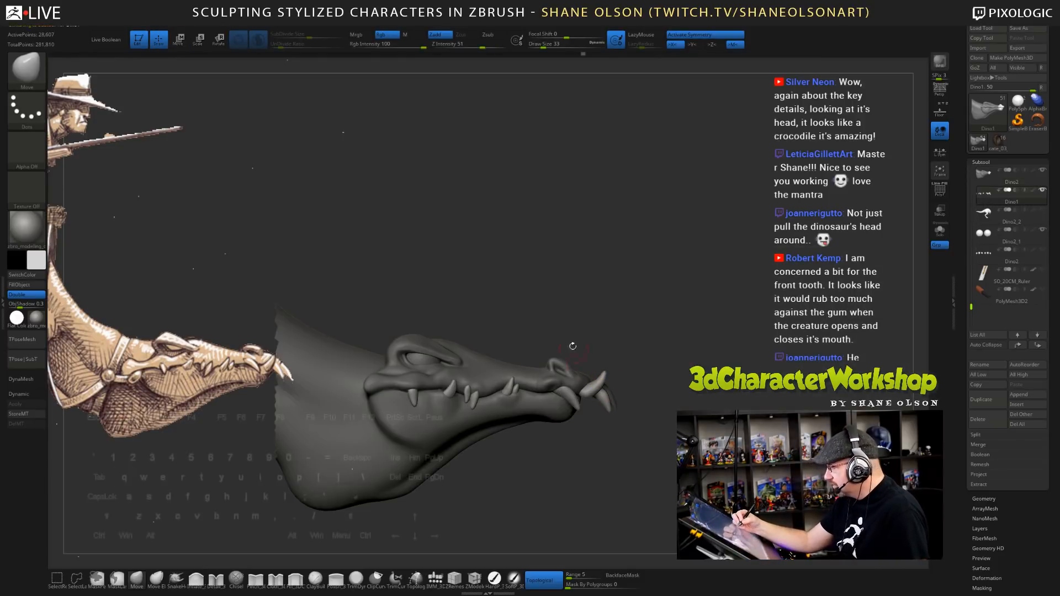
{"action": "left_click_drag", "start_coordinate": [530, 284], "coordinate": [658, 479], "text": "ctrl"}
{"action": "left_click", "coordinate": [720, 362], "text": "ctrl"}
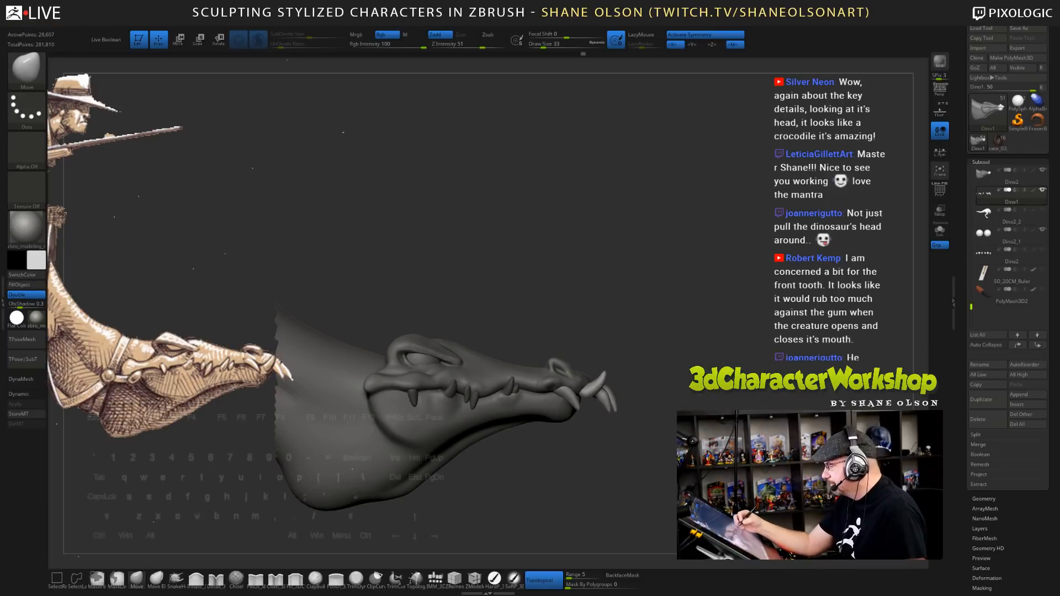
{"action": "key", "text": "w"}
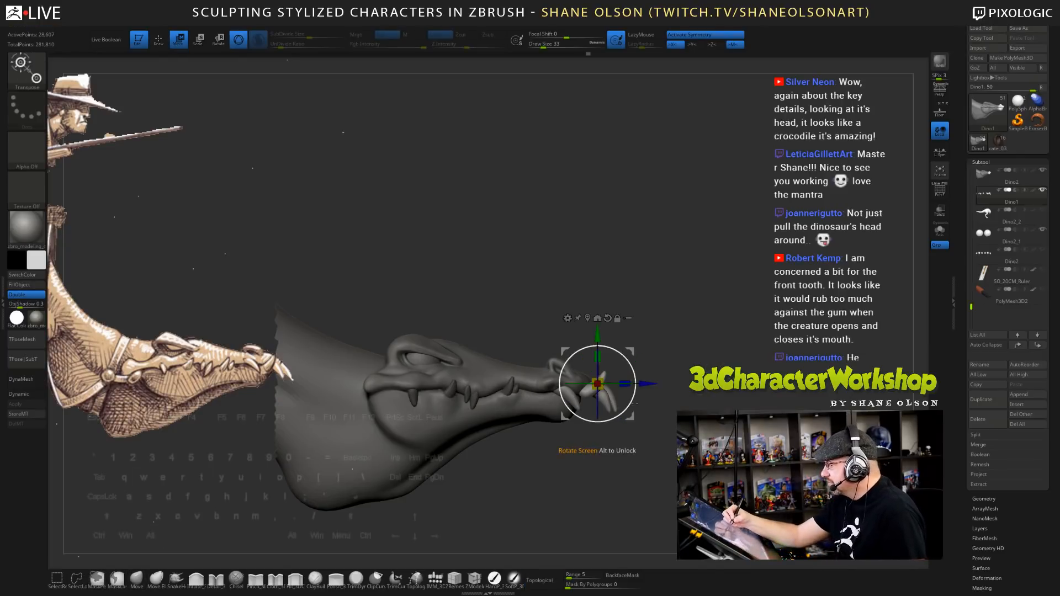
{"action": "mouse_move", "coordinate": [643, 384]}
{"action": "left_mouse_down"}
{"action": "mouse_move", "coordinate": [633, 384]}
{"action": "mouse_move", "coordinate": [663, 364]}
{"action": "mouse_move", "coordinate": [574, 367]}
{"action": "left_mouse_up"}
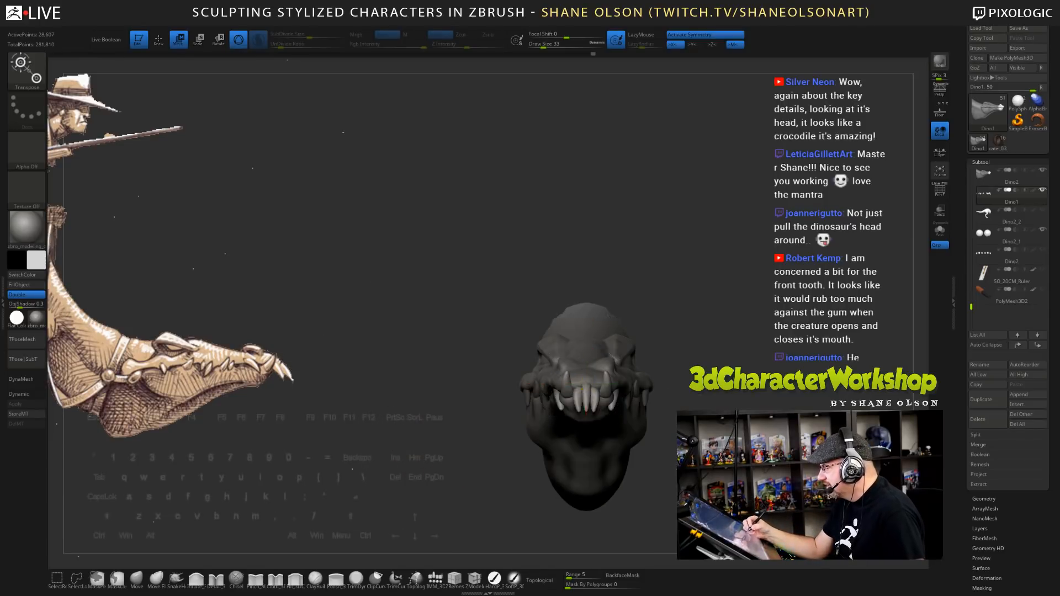
- From above, set the gizmo pivot at the side of the snout tip, reset its orientation and move the front teeth slightly outward
{"action": "left_click_drag", "start_coordinate": [651, 442], "coordinate": [651, 342]}
{"action": "left_click_drag", "start_coordinate": [681, 395], "coordinate": [690, 406], "text": "shift"}
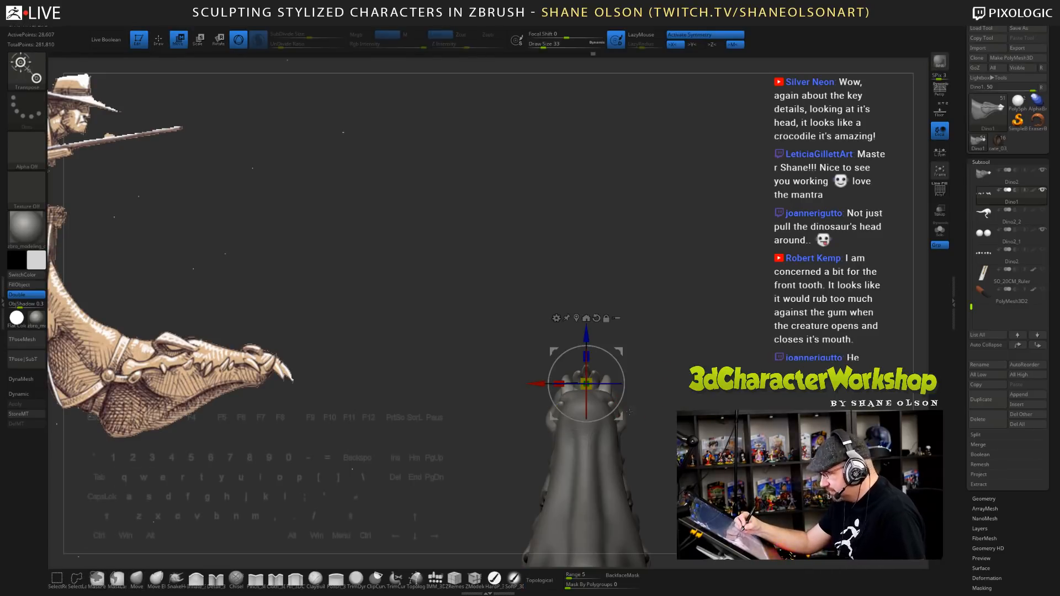
{"action": "left_click_drag", "start_coordinate": [627, 343], "coordinate": [696, 276], "text": "alt"}
{"action": "left_click", "coordinate": [558, 405], "text": "alt"}
{"action": "left_click_drag", "start_coordinate": [671, 386], "coordinate": [634, 378]}
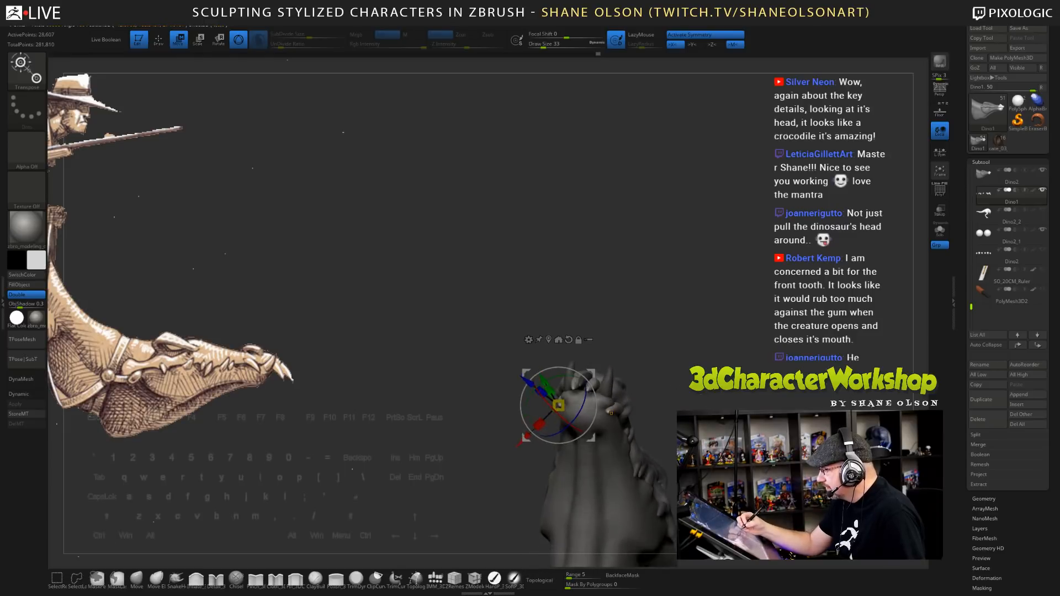
{"action": "left_click_drag", "start_coordinate": [610, 413], "coordinate": [613, 406]}
{"action": "left_click", "coordinate": [568, 340], "text": "alt"}
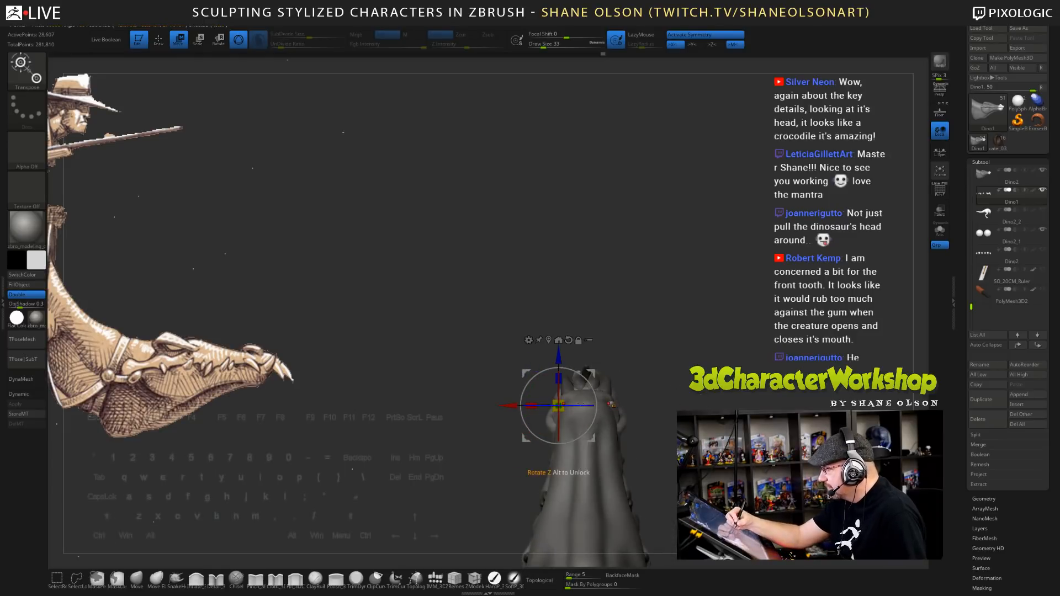
{"action": "left_click_drag", "start_coordinate": [508, 405], "coordinate": [506, 406]}
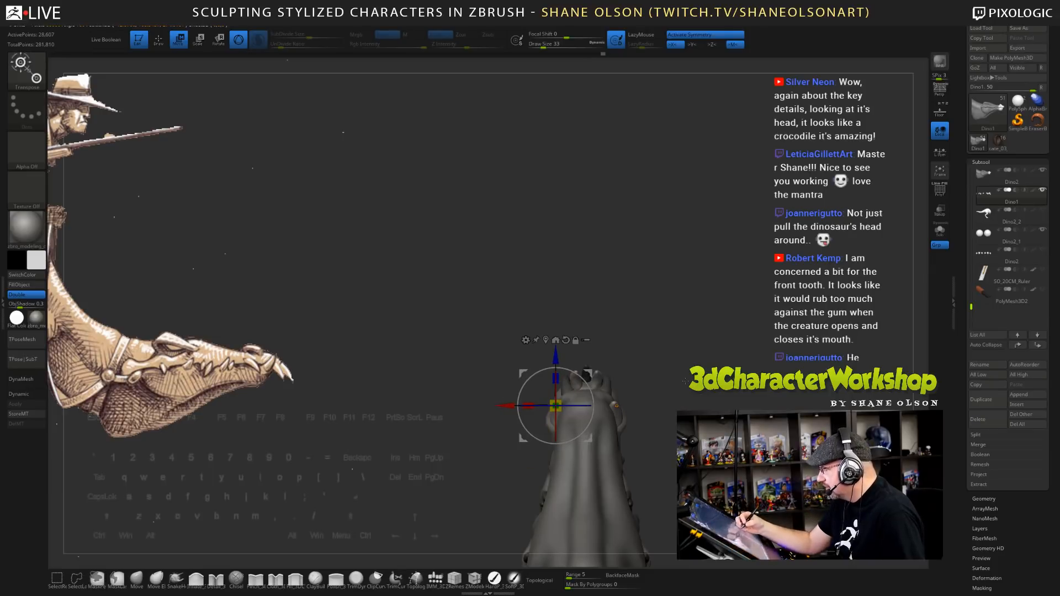
- Display the teeth's polygroup colours and examine how the teeth sit in the jaw from the side and front
{"action": "key", "text": "2"}
{"action": "mouse_move", "coordinate": [685, 380]}
{"action": "left_mouse_down"}
{"action": "mouse_move", "coordinate": [712, 464]}
{"action": "mouse_move", "coordinate": [786, 449]}
{"action": "mouse_move", "coordinate": [767, 450]}
{"action": "mouse_move", "coordinate": [768, 436]}
{"action": "left_mouse_up"}
{"action": "key", "text": "q"}
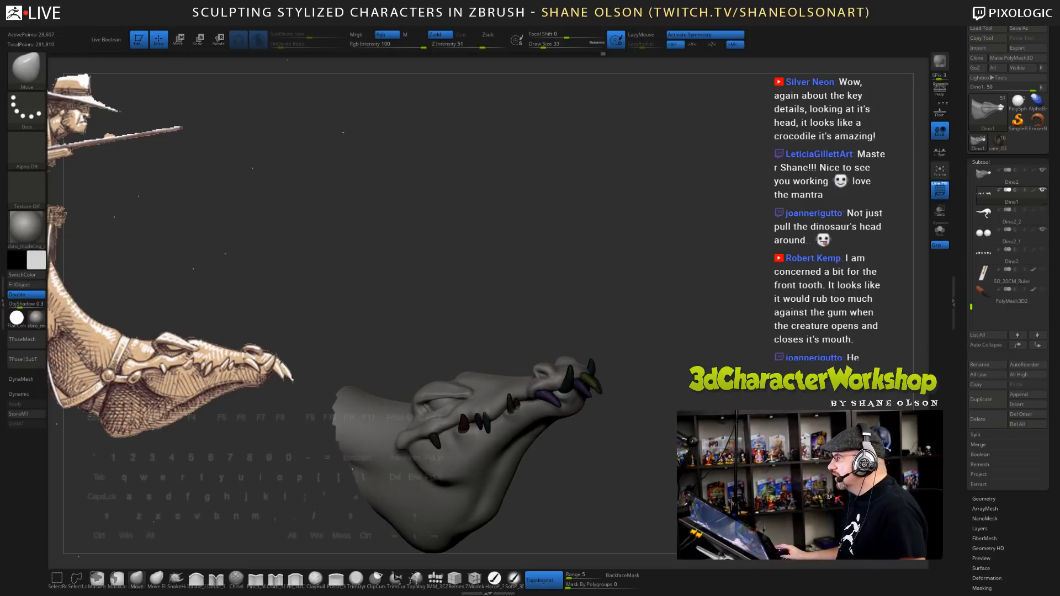
{"action": "mouse_move", "coordinate": [710, 331]}
{"action": "left_mouse_down"}
{"action": "mouse_move", "coordinate": [728, 357]}
{"action": "mouse_move", "coordinate": [716, 353]}
{"action": "mouse_move", "coordinate": [740, 302]}
{"action": "mouse_move", "coordinate": [758, 305]}
{"action": "mouse_move", "coordinate": [717, 317]}
{"action": "mouse_move", "coordinate": [687, 284]}
{"action": "mouse_move", "coordinate": [710, 281]}
{"action": "left_mouse_up"}
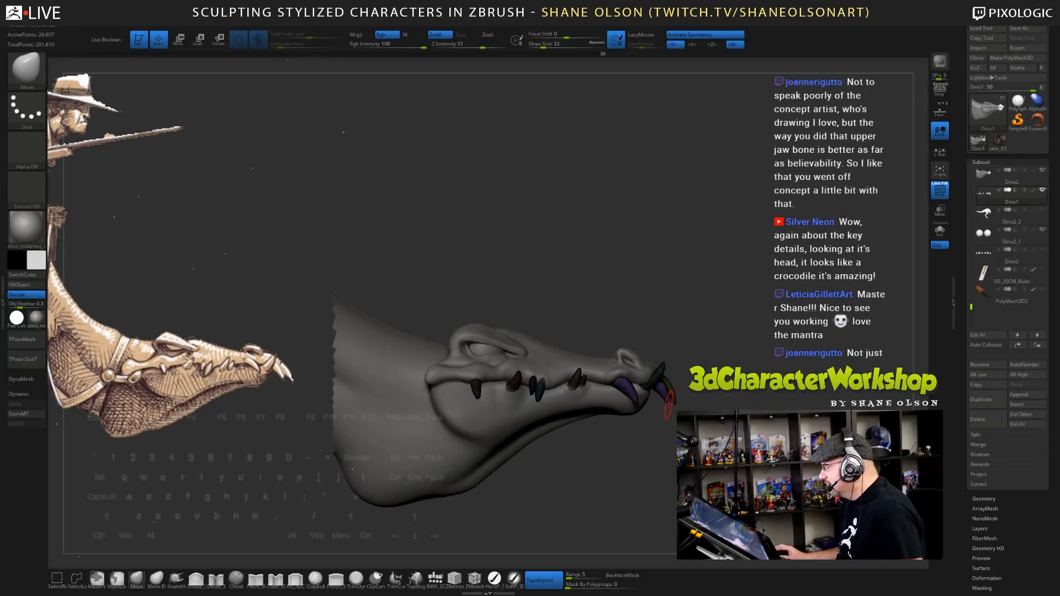
{"action": "left_click_drag", "start_coordinate": [730, 359], "coordinate": [600, 408]}
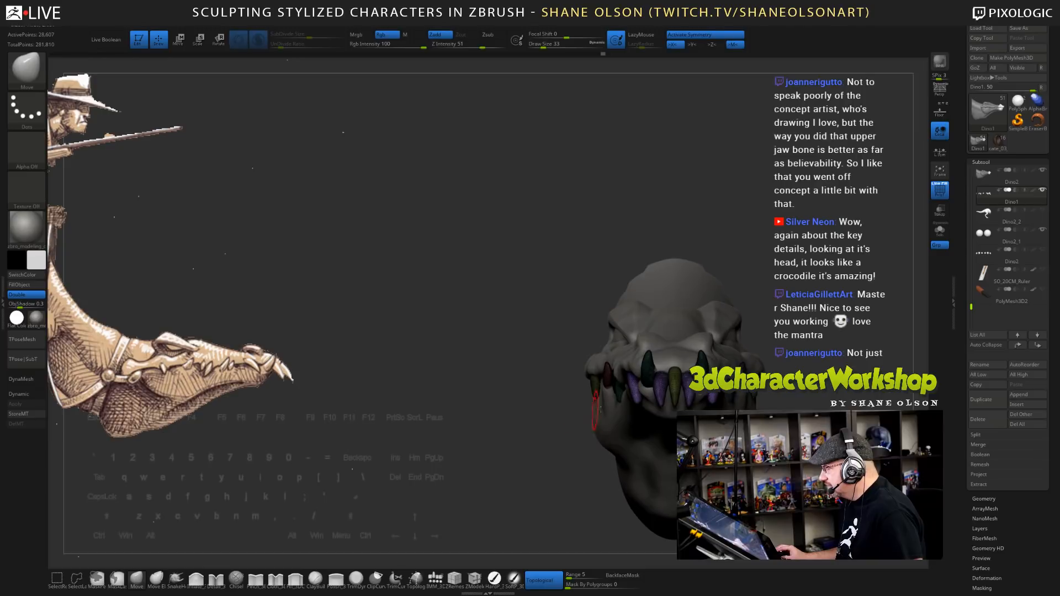
{"action": "left_click_drag", "start_coordinate": [533, 414], "coordinate": [745, 355]}
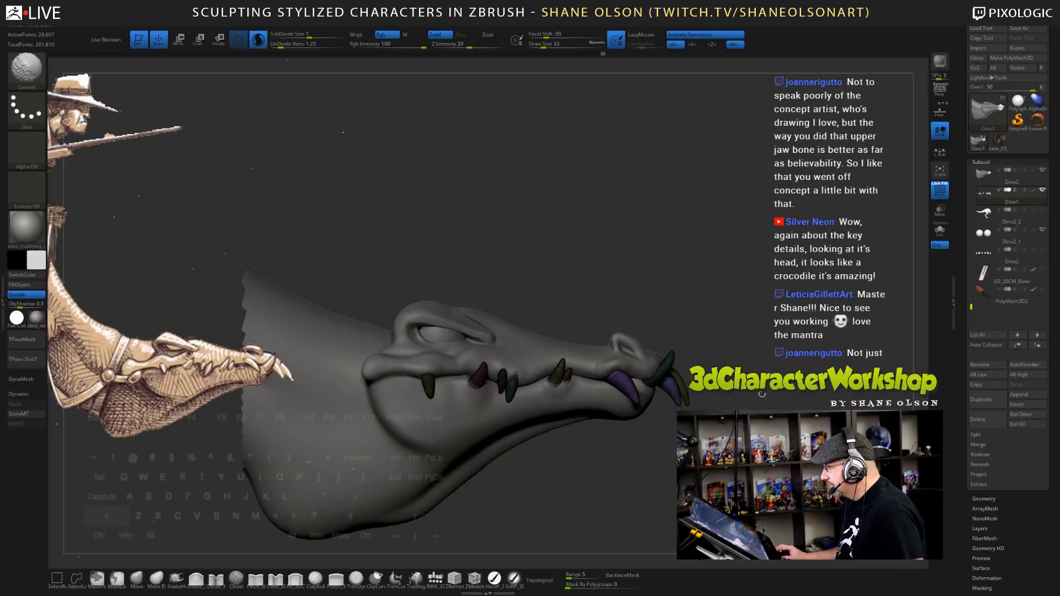
- Solo the teeth, mask all but the large lower front tooth, hide the polygroup colours and bring the head back into view
{"action": "left_click_drag", "start_coordinate": [757, 316], "coordinate": [641, 456], "text": "ctrl"}
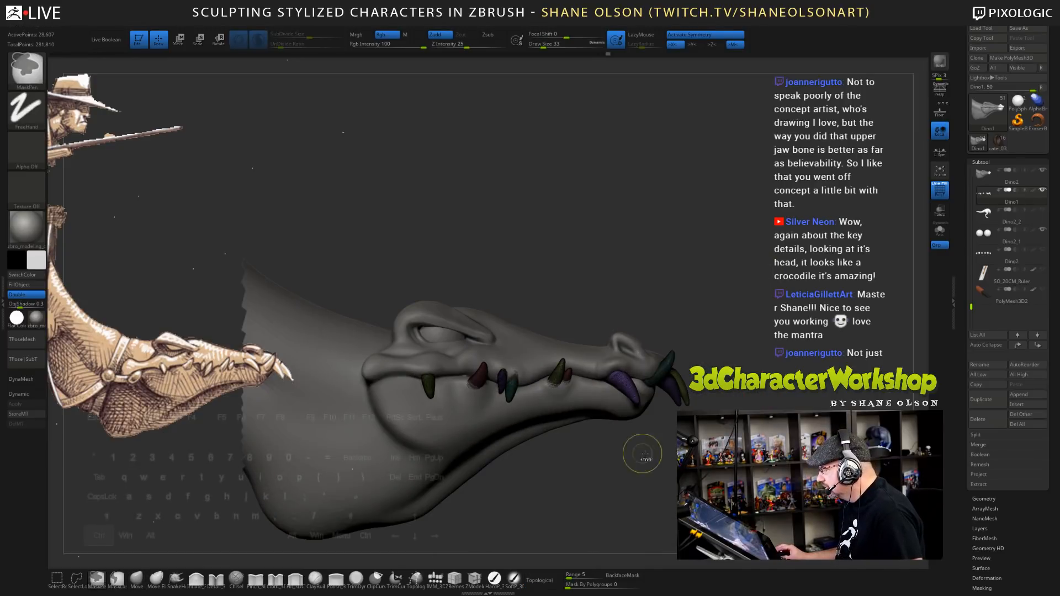
{"action": "left_click", "coordinate": [940, 232]}
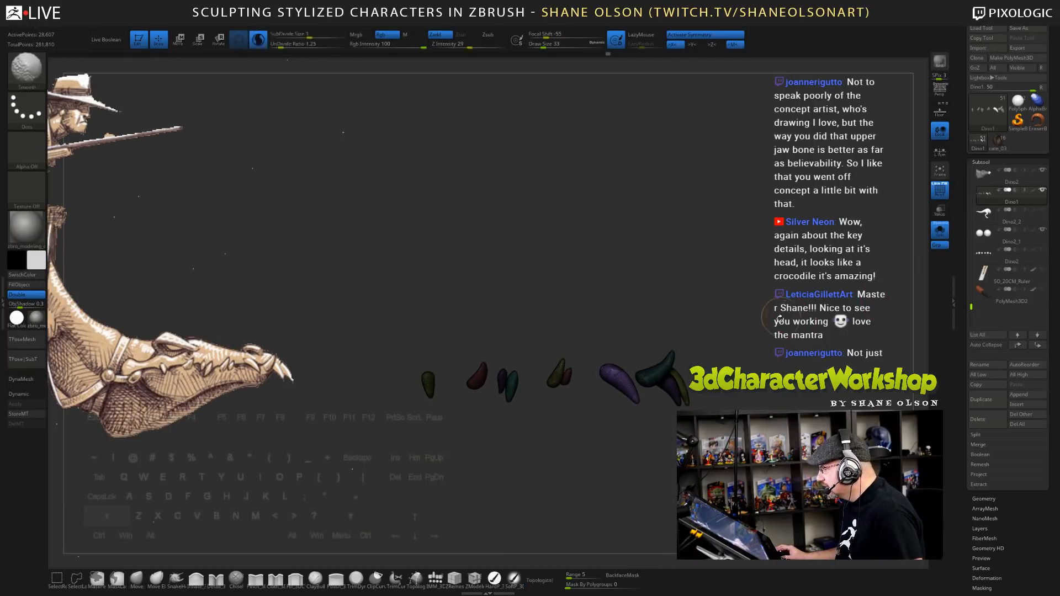
{"action": "key", "text": "shift+f"}
{"action": "left_click_drag", "start_coordinate": [782, 329], "coordinate": [771, 352], "text": "alt"}
{"action": "left_click", "coordinate": [940, 231]}
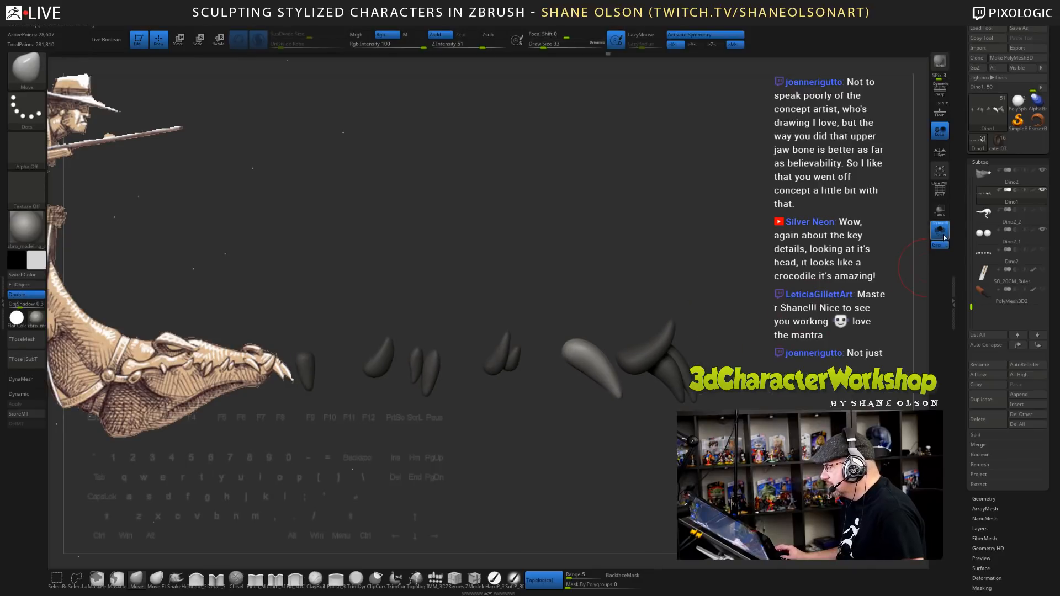
- Reposition and rotate the large lower front tooth from the front view with the transform gizmo, turning on Local Symmetry
{"action": "key", "text": "w"}
{"action": "left_click_drag", "start_coordinate": [762, 297], "coordinate": [635, 312]}
{"action": "left_click_drag", "start_coordinate": [563, 397], "coordinate": [589, 392]}
{"action": "key", "text": "ctrl+z"}
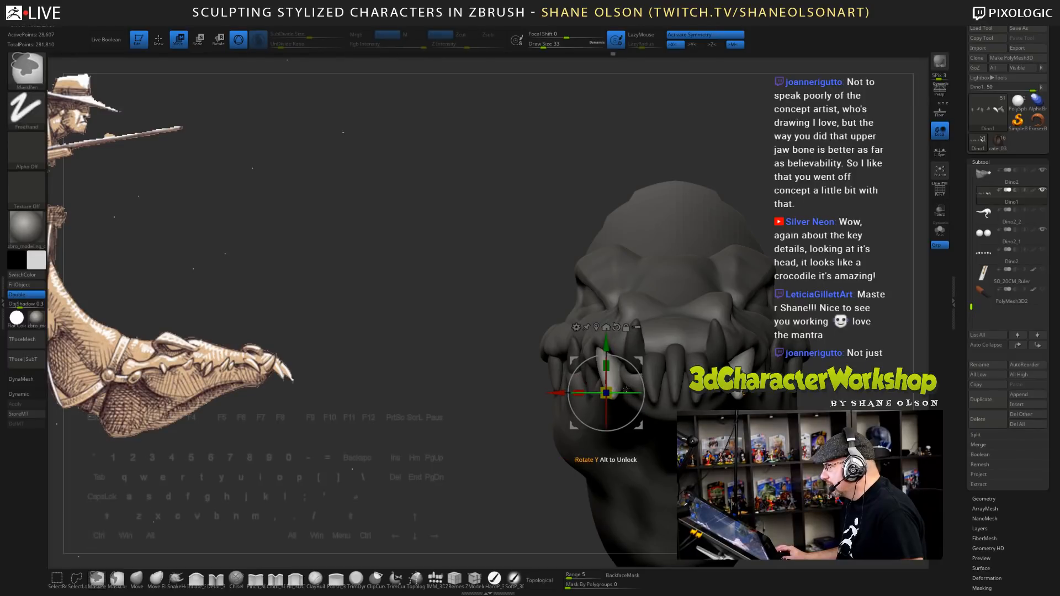
{"action": "left_click_drag", "start_coordinate": [638, 361], "coordinate": [644, 338]}
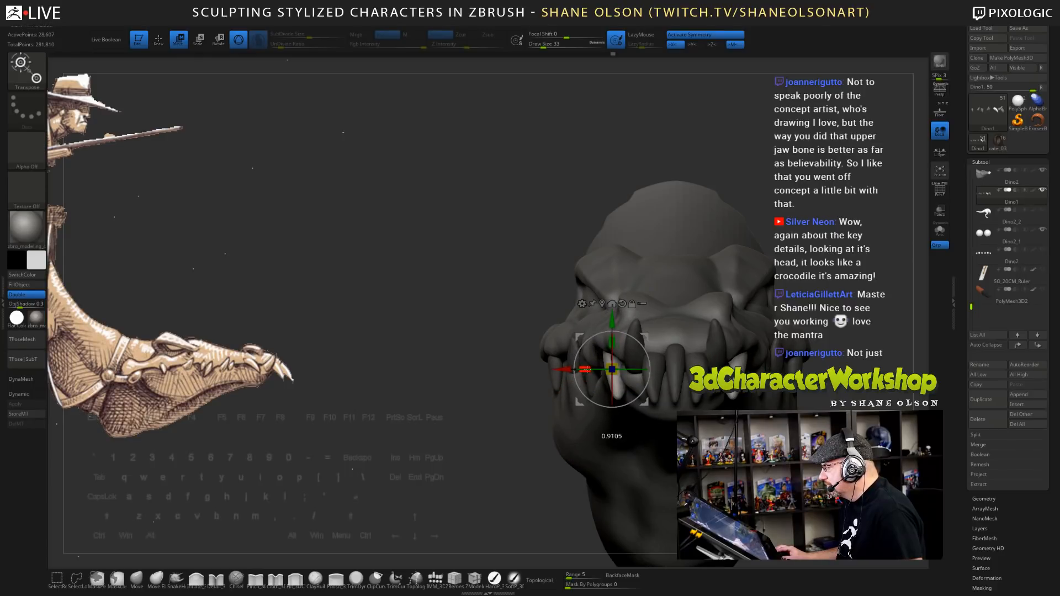
{"action": "left_click", "coordinate": [939, 150]}
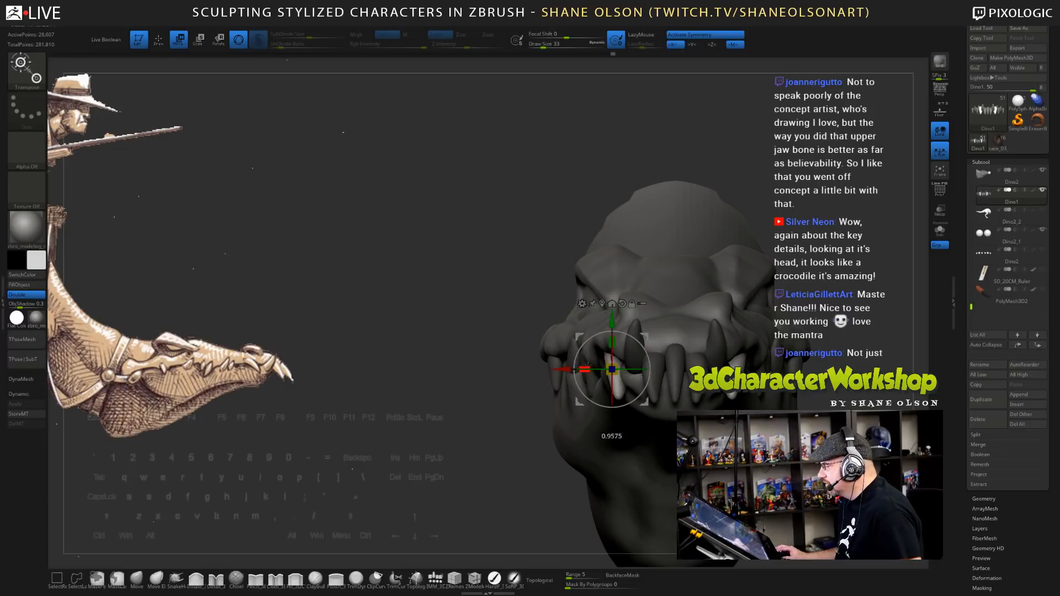
{"action": "left_click_drag", "start_coordinate": [584, 369], "coordinate": [560, 369]}
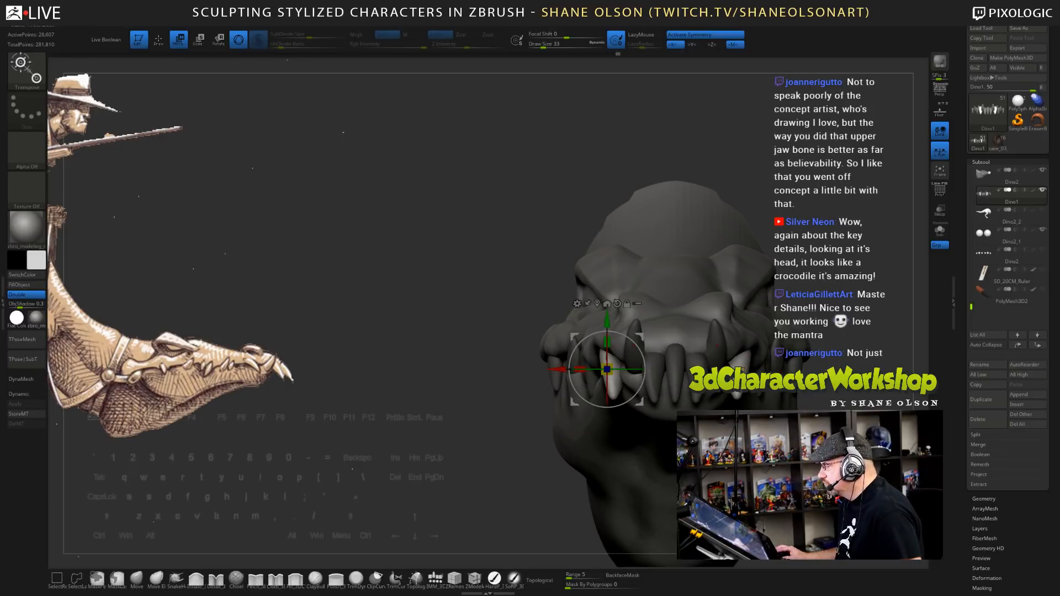
{"action": "left_click_drag", "start_coordinate": [639, 344], "coordinate": [639, 342]}
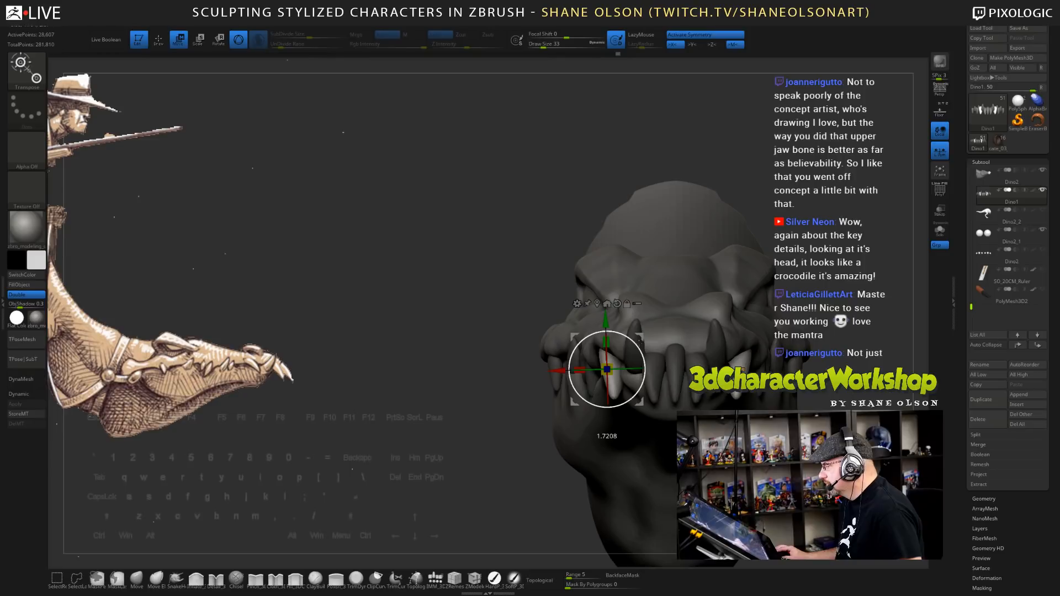
{"action": "left_click_drag", "start_coordinate": [414, 327], "coordinate": [509, 325]}
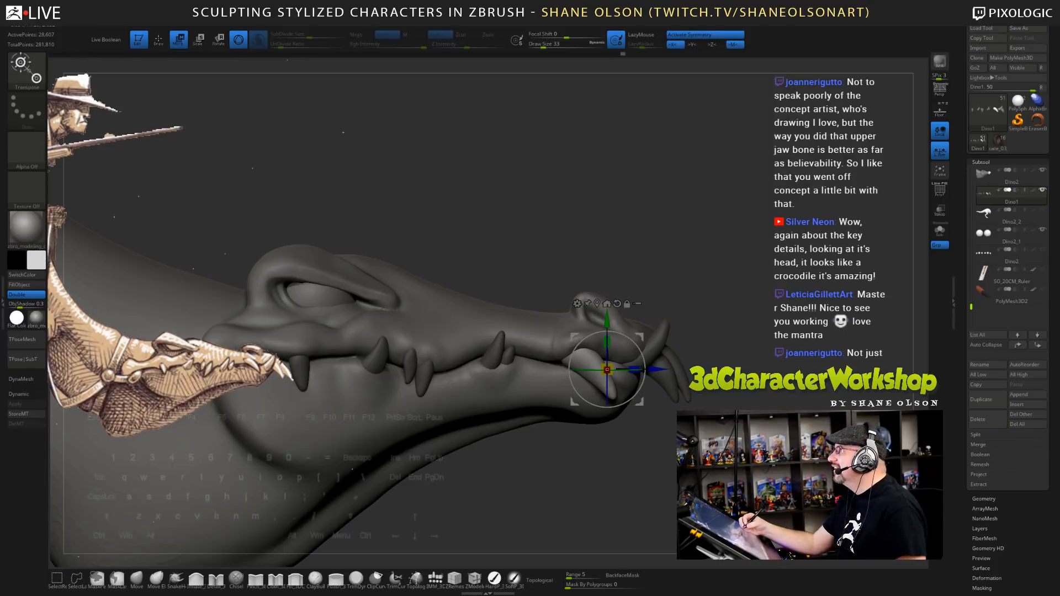
{"action": "key", "text": "q"}
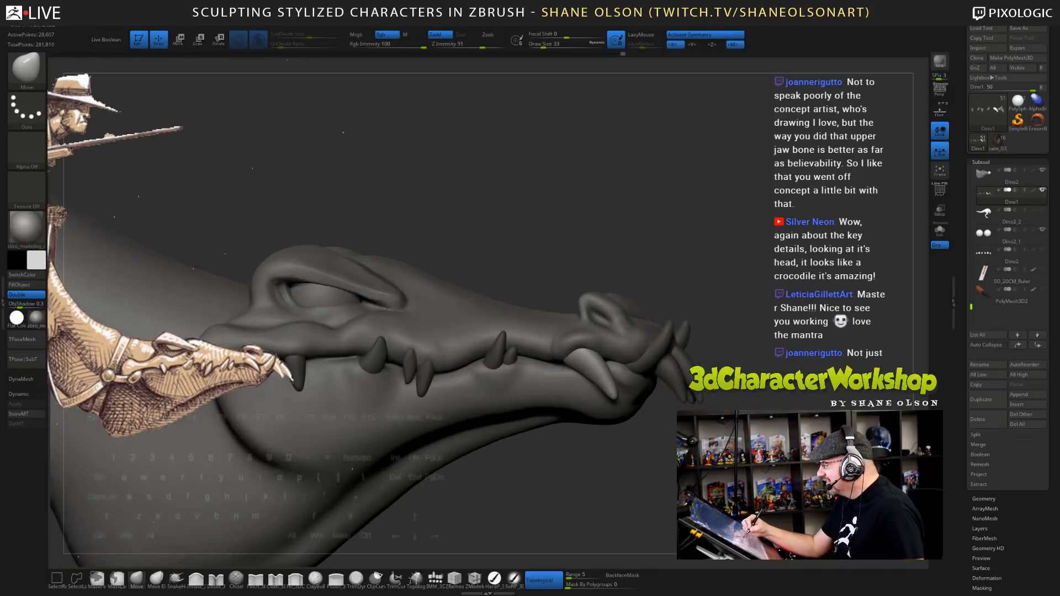
- Select the head subtool, clear its mask, remesh it and adjust the snout behind the nostril with the Move brush at draw size 23
{"action": "left_click_drag", "start_coordinate": [643, 337], "coordinate": [581, 337], "text": "alt"}
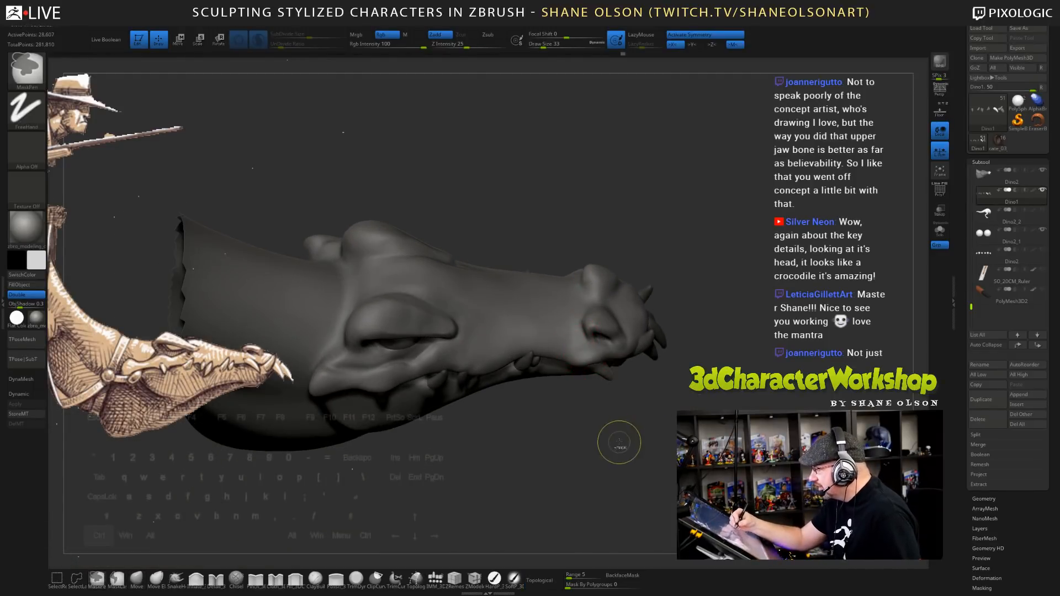
{"action": "left_click", "coordinate": [583, 346], "text": "alt"}
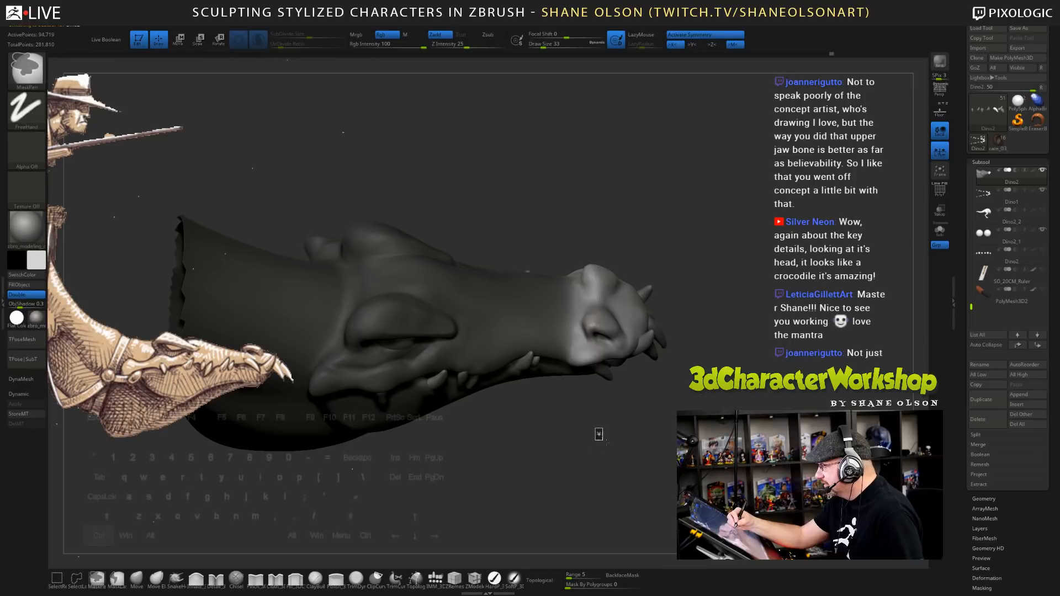
{"action": "mouse_move", "coordinate": [598, 434]}
{"action": "left_mouse_down", "text": "ctrl"}
{"action": "mouse_move", "coordinate": [604, 392]}
{"action": "mouse_move", "coordinate": [608, 485]}
{"action": "left_mouse_up", "text": "ctrl"}
{"action": "key", "text": "s"}
{"action": "mouse_move", "coordinate": [576, 346]}
{"action": "left_mouse_down"}
{"action": "mouse_move", "coordinate": [557, 344]}
{"action": "mouse_move", "coordinate": [564, 352]}
{"action": "left_mouse_up"}
{"action": "key", "text": "shift"}
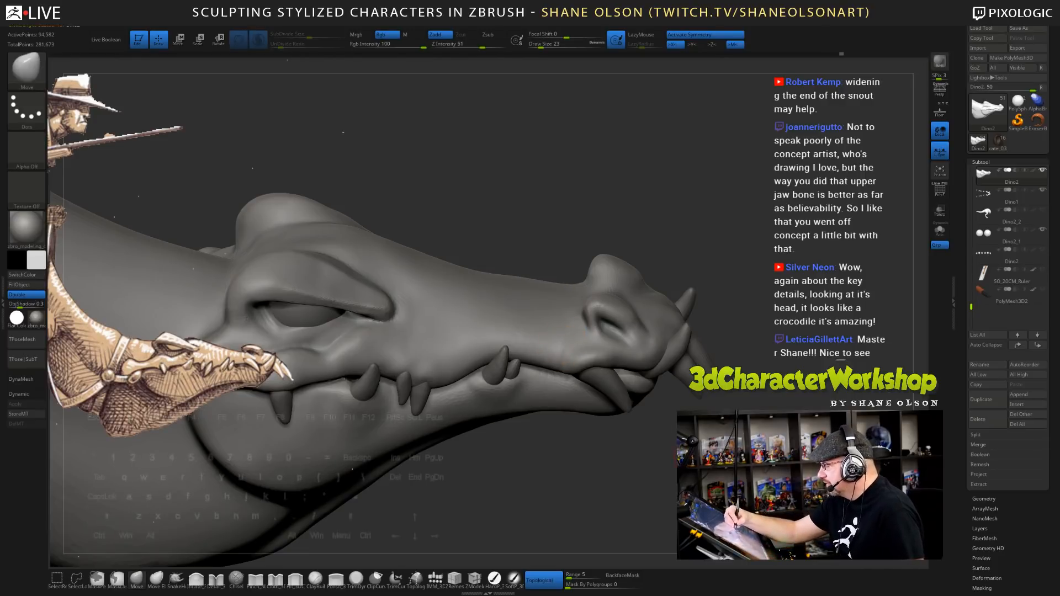
- Smooth the surface of the lower jaw just behind the large front tooth
{"action": "left_click_drag", "start_coordinate": [586, 484], "coordinate": [565, 456]}
{"action": "left_click_drag", "start_coordinate": [548, 404], "coordinate": [567, 417], "text": "shift"}
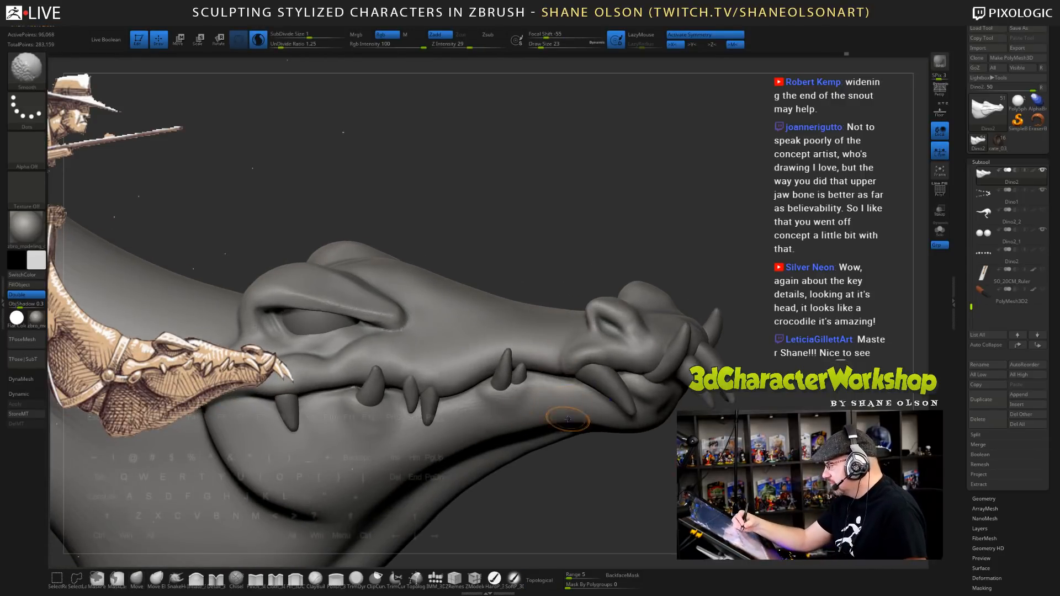
{"action": "left_click_drag", "start_coordinate": [635, 511], "coordinate": [640, 433], "text": "alt"}
{"action": "left_click_drag", "start_coordinate": [640, 433], "coordinate": [610, 447]}
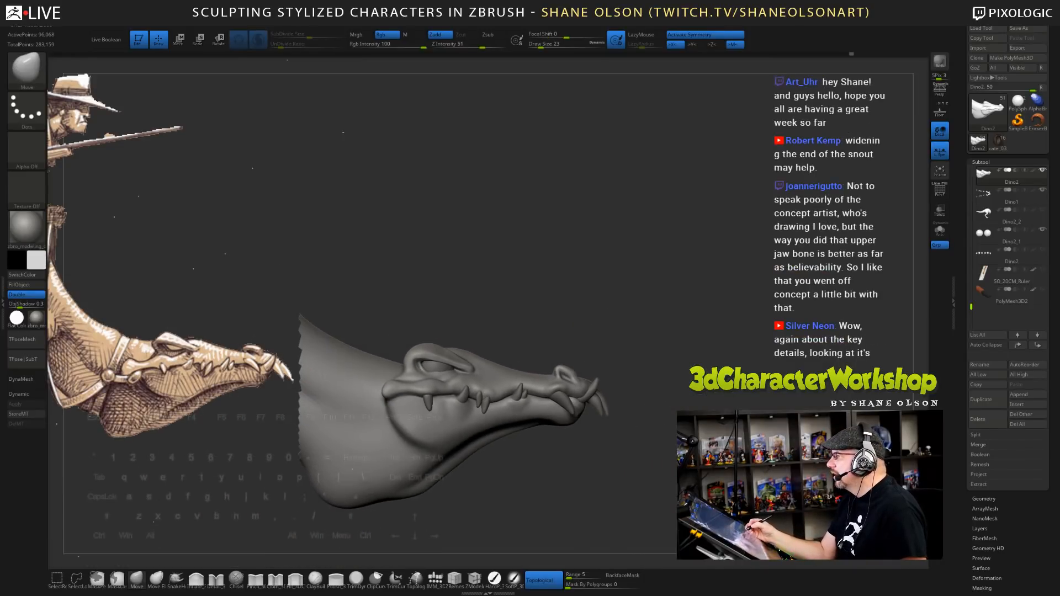
- Smooth the side of the upper jaw above the middle teeth and set the brush draw size to 29
{"action": "left_click_drag", "start_coordinate": [580, 485], "coordinate": [649, 419], "text": "alt"}
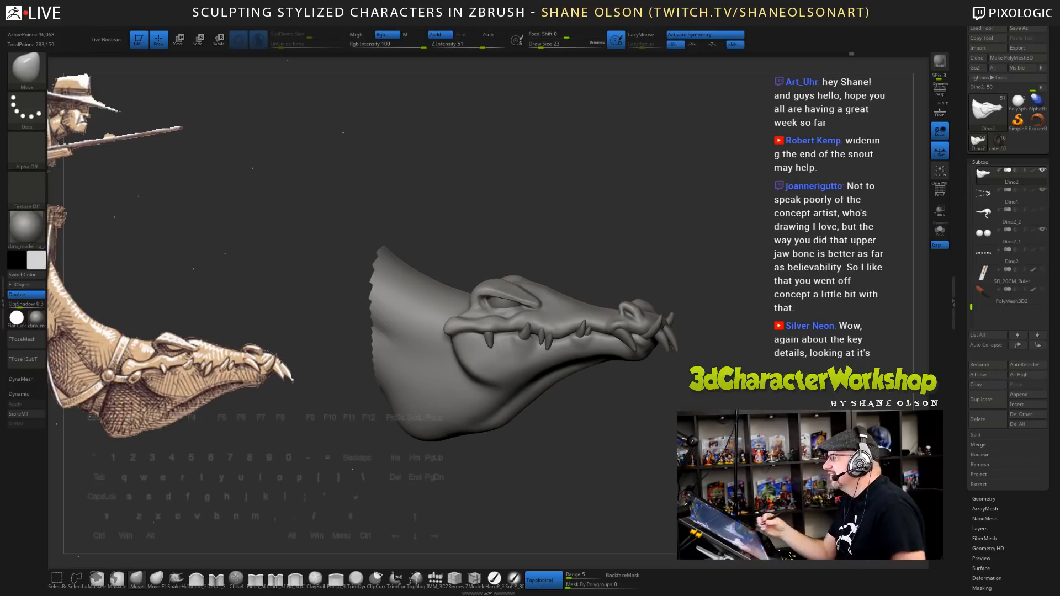
{"action": "mouse_move", "coordinate": [715, 393]}
{"action": "left_mouse_down"}
{"action": "mouse_move", "coordinate": [684, 396]}
{"action": "mouse_move", "coordinate": [731, 398]}
{"action": "left_mouse_up"}
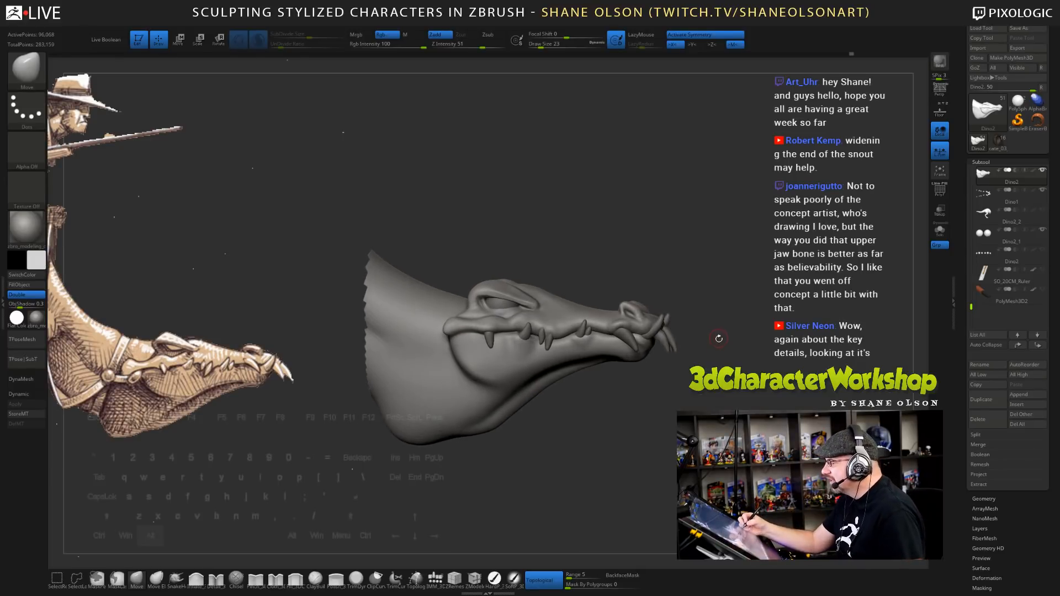
{"action": "left_click_drag", "start_coordinate": [719, 338], "coordinate": [720, 381], "text": "alt"}
{"action": "key", "text": "s"}
{"action": "left_click_drag", "start_coordinate": [678, 243], "coordinate": [681, 243]}
{"action": "key", "text": "s"}
{"action": "left_click_drag", "start_coordinate": [574, 240], "coordinate": [571, 240]}
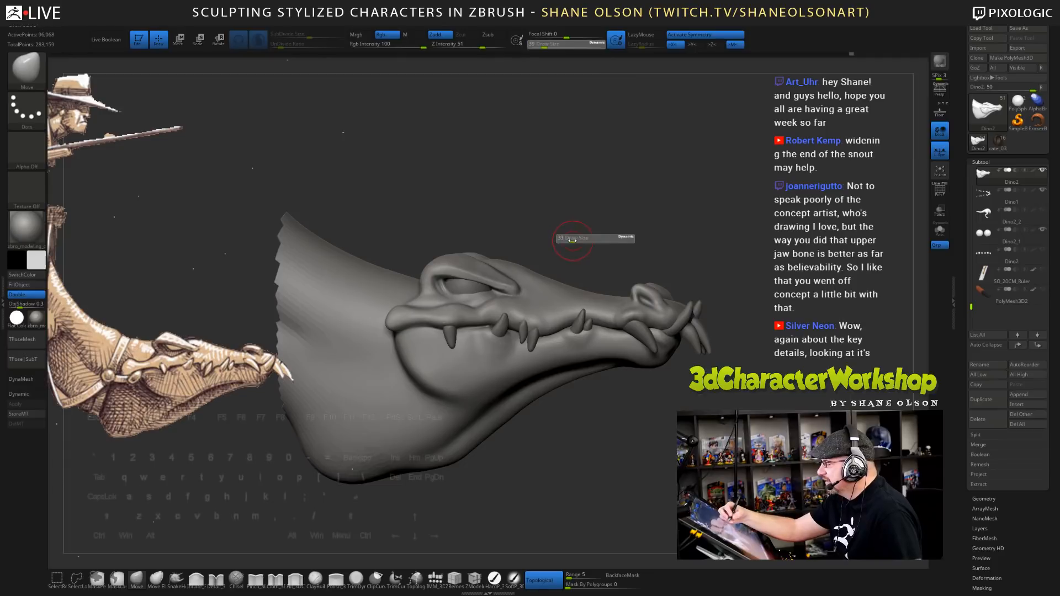
{"action": "left_click_drag", "start_coordinate": [527, 315], "coordinate": [543, 324], "text": "shift"}
{"action": "left_click_drag", "start_coordinate": [717, 389], "coordinate": [692, 395]}
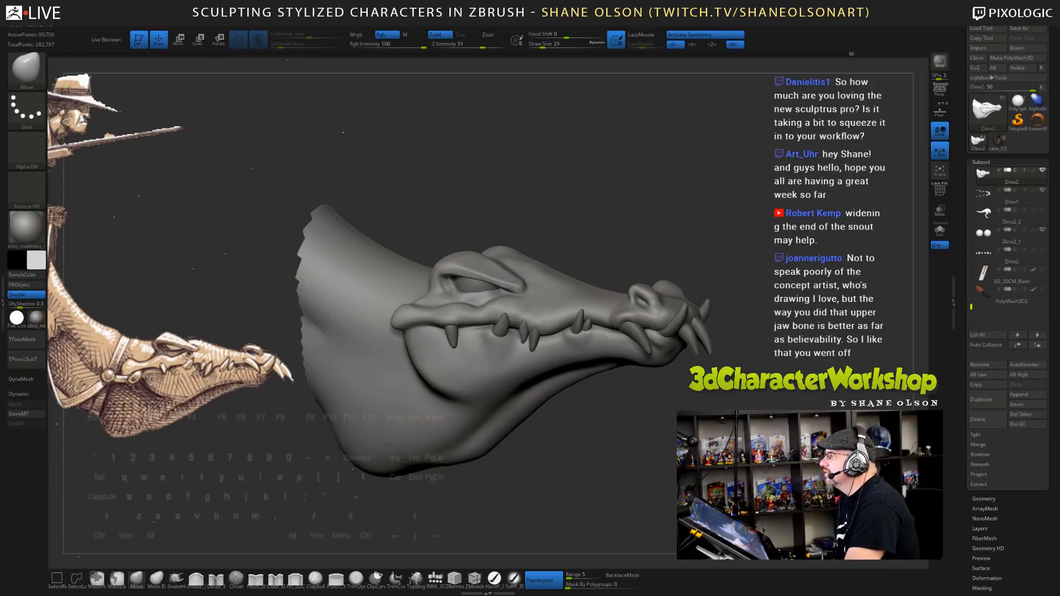
- Check the head's profile against the concept art and save the project file
{"action": "left_click_drag", "start_coordinate": [766, 358], "coordinate": [770, 402]}
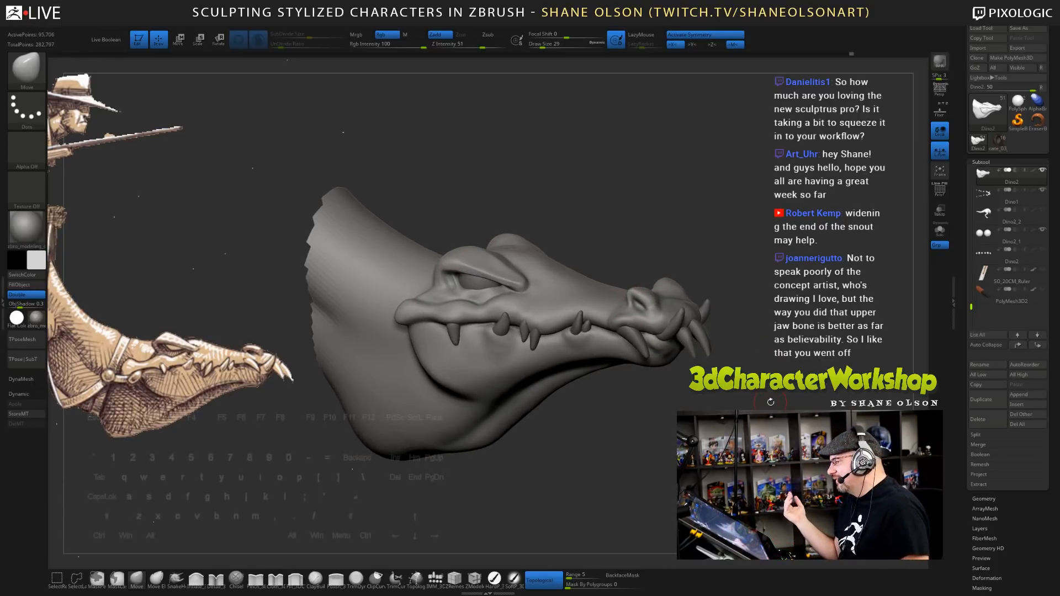
{"action": "left_click_drag", "start_coordinate": [771, 419], "coordinate": [736, 402]}
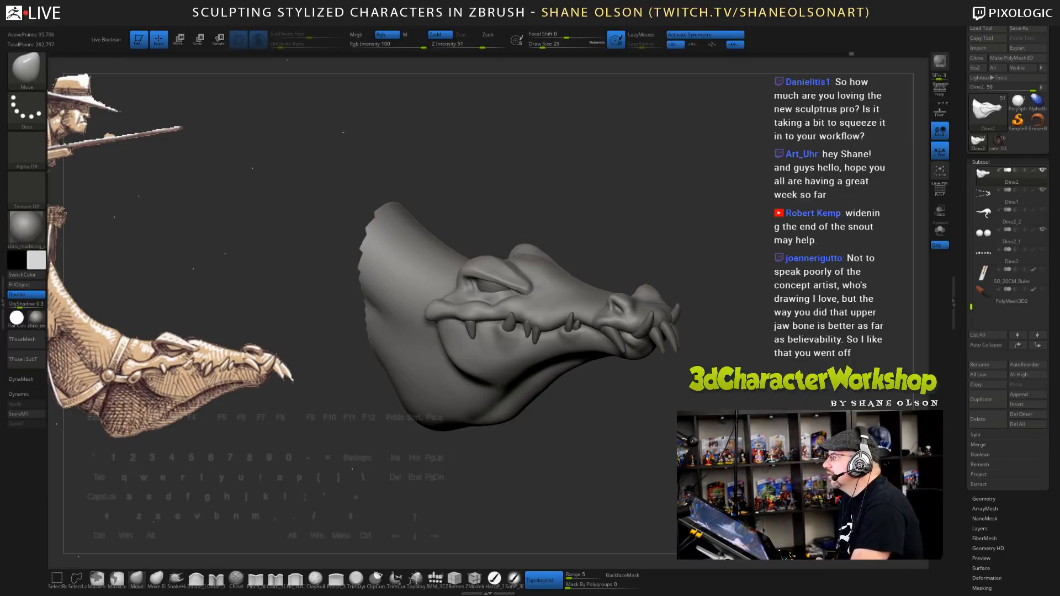
{"action": "mouse_move", "coordinate": [732, 407]}
{"action": "left_mouse_down"}
{"action": "mouse_move", "coordinate": [735, 329]}
{"action": "mouse_move", "coordinate": [715, 359]}
{"action": "left_mouse_up"}
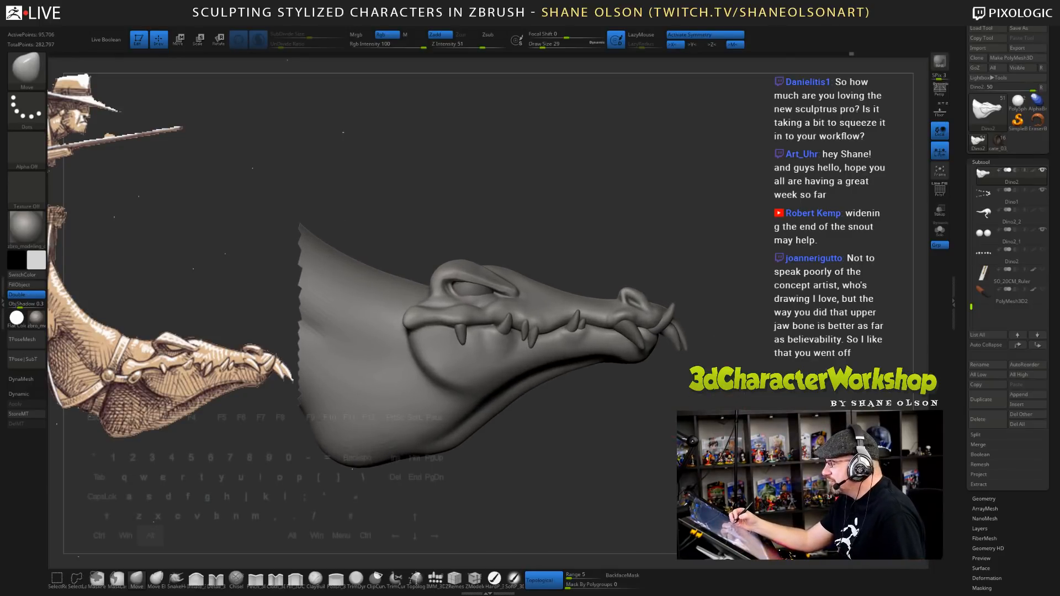
{"action": "left_click_drag", "start_coordinate": [674, 431], "coordinate": [619, 400]}
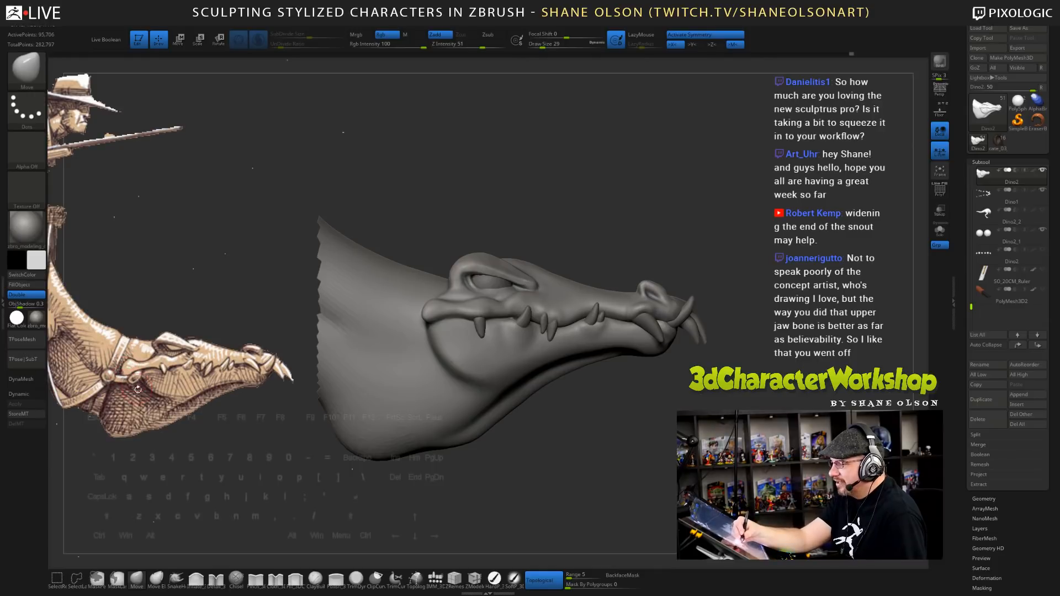
{"action": "key", "text": "ctrl+s"}
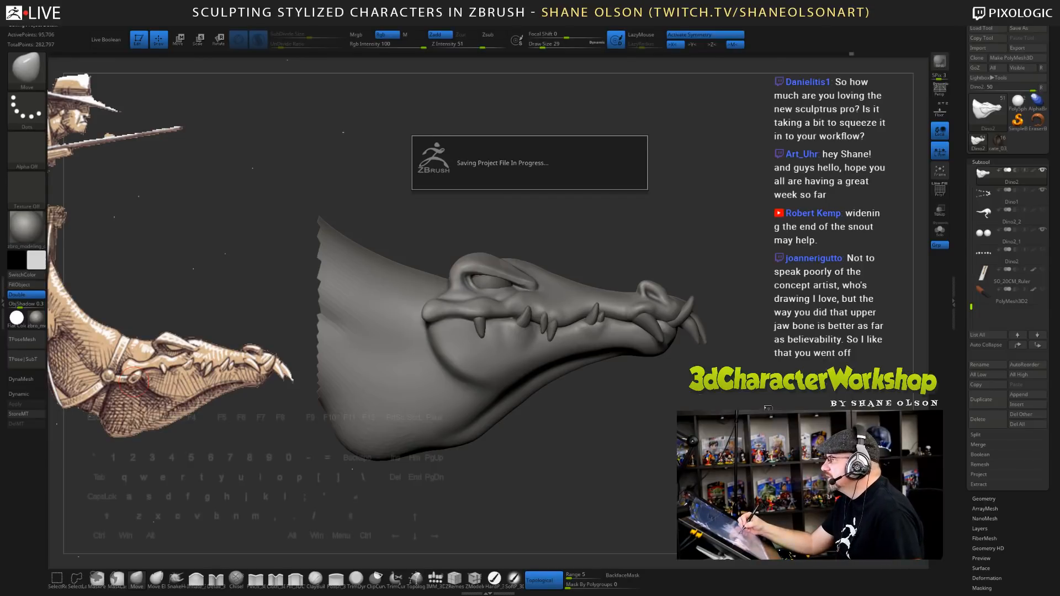
- Smooth the snout surface just behind the nostril, reducing the draw size to 33
{"action": "mouse_move", "coordinate": [768, 397]}
{"action": "left_mouse_down"}
{"action": "mouse_move", "coordinate": [764, 411]}
{"action": "mouse_move", "coordinate": [692, 272]}
{"action": "left_mouse_up"}
{"action": "key", "text": "shift"}
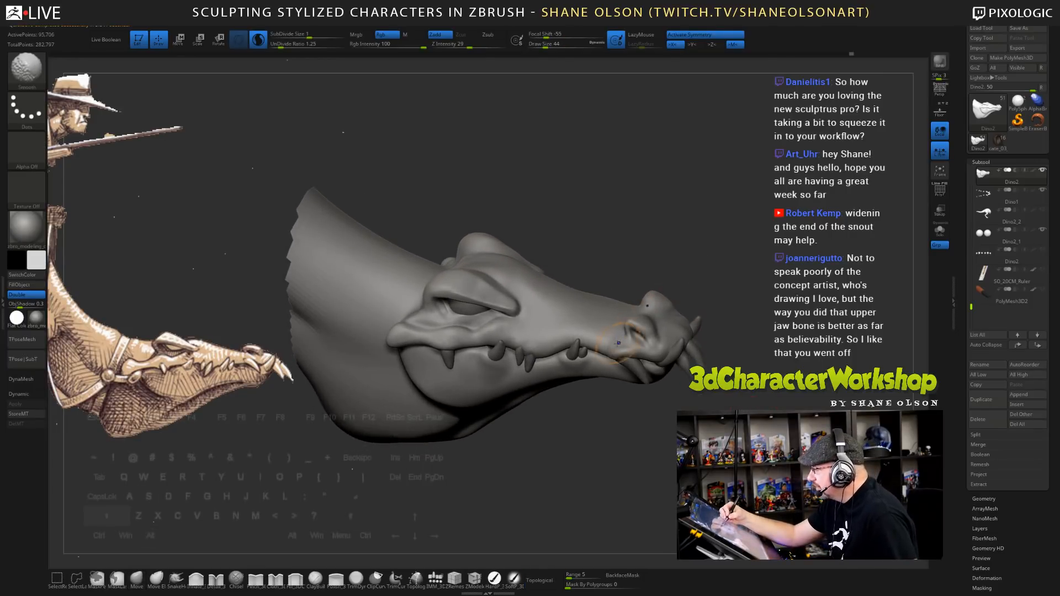
{"action": "key", "text": "s"}
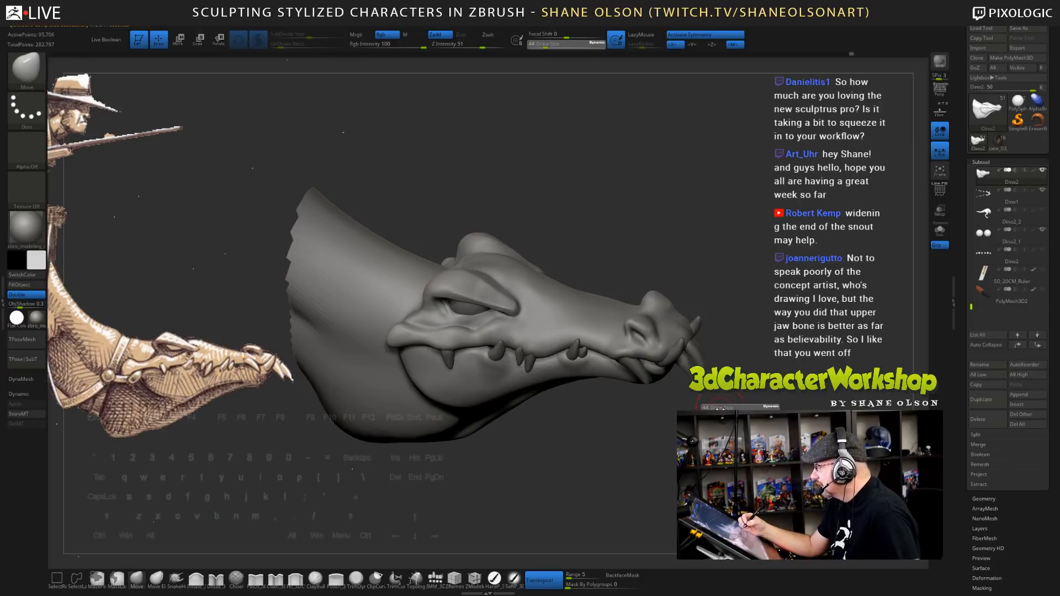
{"action": "key", "text": "shift"}
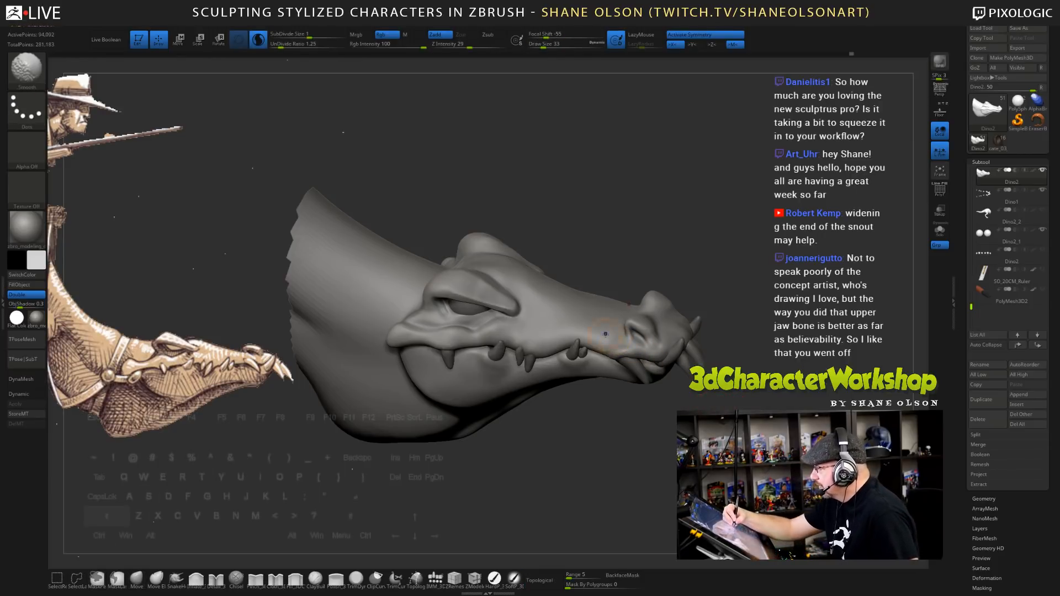
{"action": "mouse_move", "coordinate": [605, 441]}
{"action": "left_mouse_down"}
{"action": "mouse_move", "coordinate": [599, 394]}
{"action": "mouse_move", "coordinate": [595, 442]}
{"action": "mouse_move", "coordinate": [604, 442]}
{"action": "mouse_move", "coordinate": [583, 451]}
{"action": "left_mouse_up"}
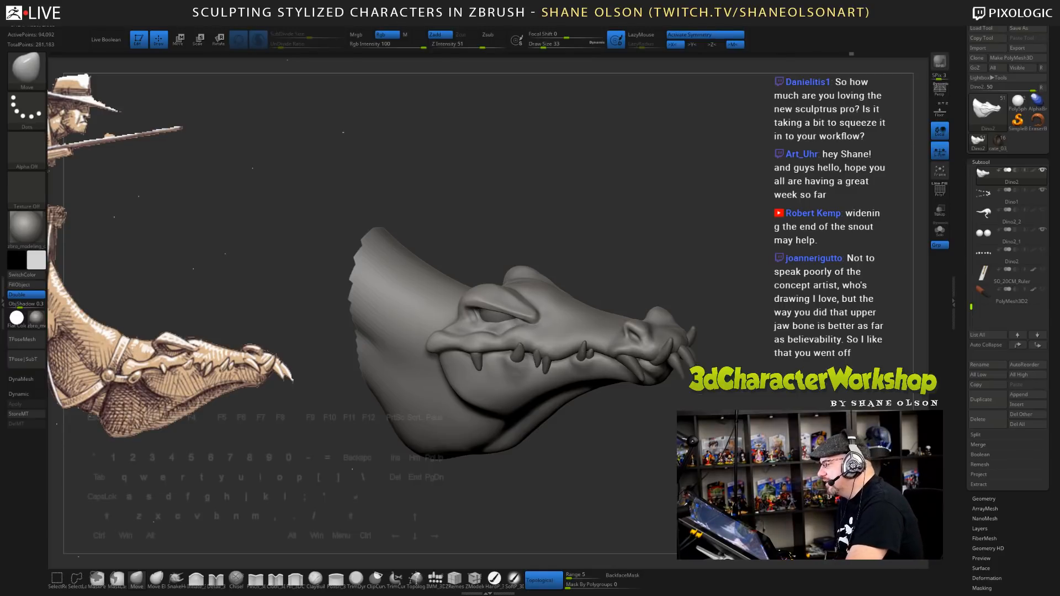
- Raise the lower contour of the throat beneath the jaw with the Move brush at draw size 202
{"action": "left_click_drag", "start_coordinate": [618, 450], "coordinate": [754, 389]}
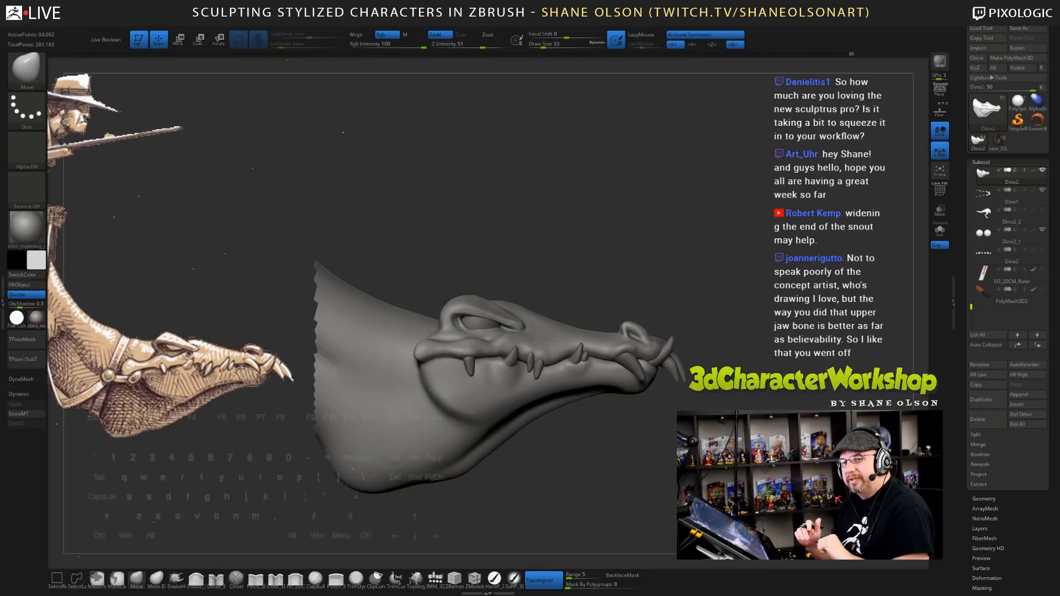
{"action": "key", "text": "s"}
{"action": "left_click_drag", "start_coordinate": [619, 482], "coordinate": [644, 482]}
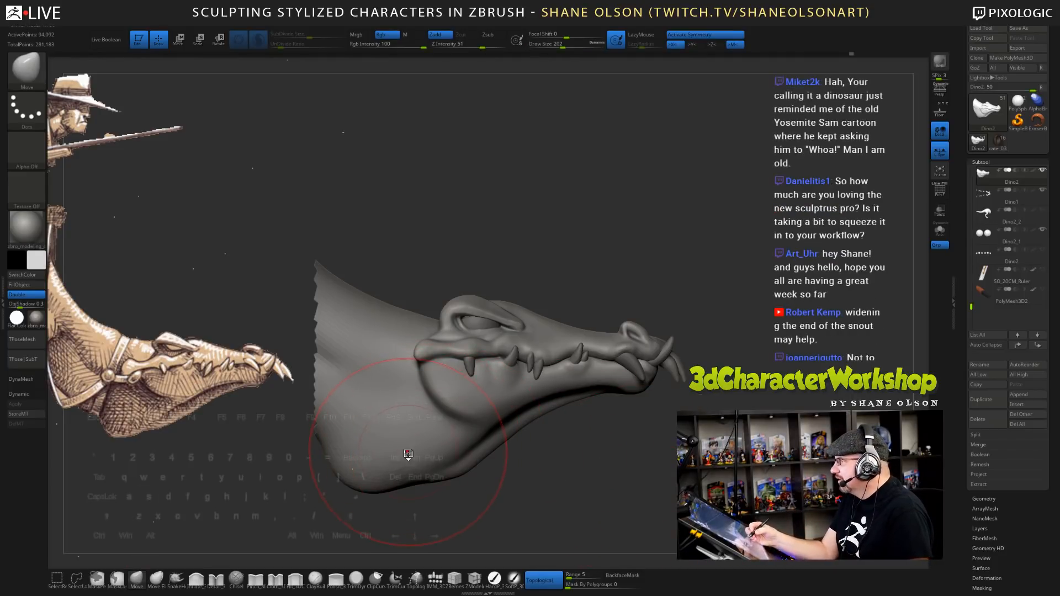
{"action": "mouse_move", "coordinate": [408, 455]}
{"action": "left_mouse_down"}
{"action": "mouse_move", "coordinate": [421, 464]}
{"action": "mouse_move", "coordinate": [477, 441]}
{"action": "mouse_move", "coordinate": [445, 474]}
{"action": "left_mouse_up"}
{"action": "key", "text": "s"}
{"action": "key", "text": "s"}
{"action": "left_click_drag", "start_coordinate": [378, 478], "coordinate": [376, 468]}
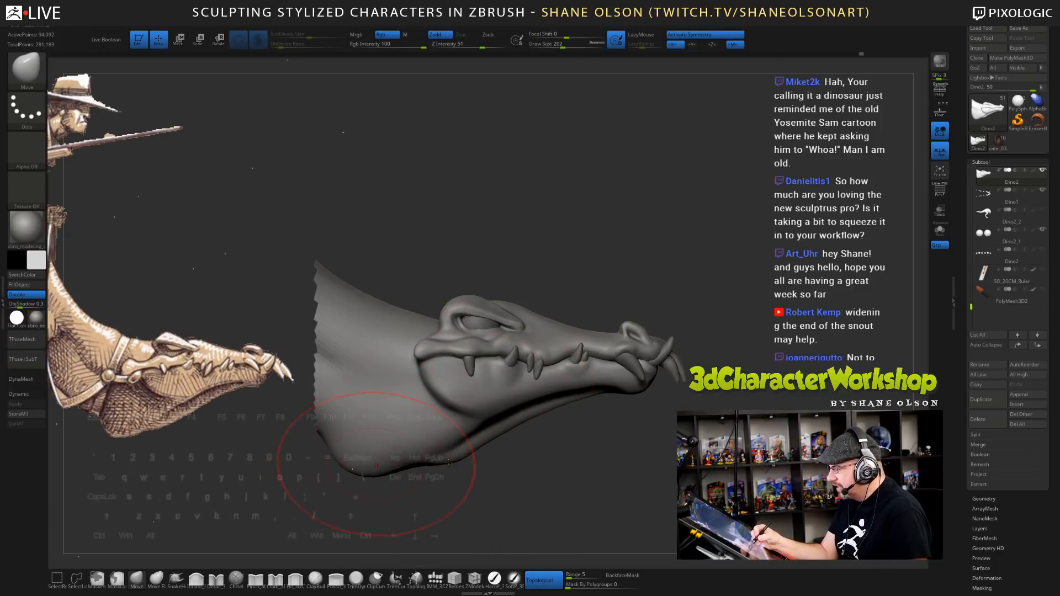
{"action": "left_click_drag", "start_coordinate": [600, 485], "coordinate": [624, 460]}
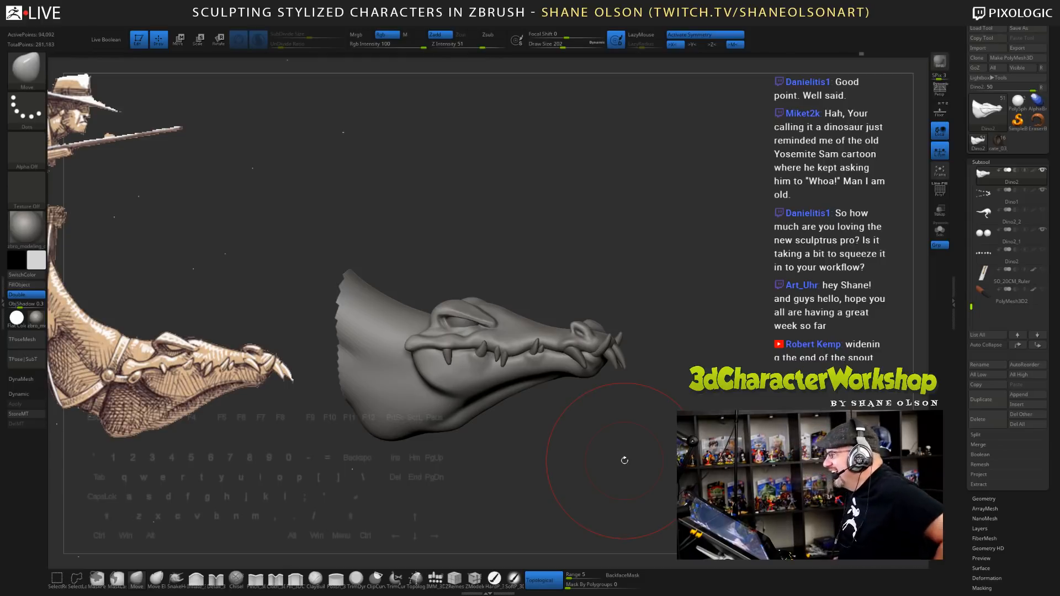
{"action": "left_click_drag", "start_coordinate": [625, 460], "coordinate": [718, 402], "text": "shift"}
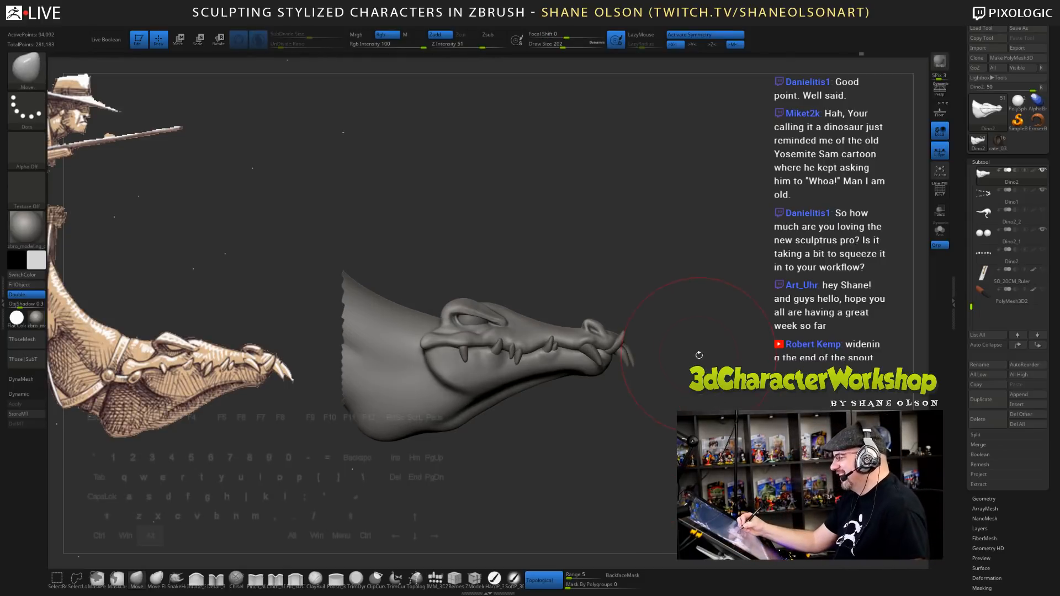
- Adjust the forehead between the brow ridges with the Move brush at draw size 71
{"action": "mouse_move", "coordinate": [698, 356]}
{"action": "left_mouse_down", "text": "alt"}
{"action": "mouse_move", "coordinate": [721, 276]}
{"action": "mouse_move", "coordinate": [707, 293]}
{"action": "left_mouse_up", "text": "alt"}
{"action": "key", "text": "s"}
{"action": "key", "text": "s"}
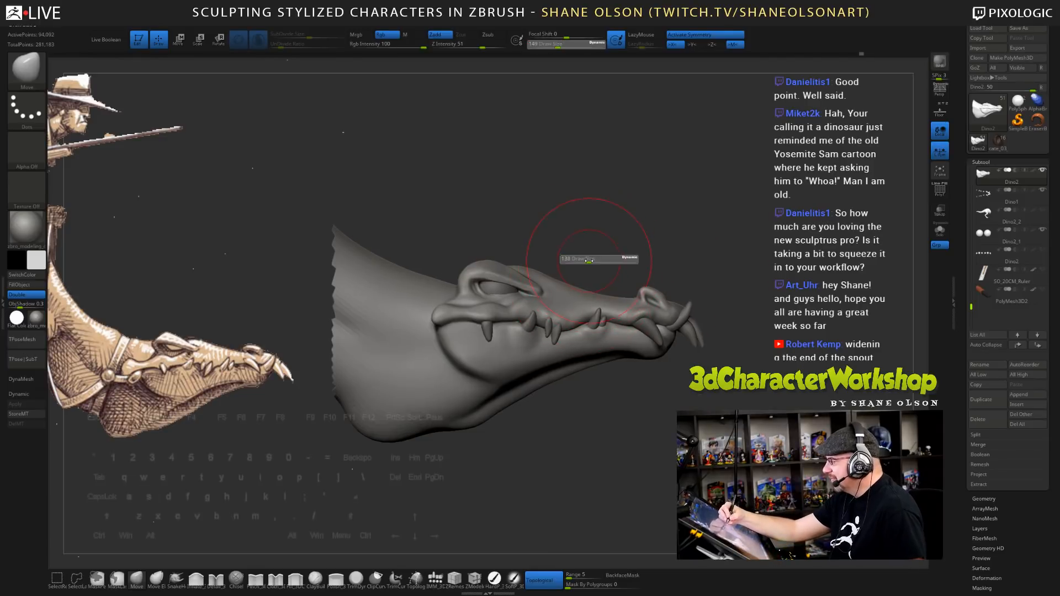
{"action": "mouse_move", "coordinate": [590, 260]}
{"action": "left_mouse_down"}
{"action": "mouse_move", "coordinate": [596, 276]}
{"action": "mouse_move", "coordinate": [575, 306]}
{"action": "mouse_move", "coordinate": [627, 345]}
{"action": "mouse_move", "coordinate": [616, 351]}
{"action": "mouse_move", "coordinate": [641, 329]}
{"action": "mouse_move", "coordinate": [635, 361]}
{"action": "left_mouse_up"}
{"action": "key", "text": "s"}
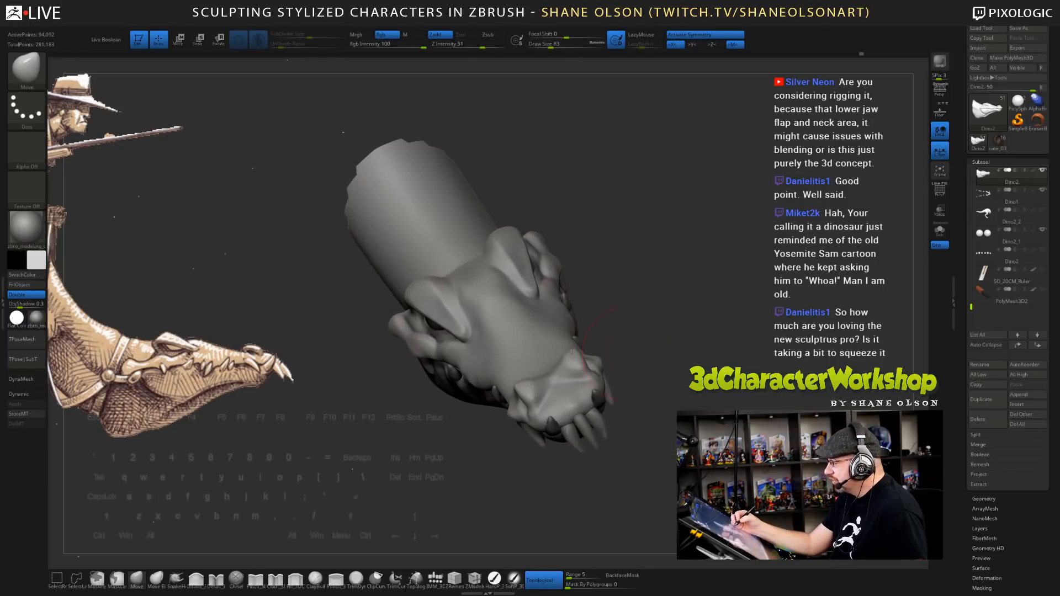
{"action": "key", "text": "s"}
{"action": "left_click_drag", "start_coordinate": [490, 344], "coordinate": [486, 343]}
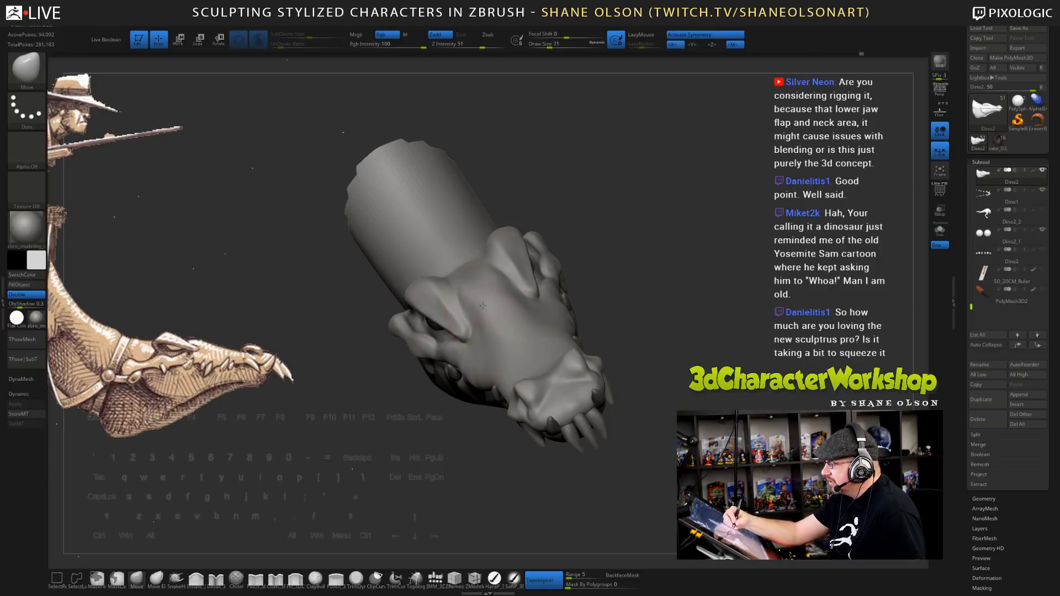
{"action": "left_click_drag", "start_coordinate": [684, 342], "coordinate": [712, 377]}
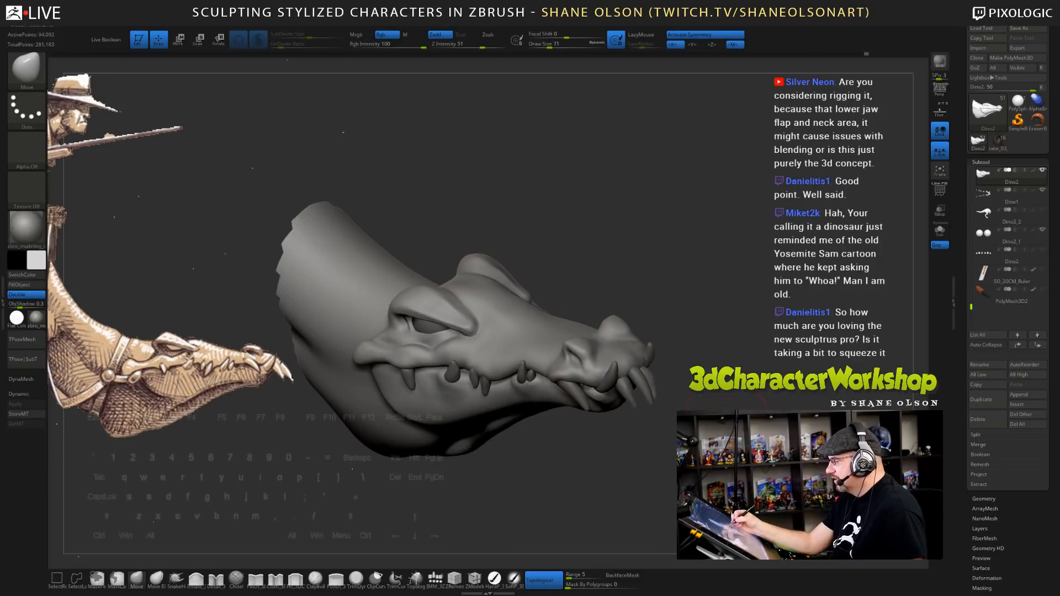
- Refine the top of the snout around the nostrils and smooth it at draw size 37
{"action": "mouse_move", "coordinate": [697, 329]}
{"action": "left_mouse_down"}
{"action": "mouse_move", "coordinate": [686, 339]}
{"action": "mouse_move", "coordinate": [685, 390]}
{"action": "mouse_move", "coordinate": [676, 390]}
{"action": "left_mouse_up"}
{"action": "key", "text": "s"}
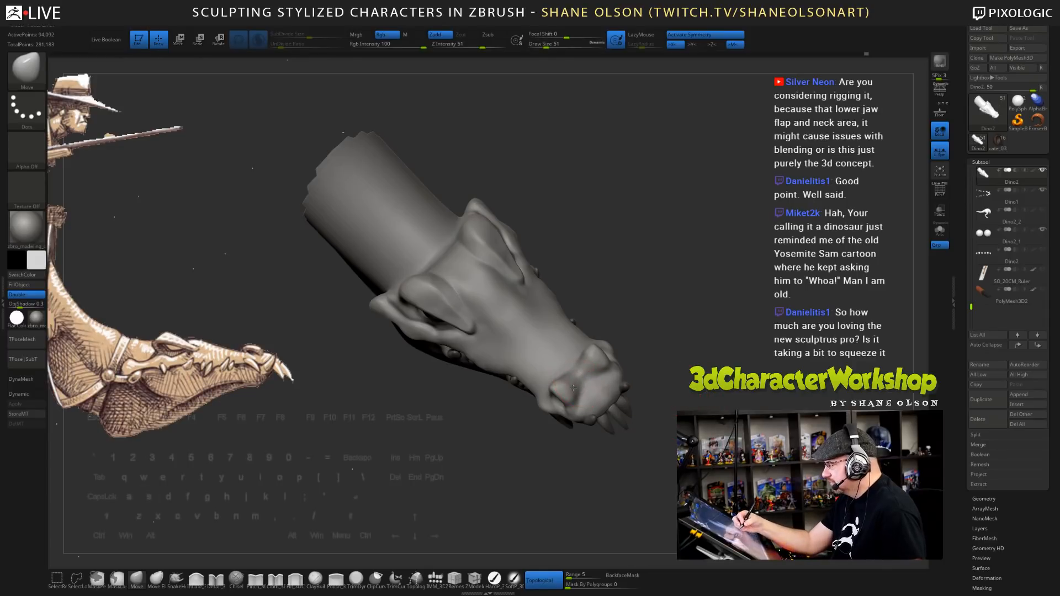
{"action": "left_click_drag", "start_coordinate": [654, 406], "coordinate": [650, 405]}
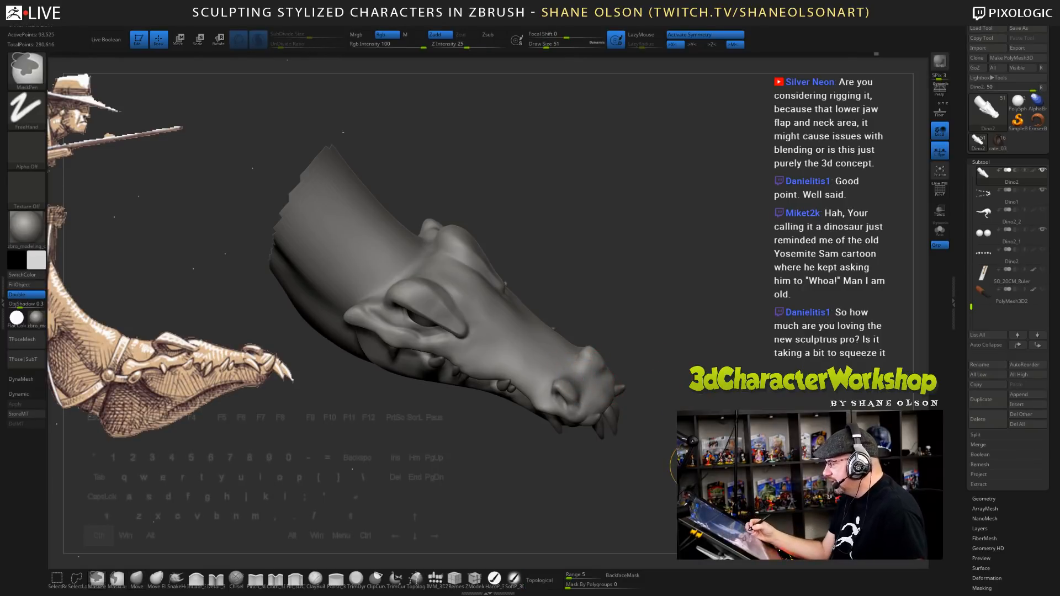
{"action": "key", "text": "shift"}
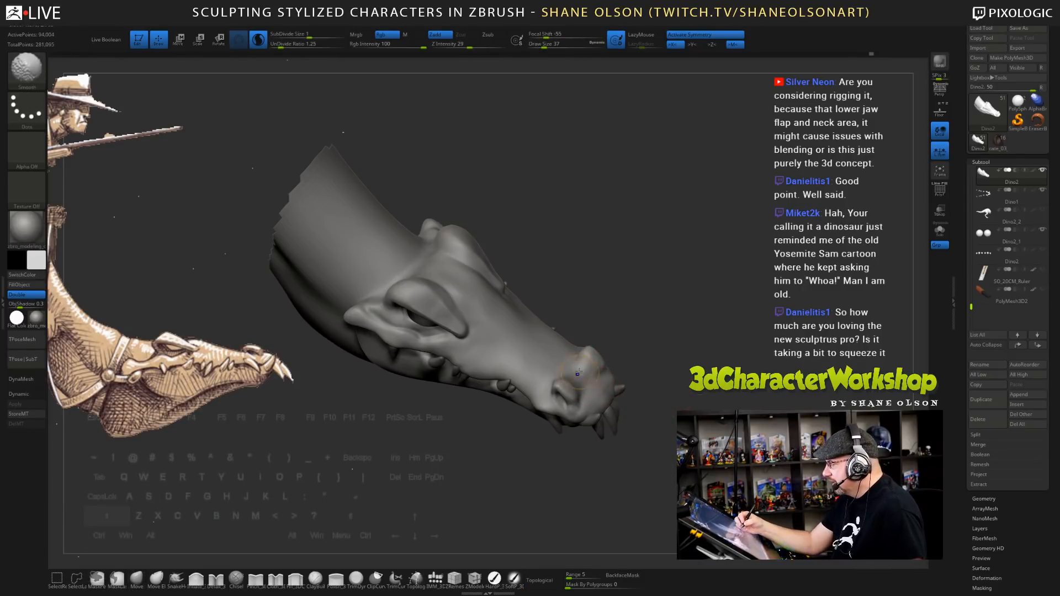
{"action": "mouse_move", "coordinate": [656, 420]}
{"action": "left_mouse_down"}
{"action": "mouse_move", "coordinate": [613, 407]}
{"action": "mouse_move", "coordinate": [661, 417]}
{"action": "left_mouse_up"}
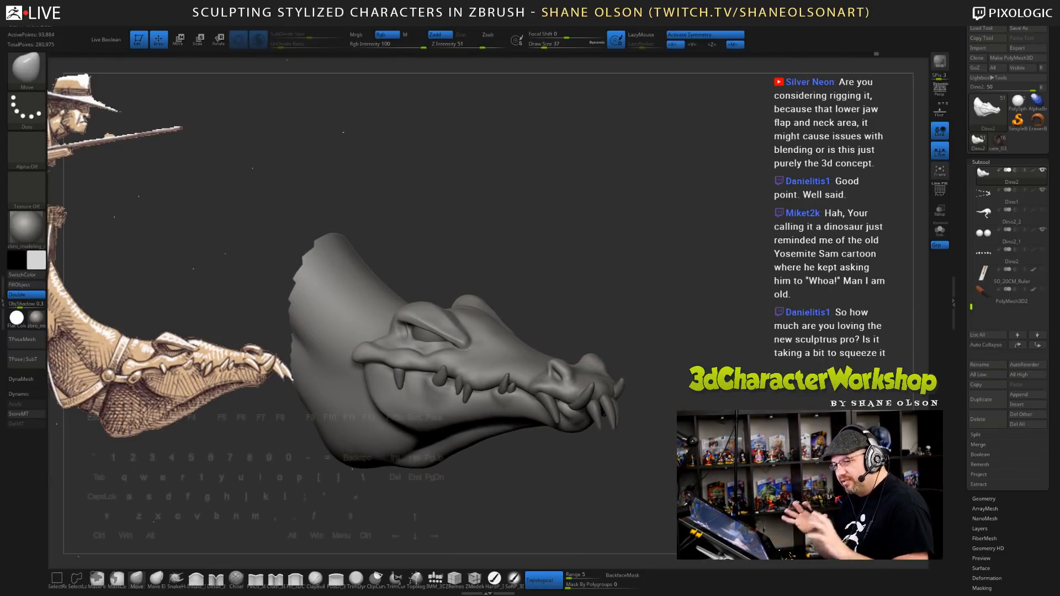
{"action": "left_click_drag", "start_coordinate": [618, 469], "coordinate": [643, 461], "text": "shift"}
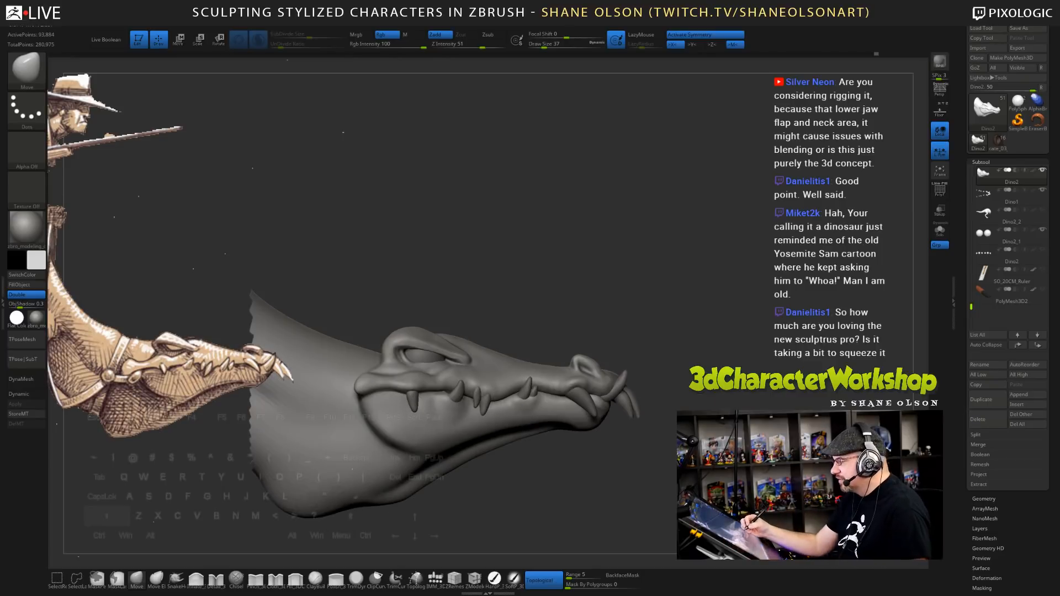
- Flatten the tops of both brow ridges with the Polish brush at draw size 37
{"action": "left_click_drag", "start_coordinate": [651, 420], "coordinate": [675, 470]}
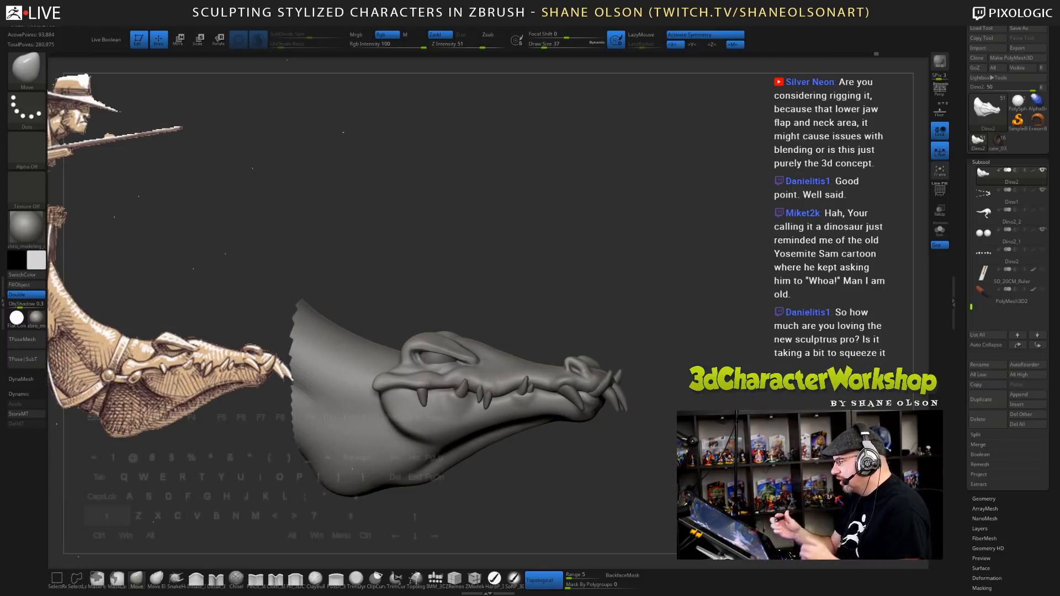
{"action": "left_click_drag", "start_coordinate": [657, 442], "coordinate": [569, 535]}
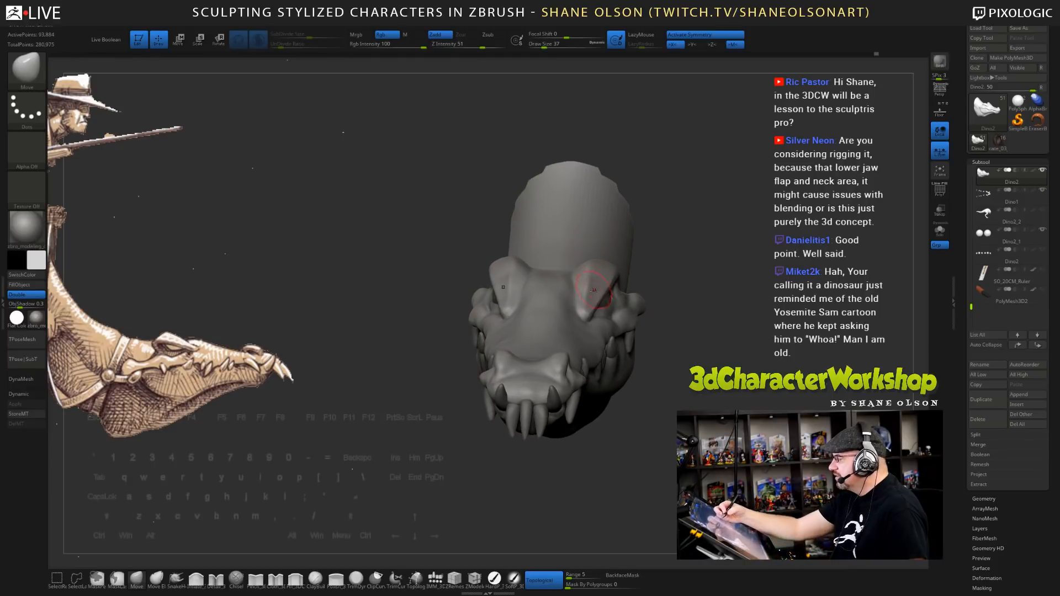
{"action": "mouse_move", "coordinate": [613, 491]}
{"action": "left_mouse_down"}
{"action": "mouse_move", "coordinate": [561, 486]}
{"action": "mouse_move", "coordinate": [609, 491]}
{"action": "left_mouse_up"}
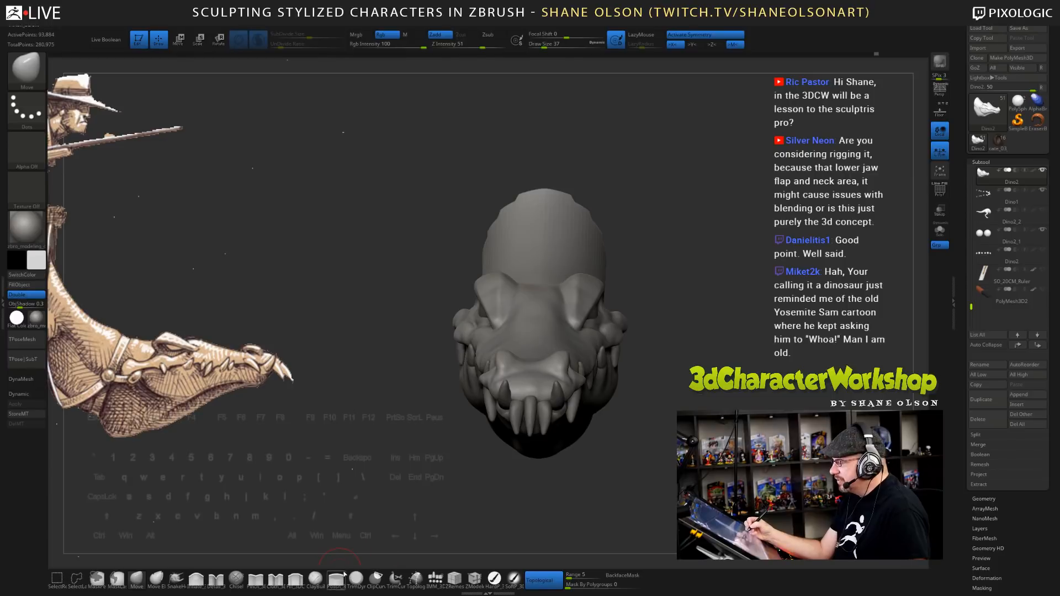
{"action": "left_click", "coordinate": [336, 578]}
{"action": "left_click_drag", "start_coordinate": [584, 294], "coordinate": [585, 296]}
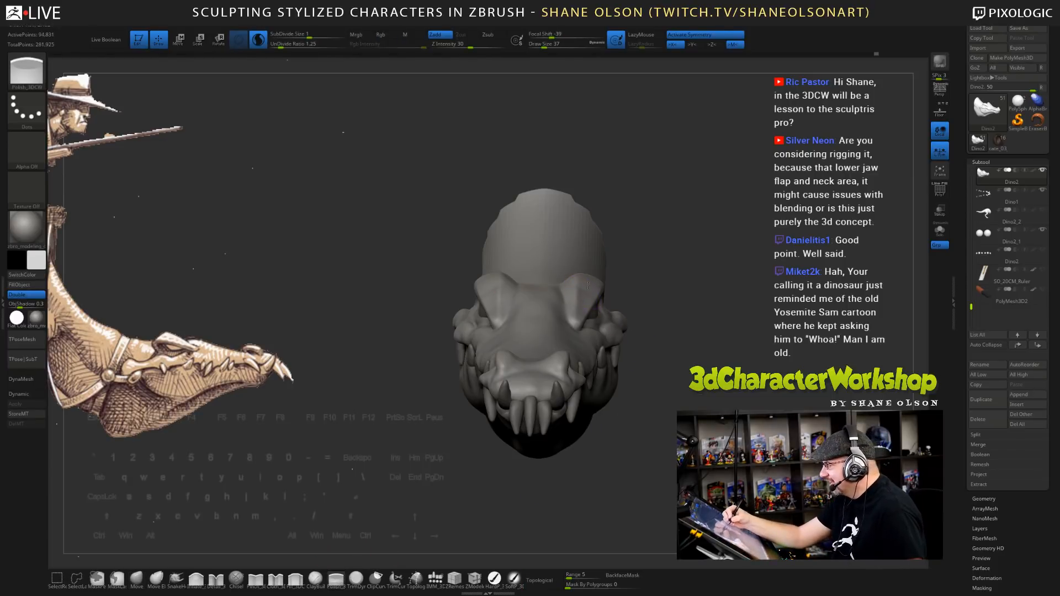
{"action": "left_click_drag", "start_coordinate": [686, 339], "coordinate": [633, 297]}
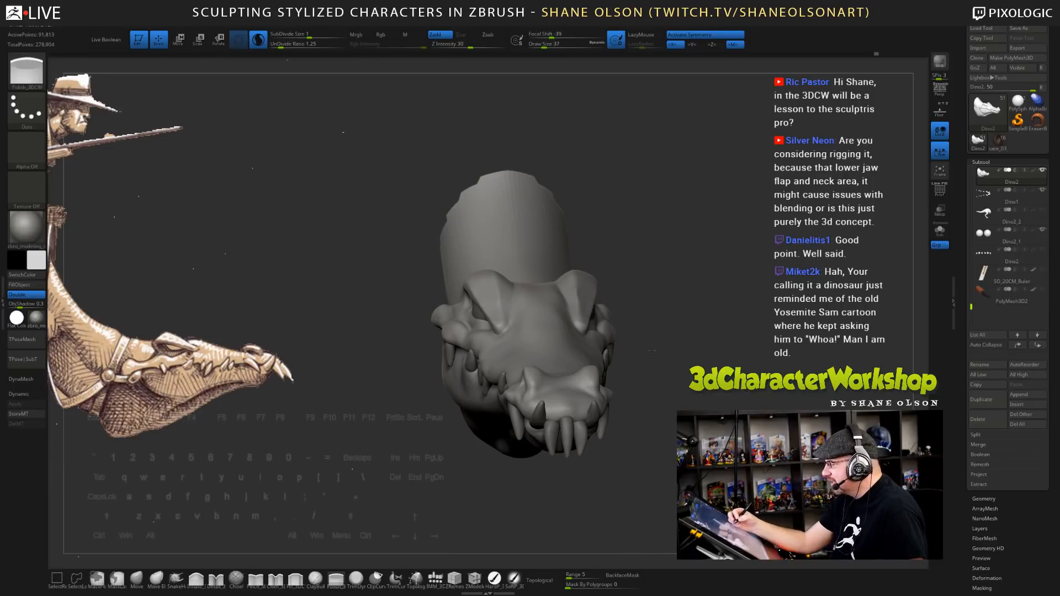
- Sharpen the edges of the brow ridges with the Pinch brush at draw size 18
{"action": "key", "text": "f"}
{"action": "left_click", "coordinate": [256, 579]}
{"action": "key", "text": "s"}
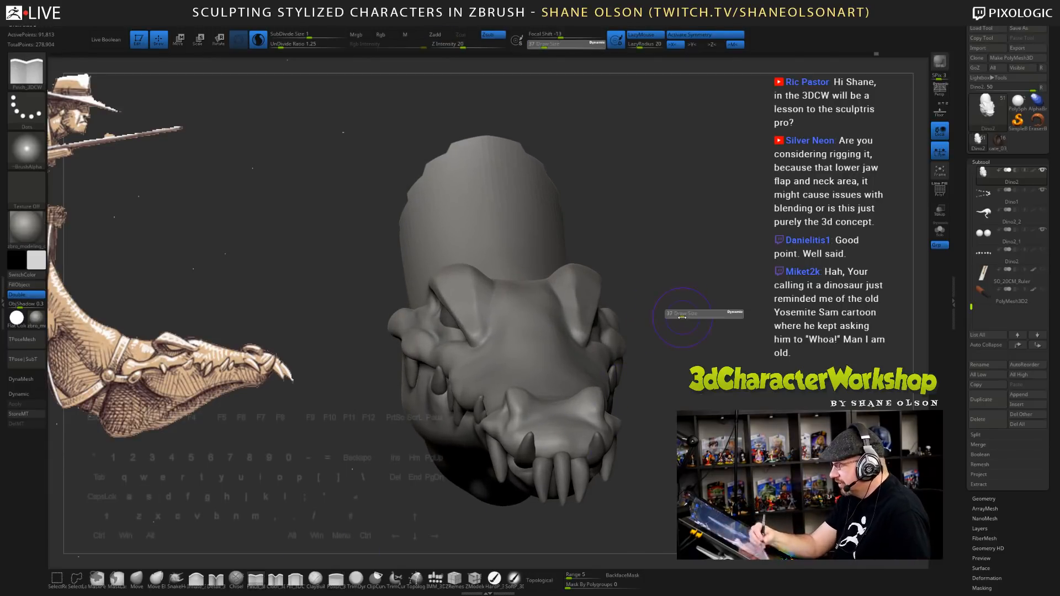
{"action": "mouse_move", "coordinate": [680, 317]}
{"action": "left_mouse_down"}
{"action": "mouse_move", "coordinate": [572, 304]}
{"action": "mouse_move", "coordinate": [604, 350]}
{"action": "mouse_move", "coordinate": [624, 346]}
{"action": "mouse_move", "coordinate": [559, 330]}
{"action": "left_mouse_up"}
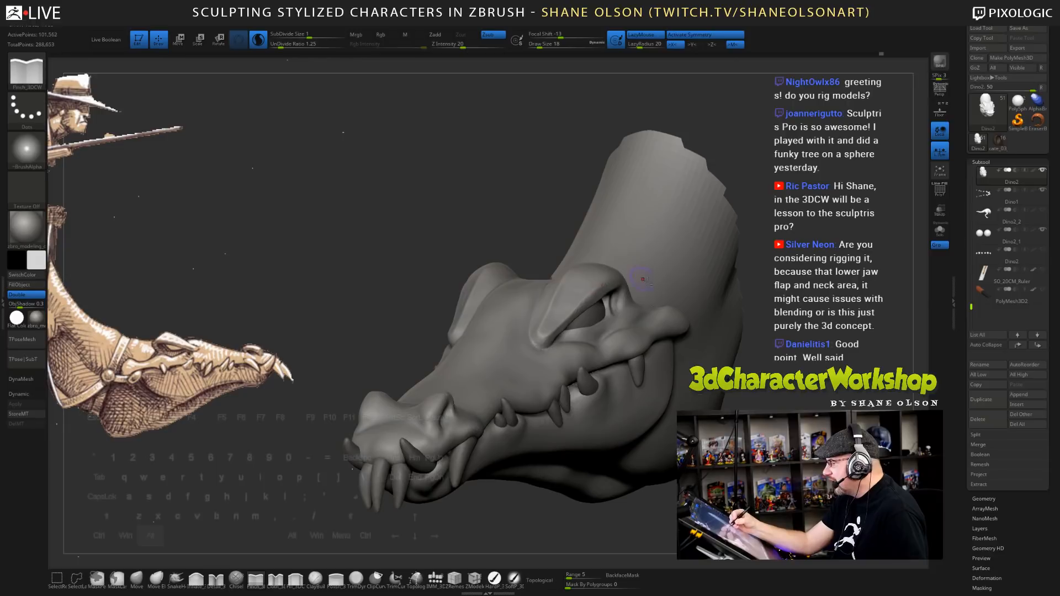
{"action": "left_click_drag", "start_coordinate": [797, 390], "coordinate": [668, 342]}
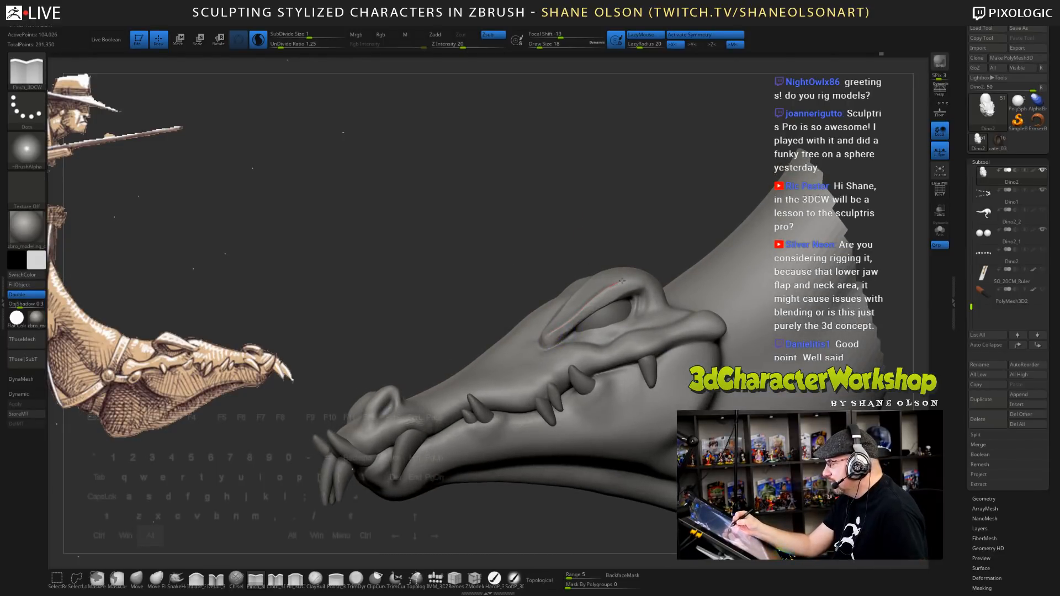
{"action": "left_click_drag", "start_coordinate": [530, 221], "coordinate": [538, 155], "text": "alt"}
{"action": "mouse_move", "coordinate": [469, 232]}
{"action": "left_mouse_down"}
{"action": "mouse_move", "coordinate": [624, 240]}
{"action": "mouse_move", "coordinate": [543, 265]}
{"action": "left_mouse_up"}
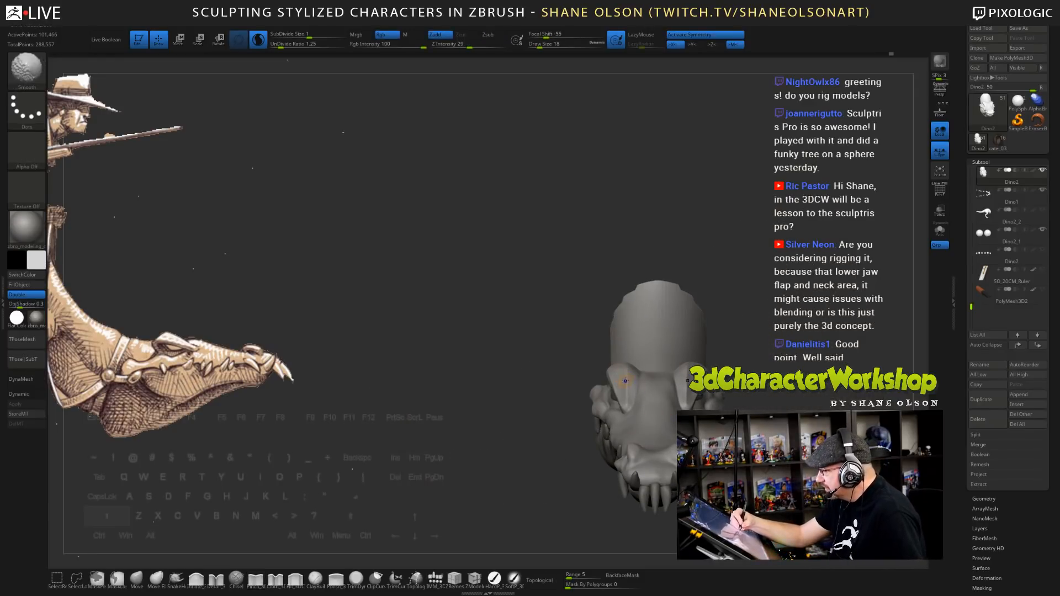
- Smooth the tops of the brow ridges at draw size 18 and the area behind the eye at draw size 23
{"action": "left_click_drag", "start_coordinate": [626, 381], "coordinate": [624, 395], "text": "shift"}
{"action": "mouse_move", "coordinate": [497, 265]}
{"action": "left_mouse_down"}
{"action": "mouse_move", "coordinate": [560, 240]}
{"action": "mouse_move", "coordinate": [508, 199]}
{"action": "mouse_move", "coordinate": [585, 204]}
{"action": "mouse_move", "coordinate": [593, 177]}
{"action": "mouse_move", "coordinate": [589, 184]}
{"action": "left_mouse_up"}
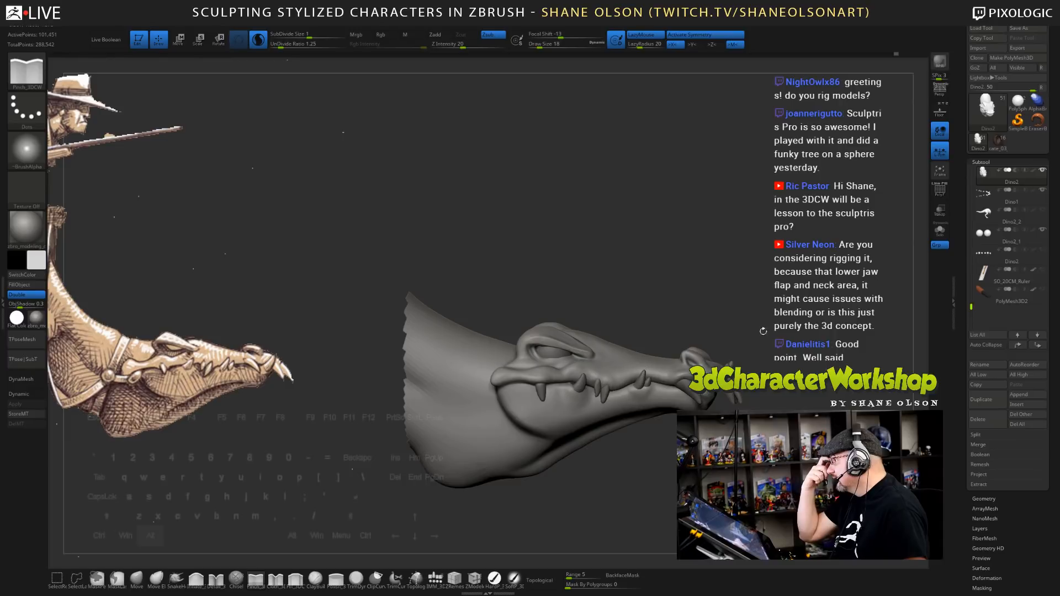
{"action": "left_click_drag", "start_coordinate": [760, 340], "coordinate": [703, 311]}
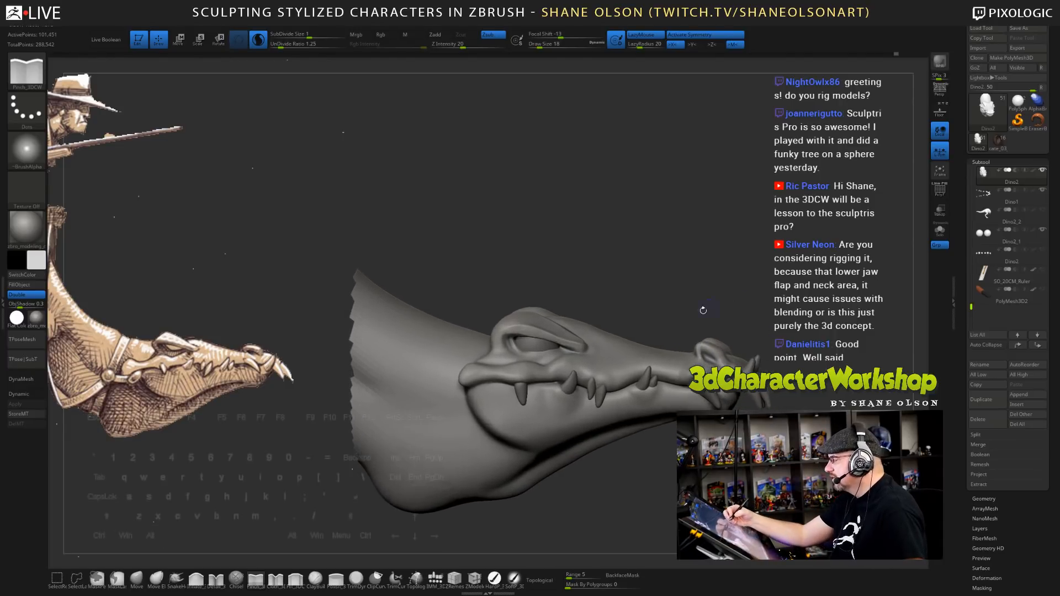
{"action": "key", "text": "shift"}
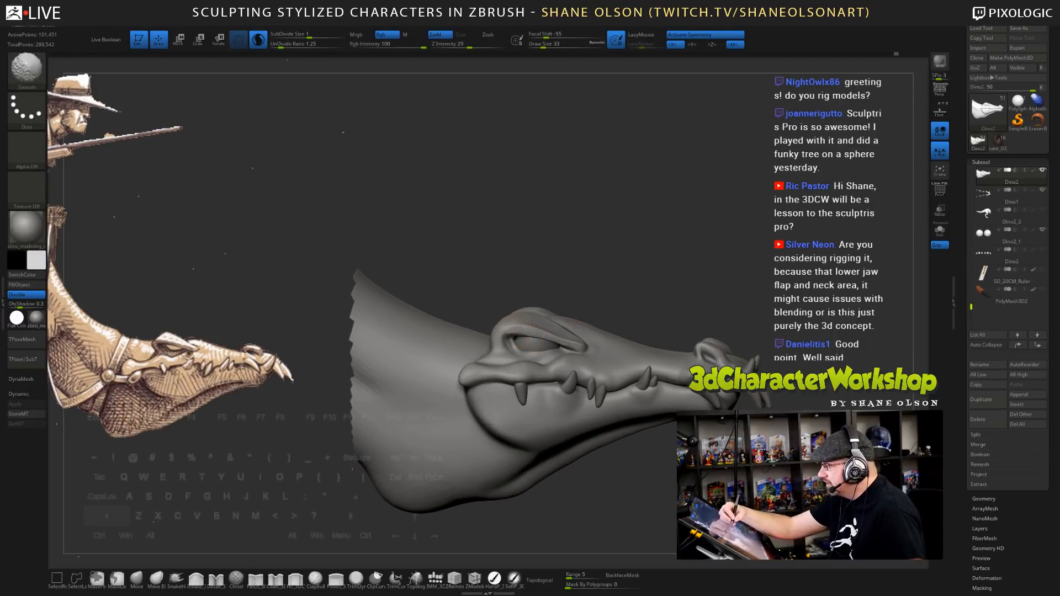
{"action": "key", "text": "s"}
{"action": "left_click_drag", "start_coordinate": [597, 297], "coordinate": [593, 298]}
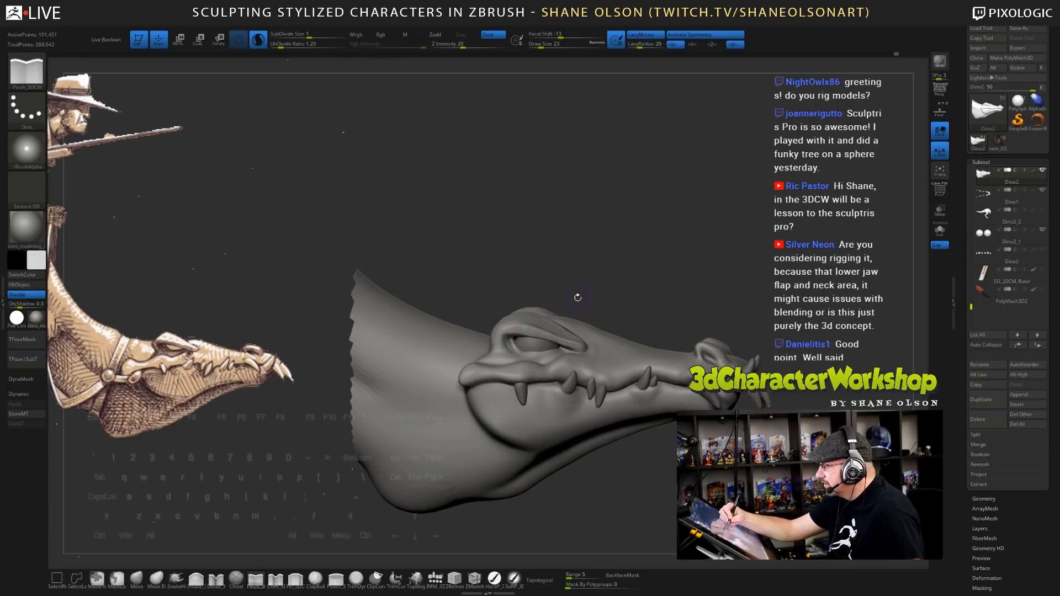
{"action": "key", "text": "shift"}
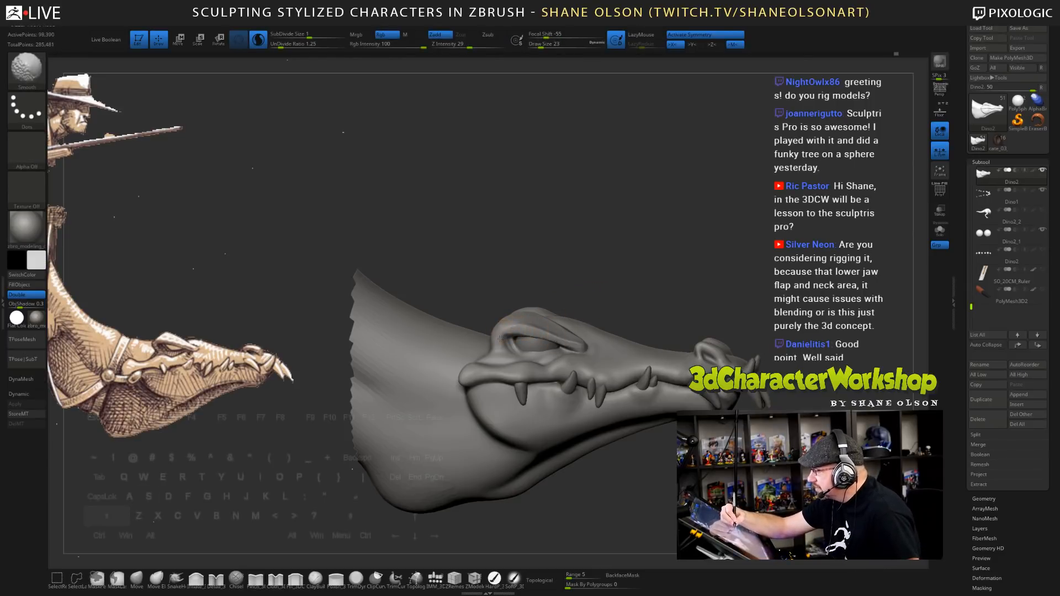
{"action": "left_click_drag", "start_coordinate": [500, 339], "coordinate": [502, 346], "text": "shift"}
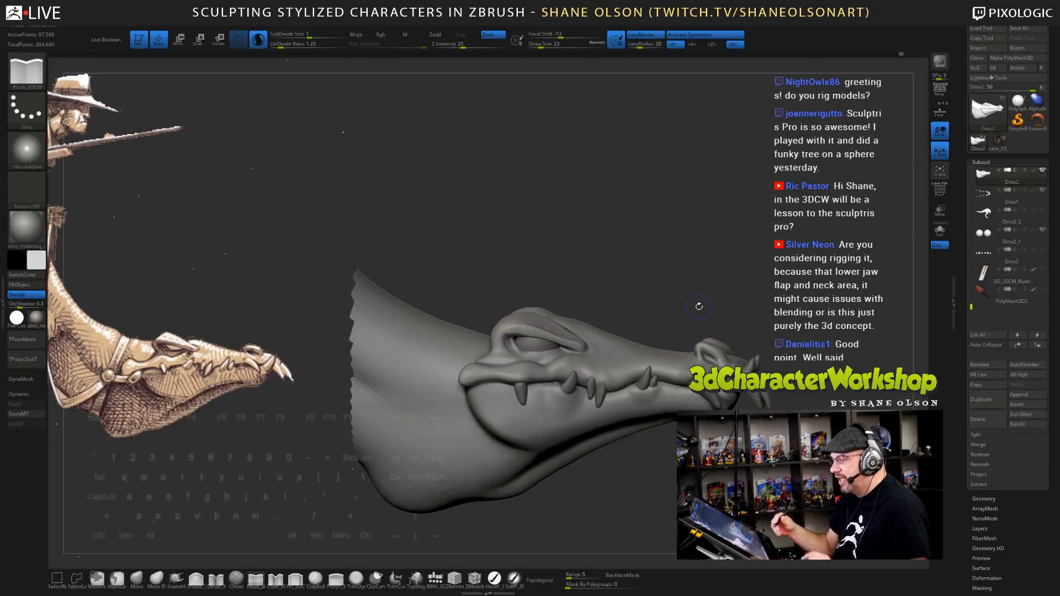
- Define the fold at the back of the eye socket with the Pinch brush at draw size 23 and soften it
{"action": "left_click_drag", "start_coordinate": [569, 476], "coordinate": [635, 457]}
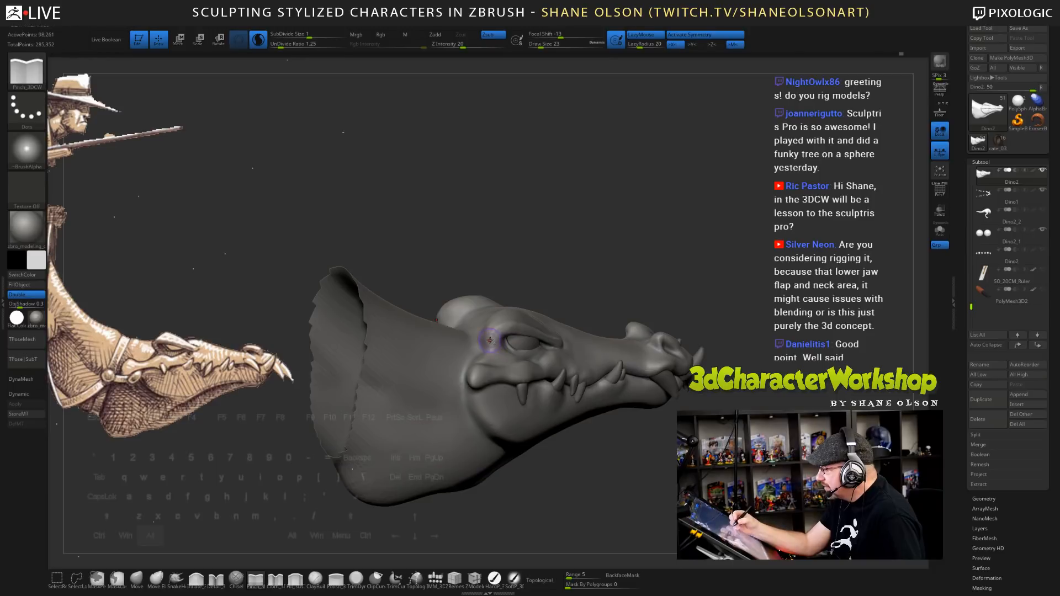
{"action": "key", "text": "shift"}
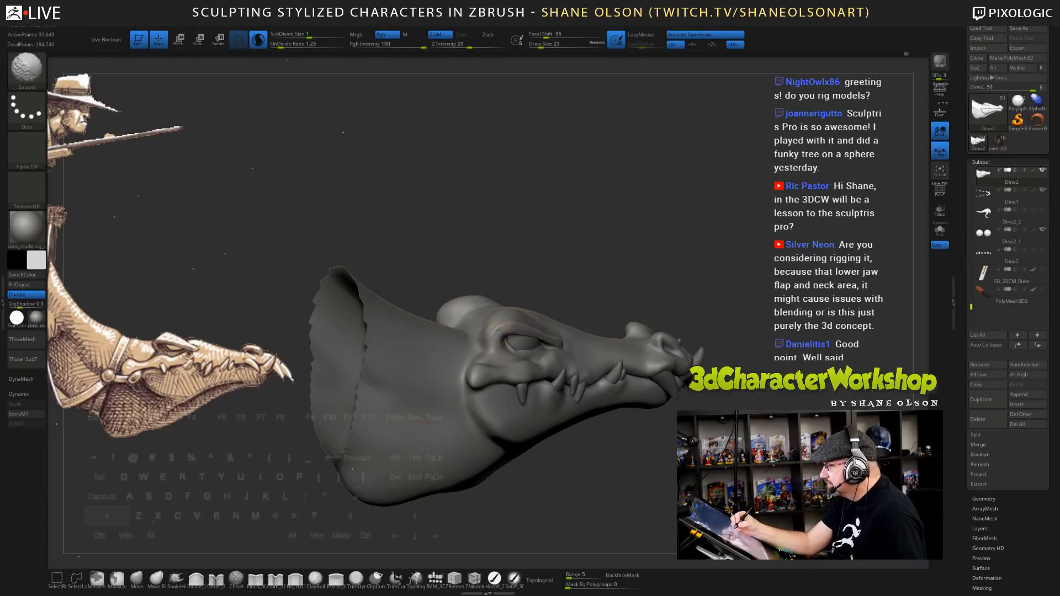
{"action": "left_click_drag", "start_coordinate": [493, 329], "coordinate": [519, 322], "text": "shift"}
{"action": "mouse_move", "coordinate": [519, 322]}
{"action": "right_mouse_down"}
{"action": "mouse_move", "coordinate": [452, 303]}
{"action": "mouse_move", "coordinate": [450, 265]}
{"action": "mouse_move", "coordinate": [380, 268]}
{"action": "mouse_move", "coordinate": [524, 268]}
{"action": "right_mouse_up"}
{"action": "left_click_drag", "start_coordinate": [844, 405], "coordinate": [724, 359]}
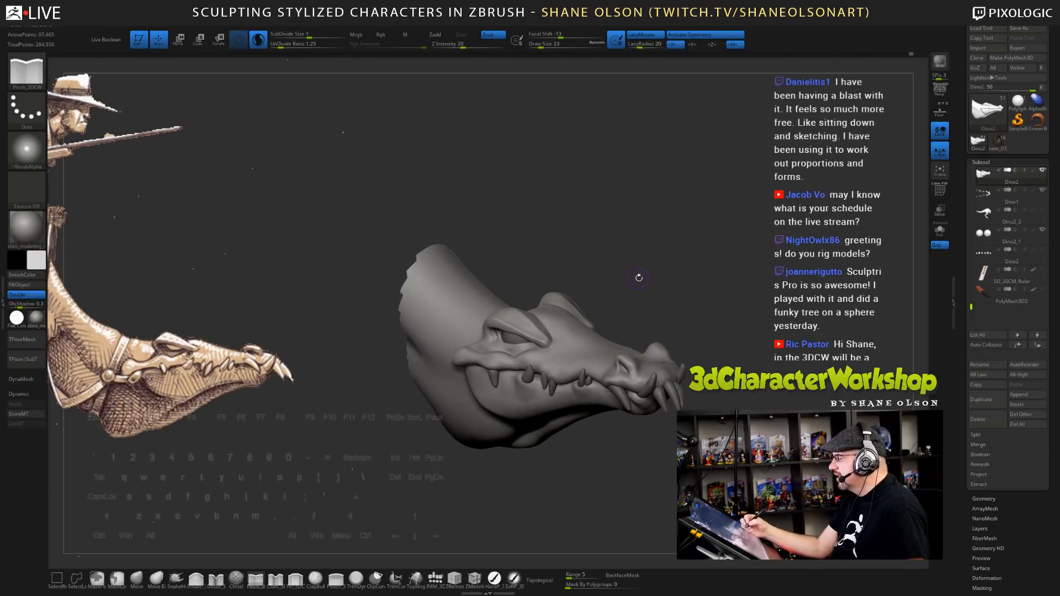
- Pinch the upper edge of the brow ridge and smooth it at draw size 17
{"action": "right_click_drag", "start_coordinate": [635, 298], "coordinate": [543, 314], "text": "ctrl"}
{"action": "key", "text": "shift"}
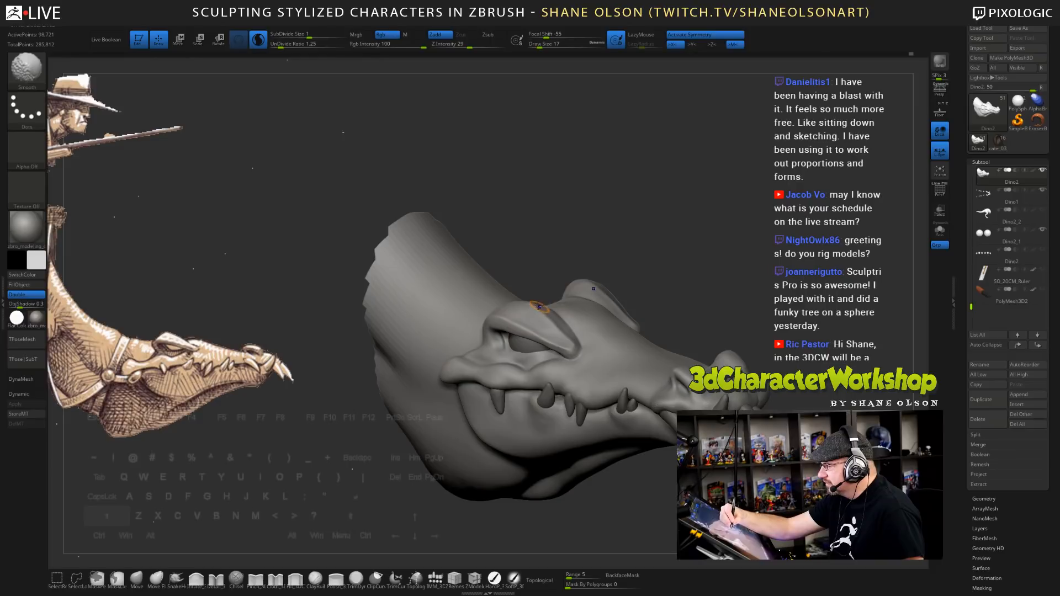
{"action": "left_click_drag", "start_coordinate": [538, 306], "coordinate": [527, 309], "text": "shift"}
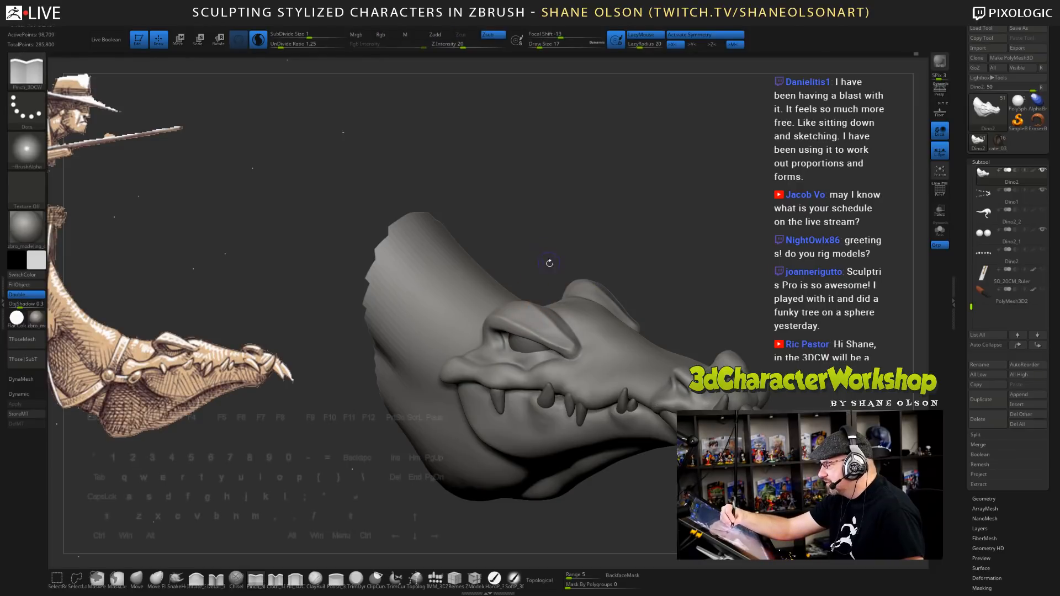
{"action": "left_click_drag", "start_coordinate": [657, 231], "coordinate": [669, 237]}
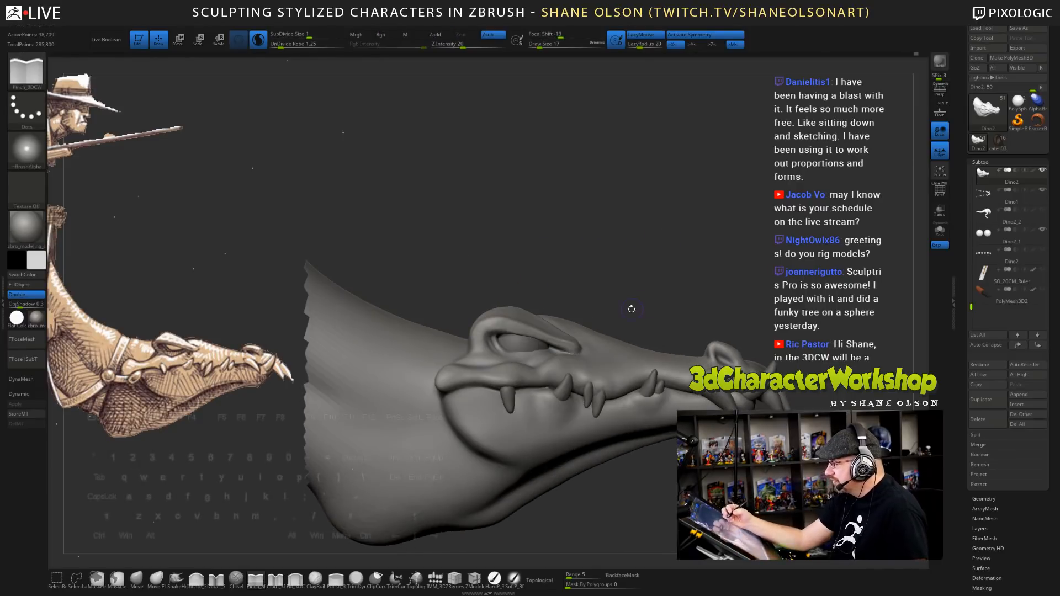
- Adjust the side profile of the head with the Move brush at draw sizes 25 and 51, undoing the first stroke at the brow
{"action": "left_click", "coordinate": [146, 584]}
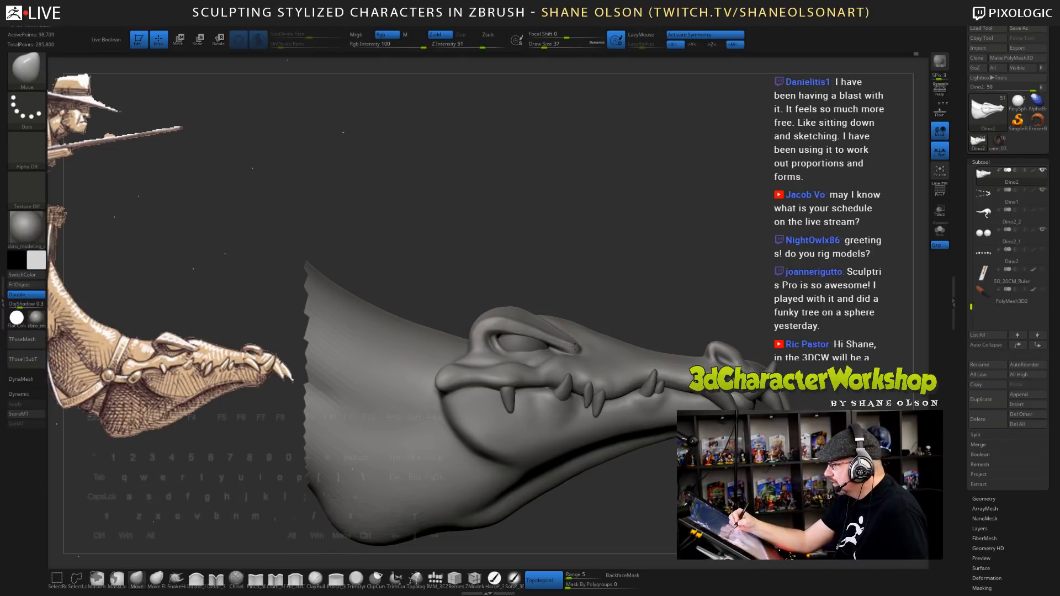
{"action": "mouse_move", "coordinate": [663, 267]}
{"action": "left_mouse_down", "text": "alt"}
{"action": "mouse_move", "coordinate": [660, 238]}
{"action": "mouse_move", "coordinate": [687, 243]}
{"action": "mouse_move", "coordinate": [665, 254]}
{"action": "left_mouse_up", "text": "alt"}
{"action": "mouse_move", "coordinate": [560, 327]}
{"action": "left_mouse_down", "text": "shift"}
{"action": "mouse_move", "coordinate": [548, 314]}
{"action": "mouse_move", "coordinate": [538, 320]}
{"action": "left_mouse_up", "text": "shift"}
{"action": "key", "text": "ctrl+z"}
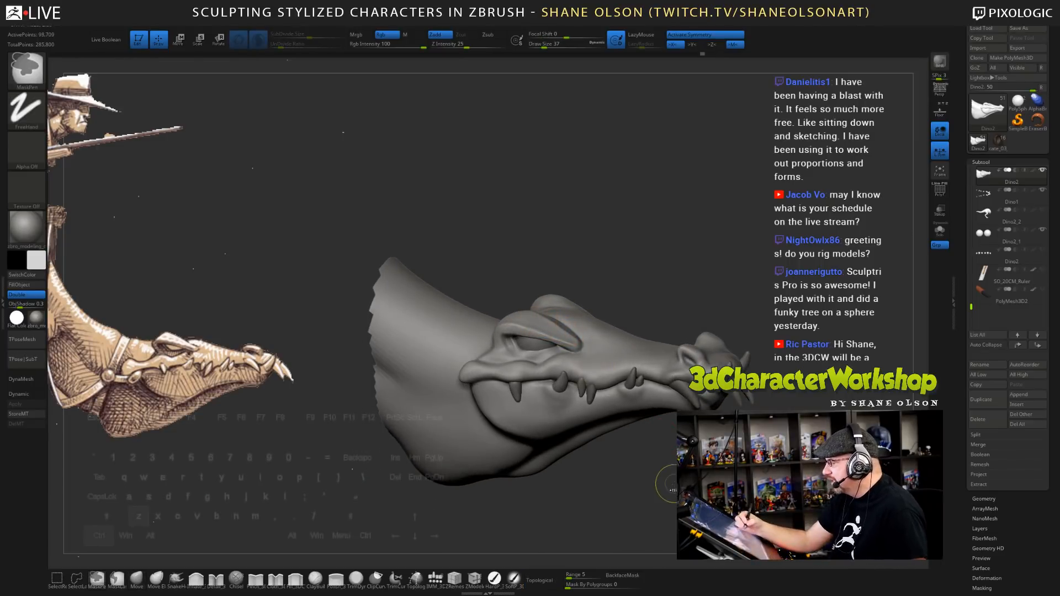
{"action": "key", "text": "s"}
{"action": "mouse_move", "coordinate": [672, 480]}
{"action": "left_mouse_down"}
{"action": "mouse_move", "coordinate": [666, 508]}
{"action": "mouse_move", "coordinate": [670, 477]}
{"action": "mouse_move", "coordinate": [679, 491]}
{"action": "mouse_move", "coordinate": [629, 500]}
{"action": "left_mouse_up"}
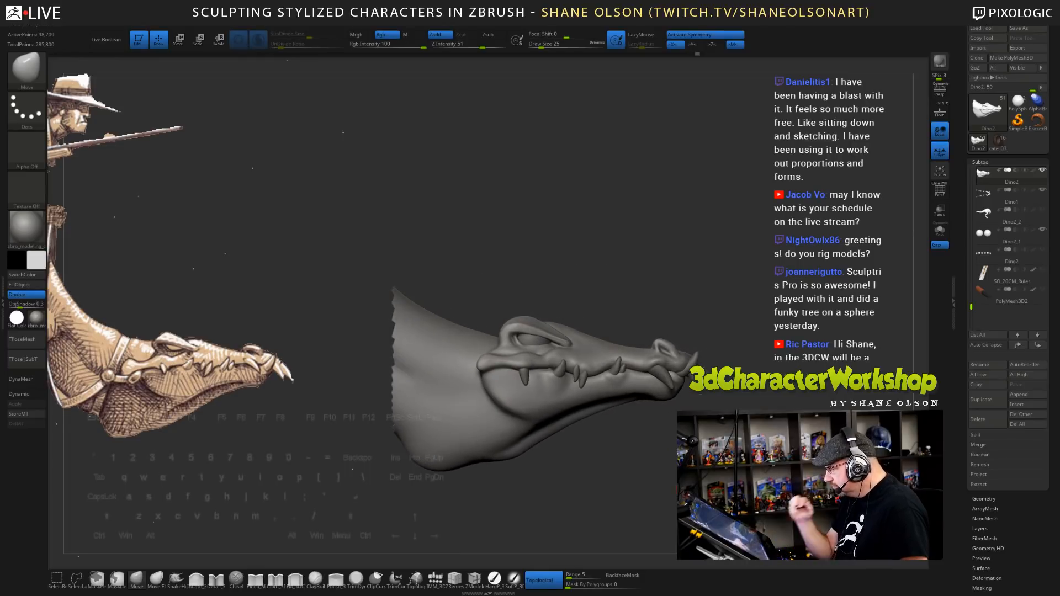
{"action": "left_click_drag", "start_coordinate": [621, 460], "coordinate": [627, 481], "text": "alt"}
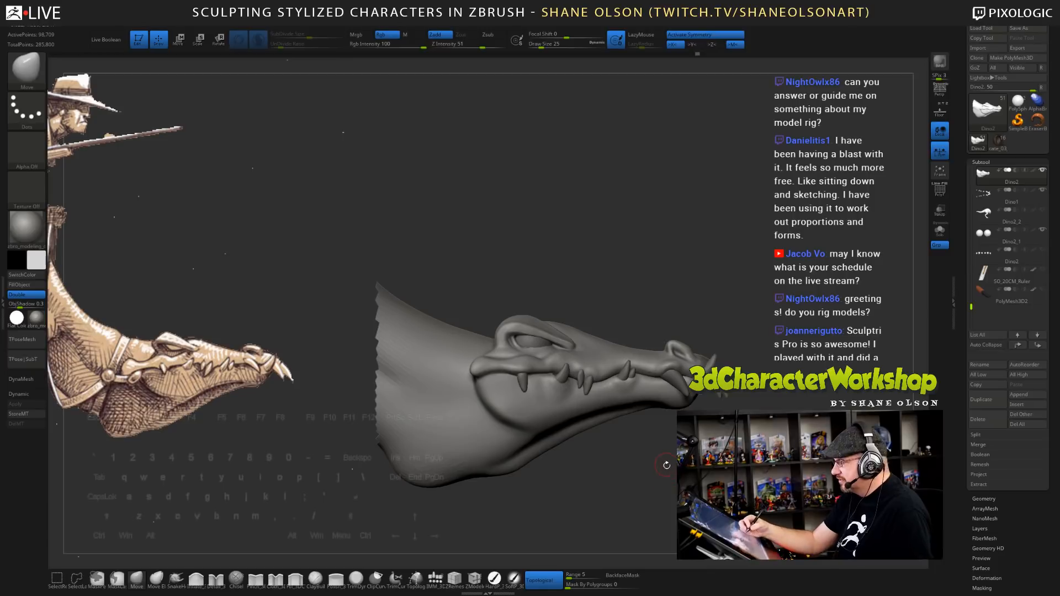
{"action": "left_click_drag", "start_coordinate": [666, 465], "coordinate": [674, 469]}
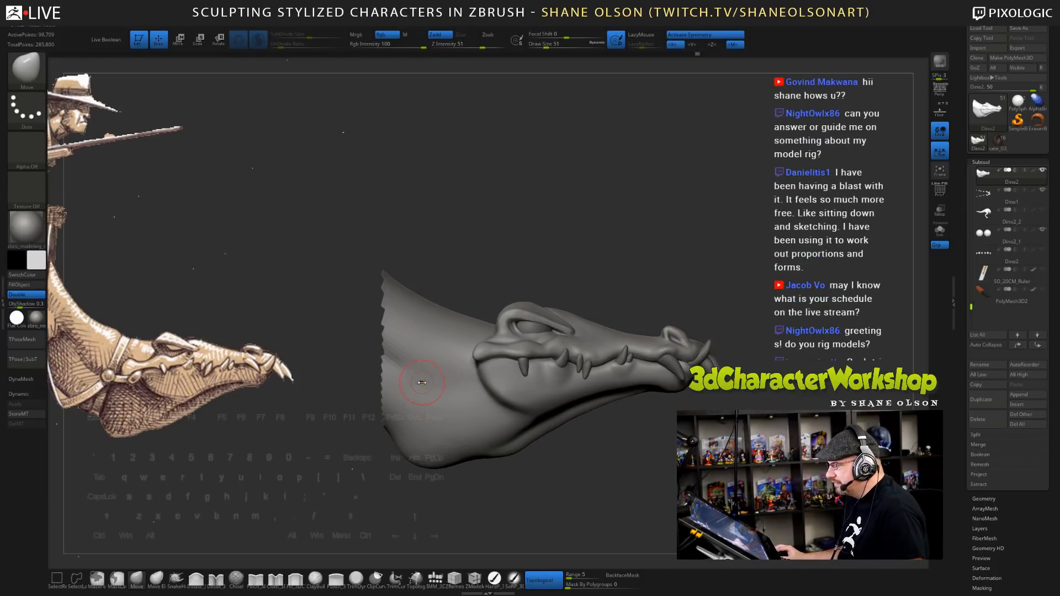
- Smooth the neck and throat behind the jaw at draw size 51 and soften the snout near the nostril
{"action": "key", "text": "shift"}
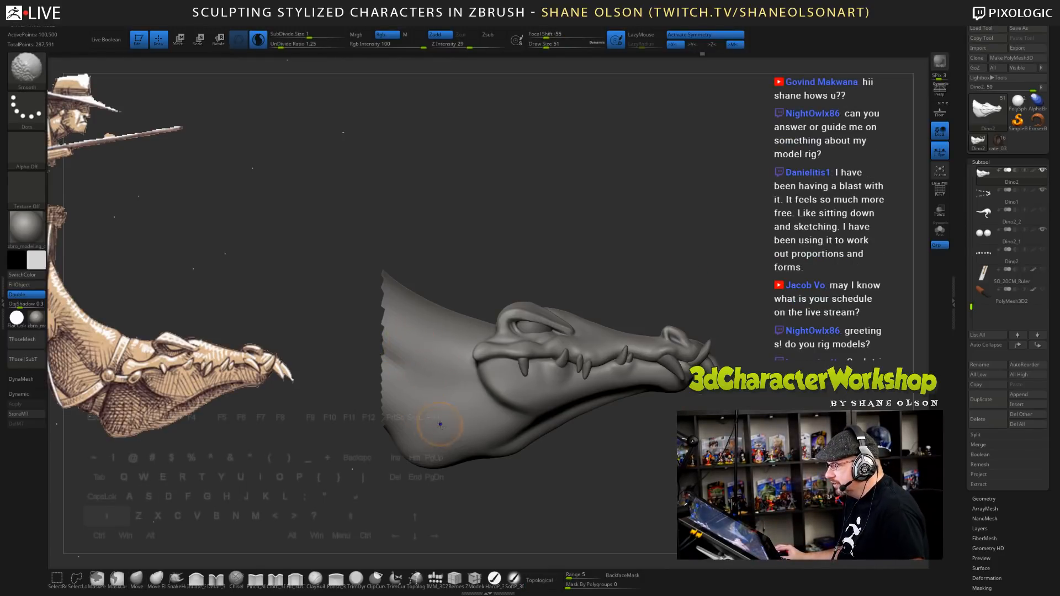
{"action": "mouse_move", "coordinate": [441, 450]}
{"action": "left_mouse_down", "text": "shift"}
{"action": "mouse_move", "coordinate": [424, 449]}
{"action": "mouse_move", "coordinate": [472, 469]}
{"action": "mouse_move", "coordinate": [529, 452]}
{"action": "left_mouse_up", "text": "shift"}
{"action": "mouse_move", "coordinate": [637, 469]}
{"action": "left_mouse_down"}
{"action": "mouse_move", "coordinate": [653, 481]}
{"action": "mouse_move", "coordinate": [670, 455]}
{"action": "mouse_move", "coordinate": [663, 465]}
{"action": "left_mouse_up"}
{"action": "key", "text": "s"}
{"action": "left_click_drag", "start_coordinate": [658, 363], "coordinate": [662, 372], "text": "shift"}
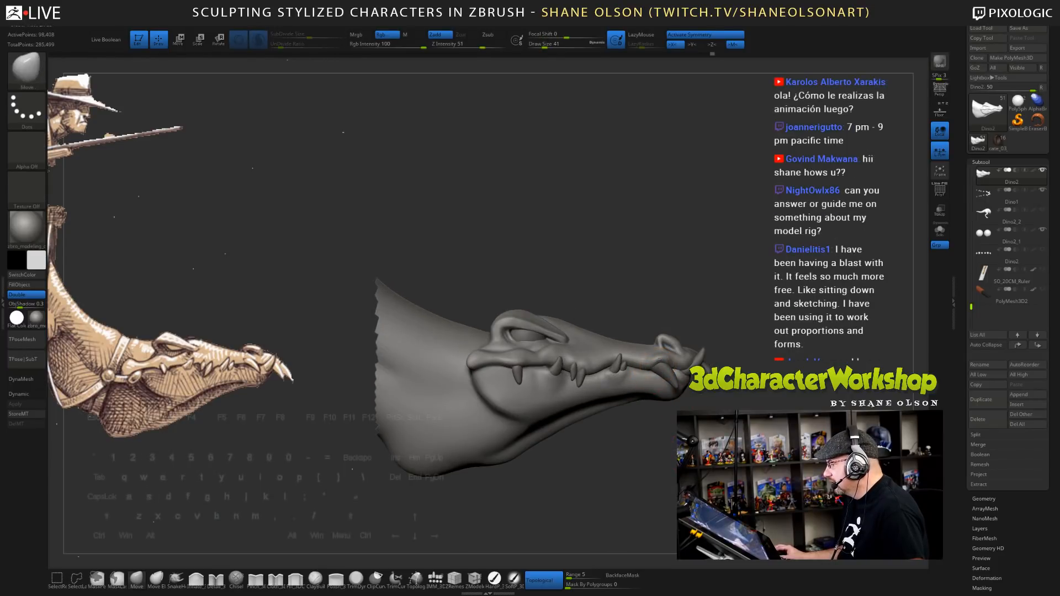
- Sharpen the rim of the nostrils with the Pinch brush at draw size 37
{"action": "left_click_drag", "start_coordinate": [544, 45], "coordinate": [541, 45]}
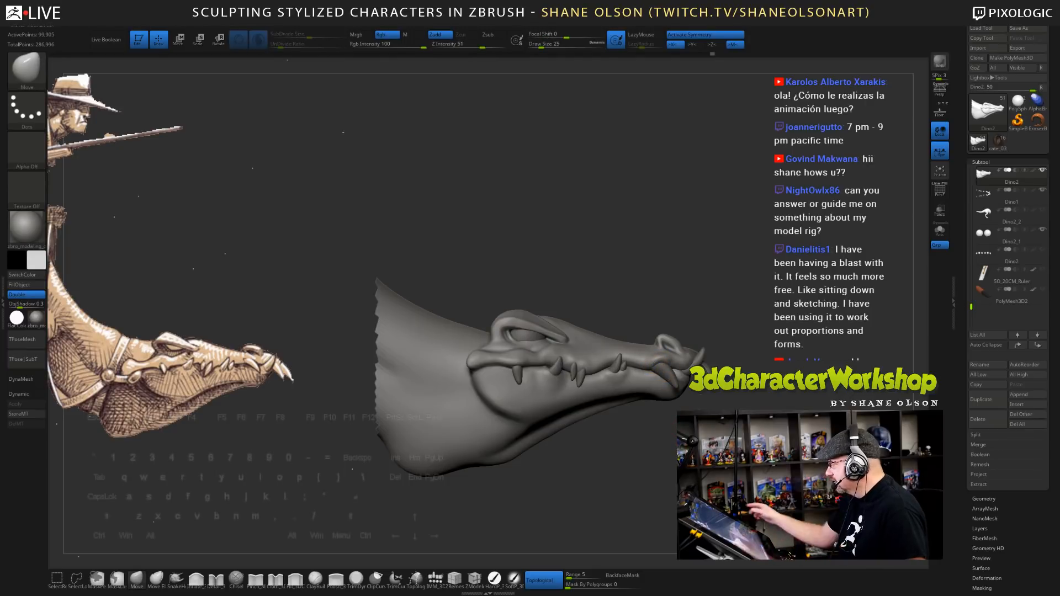
{"action": "key", "text": "s"}
{"action": "mouse_move", "coordinate": [644, 453]}
{"action": "left_mouse_down"}
{"action": "mouse_move", "coordinate": [625, 463]}
{"action": "mouse_move", "coordinate": [603, 503]}
{"action": "mouse_move", "coordinate": [609, 482]}
{"action": "mouse_move", "coordinate": [501, 529]}
{"action": "left_mouse_up"}
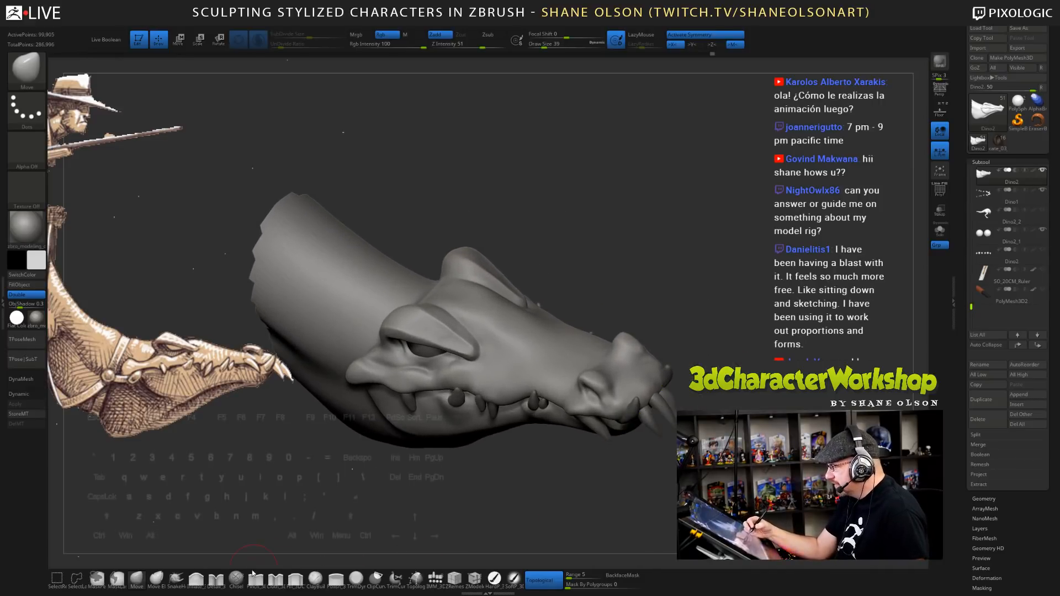
{"action": "left_click", "coordinate": [254, 577]}
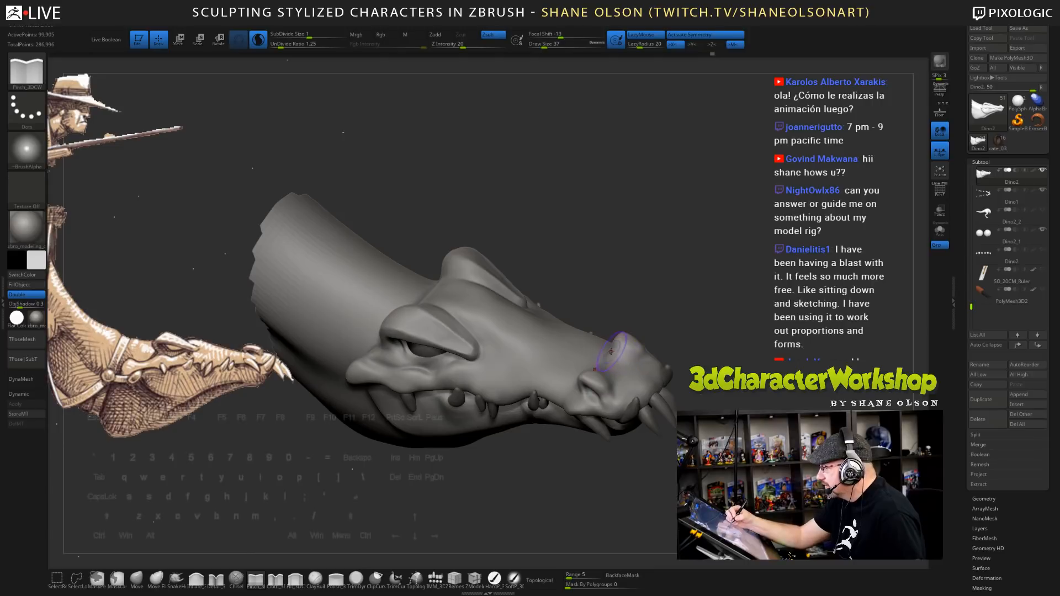
{"action": "mouse_move", "coordinate": [714, 394]}
{"action": "left_mouse_down"}
{"action": "mouse_move", "coordinate": [649, 425]}
{"action": "mouse_move", "coordinate": [722, 380]}
{"action": "left_mouse_up"}
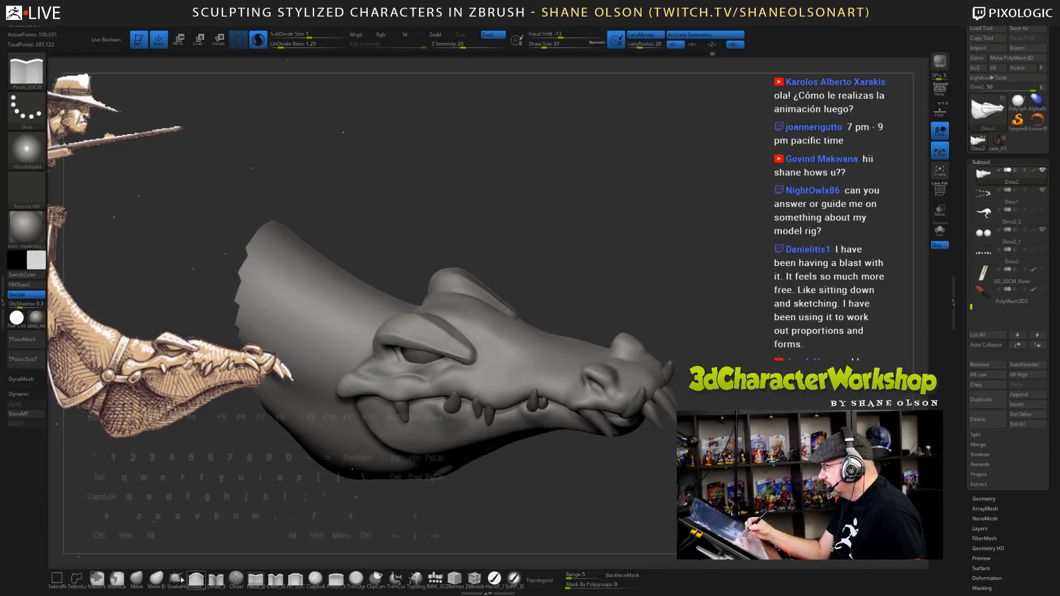
- Reshape the tip of the snout around the nostrils with the Move brush at draw sizes 46 and 35
{"action": "left_click", "coordinate": [137, 578]}
{"action": "key", "text": "s"}
{"action": "left_click_drag", "start_coordinate": [739, 332], "coordinate": [742, 332]}
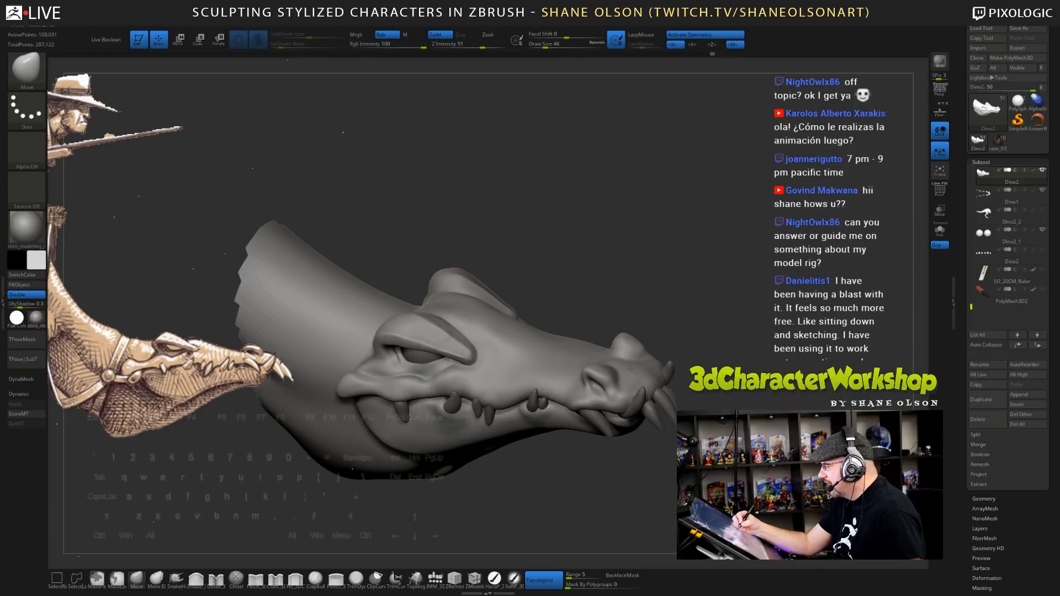
{"action": "left_click_drag", "start_coordinate": [734, 348], "coordinate": [663, 372]}
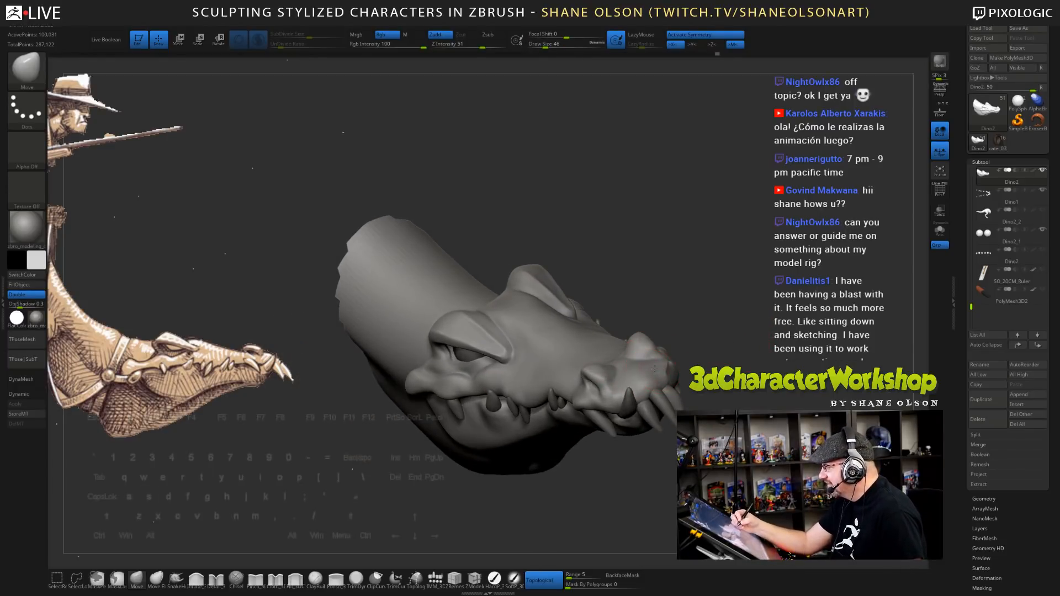
{"action": "left_click_drag", "start_coordinate": [693, 319], "coordinate": [694, 320]}
{"action": "key", "text": "s"}
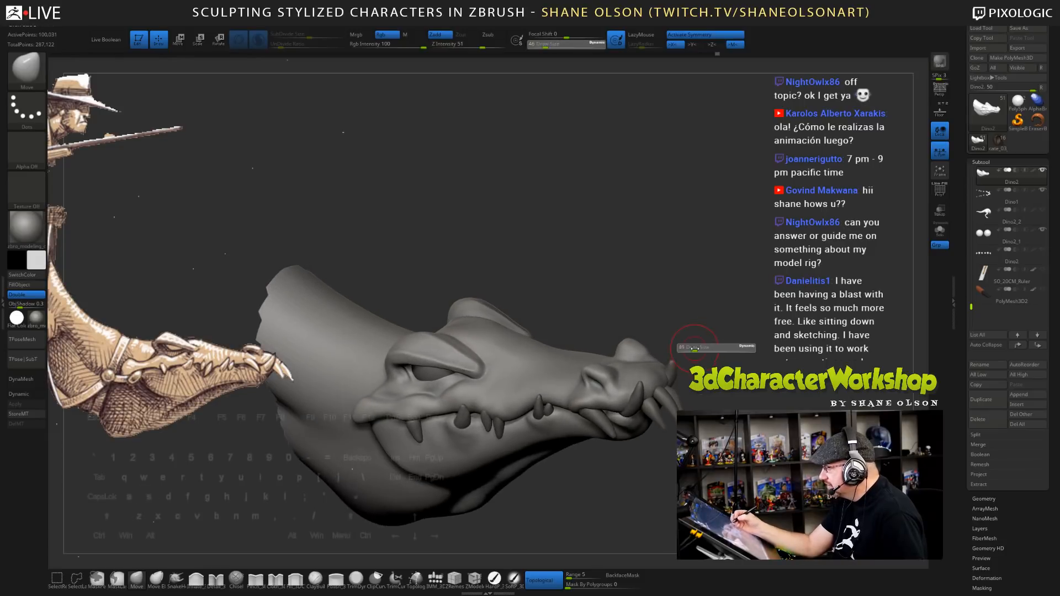
{"action": "left_click_drag", "start_coordinate": [696, 348], "coordinate": [641, 359]}
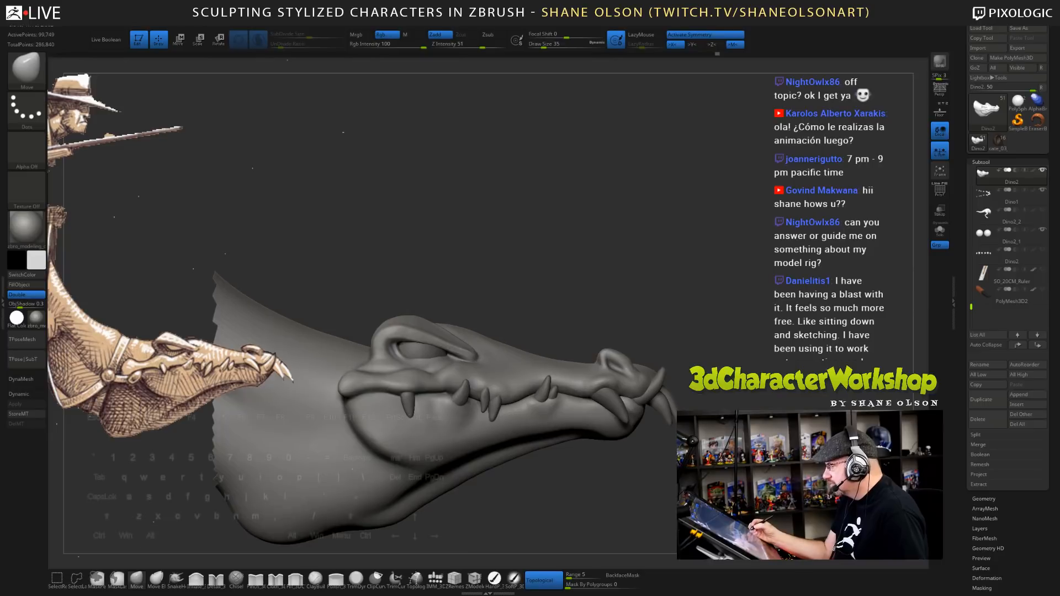
- Adjust the top contour of the snout between the eyes and nostrils with the Move brush at draw size 80
{"action": "mouse_move", "coordinate": [689, 309]}
{"action": "left_mouse_down"}
{"action": "mouse_move", "coordinate": [641, 328]}
{"action": "mouse_move", "coordinate": [665, 301]}
{"action": "left_mouse_up"}
{"action": "key", "text": "s"}
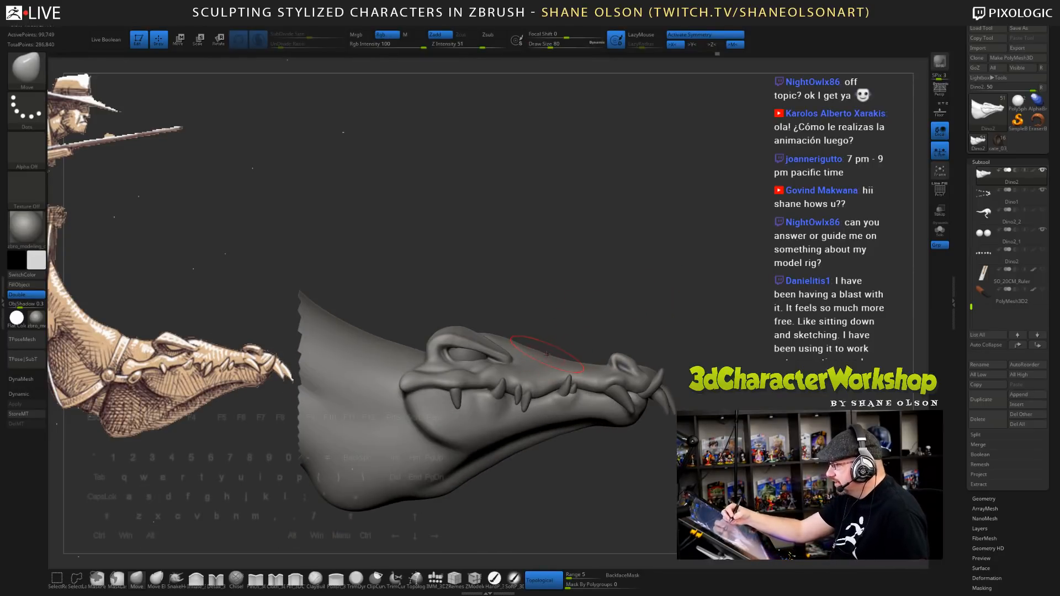
{"action": "left_click_drag", "start_coordinate": [609, 283], "coordinate": [604, 291]}
{"action": "left_click_drag", "start_coordinate": [675, 516], "coordinate": [692, 484], "text": "alt"}
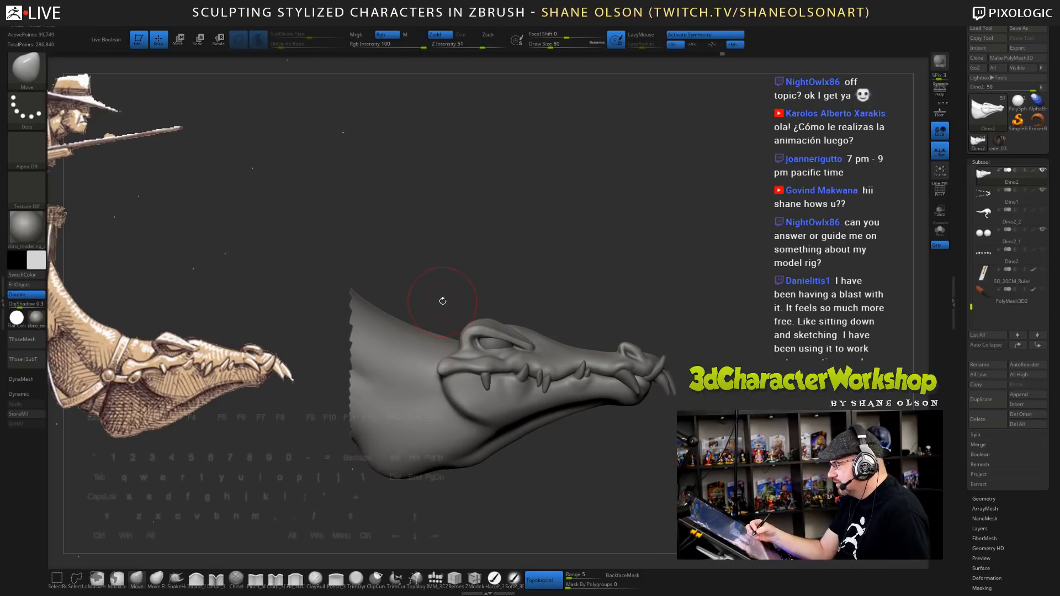
- Try to build a strap strip across the neck behind the jaw with the Topology brush at draw size 20
{"action": "key", "text": "s"}
{"action": "left_click_drag", "start_coordinate": [443, 300], "coordinate": [436, 301]}
{"action": "mouse_move", "coordinate": [600, 480]}
{"action": "left_mouse_down", "text": "alt"}
{"action": "mouse_move", "coordinate": [614, 479]}
{"action": "mouse_move", "coordinate": [599, 489]}
{"action": "left_mouse_up", "text": "alt"}
{"action": "key", "text": "s"}
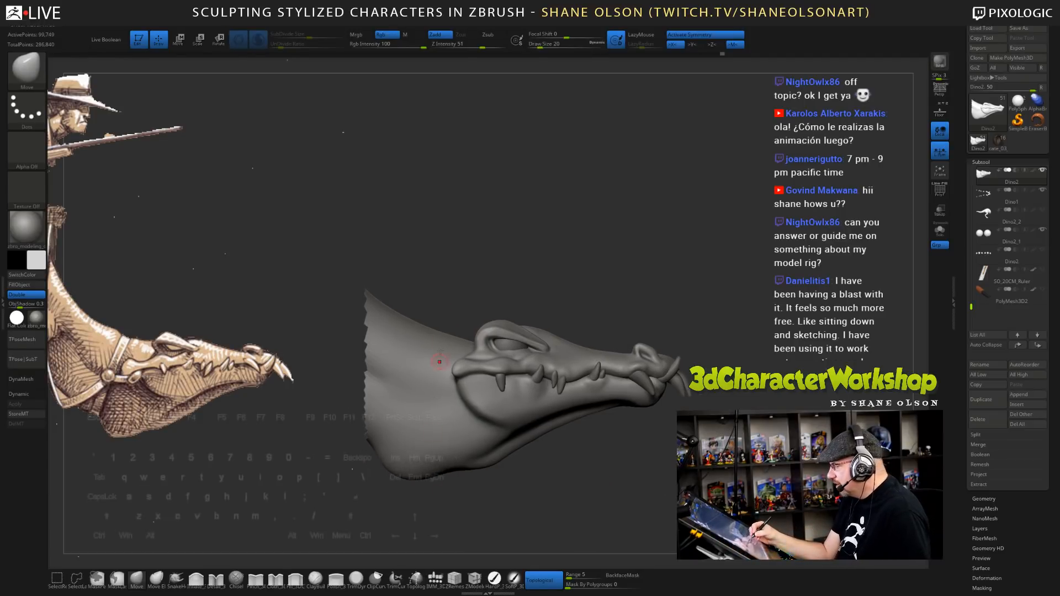
{"action": "left_click", "coordinate": [116, 579]}
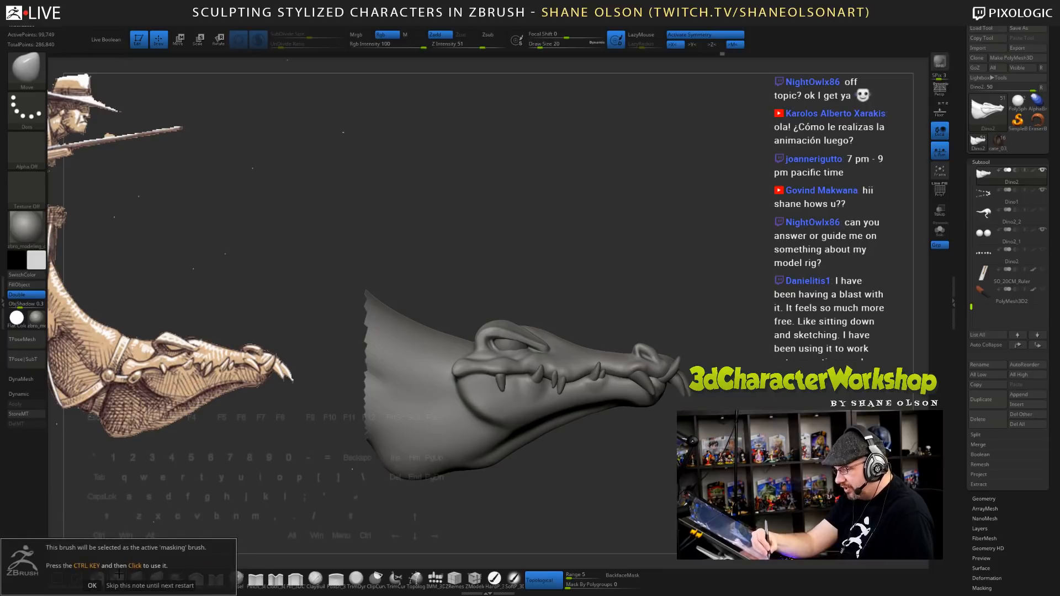
{"action": "left_click", "coordinate": [92, 586]}
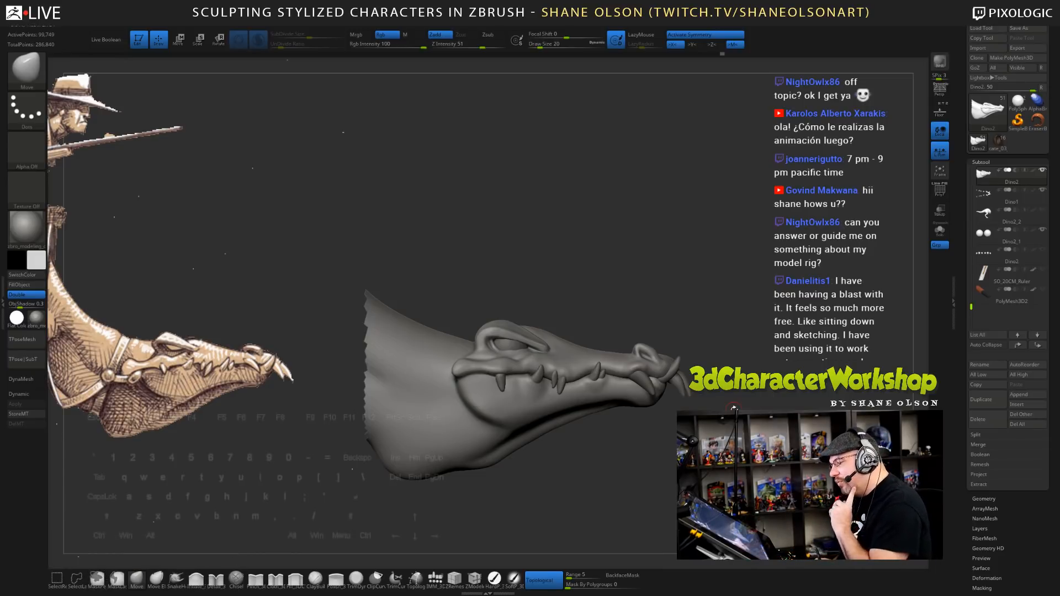
{"action": "left_click", "coordinate": [415, 578]}
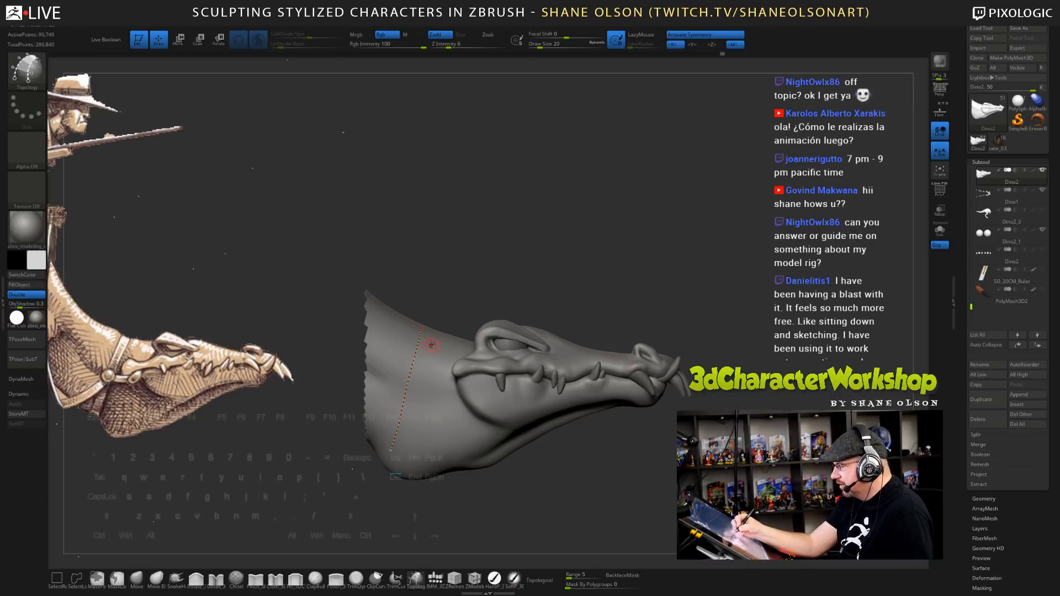
{"action": "left_click_drag", "start_coordinate": [435, 337], "coordinate": [403, 447]}
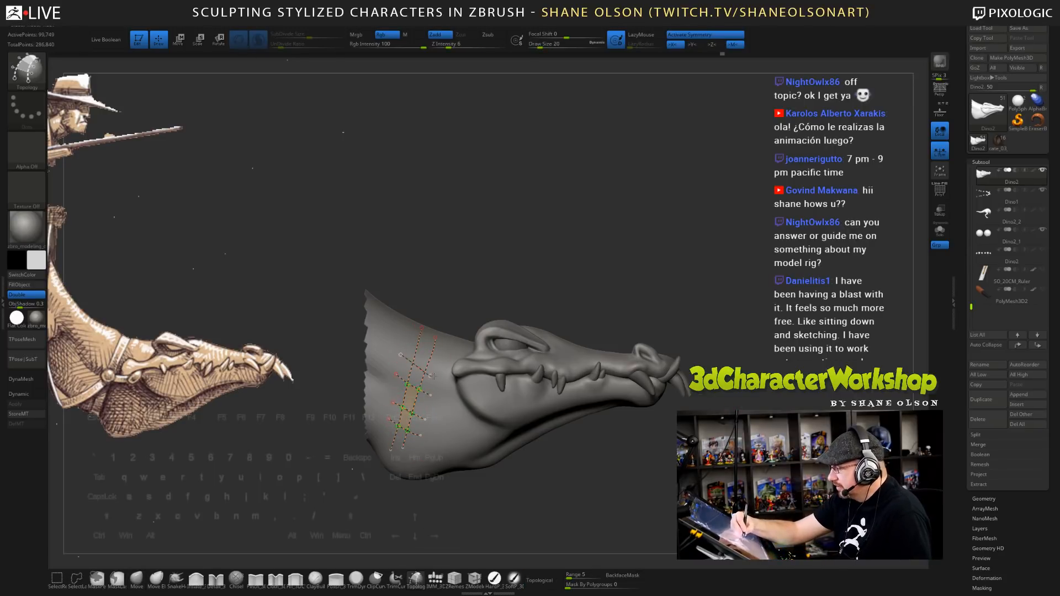
{"action": "left_click", "coordinate": [444, 405]}
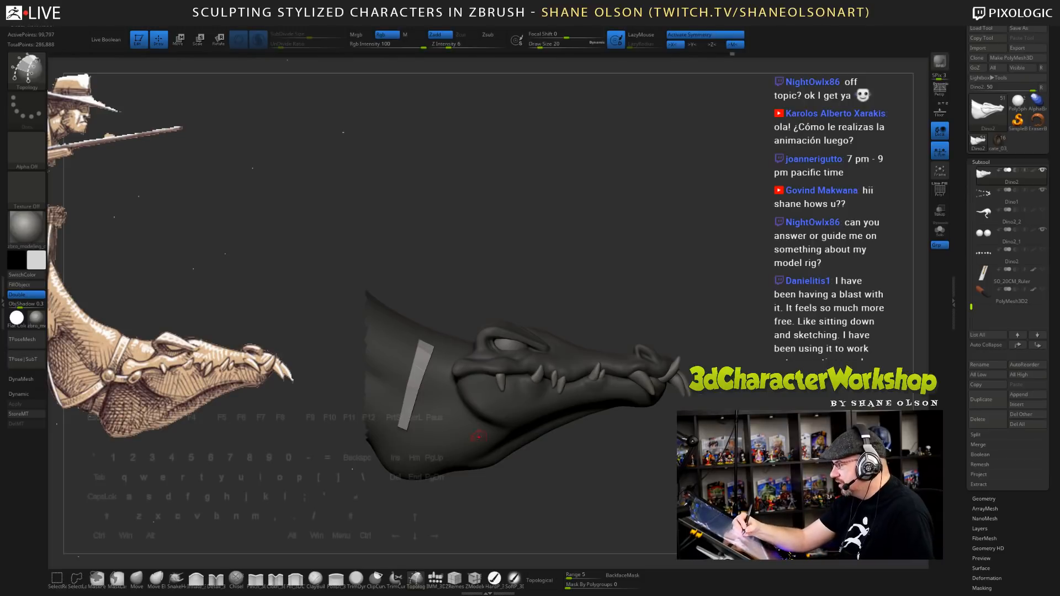
{"action": "mouse_move", "coordinate": [597, 483]}
{"action": "left_mouse_down"}
{"action": "mouse_move", "coordinate": [536, 479]}
{"action": "mouse_move", "coordinate": [607, 477]}
{"action": "mouse_move", "coordinate": [602, 494]}
{"action": "mouse_move", "coordinate": [641, 485]}
{"action": "left_mouse_up"}
{"action": "key", "text": "ctrl"}
{"action": "key", "text": "ctrl+z"}
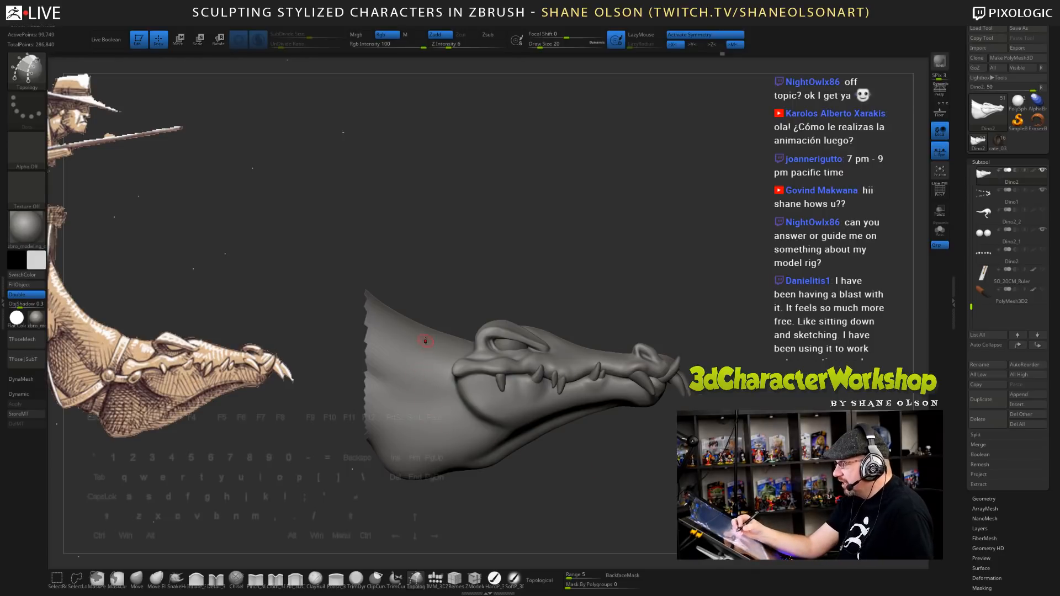
- Mask a narrow slanted strap band around the neck behind the jaw with the MaskLasso brush
{"action": "key", "text": "ctrl"}
{"action": "left_click_drag", "start_coordinate": [420, 347], "coordinate": [393, 470], "text": "ctrl"}
{"action": "key", "text": "ctrl"}
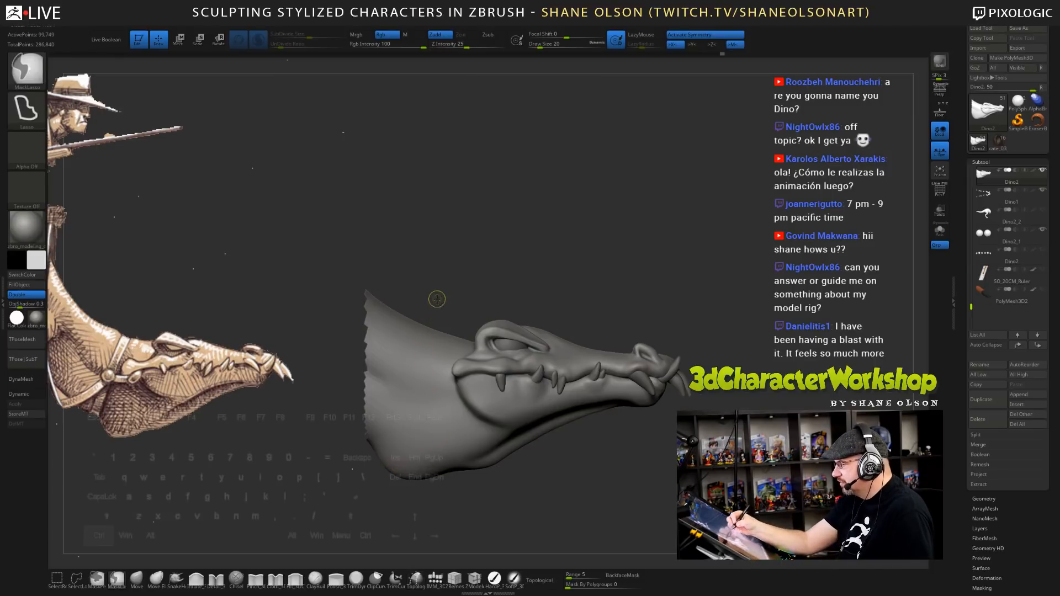
{"action": "left_click_drag", "start_coordinate": [434, 310], "coordinate": [374, 500], "text": "ctrl"}
{"action": "mouse_move", "coordinate": [574, 472]}
{"action": "left_mouse_down"}
{"action": "mouse_move", "coordinate": [657, 486]}
{"action": "mouse_move", "coordinate": [675, 464]}
{"action": "left_mouse_up"}
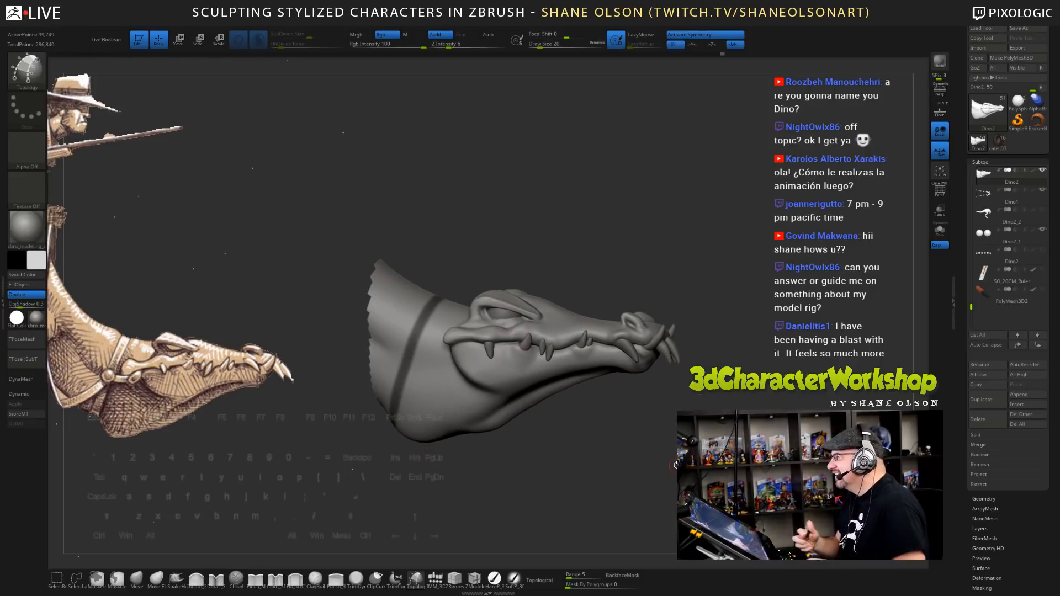
{"action": "left_click_drag", "start_coordinate": [733, 381], "coordinate": [751, 353], "text": "alt"}
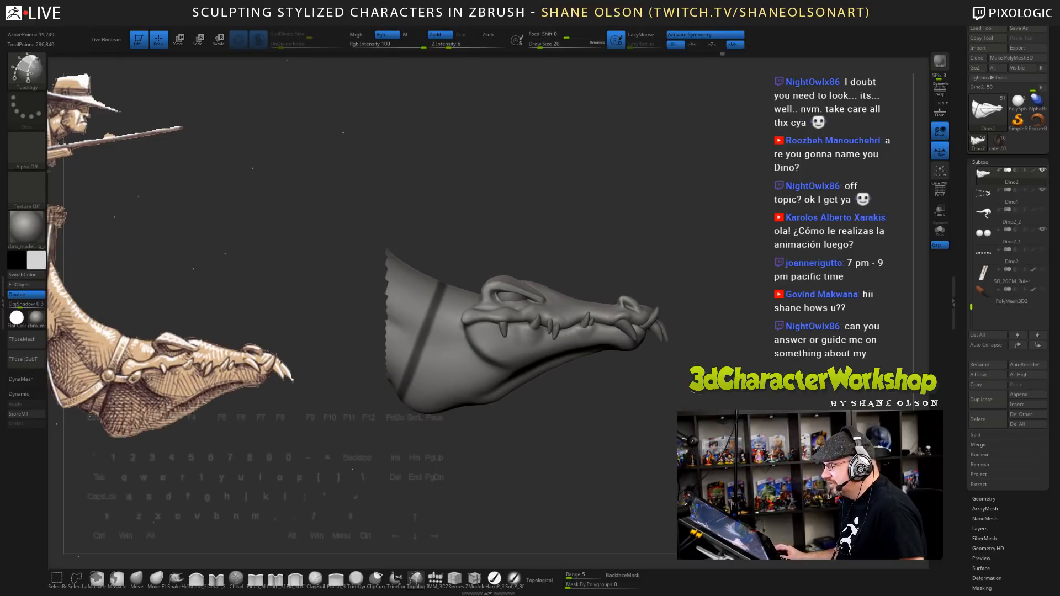
{"action": "left_click_drag", "start_coordinate": [664, 430], "coordinate": [659, 436]}
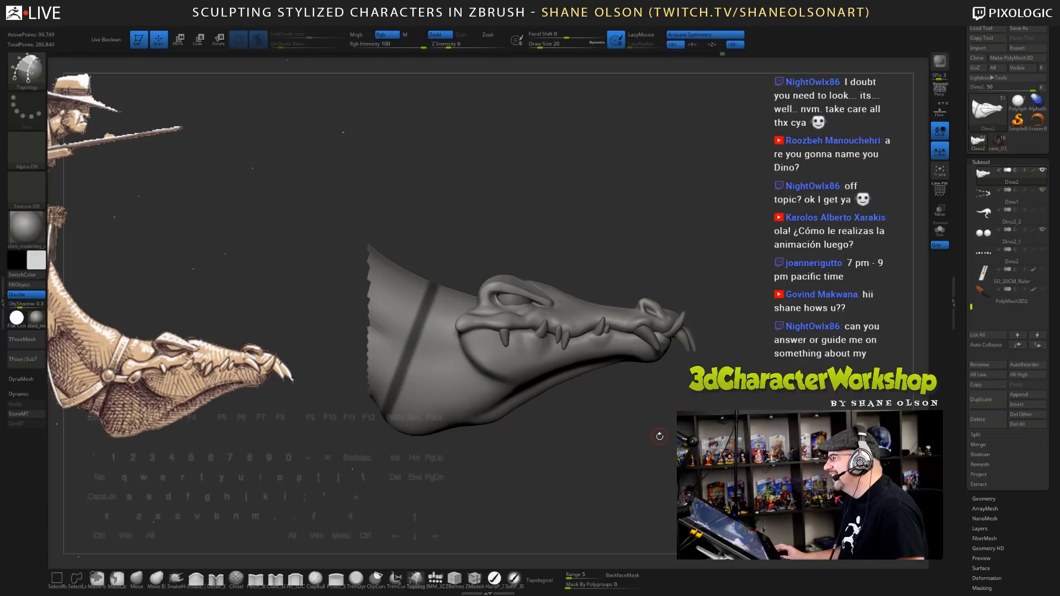
{"action": "mouse_move", "coordinate": [766, 413]}
{"action": "left_mouse_down"}
{"action": "mouse_move", "coordinate": [766, 433]}
{"action": "mouse_move", "coordinate": [767, 407]}
{"action": "mouse_move", "coordinate": [779, 421]}
{"action": "left_mouse_up"}
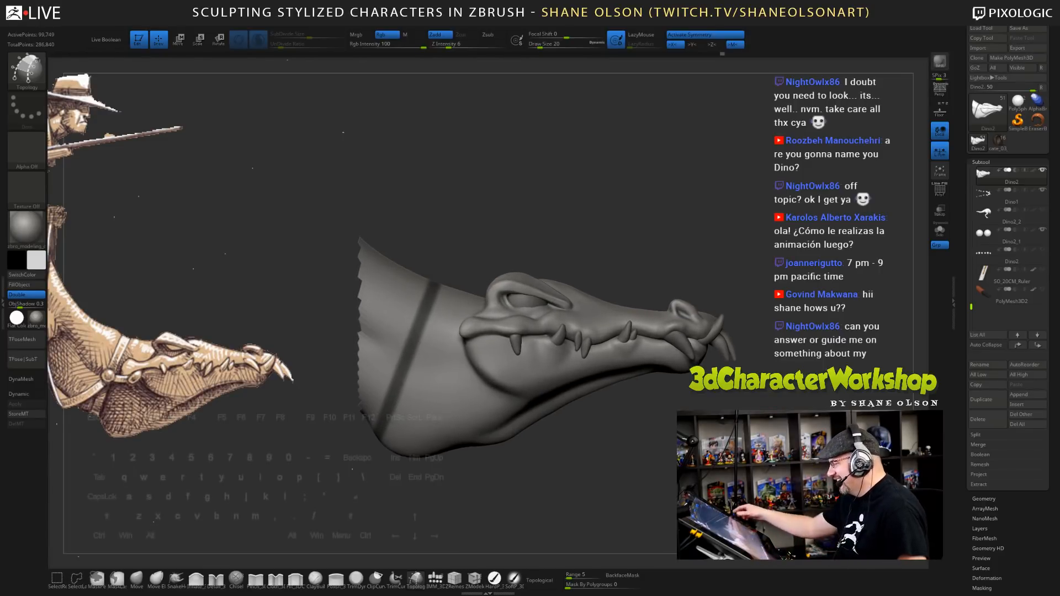
{"action": "left_click_drag", "start_coordinate": [633, 456], "coordinate": [651, 468]}
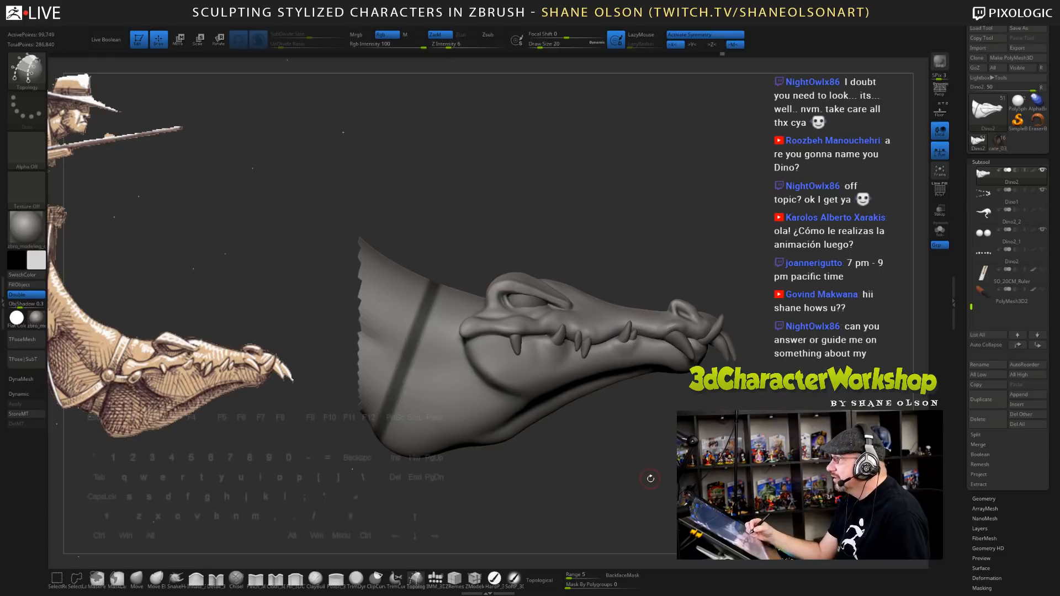
{"action": "left_click_drag", "start_coordinate": [645, 463], "coordinate": [653, 467]}
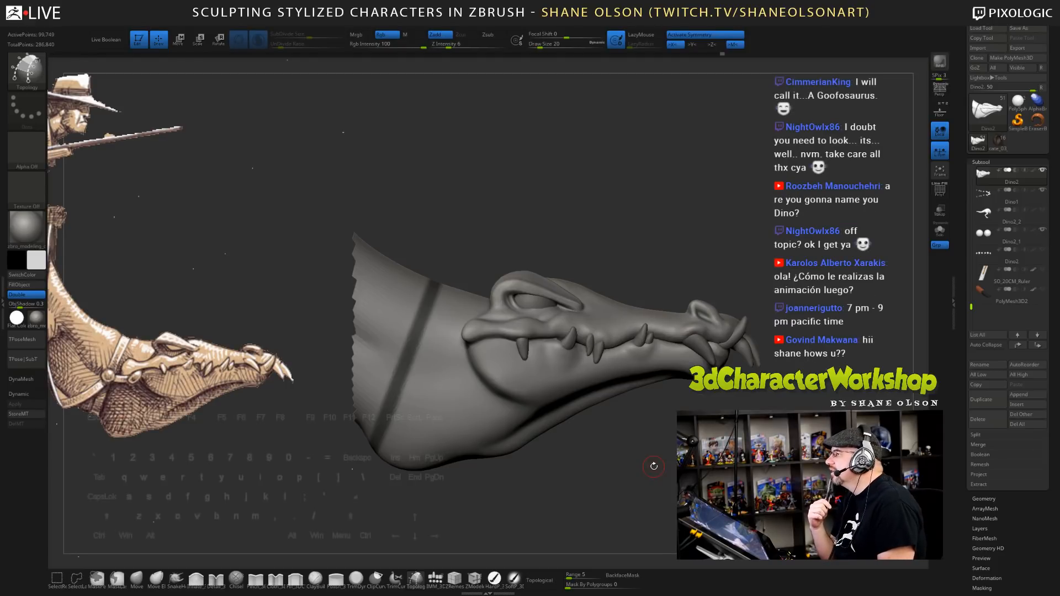
{"action": "mouse_move", "coordinate": [654, 467]}
{"action": "left_mouse_down"}
{"action": "mouse_move", "coordinate": [615, 423]}
{"action": "mouse_move", "coordinate": [524, 497]}
{"action": "left_mouse_up"}
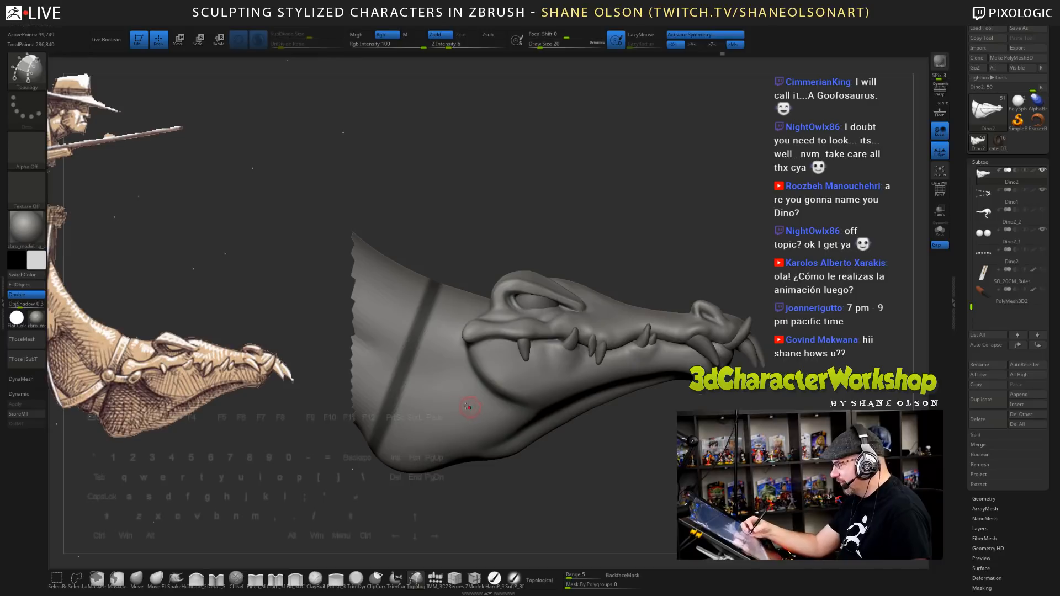
{"action": "key", "text": "ctrl+alt"}
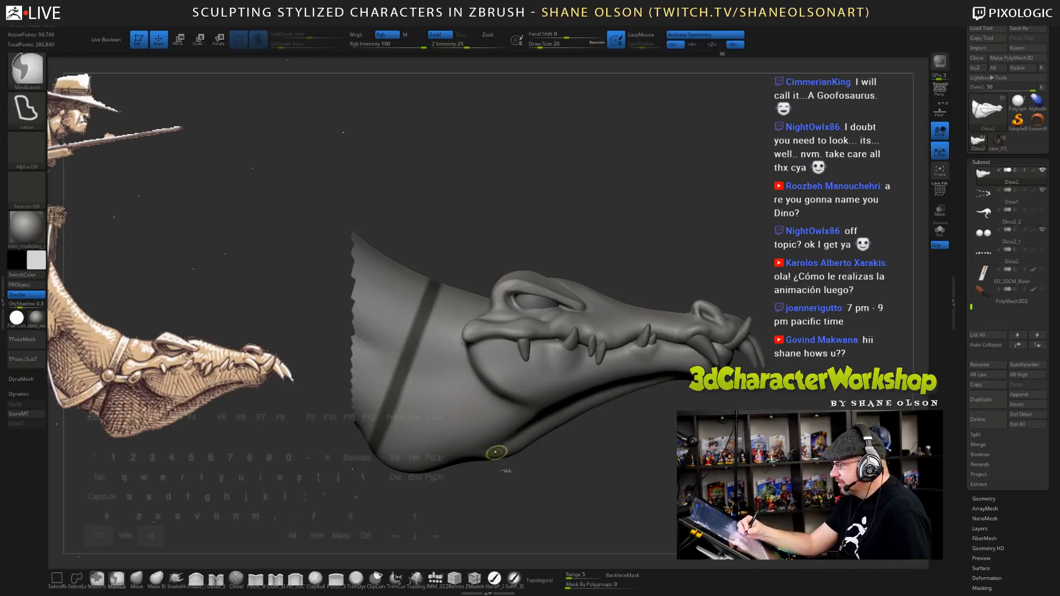
{"action": "left_click_drag", "start_coordinate": [544, 492], "coordinate": [544, 486]}
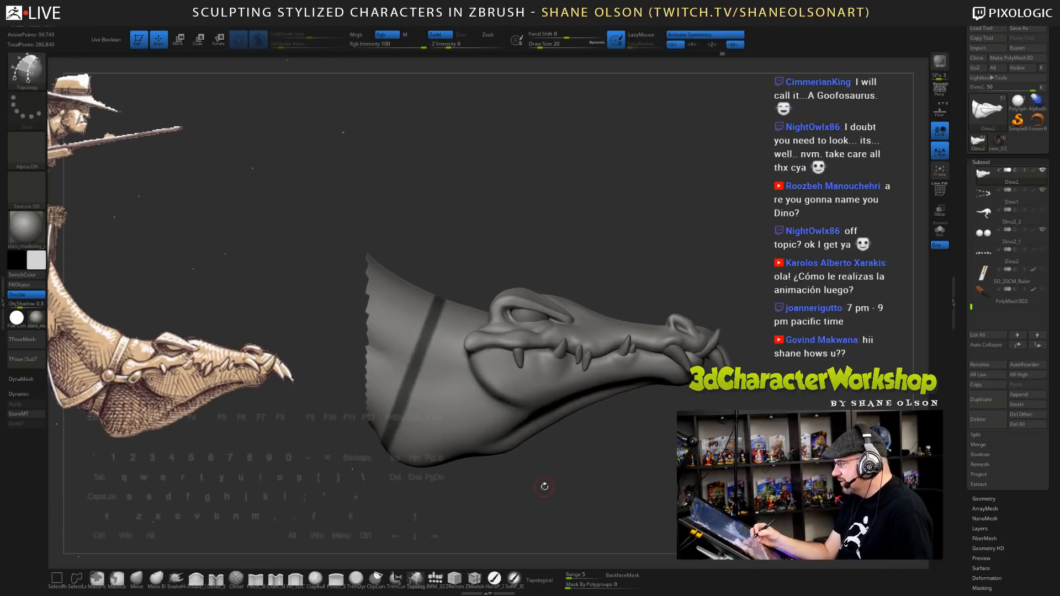
- Preview an extraction of the masked neck band with surface smoothness 5 and thickness 0.02
{"action": "left_click", "coordinate": [986, 484]}
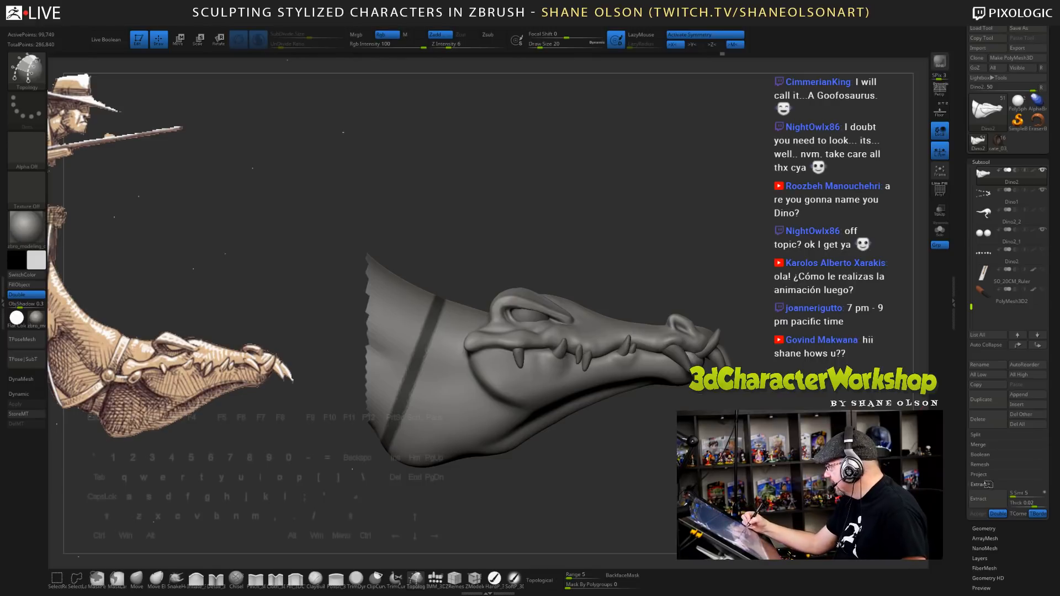
{"action": "left_click_drag", "start_coordinate": [552, 502], "coordinate": [593, 447], "text": "alt"}
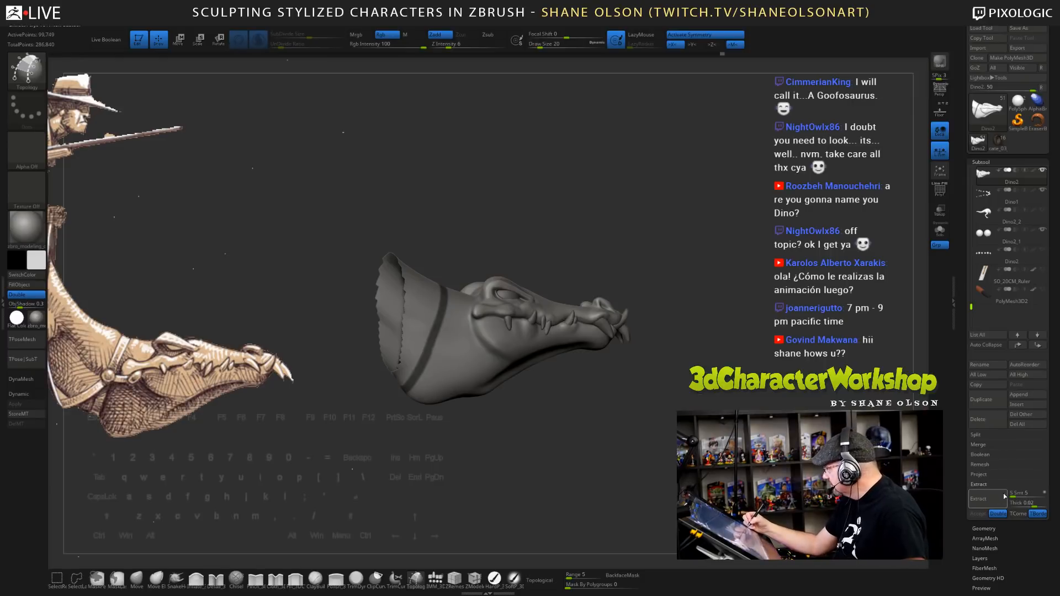
{"action": "left_click", "coordinate": [987, 500]}
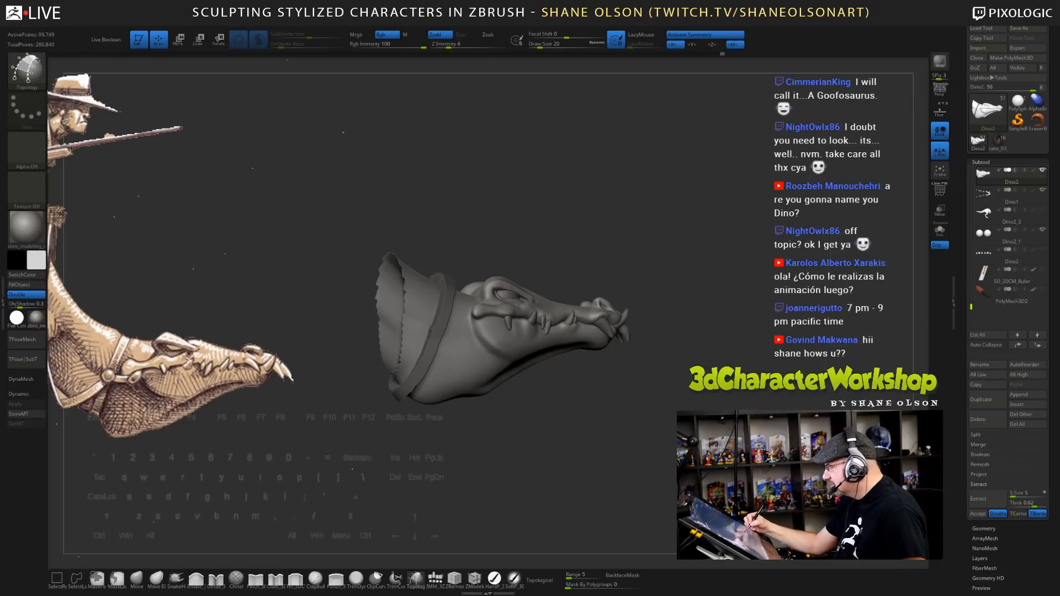
{"action": "left_click_drag", "start_coordinate": [552, 469], "coordinate": [582, 509]}
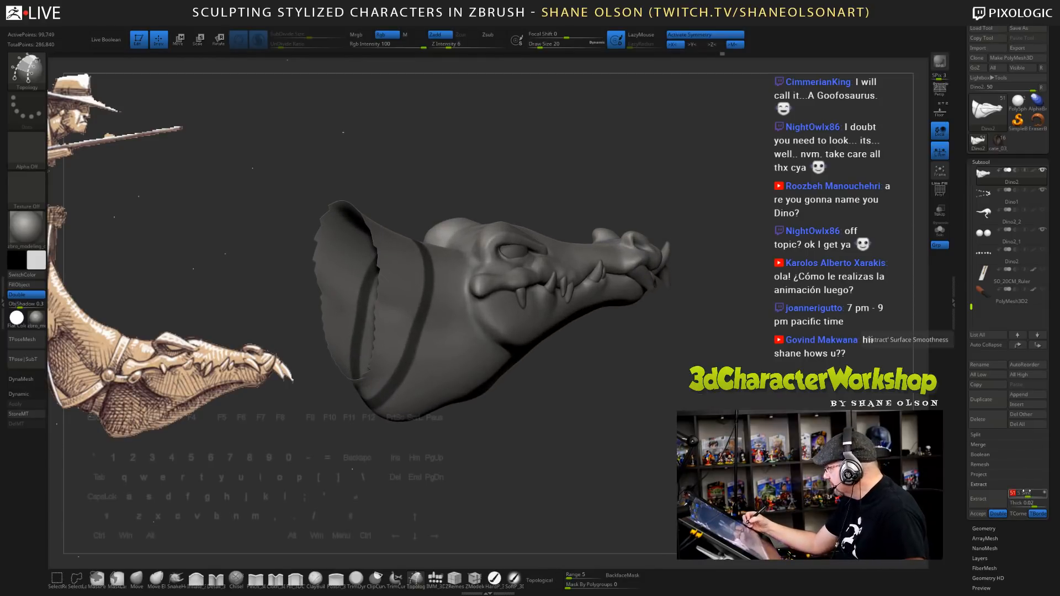
- Try an extract thickness of 0.002 for the masked neck band, with surface smoothness 5
{"action": "type", "text": "0"}
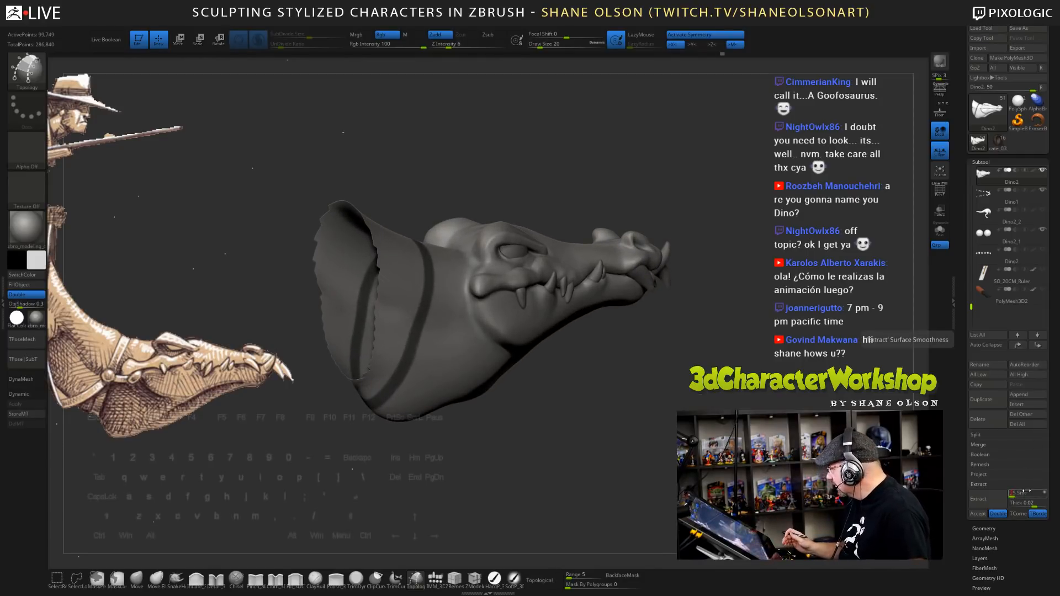
{"action": "key", "text": "Return"}
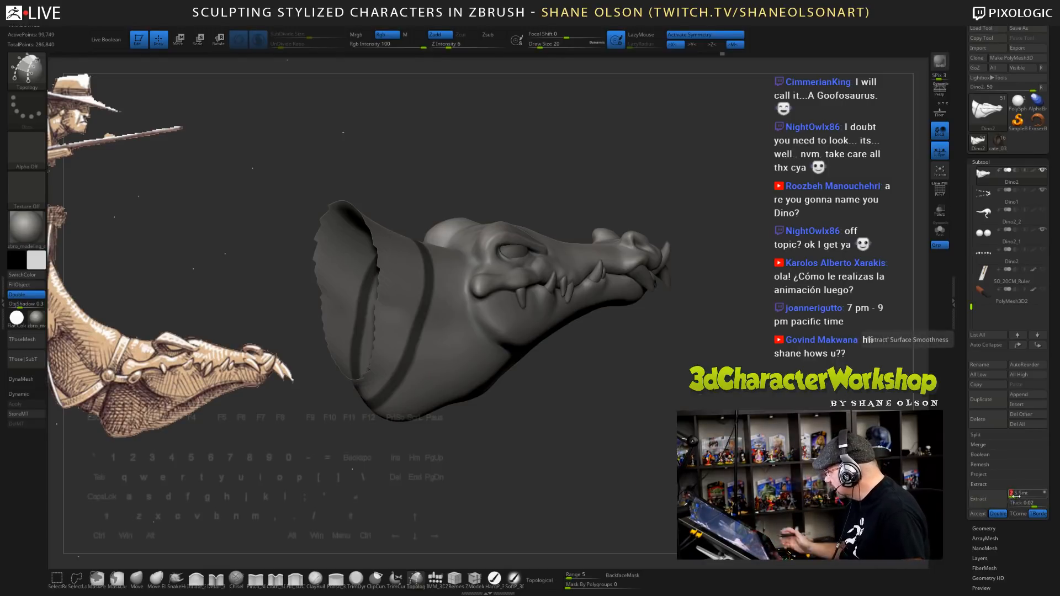
{"action": "type", "text": "5"}
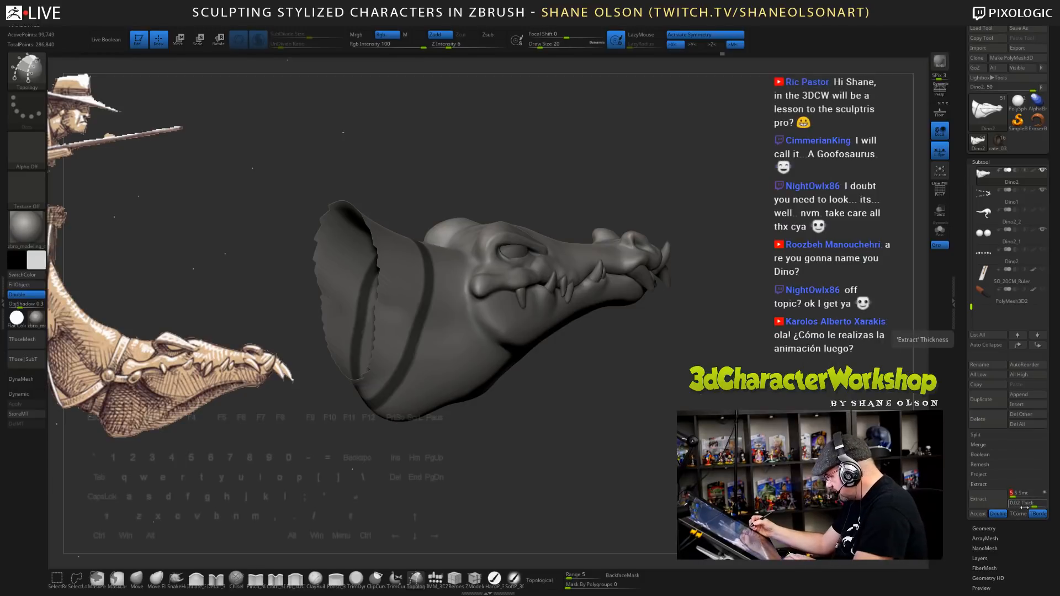
{"action": "left_click", "coordinate": [1018, 503]}
{"action": "type", "text": "0"}
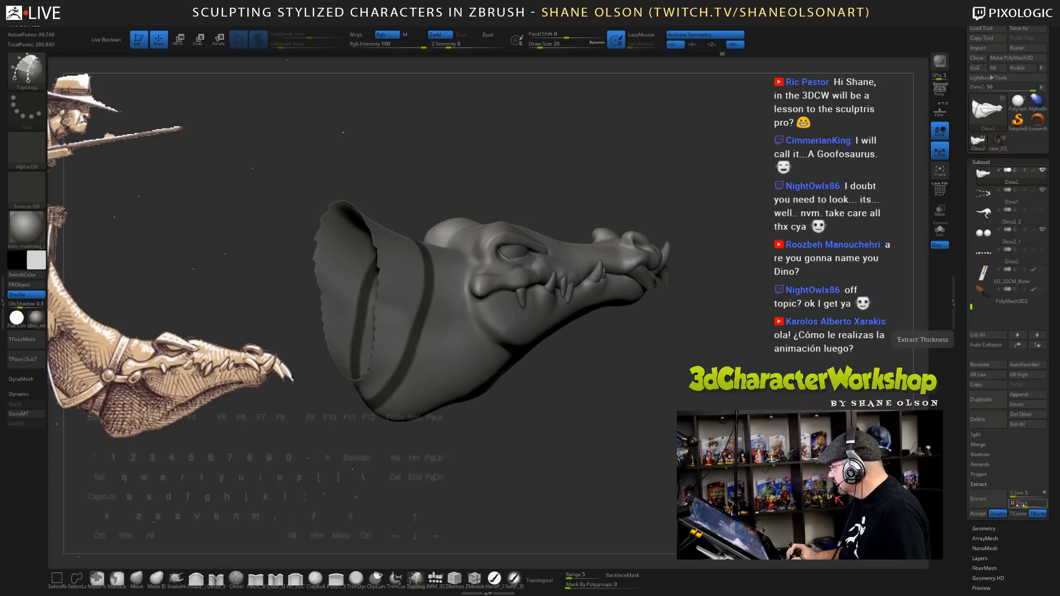
{"action": "type", "text": ".002"}
{"action": "key", "text": "Return"}
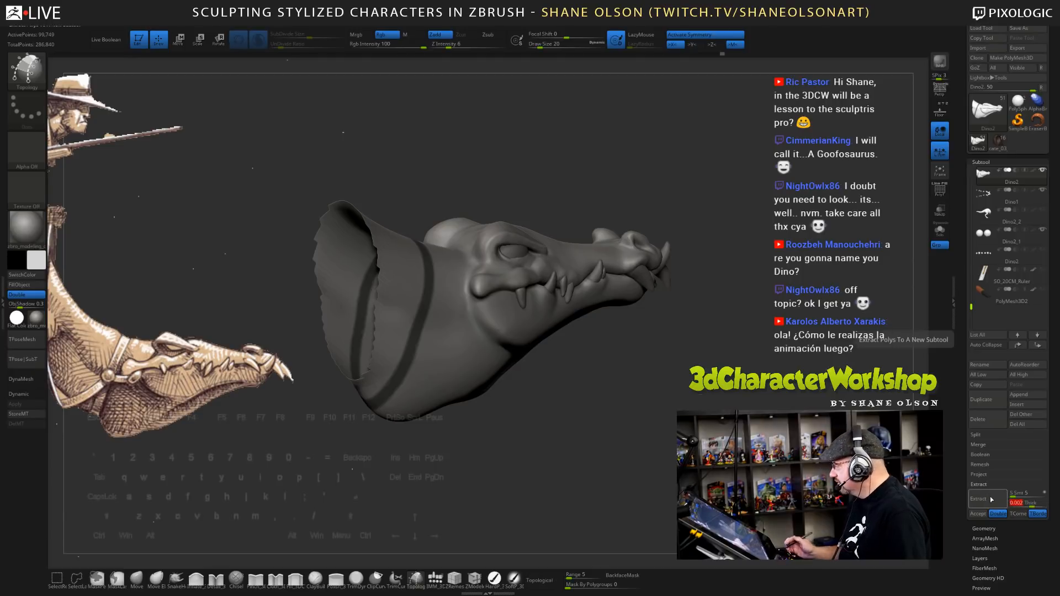
{"action": "left_click_drag", "start_coordinate": [552, 453], "coordinate": [540, 474]}
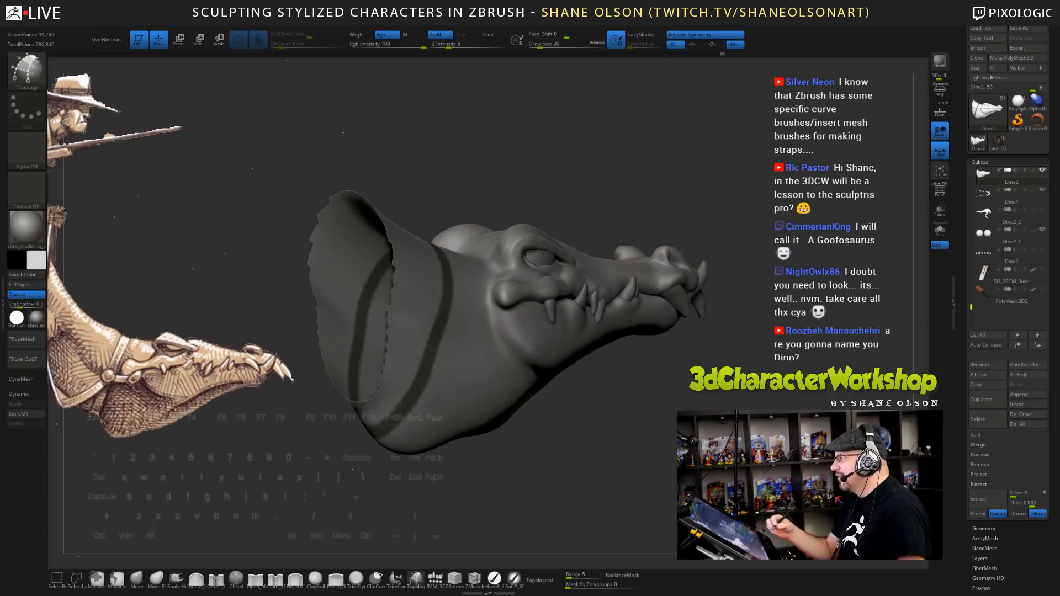
- Set the extract thickness to 0.005 and preview the strap around the neck
{"action": "left_click", "coordinate": [1021, 504]}
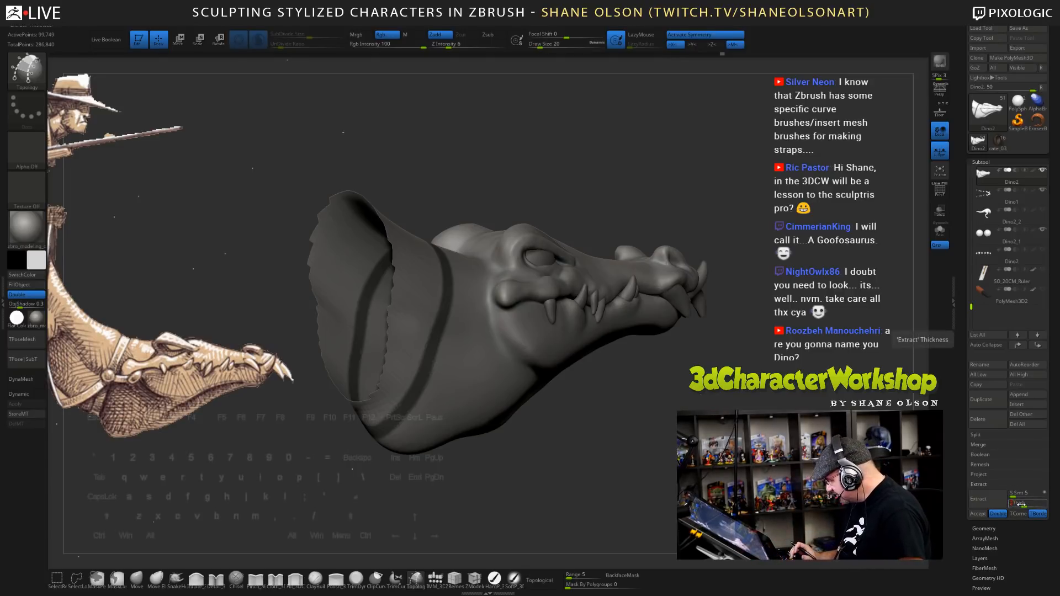
{"action": "type", "text": "0.005"}
{"action": "key", "text": "Return"}
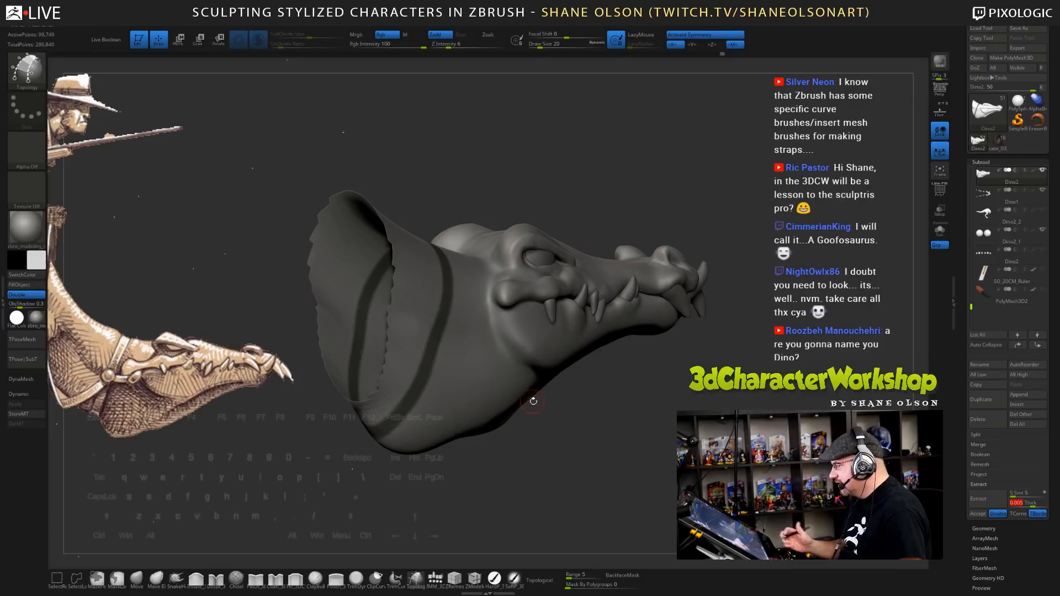
{"action": "left_click", "coordinate": [982, 498]}
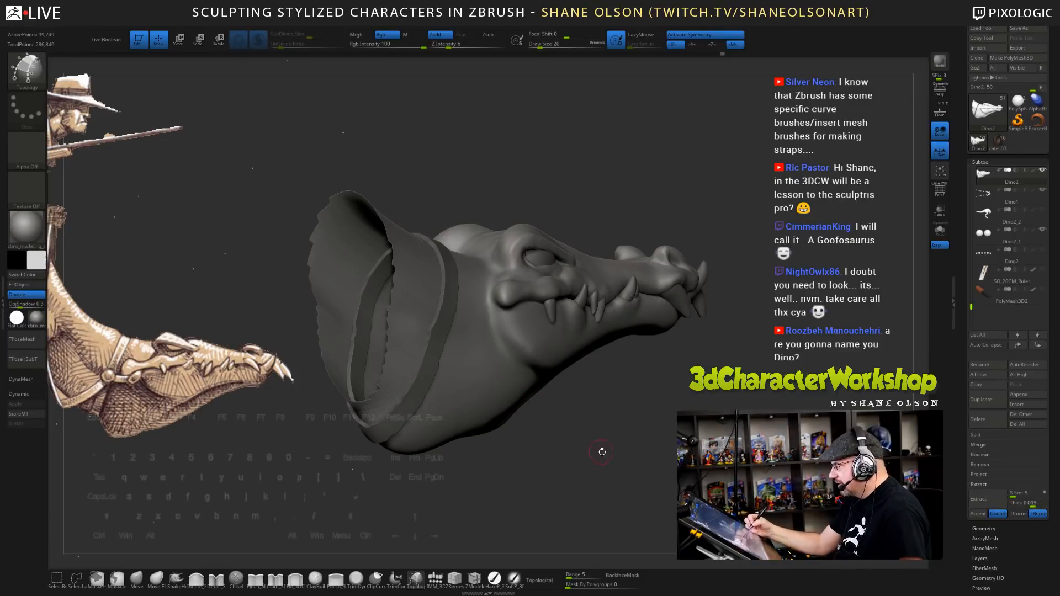
{"action": "mouse_move", "coordinate": [626, 468]}
{"action": "left_mouse_down"}
{"action": "mouse_move", "coordinate": [656, 468]}
{"action": "mouse_move", "coordinate": [616, 468]}
{"action": "left_mouse_up"}
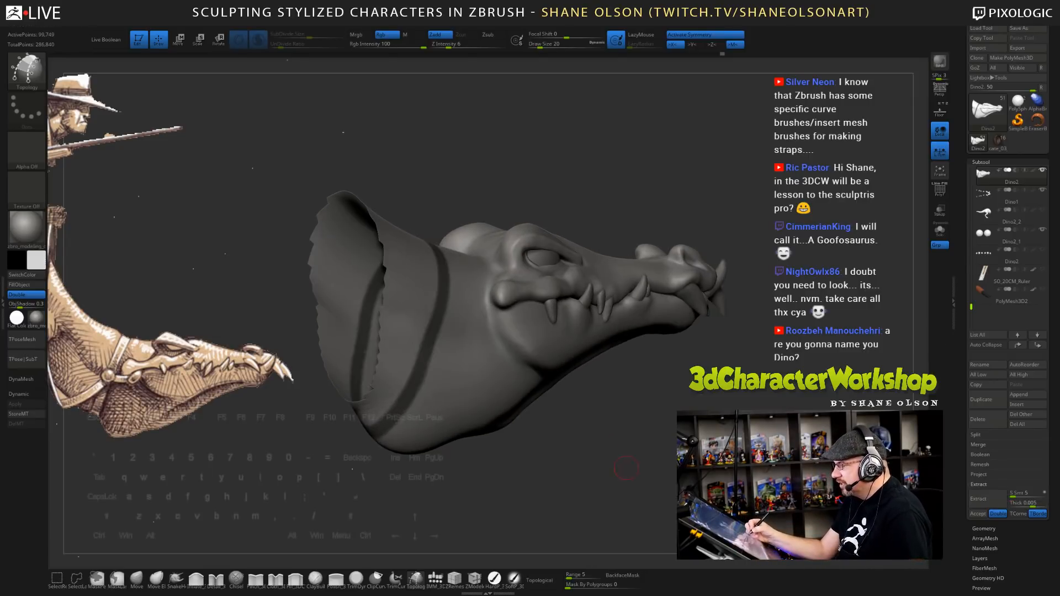
- Extract the masked neck band again and accept the strap as a new subtool
{"action": "key", "text": "shift"}
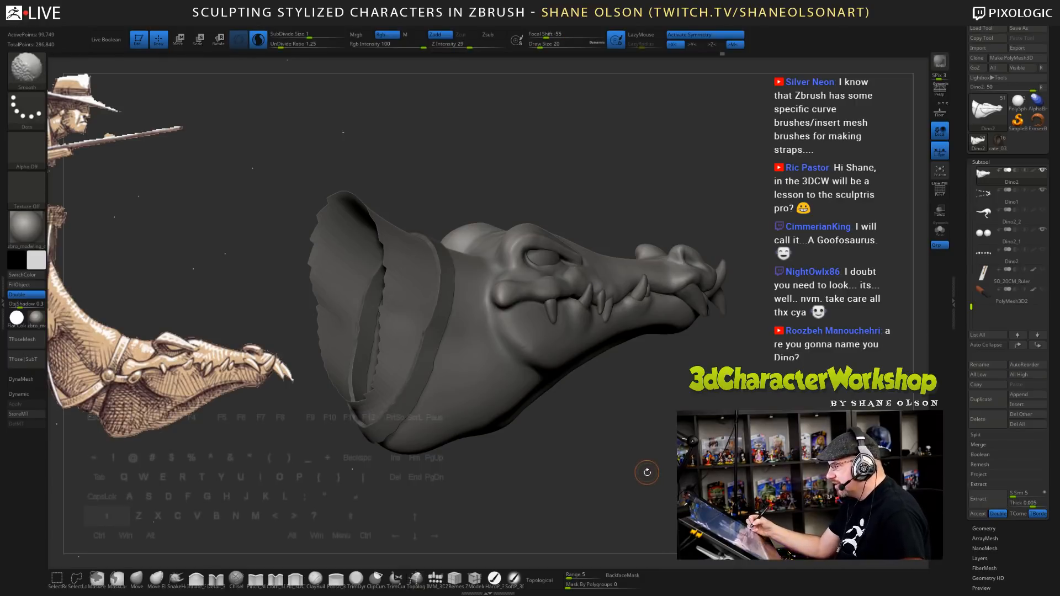
{"action": "key", "text": "shift+f"}
{"action": "key", "text": "shift+f"}
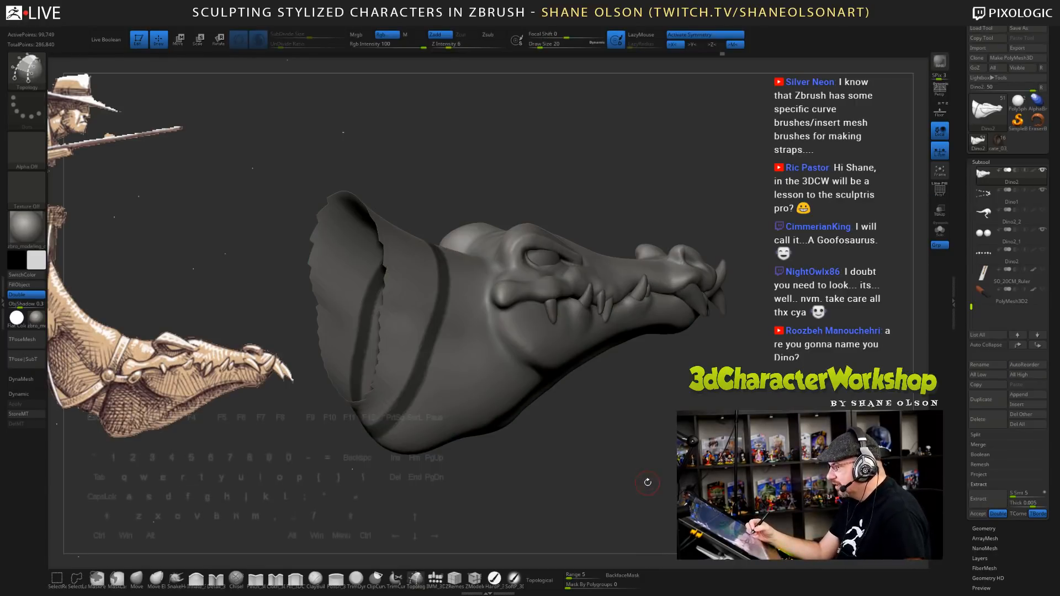
{"action": "left_click", "coordinate": [988, 498]}
{"action": "left_click", "coordinate": [977, 514]}
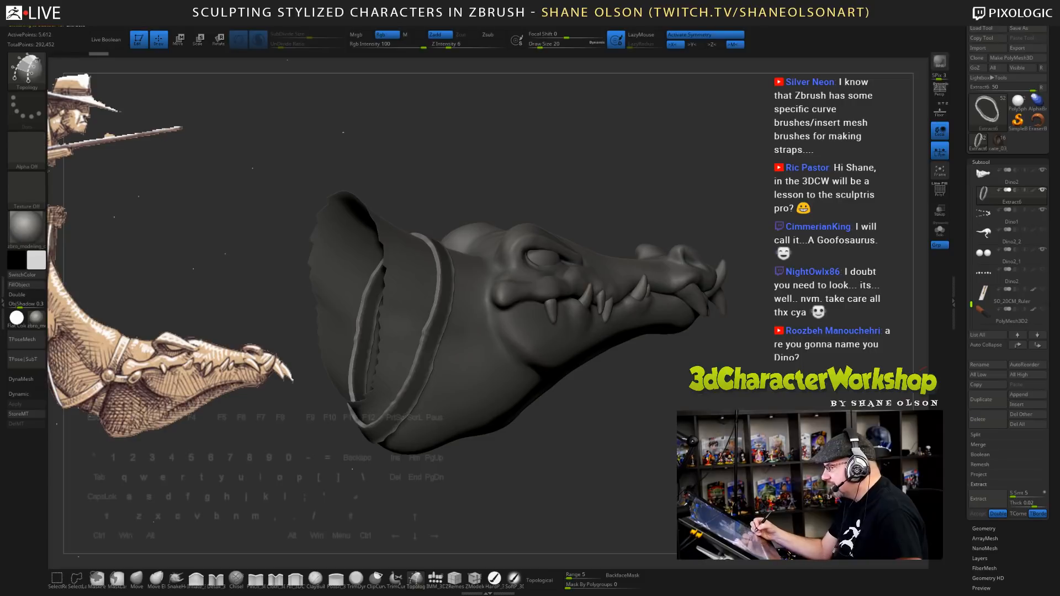
{"action": "key", "text": "ctrl"}
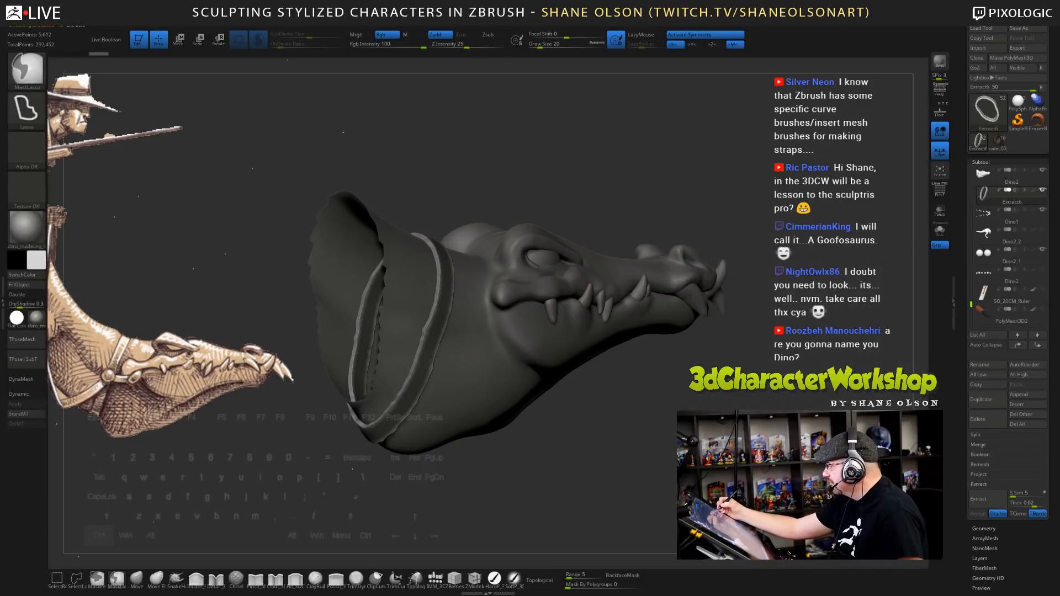
- Clear the mask, turn on PolyFrame, isolate the neck strap's outer polygroup and delete the hidden geometry
{"action": "left_click_drag", "start_coordinate": [596, 154], "coordinate": [629, 182], "text": "ctrl"}
{"action": "key", "text": "shift+f"}
{"action": "left_click_drag", "start_coordinate": [596, 452], "coordinate": [530, 452]}
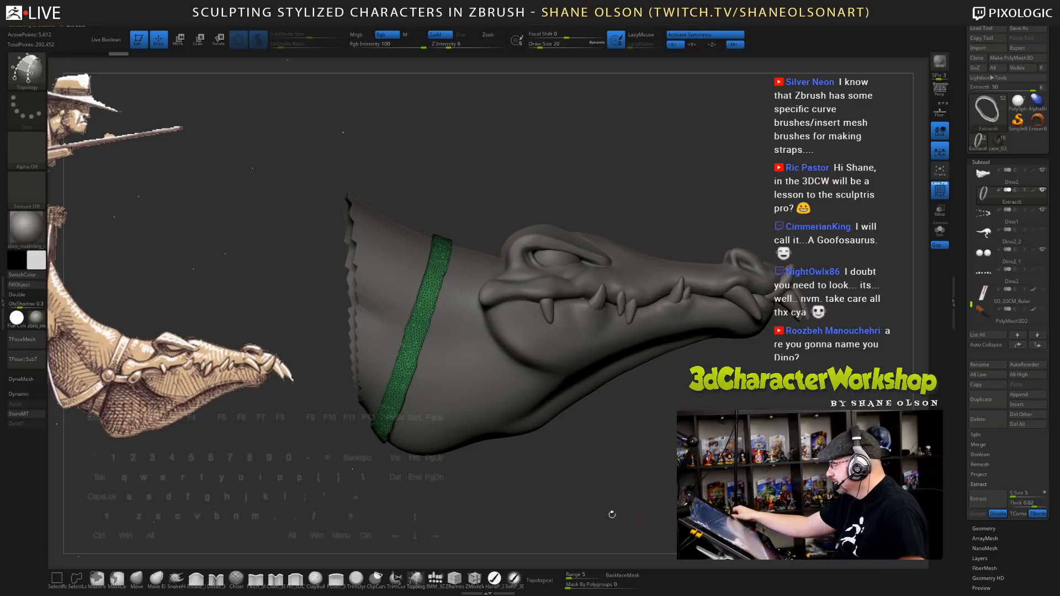
{"action": "left_click_drag", "start_coordinate": [480, 493], "coordinate": [571, 516]}
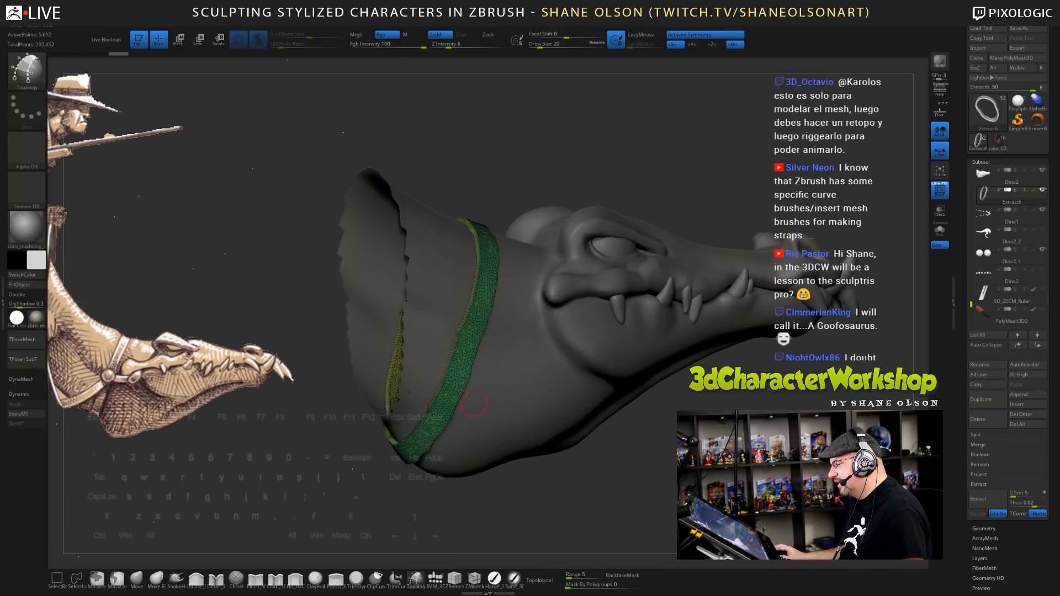
{"action": "left_click", "coordinate": [456, 379], "text": "ctrl+shift"}
{"action": "left_click_drag", "start_coordinate": [686, 514], "coordinate": [646, 509]}
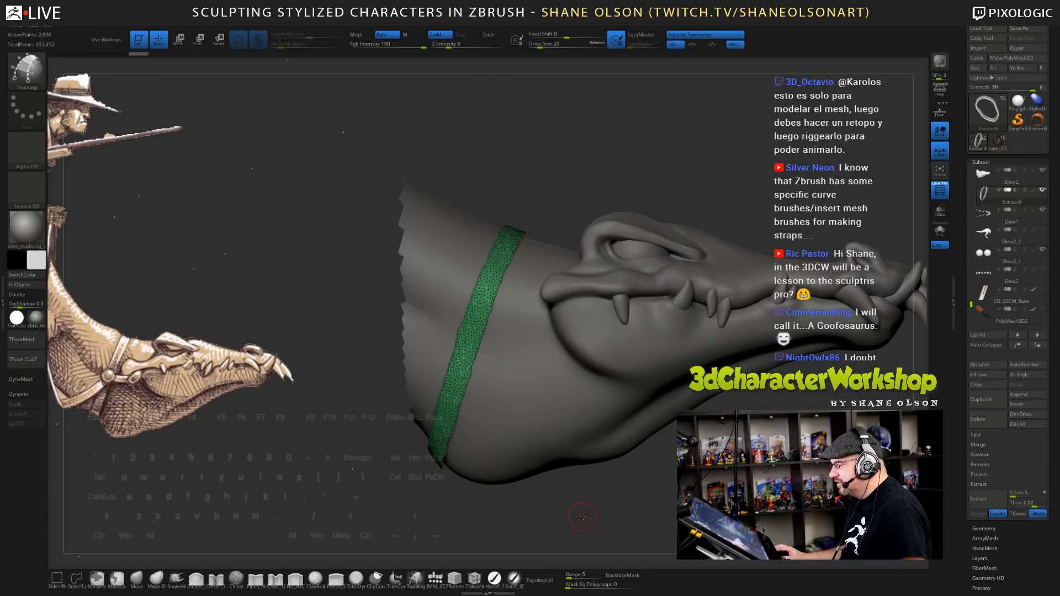
{"action": "left_click_drag", "start_coordinate": [582, 516], "coordinate": [531, 502]}
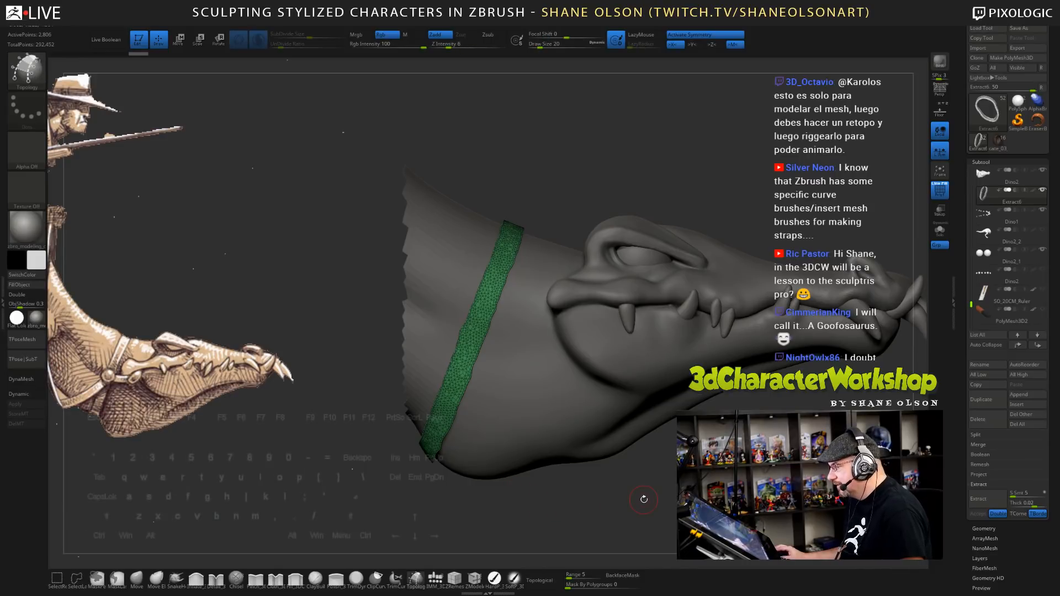
{"action": "key", "text": "space"}
{"action": "left_click", "coordinate": [620, 213]}
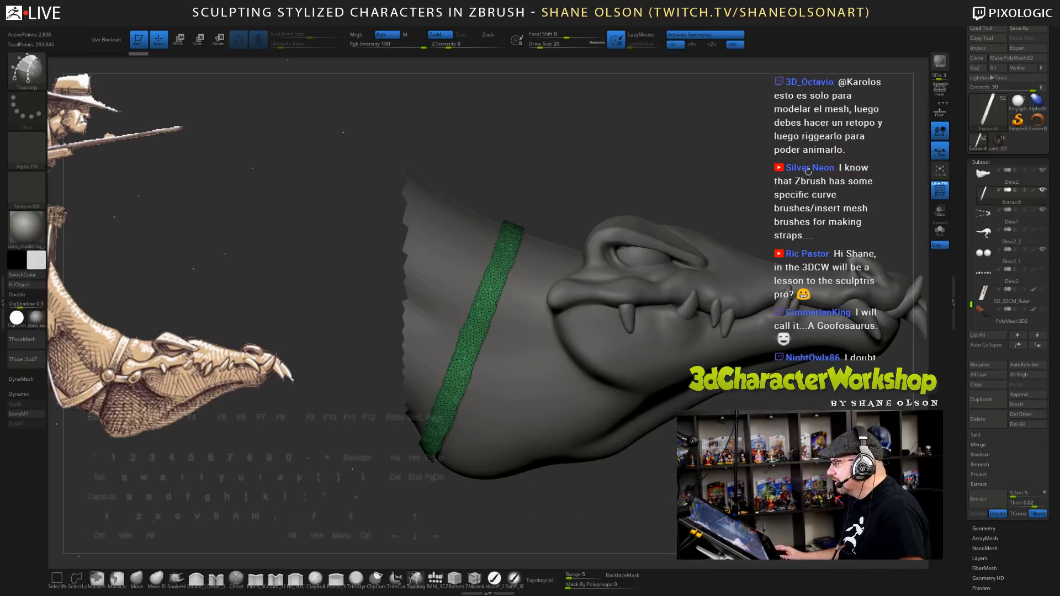
{"action": "left_click_drag", "start_coordinate": [639, 176], "coordinate": [696, 185]}
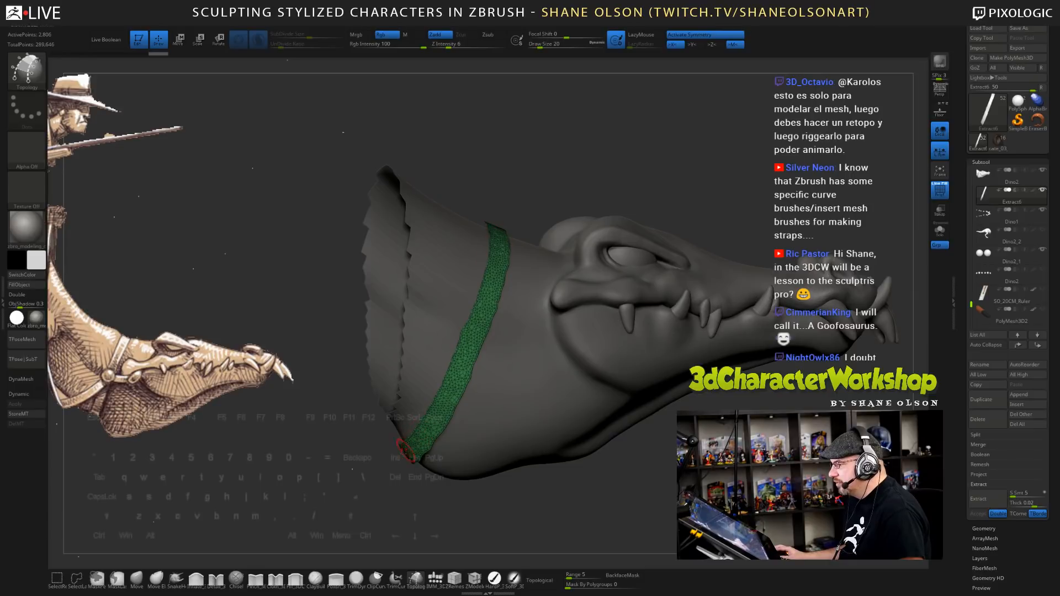
{"action": "left_click_drag", "start_coordinate": [772, 172], "coordinate": [733, 172], "text": "shift"}
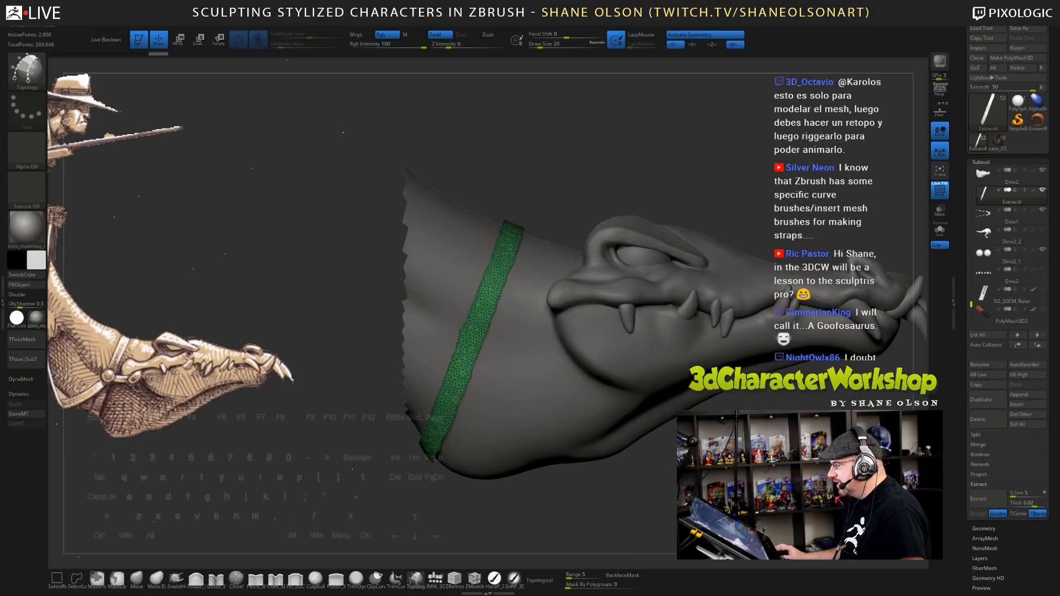
{"action": "key", "text": "space"}
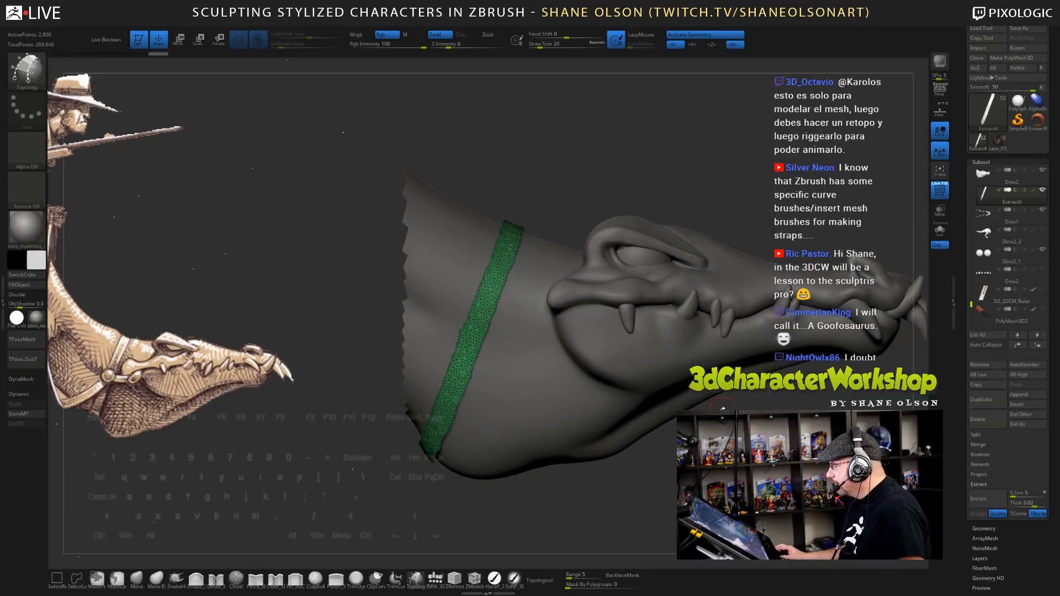
{"action": "key", "text": "space"}
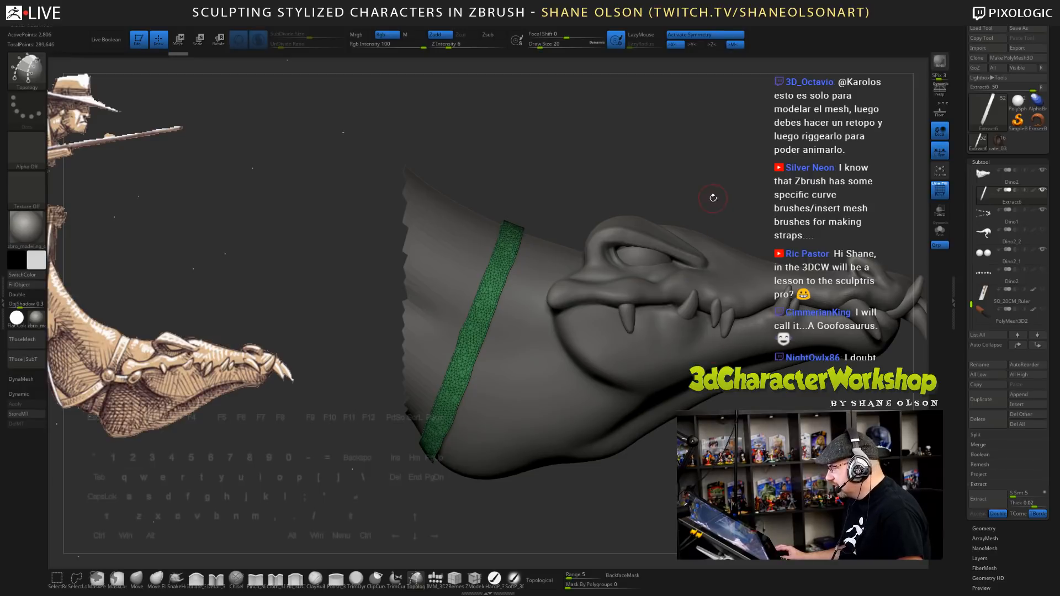
{"action": "key", "text": "space"}
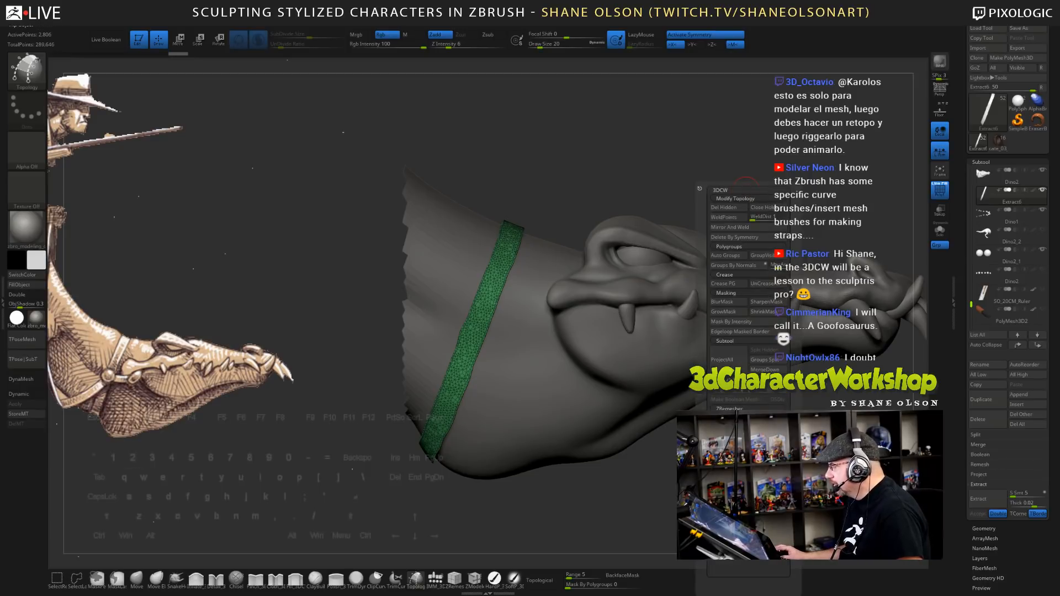
{"action": "left_click", "coordinate": [745, 414]}
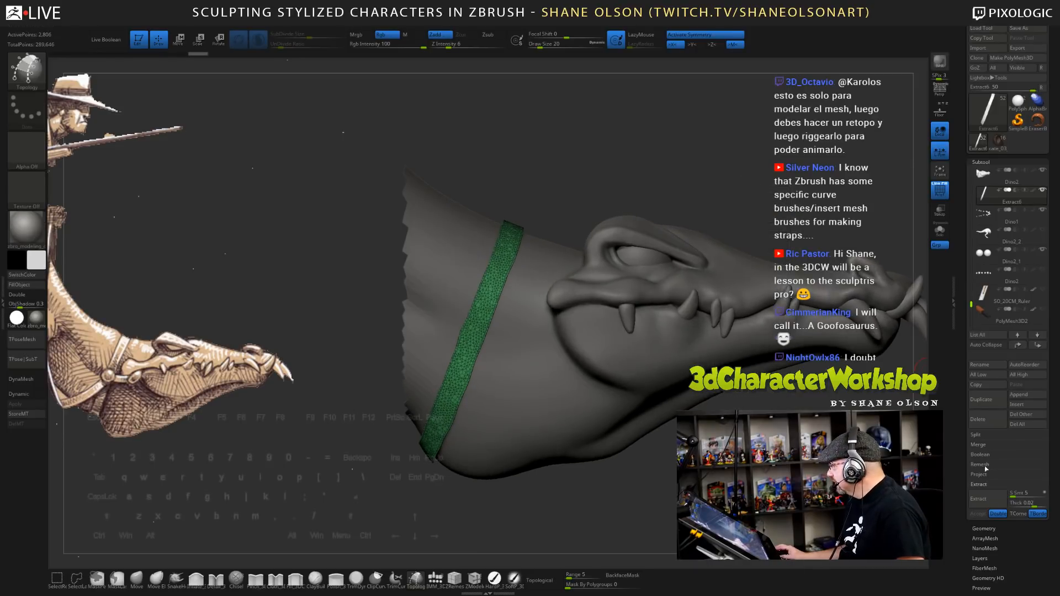
- Set the ZRemesher target polygon count to 0.5 and remesh the neck strap
{"action": "left_click", "coordinate": [978, 484]}
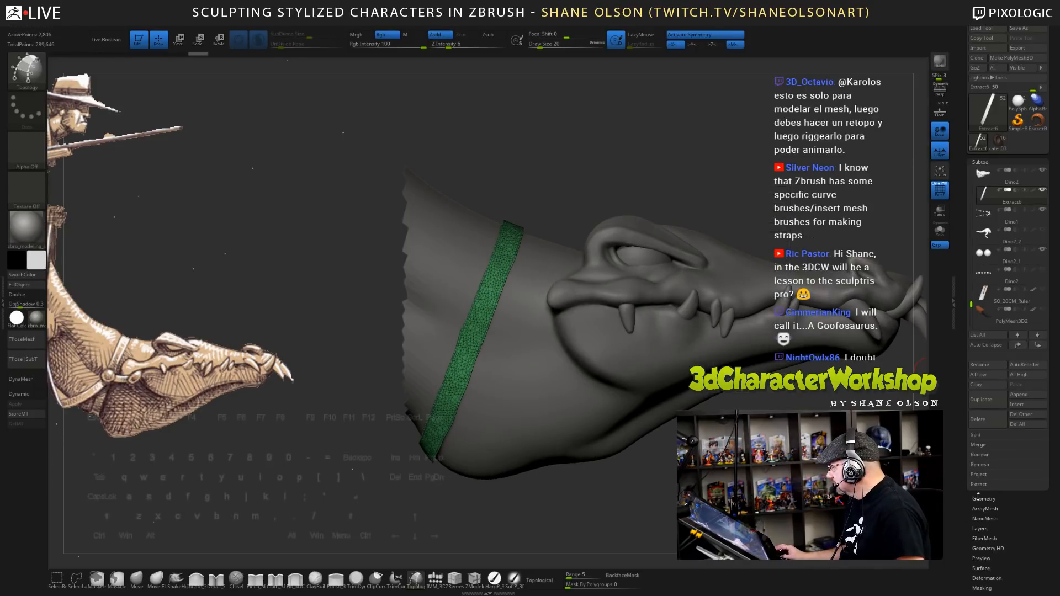
{"action": "left_click", "coordinate": [979, 498]}
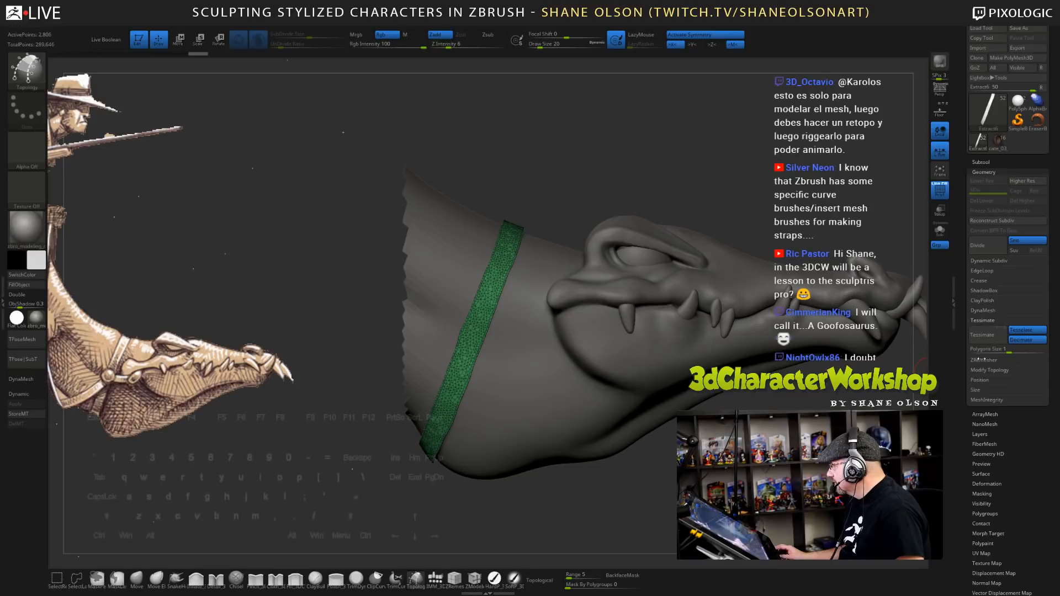
{"action": "left_click", "coordinate": [982, 320]}
{"action": "left_click", "coordinate": [983, 330]}
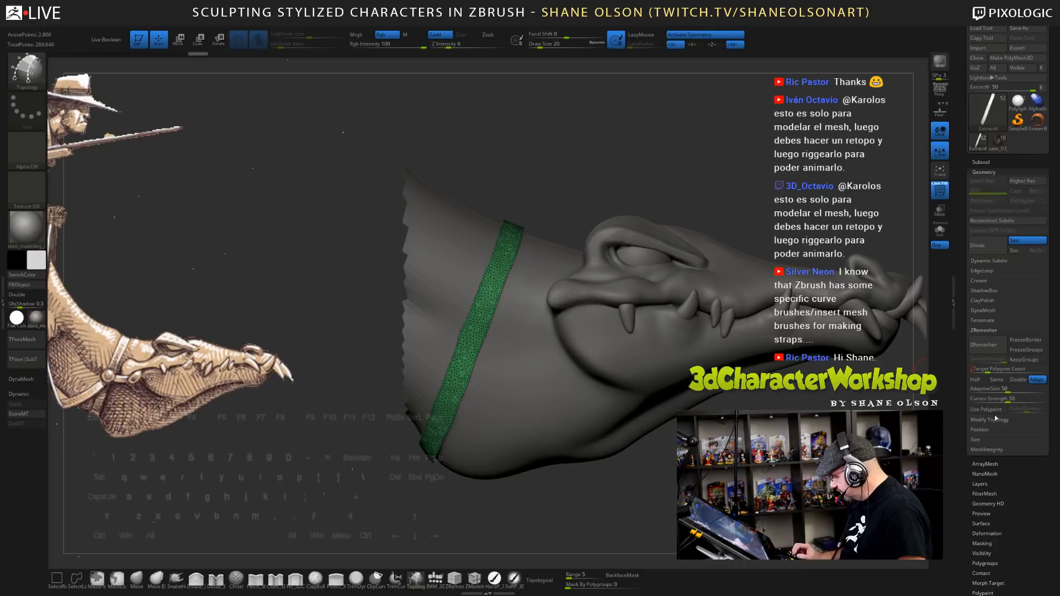
{"action": "key", "text": "Return"}
{"action": "left_click", "coordinate": [971, 345]}
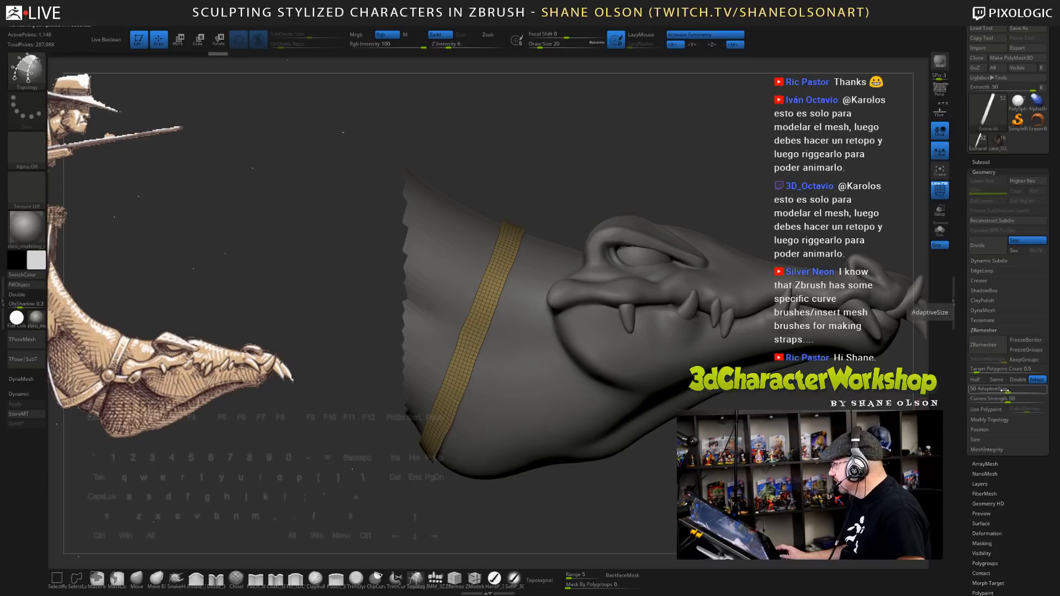
- Set ZRemesher to Half and remesh the neck strap repeatedly to reduce it to a few large quads
{"action": "left_click", "coordinate": [975, 379]}
{"action": "left_click", "coordinate": [990, 346]}
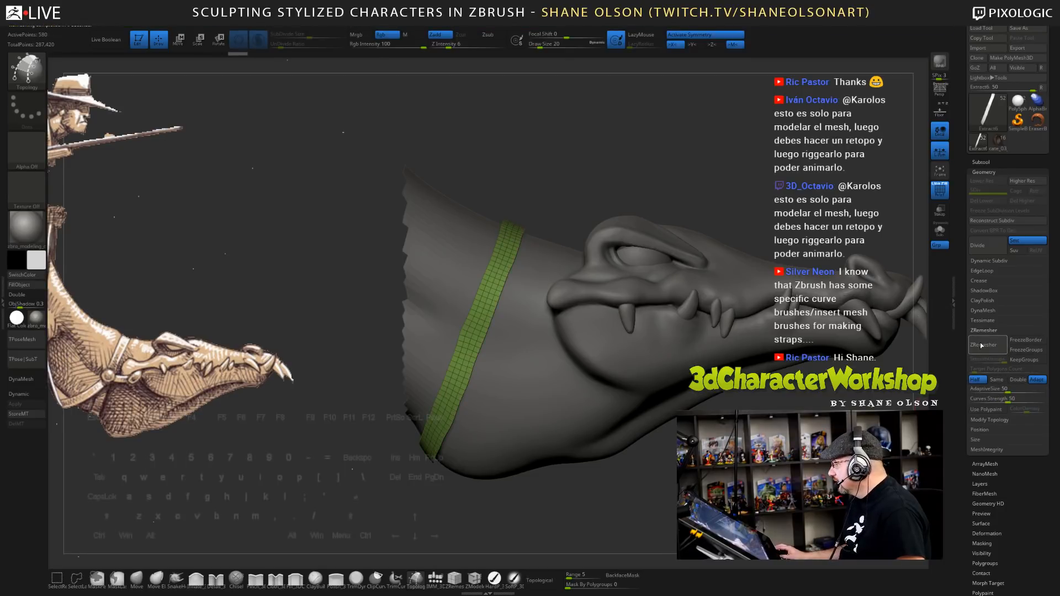
{"action": "left_click", "coordinate": [980, 346]}
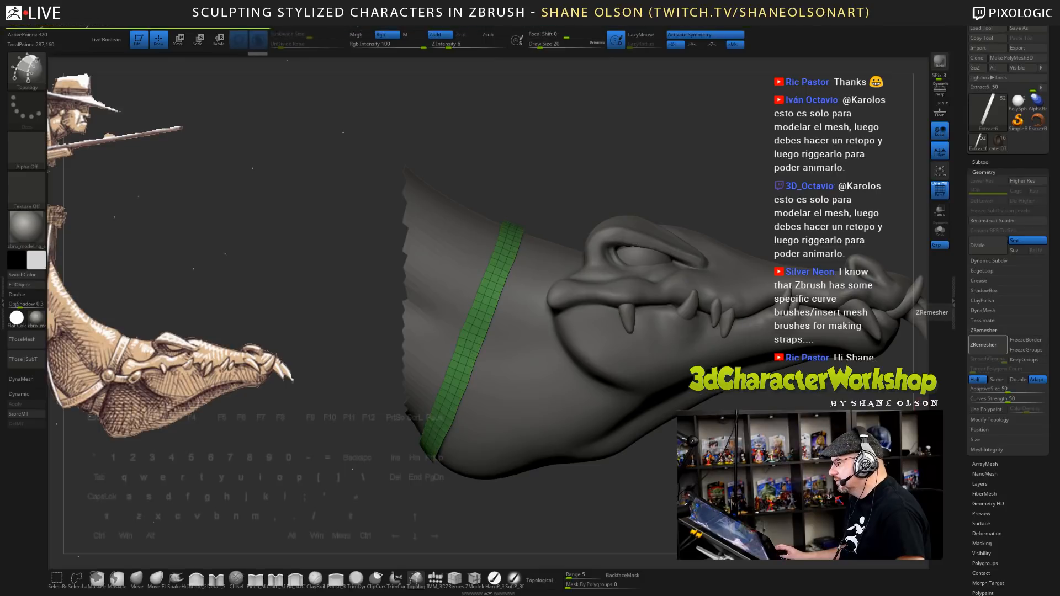
{"action": "mouse_move", "coordinate": [651, 144]}
{"action": "left_mouse_down"}
{"action": "mouse_move", "coordinate": [734, 165]}
{"action": "mouse_move", "coordinate": [651, 145]}
{"action": "left_mouse_up"}
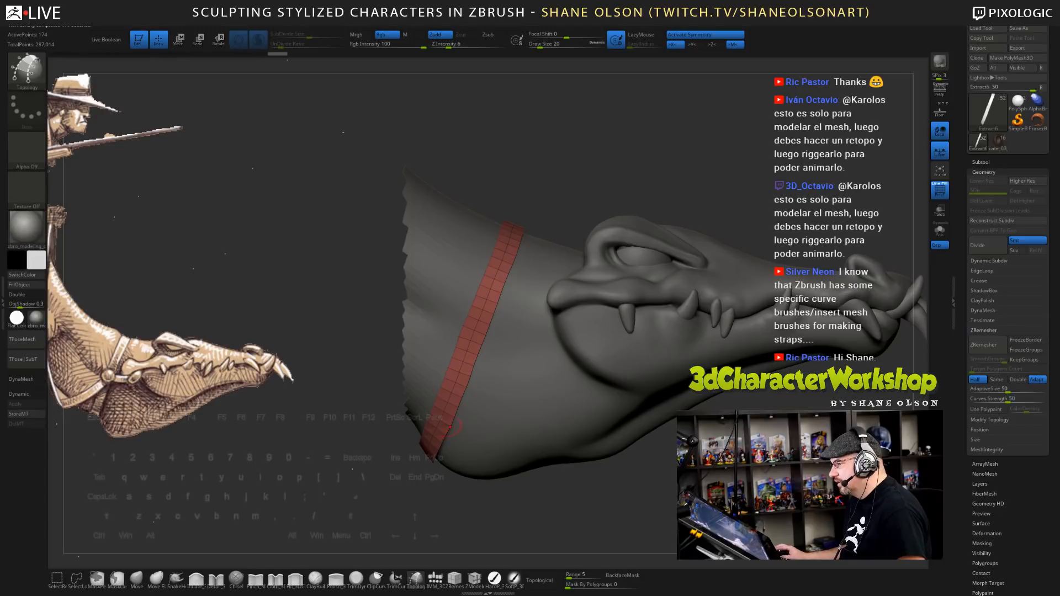
{"action": "left_click", "coordinate": [982, 346]}
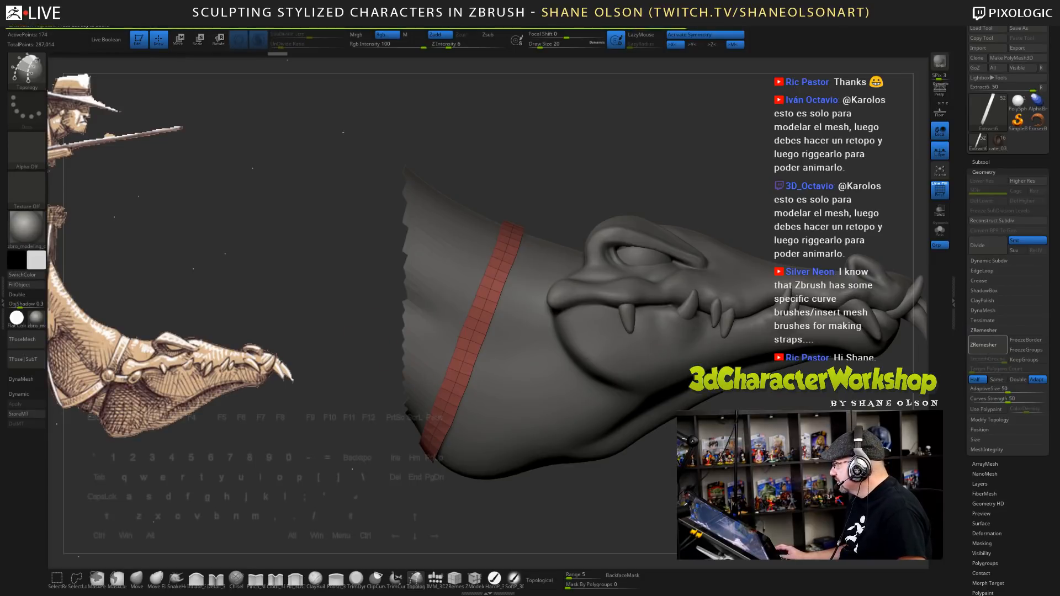
{"action": "left_click", "coordinate": [982, 345]}
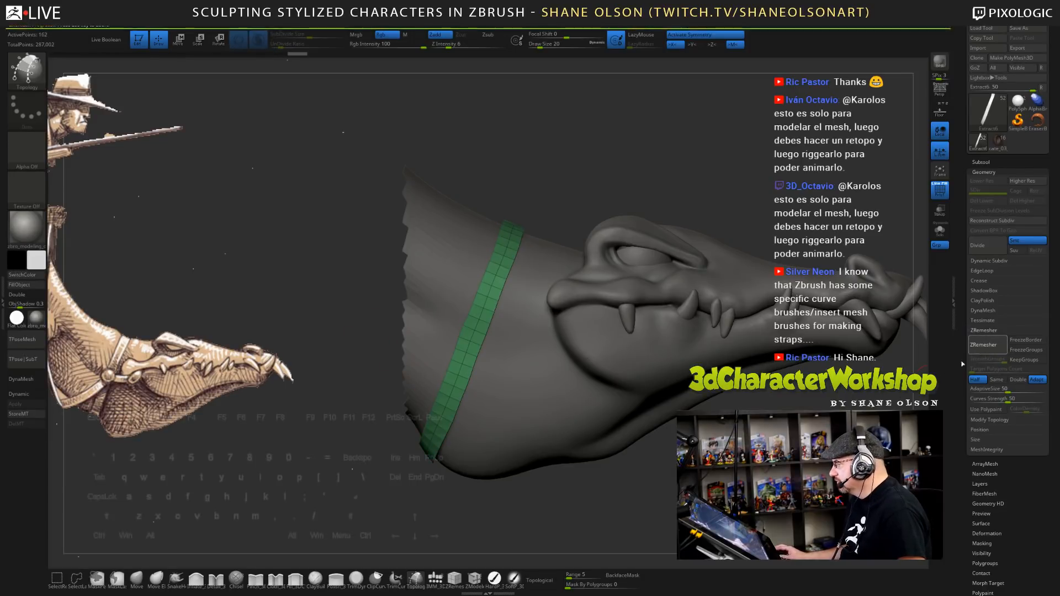
{"action": "left_click", "coordinate": [983, 346]}
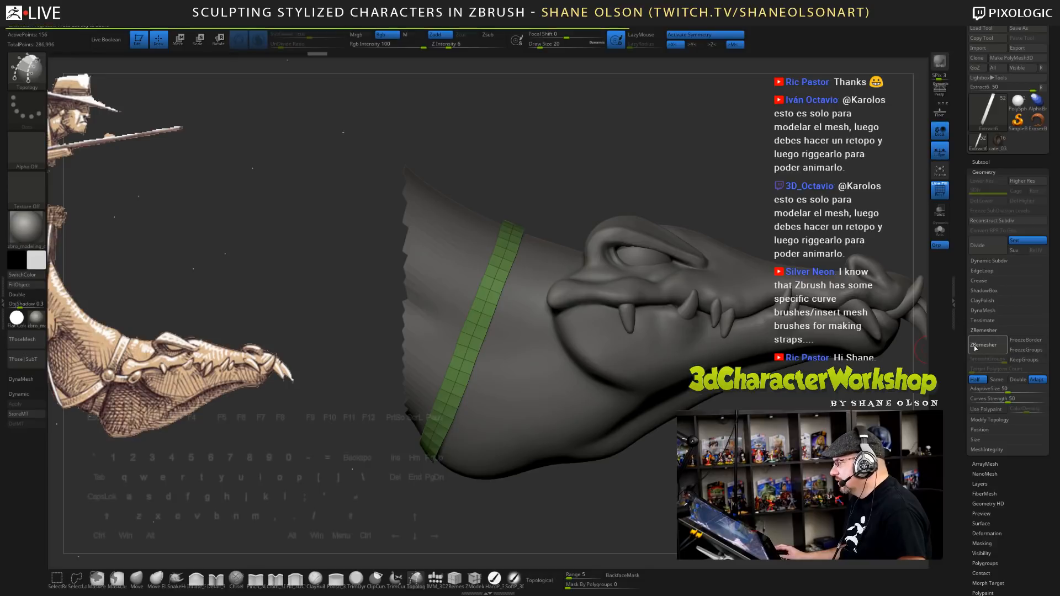
{"action": "left_click", "coordinate": [982, 346]}
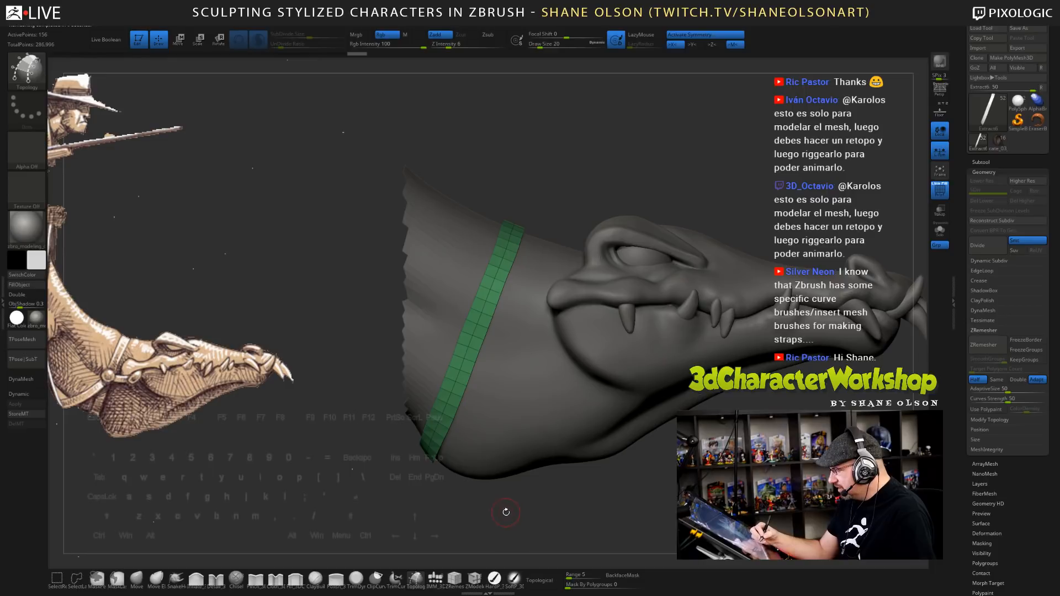
- Mask the rear half of the neck strap along its length in side view, using a draw size of 27
{"action": "key", "text": "bracketright"}
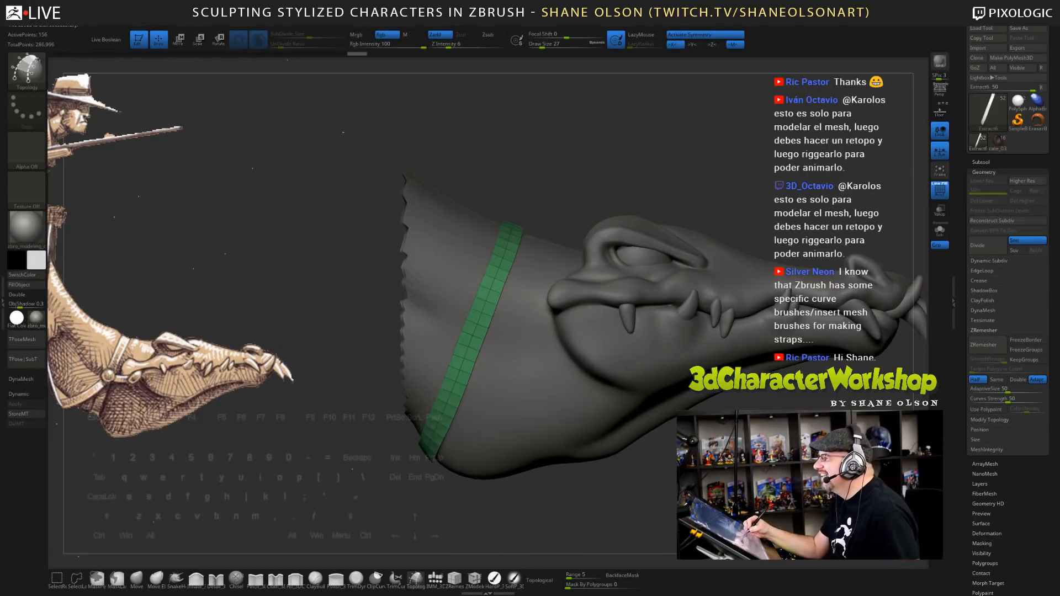
{"action": "left_click_drag", "start_coordinate": [640, 513], "coordinate": [607, 485], "text": "alt"}
{"action": "left_click_drag", "start_coordinate": [547, 506], "coordinate": [548, 490]}
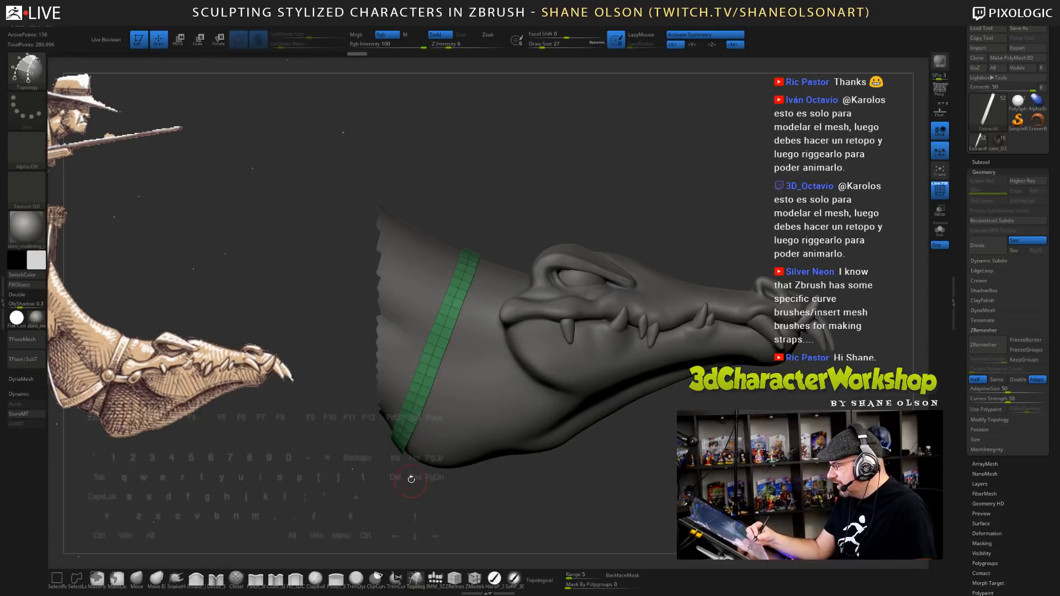
{"action": "left_click_drag", "start_coordinate": [391, 512], "coordinate": [522, 229], "text": "ctrl+shift"}
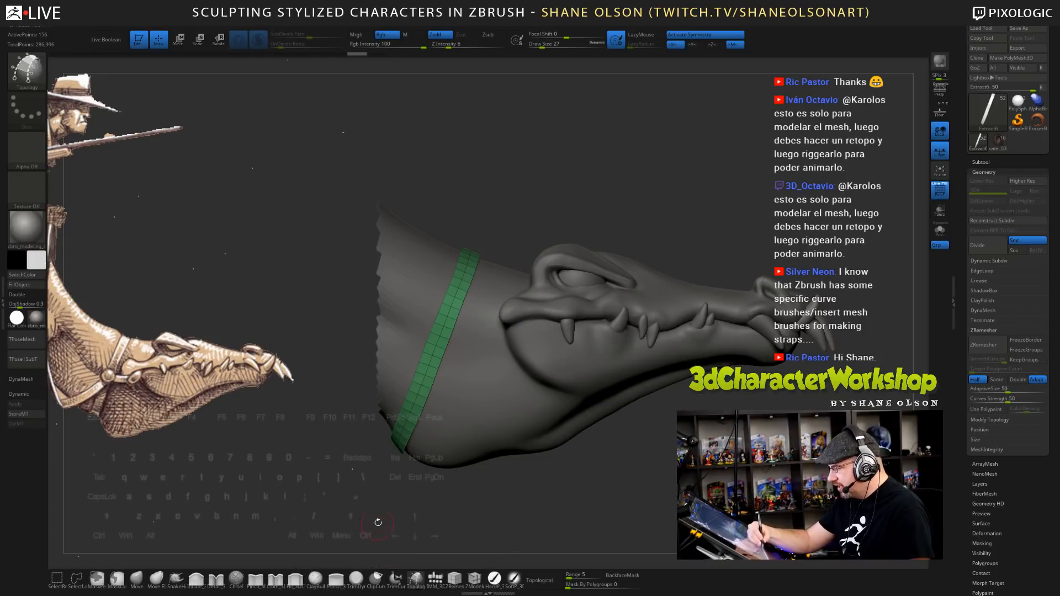
{"action": "mouse_move", "coordinate": [406, 446]}
{"action": "left_mouse_down", "text": "ctrl"}
{"action": "mouse_move", "coordinate": [386, 464]}
{"action": "mouse_move", "coordinate": [533, 171]}
{"action": "mouse_move", "coordinate": [515, 161]}
{"action": "left_mouse_up", "text": "ctrl"}
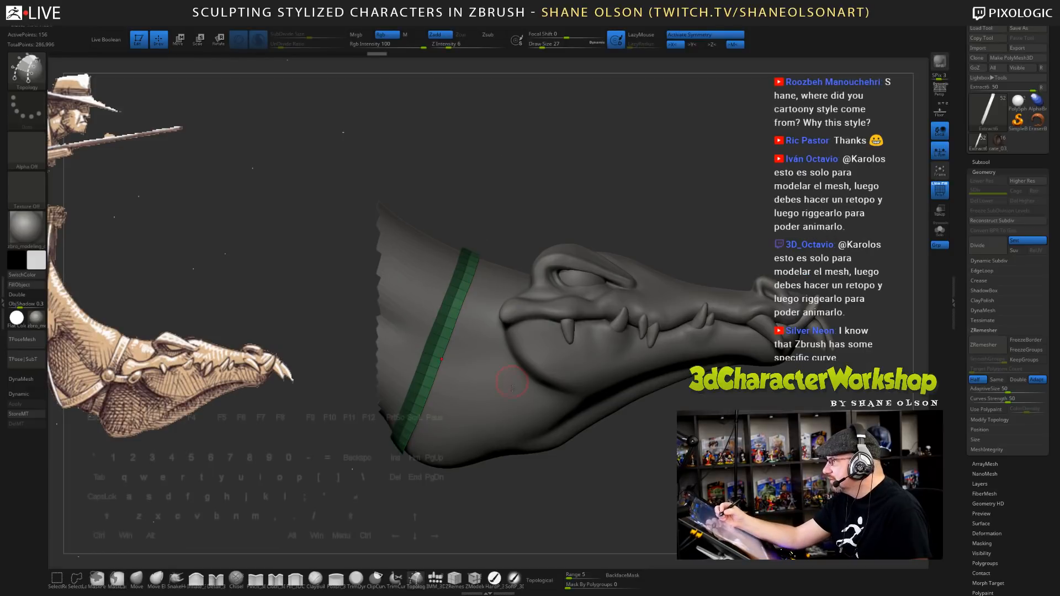
- Try to straighten the strap's front edge with a slanted ClipCurve cut and undo it
{"action": "mouse_move", "coordinate": [381, 516]}
{"action": "left_mouse_down", "text": "ctrl+shift"}
{"action": "mouse_move", "coordinate": [511, 218]}
{"action": "mouse_move", "coordinate": [502, 204]}
{"action": "mouse_move", "coordinate": [526, 241]}
{"action": "mouse_move", "coordinate": [524, 229]}
{"action": "left_mouse_up", "text": "ctrl+shift"}
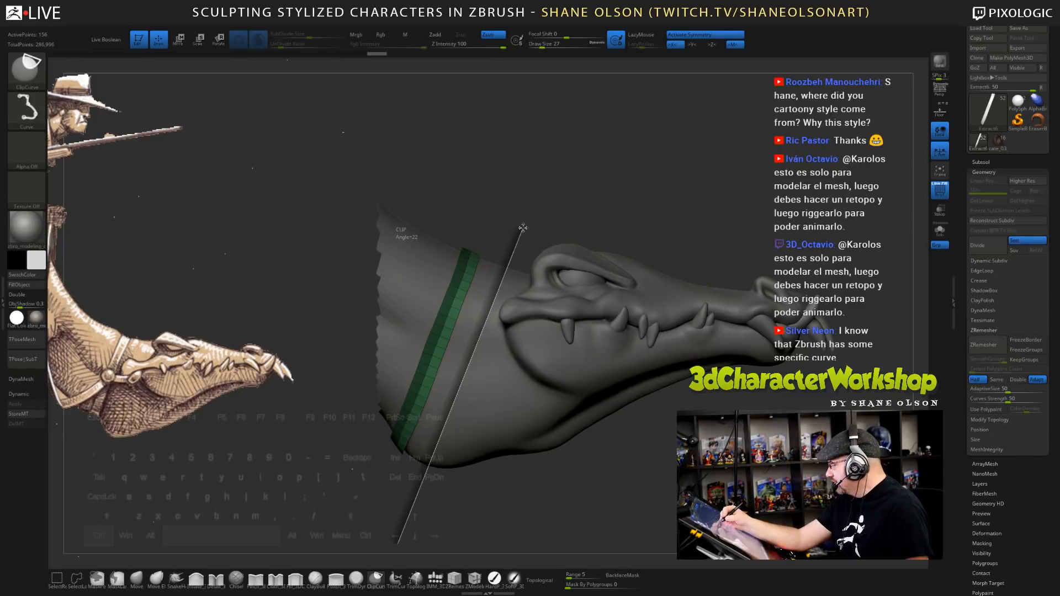
{"action": "left_click_drag", "start_coordinate": [522, 228], "coordinate": [525, 231], "text": "ctrl+shift"}
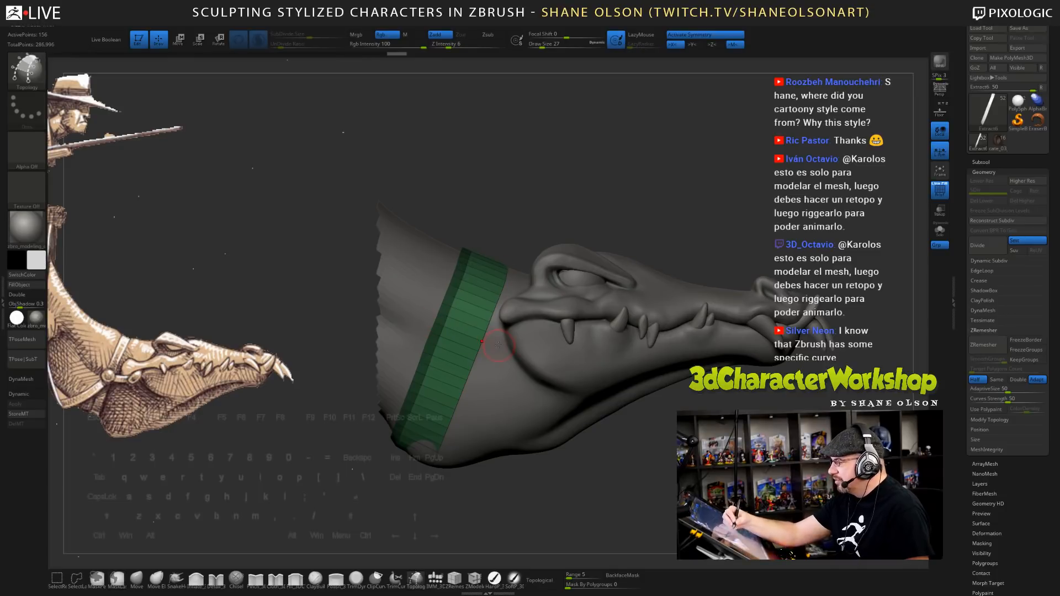
{"action": "key", "text": "ctrl+z"}
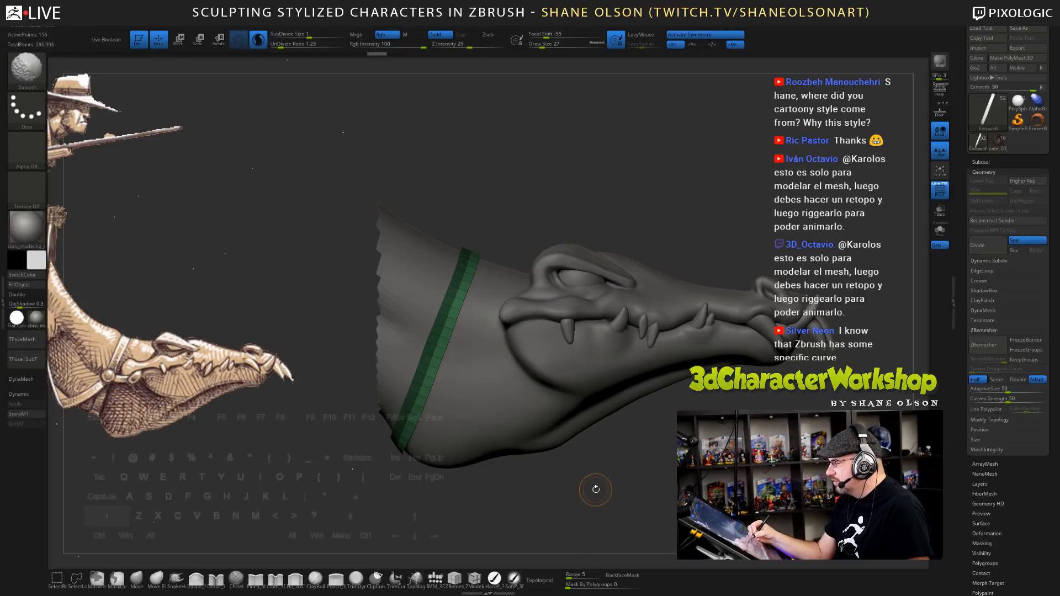
- Straighten the front and rear edges of the neck strap with ClipCurve, masking the opposite half for each and clearing the mask
{"action": "mouse_move", "coordinate": [387, 503]}
{"action": "left_mouse_down", "text": "ctrl+shift"}
{"action": "mouse_move", "coordinate": [500, 215]}
{"action": "mouse_move", "coordinate": [497, 204]}
{"action": "mouse_move", "coordinate": [443, 193]}
{"action": "mouse_move", "coordinate": [604, 279]}
{"action": "mouse_move", "coordinate": [500, 185]}
{"action": "mouse_move", "coordinate": [508, 177]}
{"action": "left_mouse_up", "text": "ctrl+shift"}
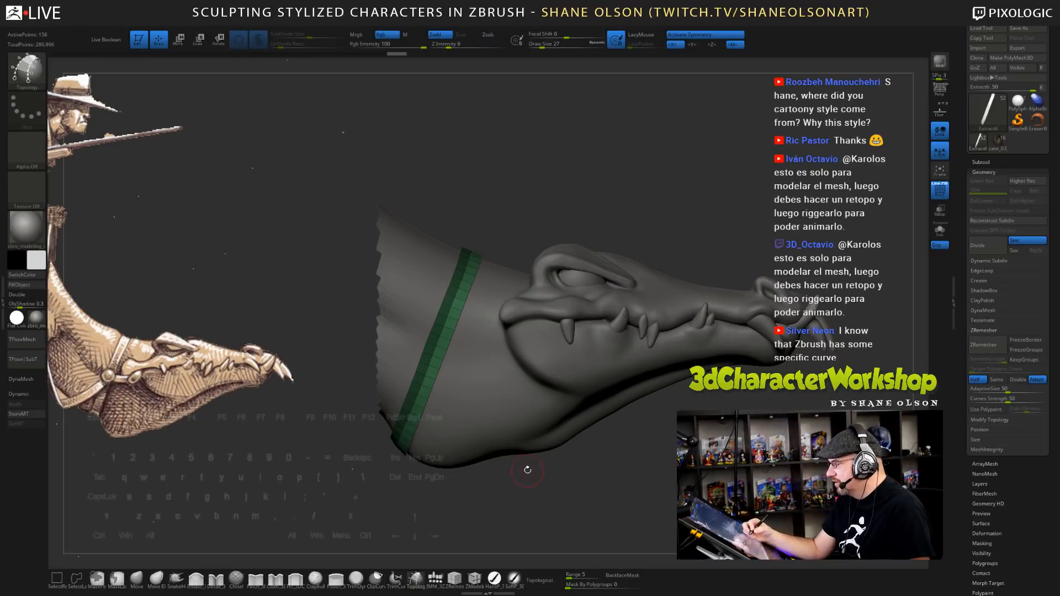
{"action": "left_click_drag", "start_coordinate": [428, 508], "coordinate": [425, 512], "text": "ctrl"}
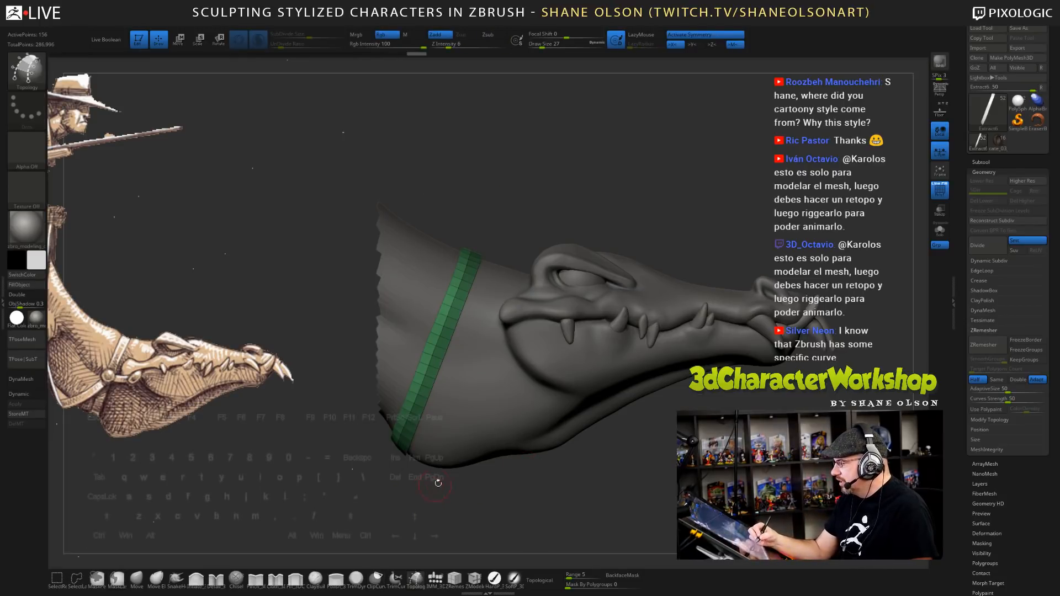
{"action": "mouse_move", "coordinate": [391, 444]}
{"action": "left_mouse_down", "text": "ctrl"}
{"action": "mouse_move", "coordinate": [426, 488]}
{"action": "mouse_move", "coordinate": [494, 194]}
{"action": "mouse_move", "coordinate": [497, 205]}
{"action": "left_mouse_up", "text": "ctrl"}
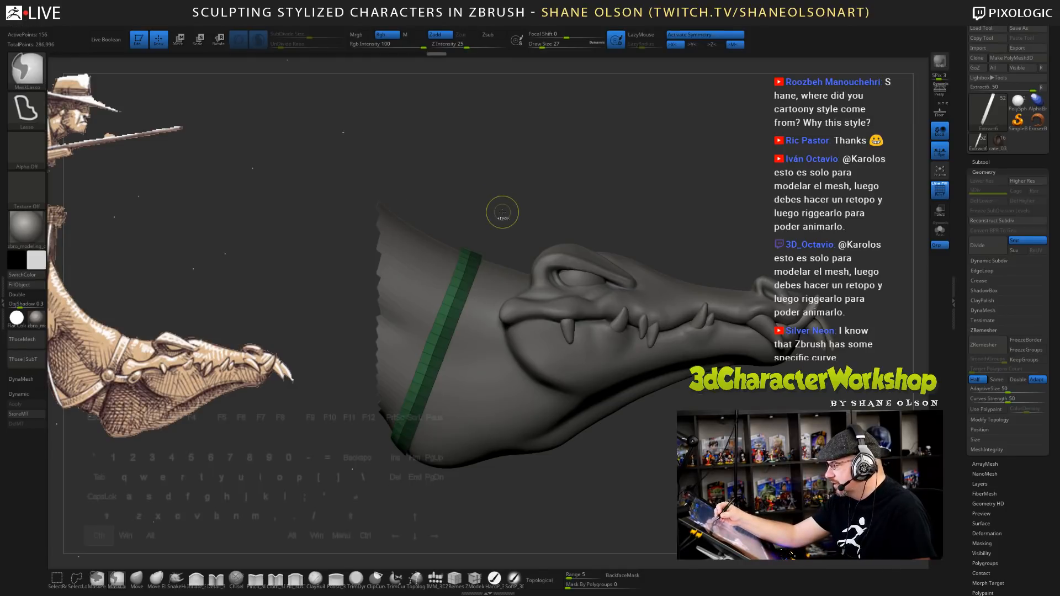
{"action": "left_click_drag", "start_coordinate": [352, 510], "coordinate": [291, 456], "text": "ctrl+shift"}
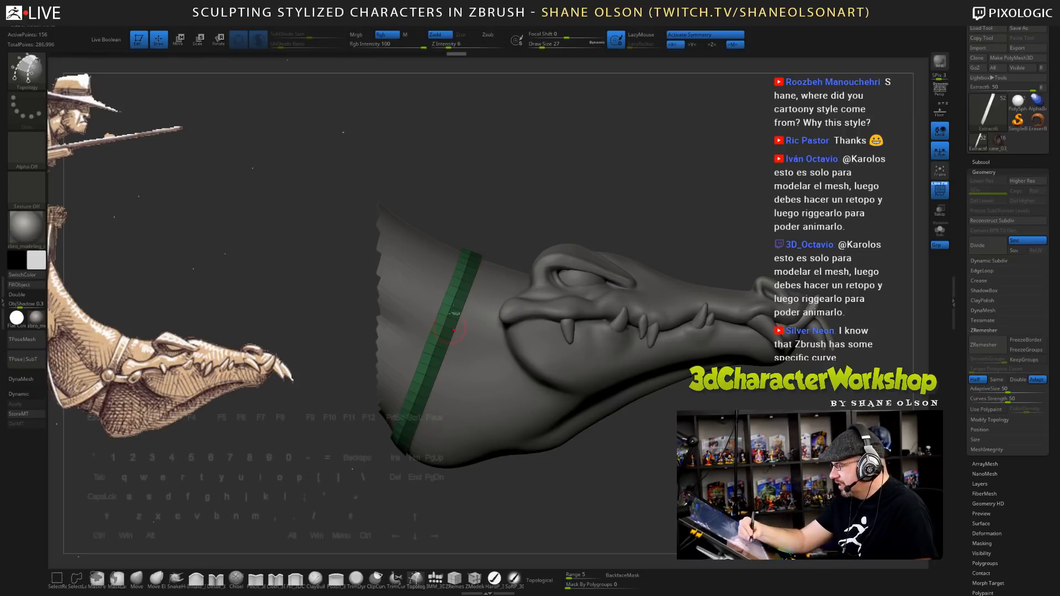
{"action": "left_click_drag", "start_coordinate": [492, 150], "coordinate": [366, 493], "text": "ctrl+shift"}
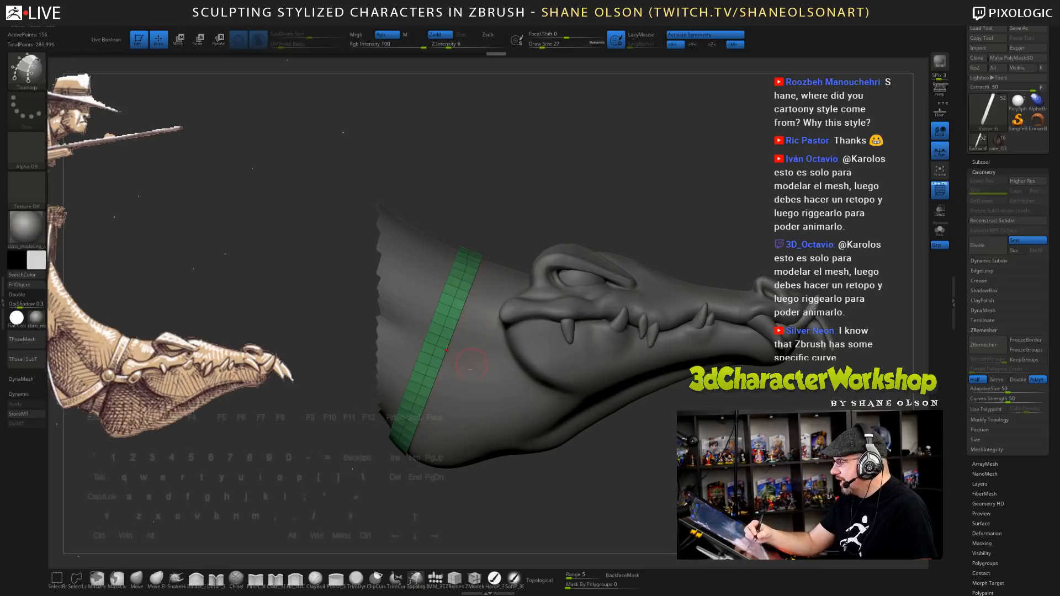
- Delete the edge loop running lengthwise along the middle of the neck strap with ZModeler
{"action": "left_click", "coordinate": [474, 579]}
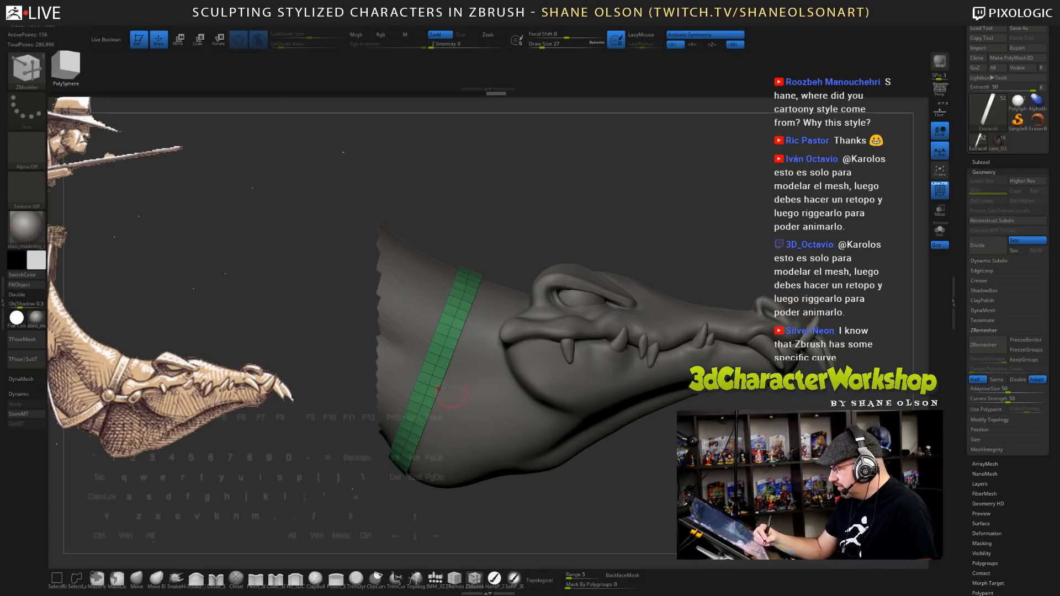
{"action": "left_click", "coordinate": [434, 370], "text": "alt"}
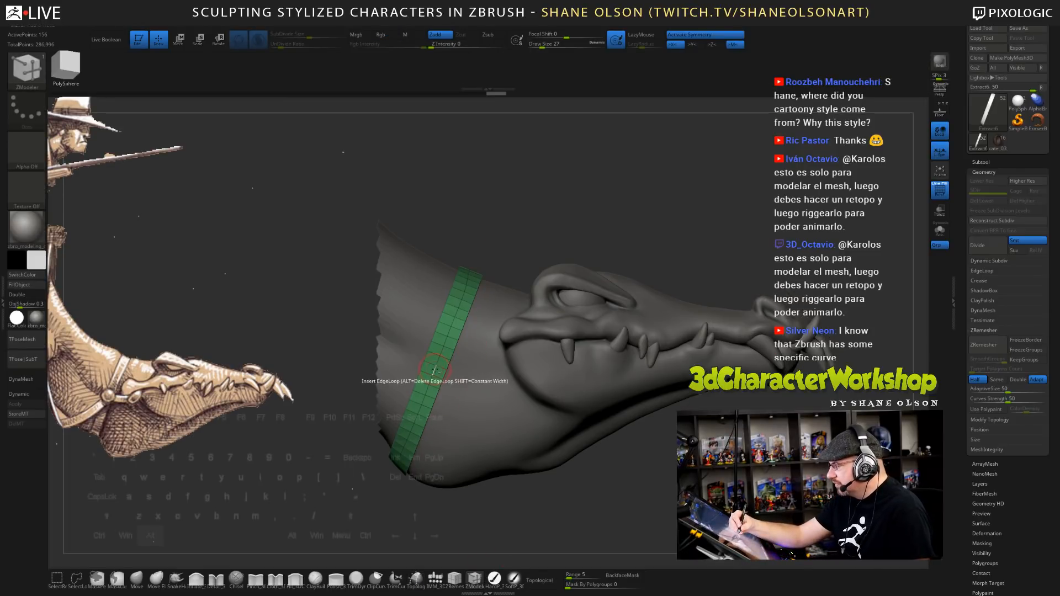
{"action": "left_click_drag", "start_coordinate": [592, 520], "coordinate": [646, 484]}
- Centre the transform gizmo on the neck strap and reset its orientation with symmetry switched off
{"action": "key", "text": "e"}
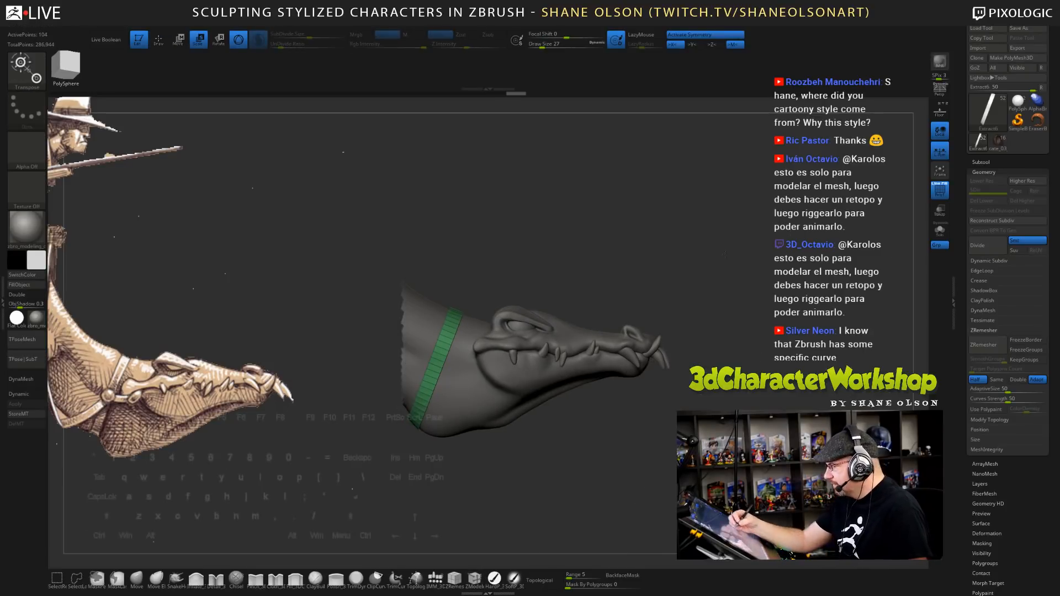
{"action": "key", "text": "w"}
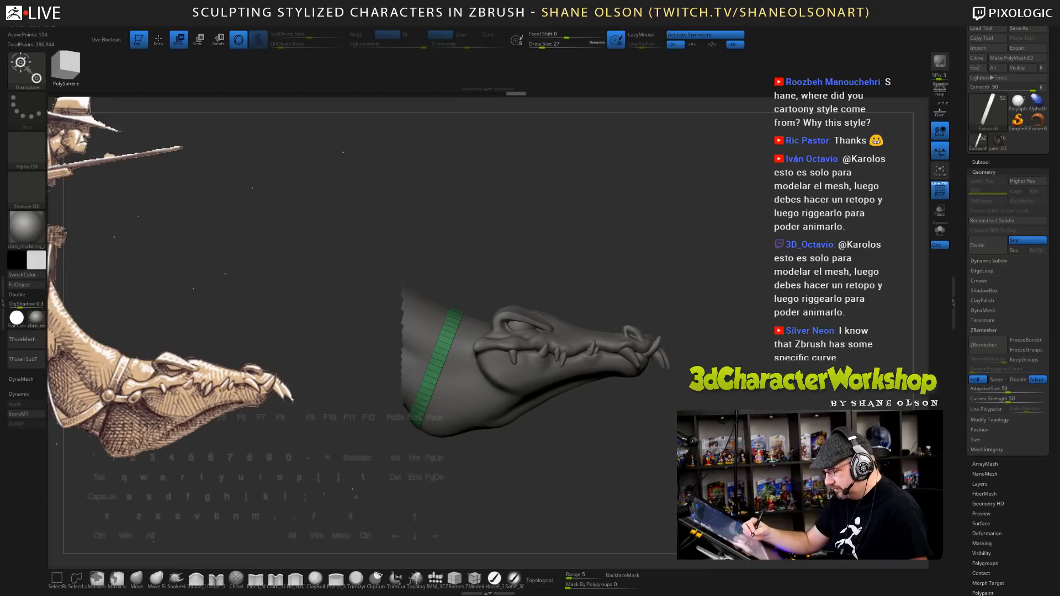
{"action": "left_click_drag", "start_coordinate": [619, 470], "coordinate": [558, 515], "text": "alt"}
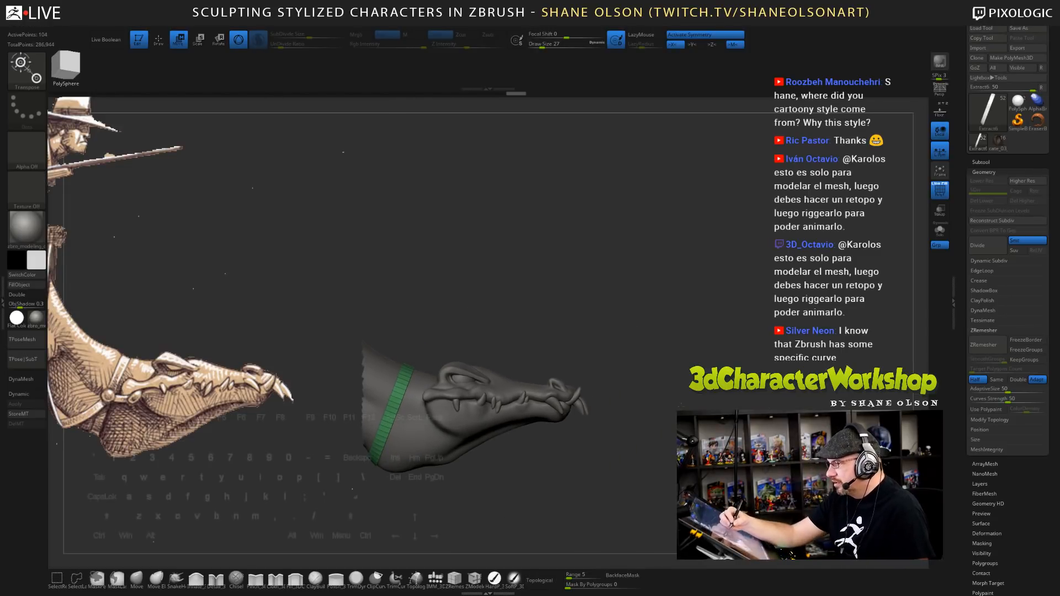
{"action": "left_click", "coordinate": [400, 405], "text": "alt"}
{"action": "left_click_drag", "start_coordinate": [682, 351], "coordinate": [628, 382]}
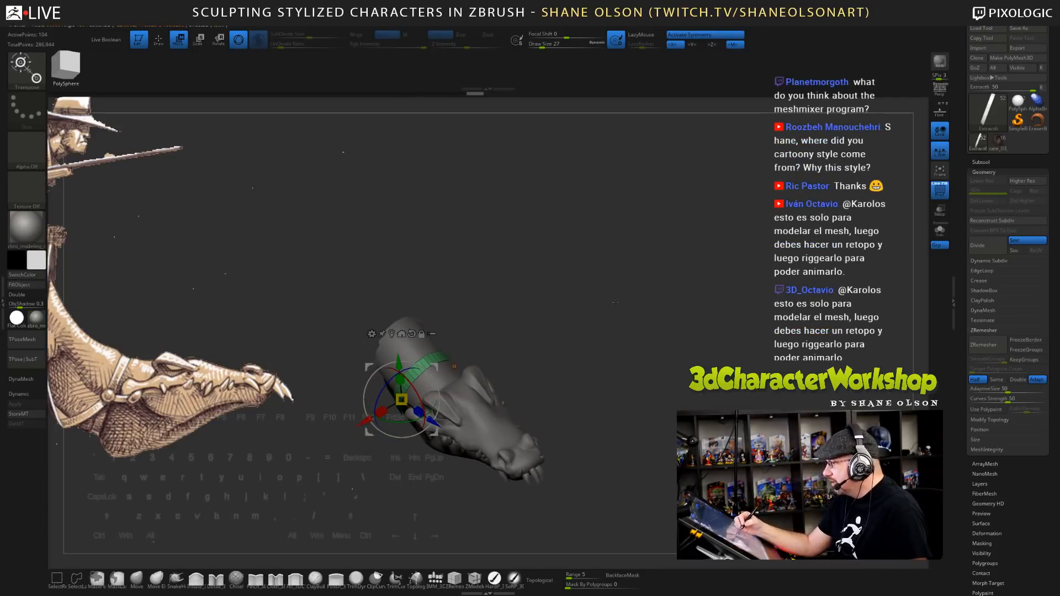
{"action": "left_click", "coordinate": [709, 34]}
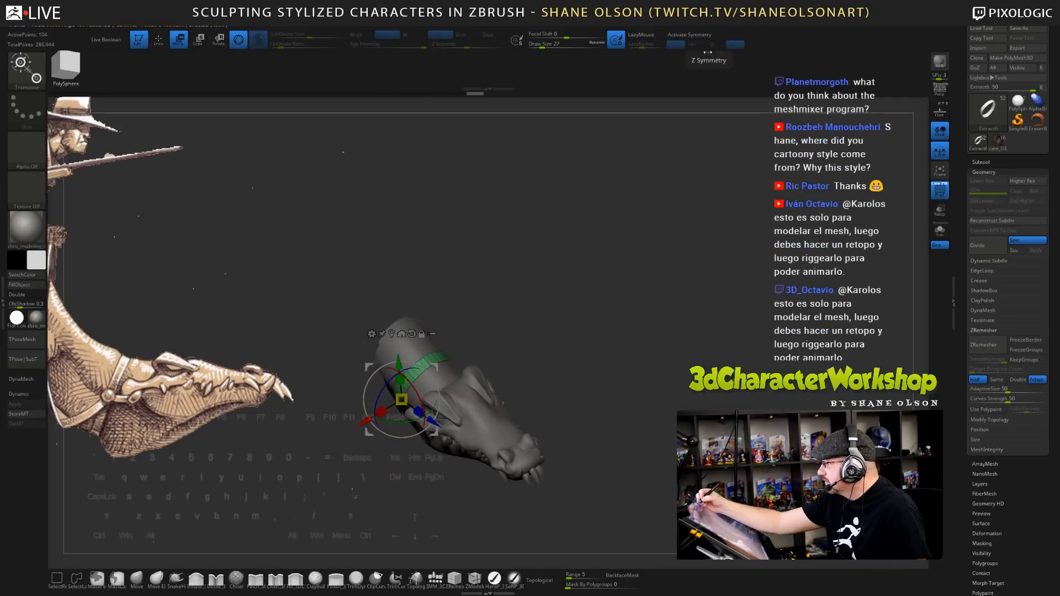
{"action": "left_click", "coordinate": [392, 333], "text": "alt"}
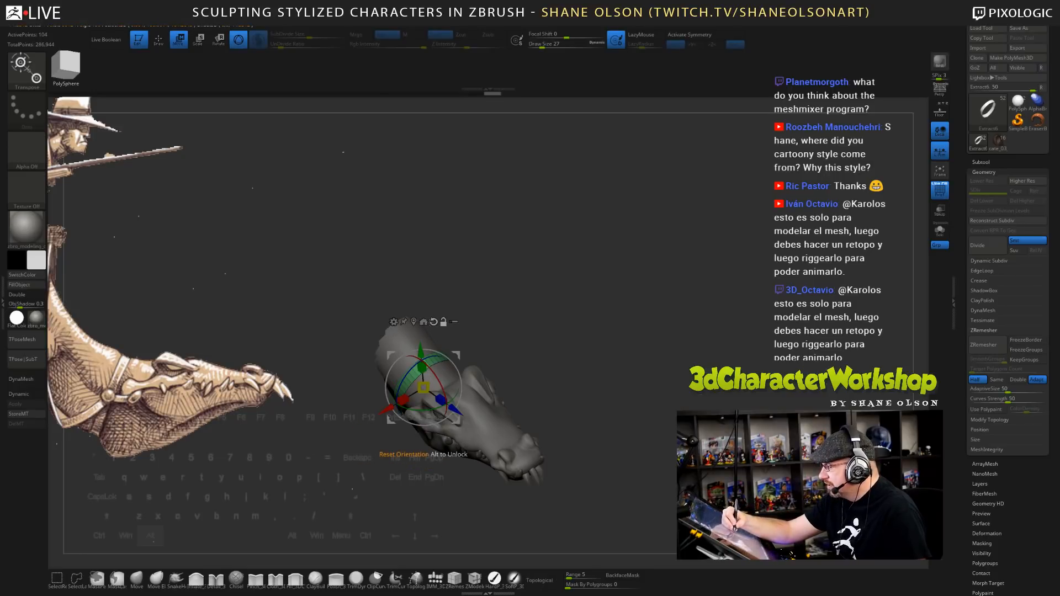
{"action": "left_click", "coordinate": [433, 322], "text": "alt"}
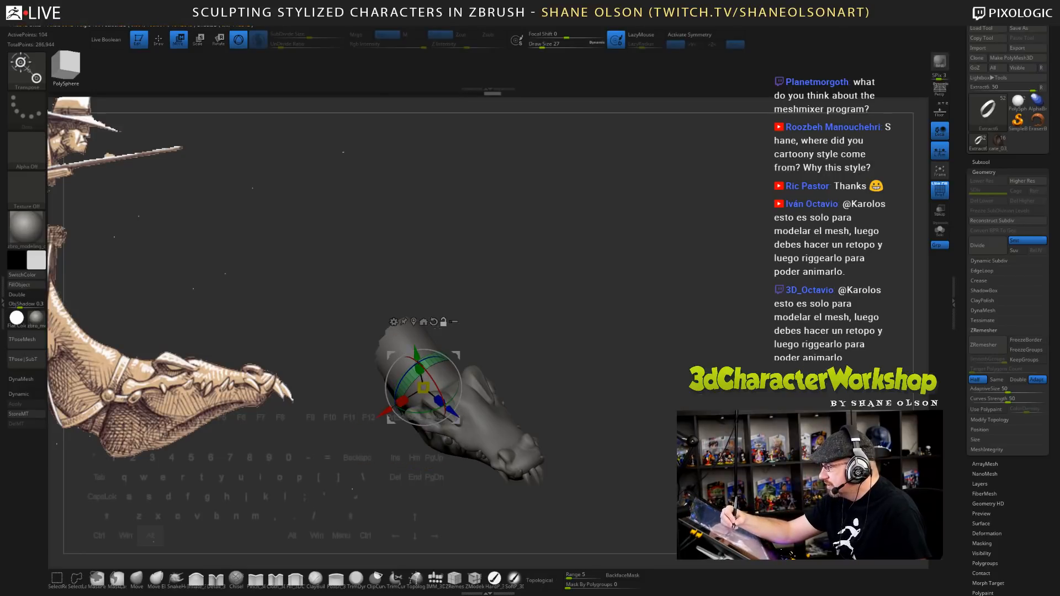
- Re-enable symmetry, shorten the neck strap along its slant with the gizmo aligned to it, and save
{"action": "left_click", "coordinate": [699, 35]}
{"action": "left_click_drag", "start_coordinate": [538, 354], "coordinate": [585, 314]}
{"action": "mouse_move", "coordinate": [451, 358]}
{"action": "left_mouse_down", "text": "alt"}
{"action": "mouse_move", "coordinate": [460, 372]}
{"action": "mouse_move", "coordinate": [438, 362]}
{"action": "mouse_move", "coordinate": [456, 291]}
{"action": "mouse_move", "coordinate": [453, 316]}
{"action": "left_mouse_up", "text": "alt"}
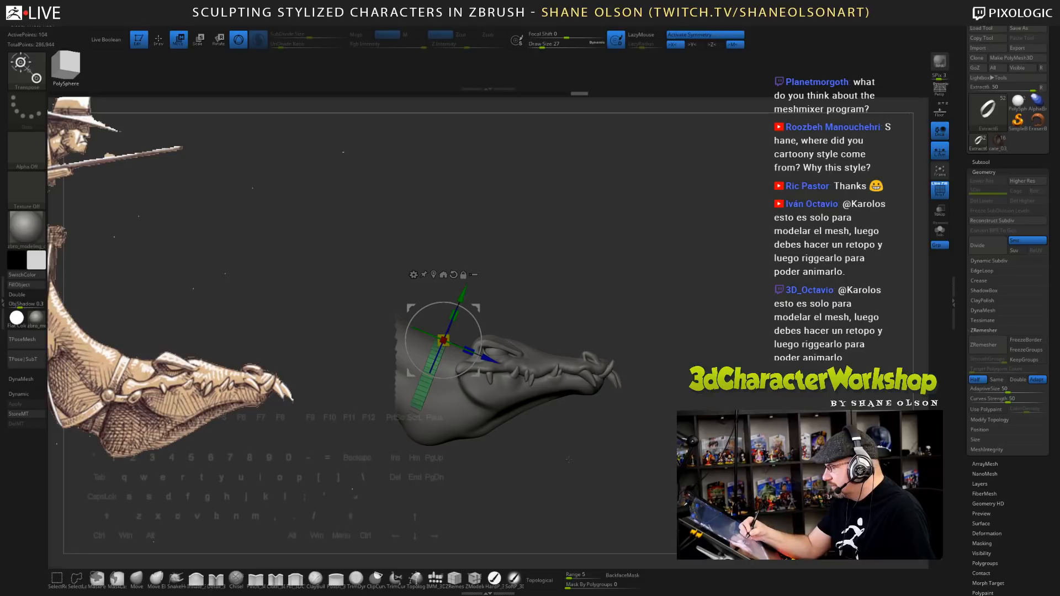
{"action": "left_click_drag", "start_coordinate": [568, 459], "coordinate": [560, 465]}
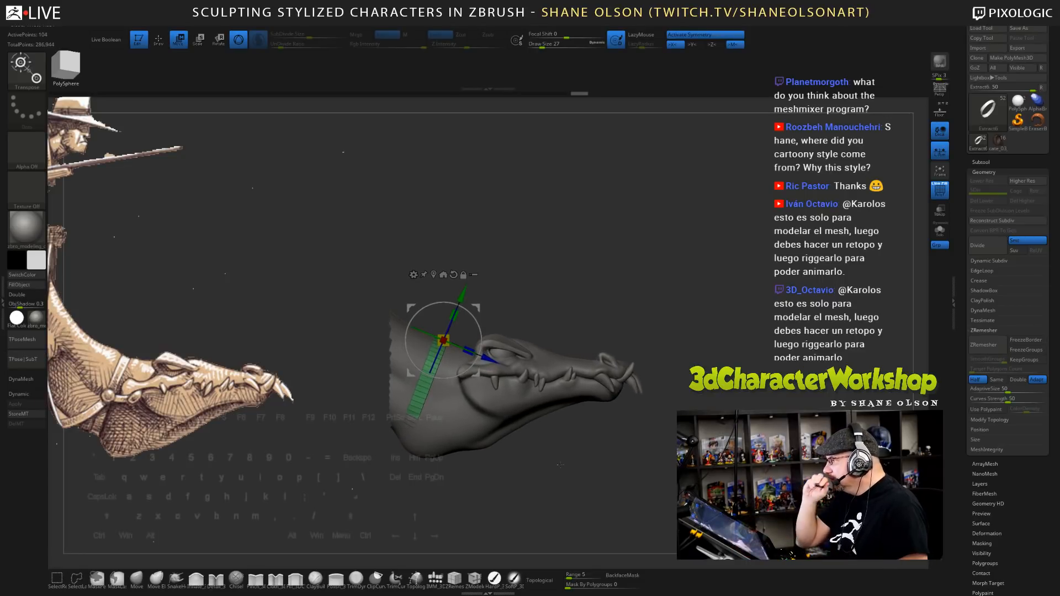
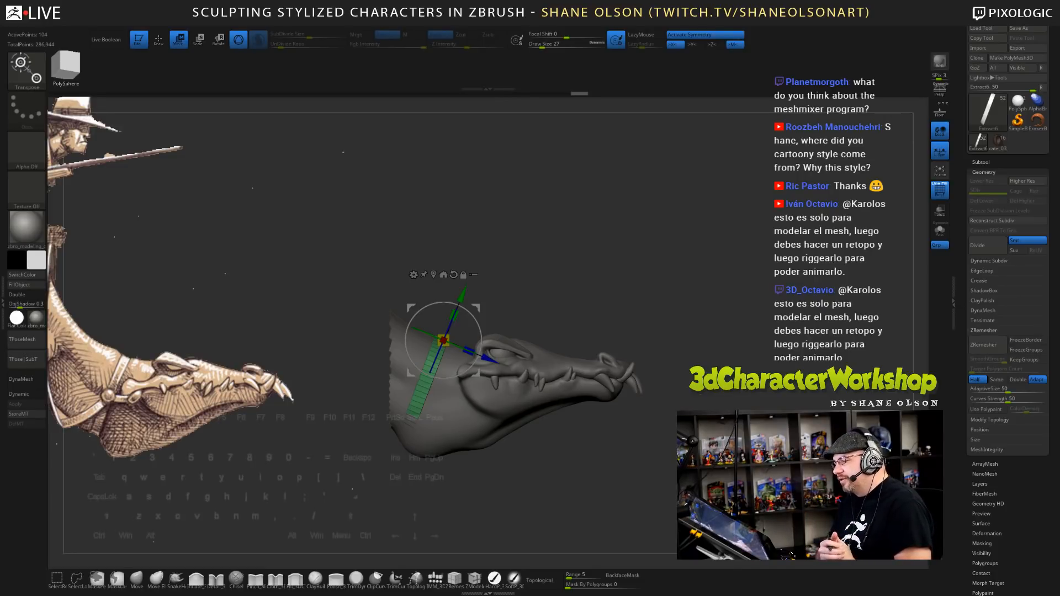
{"action": "key", "text": "ctrl+s"}
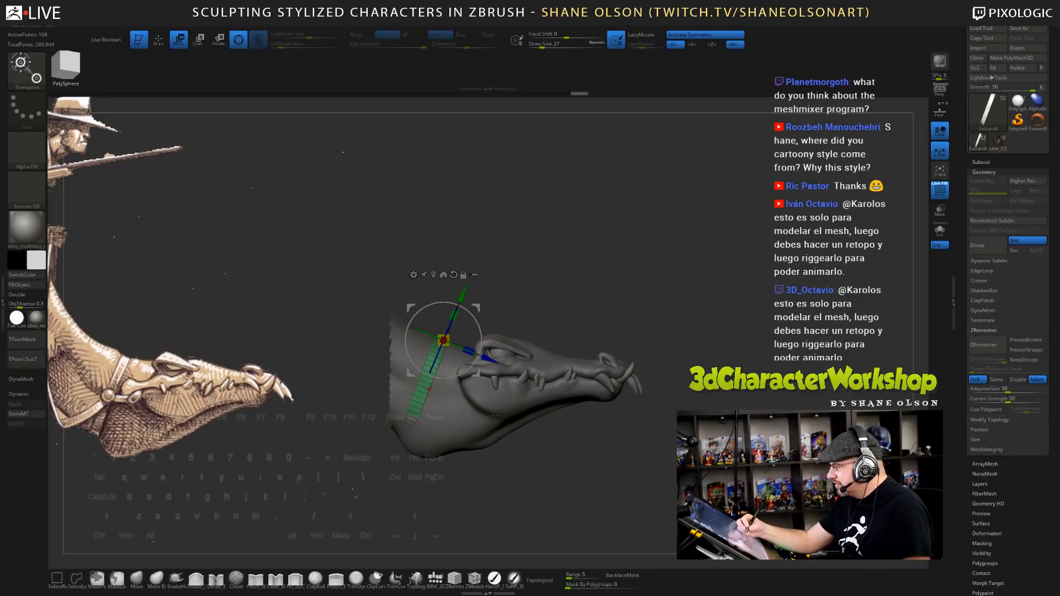
- Return to draw mode, make the crocodile head the active mesh and hide the polyframe wireframe
{"action": "key", "text": "q"}
{"action": "left_click", "coordinate": [463, 418], "text": "alt"}
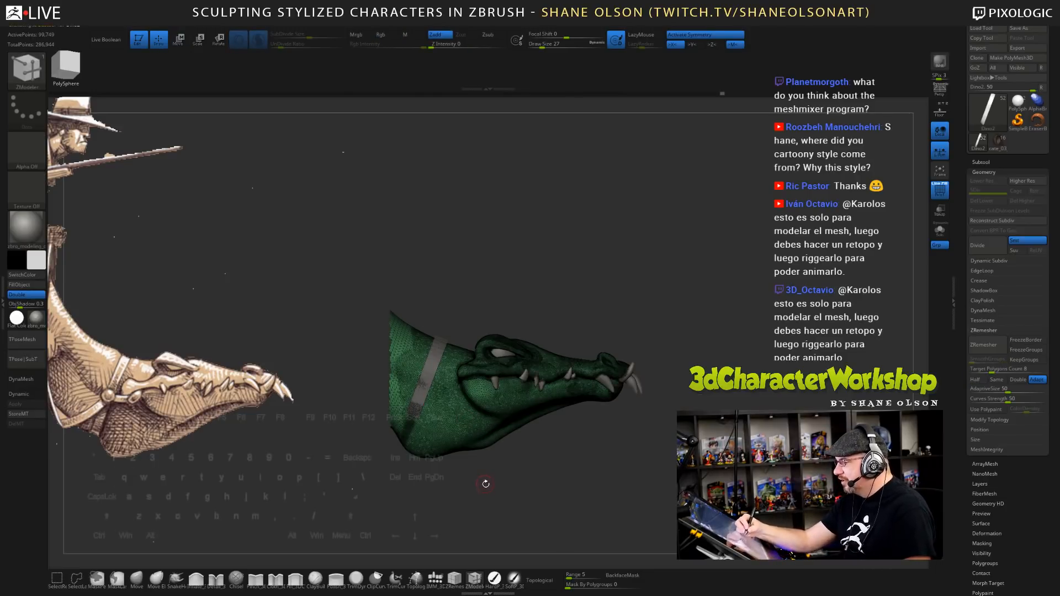
{"action": "key", "text": "shift"}
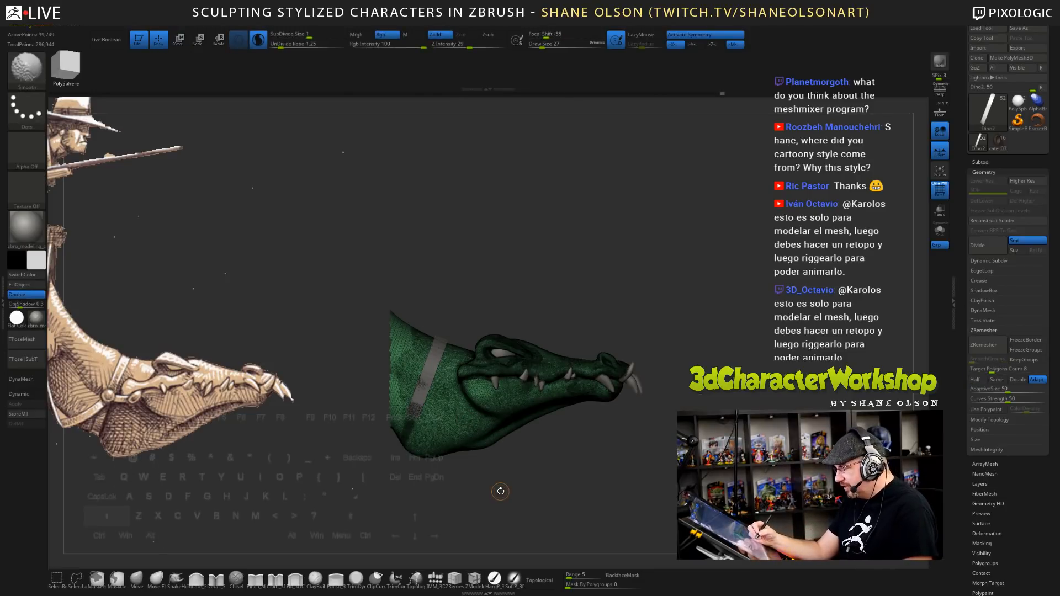
{"action": "key", "text": "shift+f"}
{"action": "mouse_move", "coordinate": [499, 490]}
{"action": "left_mouse_down", "text": "alt"}
{"action": "mouse_move", "coordinate": [511, 495]}
{"action": "mouse_move", "coordinate": [468, 500]}
{"action": "left_mouse_up", "text": "alt"}
- Push the underside of the neck in to fit the strap using the Move brush at draw sizes 62 and 77, and save
{"action": "left_click", "coordinate": [136, 579]}
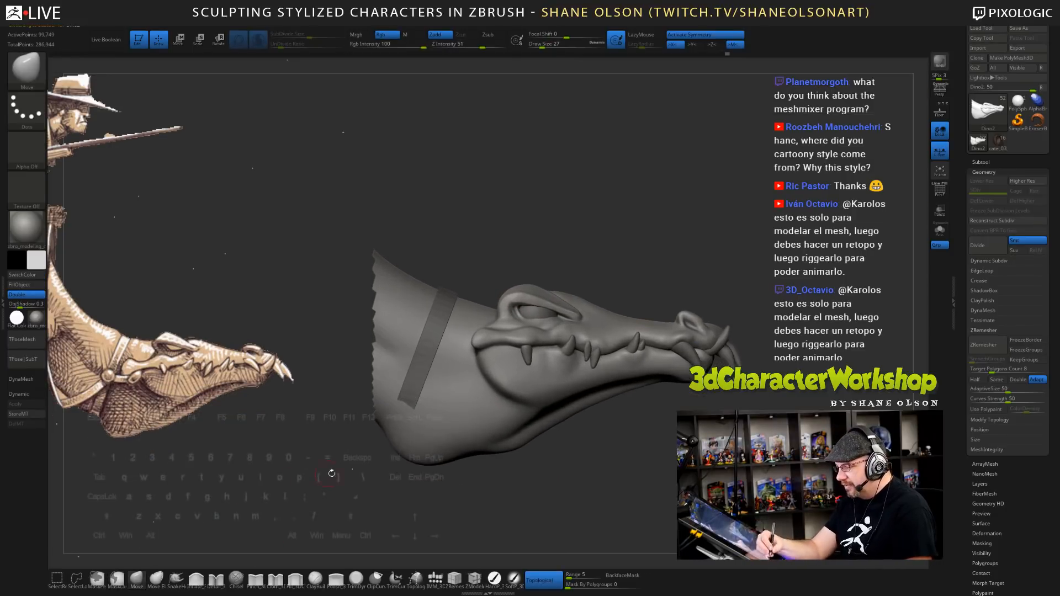
{"action": "key", "text": "bracketright"}
{"action": "key", "text": "bracketright"}
{"action": "key", "text": "bracketright"}
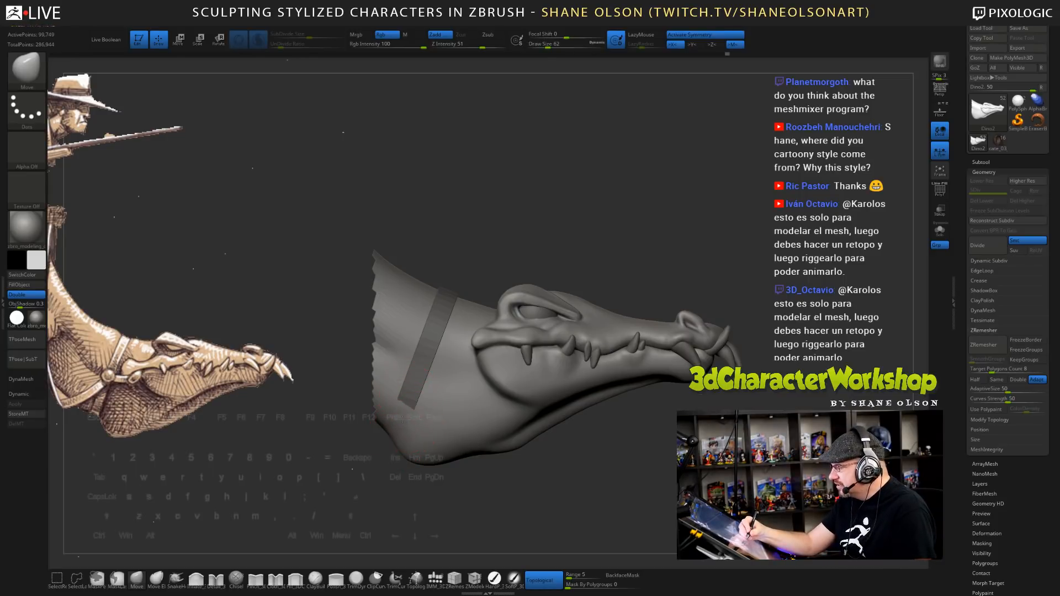
{"action": "right_click_drag", "start_coordinate": [410, 414], "coordinate": [395, 426]}
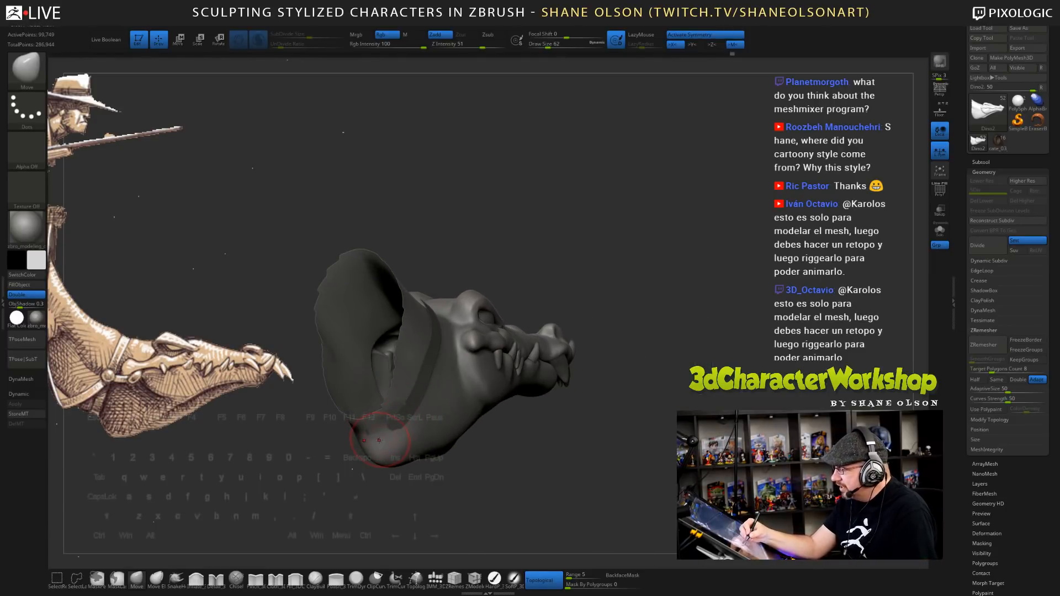
{"action": "mouse_move", "coordinate": [379, 440]}
{"action": "right_mouse_down"}
{"action": "mouse_move", "coordinate": [412, 415]}
{"action": "mouse_move", "coordinate": [418, 467]}
{"action": "right_mouse_up"}
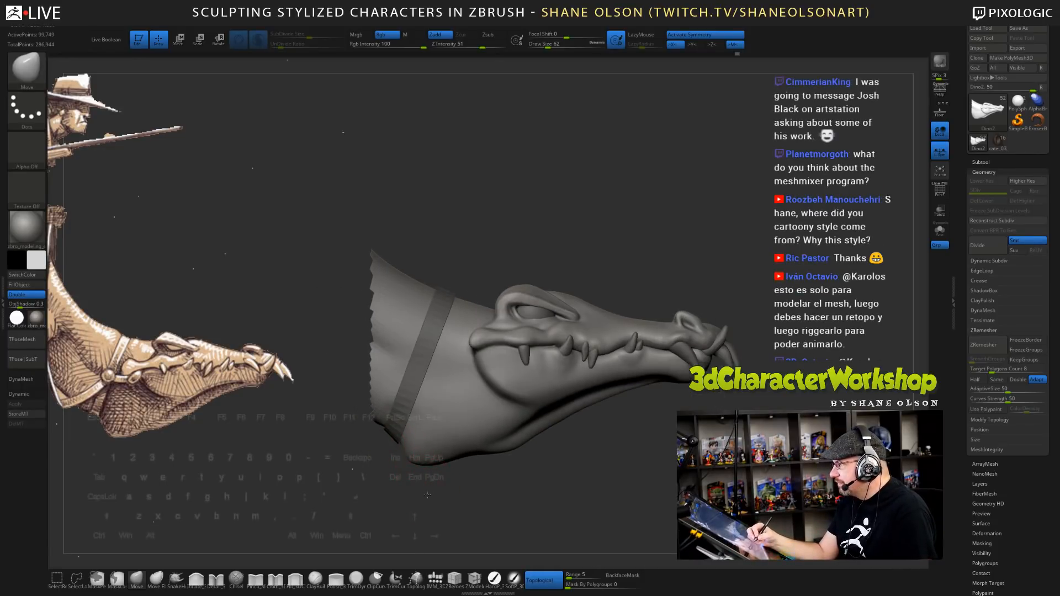
{"action": "right_click_drag", "start_coordinate": [427, 488], "coordinate": [411, 474]}
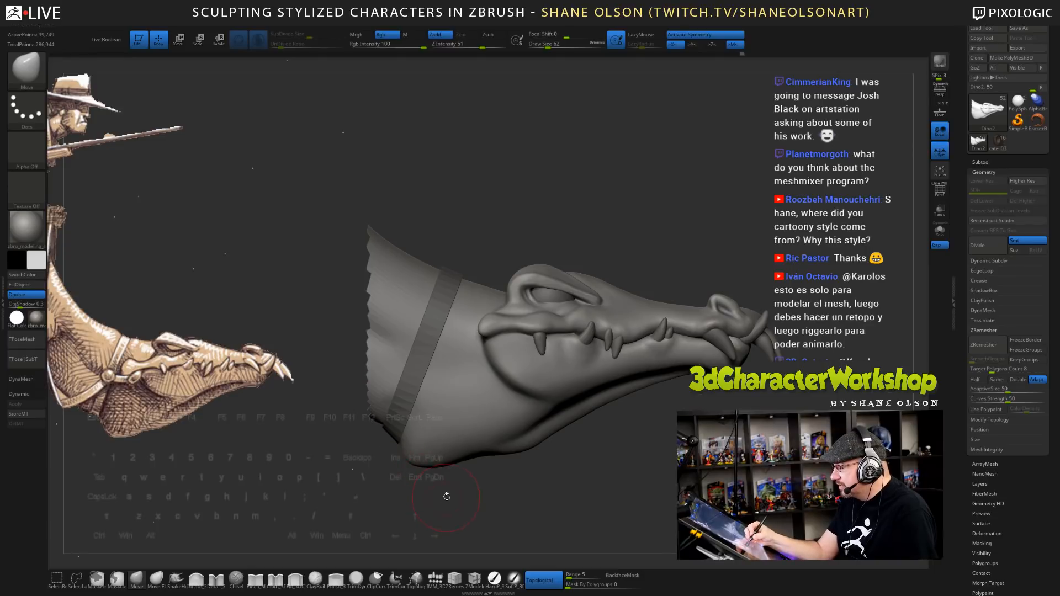
{"action": "key", "text": "s"}
{"action": "left_click_drag", "start_coordinate": [460, 497], "coordinate": [463, 494]}
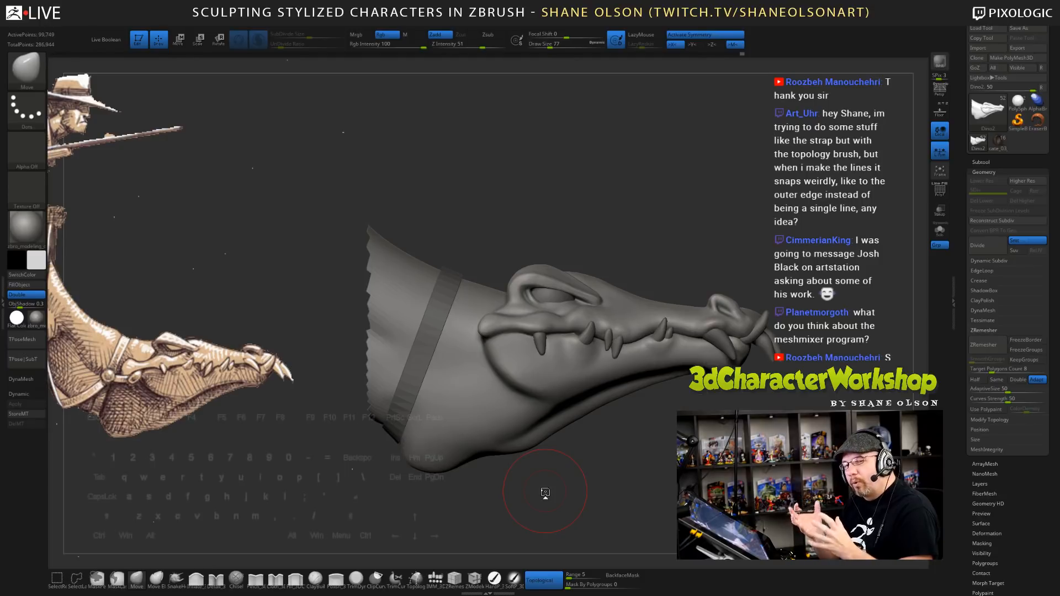
{"action": "key", "text": "ctrl+s"}
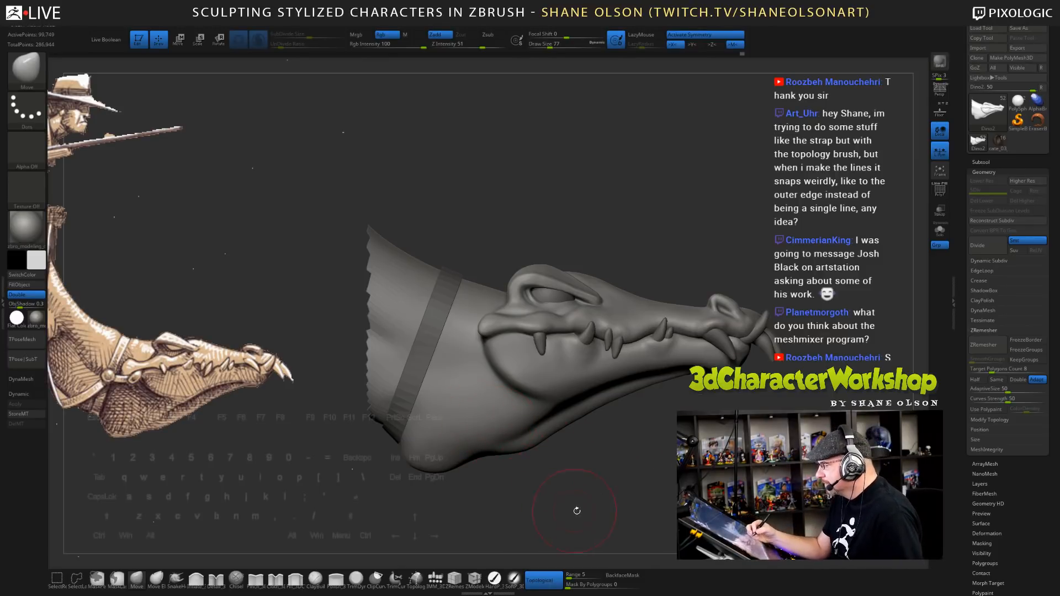
- Try drawing slanted Topology brush lines on the neck just in front of the strap and undo each one
{"action": "left_click", "coordinate": [415, 578]}
{"action": "key", "text": "s"}
{"action": "mouse_move", "coordinate": [573, 496]}
{"action": "left_mouse_down"}
{"action": "mouse_move", "coordinate": [561, 483]}
{"action": "mouse_move", "coordinate": [564, 494]}
{"action": "mouse_move", "coordinate": [601, 452]}
{"action": "mouse_move", "coordinate": [612, 462]}
{"action": "left_mouse_up"}
{"action": "key", "text": "s"}
{"action": "key", "text": "s"}
{"action": "key", "text": "s"}
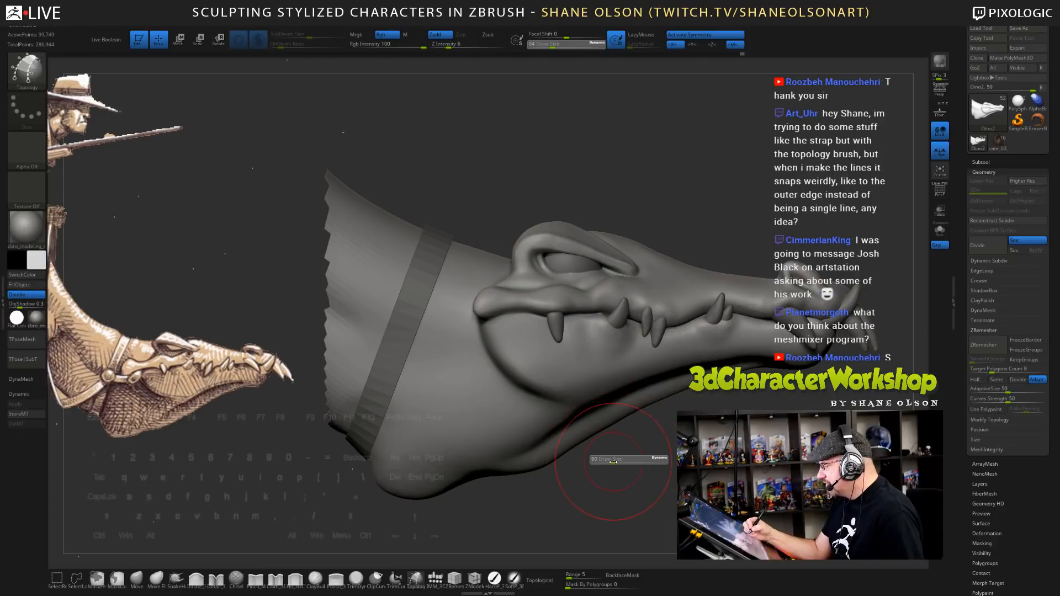
{"action": "left_click_drag", "start_coordinate": [462, 263], "coordinate": [406, 454]}
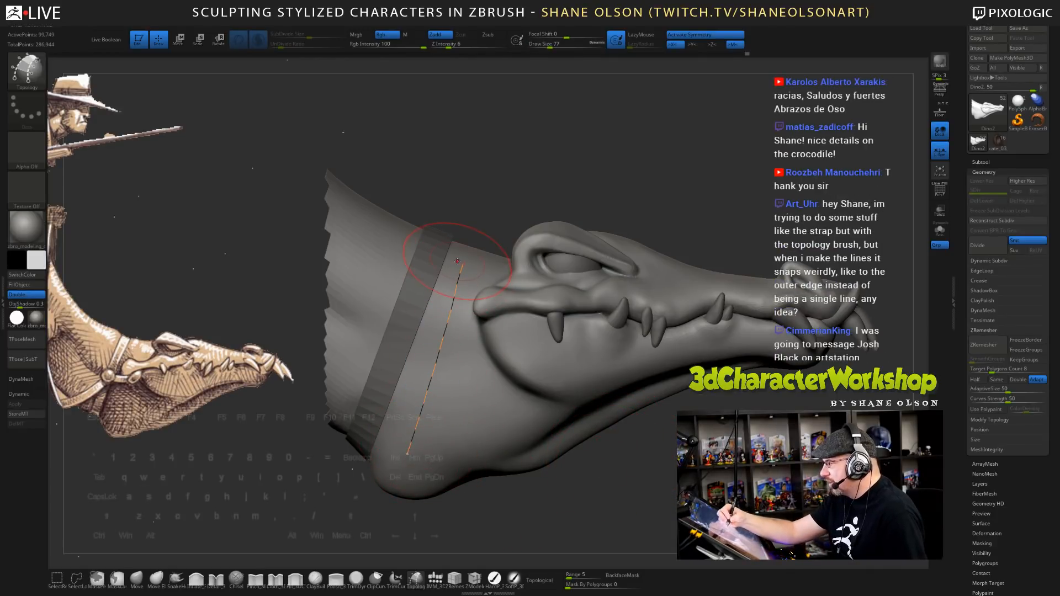
{"action": "key", "text": "ctrl+z"}
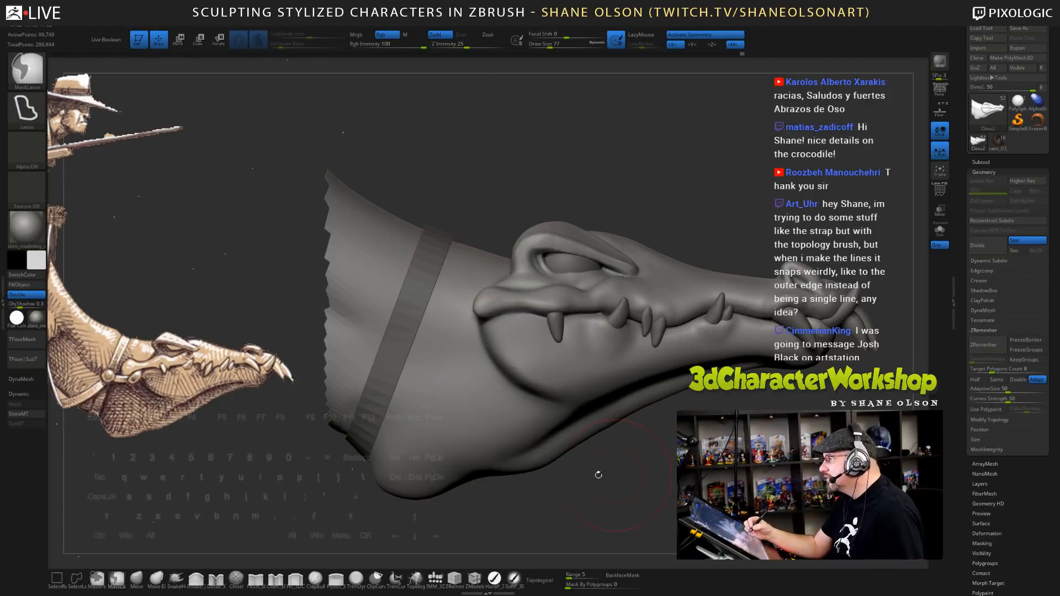
{"action": "left_click_drag", "start_coordinate": [453, 259], "coordinate": [407, 395]}
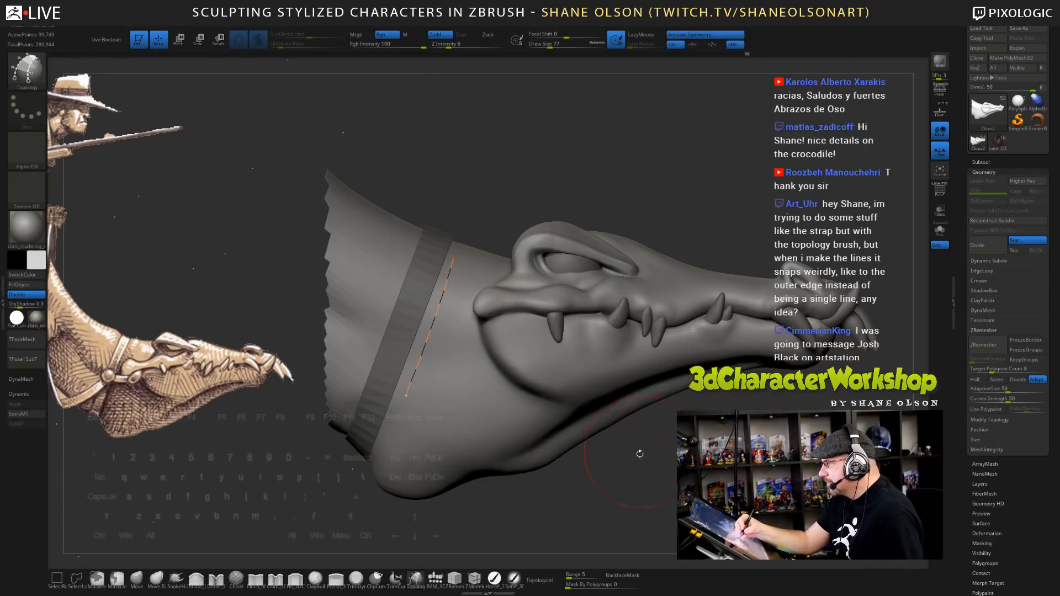
{"action": "key", "text": "ctrl+z"}
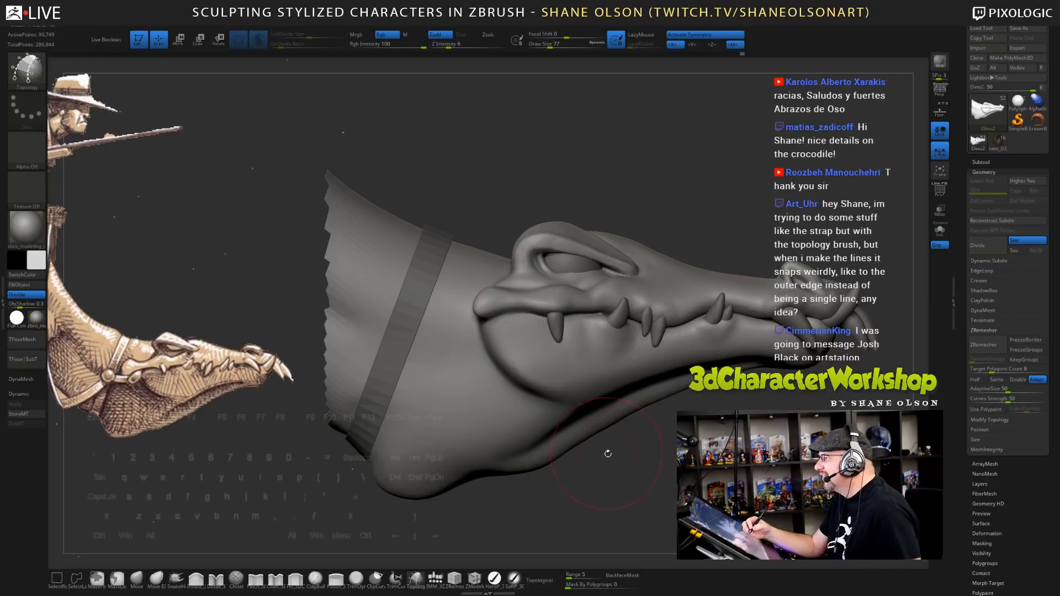
- Draw two slanted Topology brush lines down the neck in front of the strap, the first at draw size 65 and the second at 17
{"action": "key", "text": "s"}
{"action": "left_click_drag", "start_coordinate": [622, 473], "coordinate": [624, 494], "text": "alt"}
{"action": "left_click_drag", "start_coordinate": [484, 184], "coordinate": [473, 240]}
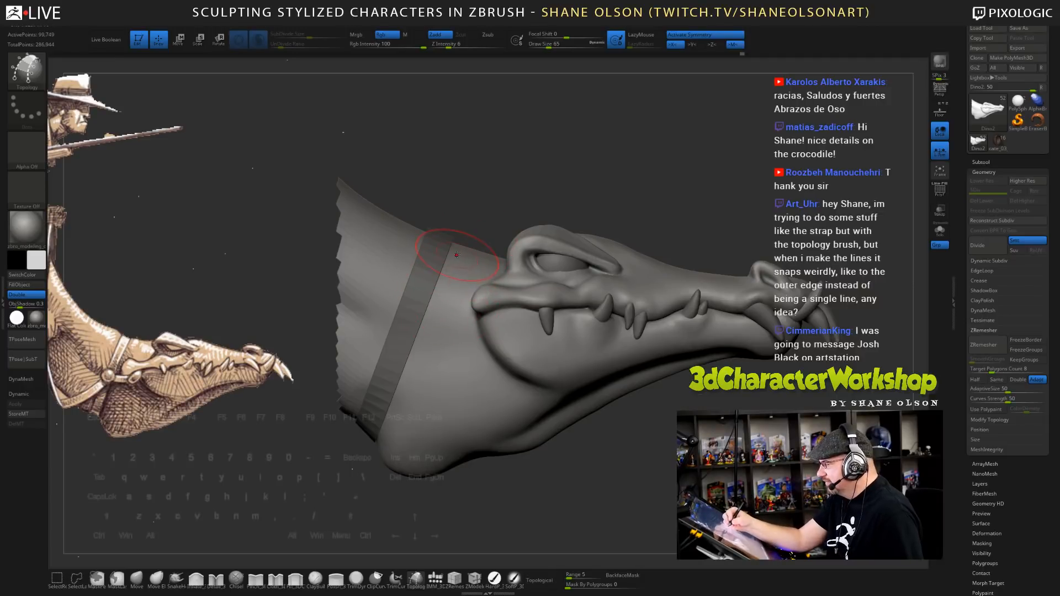
{"action": "left_click_drag", "start_coordinate": [404, 407], "coordinate": [398, 425]}
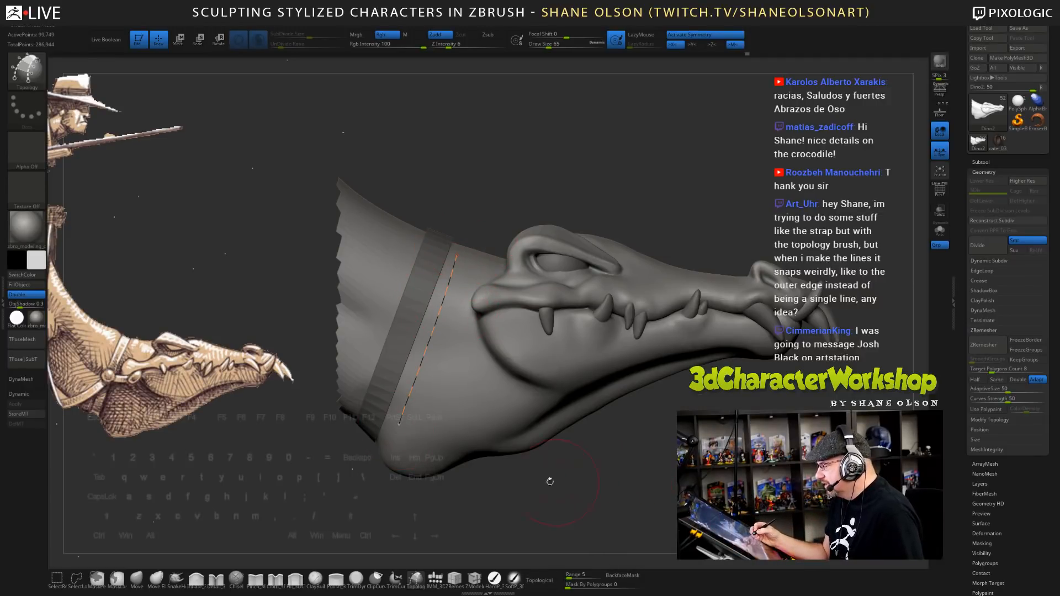
{"action": "key", "text": "s"}
{"action": "left_click_drag", "start_coordinate": [502, 399], "coordinate": [499, 407]}
{"action": "key", "text": "s"}
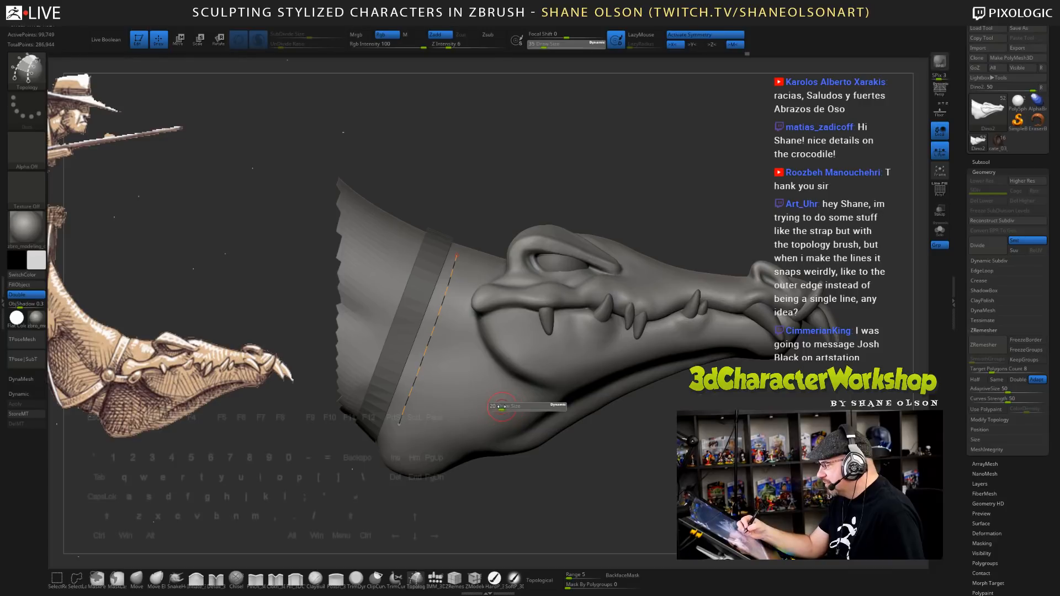
{"action": "left_click_drag", "start_coordinate": [463, 267], "coordinate": [415, 421]}
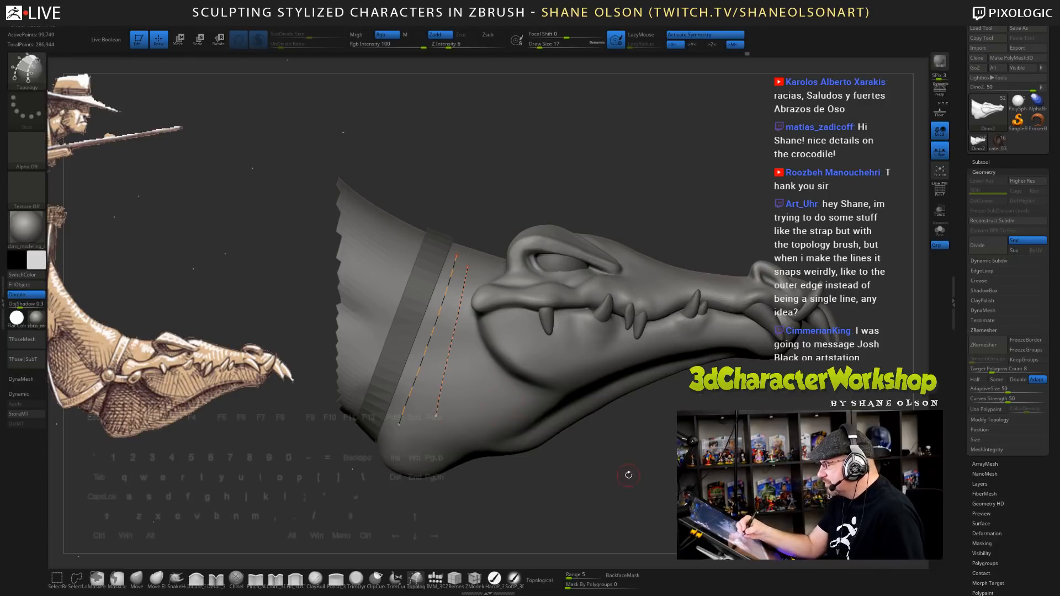
- Draw a short Topology brush line crossing both slanted lines on the lower part of the neck
{"action": "left_click", "coordinate": [626, 478], "text": "alt"}
{"action": "left_click_drag", "start_coordinate": [621, 482], "coordinate": [606, 502], "text": "alt"}
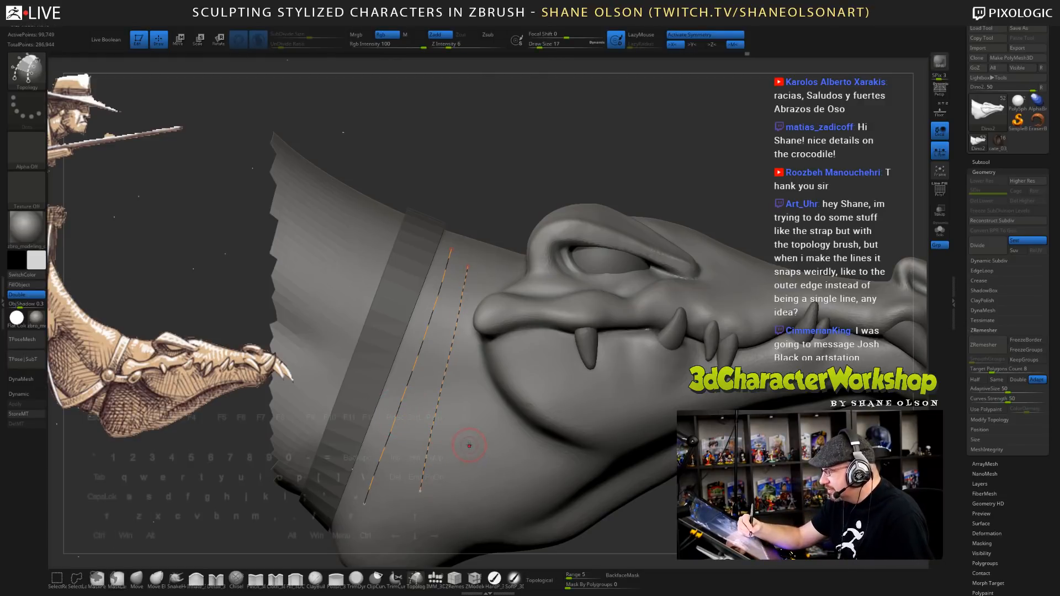
{"action": "right_click_drag", "start_coordinate": [469, 445], "coordinate": [350, 399], "text": "ctrl"}
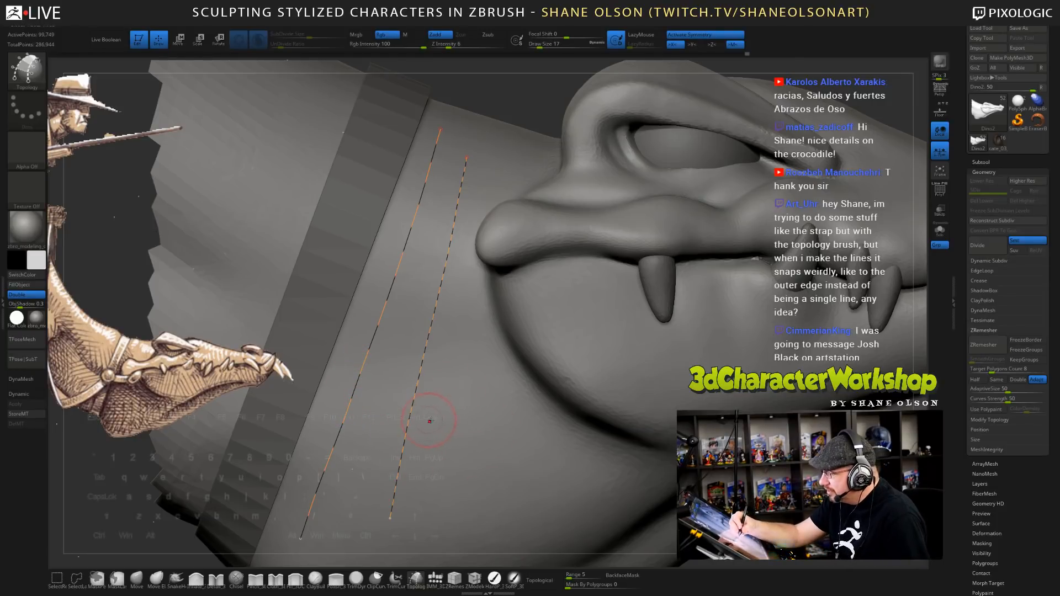
{"action": "left_click_drag", "start_coordinate": [443, 421], "coordinate": [331, 376]}
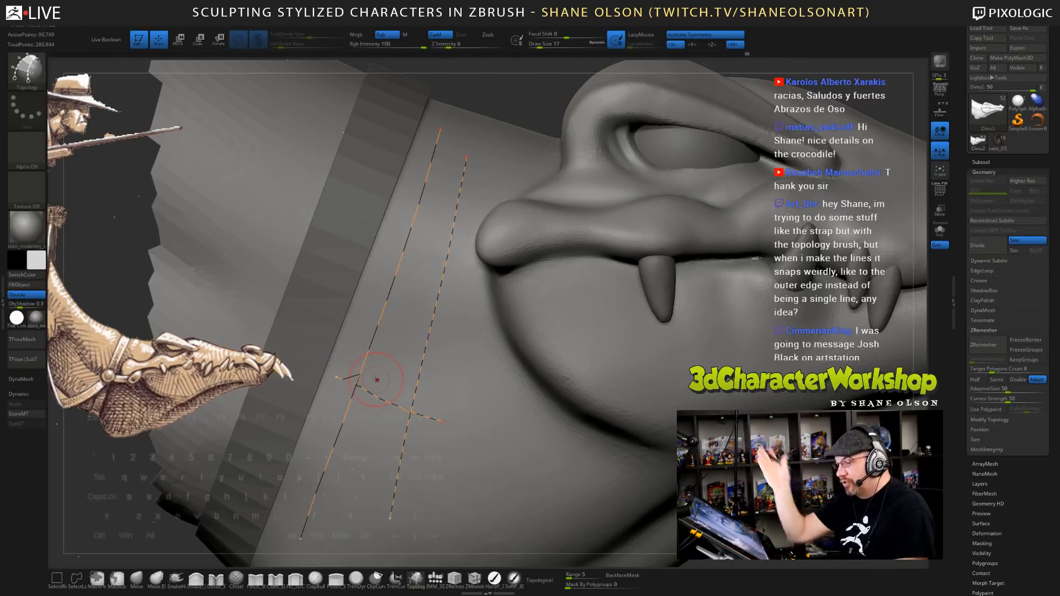
{"action": "key", "text": "ctrl"}
{"action": "key", "text": "ctrl"}
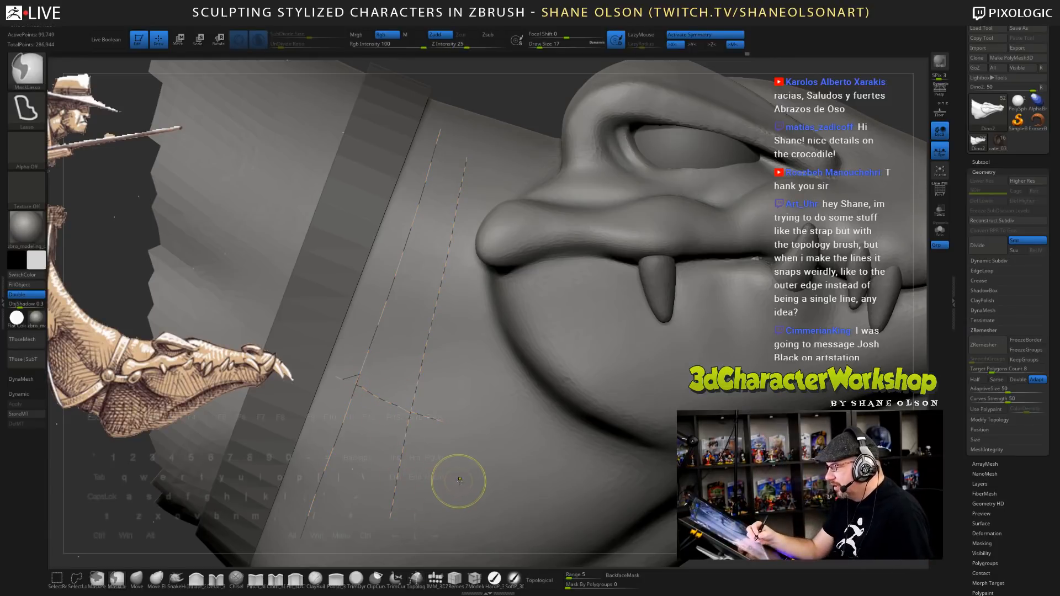
- Undo the slanted Topology lines and draw two roughly vertical parallel ones on the neck in front of the strap at draw size 7
{"action": "key", "text": "ctrl+z"}
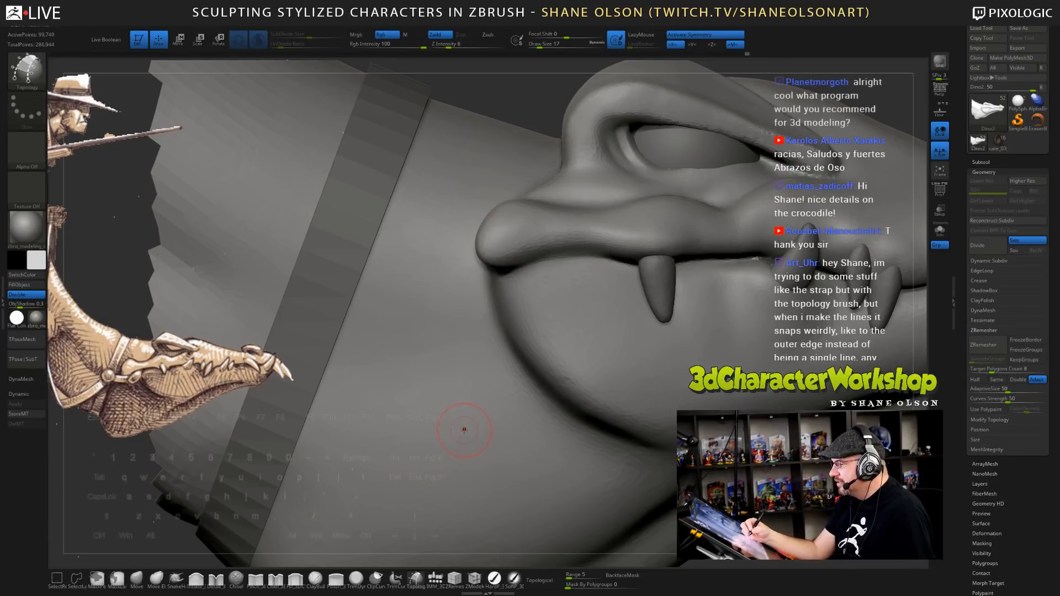
{"action": "key", "text": "s"}
{"action": "left_click_drag", "start_coordinate": [464, 432], "coordinate": [458, 433]}
{"action": "left_click_drag", "start_coordinate": [451, 163], "coordinate": [461, 359]}
{"action": "left_click_drag", "start_coordinate": [456, 300], "coordinate": [468, 478]}
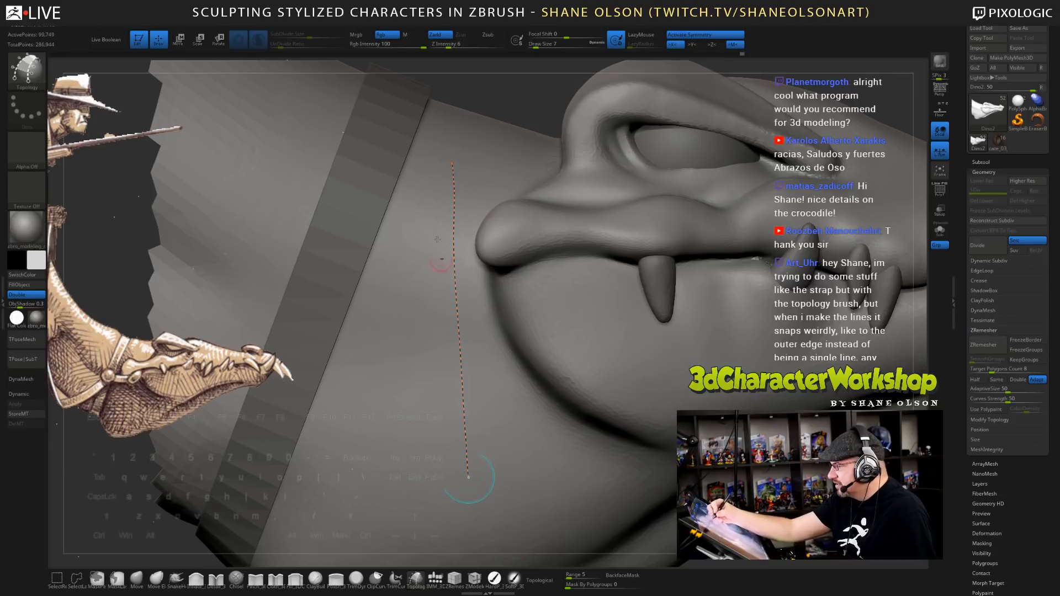
{"action": "left_click_drag", "start_coordinate": [427, 176], "coordinate": [442, 487]}
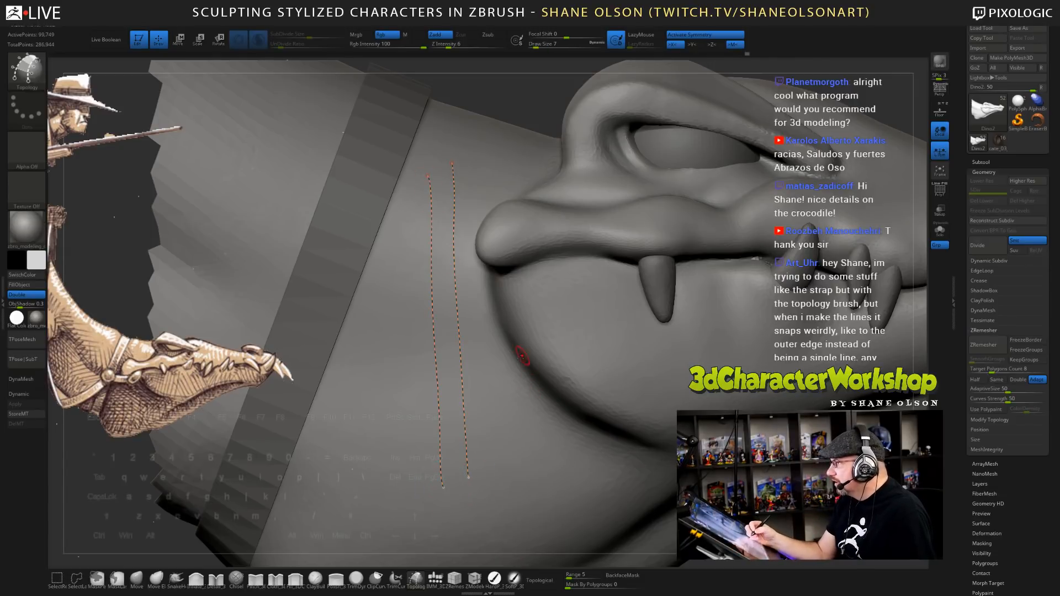
- Draw short Topology lines across the two vertical ones at regular intervals to form a ladder of four-sided faces on the neck
{"action": "left_click_drag", "start_coordinate": [413, 425], "coordinate": [492, 413]}
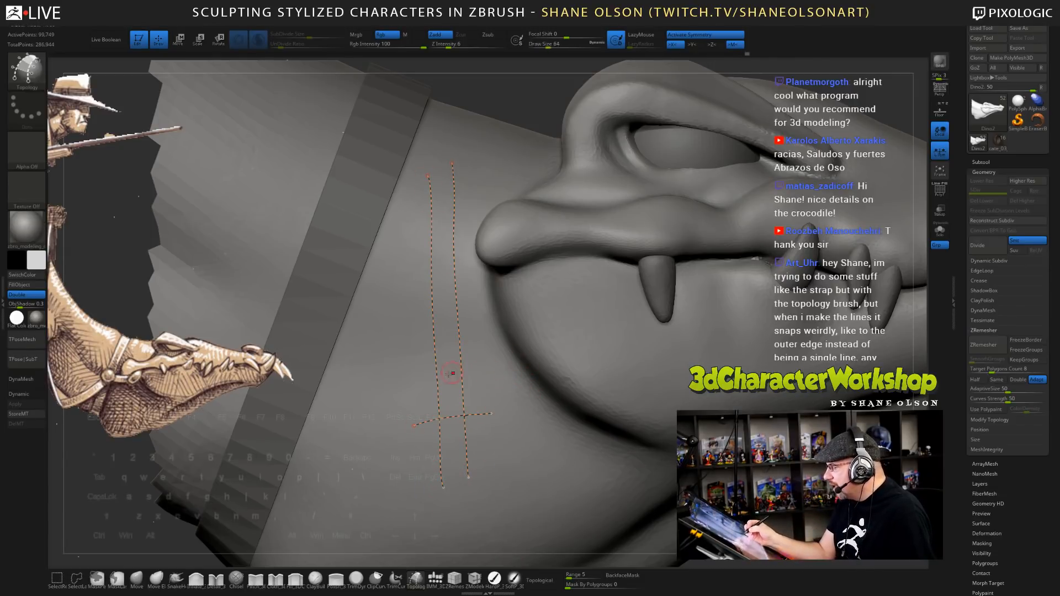
{"action": "left_click_drag", "start_coordinate": [422, 393], "coordinate": [475, 386]}
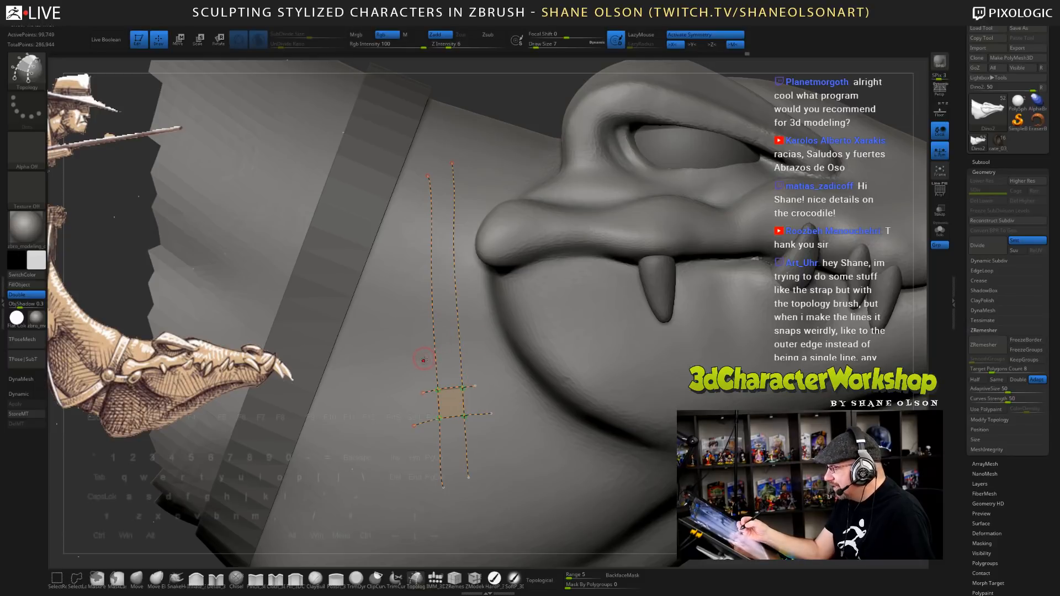
{"action": "left_click_drag", "start_coordinate": [421, 365], "coordinate": [472, 358]}
{"action": "left_click_drag", "start_coordinate": [417, 336], "coordinate": [477, 330]}
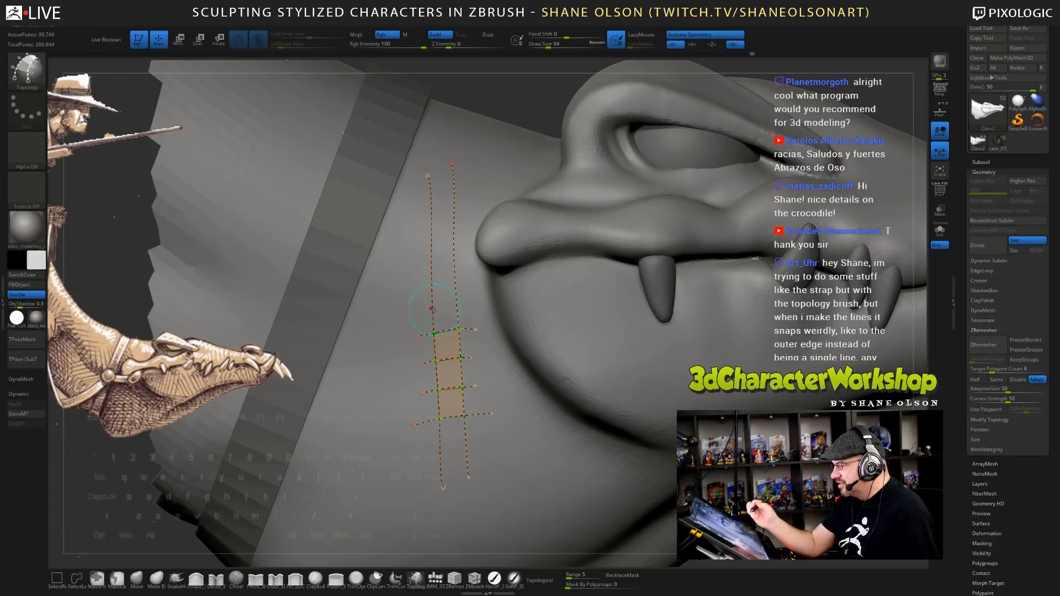
{"action": "left_click_drag", "start_coordinate": [421, 309], "coordinate": [471, 309]}
{"action": "left_click_drag", "start_coordinate": [416, 282], "coordinate": [465, 288]}
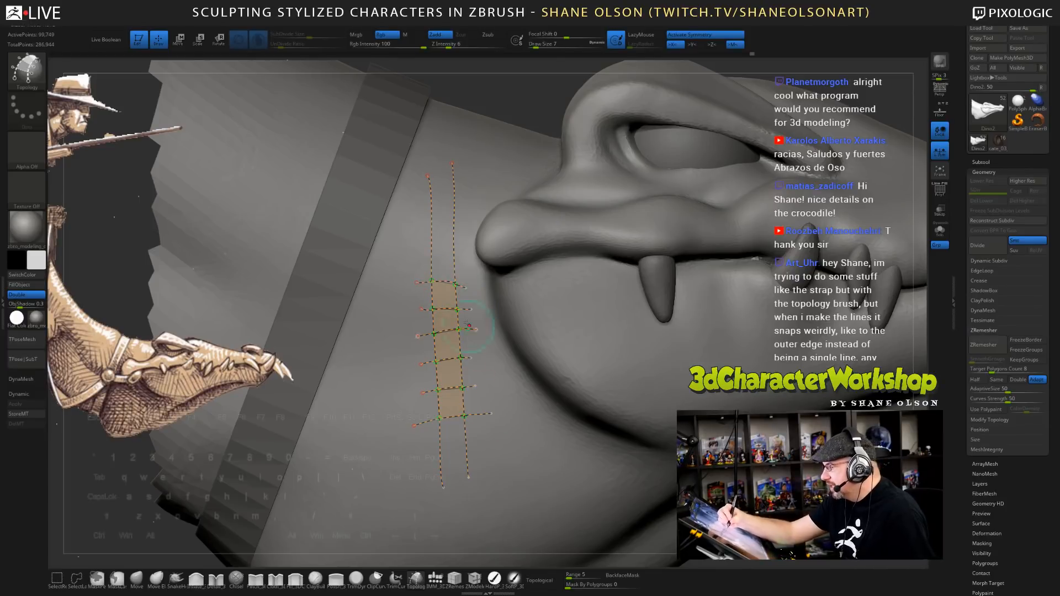
{"action": "mouse_move", "coordinate": [419, 258]}
{"action": "left_mouse_down"}
{"action": "mouse_move", "coordinate": [465, 253]}
{"action": "mouse_move", "coordinate": [466, 227]}
{"action": "mouse_move", "coordinate": [453, 210]}
{"action": "mouse_move", "coordinate": [467, 205]}
{"action": "left_mouse_up"}
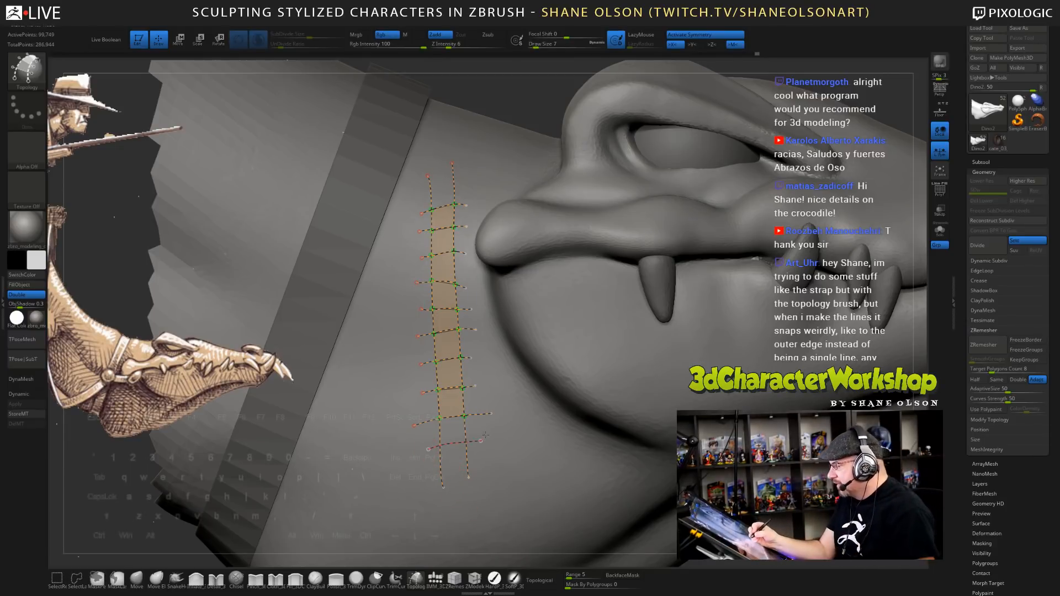
{"action": "left_click_drag", "start_coordinate": [425, 451], "coordinate": [483, 437]}
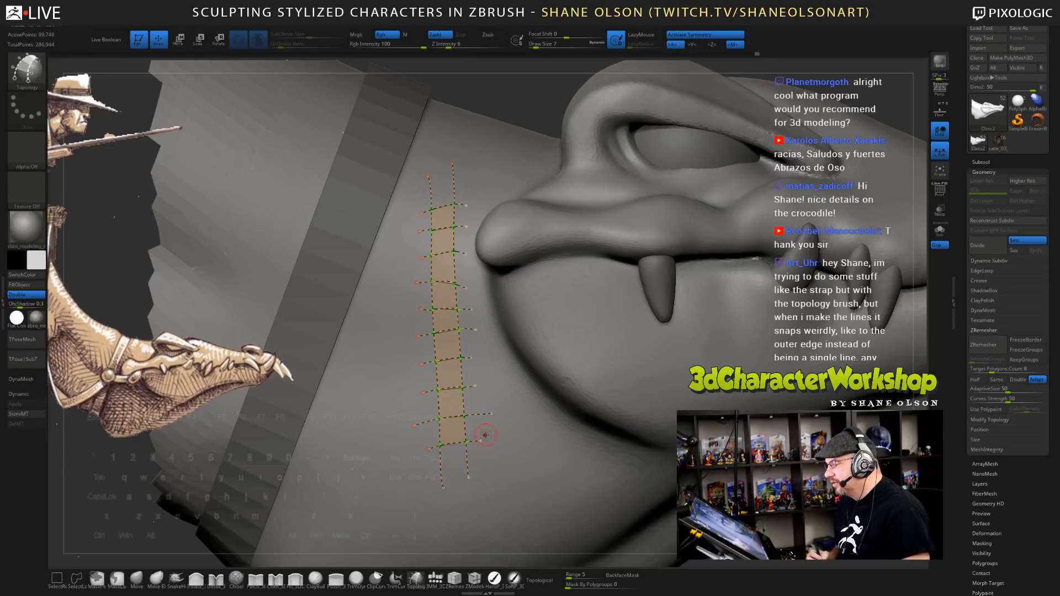
- Trim the loose line ends outside the ladder of Topology faces on the neck
{"action": "left_click", "coordinate": [495, 445]}
{"action": "key", "text": "ctrl+z"}
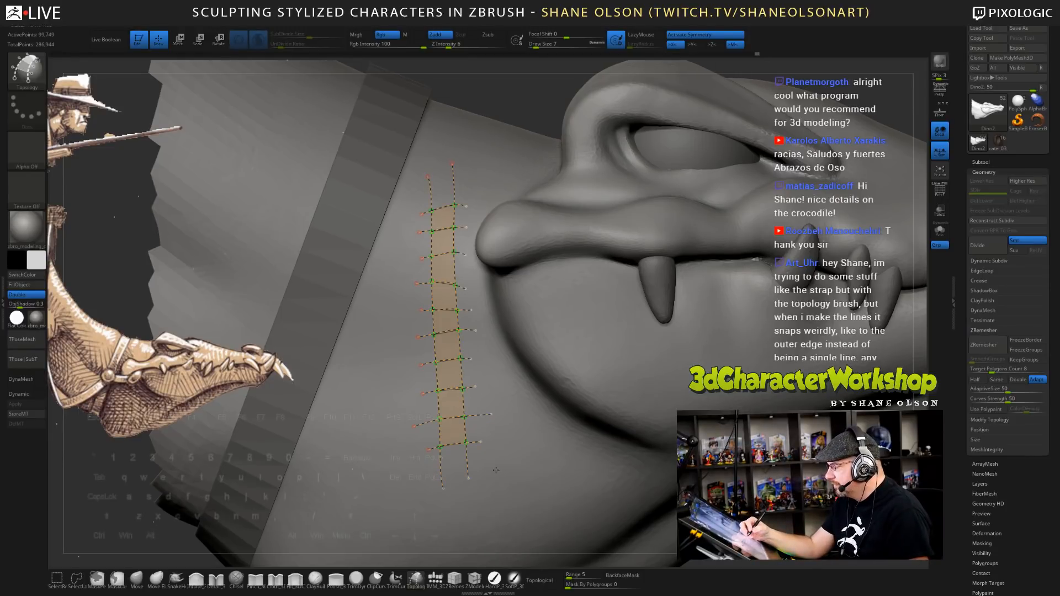
{"action": "right_click_drag", "start_coordinate": [445, 334], "coordinate": [492, 393], "text": "ctrl"}
{"action": "left_click", "coordinate": [512, 438]}
{"action": "key", "text": "ctrl+z"}
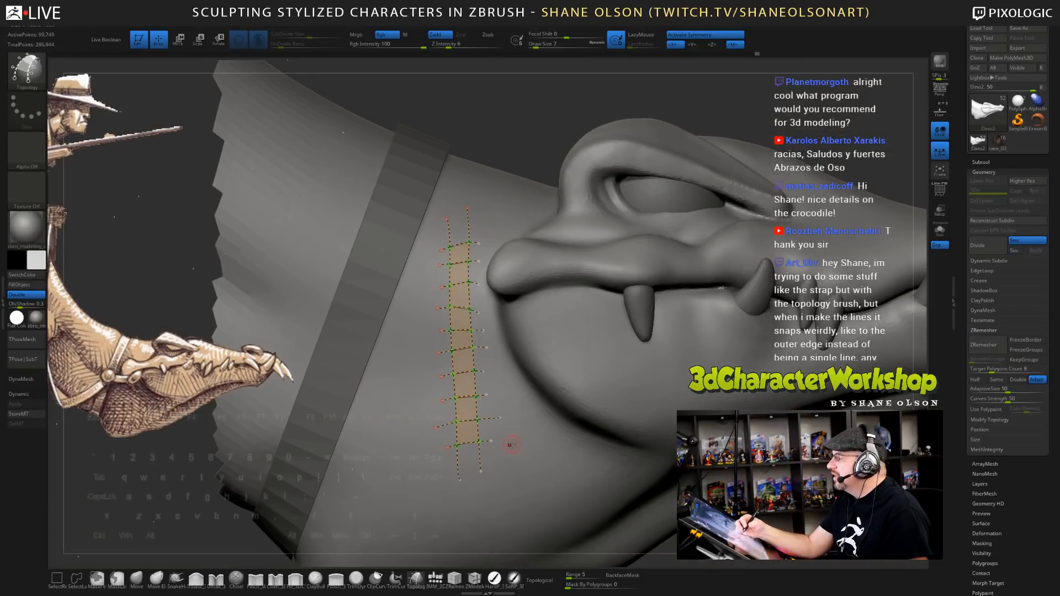
{"action": "left_click", "coordinate": [517, 444]}
{"action": "key", "text": "ctrl+z"}
{"action": "mouse_move", "coordinate": [510, 447]}
{"action": "right_mouse_down"}
{"action": "mouse_move", "coordinate": [521, 455]}
{"action": "mouse_move", "coordinate": [525, 439]}
{"action": "mouse_move", "coordinate": [507, 407]}
{"action": "right_mouse_up"}
{"action": "left_click", "coordinate": [546, 474]}
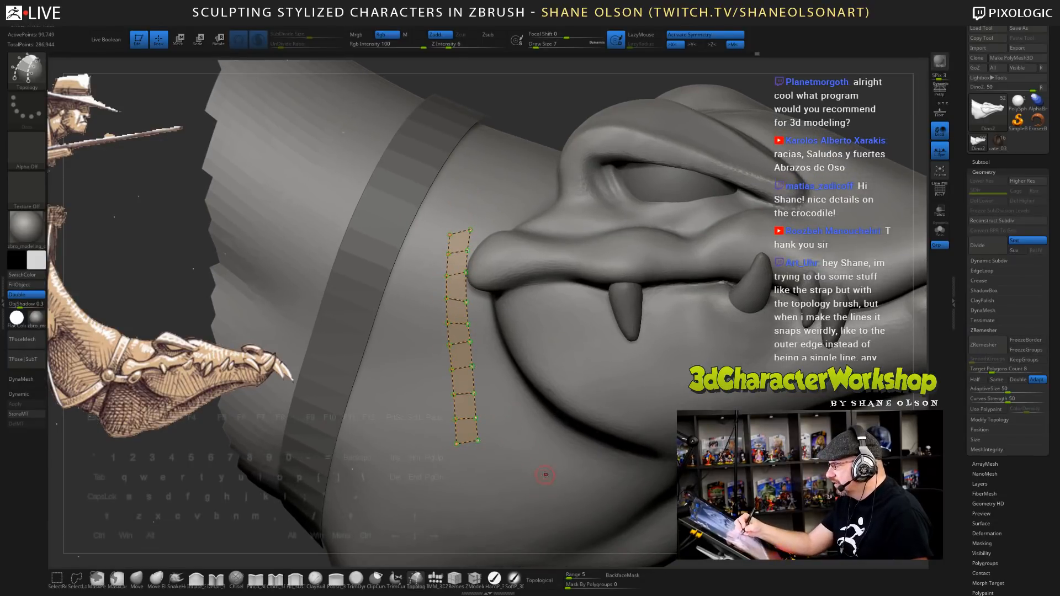
{"action": "left_click", "coordinate": [554, 453]}
- Delete the demonstration Topology strip from the neck, switch to the Move brush and clear the mask from the head
{"action": "right_click_drag", "start_coordinate": [555, 452], "coordinate": [530, 441]}
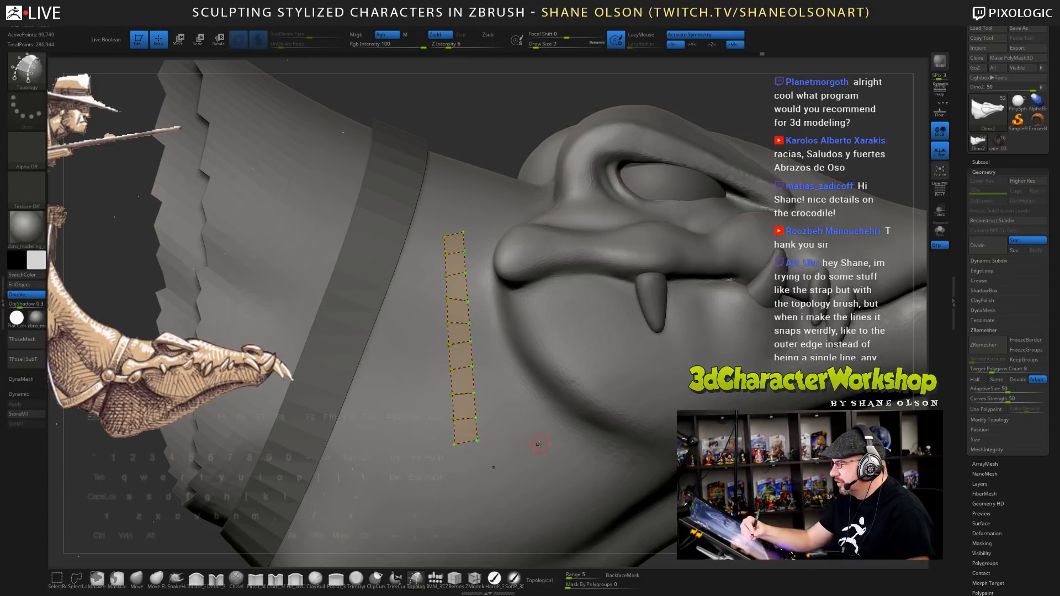
{"action": "right_click_drag", "start_coordinate": [539, 445], "coordinate": [588, 475], "text": "ctrl"}
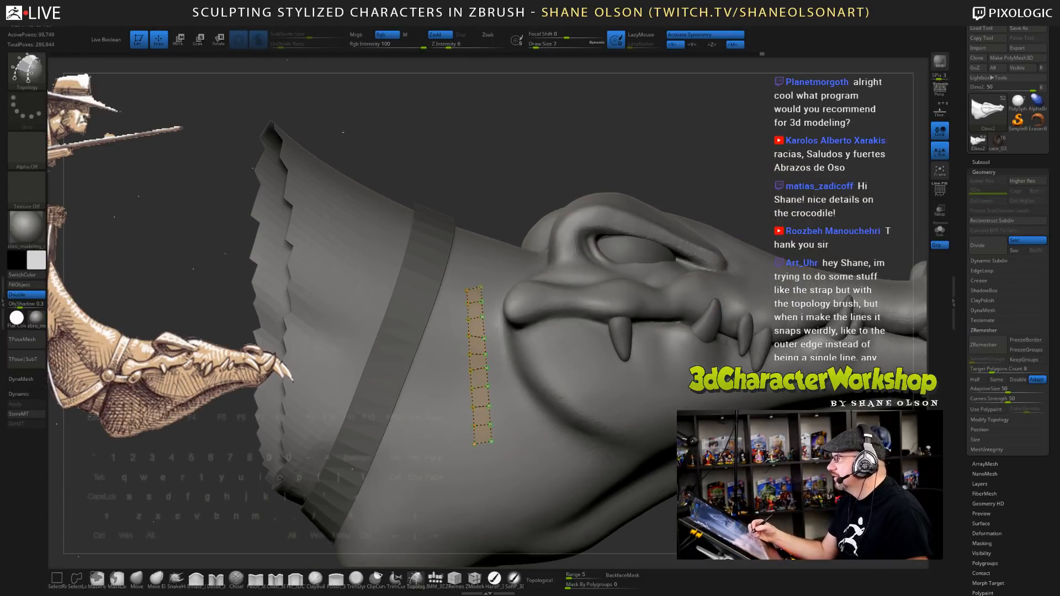
{"action": "right_click_drag", "start_coordinate": [530, 433], "coordinate": [544, 444], "text": "ctrl"}
{"action": "right_click_drag", "start_coordinate": [560, 402], "coordinate": [542, 380], "text": "alt"}
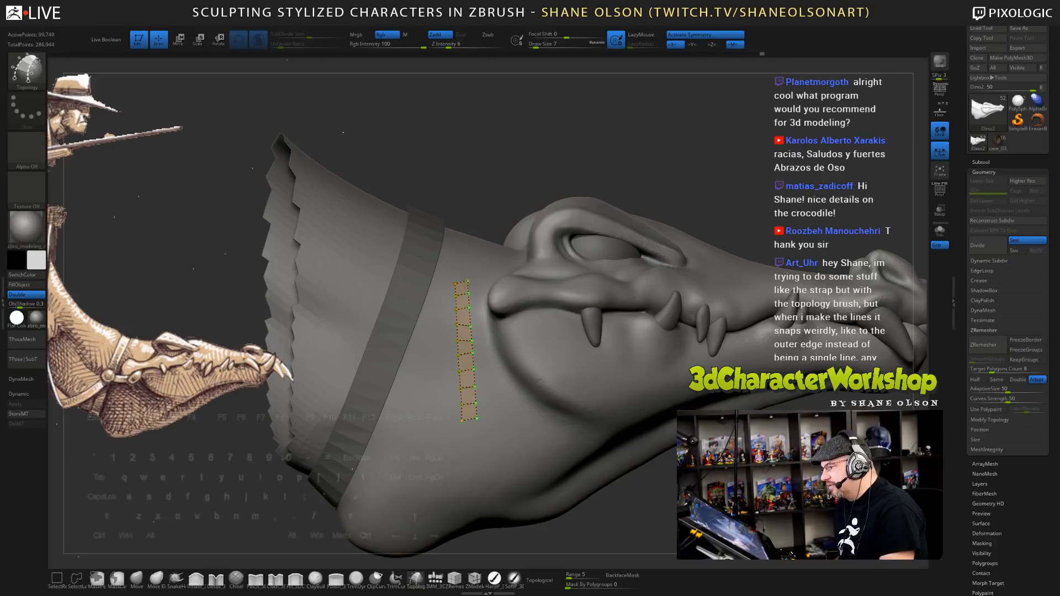
{"action": "left_click_drag", "start_coordinate": [635, 144], "coordinate": [599, 124]}
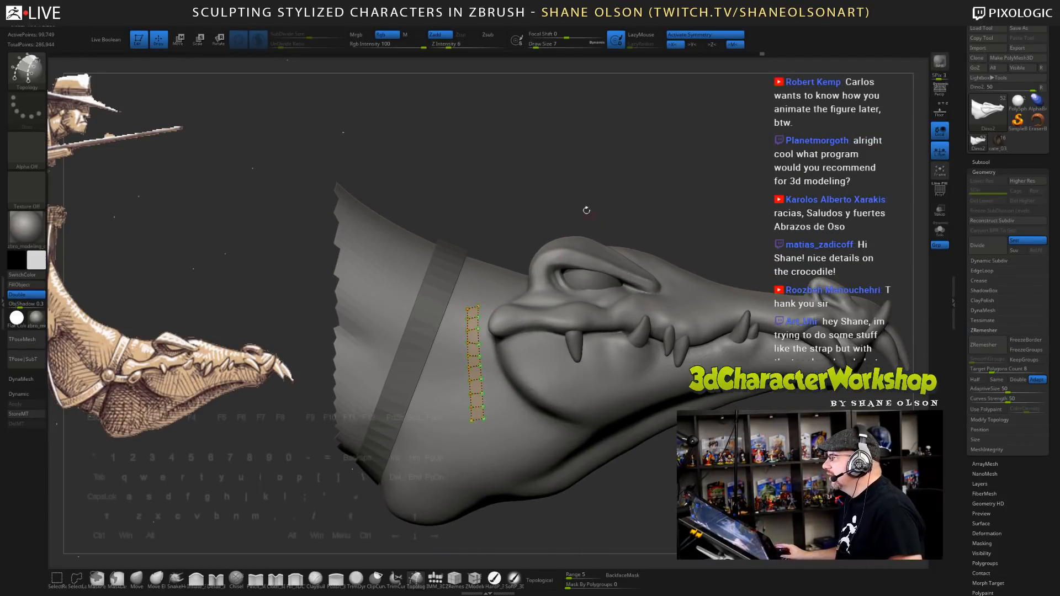
{"action": "left_click_drag", "start_coordinate": [570, 163], "coordinate": [486, 163]}
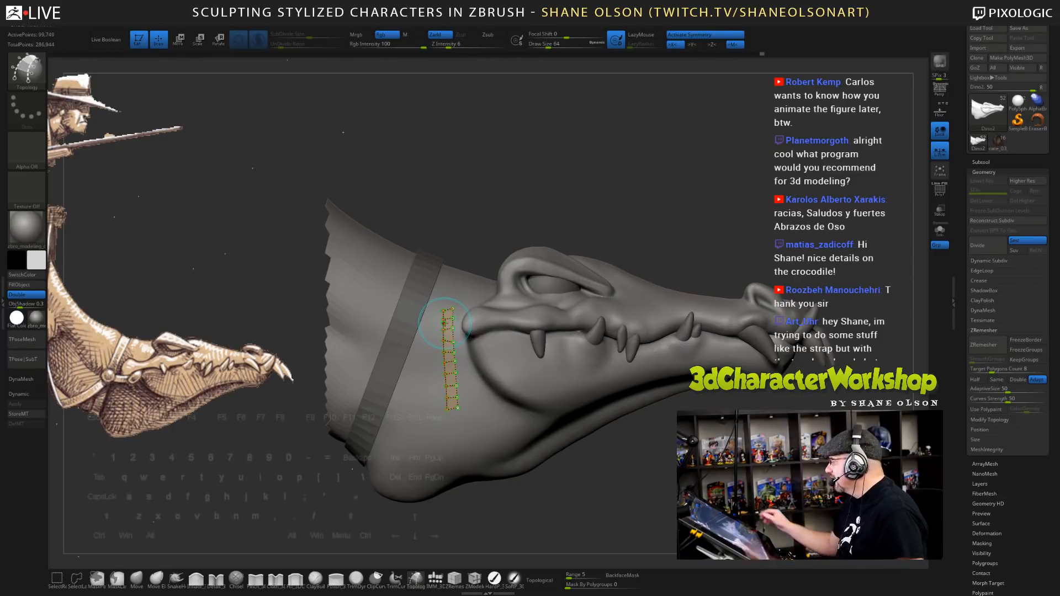
{"action": "left_click_drag", "start_coordinate": [447, 294], "coordinate": [457, 434], "text": "alt"}
{"action": "left_click", "coordinate": [491, 464]}
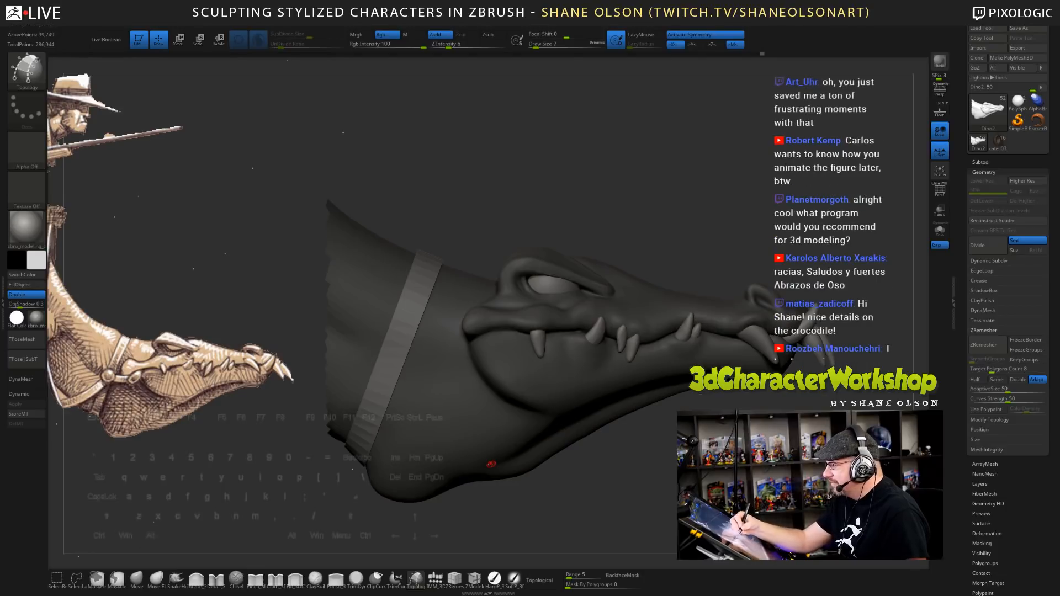
{"action": "left_click", "coordinate": [136, 578]}
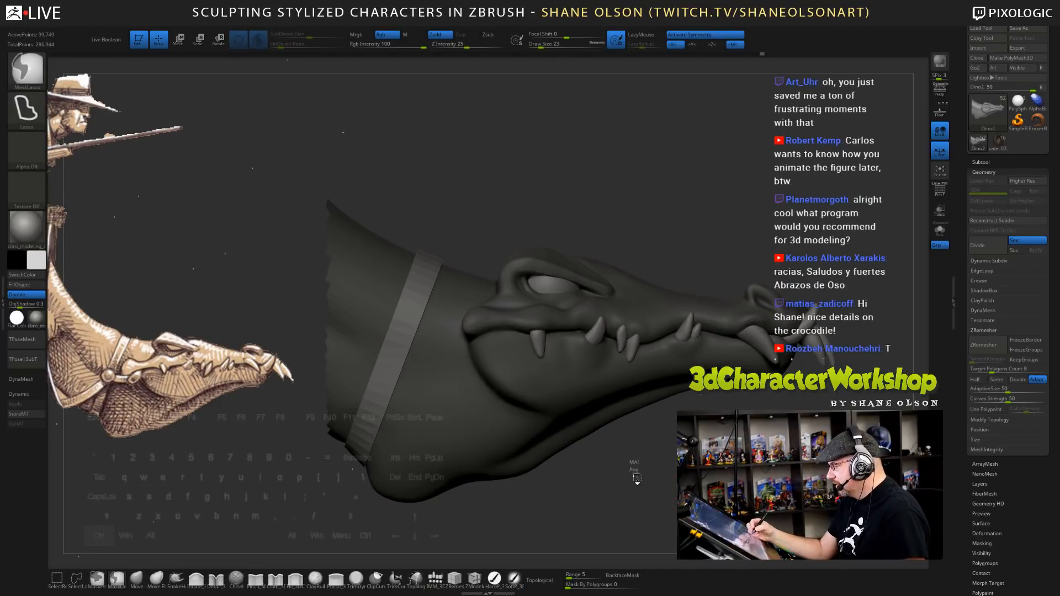
{"action": "left_click", "coordinate": [634, 471], "text": "ctrl"}
{"action": "left_click_drag", "start_coordinate": [641, 470], "coordinate": [637, 462], "text": "alt"}
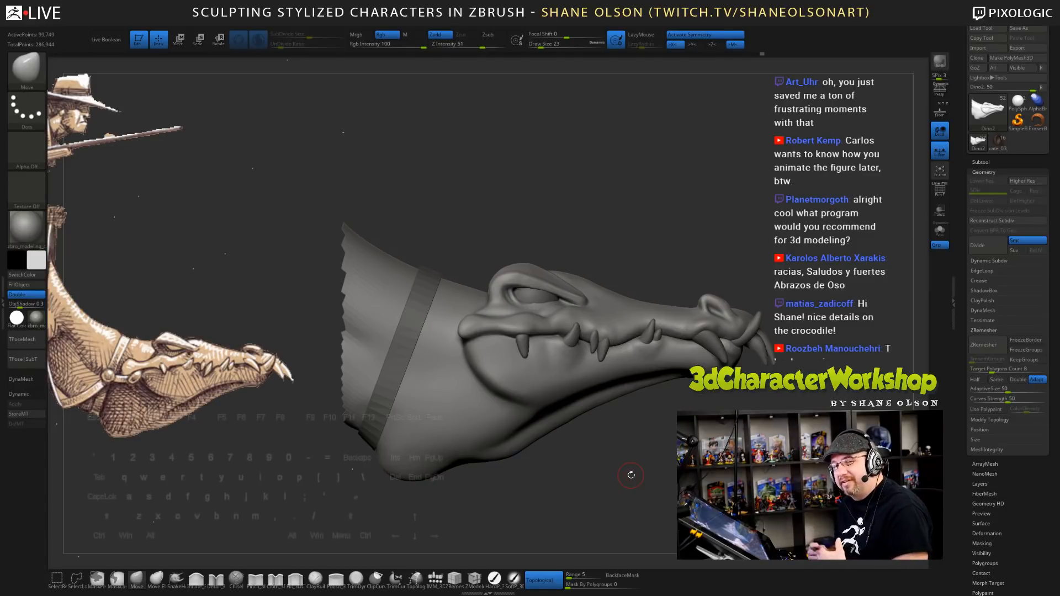
- Refine the creases on the head with the Pinch brush at draw size 12
{"action": "left_click_drag", "start_coordinate": [612, 405], "coordinate": [642, 419]}
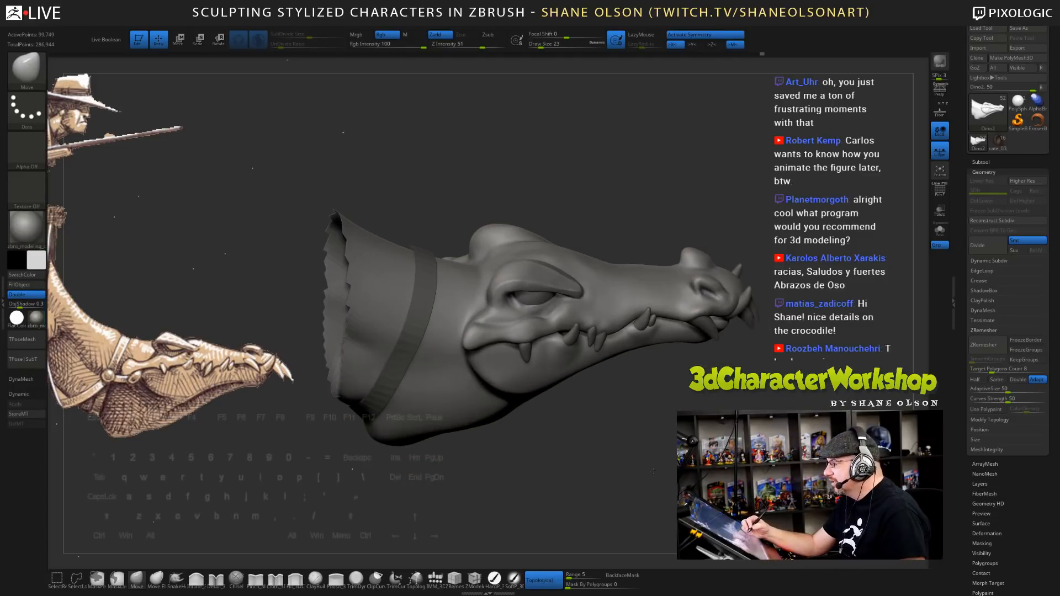
{"action": "left_click_drag", "start_coordinate": [612, 375], "coordinate": [632, 505], "text": "alt"}
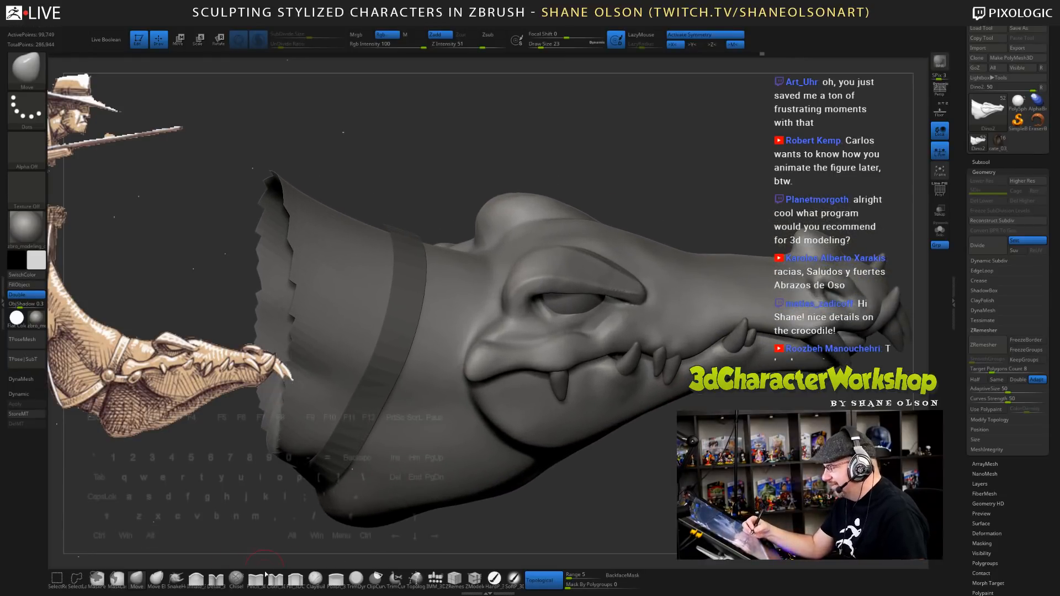
{"action": "left_click", "coordinate": [255, 579]}
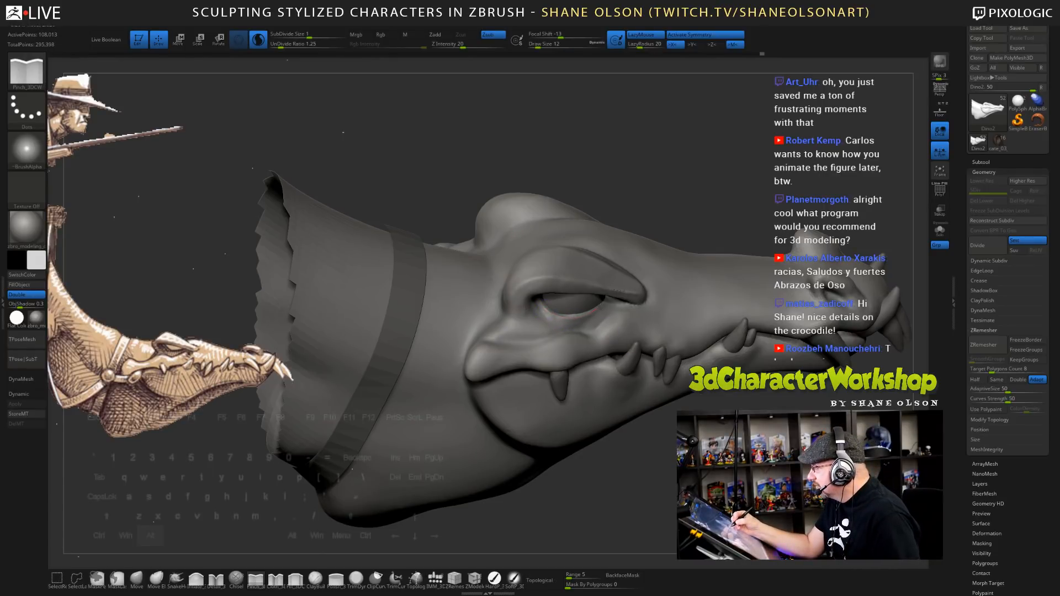
{"action": "left_click_drag", "start_coordinate": [629, 497], "coordinate": [587, 489]}
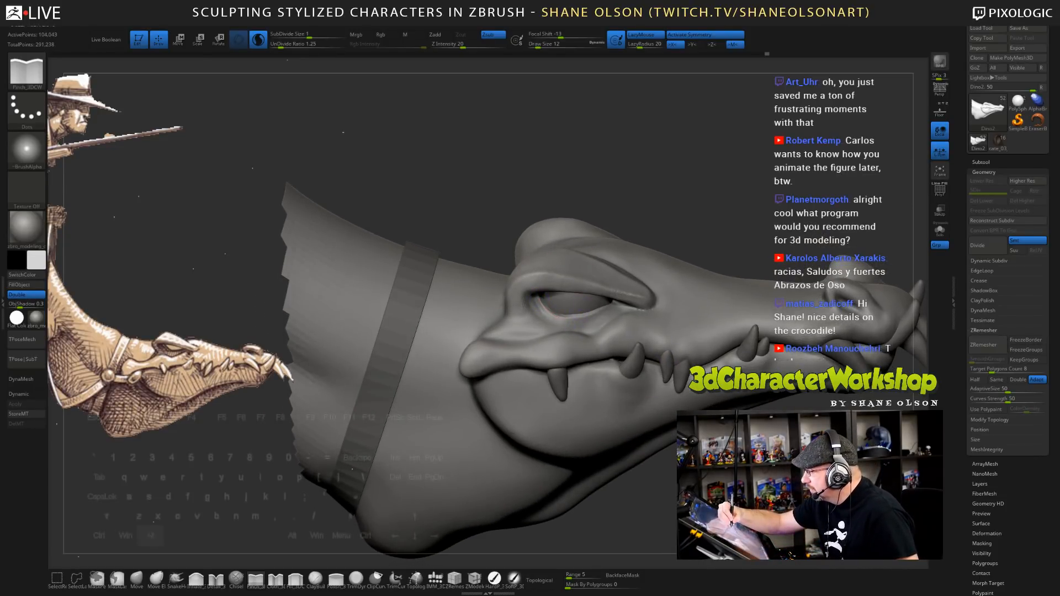
{"action": "left_click_drag", "start_coordinate": [624, 519], "coordinate": [579, 491], "text": "alt"}
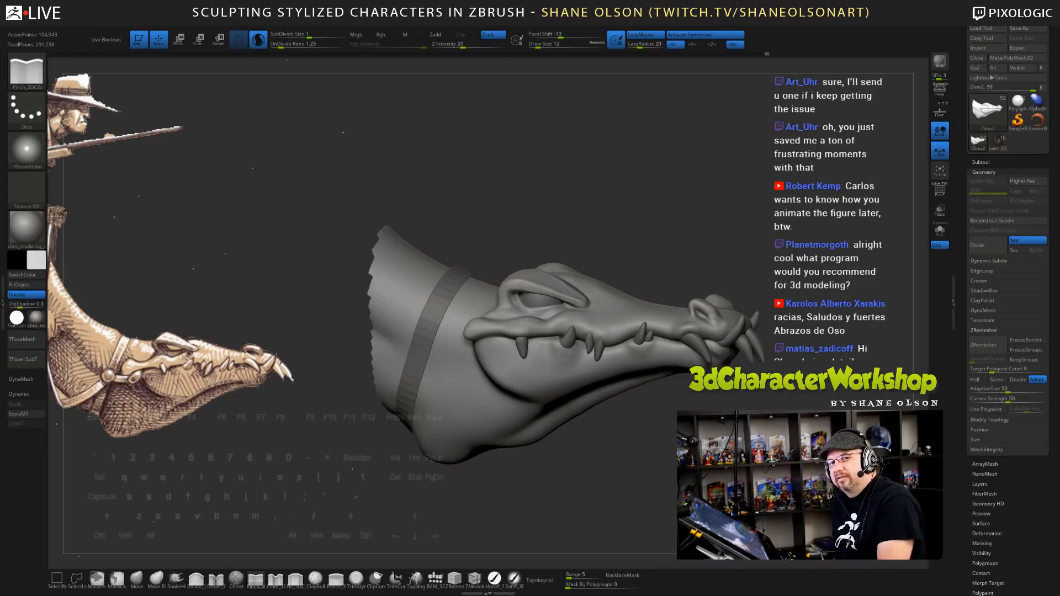
- Switch to the ZModeler brush, display the polyframe and make the neck strap the active subtool
{"action": "left_click", "coordinate": [475, 580]}
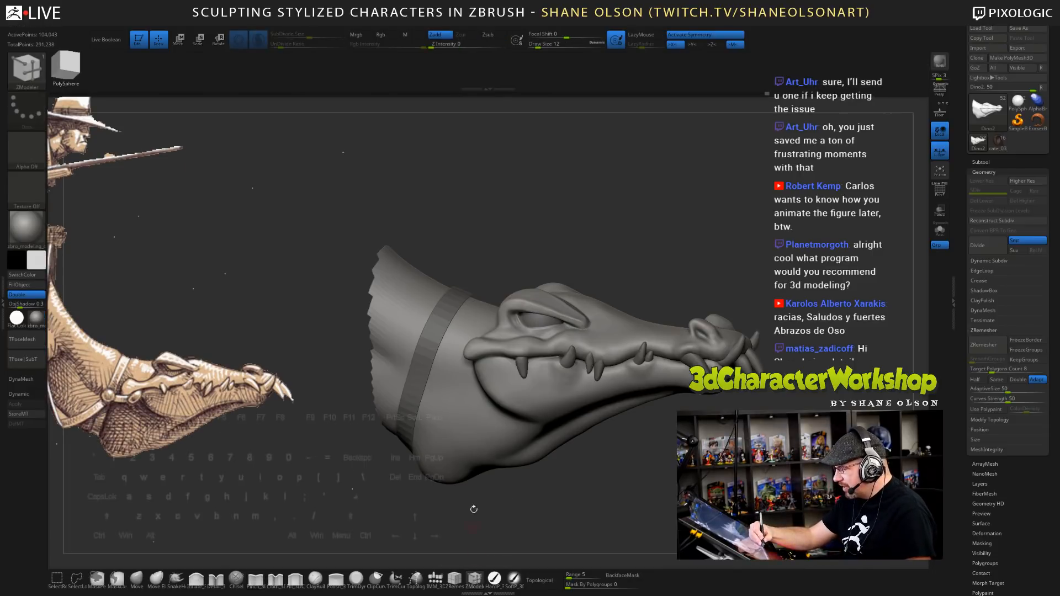
{"action": "left_click_drag", "start_coordinate": [476, 497], "coordinate": [509, 269], "text": "alt"}
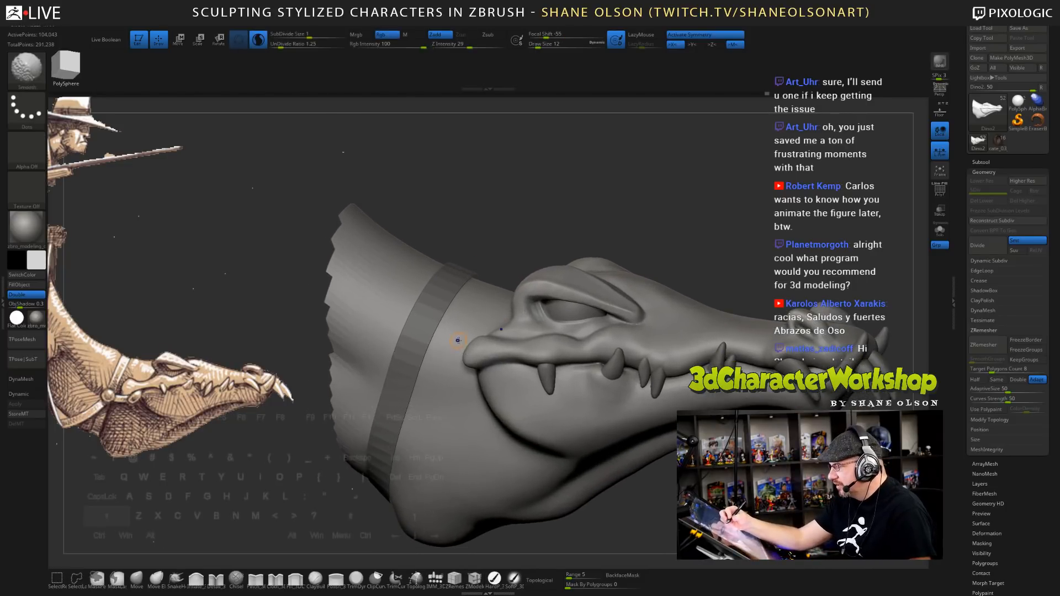
{"action": "key", "text": "shift+f"}
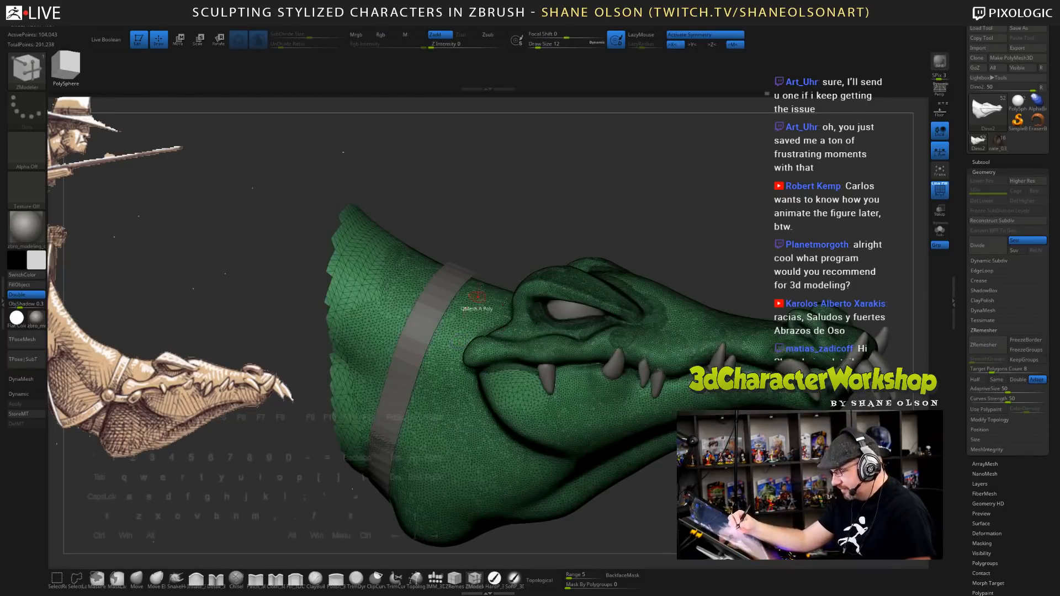
{"action": "left_click", "coordinate": [460, 265], "text": "alt"}
{"action": "left_click_drag", "start_coordinate": [528, 239], "coordinate": [490, 193]}
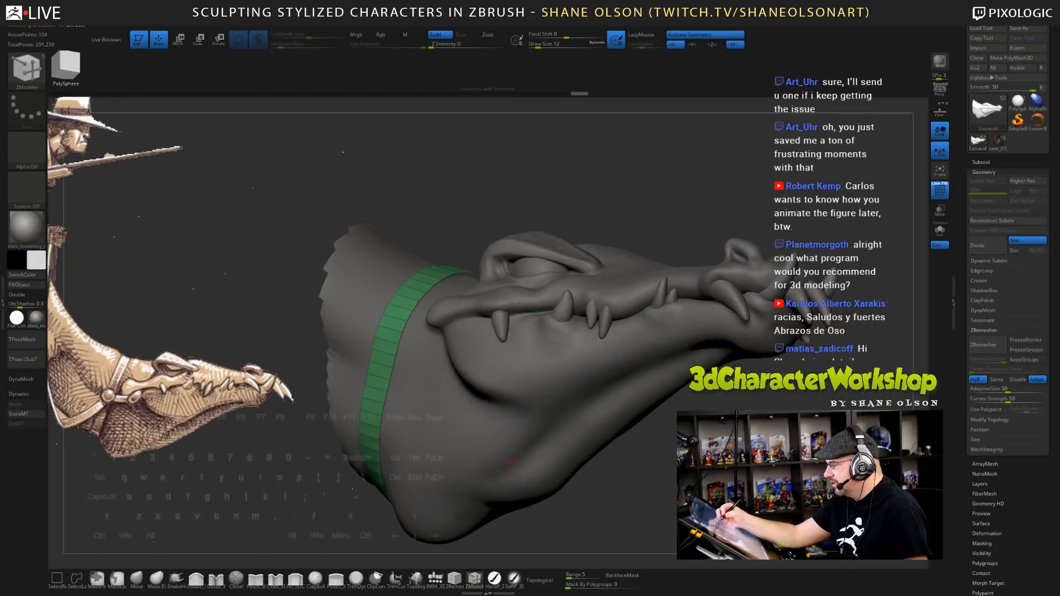
- Set the ZModeler polygon action to QMesh with target Polygroup All and extrude the neck strap to give it thickness
{"action": "mouse_move", "coordinate": [607, 485]}
{"action": "left_mouse_down"}
{"action": "mouse_move", "coordinate": [596, 471]}
{"action": "mouse_move", "coordinate": [606, 480]}
{"action": "mouse_move", "coordinate": [597, 499]}
{"action": "mouse_move", "coordinate": [626, 479]}
{"action": "left_mouse_up"}
{"action": "key", "text": "s"}
{"action": "left_click", "coordinate": [608, 483]}
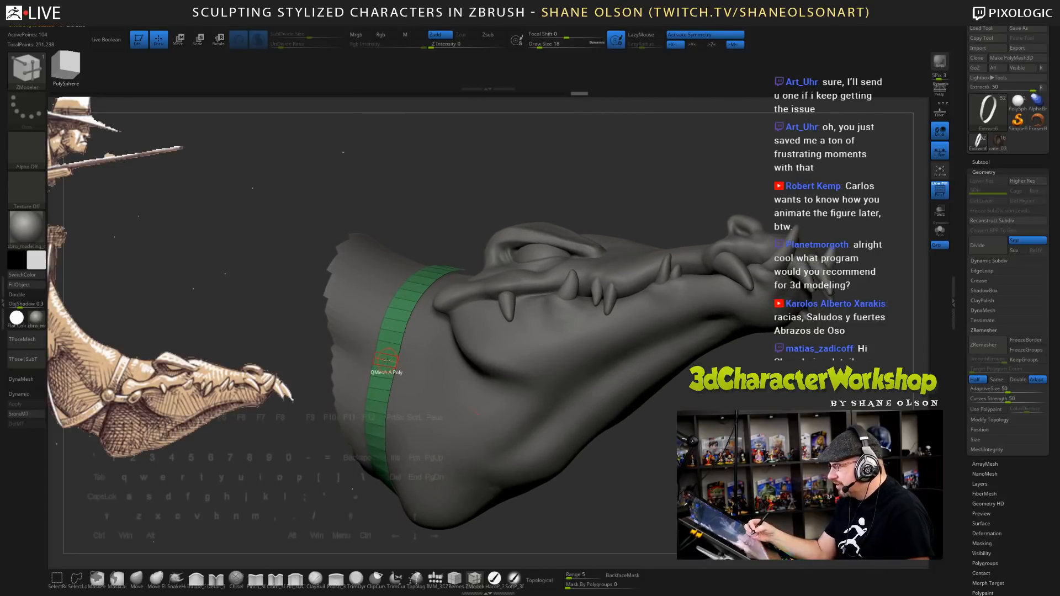
{"action": "key", "text": "space"}
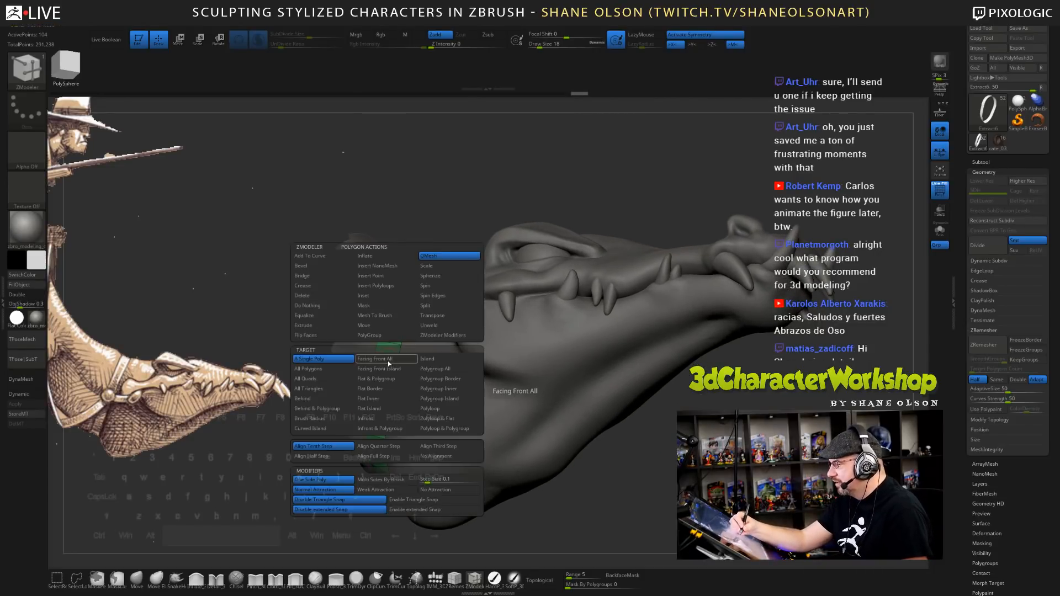
{"action": "left_click", "coordinate": [440, 369]}
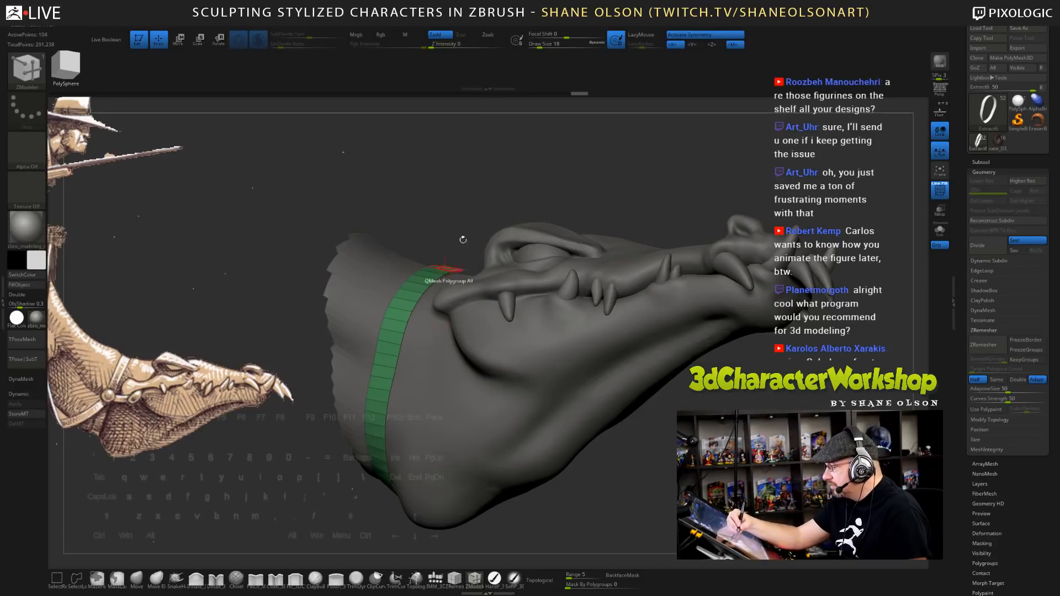
{"action": "left_click", "coordinate": [395, 351]}
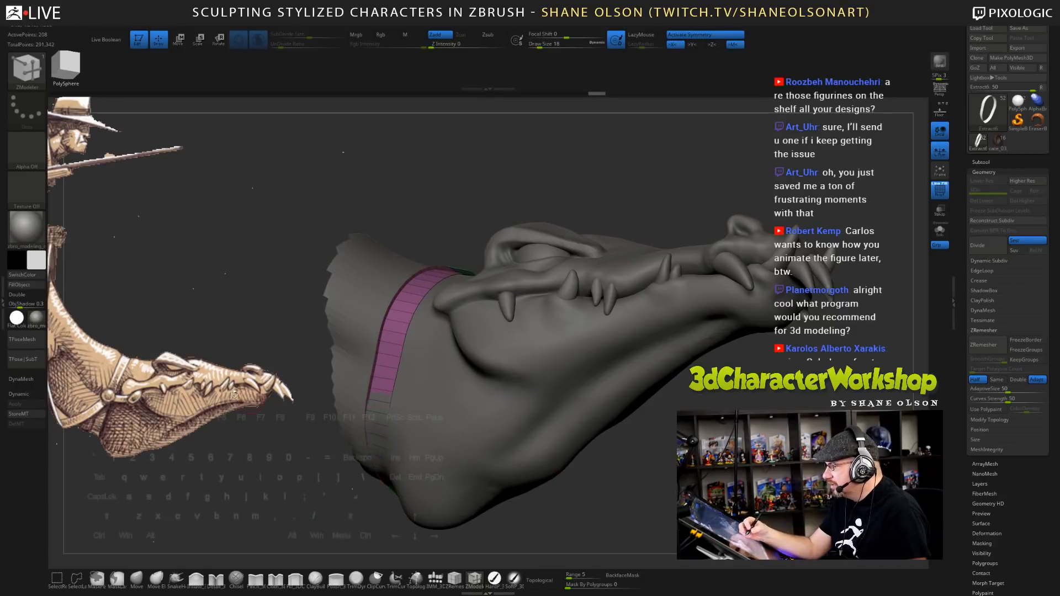
- Flip the neck strap's polygons in its display properties so its faces point outward, and inspect it around the neck
{"action": "left_click_drag", "start_coordinate": [985, 541], "coordinate": [985, 383]}
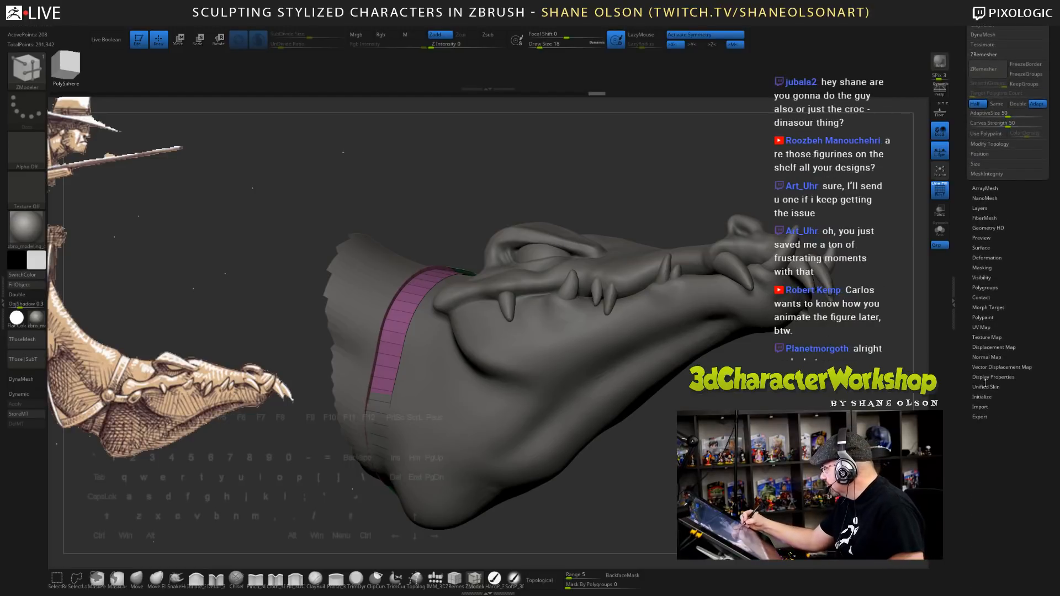
{"action": "left_click", "coordinate": [993, 376]}
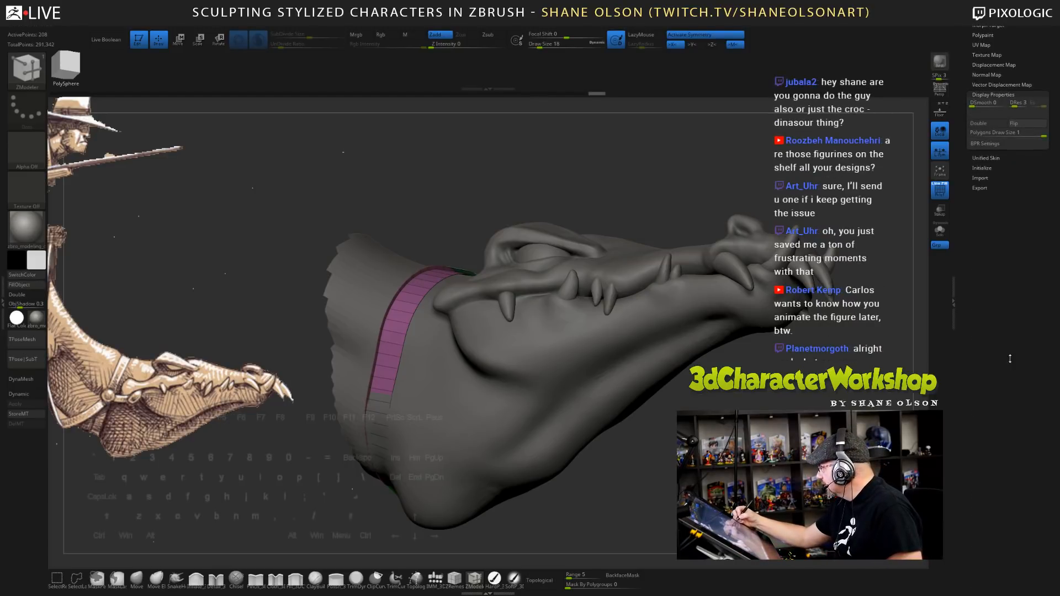
{"action": "left_click", "coordinate": [1018, 201]}
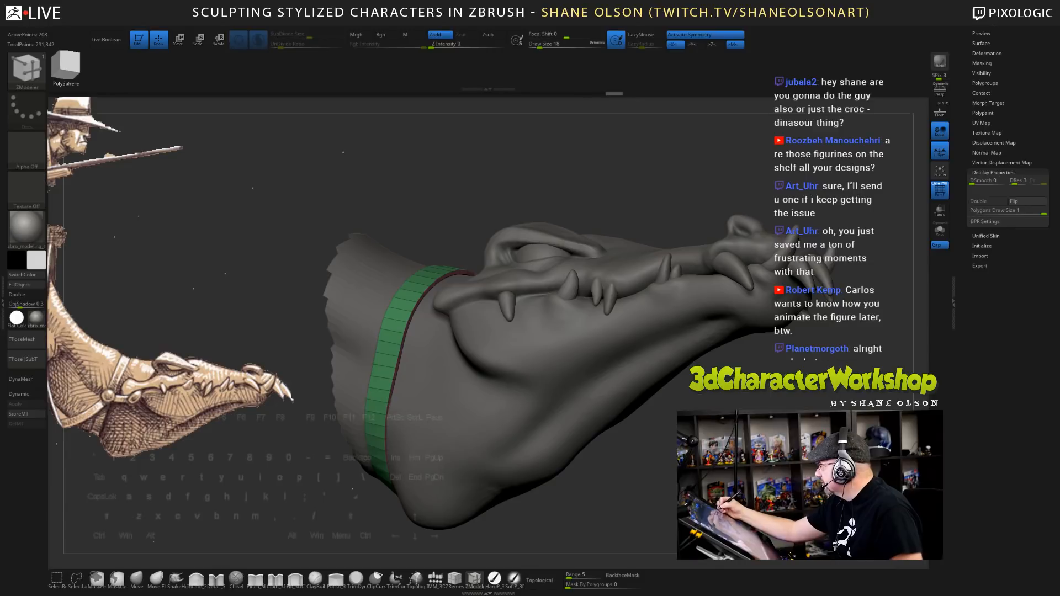
{"action": "mouse_move", "coordinate": [625, 492]}
{"action": "left_mouse_down"}
{"action": "mouse_move", "coordinate": [664, 486]}
{"action": "mouse_move", "coordinate": [607, 478]}
{"action": "mouse_move", "coordinate": [538, 213]}
{"action": "left_mouse_up"}
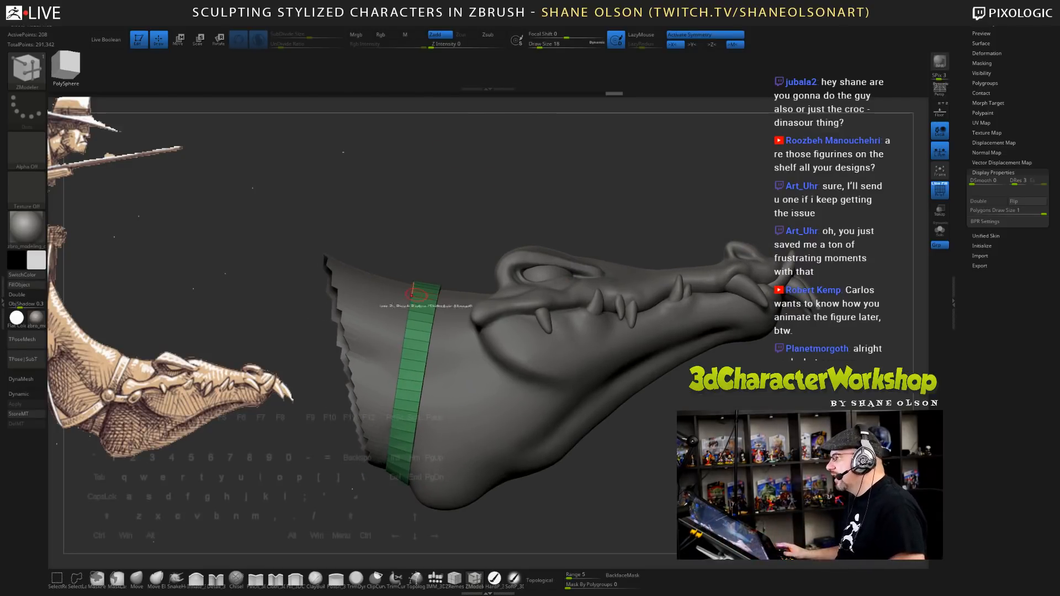
{"action": "left_click_drag", "start_coordinate": [409, 220], "coordinate": [441, 238]}
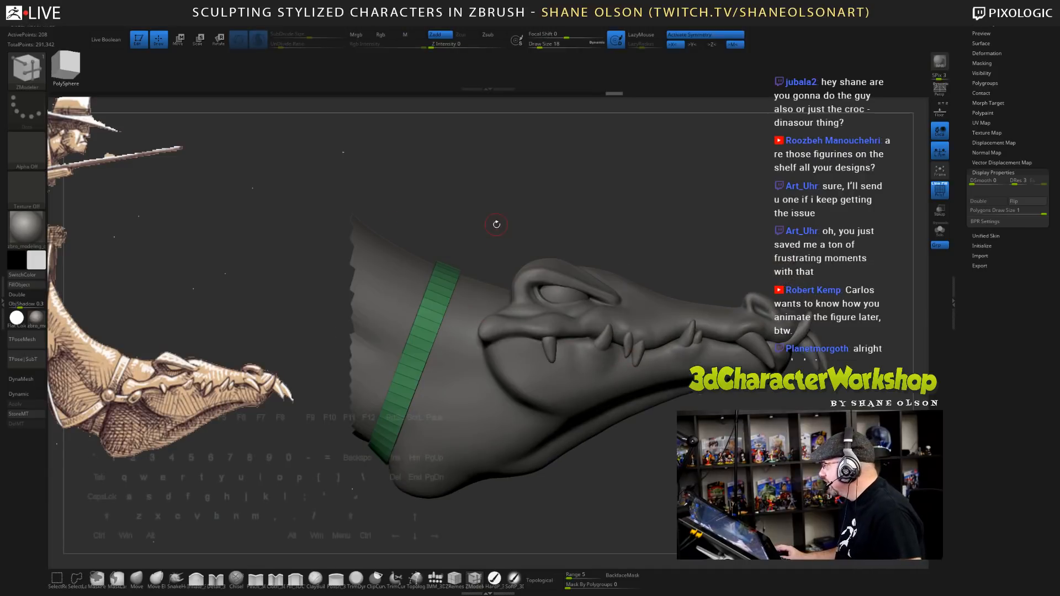
- Turn off the polyframe display and show the Dino2_2 body subtool together with the head and strap
{"action": "key", "text": "shift+f"}
{"action": "left_click_drag", "start_coordinate": [716, 245], "coordinate": [611, 193], "text": "alt"}
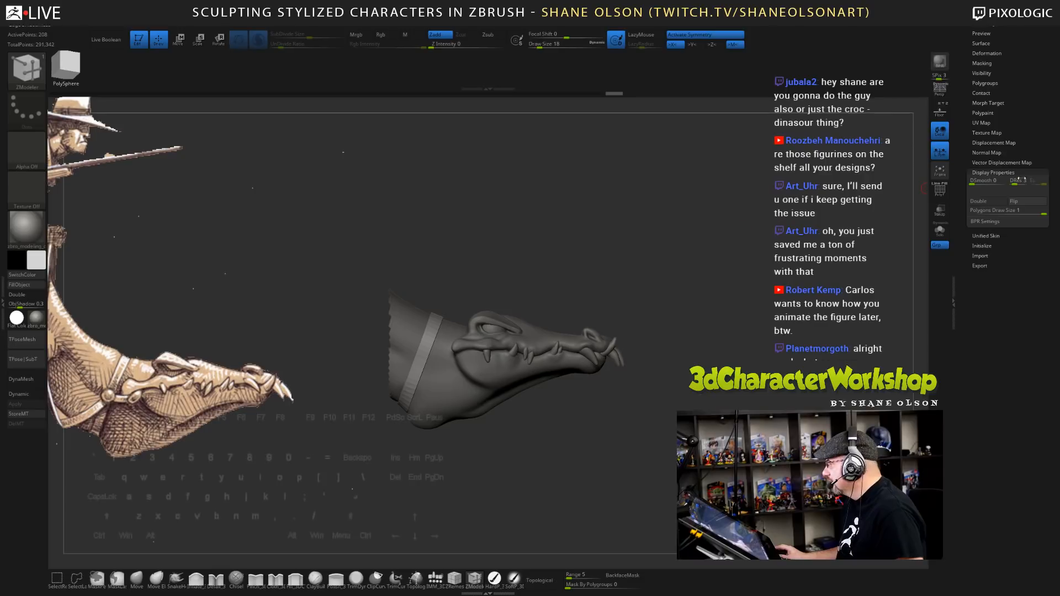
{"action": "left_click_drag", "start_coordinate": [962, 137], "coordinate": [965, 250]}
{"action": "left_click", "coordinate": [981, 162]}
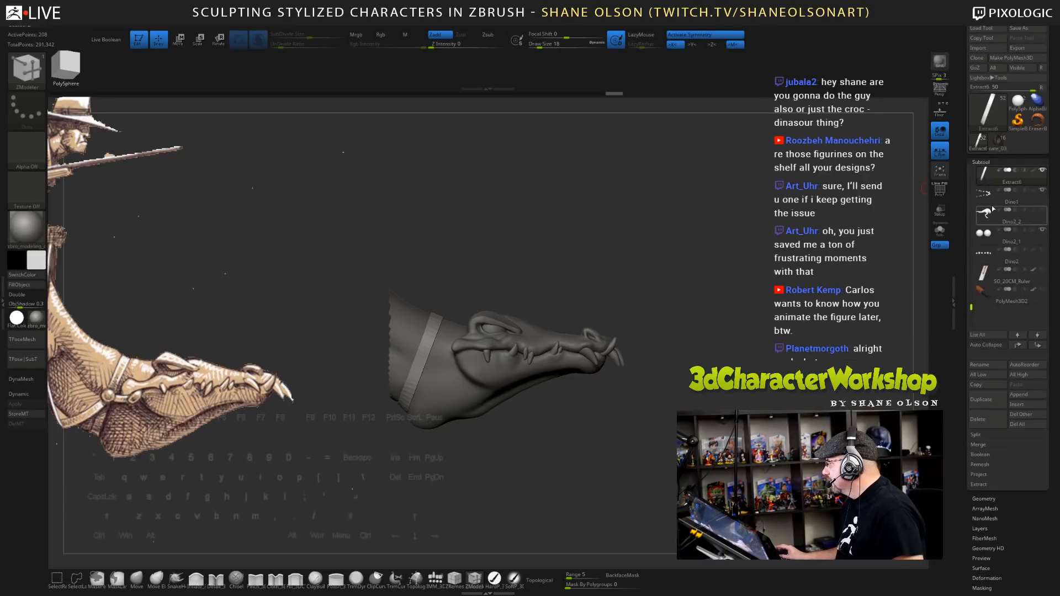
{"action": "left_click", "coordinate": [985, 216]}
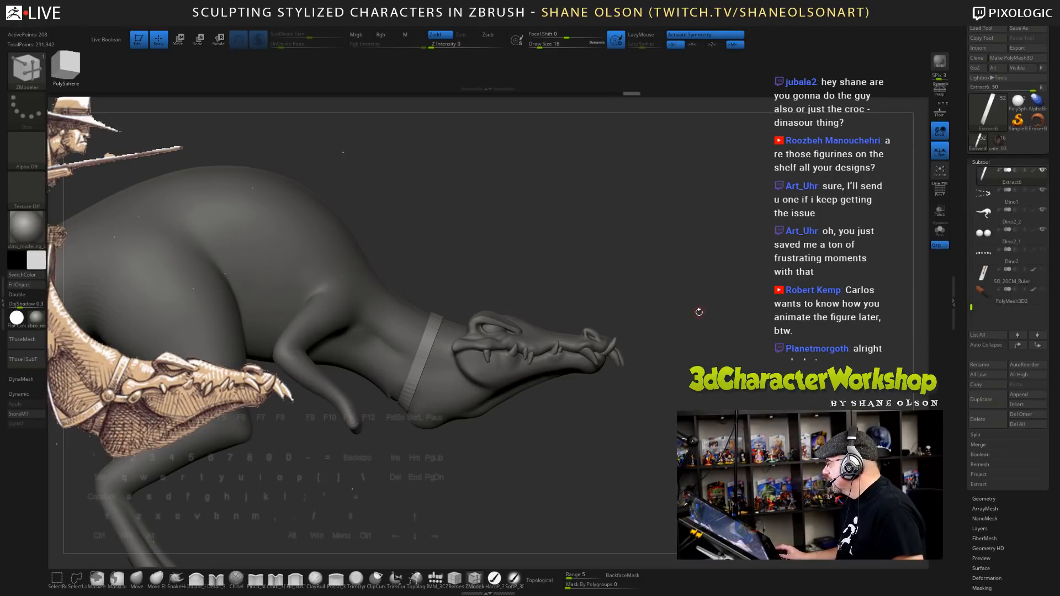
{"action": "left_click_drag", "start_coordinate": [563, 243], "coordinate": [643, 261]}
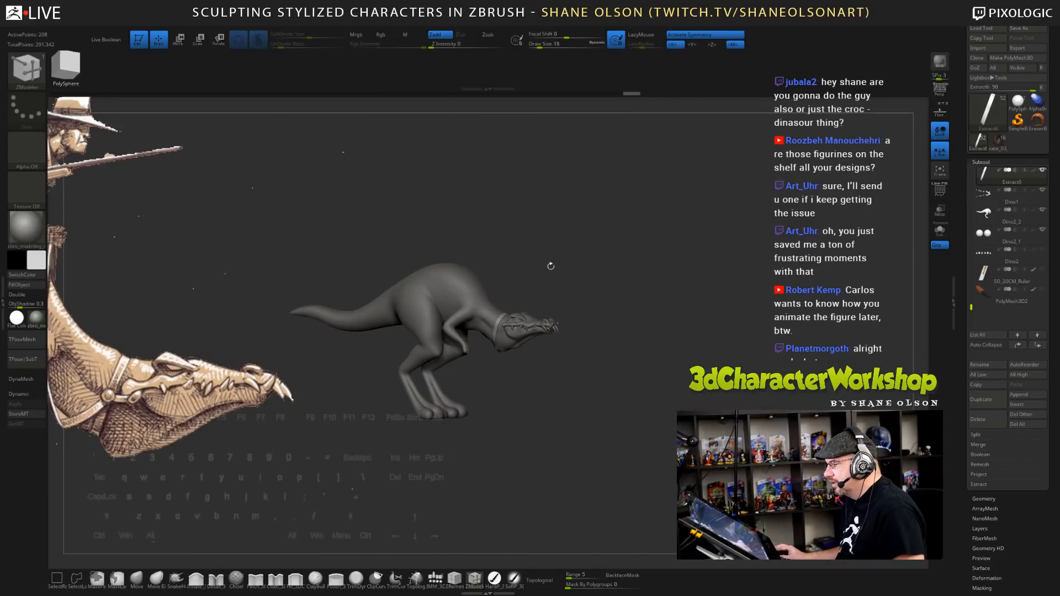
- Hide the Spotlight reference image and make all subtools visible, including the cowboy
{"action": "key", "text": "shift+z"}
{"action": "left_click_drag", "start_coordinate": [717, 250], "coordinate": [820, 219], "text": "alt"}
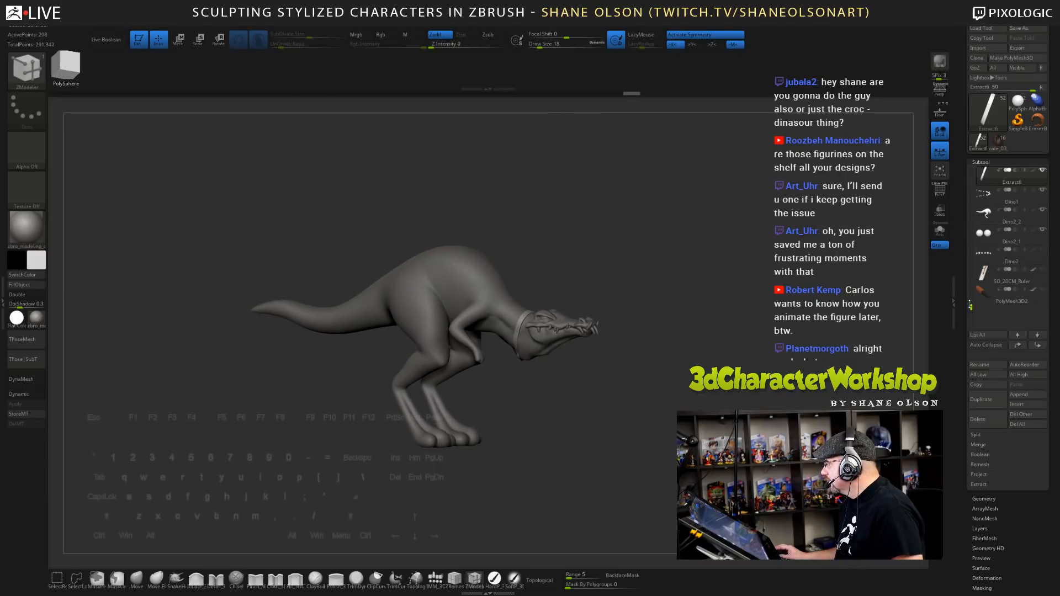
{"action": "mouse_move", "coordinate": [970, 305]}
{"action": "left_mouse_down"}
{"action": "mouse_move", "coordinate": [971, 281]}
{"action": "mouse_move", "coordinate": [971, 293]}
{"action": "left_mouse_up"}
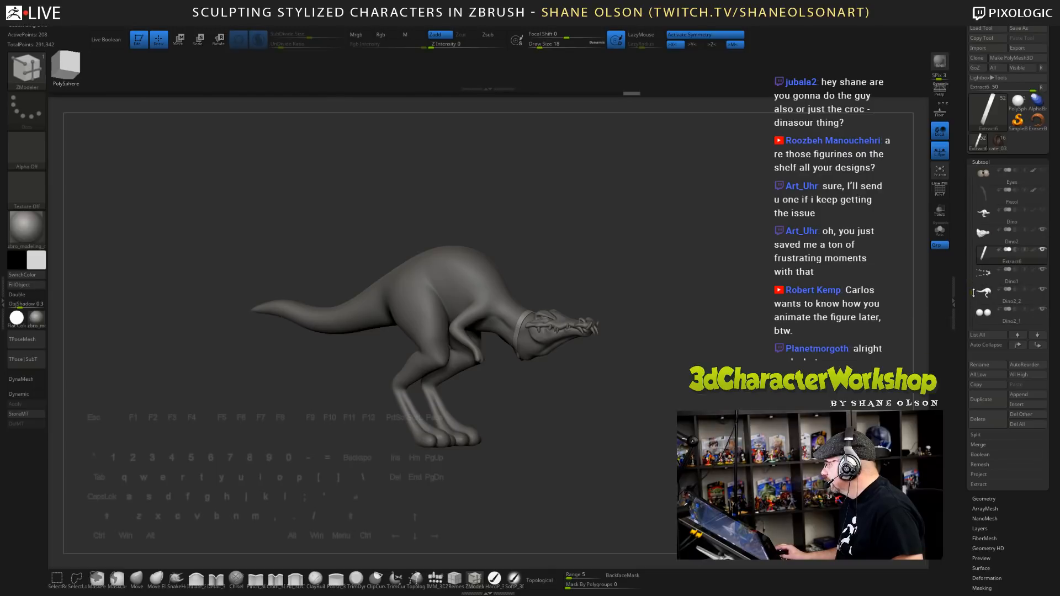
{"action": "left_click", "coordinate": [1042, 229], "text": "ctrl+shift"}
{"action": "left_click", "coordinate": [1041, 229], "text": "ctrl+shift"}
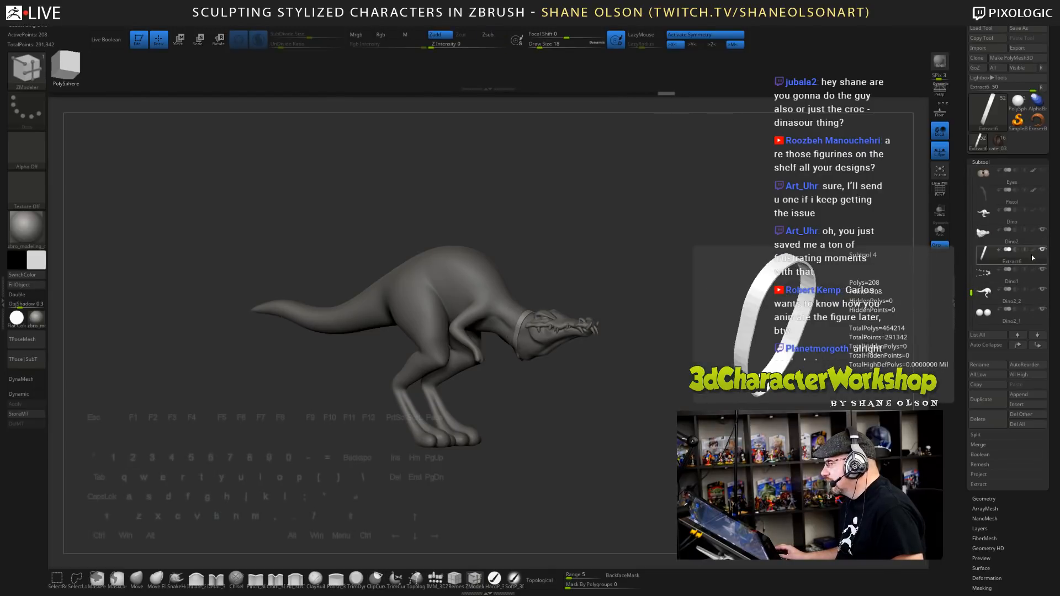
{"action": "left_click", "coordinate": [1041, 250], "text": "ctrl+shift"}
{"action": "left_click", "coordinate": [1041, 250], "text": "ctrl+shift"}
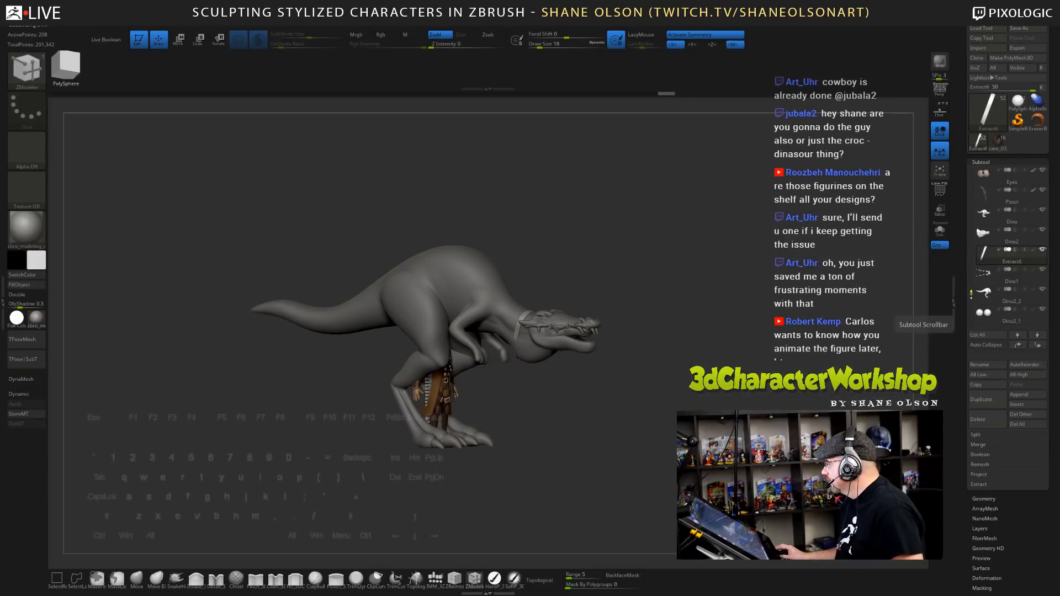
{"action": "mouse_move", "coordinate": [1042, 302]}
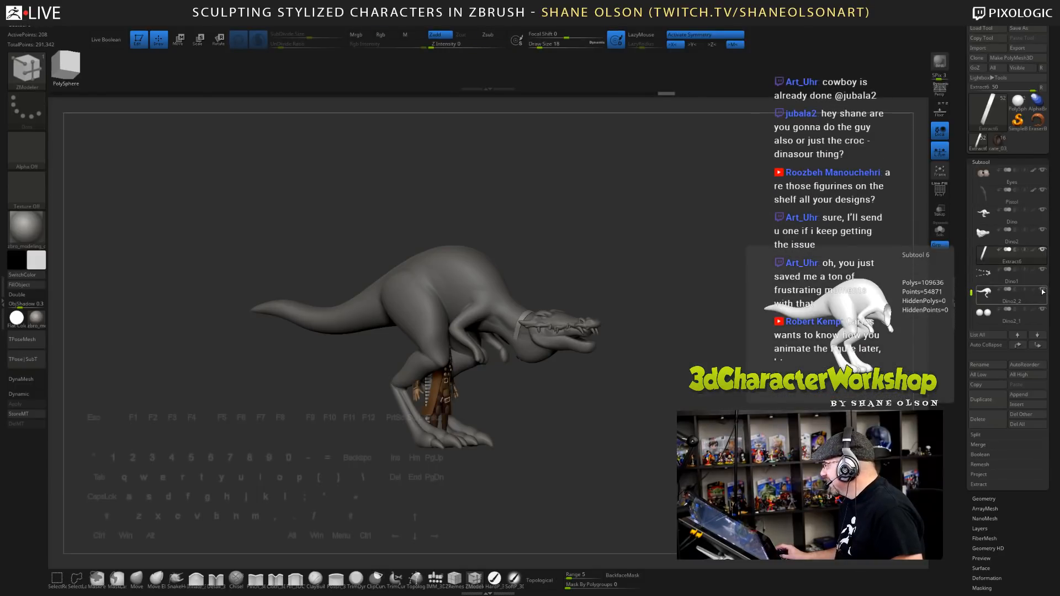
- Make the pistol the active subtool and hide the dinosaur parts, neck strap and 20 cm ruler, leaving the cowboy visible
{"action": "left_click", "coordinate": [982, 197]}
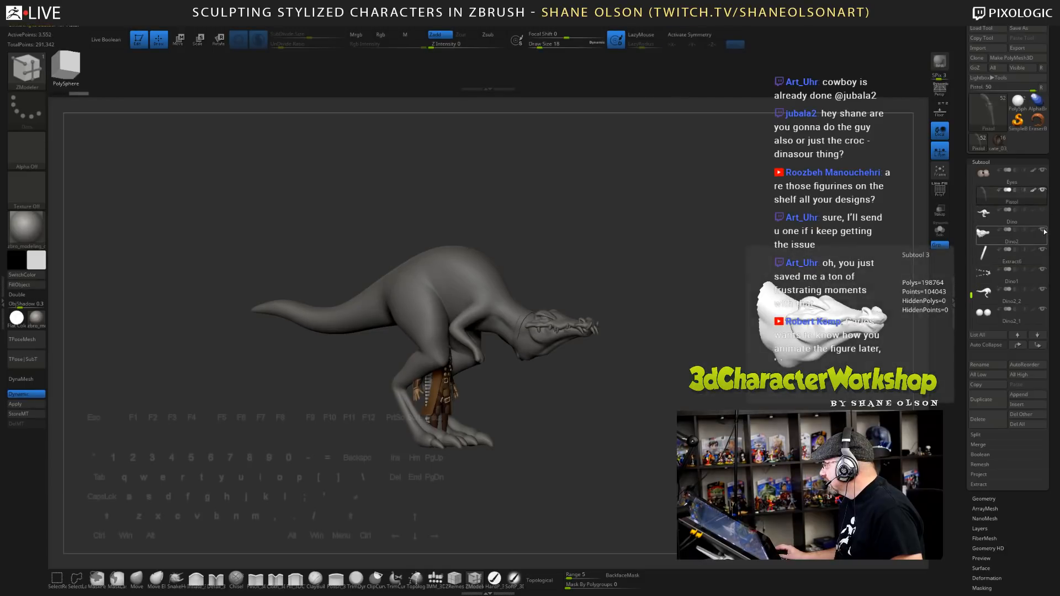
{"action": "left_click", "coordinate": [1042, 229]}
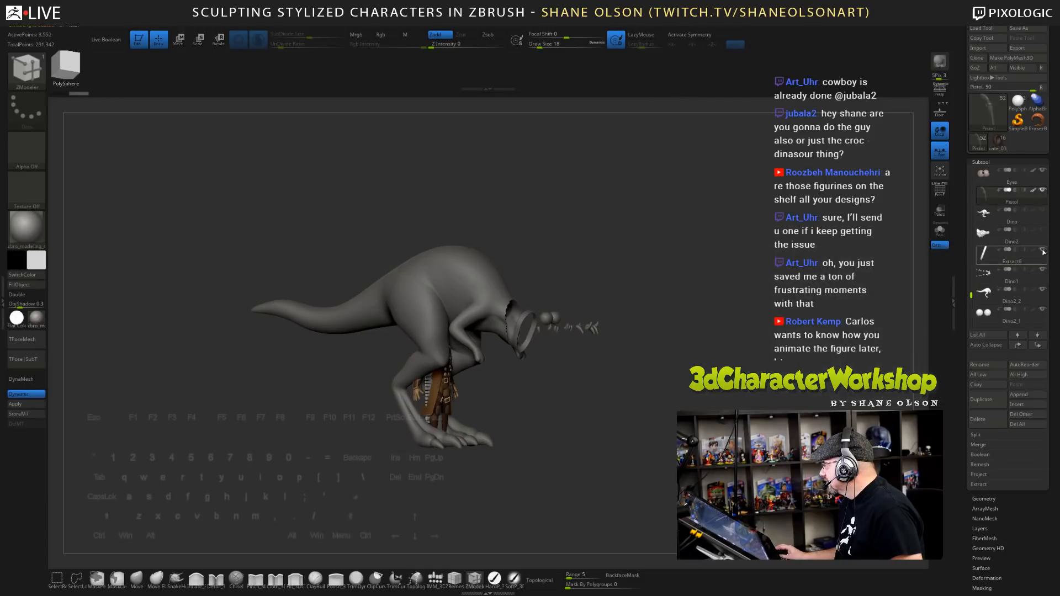
{"action": "left_click", "coordinate": [1043, 288]}
{"action": "left_click", "coordinate": [1042, 308]}
{"action": "left_click_drag", "start_coordinate": [969, 299], "coordinate": [970, 305]}
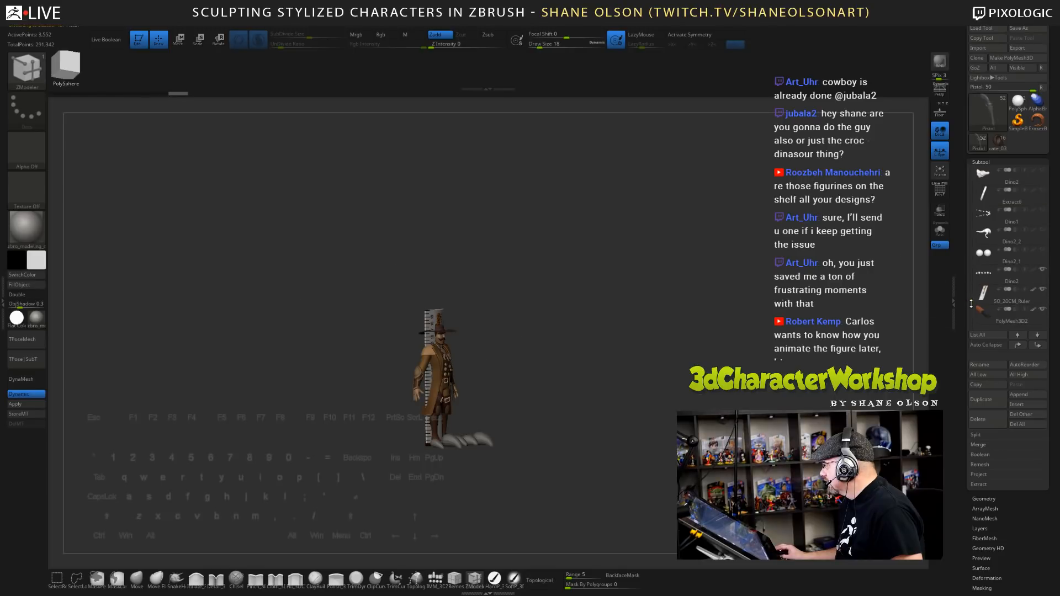
{"action": "left_click", "coordinate": [1043, 251]}
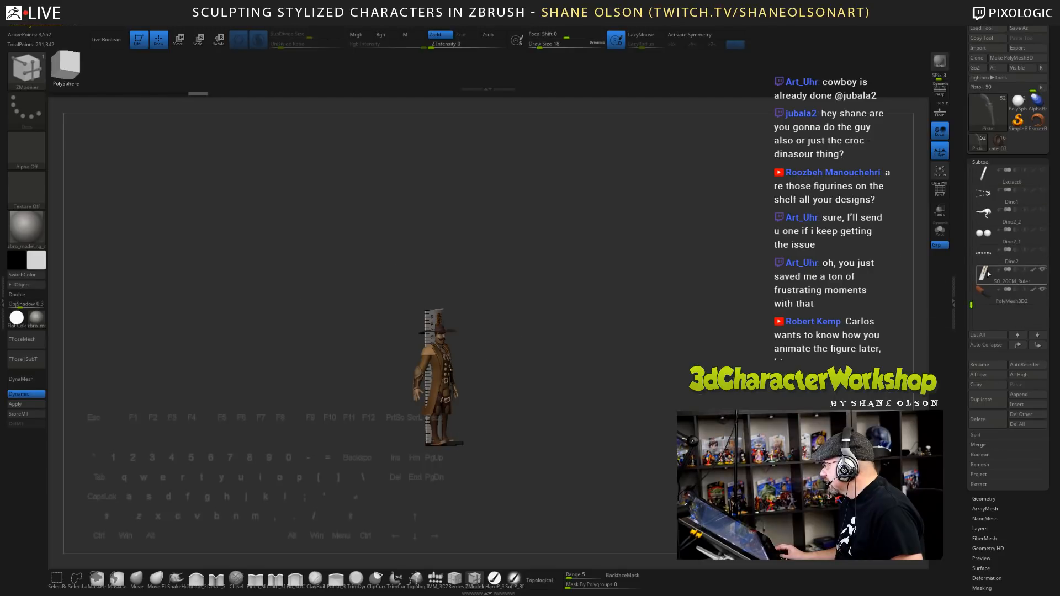
{"action": "left_click", "coordinate": [1042, 270]}
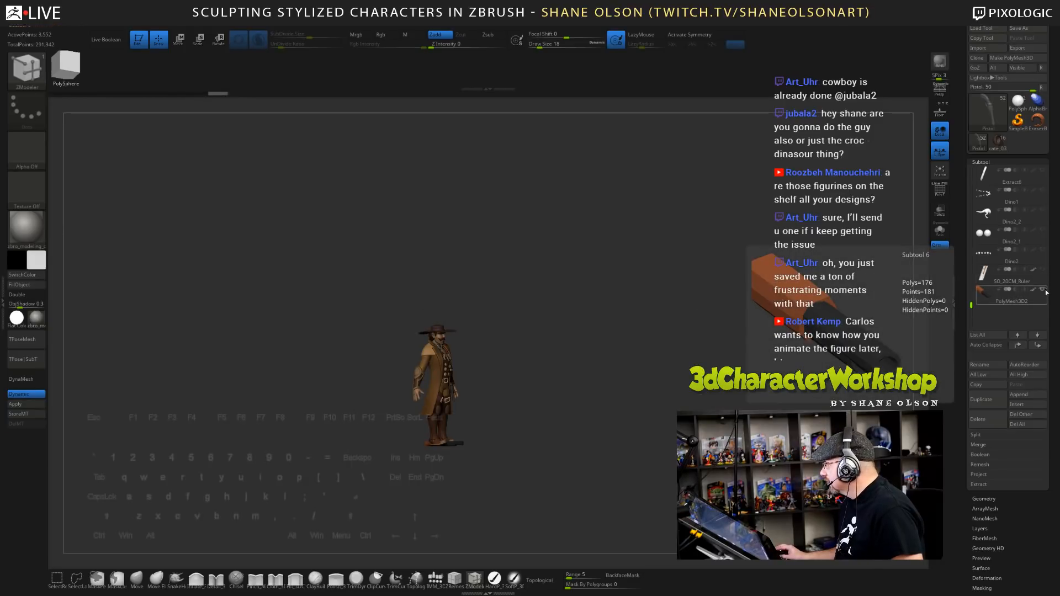
- Apply the SkinShade4 material and frame the full cowboy figure from the front
{"action": "left_click_drag", "start_coordinate": [566, 319], "coordinate": [566, 339]}
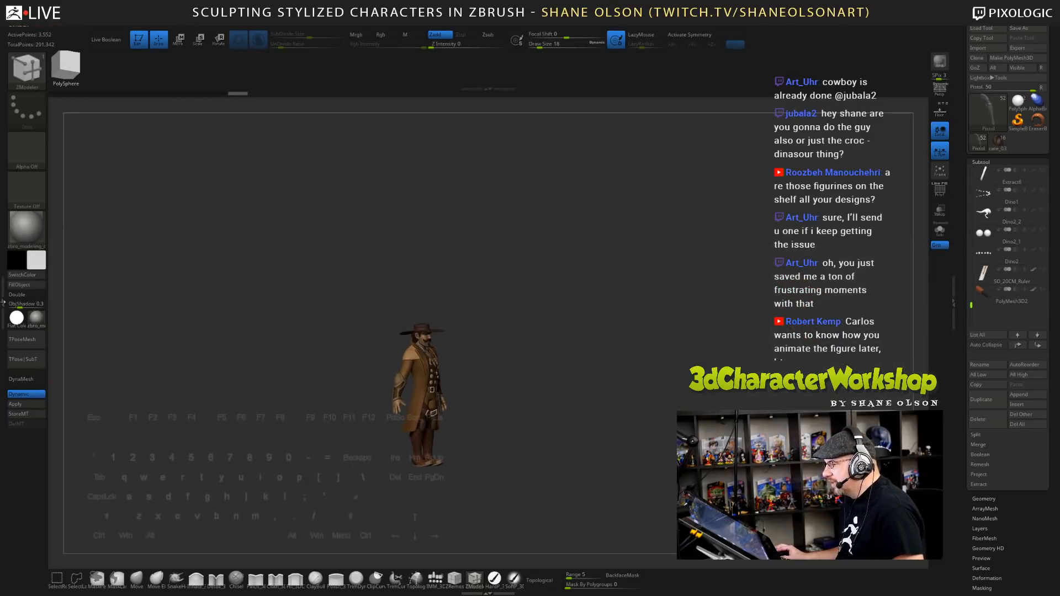
{"action": "left_click", "coordinate": [36, 318]}
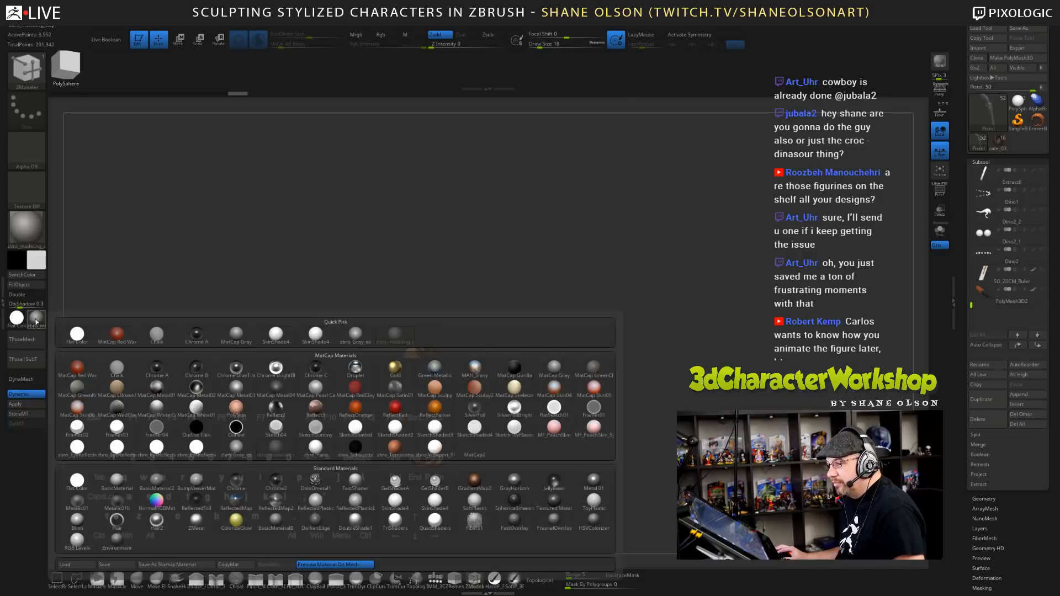
{"action": "left_click", "coordinate": [315, 334]}
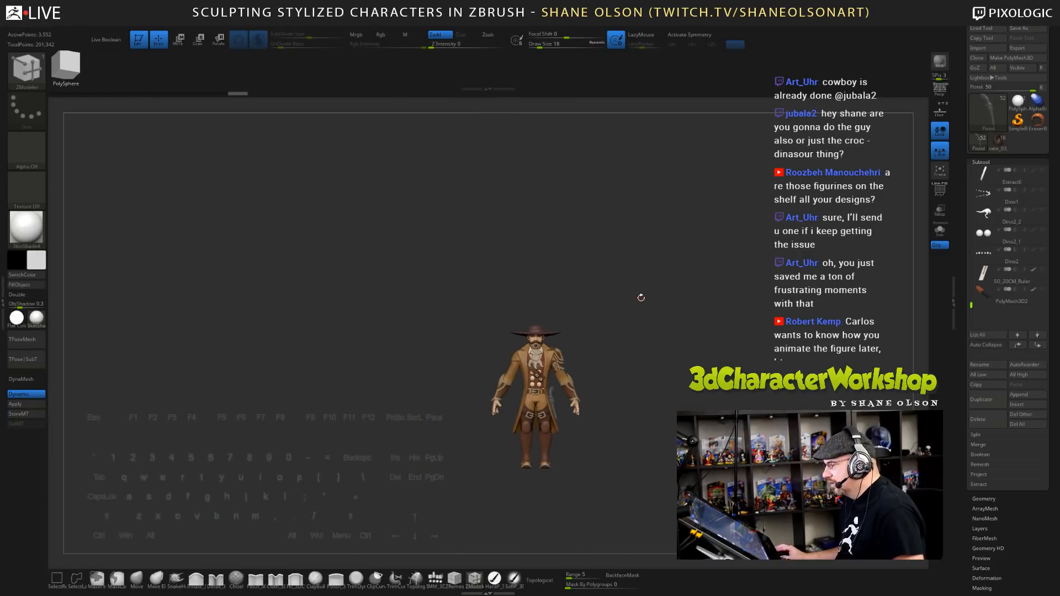
{"action": "key", "text": "f"}
{"action": "left_click_drag", "start_coordinate": [617, 318], "coordinate": [663, 292], "text": "alt"}
{"action": "left_click_drag", "start_coordinate": [596, 281], "coordinate": [568, 202]}
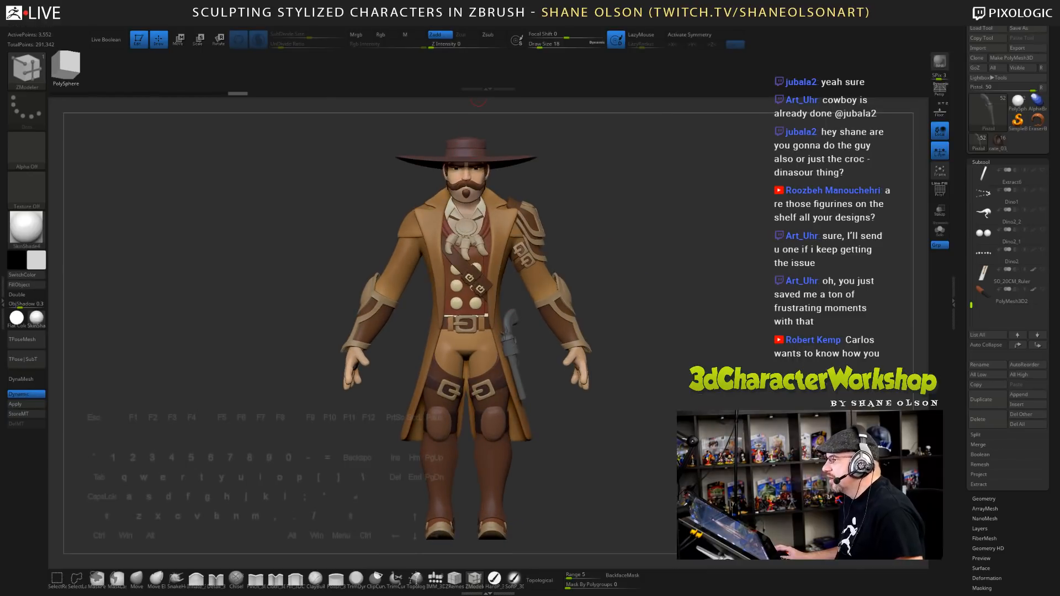
- Import the cowboy and dragon concept art as a texture, add it to Spotlight and position it over the canvas
{"action": "left_click", "coordinate": [434, 17]}
{"action": "left_click", "coordinate": [456, 112]}
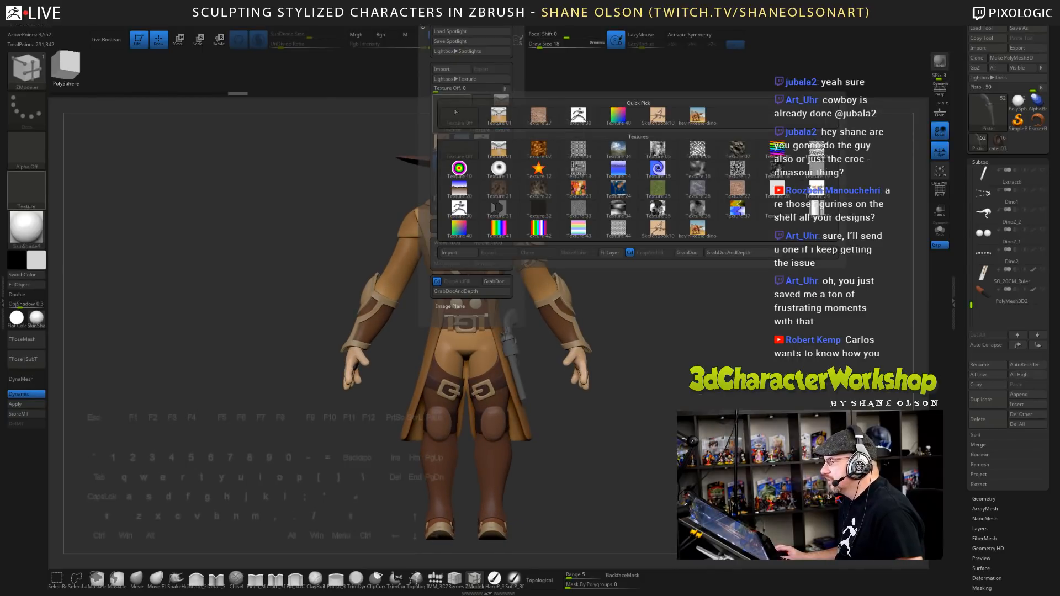
{"action": "left_click", "coordinate": [451, 117]}
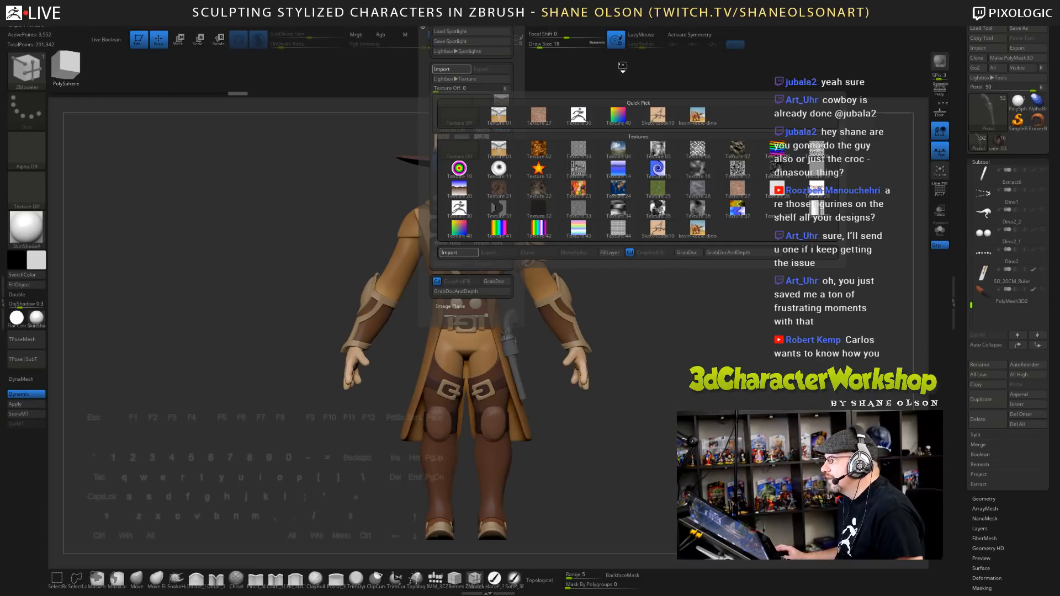
{"action": "left_click", "coordinate": [435, 26]}
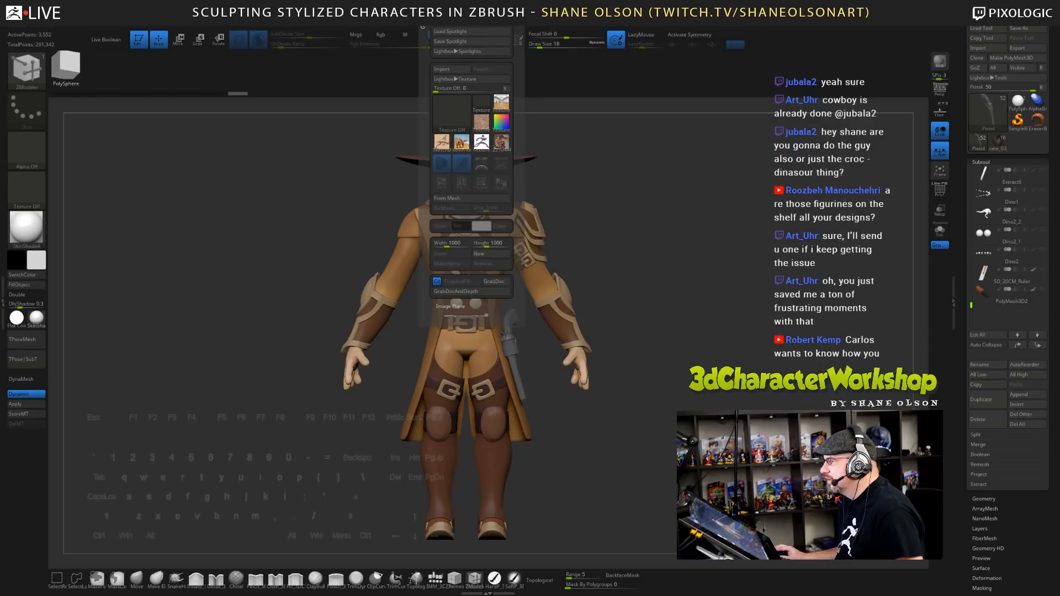
{"action": "left_click", "coordinate": [501, 163]}
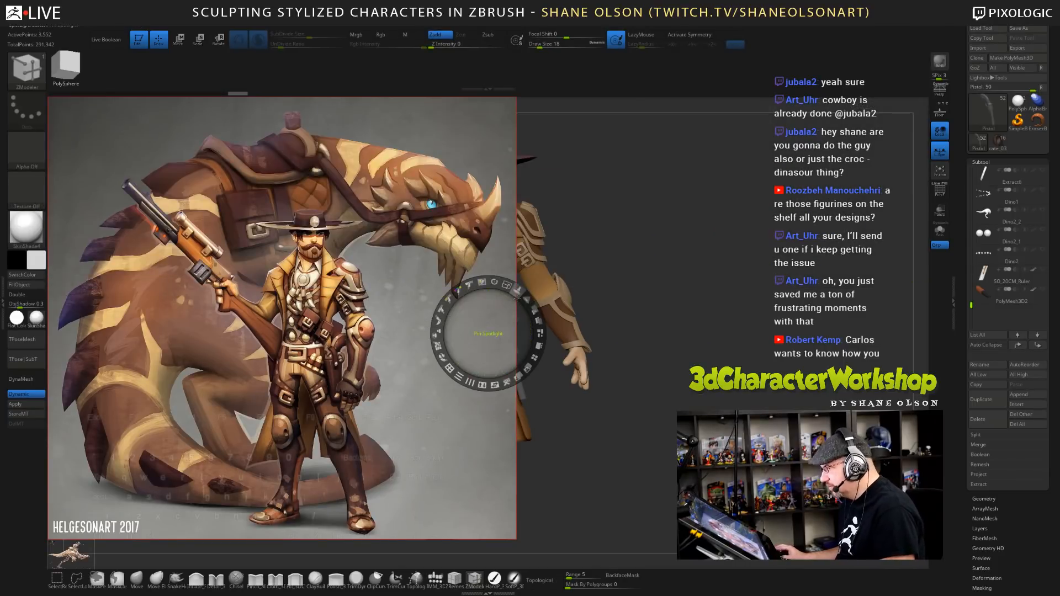
{"action": "left_click_drag", "start_coordinate": [506, 285], "coordinate": [498, 378]}
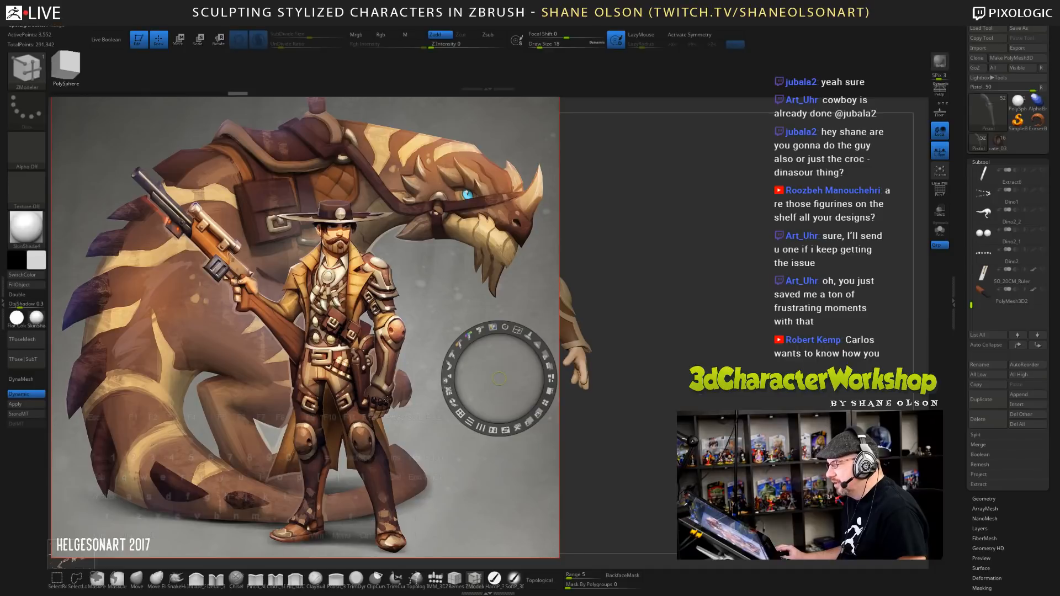
- Hide the Spotlight concept art to examine the cowboy model, and bring the art back for comparison
{"action": "key", "text": "shift+z"}
{"action": "left_click_drag", "start_coordinate": [635, 308], "coordinate": [572, 296]}
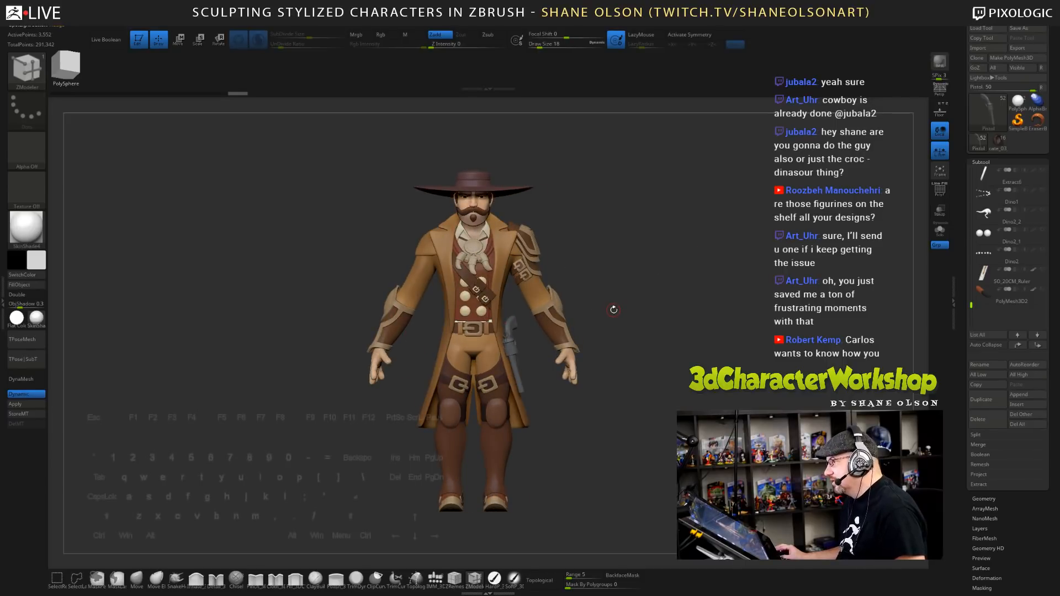
{"action": "left_click_drag", "start_coordinate": [631, 289], "coordinate": [714, 291]}
{"action": "key", "text": "shift+z"}
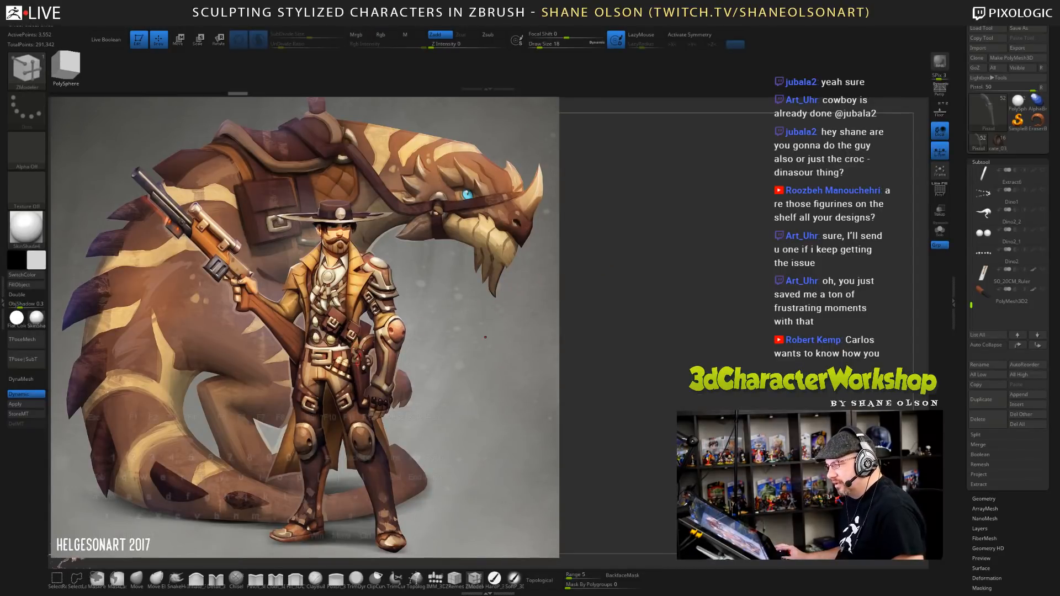
- Scale down the cowboy concept art in Spotlight so it leaves room for another image beside it
{"action": "left_click", "coordinate": [499, 378]}
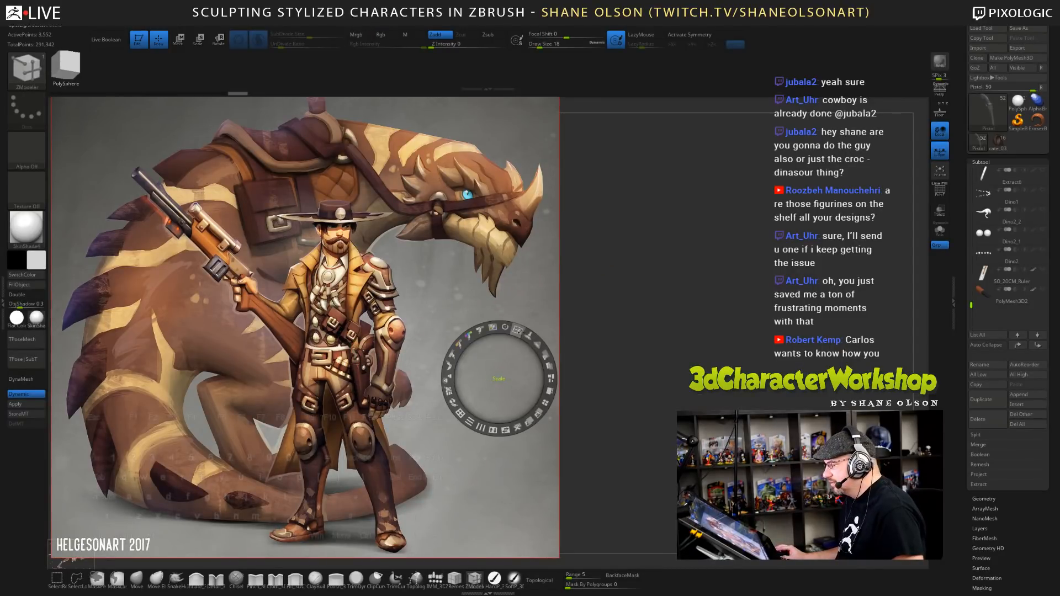
{"action": "left_click_drag", "start_coordinate": [517, 330], "coordinate": [479, 330]}
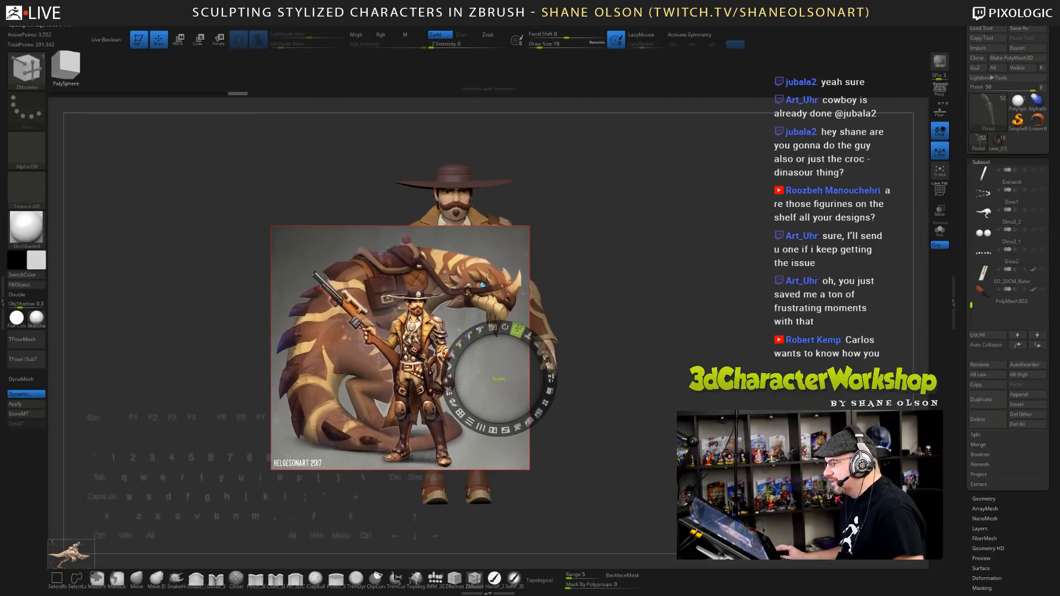
{"action": "left_click_drag", "start_coordinate": [517, 330], "coordinate": [536, 338]}
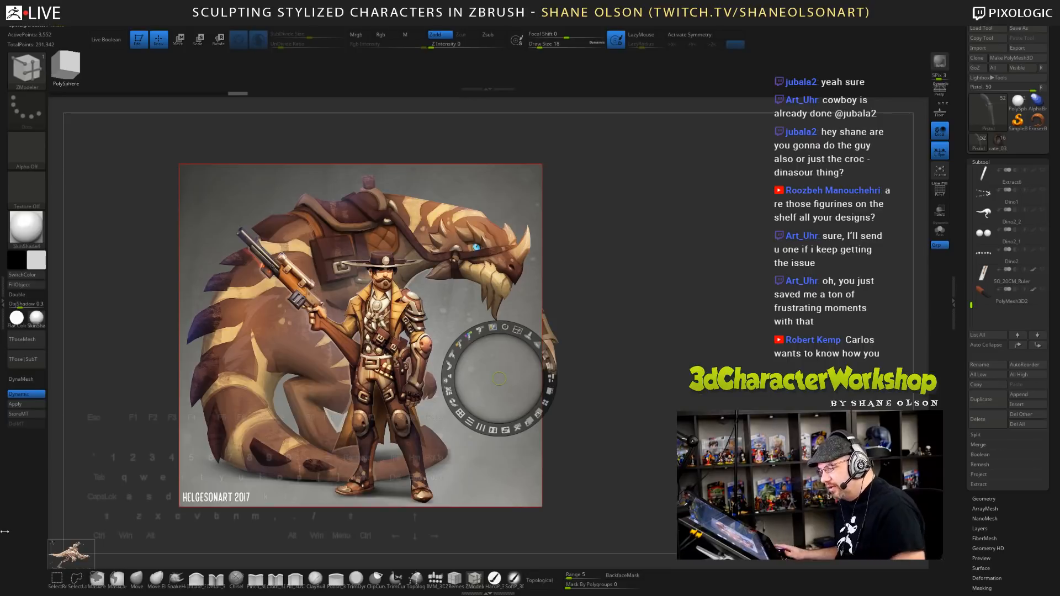
- Place the dinosaur rider sketch to one side of the cowboy model in Spotlight, and shrink the cowboy concept art onto the other side
{"action": "left_click", "coordinate": [67, 557]}
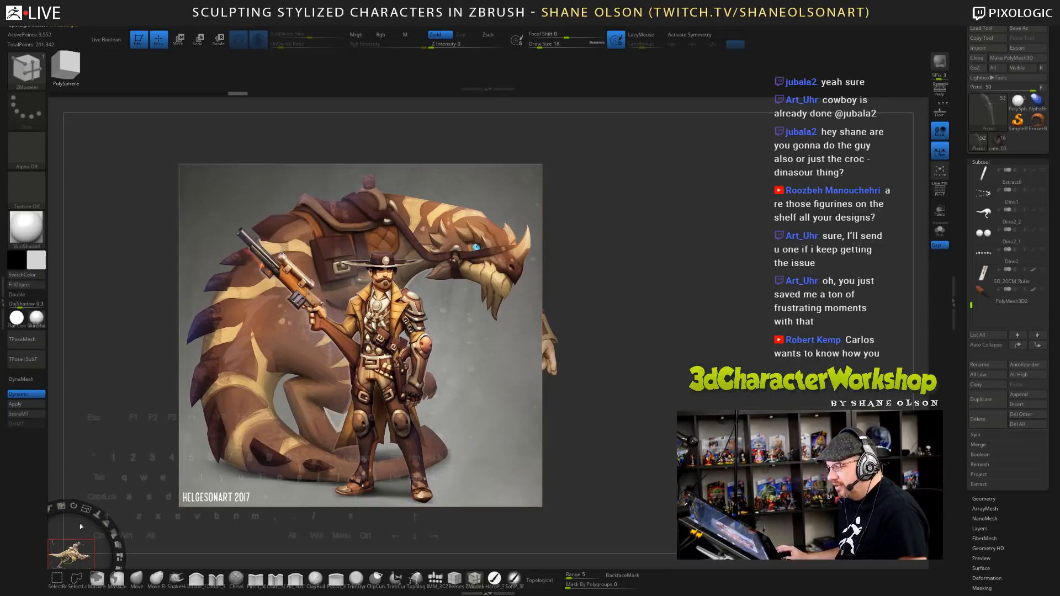
{"action": "left_click_drag", "start_coordinate": [71, 551], "coordinate": [607, 287]}
{"action": "left_click_drag", "start_coordinate": [624, 246], "coordinate": [635, 247]}
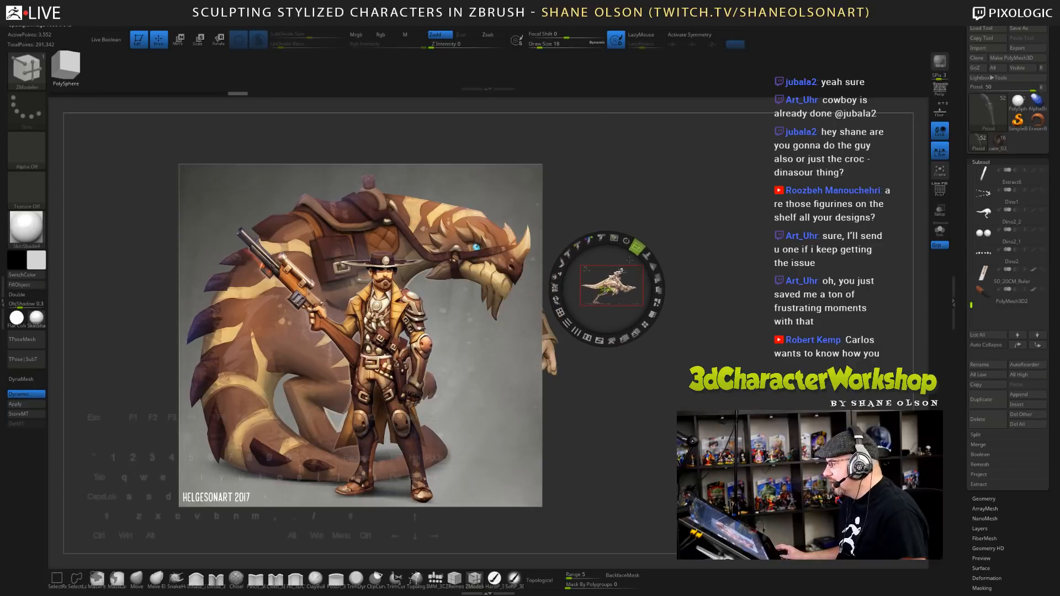
{"action": "left_click", "coordinate": [517, 299]}
{"action": "left_click_drag", "start_coordinate": [538, 256], "coordinate": [505, 251]}
{"action": "left_click_drag", "start_coordinate": [517, 299], "coordinate": [324, 366]}
- Enlarge the dinosaur rider sketch in Spotlight and shift it lower on the canvas to compare it with the cowboy model
{"action": "left_click", "coordinate": [616, 279]}
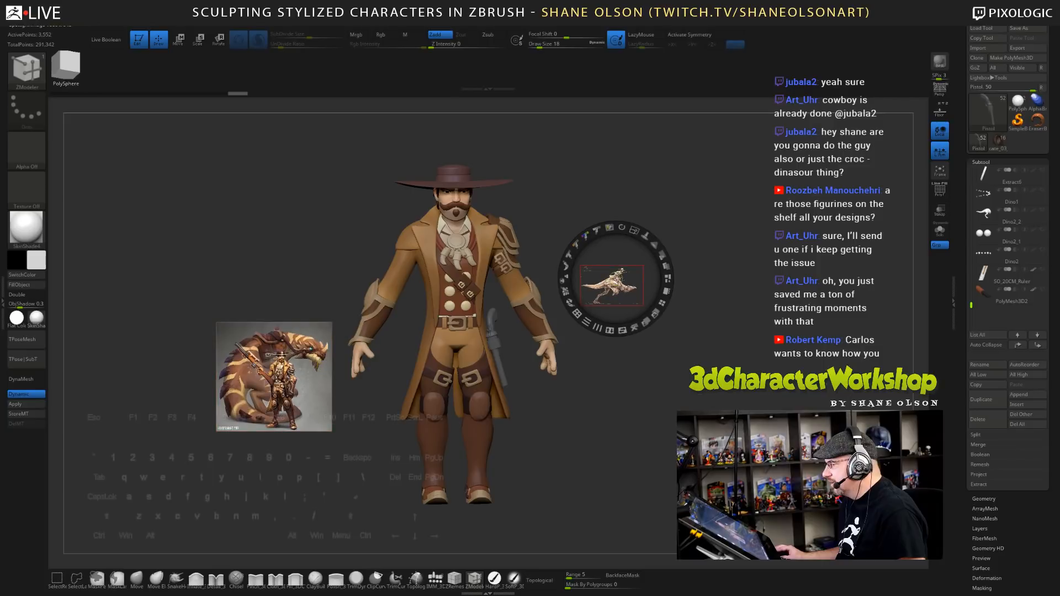
{"action": "left_click_drag", "start_coordinate": [636, 231], "coordinate": [665, 340]}
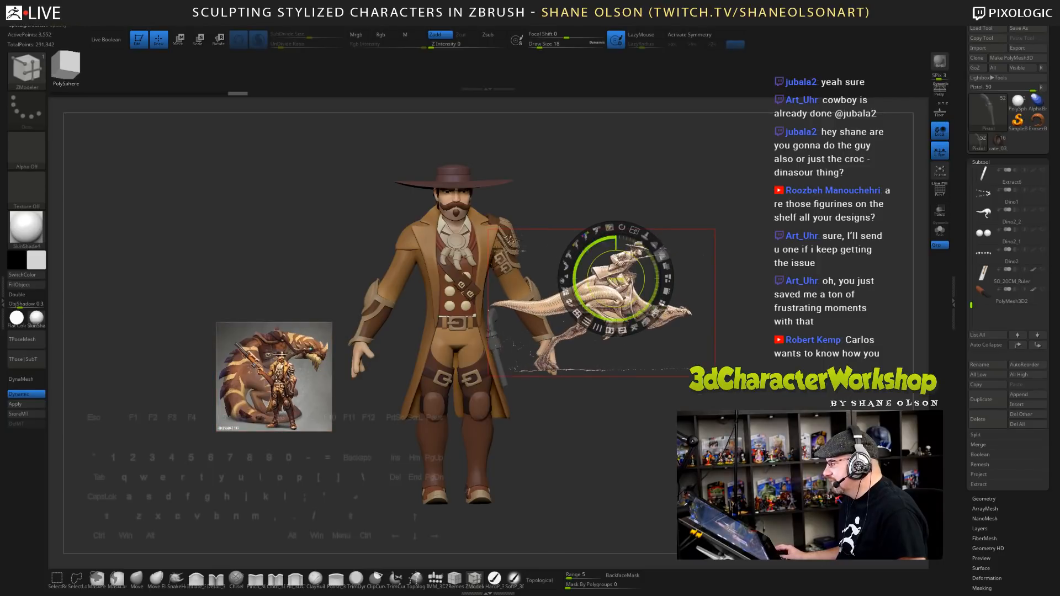
{"action": "left_click_drag", "start_coordinate": [637, 232], "coordinate": [666, 265]}
{"action": "key", "text": "z"}
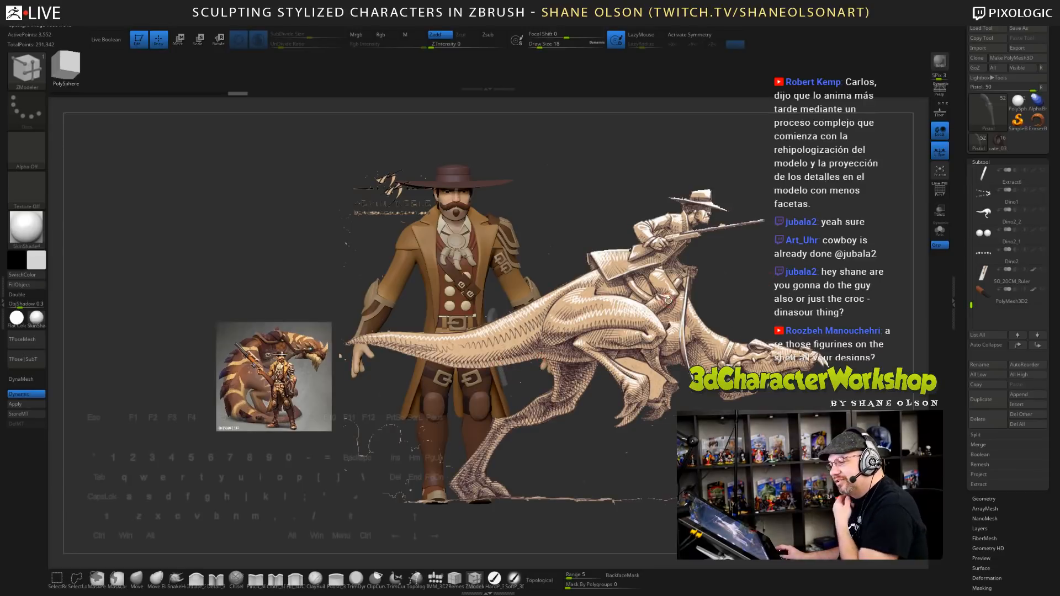
{"action": "key", "text": "z"}
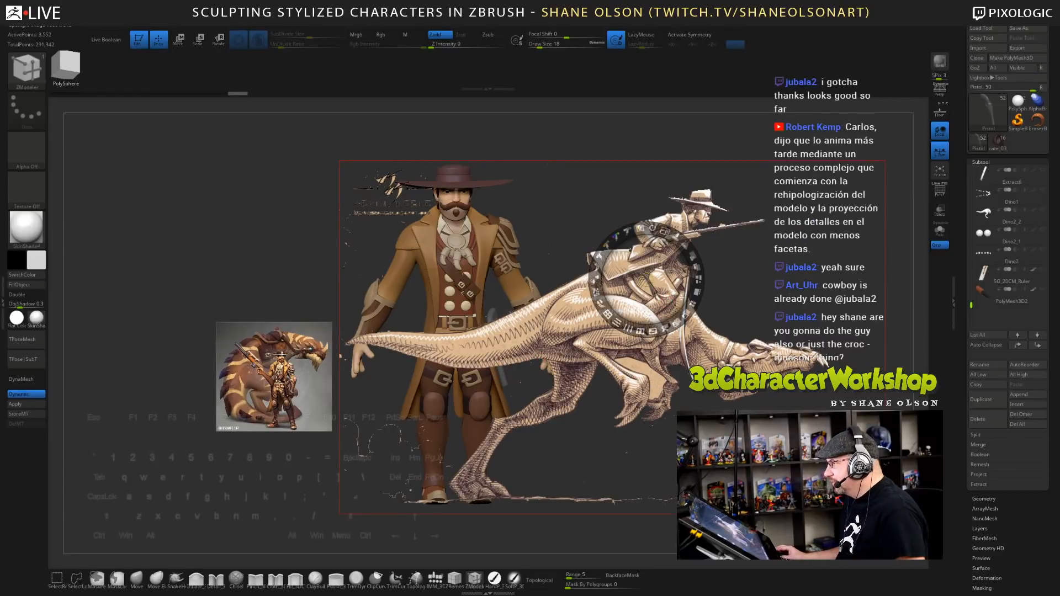
{"action": "left_click_drag", "start_coordinate": [646, 280], "coordinate": [681, 313]}
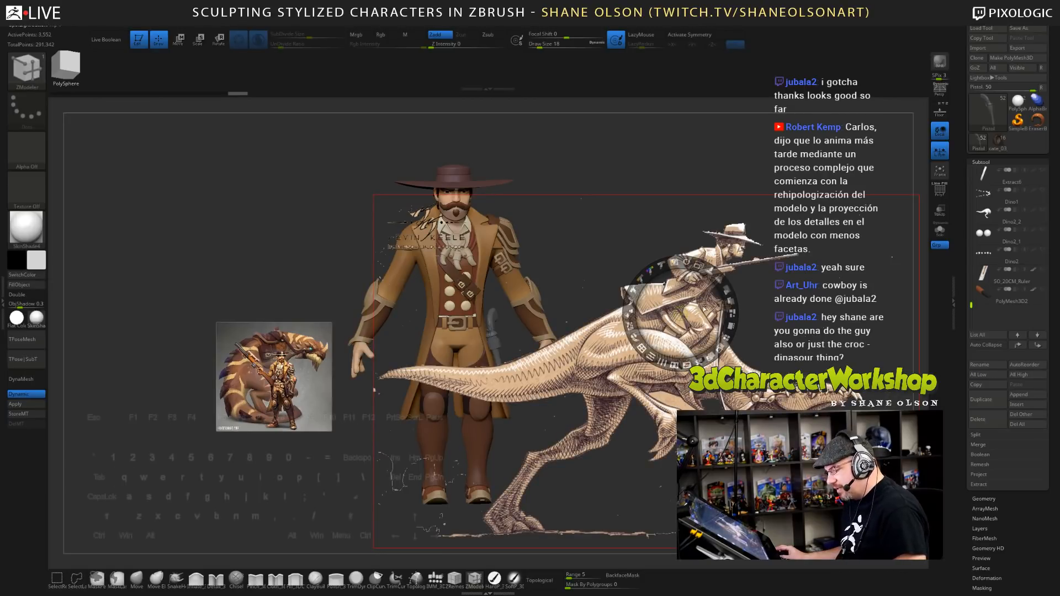
{"action": "key", "text": "z"}
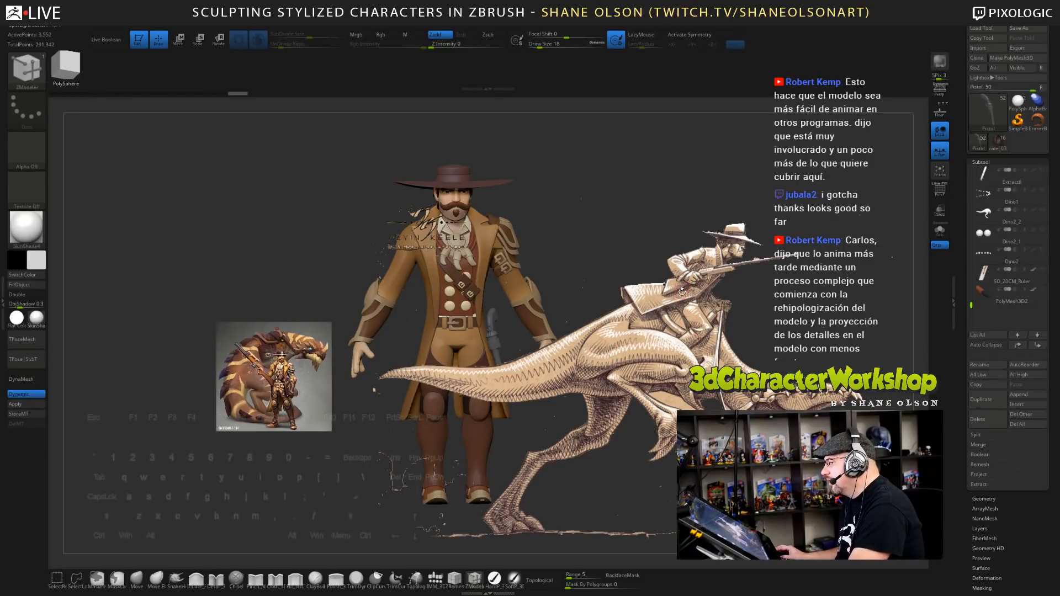
- Move the dinosaur rider sketch to the upper left of the cowboy model and scale it down to clear the figure
{"action": "key", "text": "z"}
{"action": "left_click_drag", "start_coordinate": [689, 302], "coordinate": [361, 241]}
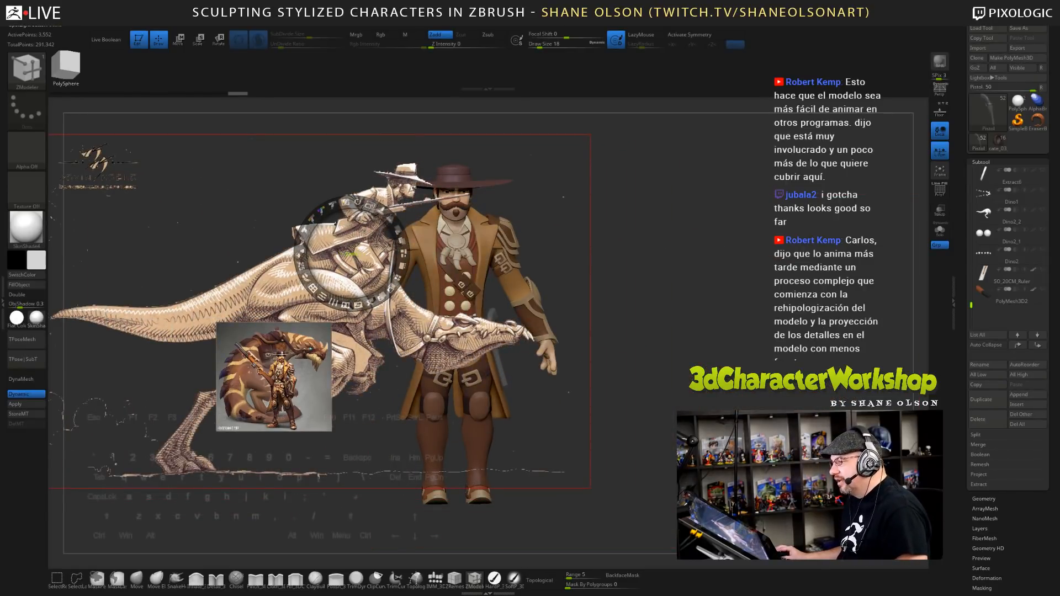
{"action": "left_click_drag", "start_coordinate": [370, 204], "coordinate": [338, 203]}
{"action": "left_click_drag", "start_coordinate": [358, 238], "coordinate": [263, 179]}
{"action": "key", "text": "z"}
{"action": "key", "text": "z"}
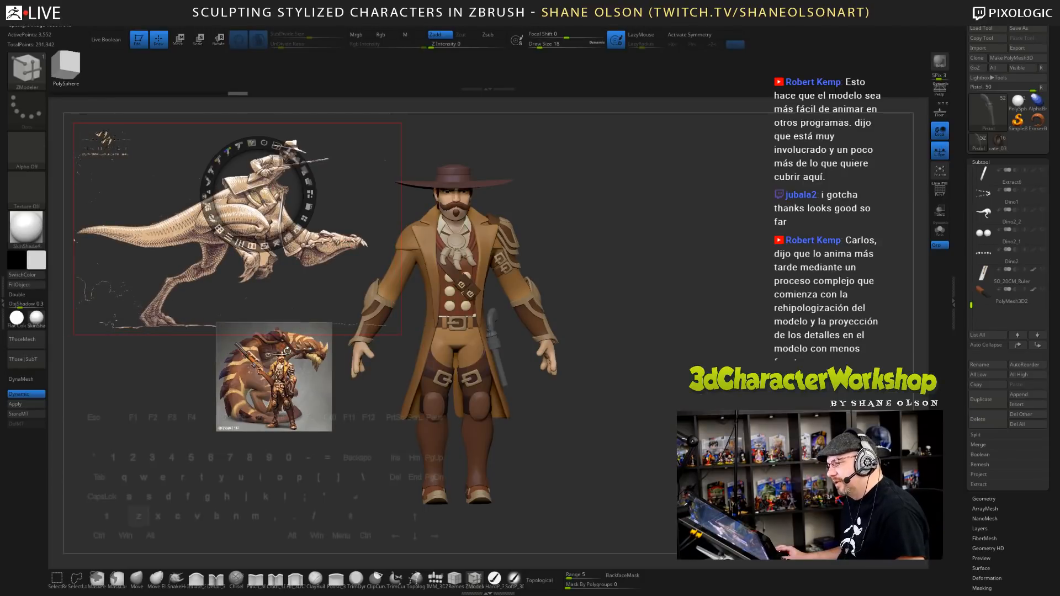
- Move the cowboy and dragon concept art to the right of the cowboy model, enlarge it and leave Spotlight editing
{"action": "left_click", "coordinate": [287, 350]}
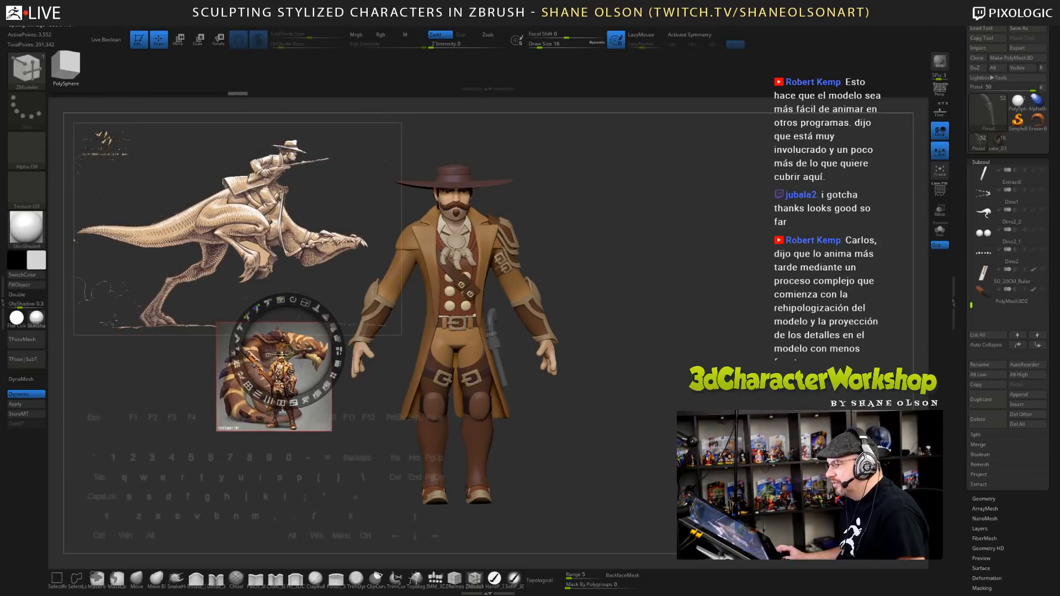
{"action": "left_click_drag", "start_coordinate": [287, 350], "coordinate": [679, 251]}
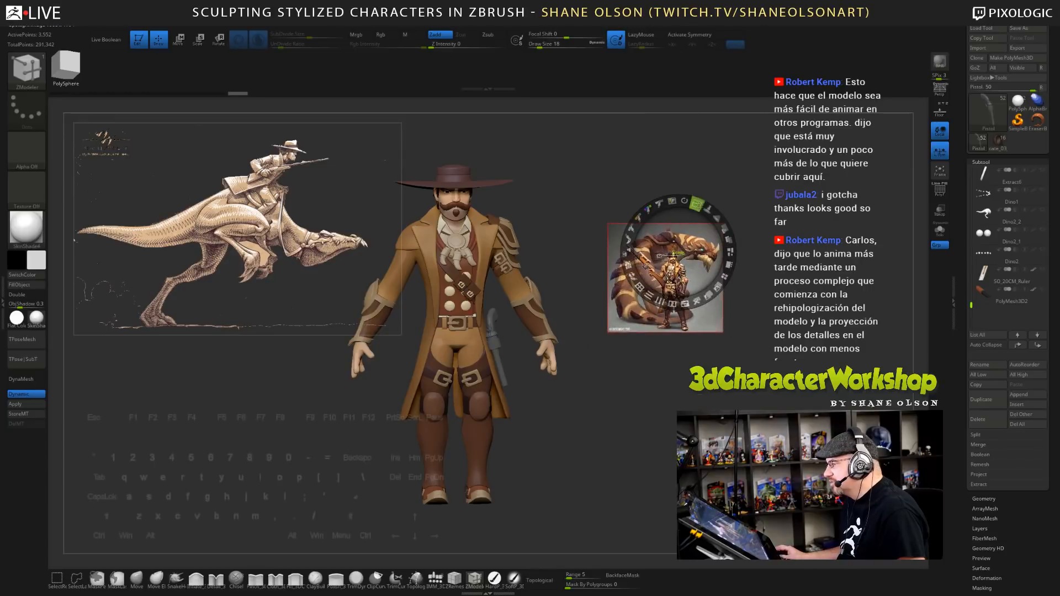
{"action": "left_click_drag", "start_coordinate": [696, 204], "coordinate": [772, 212]}
{"action": "key", "text": "z"}
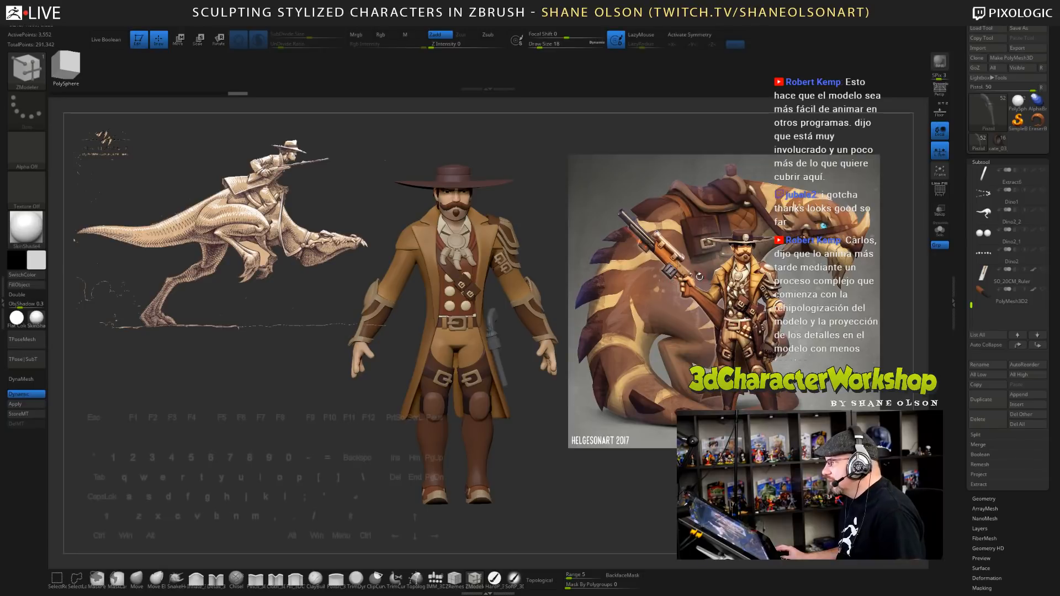
- Remove the cowboy and dragon concept art from Spotlight, keeping only the dinosaur rider sketch over the canvas
{"action": "key", "text": "z"}
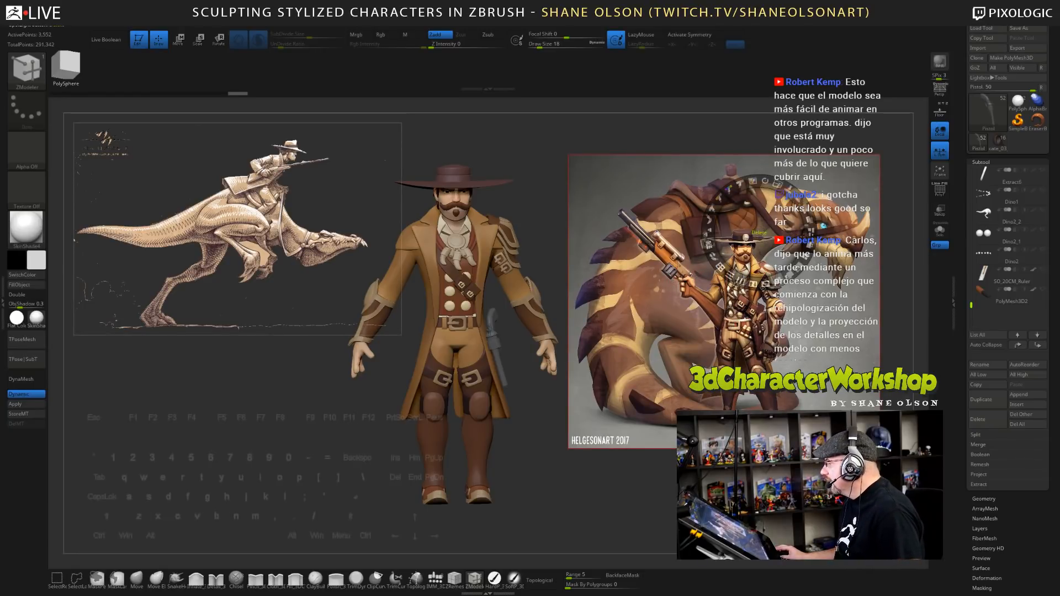
{"action": "left_click", "coordinate": [758, 232]}
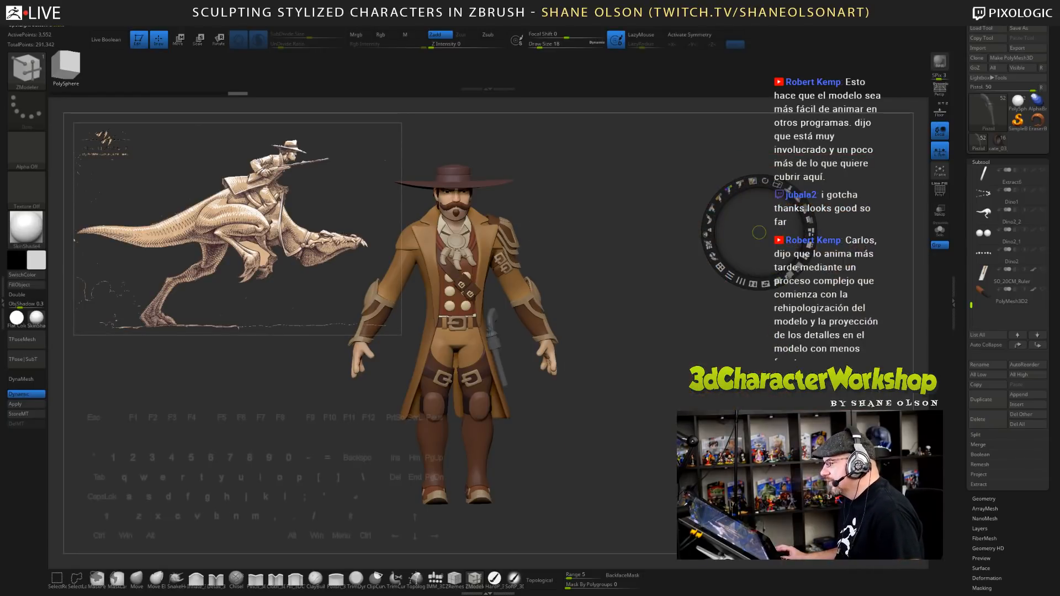
{"action": "left_click", "coordinate": [246, 215]}
{"action": "key", "text": "shift+z"}
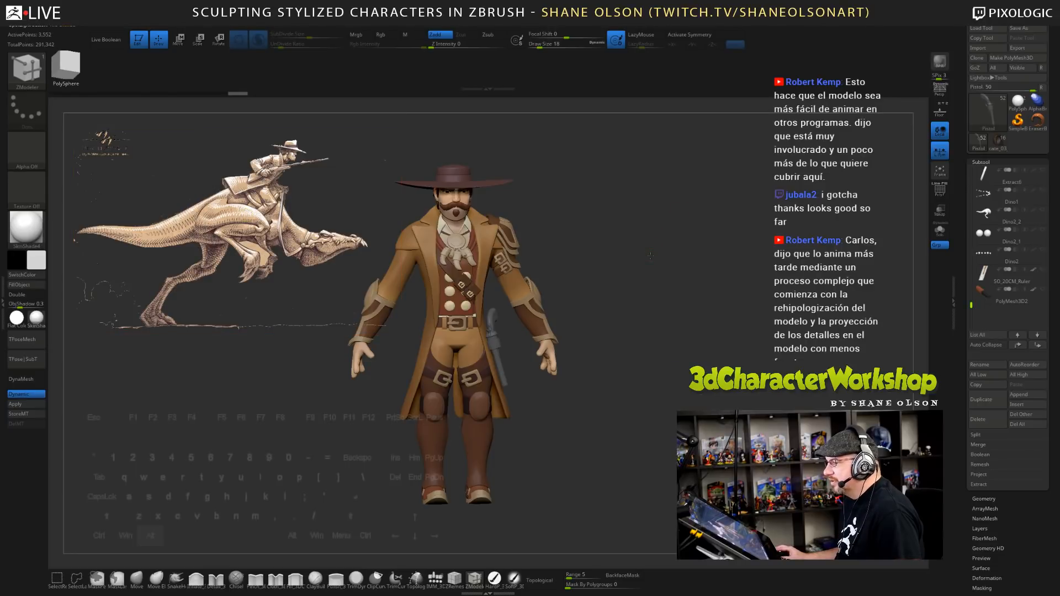
- Show the Dino base mesh with the cowboy, select it and display its polygroup wireframe from the side
{"action": "mouse_move", "coordinate": [650, 255]}
{"action": "left_mouse_down"}
{"action": "mouse_move", "coordinate": [619, 250]}
{"action": "mouse_move", "coordinate": [751, 265]}
{"action": "mouse_move", "coordinate": [647, 256]}
{"action": "left_mouse_up"}
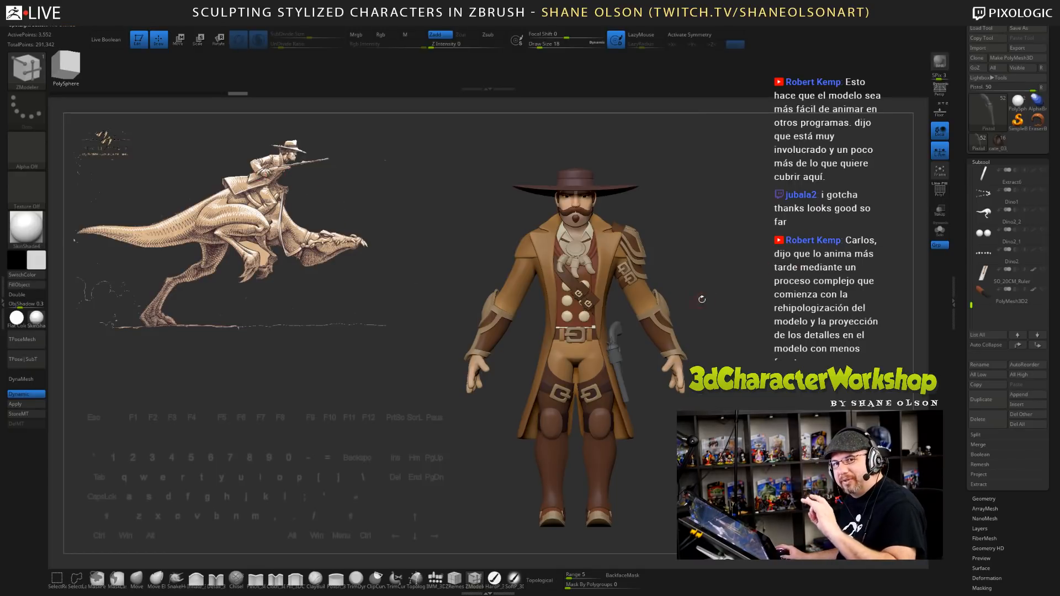
{"action": "left_click_drag", "start_coordinate": [732, 276], "coordinate": [705, 268]}
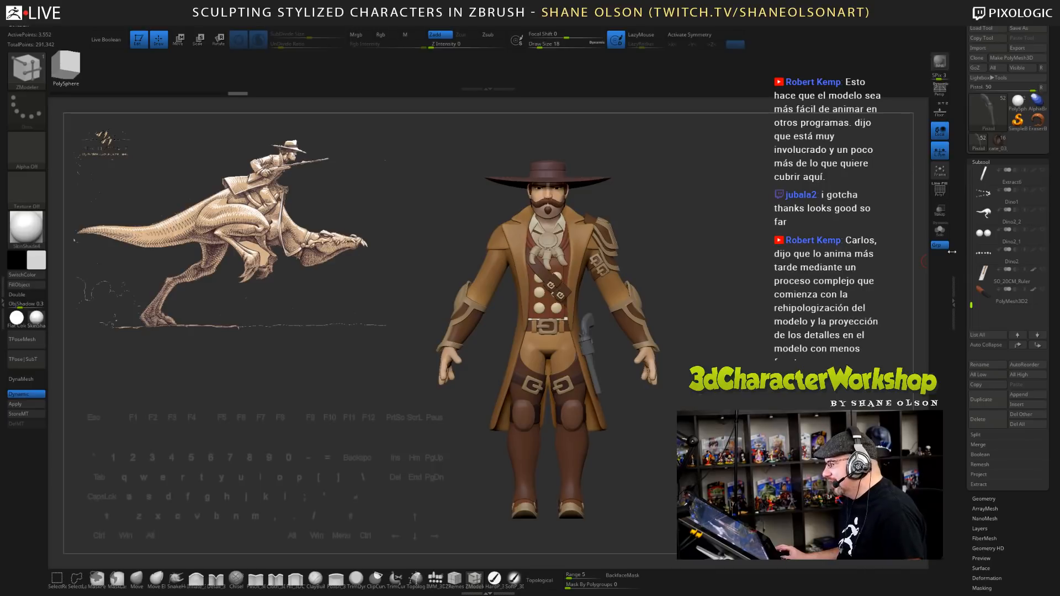
{"action": "scroll", "coordinate": [968, 288], "scroll_direction": "up", "scroll_amount": 5}
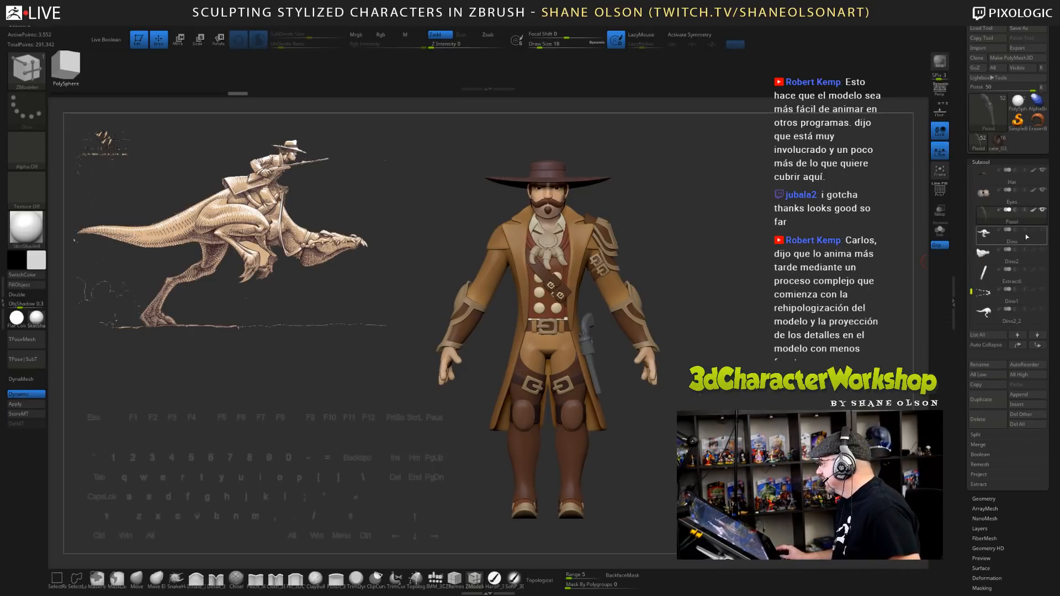
{"action": "left_click", "coordinate": [1042, 230]}
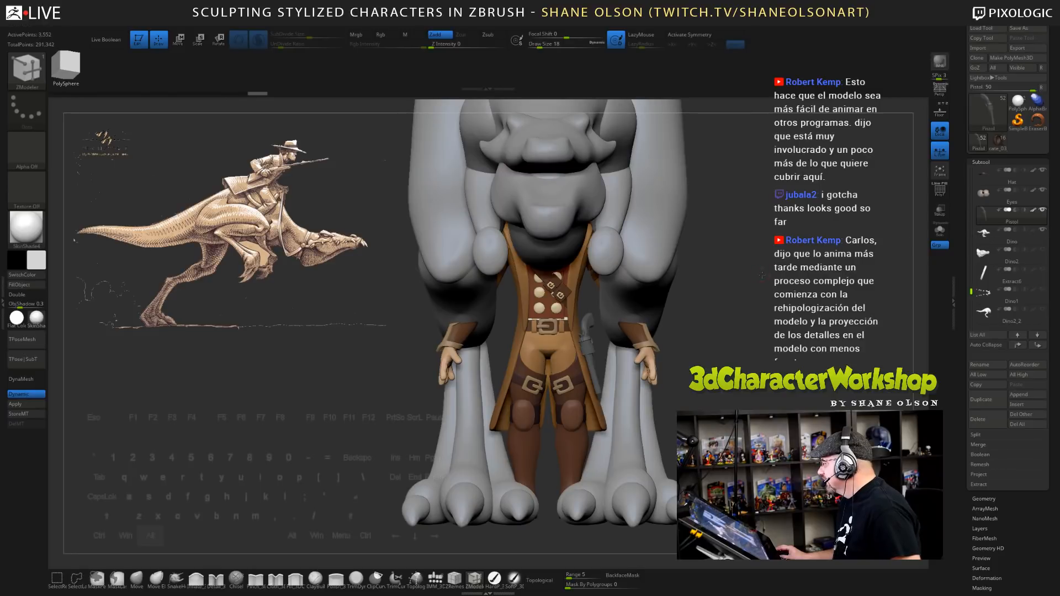
{"action": "left_click_drag", "start_coordinate": [740, 234], "coordinate": [694, 312]}
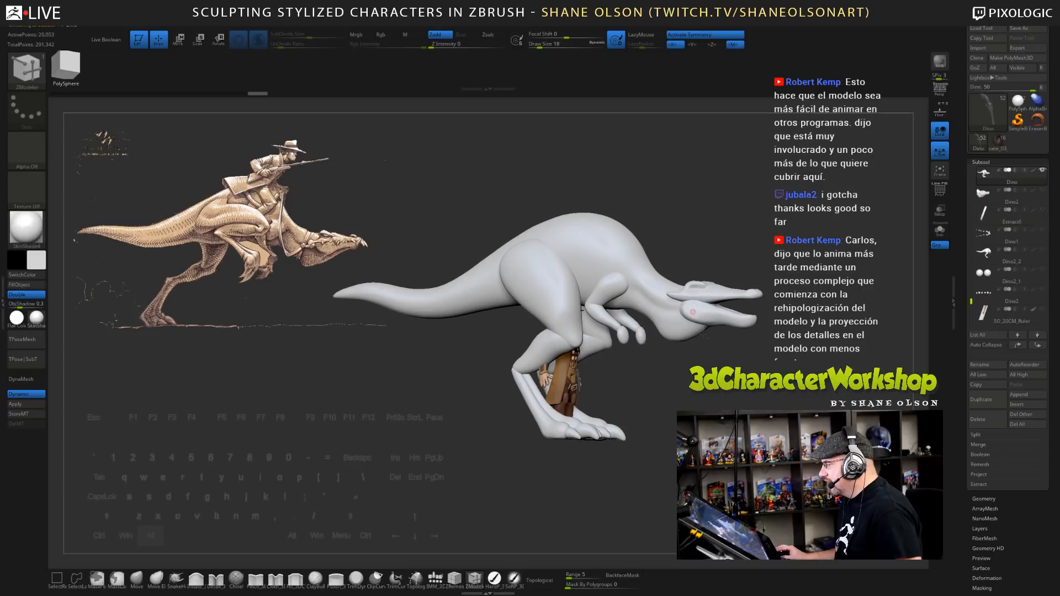
{"action": "left_click", "coordinate": [693, 312], "text": "alt"}
{"action": "key", "text": "shift+f"}
{"action": "left_click_drag", "start_coordinate": [657, 376], "coordinate": [475, 376]}
{"action": "mouse_move", "coordinate": [758, 407]}
{"action": "left_mouse_down"}
{"action": "mouse_move", "coordinate": [673, 405]}
{"action": "mouse_move", "coordinate": [766, 394]}
{"action": "left_mouse_up"}
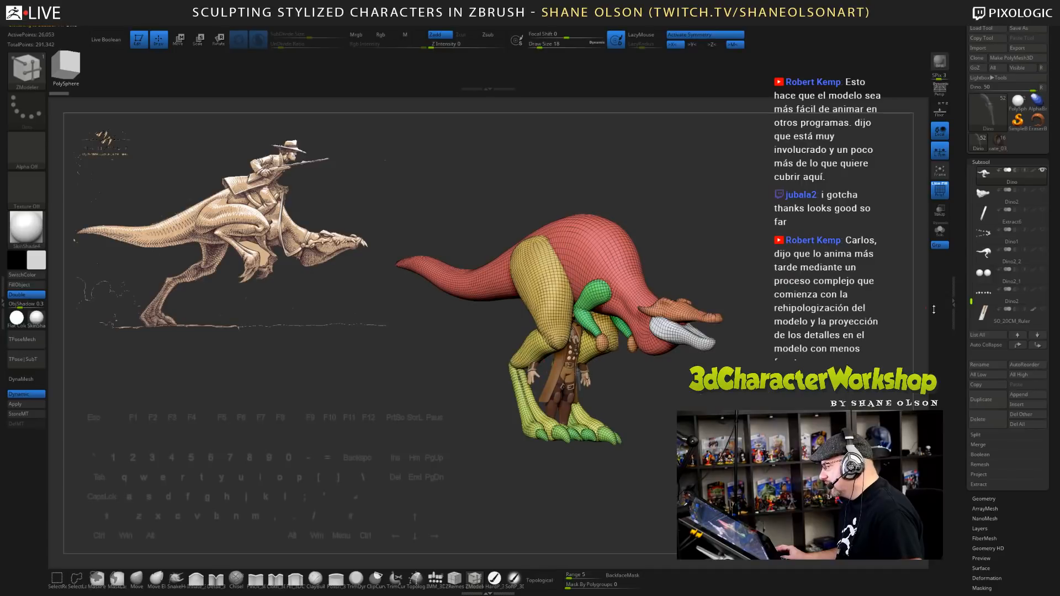
- Hide the cowboy and all other subtools so only the Dino base mesh remains displayed
{"action": "left_click", "coordinate": [1042, 171], "text": "ctrl+shift"}
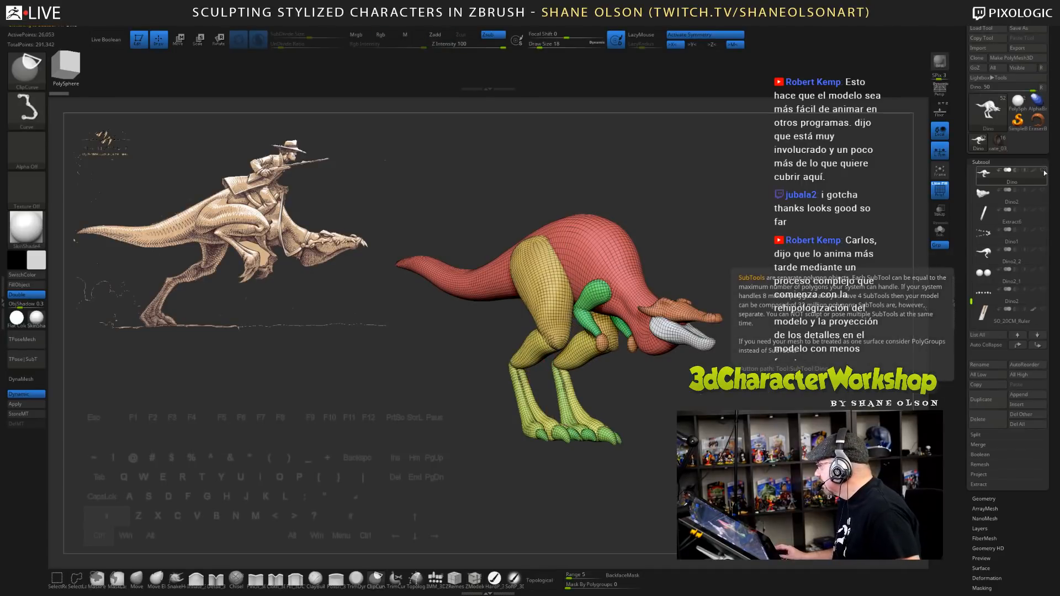
{"action": "left_click", "coordinate": [1043, 171], "text": "ctrl+shift"}
{"action": "left_click", "coordinate": [1043, 170], "text": "ctrl+shift"}
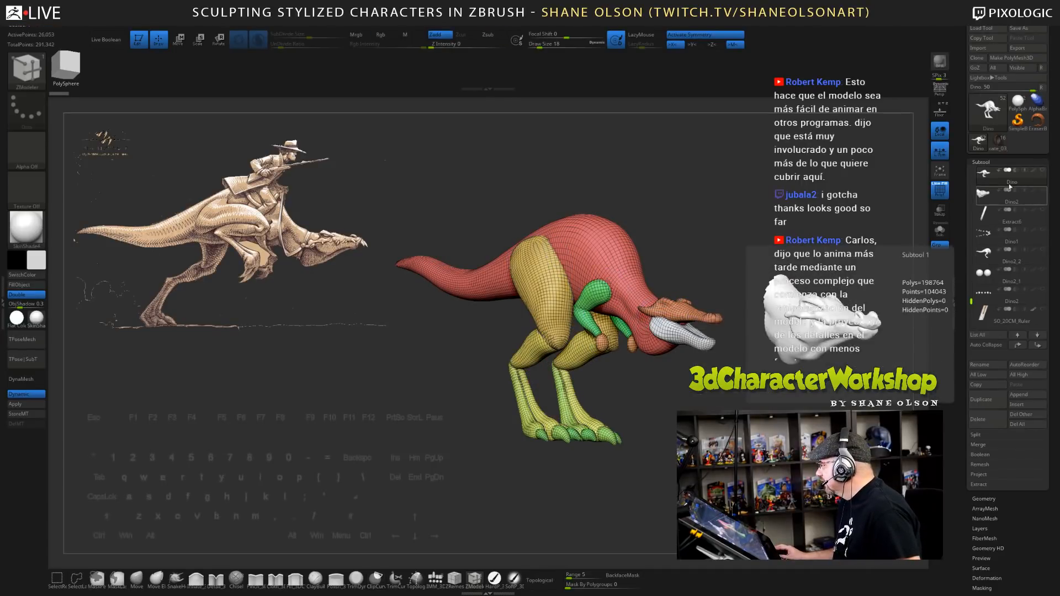
- Show the sculpted dinosaur's head, strap, teeth, eyes, claws and body subtools in place of the base mesh, and turn off the polygroup wireframe
{"action": "left_click", "coordinate": [1042, 191]}
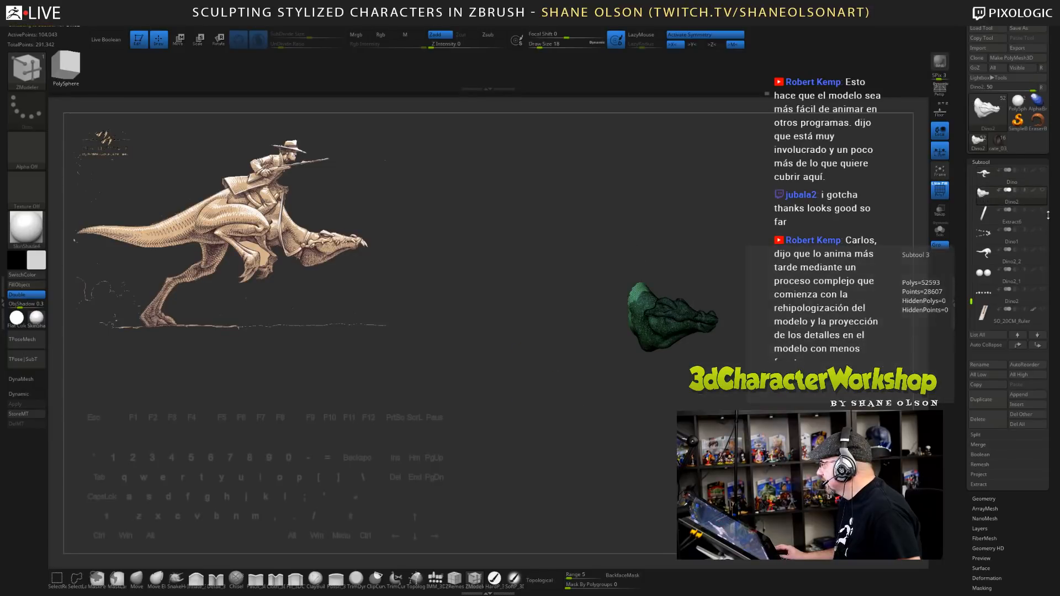
{"action": "left_click", "coordinate": [1039, 211]}
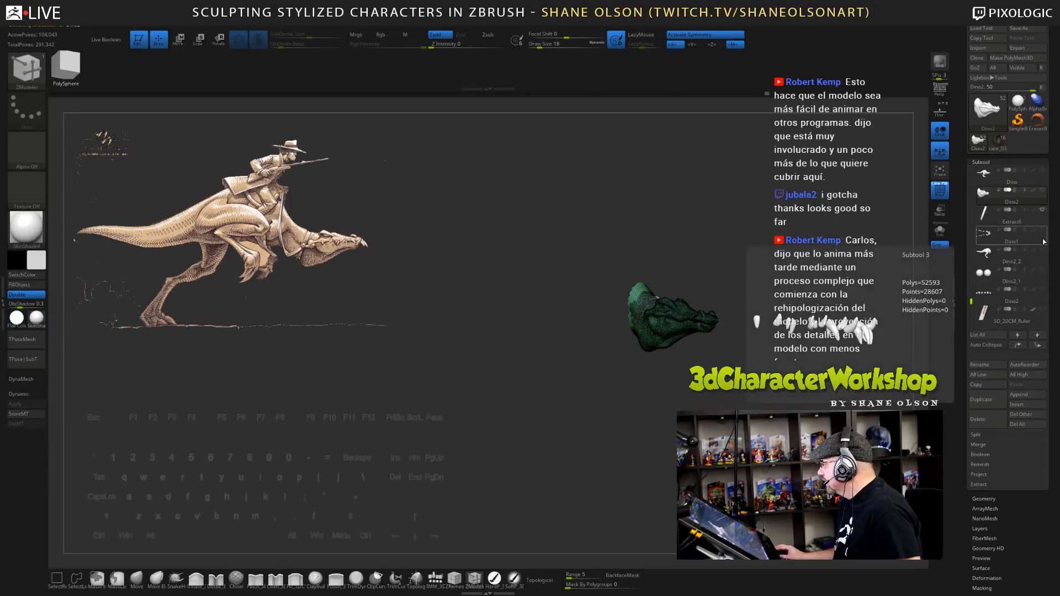
{"action": "left_click", "coordinate": [1039, 232]}
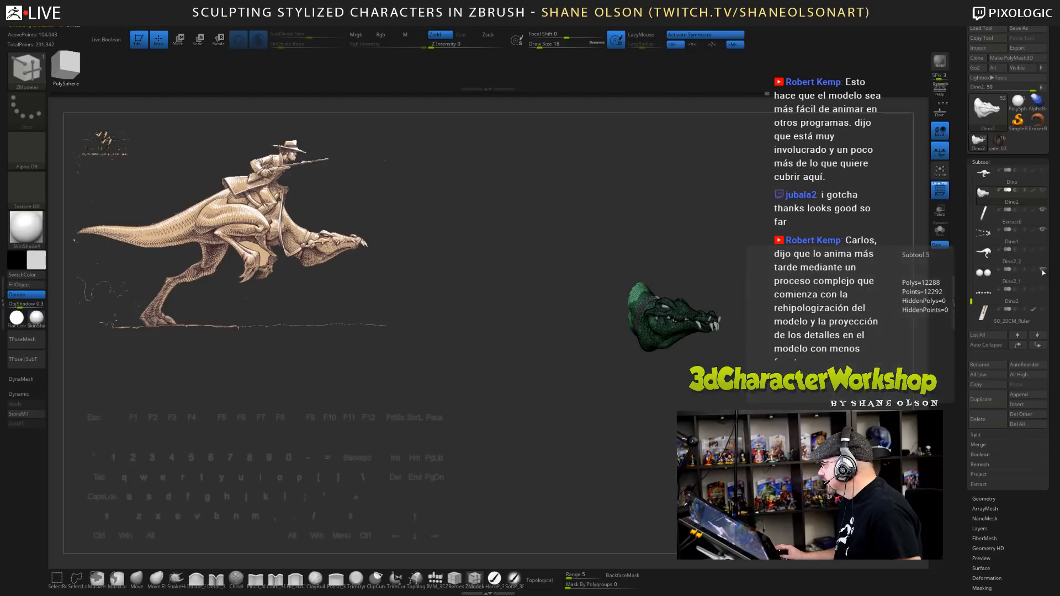
{"action": "left_click", "coordinate": [1041, 290]}
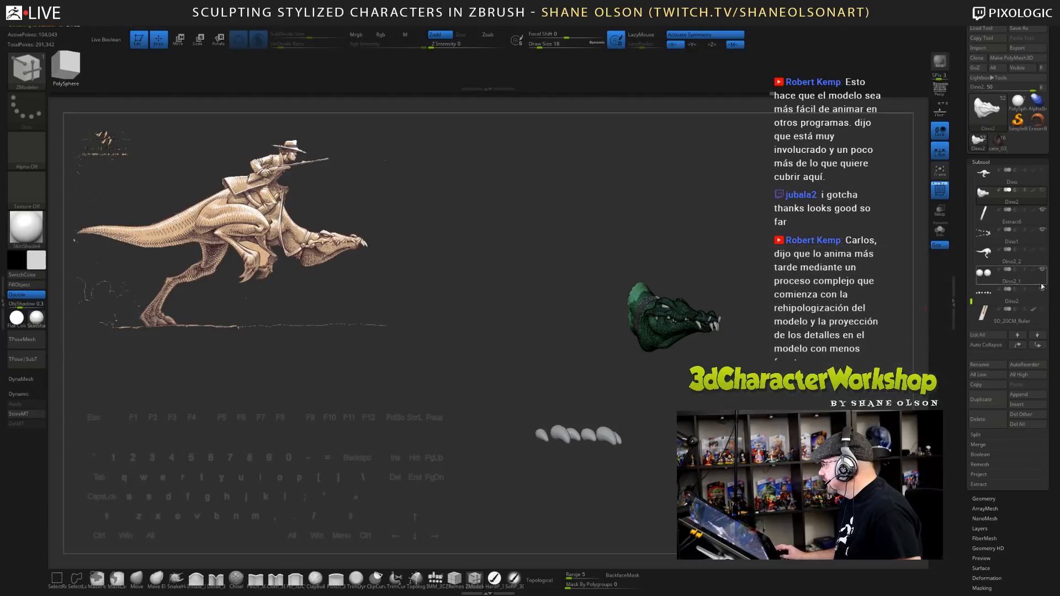
{"action": "left_click", "coordinate": [1042, 170]}
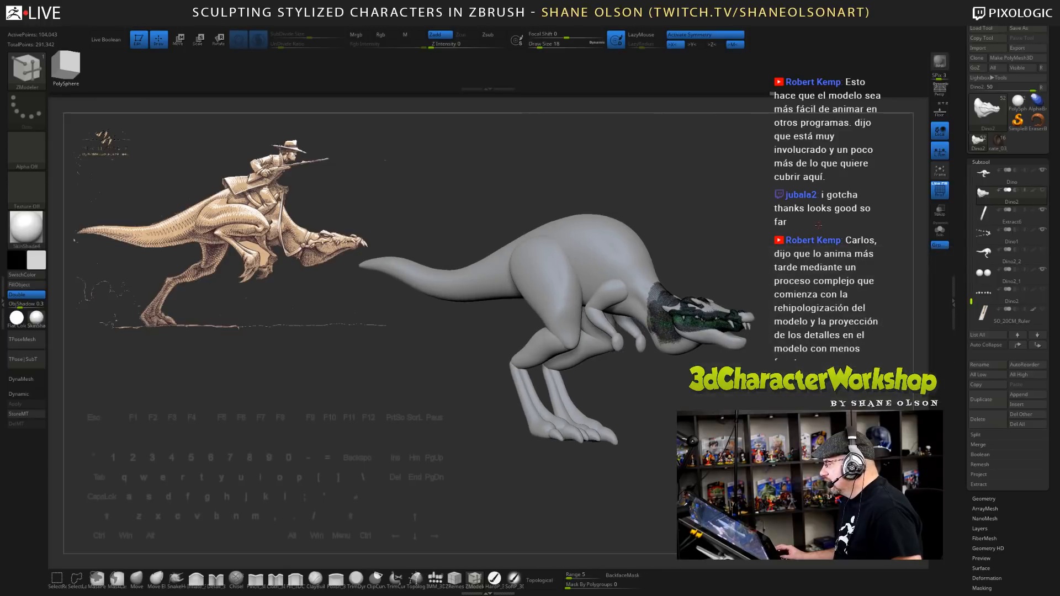
{"action": "left_click", "coordinate": [1042, 171]}
{"action": "left_click", "coordinate": [1042, 251]}
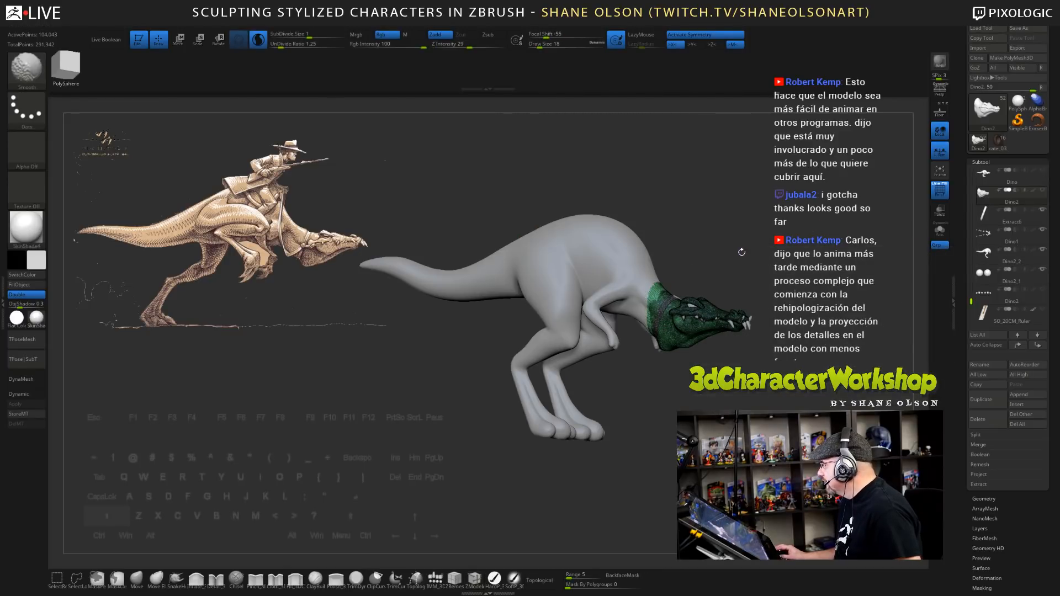
{"action": "key", "text": "shift+f"}
{"action": "left_click_drag", "start_coordinate": [727, 258], "coordinate": [702, 250]}
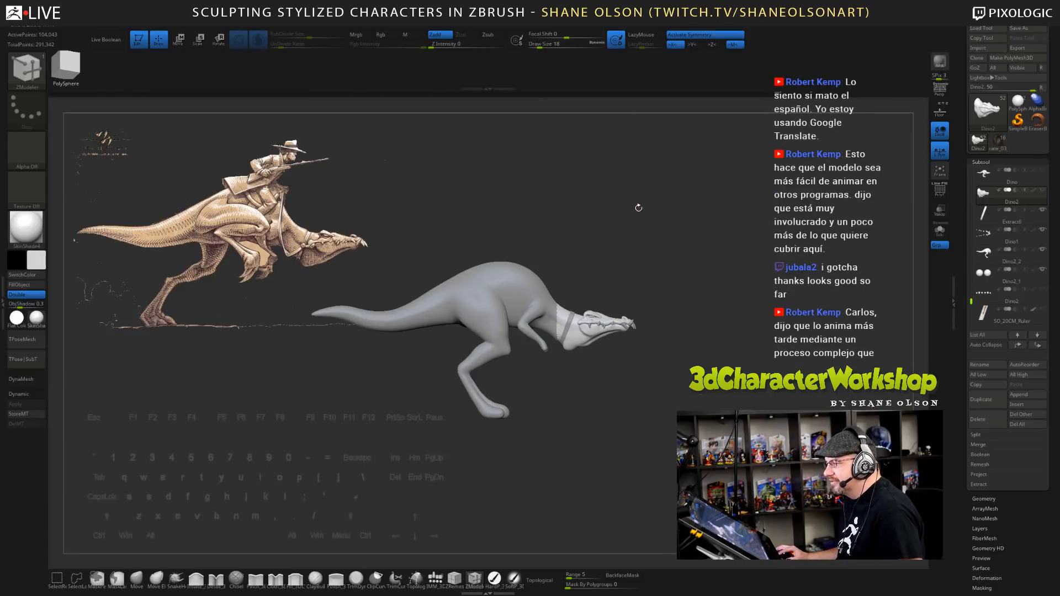
- Set the brush draw size to 217, frame the dinosaur from the side and select the Dino2_2 body subtool
{"action": "mouse_move", "coordinate": [639, 208]}
{"action": "left_mouse_down"}
{"action": "mouse_move", "coordinate": [702, 216]}
{"action": "mouse_move", "coordinate": [705, 230]}
{"action": "mouse_move", "coordinate": [699, 220]}
{"action": "left_mouse_up"}
{"action": "key", "text": "s"}
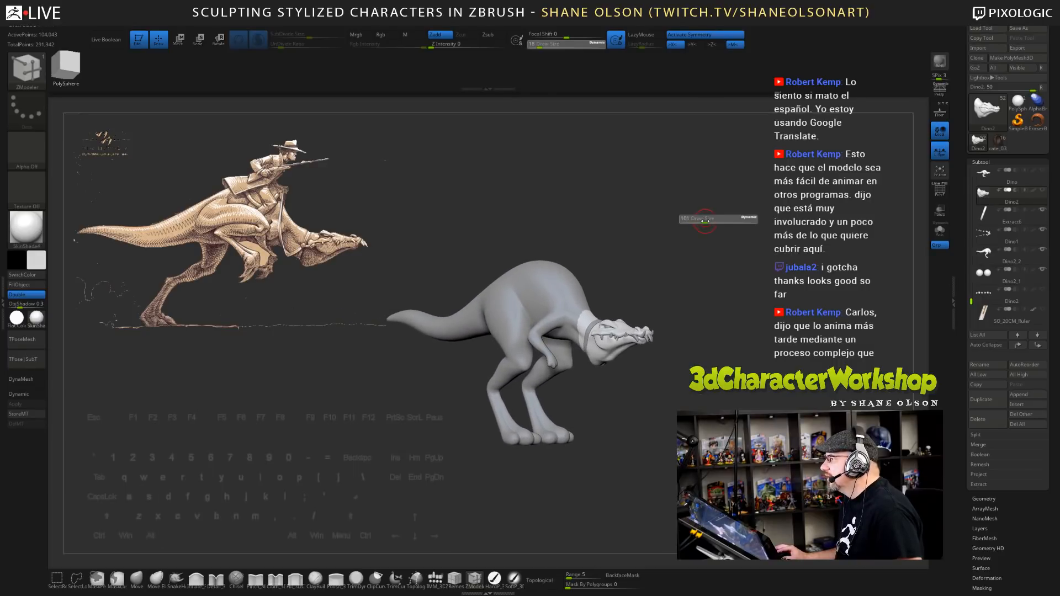
{"action": "mouse_move", "coordinate": [726, 183]}
{"action": "left_mouse_down", "text": "alt"}
{"action": "mouse_move", "coordinate": [752, 241]}
{"action": "mouse_move", "coordinate": [719, 240]}
{"action": "left_mouse_up", "text": "alt"}
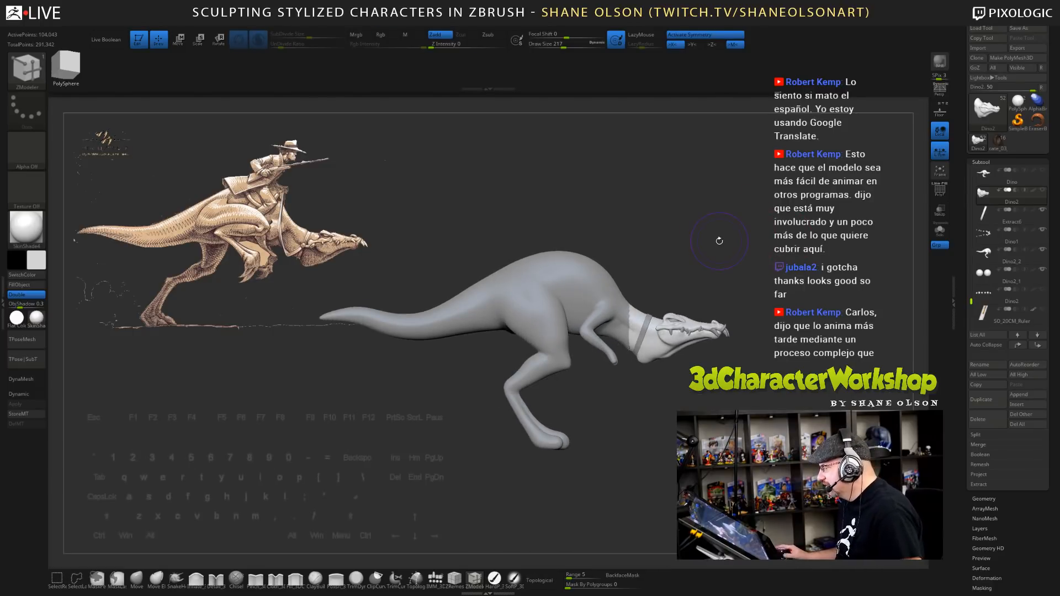
{"action": "left_click_drag", "start_coordinate": [737, 401], "coordinate": [716, 454]}
{"action": "left_click_drag", "start_coordinate": [672, 376], "coordinate": [684, 378]}
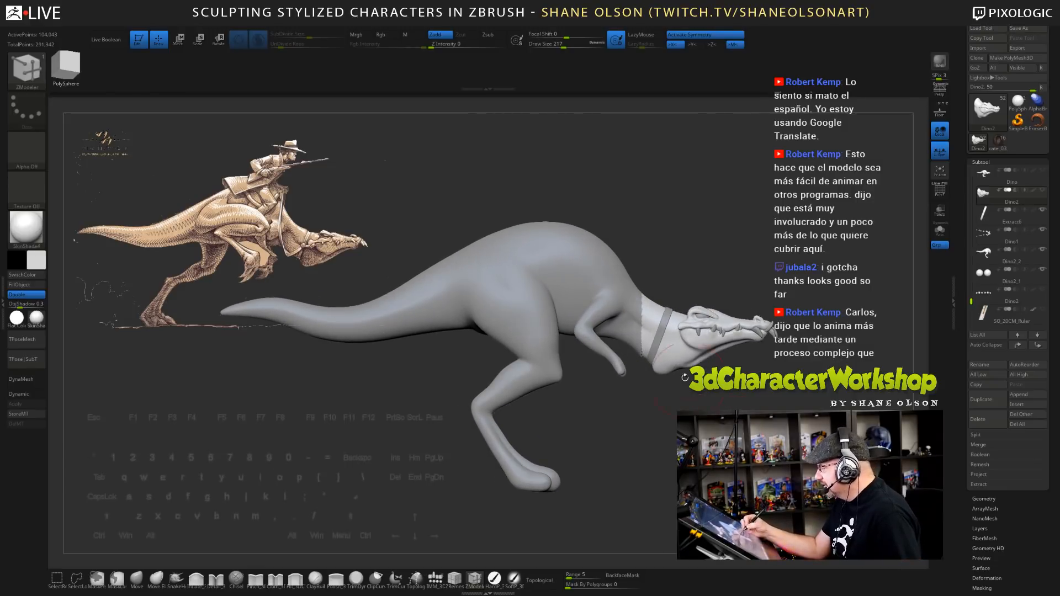
{"action": "left_click", "coordinate": [639, 344], "text": "alt"}
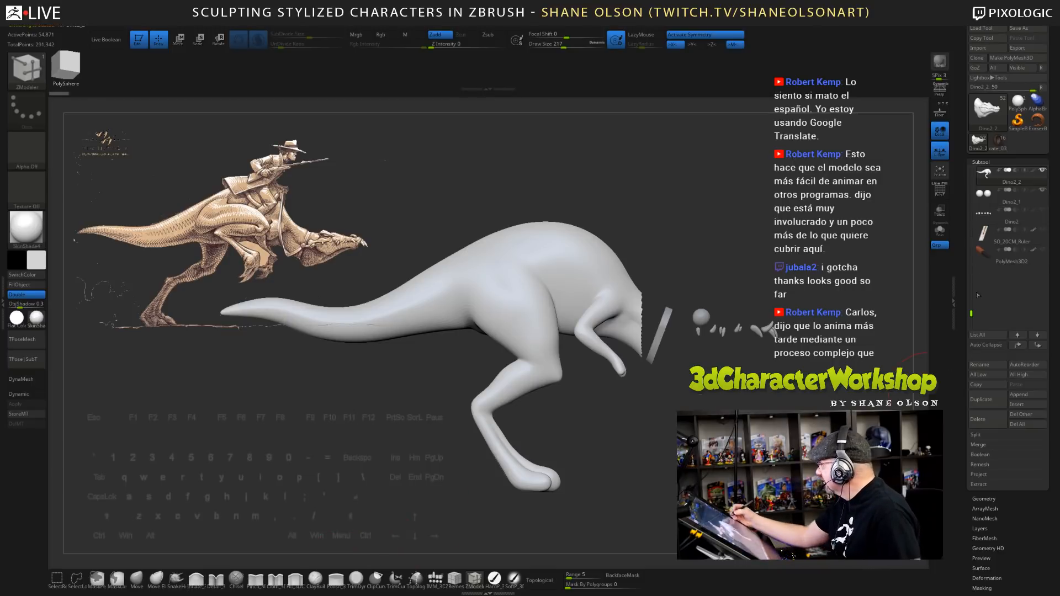
- Show the Dino2 head subtool beside the body again and frame the dinosaur from the side
{"action": "scroll", "coordinate": [976, 292], "scroll_direction": "up", "scroll_amount": 6}
{"action": "mouse_move", "coordinate": [1002, 243]}
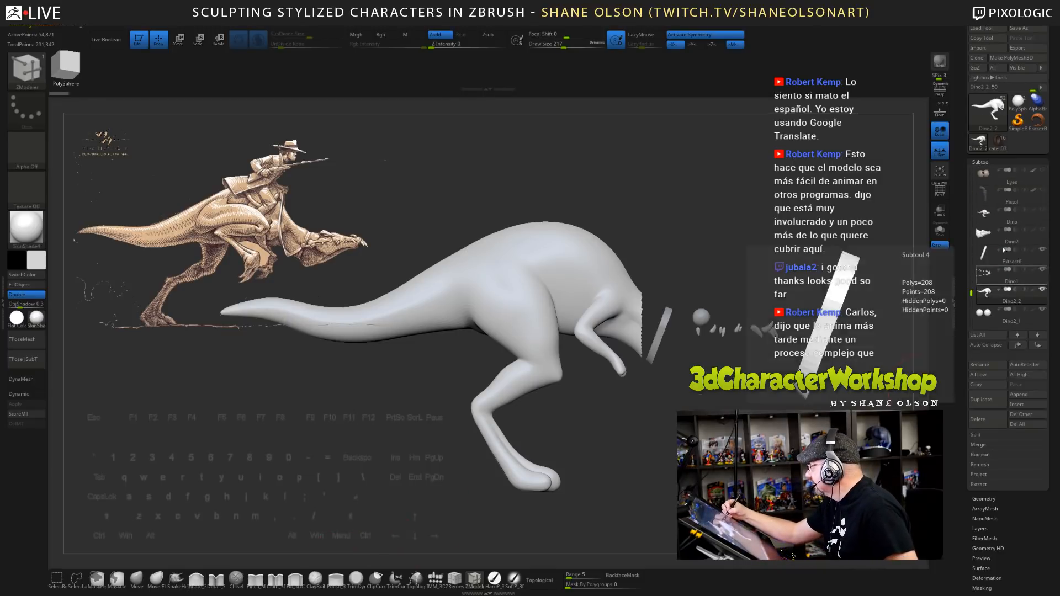
{"action": "left_click", "coordinate": [1042, 230]}
{"action": "left_click_drag", "start_coordinate": [743, 441], "coordinate": [743, 403], "text": "alt"}
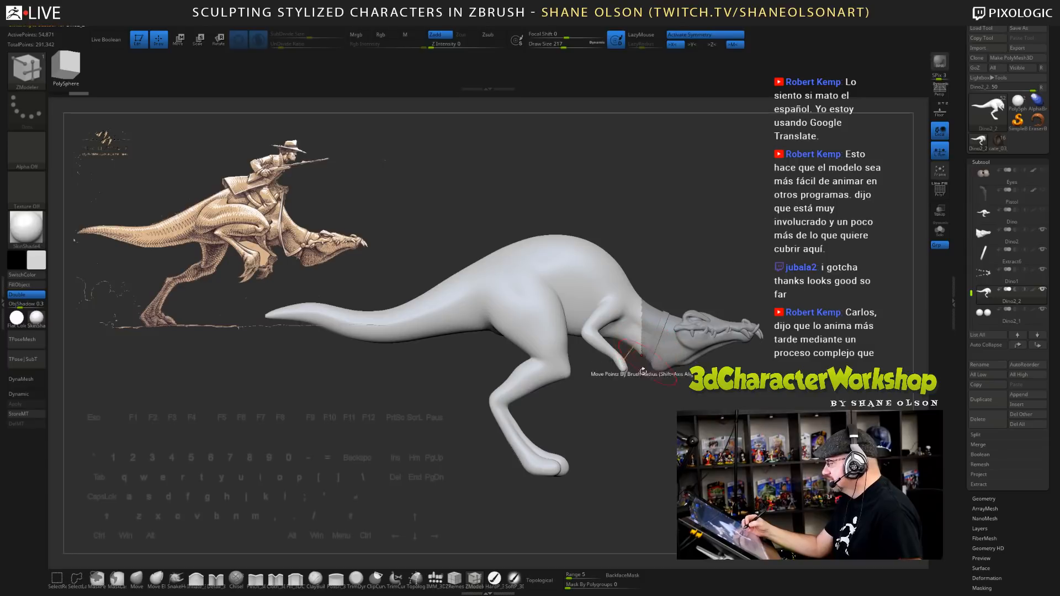
- Adjust the dinosaur body at the throat, just behind the head, using the Move brush with a draw size of 251
{"action": "left_click", "coordinate": [136, 579]}
{"action": "key", "text": "s"}
{"action": "left_click_drag", "start_coordinate": [642, 413], "coordinate": [647, 413]}
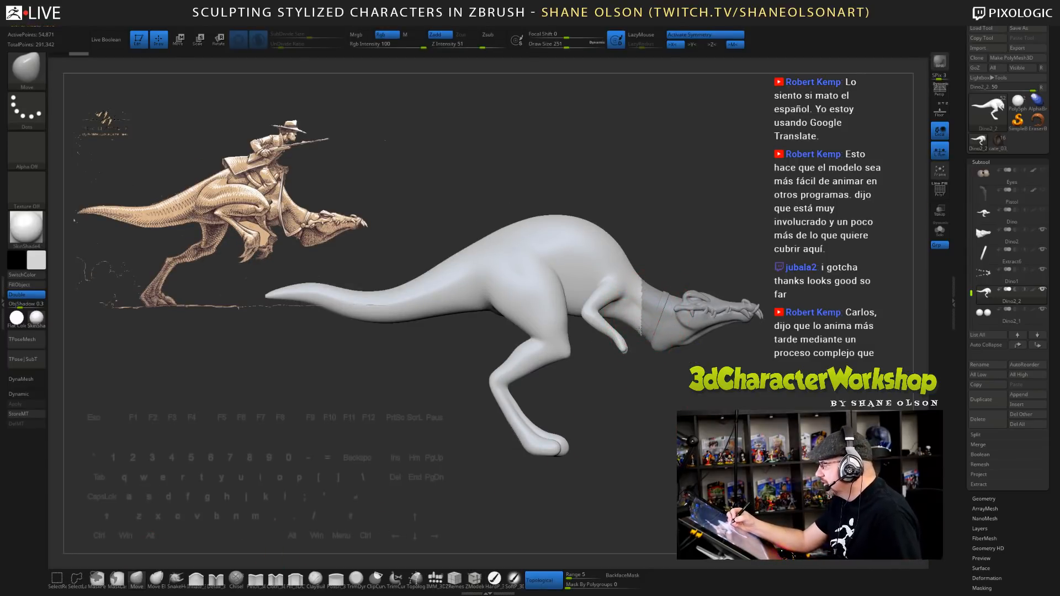
{"action": "left_click_drag", "start_coordinate": [639, 330], "coordinate": [651, 345]}
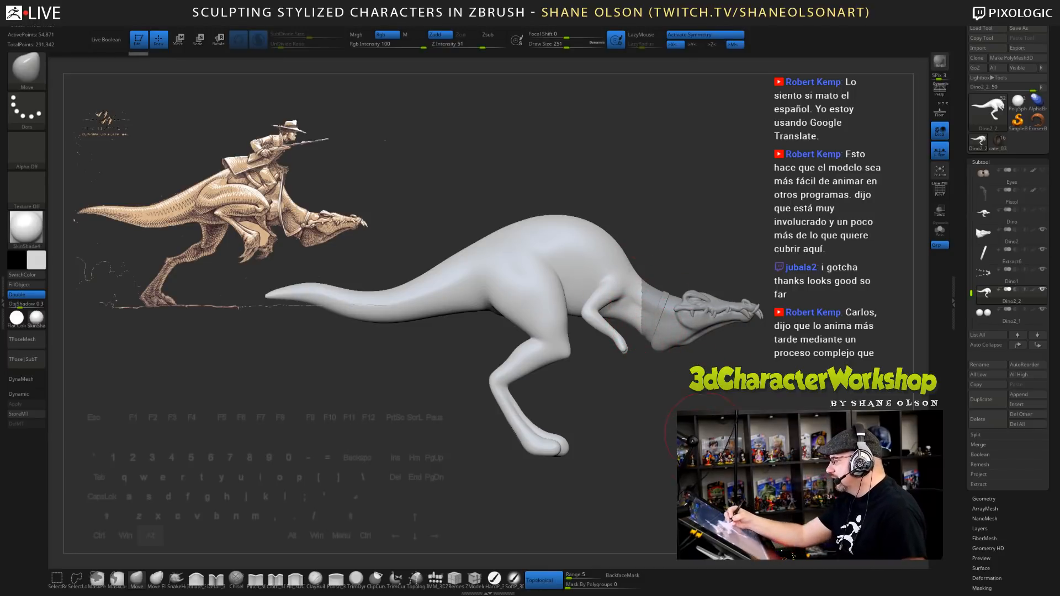
{"action": "mouse_move", "coordinate": [652, 419]}
{"action": "left_mouse_down", "text": "alt"}
{"action": "mouse_move", "coordinate": [643, 381]}
{"action": "mouse_move", "coordinate": [634, 419]}
{"action": "left_mouse_up", "text": "alt"}
{"action": "mouse_move", "coordinate": [704, 362]}
{"action": "left_mouse_down"}
{"action": "mouse_move", "coordinate": [689, 361]}
{"action": "mouse_move", "coordinate": [689, 391]}
{"action": "left_mouse_up"}
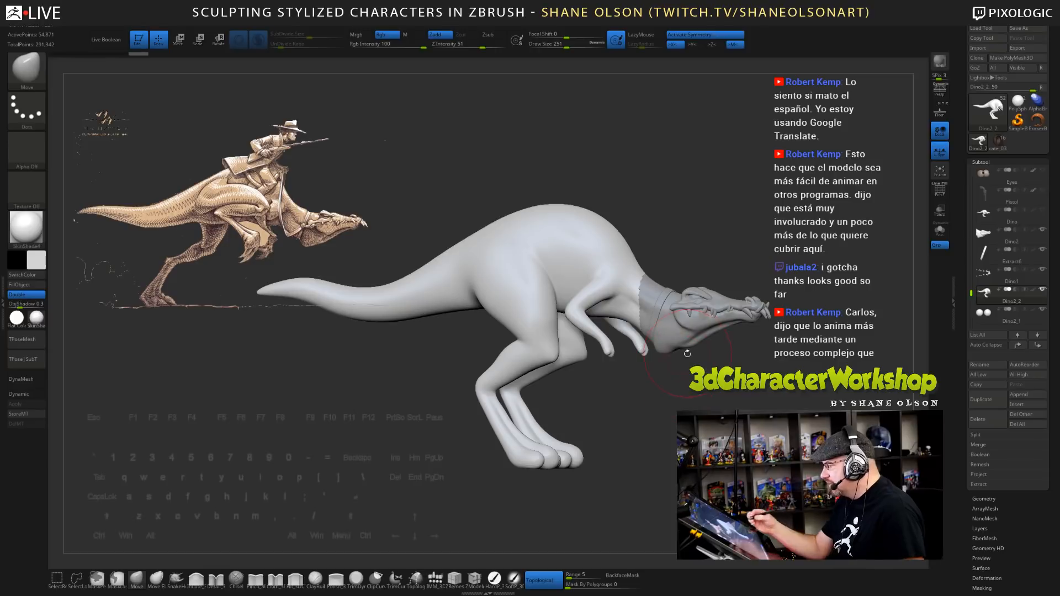
- Select the Dino2 head subtool, hide the Dino2_2 body and frame the head close up
{"action": "left_click", "coordinate": [696, 319], "text": "alt"}
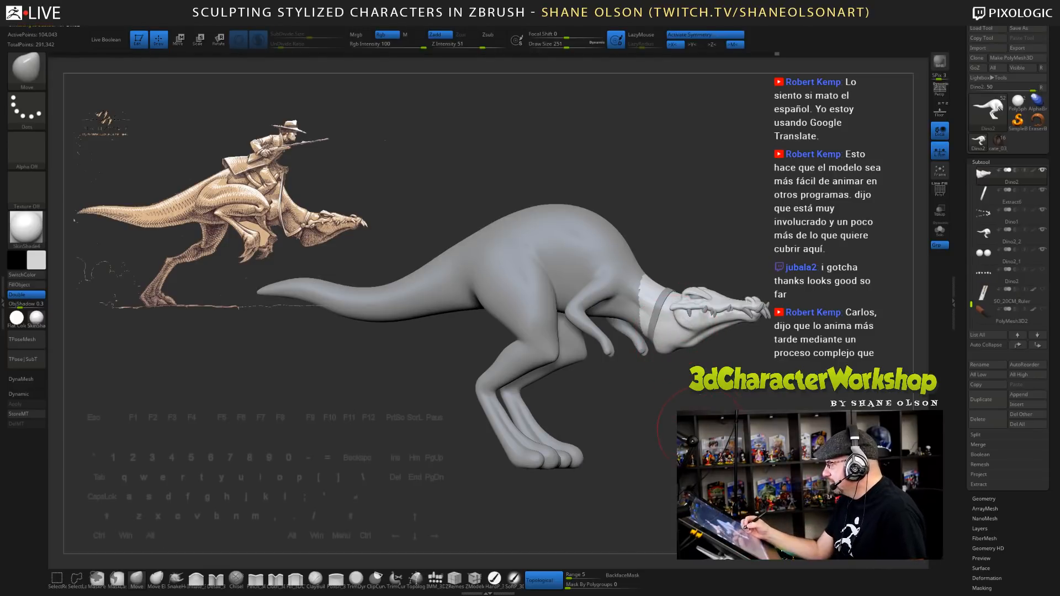
{"action": "left_click", "coordinate": [1042, 230]}
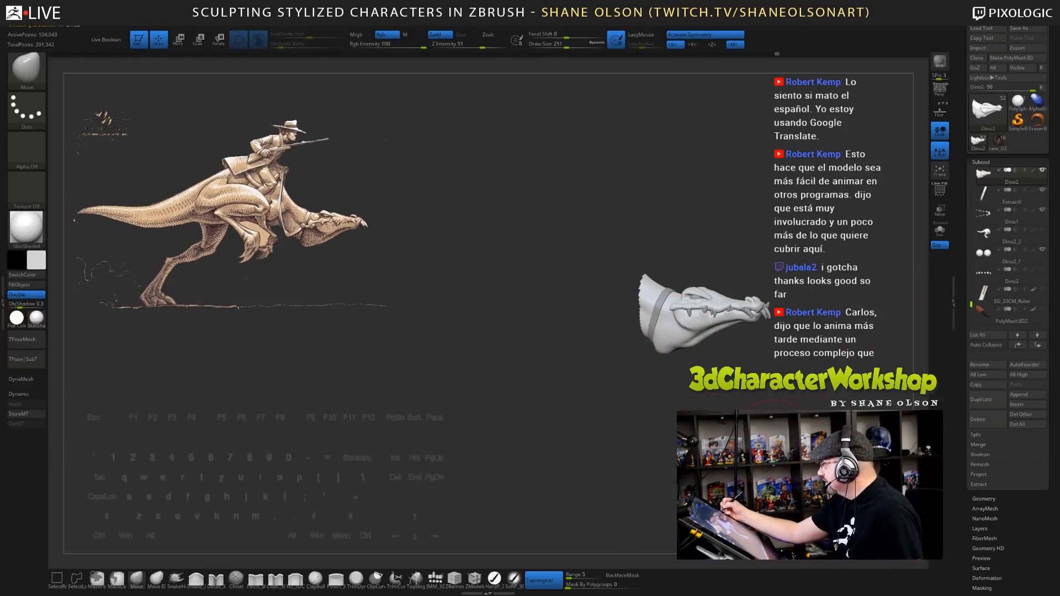
{"action": "mouse_move", "coordinate": [822, 446]}
{"action": "left_mouse_down"}
{"action": "mouse_move", "coordinate": [698, 463]}
{"action": "mouse_move", "coordinate": [778, 441]}
{"action": "mouse_move", "coordinate": [707, 444]}
{"action": "mouse_move", "coordinate": [772, 449]}
{"action": "mouse_move", "coordinate": [749, 456]}
{"action": "left_mouse_up"}
{"action": "mouse_move", "coordinate": [749, 455]}
{"action": "left_mouse_down"}
{"action": "mouse_move", "coordinate": [723, 463]}
{"action": "mouse_move", "coordinate": [740, 433]}
{"action": "mouse_move", "coordinate": [707, 420]}
{"action": "mouse_move", "coordinate": [762, 449]}
{"action": "mouse_move", "coordinate": [574, 490]}
{"action": "mouse_move", "coordinate": [681, 488]}
{"action": "mouse_move", "coordinate": [745, 448]}
{"action": "left_mouse_up"}
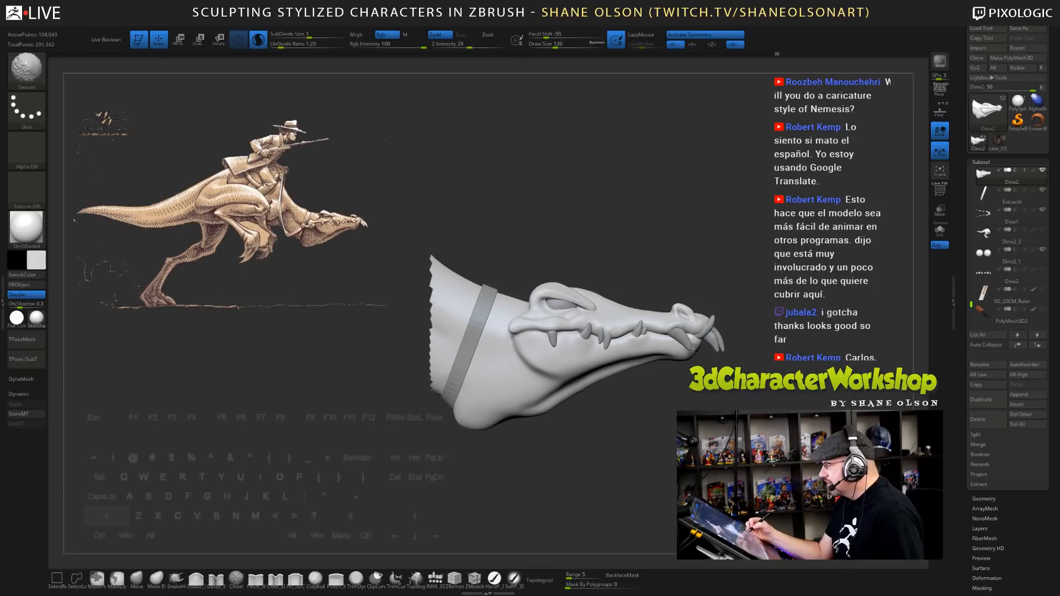
- Smooth the surface of the lower jaw below the cheek and set the Move brush's draw size to 97
{"action": "left_click_drag", "start_coordinate": [599, 393], "coordinate": [596, 379]}
{"action": "mouse_move", "coordinate": [623, 470]}
{"action": "left_mouse_down"}
{"action": "mouse_move", "coordinate": [585, 472]}
{"action": "mouse_move", "coordinate": [607, 470]}
{"action": "left_mouse_up"}
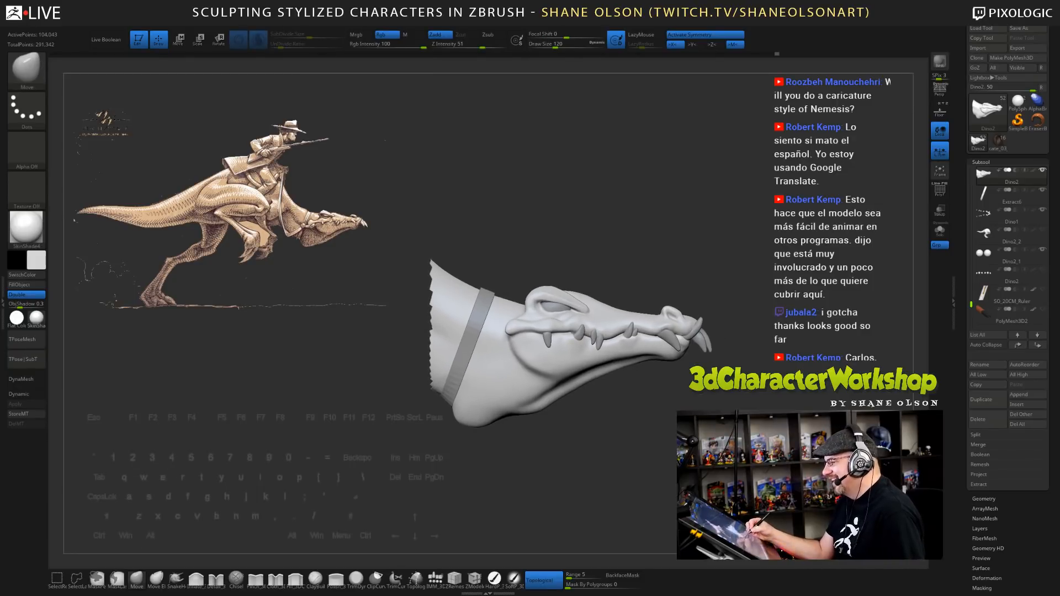
{"action": "left_click_drag", "start_coordinate": [707, 450], "coordinate": [712, 499], "text": "alt"}
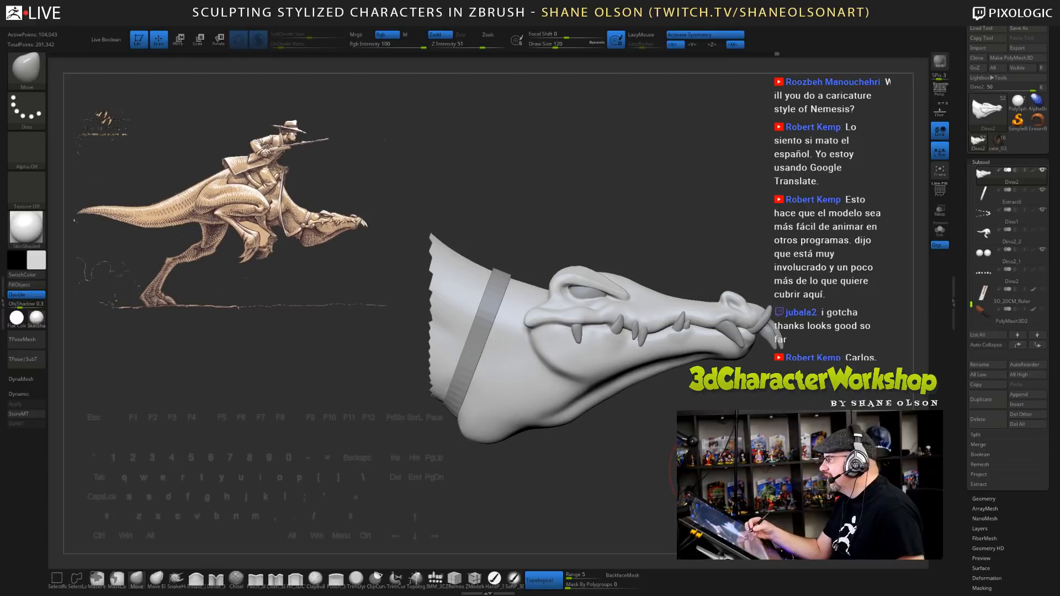
{"action": "left_click_drag", "start_coordinate": [555, 46], "coordinate": [552, 45]}
- Examine the crocodile head from several angles and compare it with the concept sketch
{"action": "mouse_move", "coordinate": [710, 485]}
{"action": "left_mouse_down", "text": "alt"}
{"action": "mouse_move", "coordinate": [707, 476]}
{"action": "mouse_move", "coordinate": [730, 474]}
{"action": "left_mouse_up", "text": "alt"}
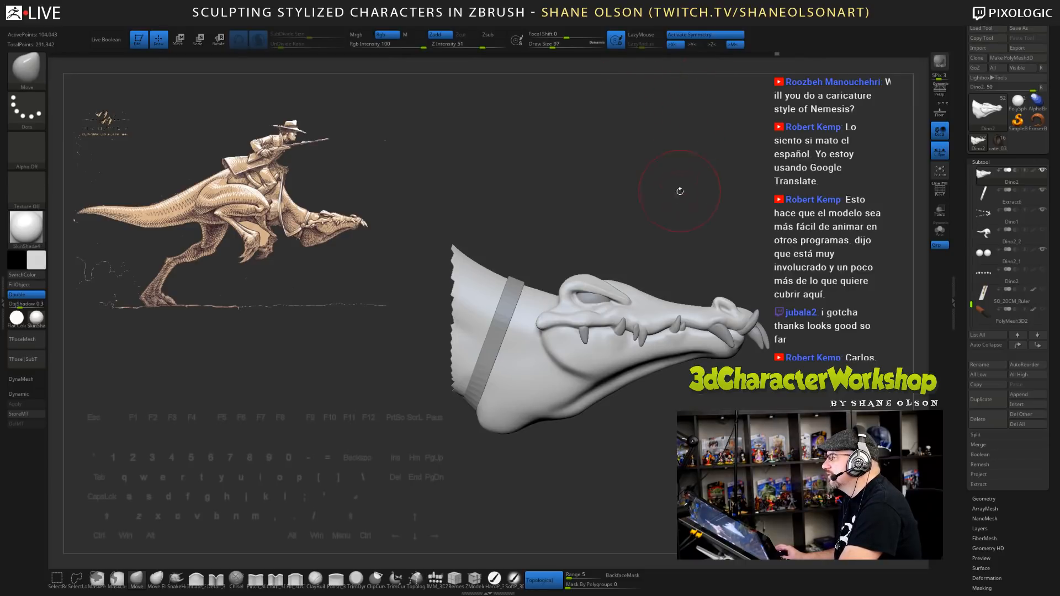
{"action": "left_click_drag", "start_coordinate": [622, 170], "coordinate": [374, 186]}
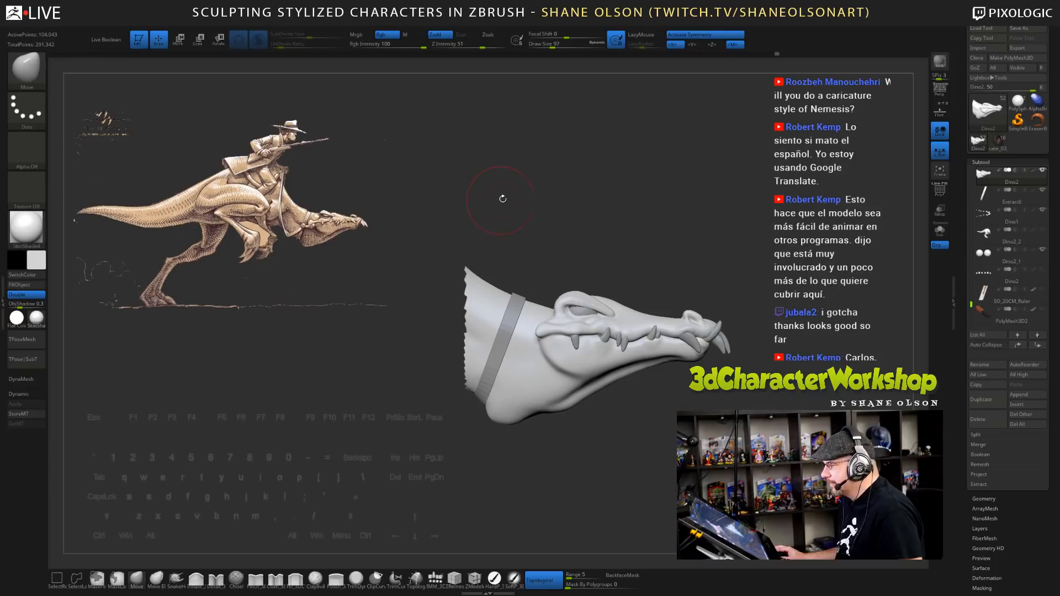
{"action": "left_click_drag", "start_coordinate": [545, 198], "coordinate": [582, 243]}
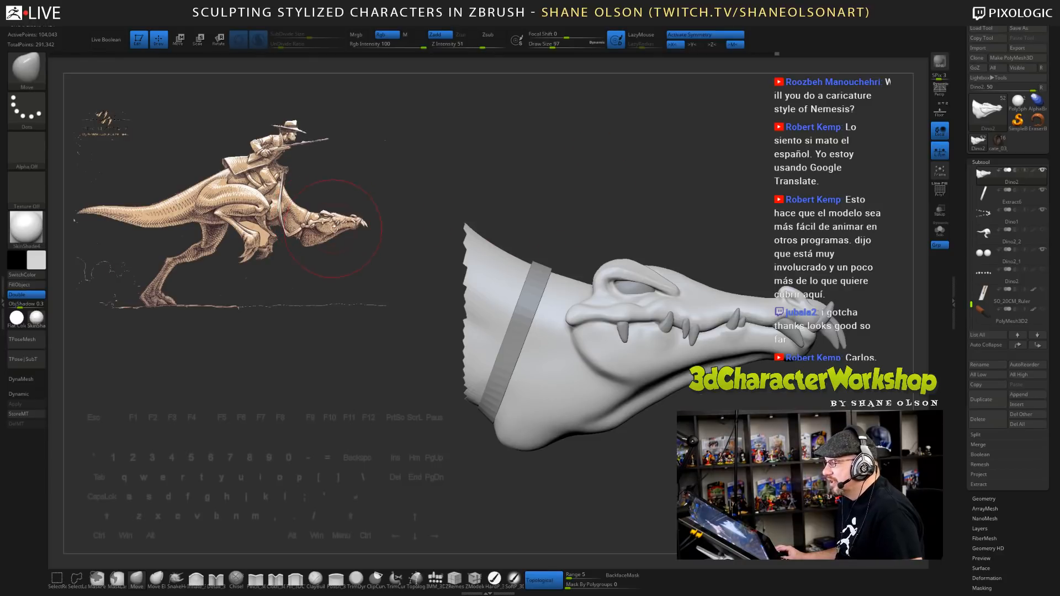
{"action": "key", "text": "s"}
{"action": "left_click_drag", "start_coordinate": [410, 193], "coordinate": [400, 193]}
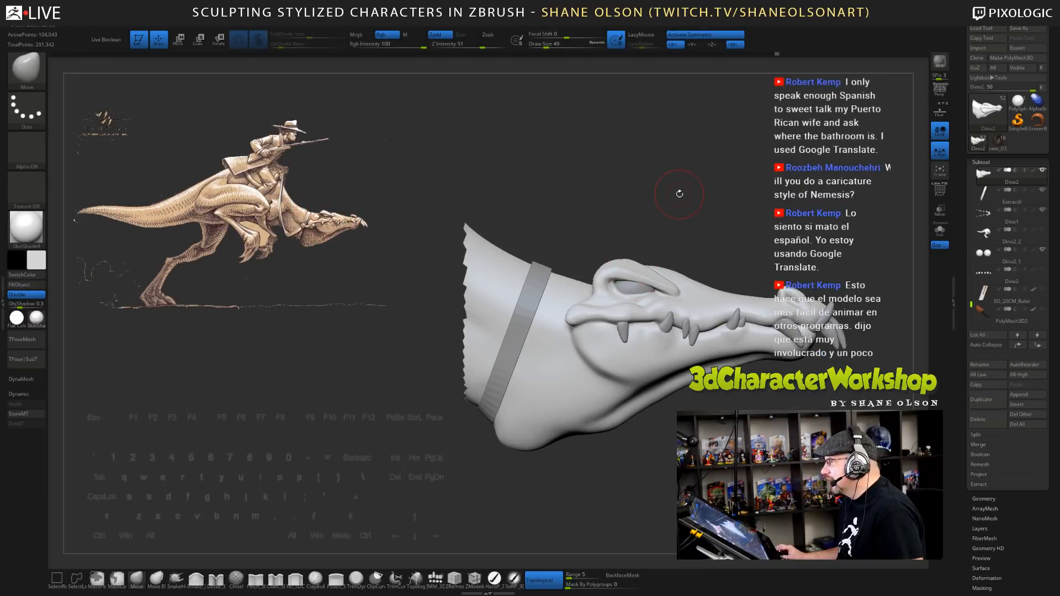
{"action": "key", "text": "s"}
{"action": "left_click_drag", "start_coordinate": [680, 194], "coordinate": [688, 193]}
{"action": "left_click_drag", "start_coordinate": [755, 145], "coordinate": [757, 173]}
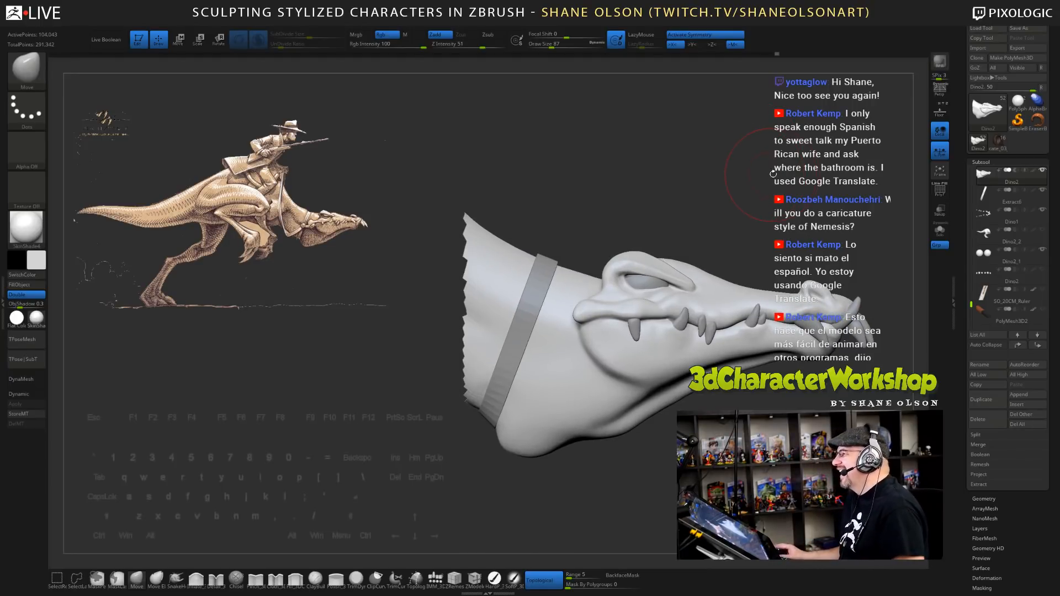
{"action": "mouse_move", "coordinate": [759, 175]}
{"action": "left_mouse_down"}
{"action": "mouse_move", "coordinate": [771, 170]}
{"action": "mouse_move", "coordinate": [725, 191]}
{"action": "mouse_move", "coordinate": [747, 183]}
{"action": "left_mouse_up"}
- Reduce the Move brush's draw size to 37 for detail work around the eye
{"action": "key", "text": "s"}
{"action": "left_click", "coordinate": [769, 171]}
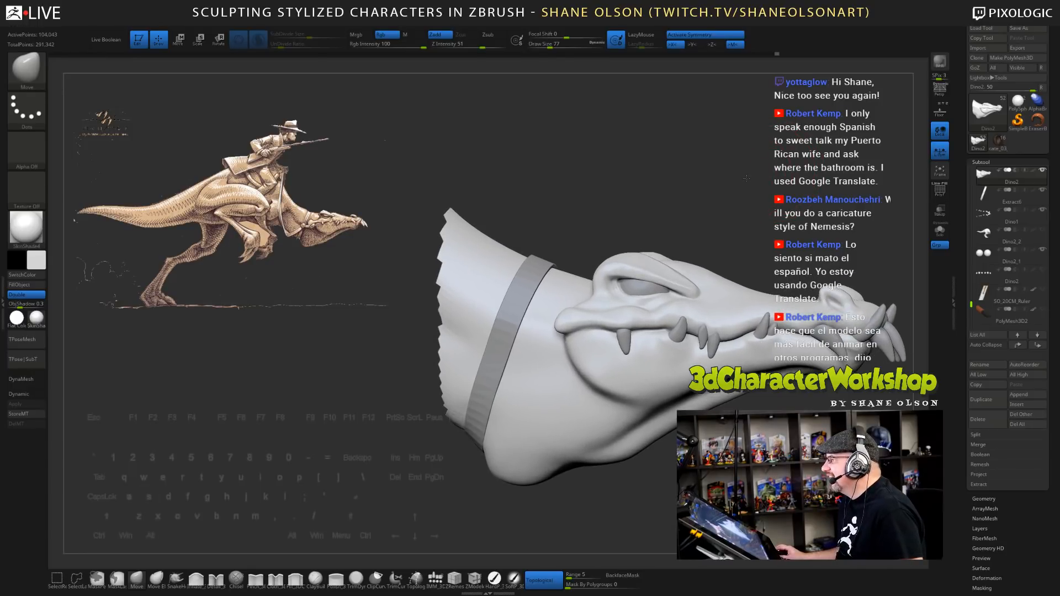
{"action": "key", "text": "s"}
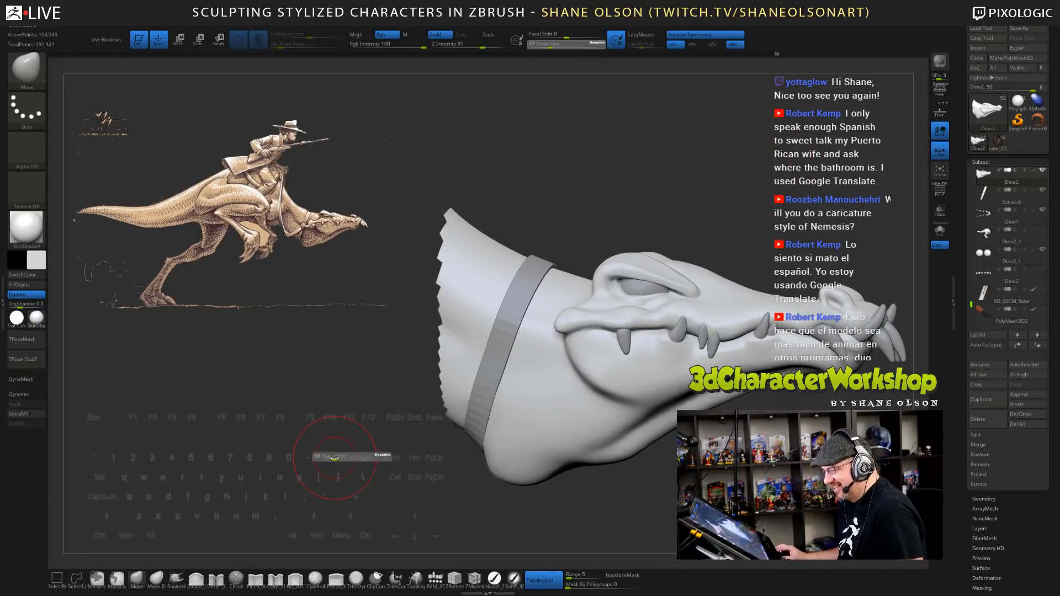
{"action": "left_click_drag", "start_coordinate": [334, 458], "coordinate": [330, 457]}
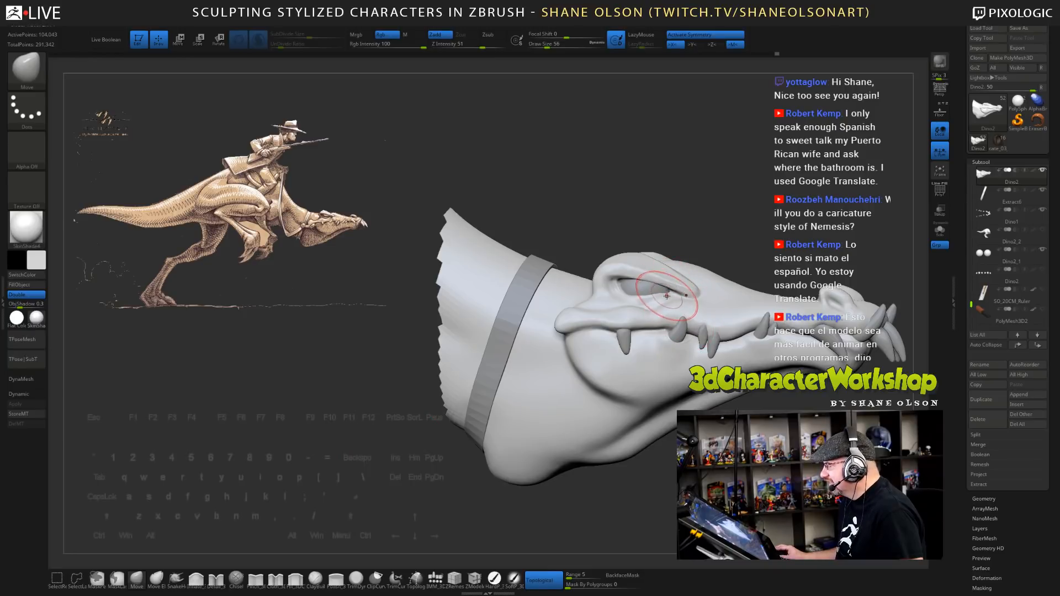
{"action": "key", "text": "s"}
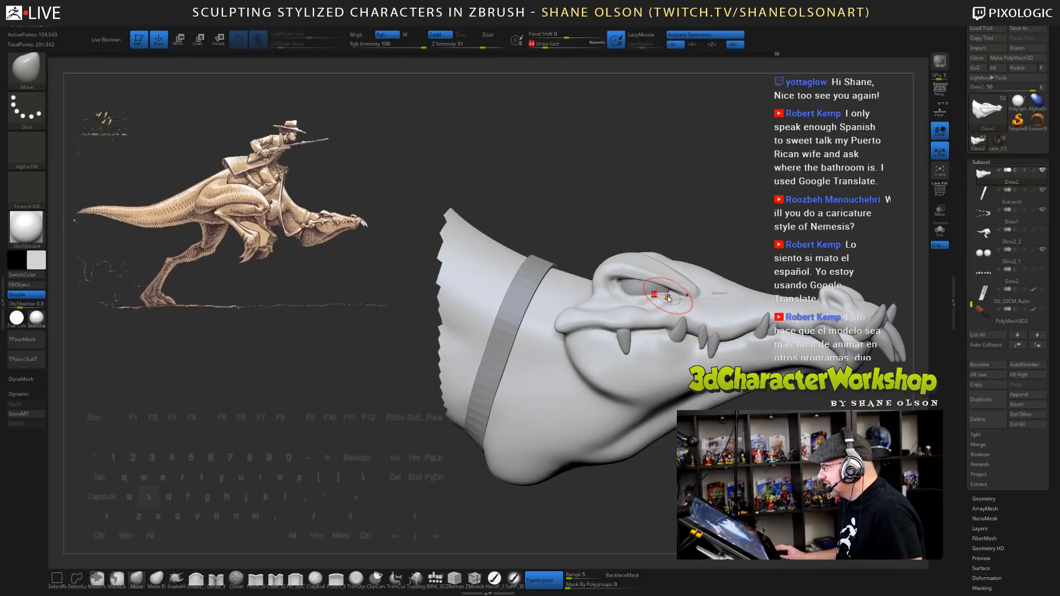
{"action": "left_click_drag", "start_coordinate": [668, 299], "coordinate": [651, 299]}
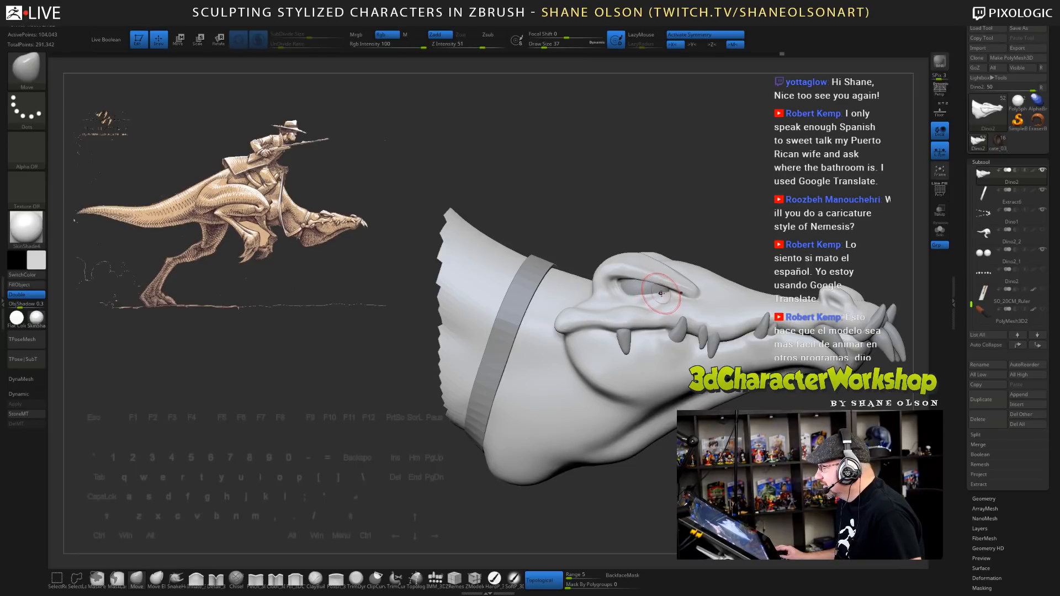
- Turn the dinosaur head to a three-quarter view and save the project file
{"action": "mouse_move", "coordinate": [742, 225]}
{"action": "left_mouse_down"}
{"action": "mouse_move", "coordinate": [779, 219]}
{"action": "mouse_move", "coordinate": [759, 256]}
{"action": "mouse_move", "coordinate": [724, 194]}
{"action": "left_mouse_up"}
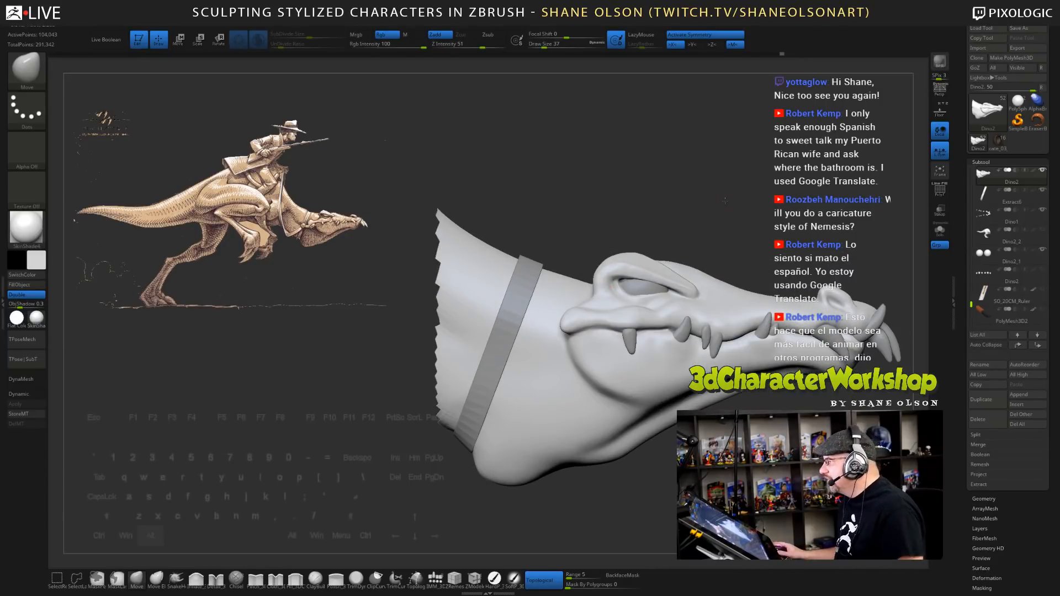
{"action": "left_click_drag", "start_coordinate": [729, 192], "coordinate": [762, 221], "text": "alt"}
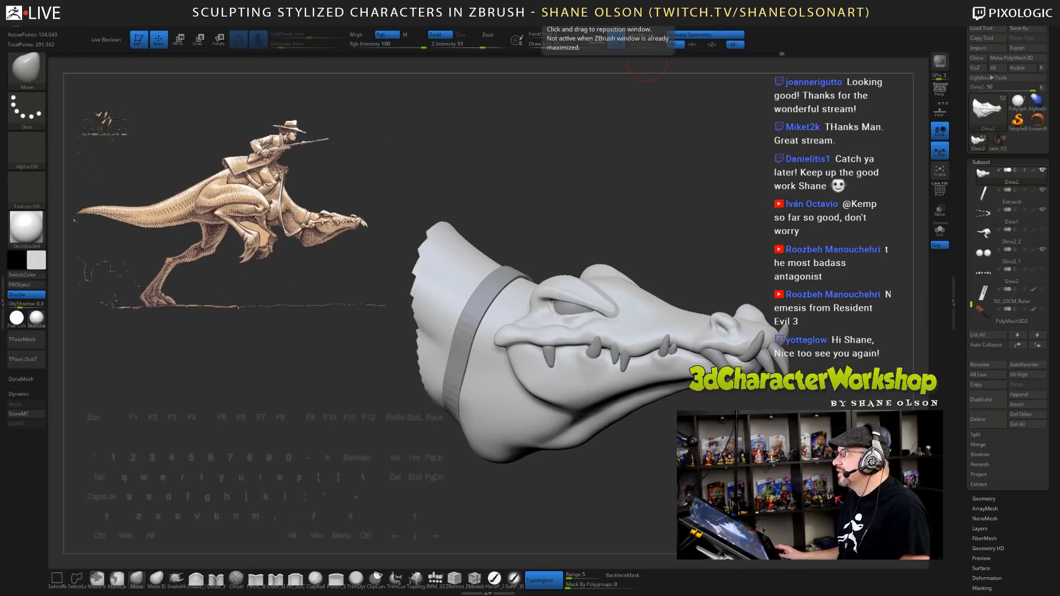
{"action": "key", "text": "d"}
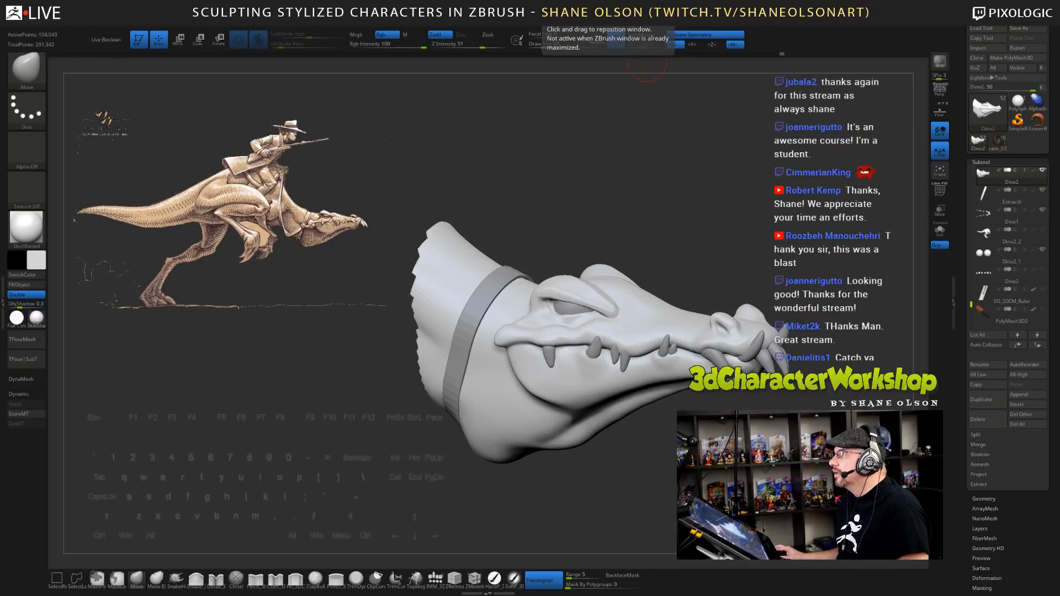
{"action": "key", "text": "ctrl"}
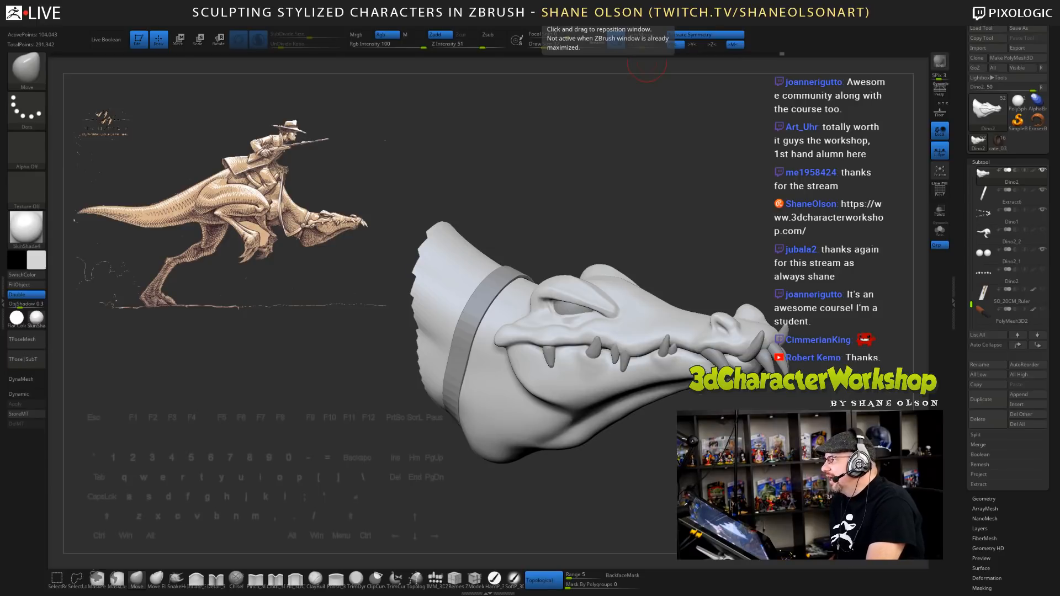
{"action": "key", "text": "ctrl+s"}
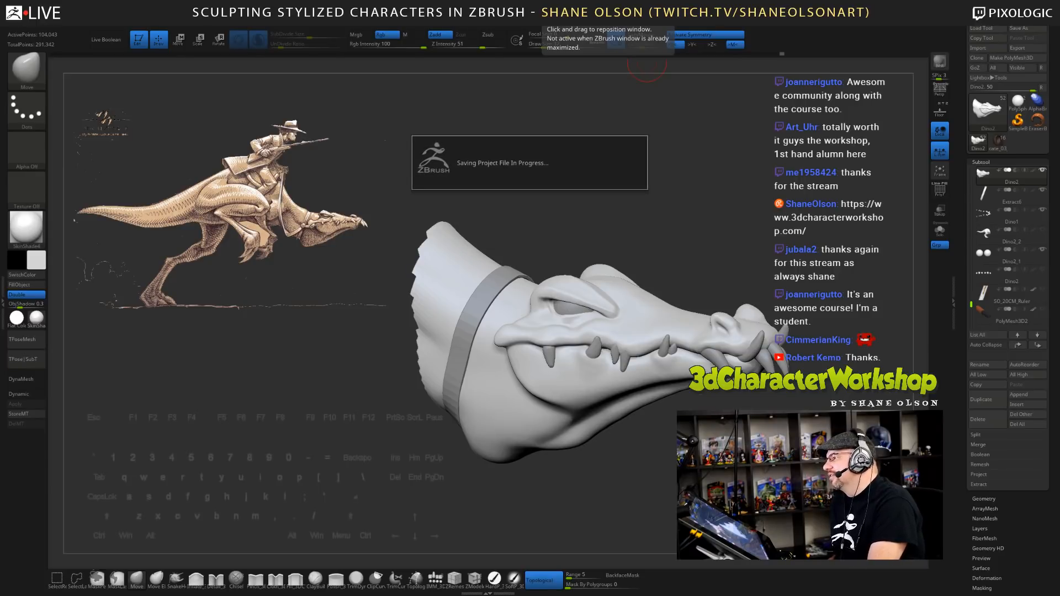